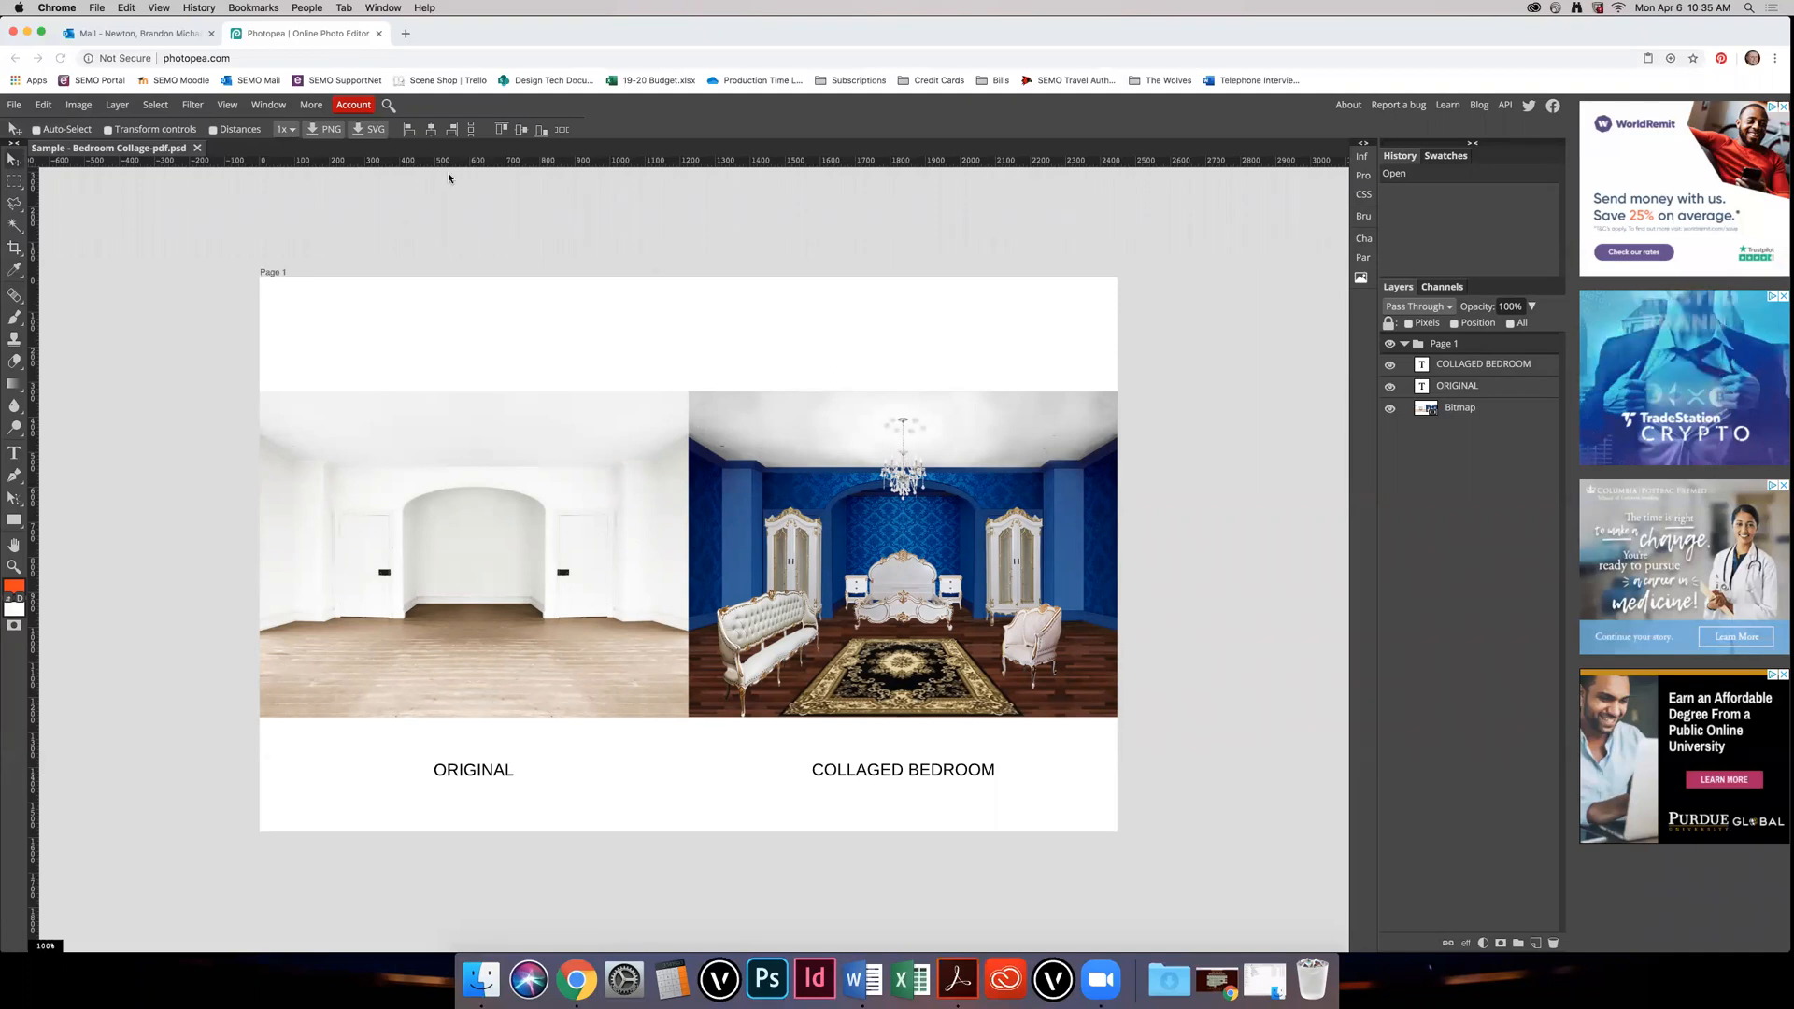
Step: Open every image from the Scenic folder except Black and White Damask.jpg and Cinderella Chifferobe.jpg, leaving out the sample collage PDF
left_click(15, 105)
left_click(50, 150)
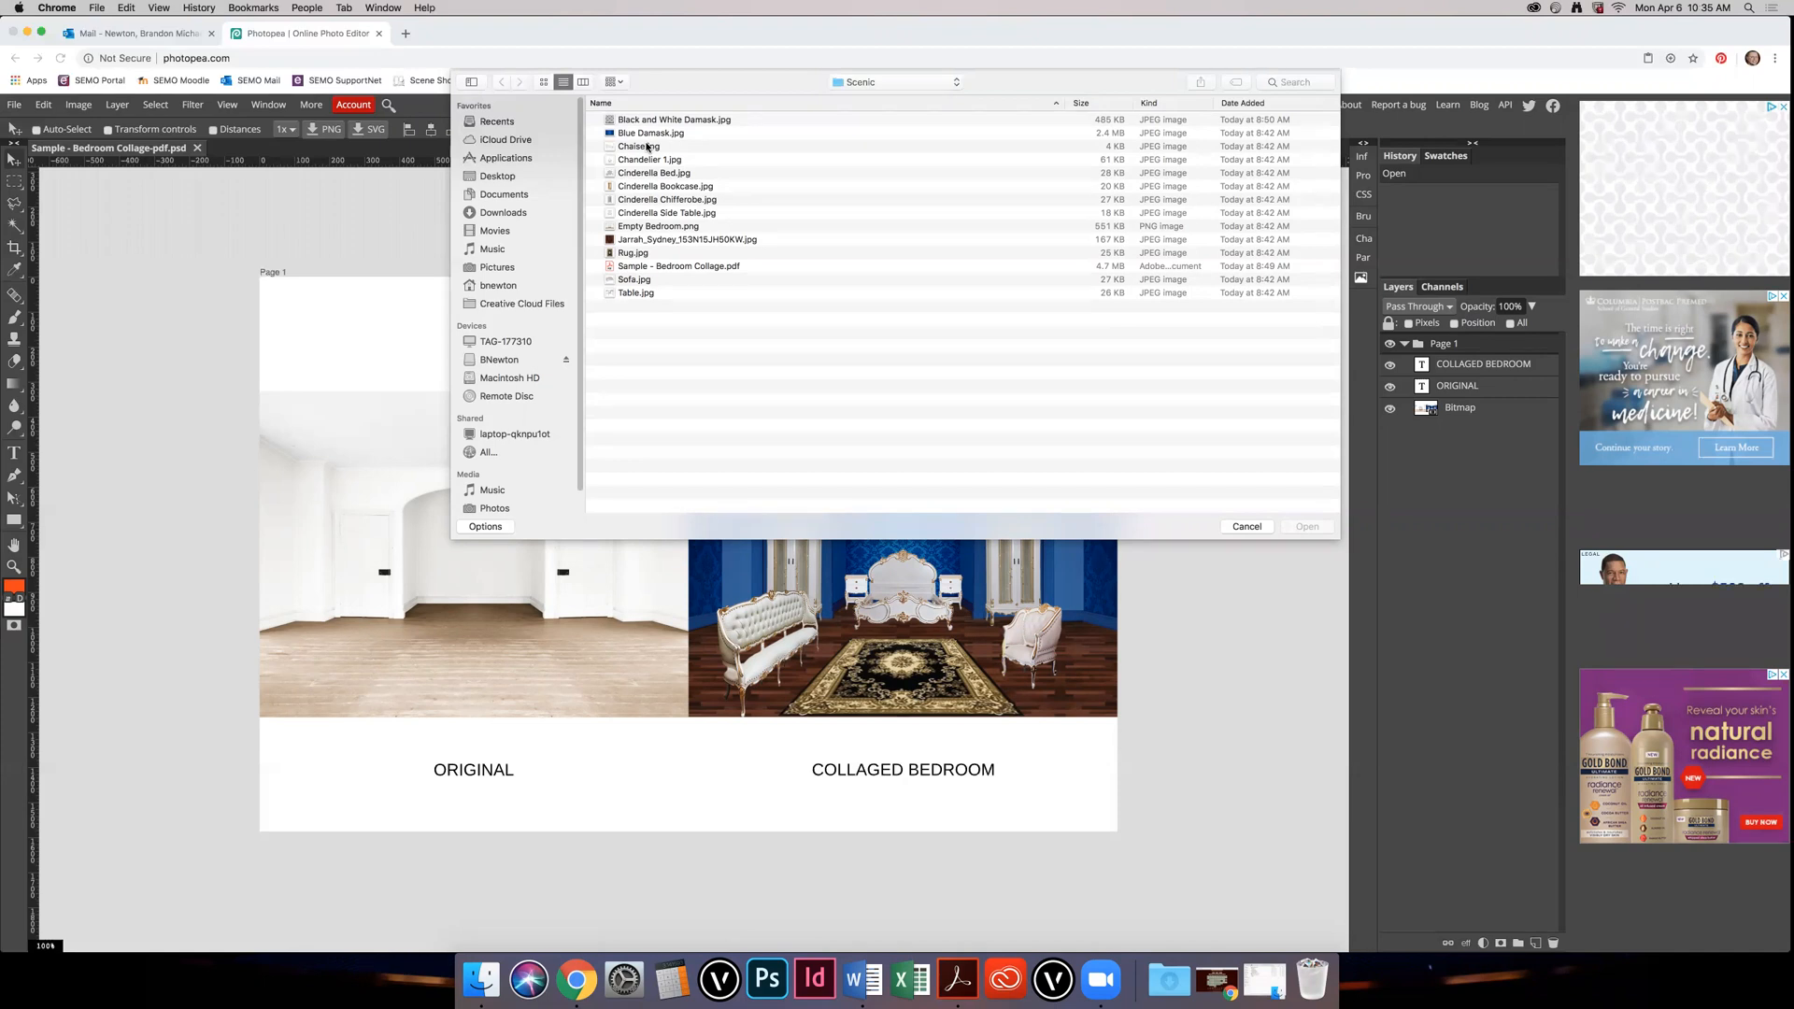
left_click(647, 148)
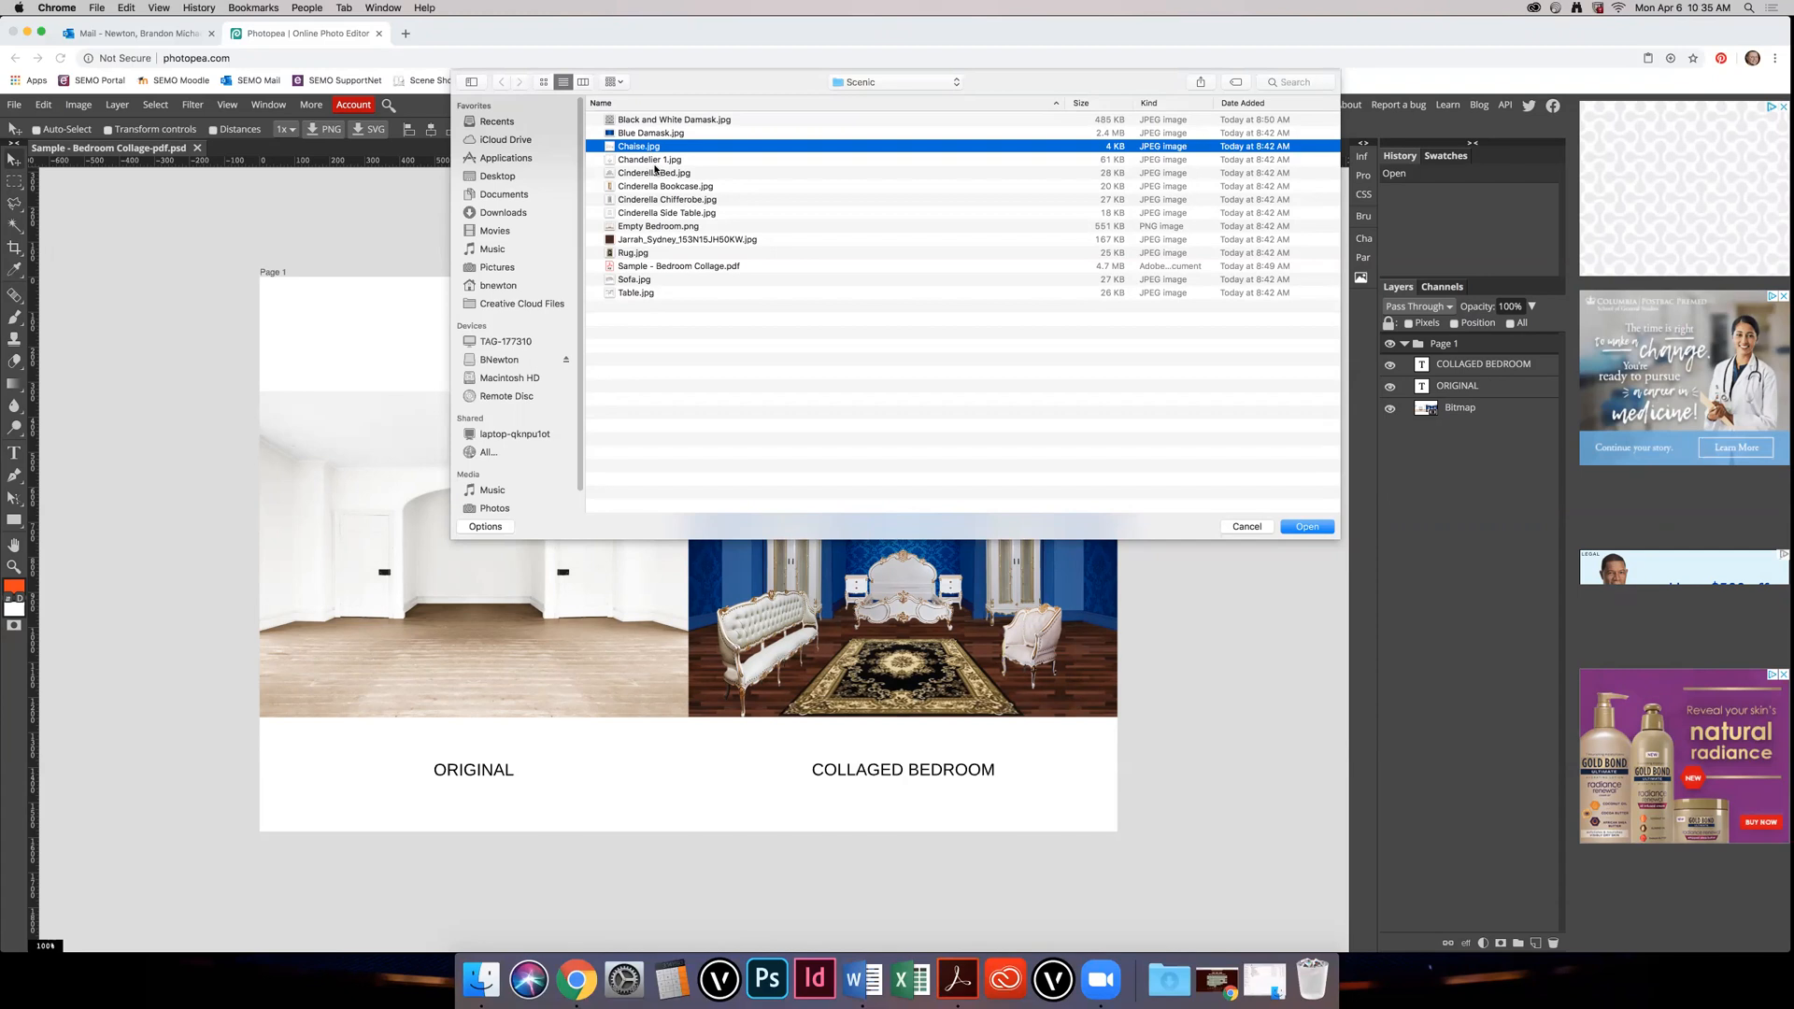
left_click(650, 161, "super")
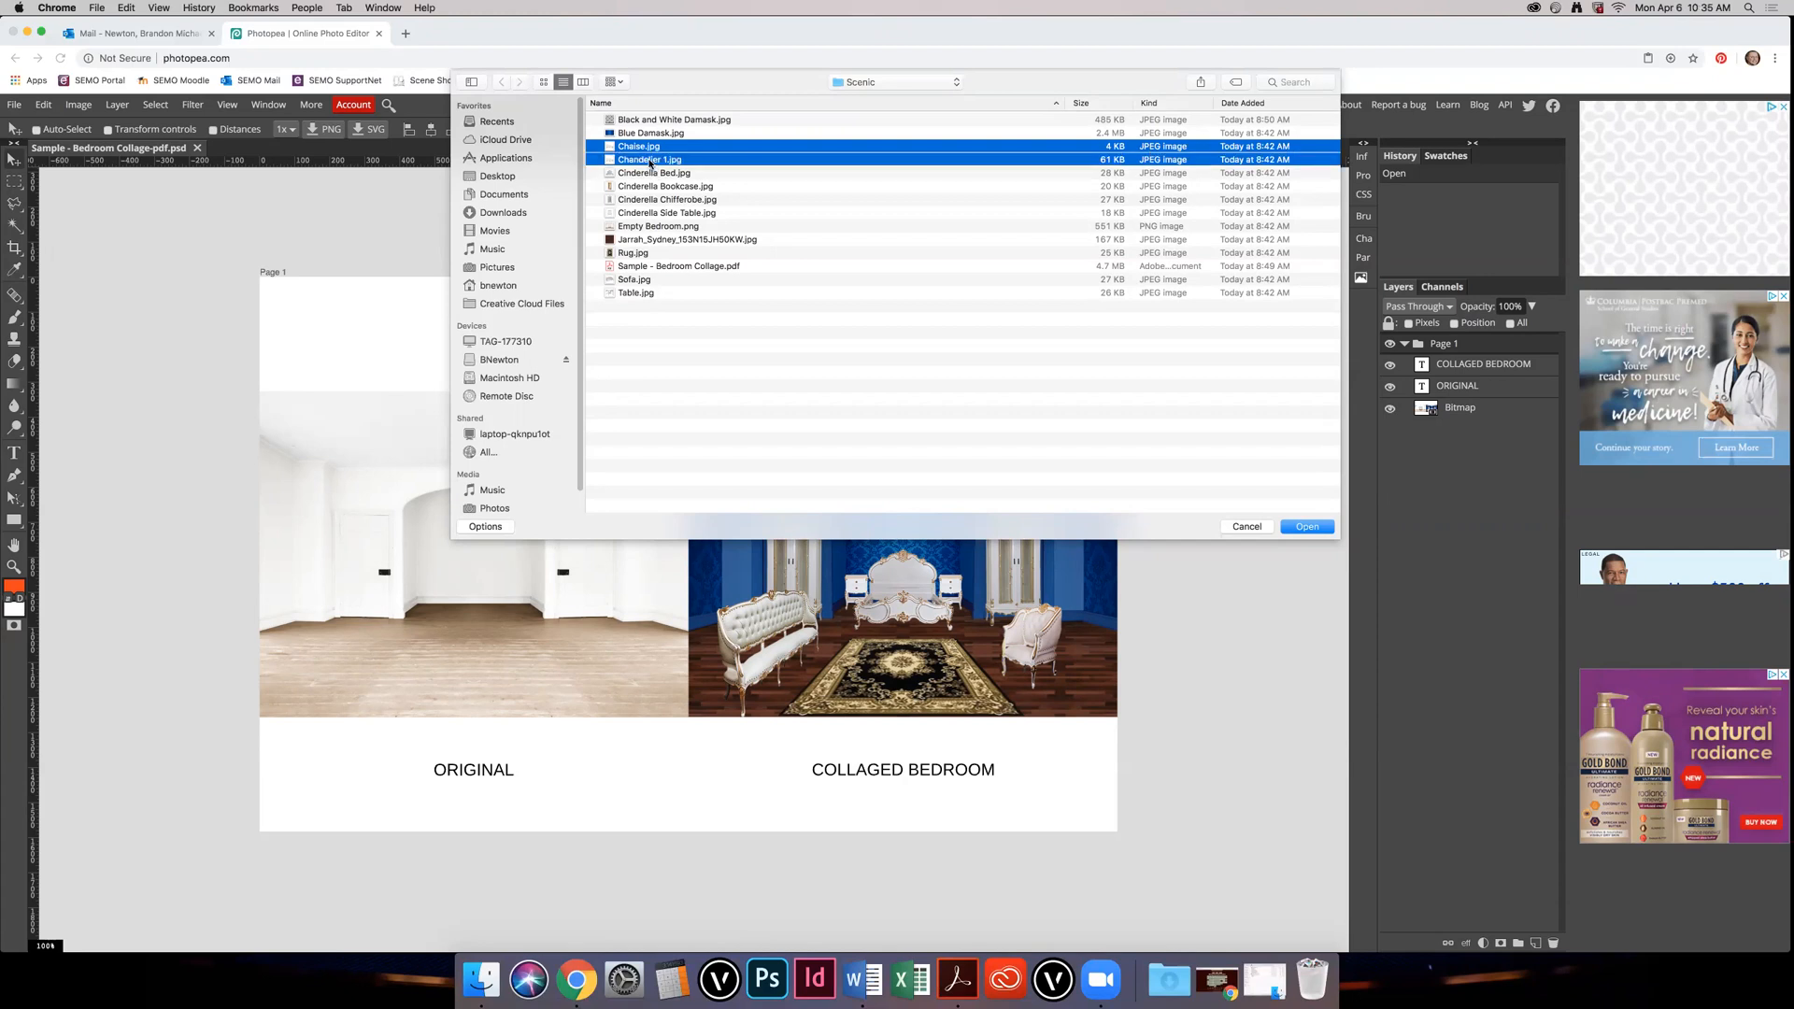
left_click(653, 175, "super")
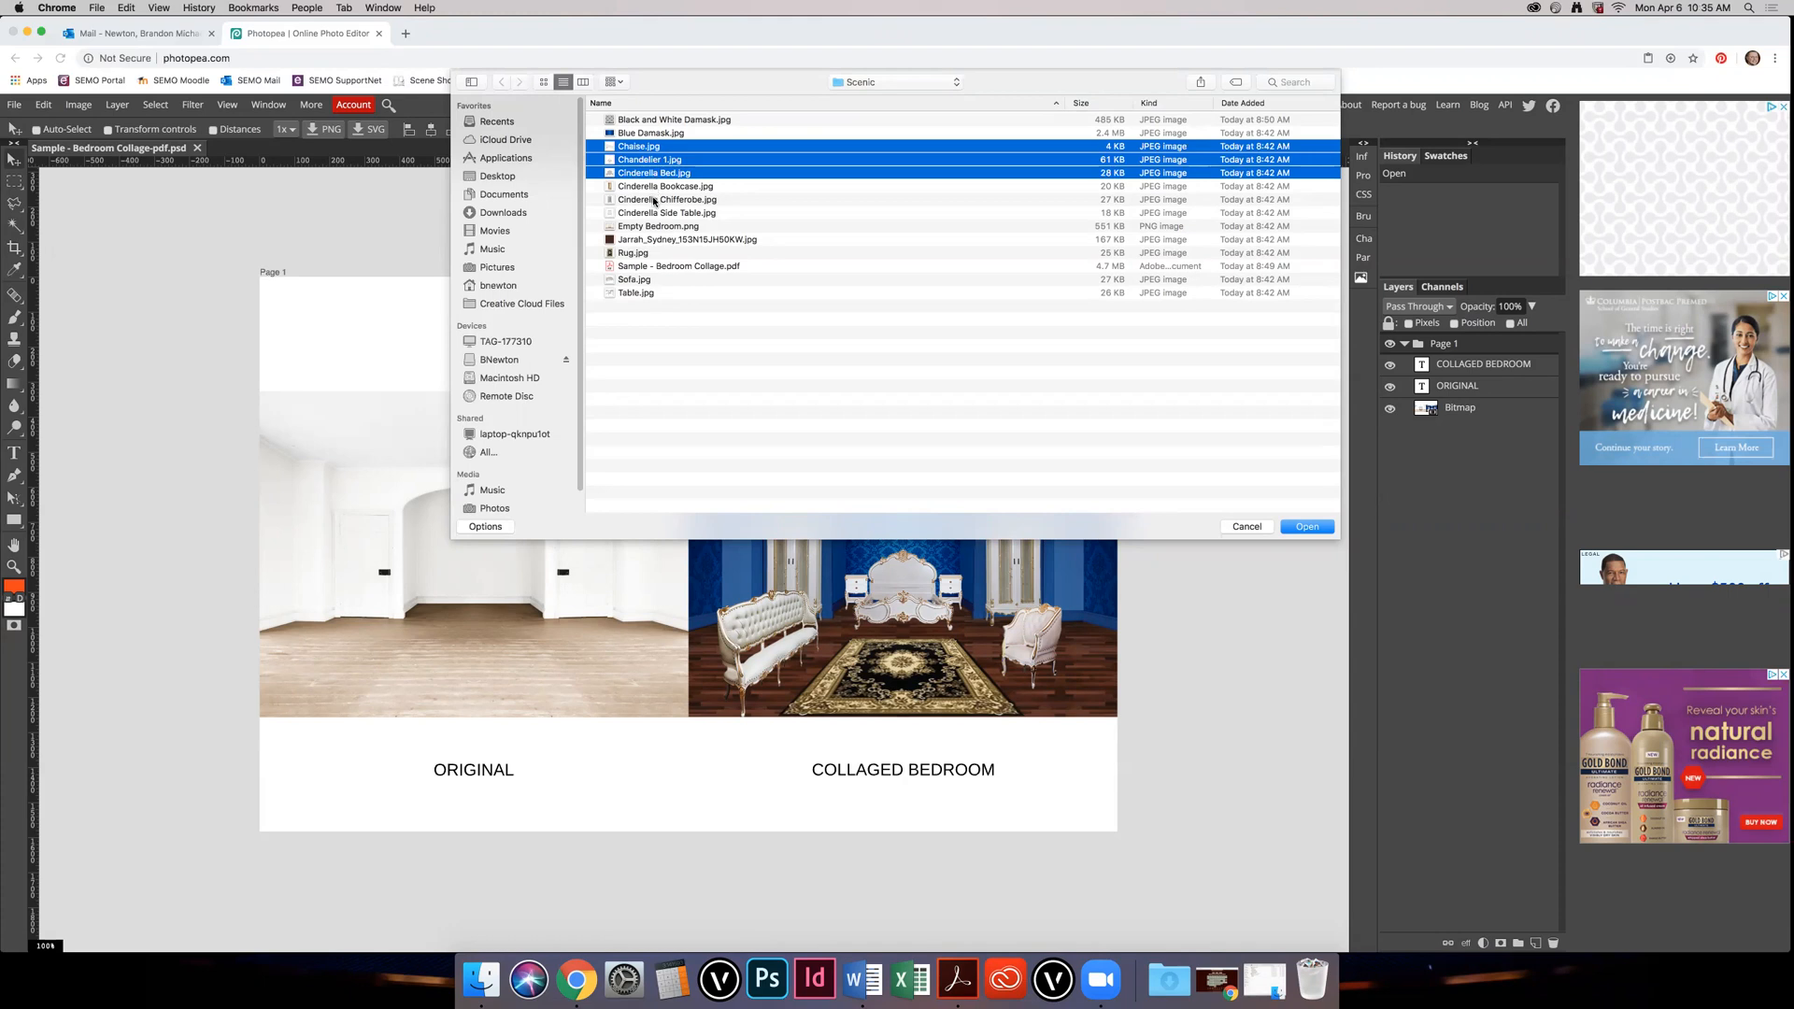
left_click(654, 188, "super")
left_click(657, 214, "super")
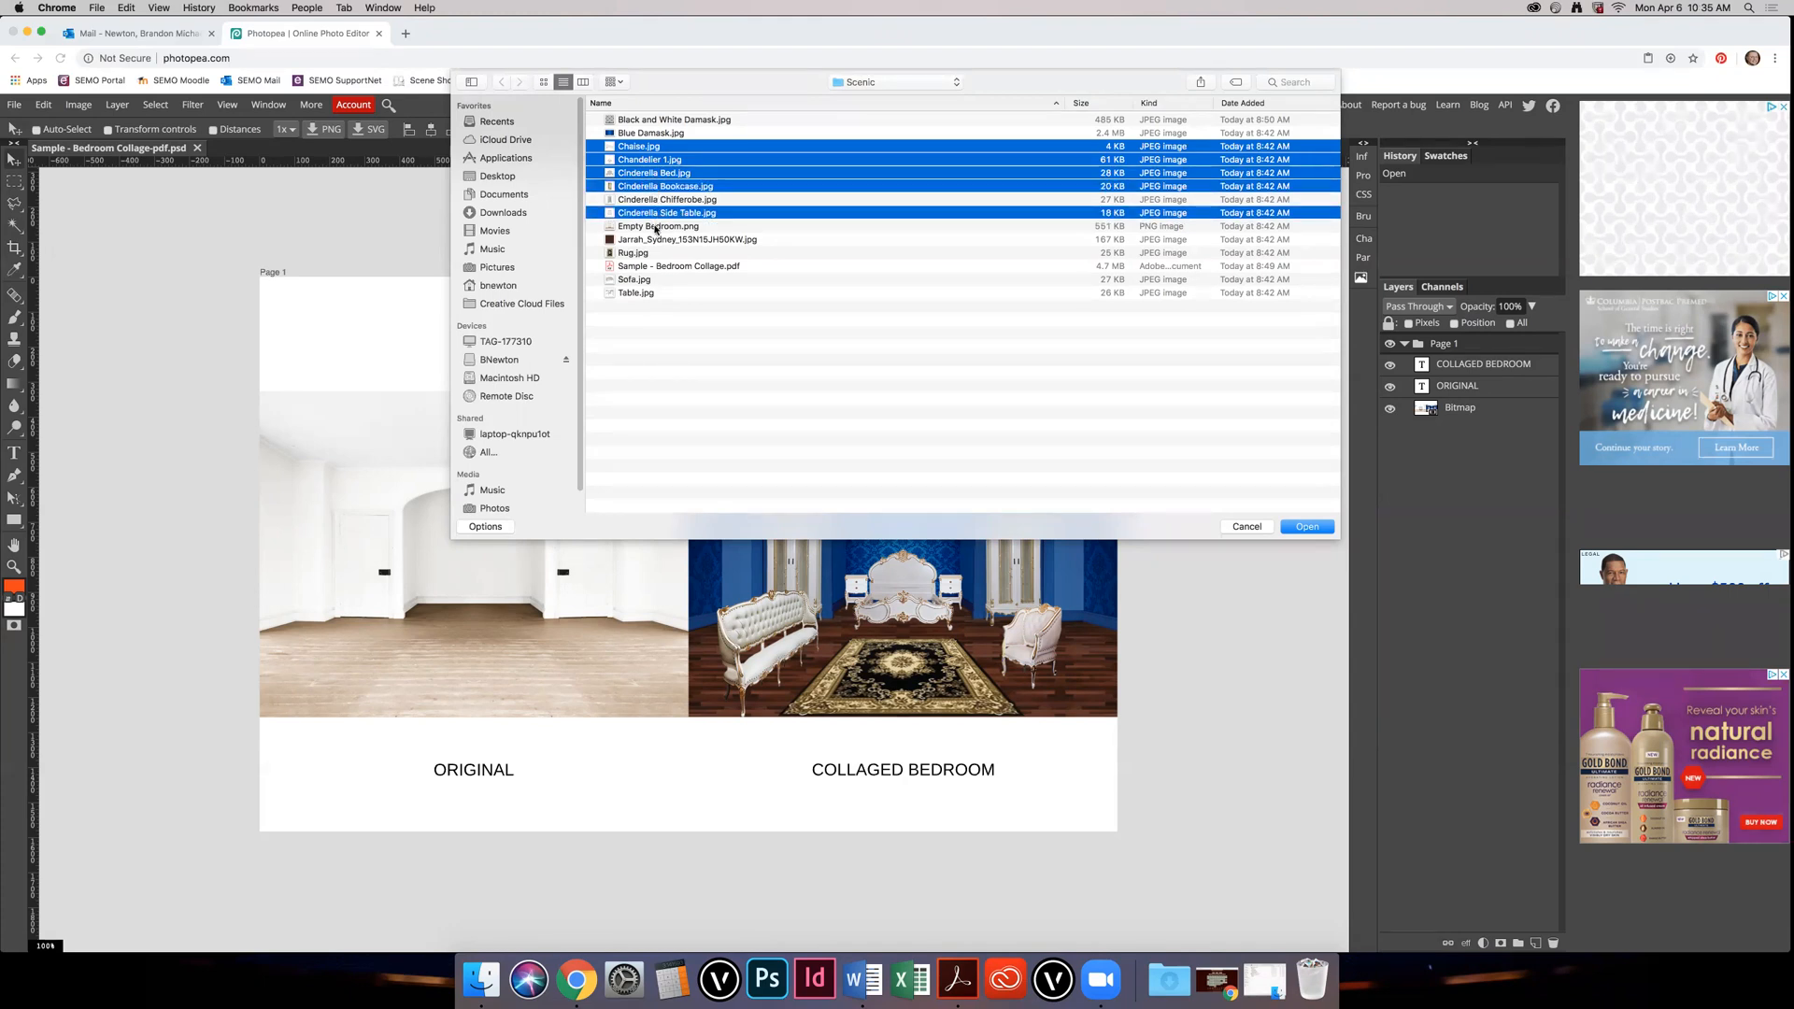
left_click(657, 227, "super")
left_click(659, 240, "super")
left_click(648, 254, "super")
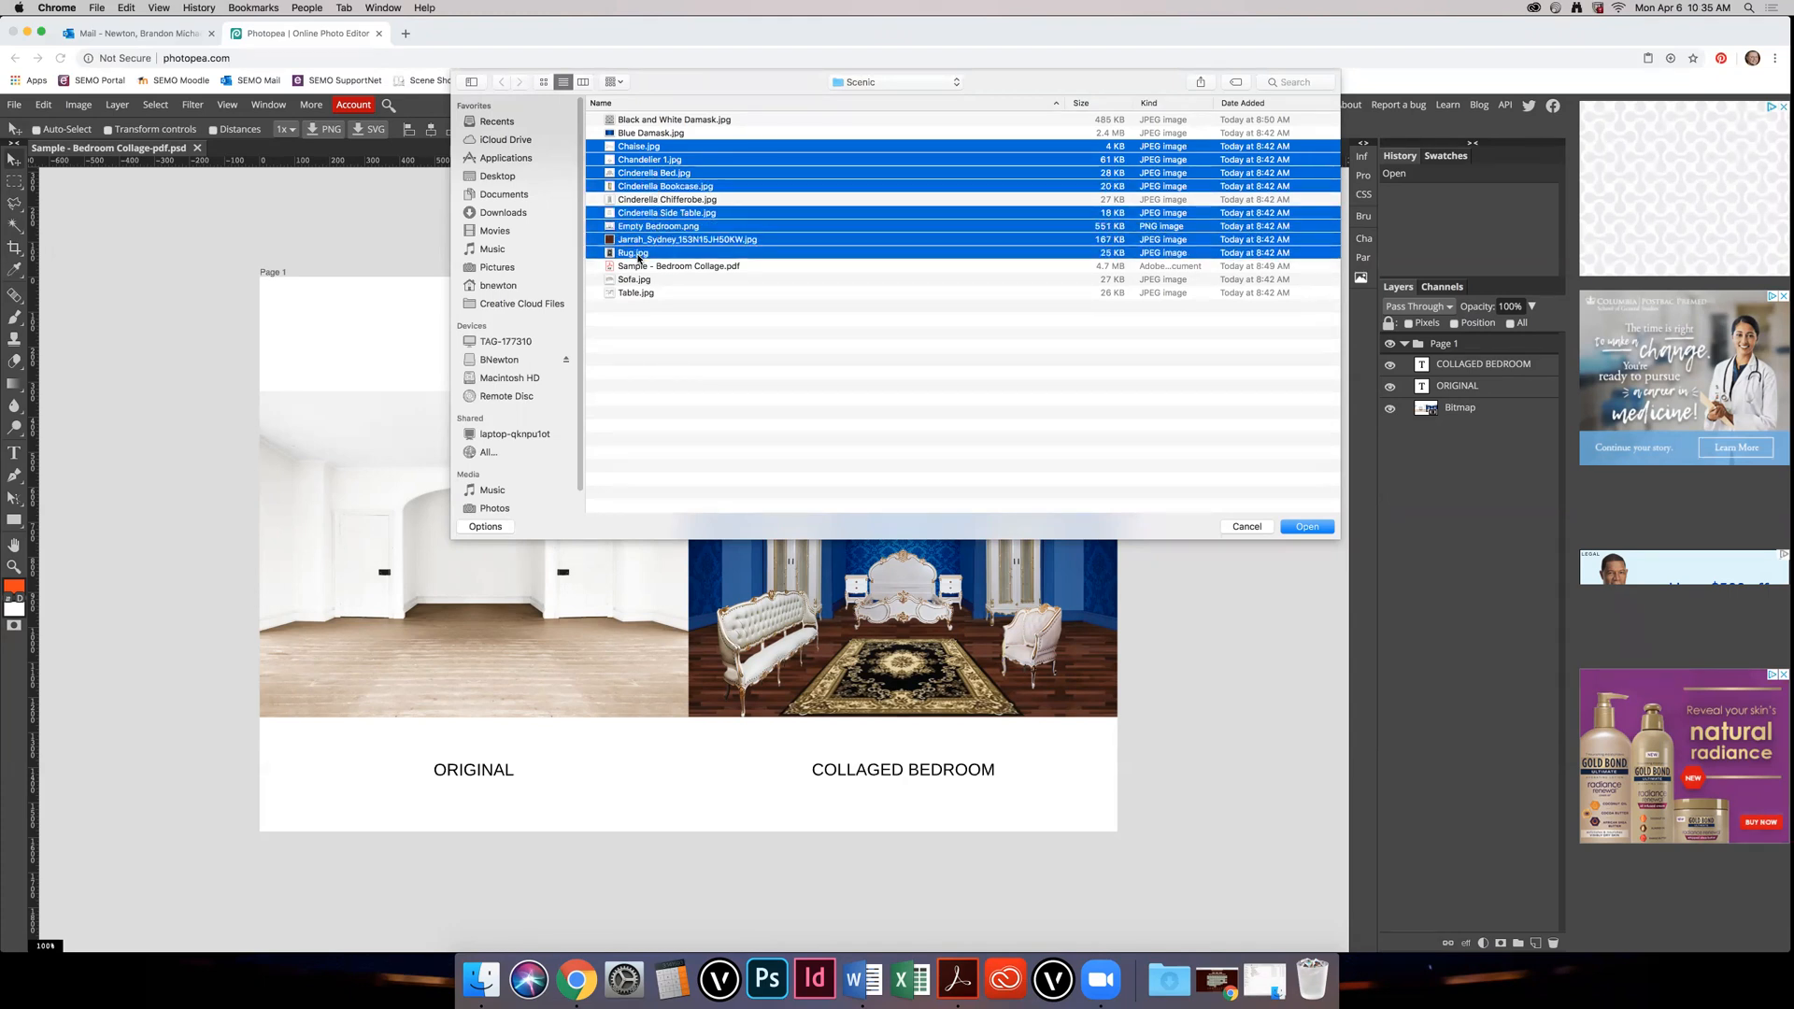
left_click(631, 280, "super")
left_click(635, 293, "super")
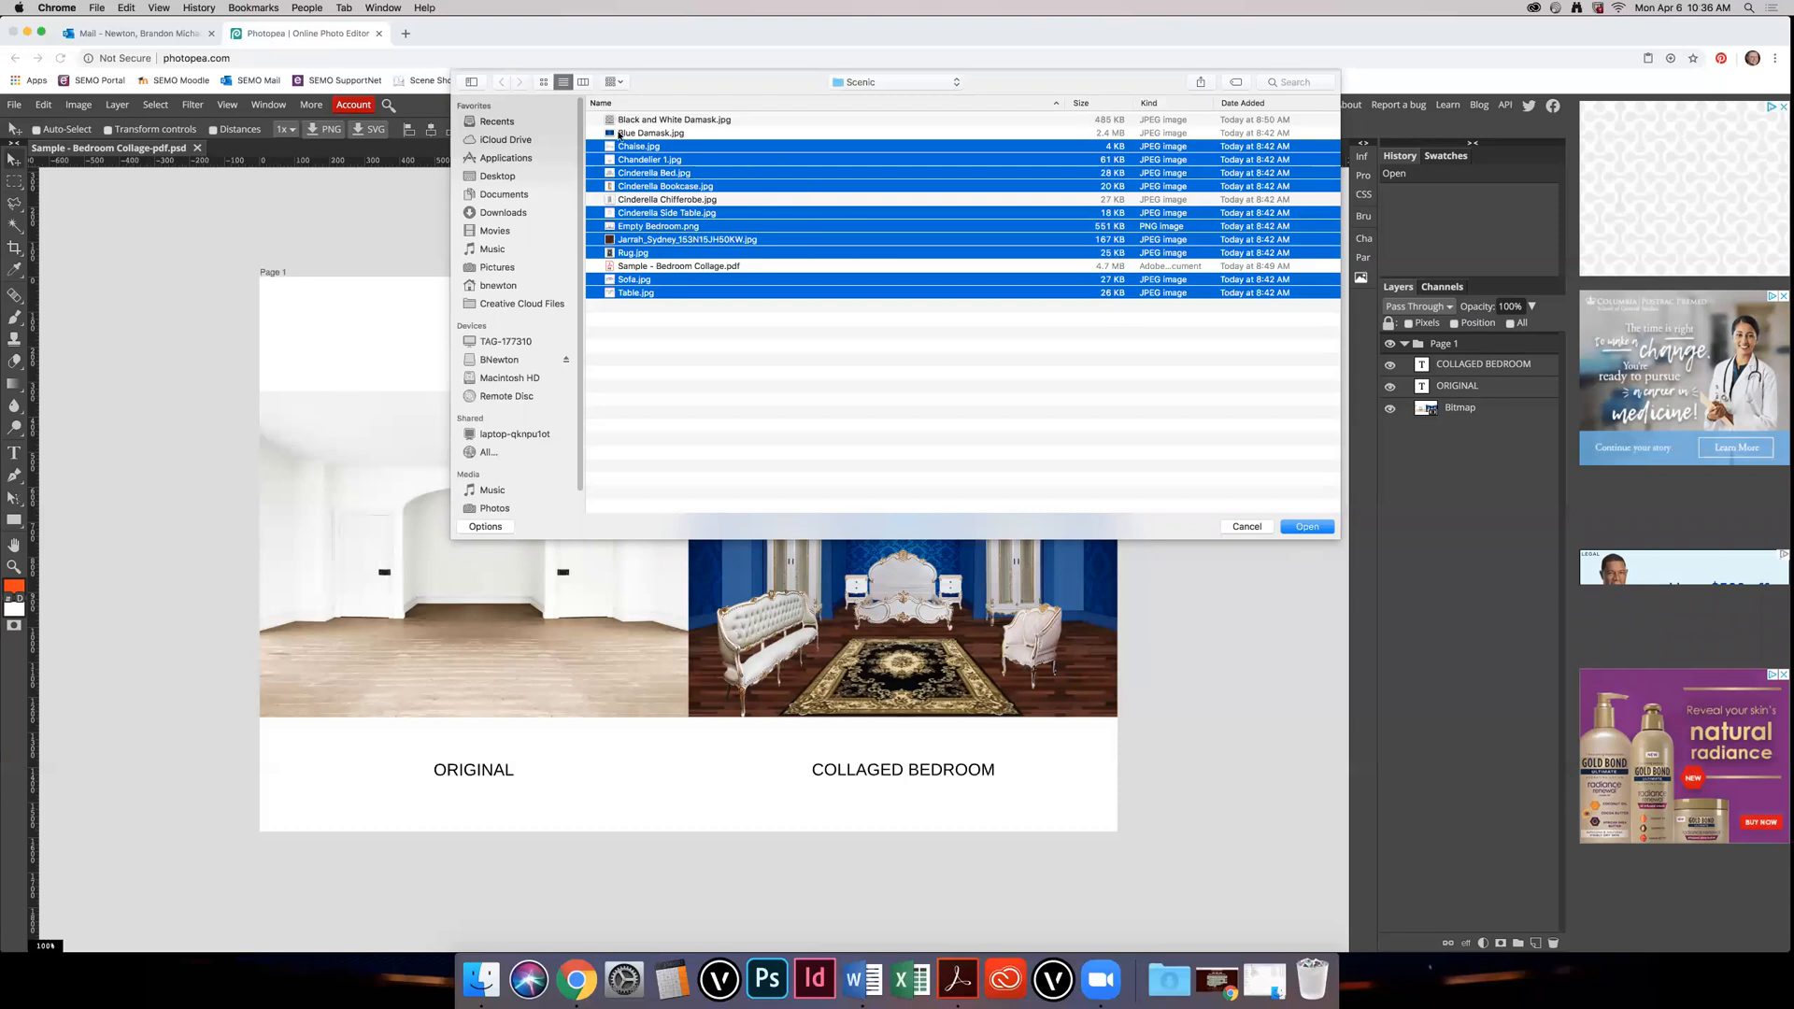
left_click(636, 120, "super")
left_click(668, 133, "super")
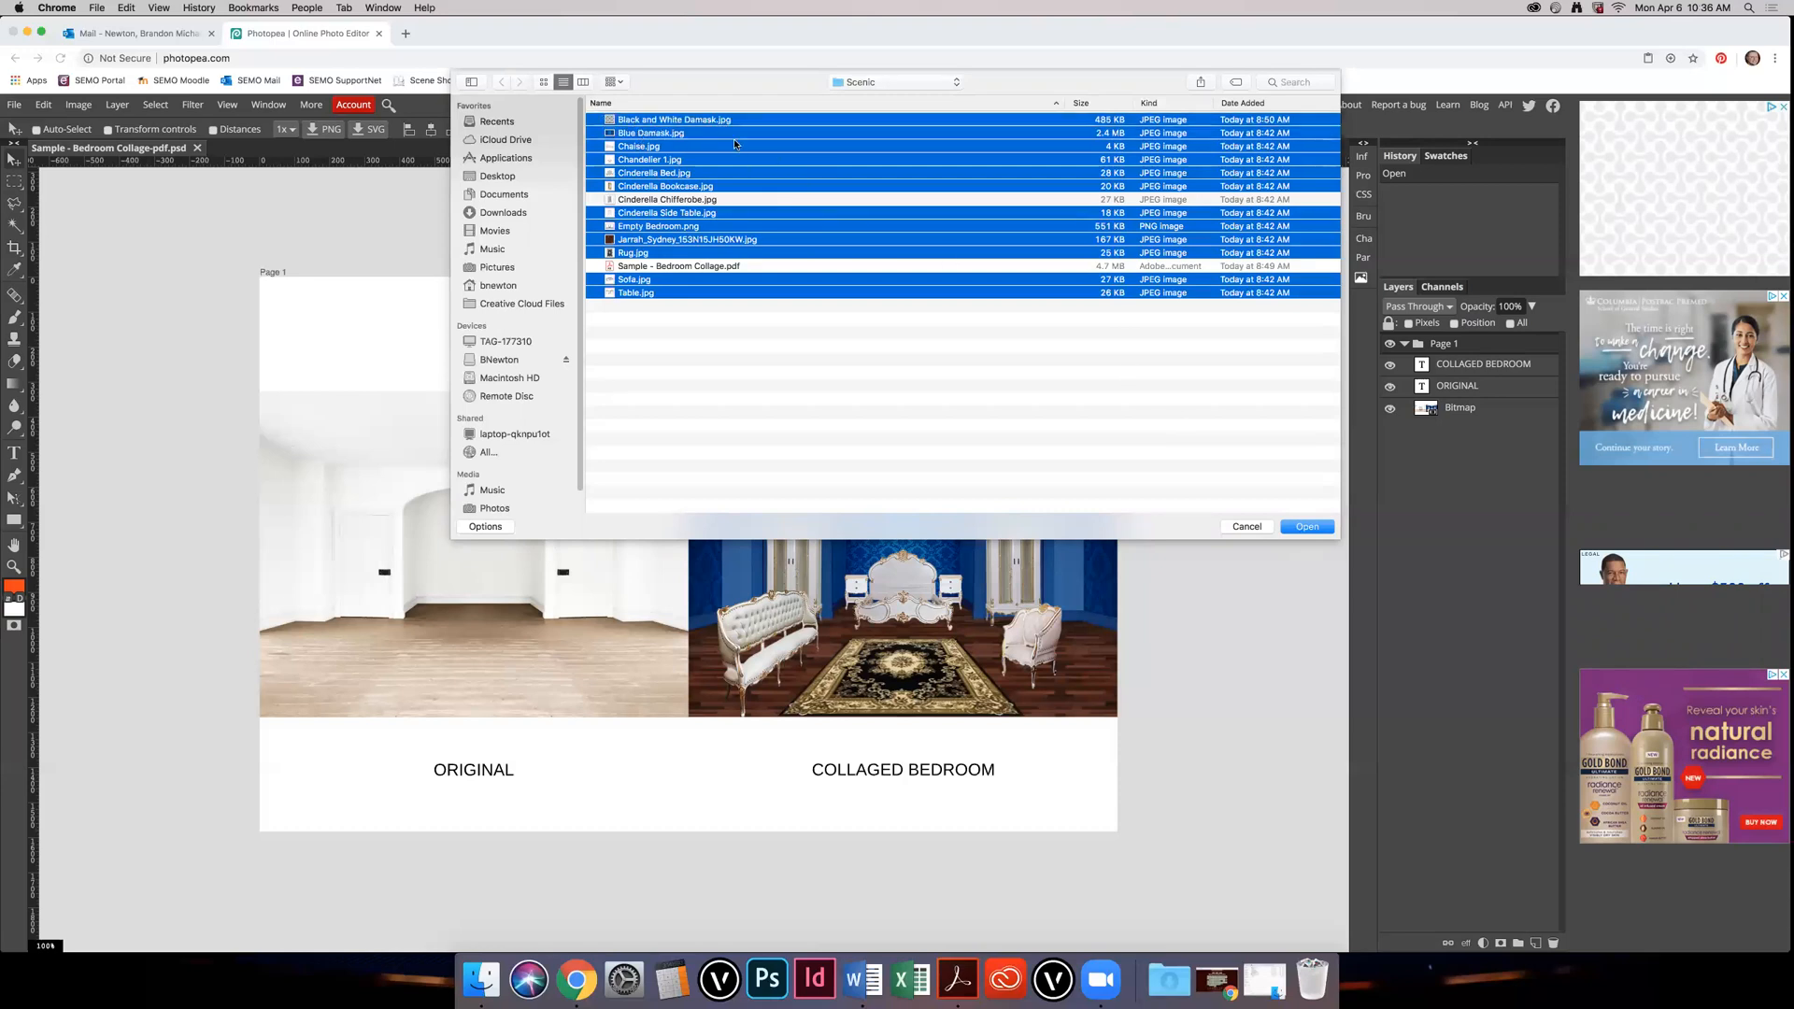
left_click(669, 119, "super")
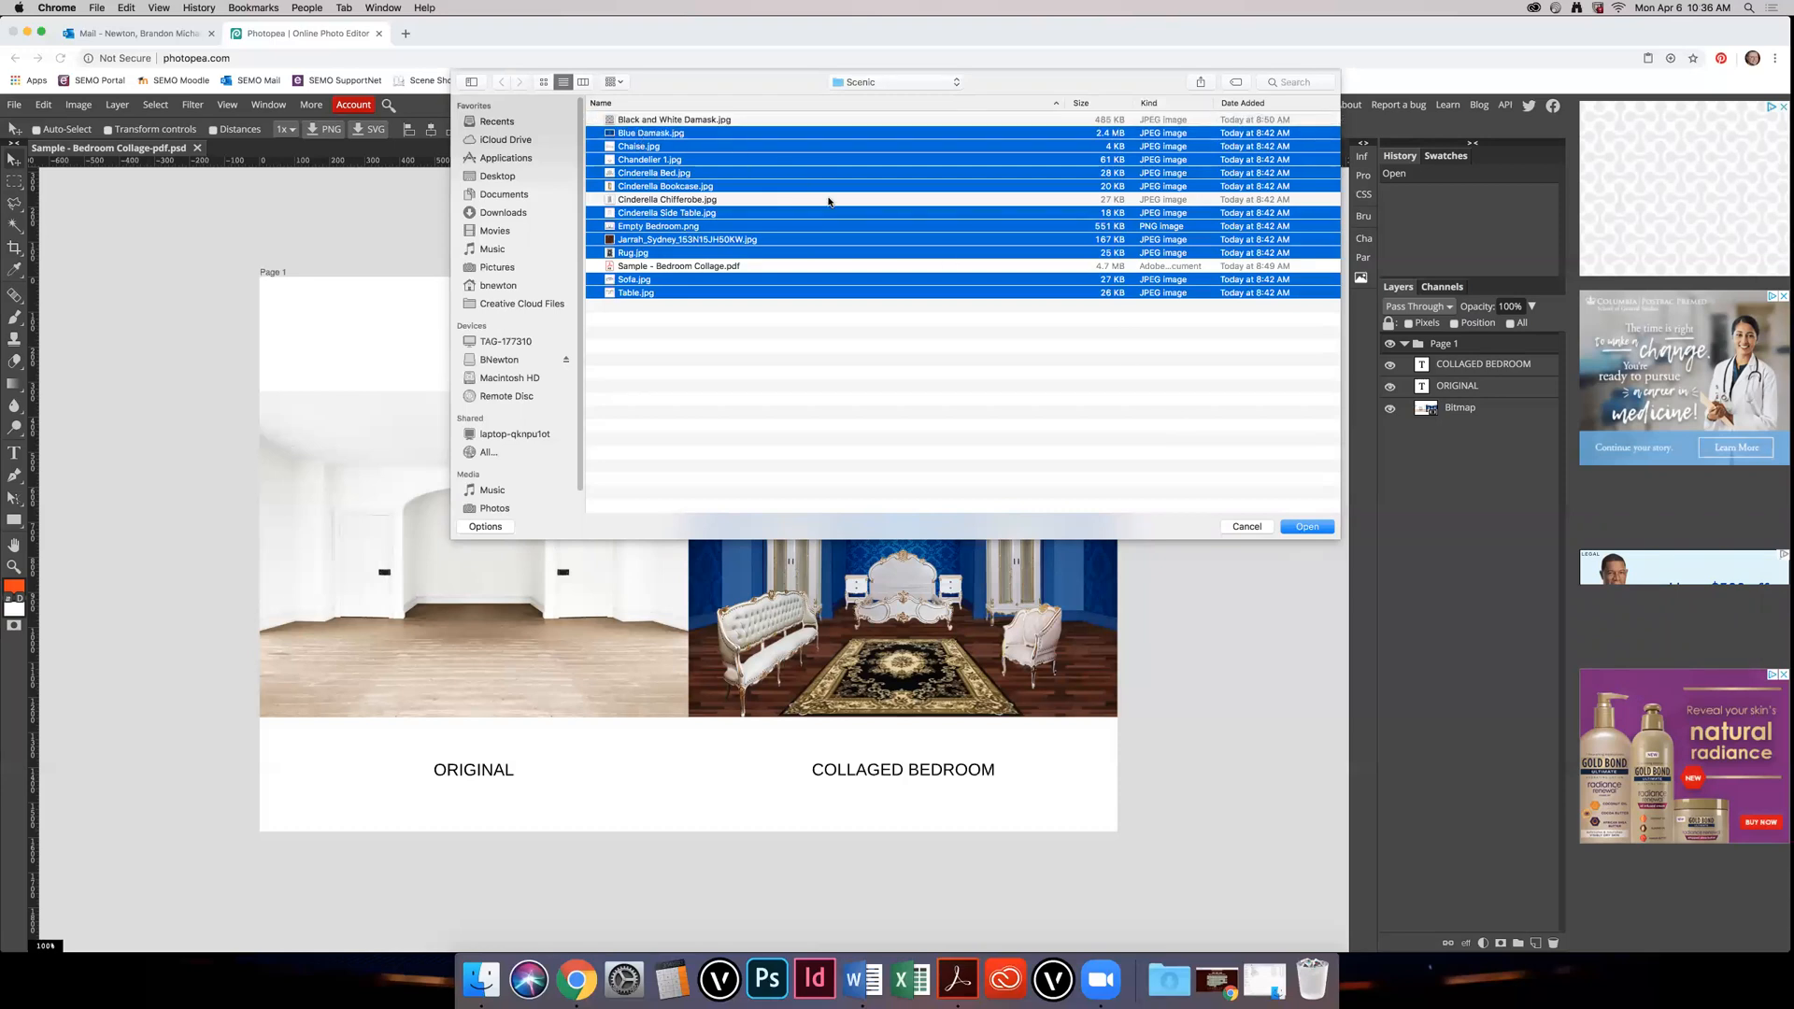
left_click(1307, 527)
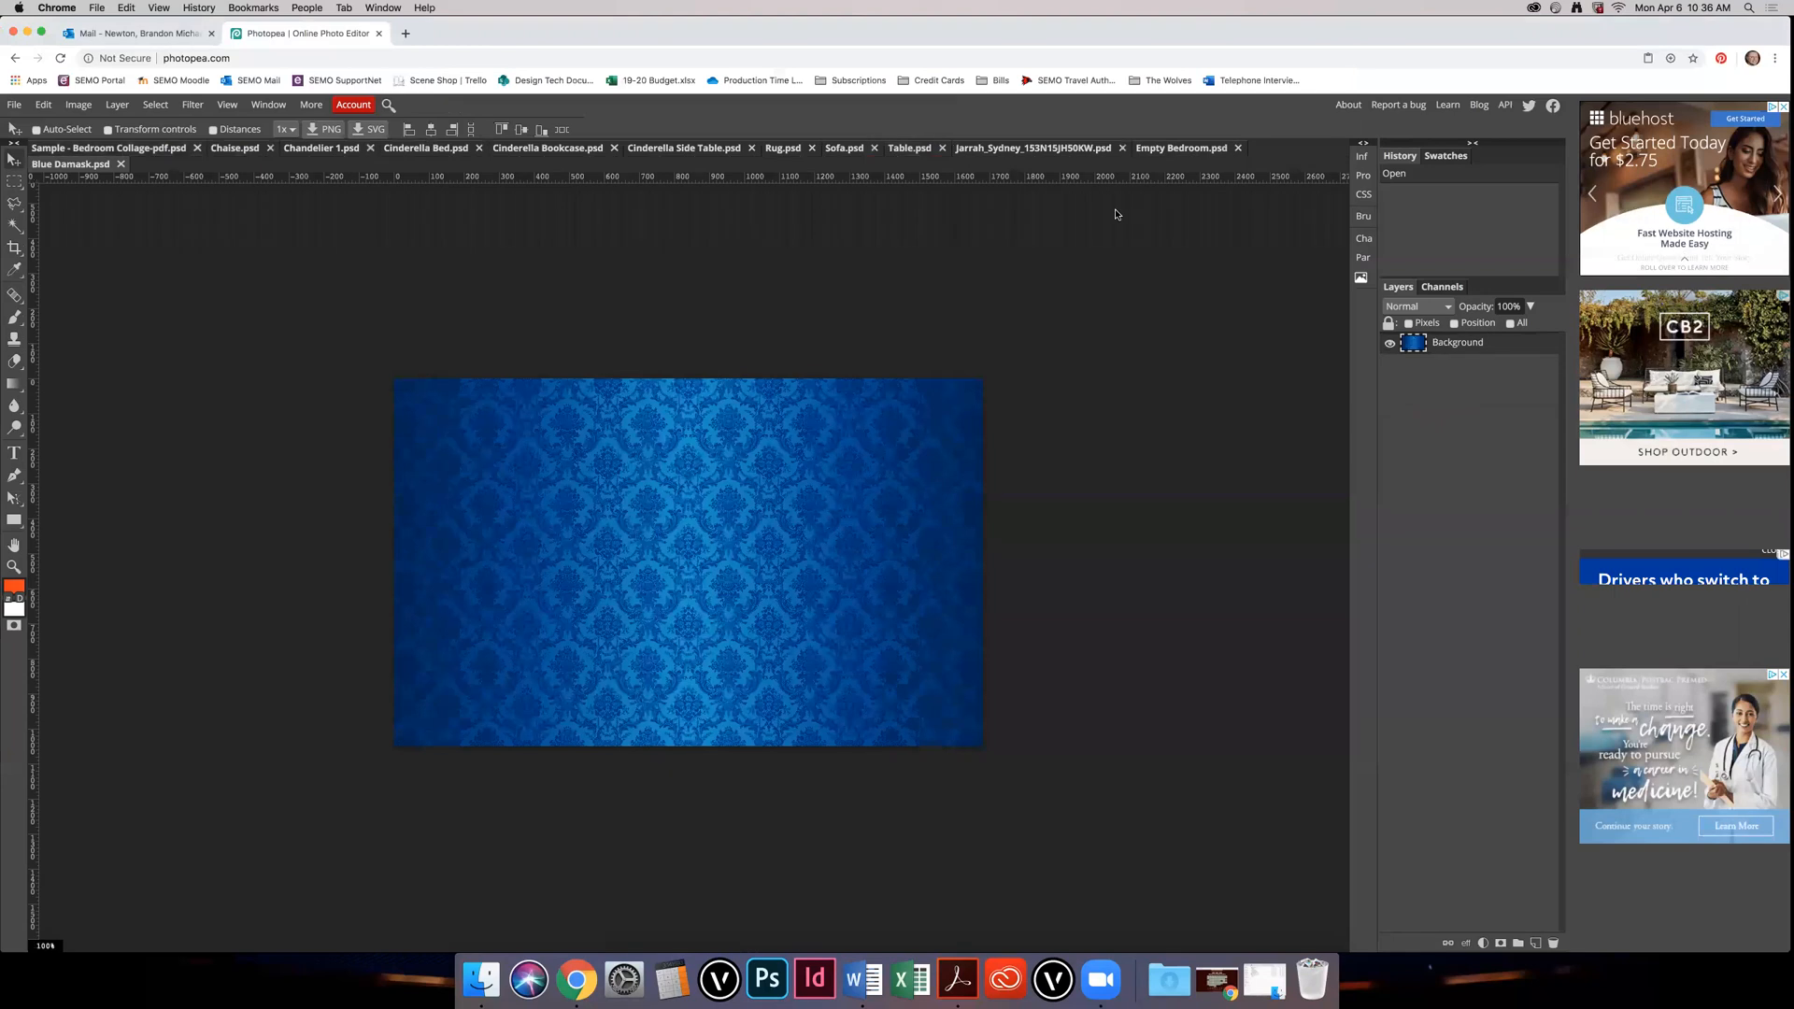
Step: Look through the sample bedroom collage and the opened chaise, chandelier and Cinderella bed images
left_click(135, 151)
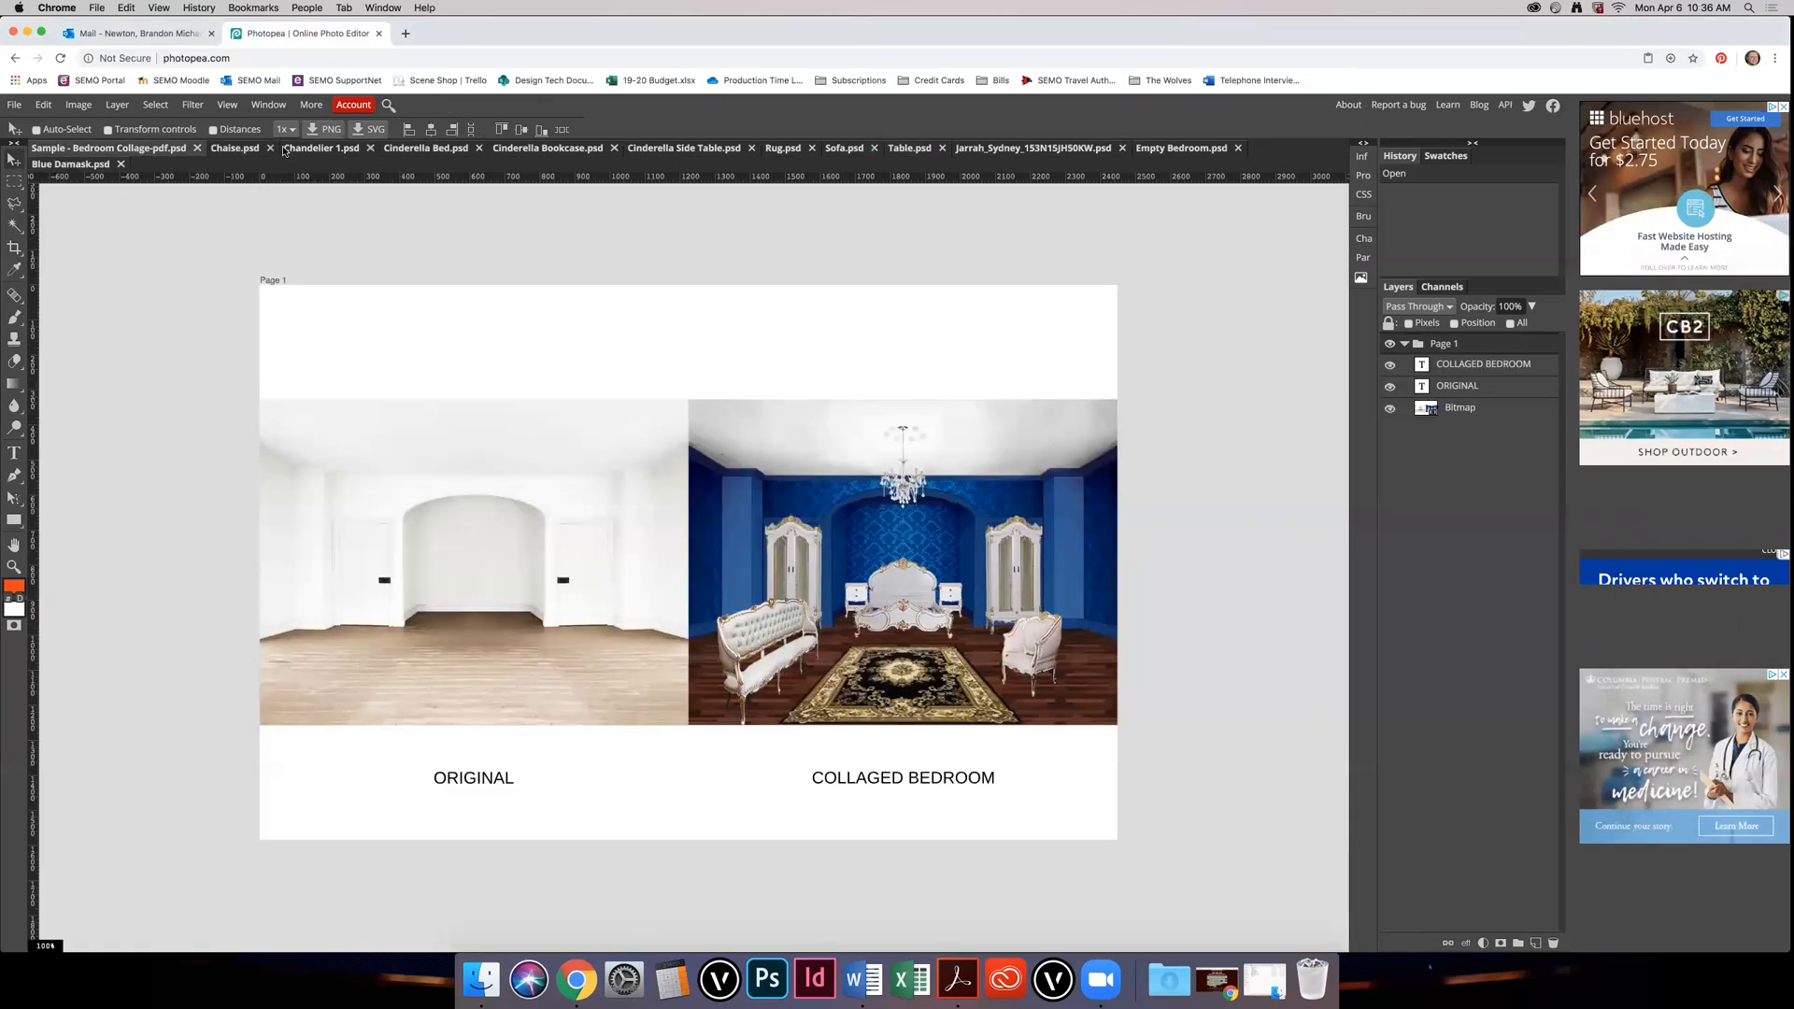
left_click(238, 149)
left_click(322, 149)
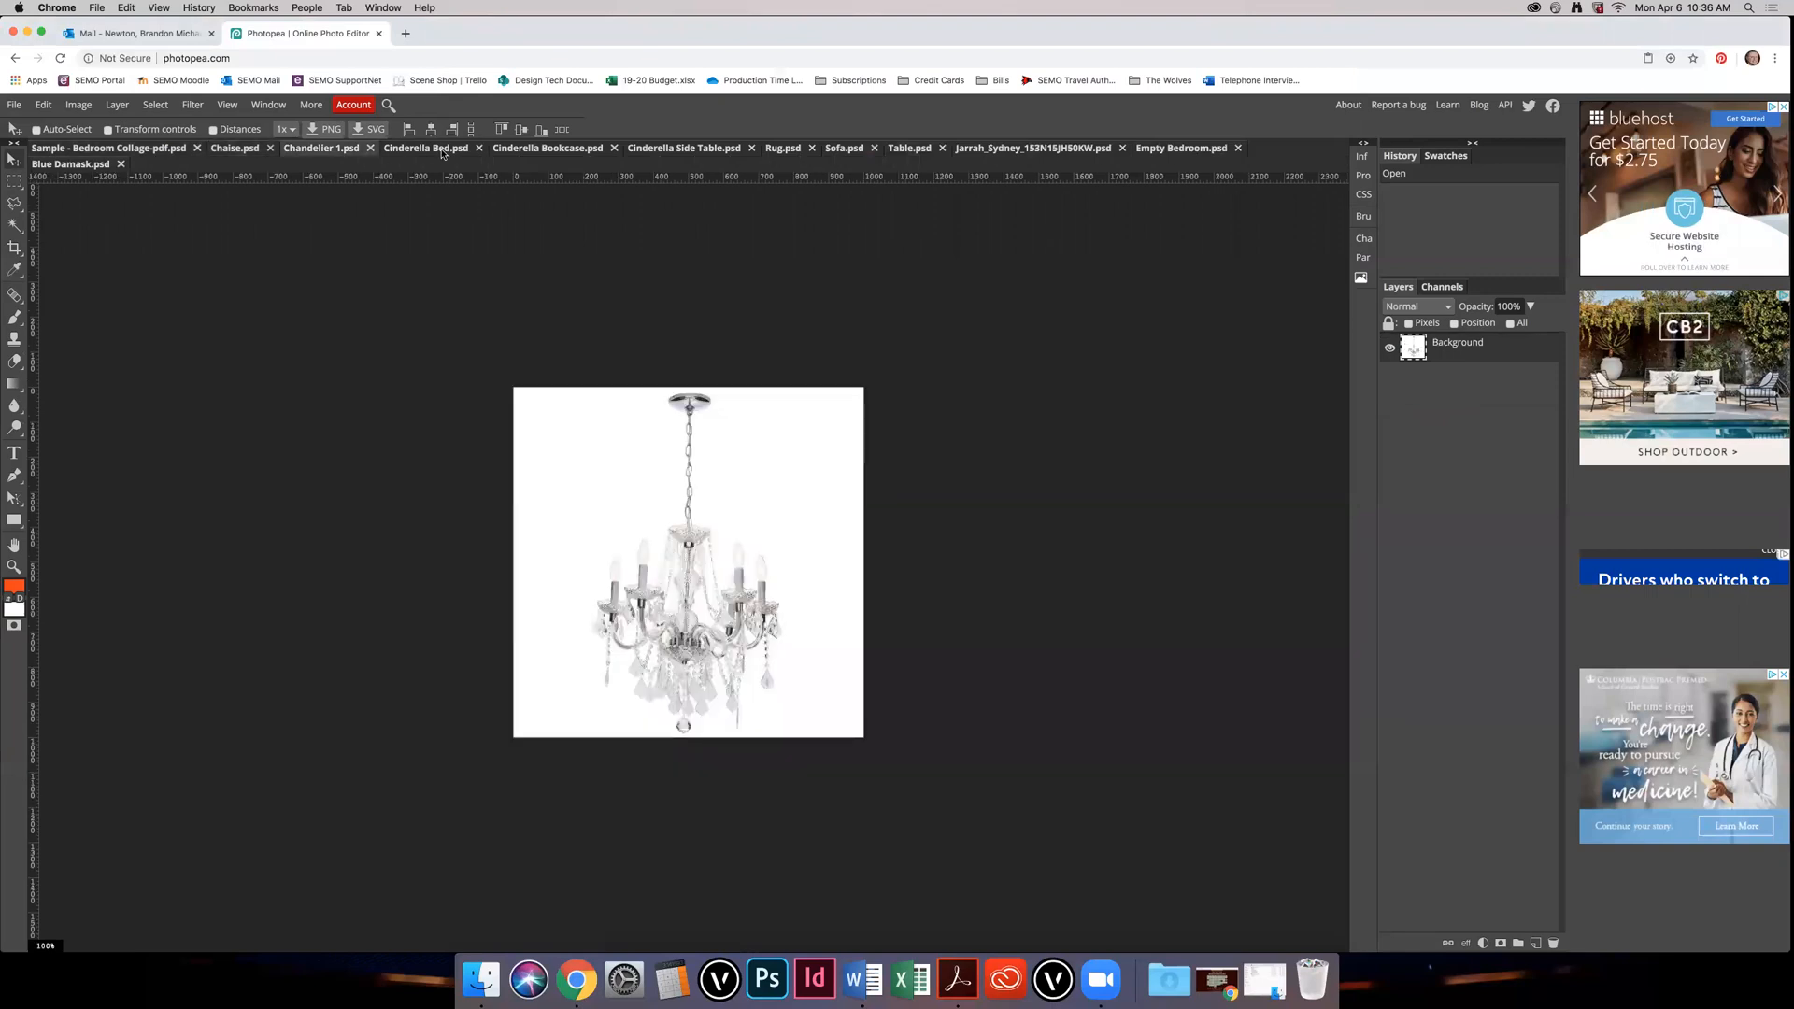
left_click(422, 149)
Step: Examine the chaise image at several magnifications
left_click(238, 149)
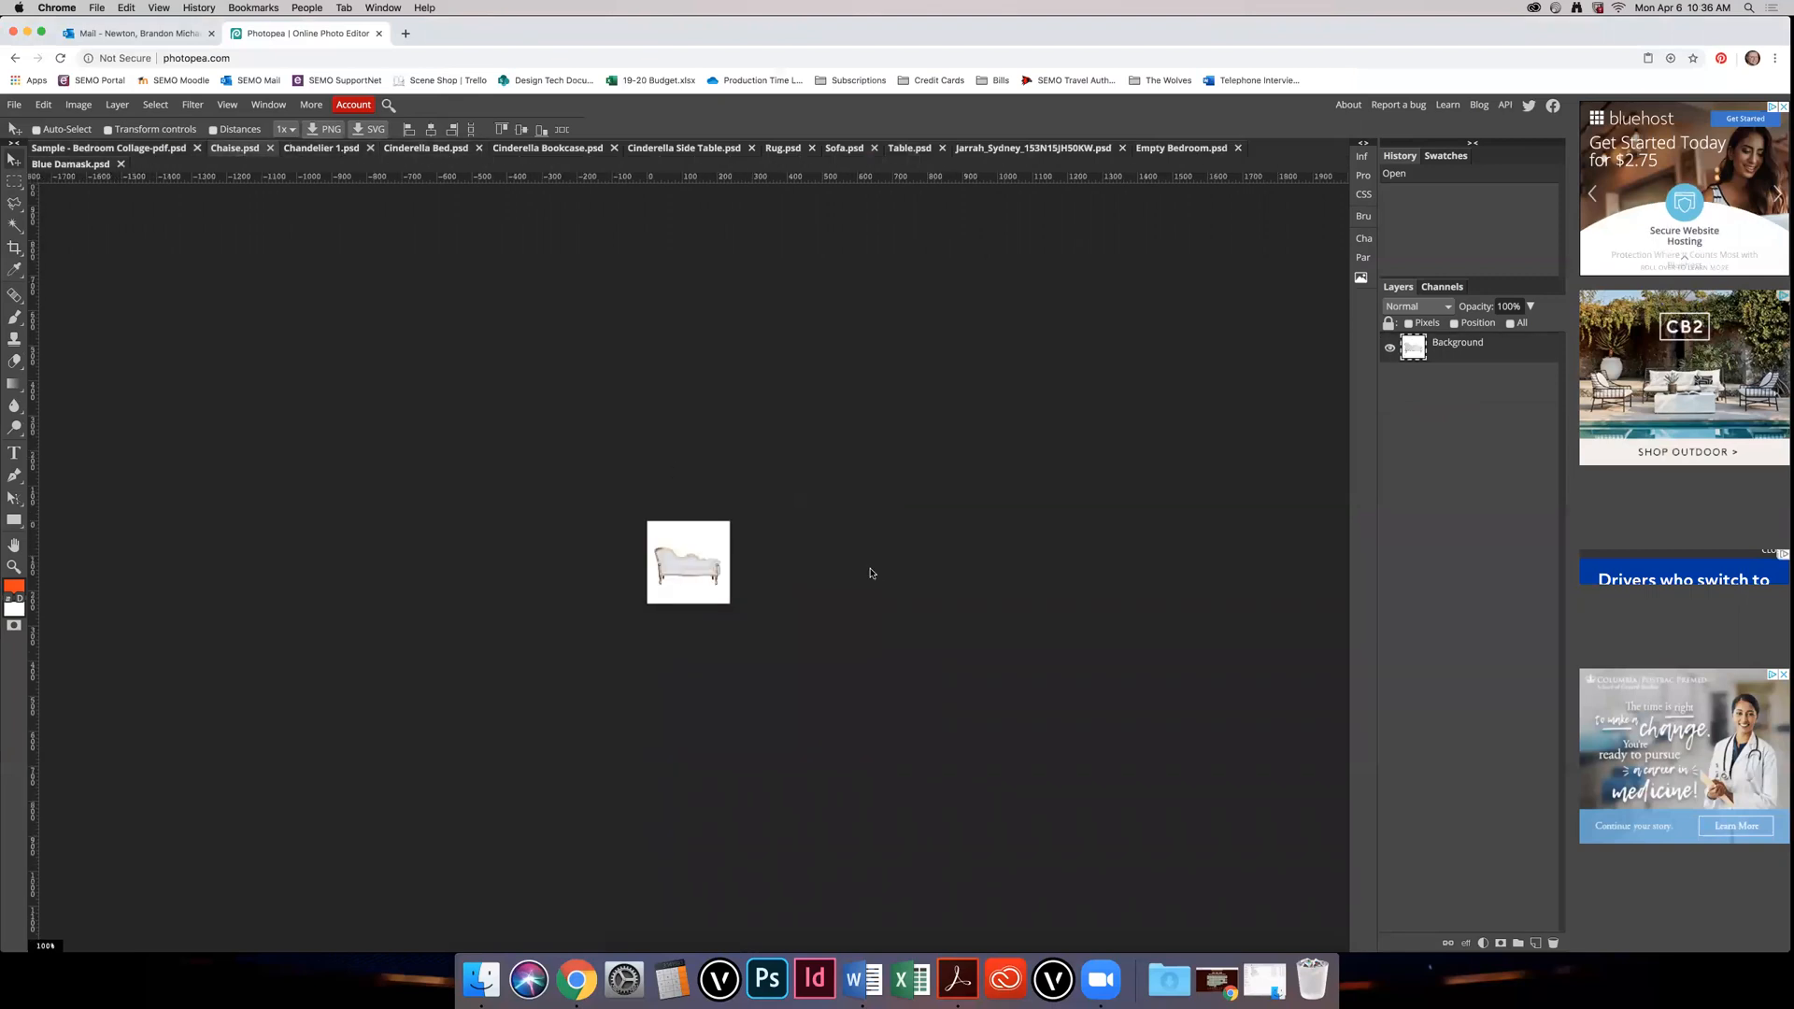
key("super+plus")
key("super+plus")
key("super+plus")
key("super+plus")
key("super+plus")
key("super+plus")
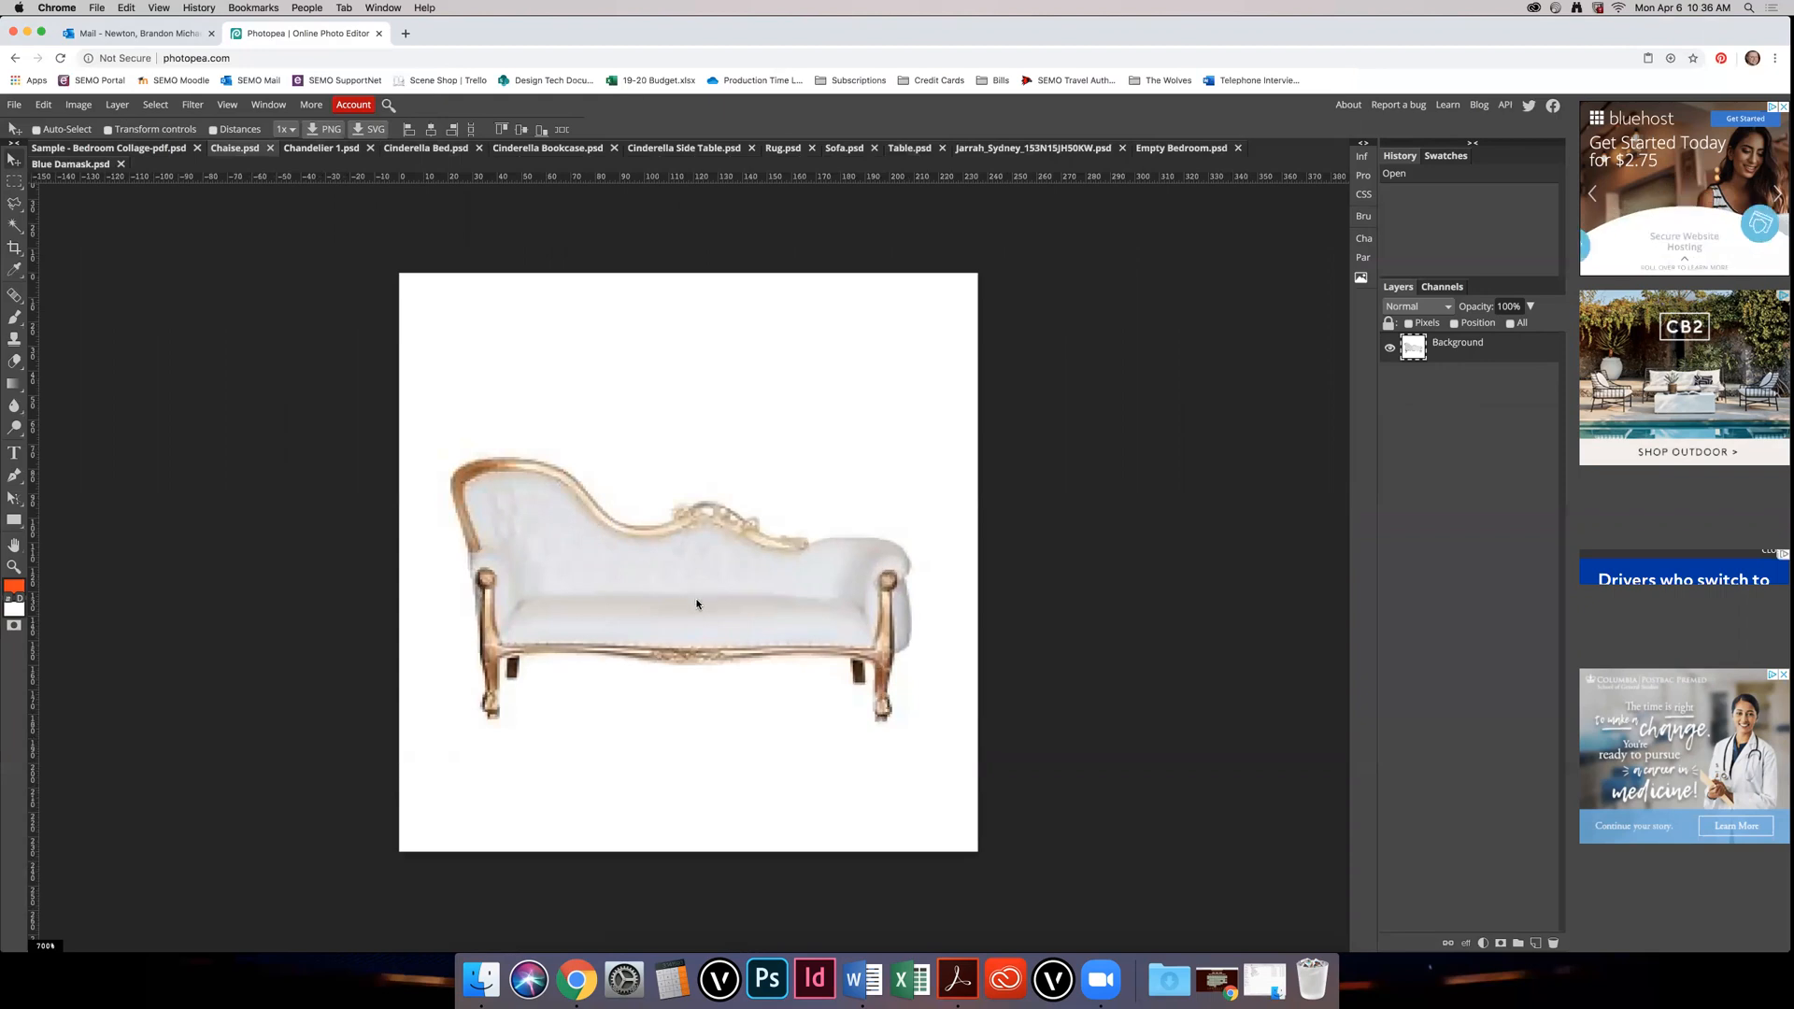
key("super+minus")
key("super+minus")
key("super+minus")
key("super+minus")
key("super+plus")
key("super+plus")
key("super+plus")
key("super+minus")
key("super+minus")
key("super+plus")
key("super+plus")
key("super+plus")
key("super+plus")
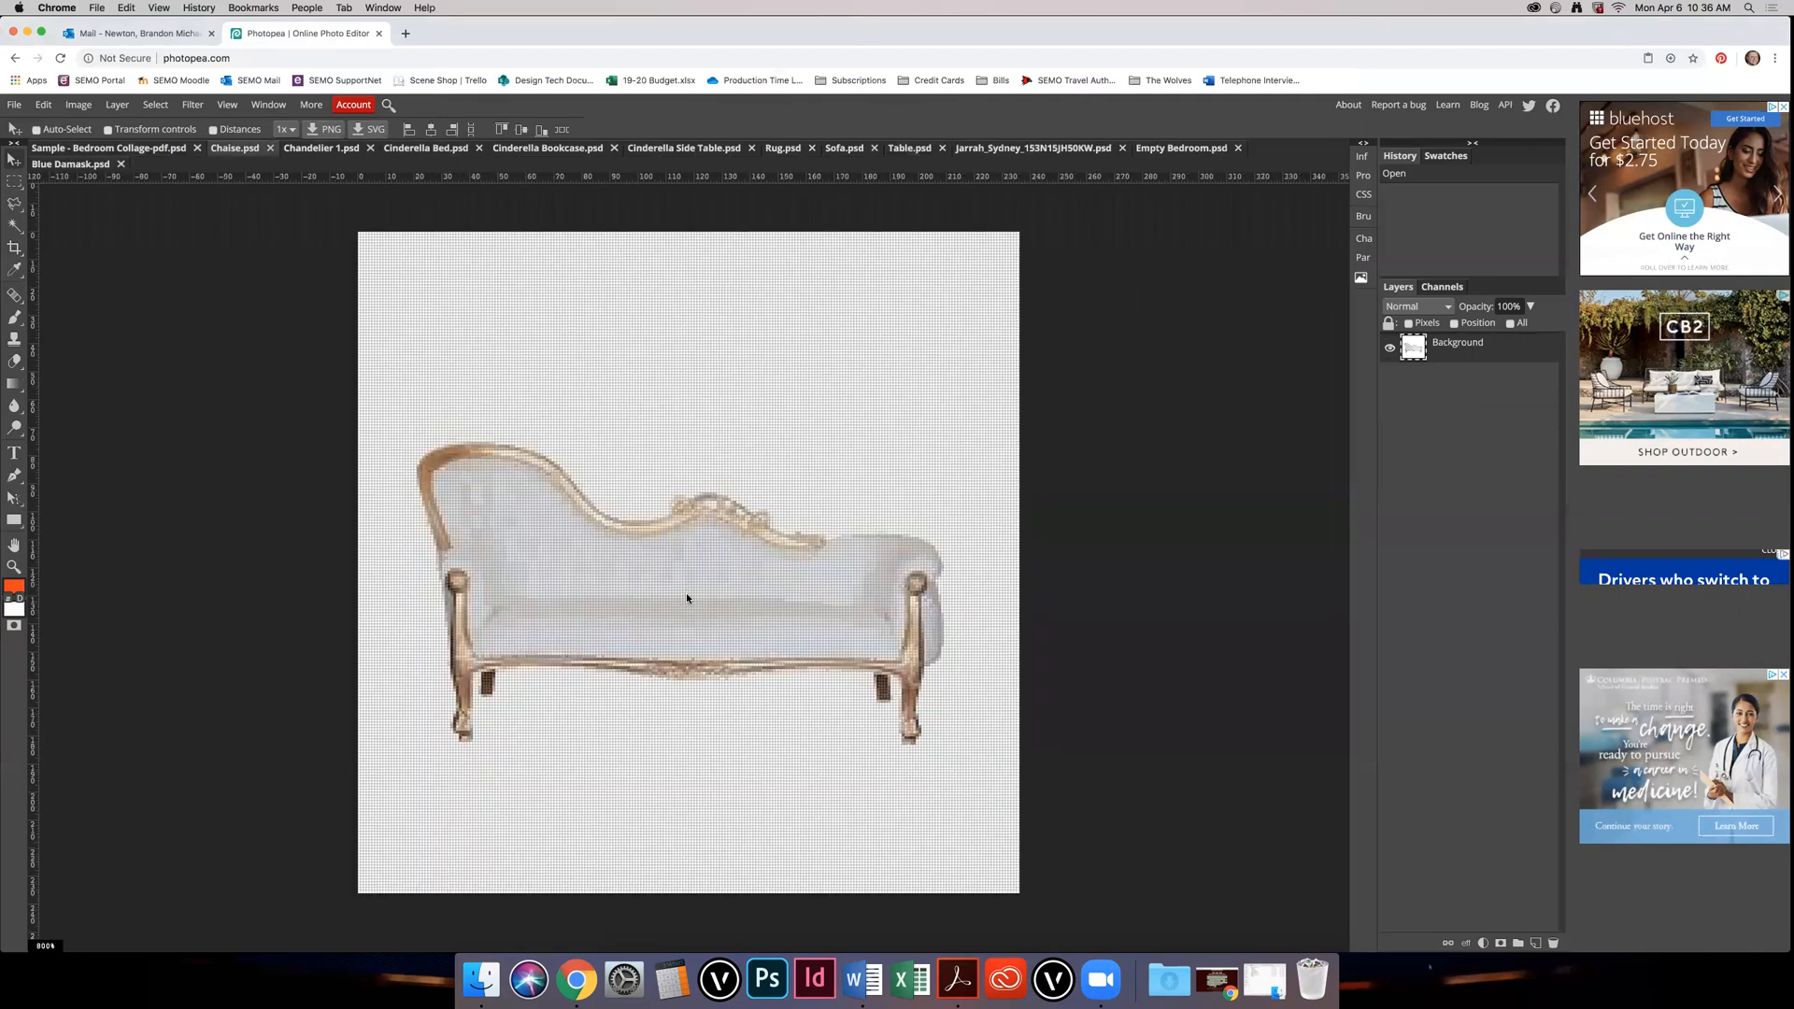
key("super+minus")
key("super+minus")
key("super+minus")
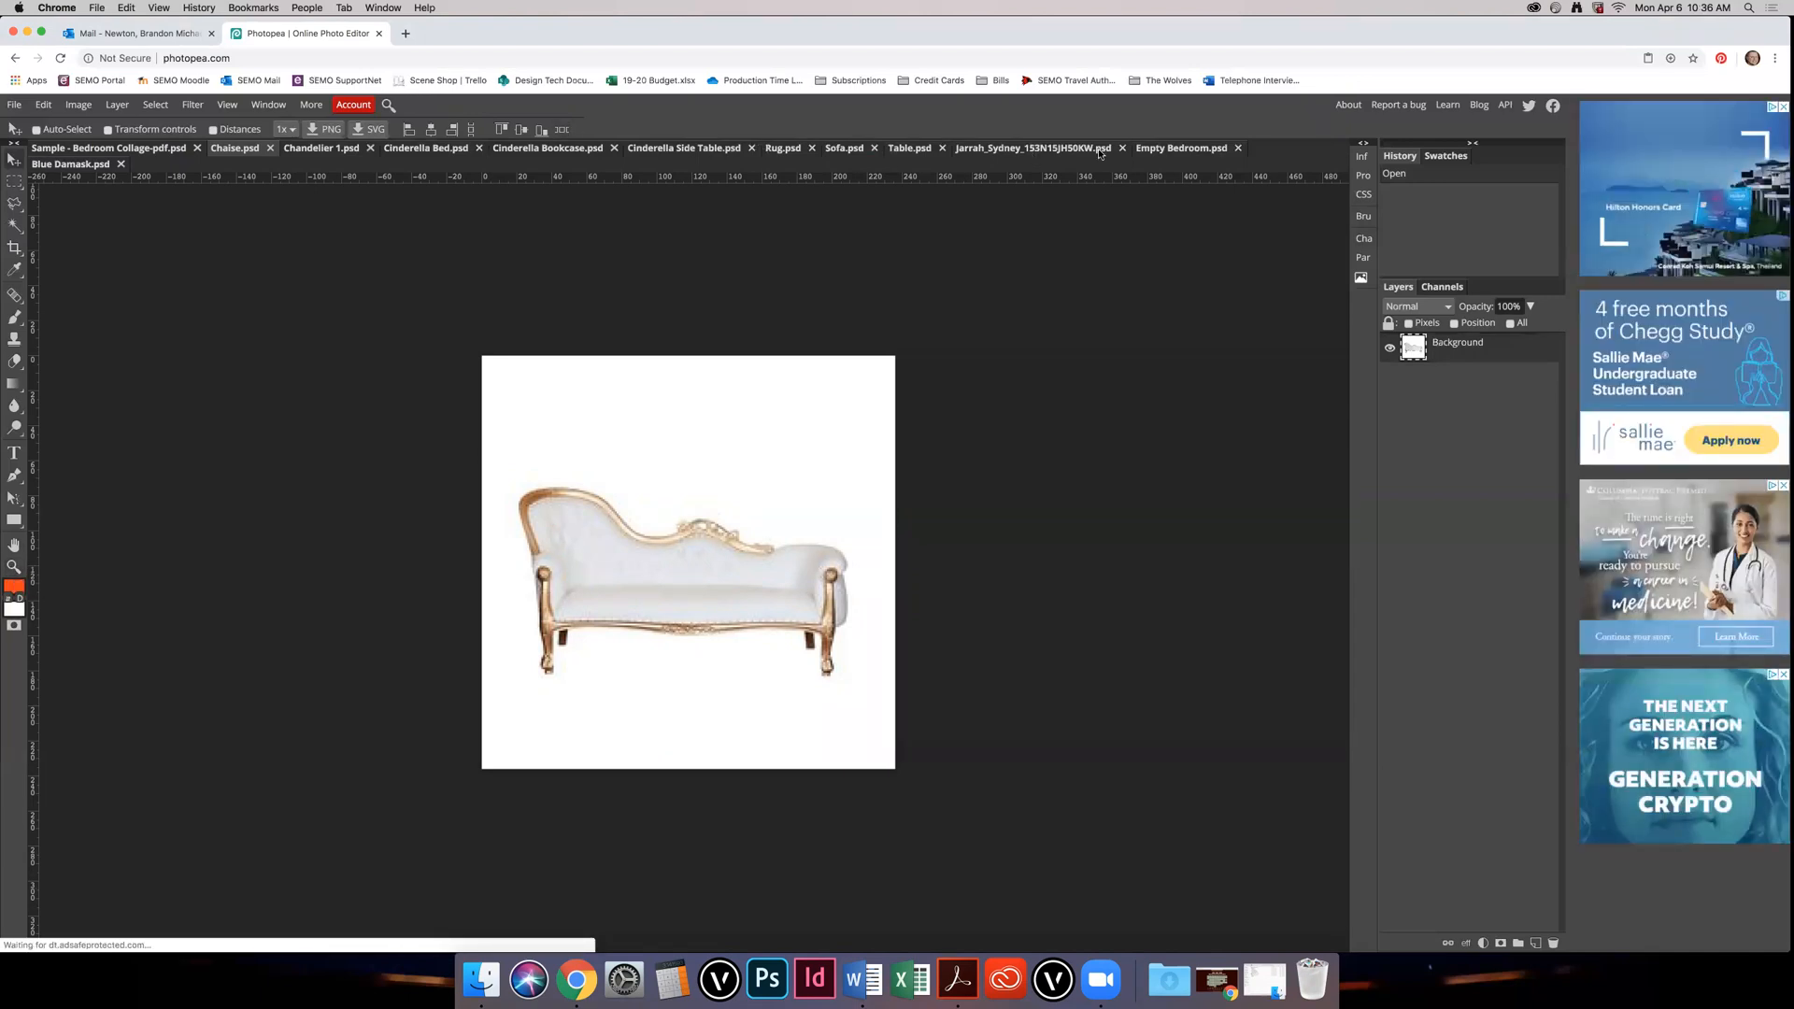
Step: Examine the empty bedroom image, focusing on the black lock plate of the door to the right of the arch
left_click(1189, 150)
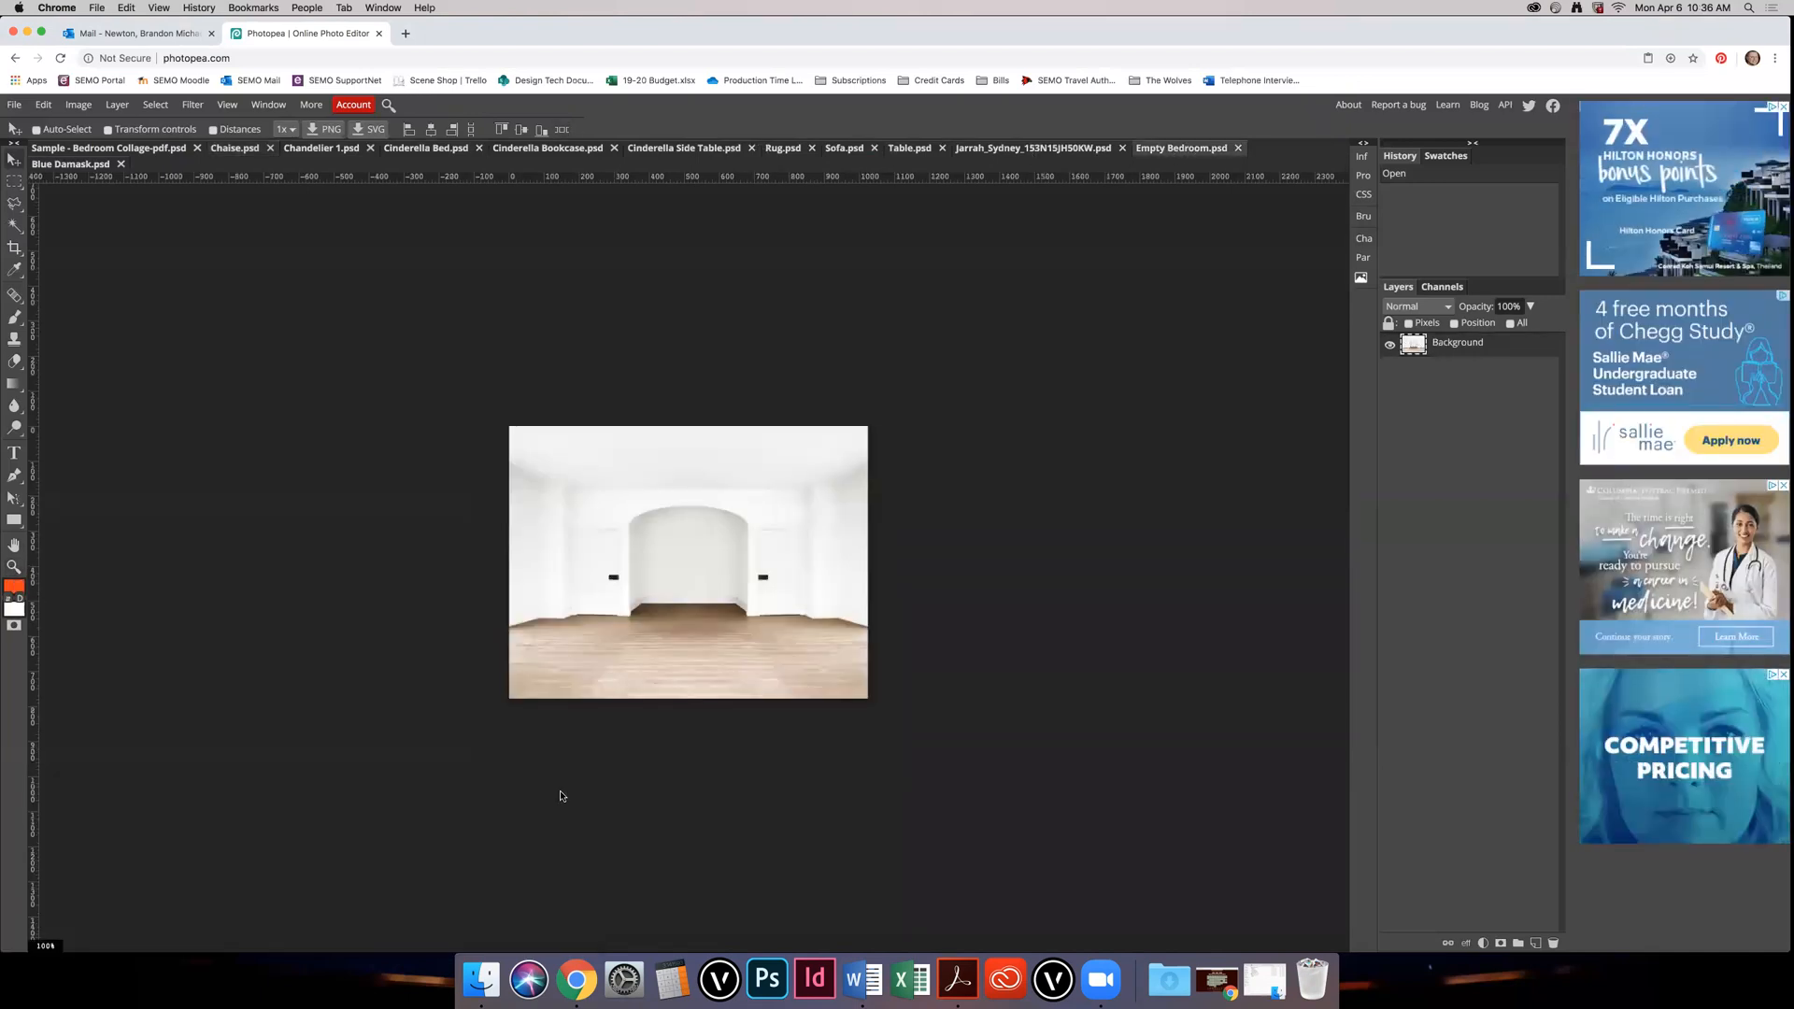
scroll(705, 657, "up", 2)
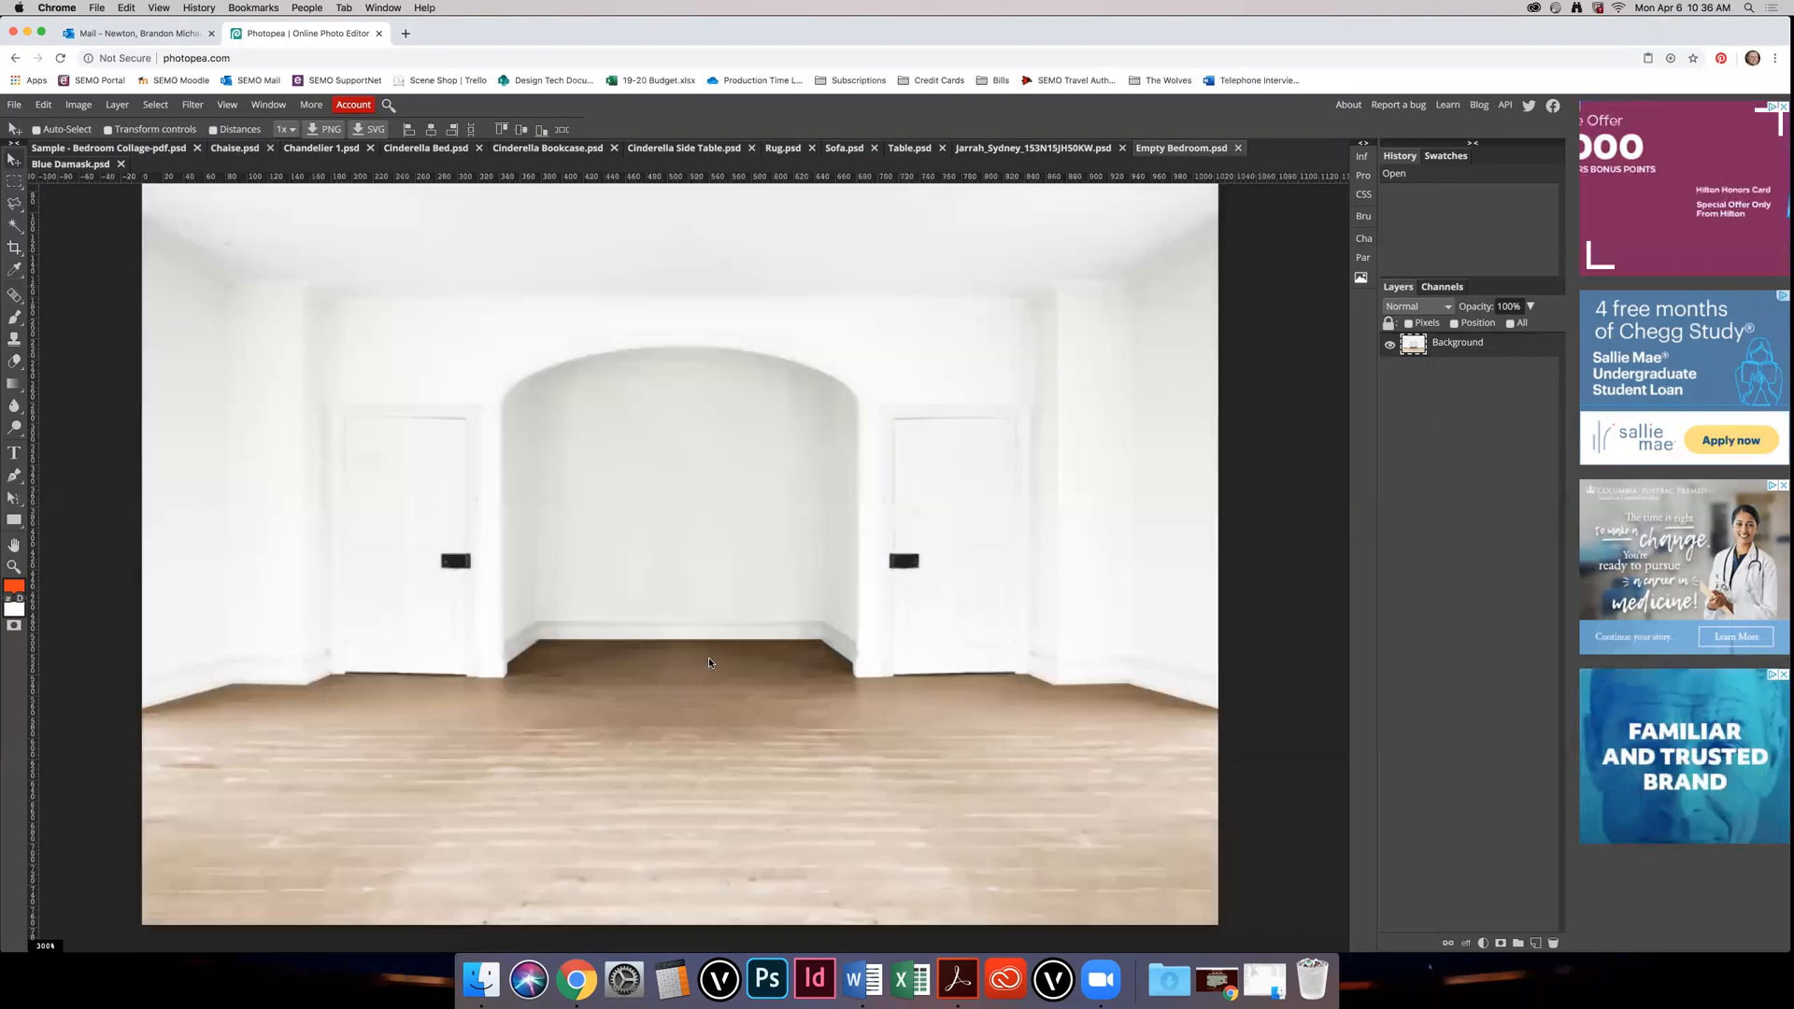
scroll(720, 656, "down", 1)
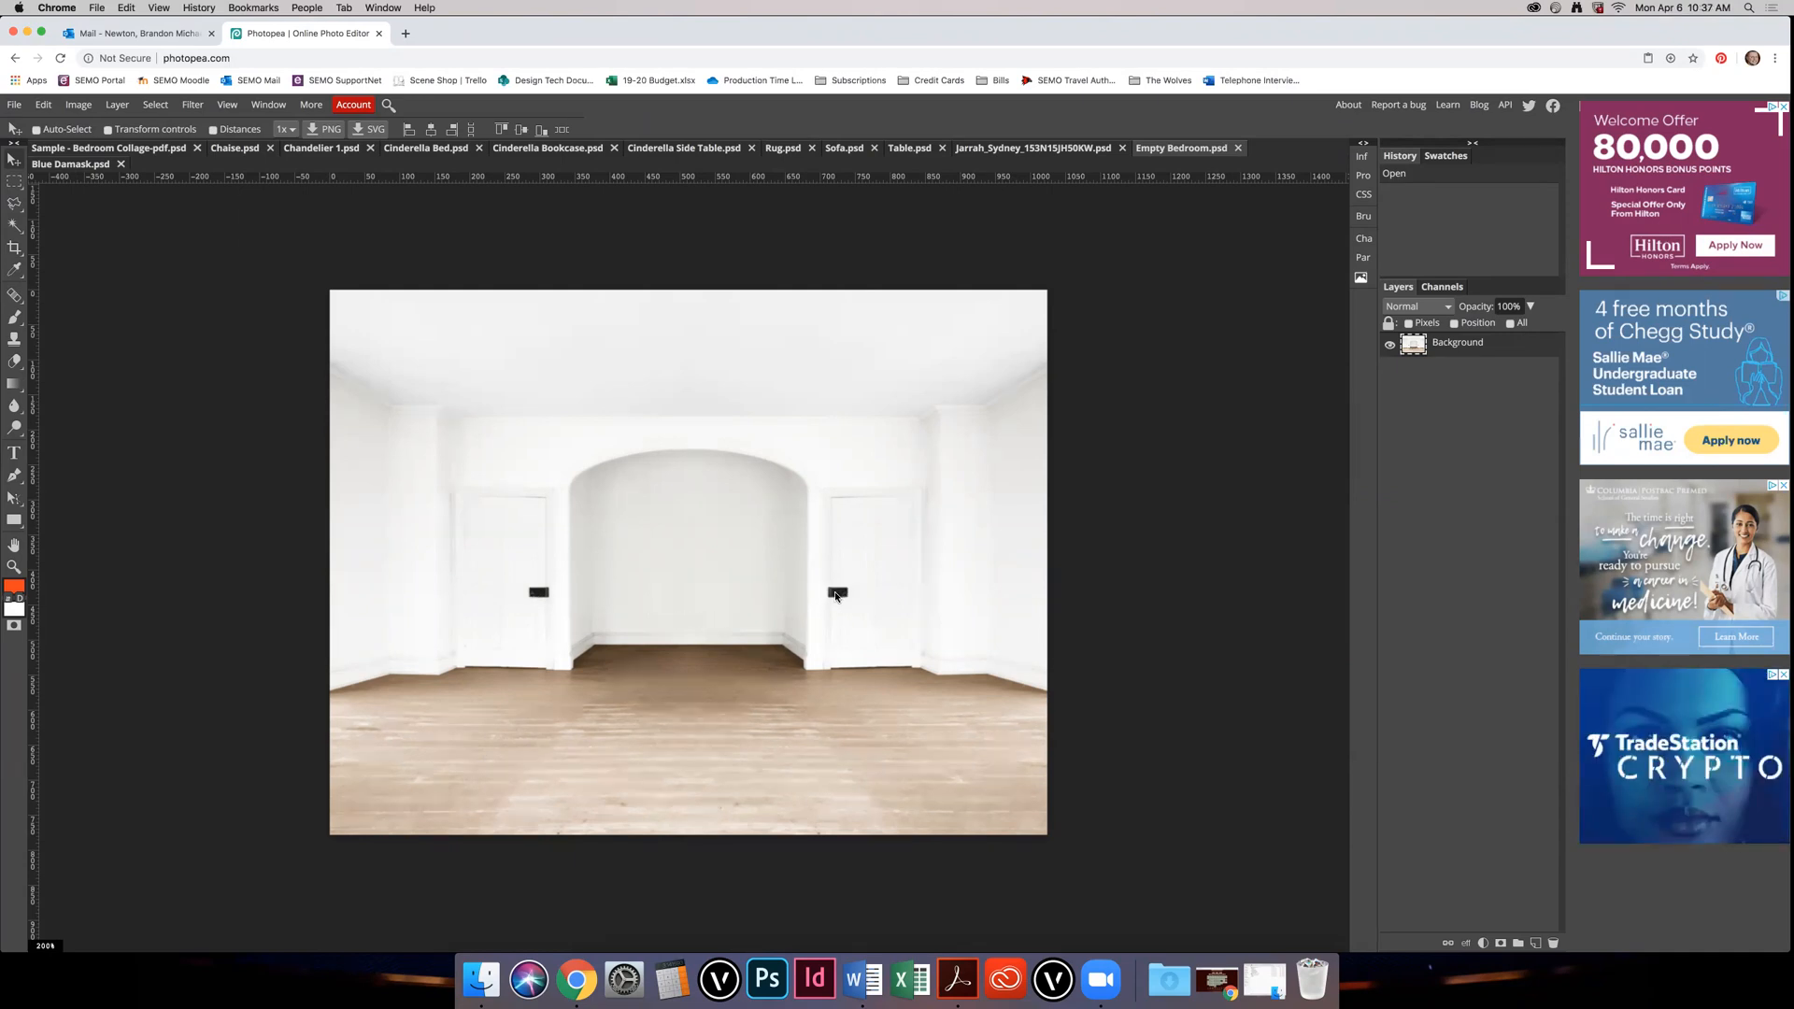
scroll(840, 595, "up", 1)
scroll(840, 595, "up", 1)
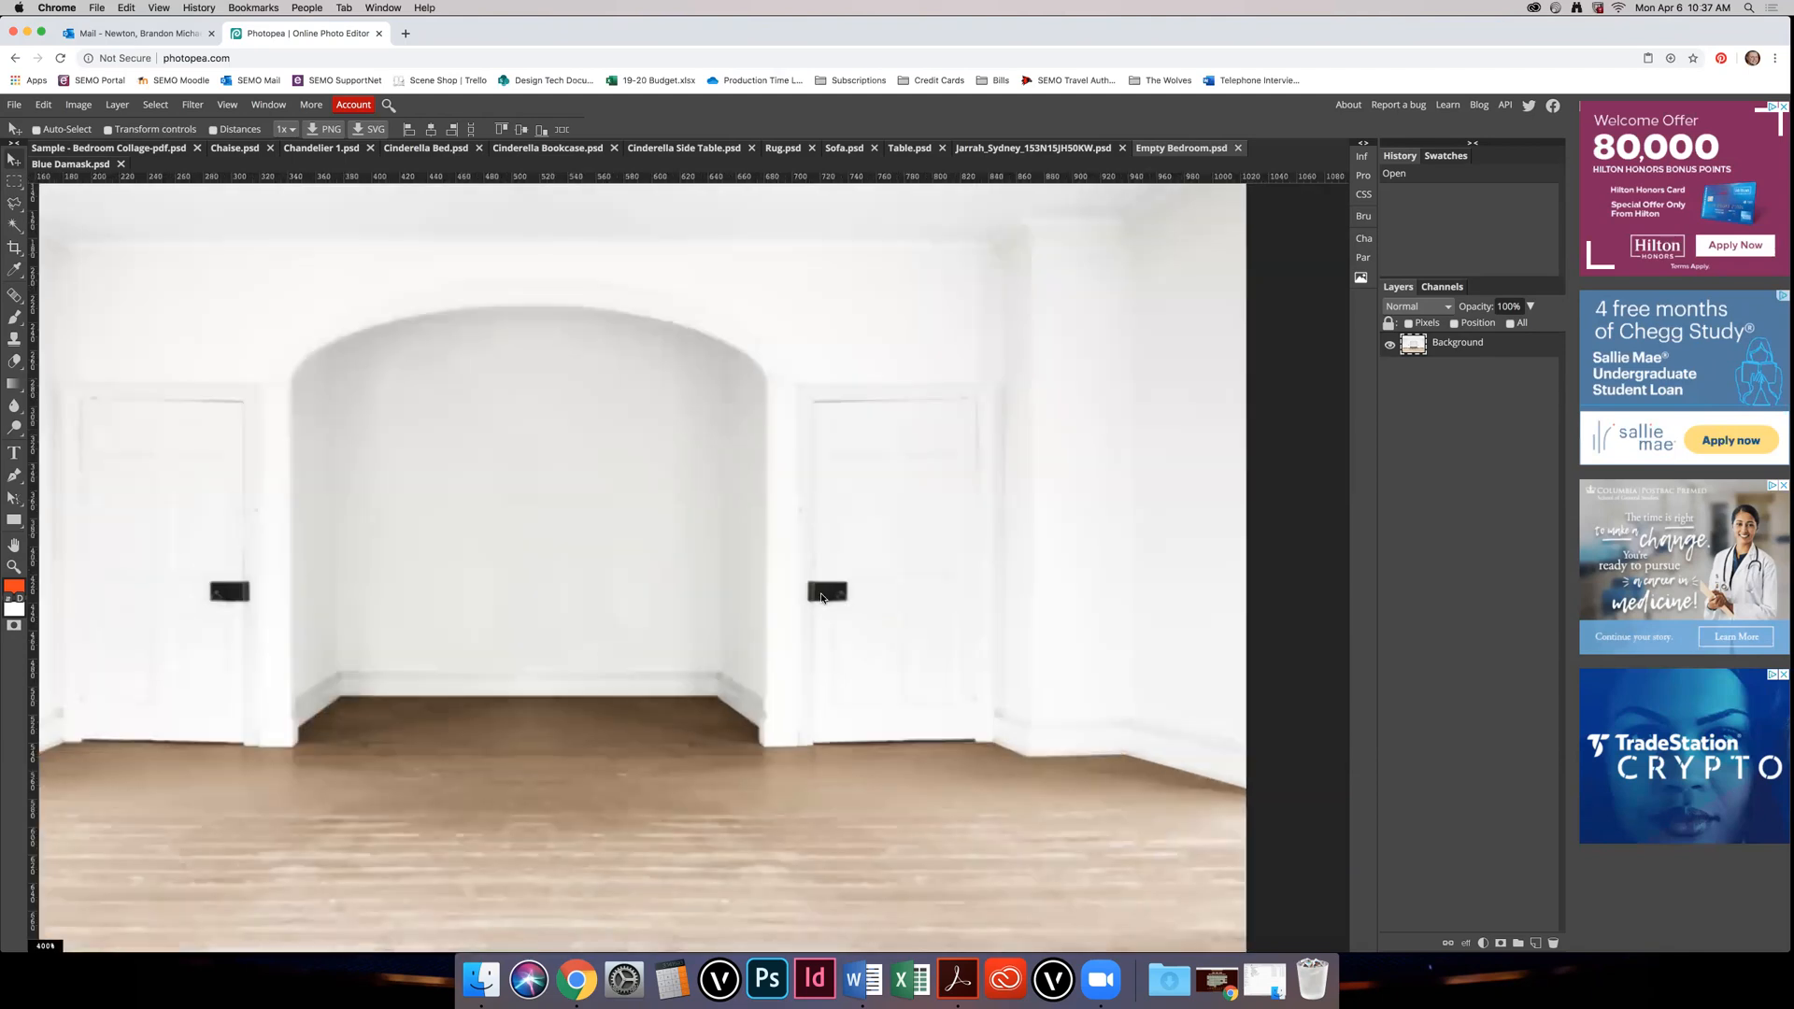
scroll(835, 596, "up", 1)
scroll(832, 597, "up", 1)
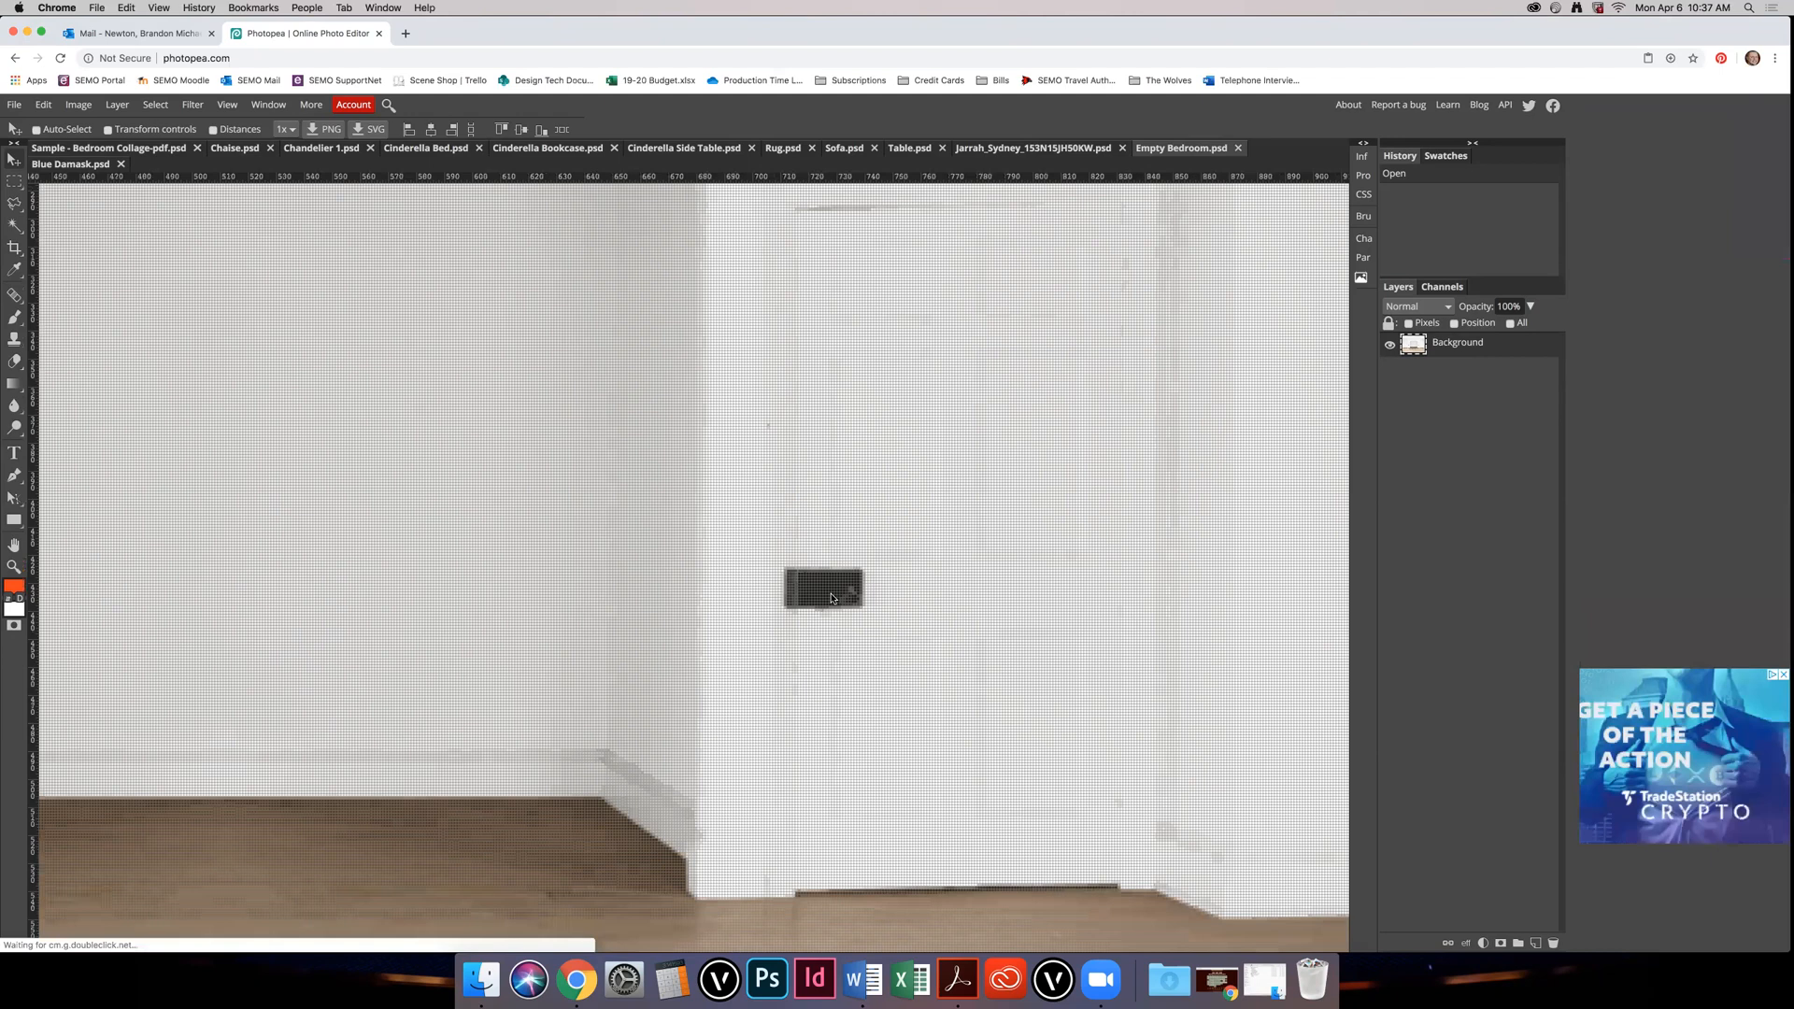
scroll(833, 598, "up", 1)
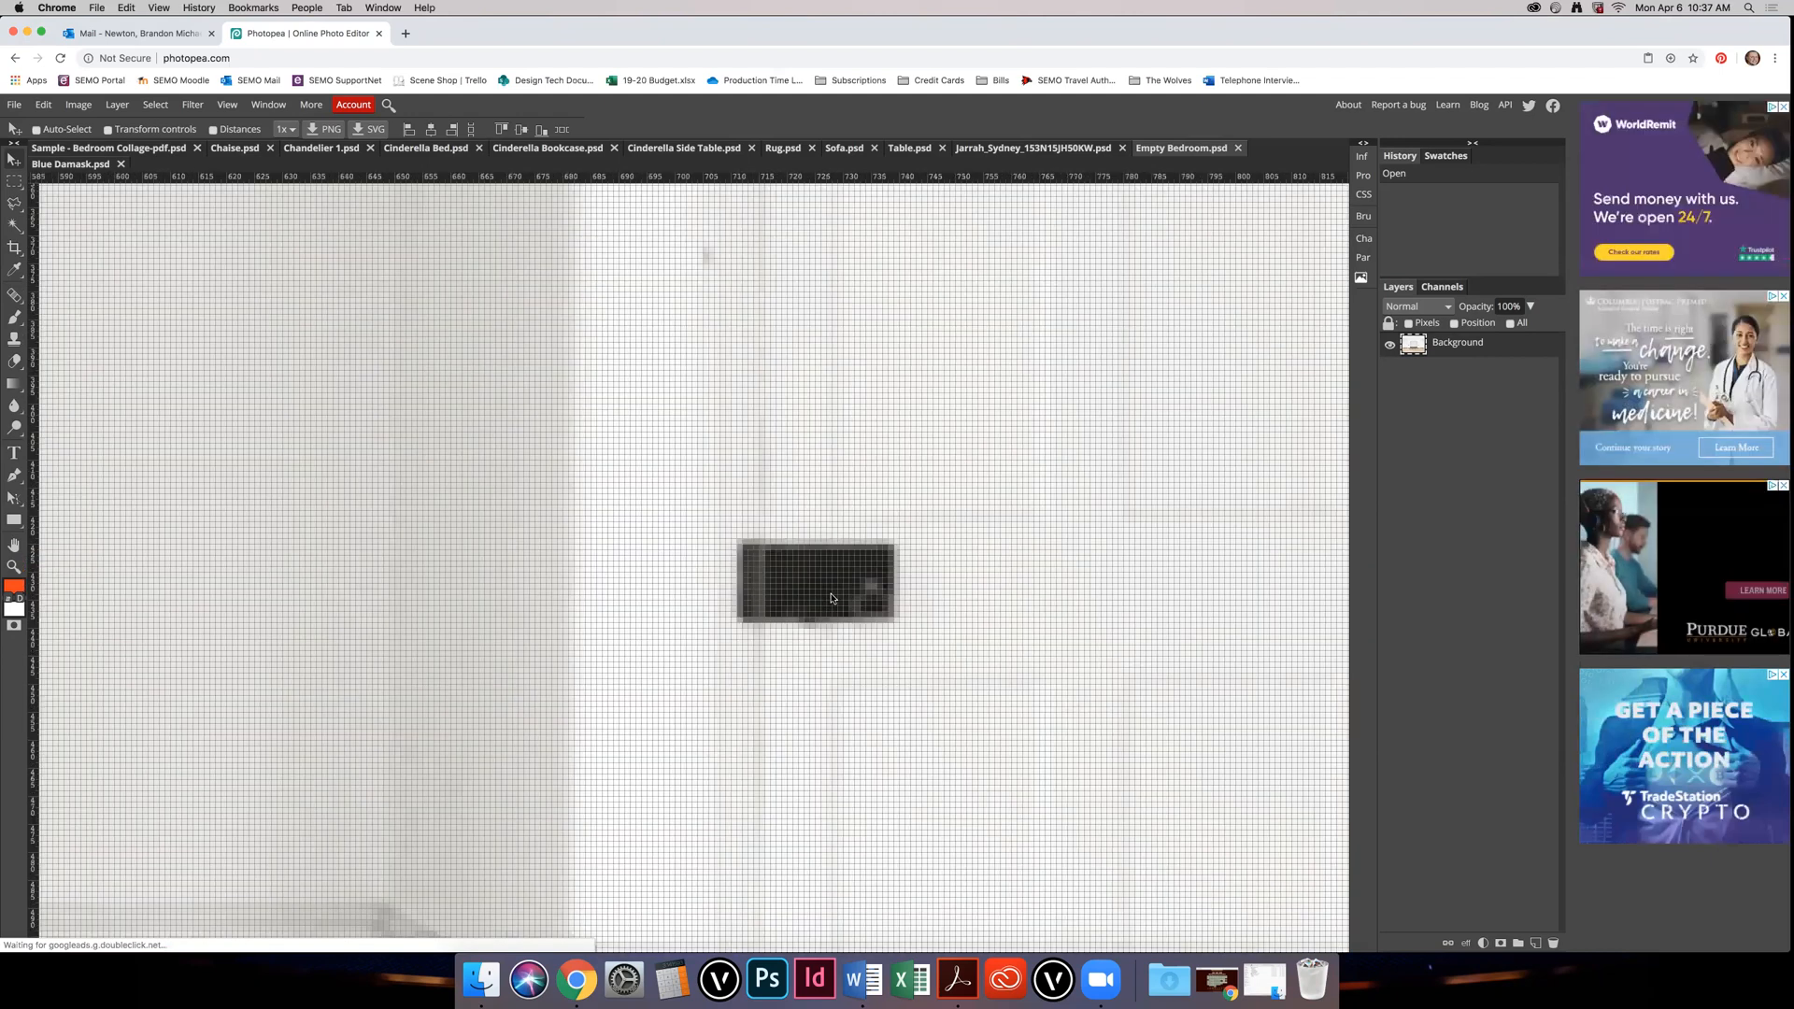
scroll(833, 598, "down", 3)
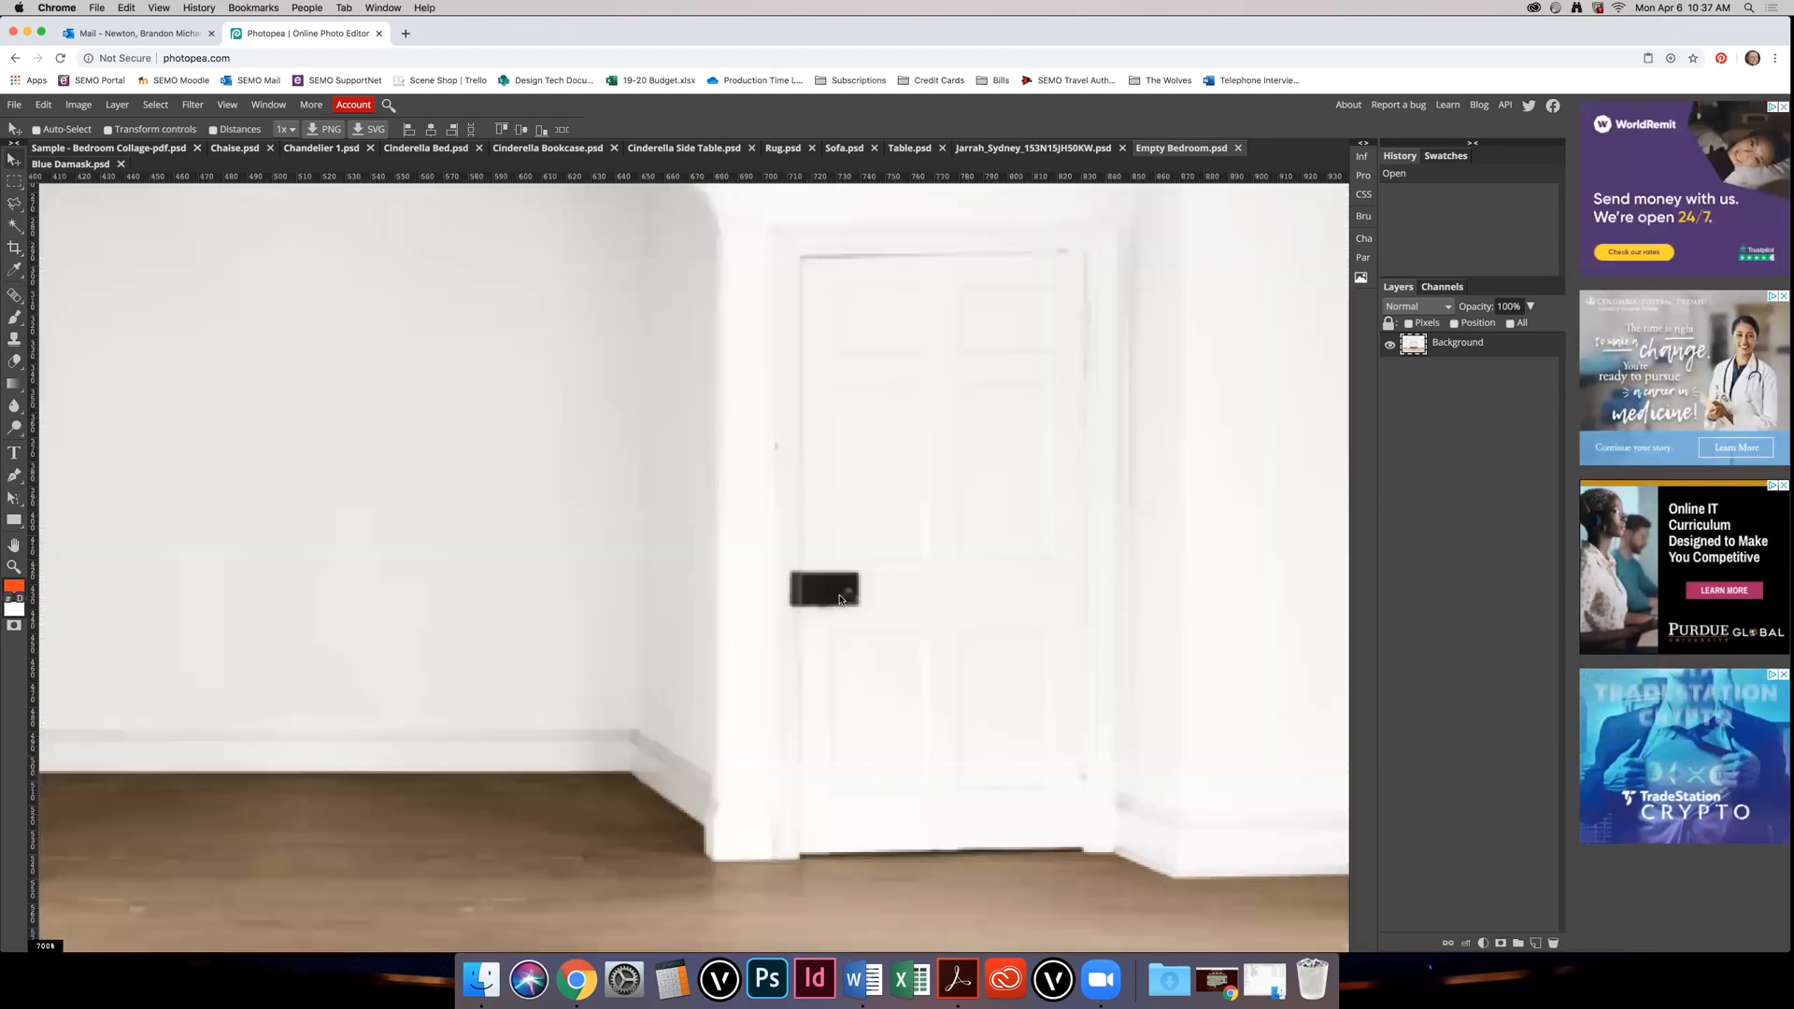
scroll(843, 599, "up", 1)
scroll(845, 594, "up", 1)
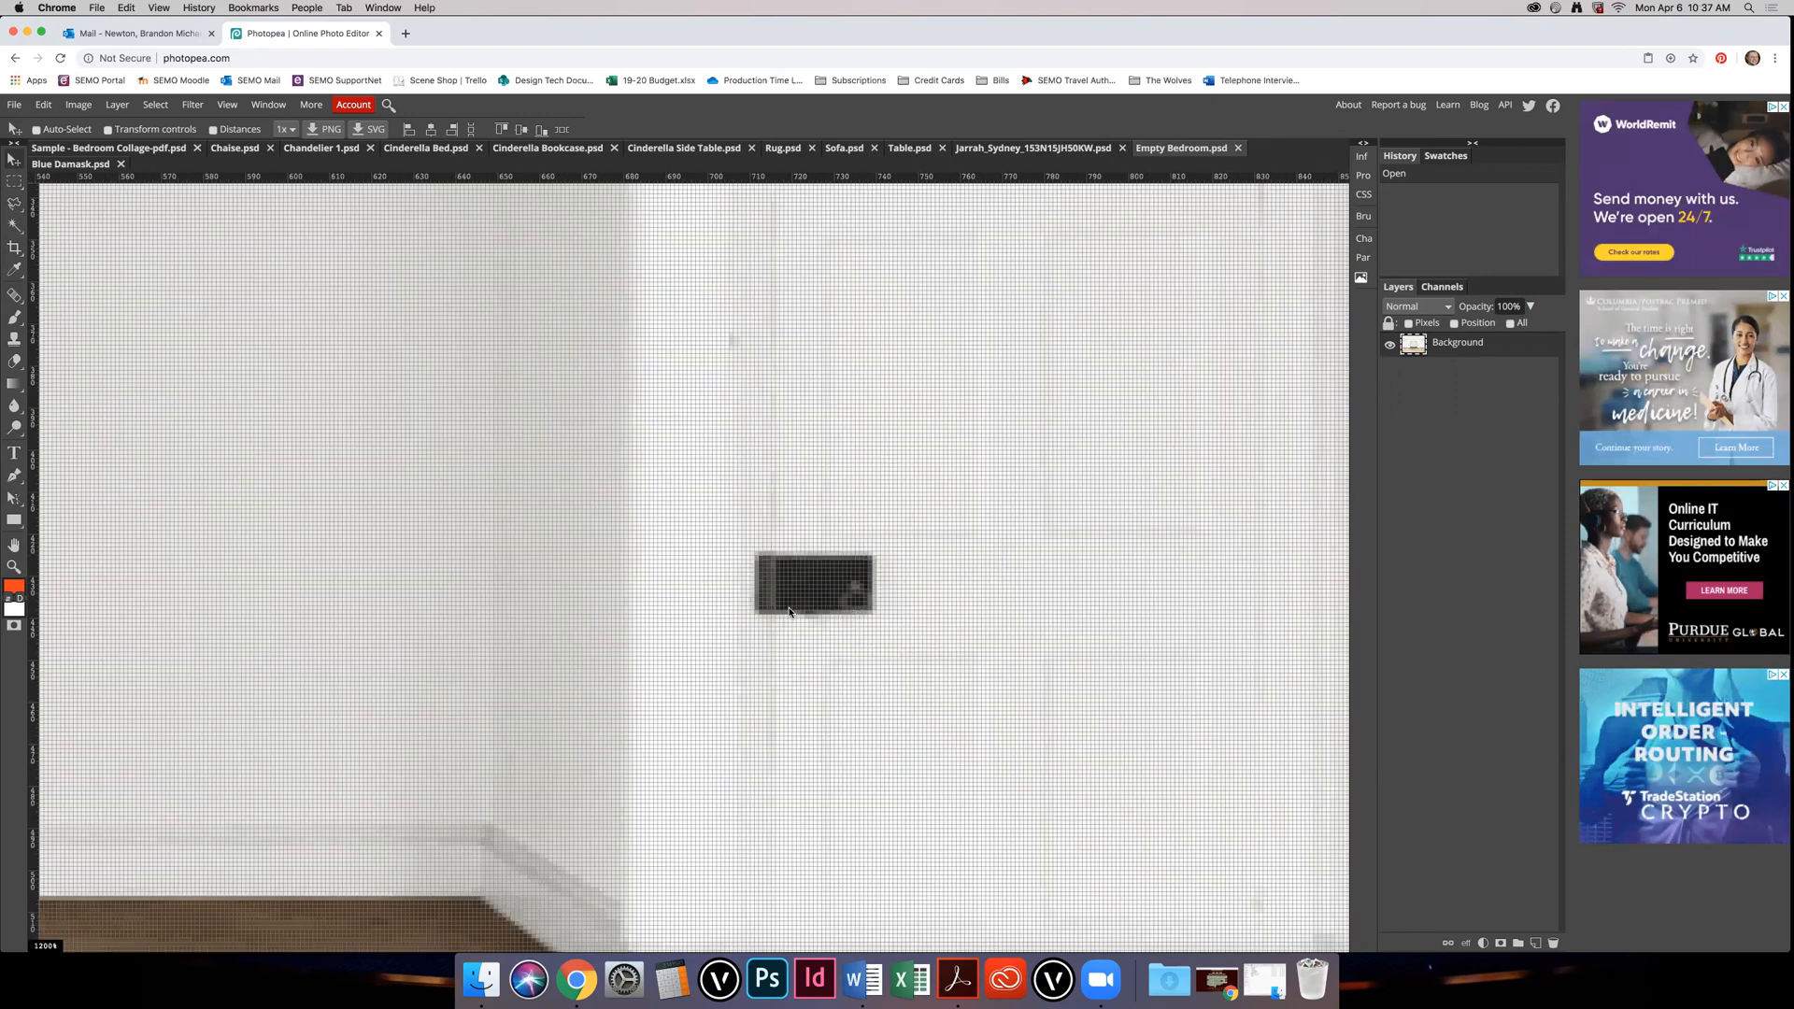
scroll(789, 612, "down", 1)
scroll(784, 607, "down", 1)
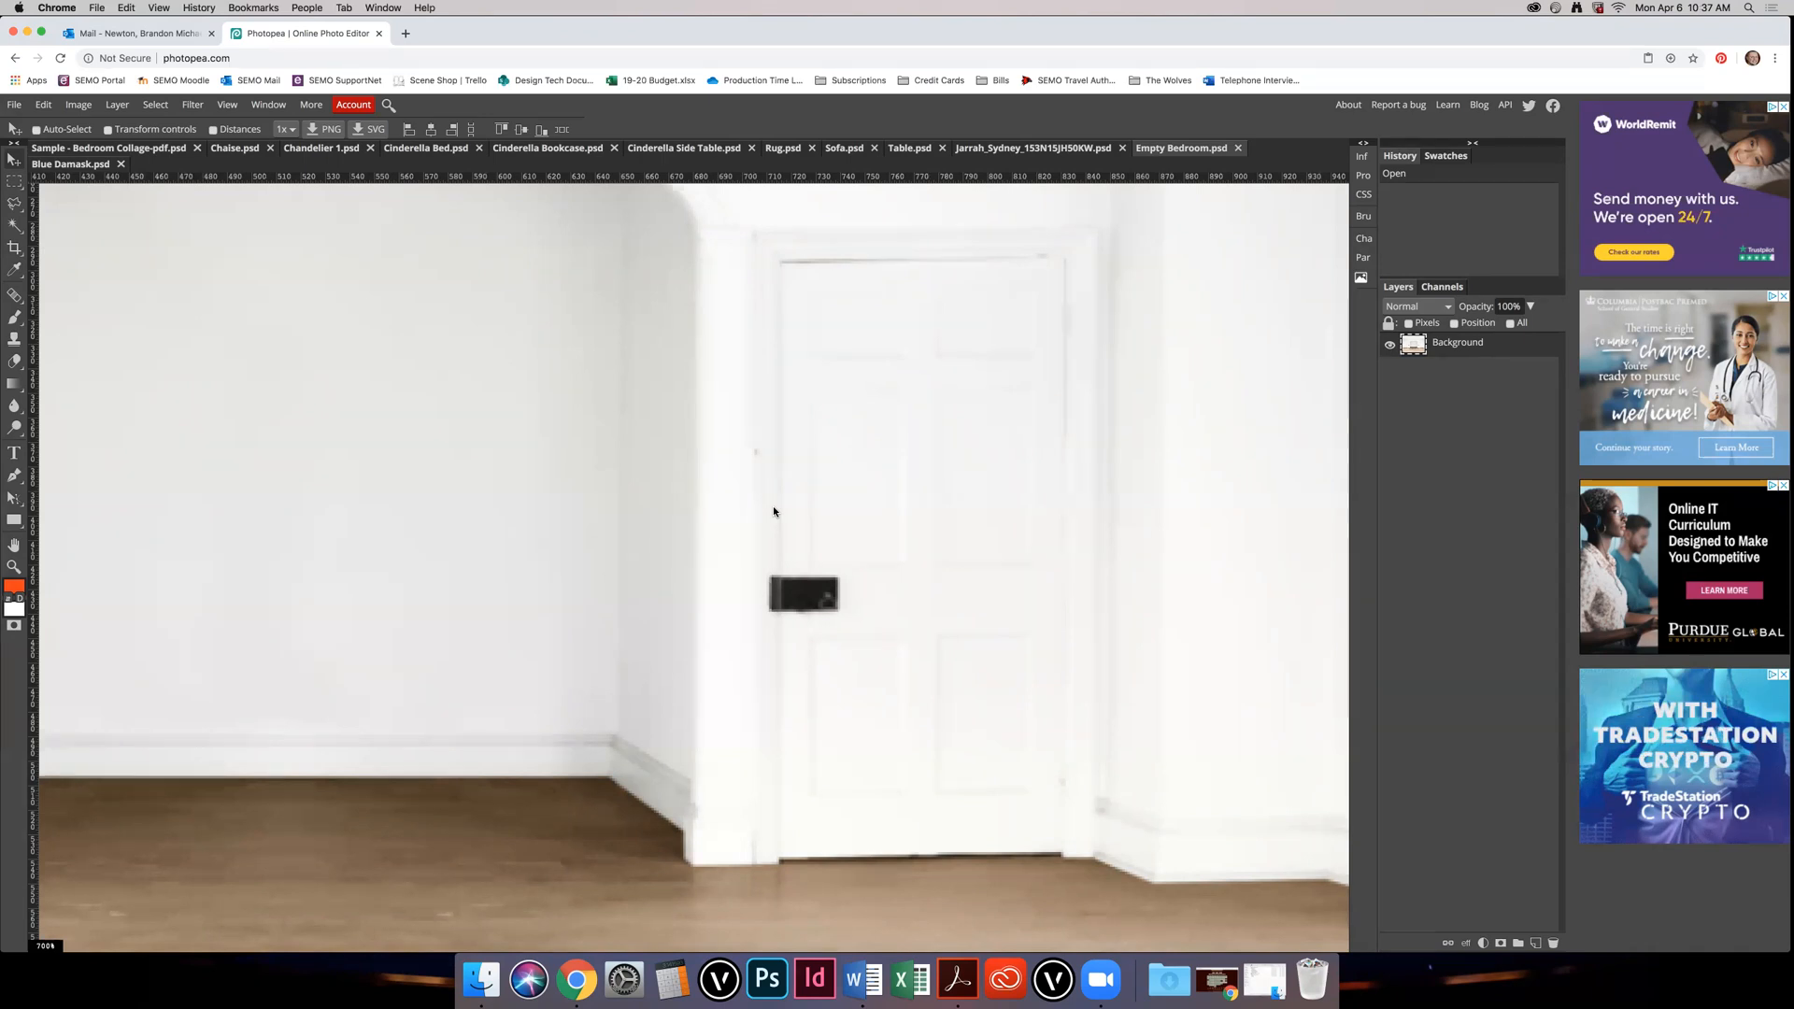
Step: Duplicate a narrow rectangular patch of door frame from above the lock over the lock plate's frame-side edge, and deselect it
left_click(12, 183)
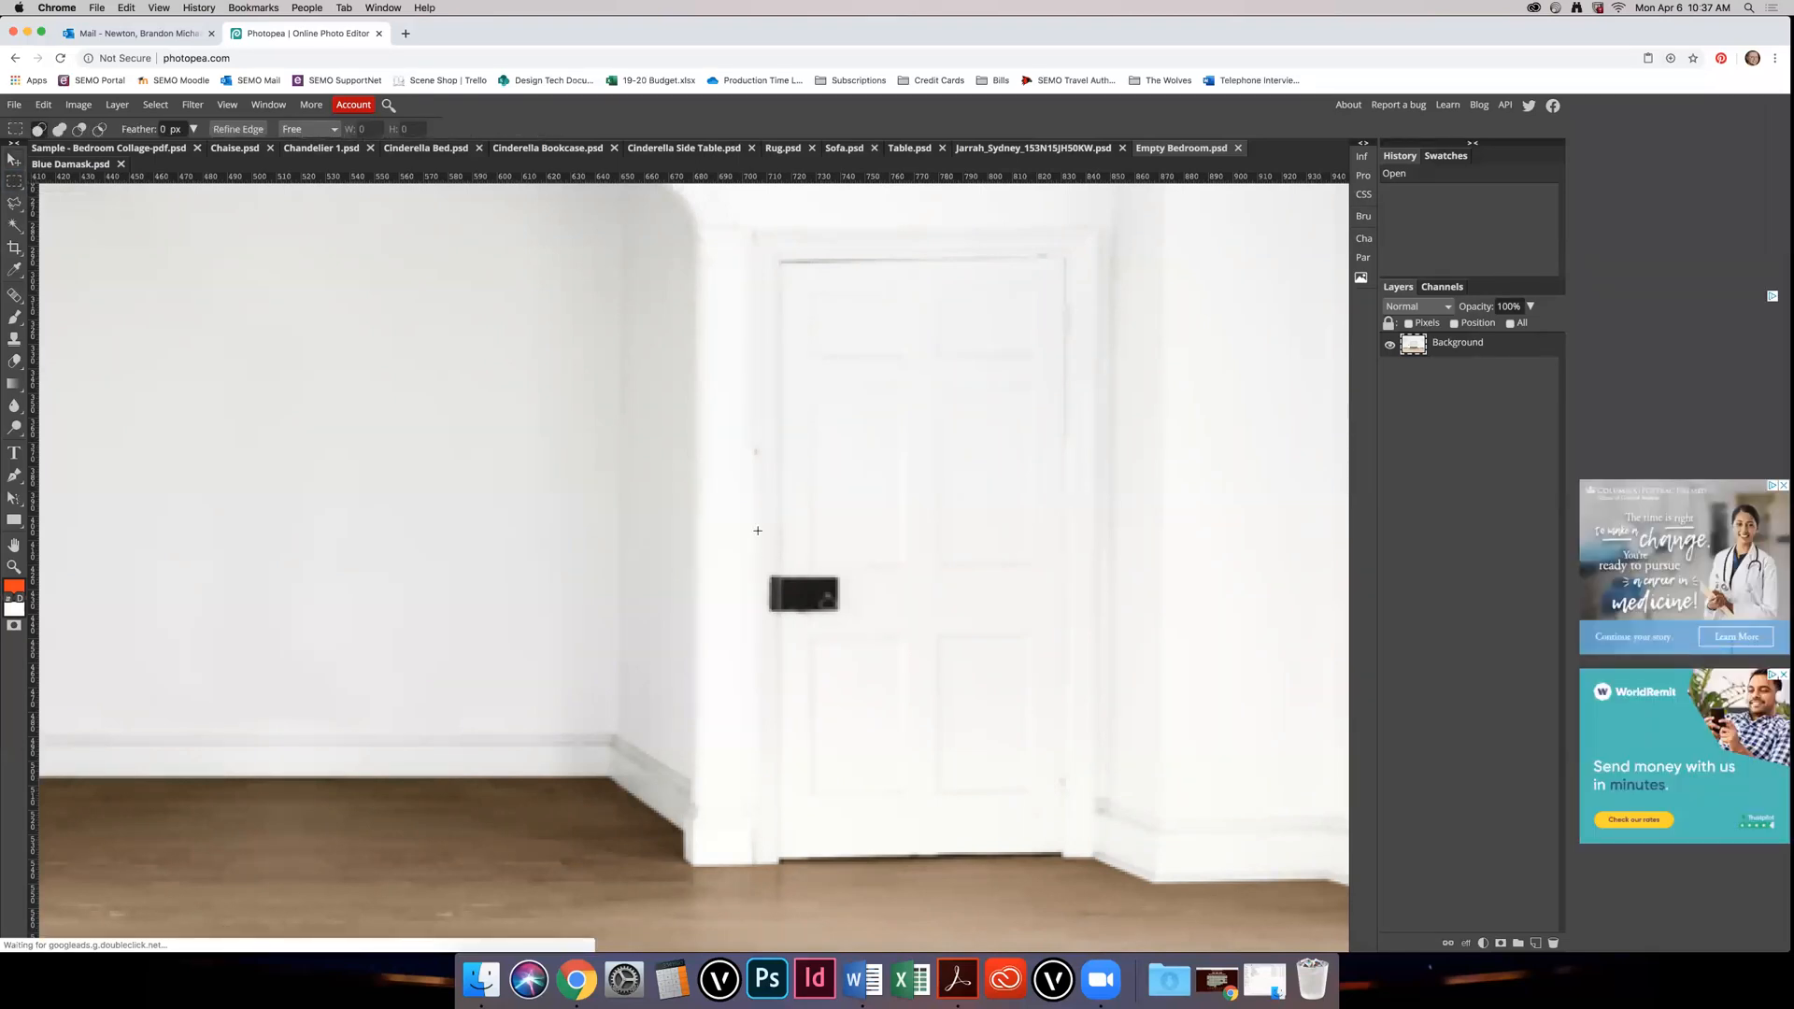
left_click_drag(745, 466, 794, 564)
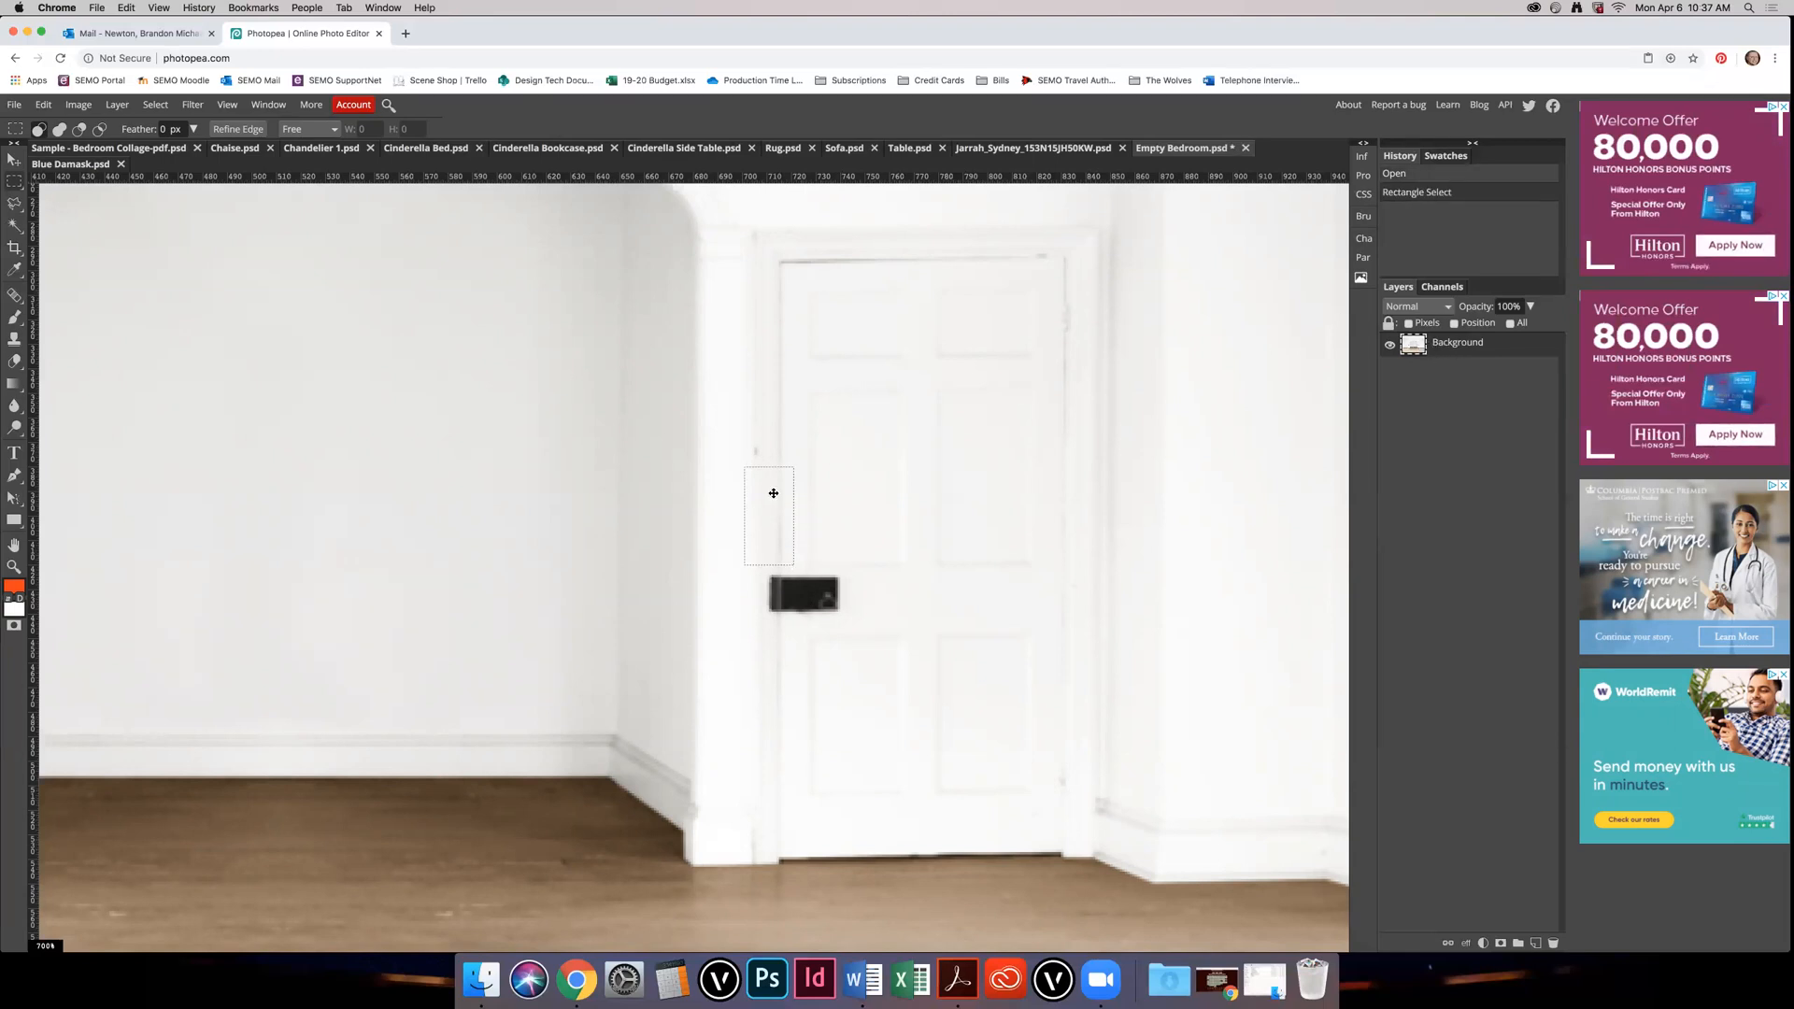
key("v")
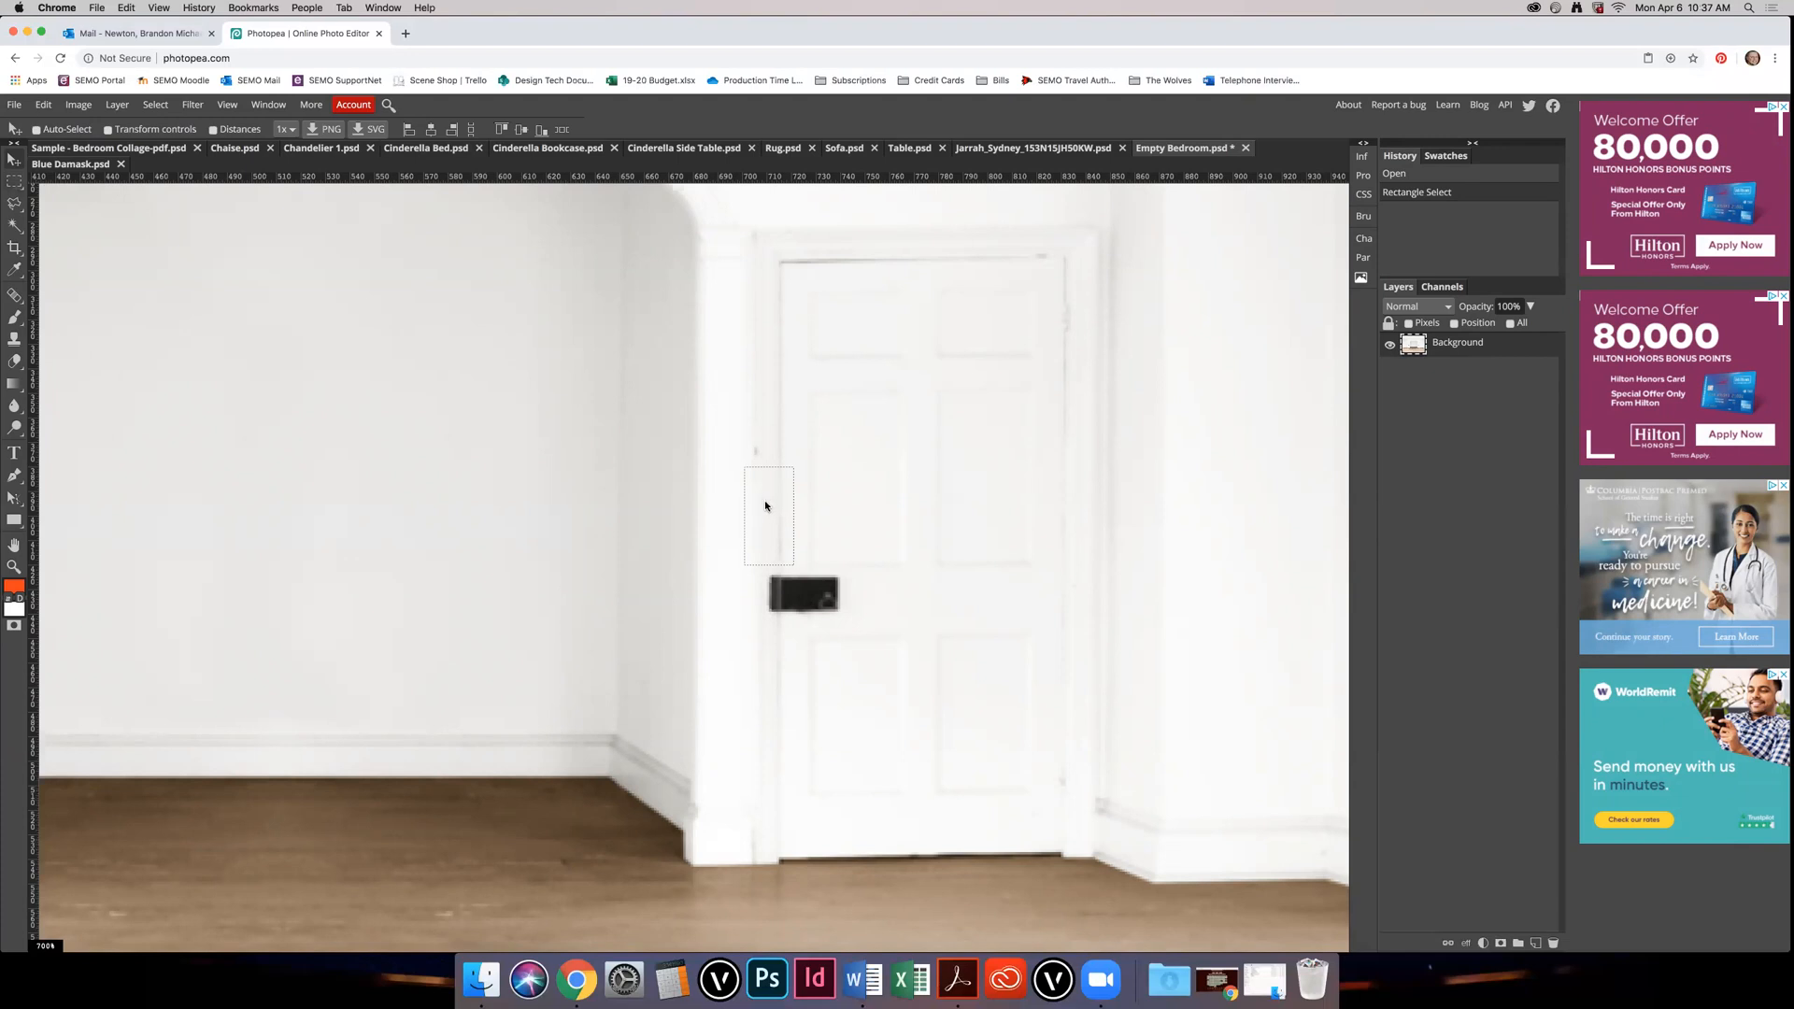
mouse_move(768, 494)
left_mouse_down()
mouse_move(865, 468)
mouse_move(865, 508)
mouse_move(734, 488)
mouse_move(776, 512)
left_mouse_up()
mouse_move(776, 517)
left_mouse_down()
mouse_move(774, 575)
mouse_move(773, 504)
left_mouse_up()
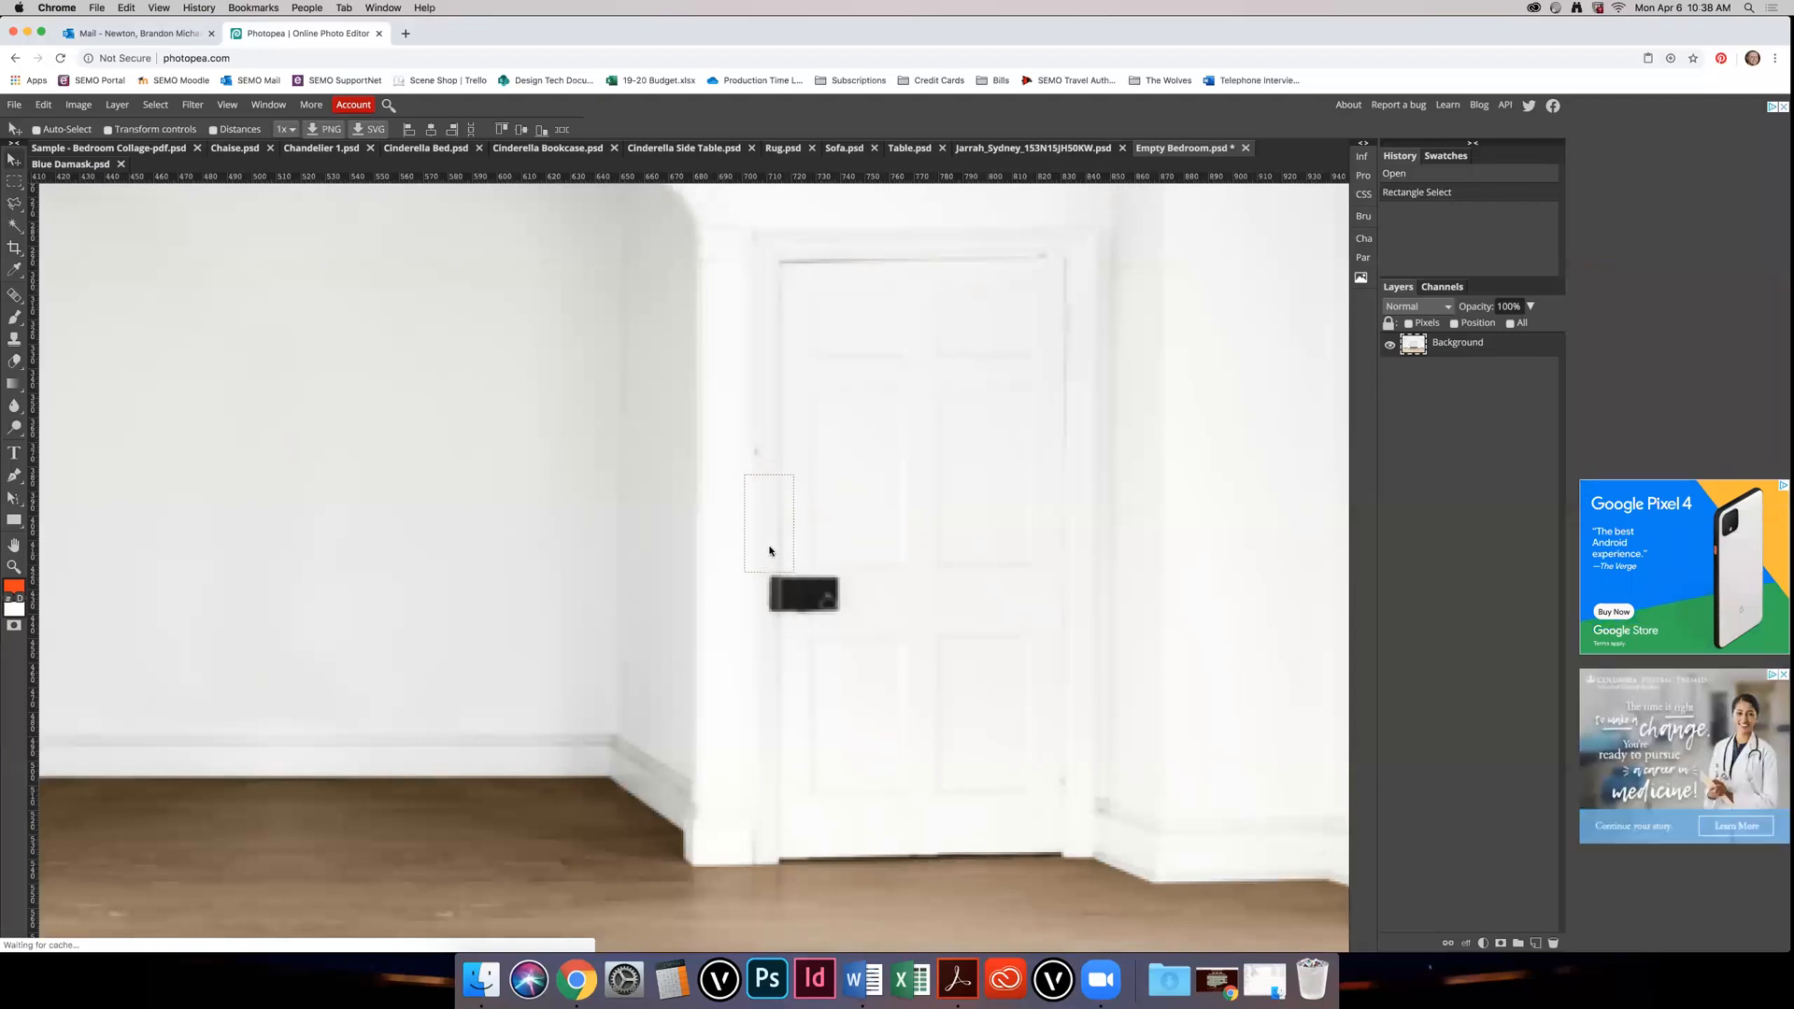
left_click_drag(764, 506, 775, 584)
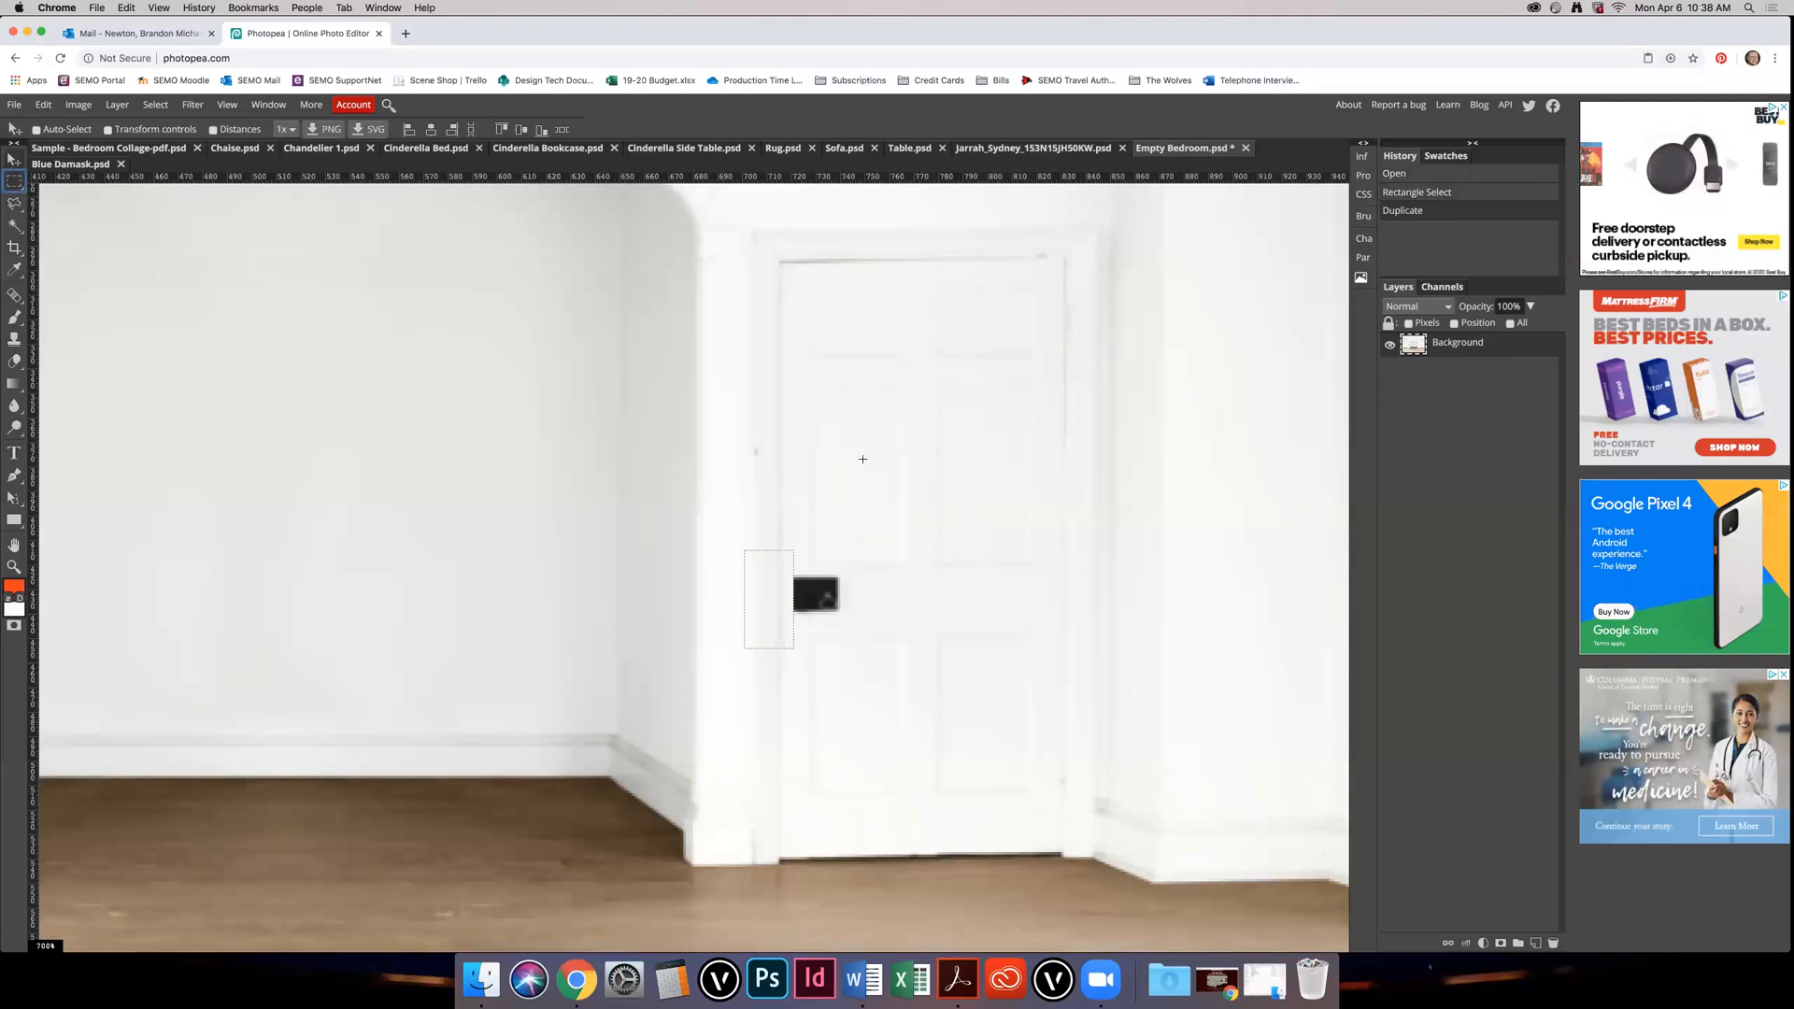
key("m")
left_click(865, 540)
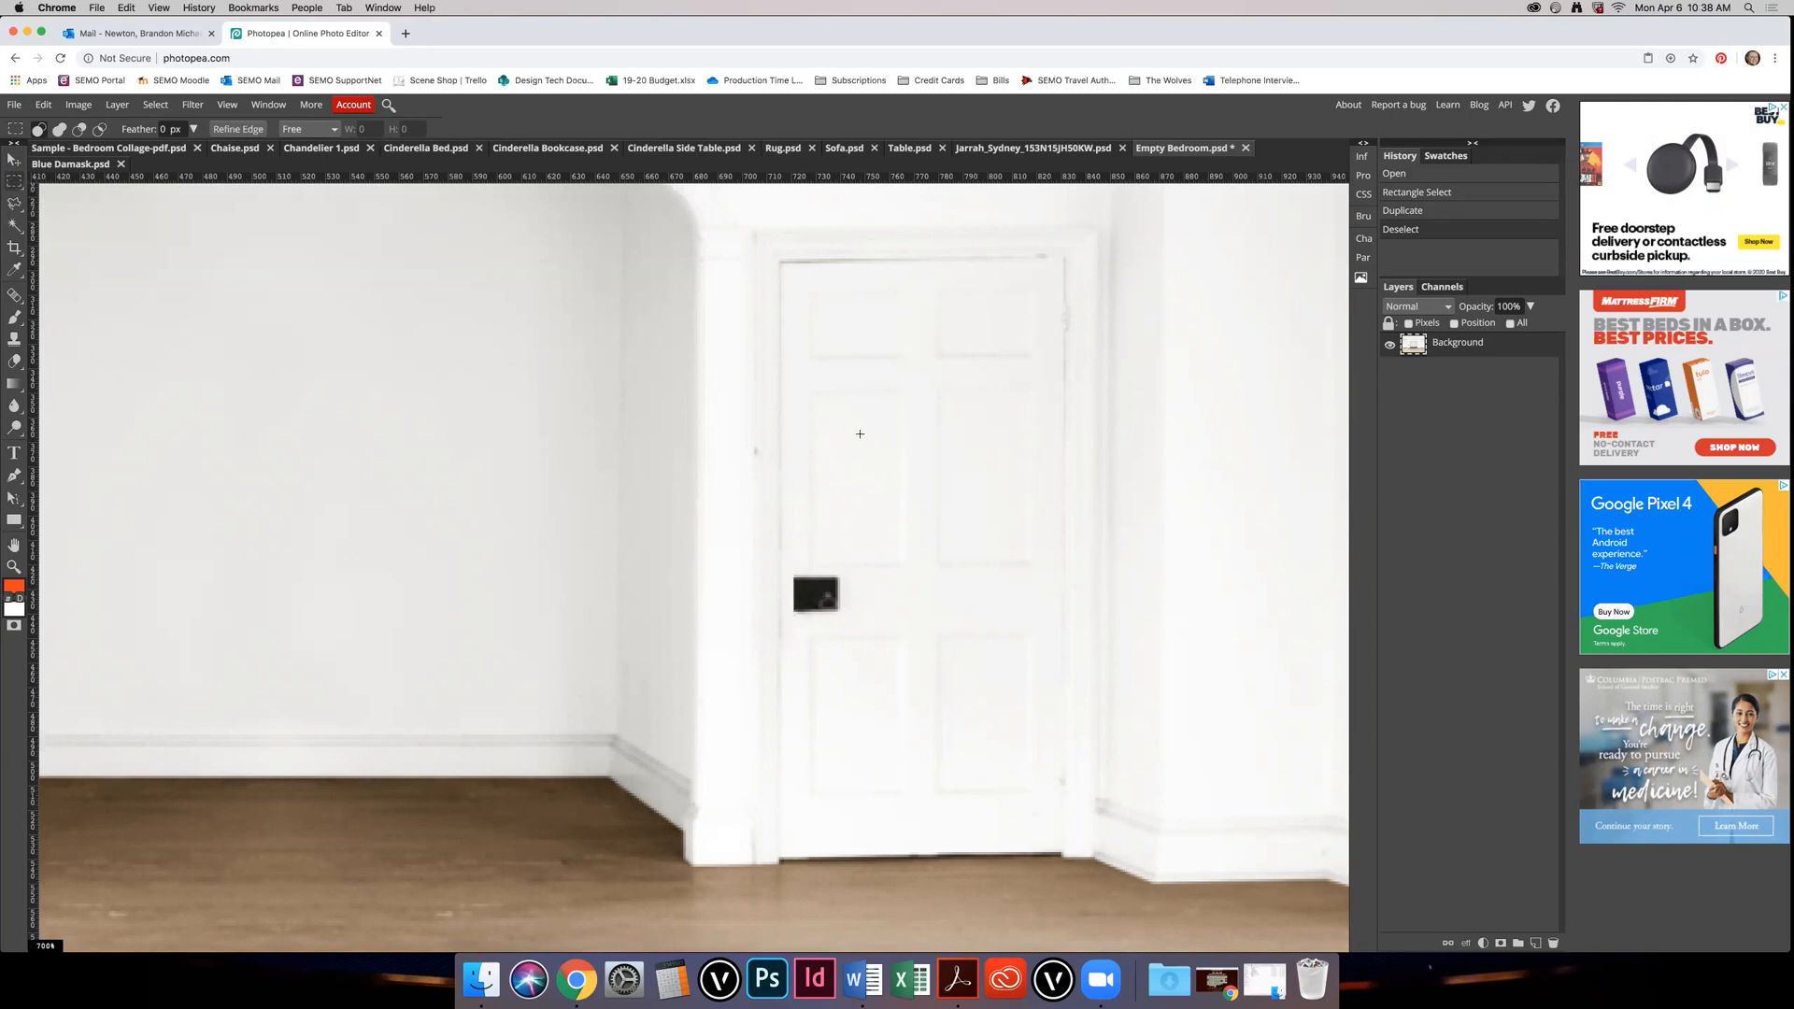
left_click(637, 579)
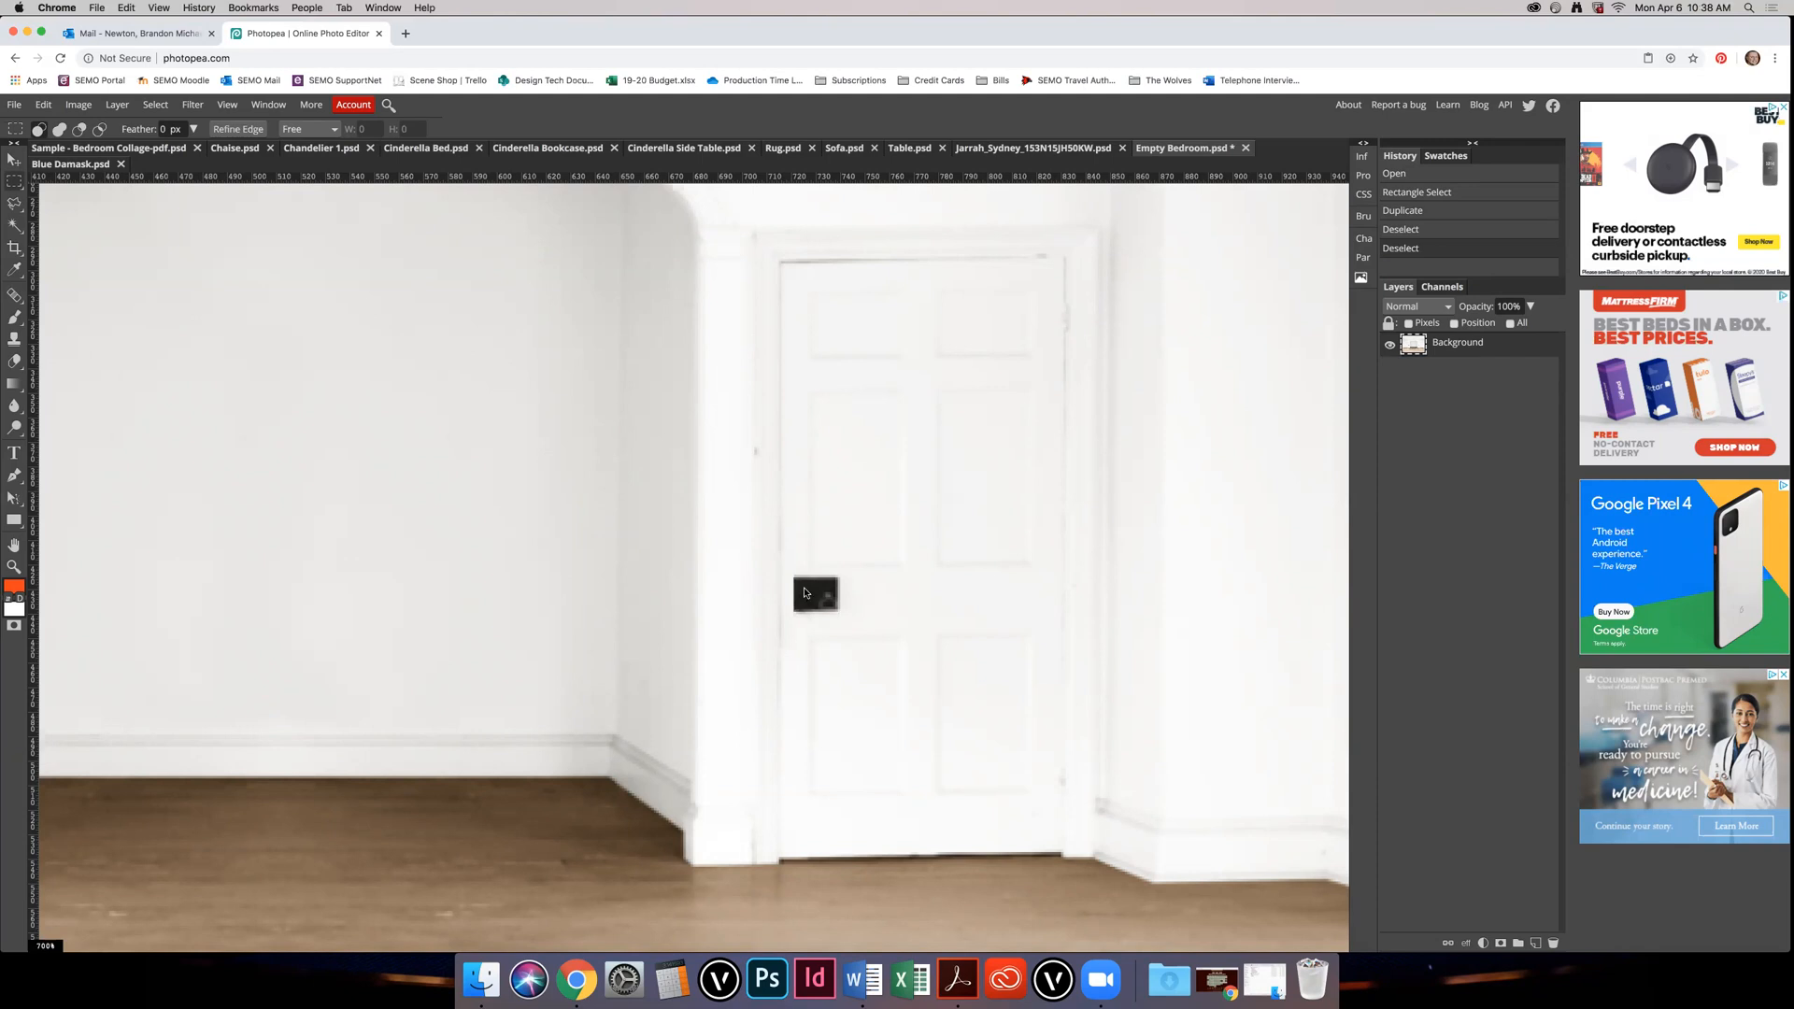
key("v")
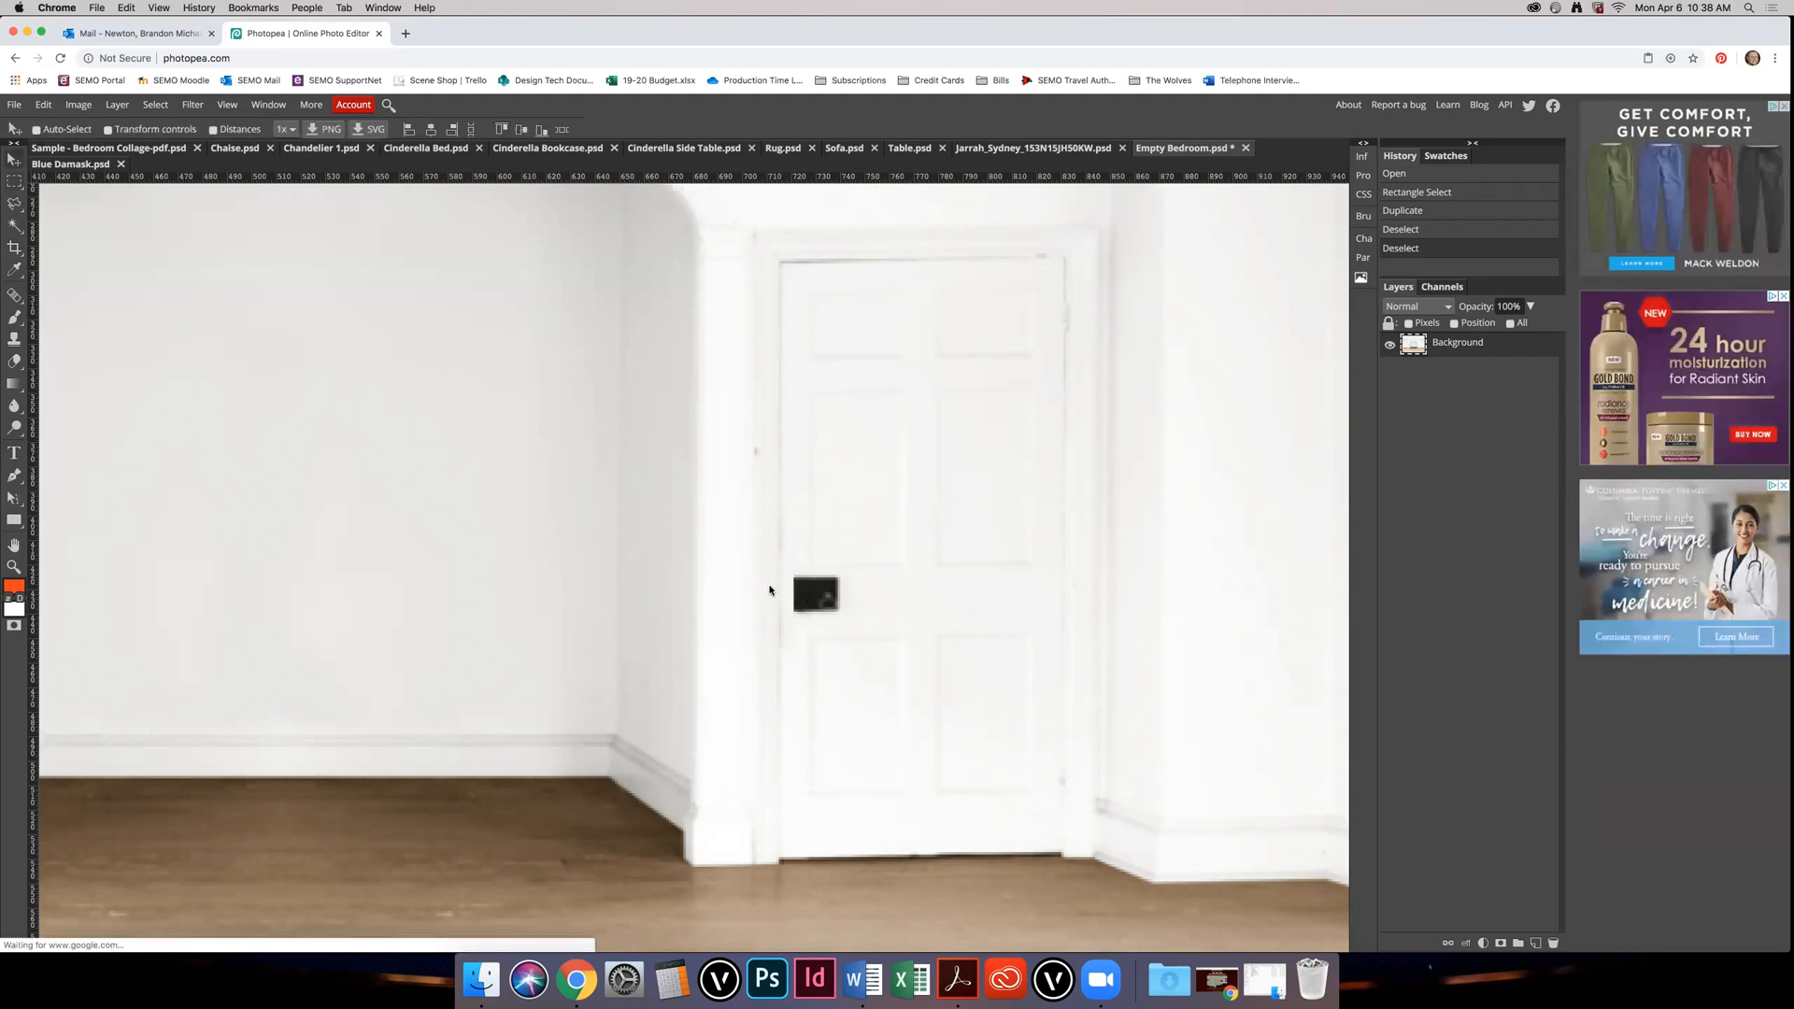
mouse_move(772, 592)
left_mouse_down()
mouse_move(733, 573)
mouse_move(811, 624)
mouse_move(789, 604)
left_mouse_up()
key("super+z")
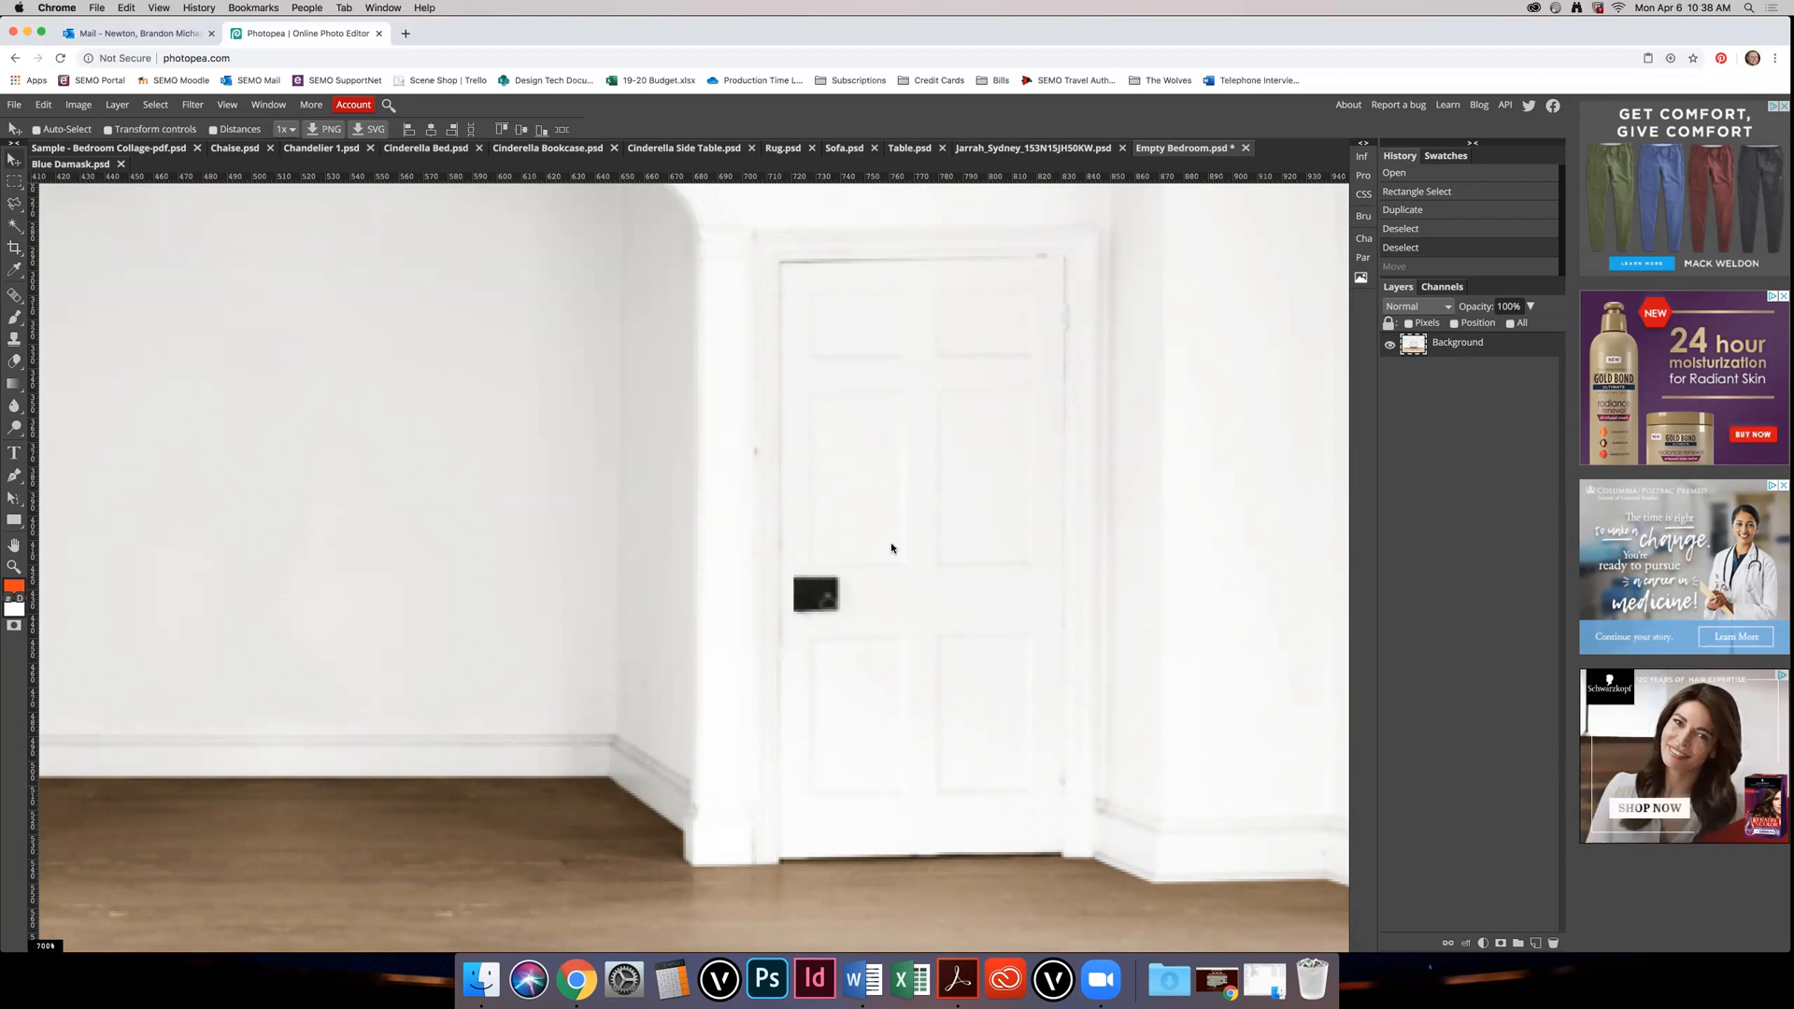
Step: Duplicate a rectangular patch of clean door surface over the remaining black lock plate on the door right of the arch, and deselect it
key("m")
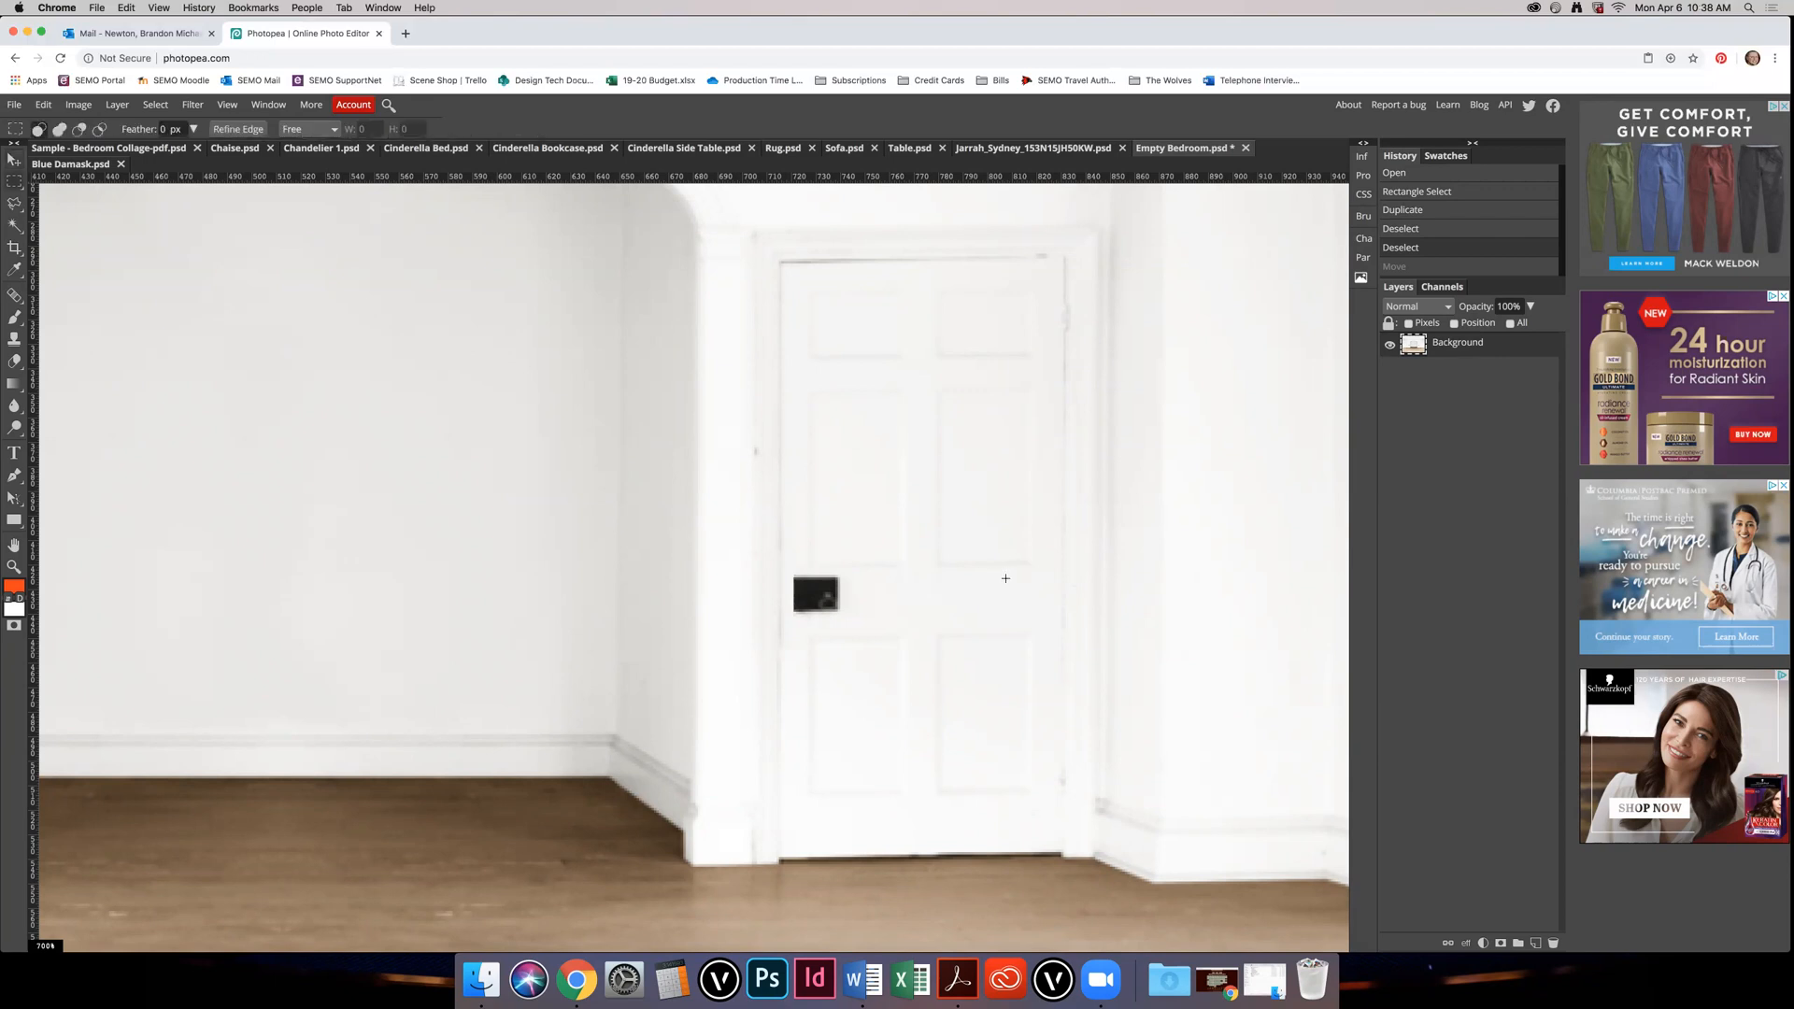
left_click_drag(1014, 570, 858, 627)
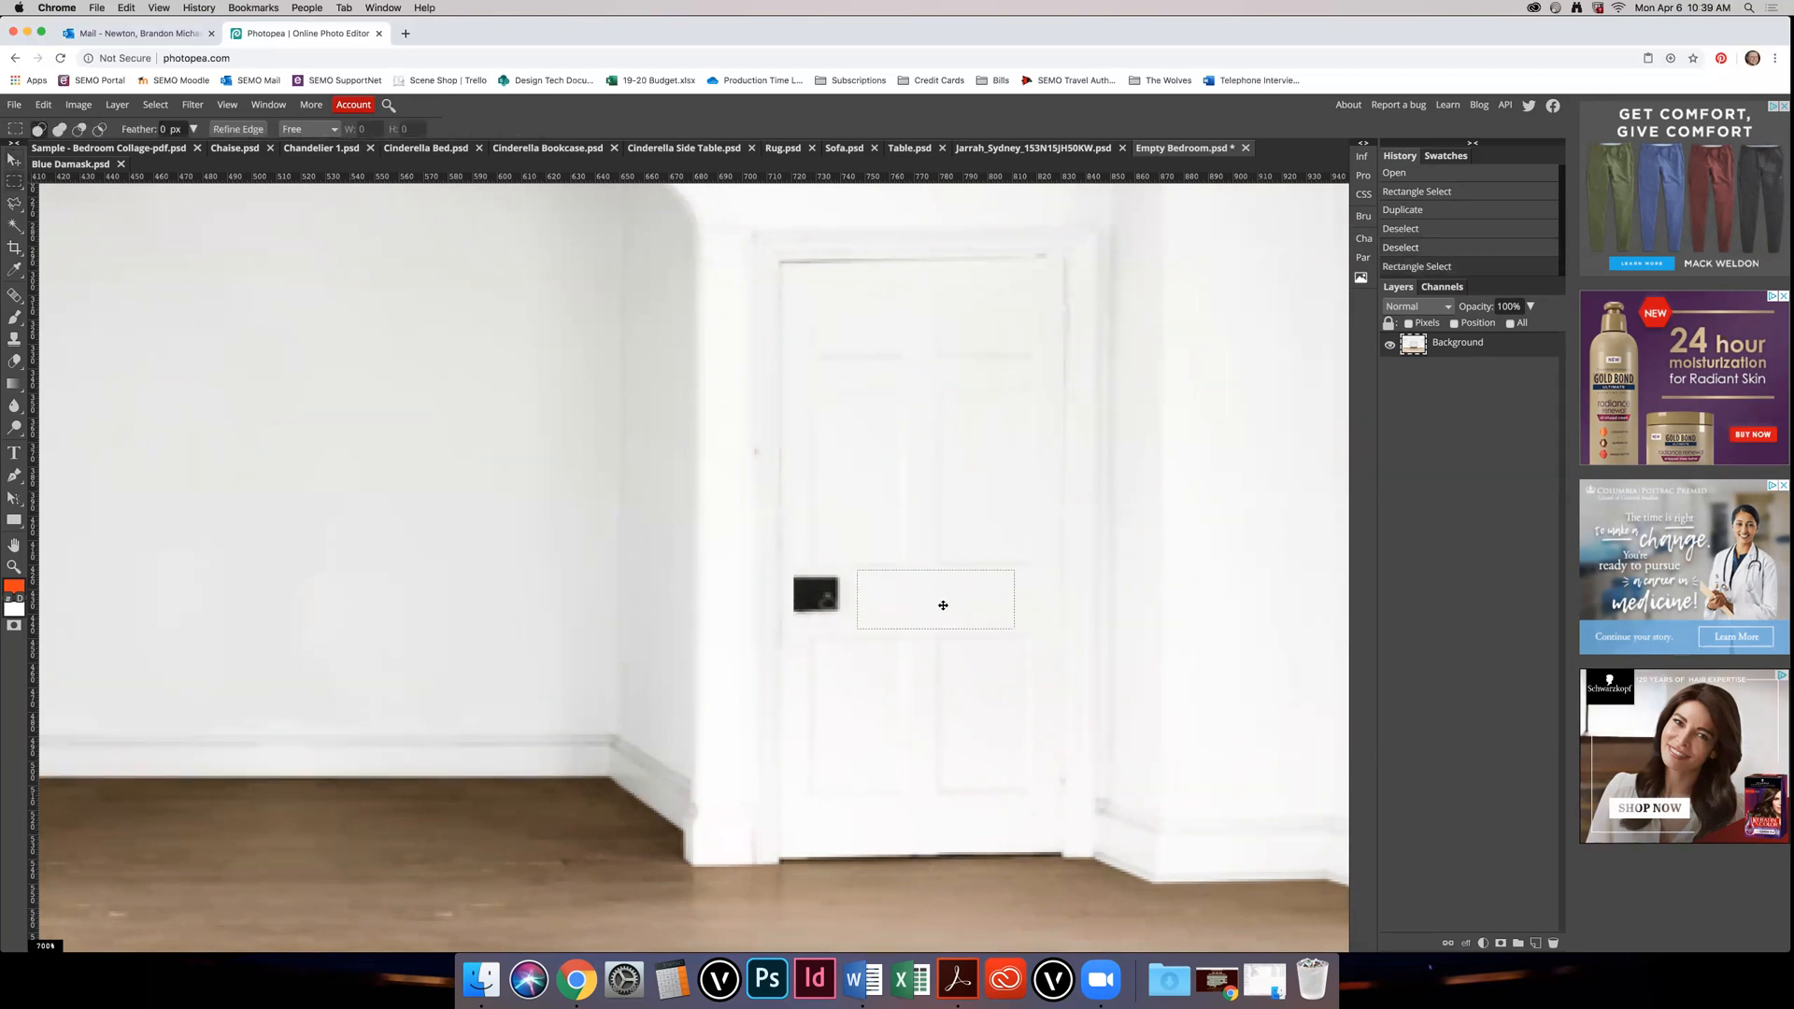
key("v")
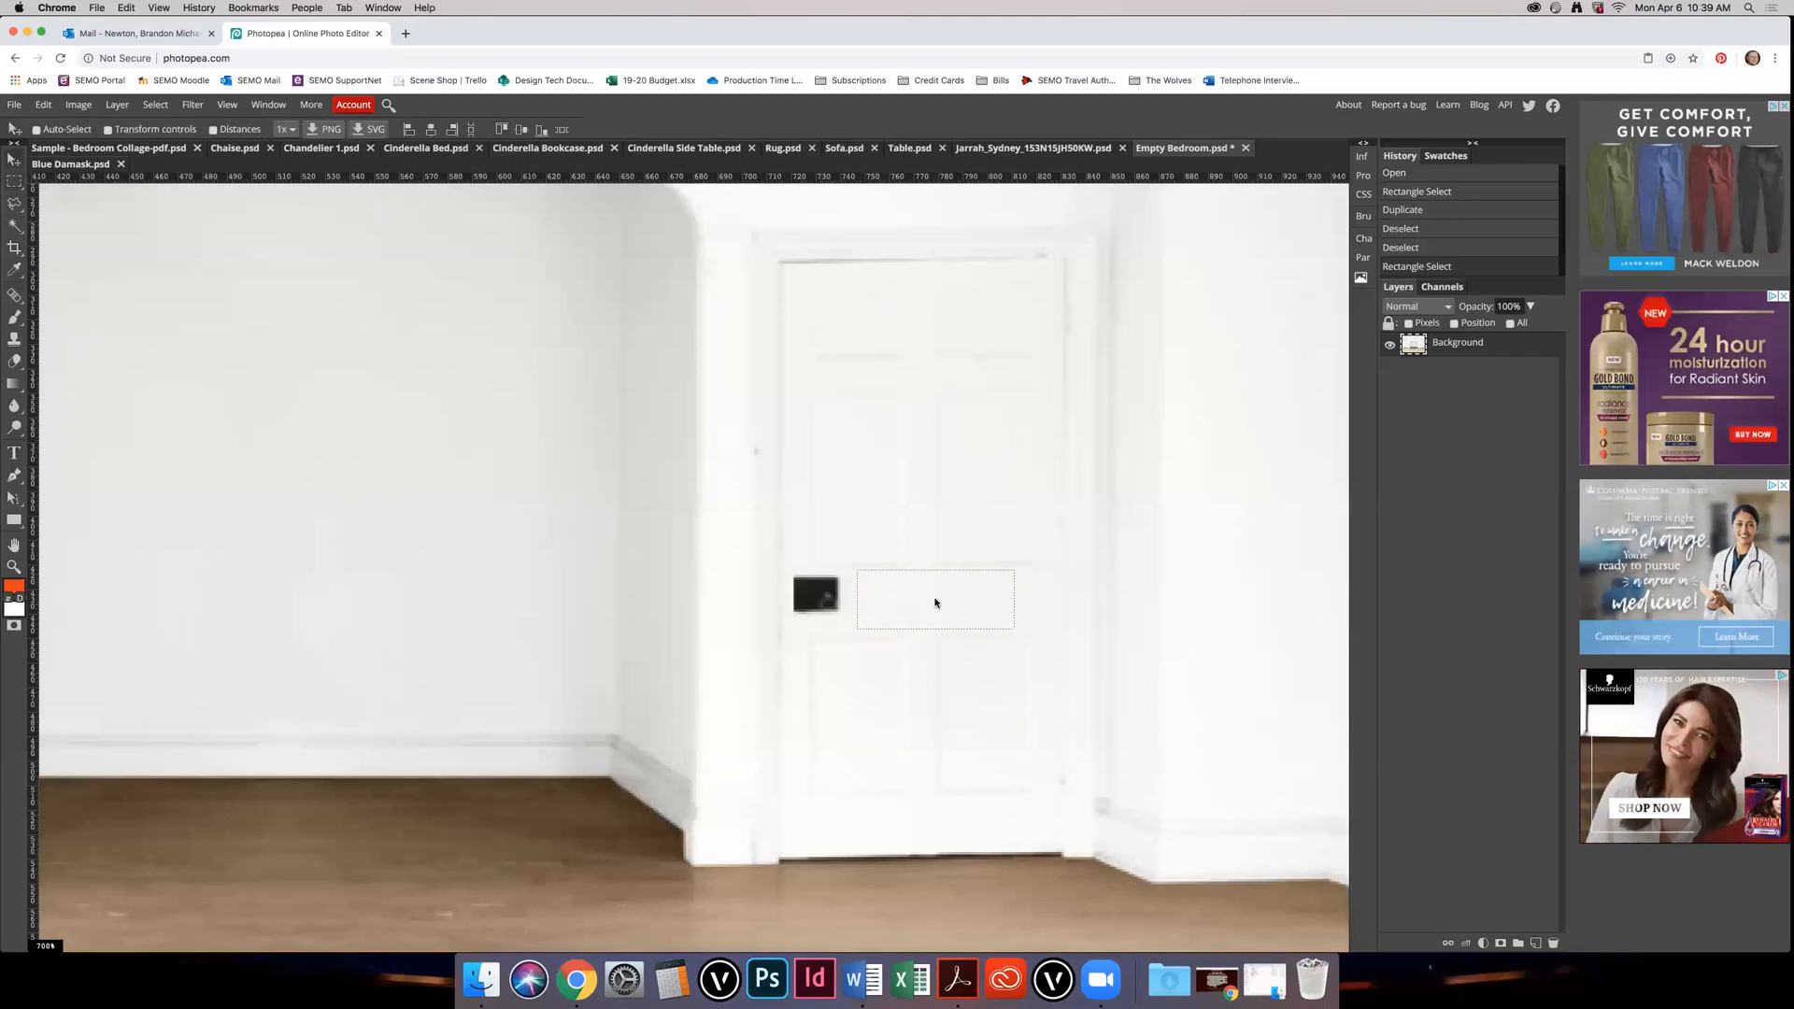
left_click_drag(924, 596, 863, 598)
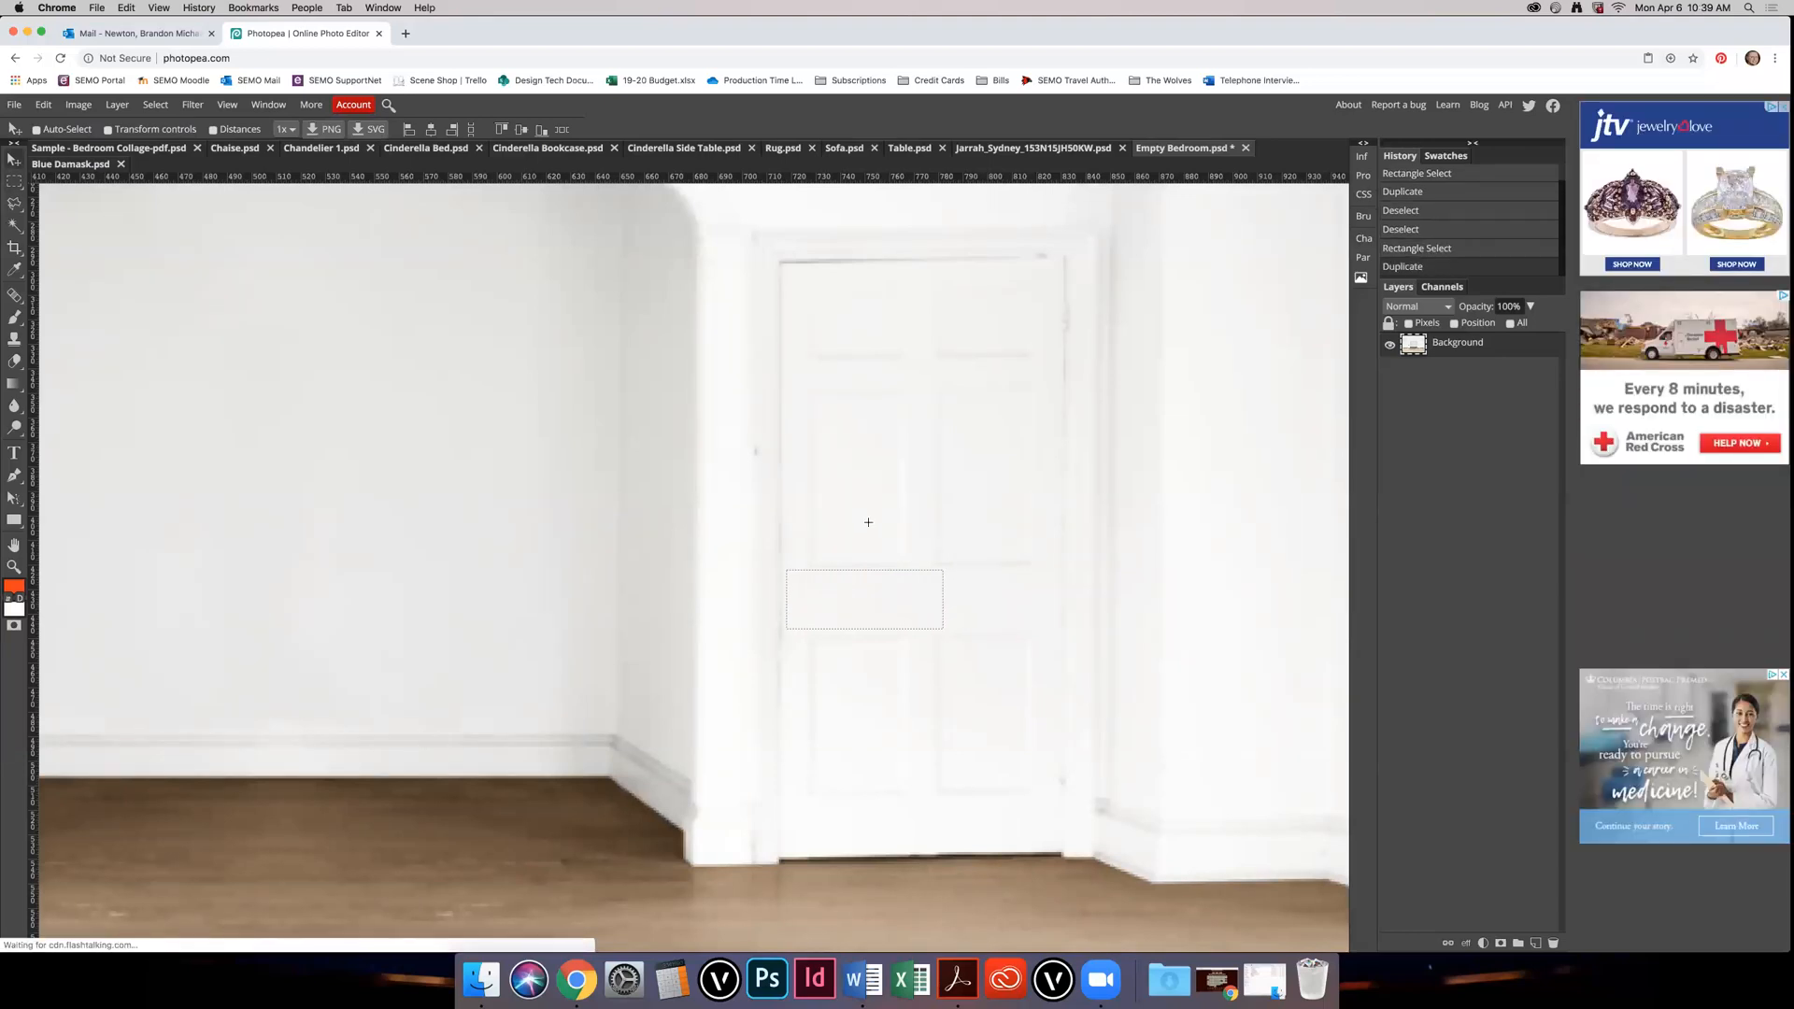
key("m")
left_click(935, 572)
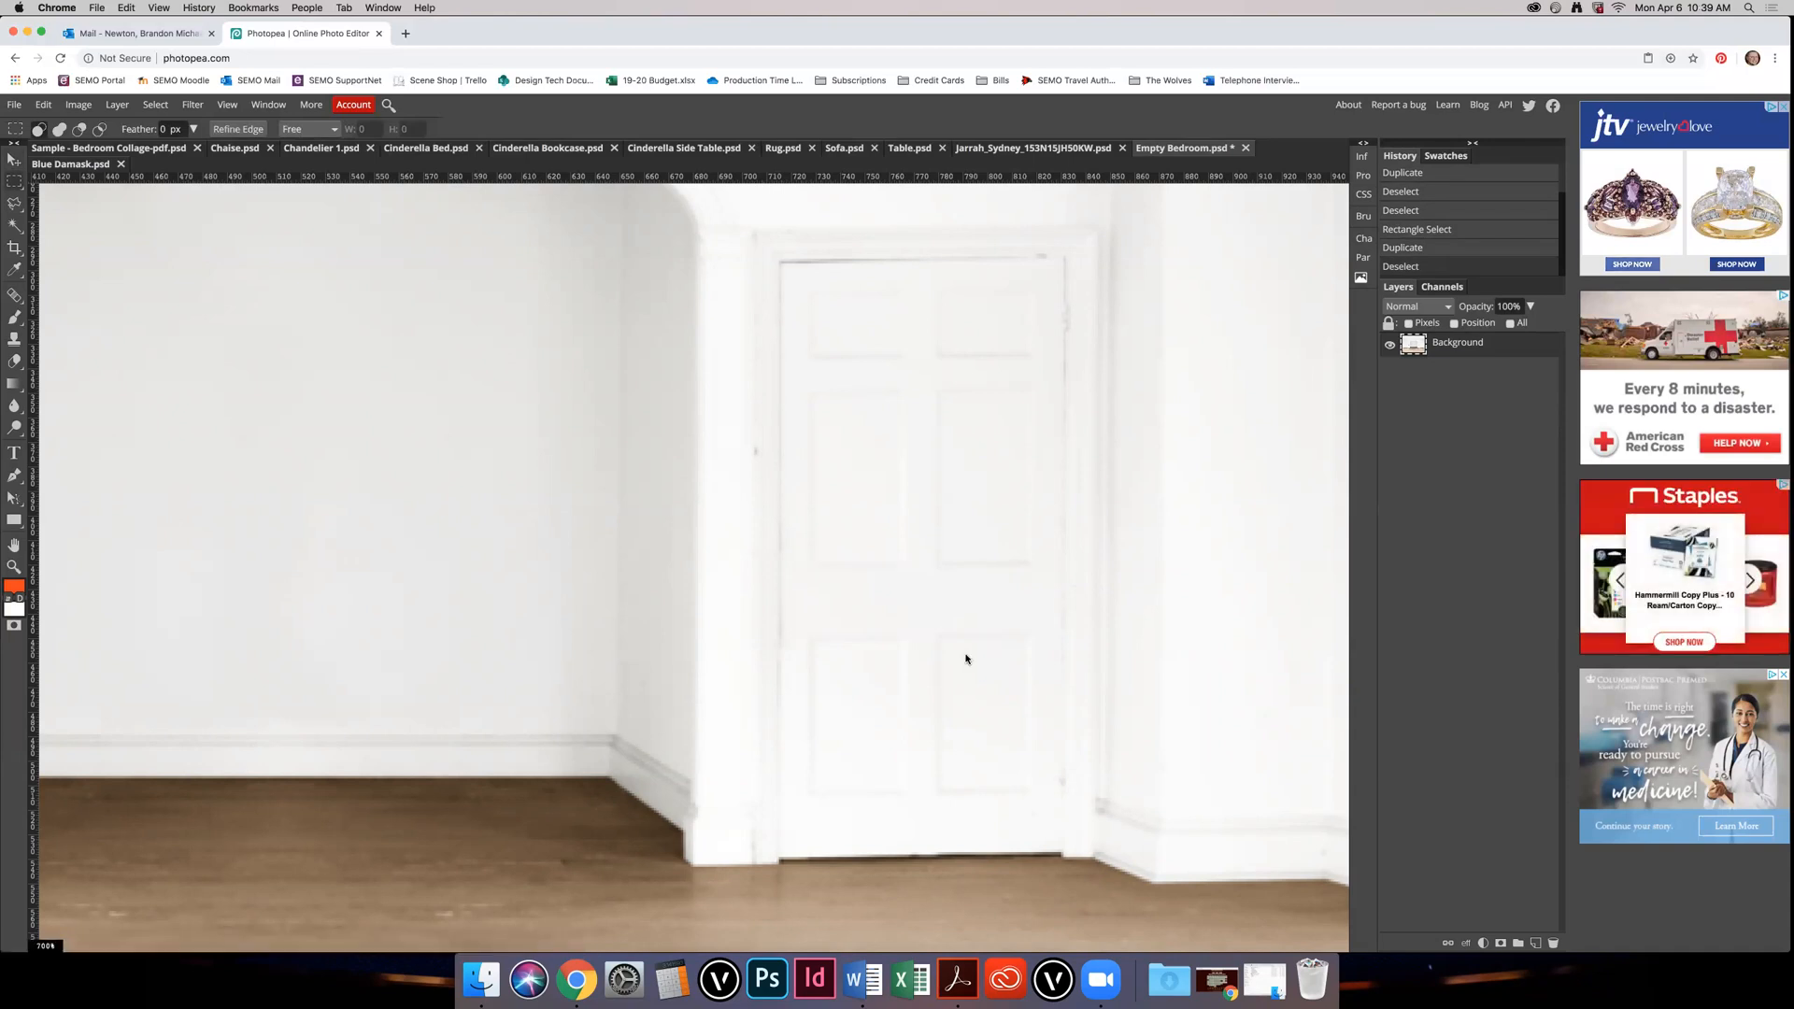
key("v")
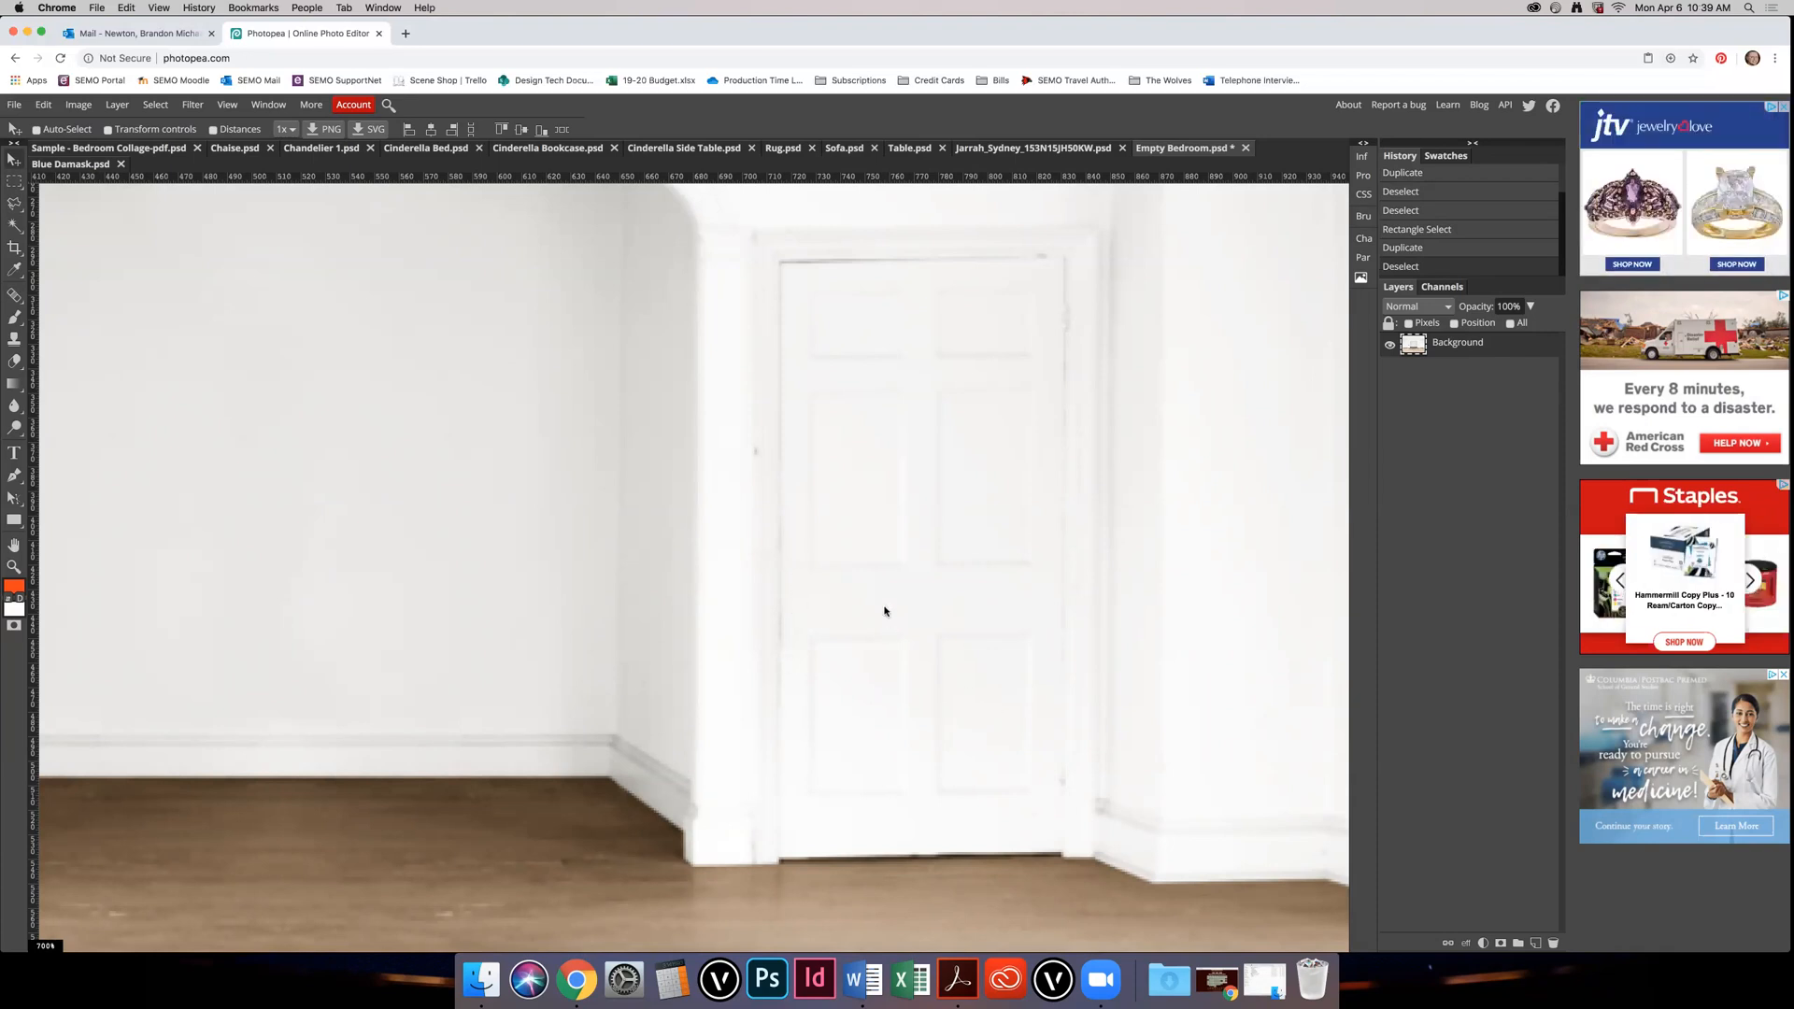
Step: Cover the frame-side half of the lock plate on the door left of the arch with the Healing Brush
scroll(885, 611, "down", 6)
scroll(677, 596, "up", 1)
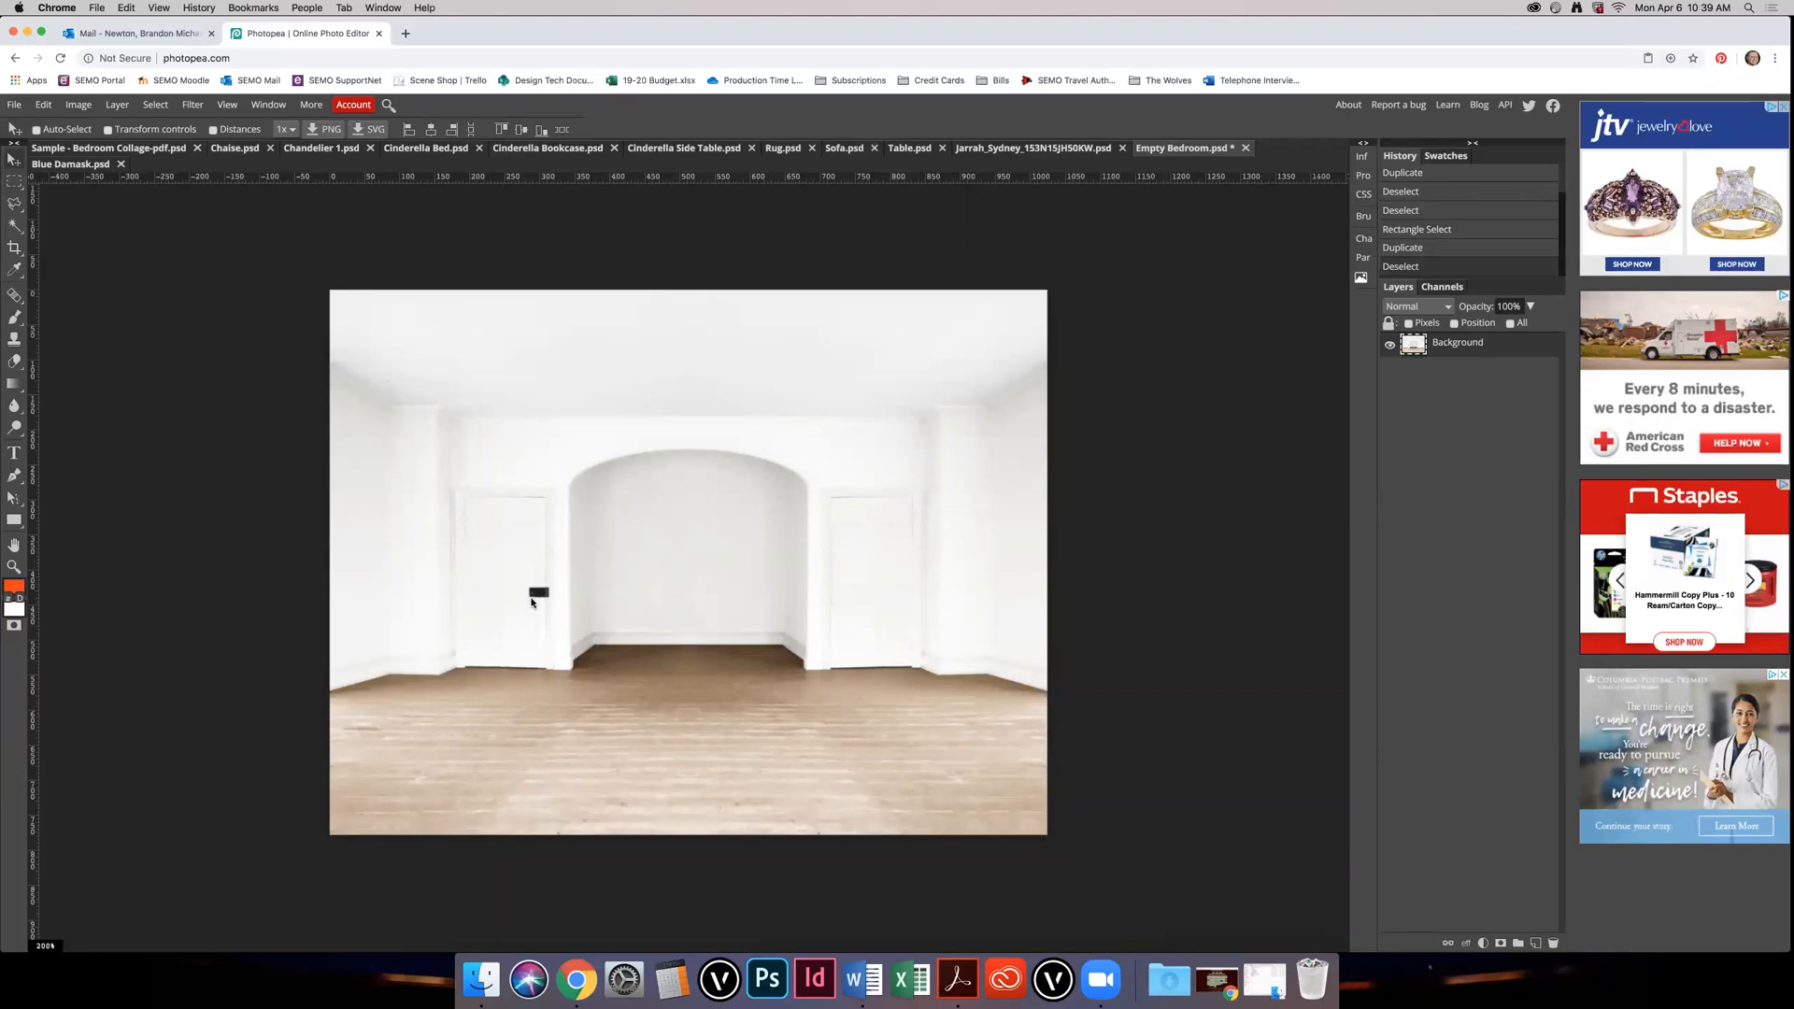
scroll(538, 595, "up", 3)
scroll(570, 599, "up", 2)
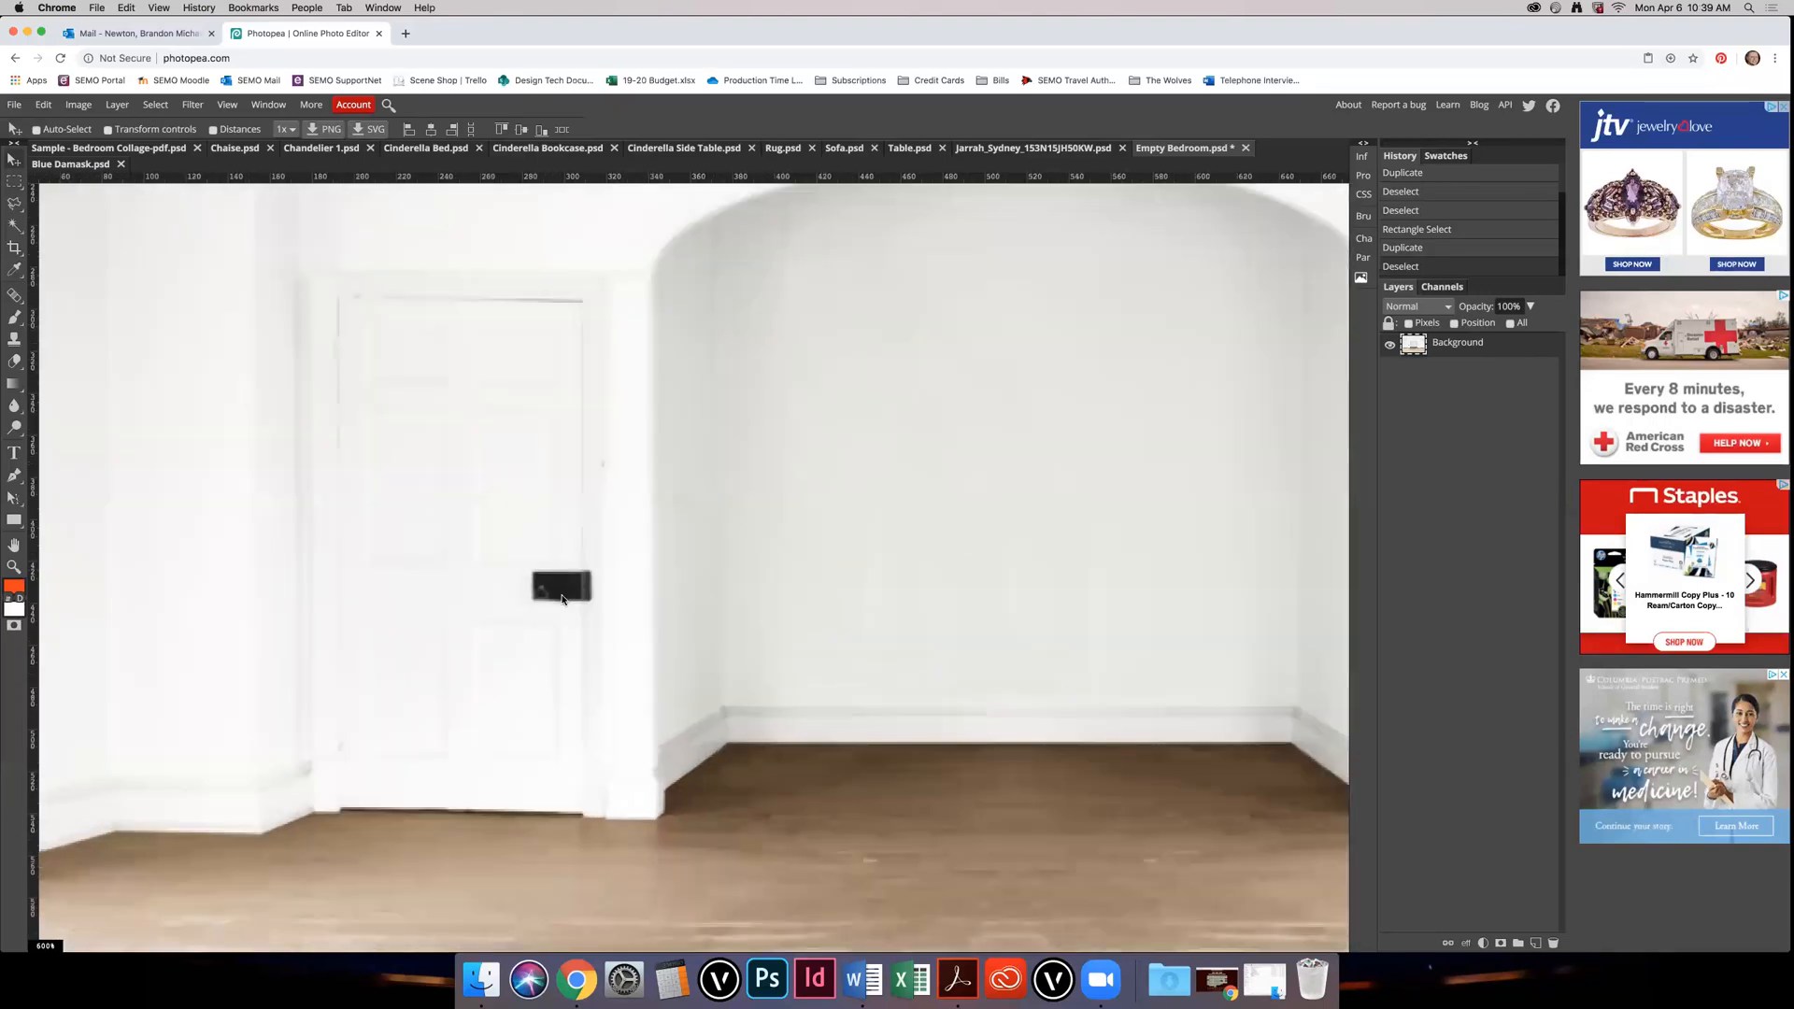
scroll(563, 599, "down", 1)
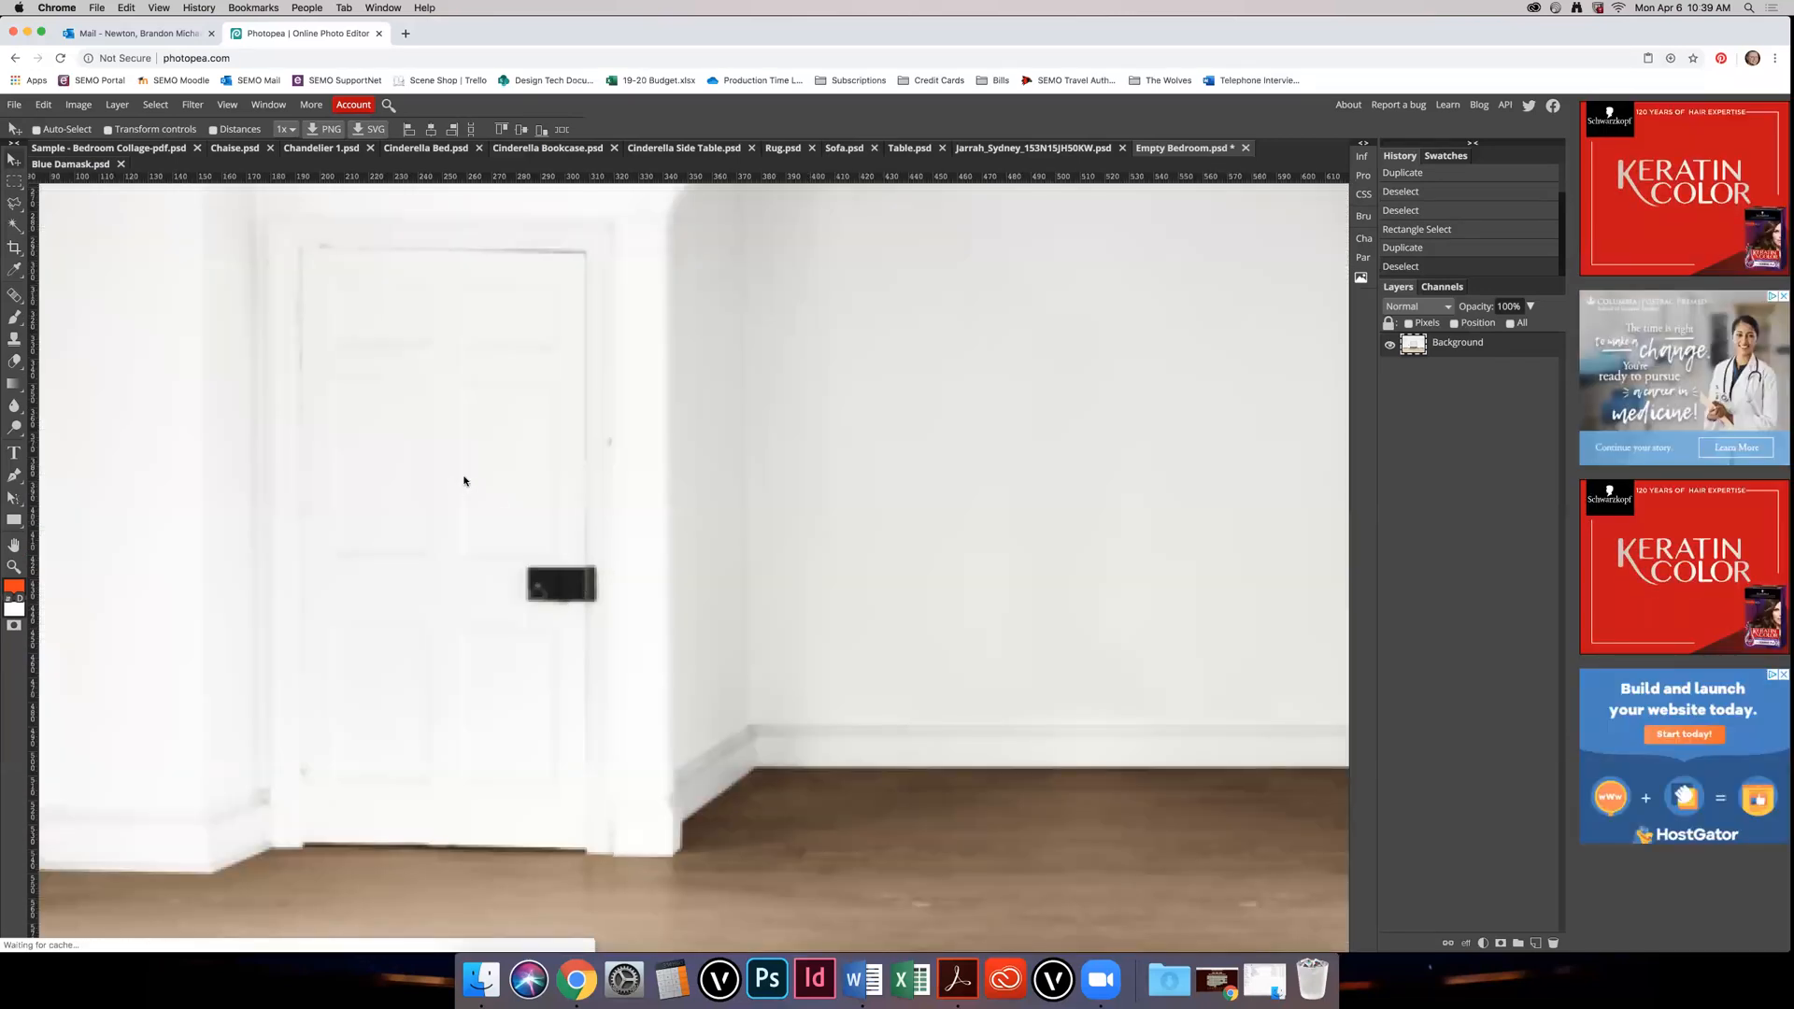
left_click(15, 299)
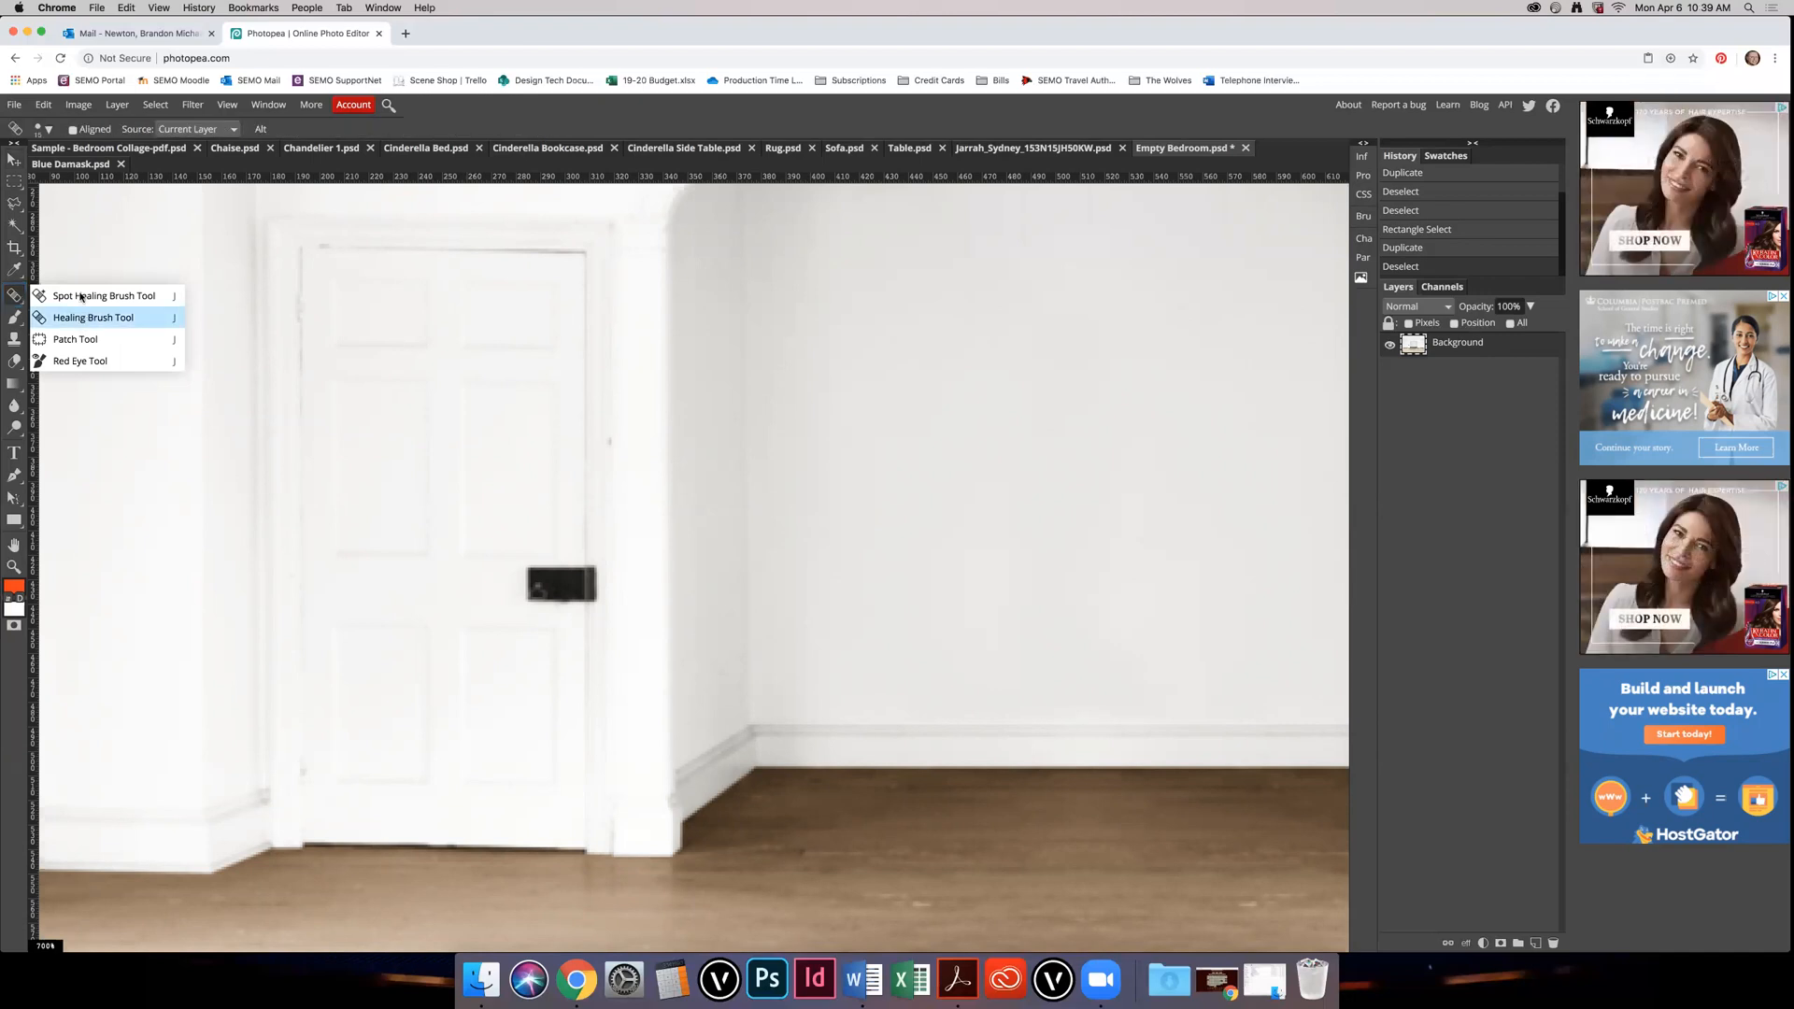
left_click(93, 318)
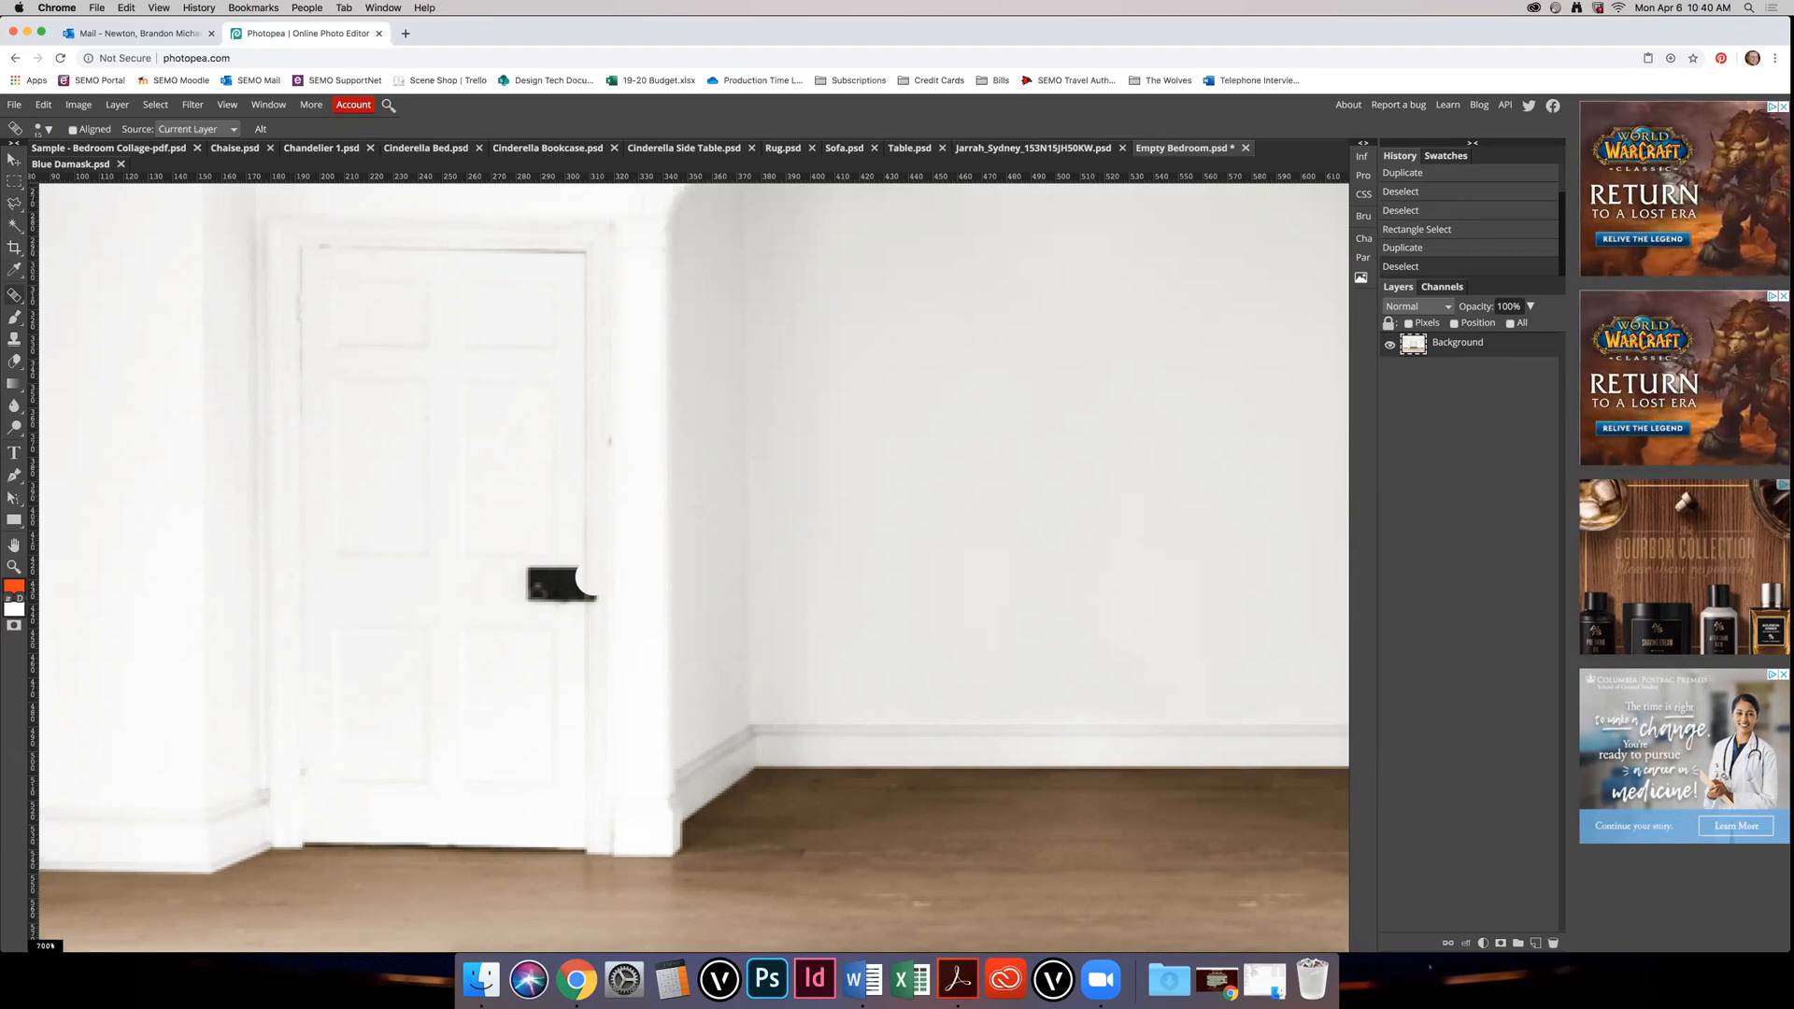
mouse_move(594, 578)
left_mouse_down()
mouse_move(592, 601)
mouse_move(565, 576)
left_mouse_up()
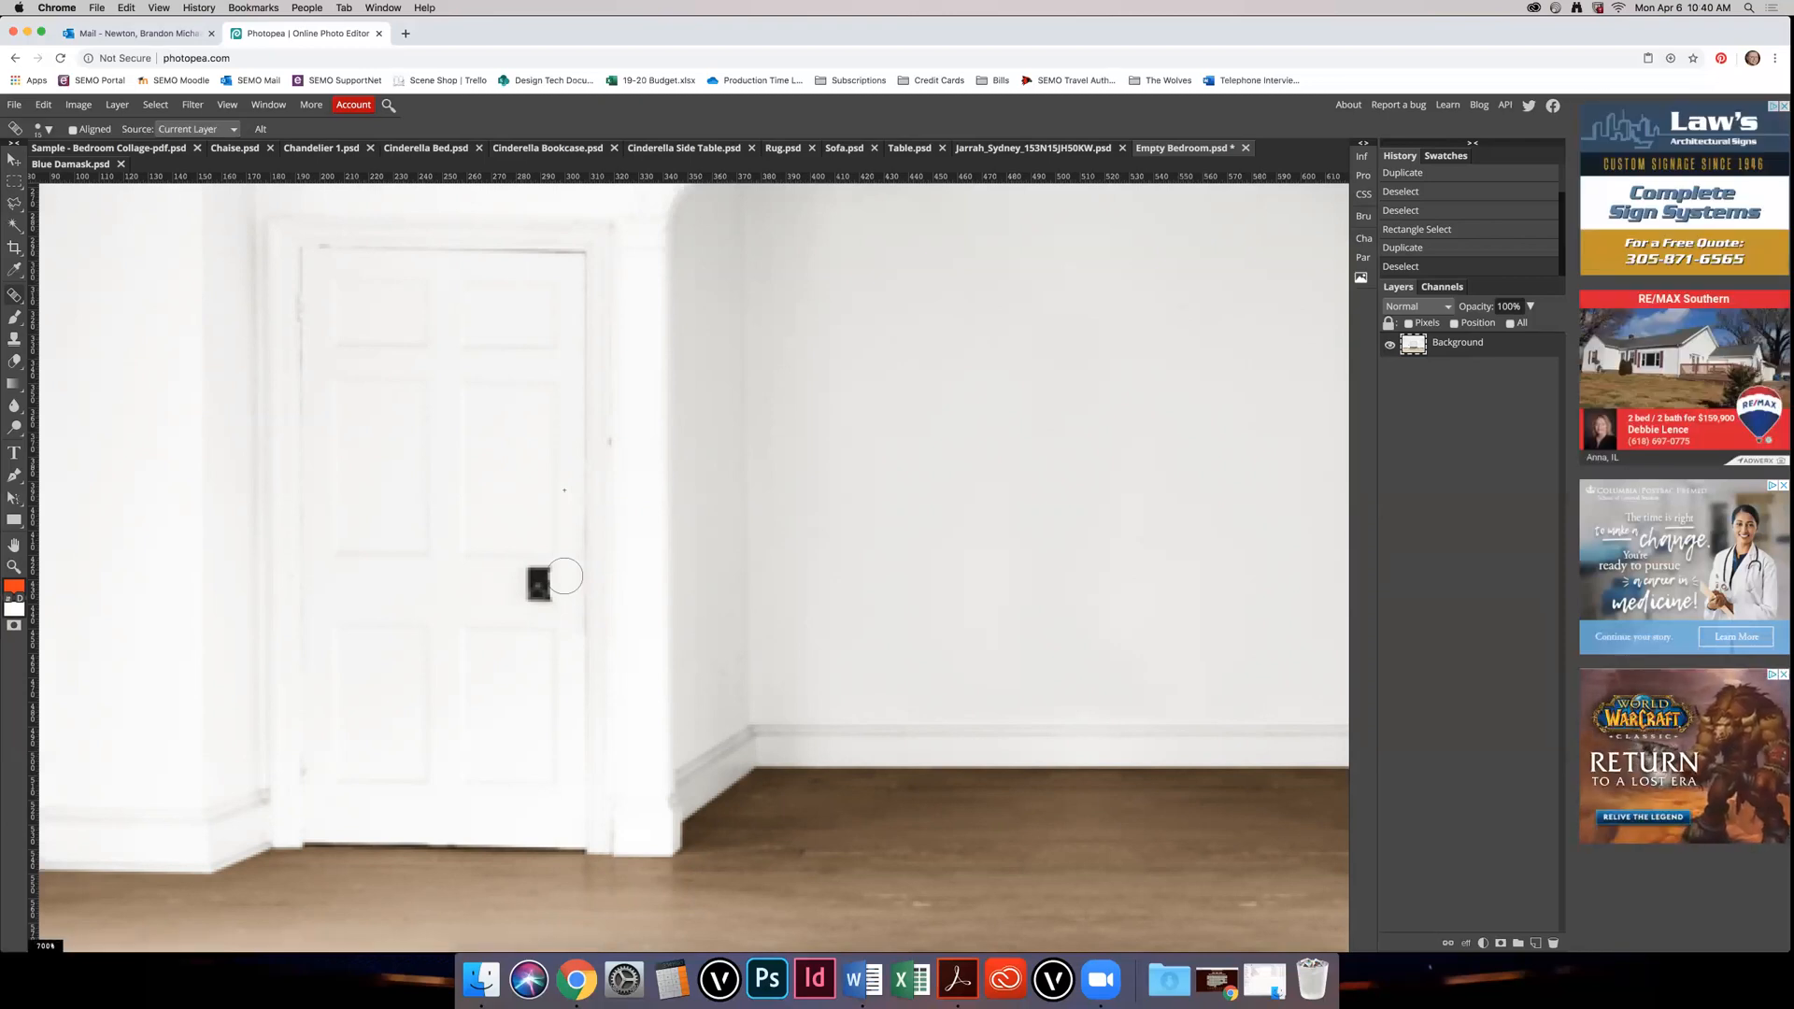
left_click(565, 576)
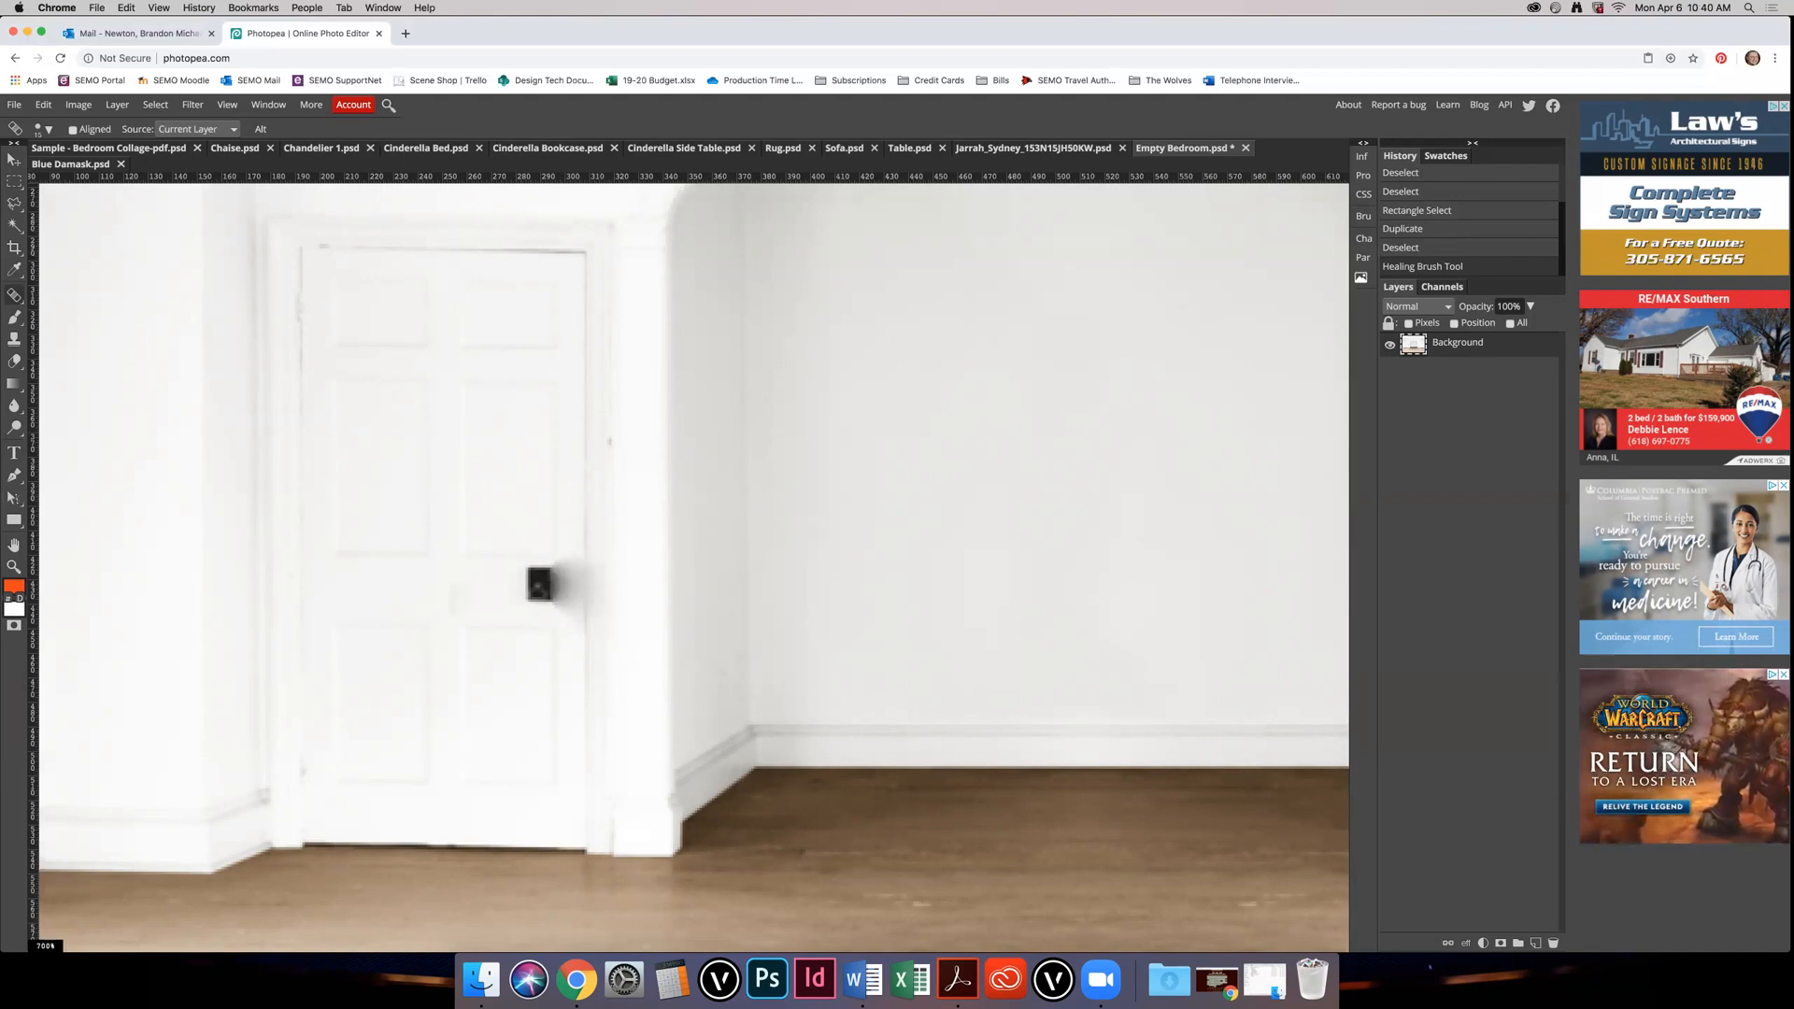
Step: Heal the rest of the left door's lock plate and the grey smudge along the door edge, sampling clean door areas
left_click(410, 587, "alt")
mouse_move(525, 579)
left_mouse_down()
mouse_move(560, 581)
mouse_move(565, 610)
left_mouse_up()
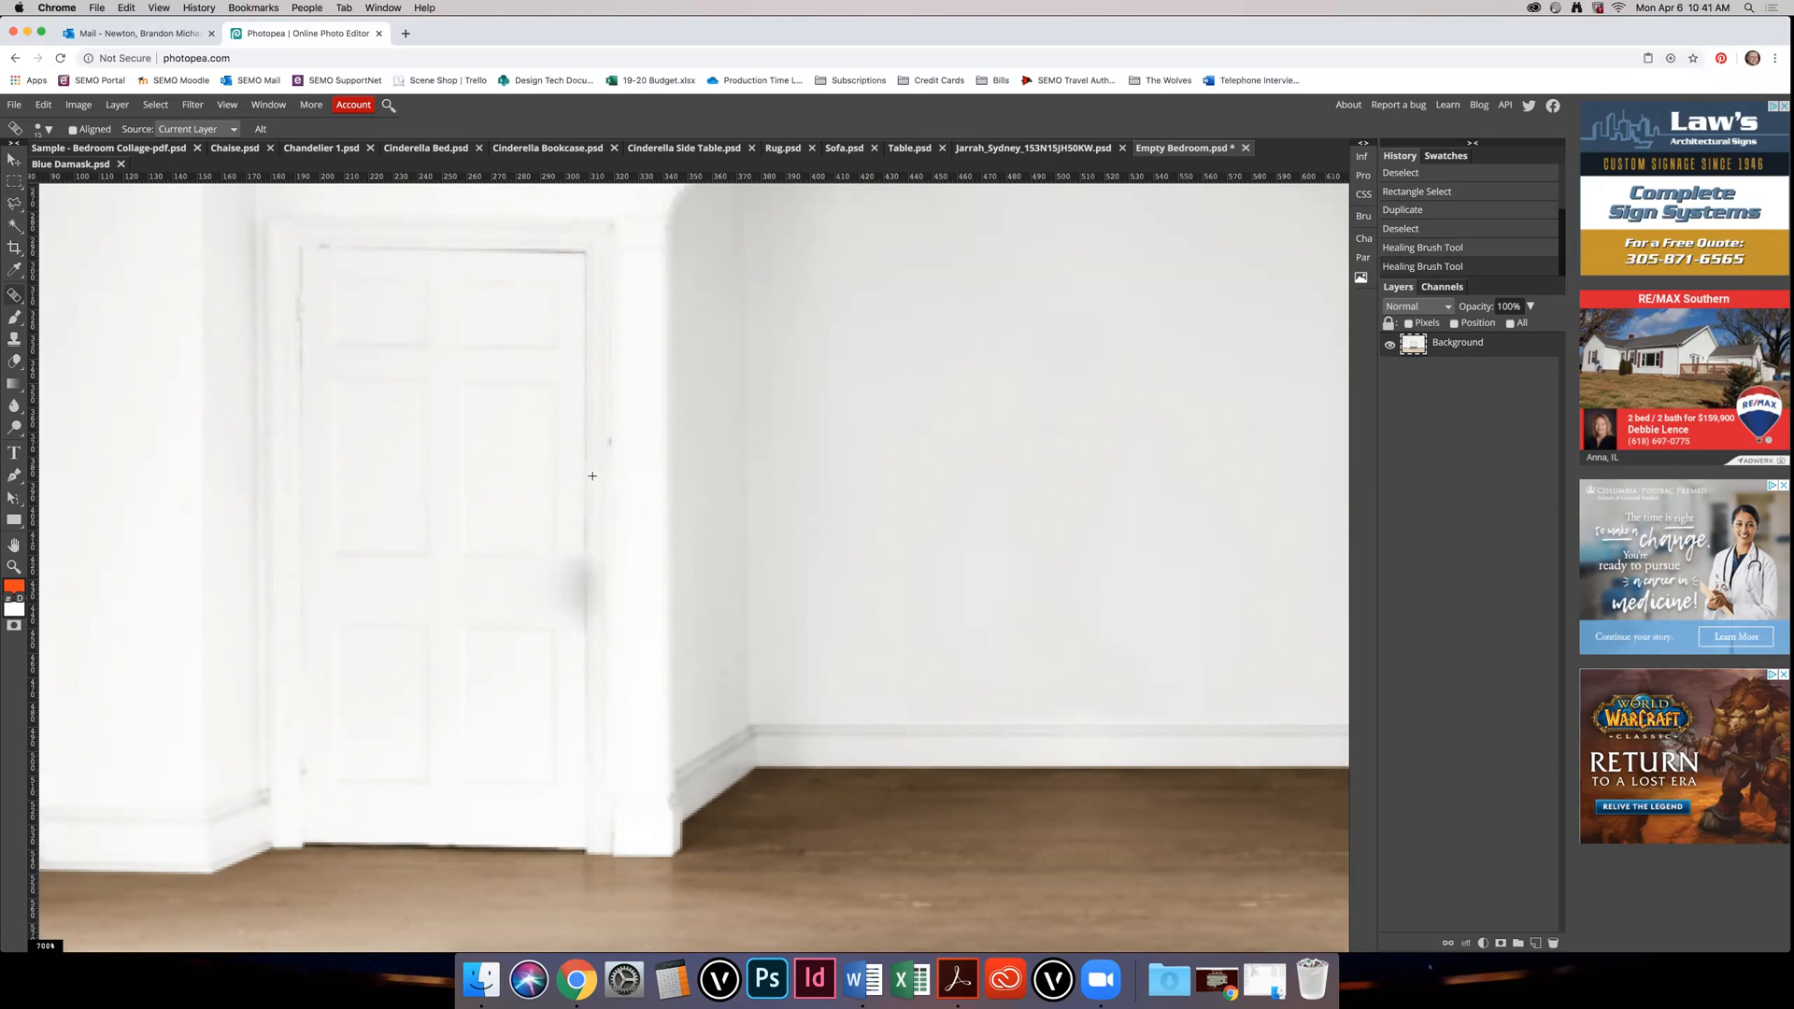
left_click_drag(593, 539, 593, 567)
mouse_move(592, 566)
left_mouse_down()
mouse_move(592, 621)
mouse_move(589, 540)
mouse_move(566, 576)
mouse_move(572, 610)
left_mouse_up()
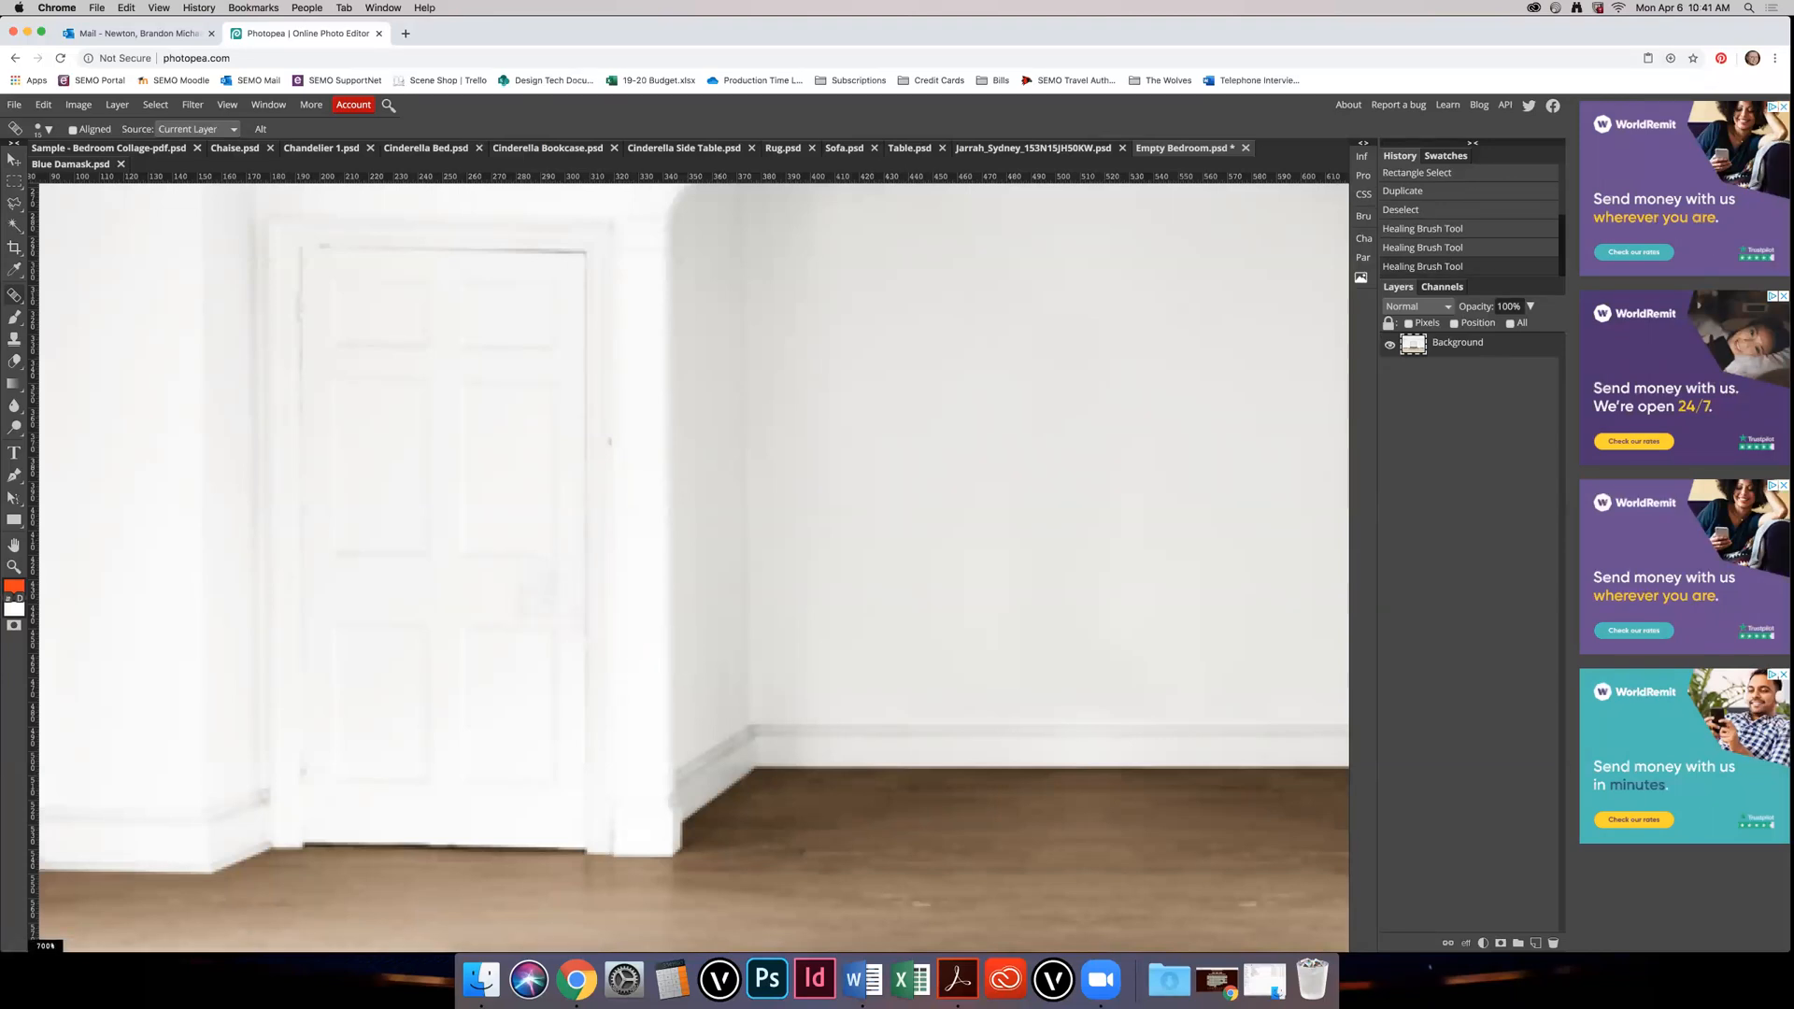
Step: Touch up the faint mark where the left door's lock plate was with the Healing Brush
key("v")
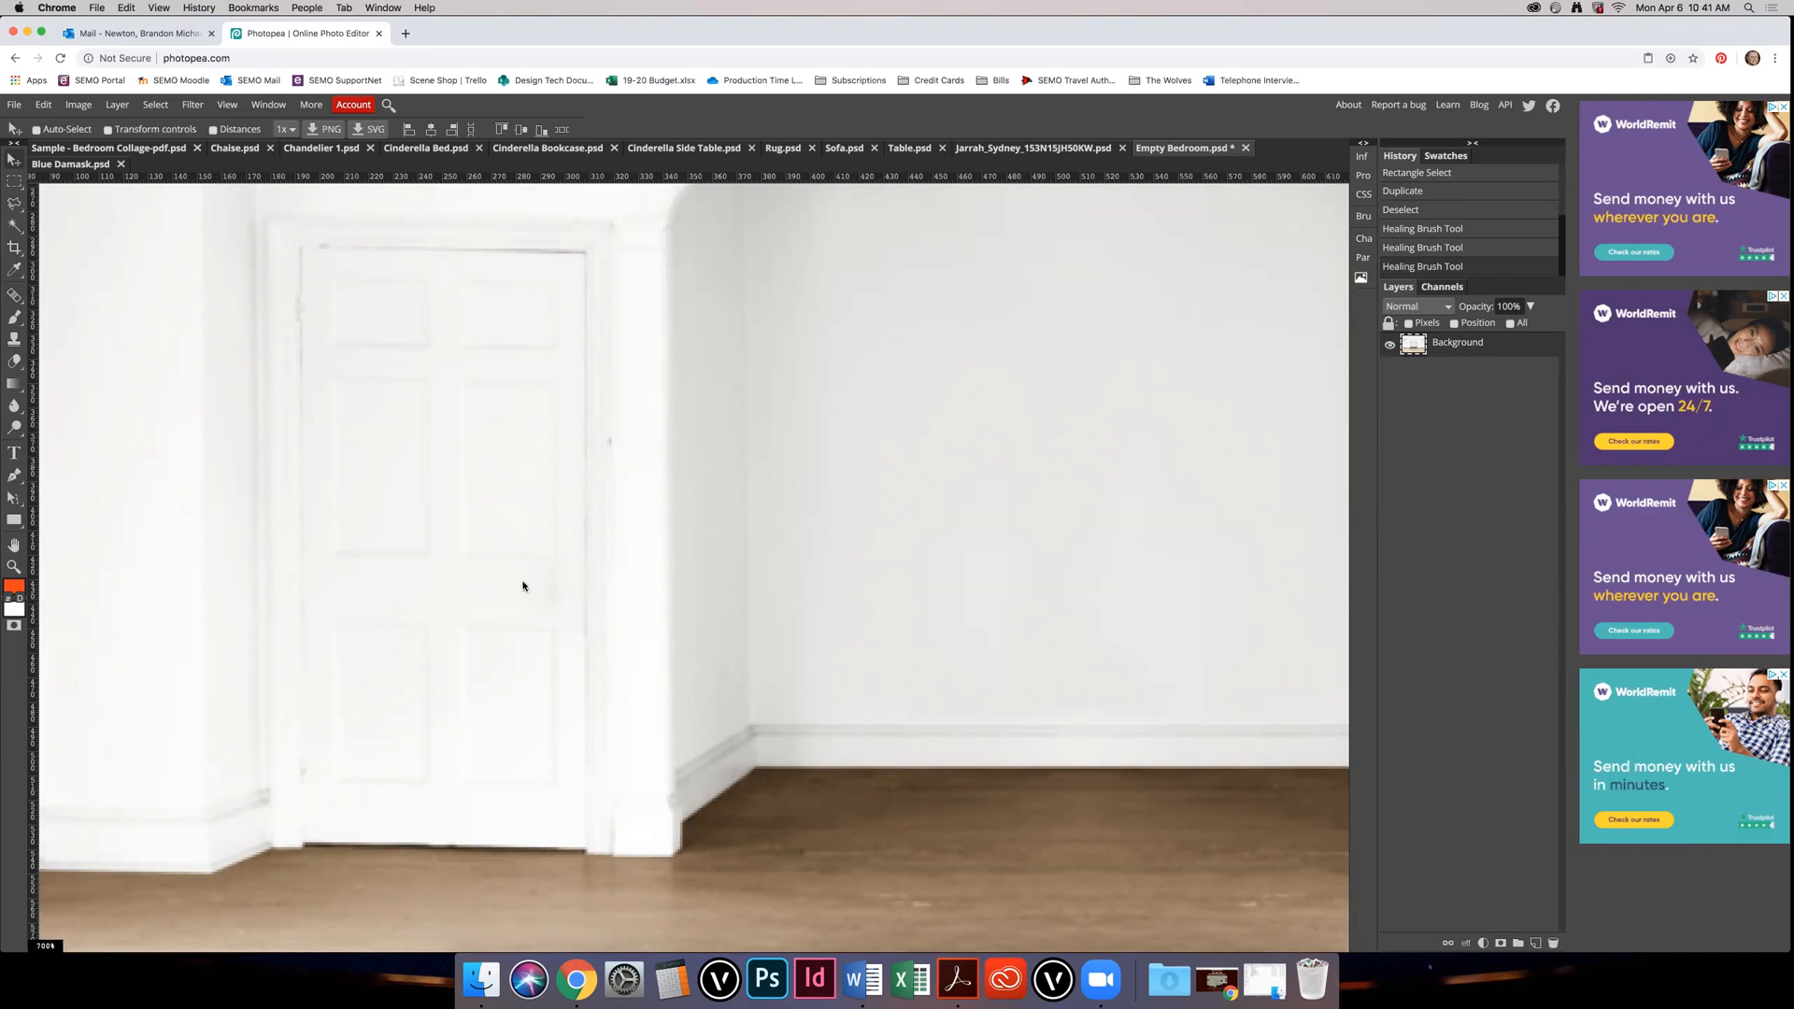
key("j")
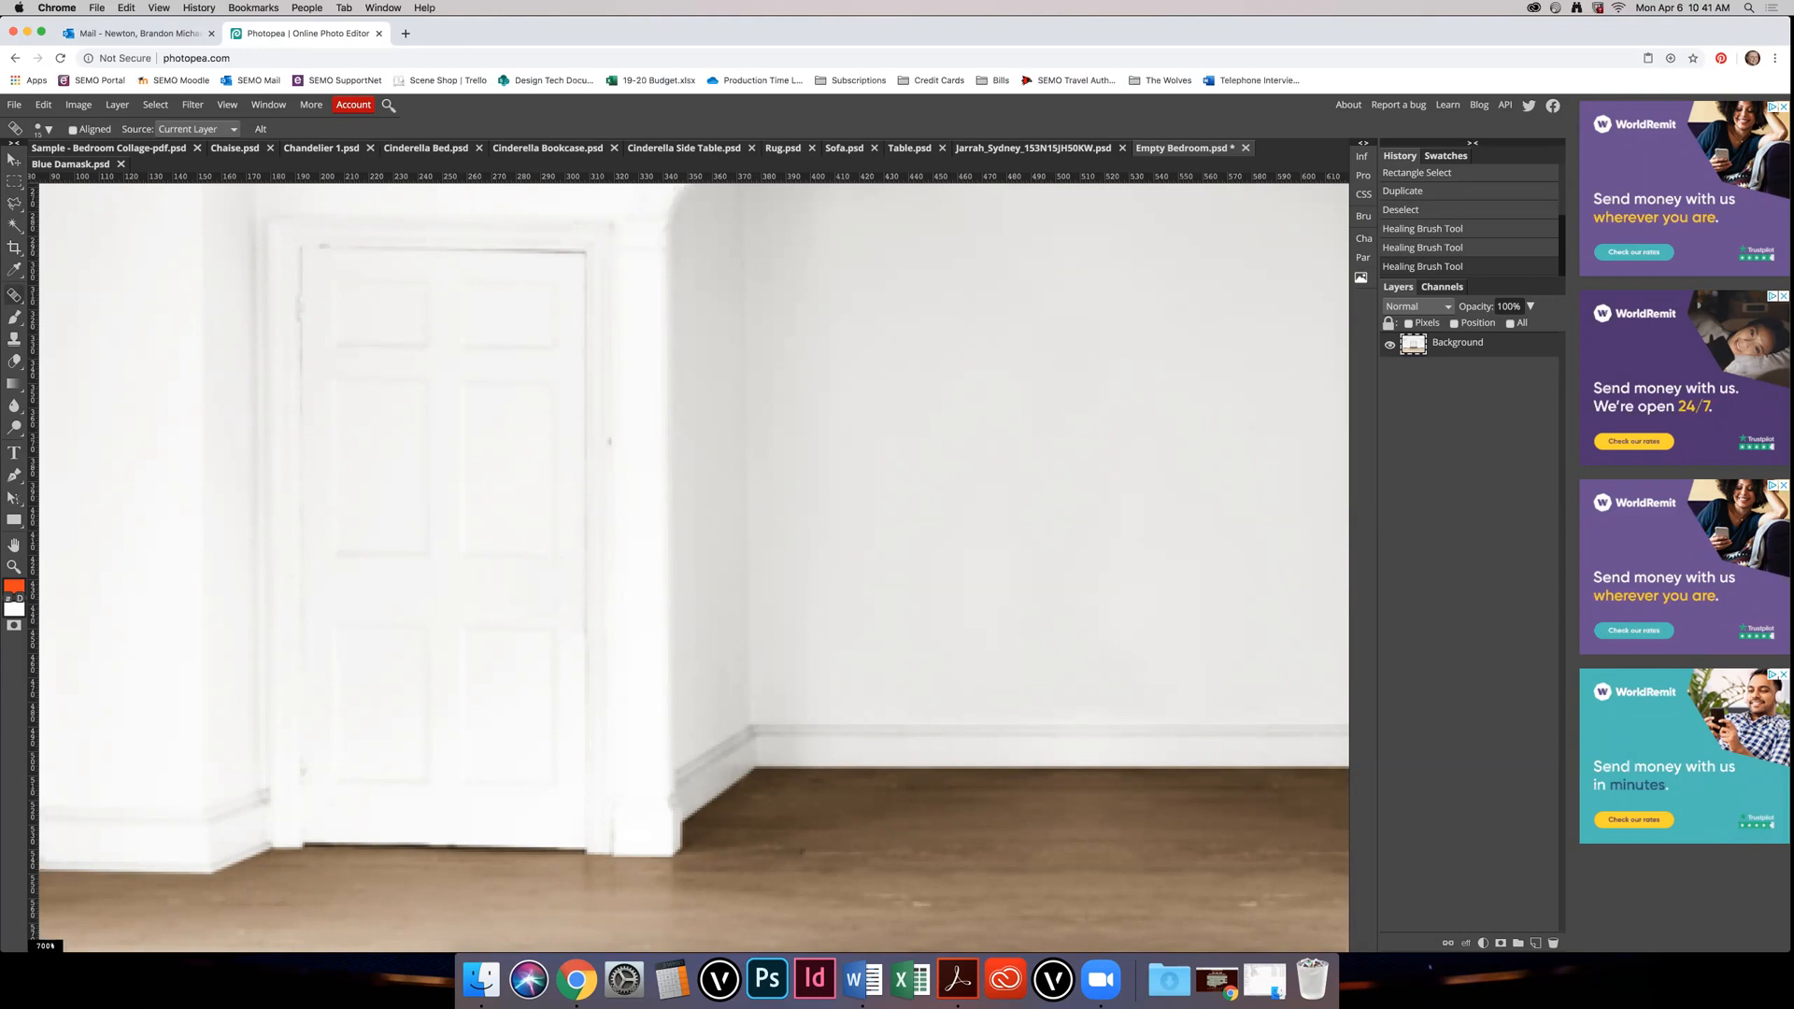
left_click(538, 596)
key("v")
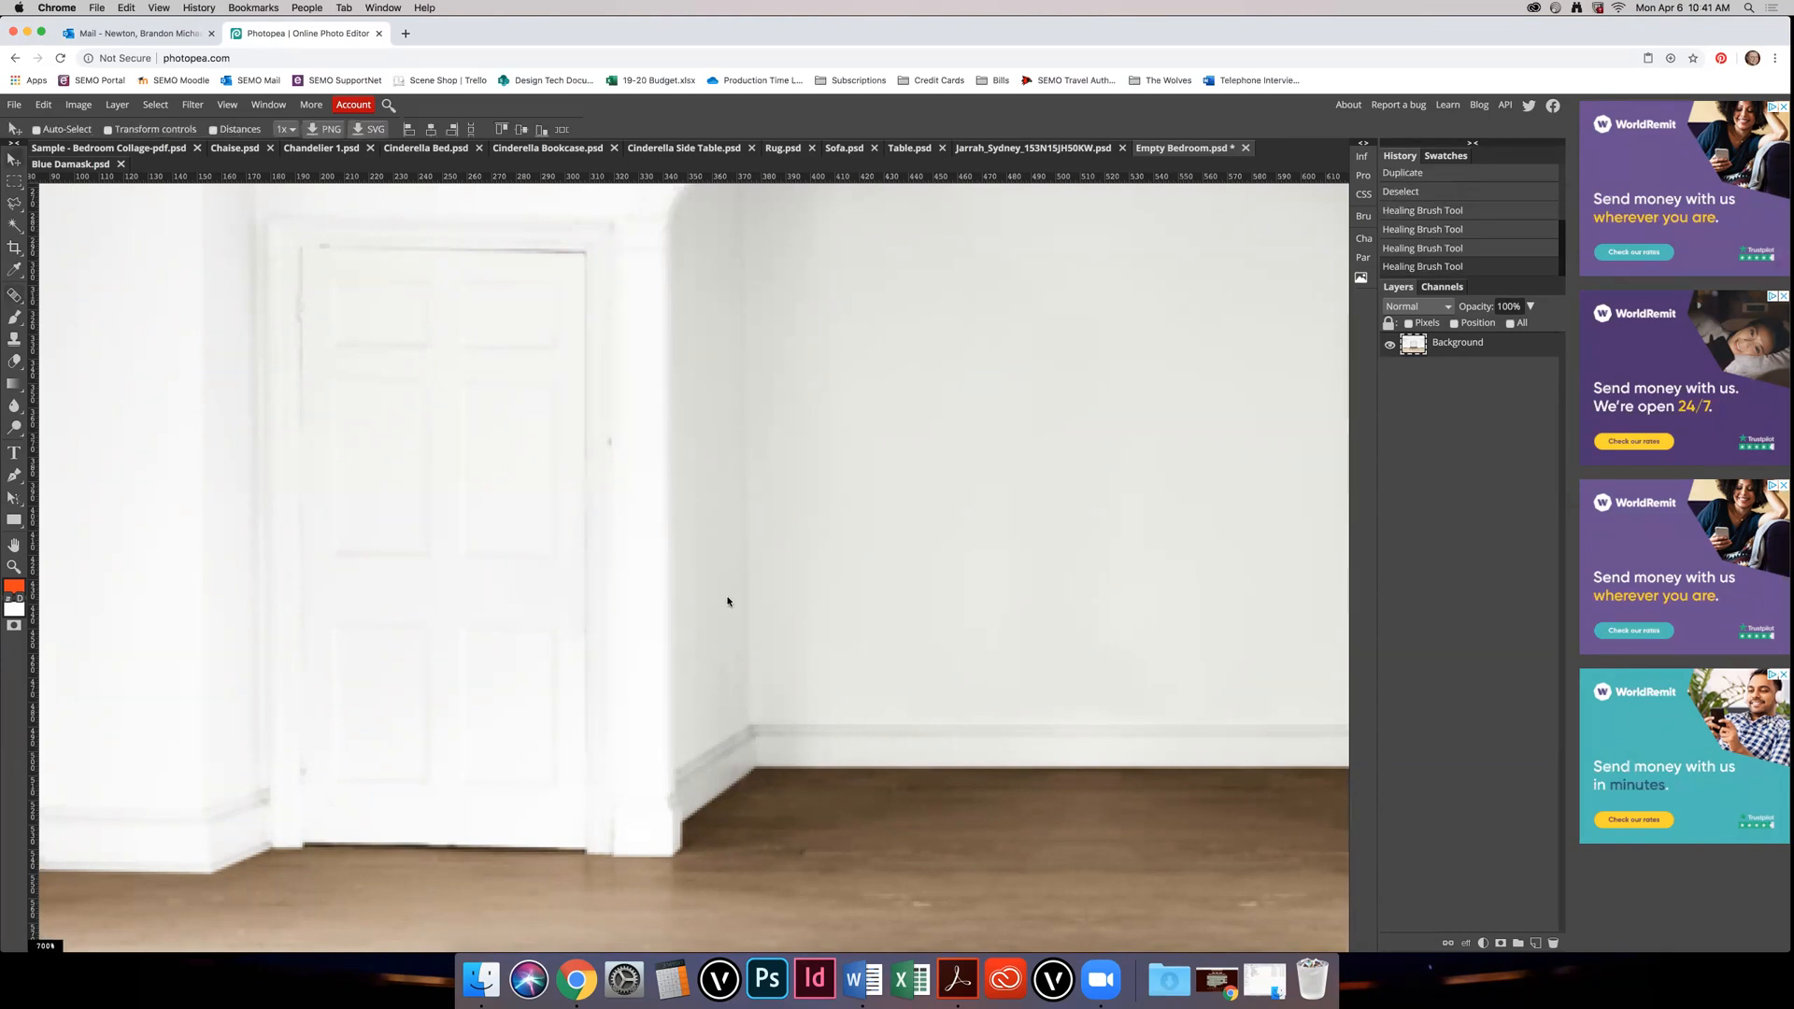
Step: Compare the cleaned empty bedroom with the blue collaged bedroom in the sample collage
scroll(728, 600, "down", 3)
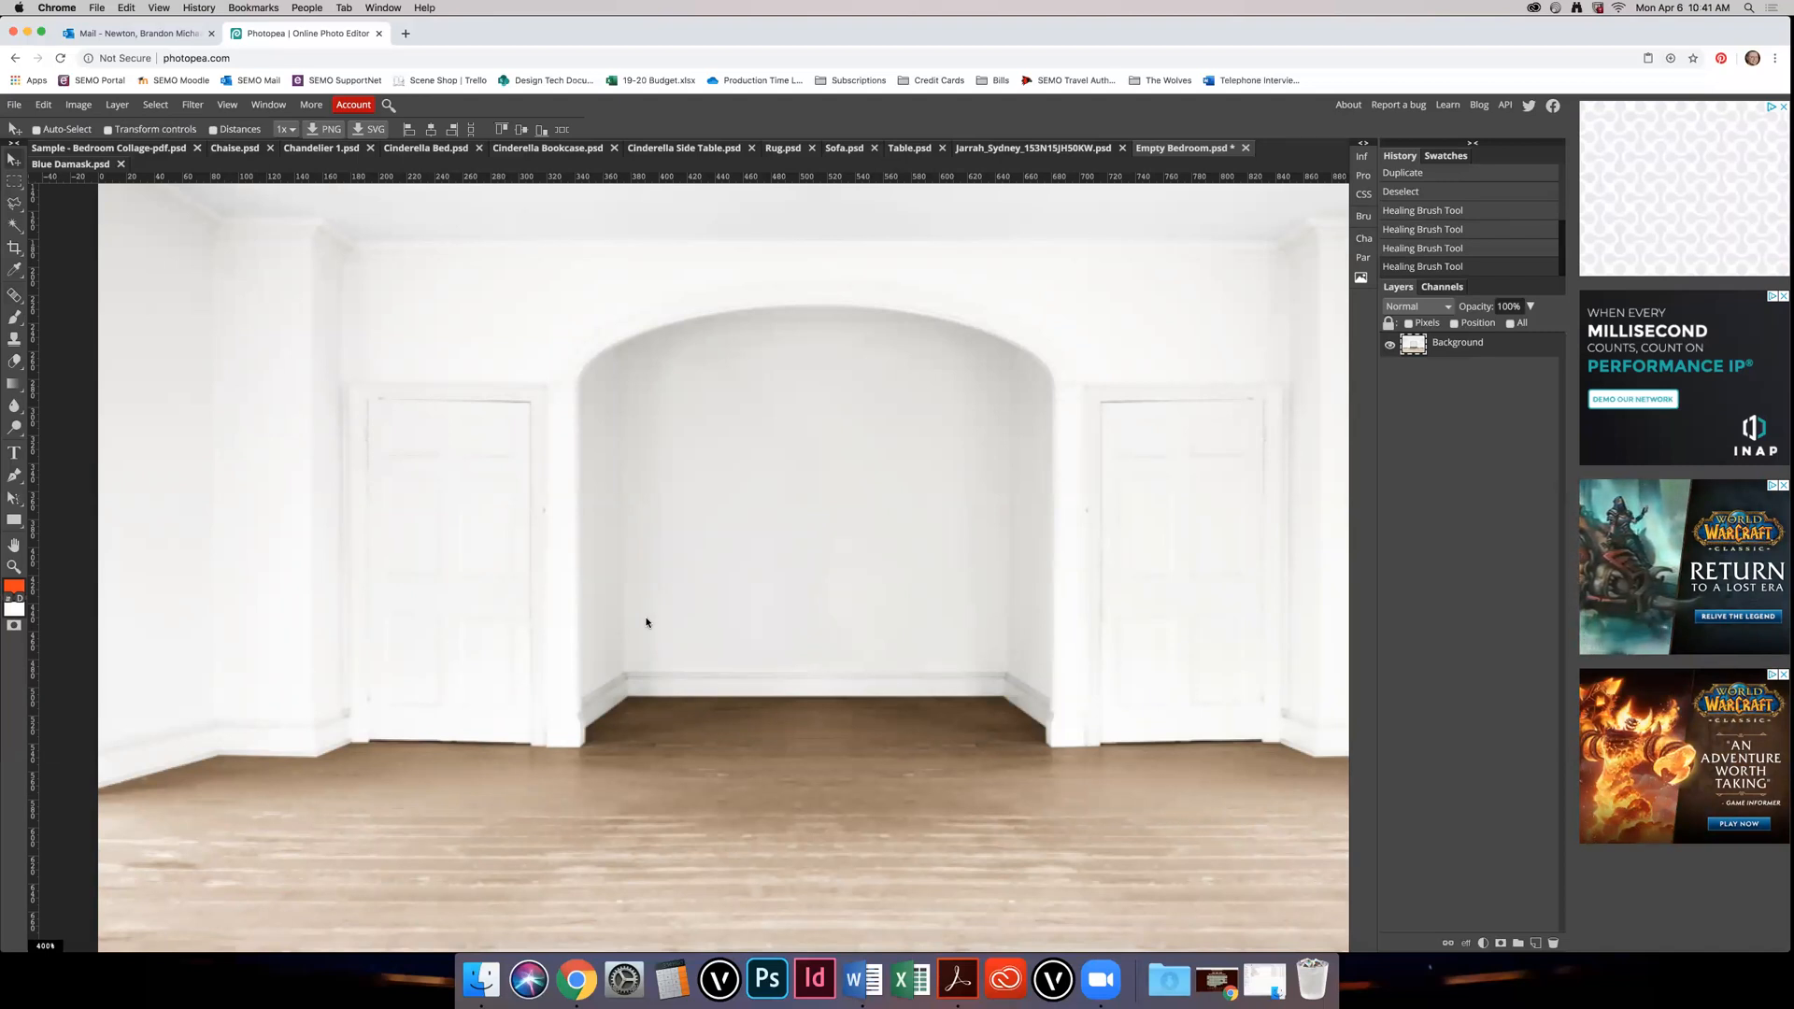
left_click(148, 150)
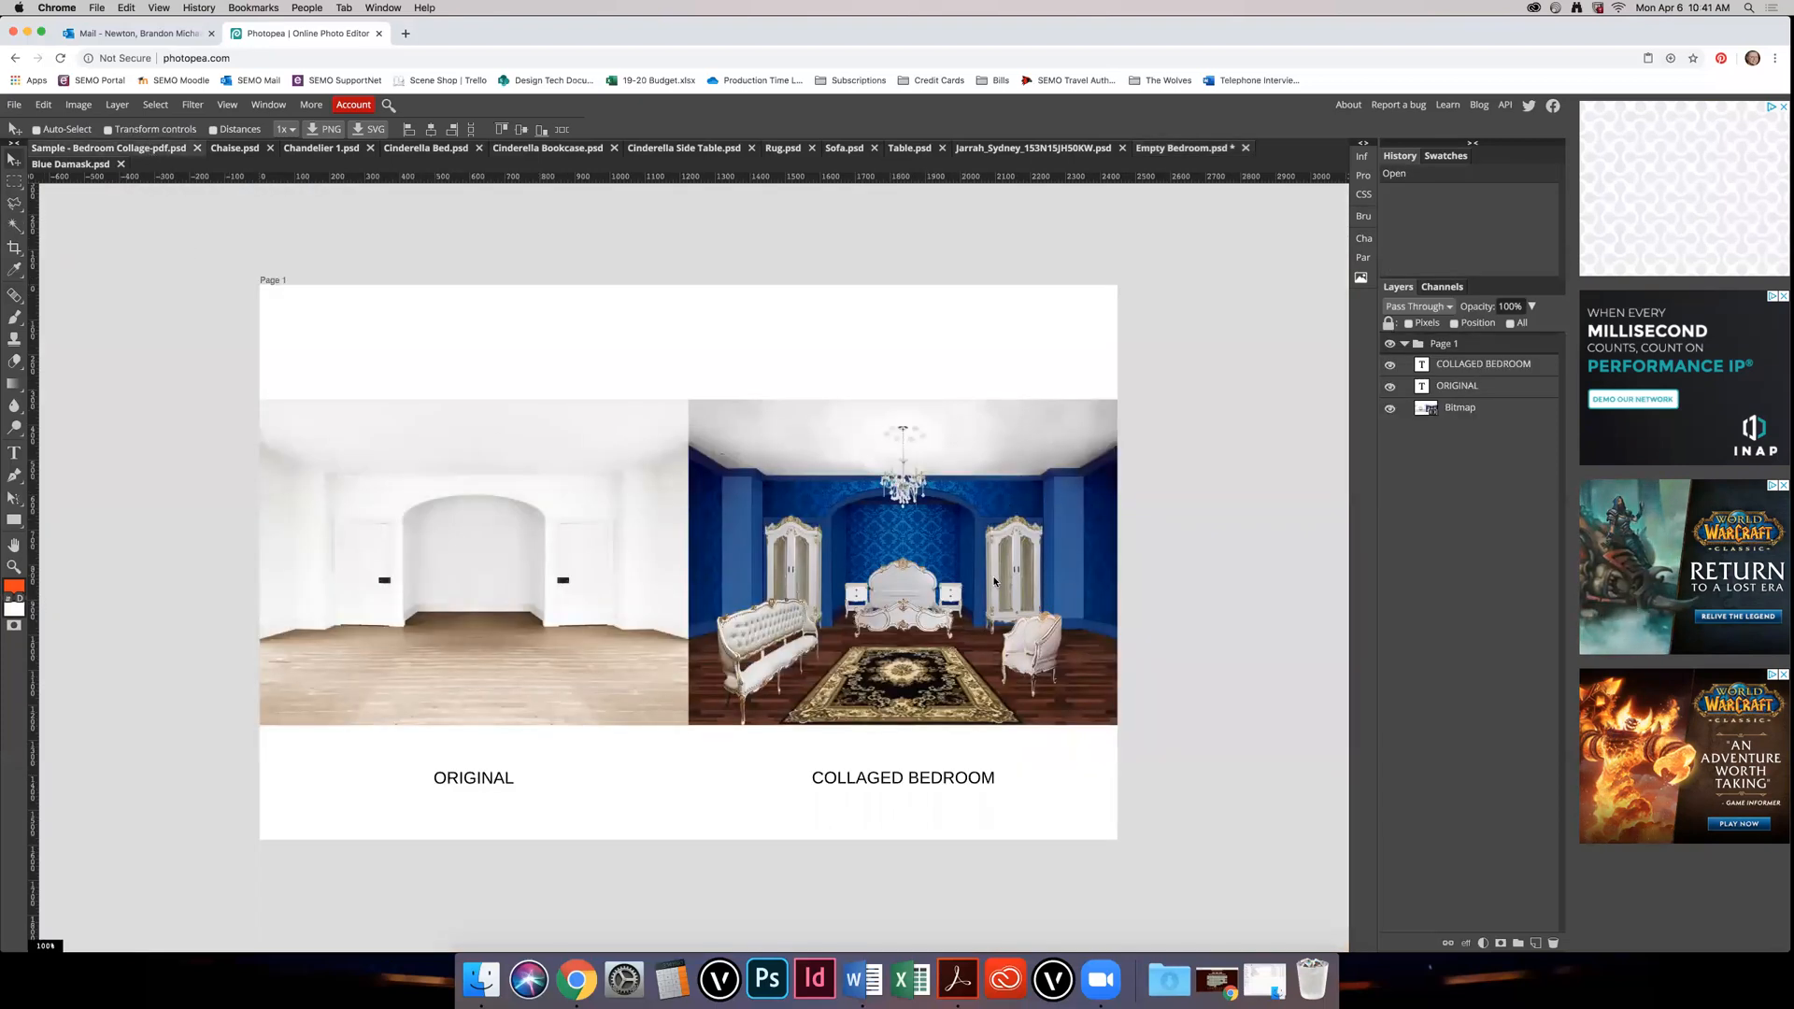
scroll(1018, 577, "up", 3)
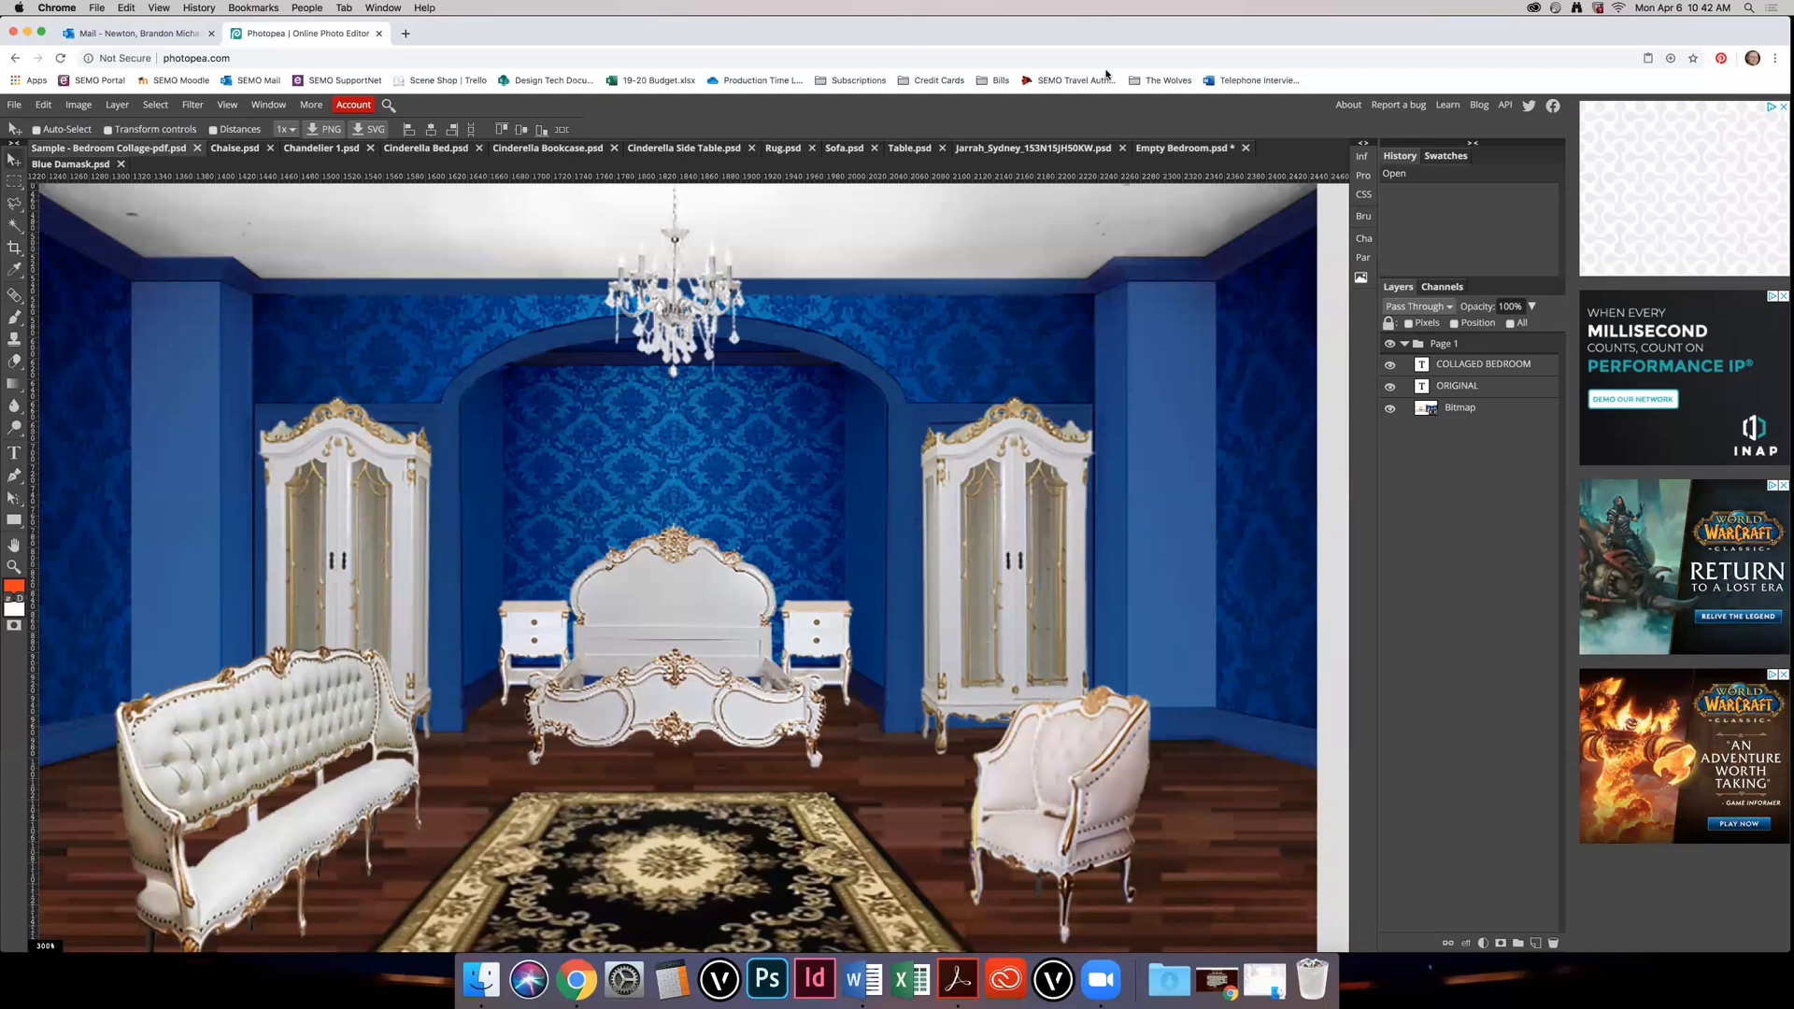
left_click(1182, 147)
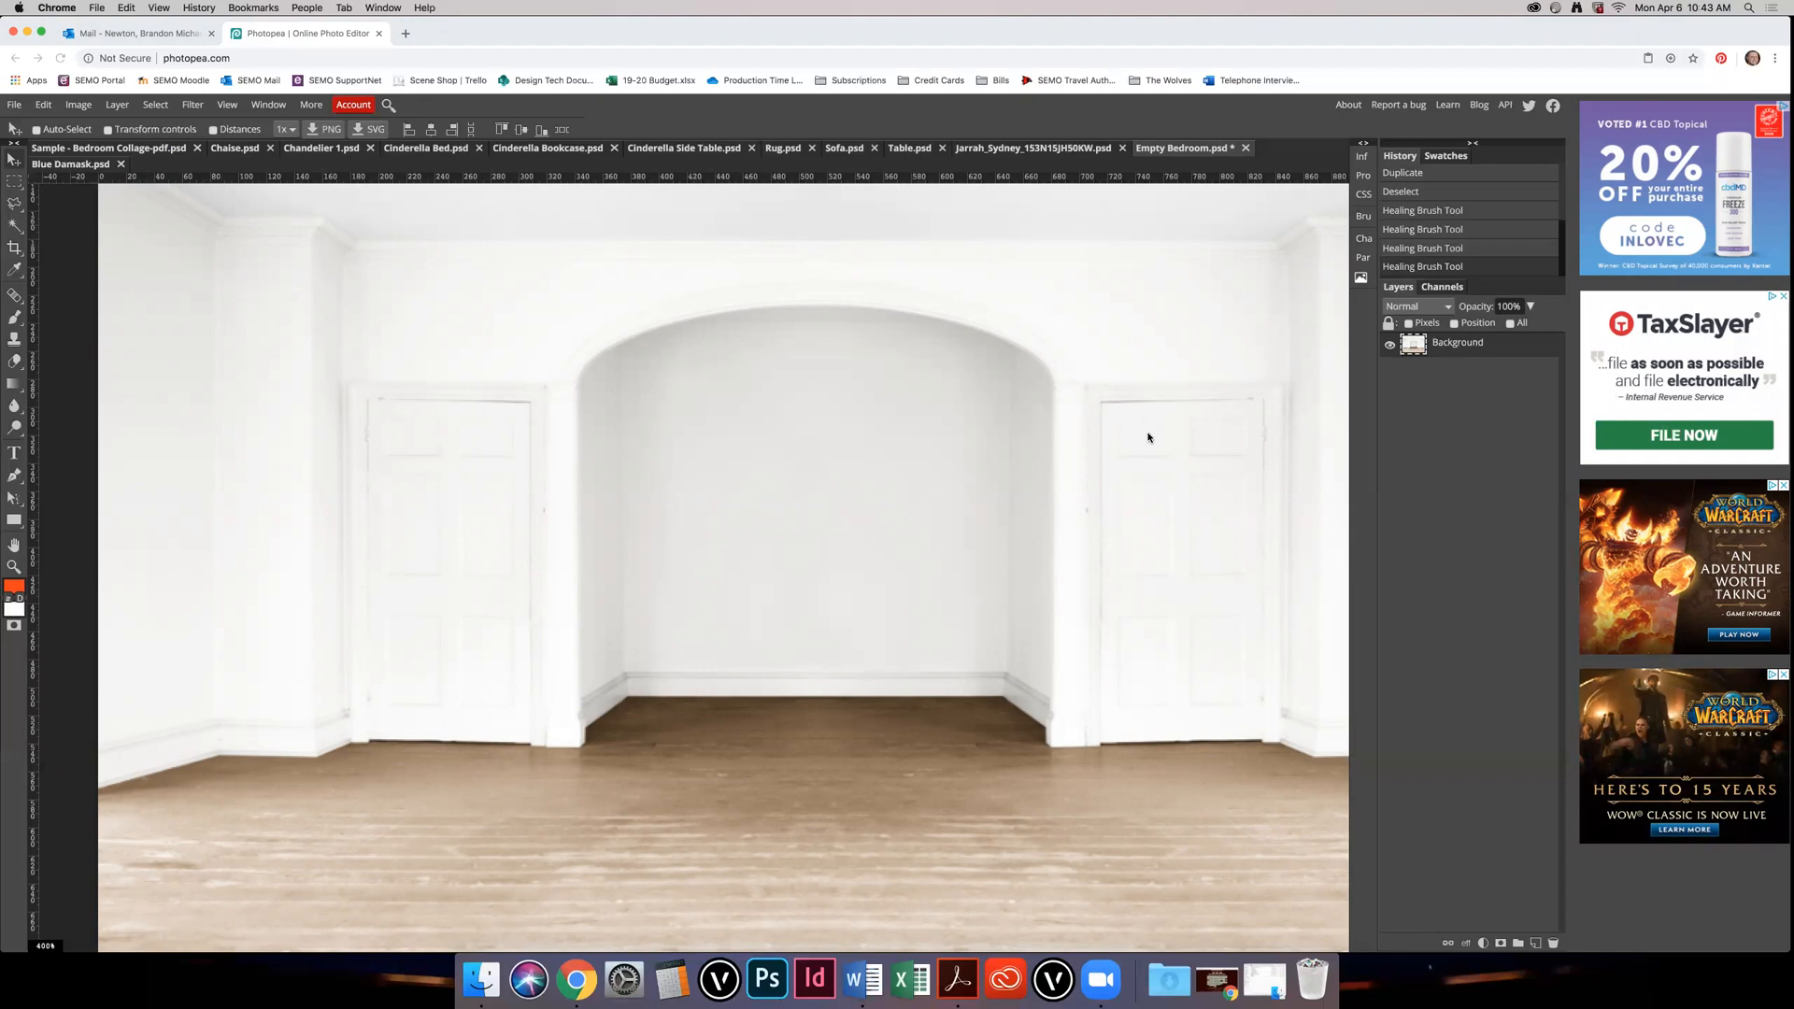
scroll(800, 576, "down", 3)
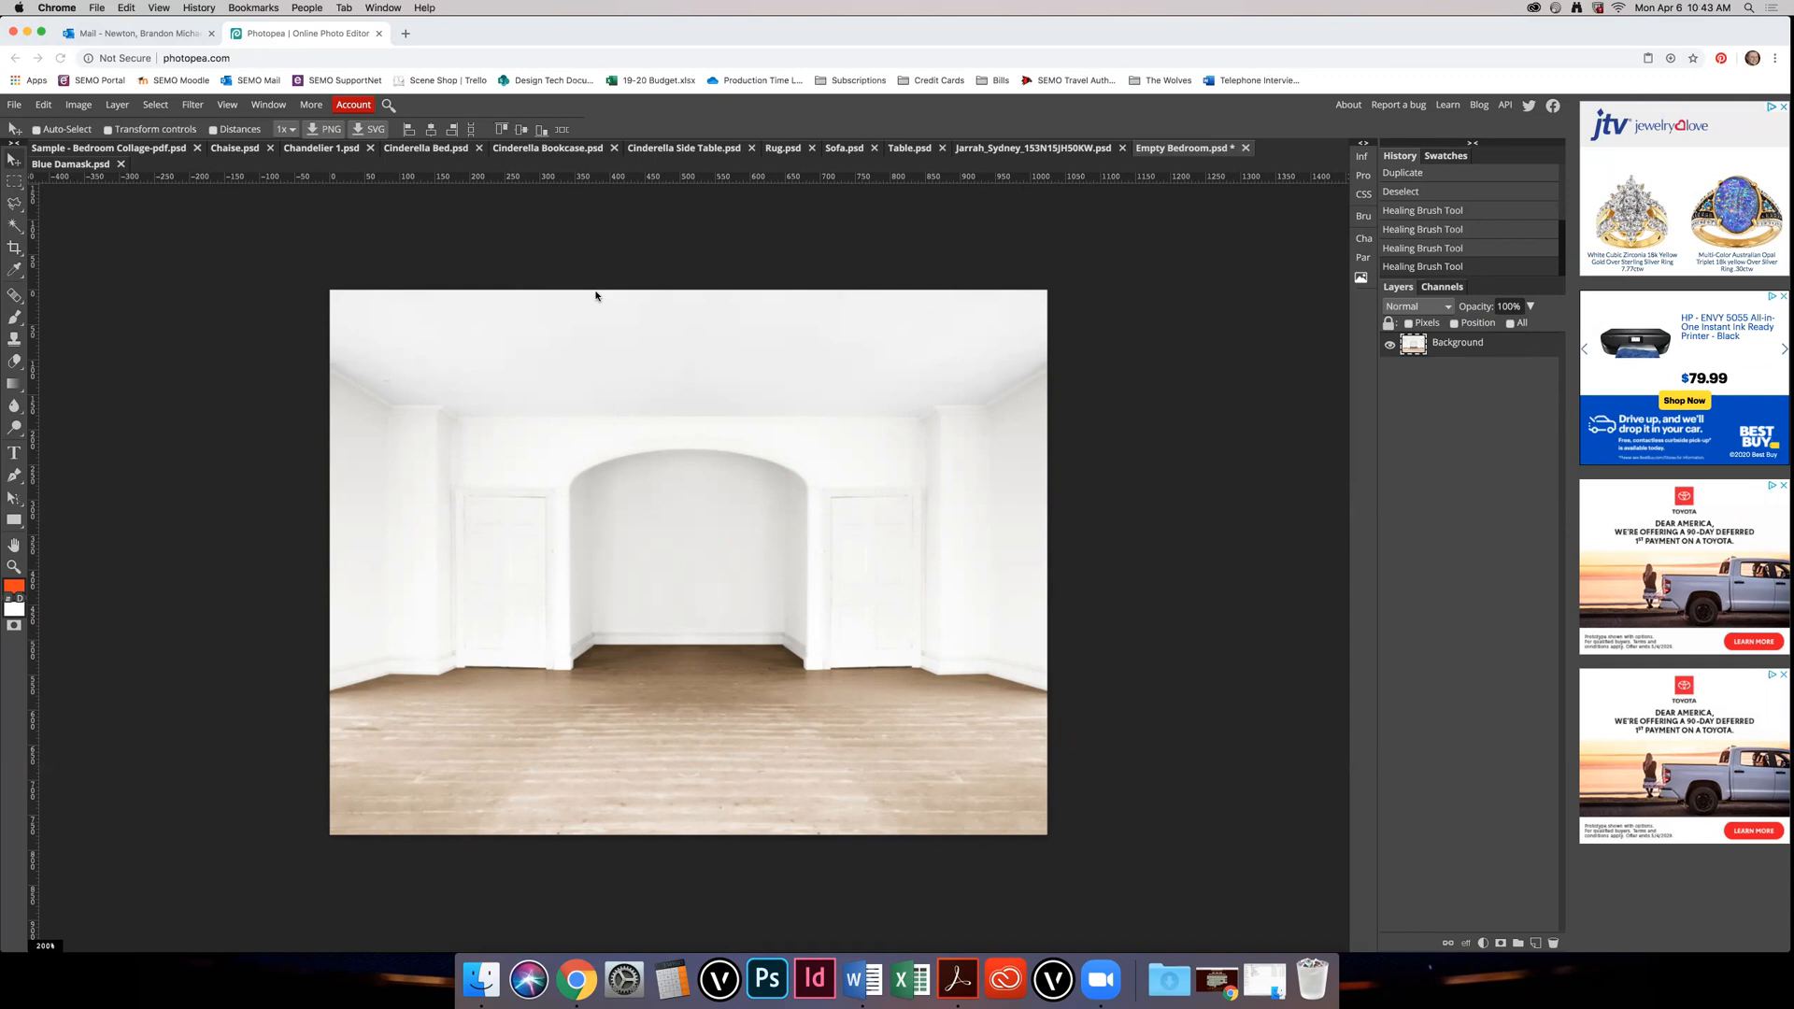
left_click(154, 149)
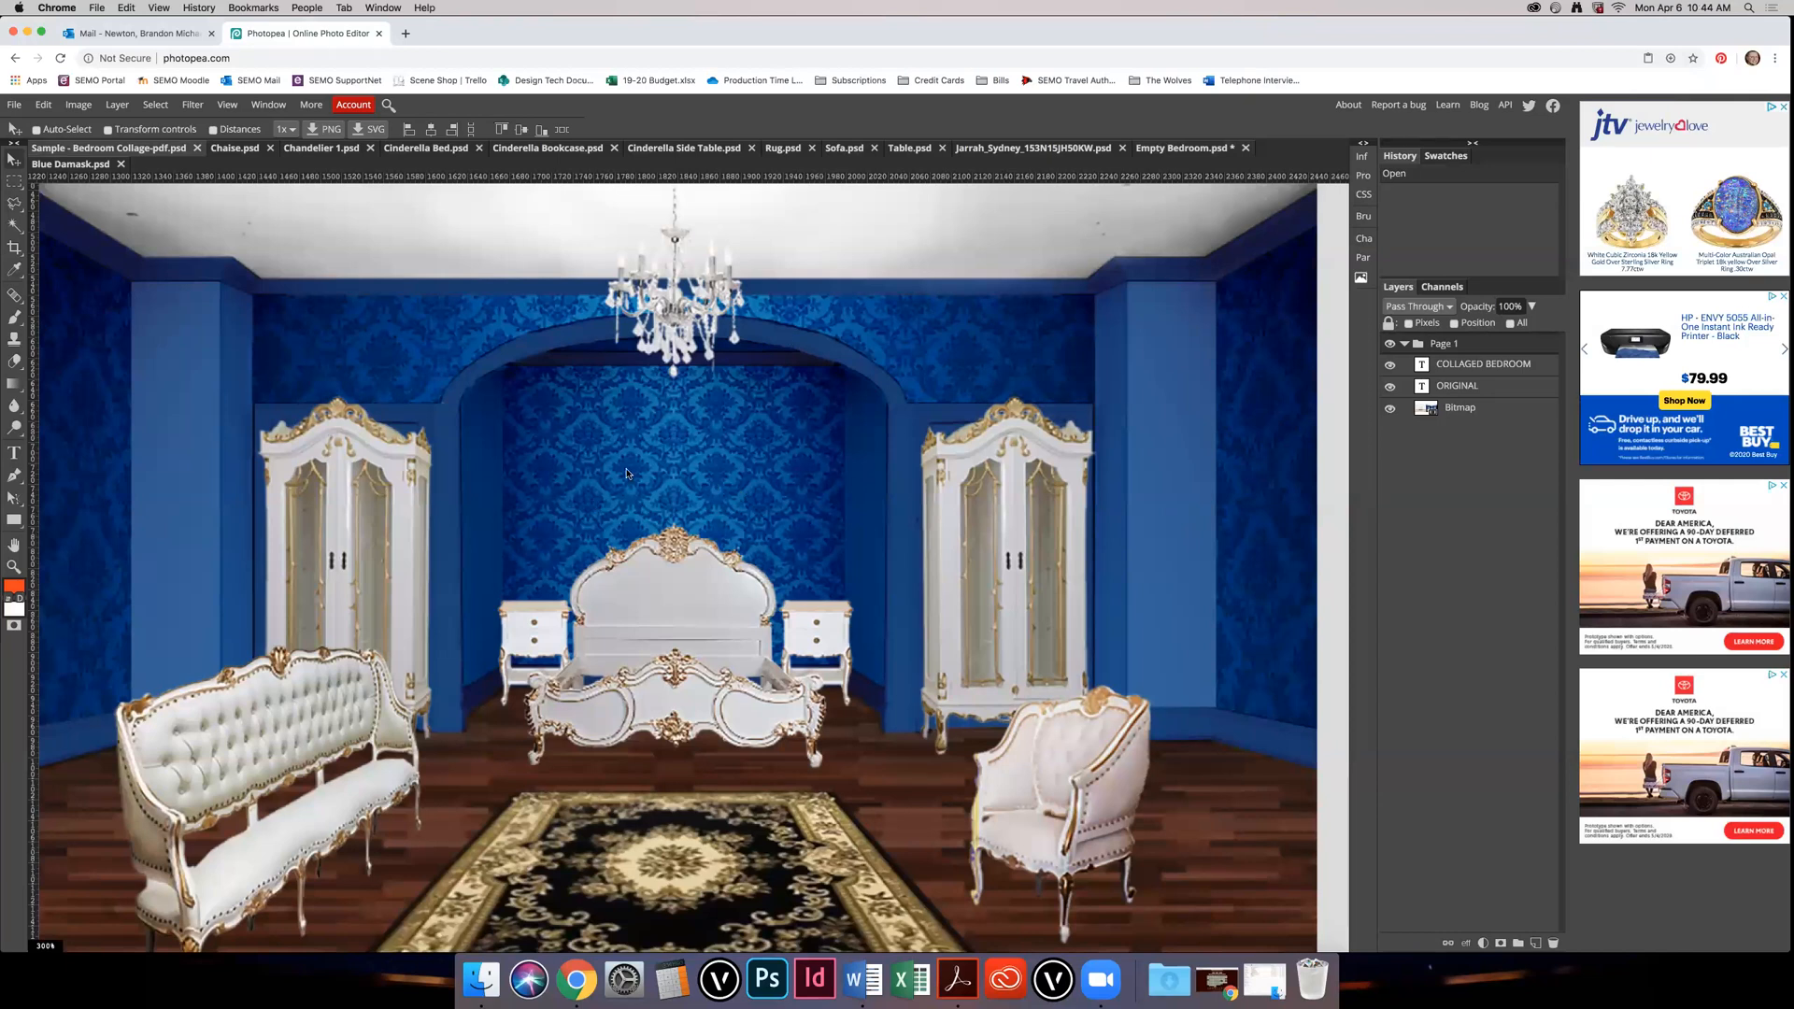
left_click(1187, 147)
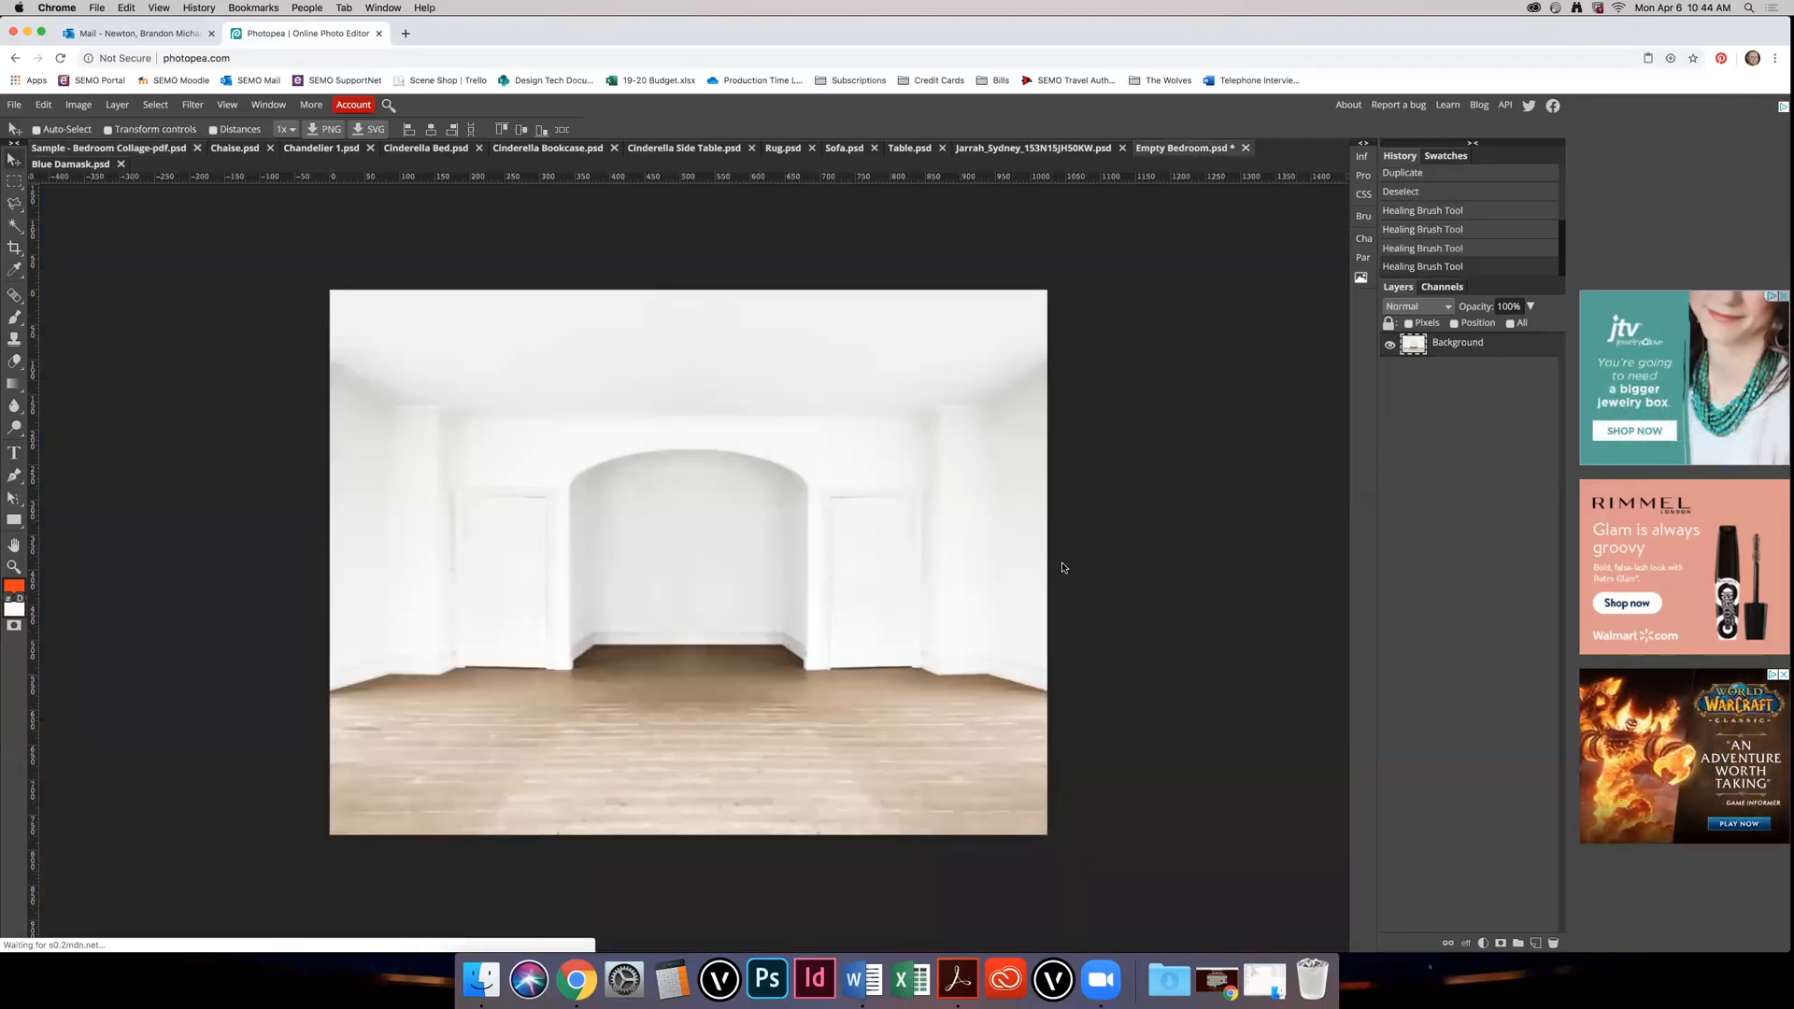
Step: Try a rectangular selection around the front face of the wall column beside the right door, and deselect it
scroll(1005, 526, "up", 2)
scroll(1006, 535, "up", 2)
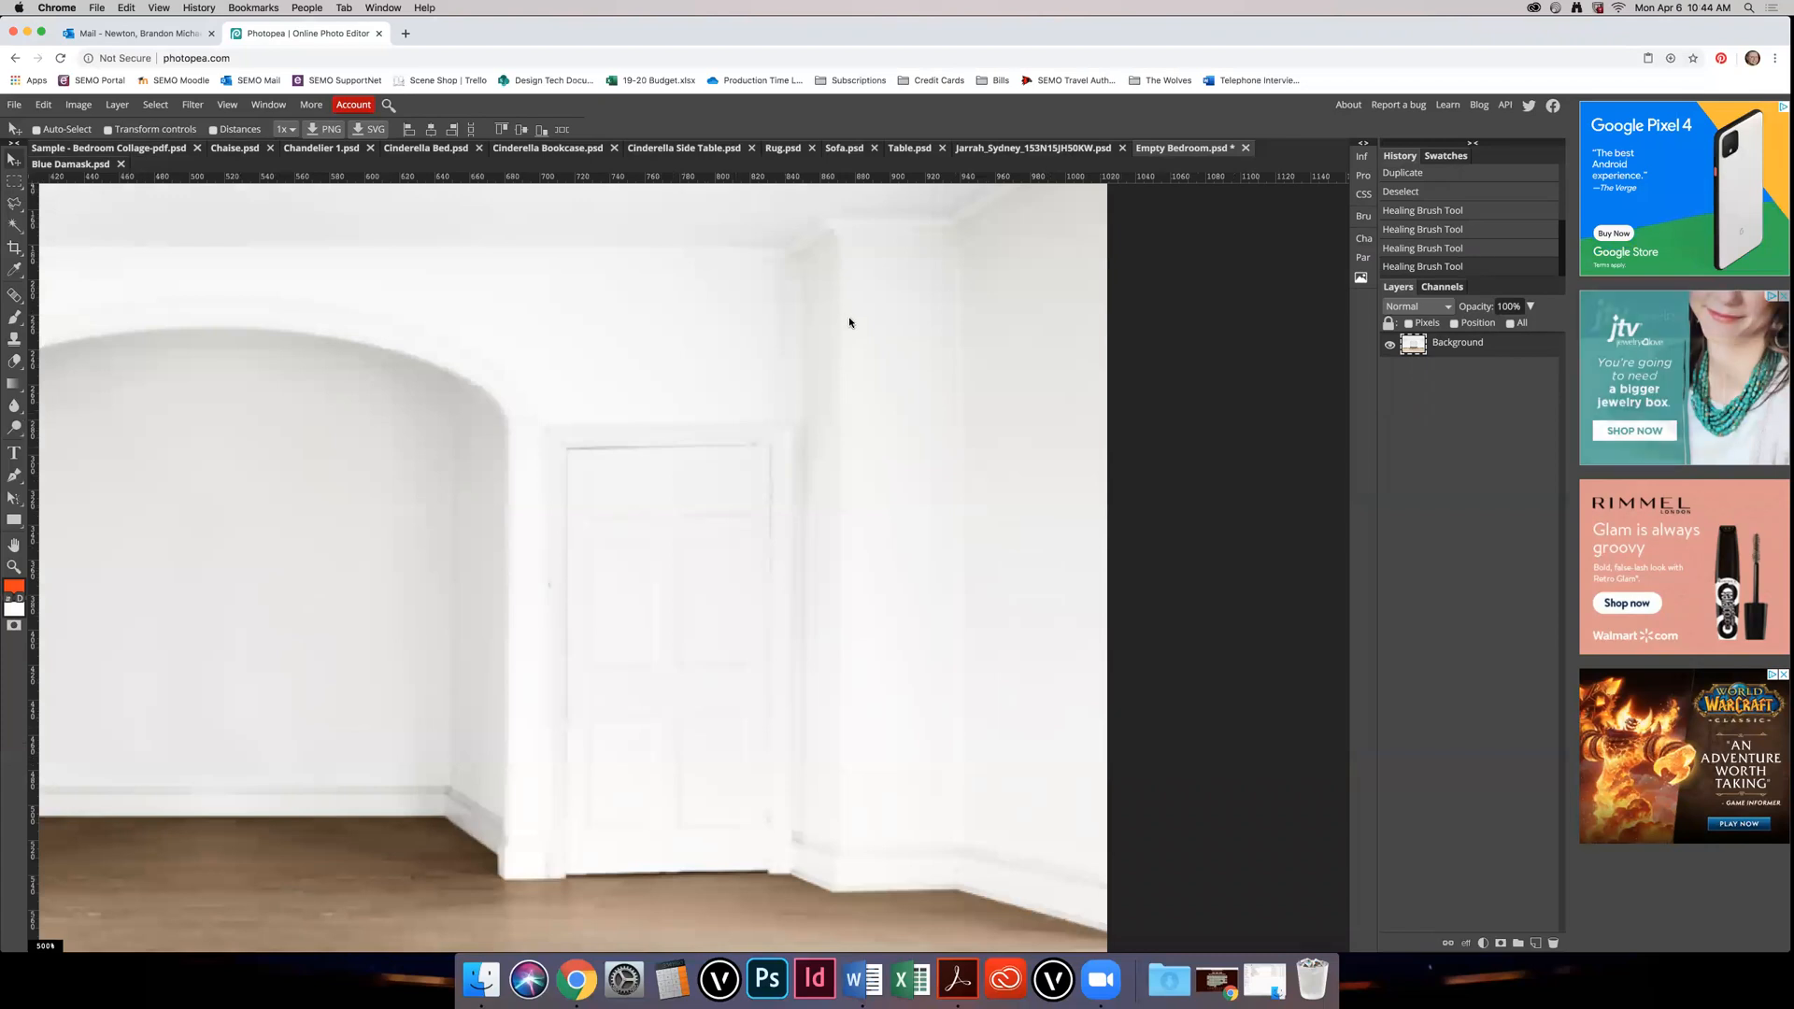
left_click(14, 182)
left_click(65, 183)
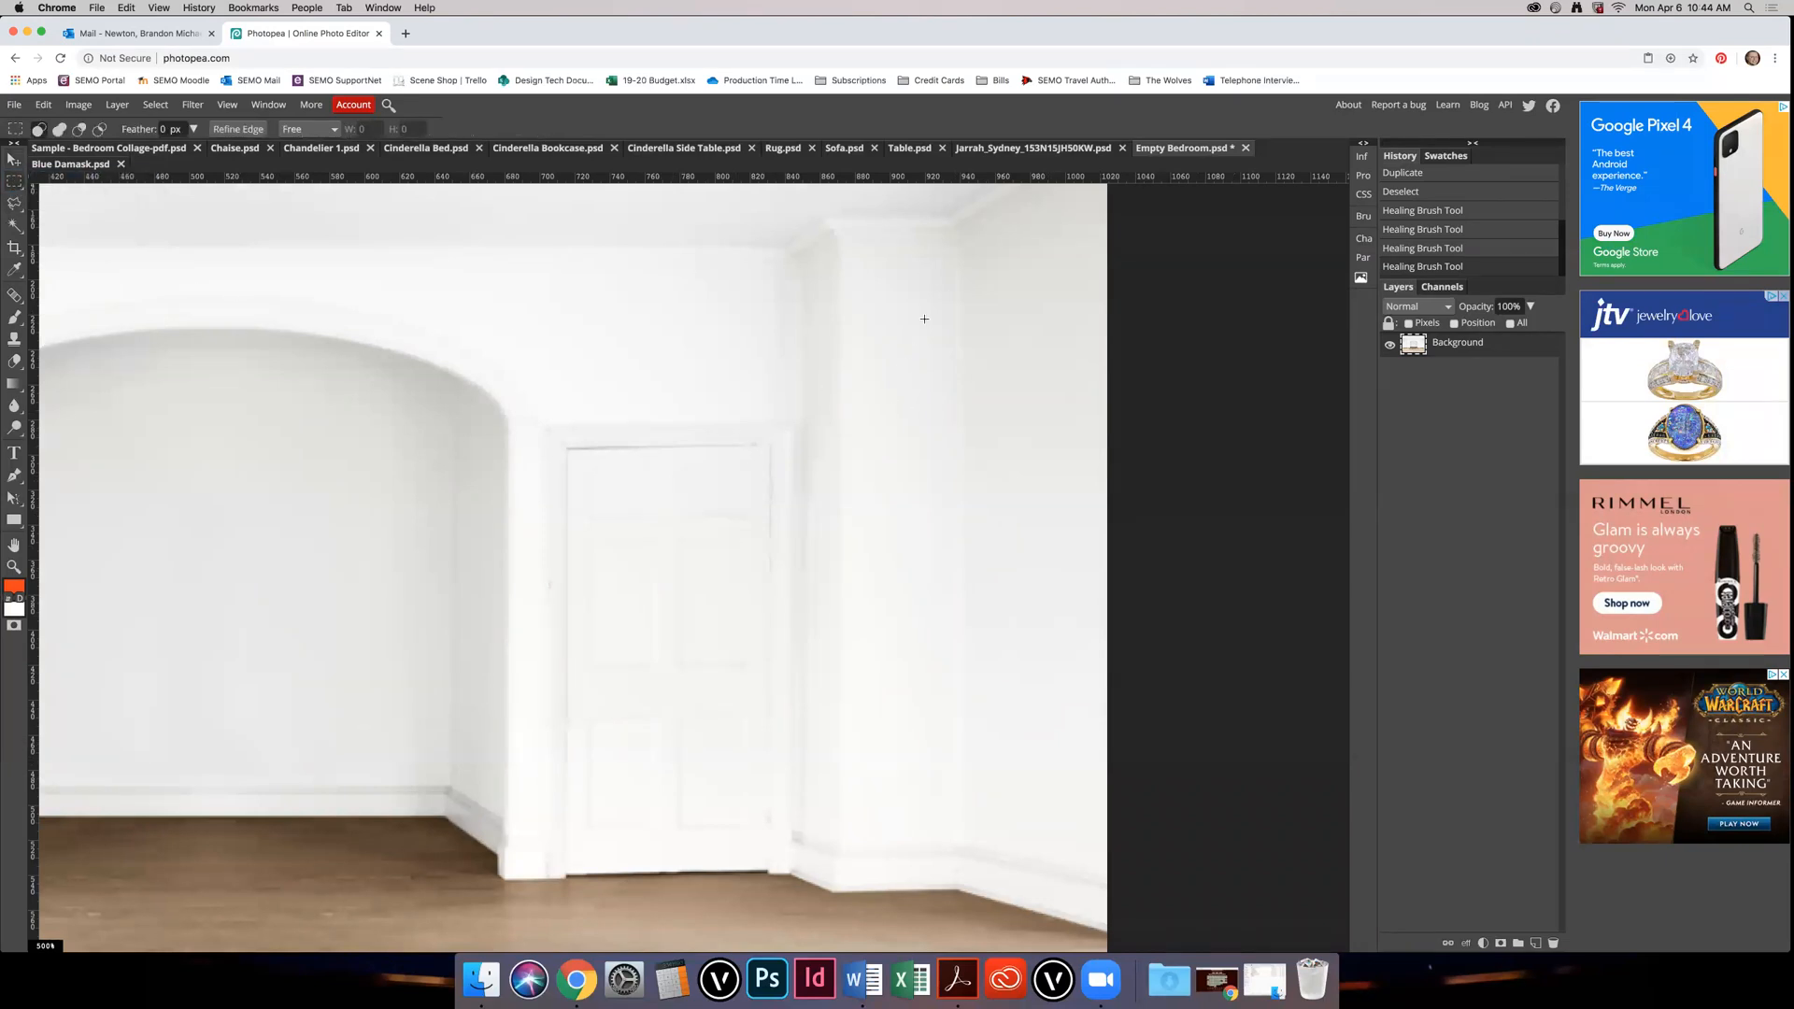
left_click_drag(959, 248, 838, 844)
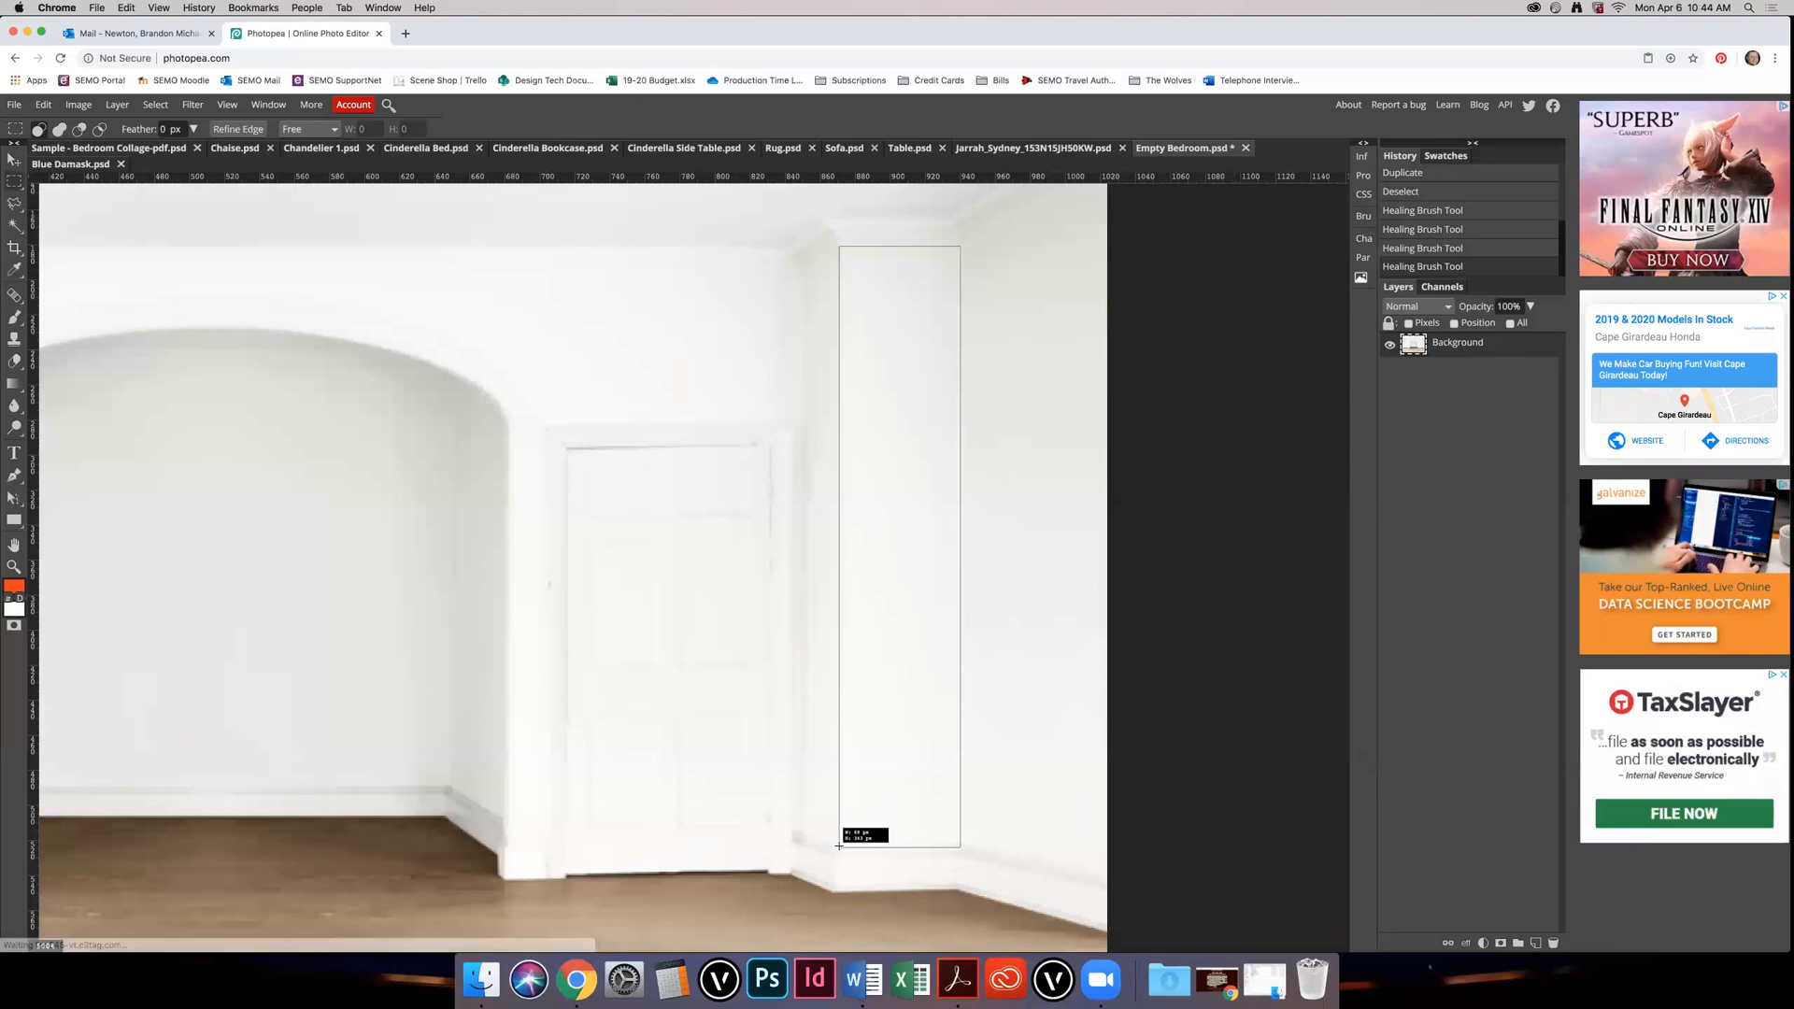
mouse_move(839, 846)
left_mouse_down()
mouse_move(977, 847)
mouse_move(839, 846)
left_mouse_up()
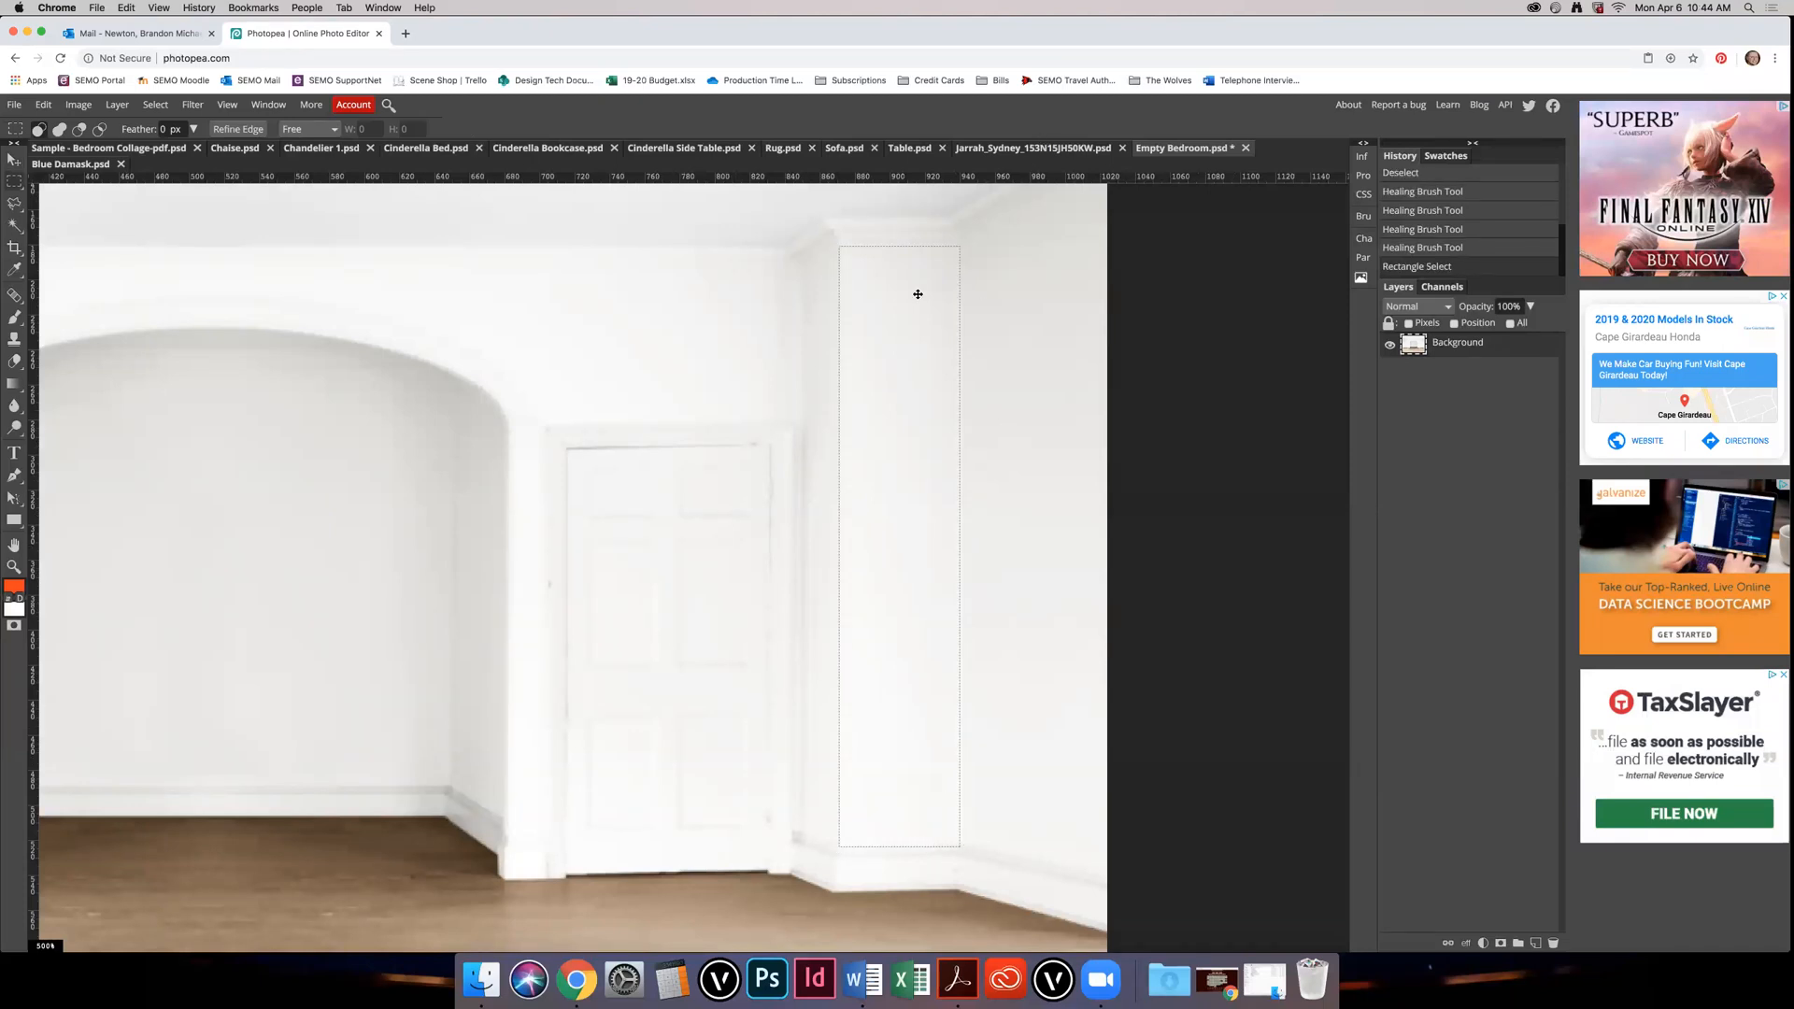
left_click(948, 394)
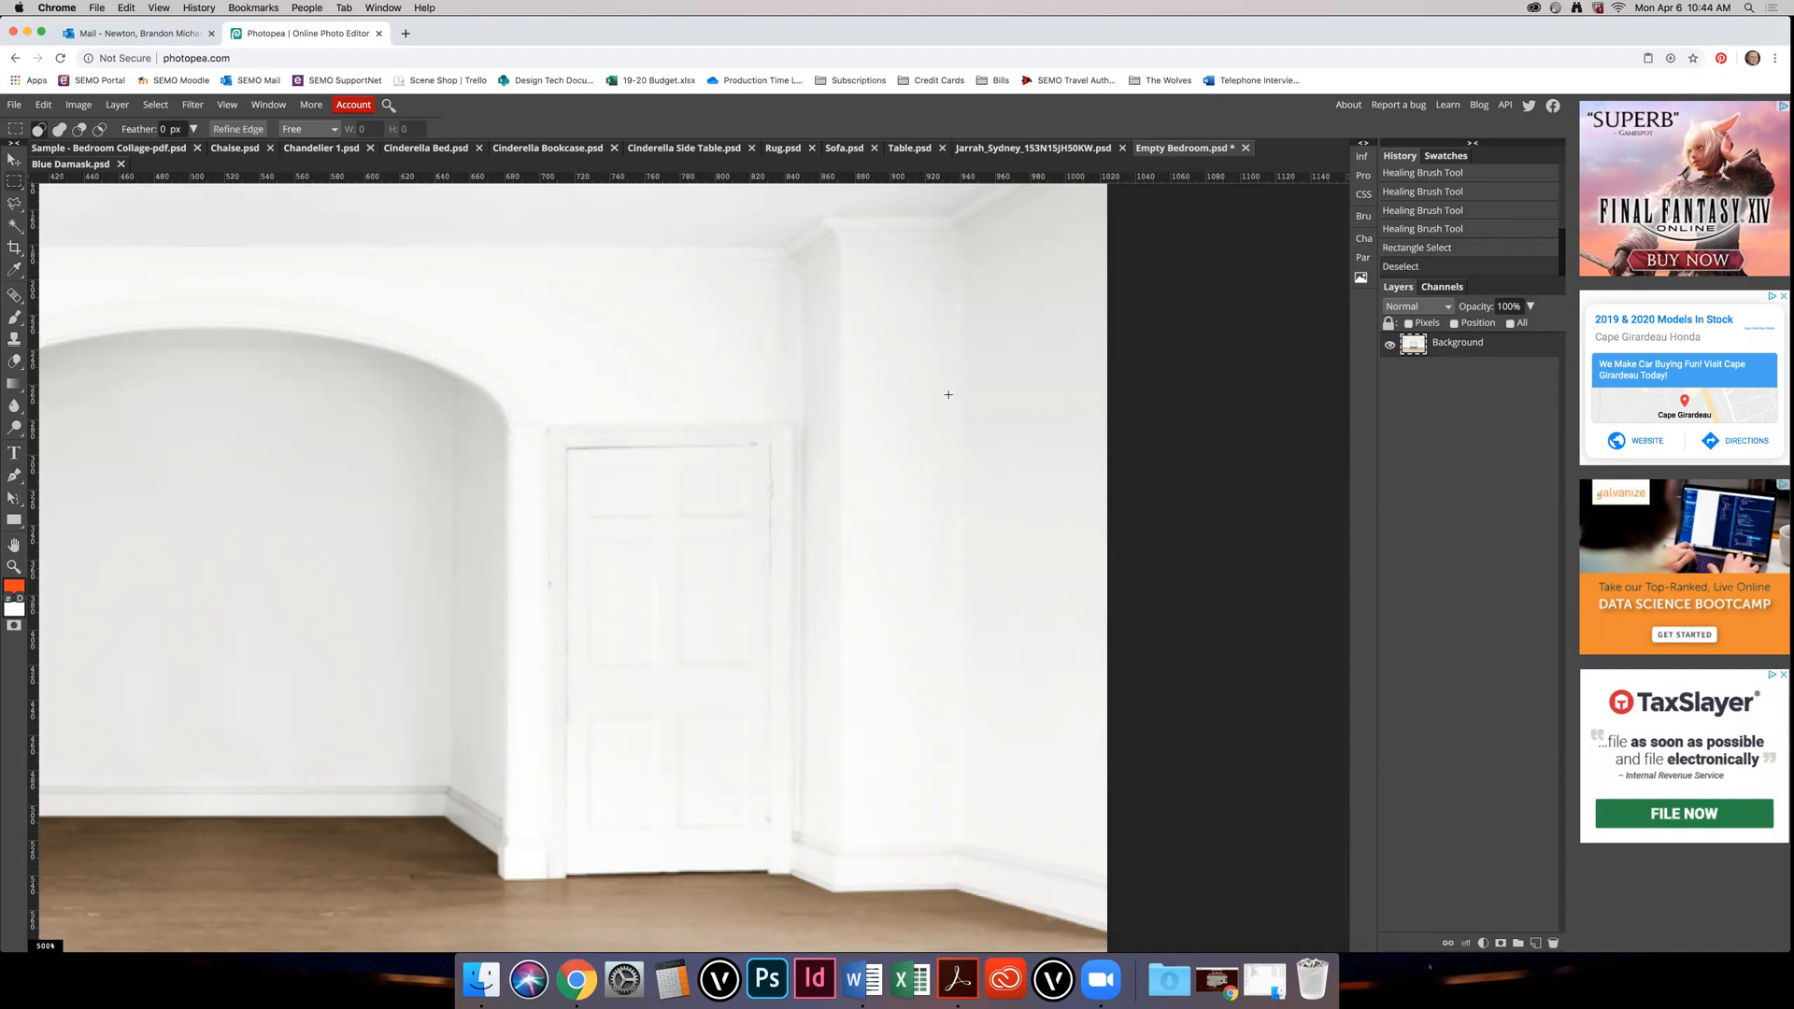
Step: Outline the front face of the wall column beside the right door with a four-cornered Polygonal Lasso selection
right_click(14, 205)
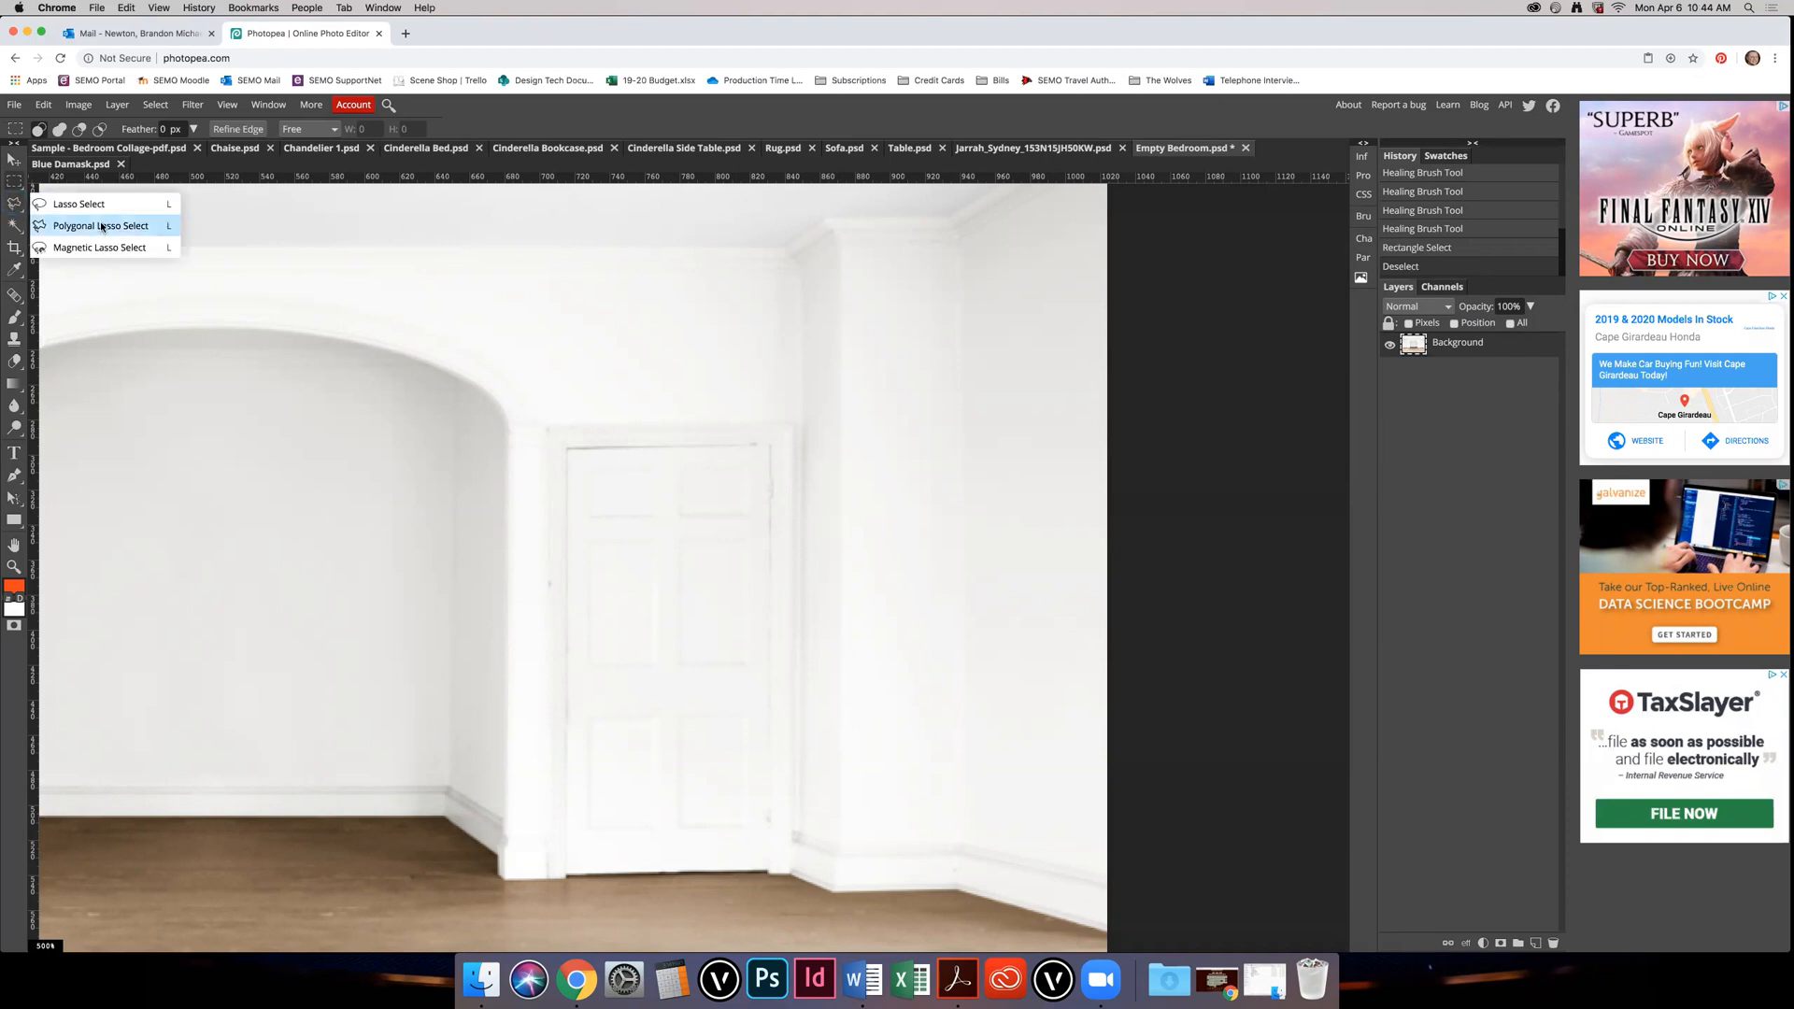
left_click(101, 226)
left_click(960, 246)
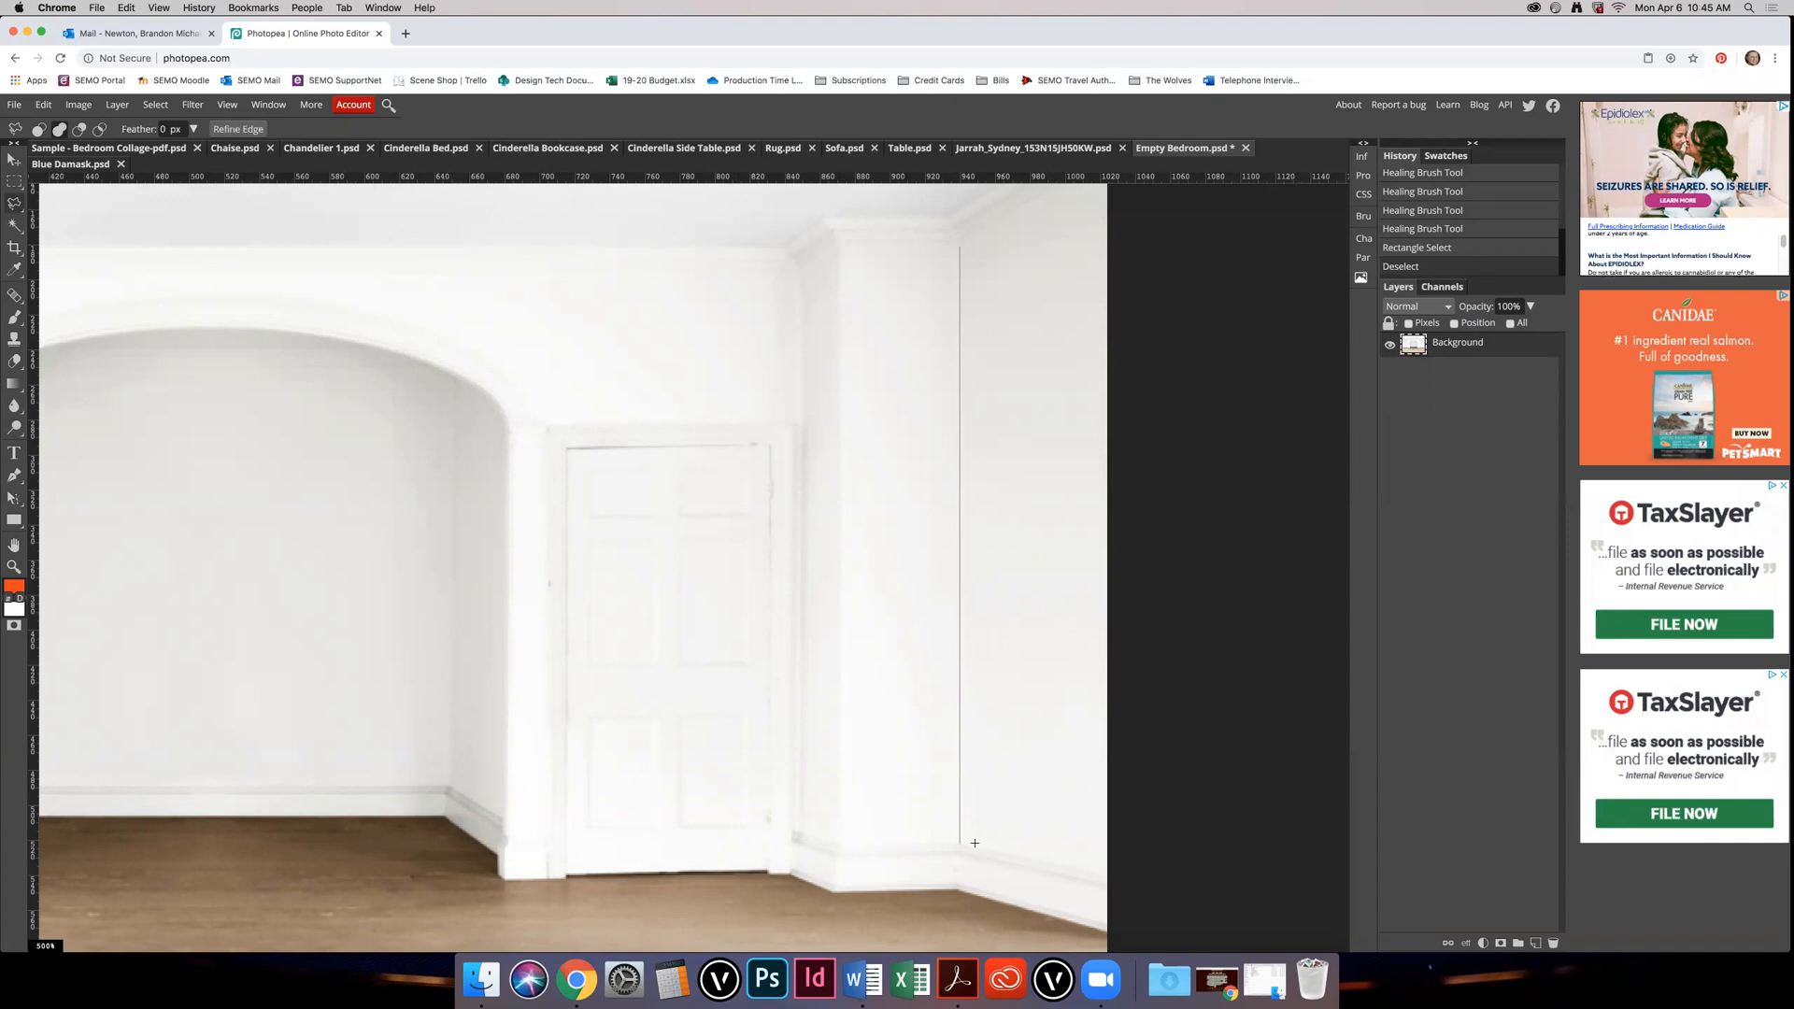
left_click(960, 844)
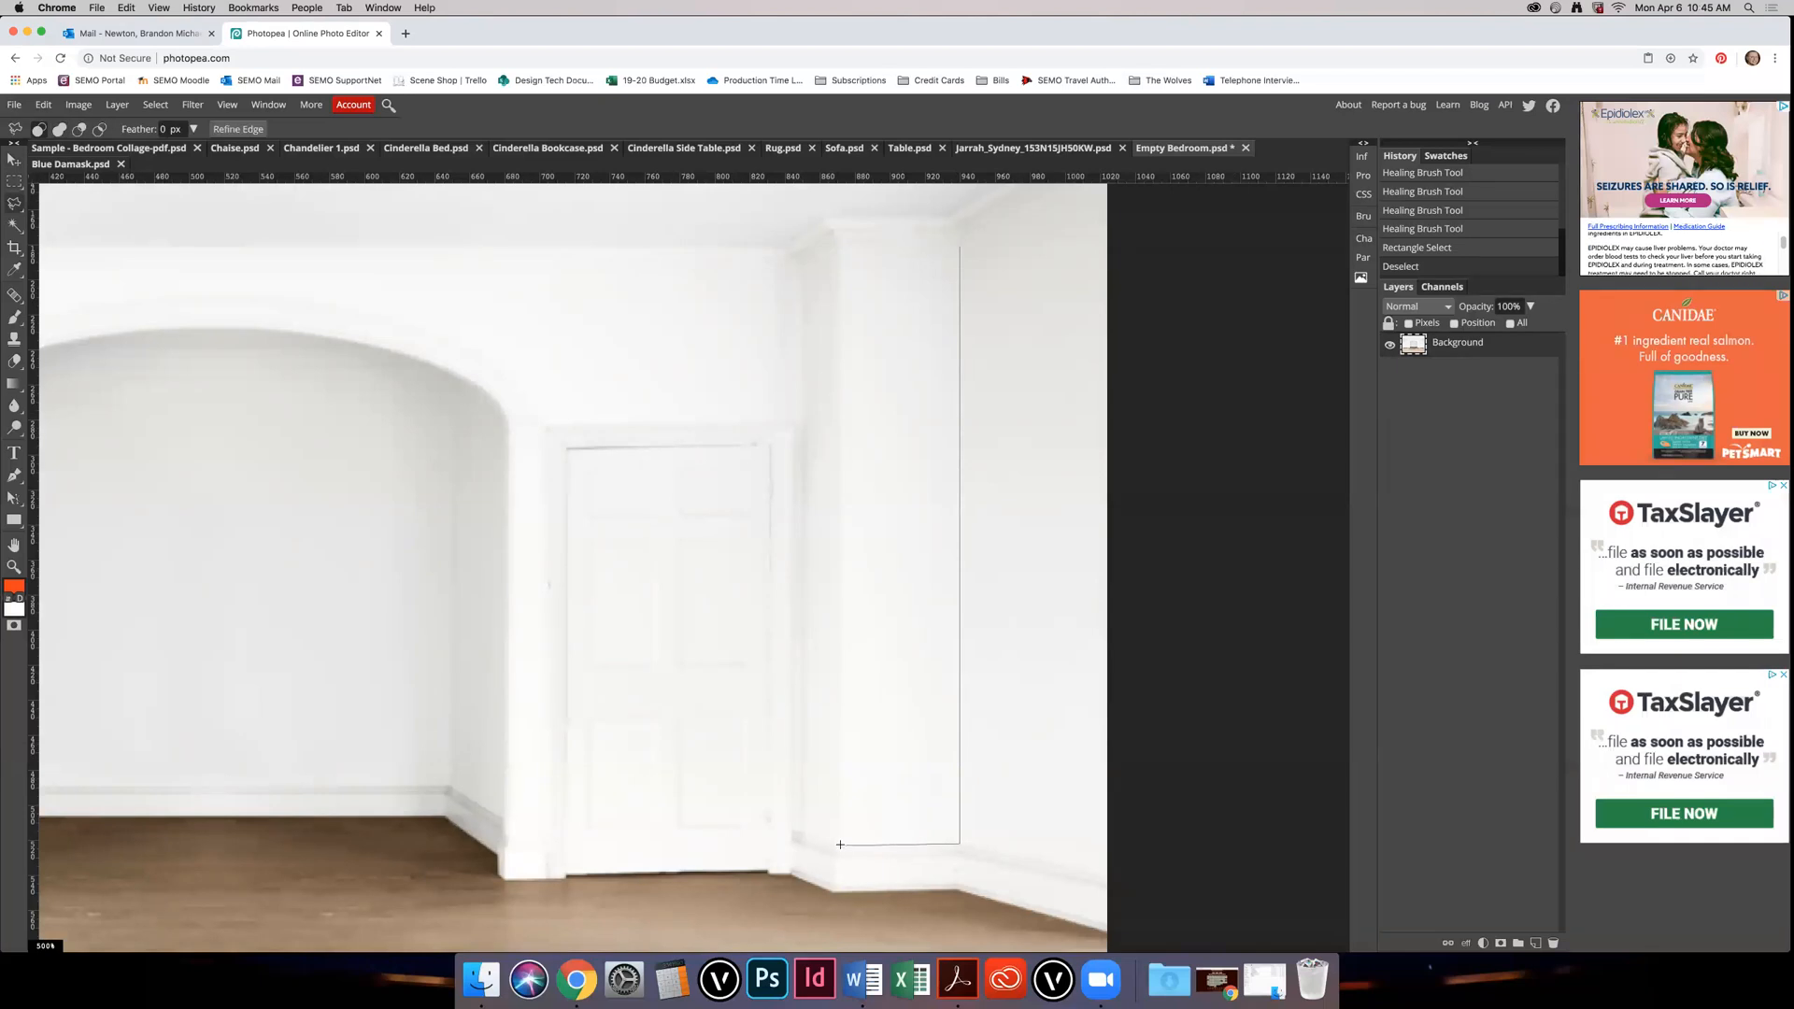
left_click(841, 845)
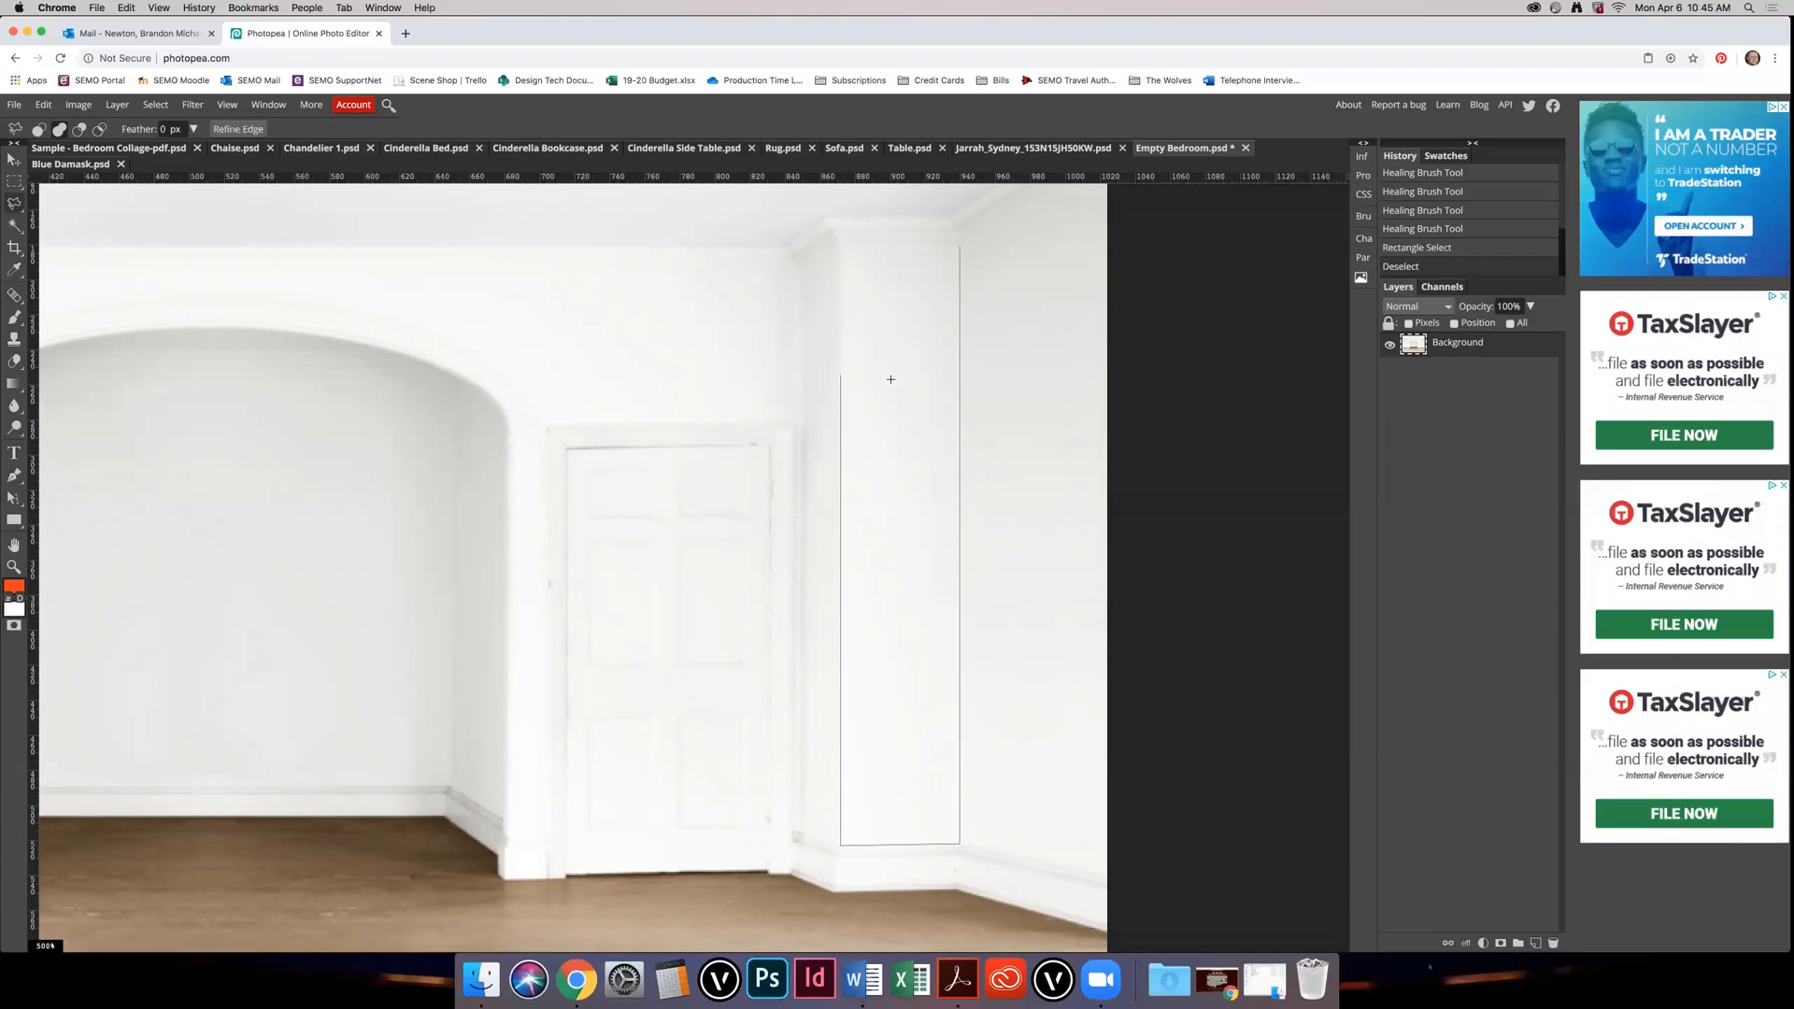
left_click(840, 278)
left_click(959, 246)
left_click(959, 247)
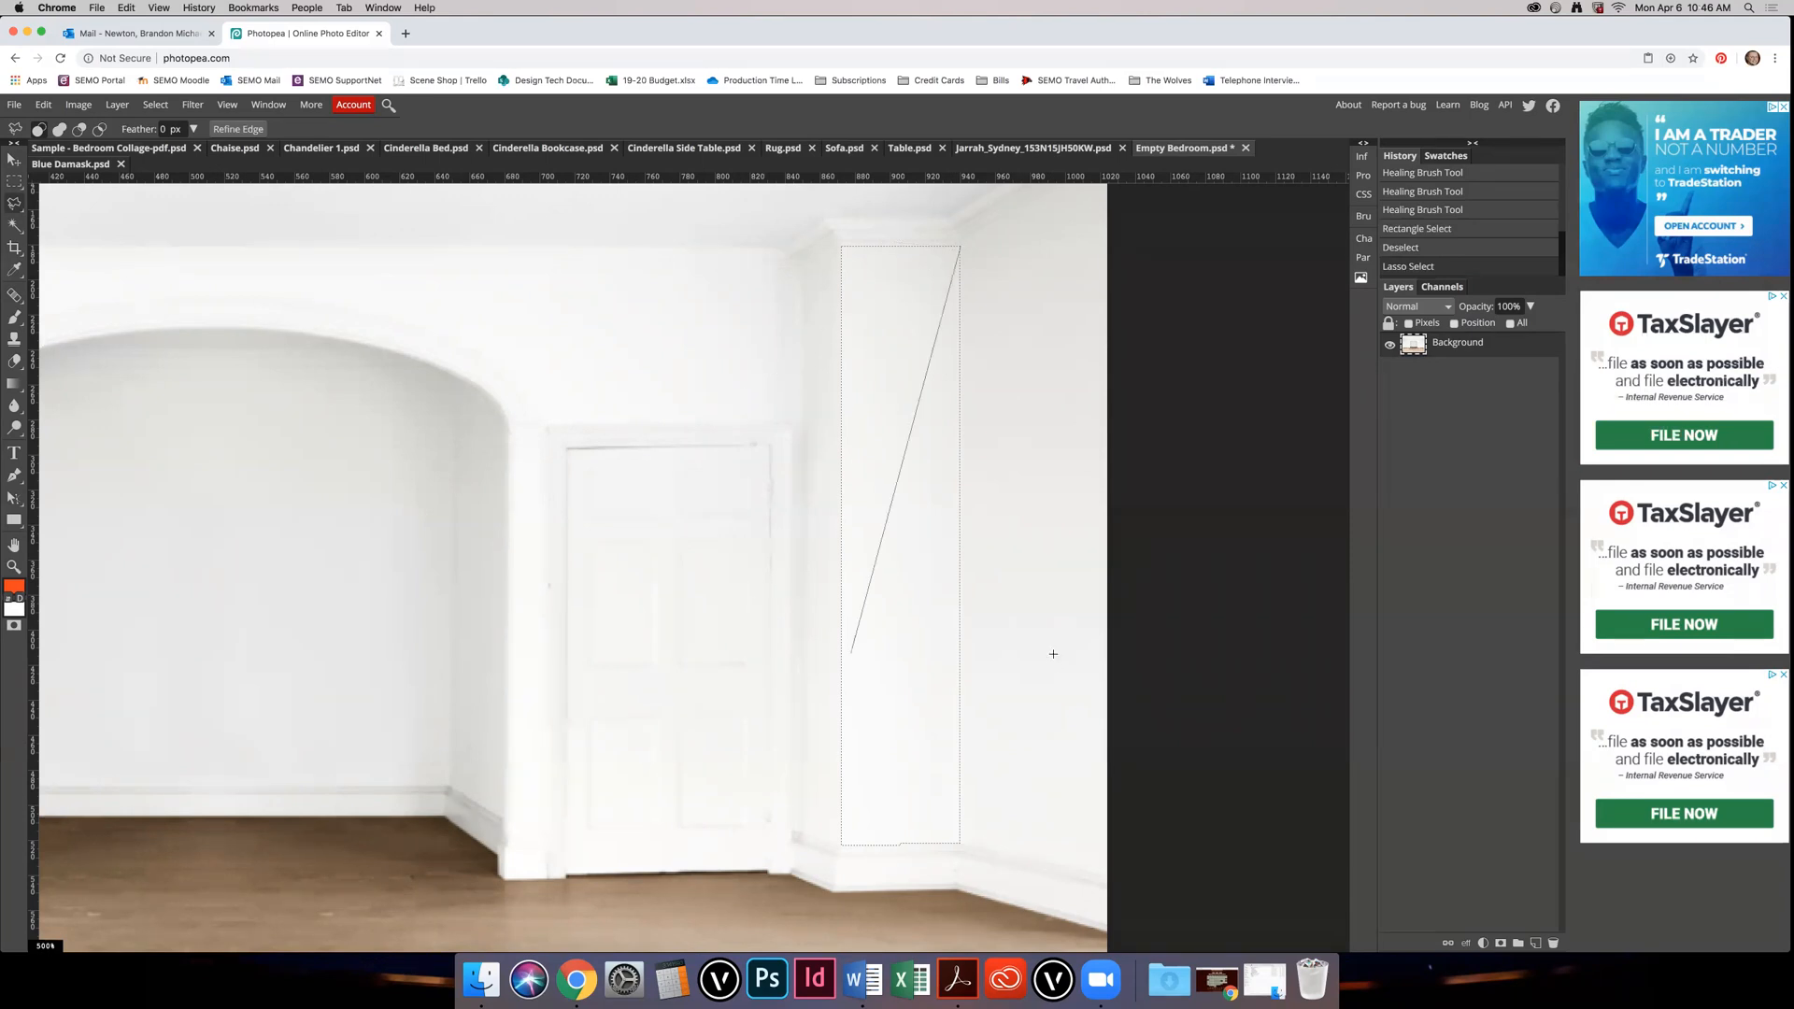
Step: Add the column's narrow side face beside the door to the existing selection with a four-cornered Polygonal Lasso outline
key("Escape")
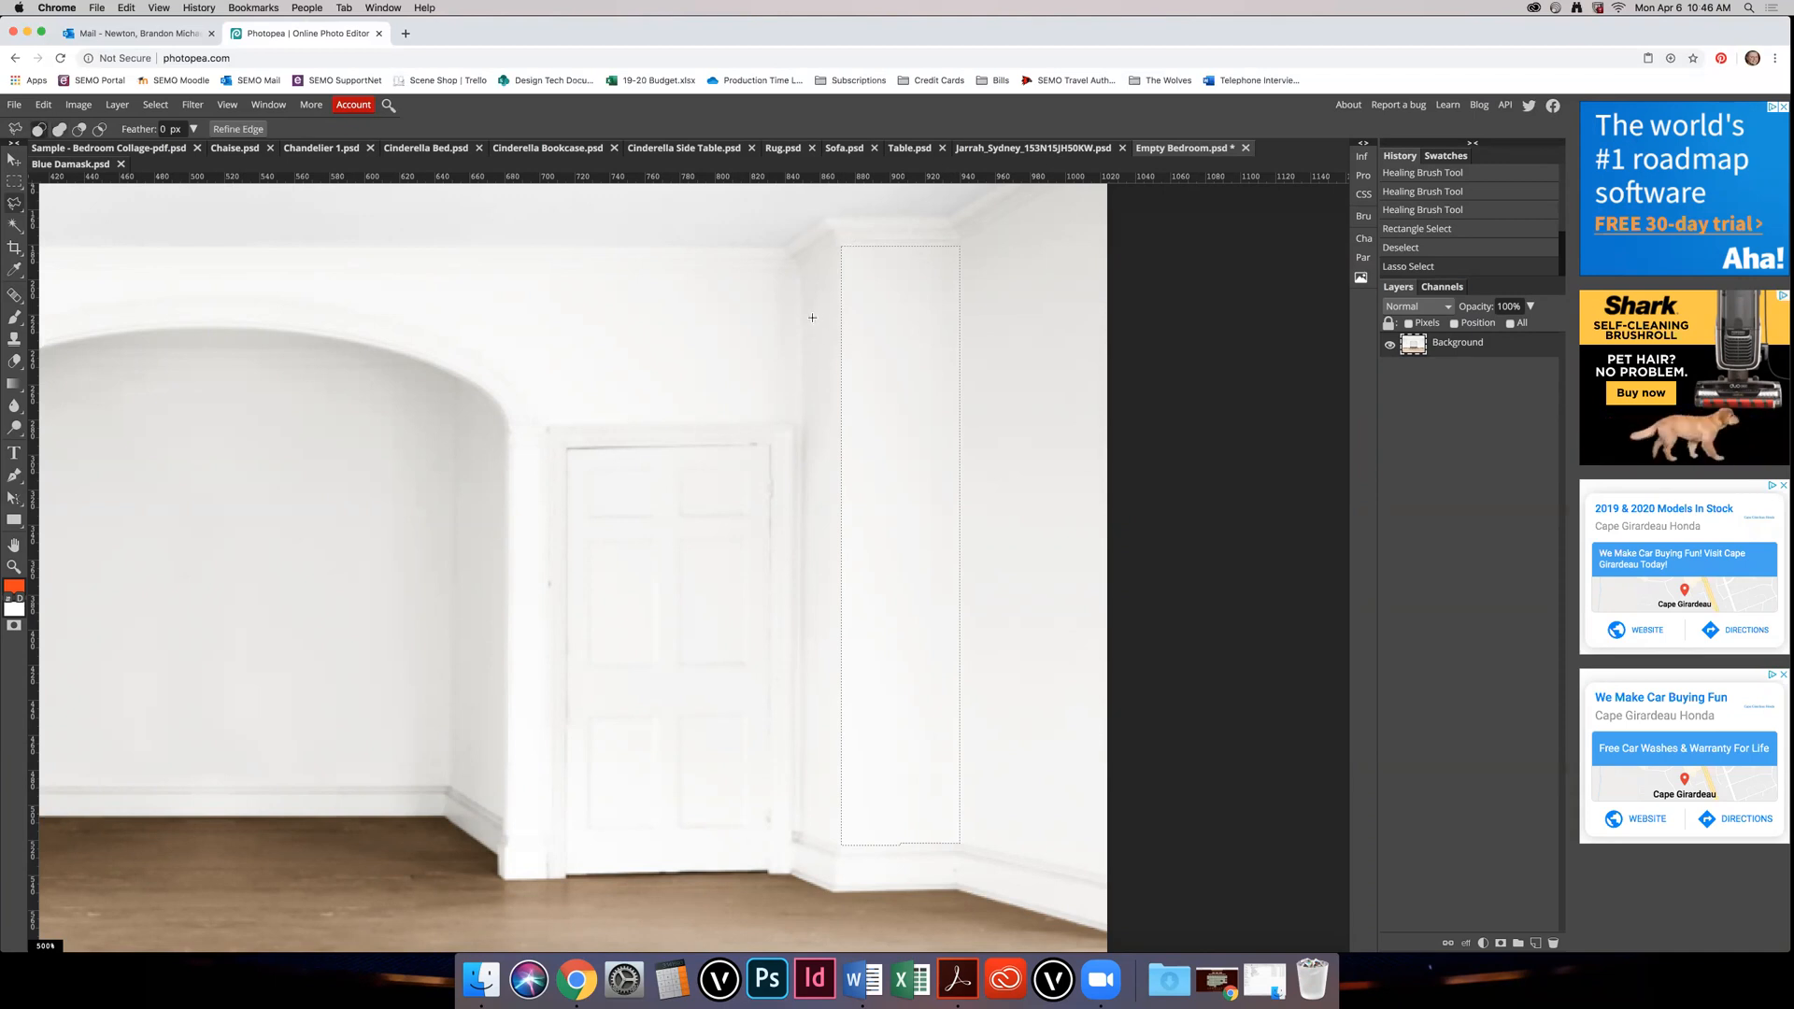
key("shift")
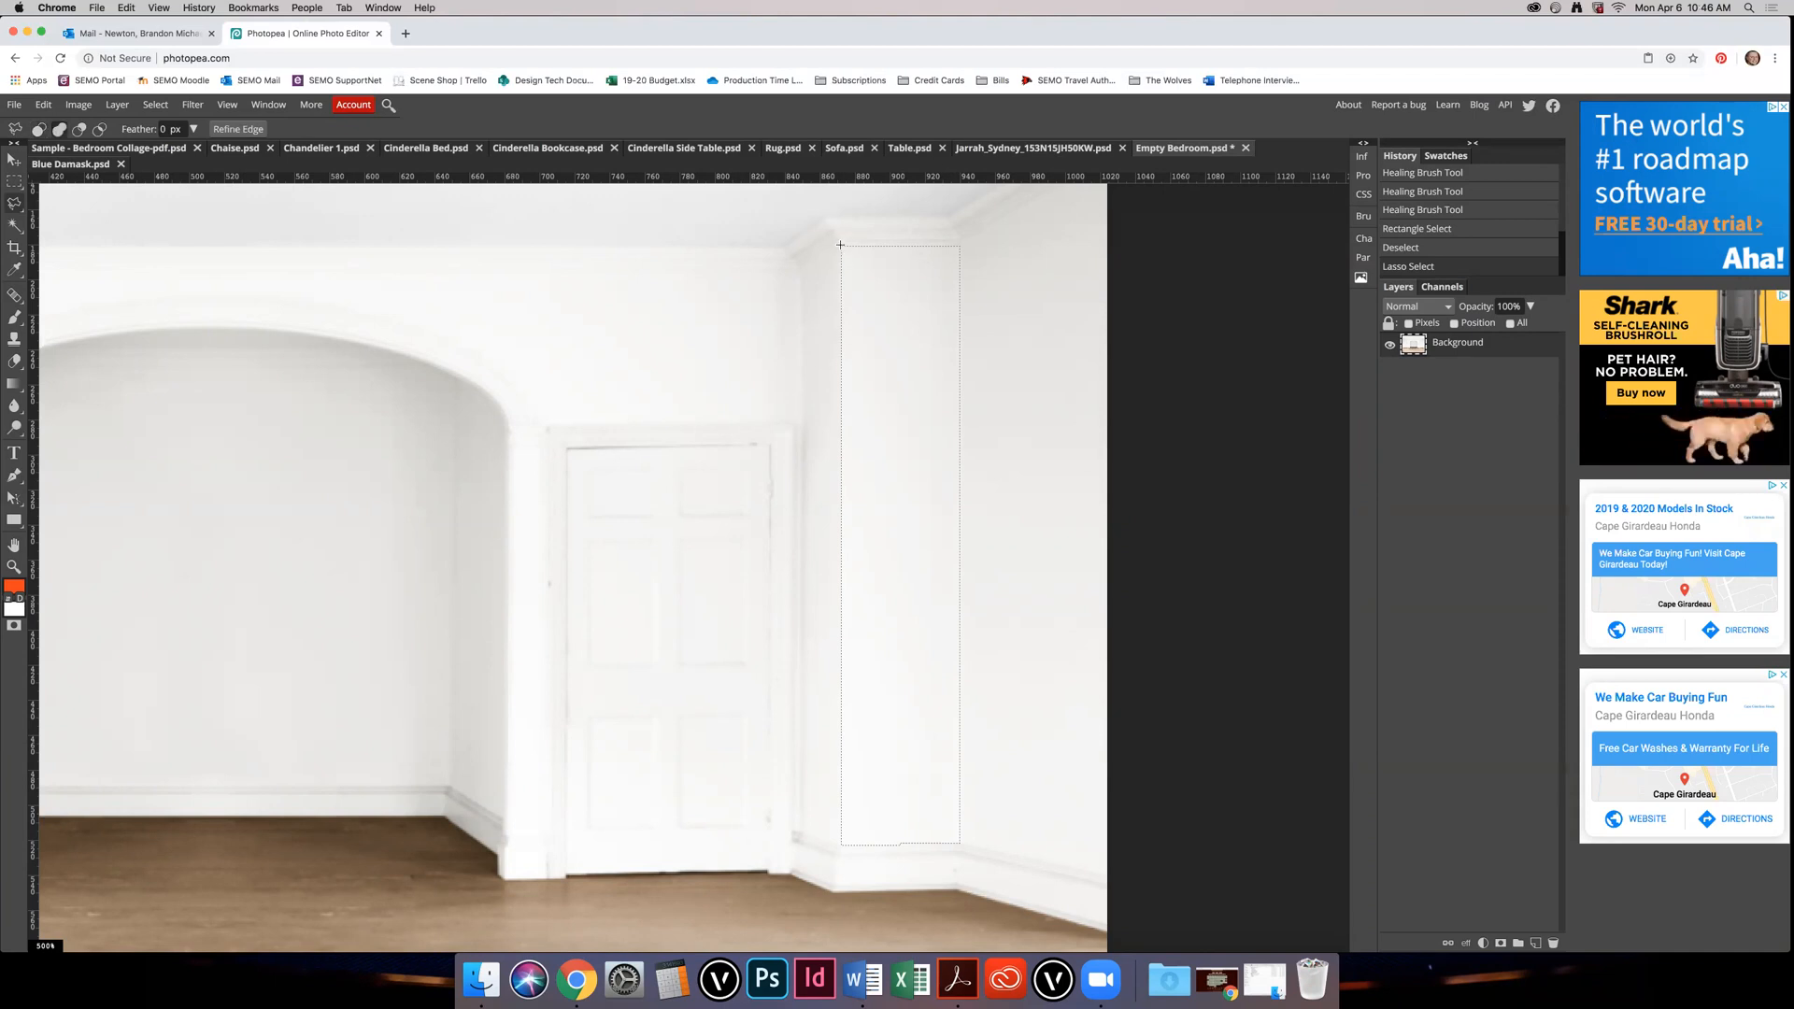
left_click(801, 278, "shift")
left_click(841, 246)
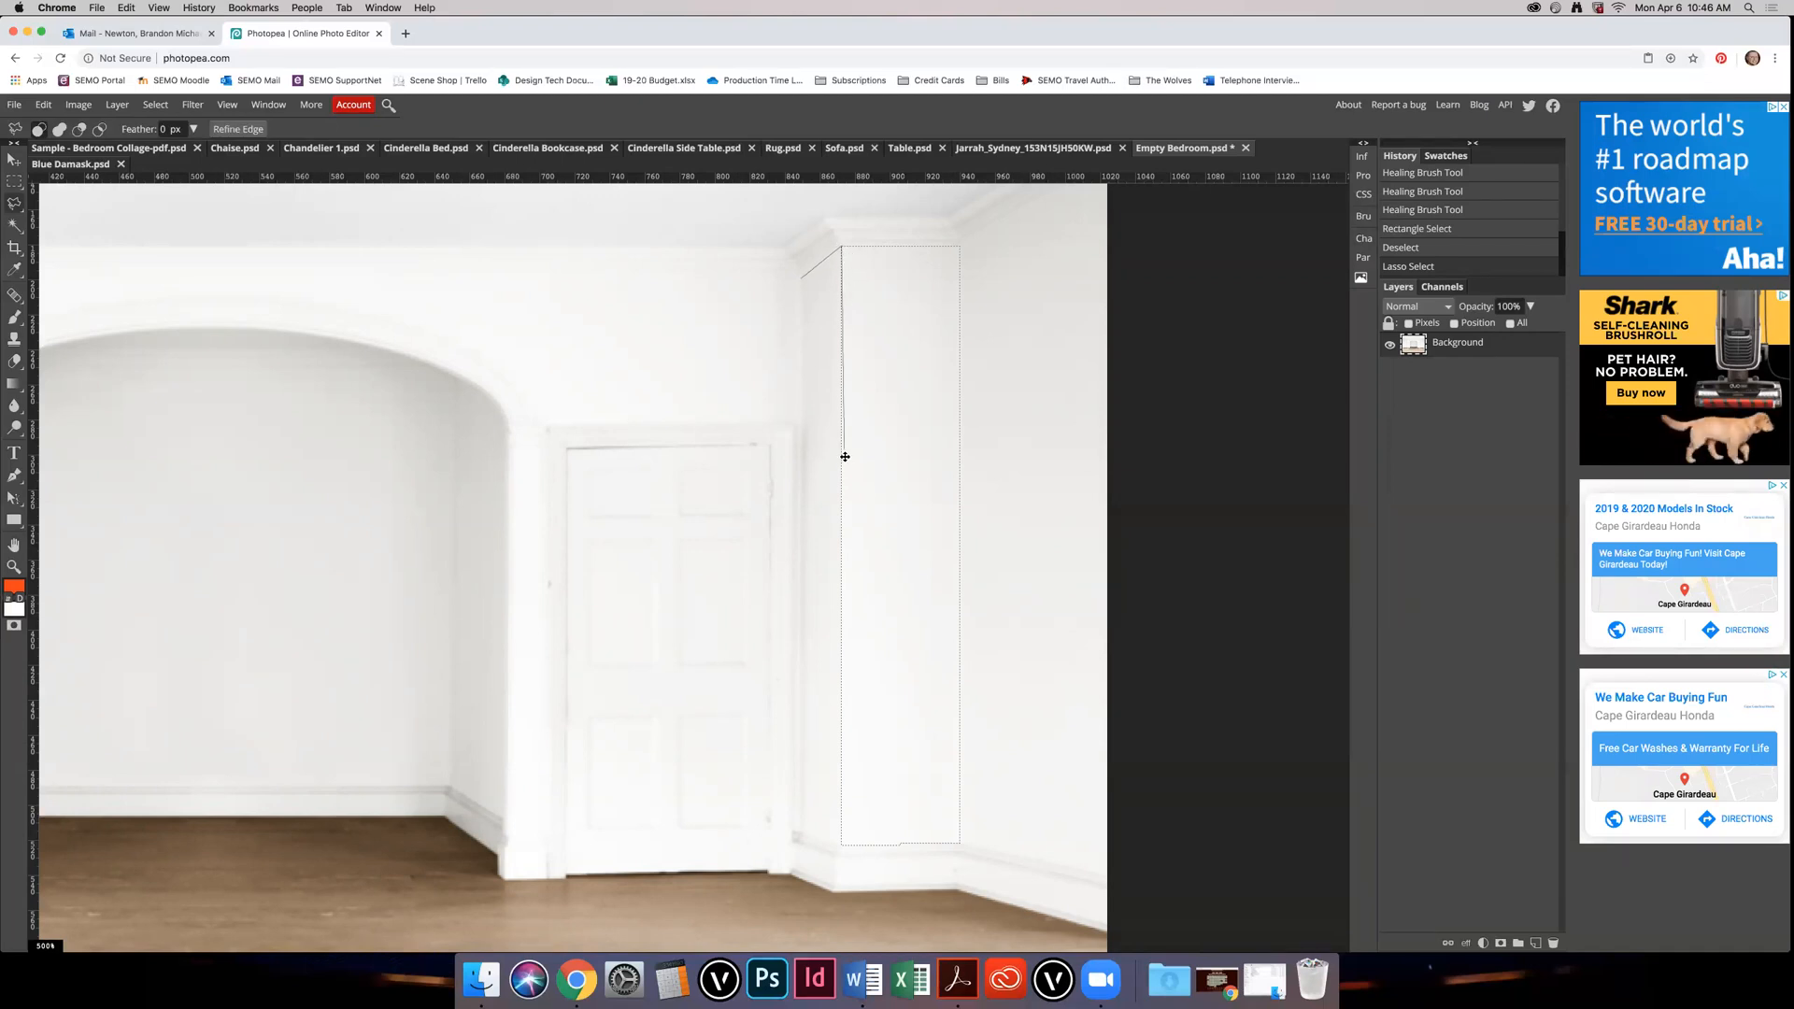
left_click(841, 628)
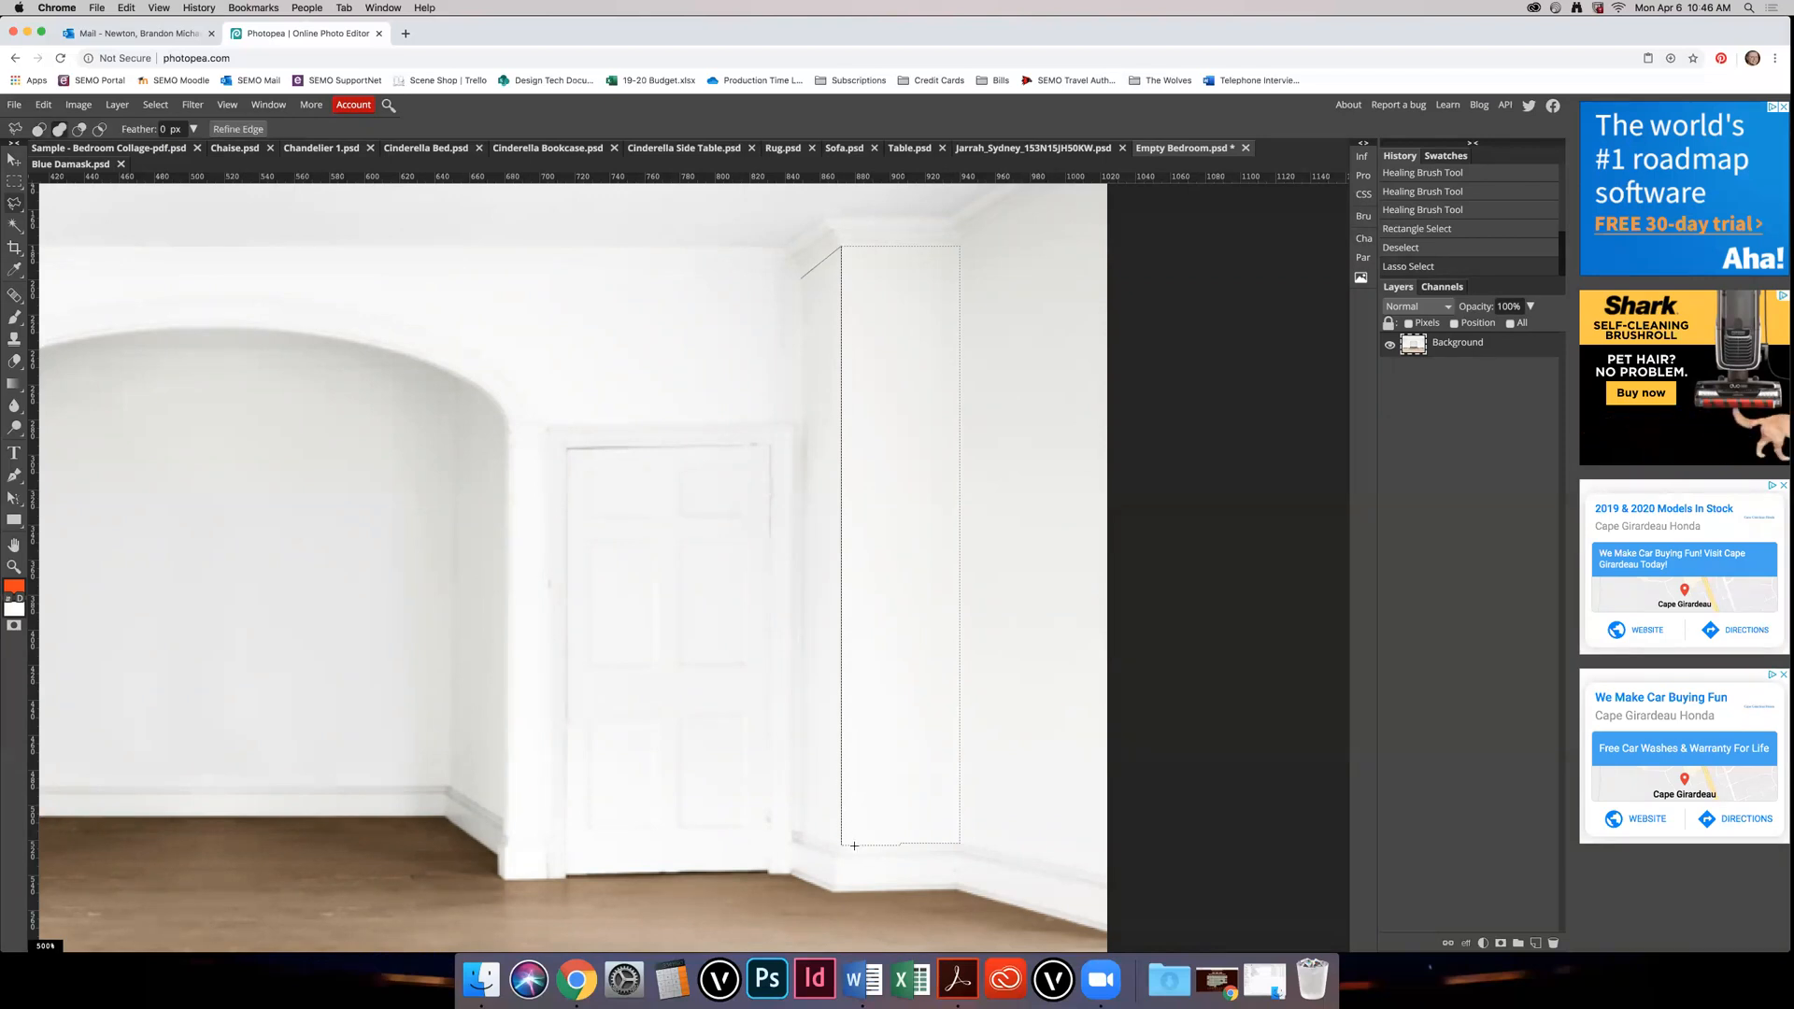
double_click(800, 830)
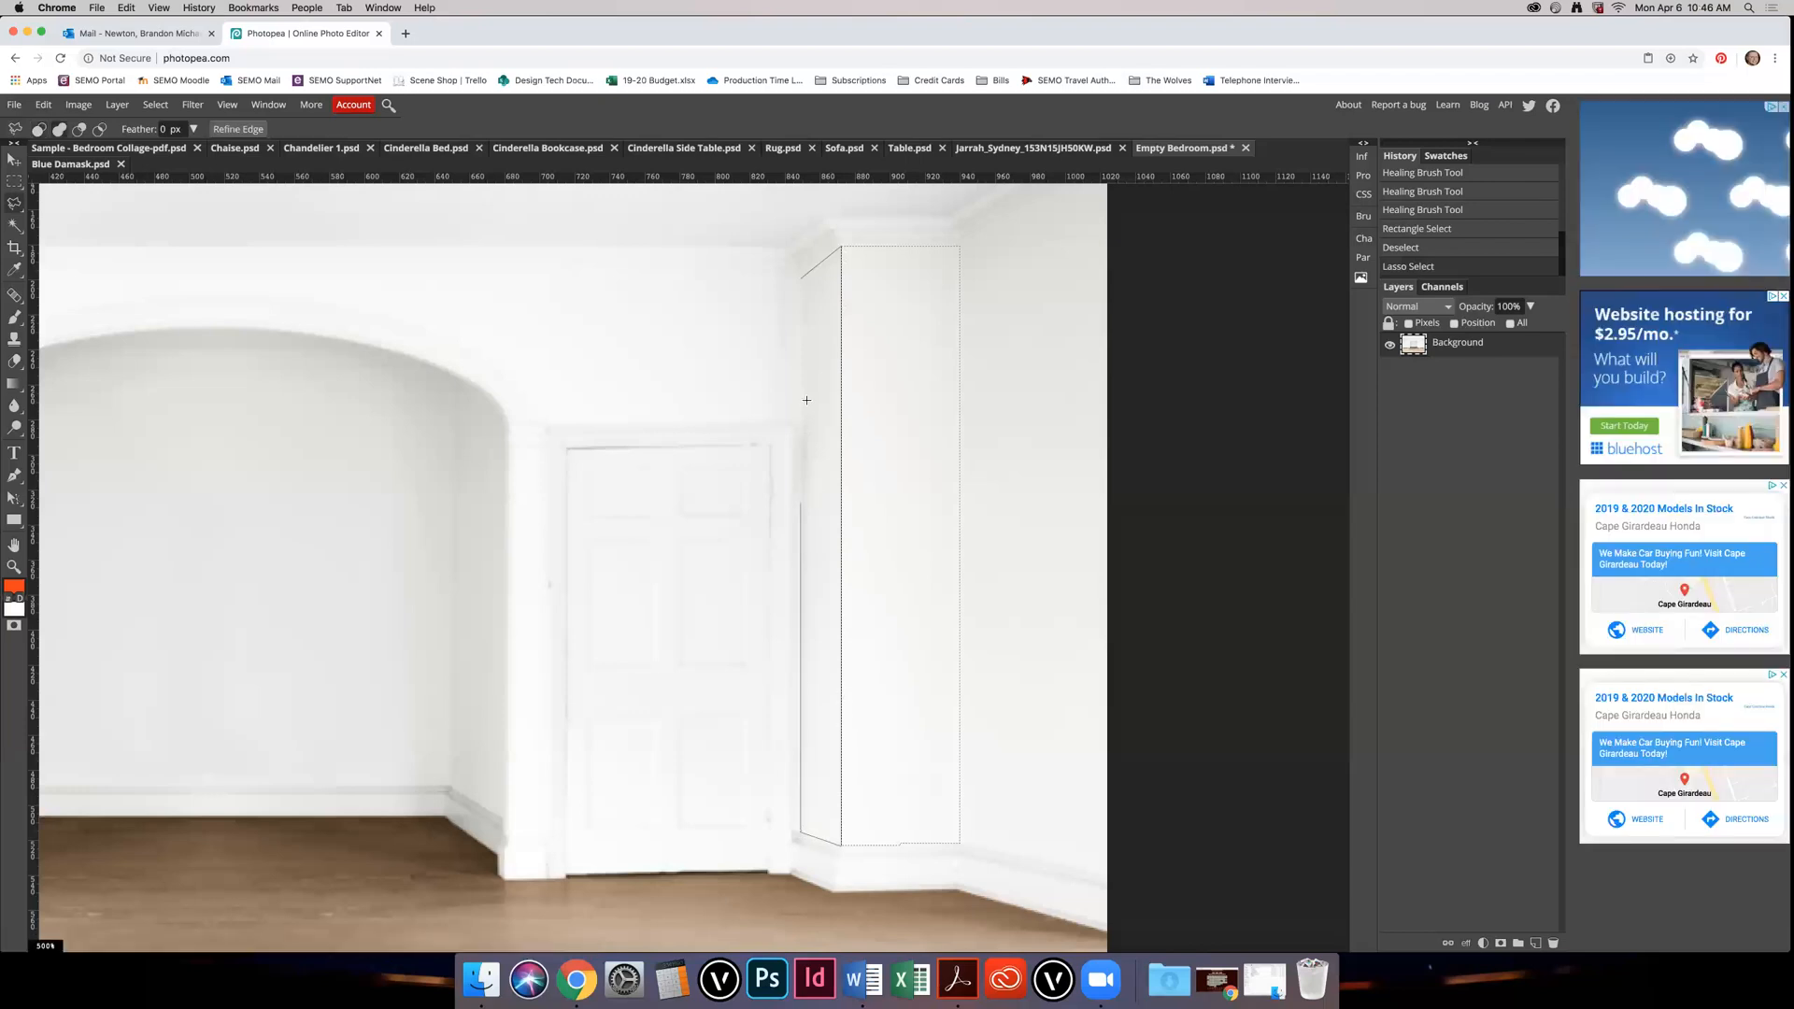
left_click(801, 278)
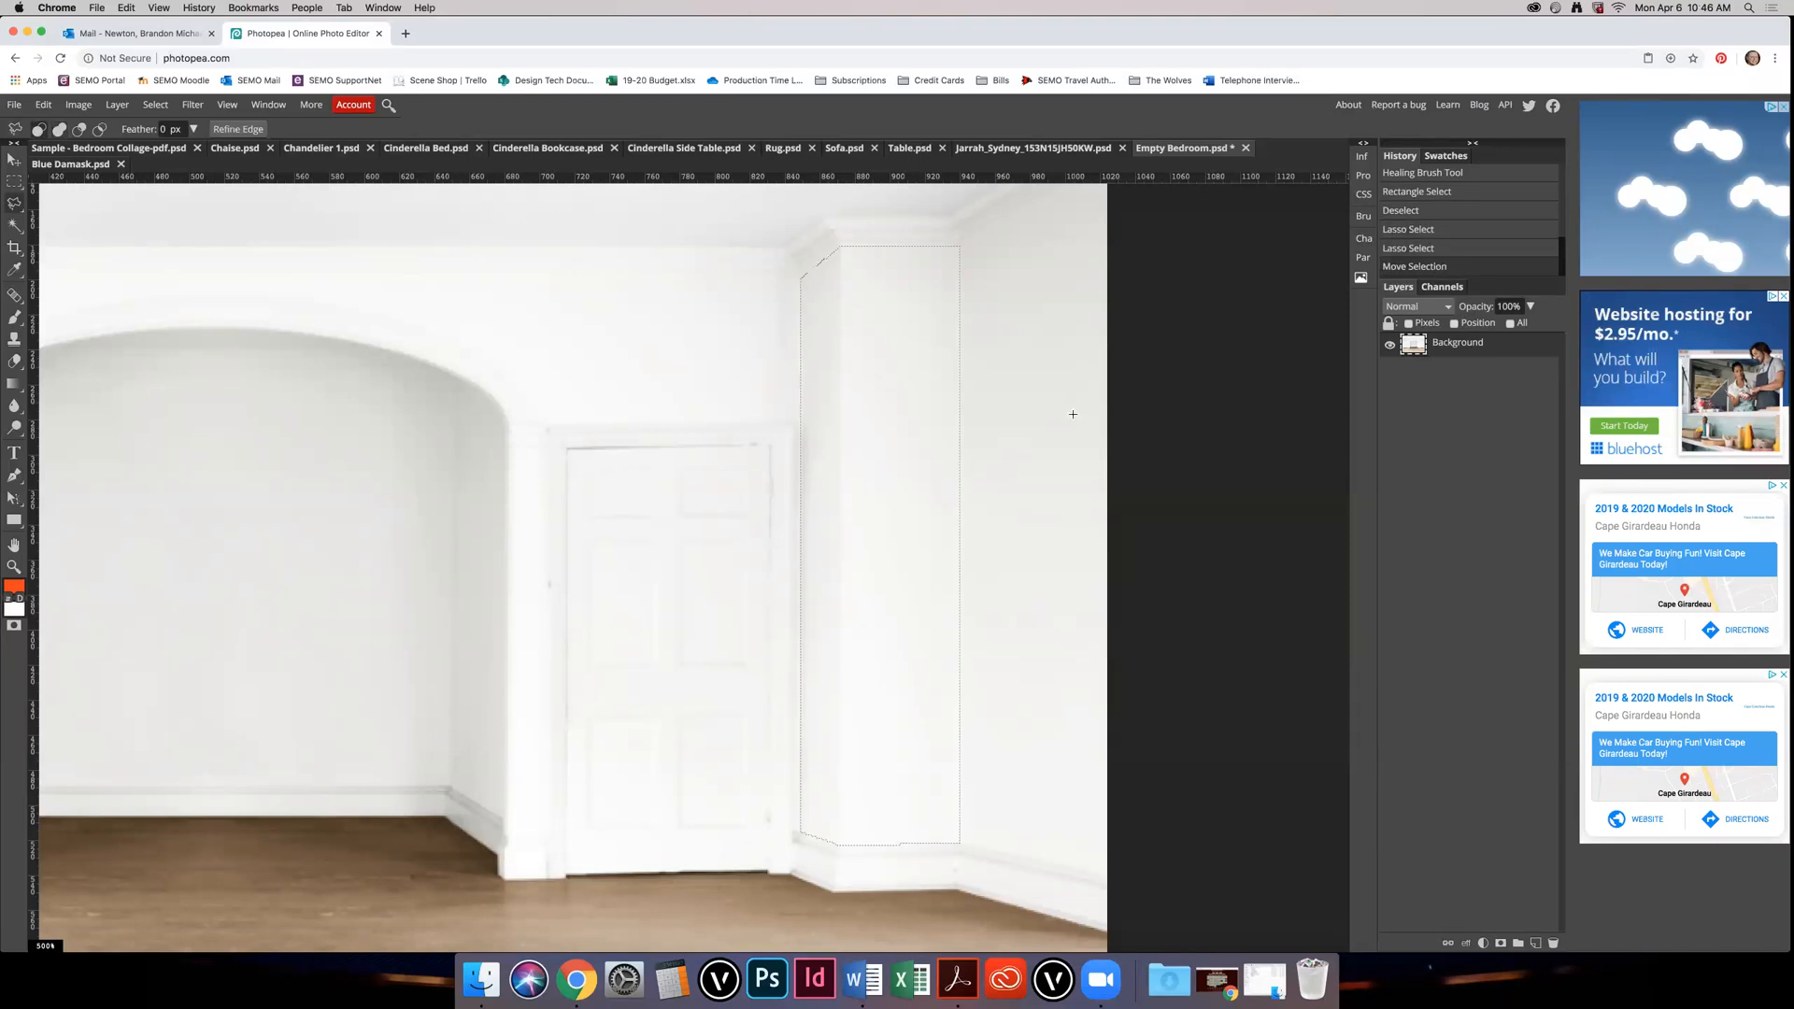
Step: Add the missed sliver along the upper edge of the column's side face to the selection, undoing and redoing the addition
key("shift")
left_click(800, 267)
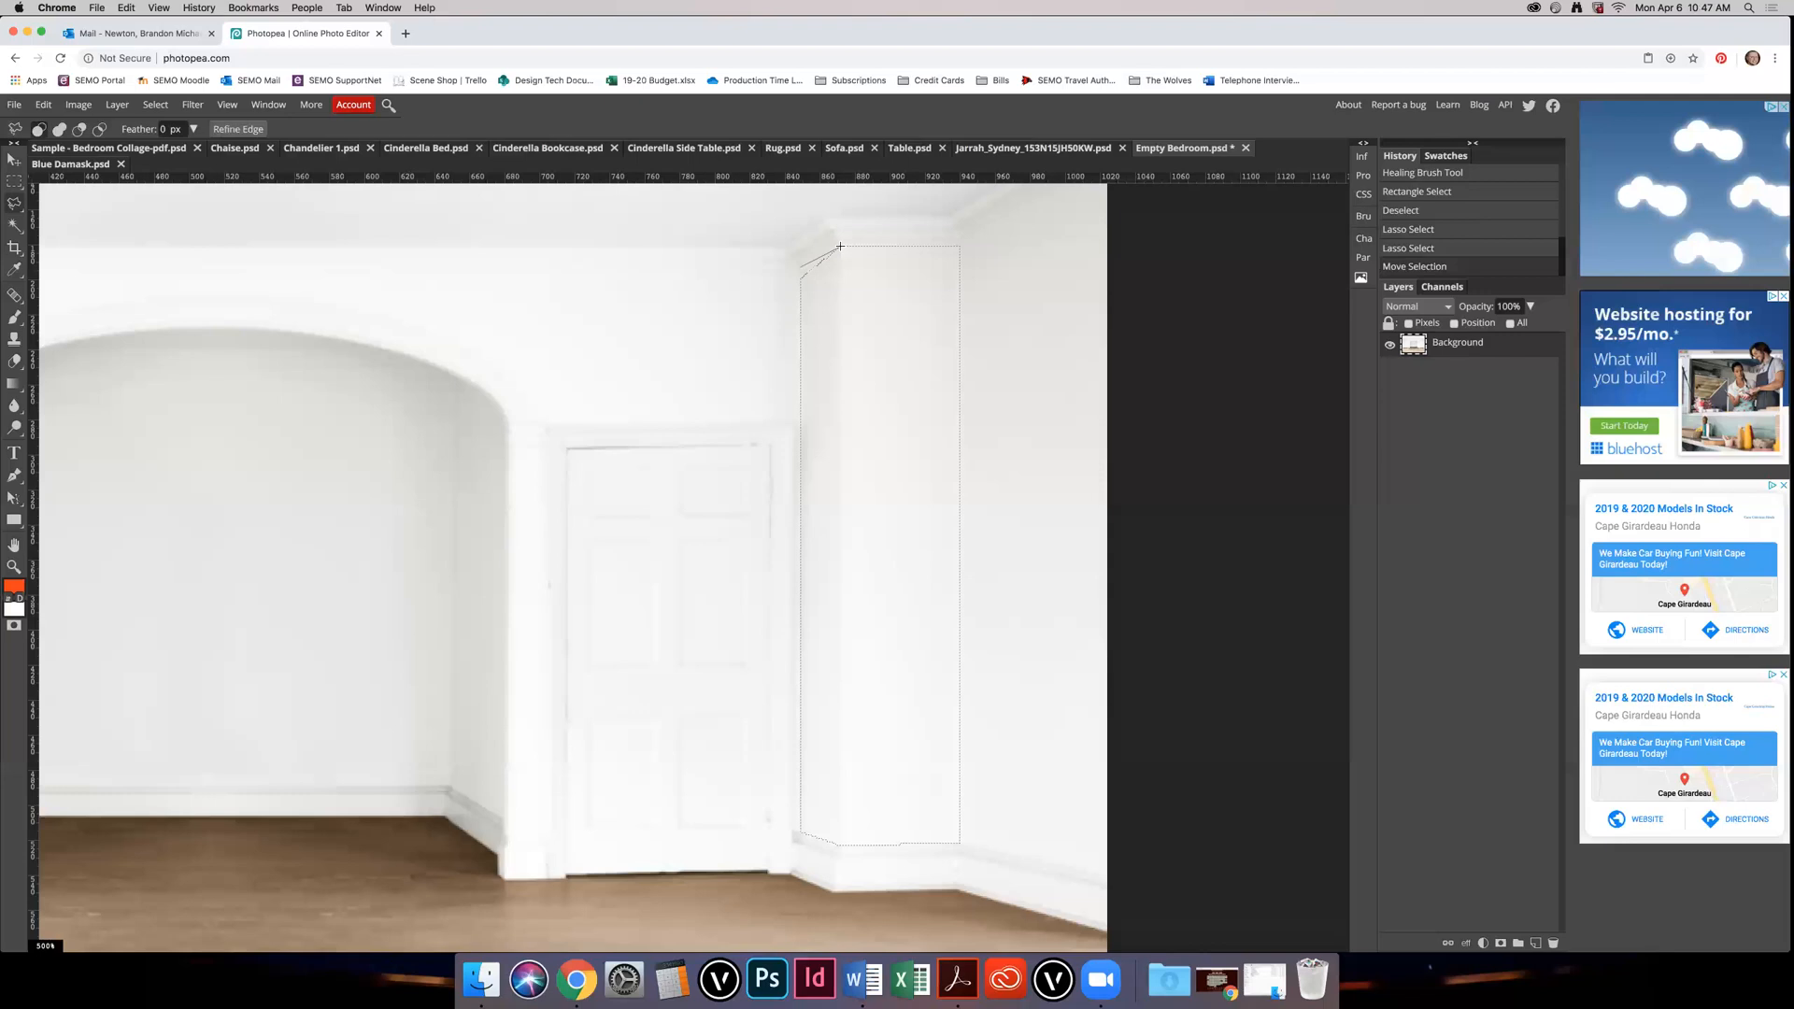
double_click(800, 287)
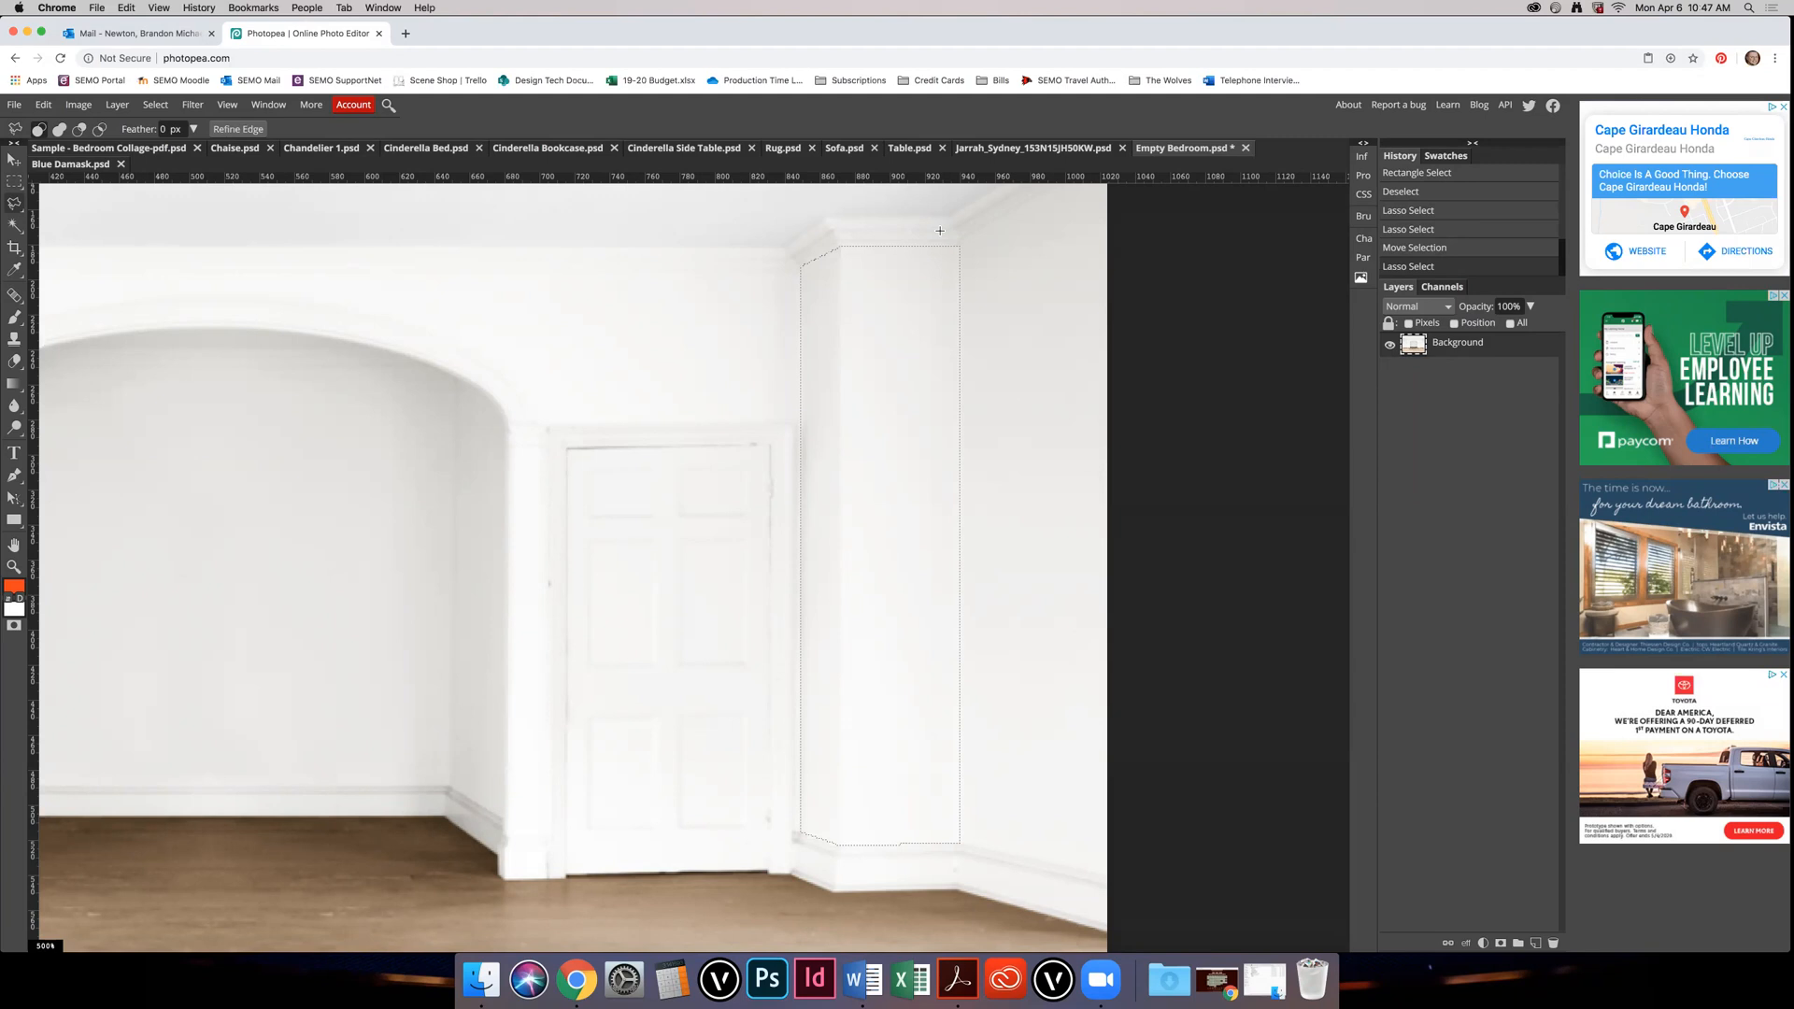
key("super+z")
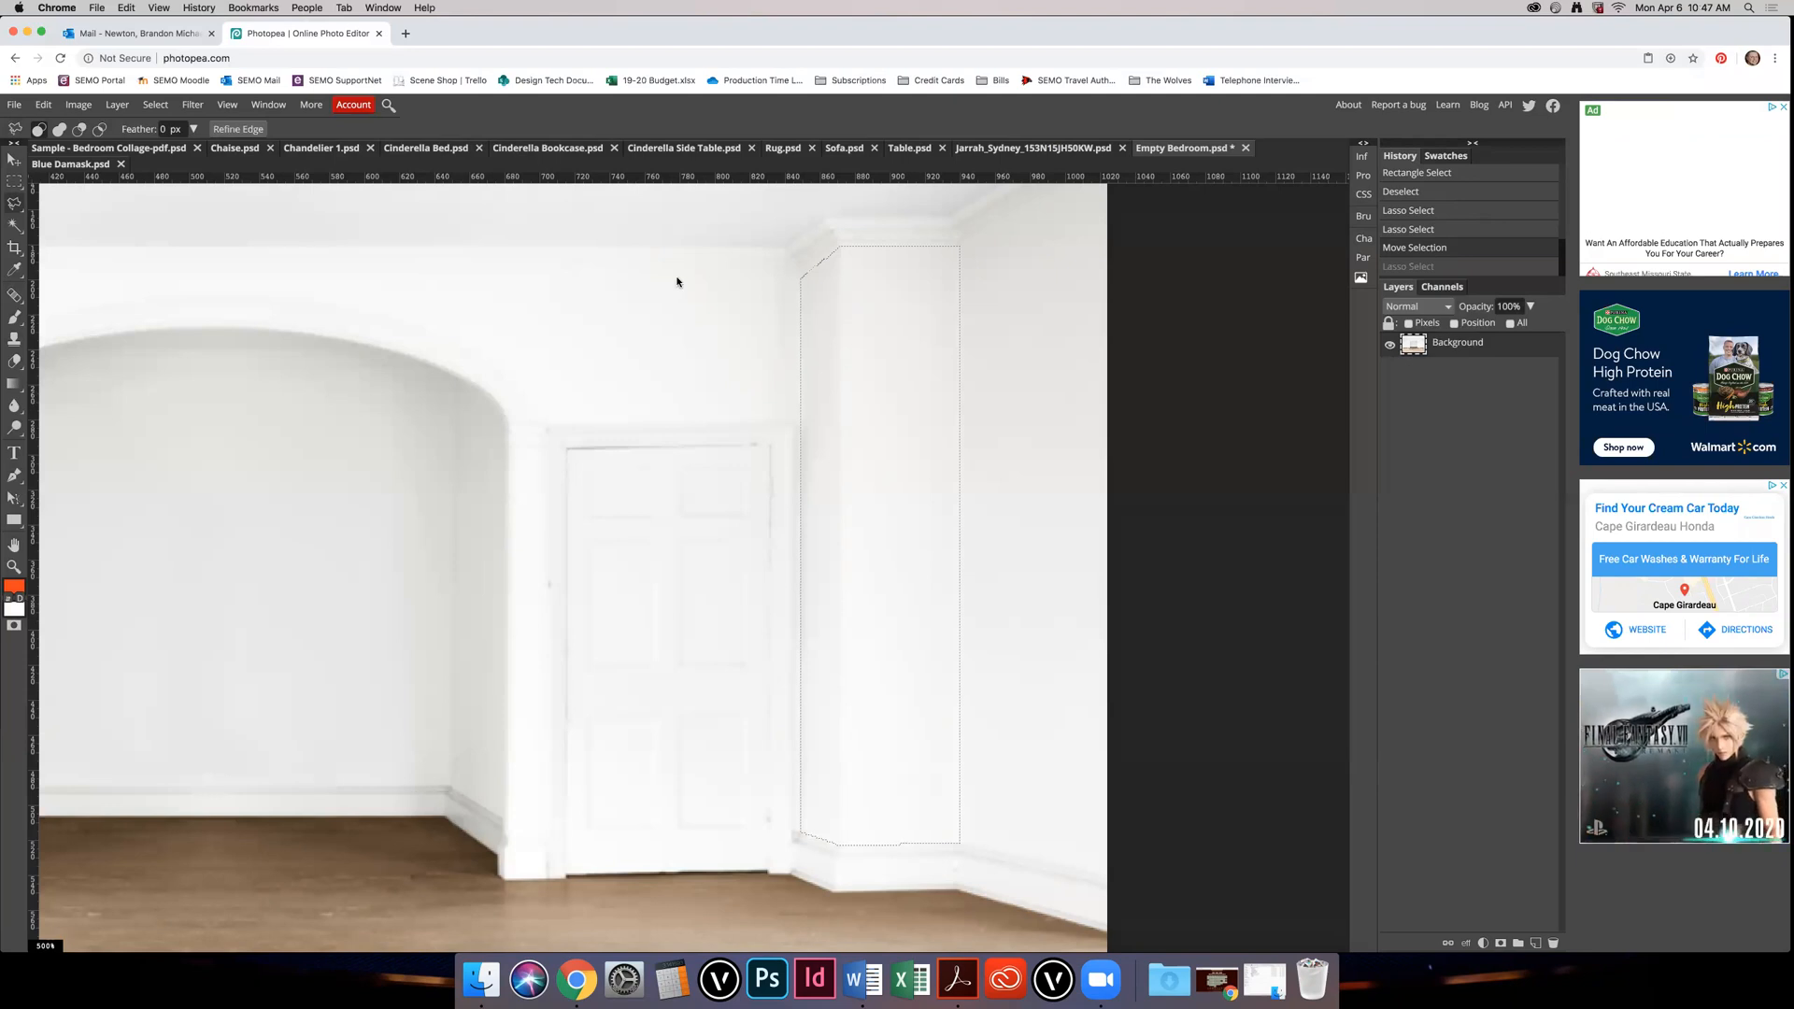
key("super+shift+z")
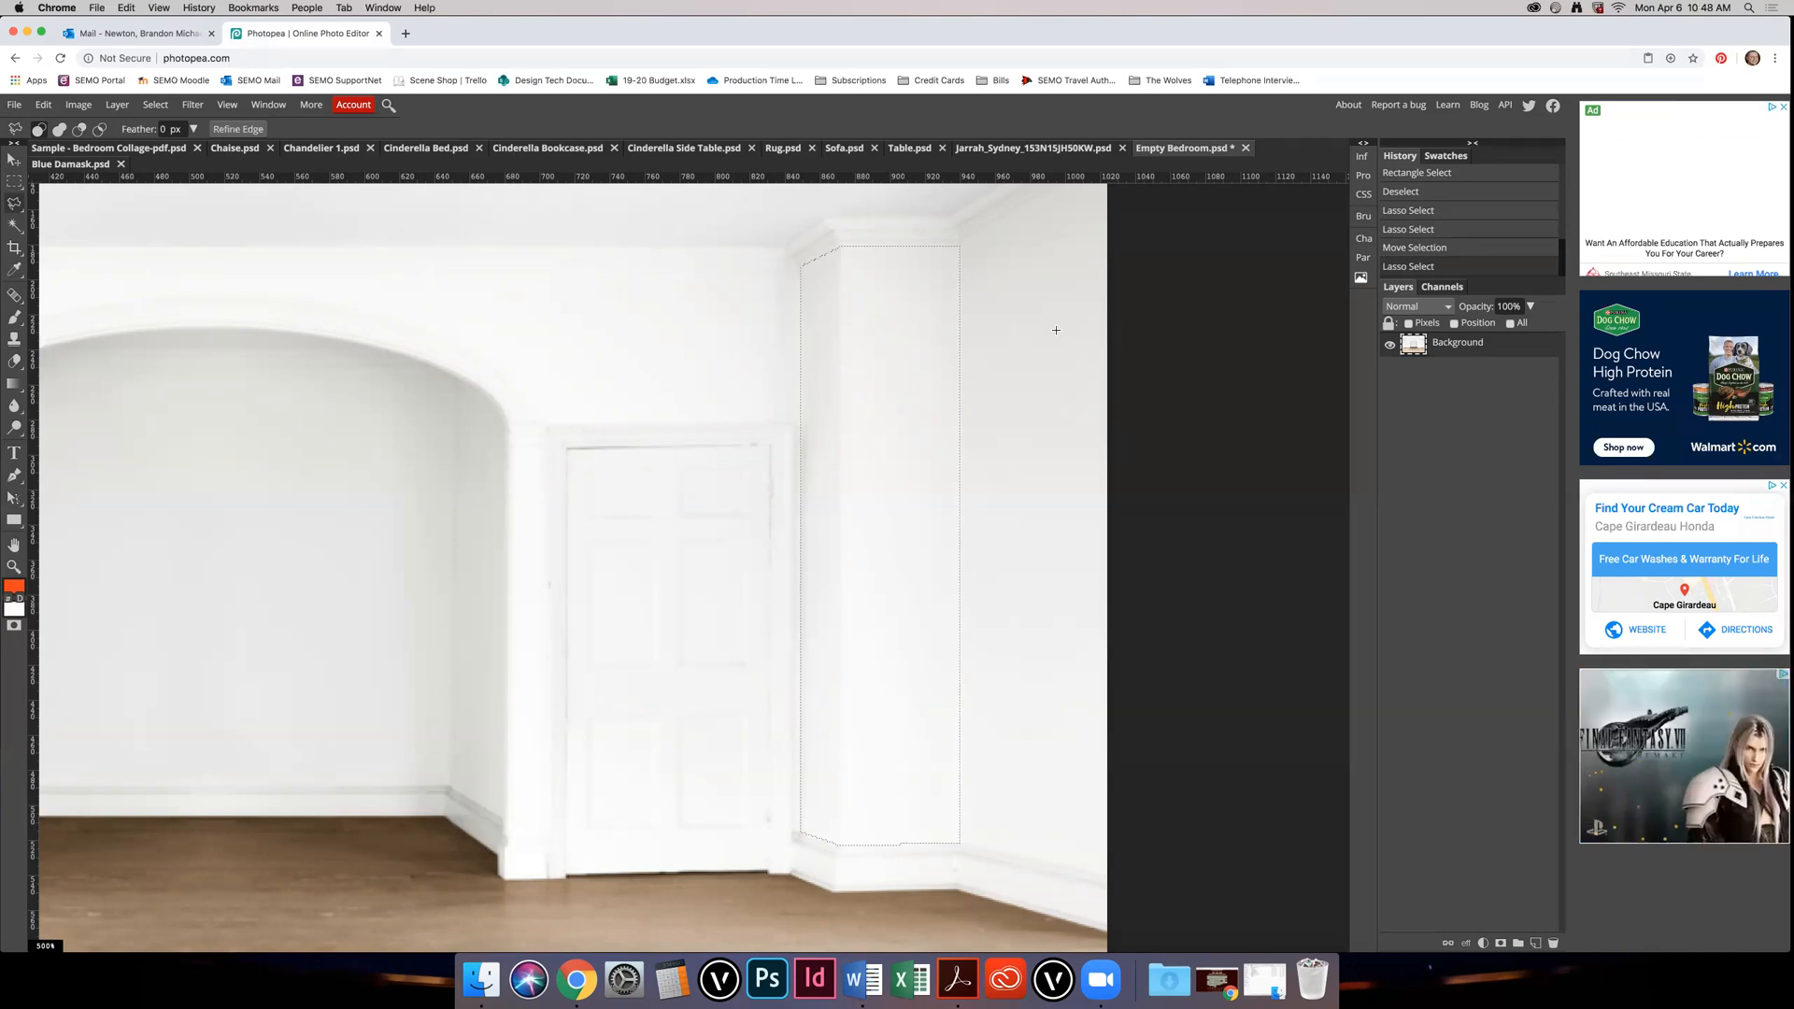
right_click(1213, 381)
scroll(1211, 378, "left", 5)
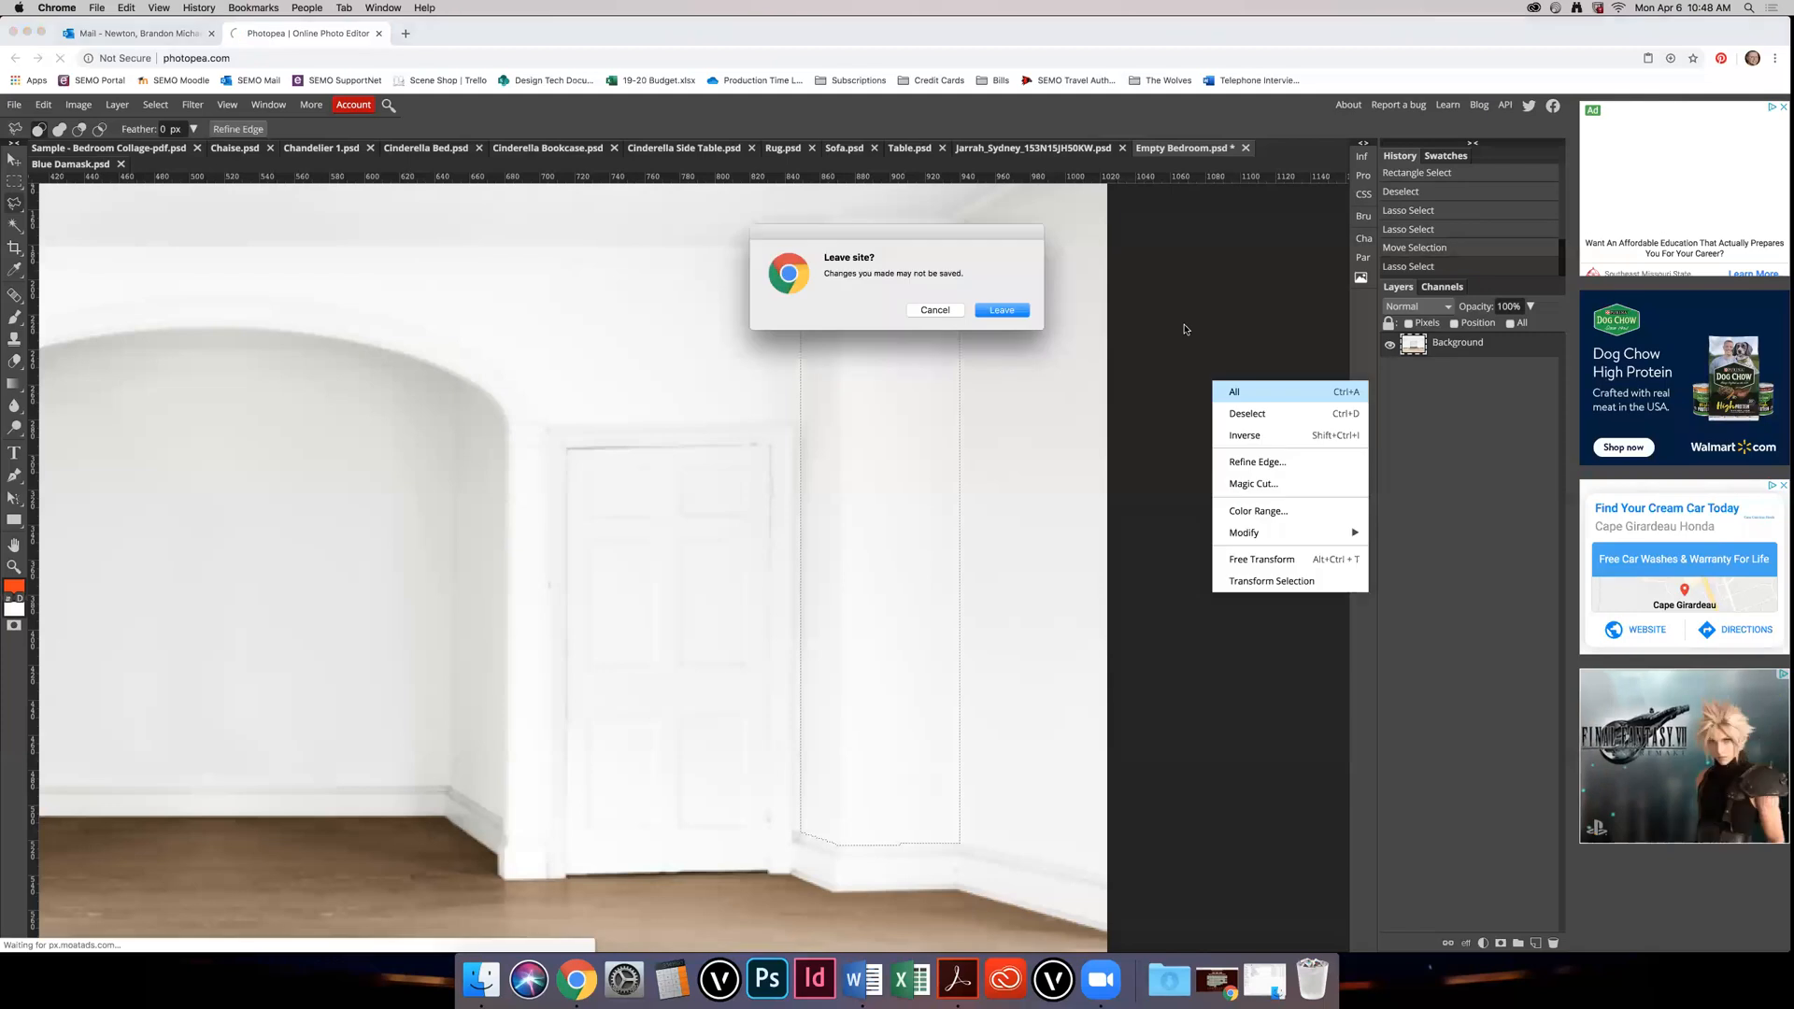
left_click(937, 310)
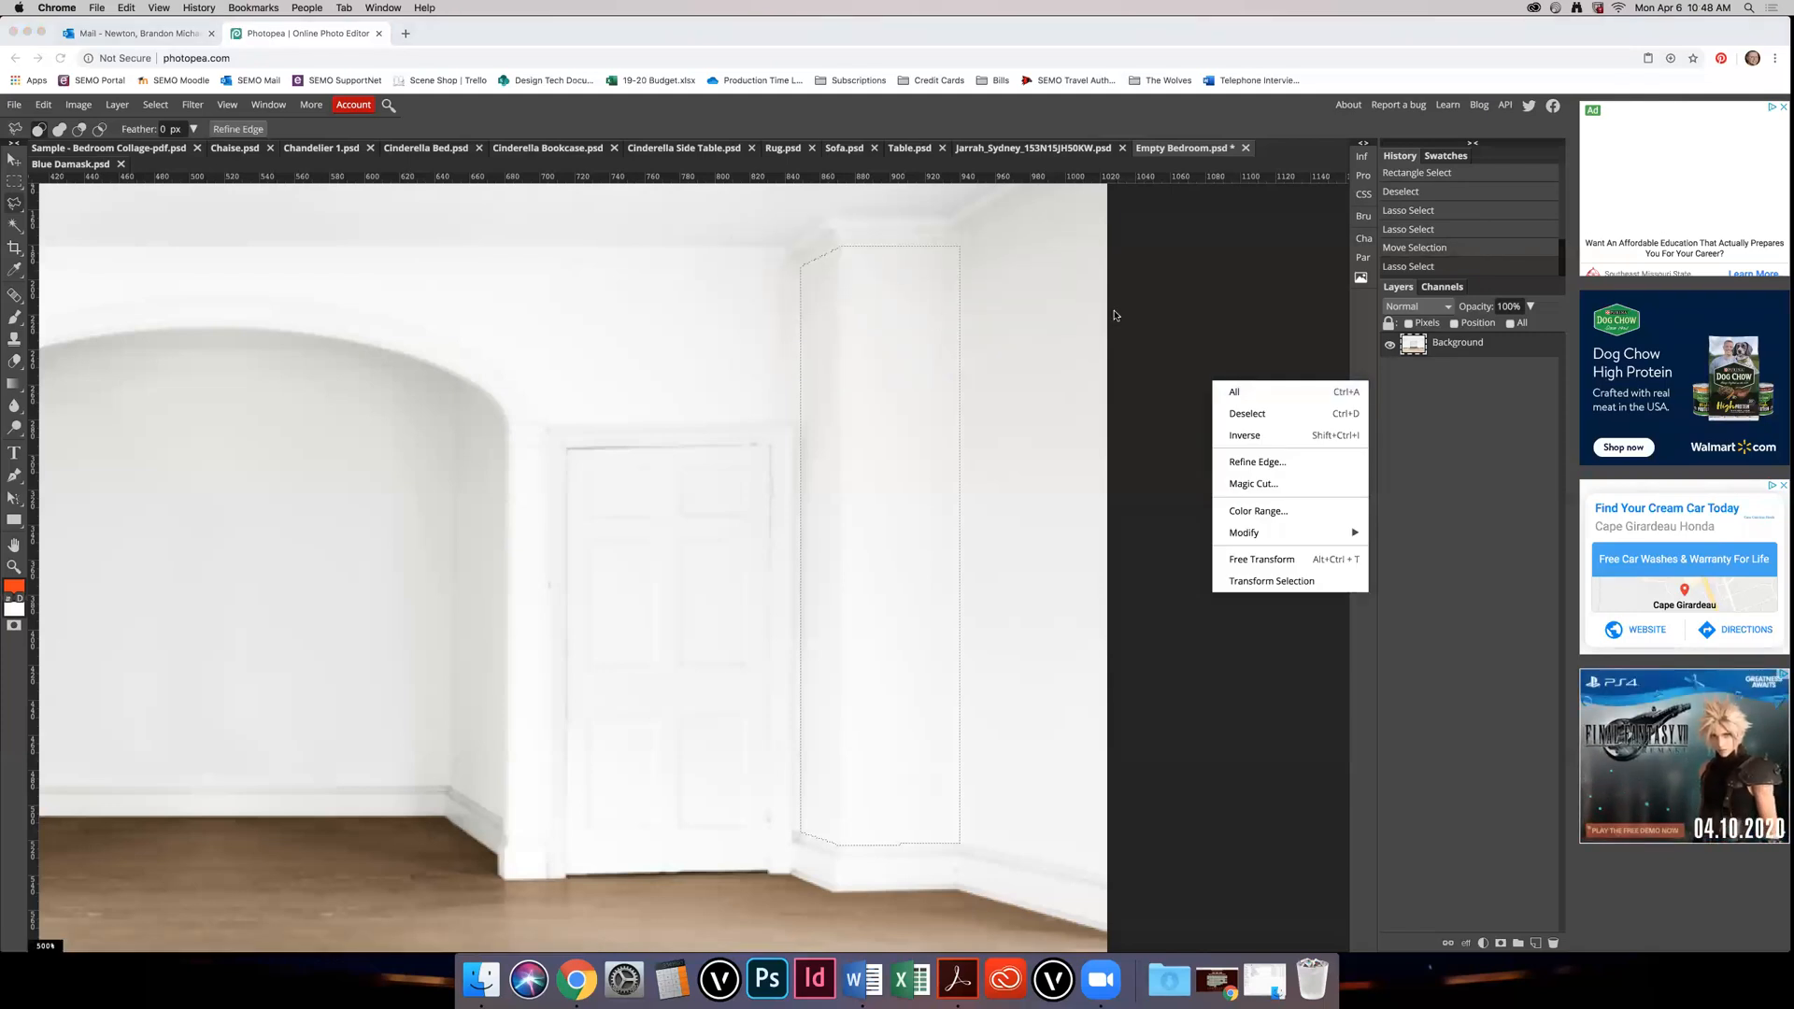
left_click(1440, 378)
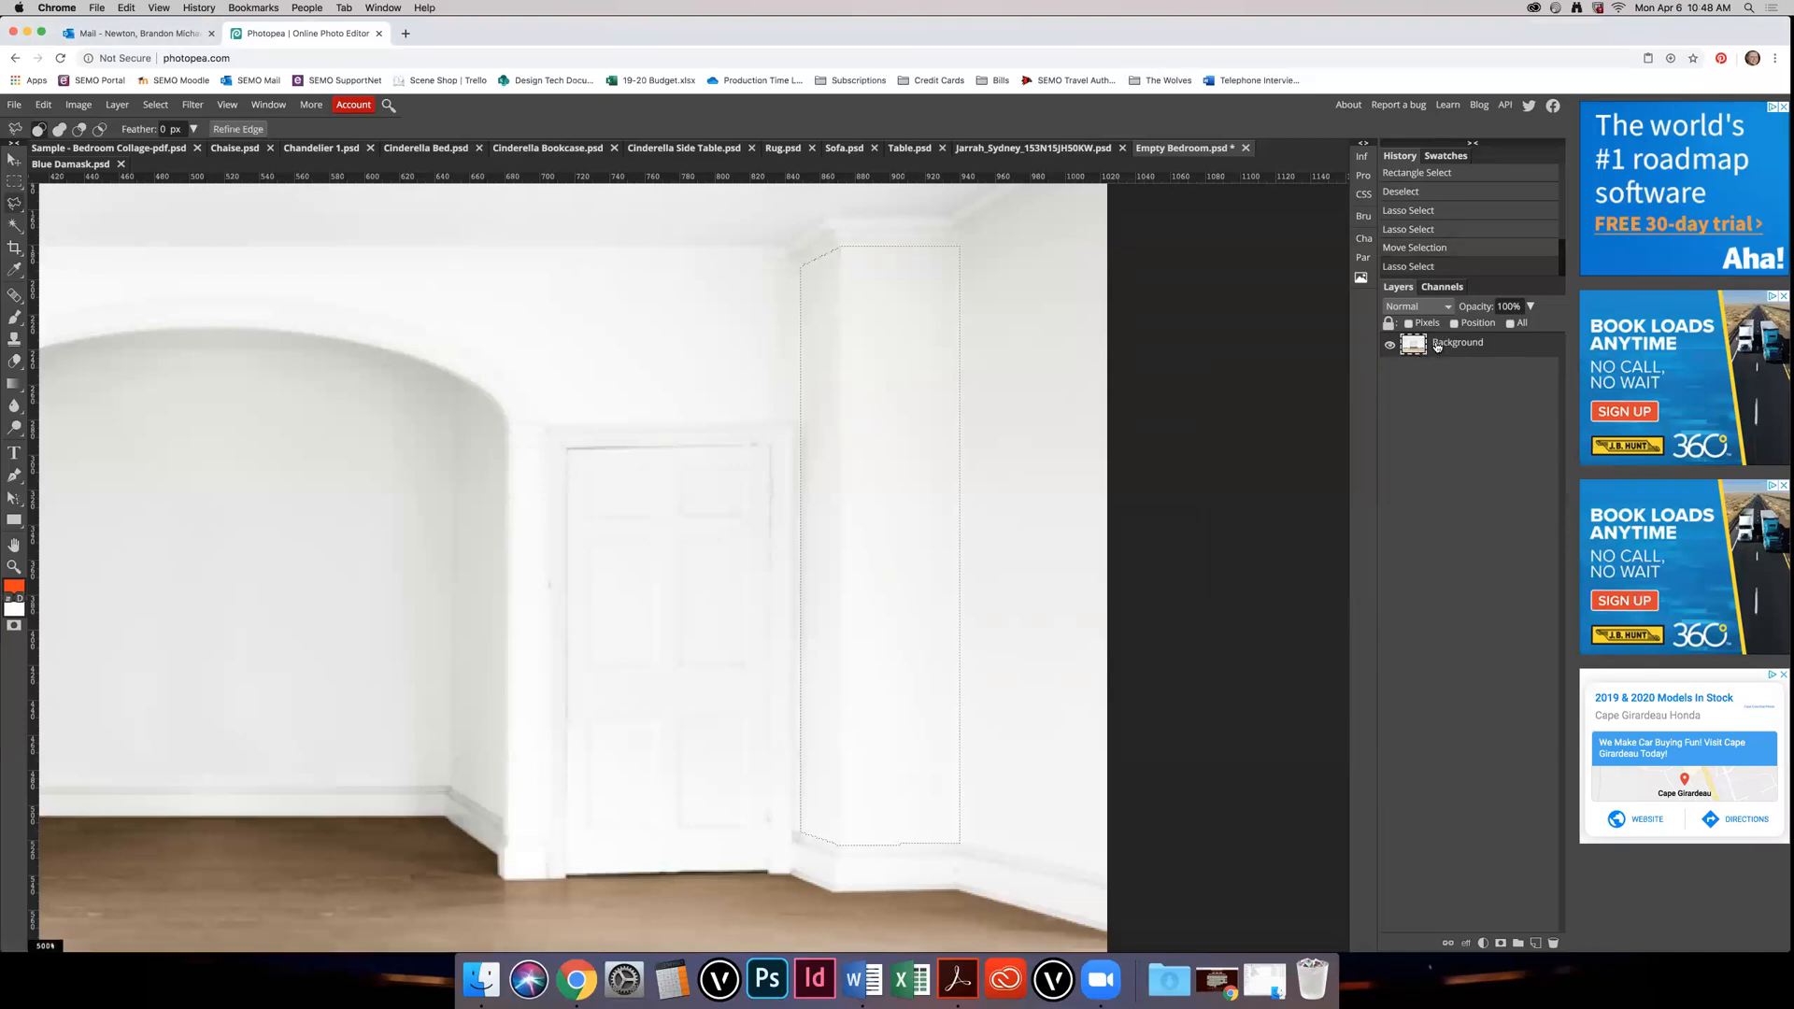
Step: Create a new layer above the background and name it Column Color
left_click(1537, 947)
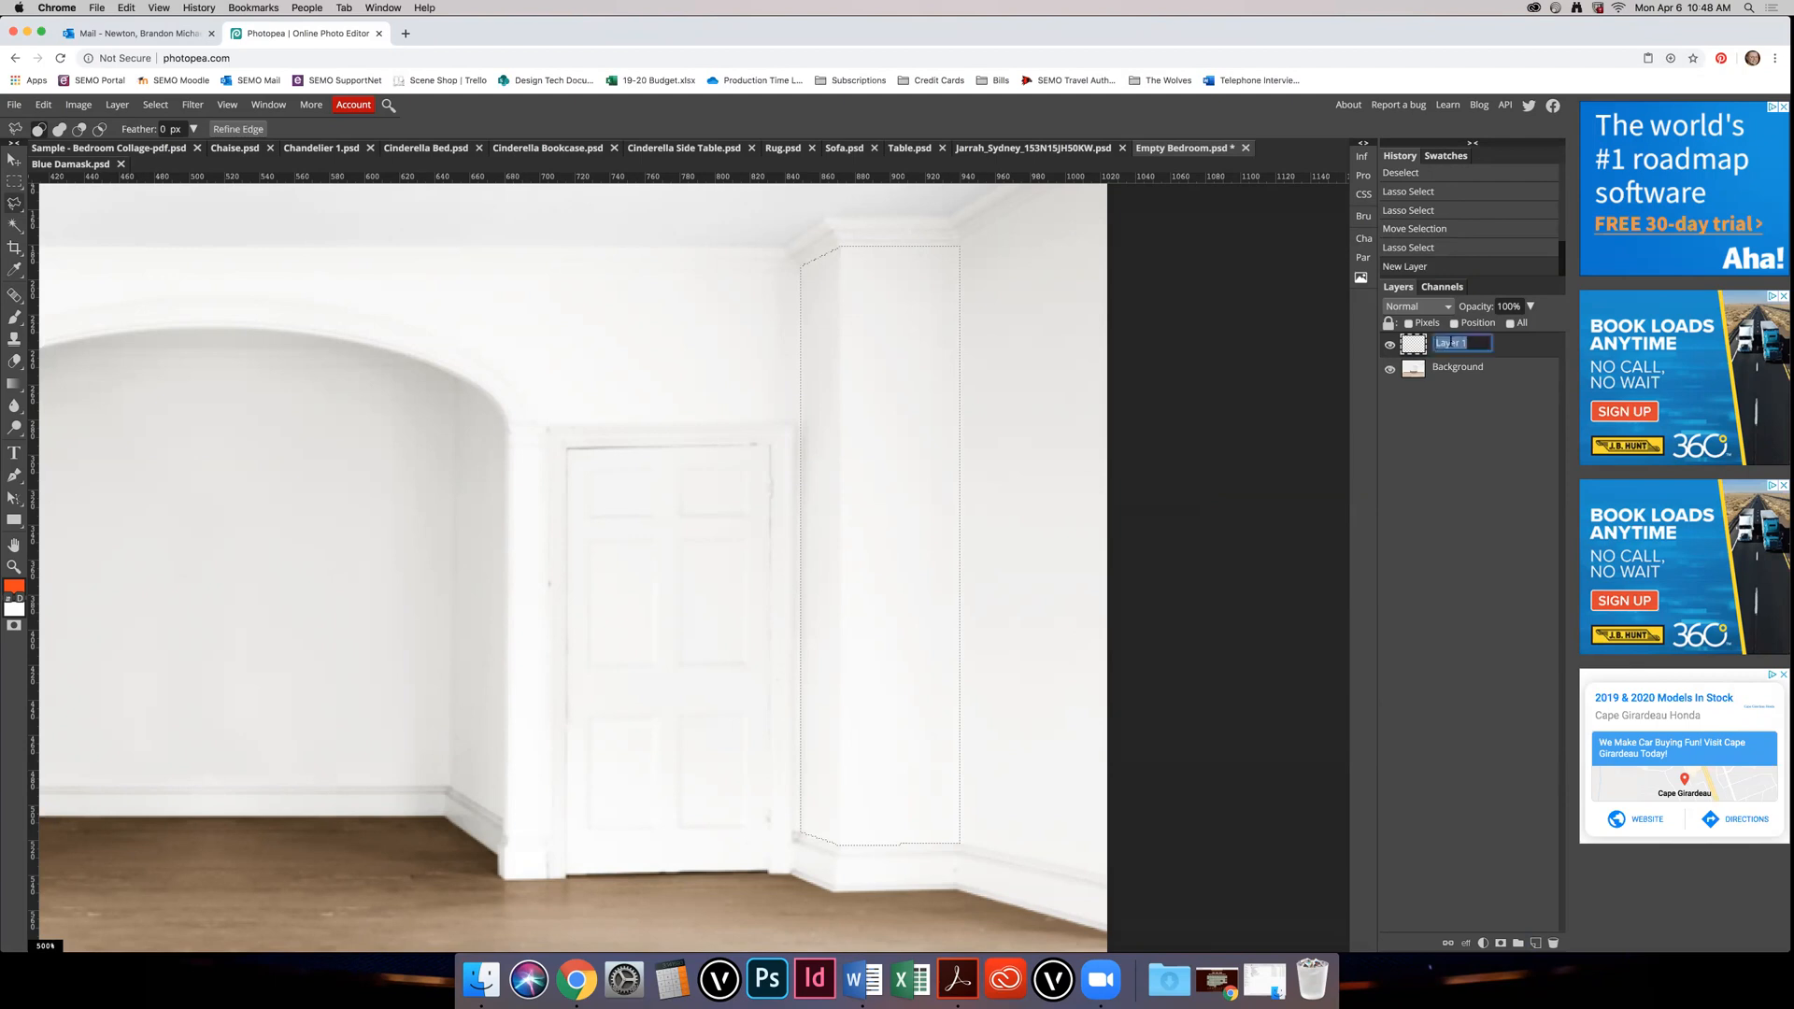
type("Column Color")
key("Return")
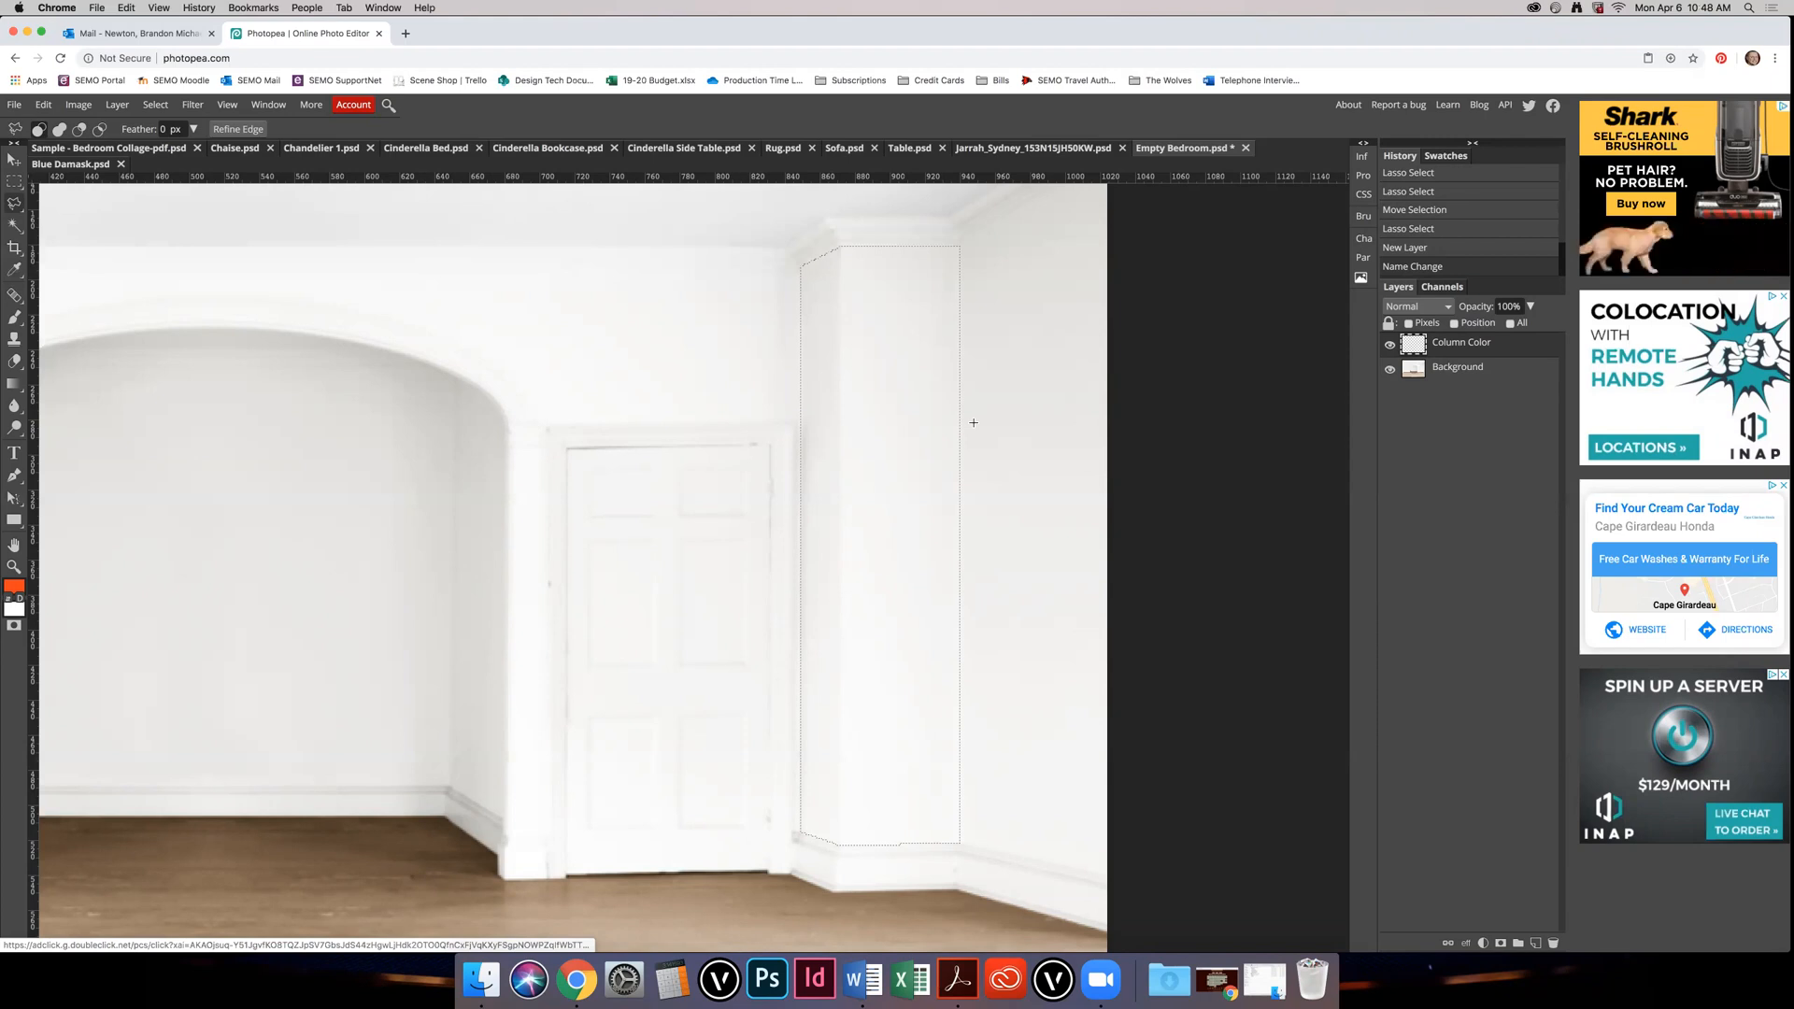
Step: Set the foreground color to bright blue 0024ff and fill the column selection with the Paint Bucket
left_click(18, 587)
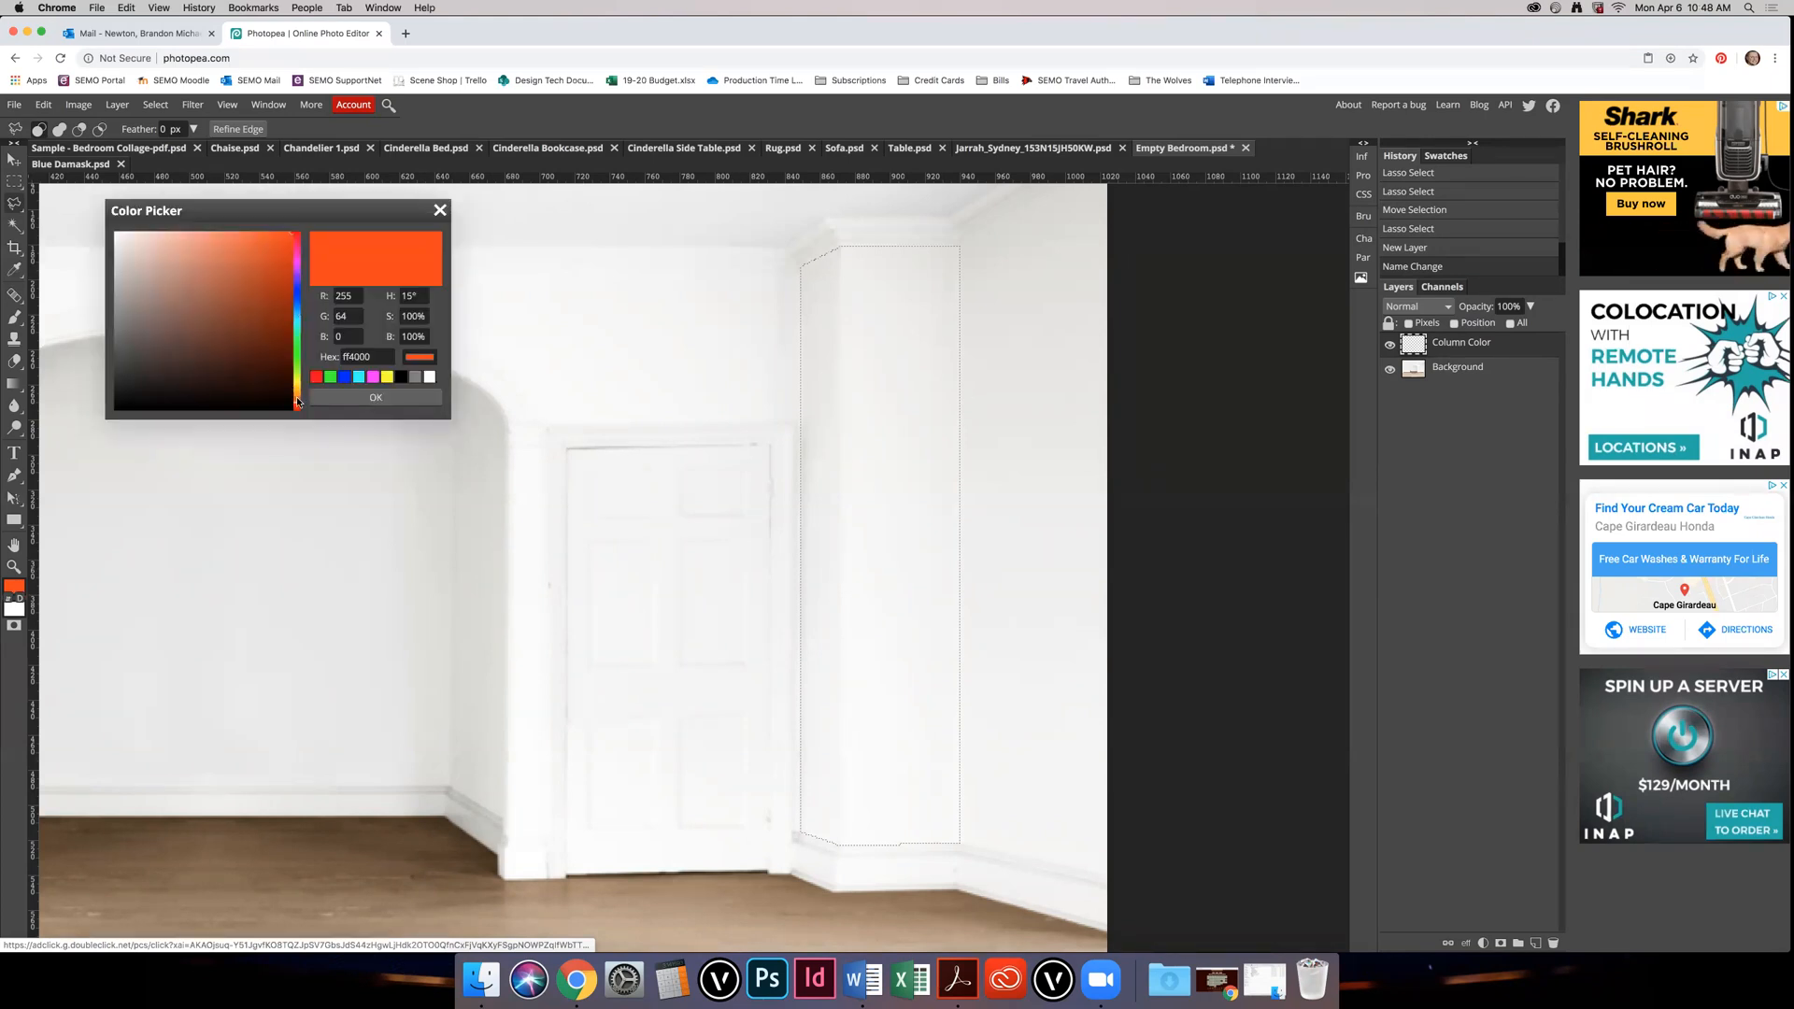
left_click_drag(299, 399, 312, 297)
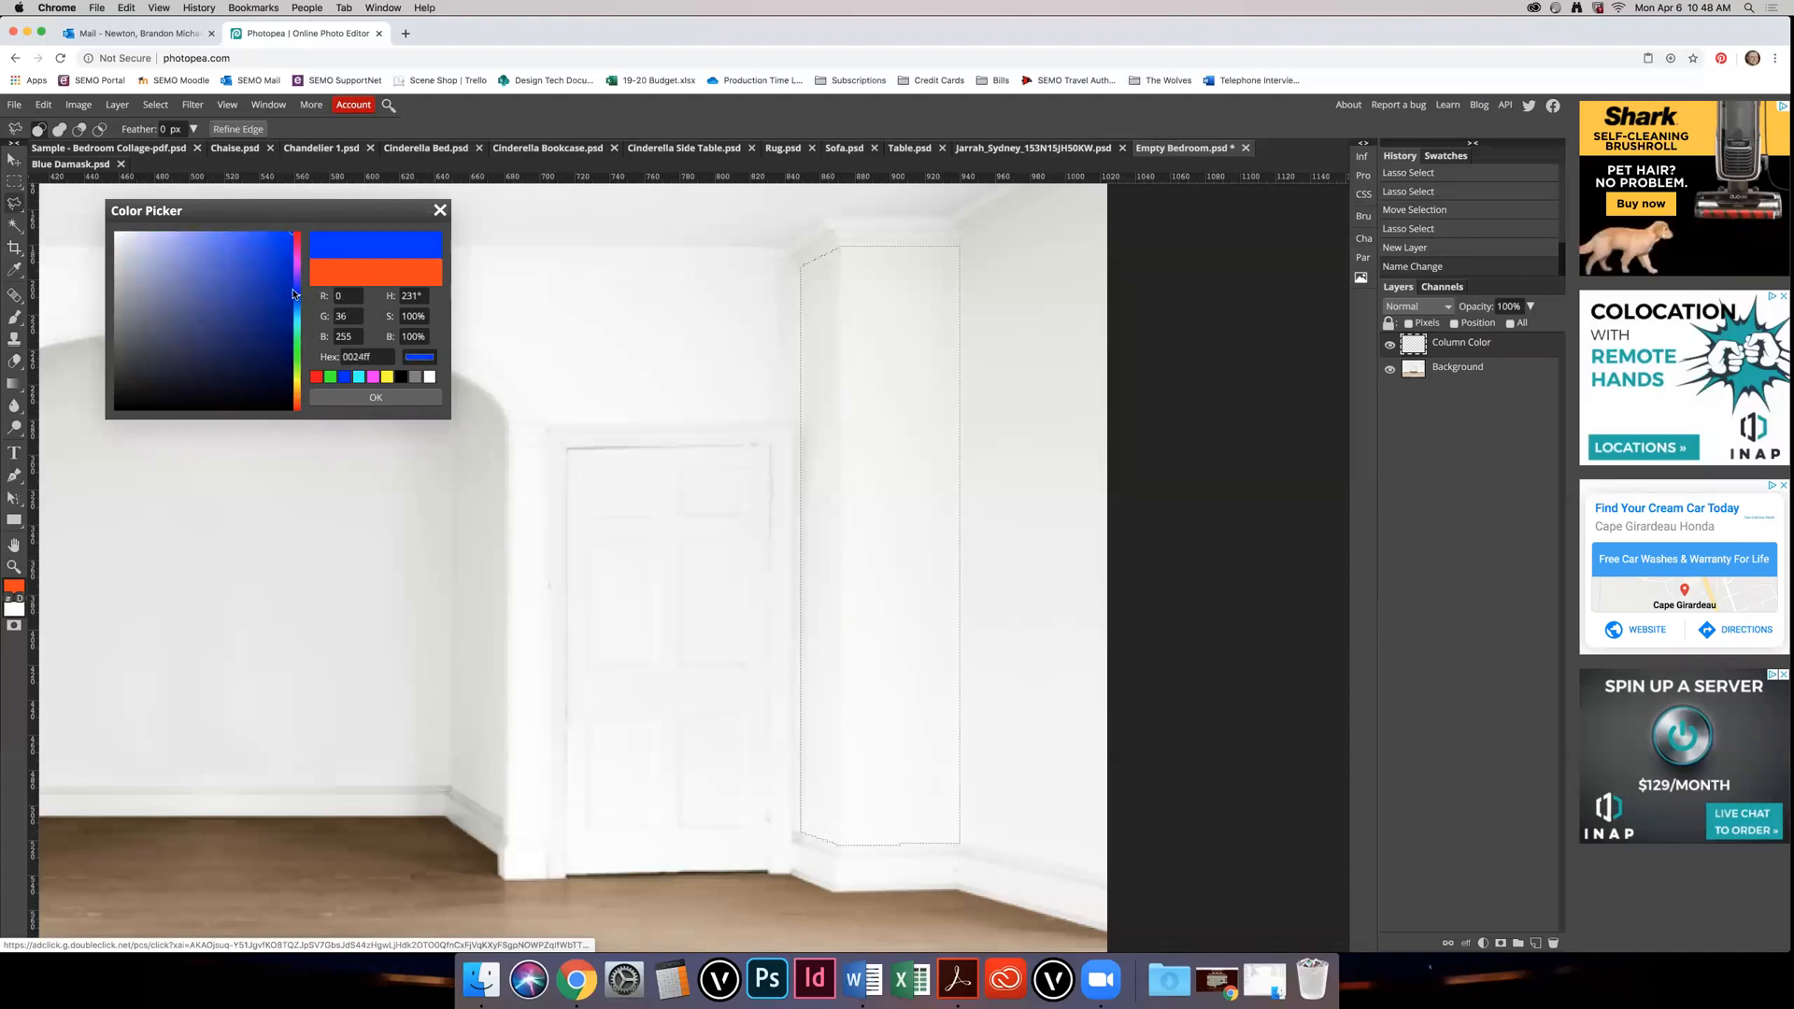
left_click(397, 398)
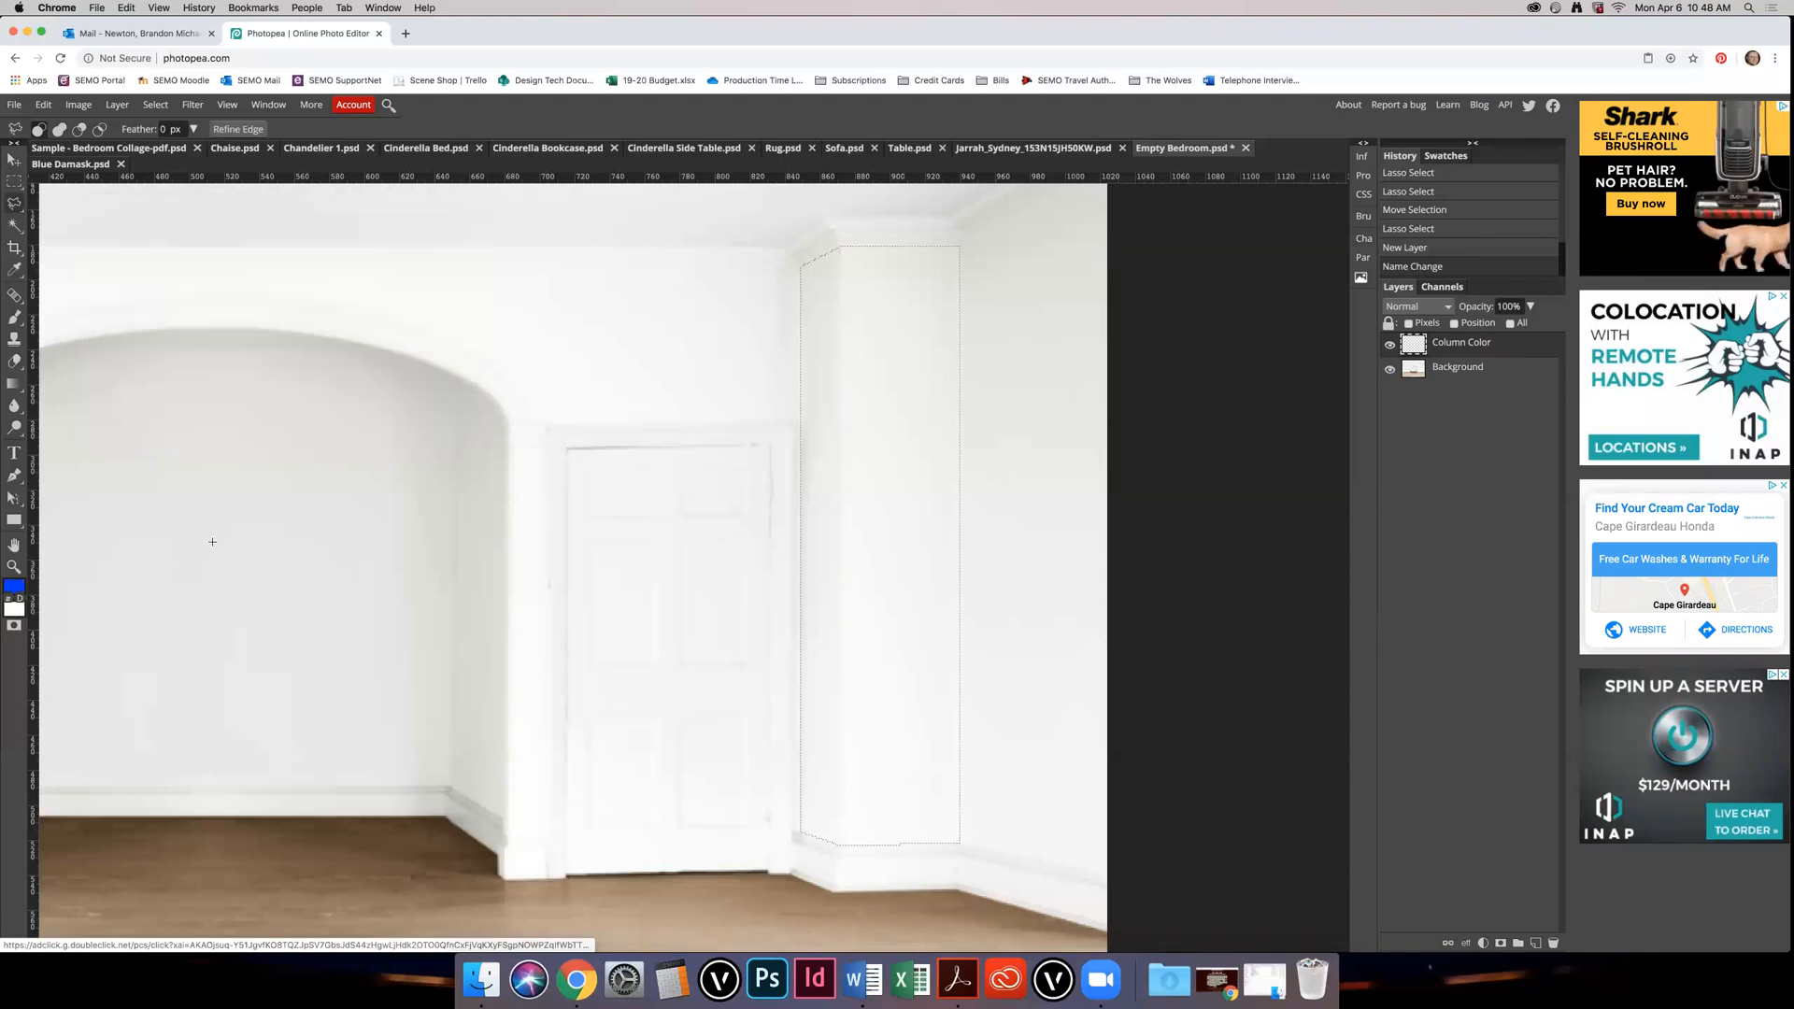
right_click(14, 384)
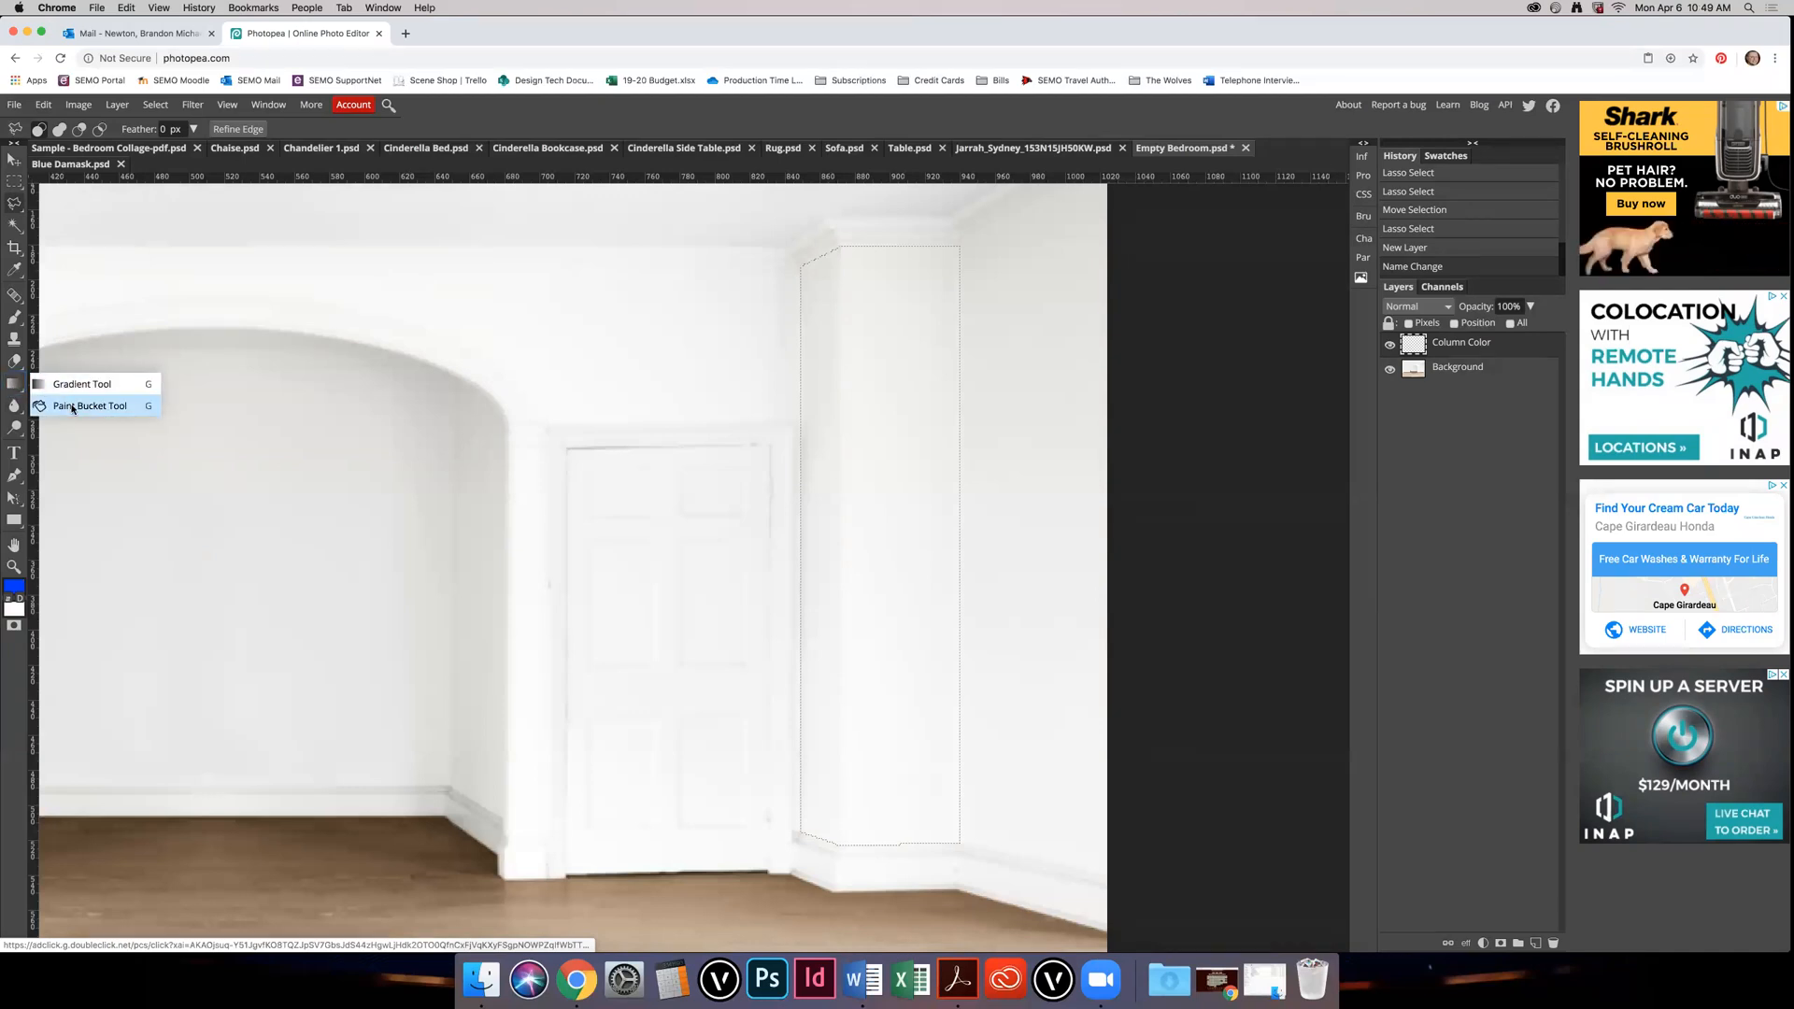
left_click(72, 408)
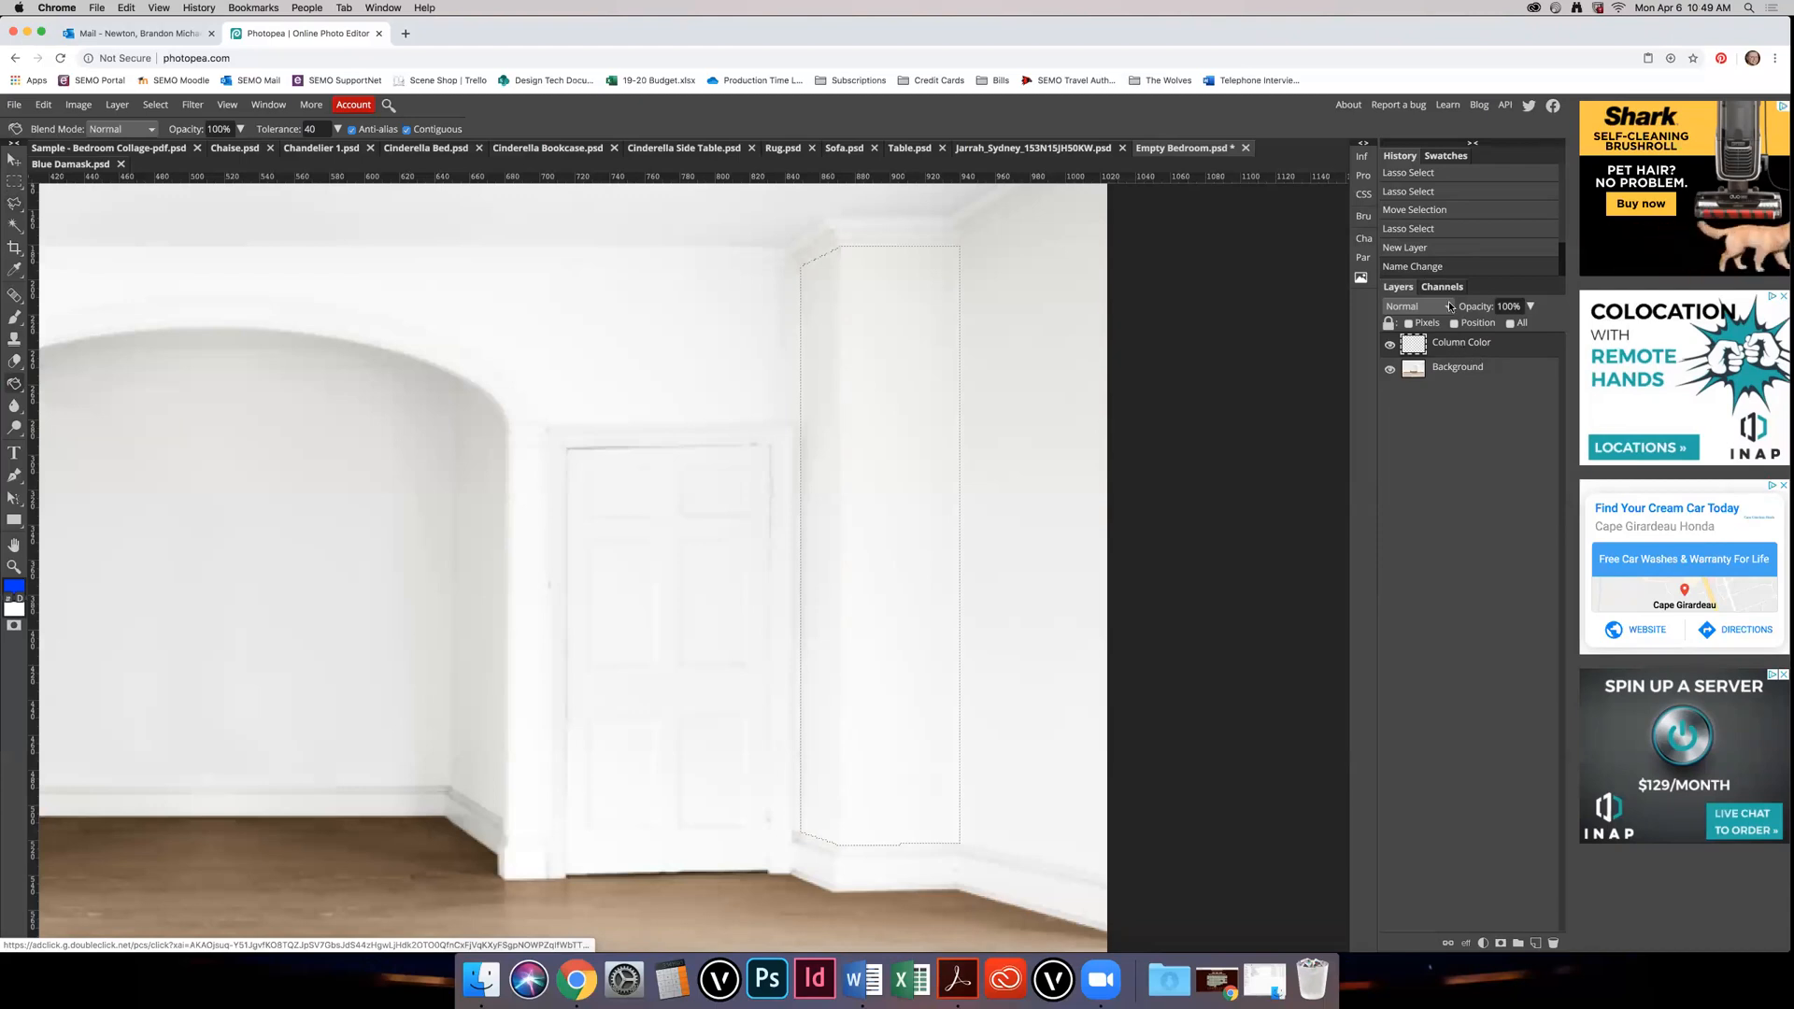
left_click(882, 318)
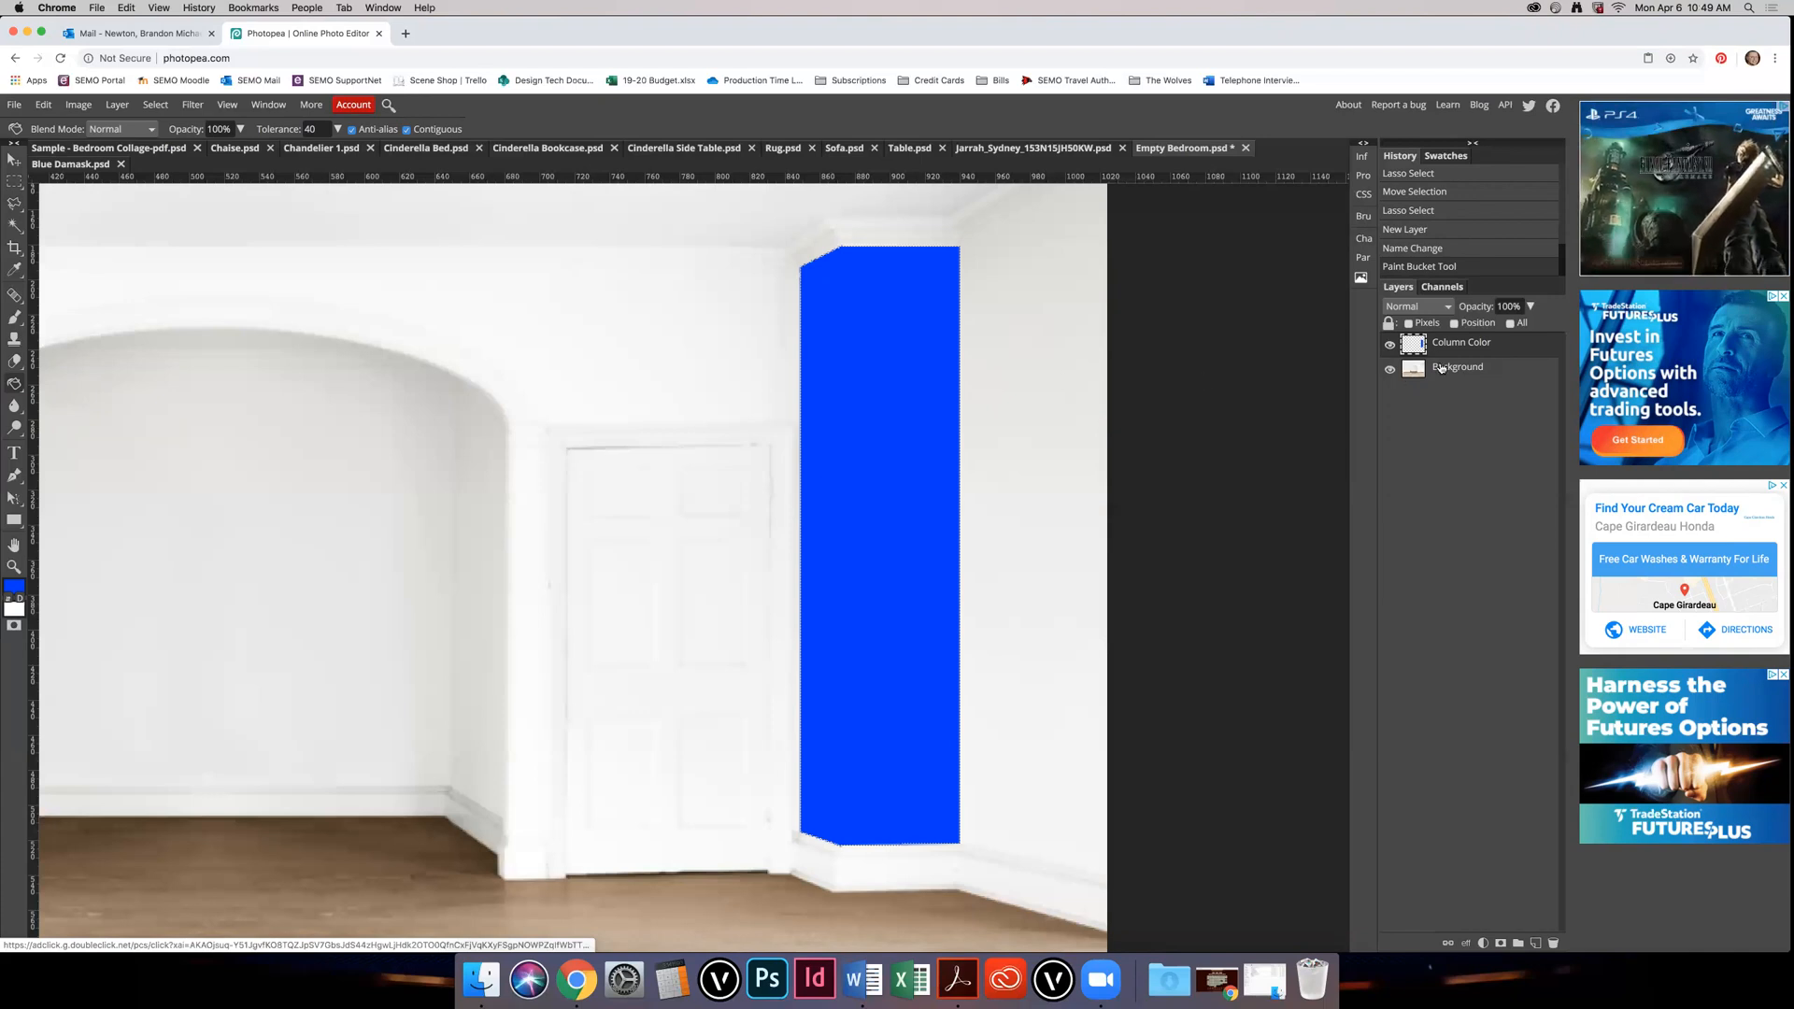
Step: Set the Column Color layer's blend mode to Multiply and fill the column selection with blue again
left_click(1444, 309)
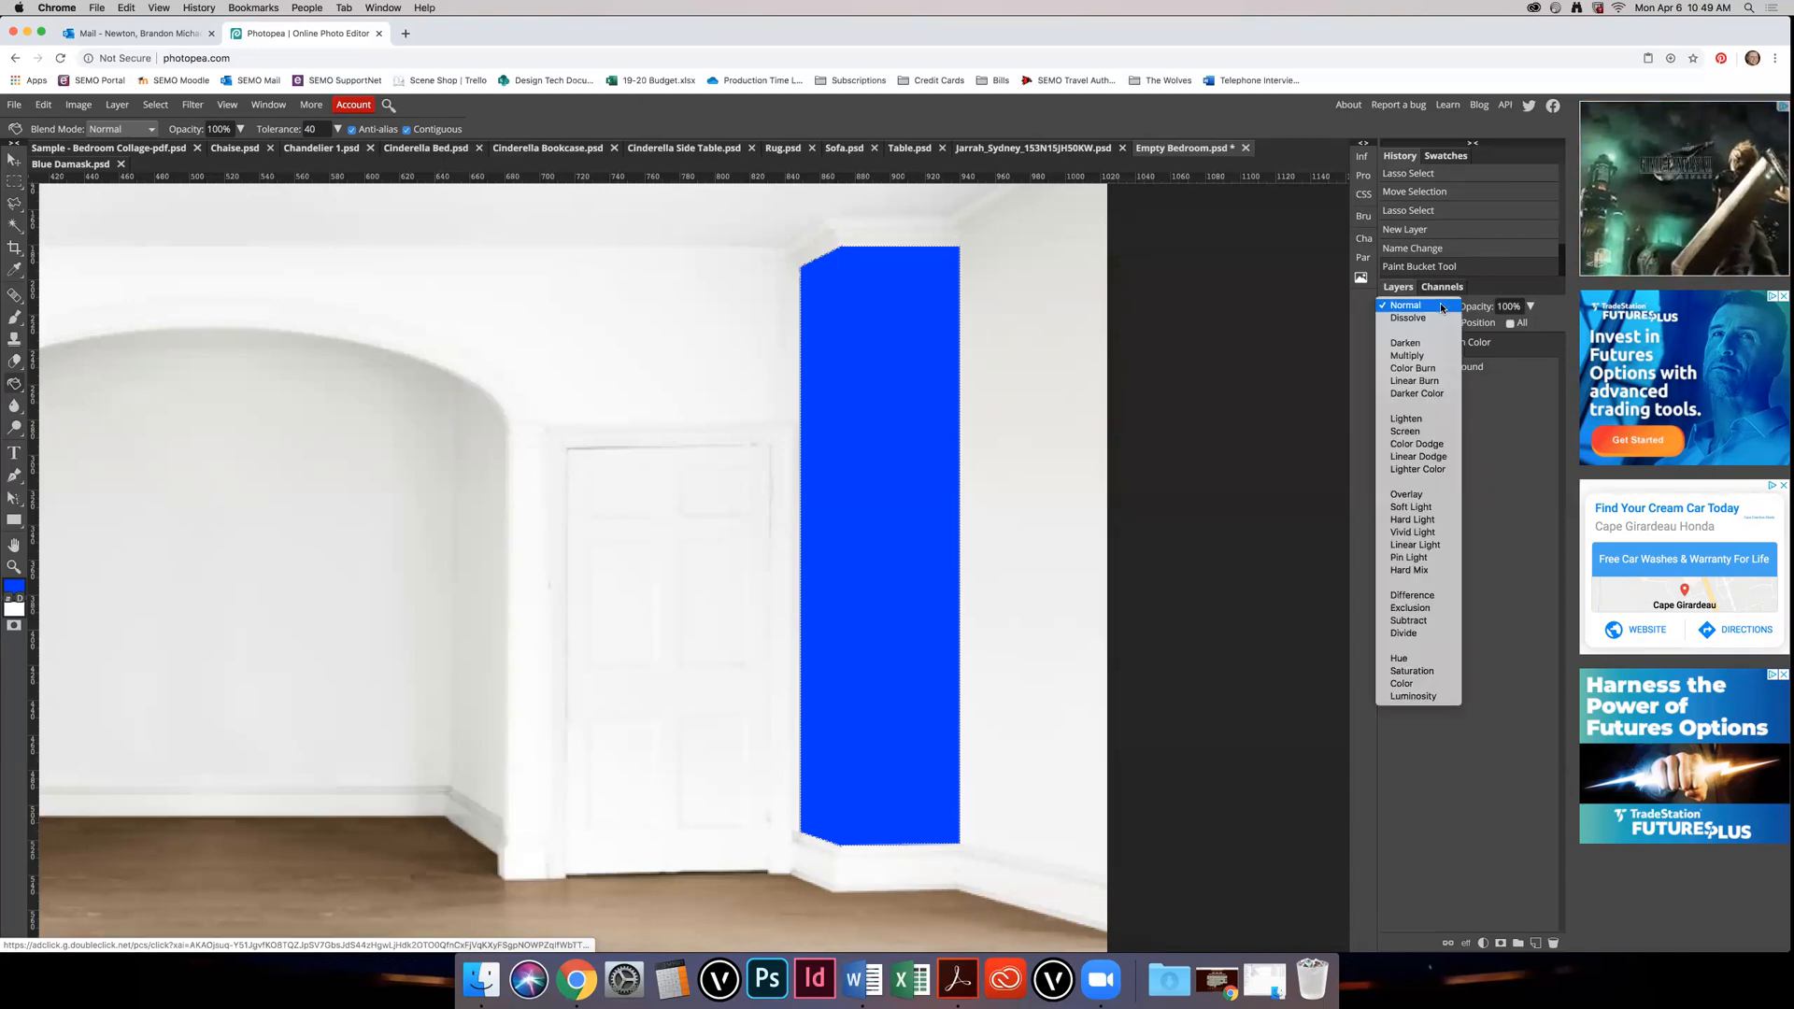
left_click(1413, 356)
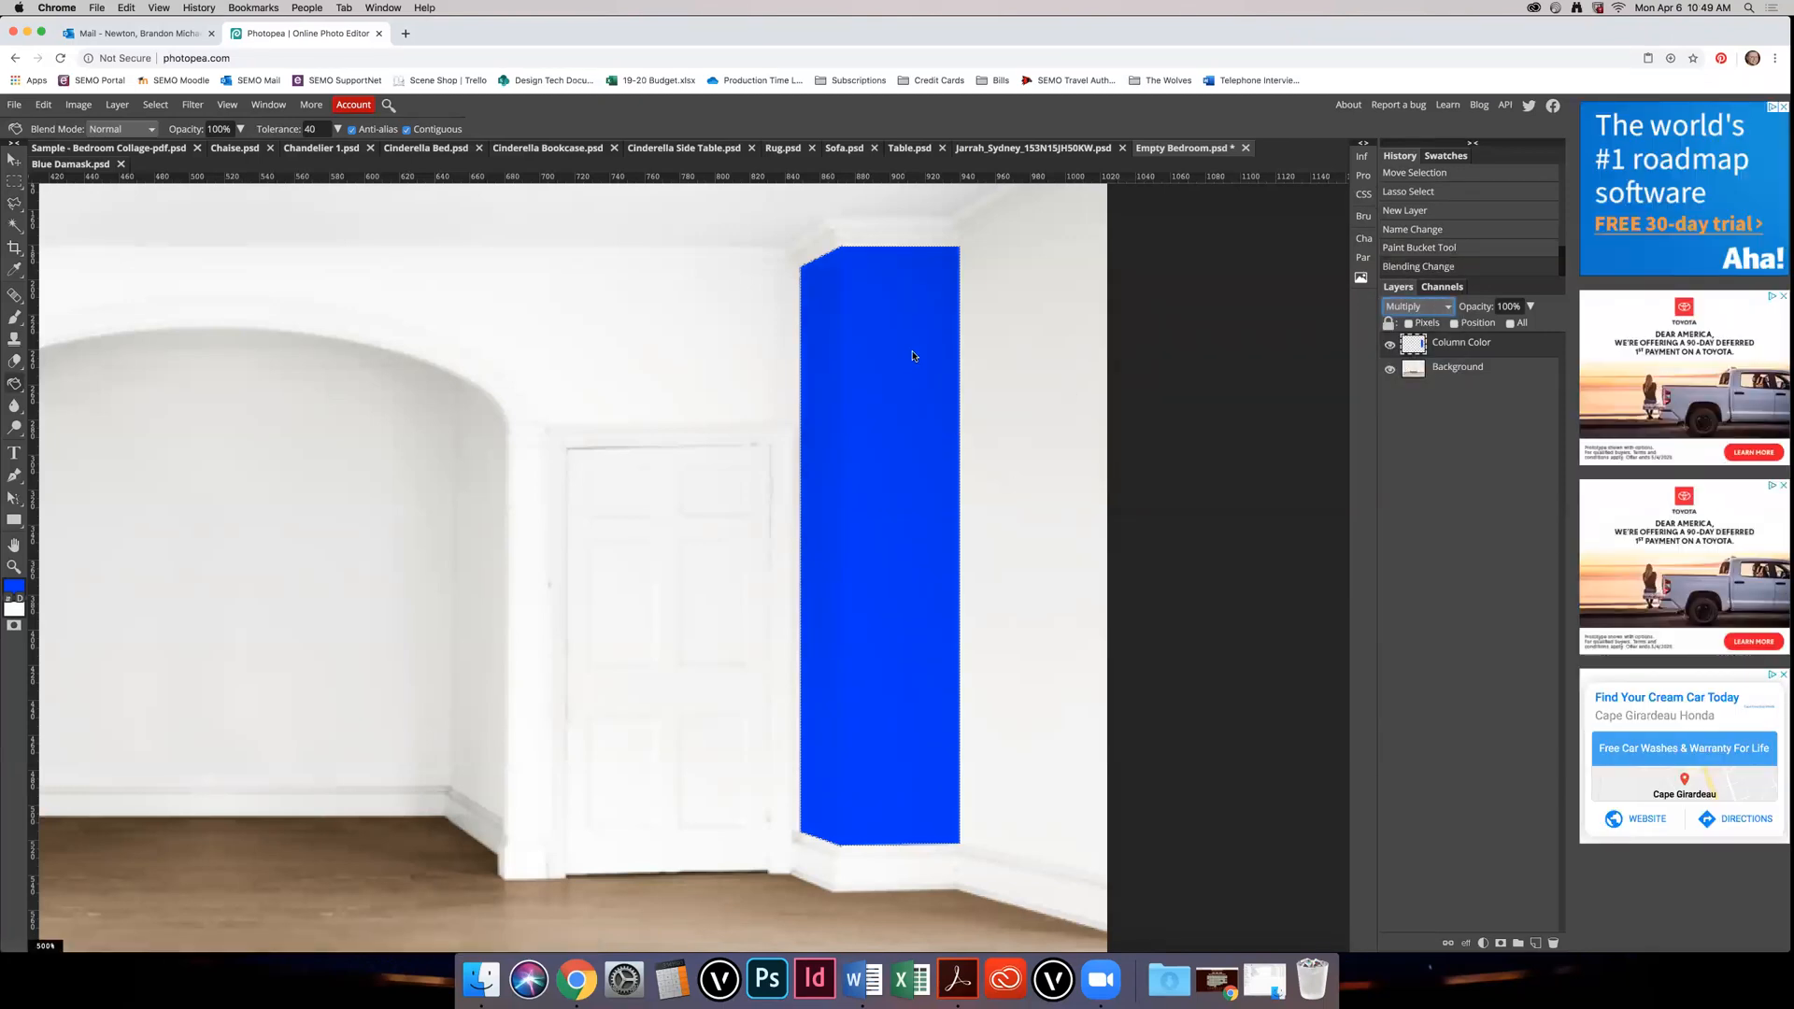
left_click(827, 326)
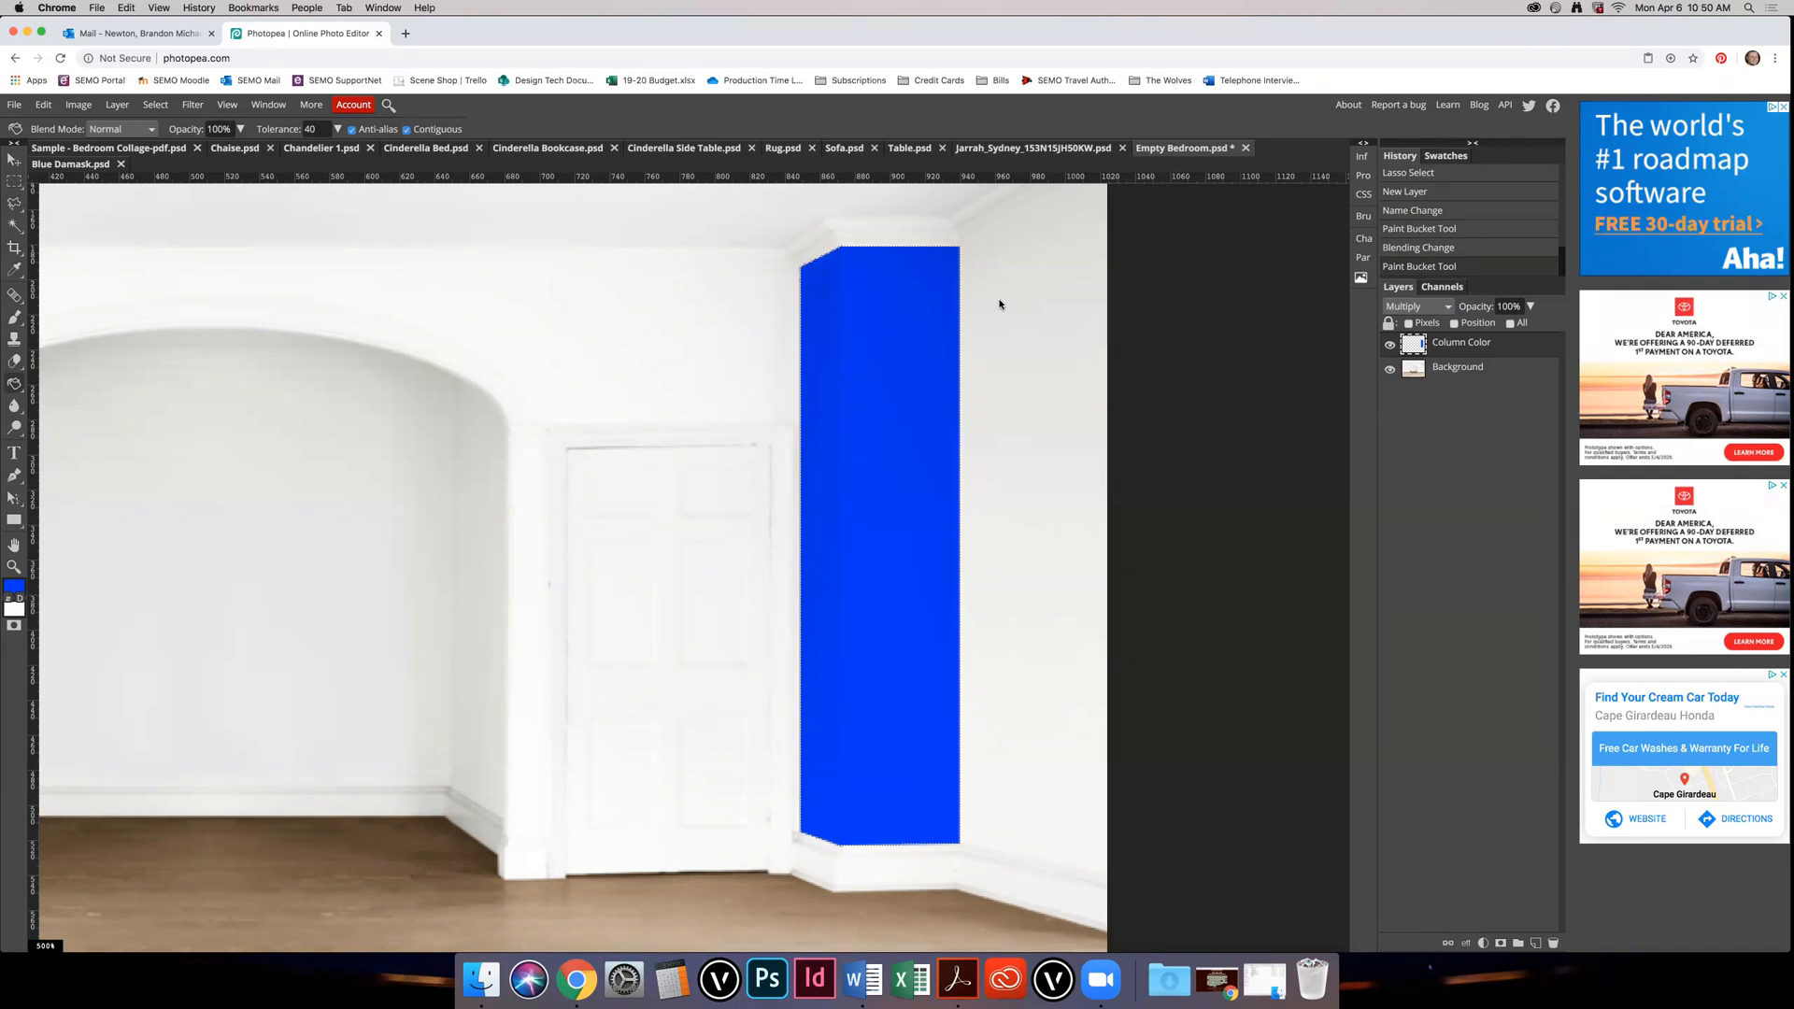
Step: Try the Overlay, Soft Light, Hard Light and Color blend modes on the Column Color layer, and restore Multiply
left_click(1428, 309)
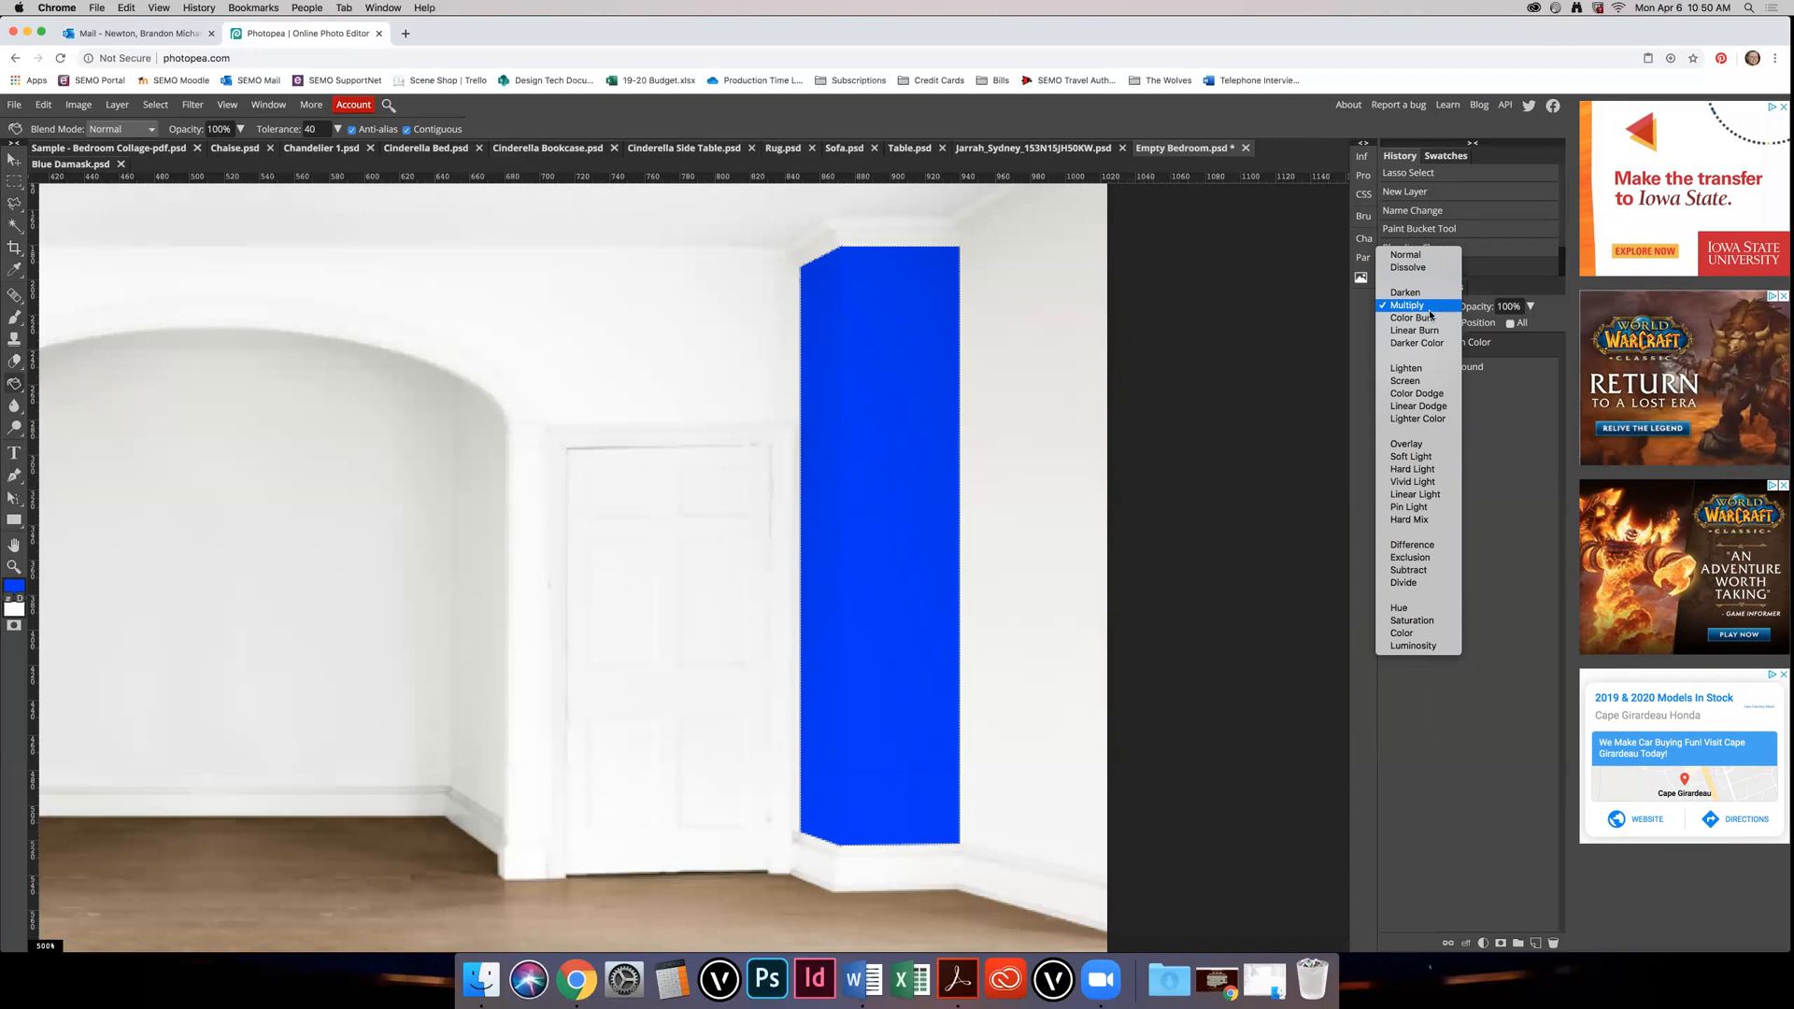
left_click(1428, 446)
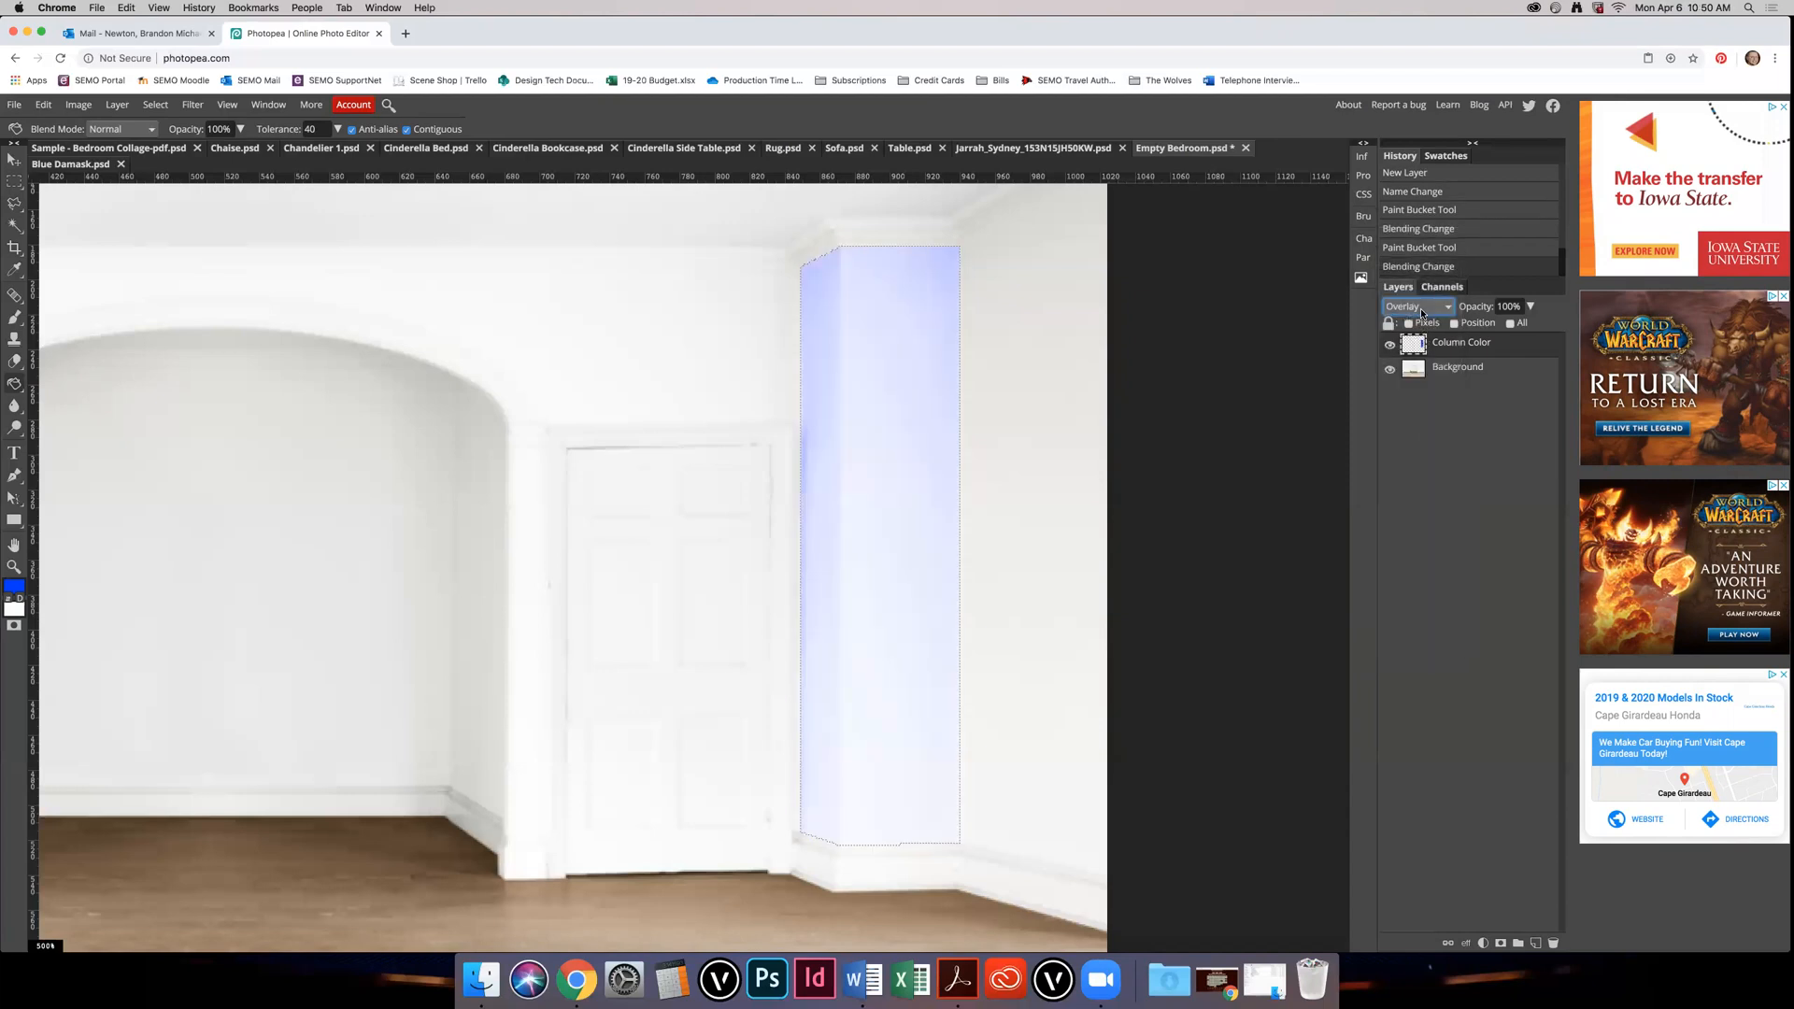
left_click(1421, 313)
left_click(1413, 317)
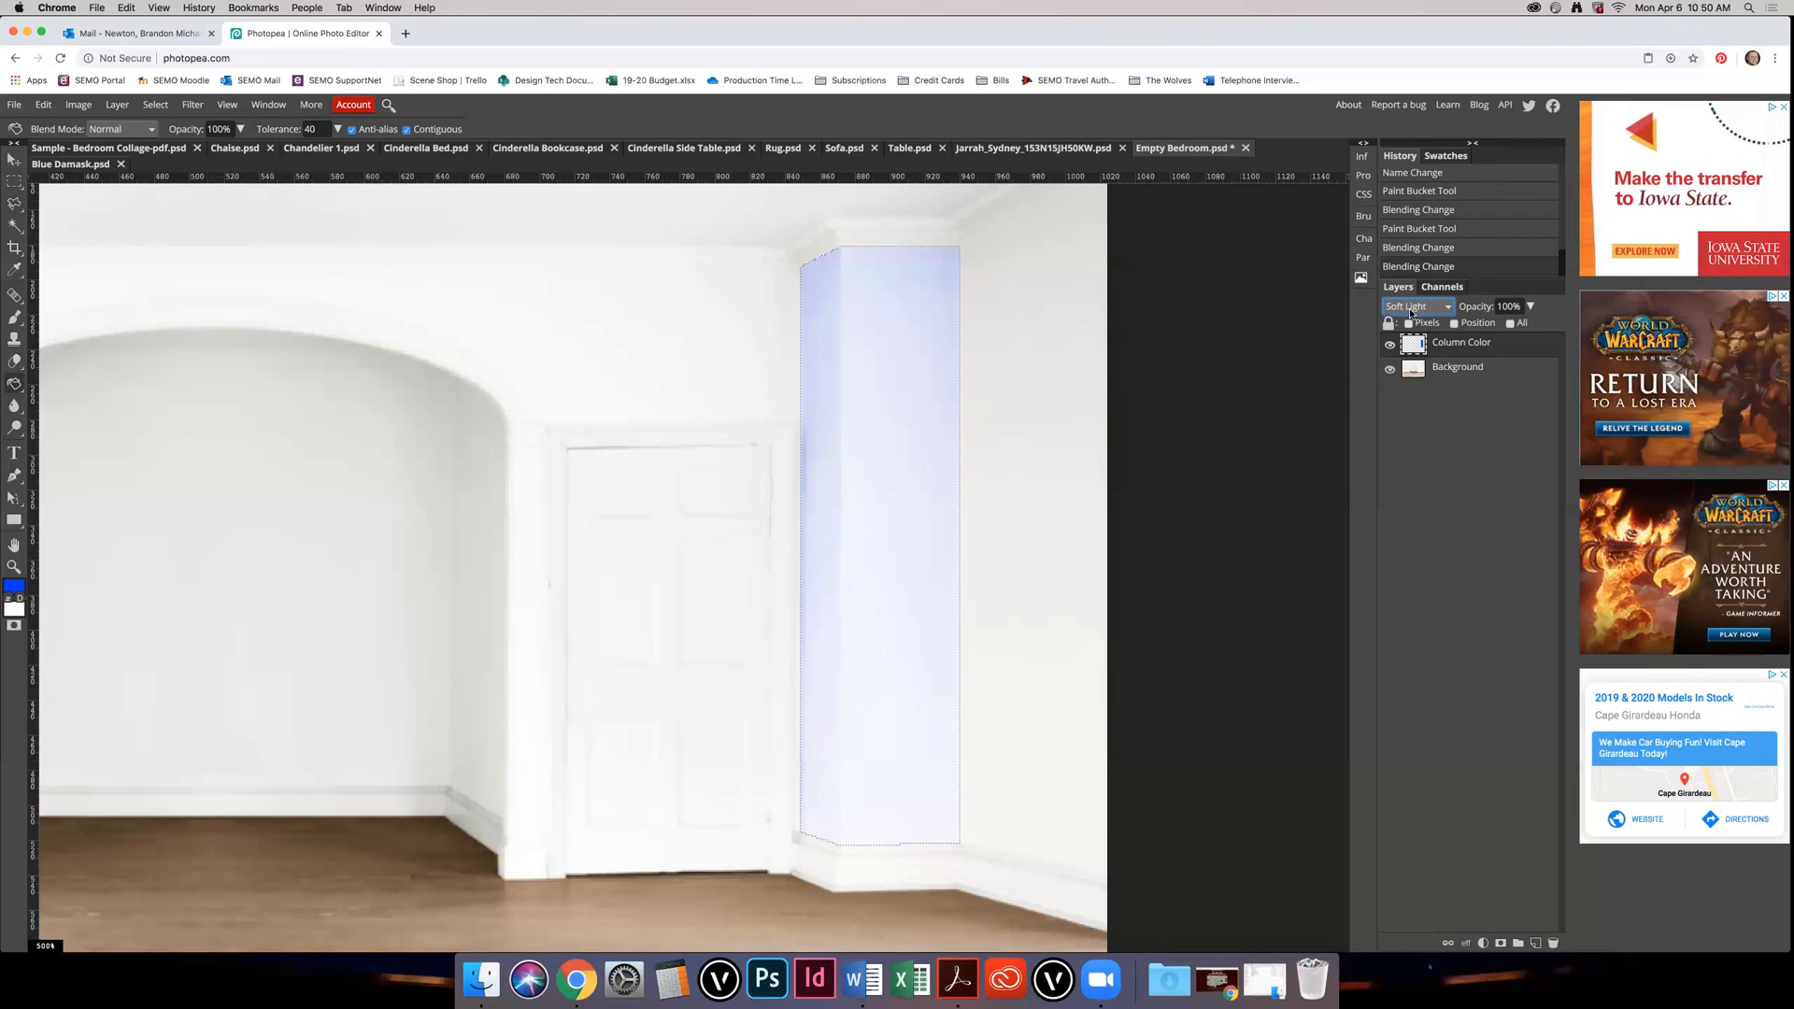
left_click(1413, 308)
left_click(1419, 326)
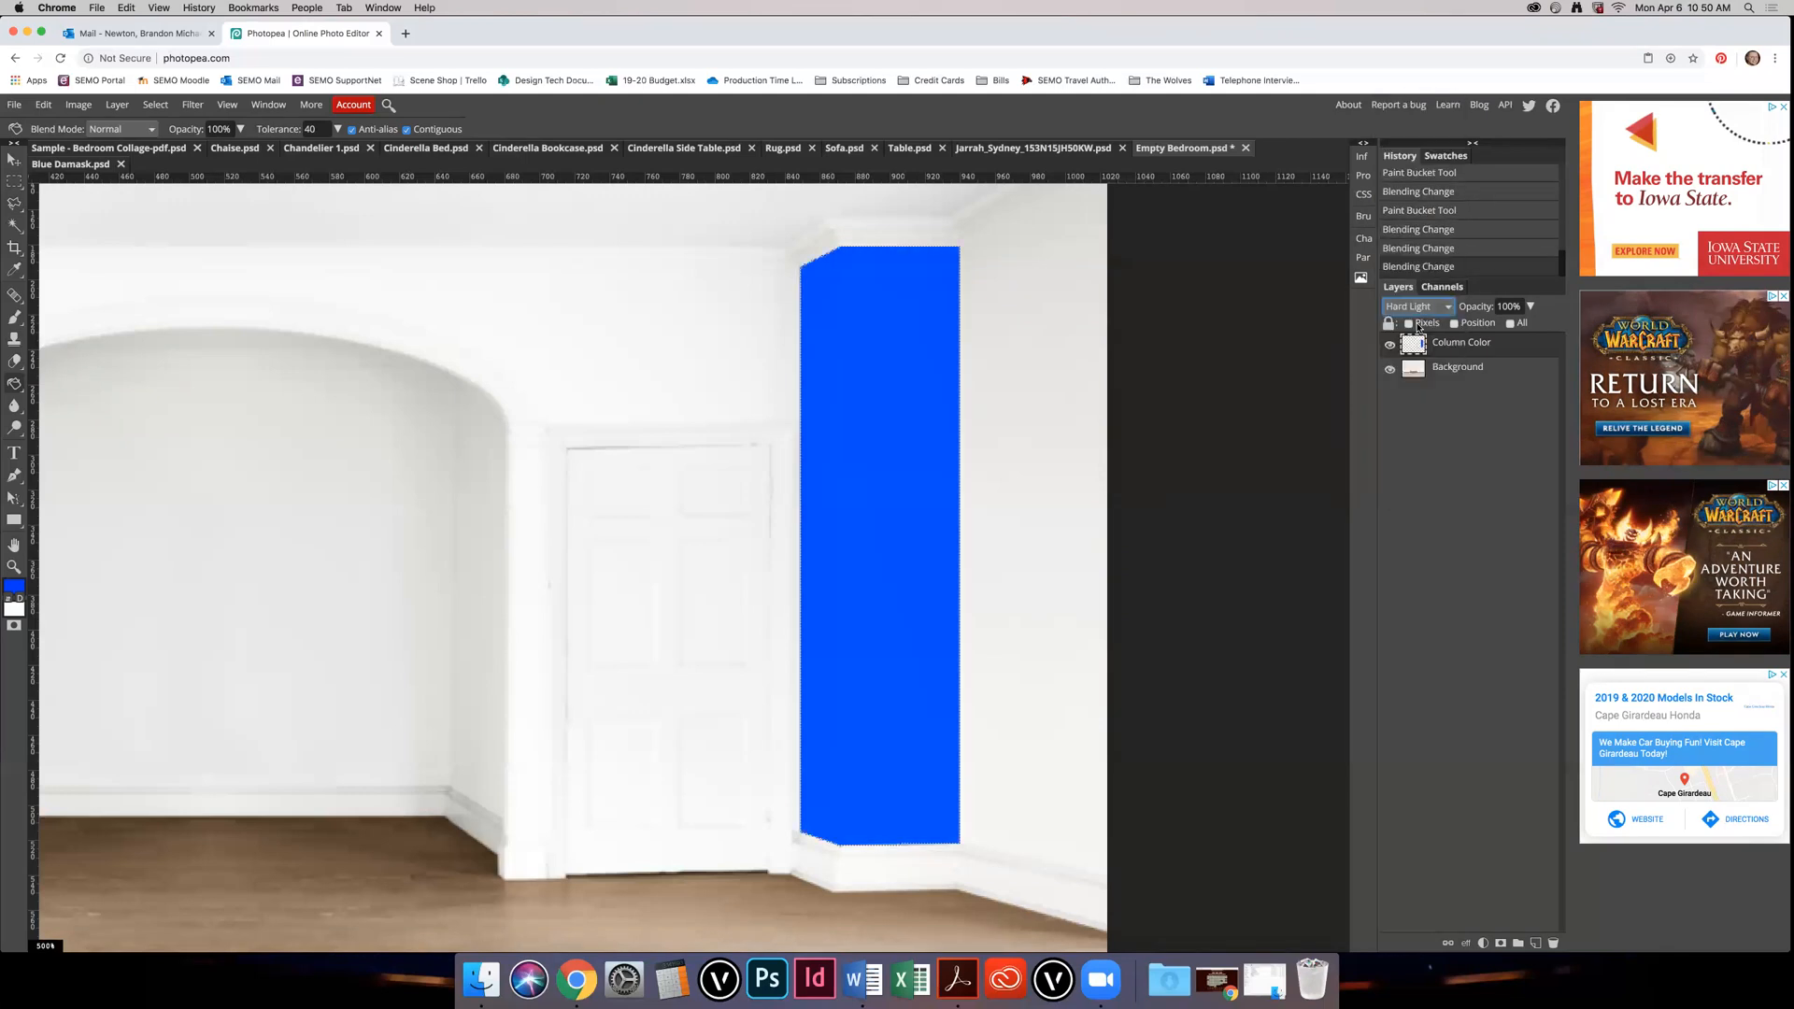
left_click(1409, 309)
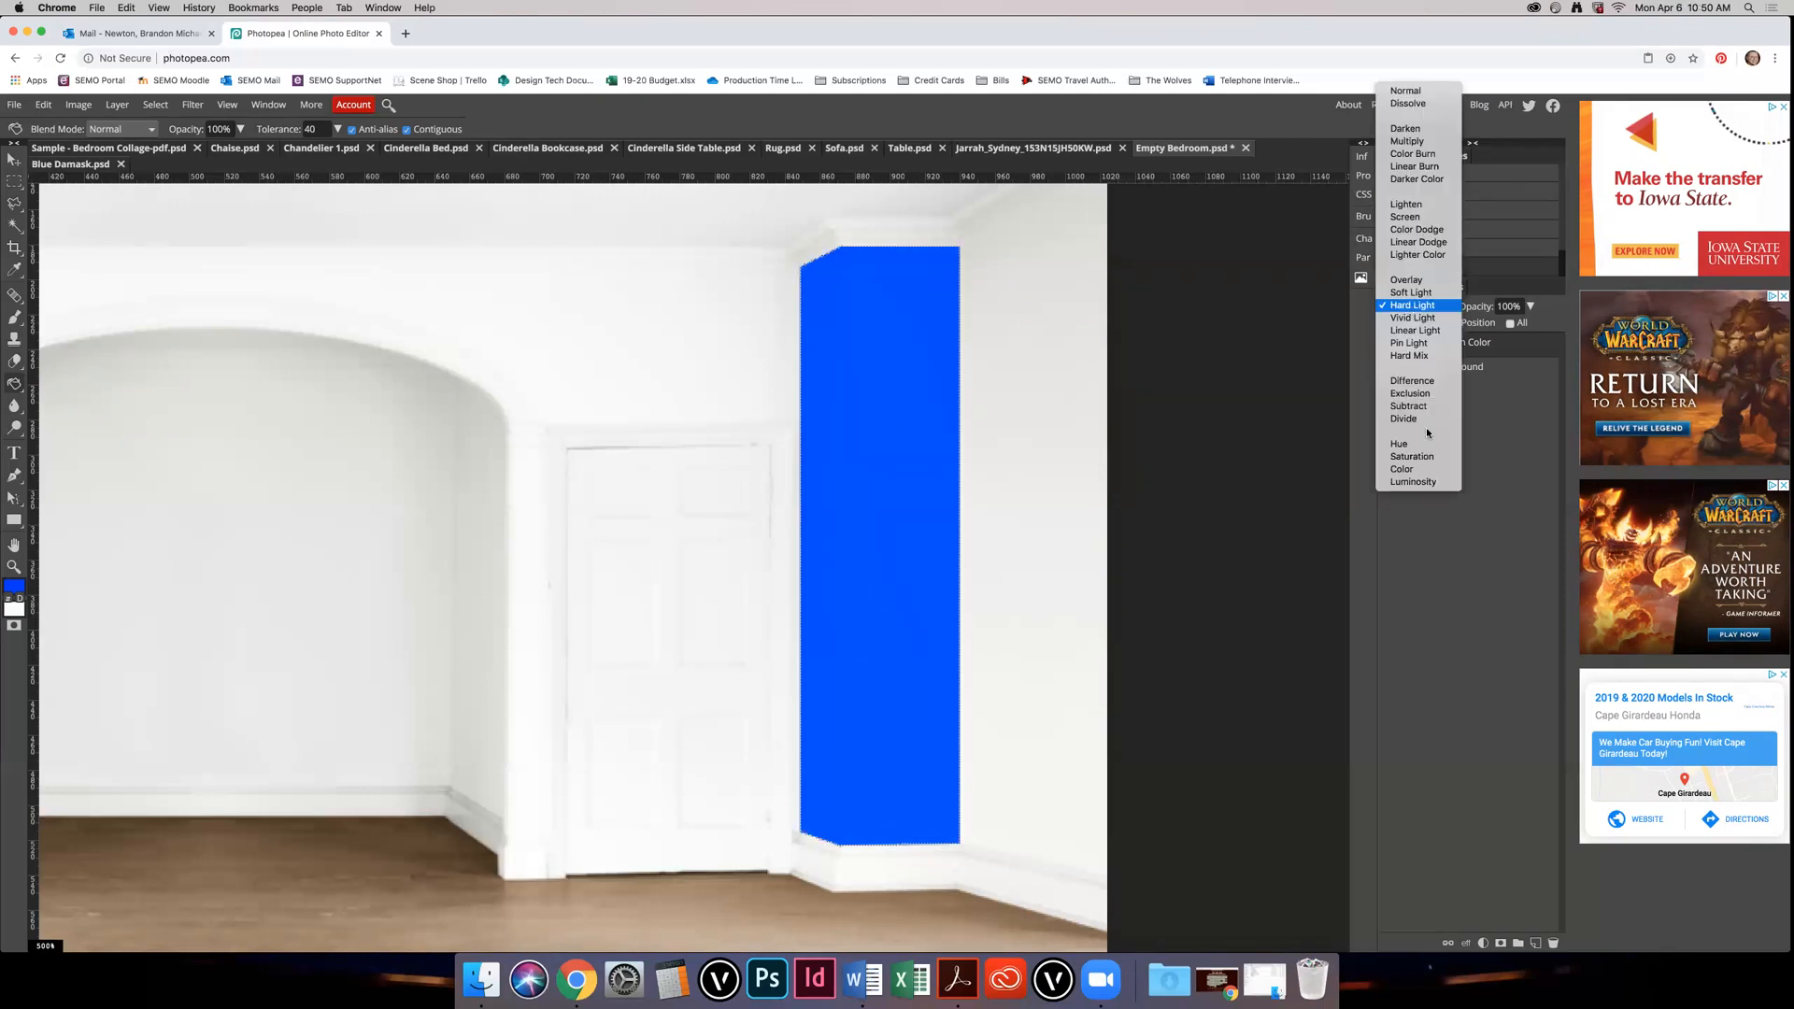
left_click(1402, 470)
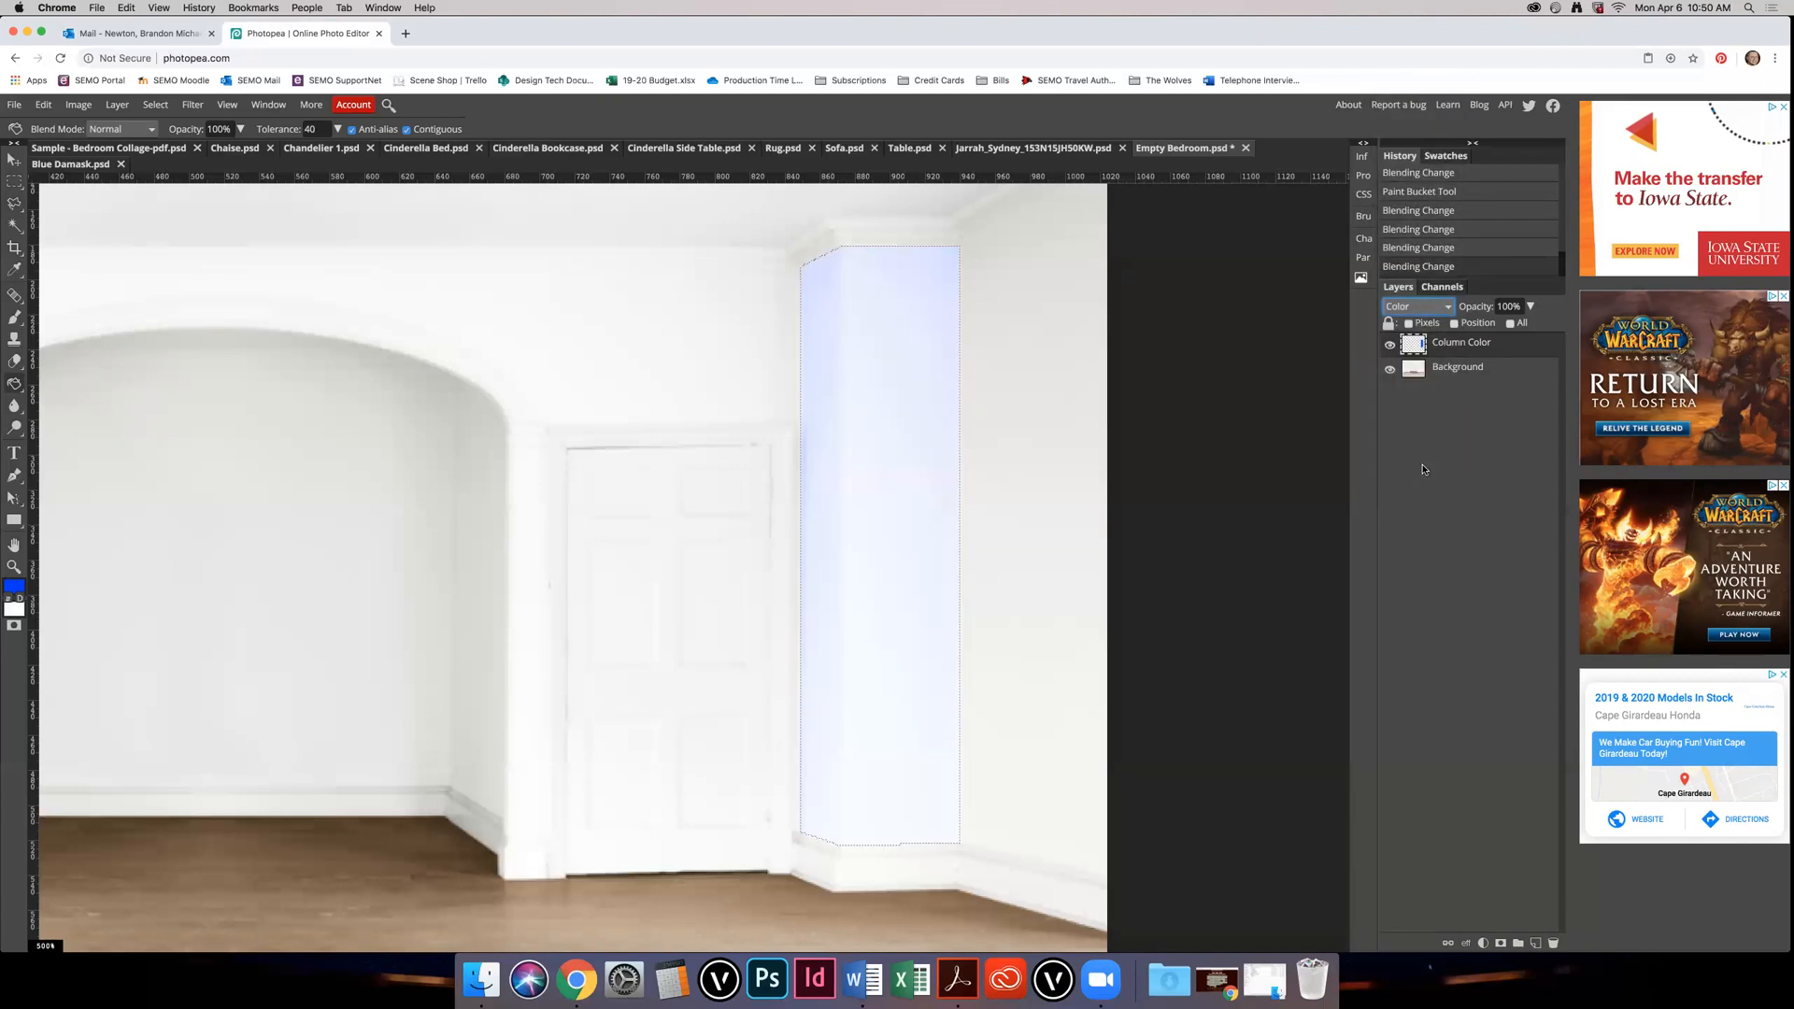
left_click(1417, 307)
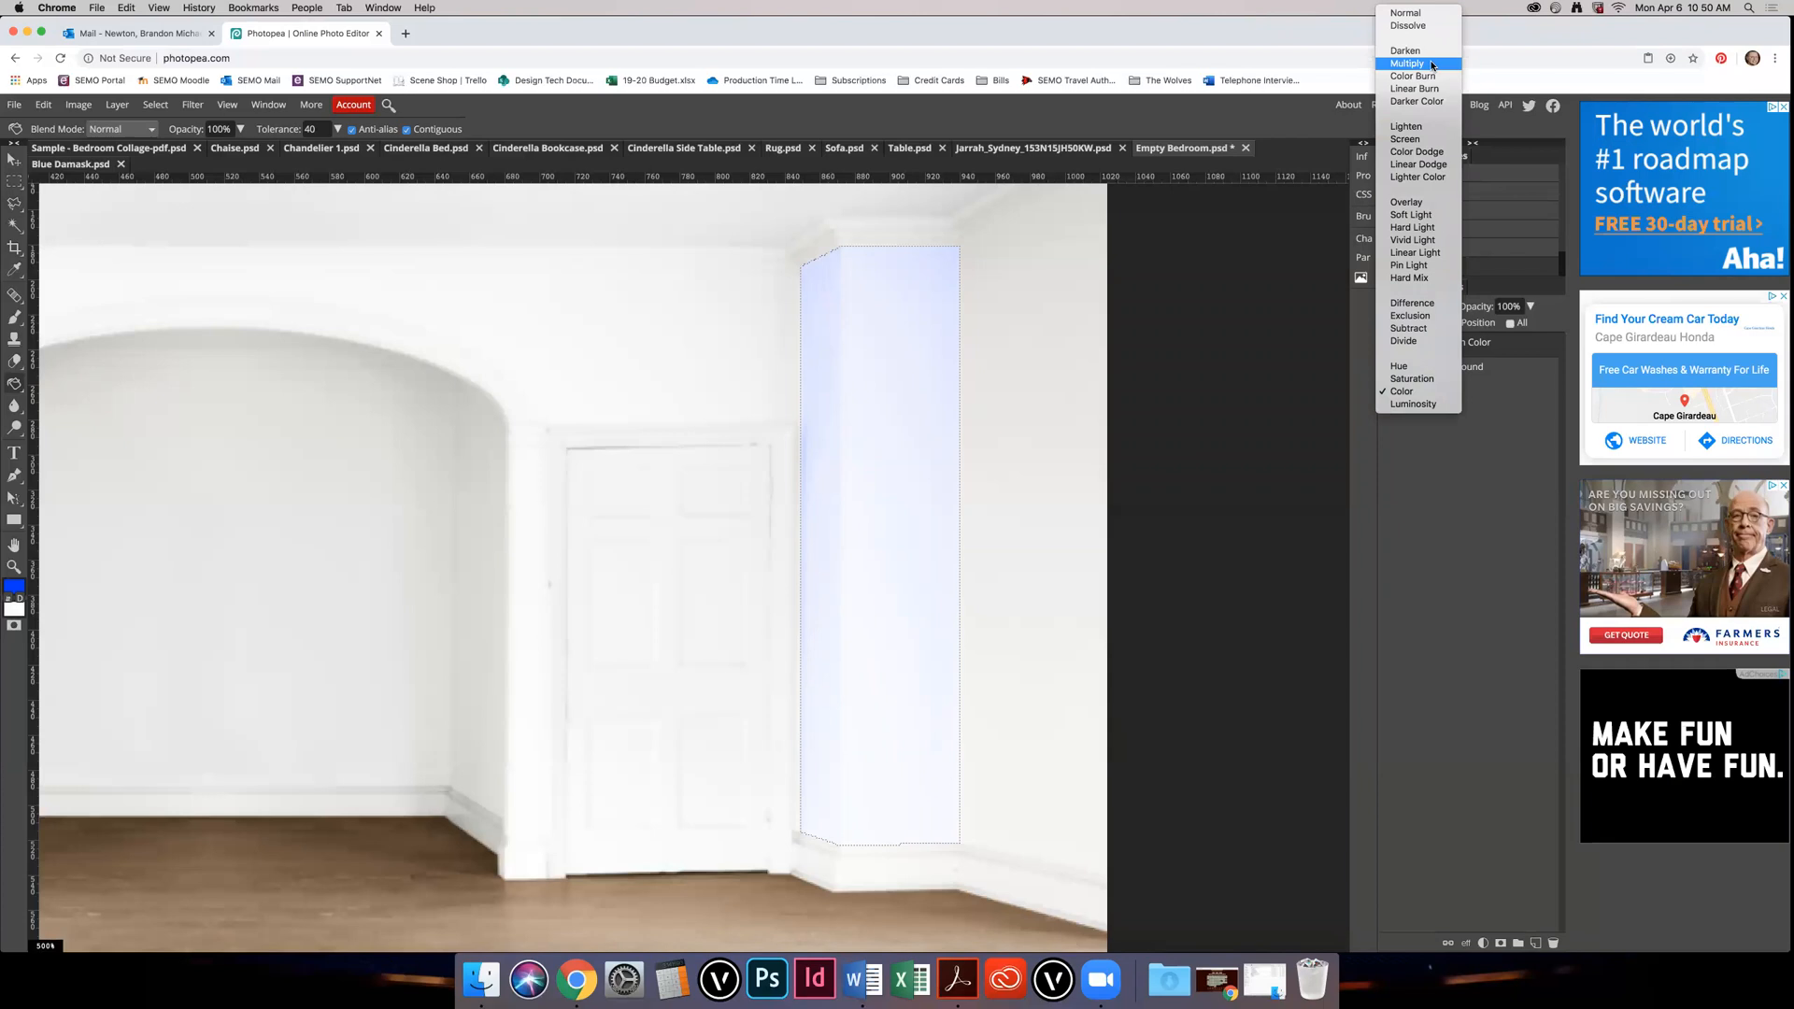
key("m")
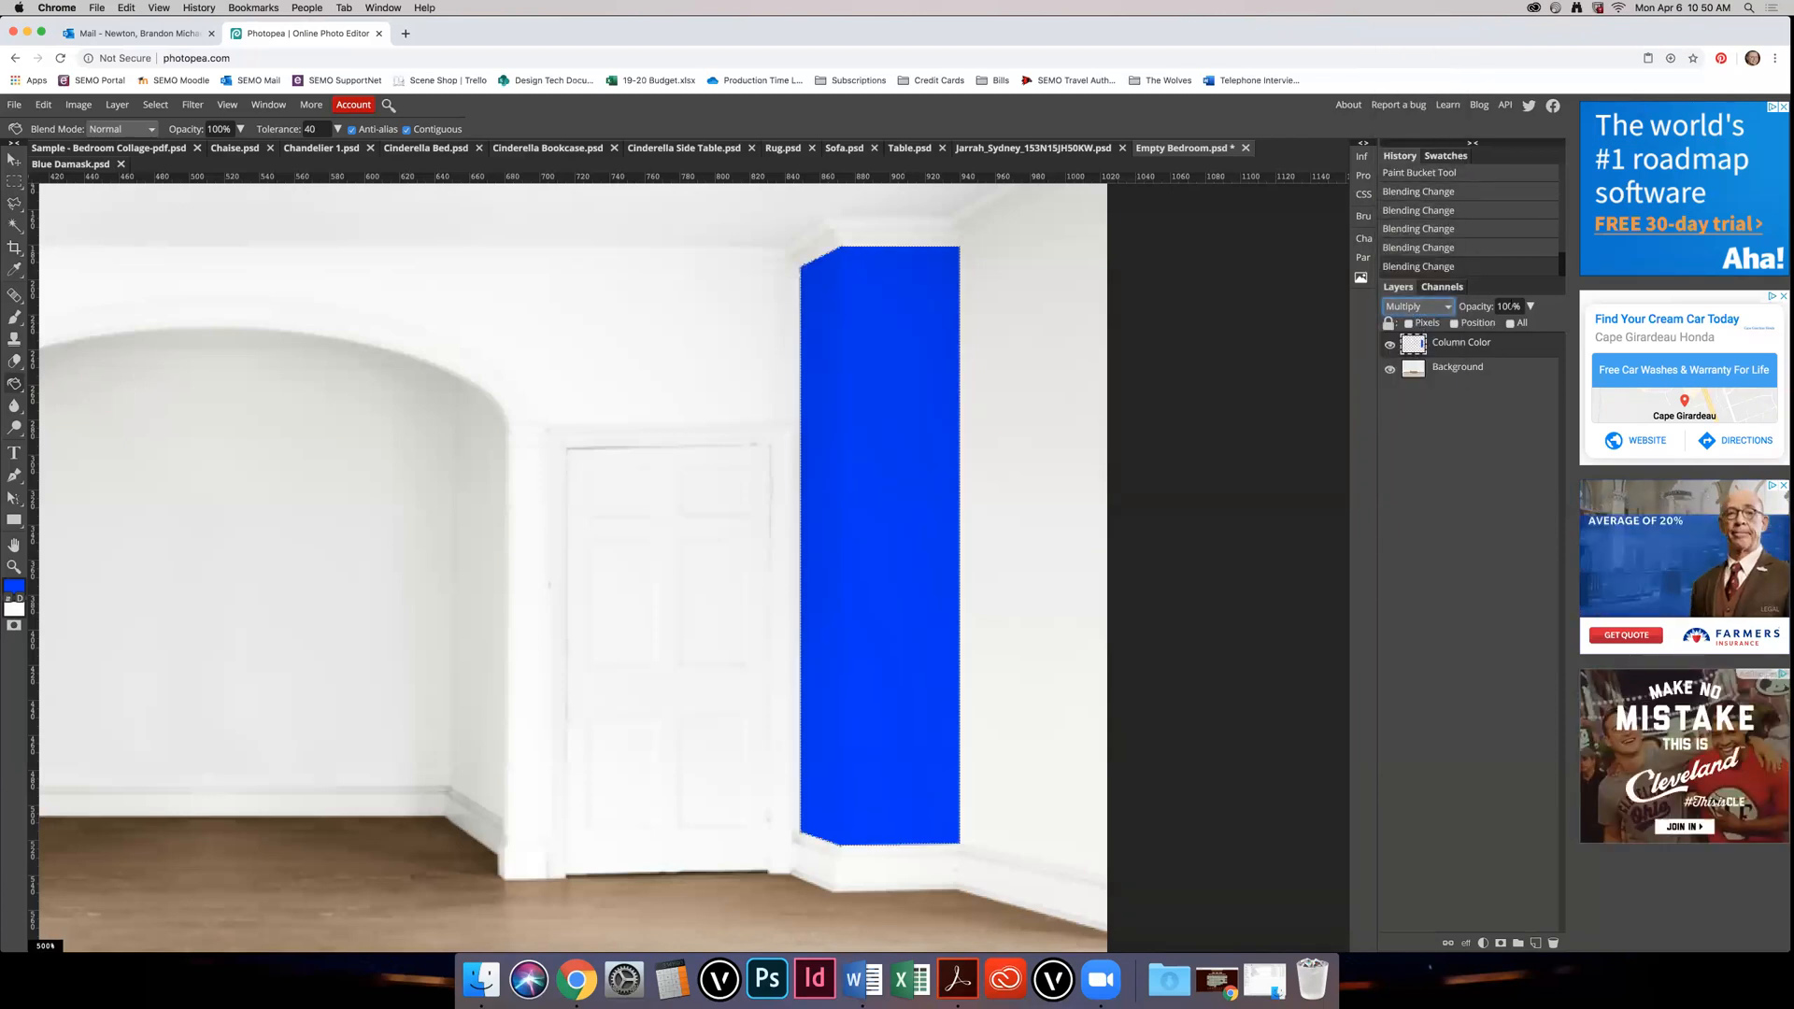
Step: Lower the Column Color layer's opacity to 50% and further to 5%, and refill the column with the Paint Bucket
left_click(1508, 307)
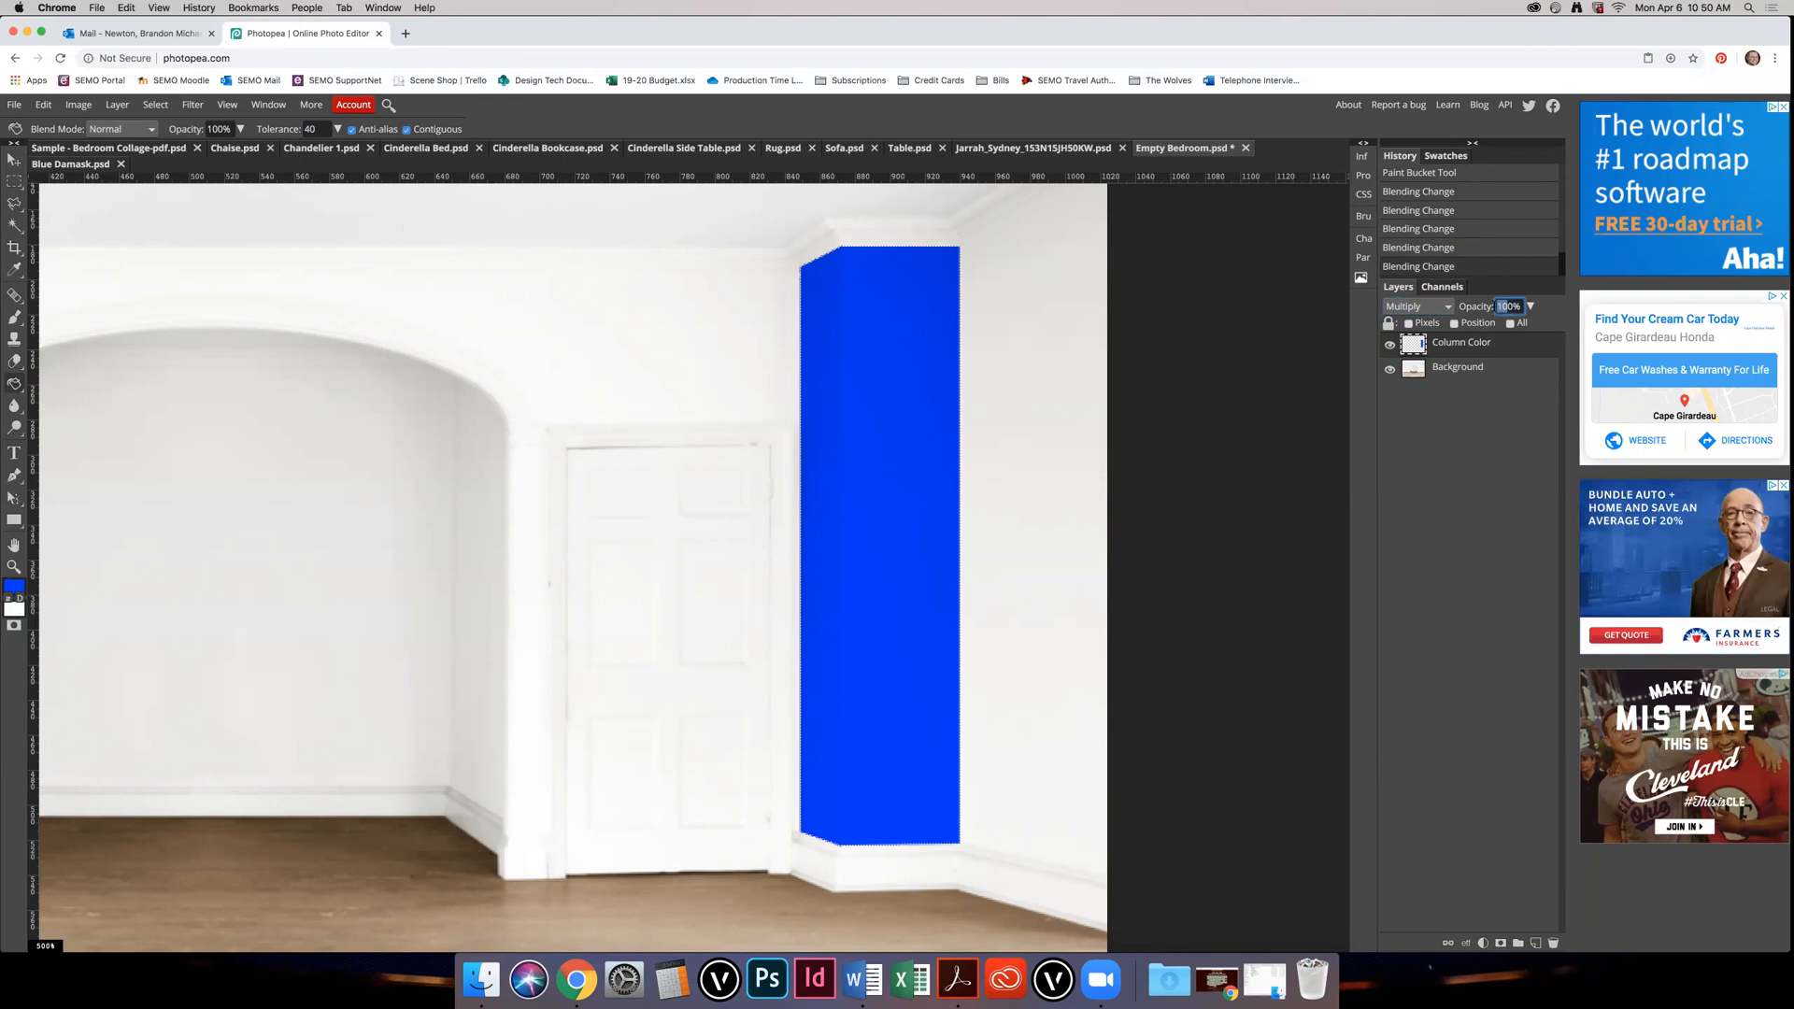
type("50")
key("Return")
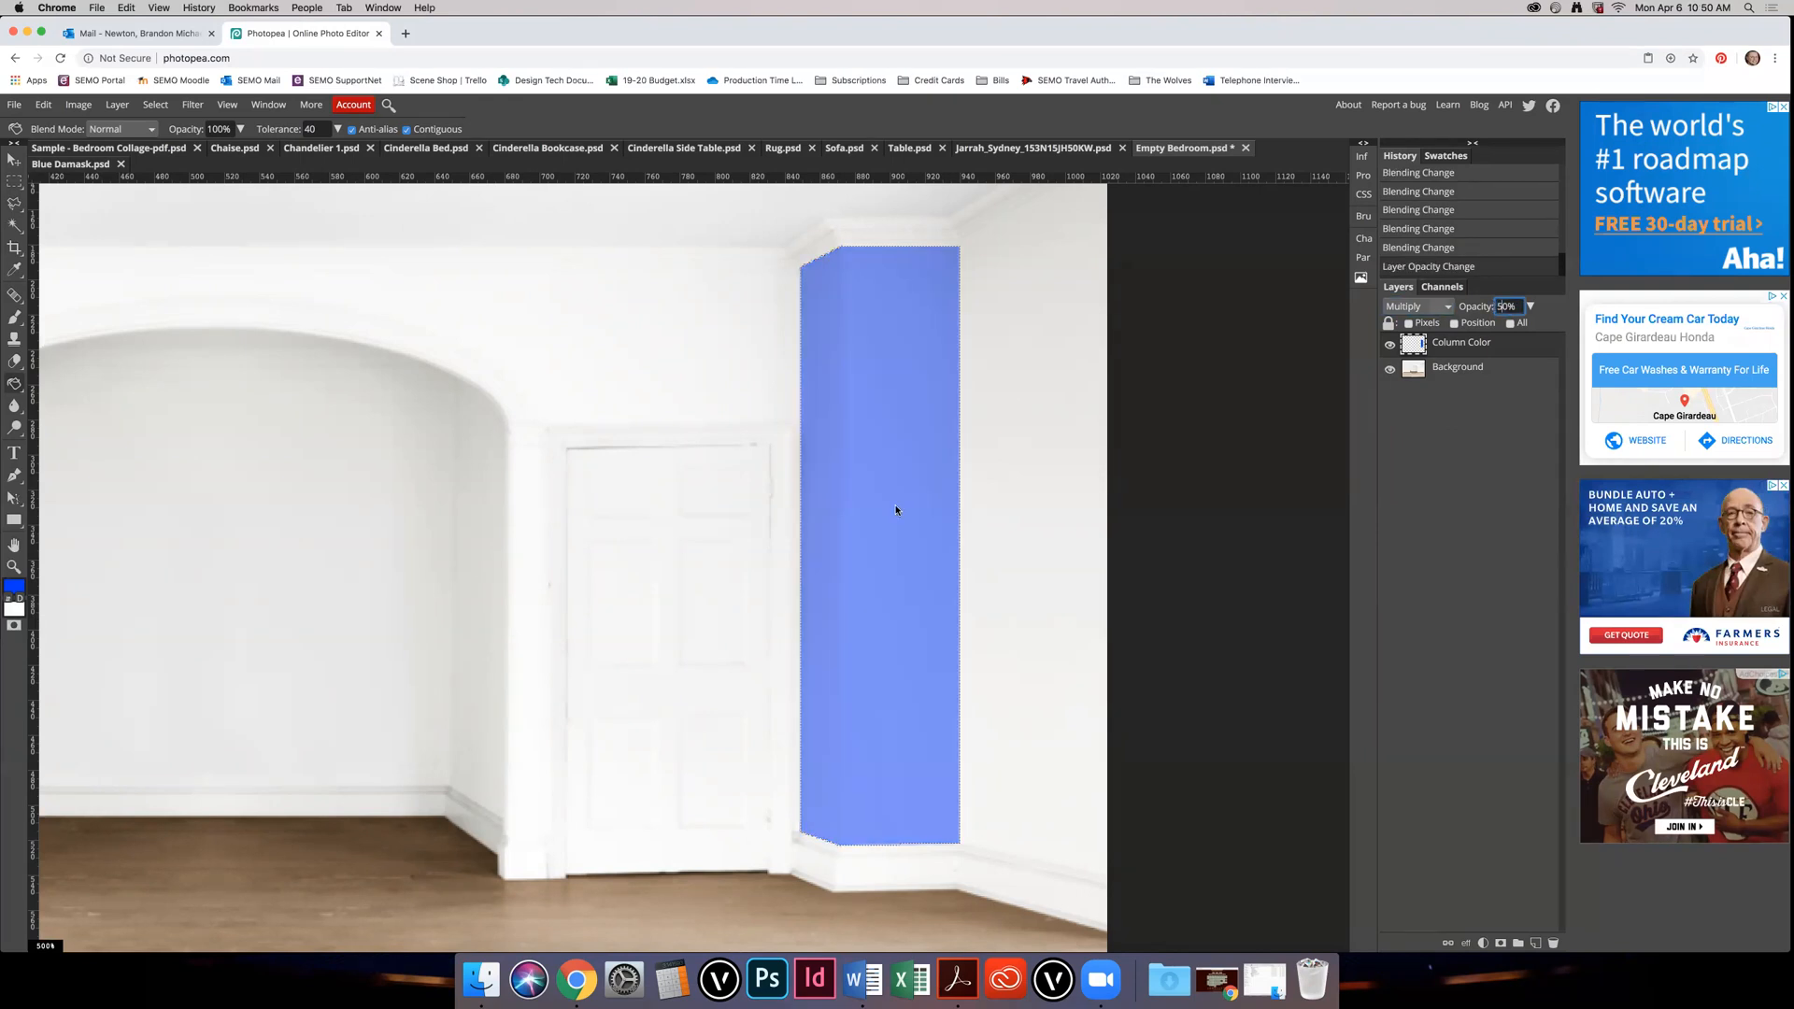
key("BackSpace")
left_click(942, 445)
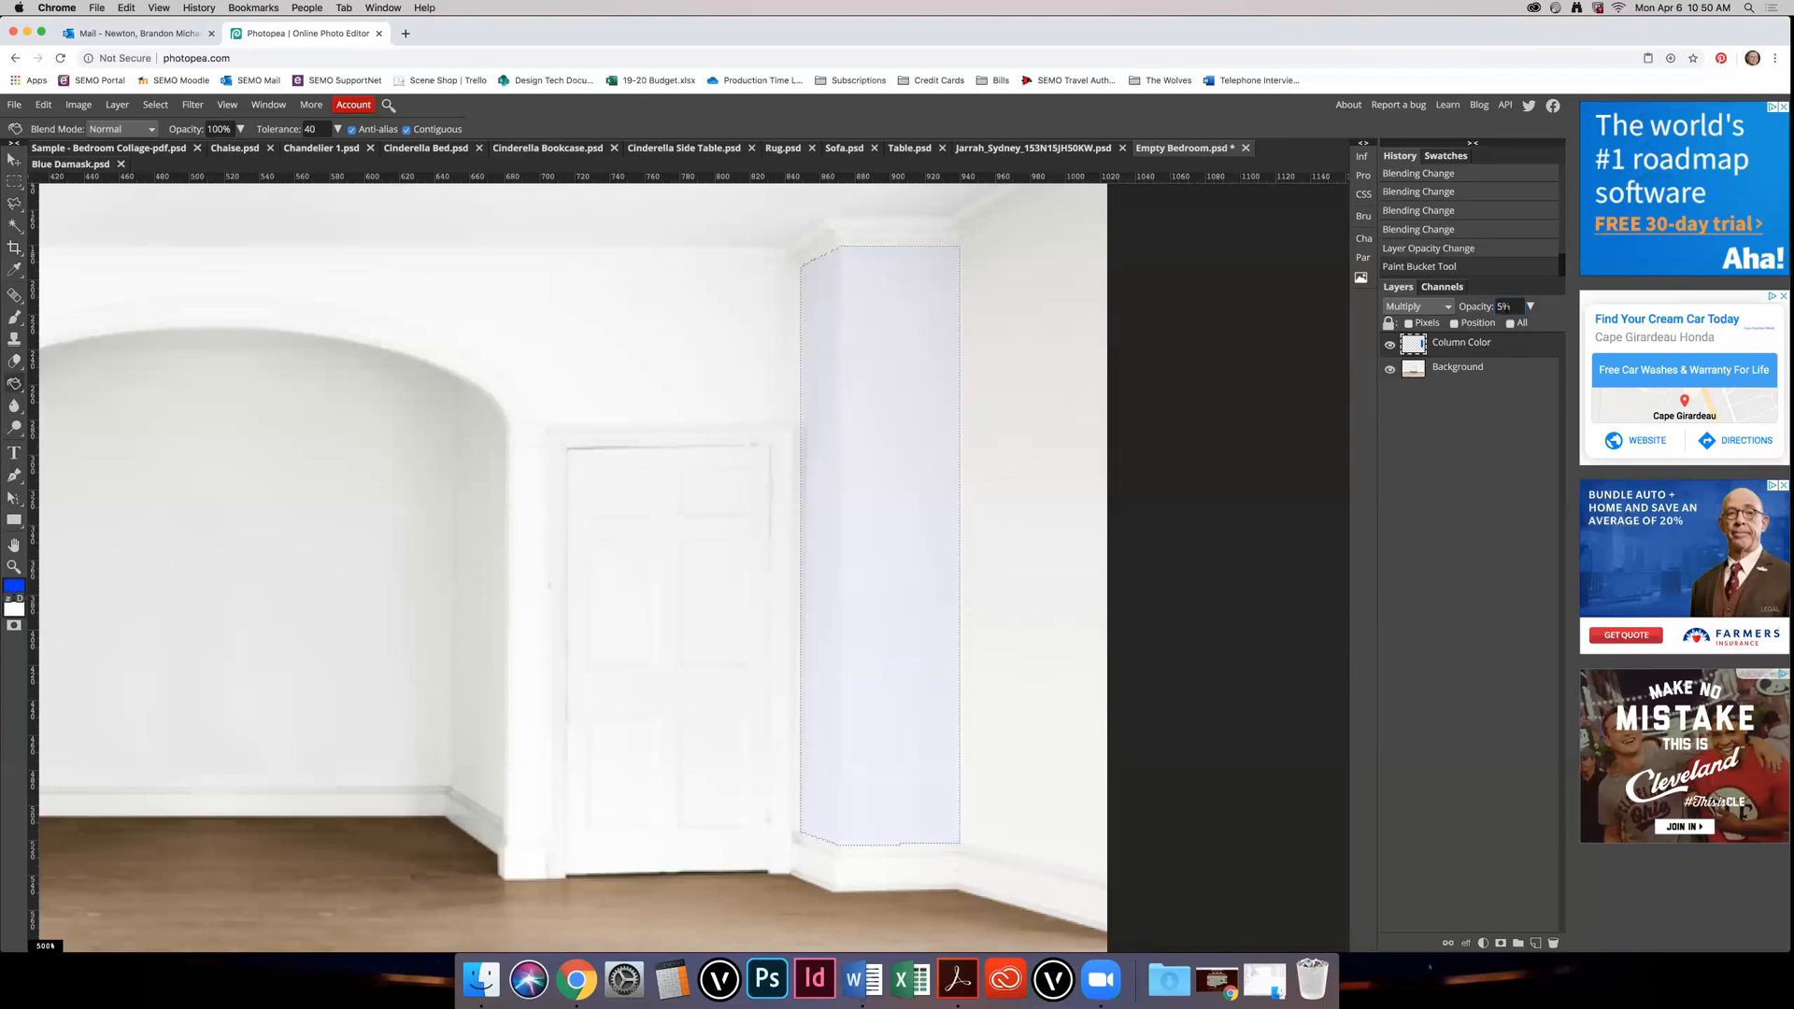
Step: Set the Column Color layer's opacity to 50% and deselect the column
left_click(1506, 306)
type("0")
key("Return")
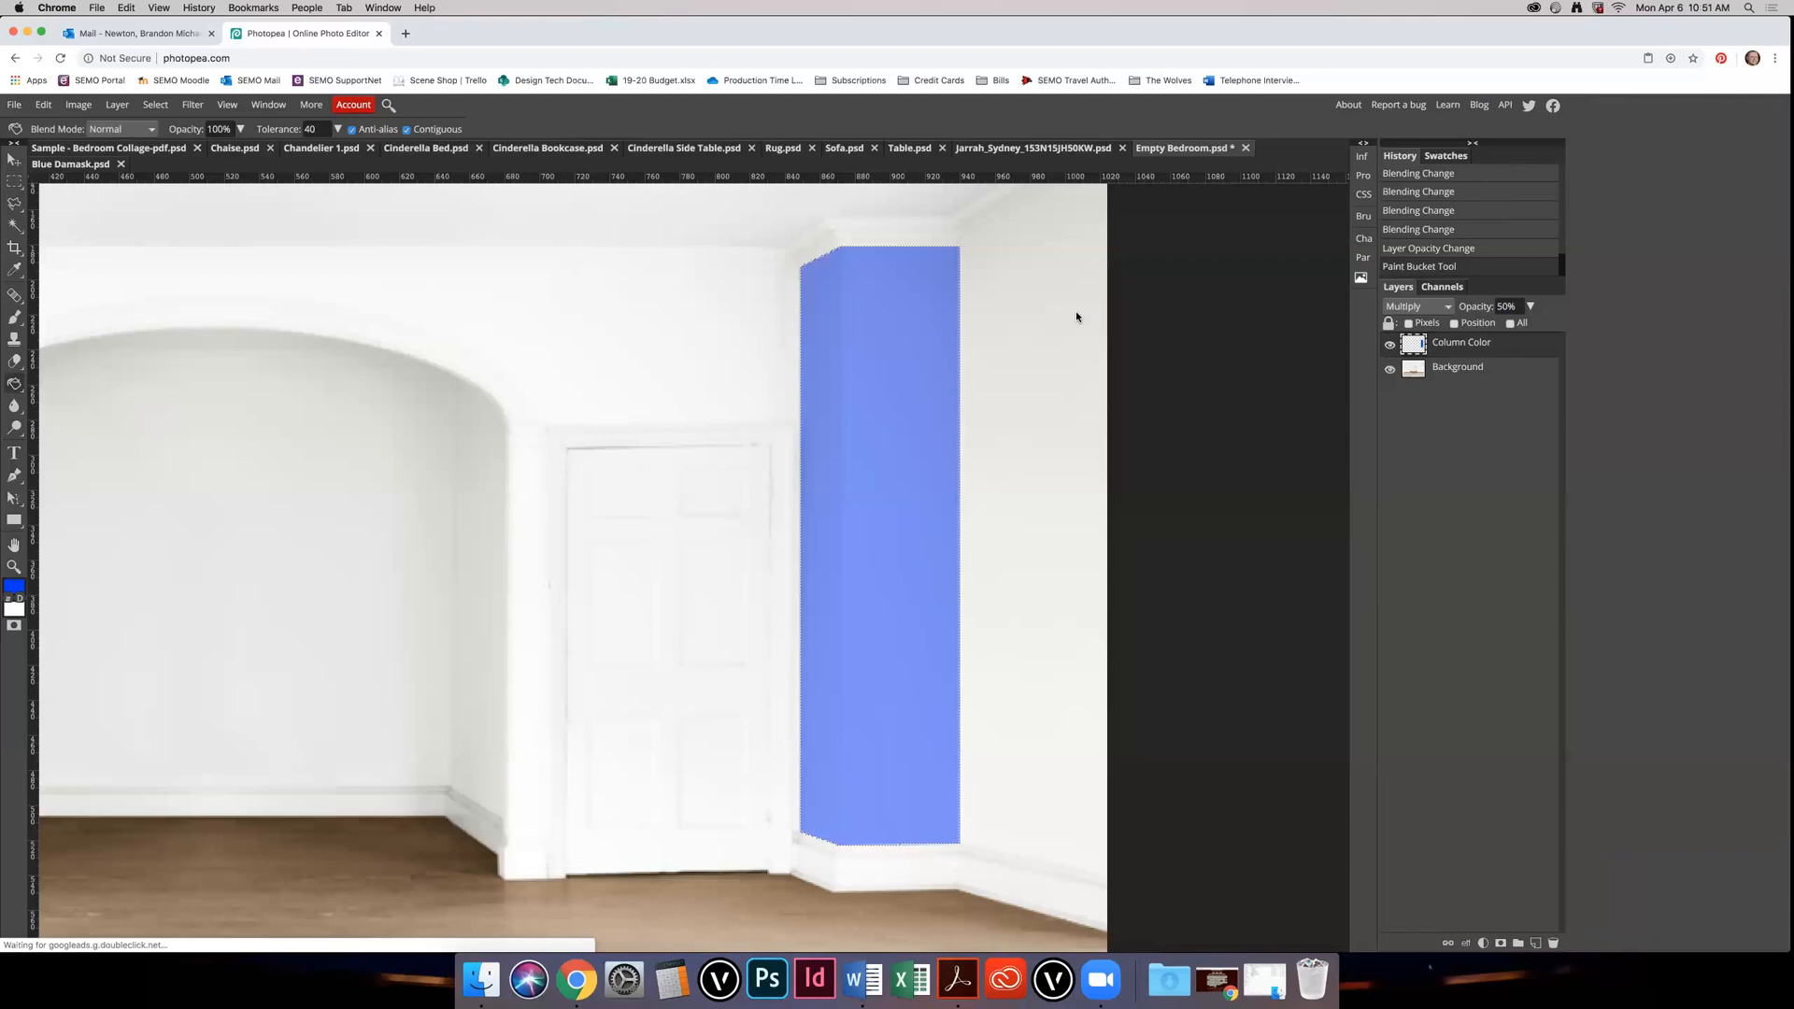
key("m")
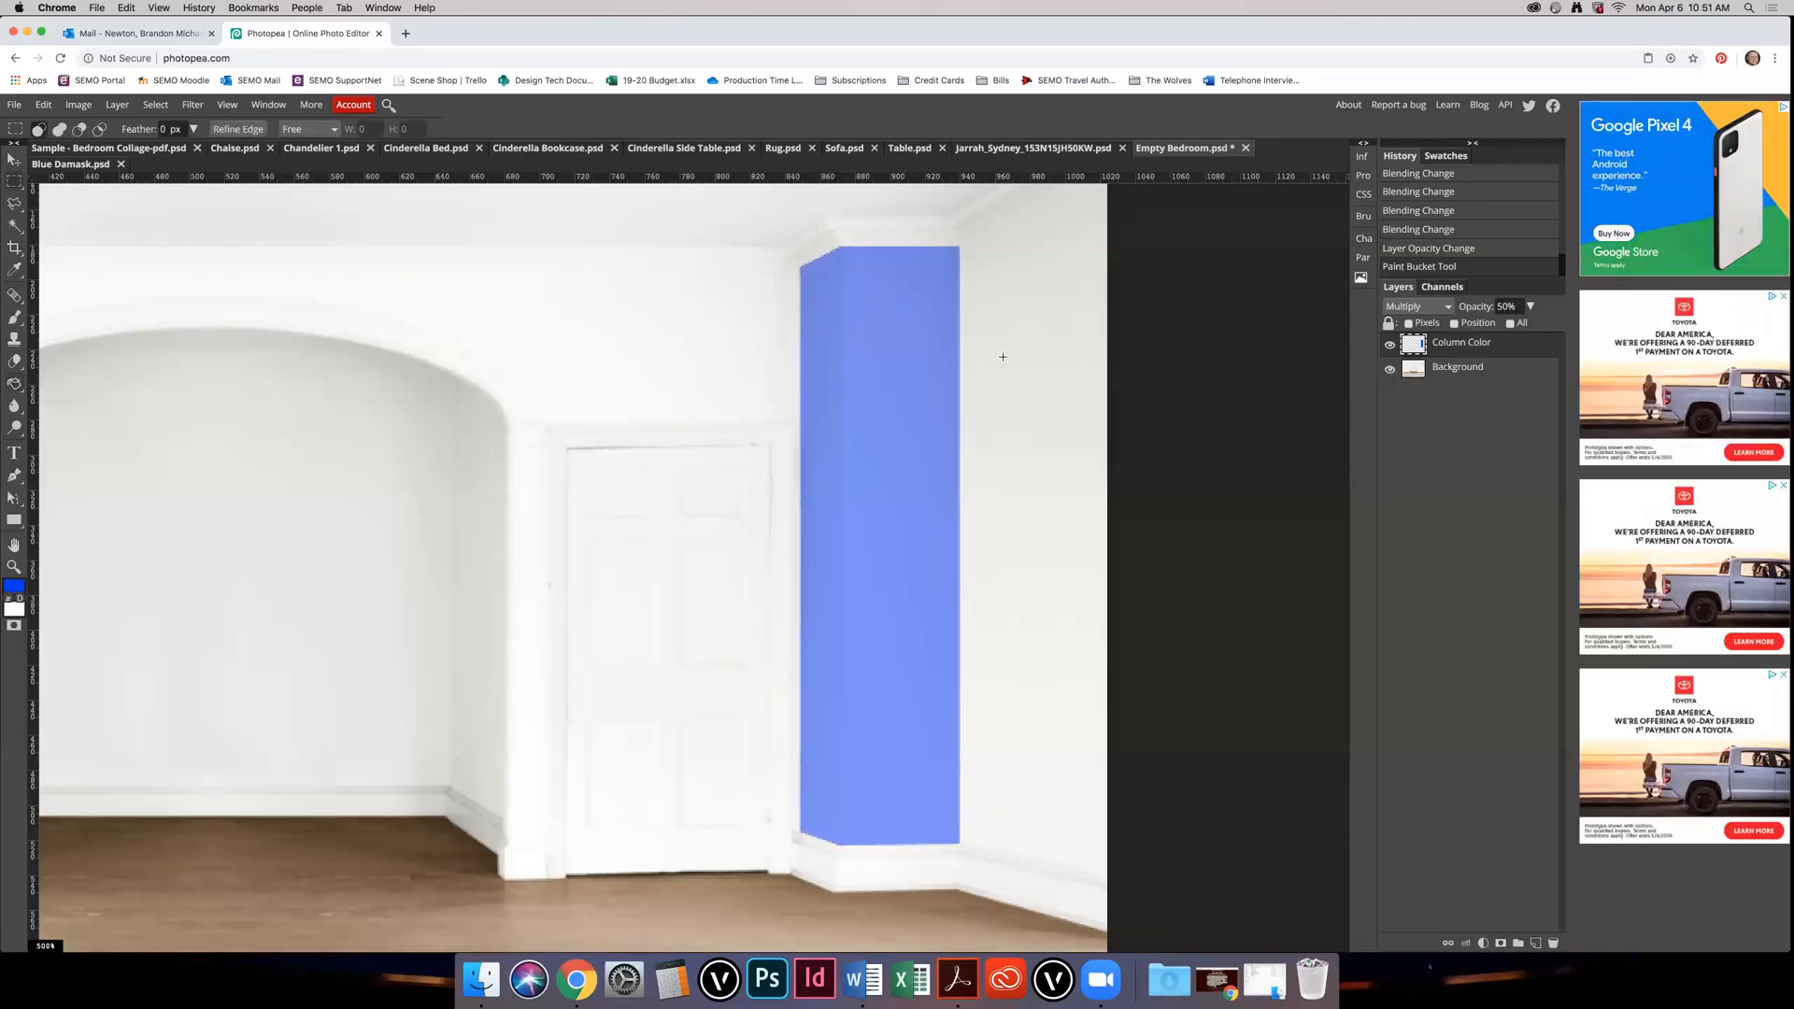
key("v")
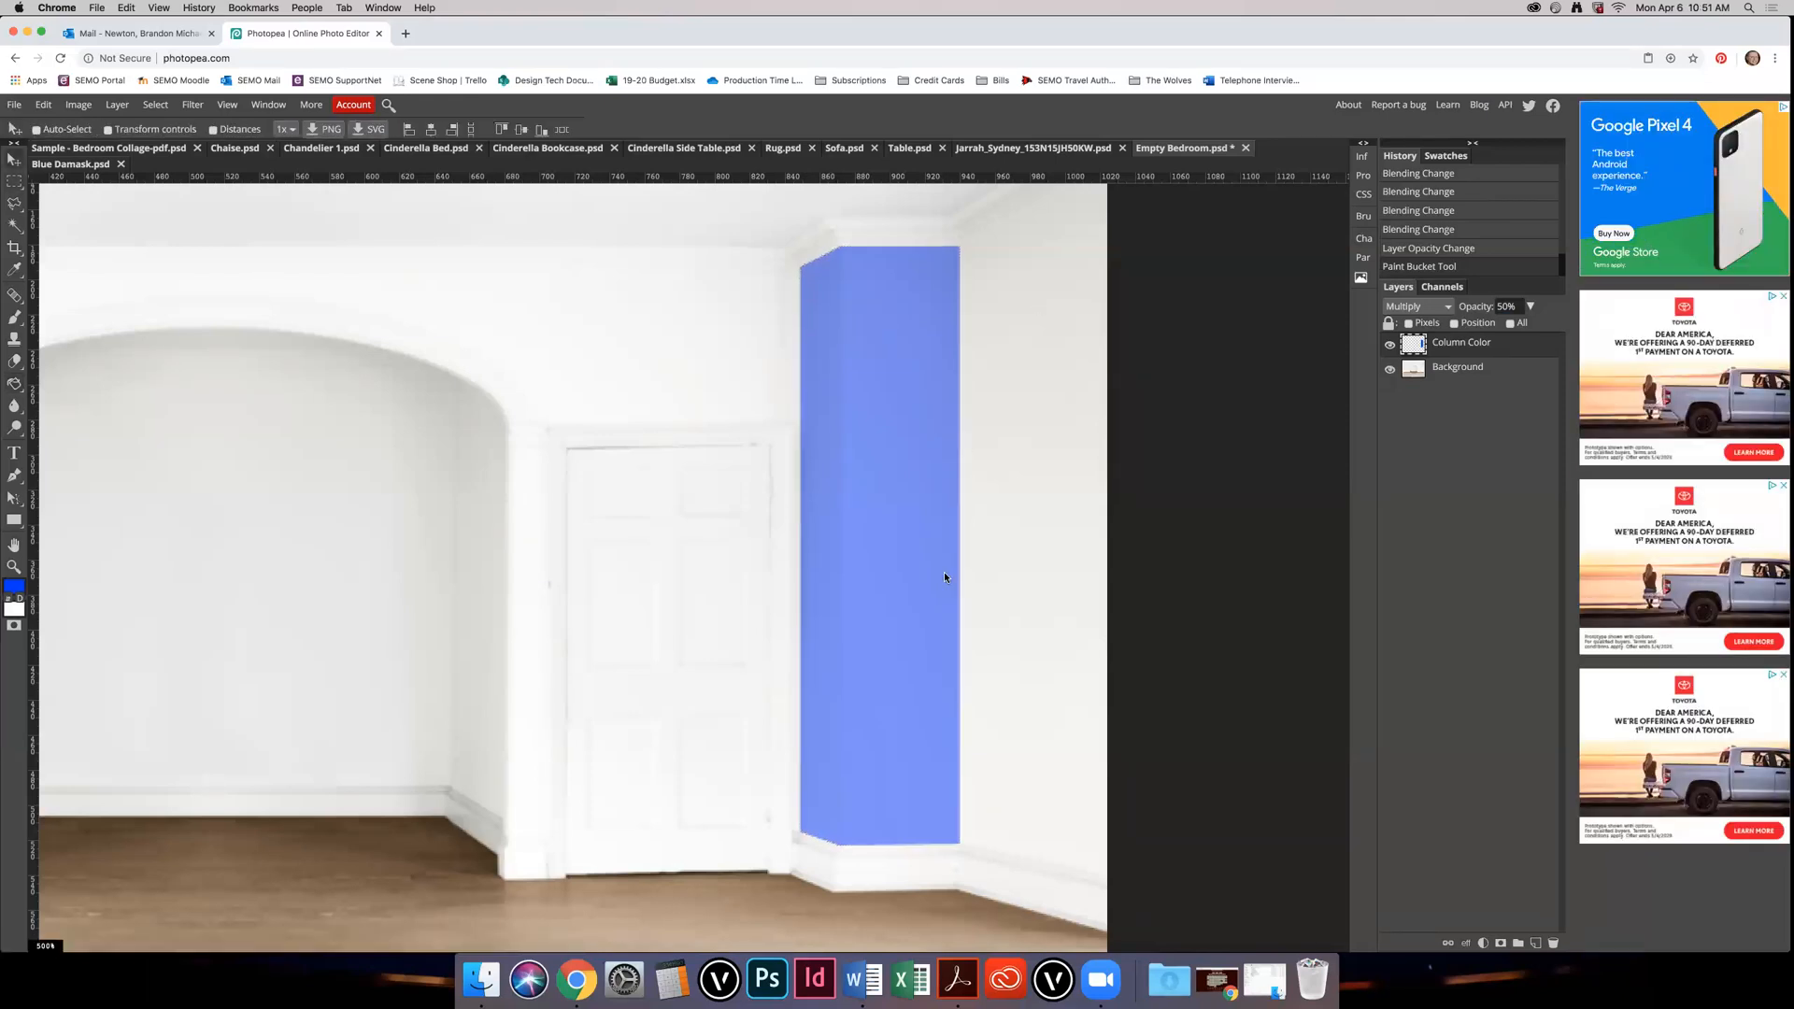
Step: Toggle the Column Color layer's visibility to compare the column with and without the blue fill
left_click(1389, 345)
left_click(1389, 345)
left_click(1390, 346)
left_click(1389, 346)
left_click(1389, 346)
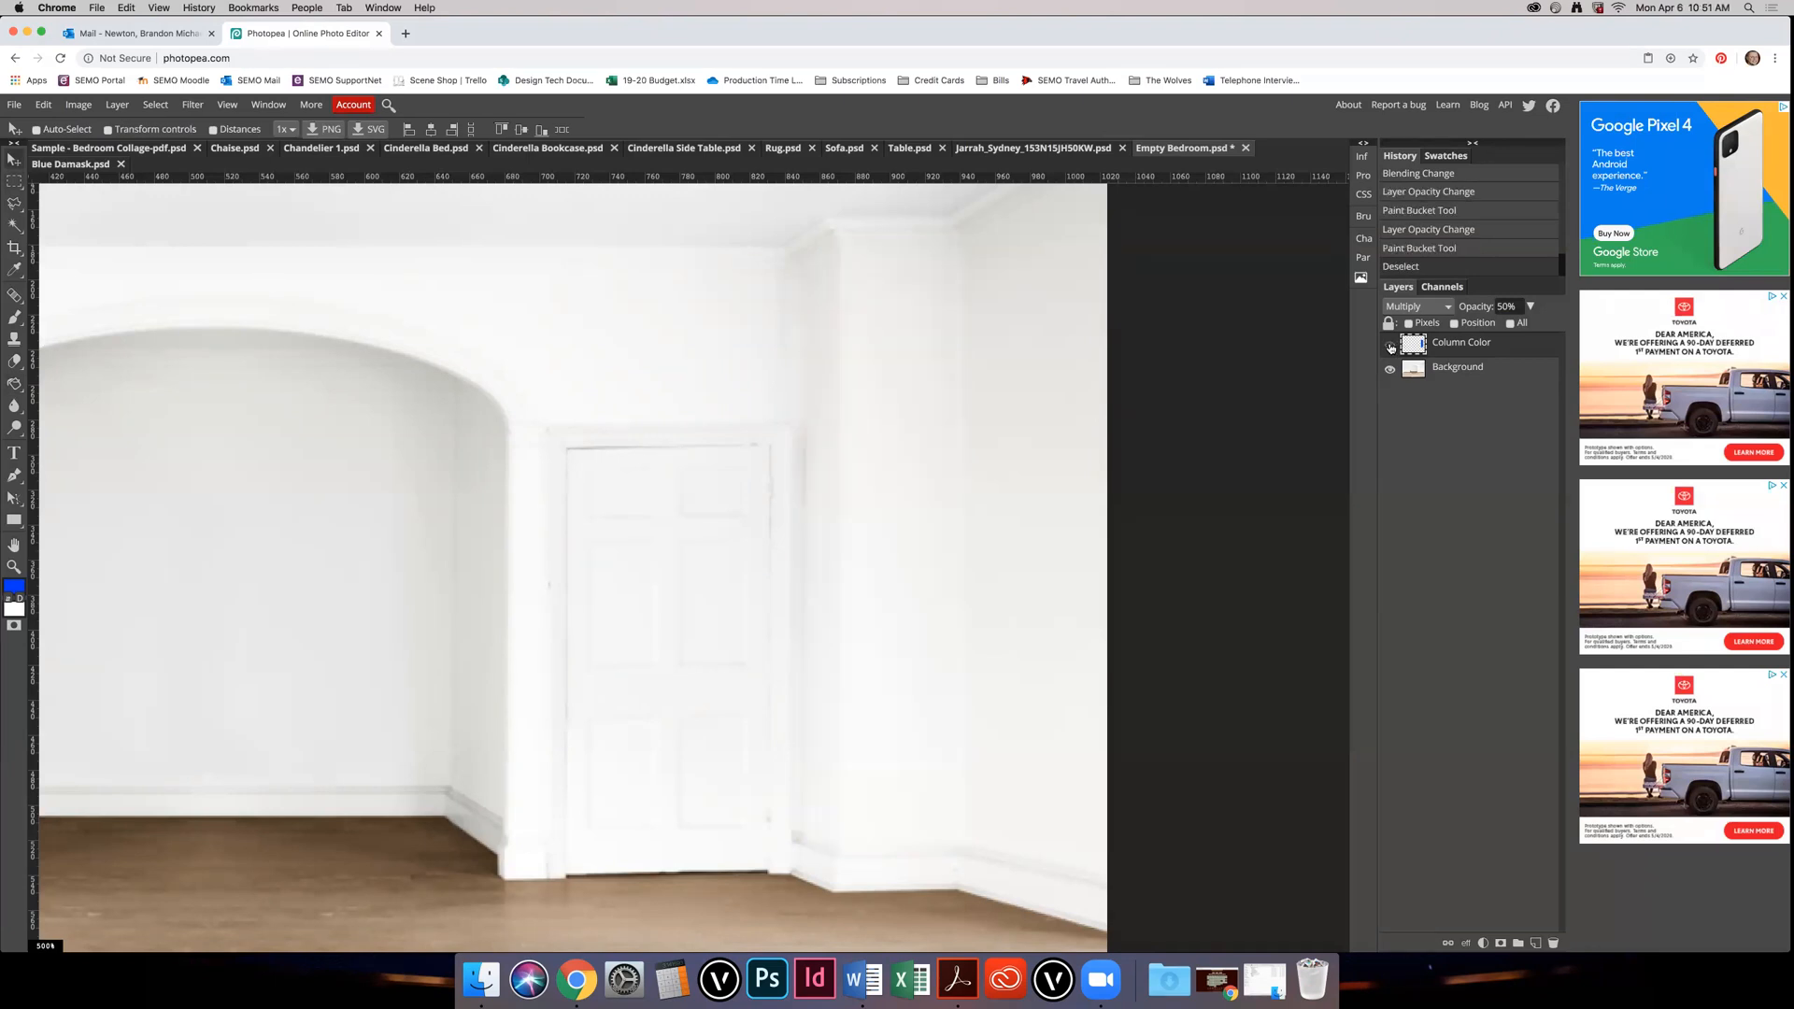
left_click(1389, 346)
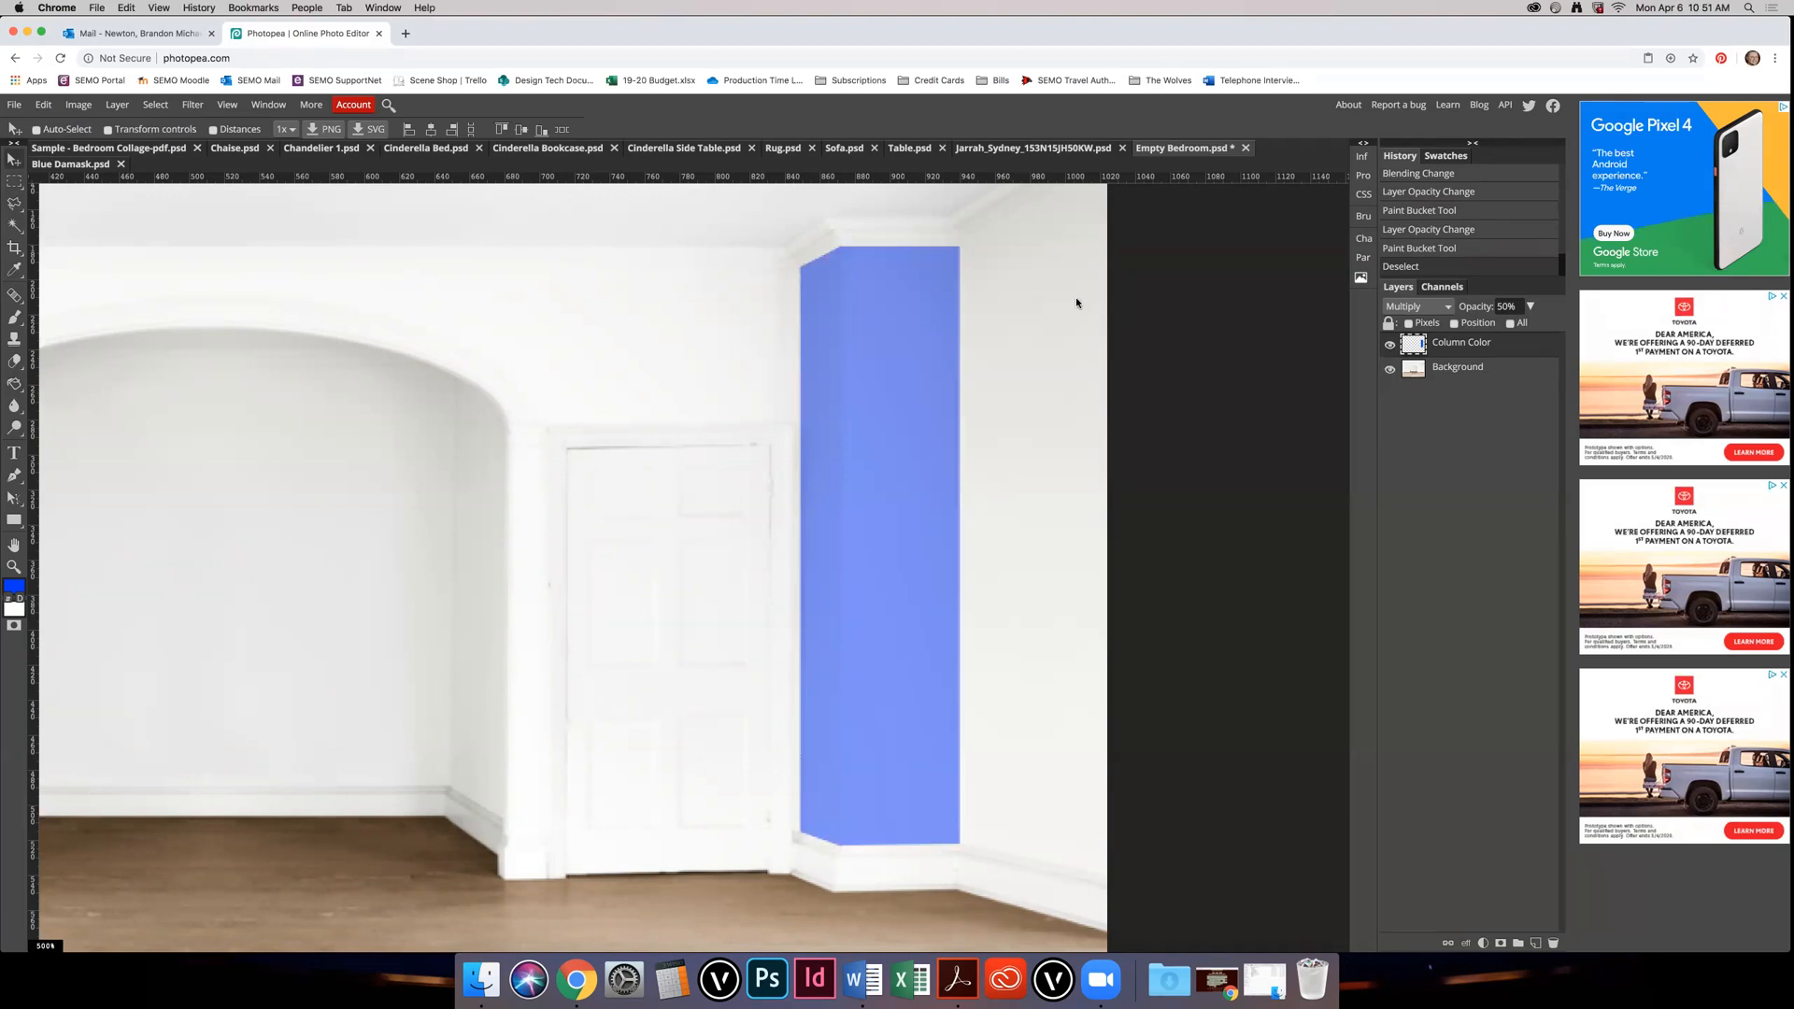
Step: Duplicate the blue column fill and place the copy over the matching column on the opposite side of the room
scroll(1060, 428, "down", 1)
scroll(1059, 428, "up", 3)
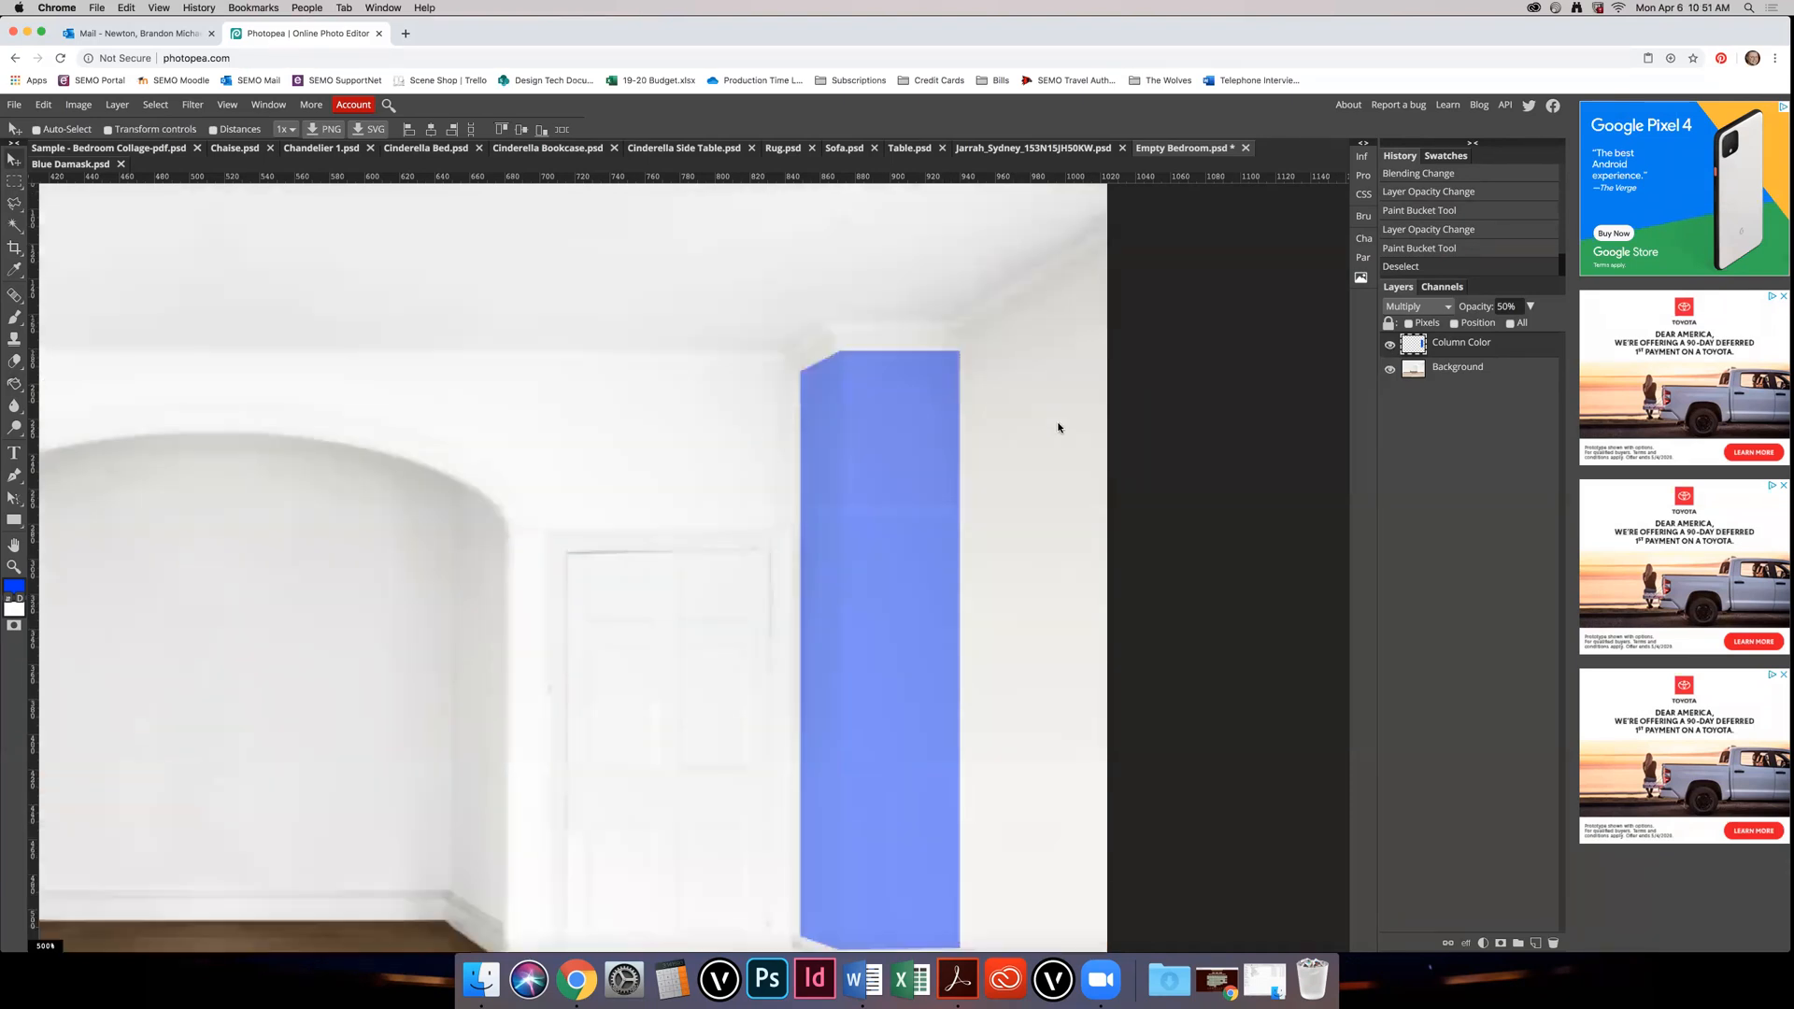
scroll(962, 455, "down", 2)
left_click_drag(620, 424, 1054, 481)
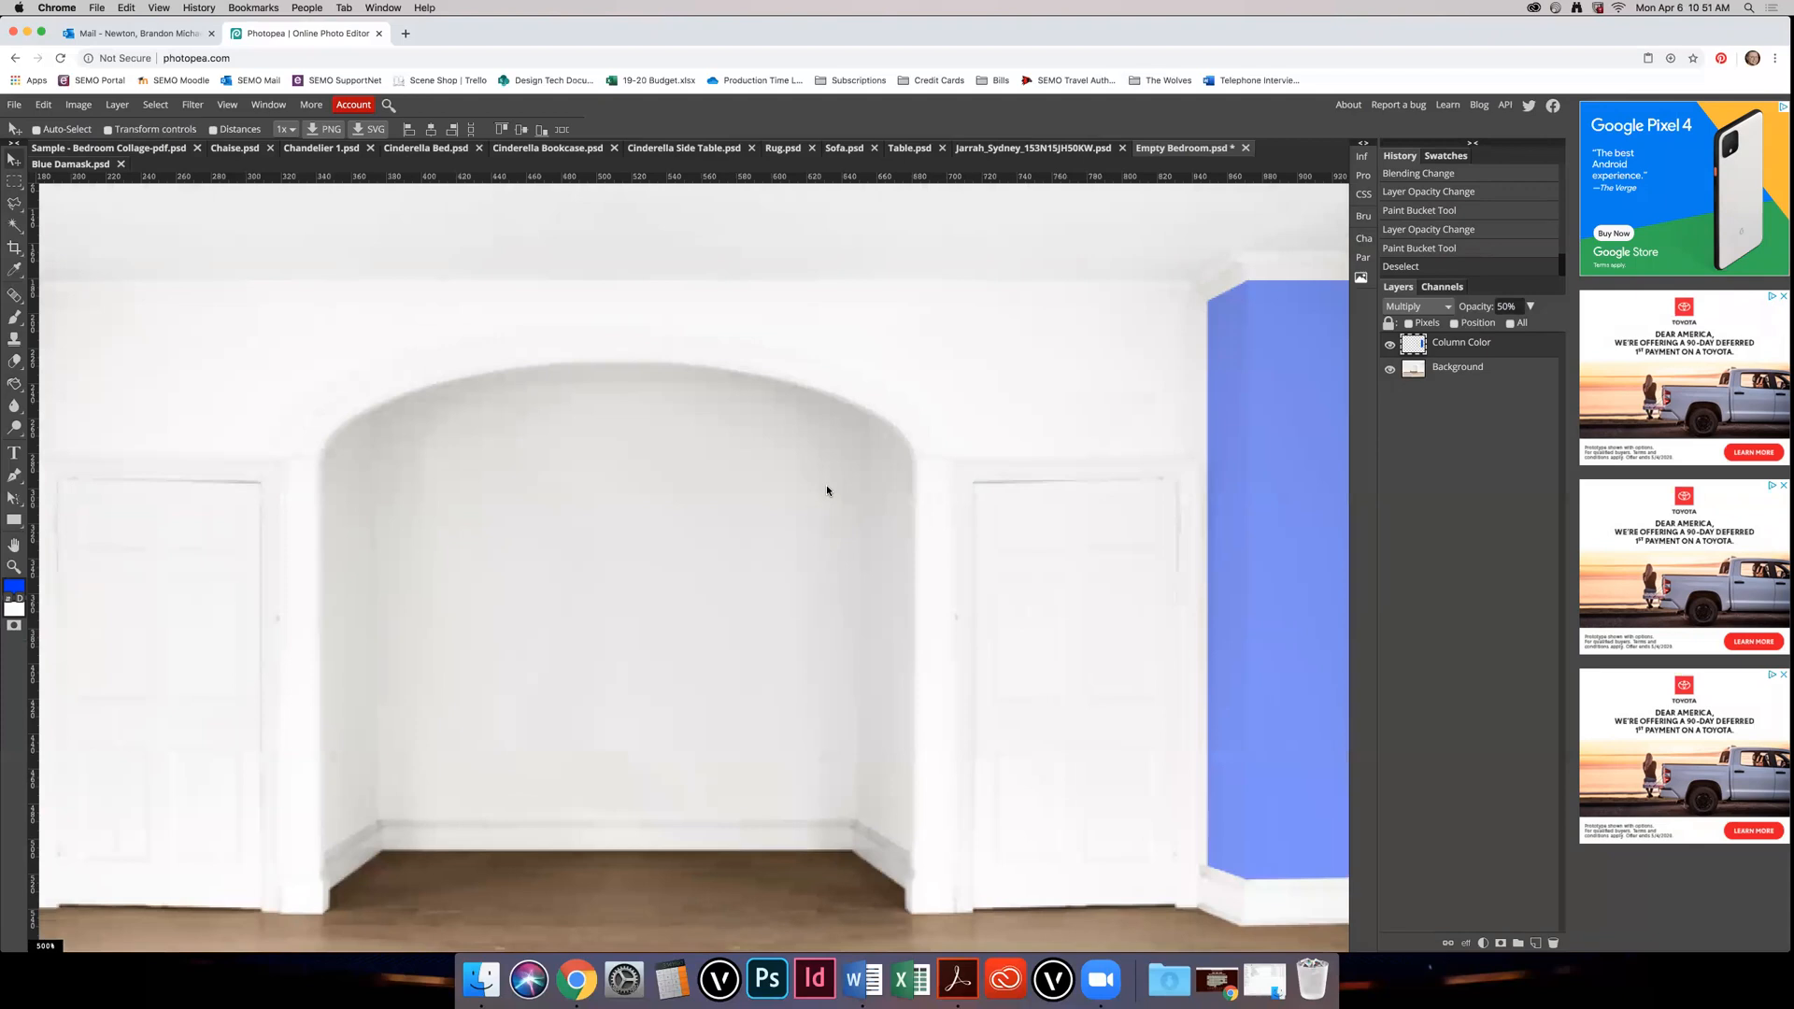
scroll(827, 490, "down", 3)
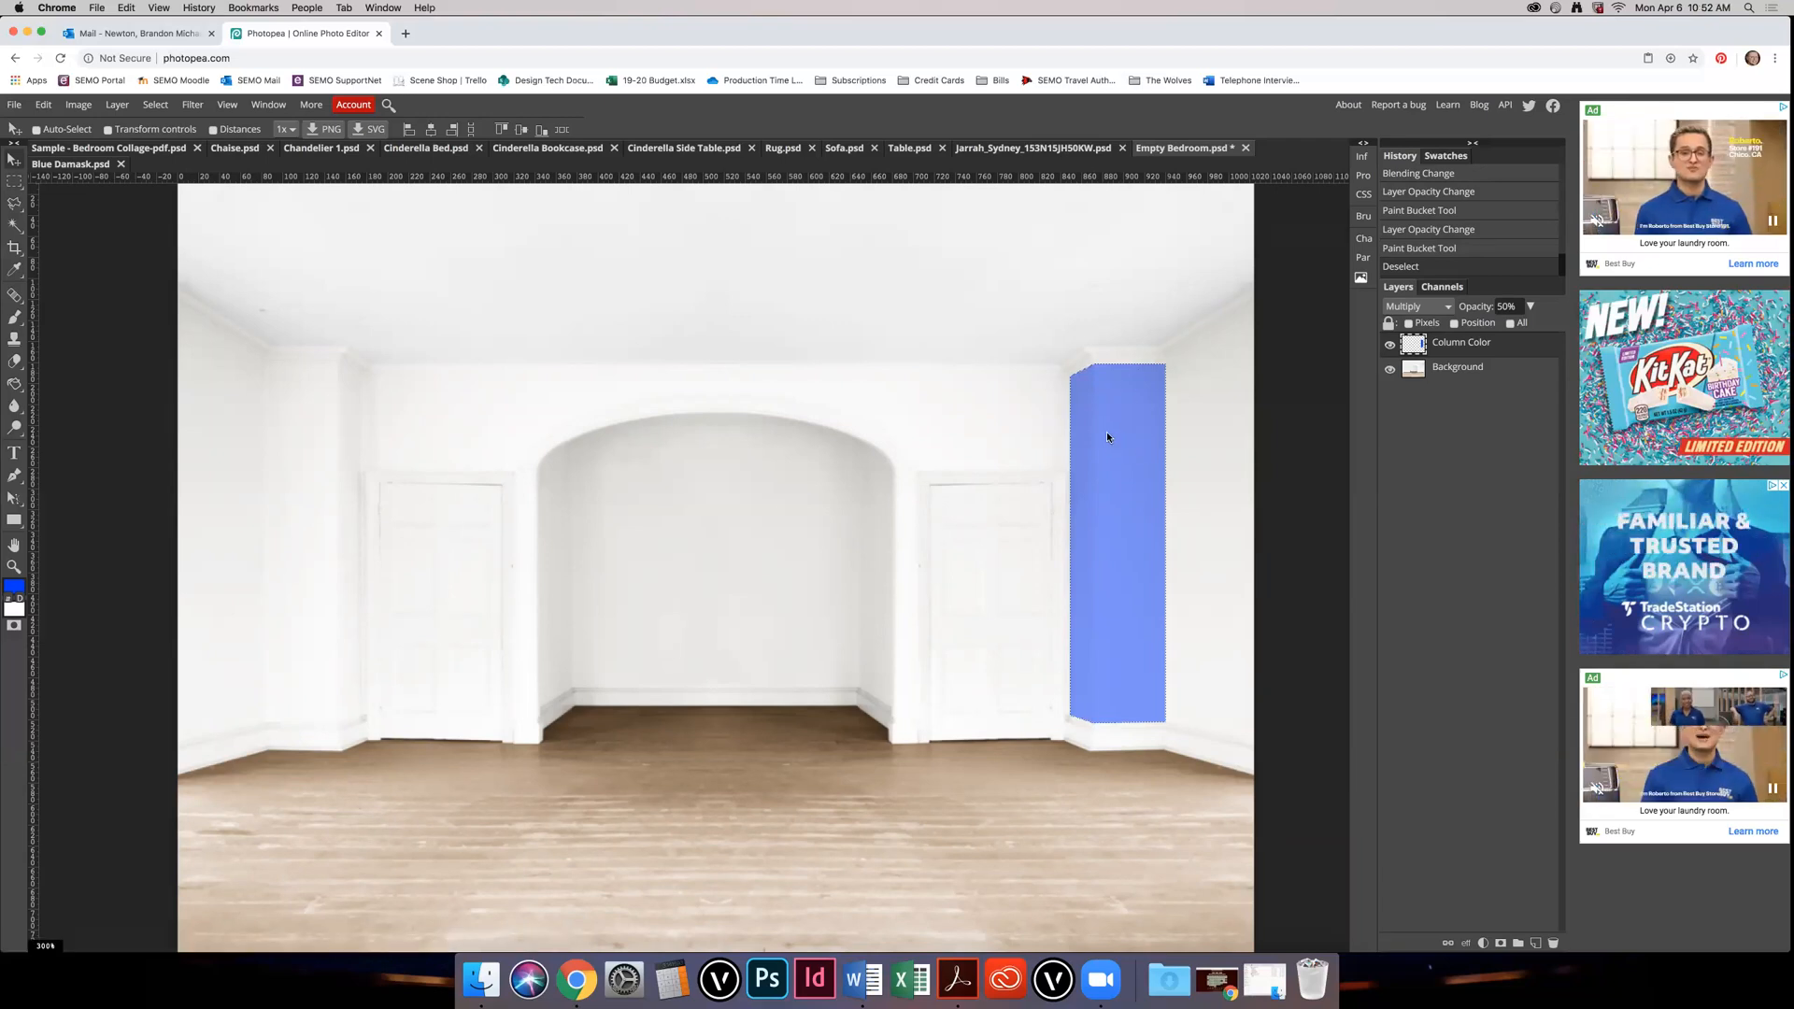
left_click(1054, 436)
left_click_drag(1054, 436, 283, 505)
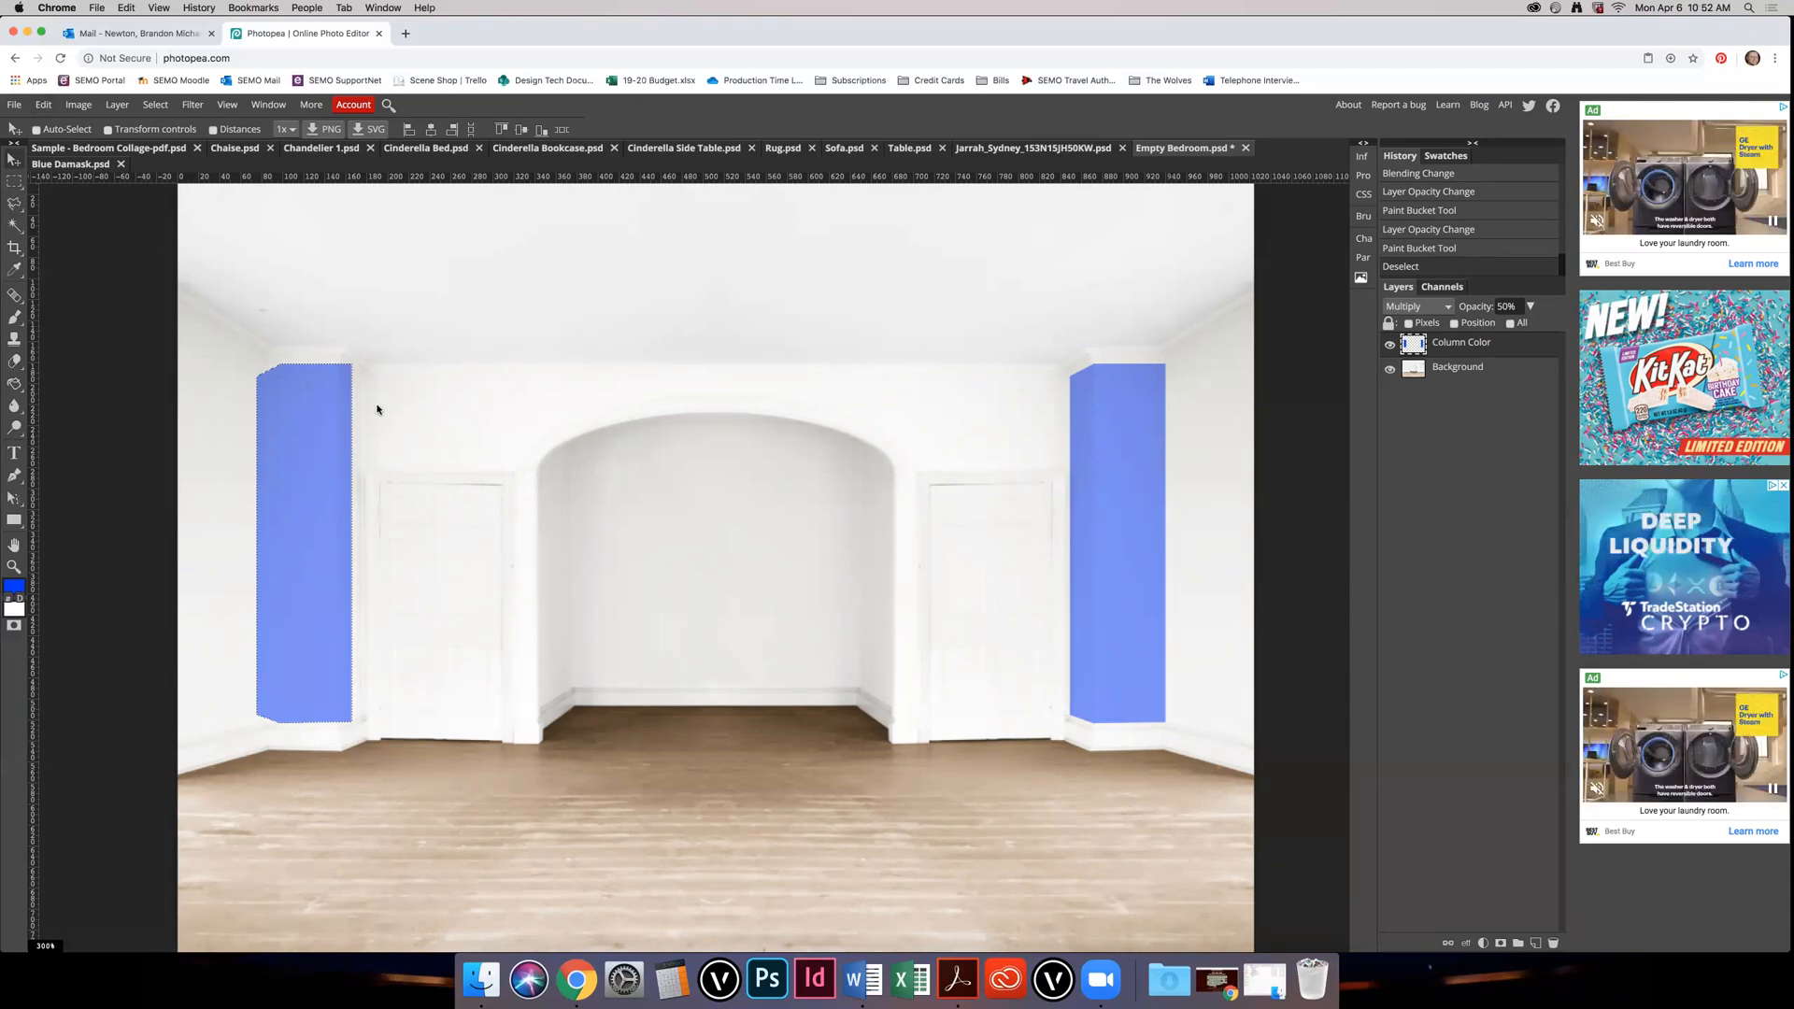
Step: Flip the copied blue fill horizontally and shift it slightly to line up with the column's edges
left_click(43, 105)
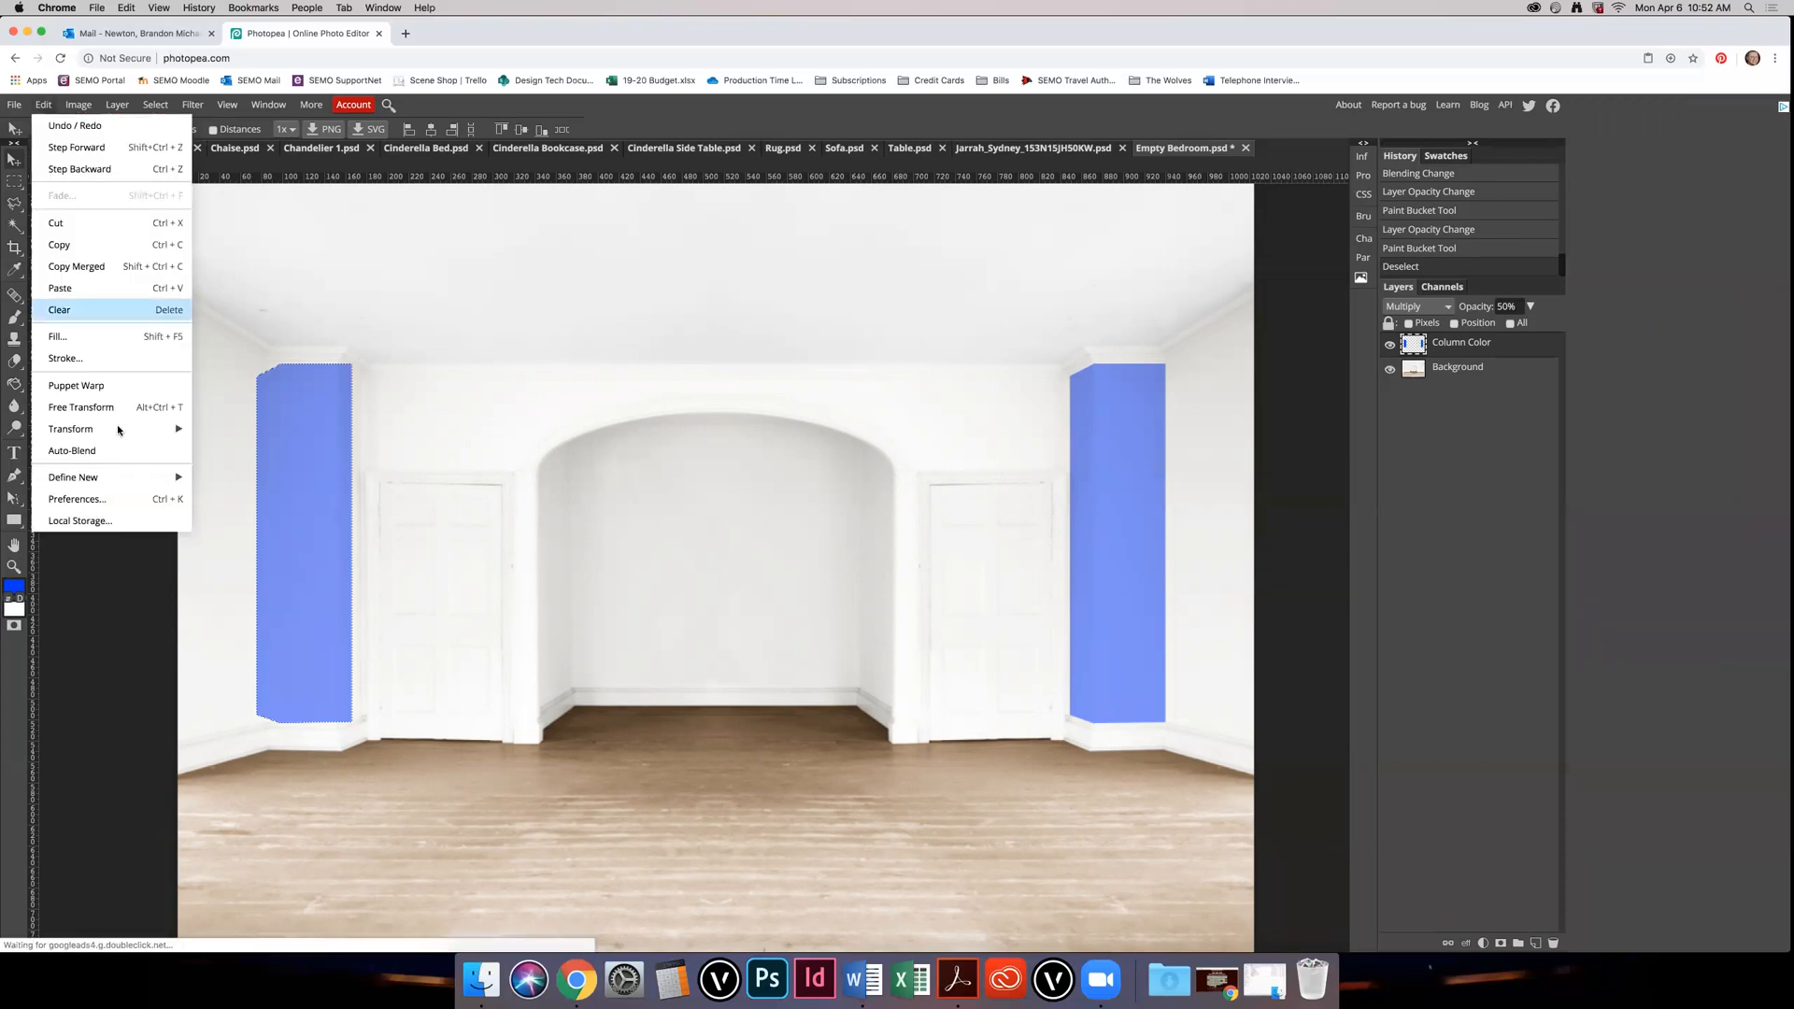
mouse_move(118, 431)
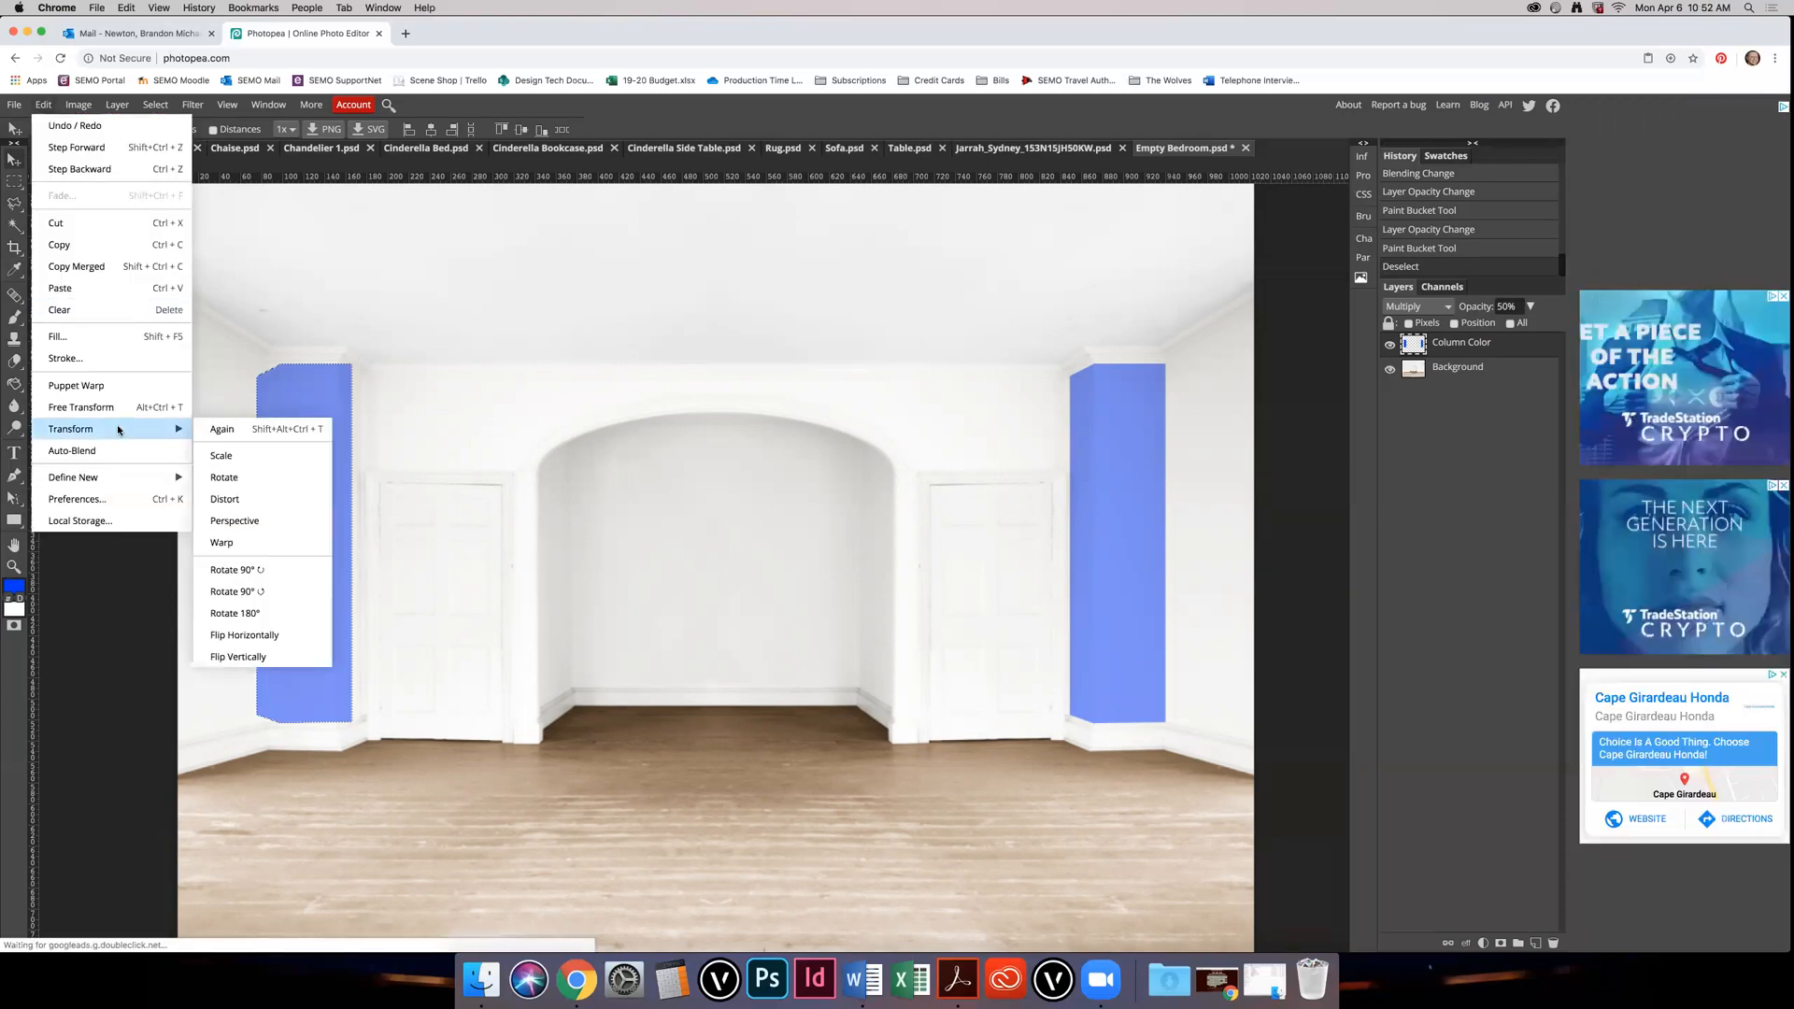
left_click(266, 635)
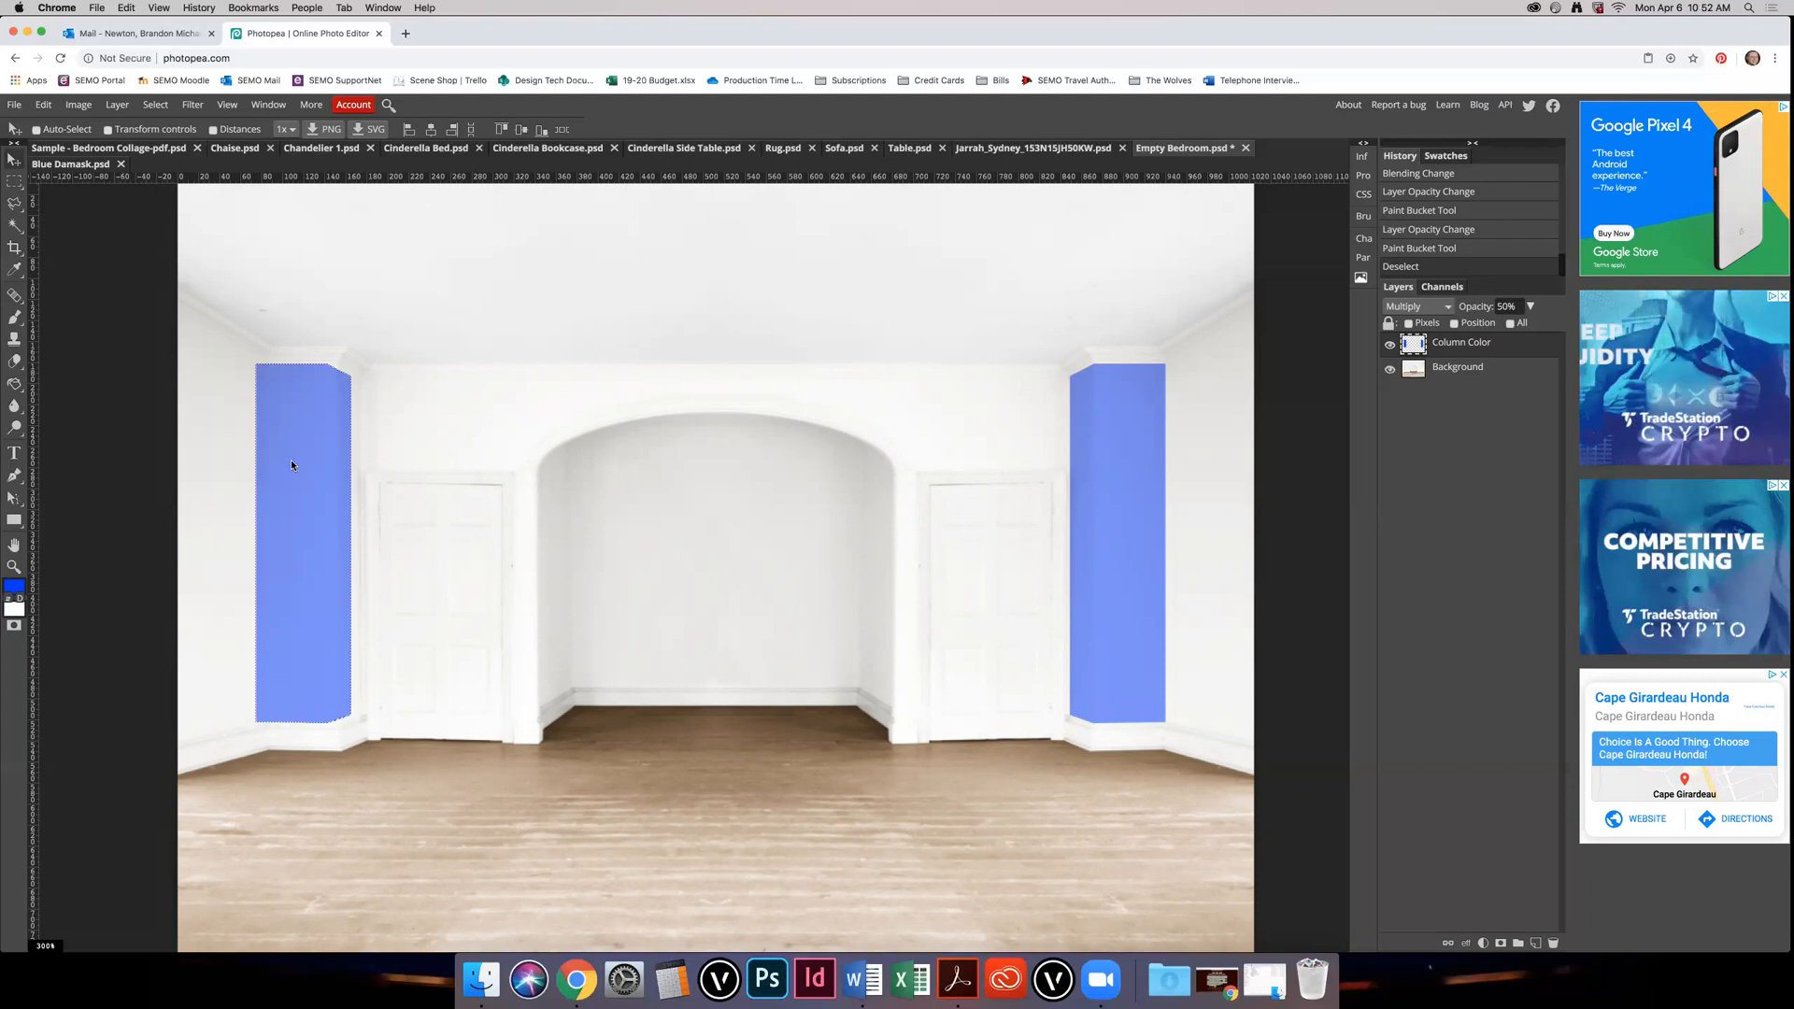
left_click_drag(291, 465, 304, 464)
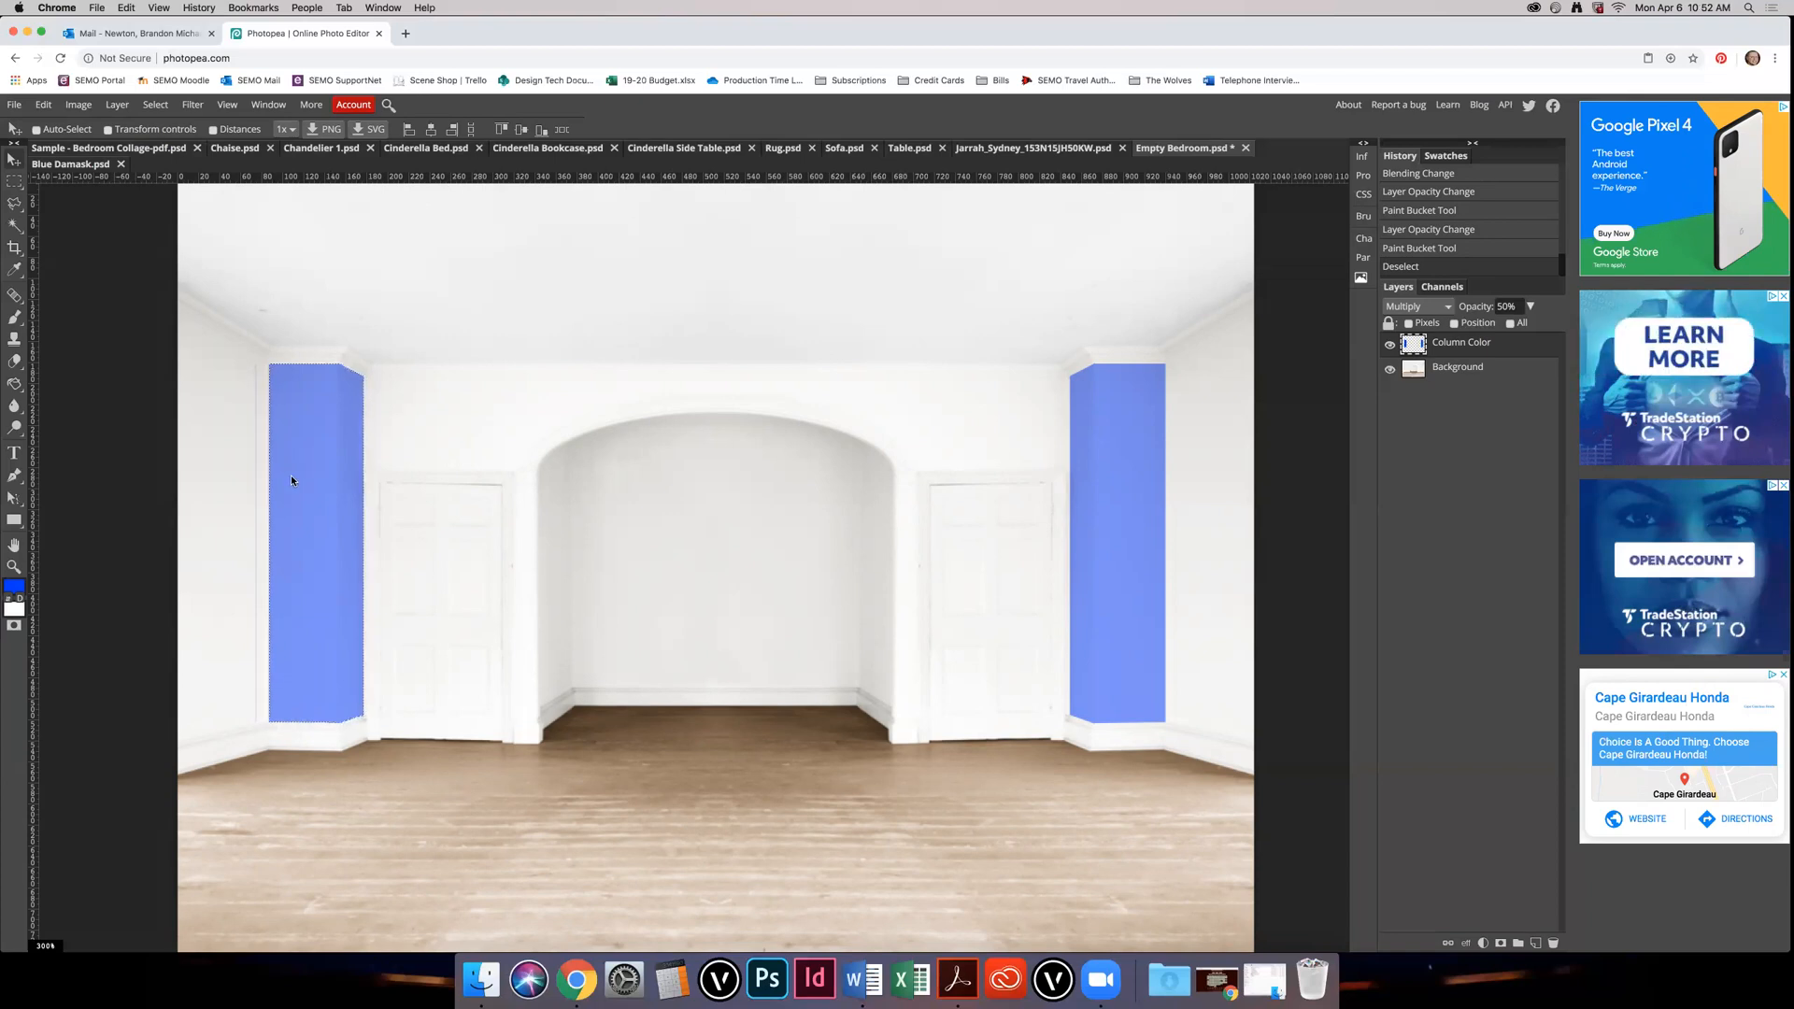
Step: Clear a narrow strip along the copied fill's outer edge, deselect, and check the Column Color layer by toggling its visibility
key("m")
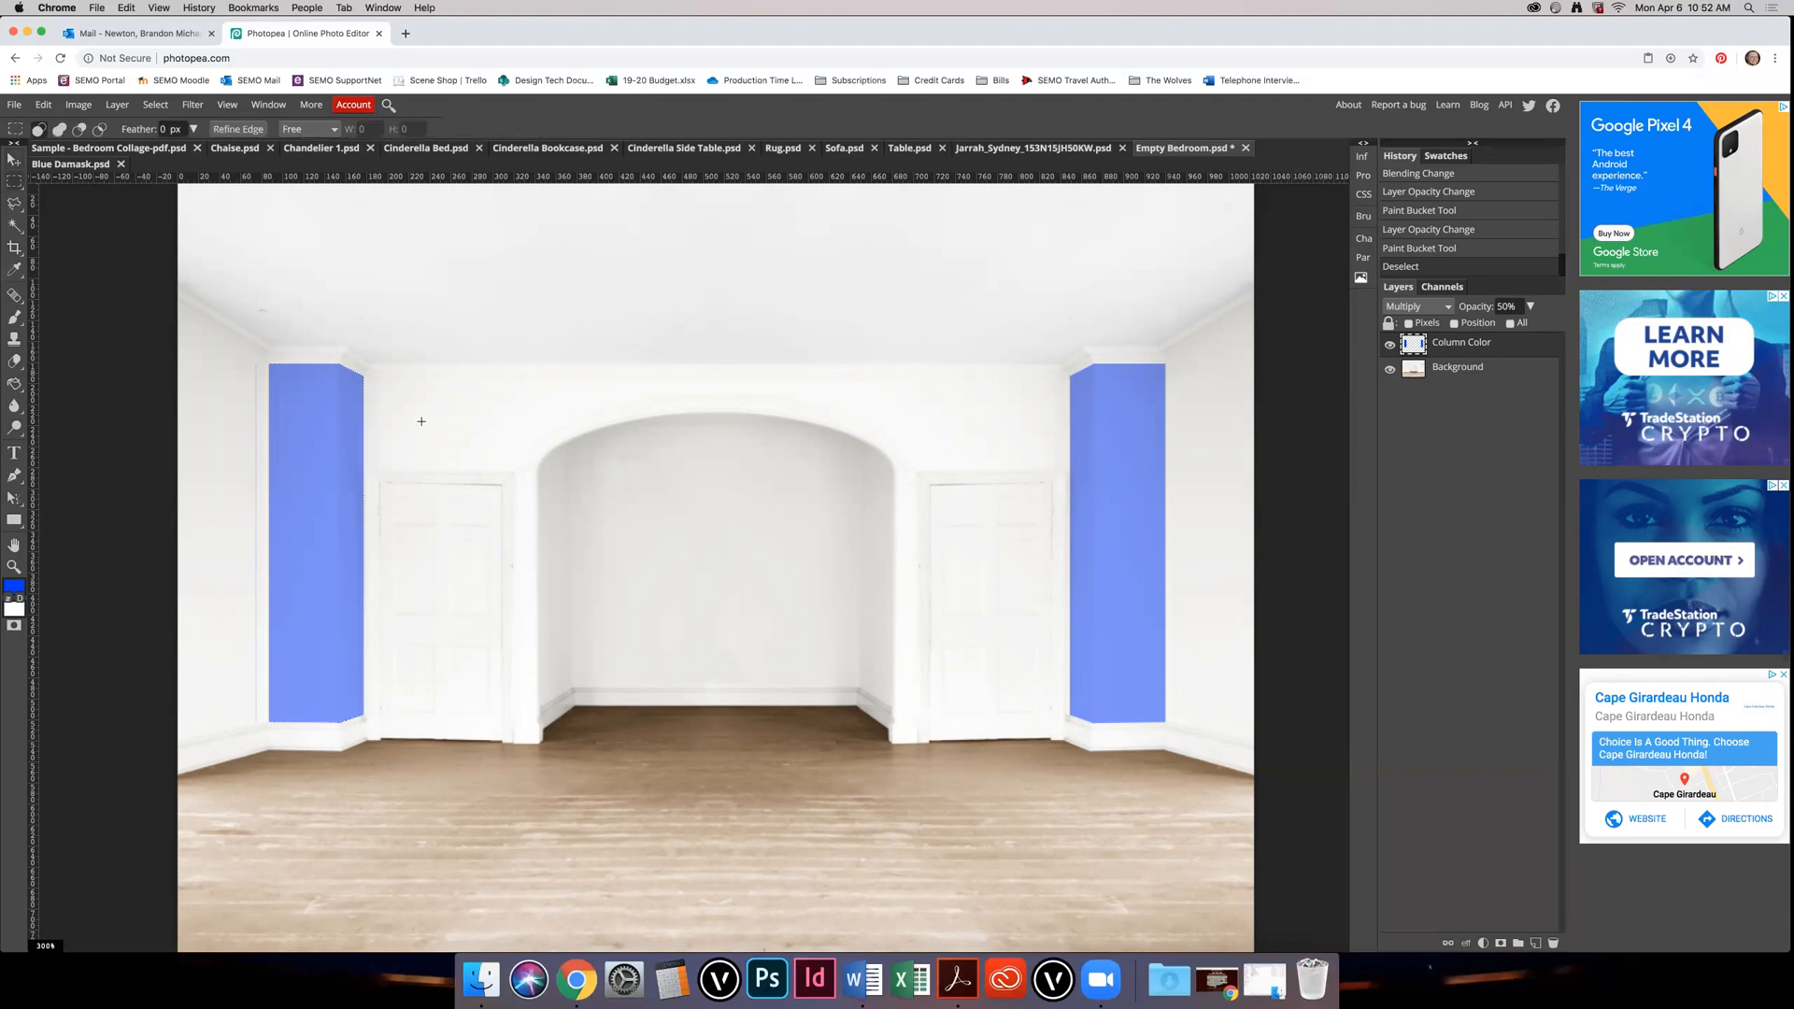
left_click_drag(249, 354, 262, 741)
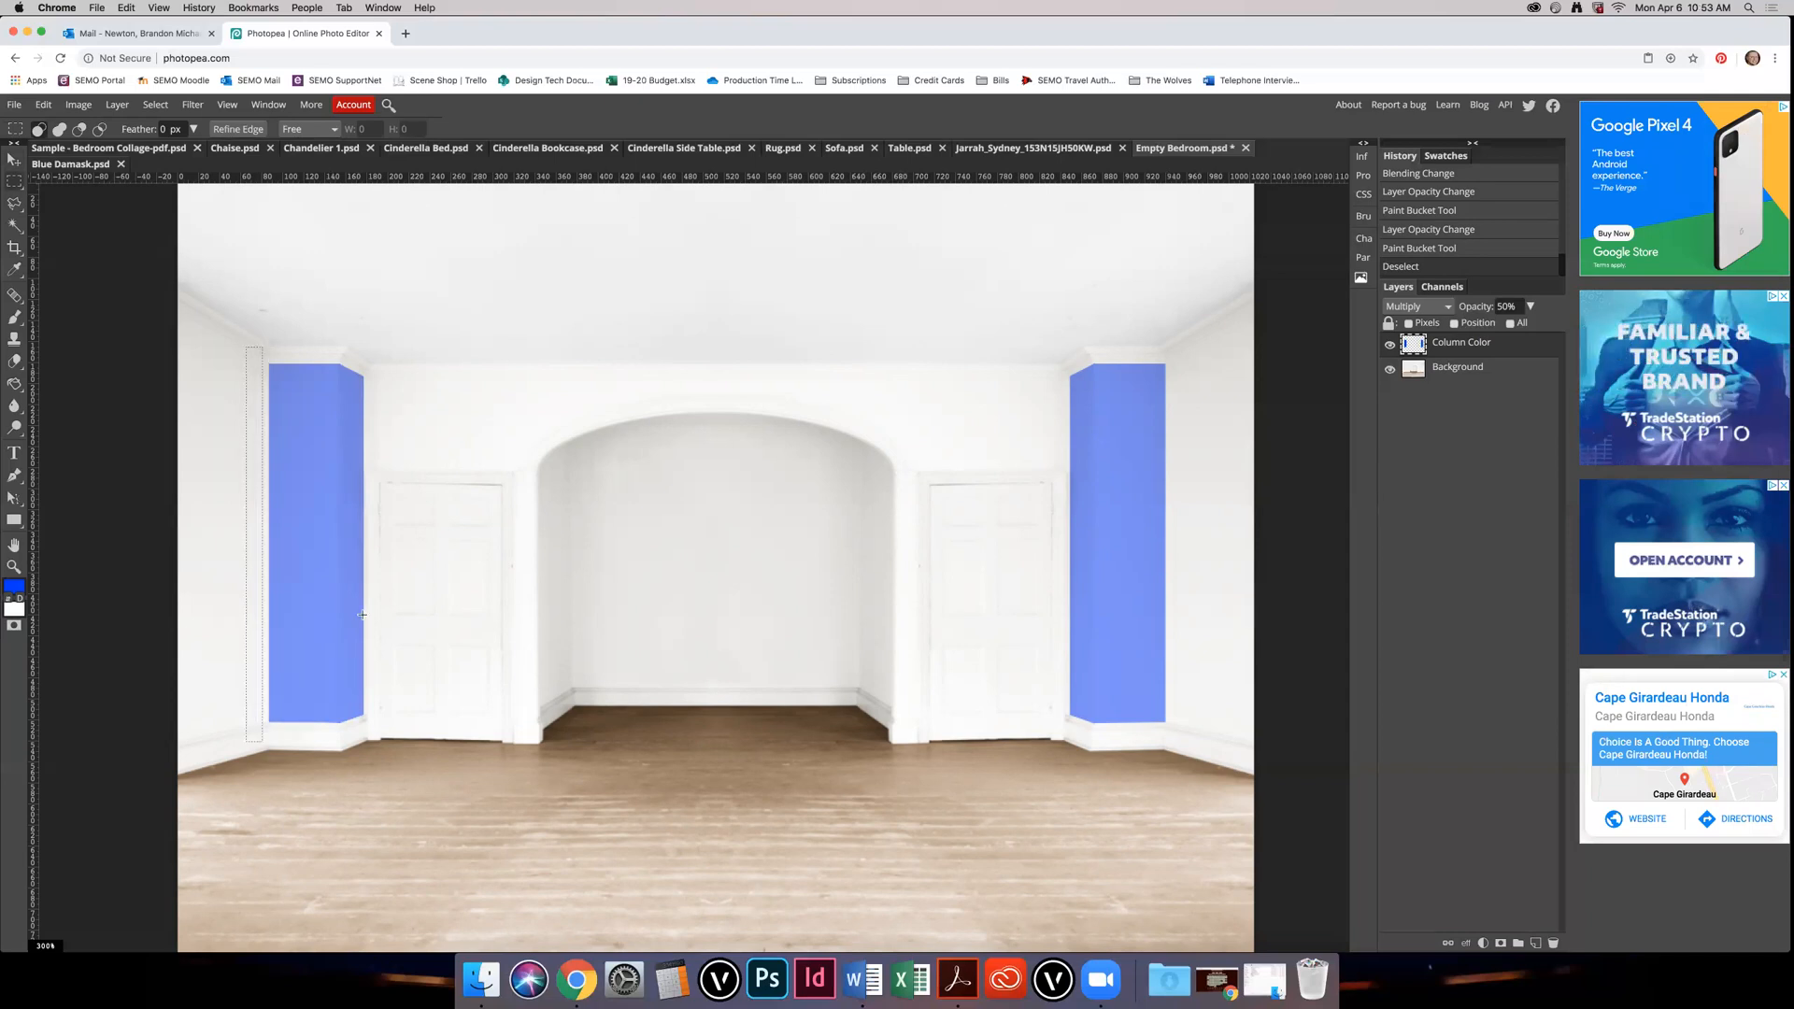
left_click(522, 375)
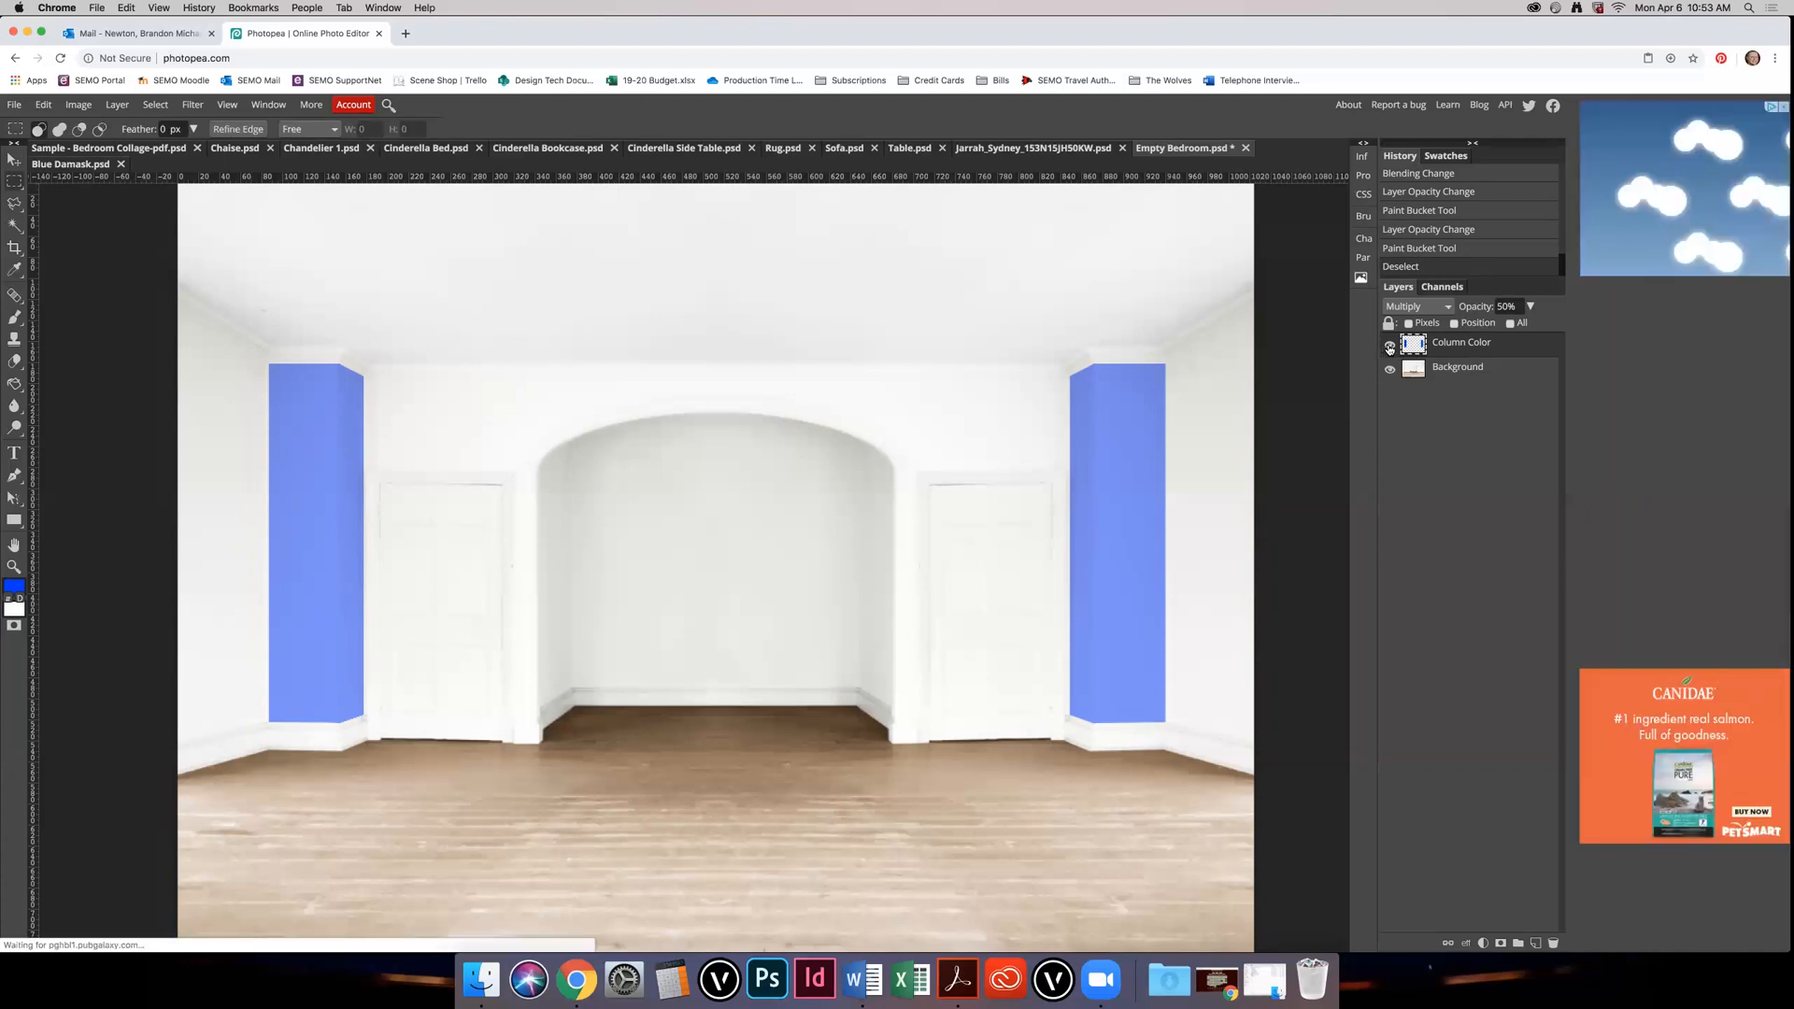
left_click(1390, 345)
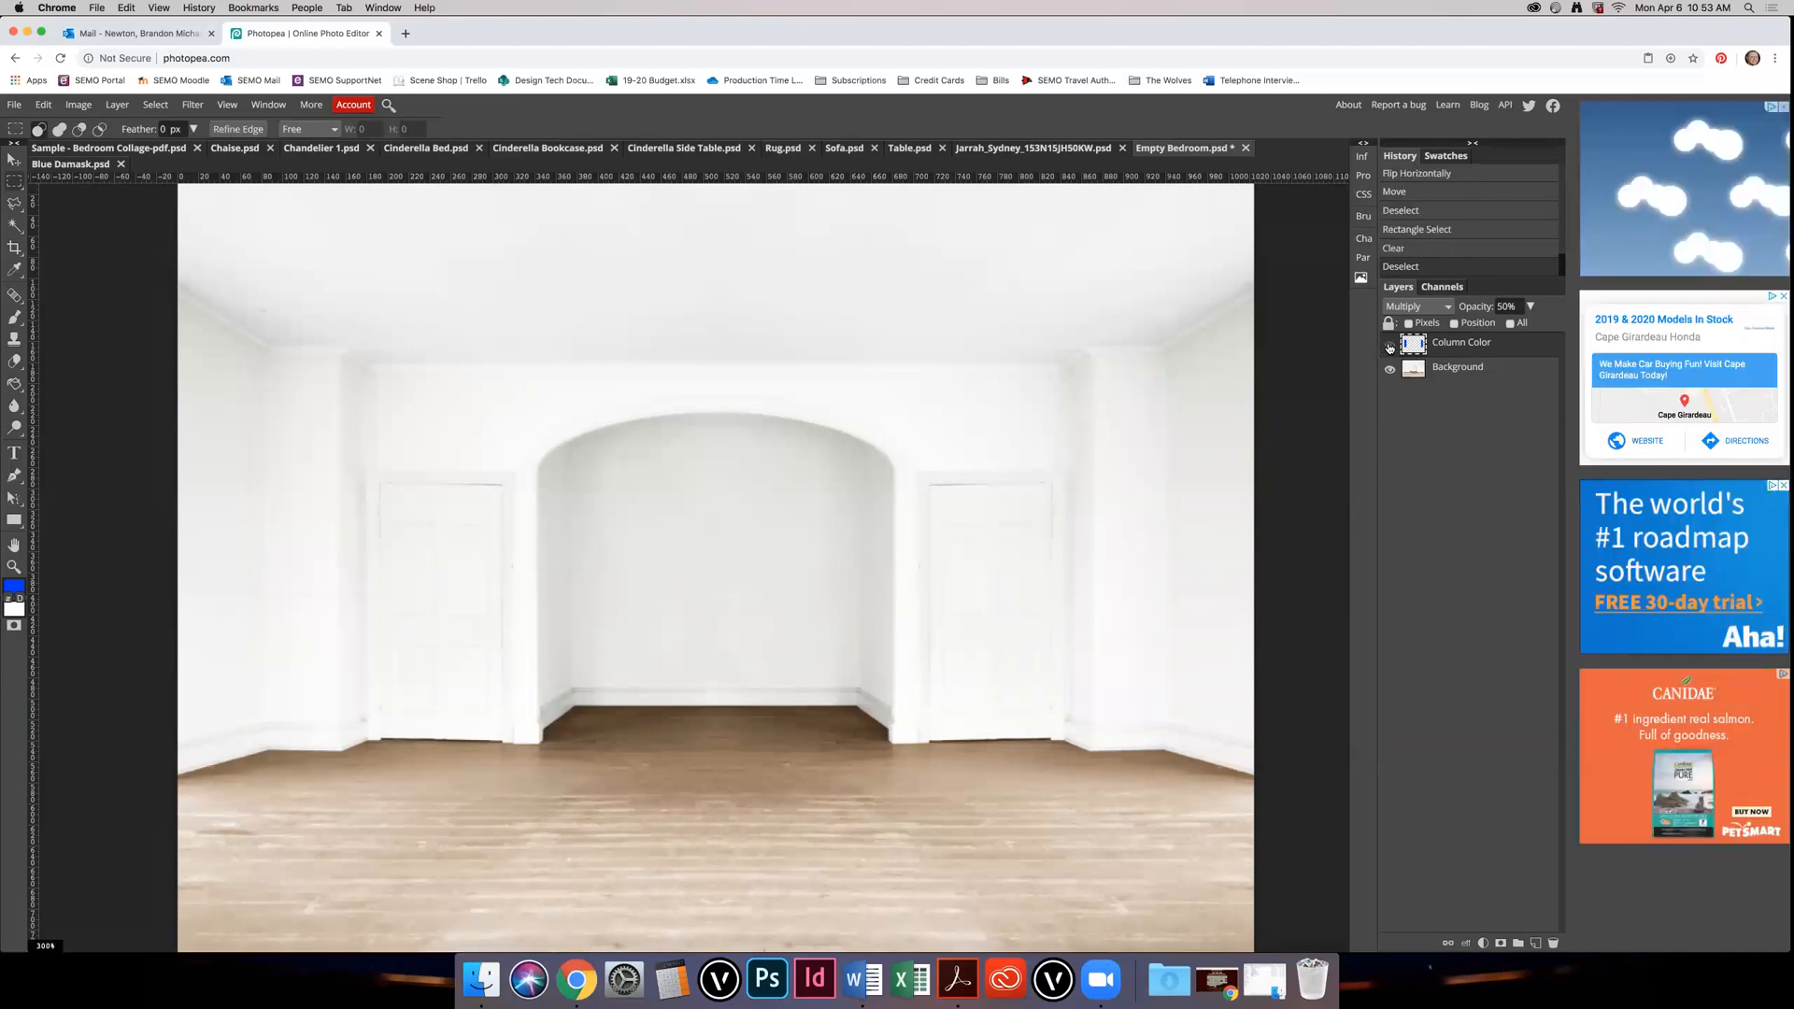
left_click(1389, 346)
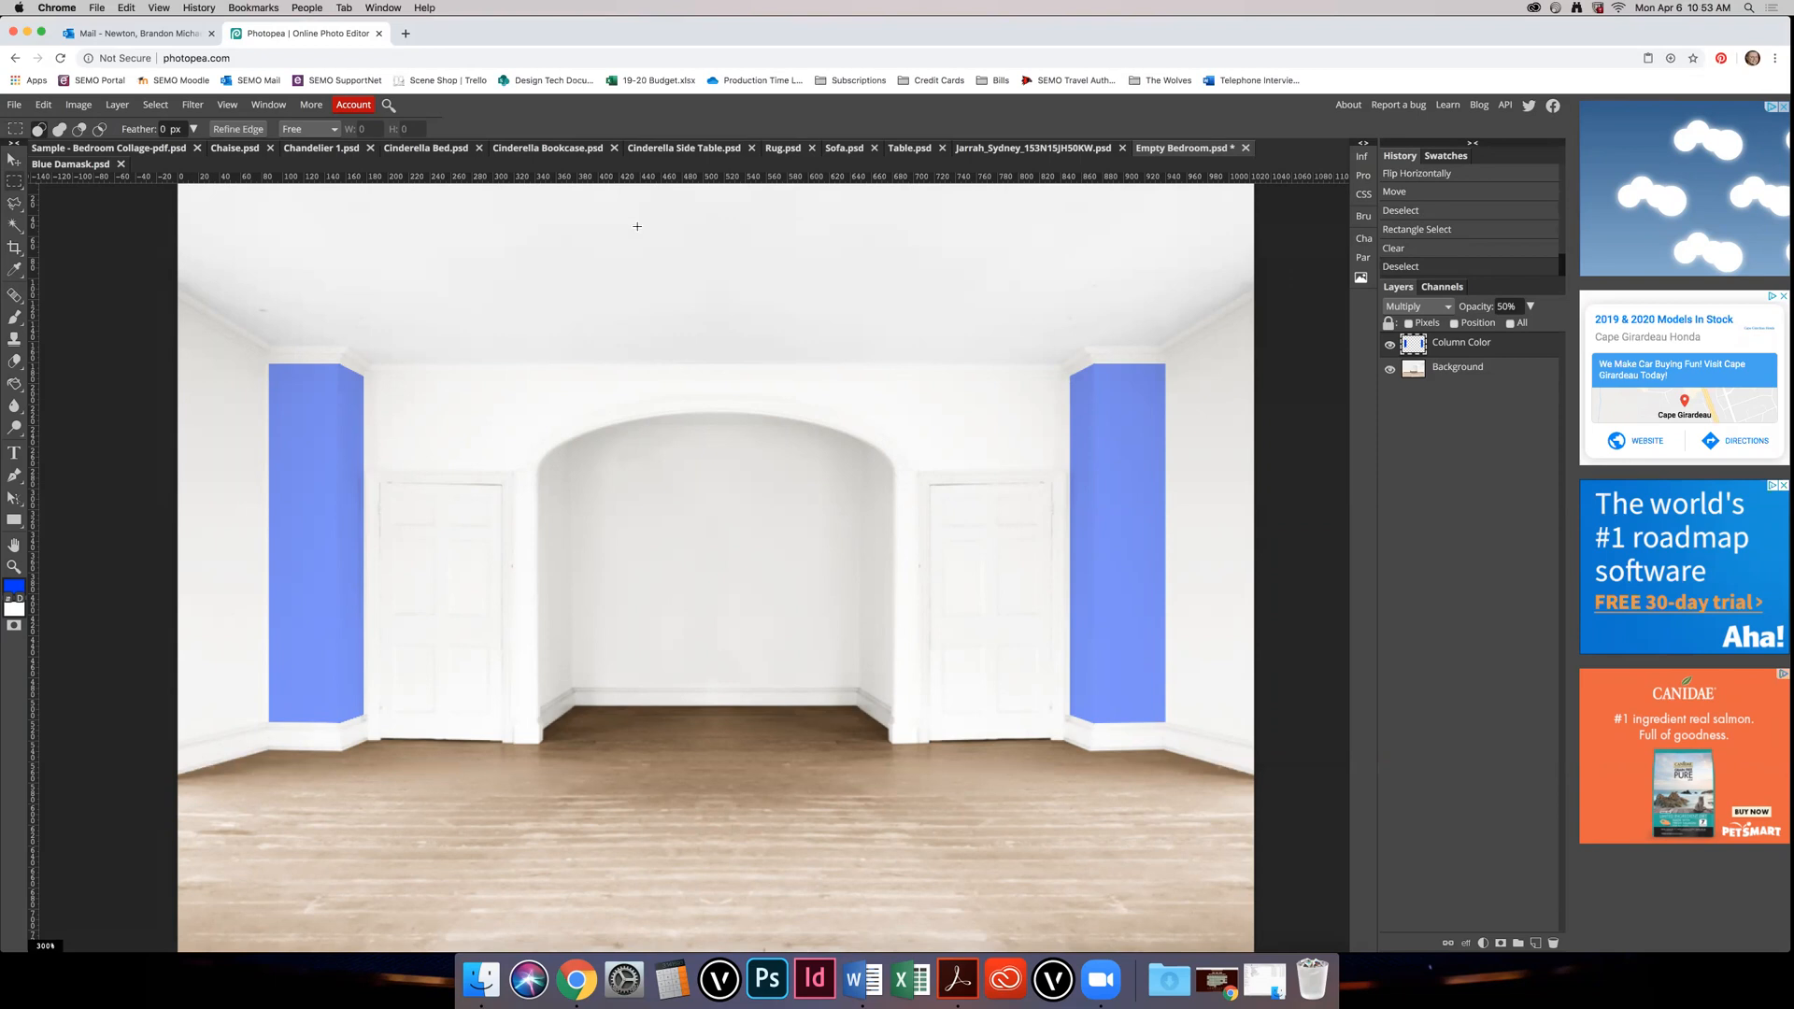
Step: Switch to the Blue Damask.psd document and select the entire image
key("v")
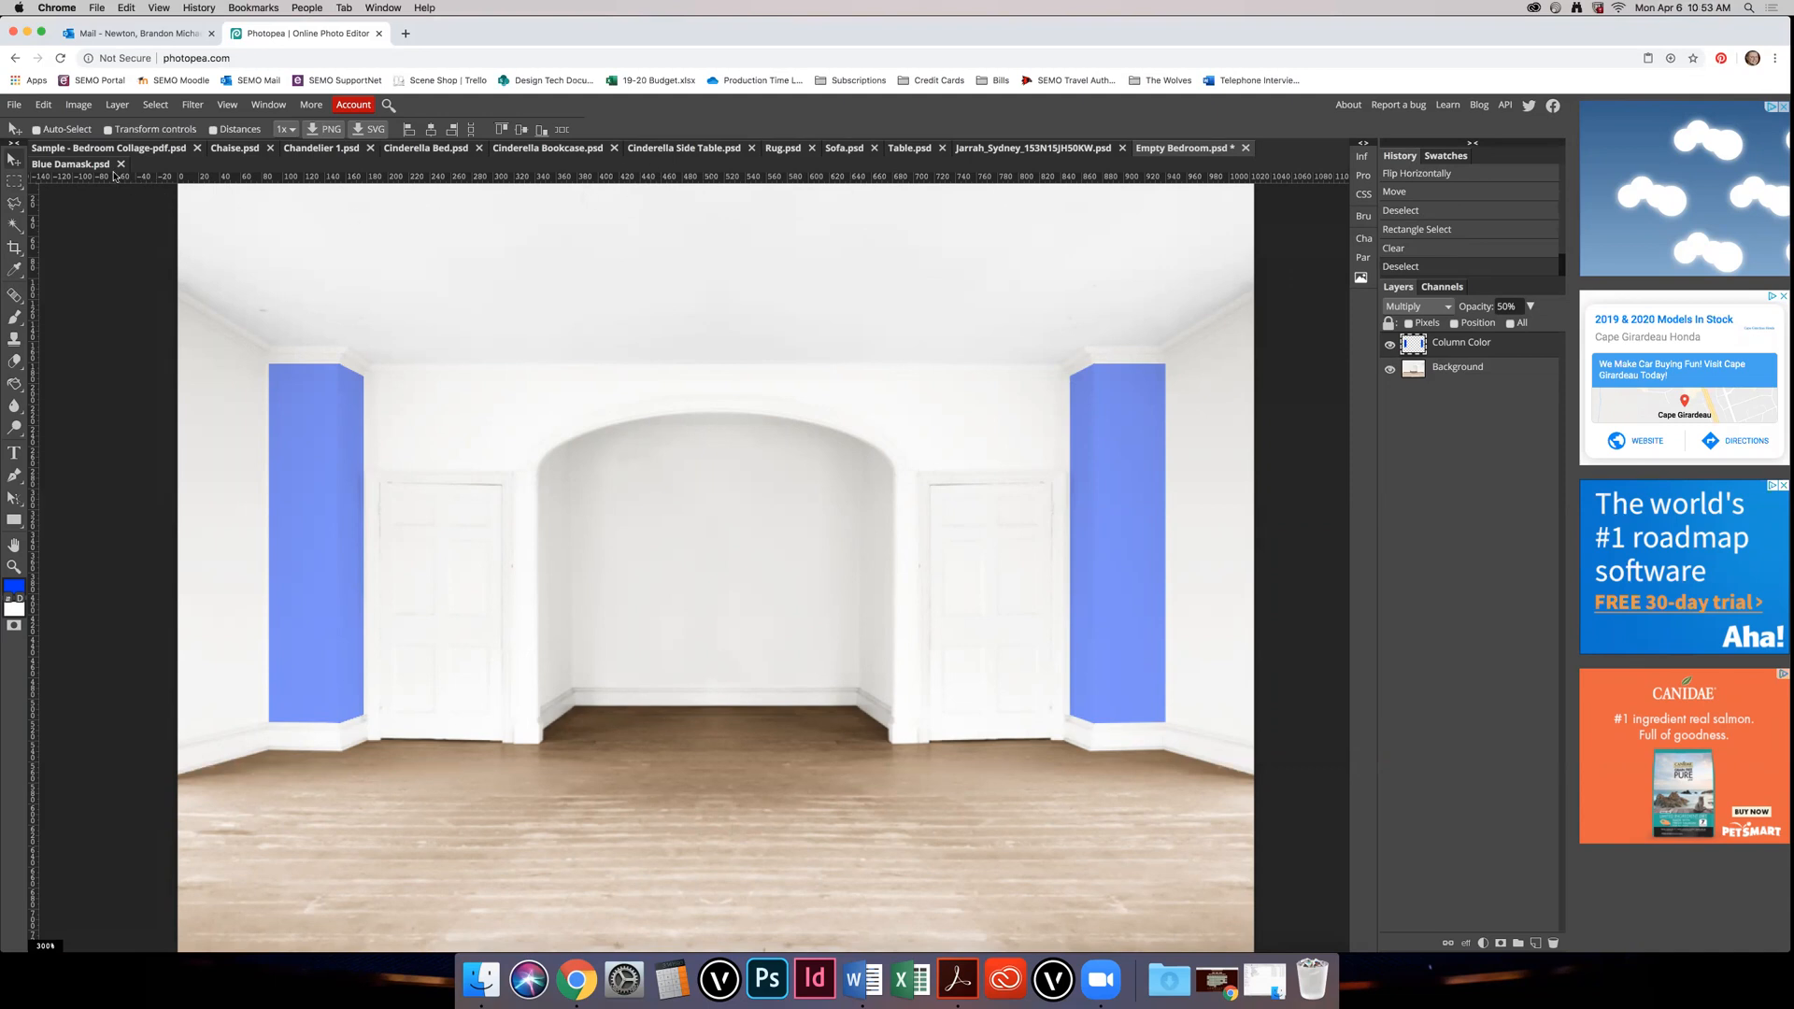
left_click(75, 164)
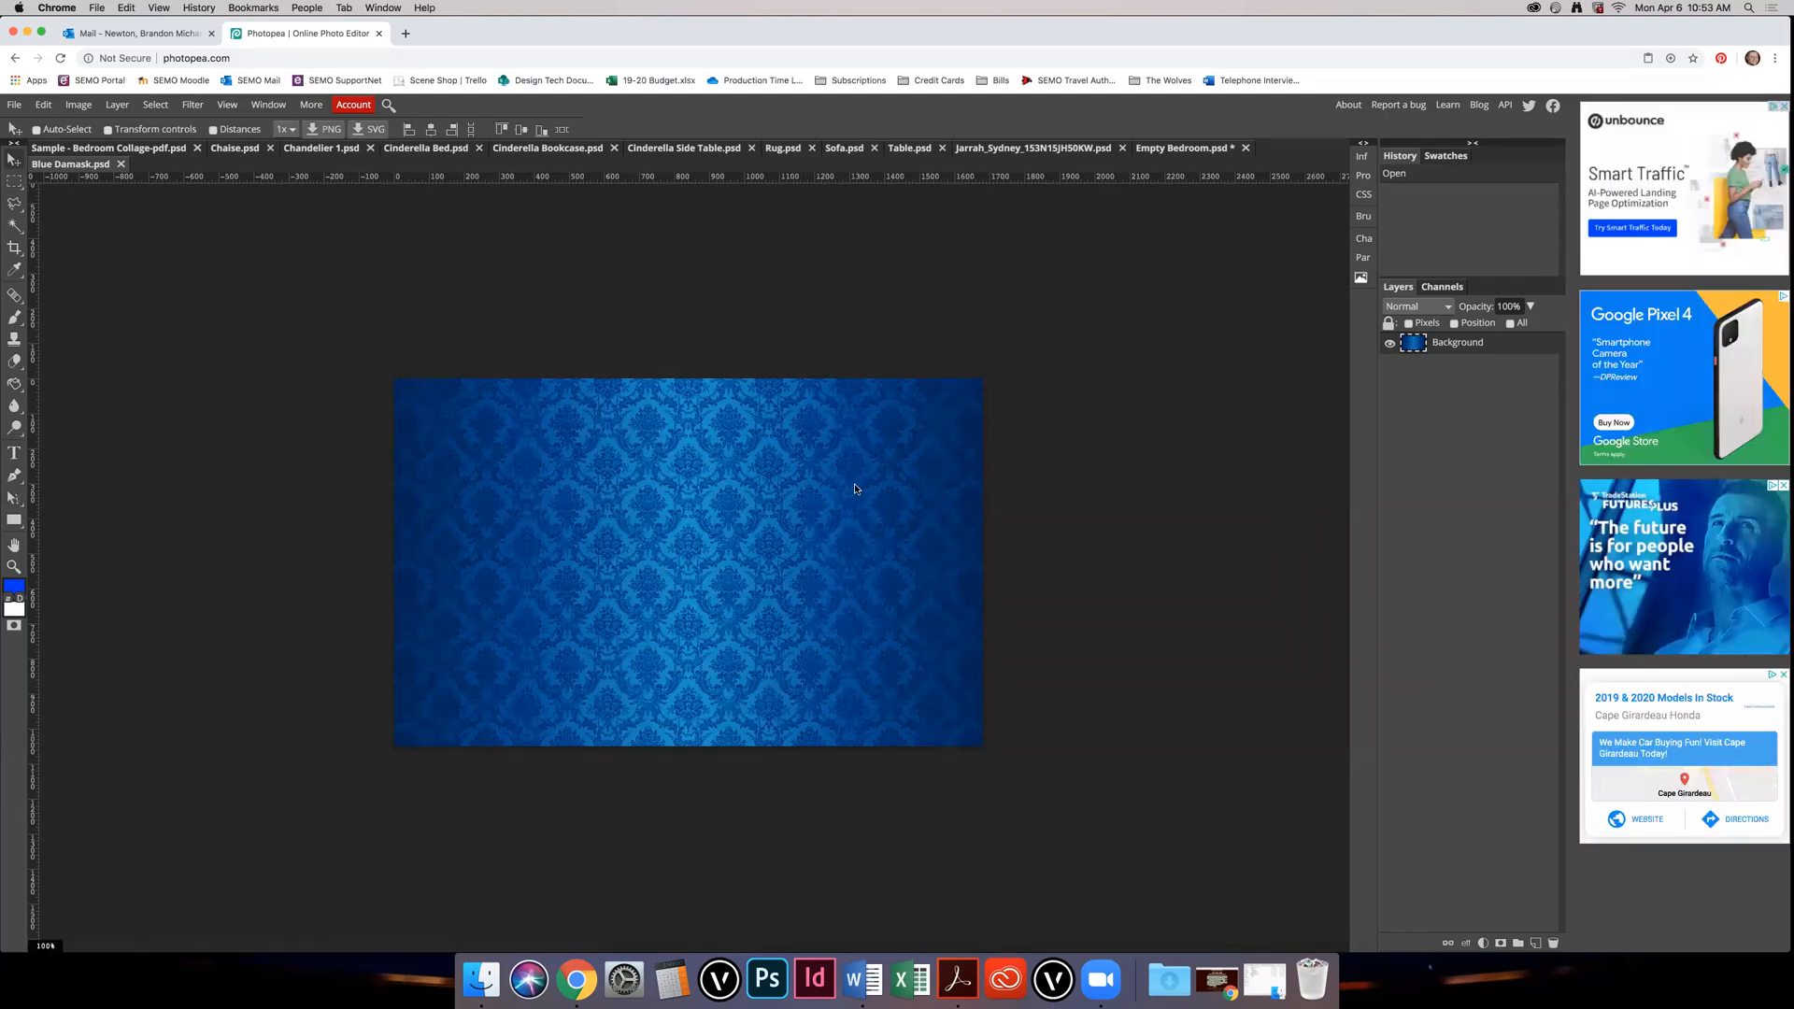
key("super+a")
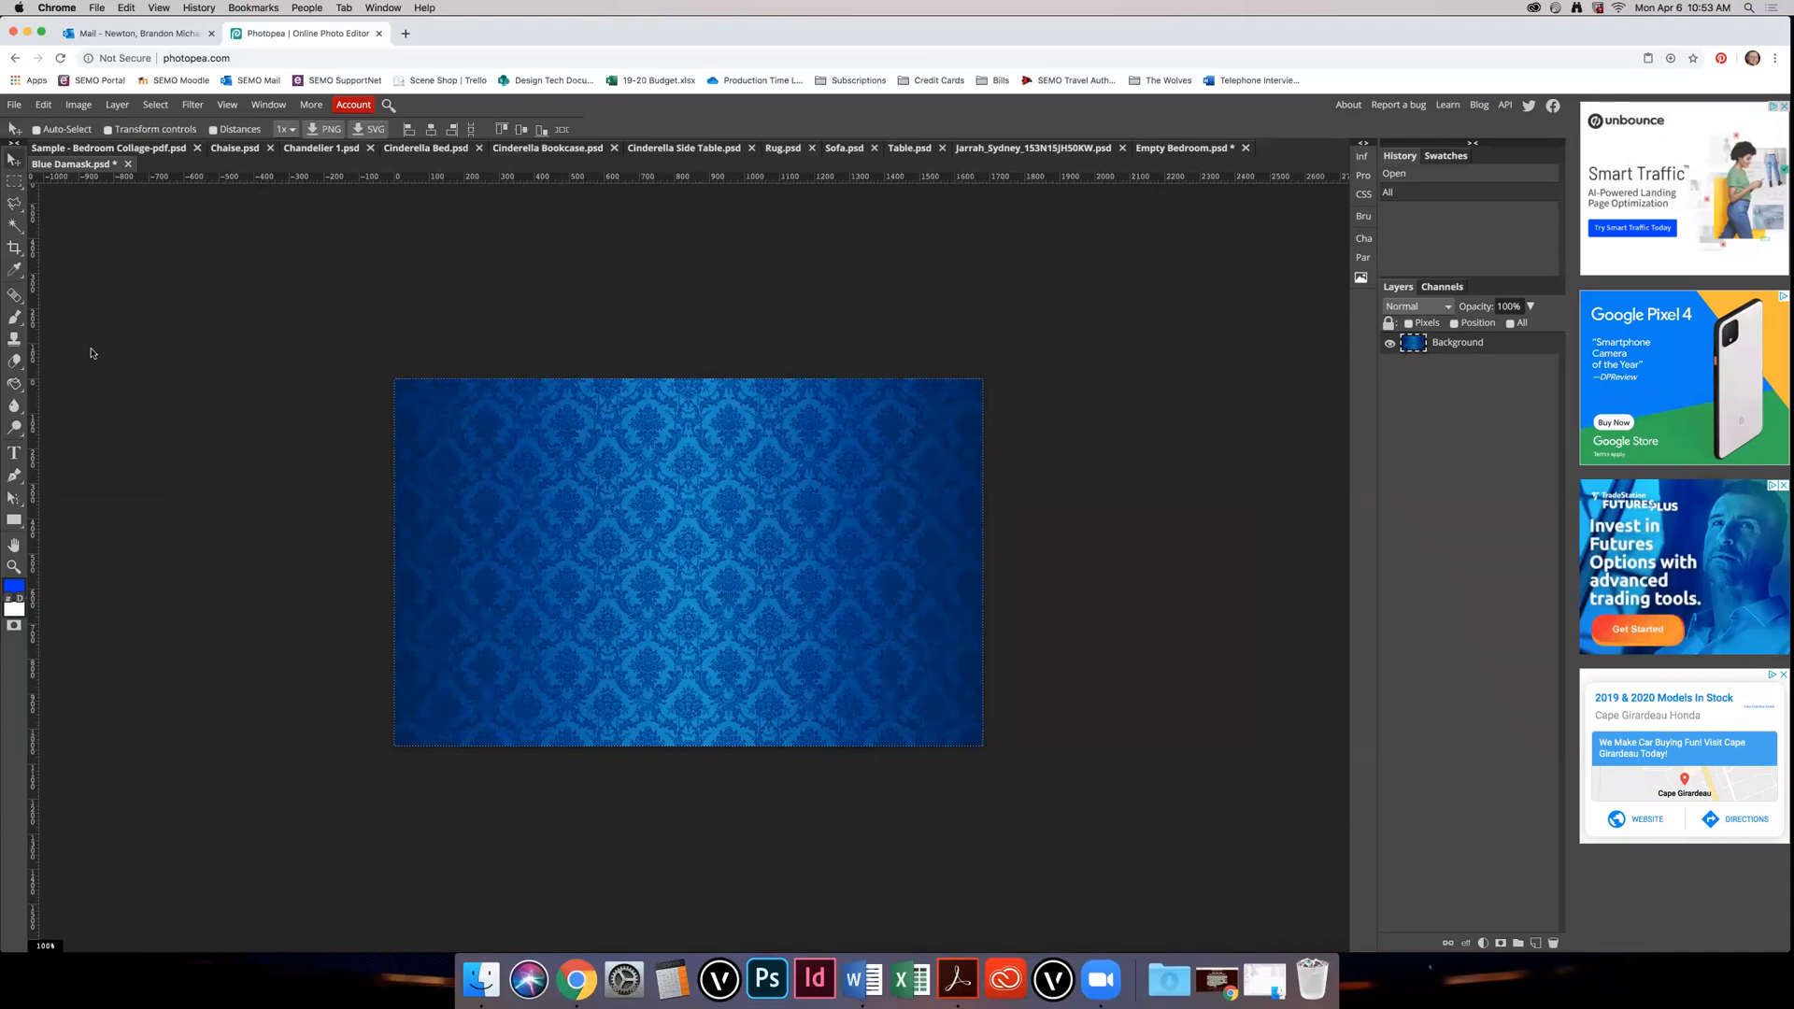
Step: Try rectangular selections over parts of the damask pattern, and reselect the whole image
left_click(14, 181)
left_click_drag(386, 350, 768, 740)
left_click_drag(877, 347, 538, 610)
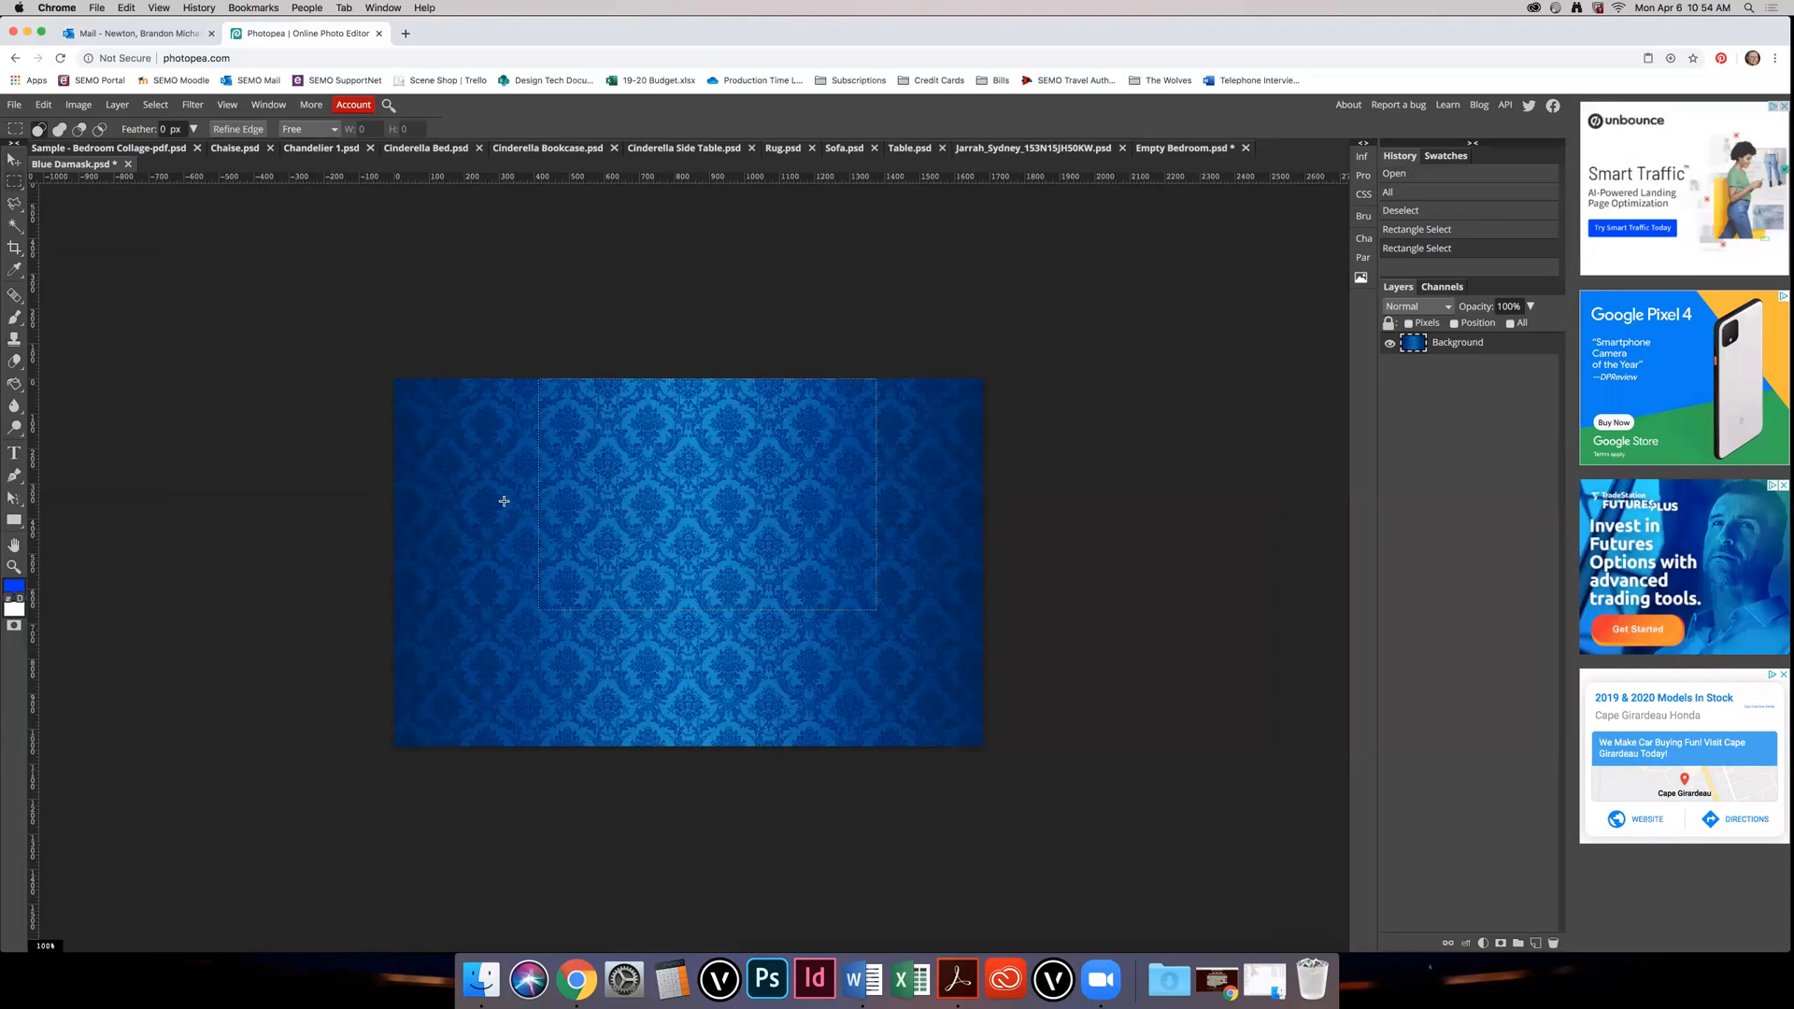
key("super+a")
key("v")
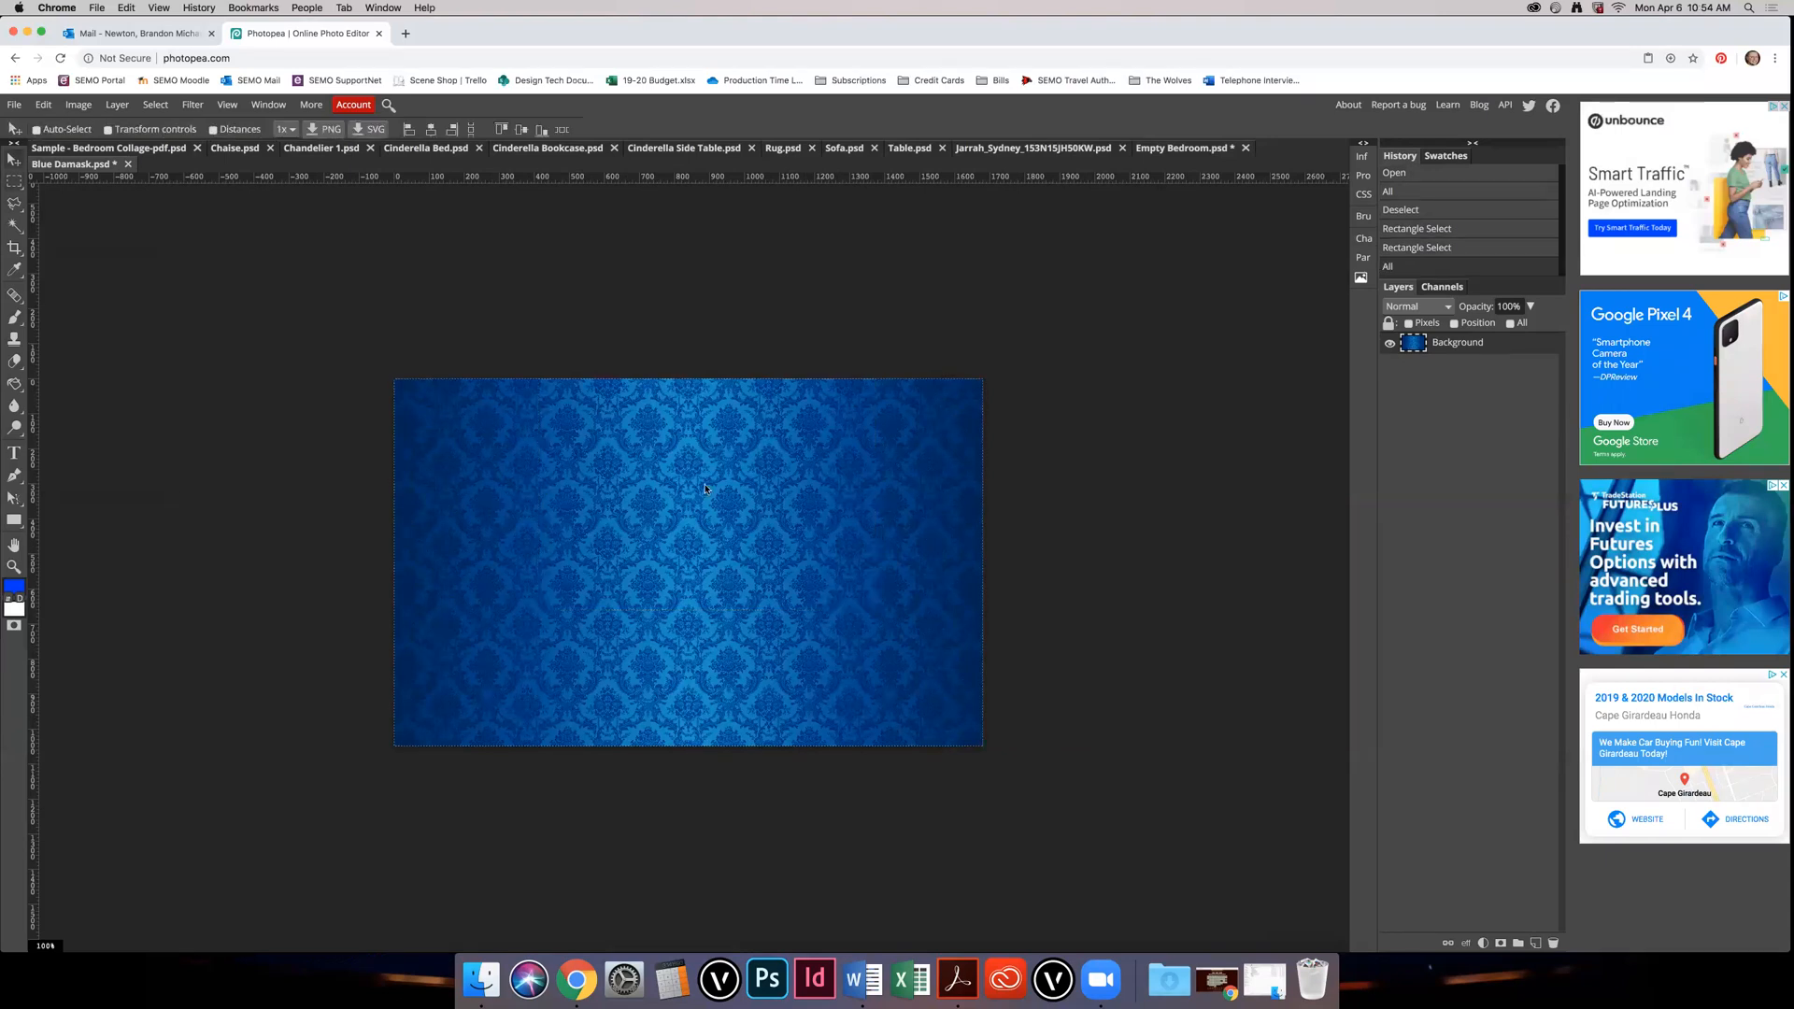
Step: Try moving the selected damask pattern off its canvas, and undo the move
left_click(608, 492)
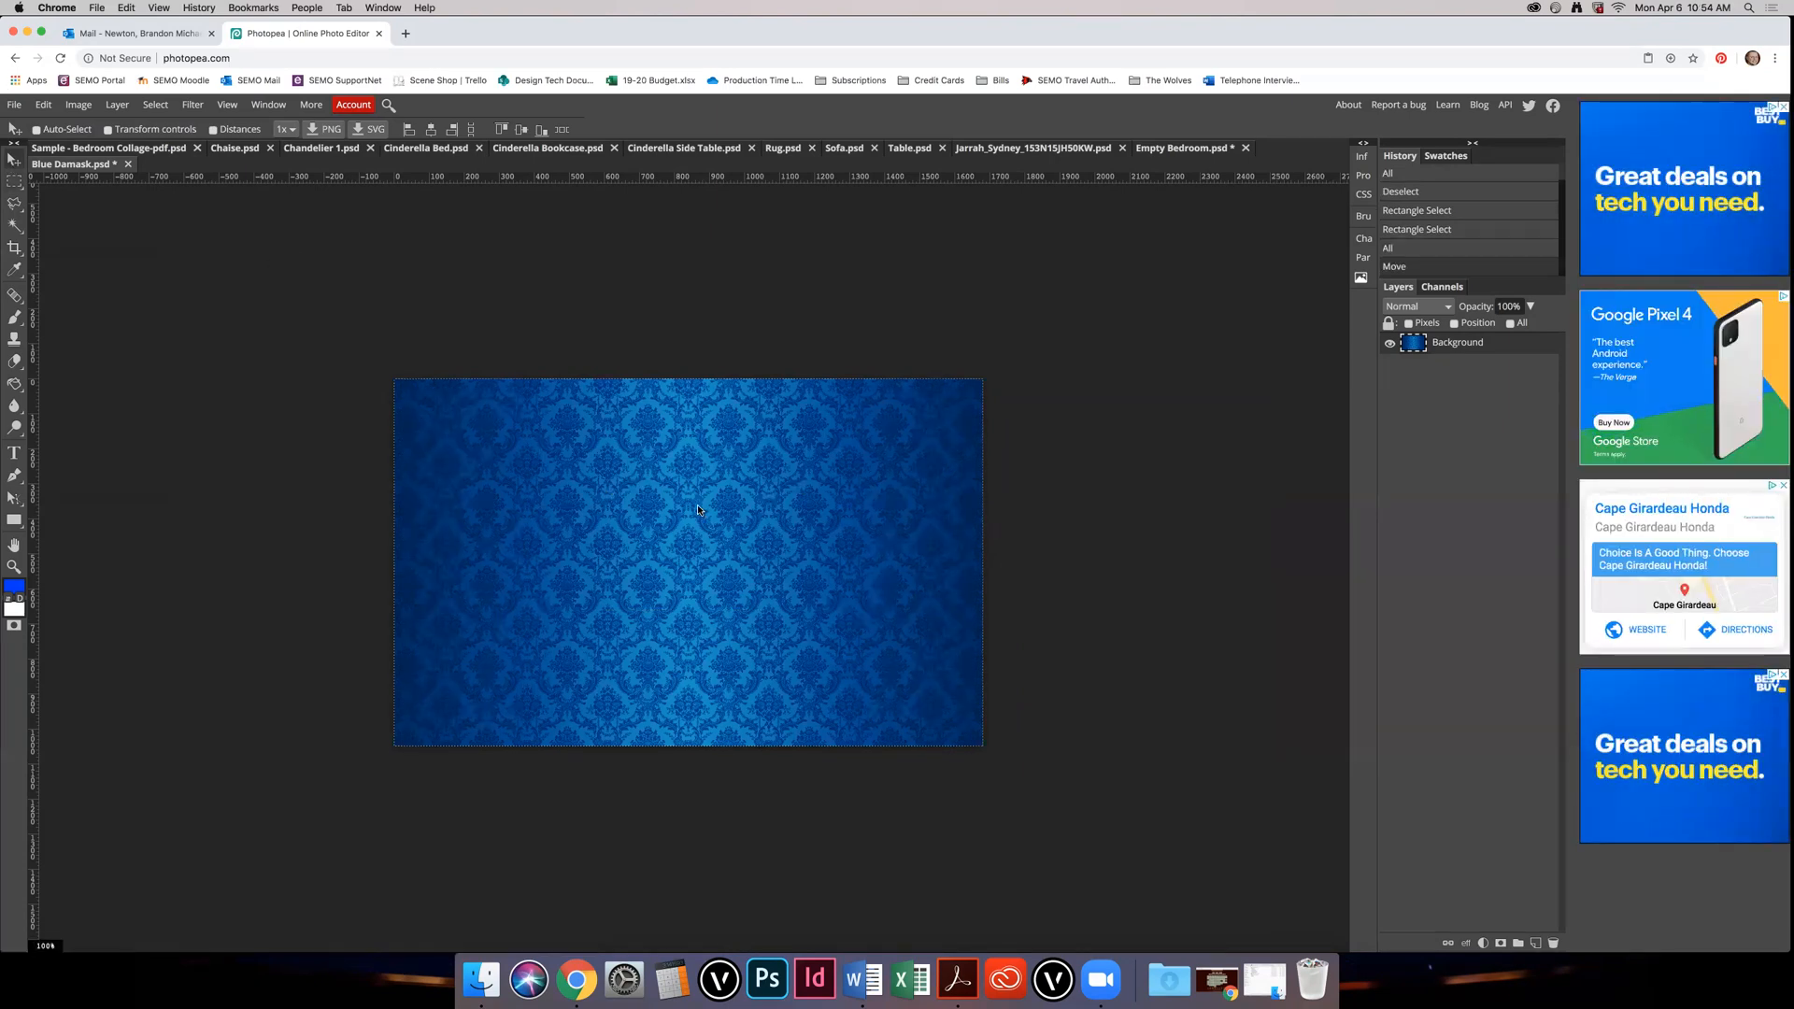
left_click_drag(679, 509, 792, 490)
key("x")
left_click_drag(458, 425, 14, 191)
key("x")
left_click(14, 185)
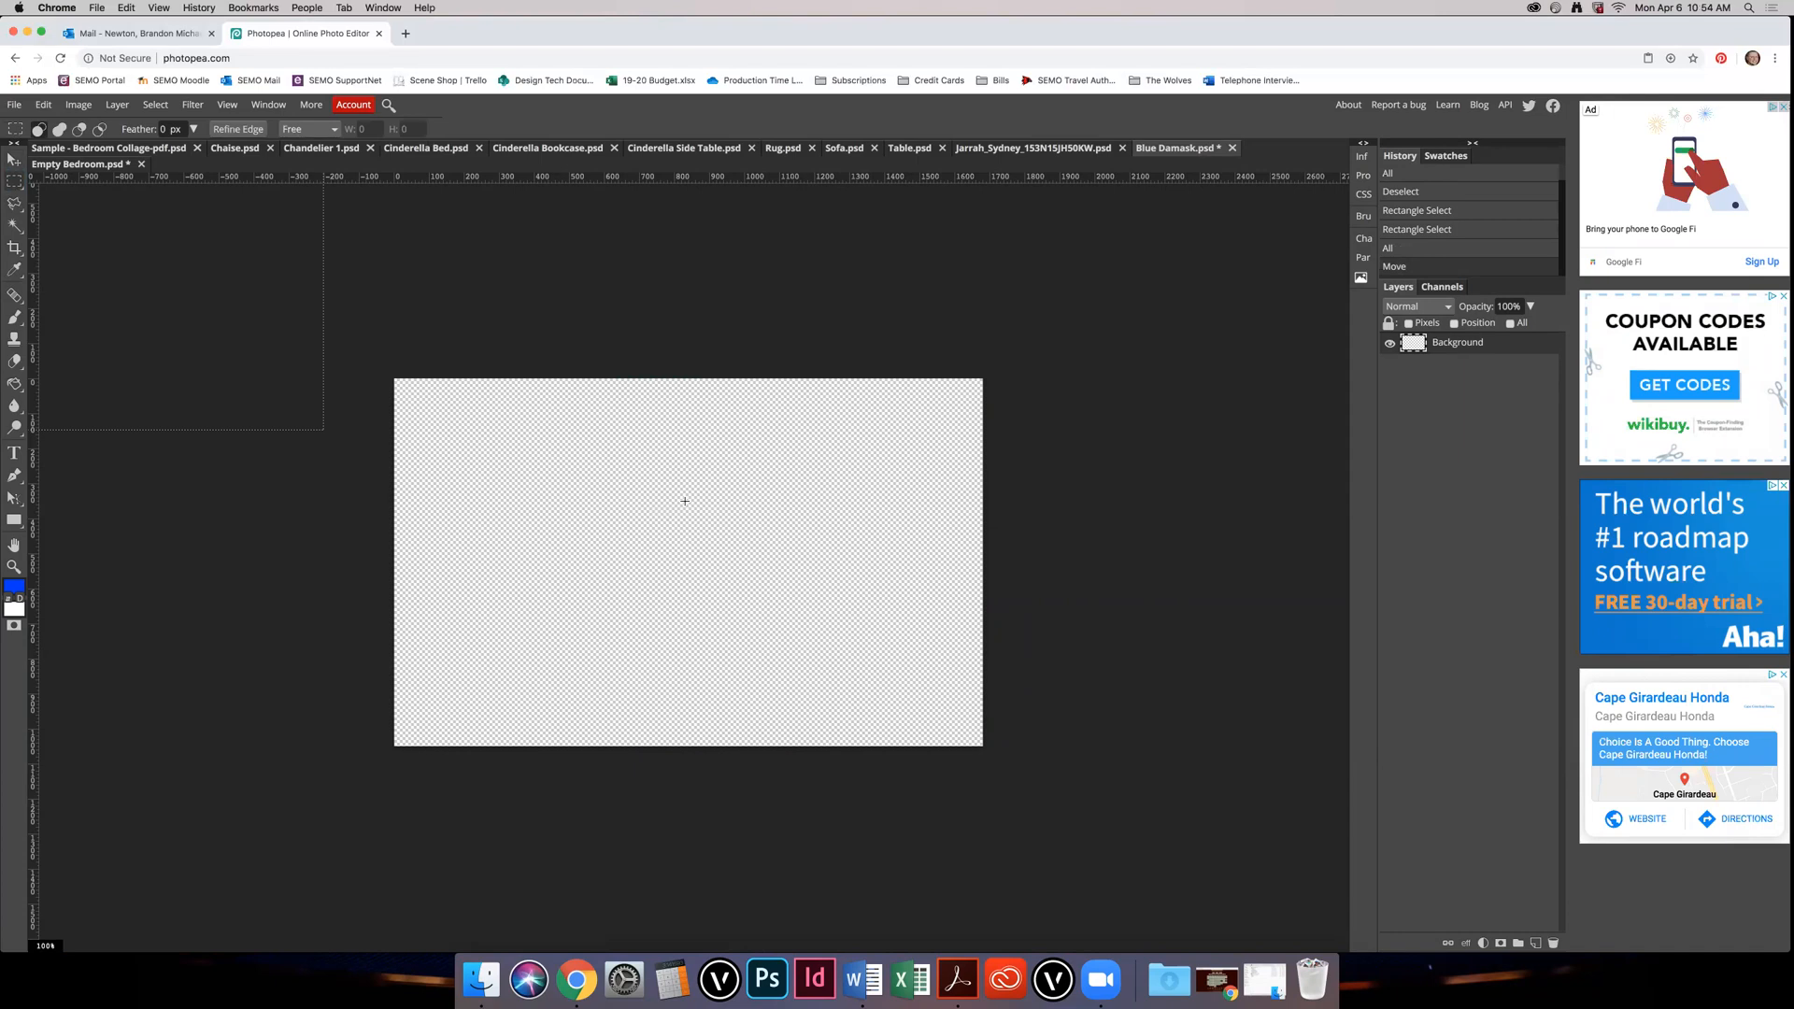
key("super+z")
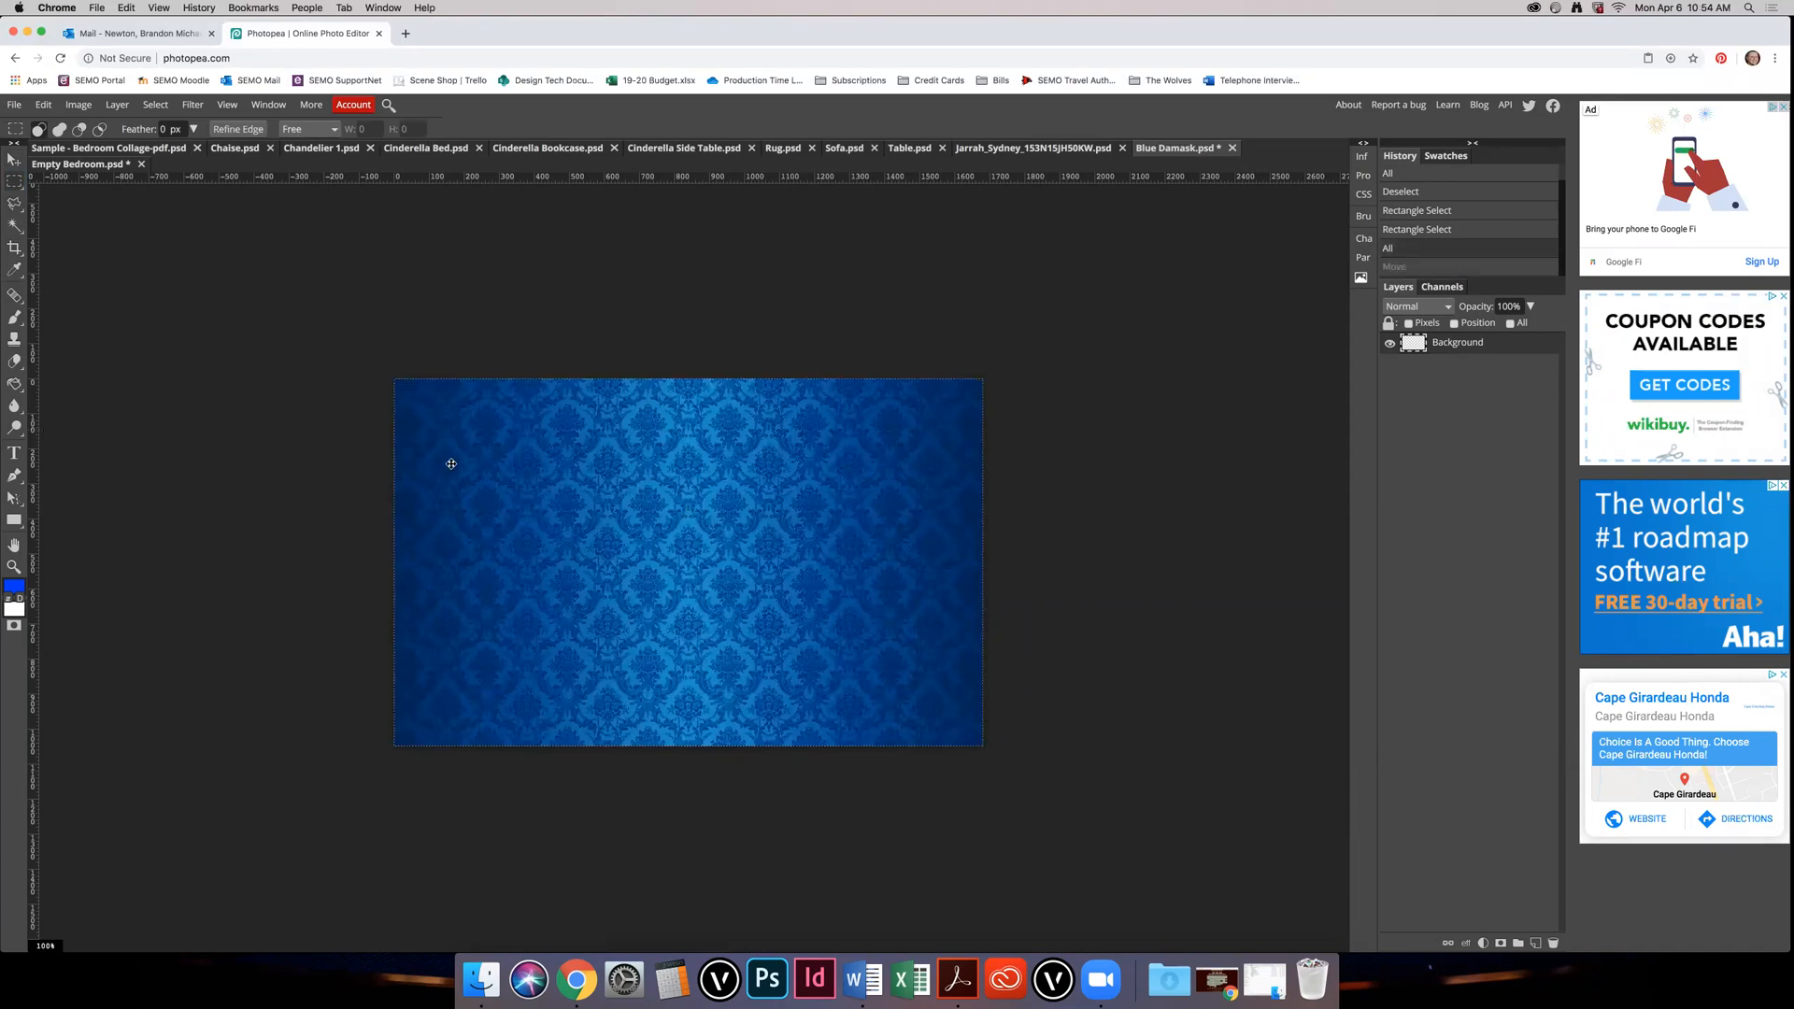
Step: Copy the whole damask image and paste it into Empty Bedroom.psd as a new layer
key("super+a")
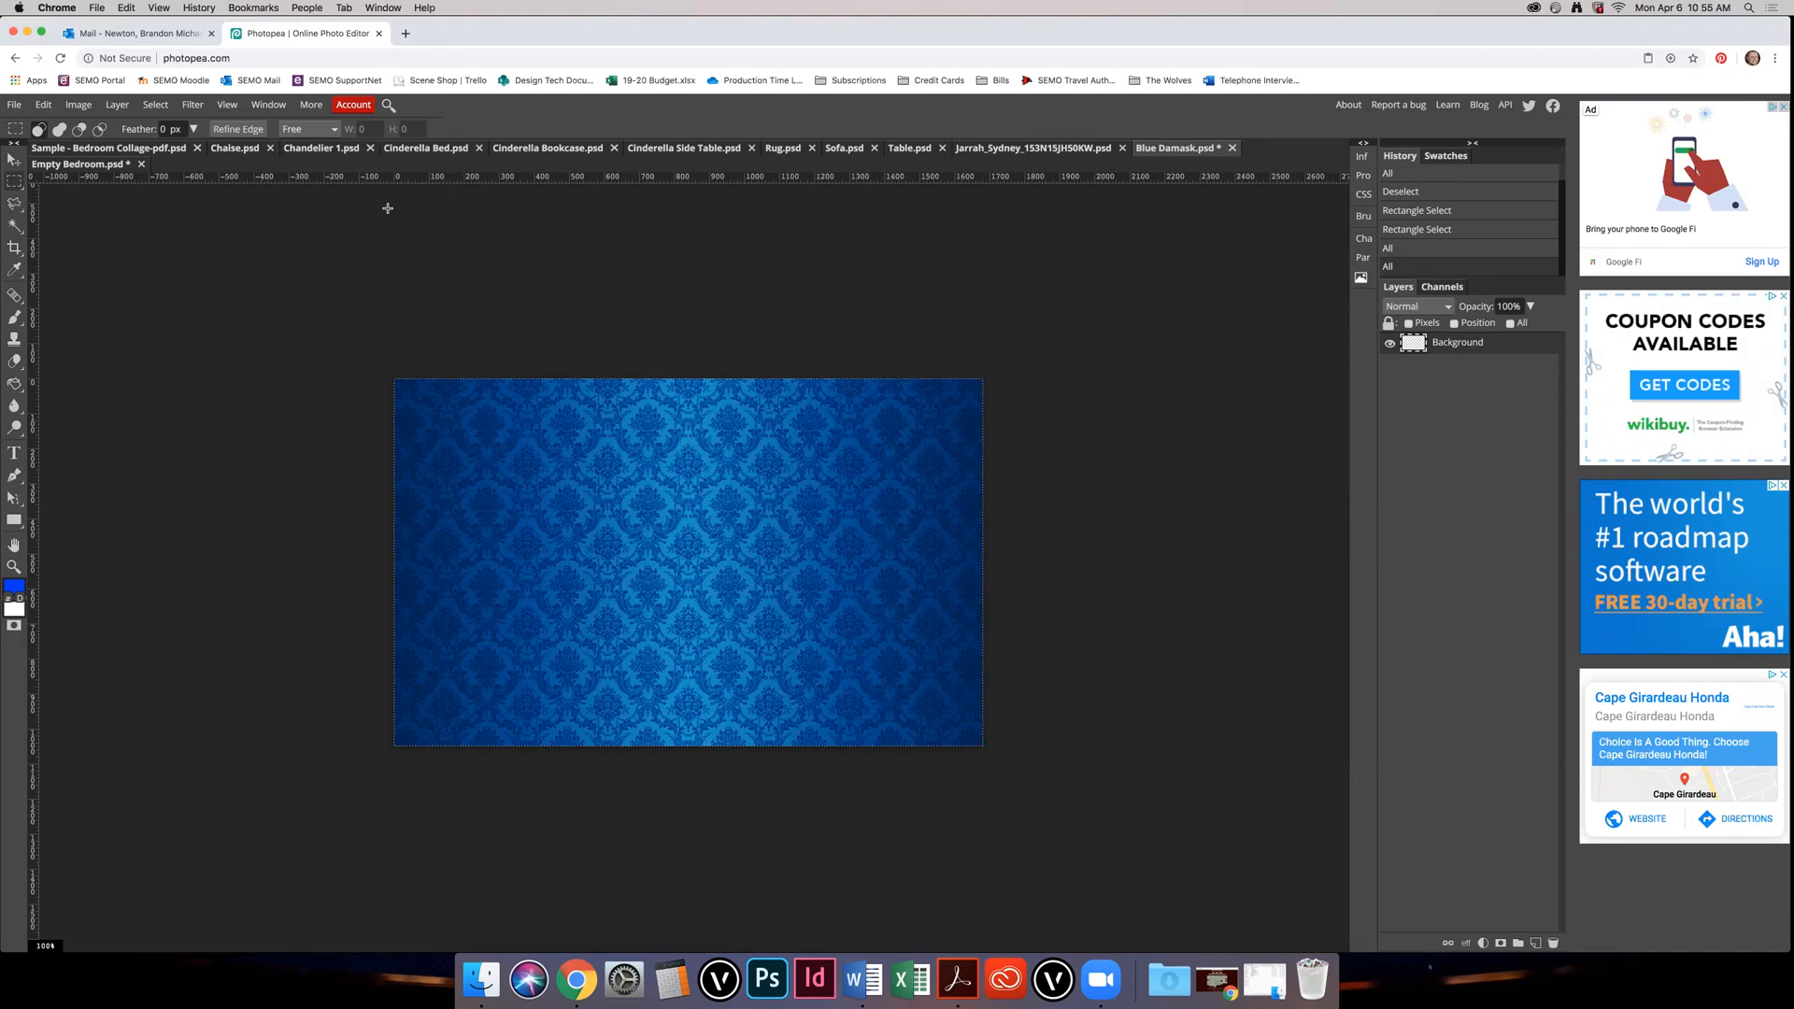
left_click(91, 166)
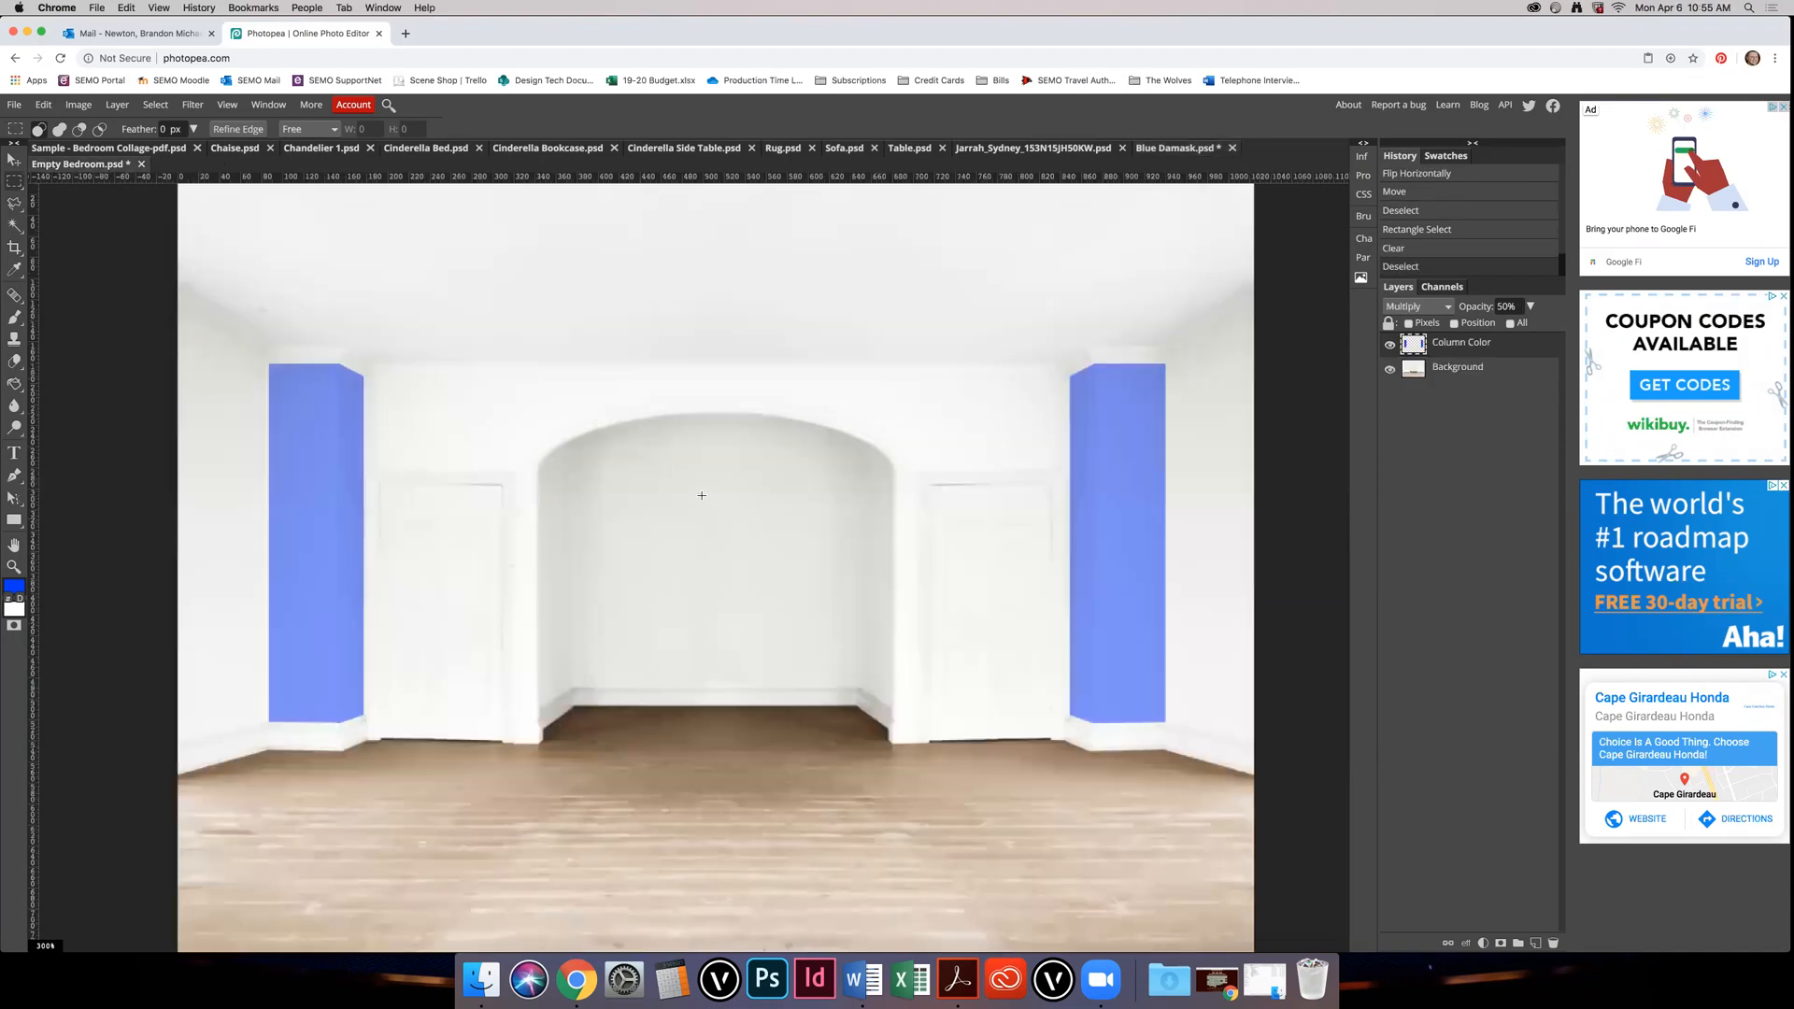
key("v")
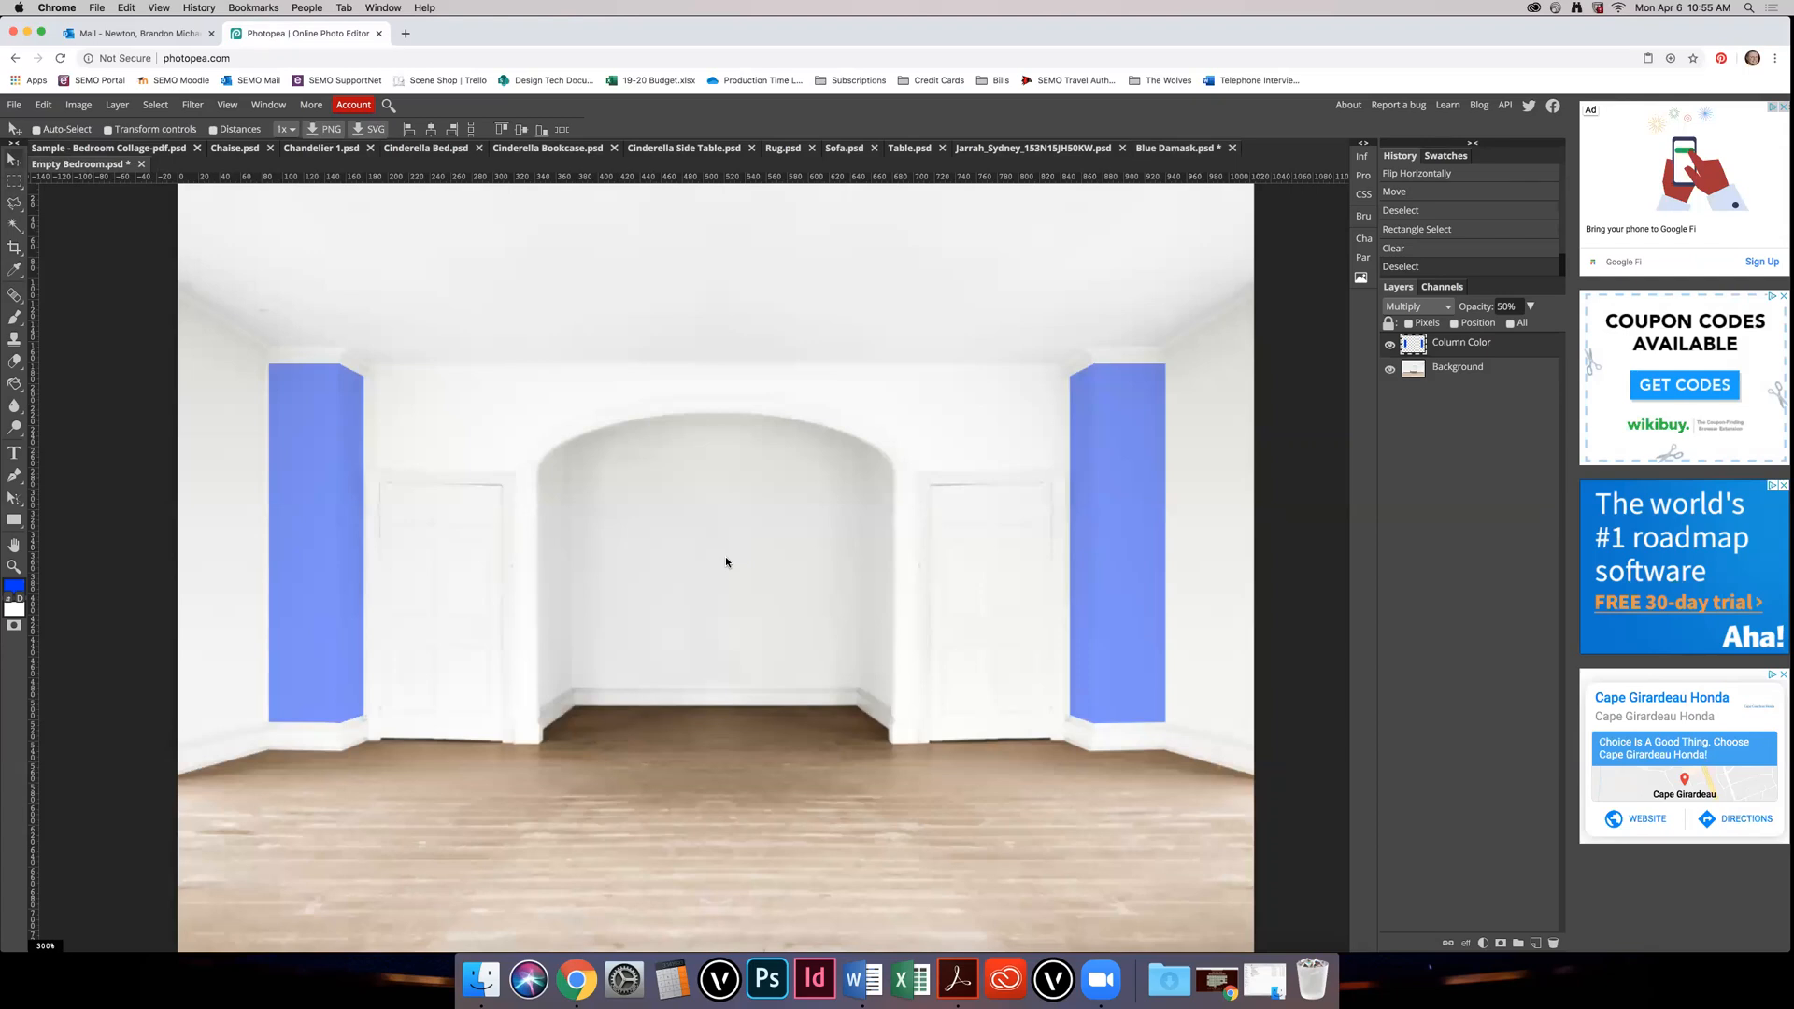
key("super+v")
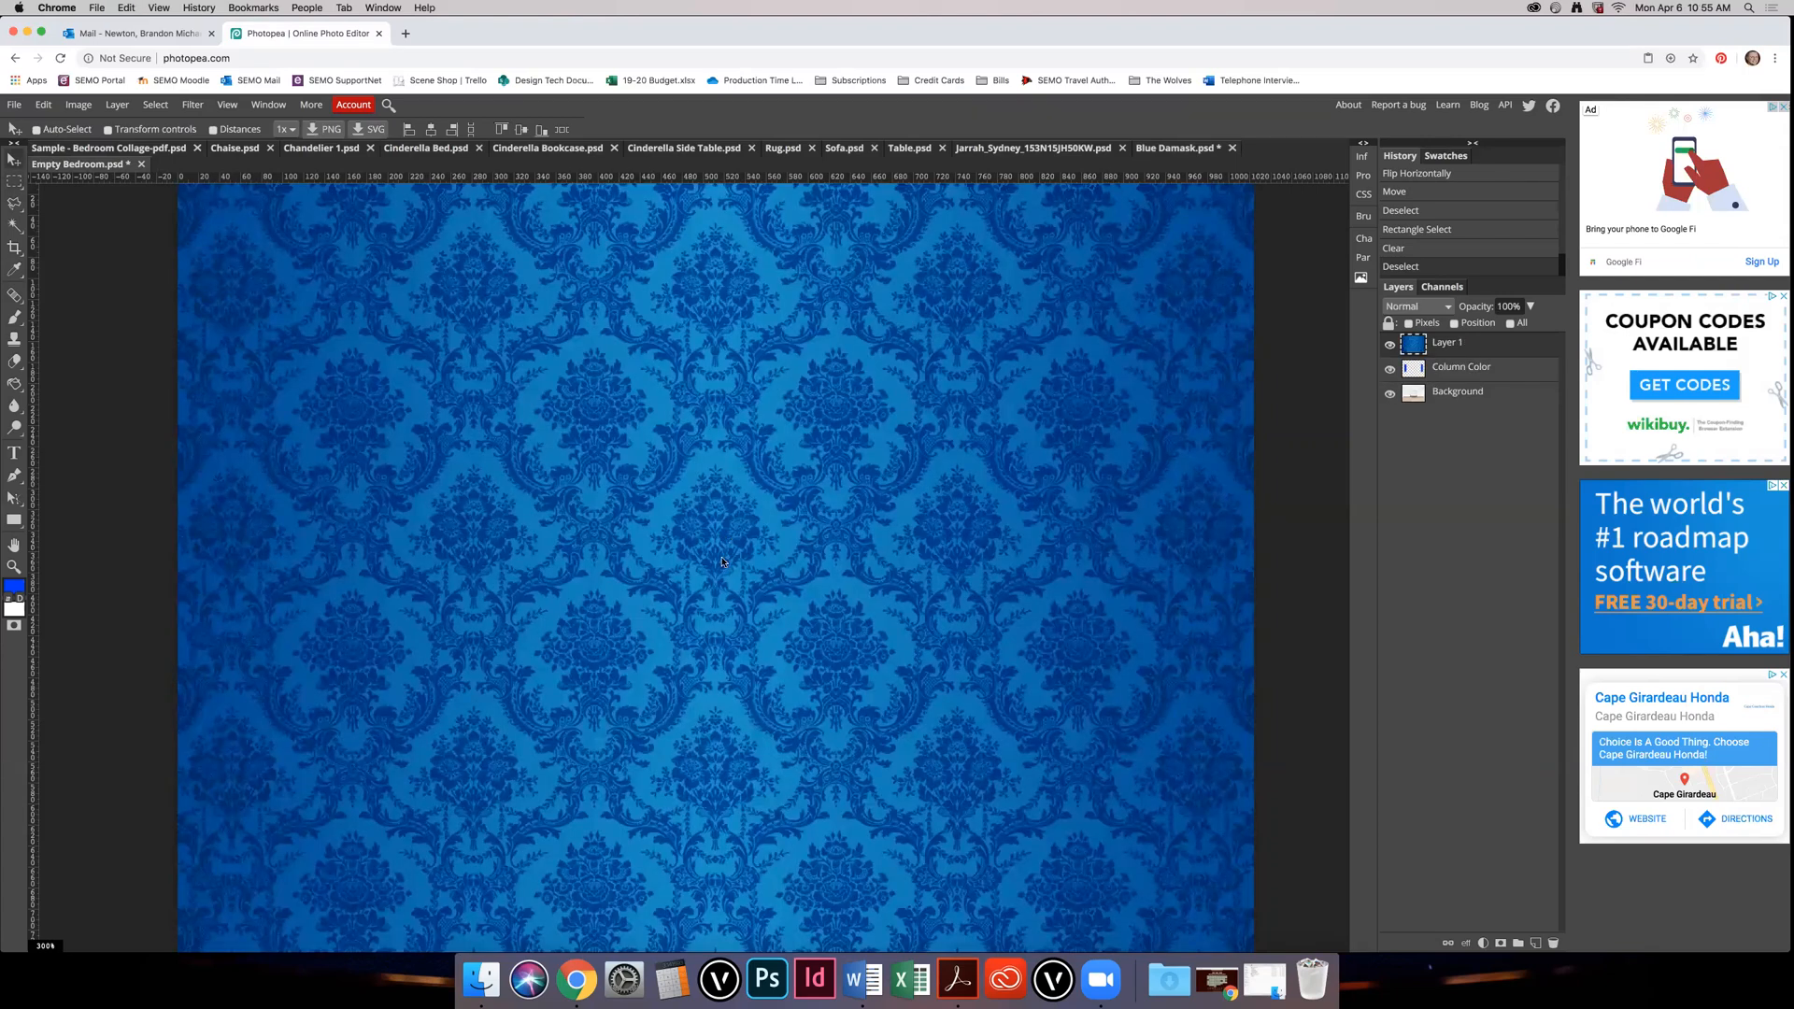
Step: Select the pixels of the pasted damask layer in Empty Bedroom.psd
scroll(736, 565, "down", 5)
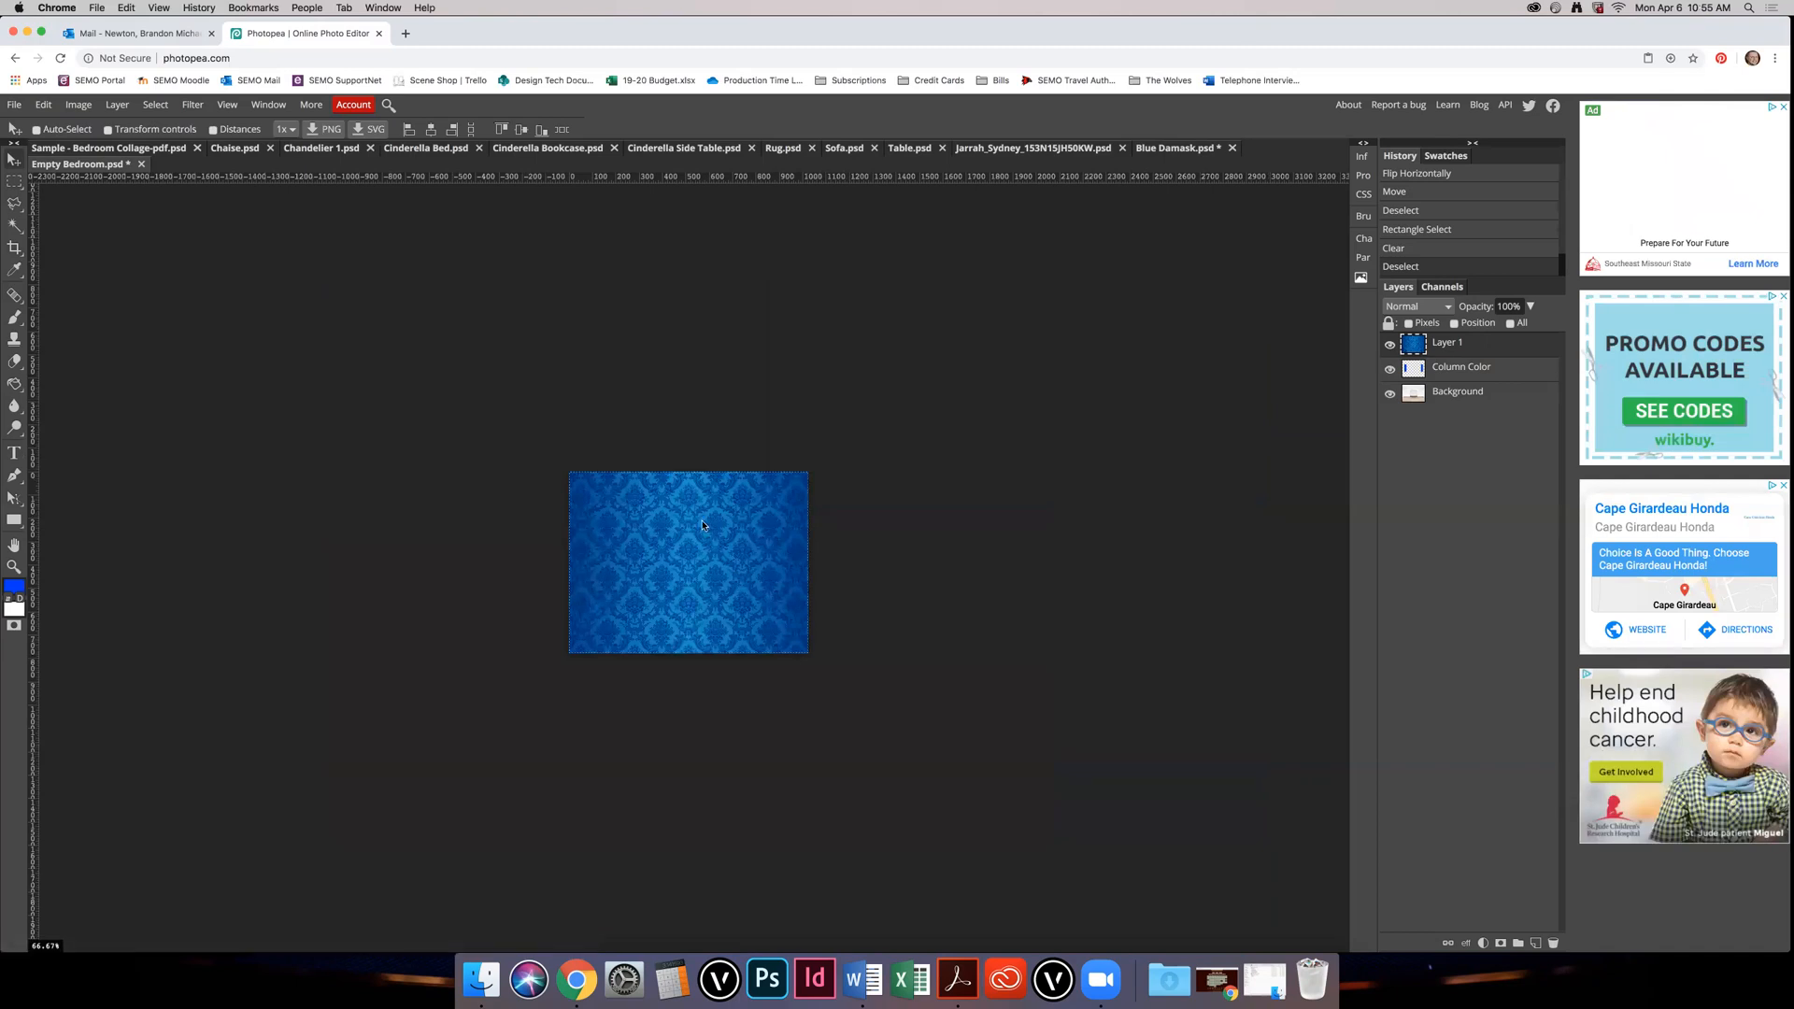
key("super+equal")
key("super+equal")
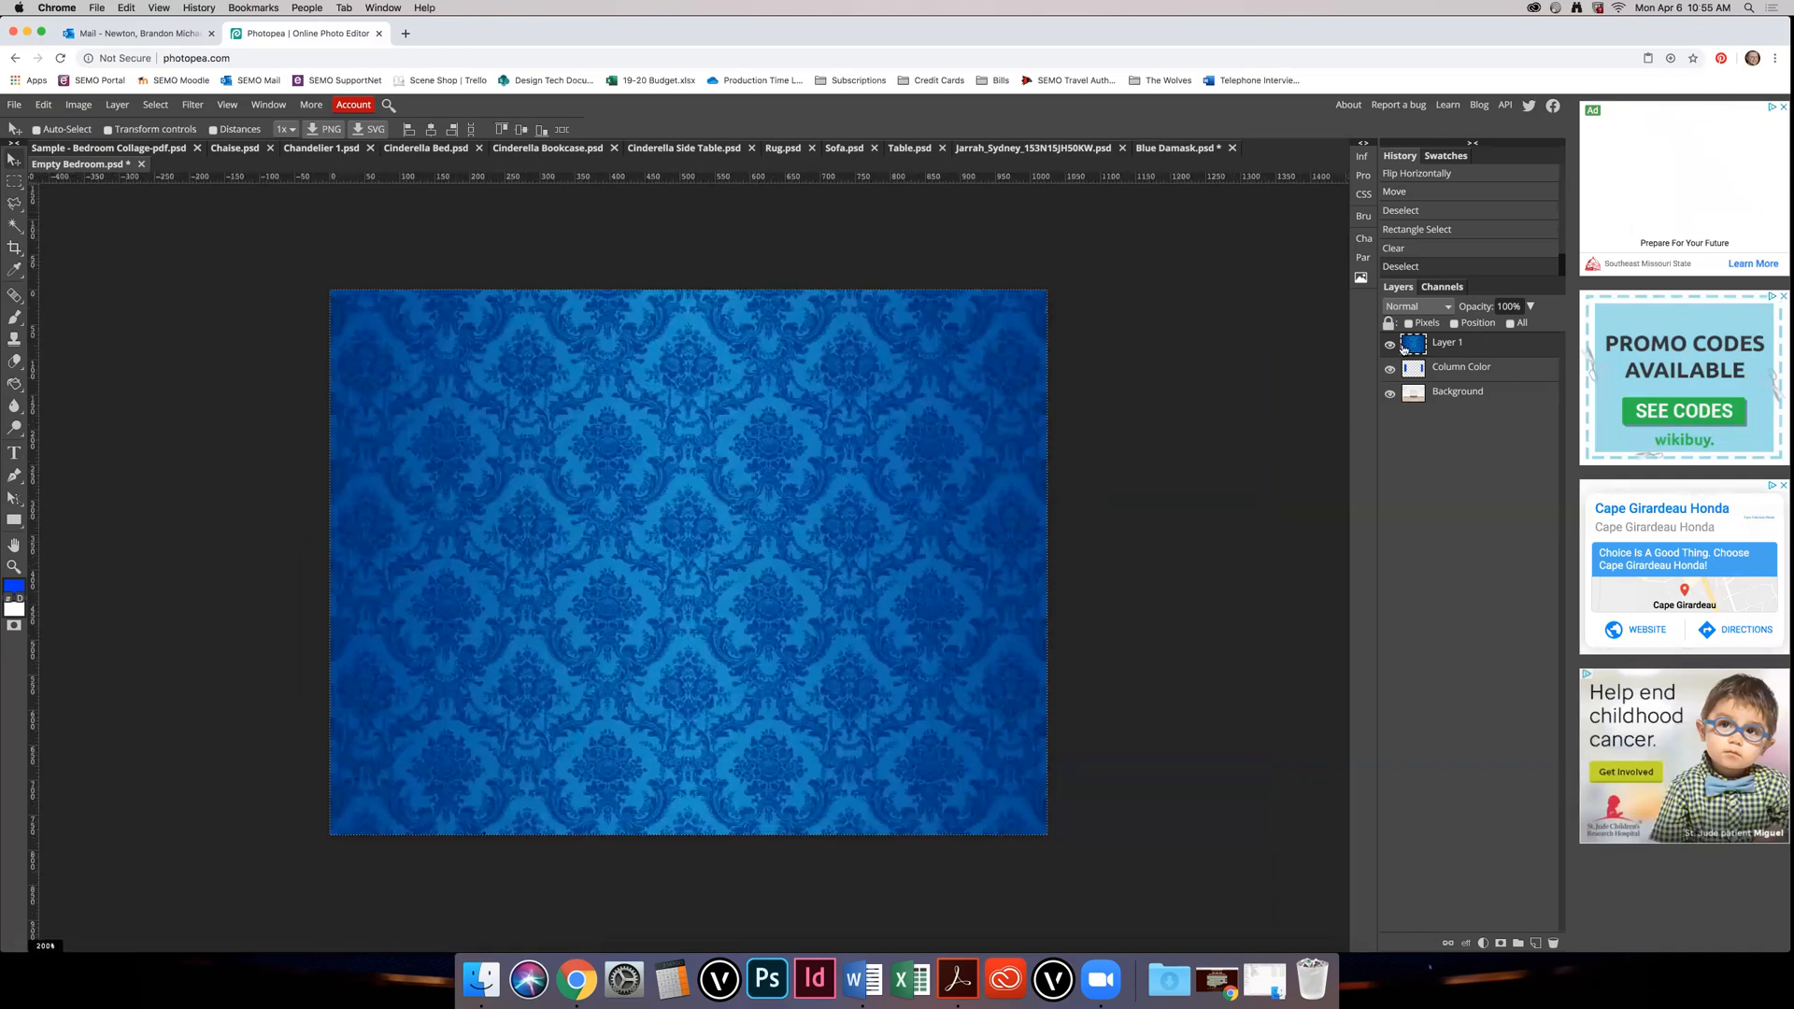
left_click(1412, 349, "super")
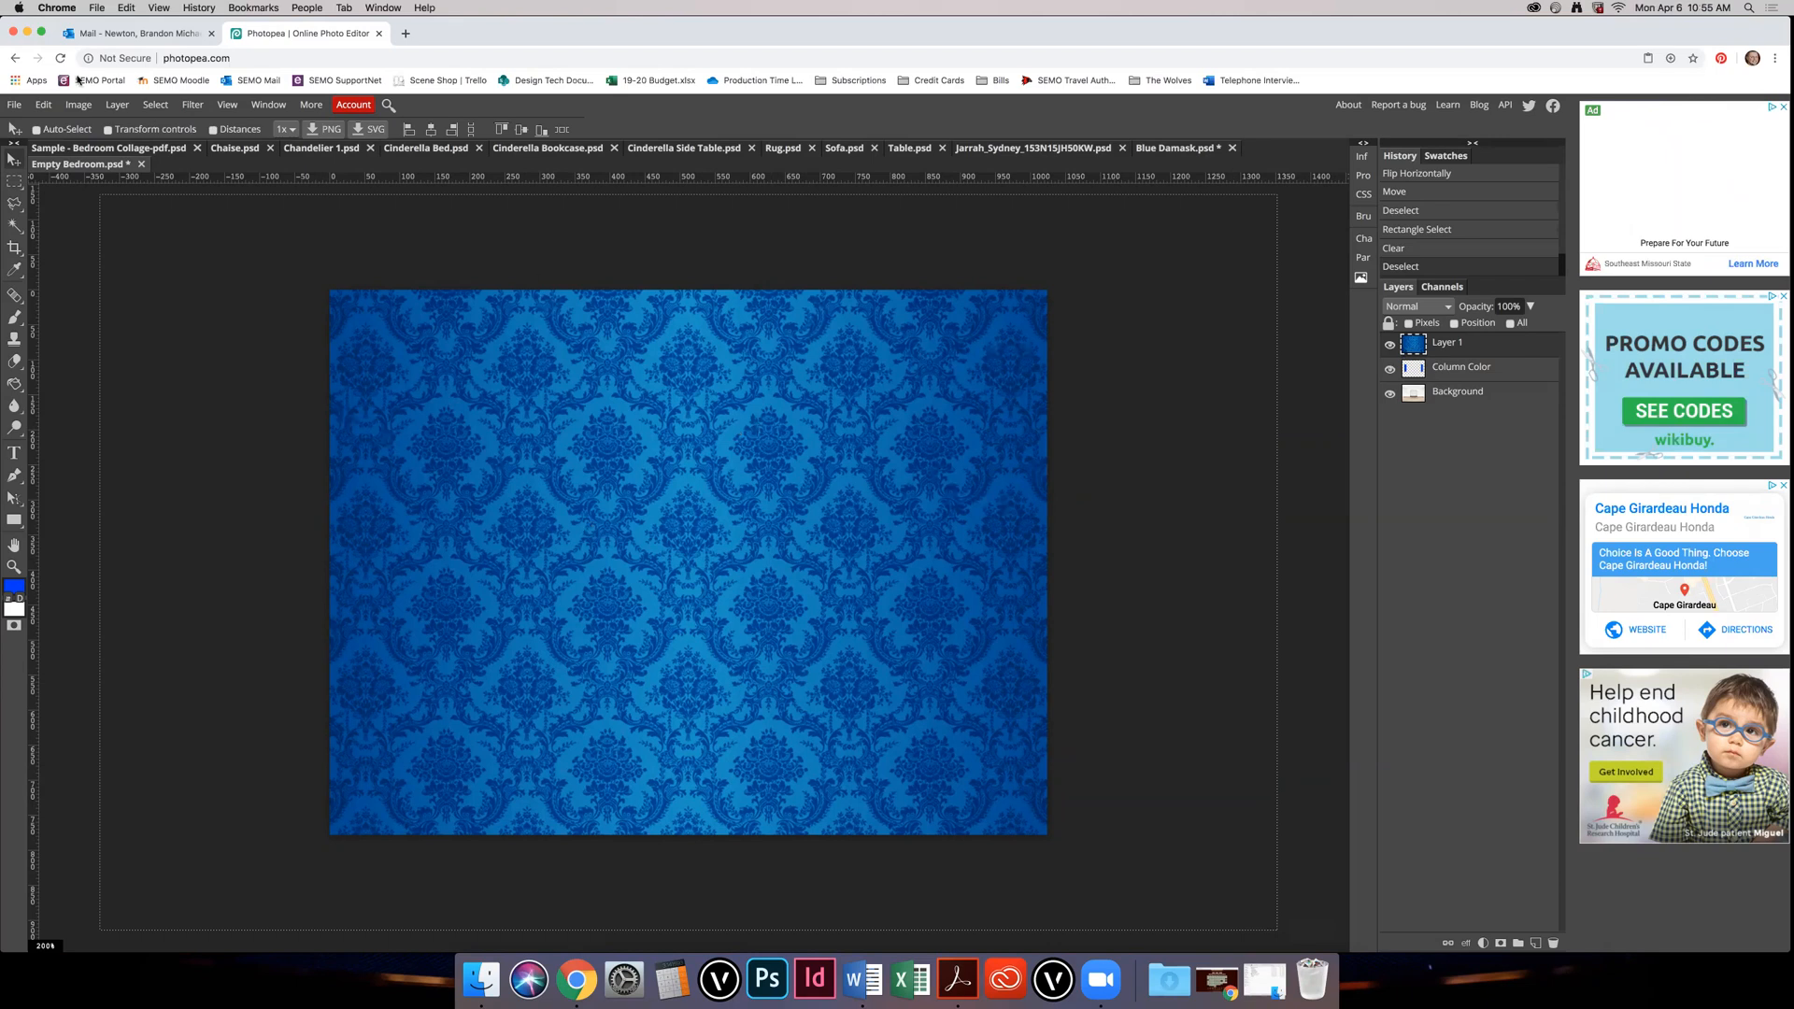
left_click(43, 105)
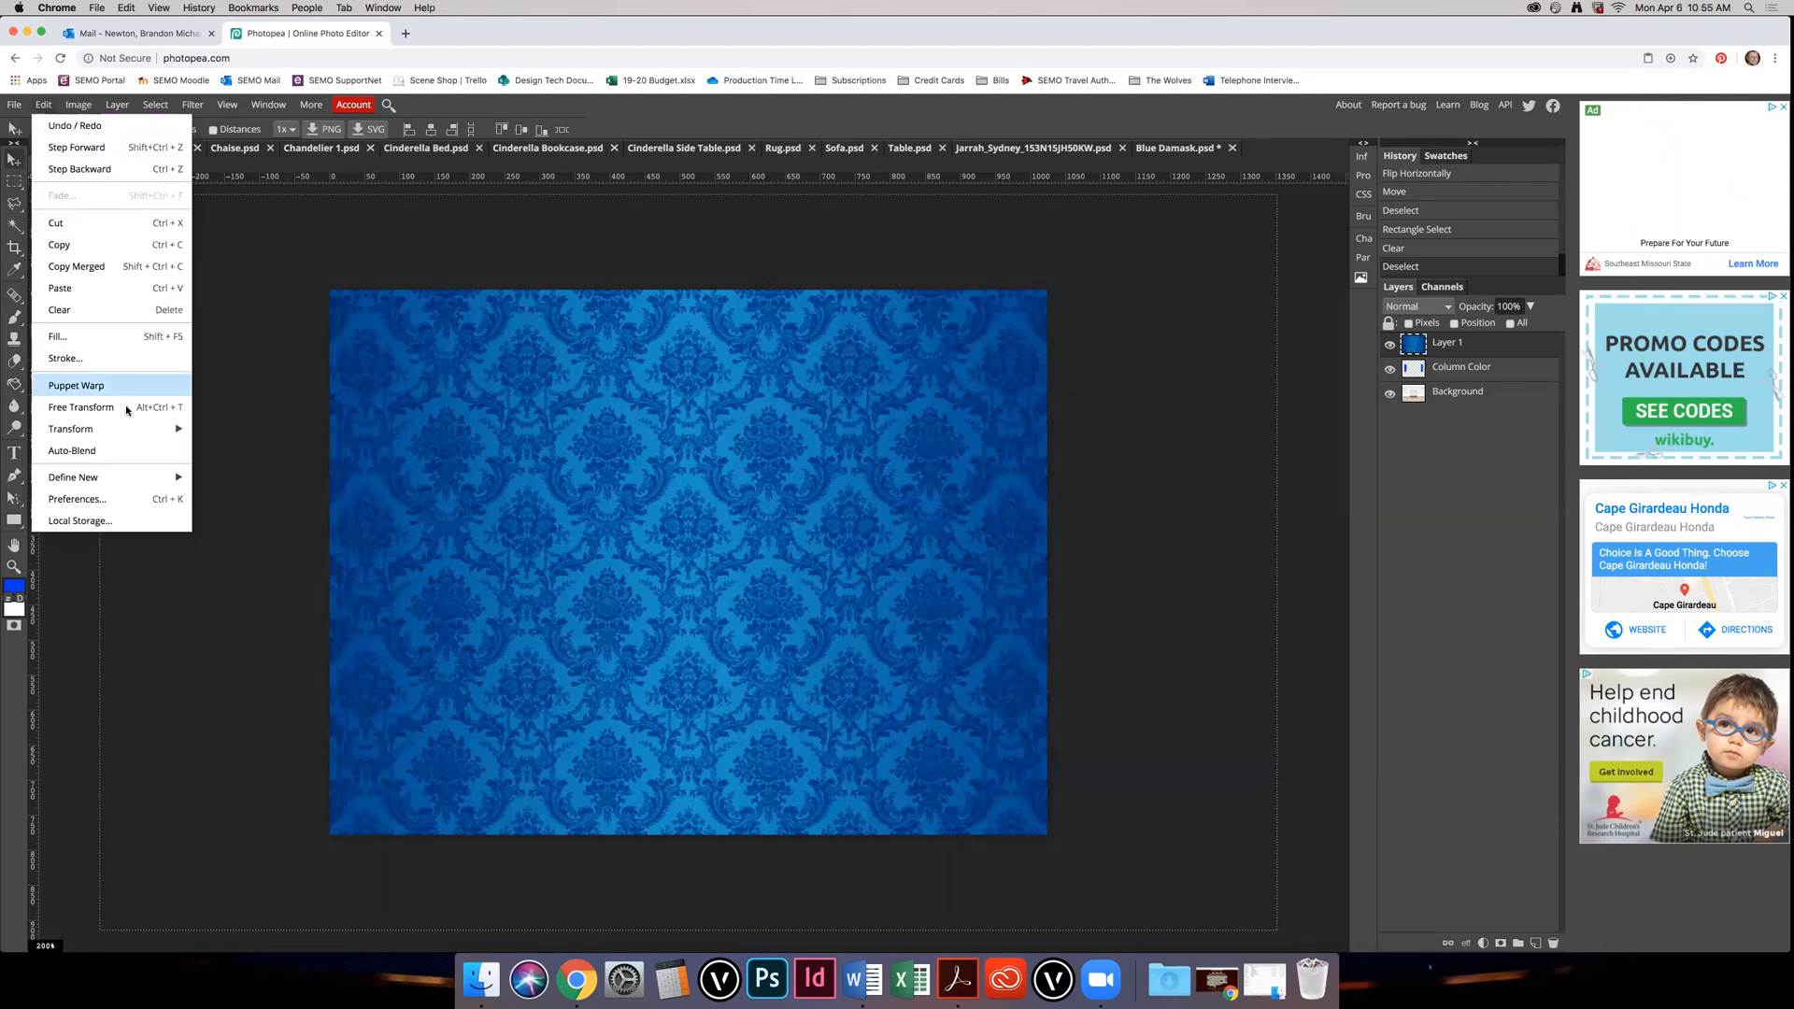
mouse_move(133, 429)
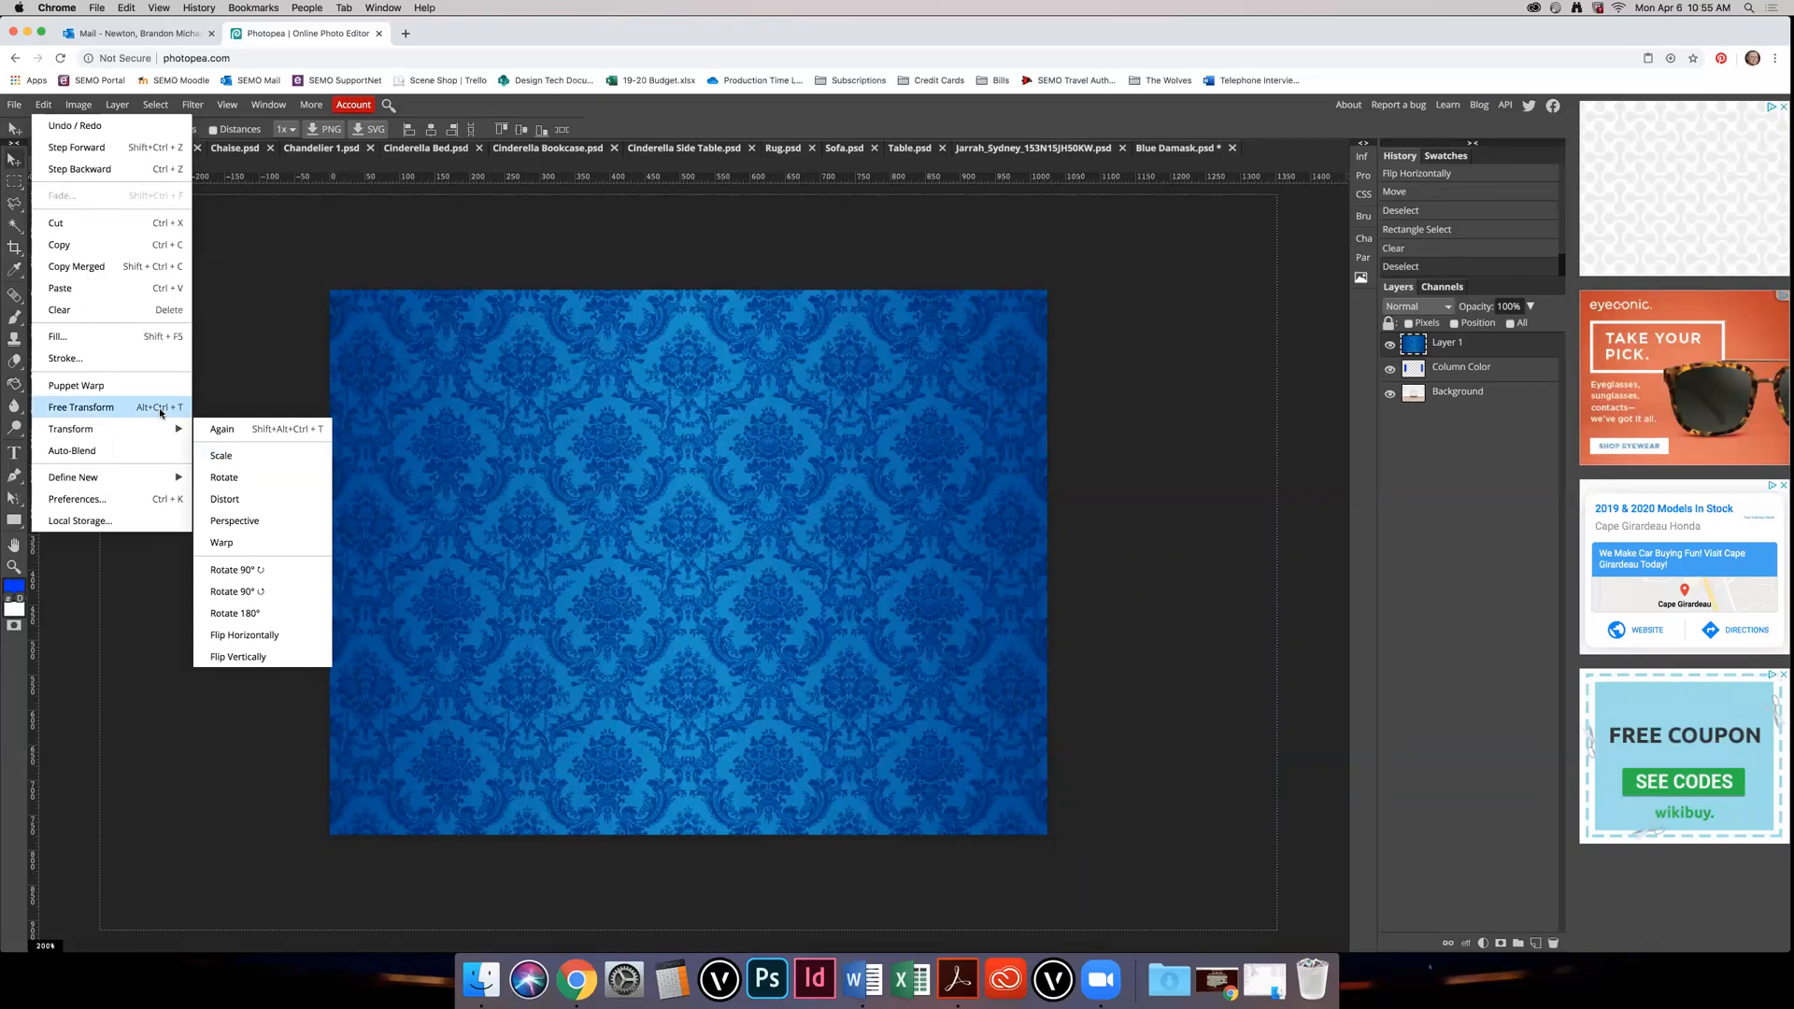
left_click(337, 263)
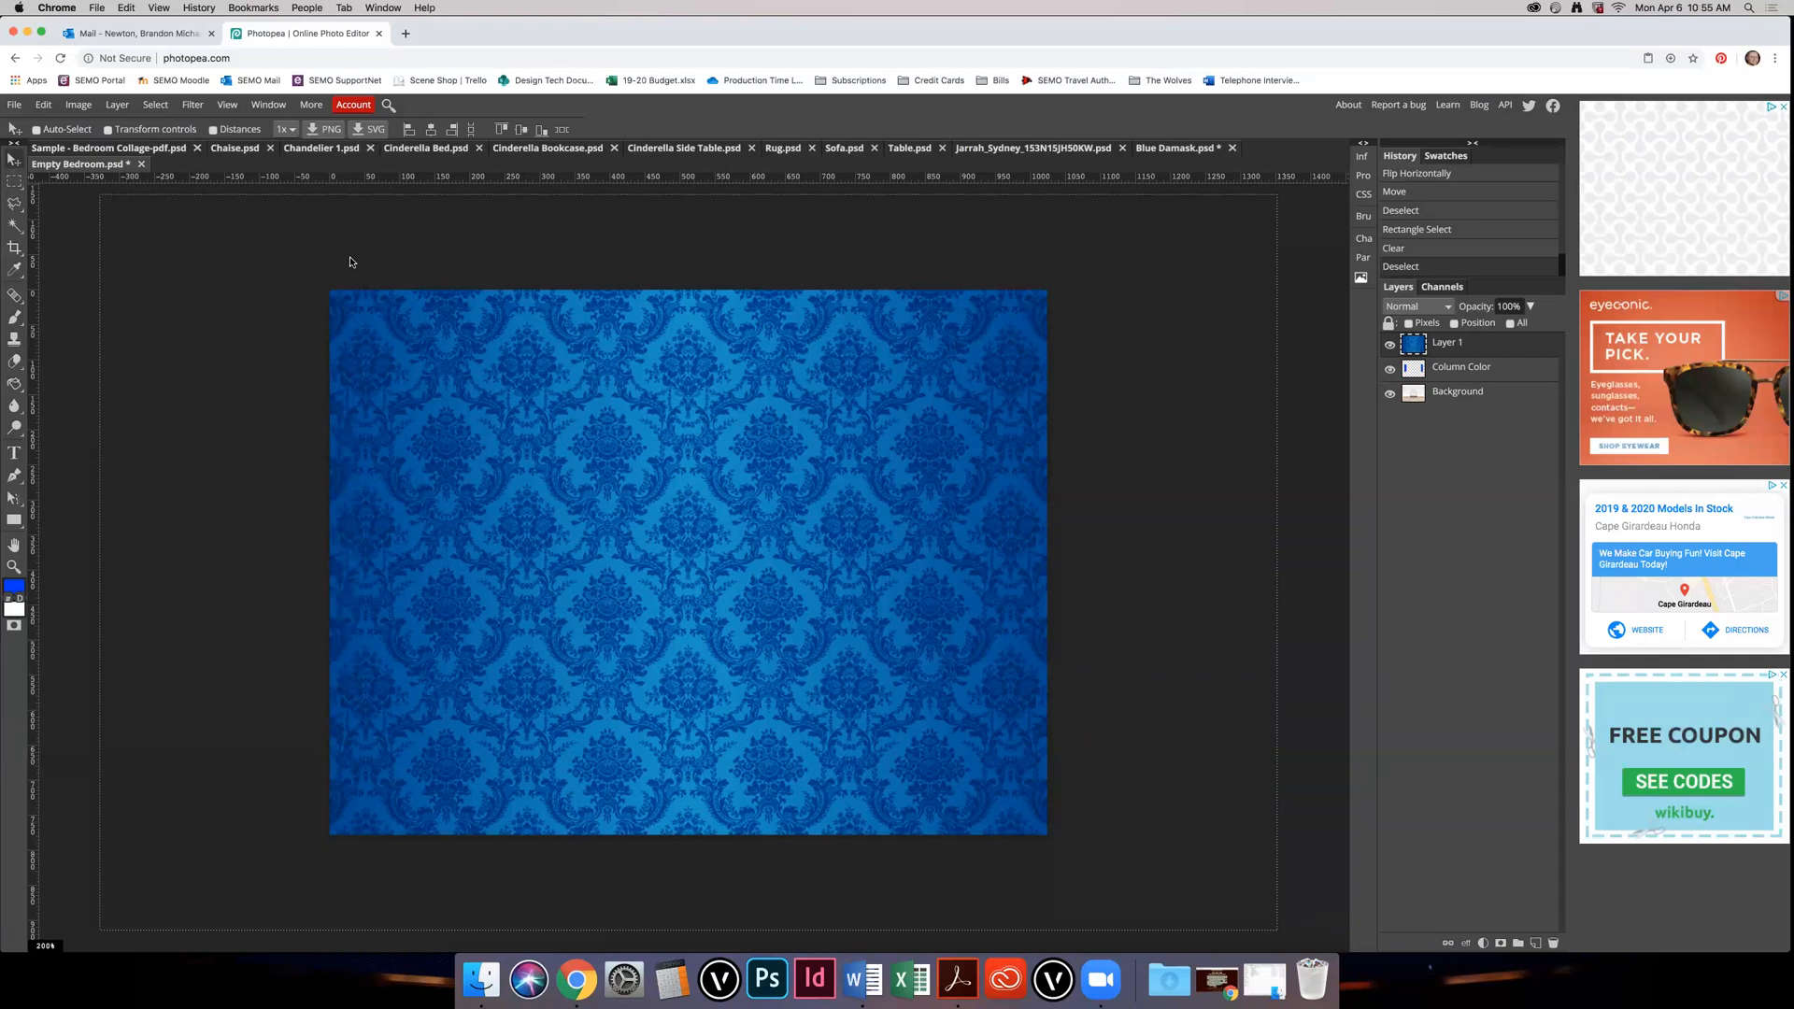
Step: Scale the selected damask wallpaper down to 59% with Free Transform and shift it within the room
key("super+t")
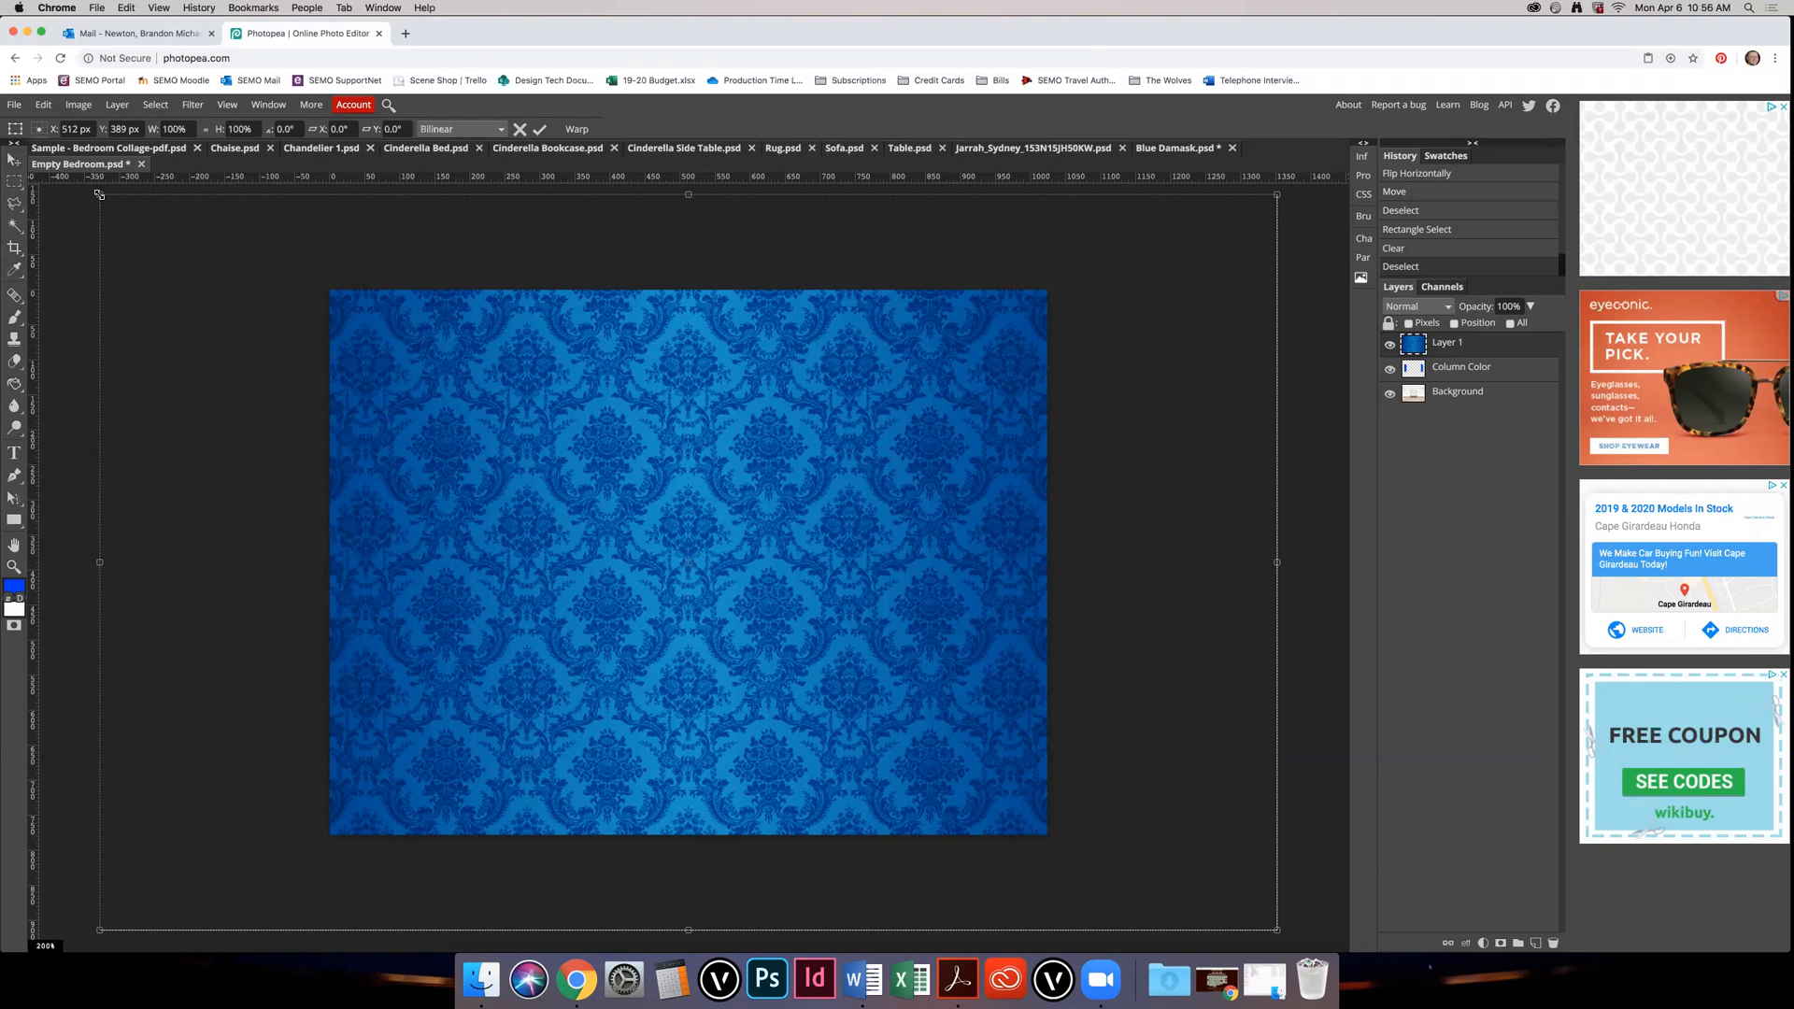
left_click_drag(99, 194, 551, 519)
left_click_drag(894, 590, 740, 546)
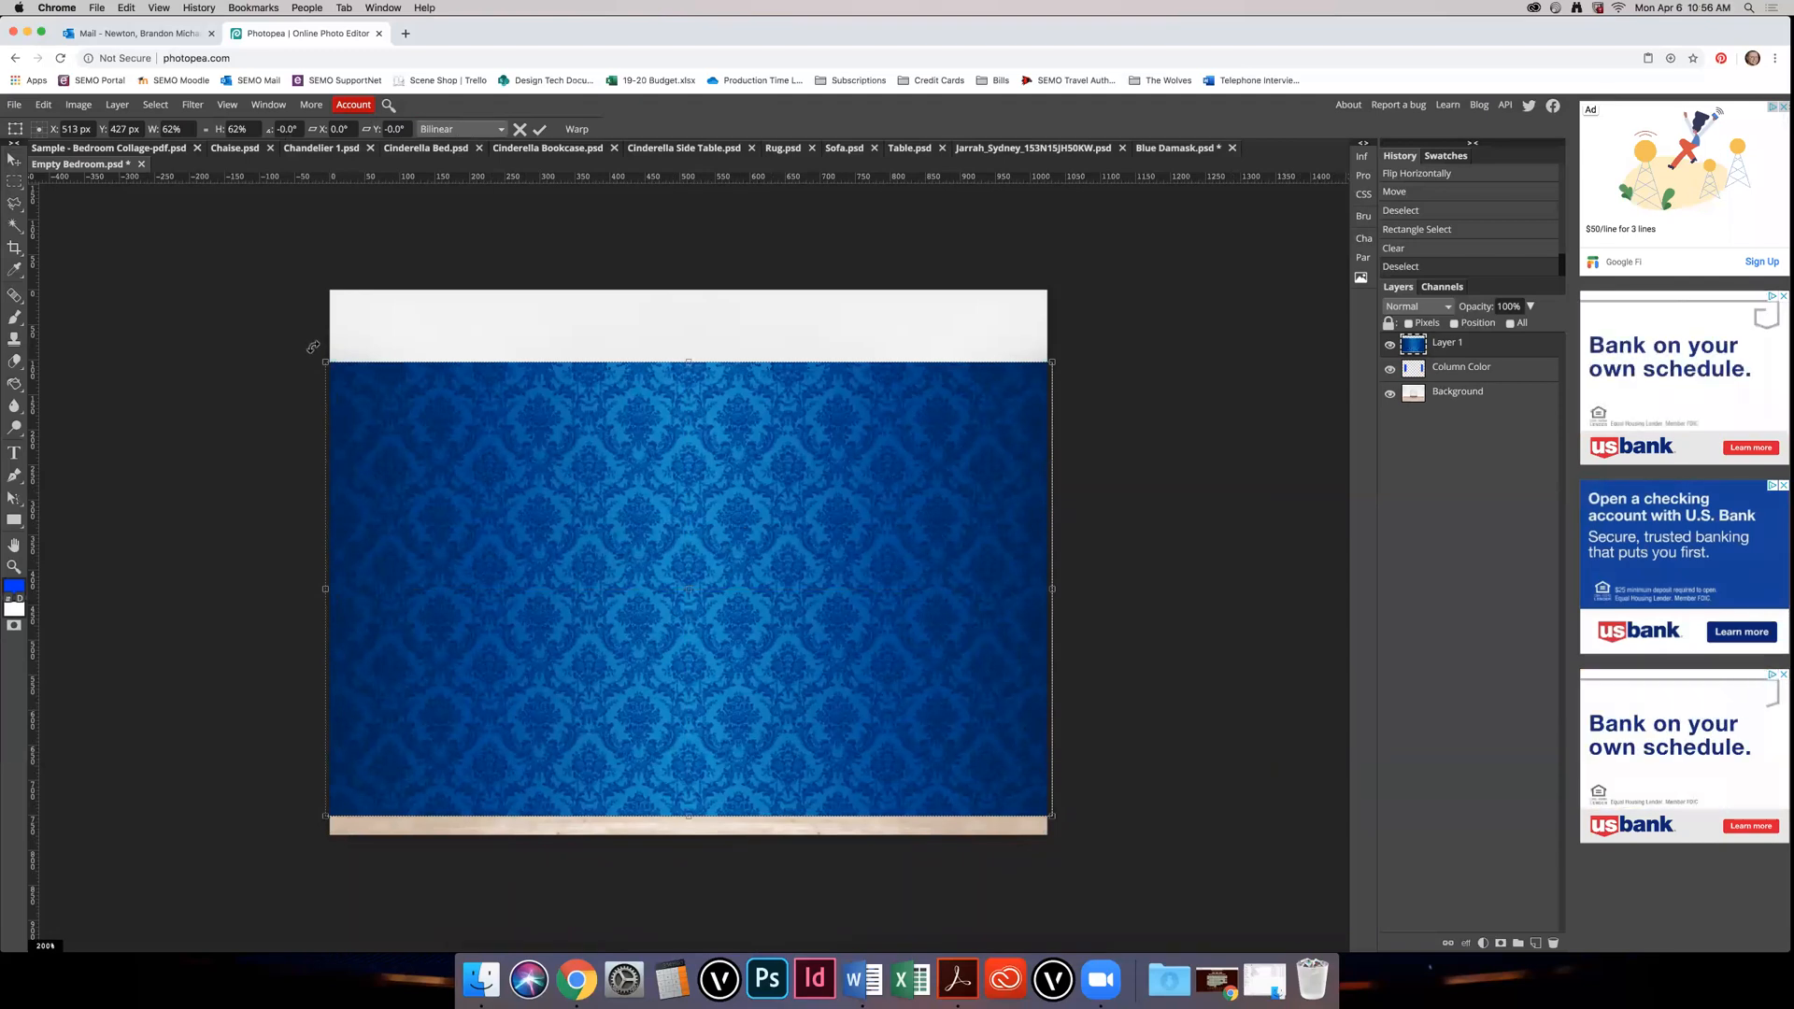
left_click_drag(313, 347, 372, 396)
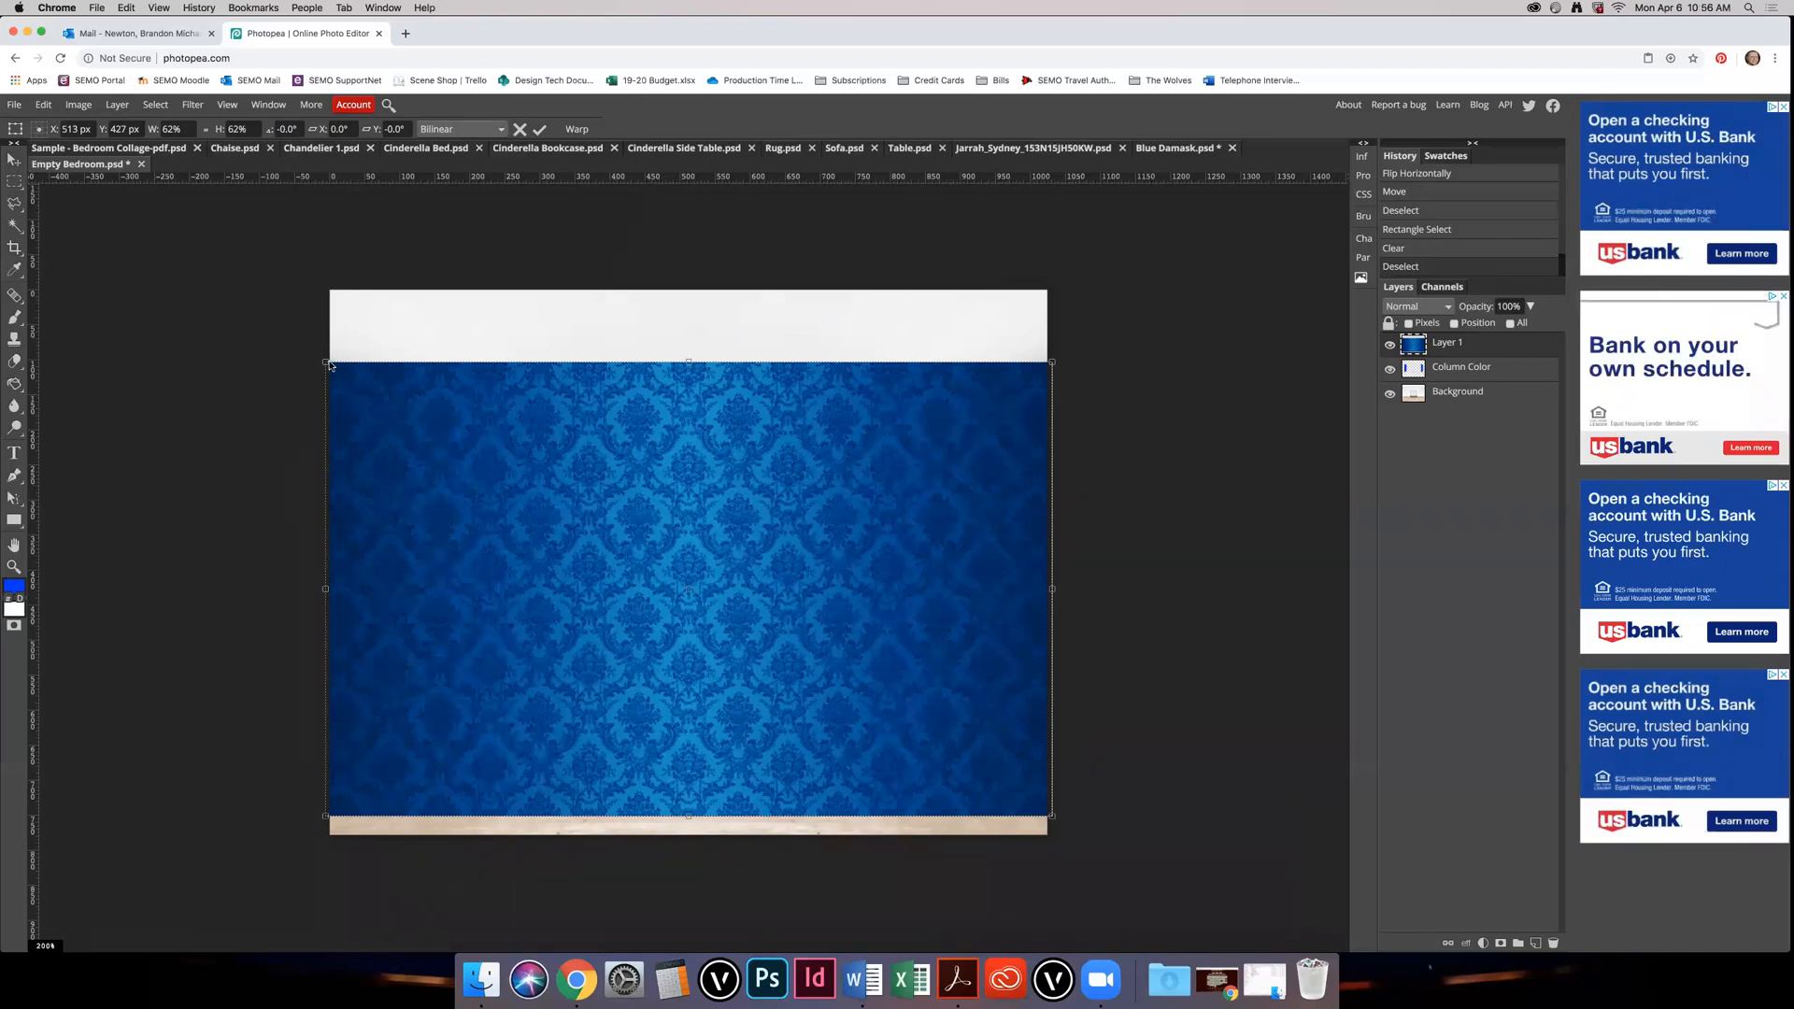
left_click_drag(324, 360, 358, 390)
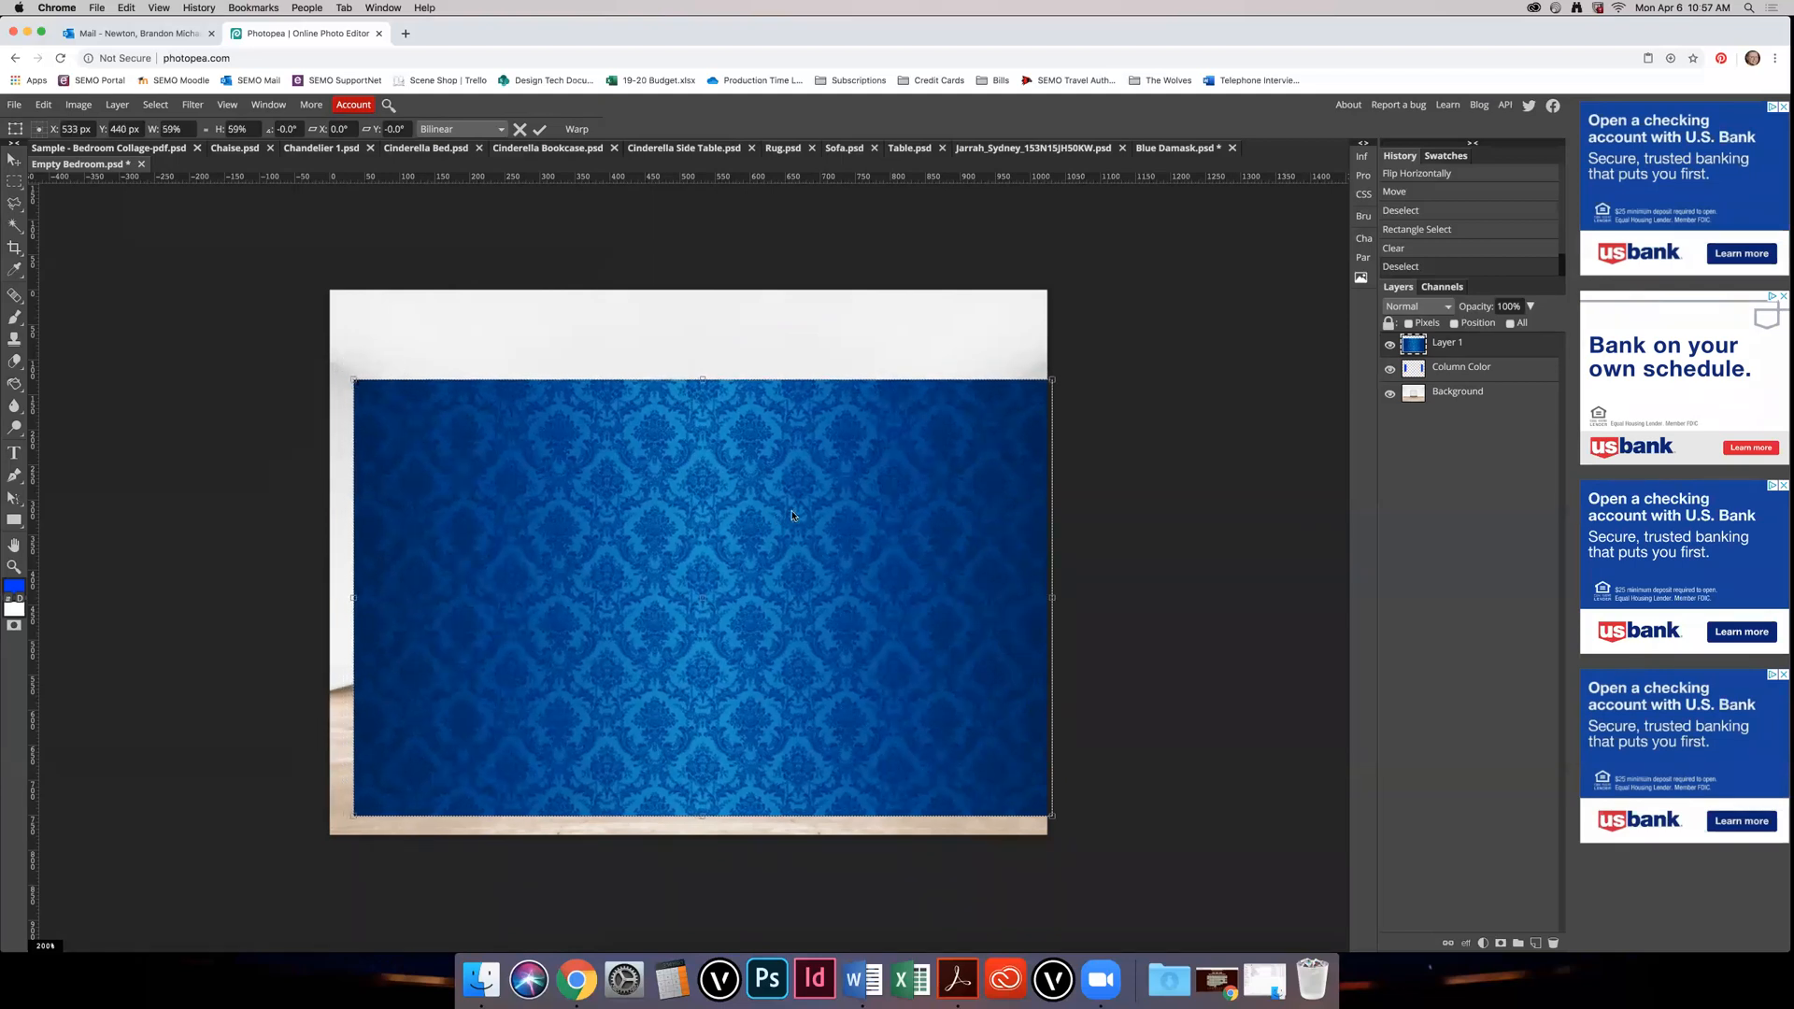
key("Return")
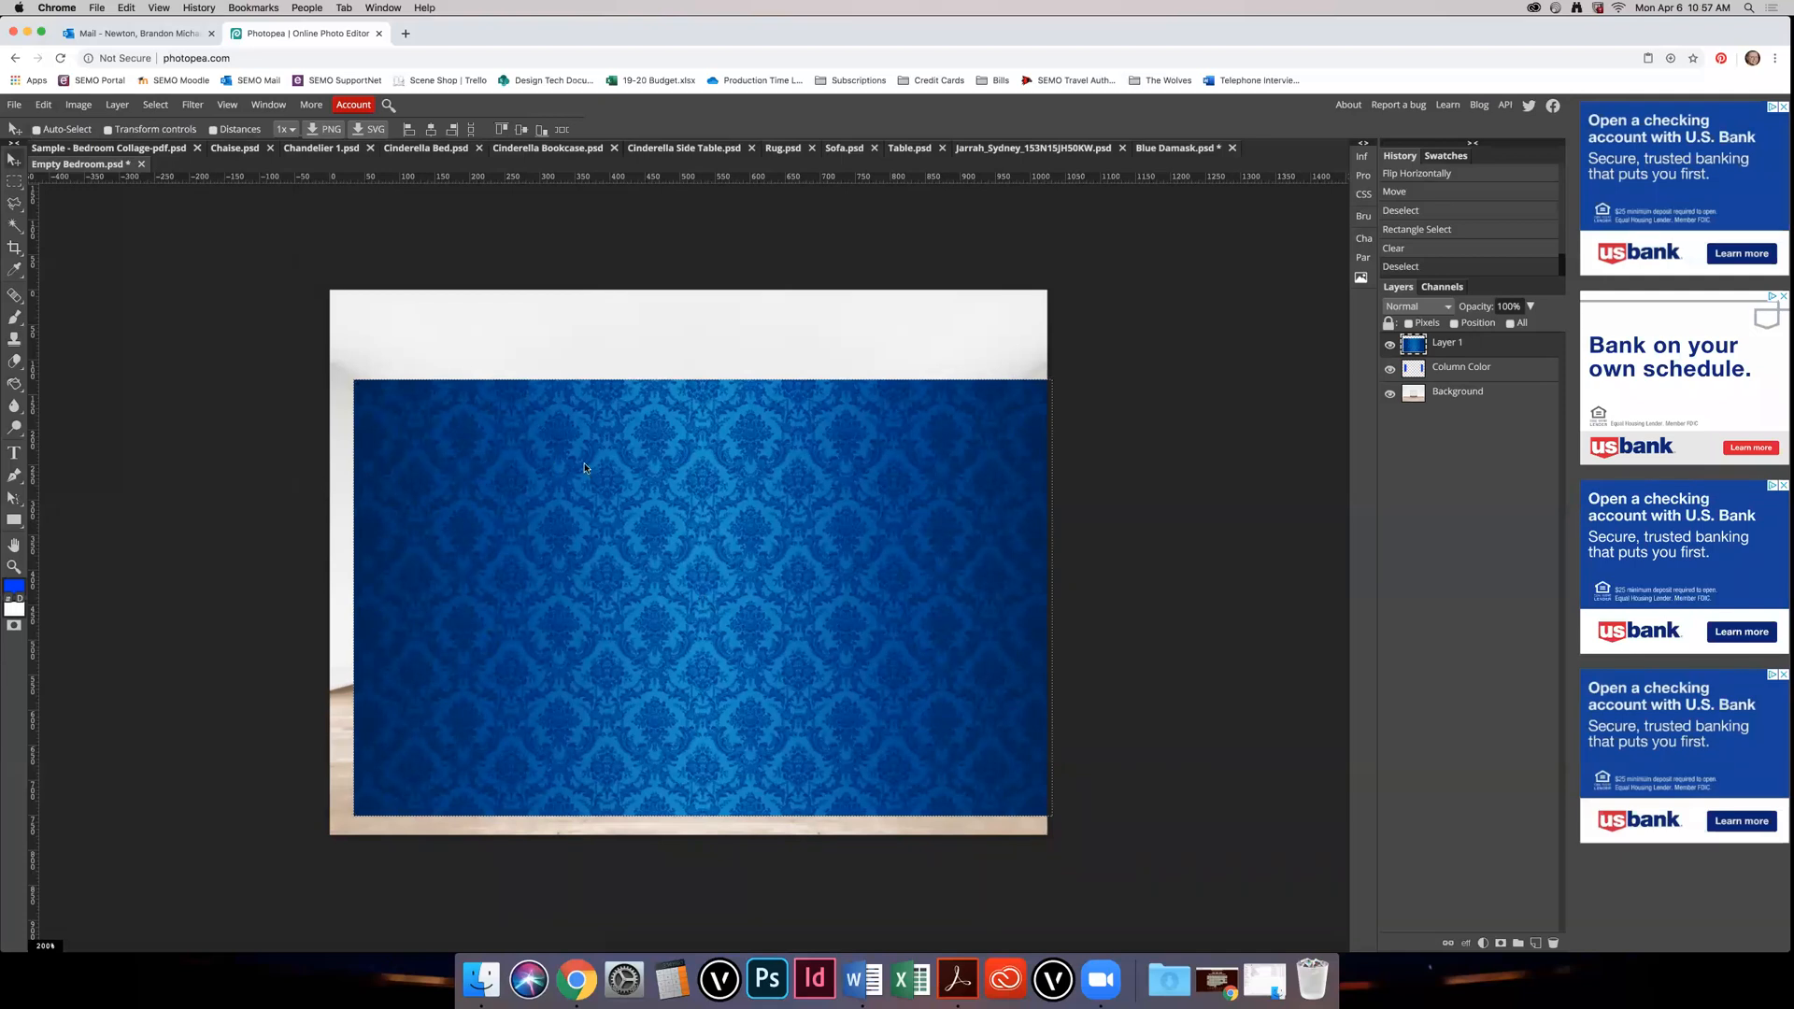
Step: Transform the damask again, scaling it to 41% and positioning it over the alcove in the back wall
key("ctrl+t")
left_click_drag(354, 379, 504, 474)
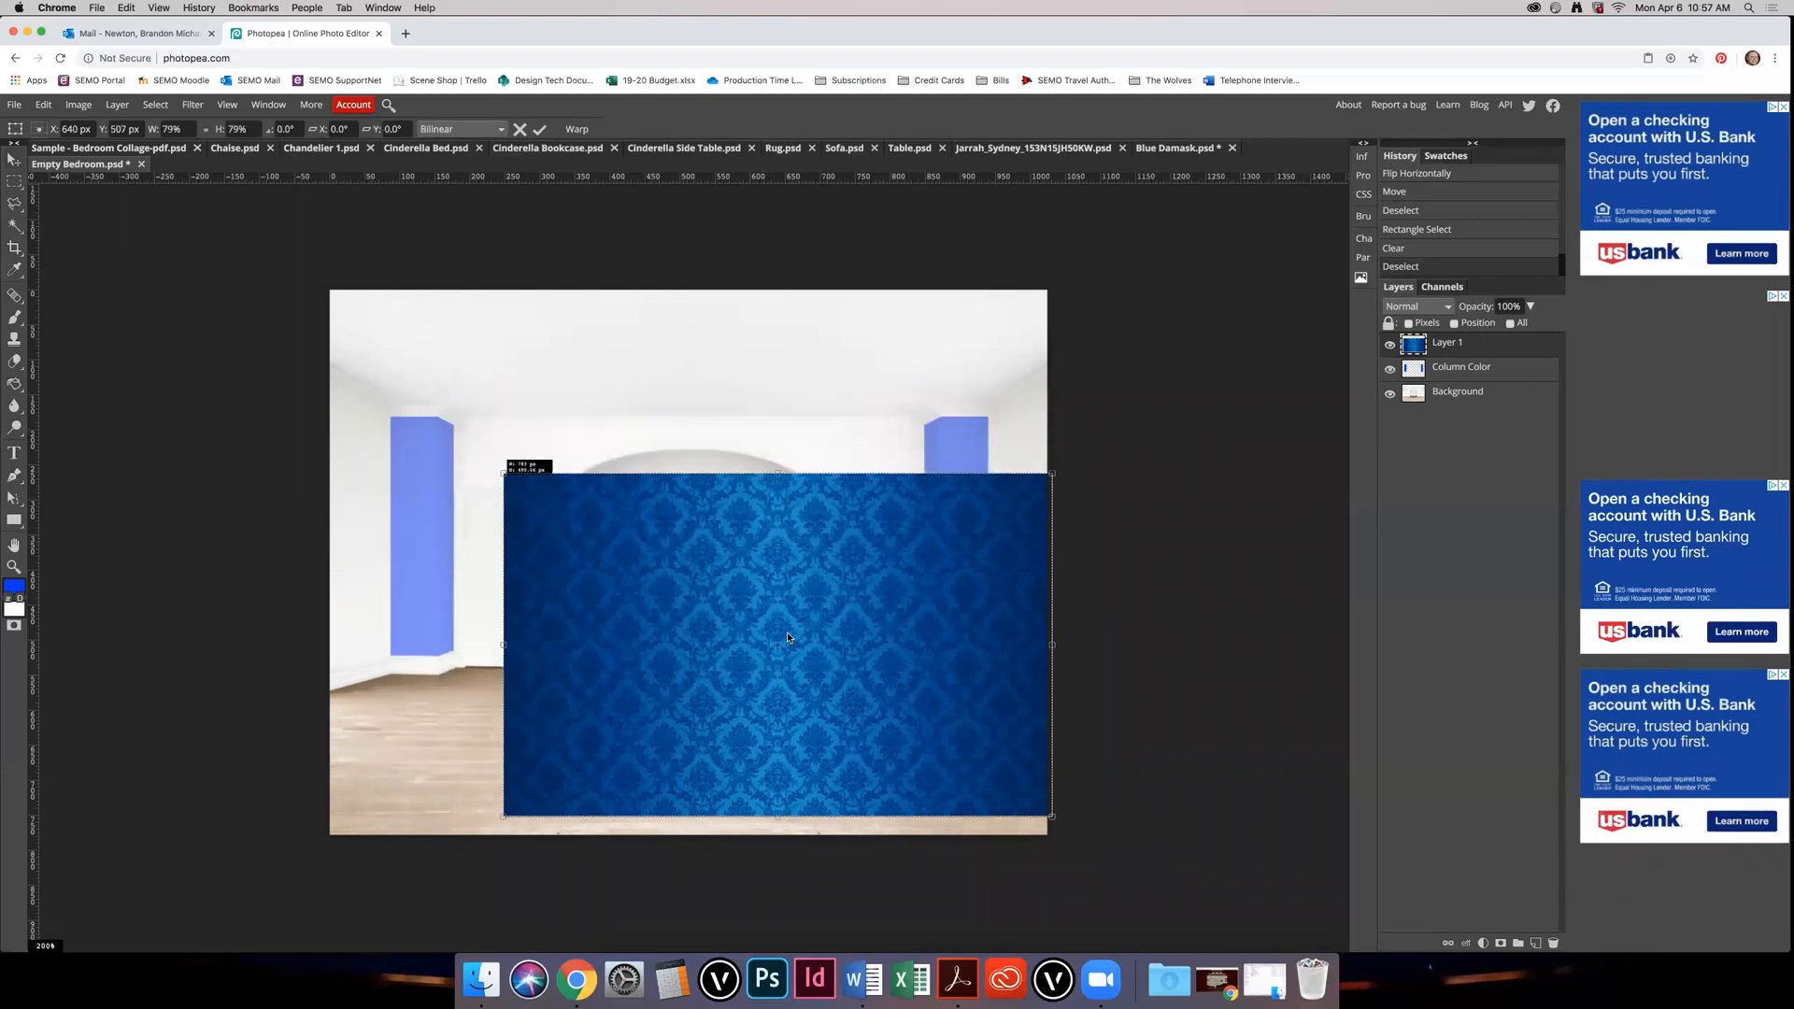
left_click_drag(733, 579, 664, 501)
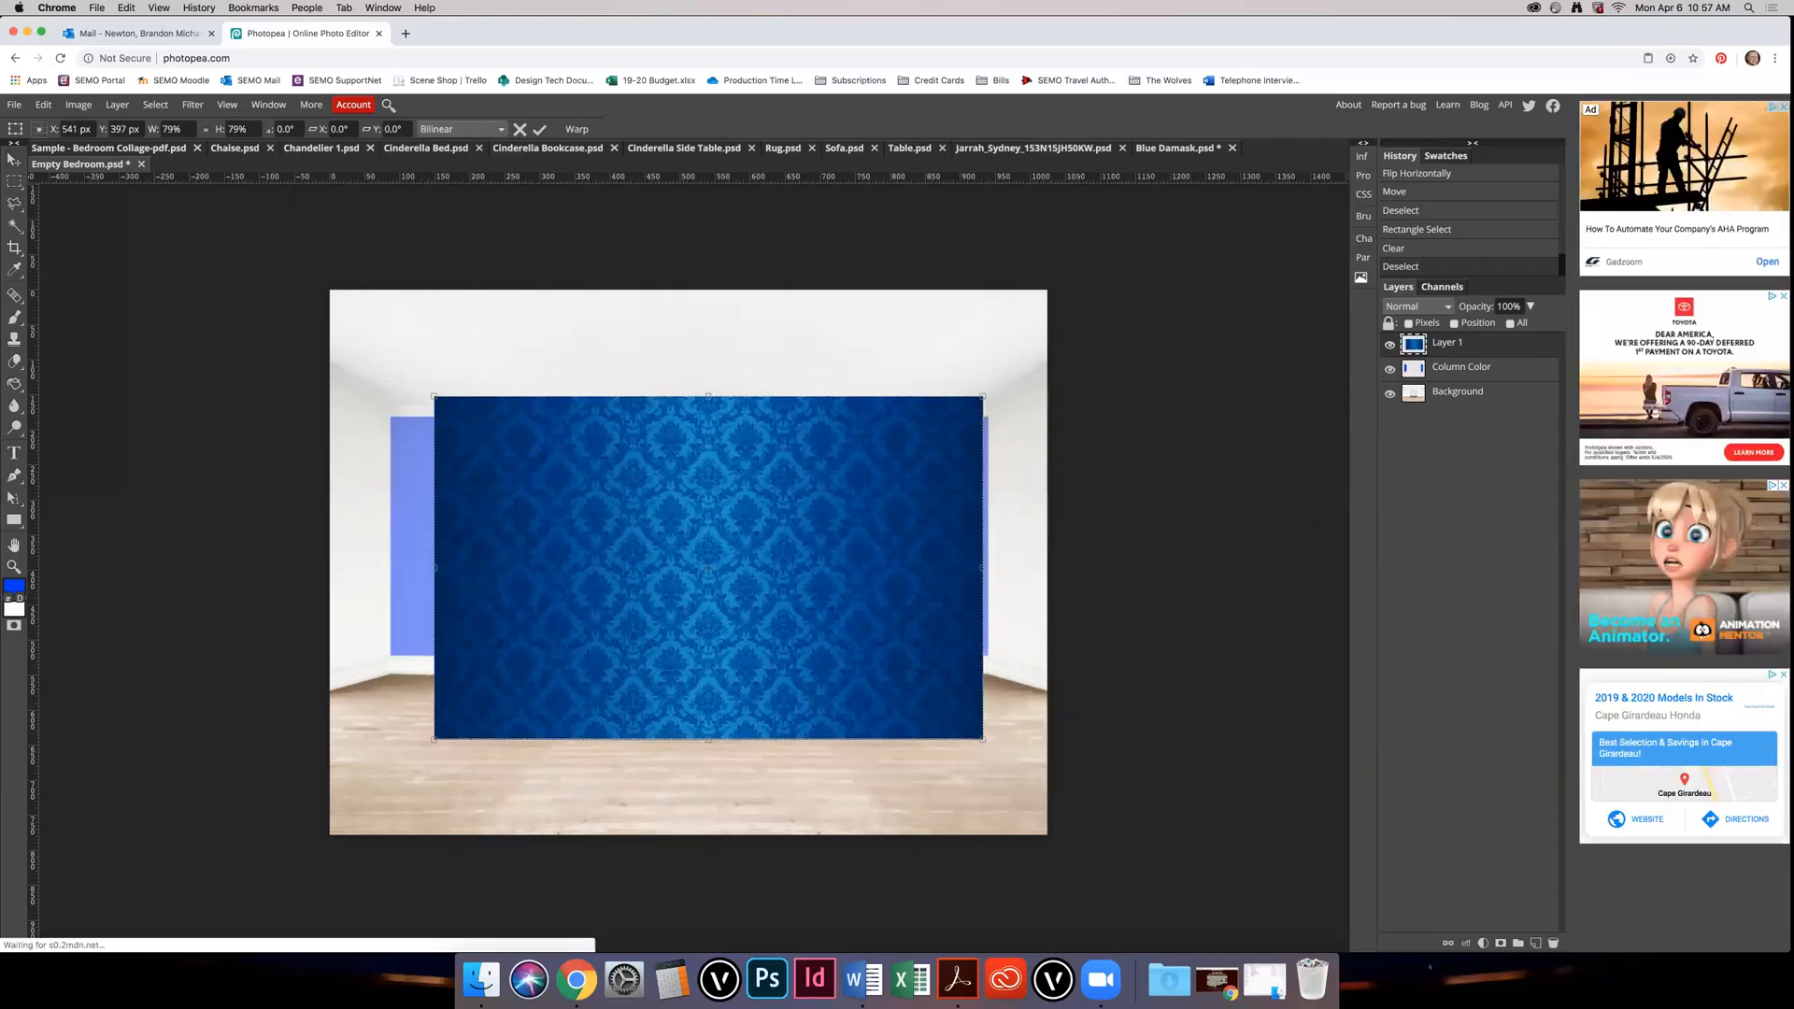
left_click_drag(983, 738, 810, 589)
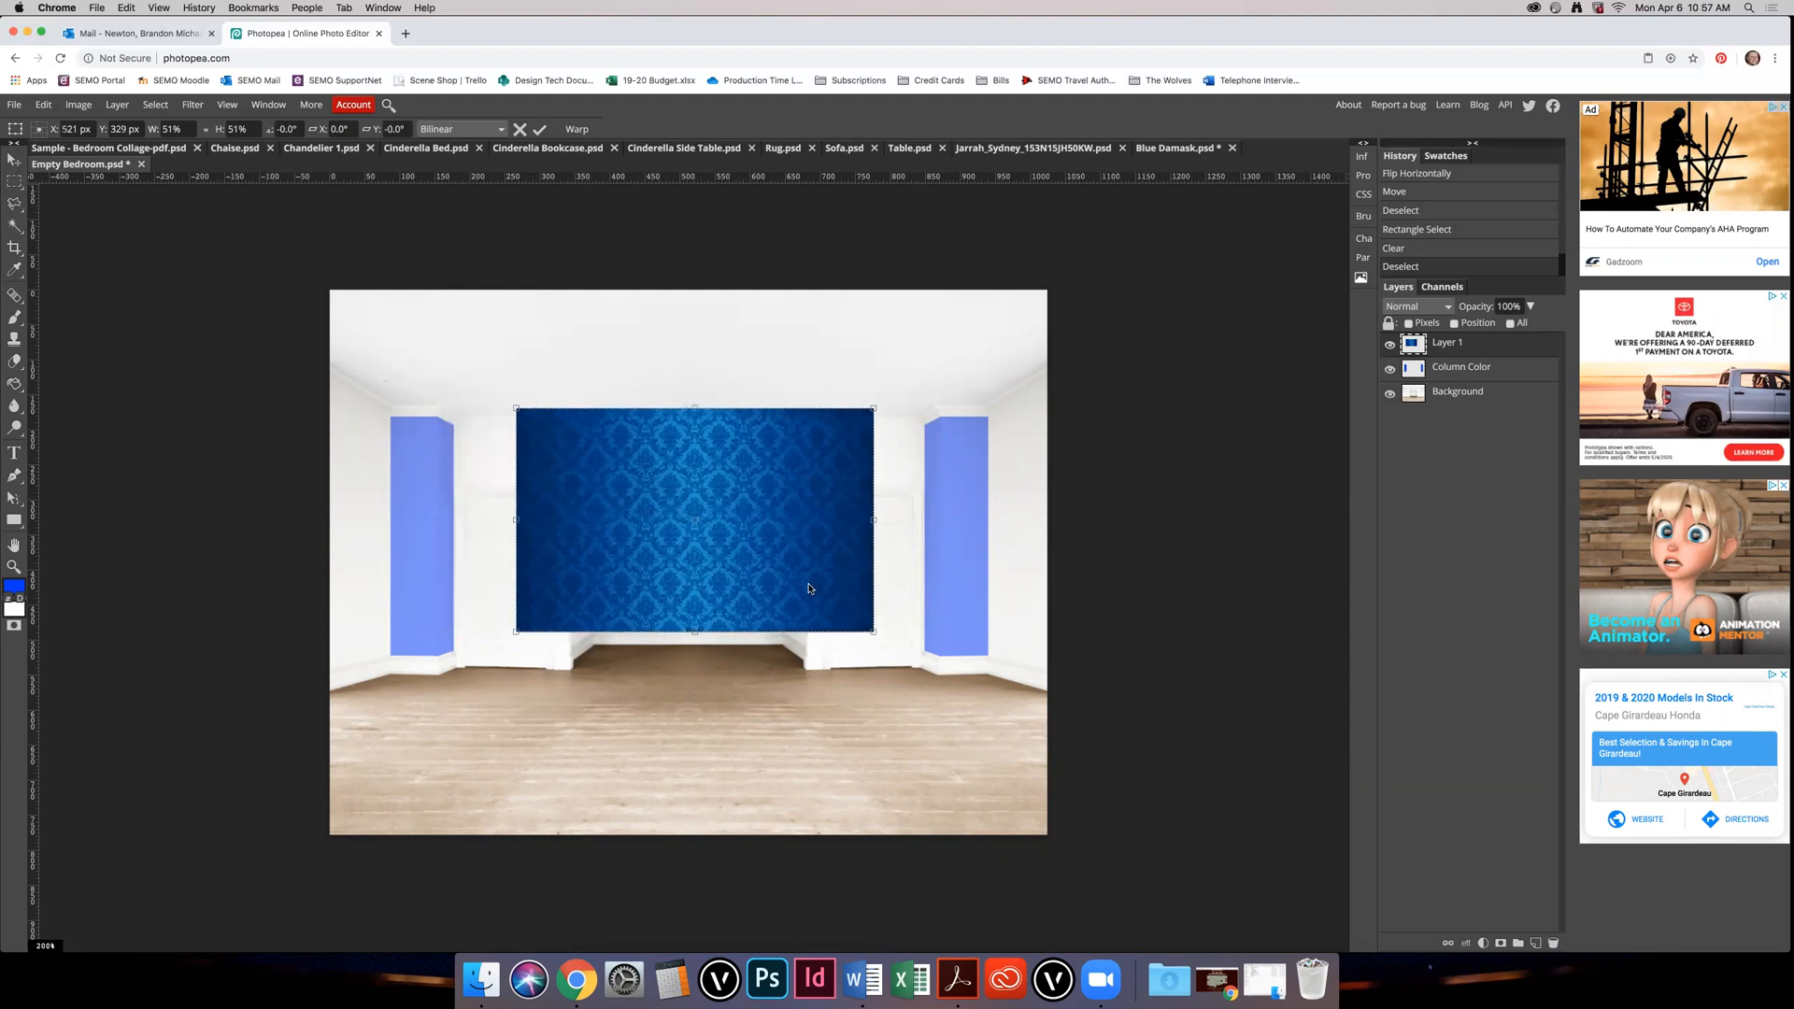
key("Down")
left_click_drag(873, 409, 789, 496)
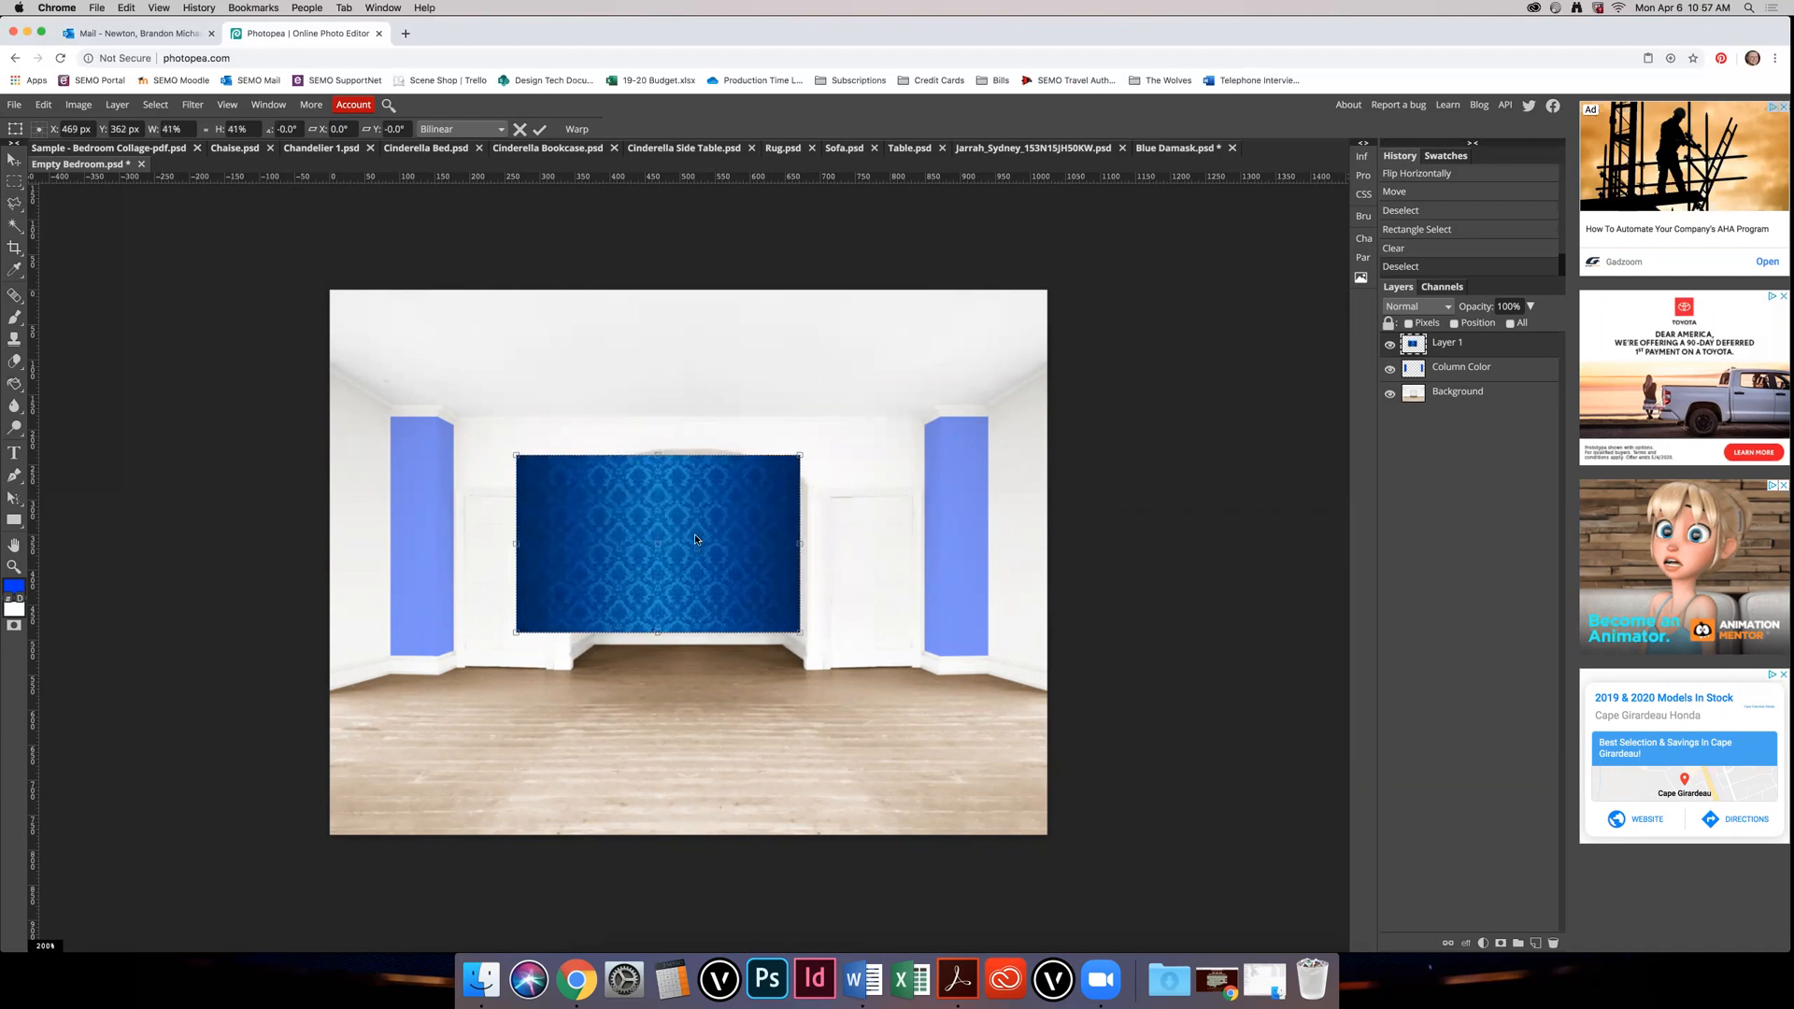
left_click_drag(688, 539, 731, 539)
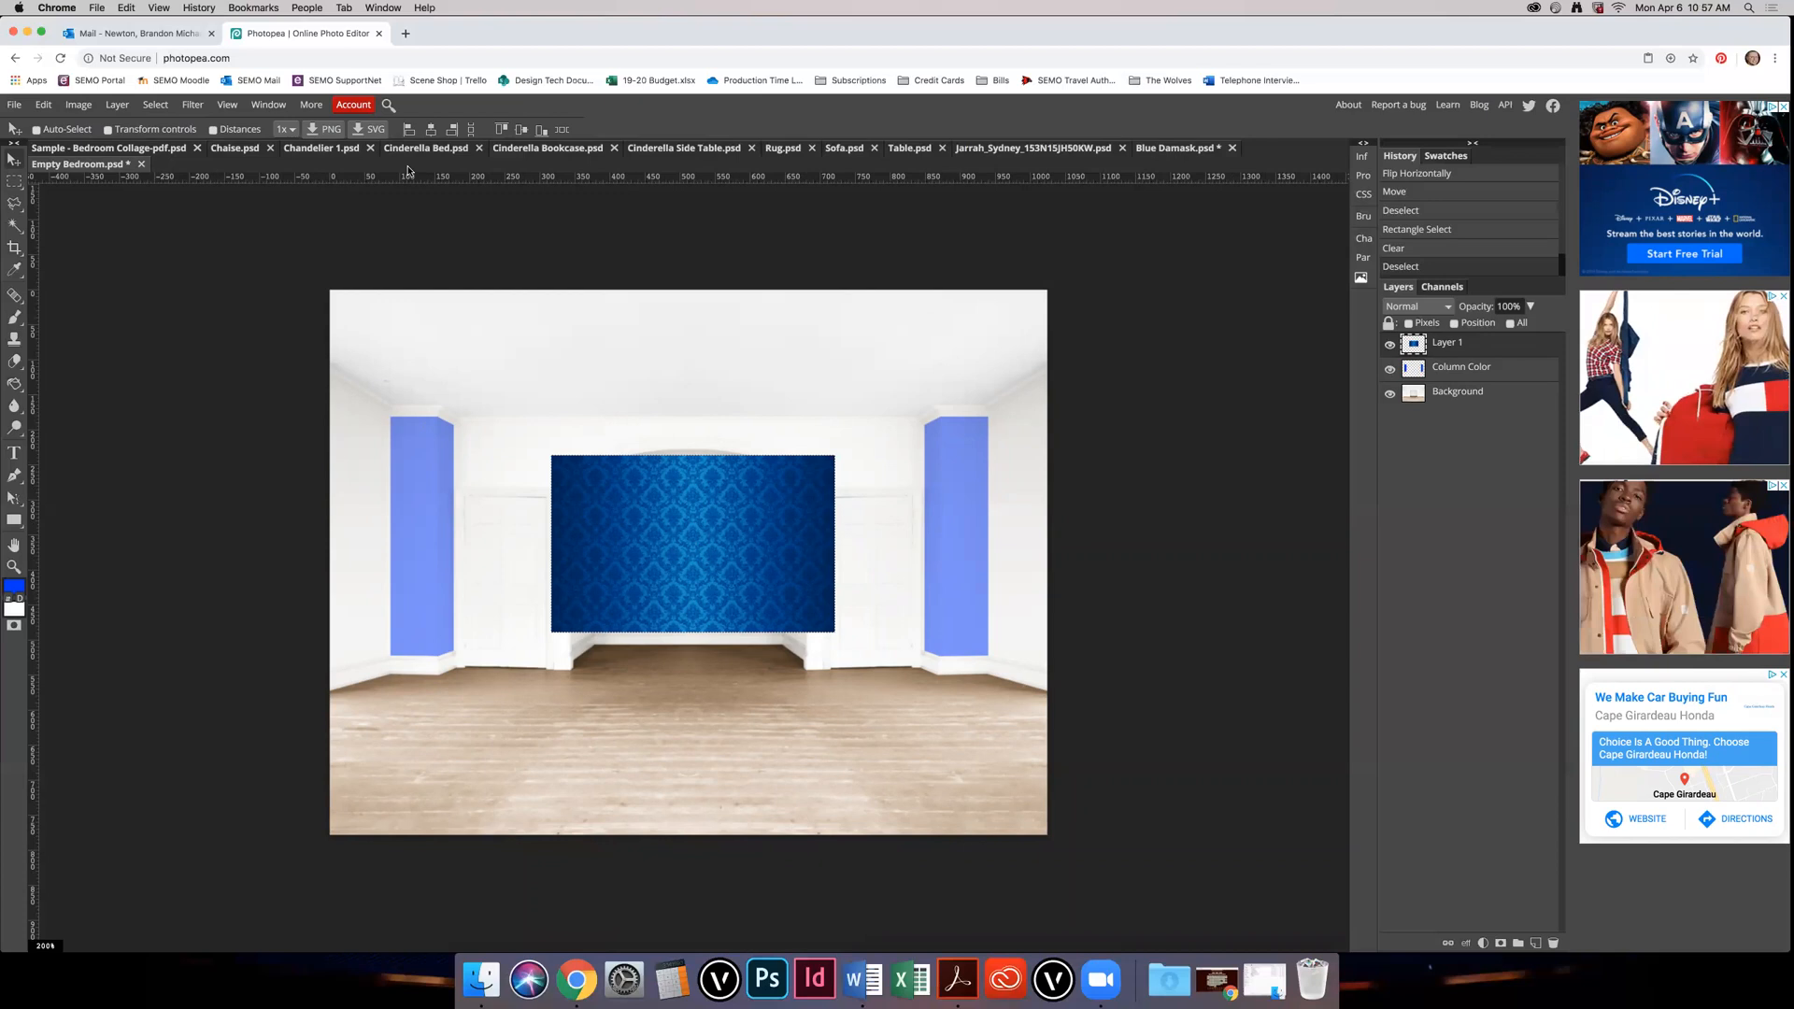
Step: Check the Sample - Bedroom Collage reference, and back in Empty Bedroom.psd deselect and nudge the damask over the alcove
left_click(77, 149)
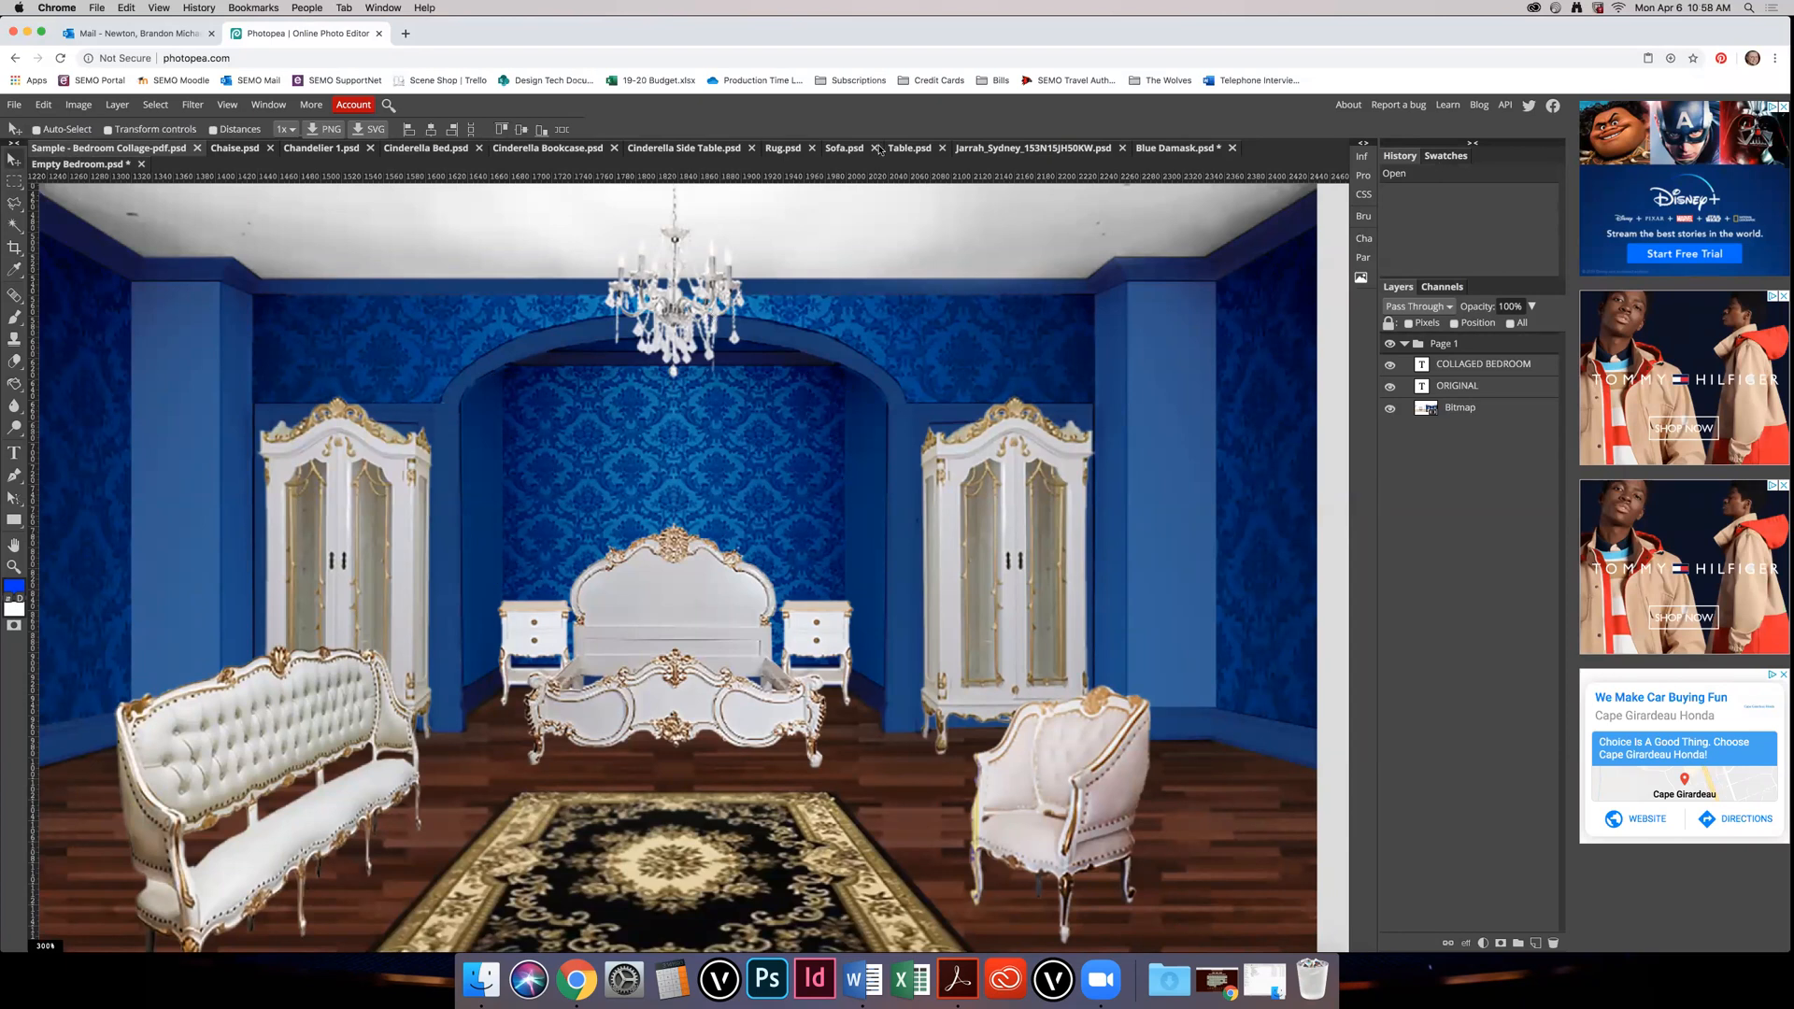
left_click(99, 165)
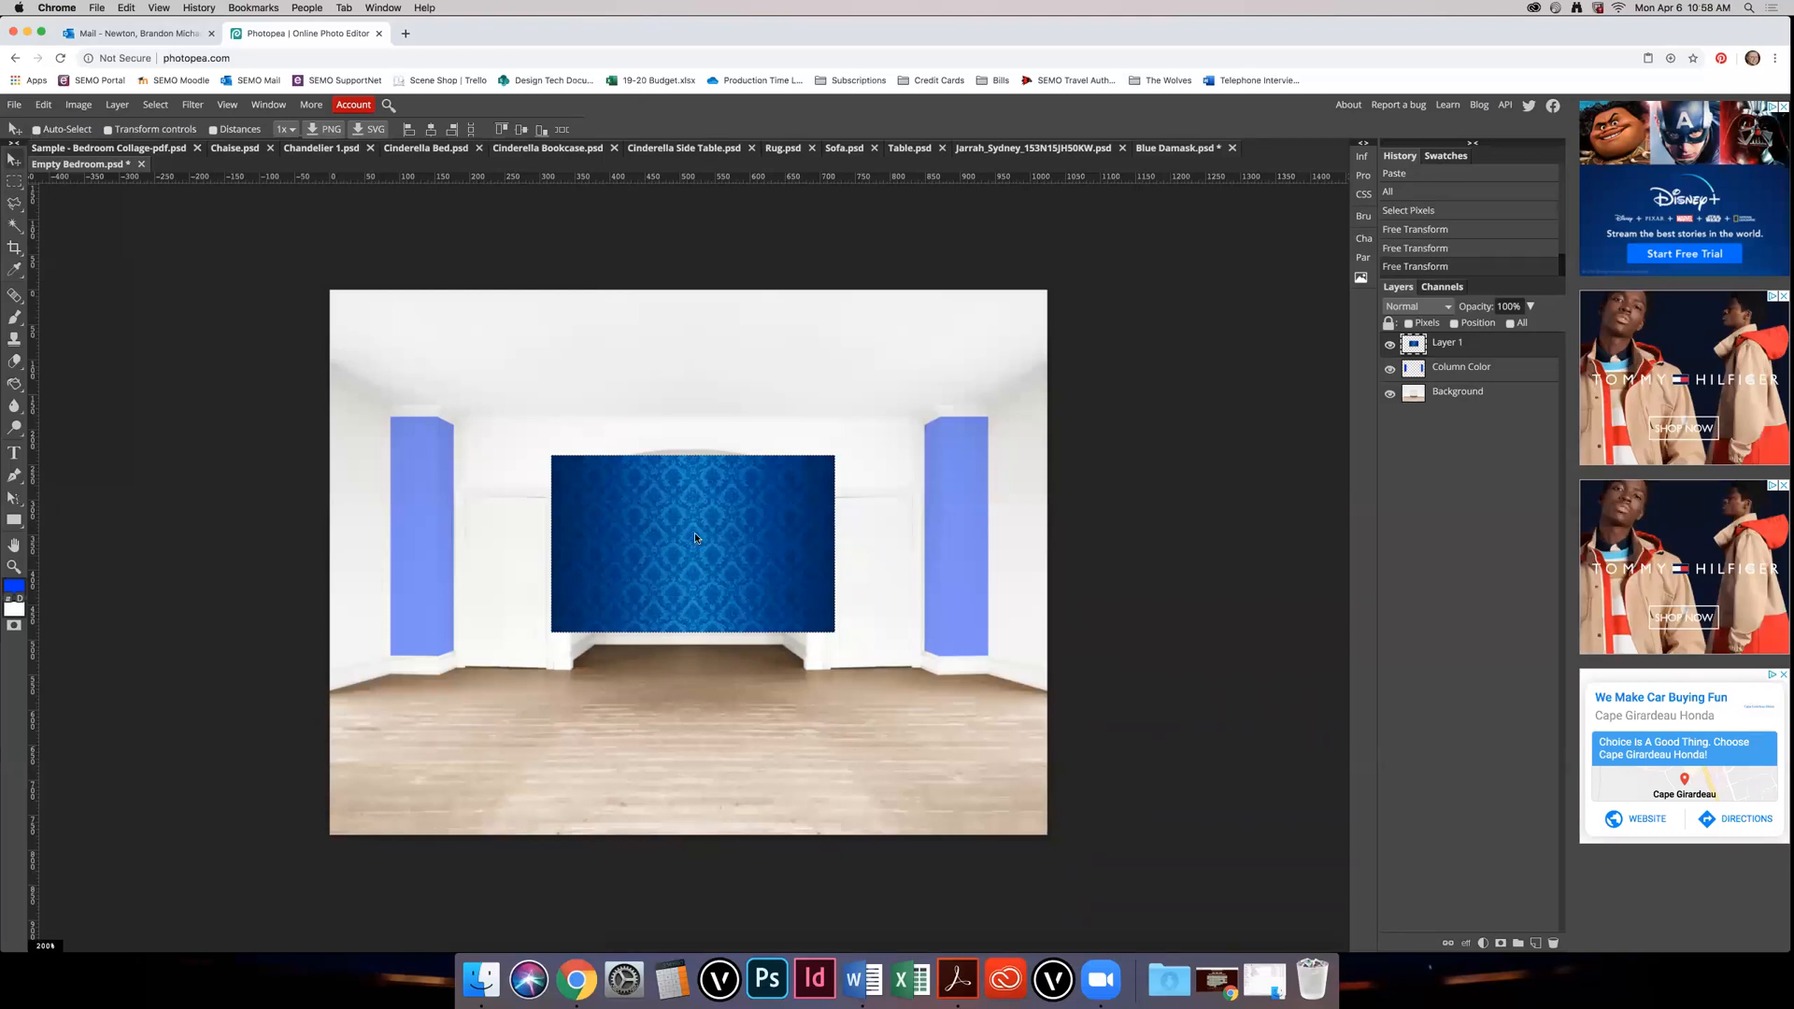
scroll(694, 539, "up", 1)
scroll(695, 538, "up", 1)
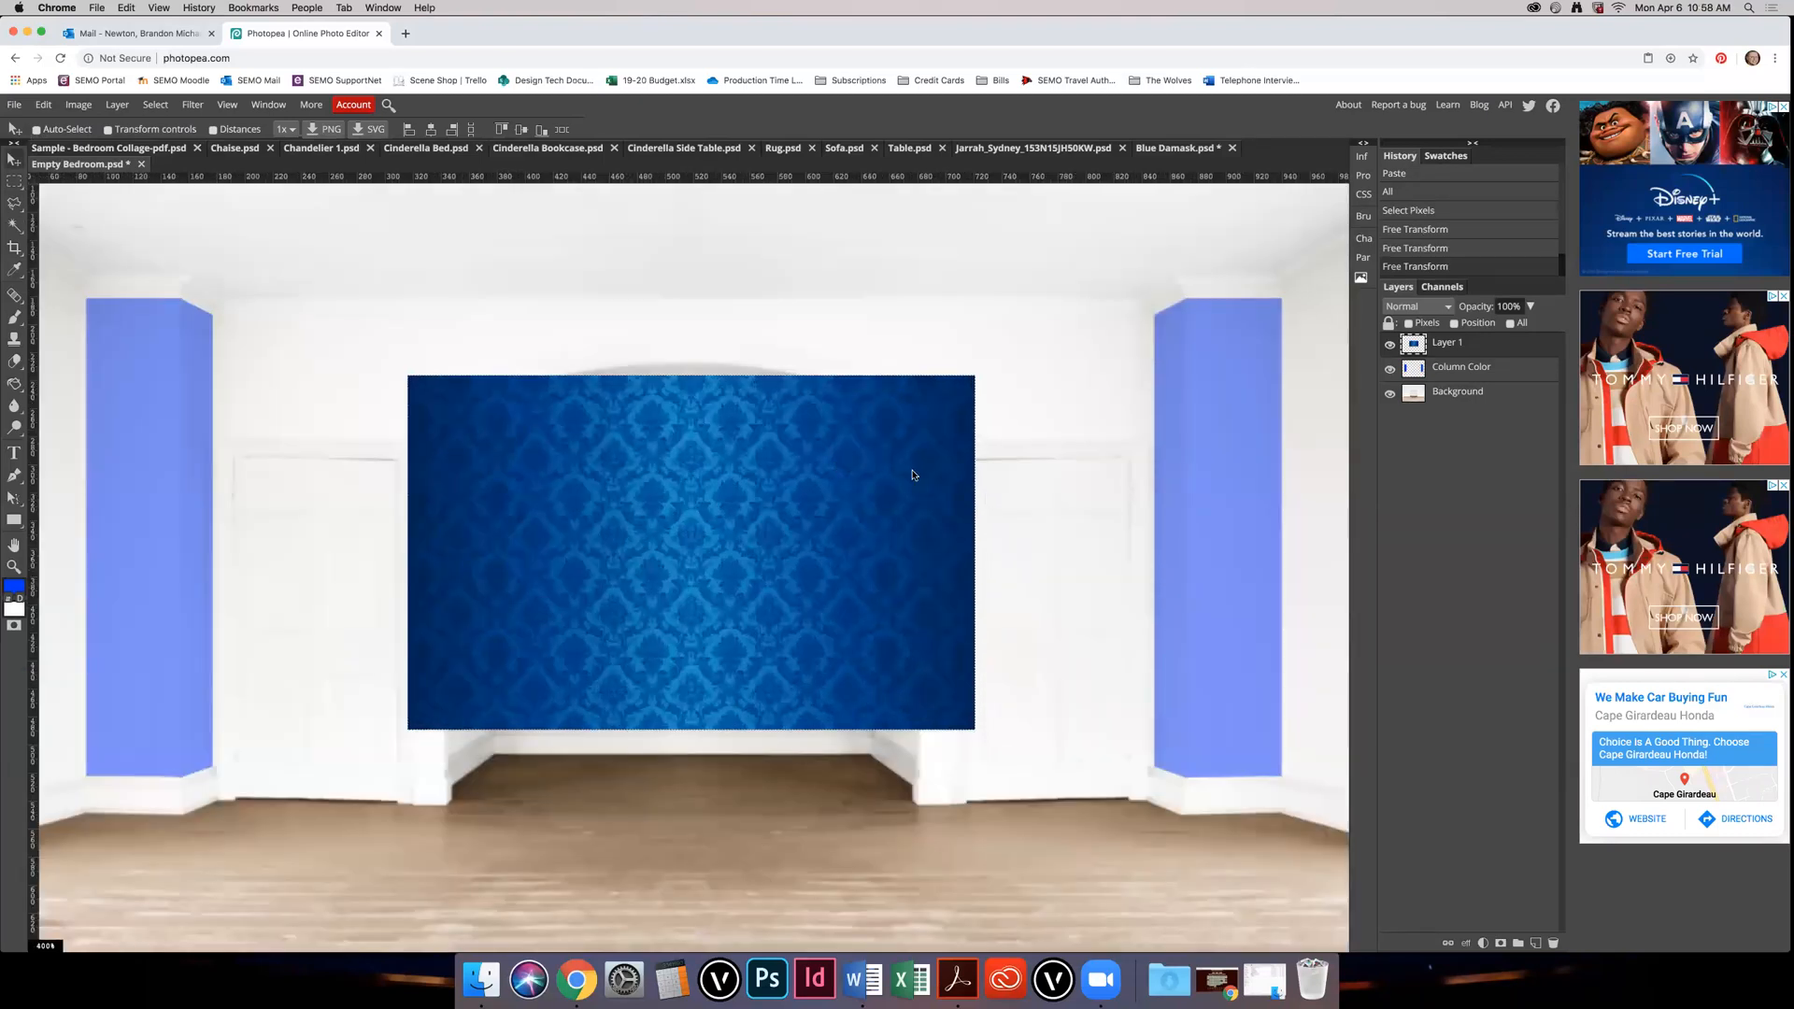
key("m")
left_click(1006, 499)
key("v")
left_click_drag(725, 585, 755, 519)
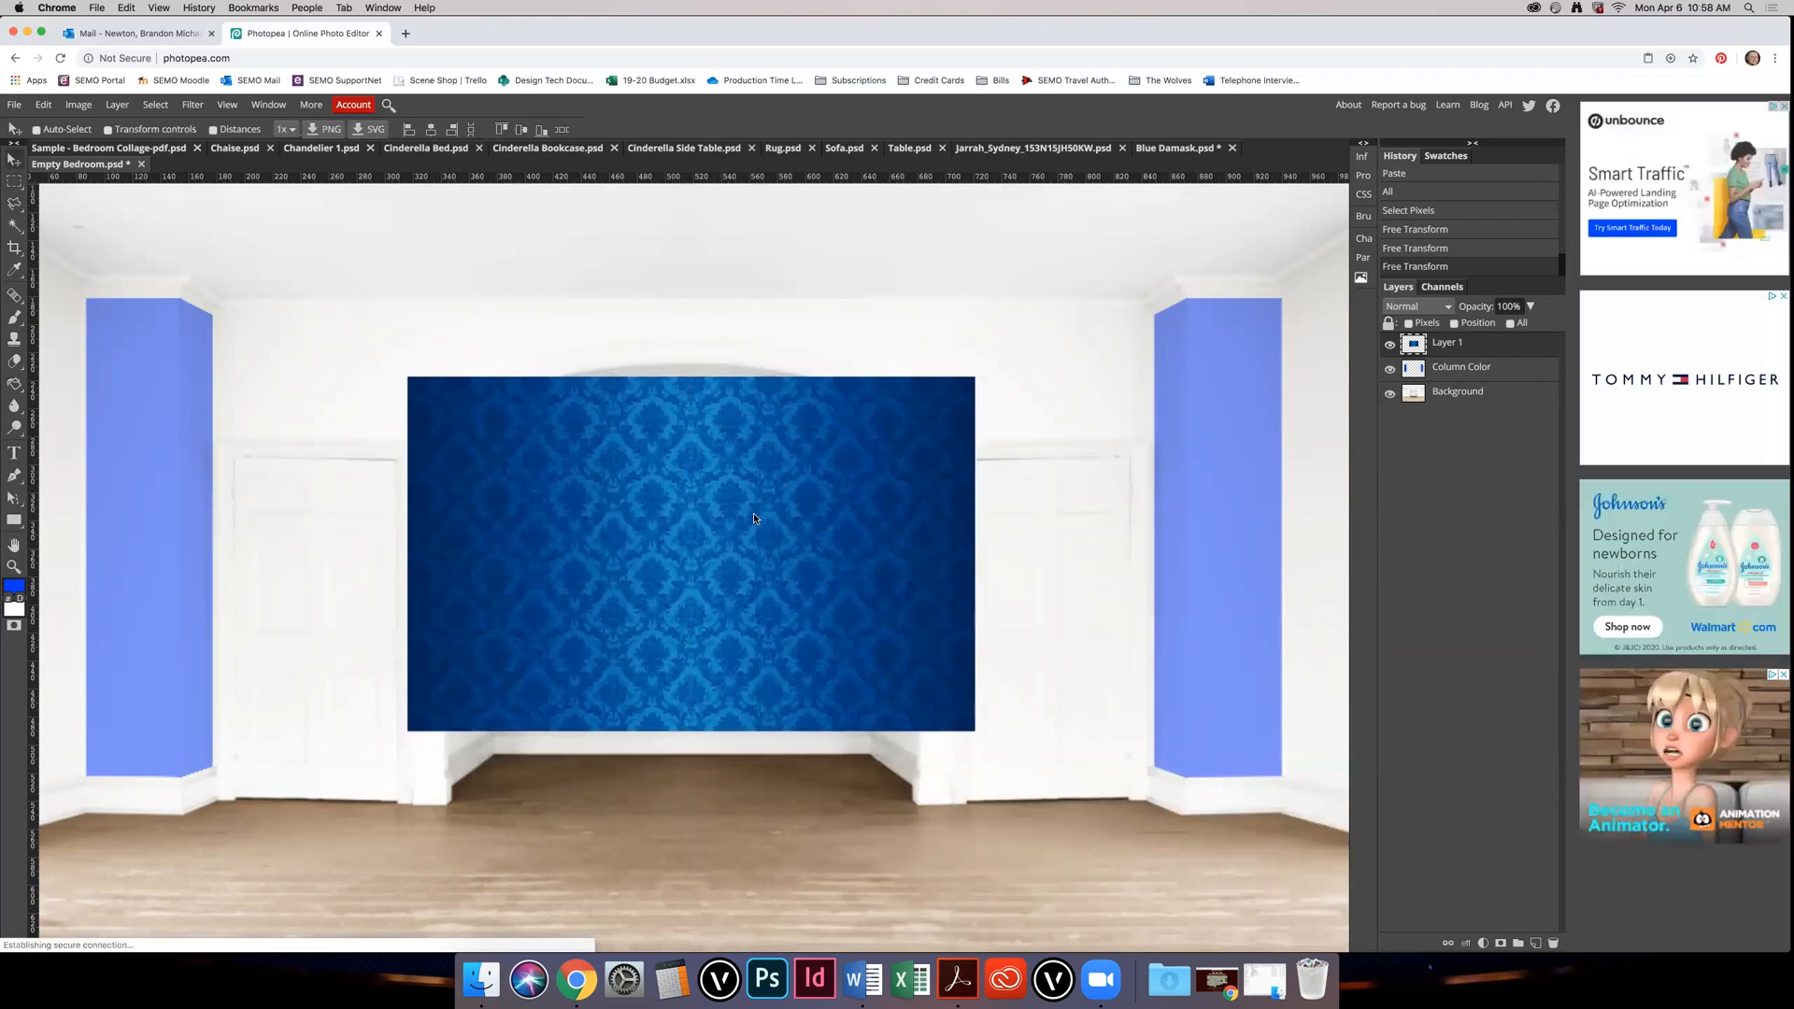
Step: Hide the damask layer and outline the alcove's back wall above the baseboard with a straight-edged lasso selection
left_click(1389, 346)
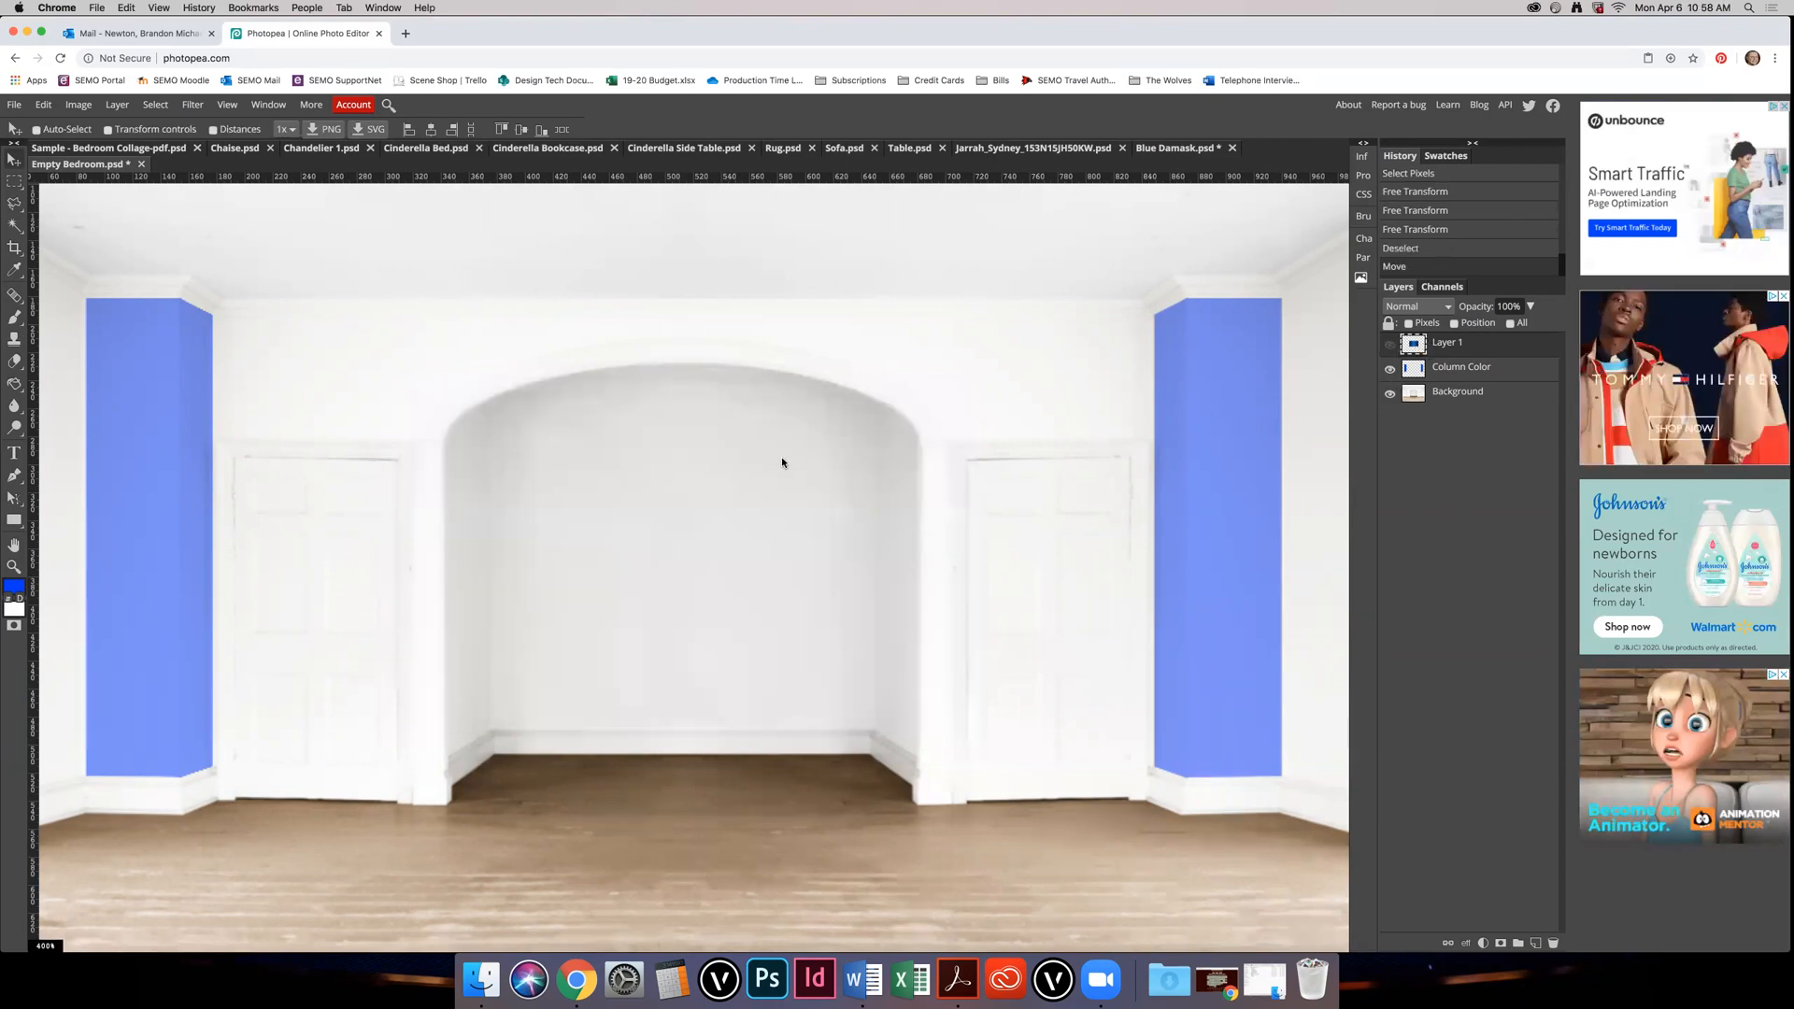
left_click(15, 204)
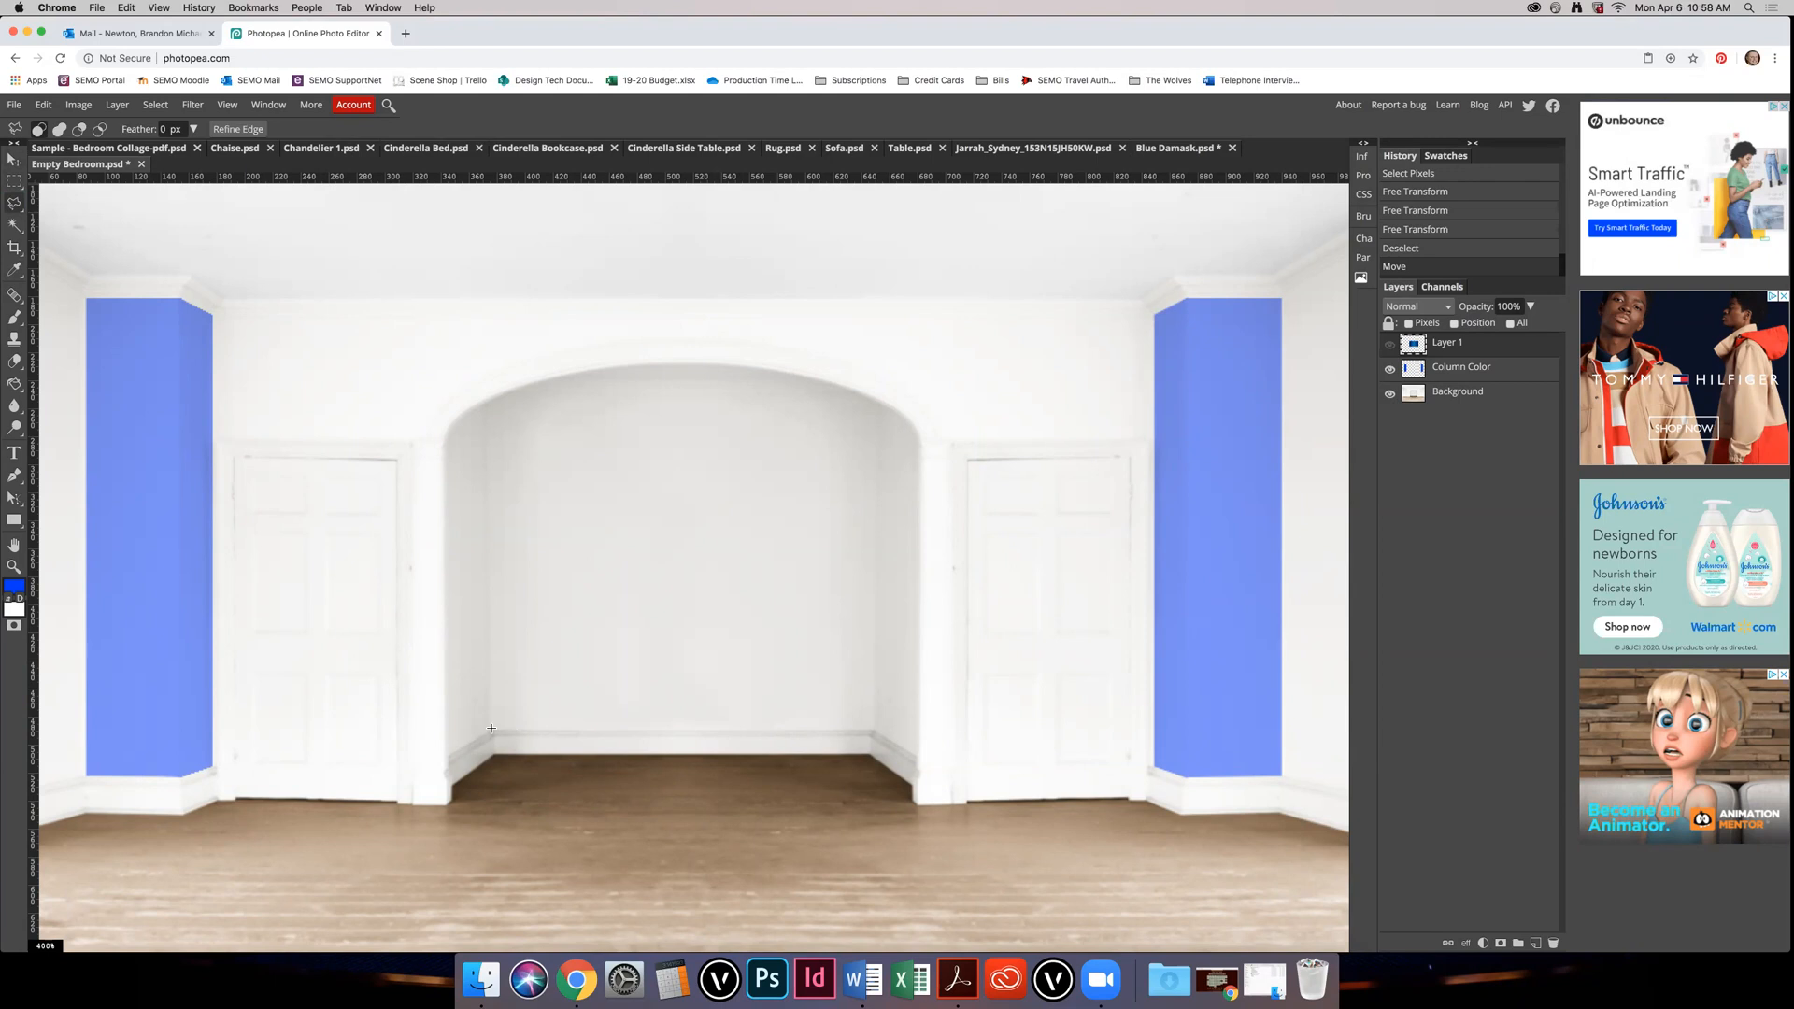
left_click(510, 391)
left_click(850, 392)
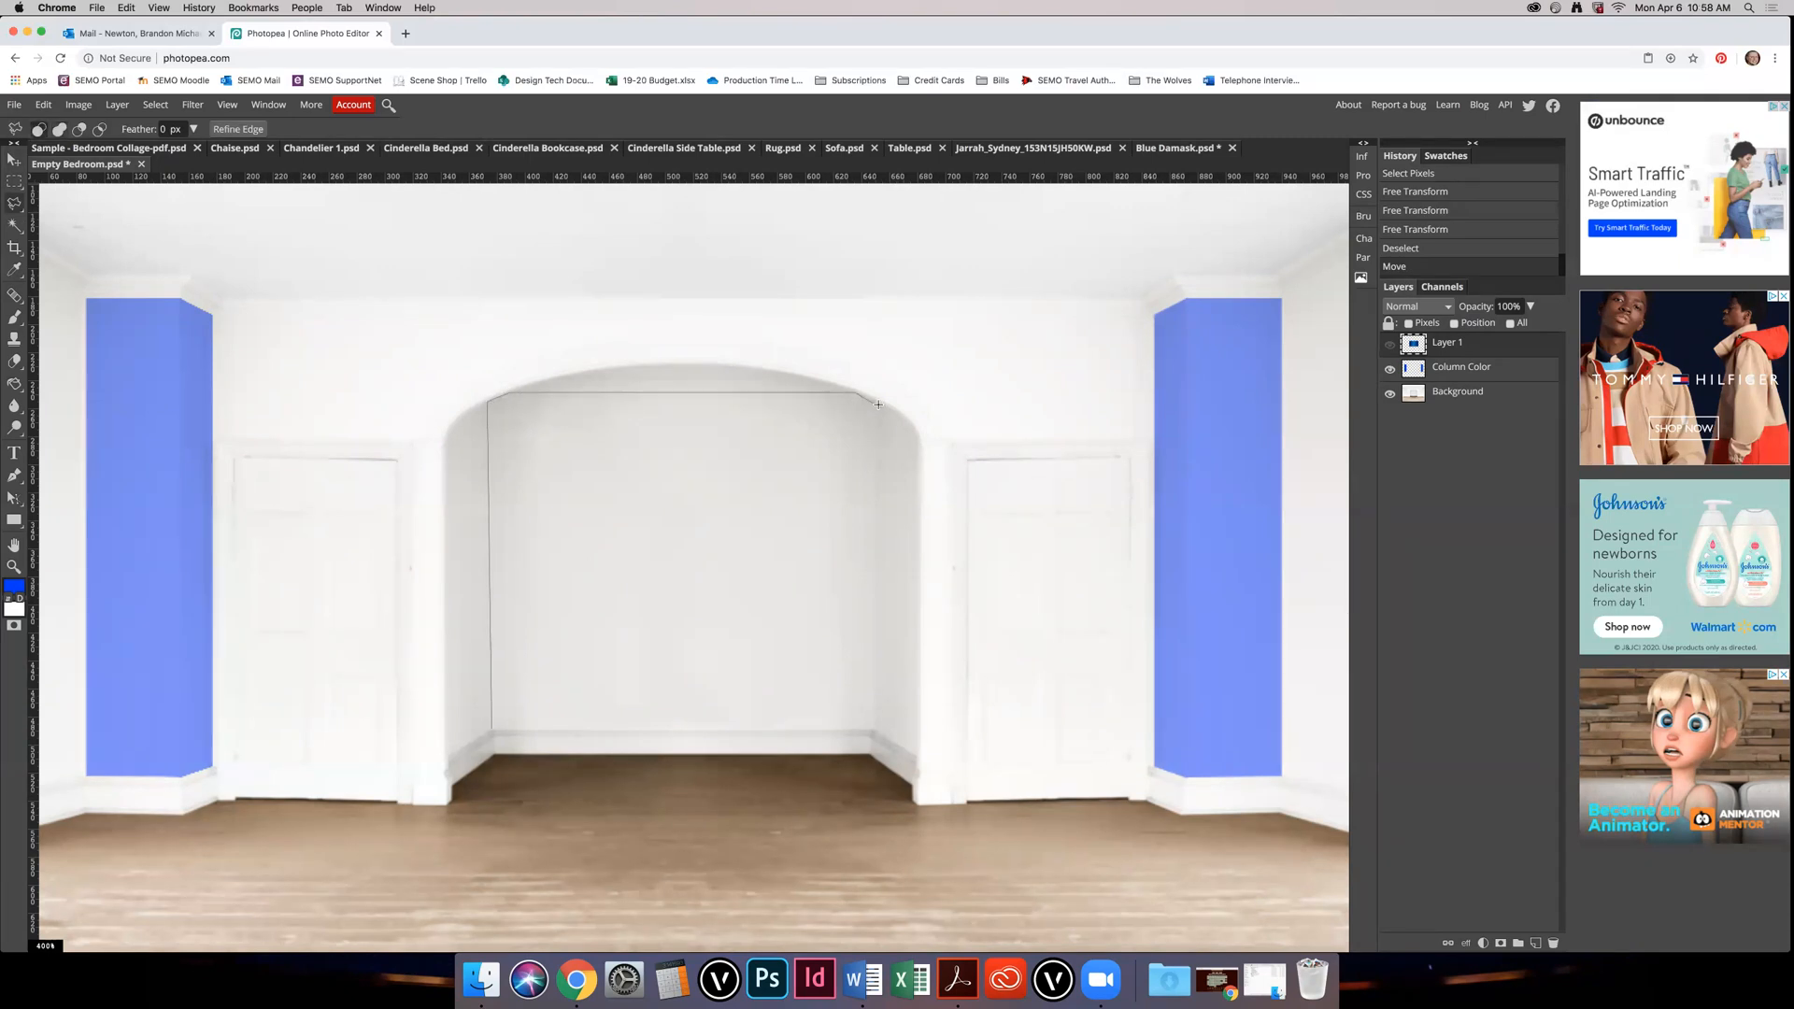
left_click(876, 402)
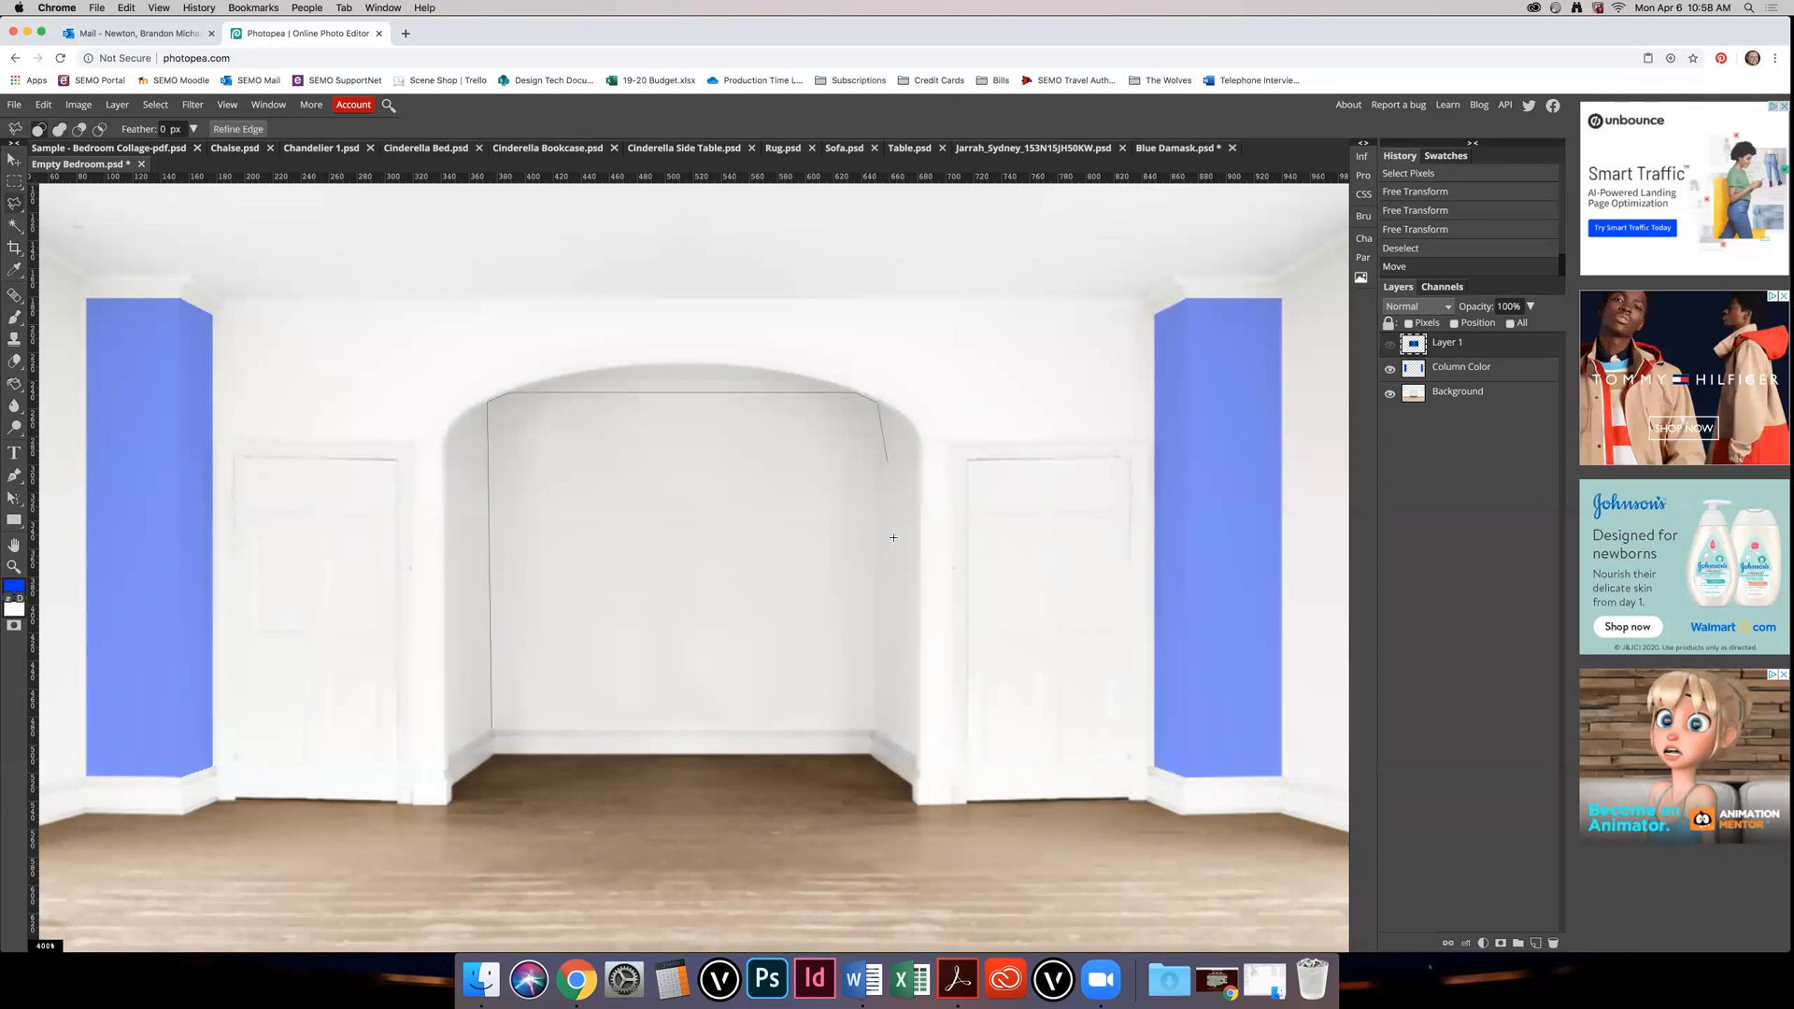
left_click(873, 730)
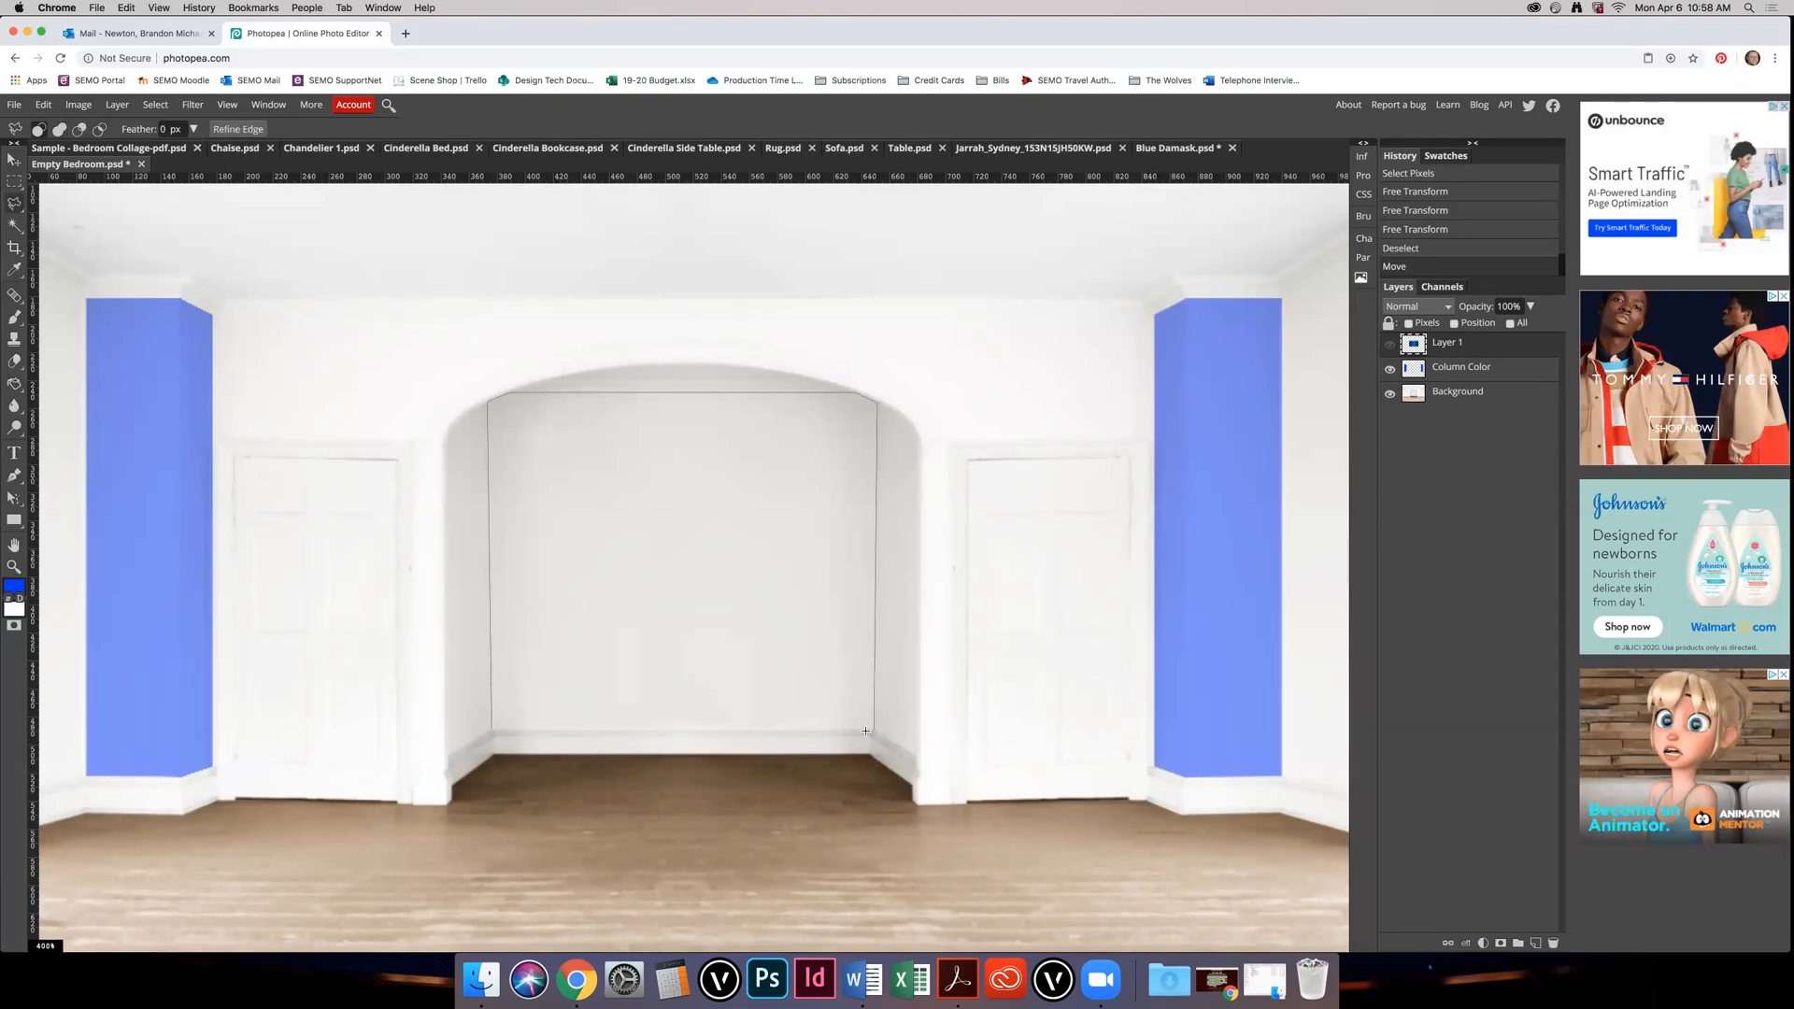
left_click(492, 737)
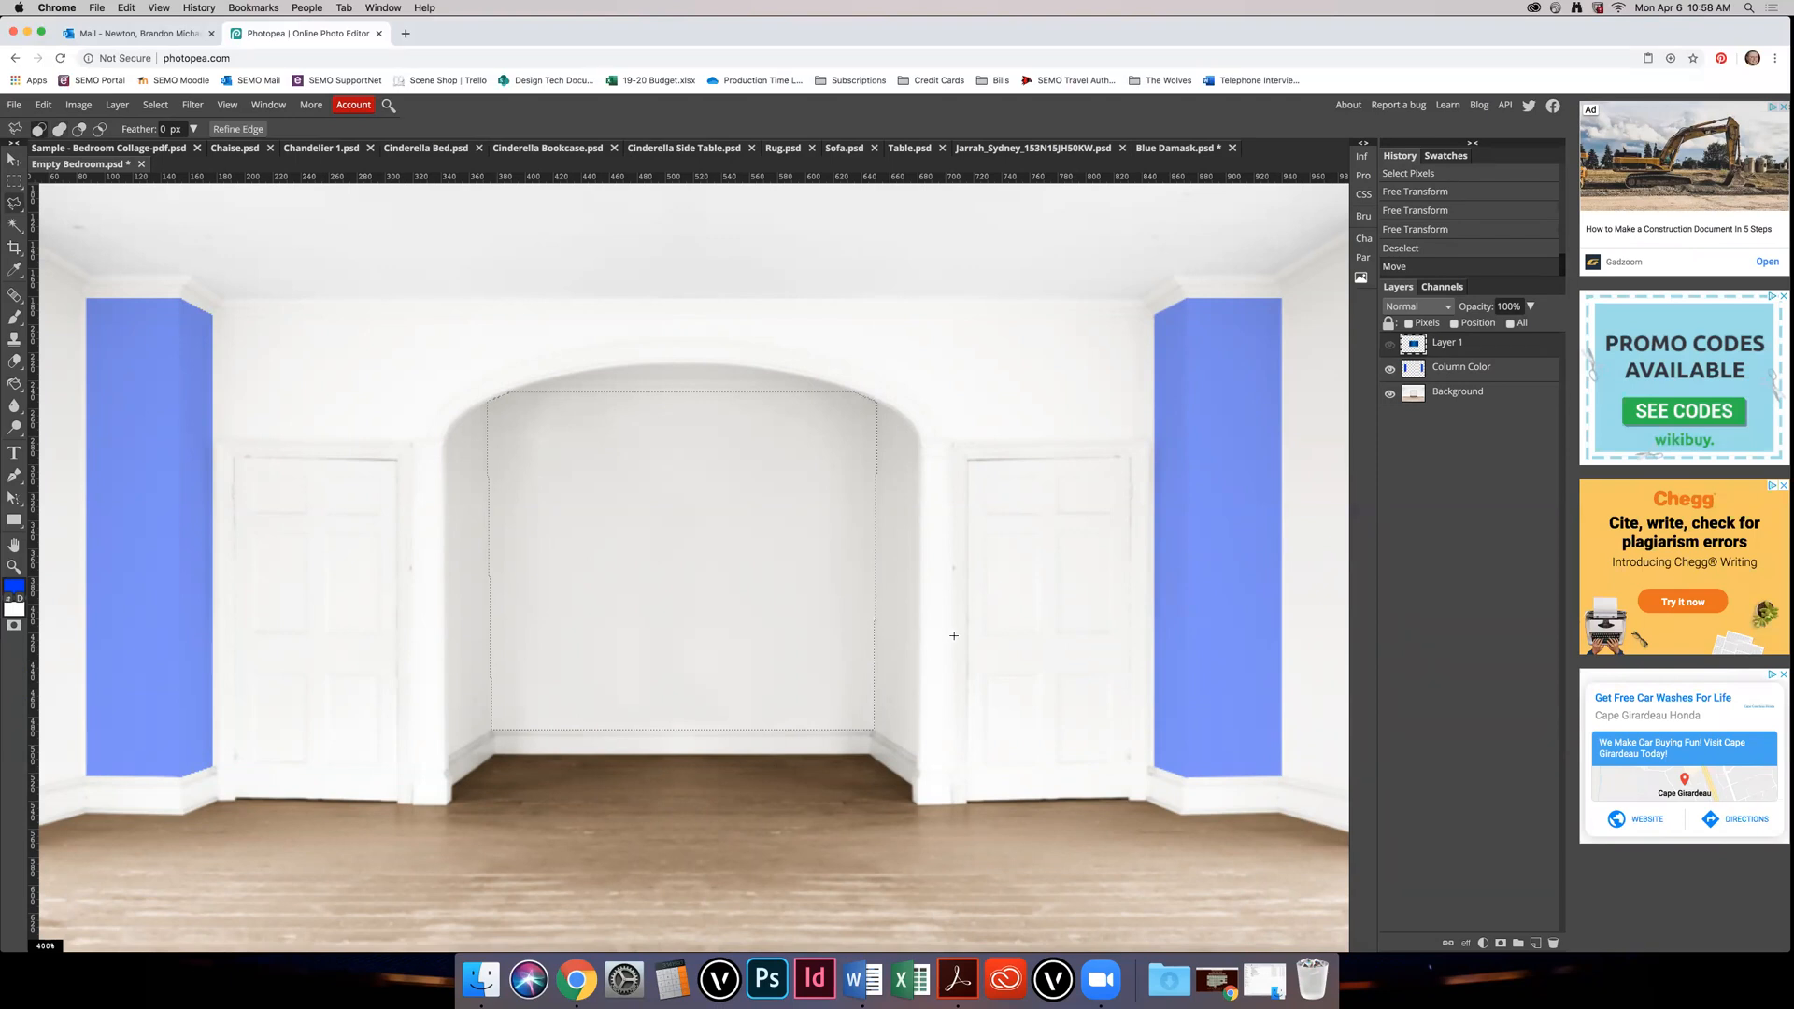
Step: Show the damask layer, delete the wallpaper outside the alcove's back wall using the inverted selection, and deselect
left_click(1389, 345)
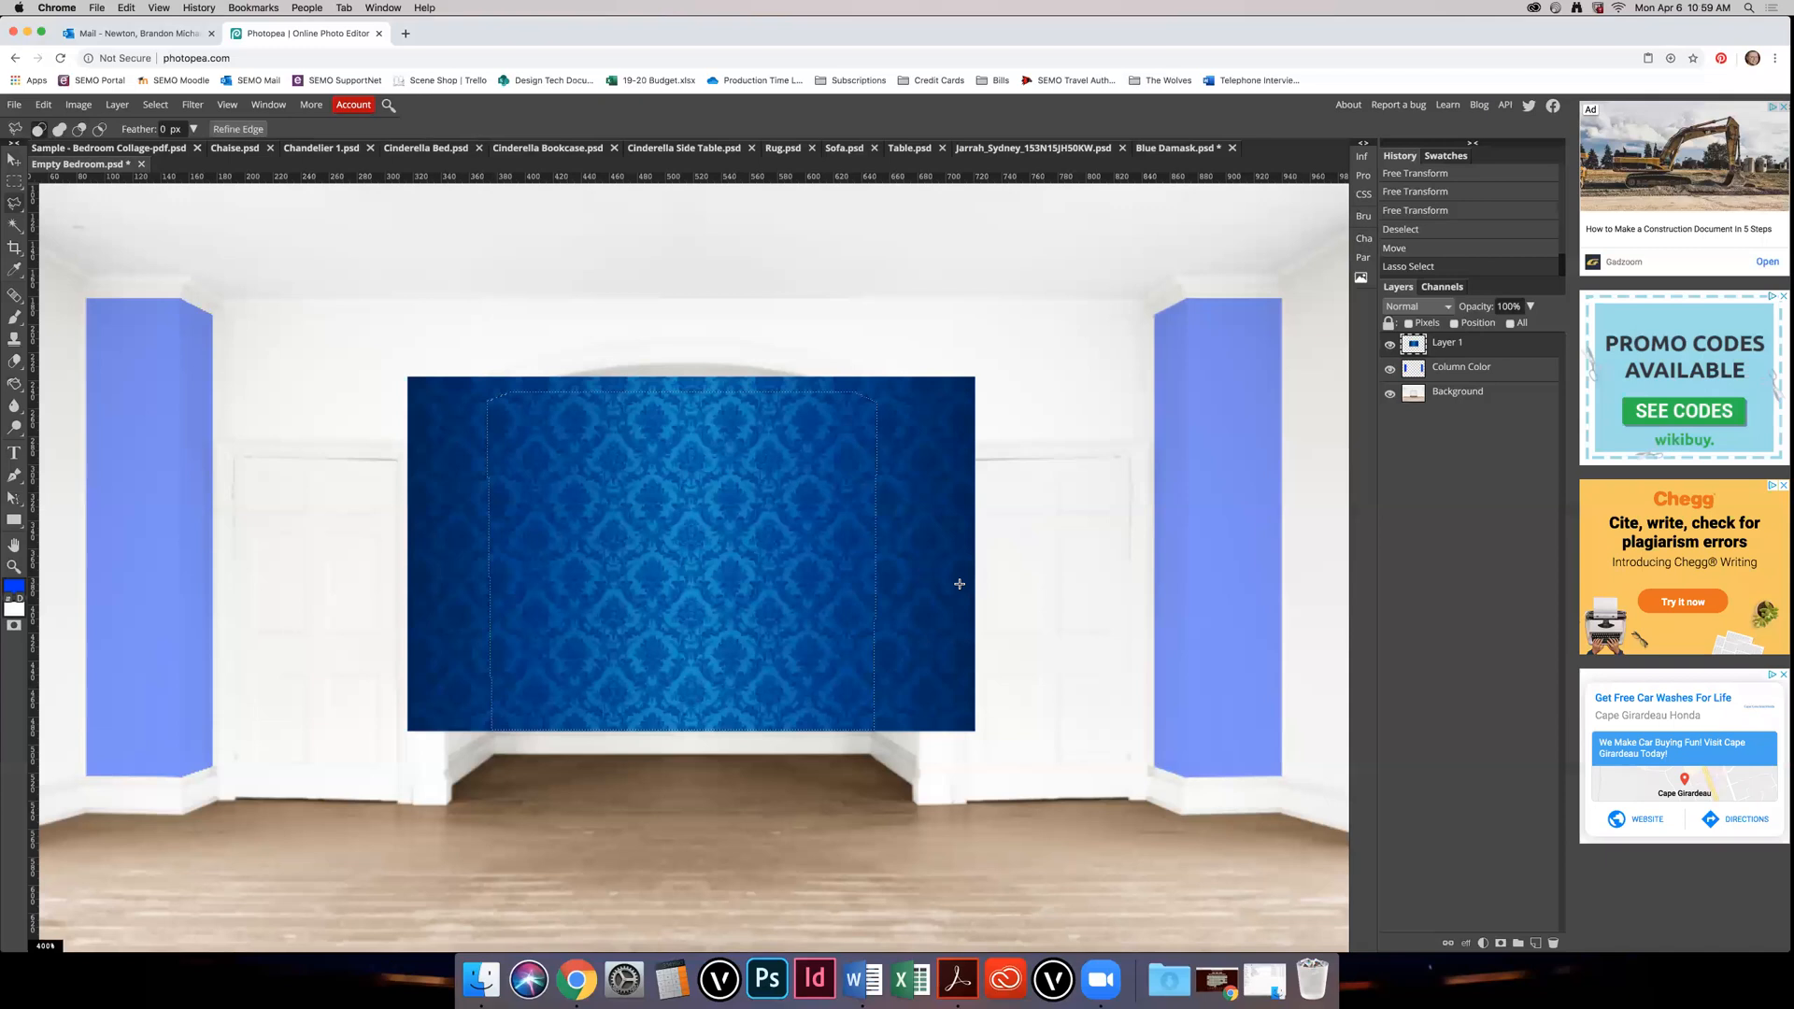
left_click(146, 105)
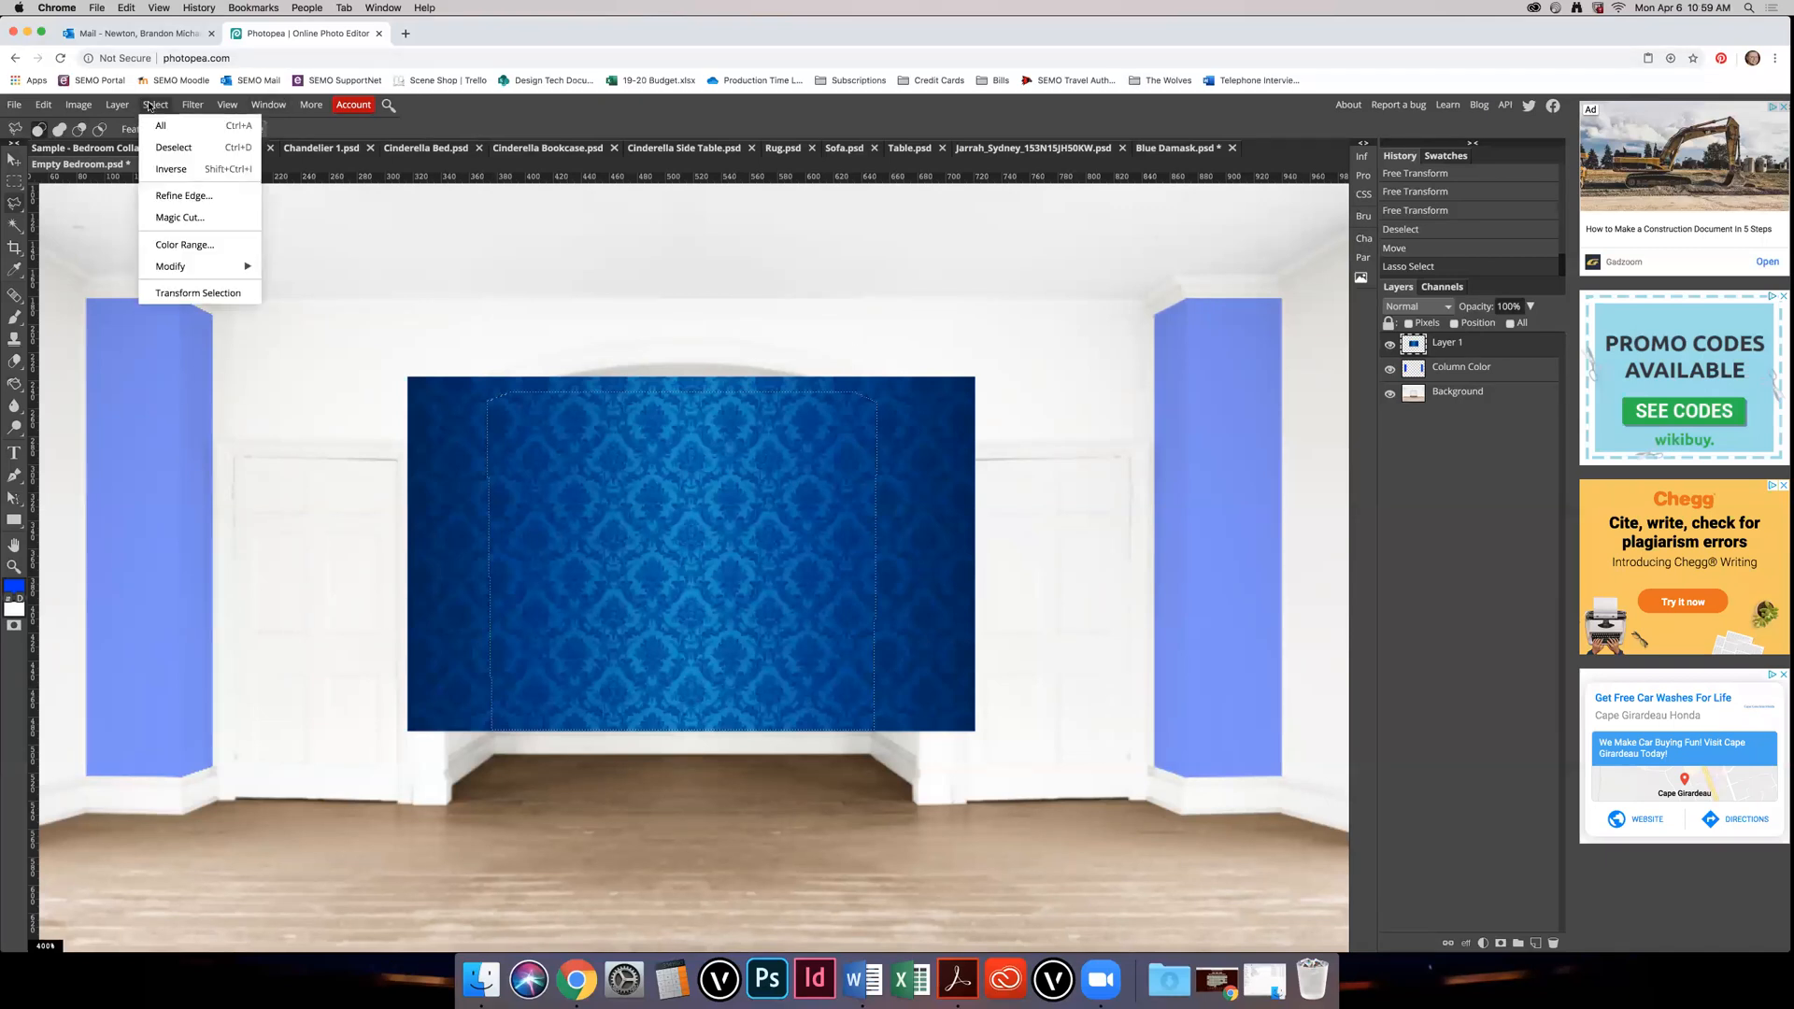
left_click(183, 170)
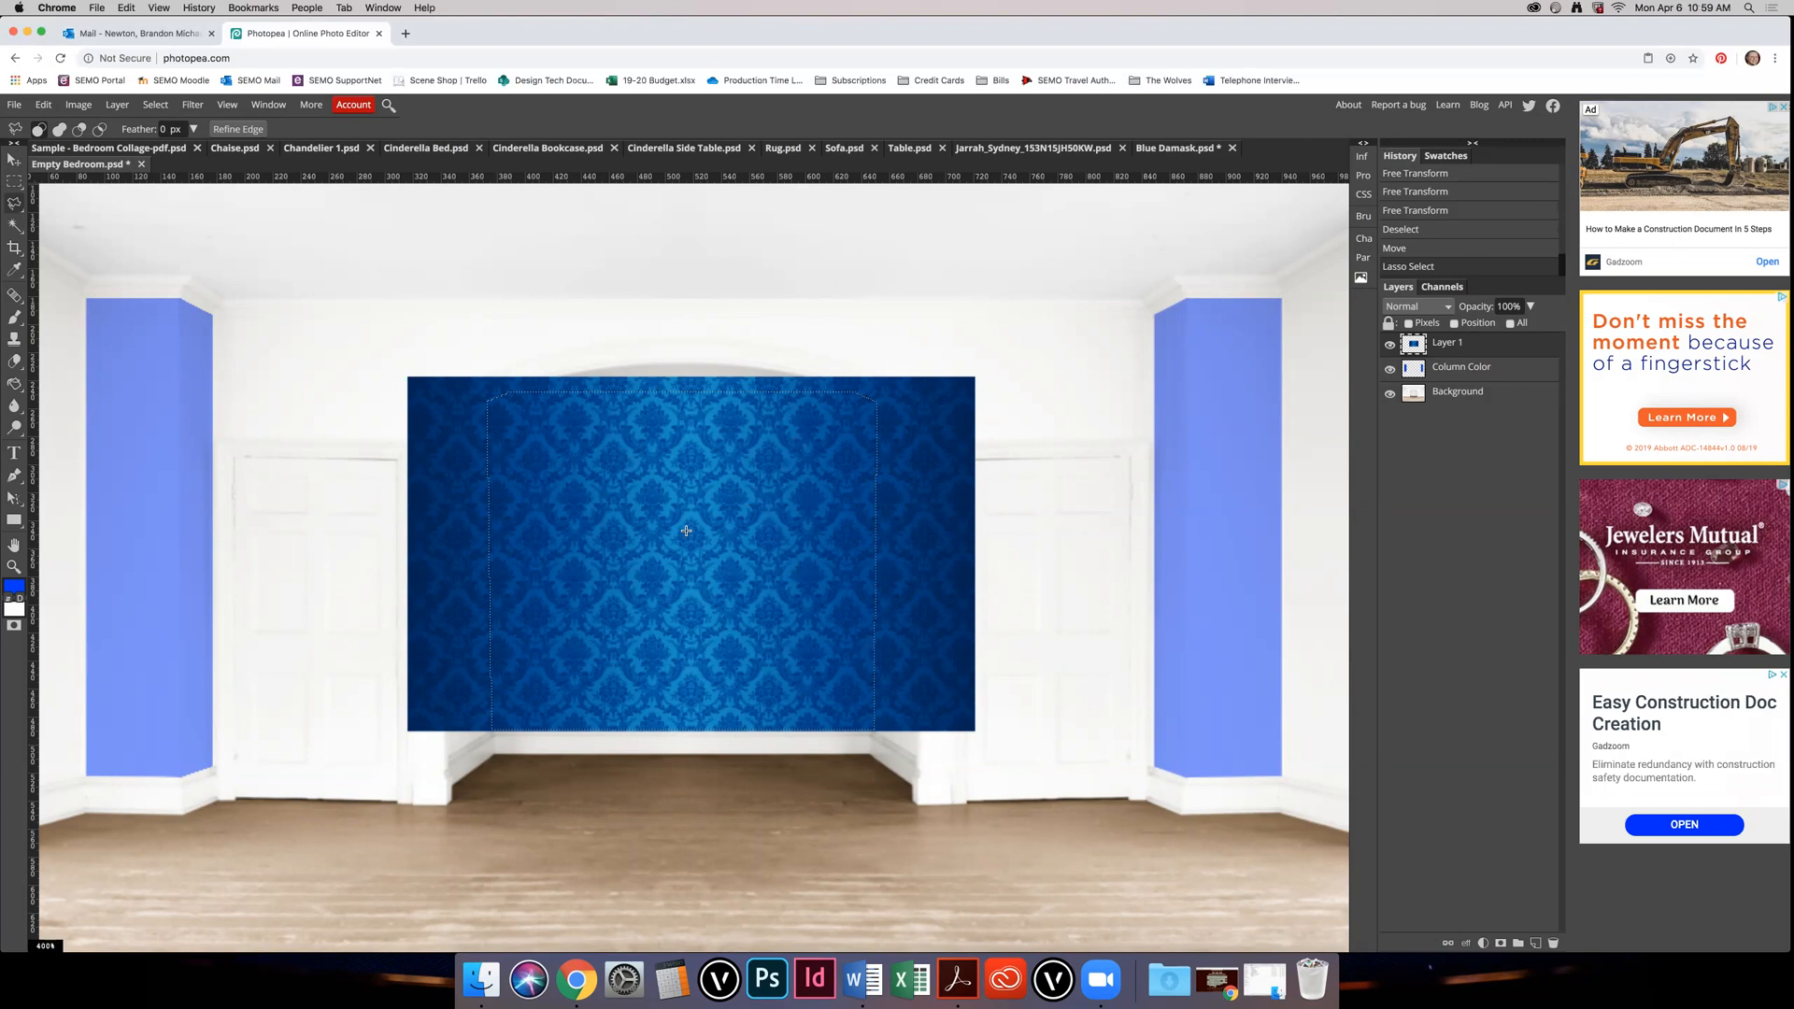
left_click(154, 109)
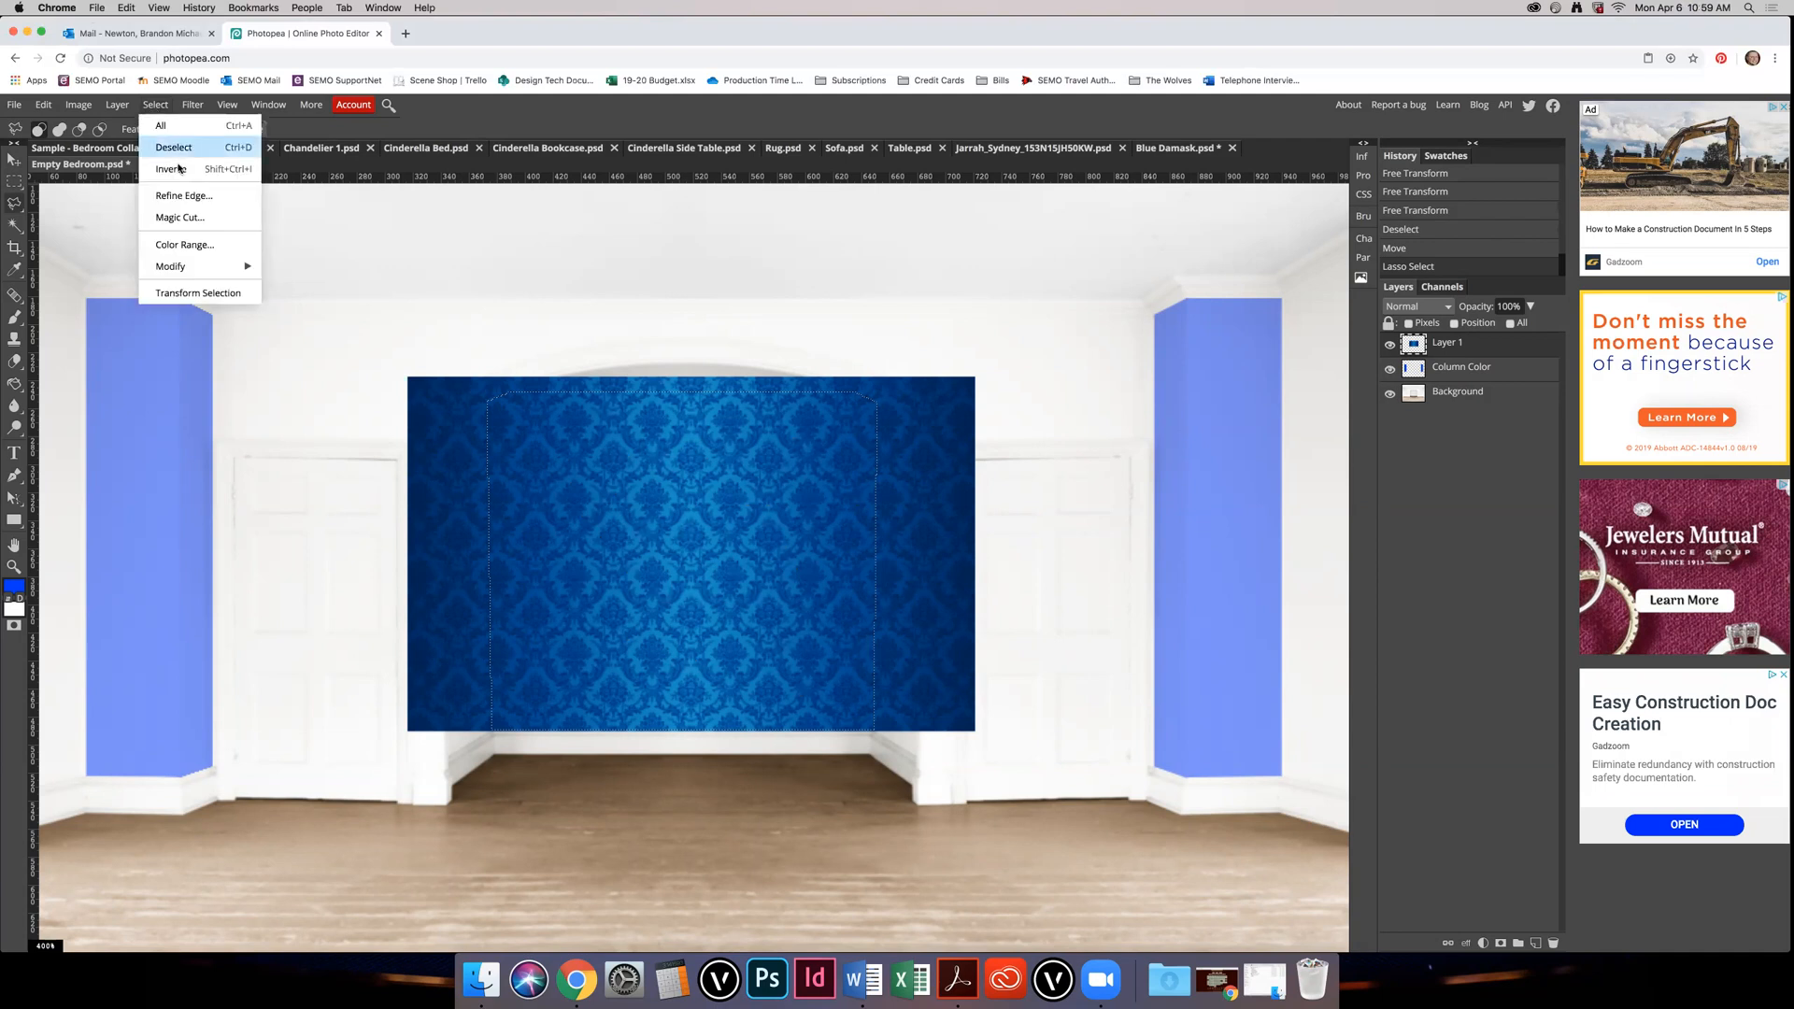
left_click(178, 168)
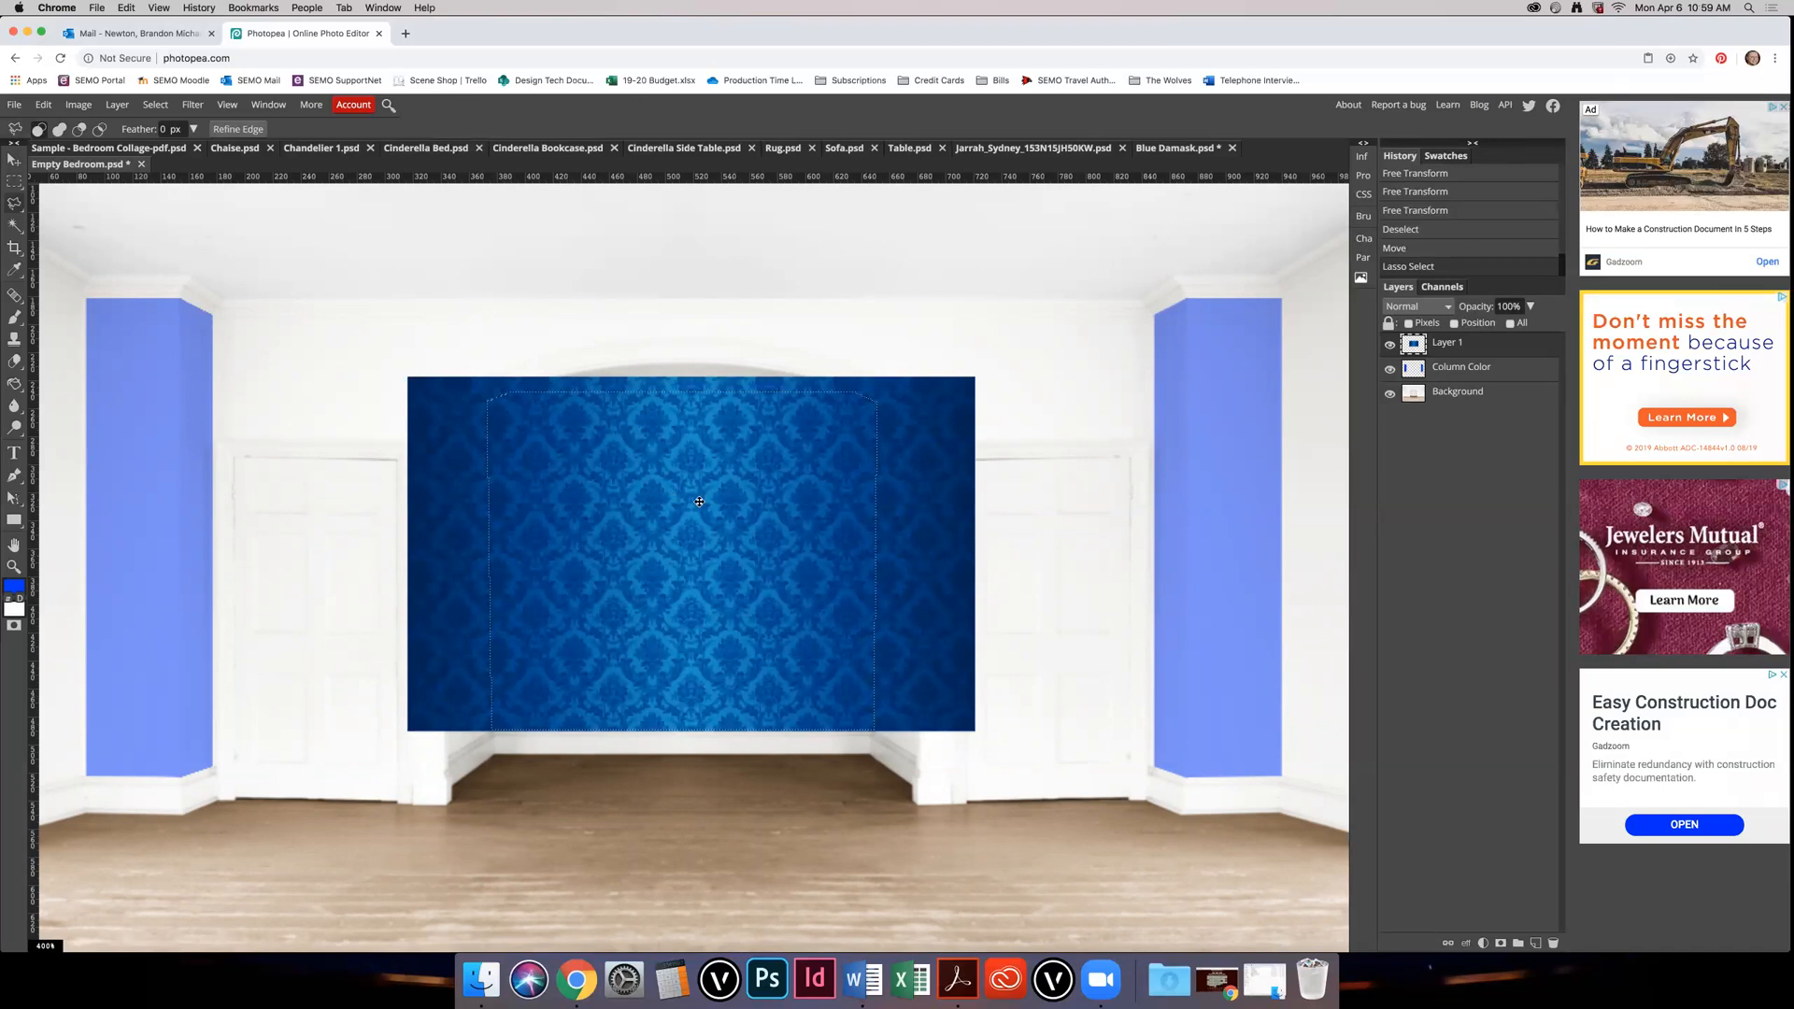
left_click(157, 105)
left_click(187, 172)
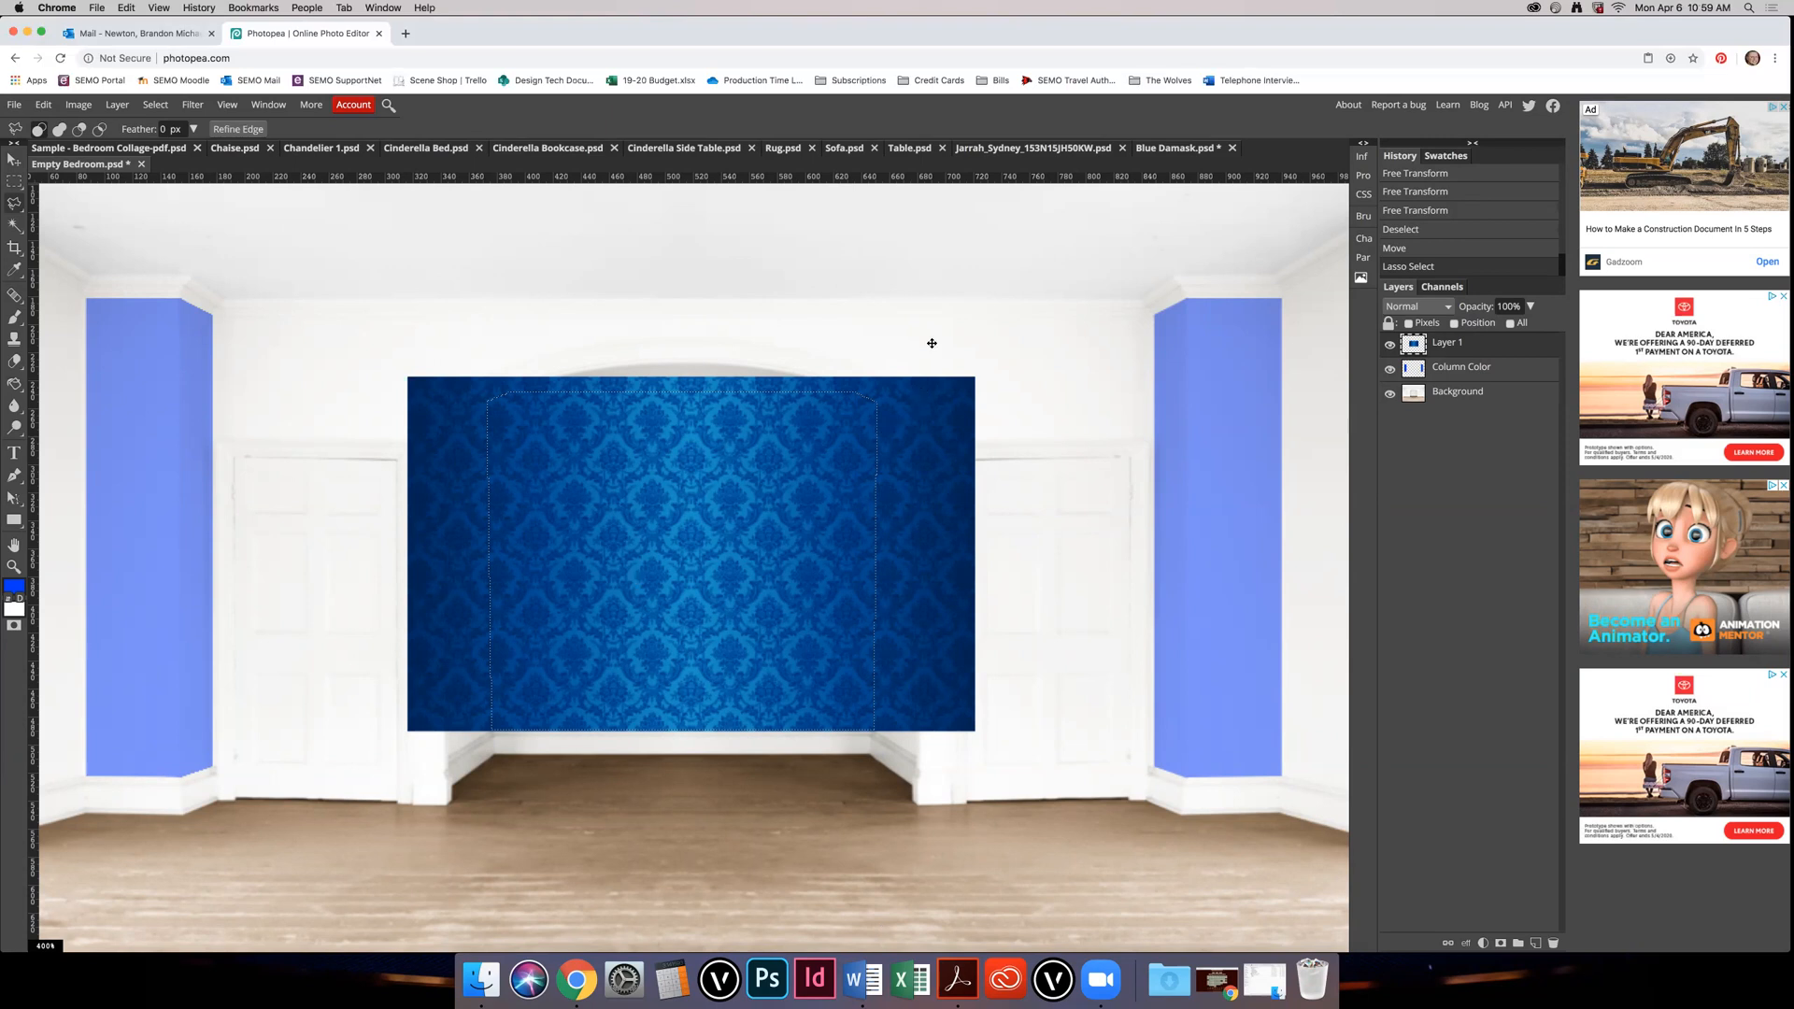
key("Delete")
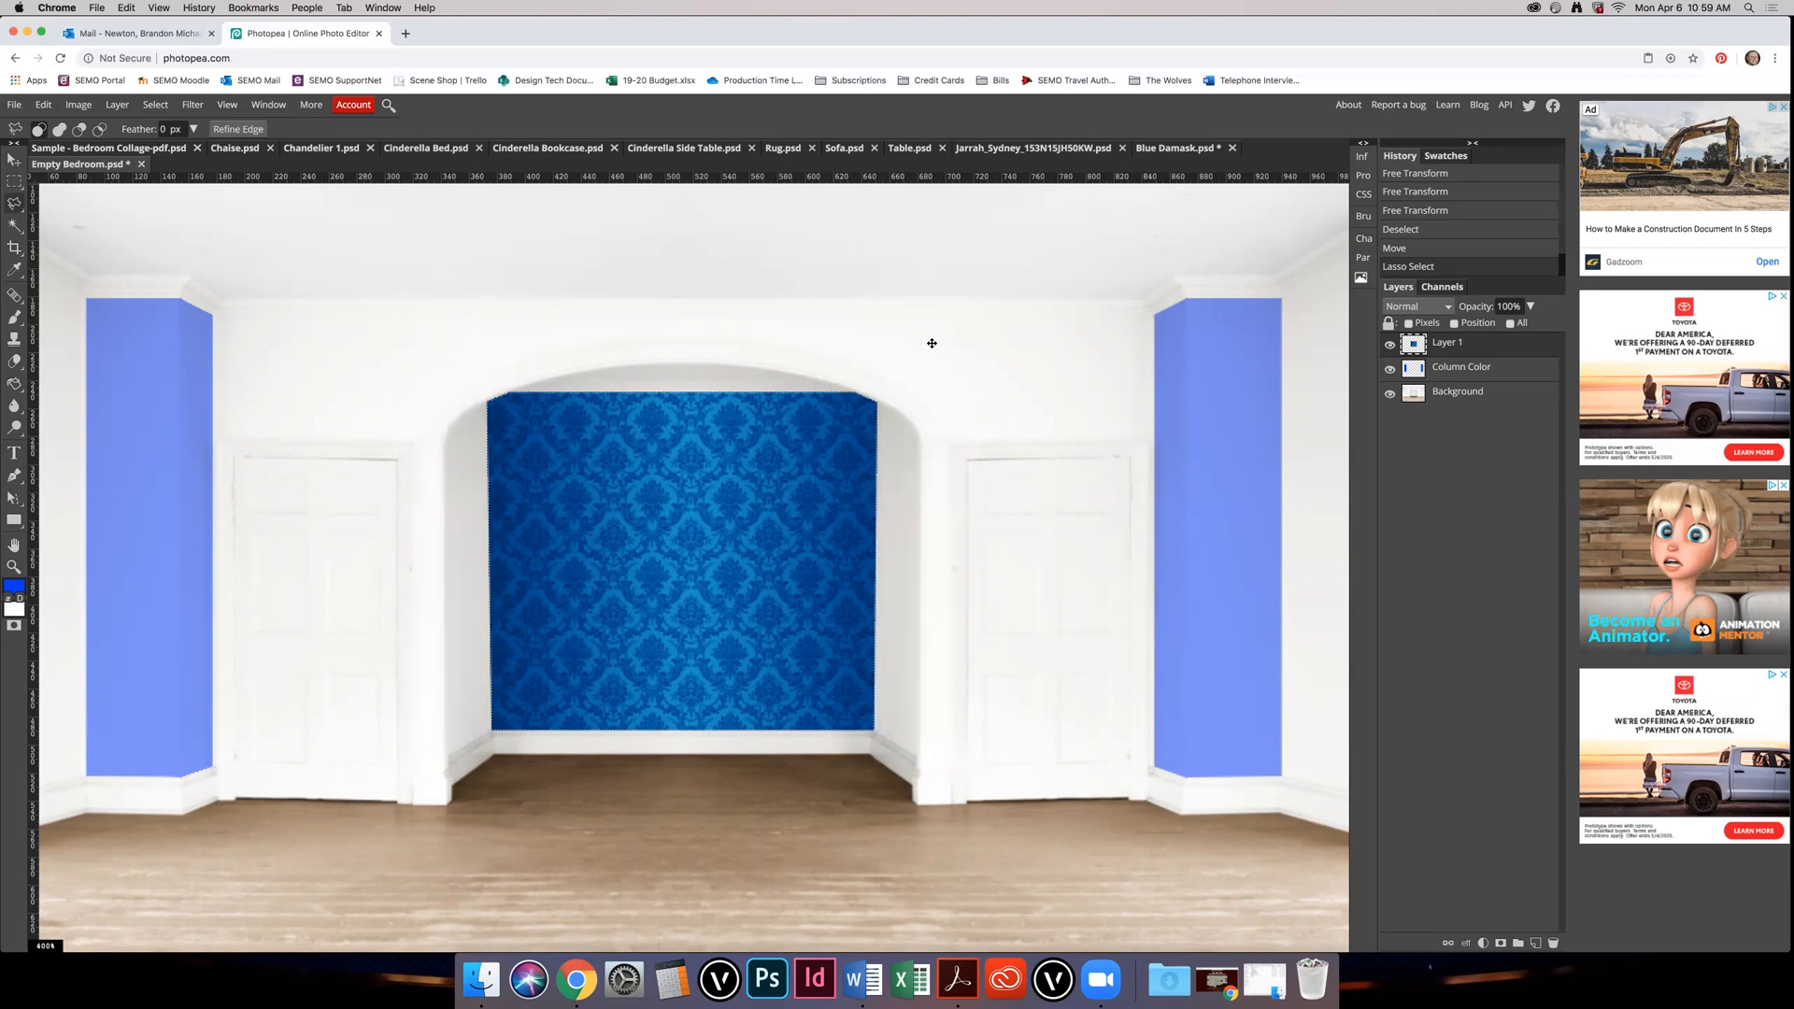
key("m")
left_click(903, 449)
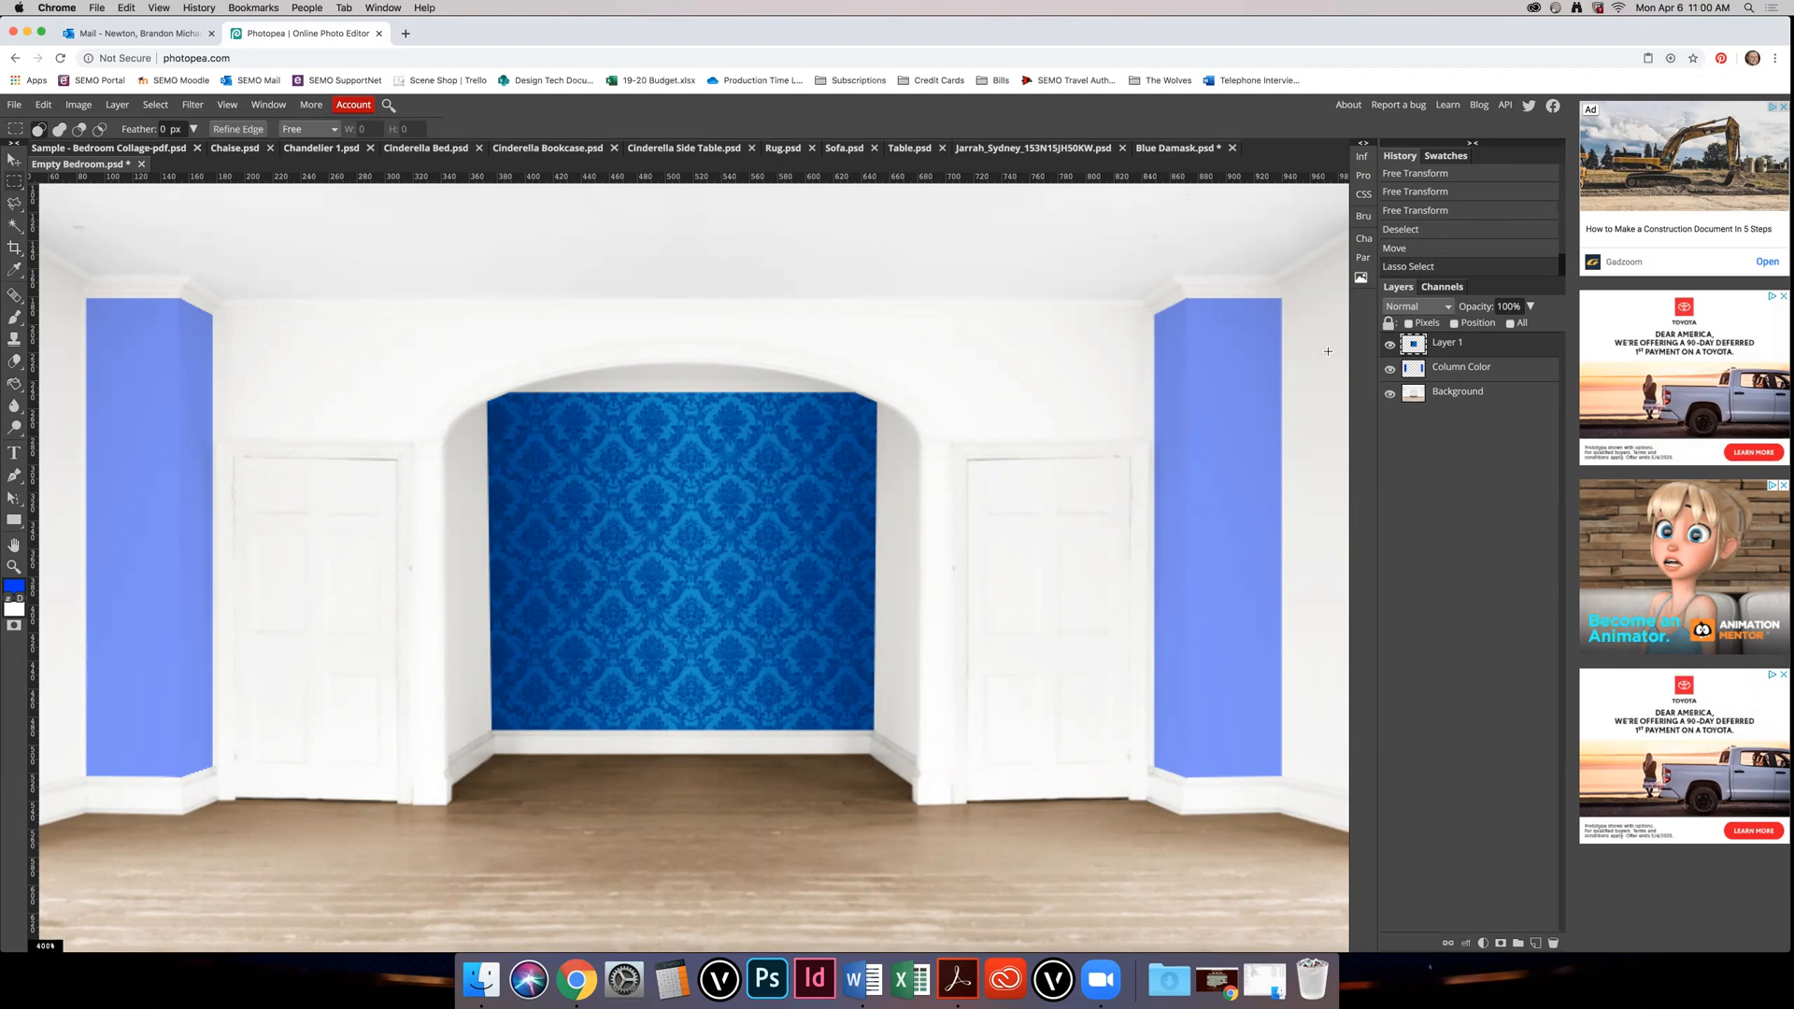
Step: Rename the alcove's damask layer as Damask Back Wall
double_click(1440, 342)
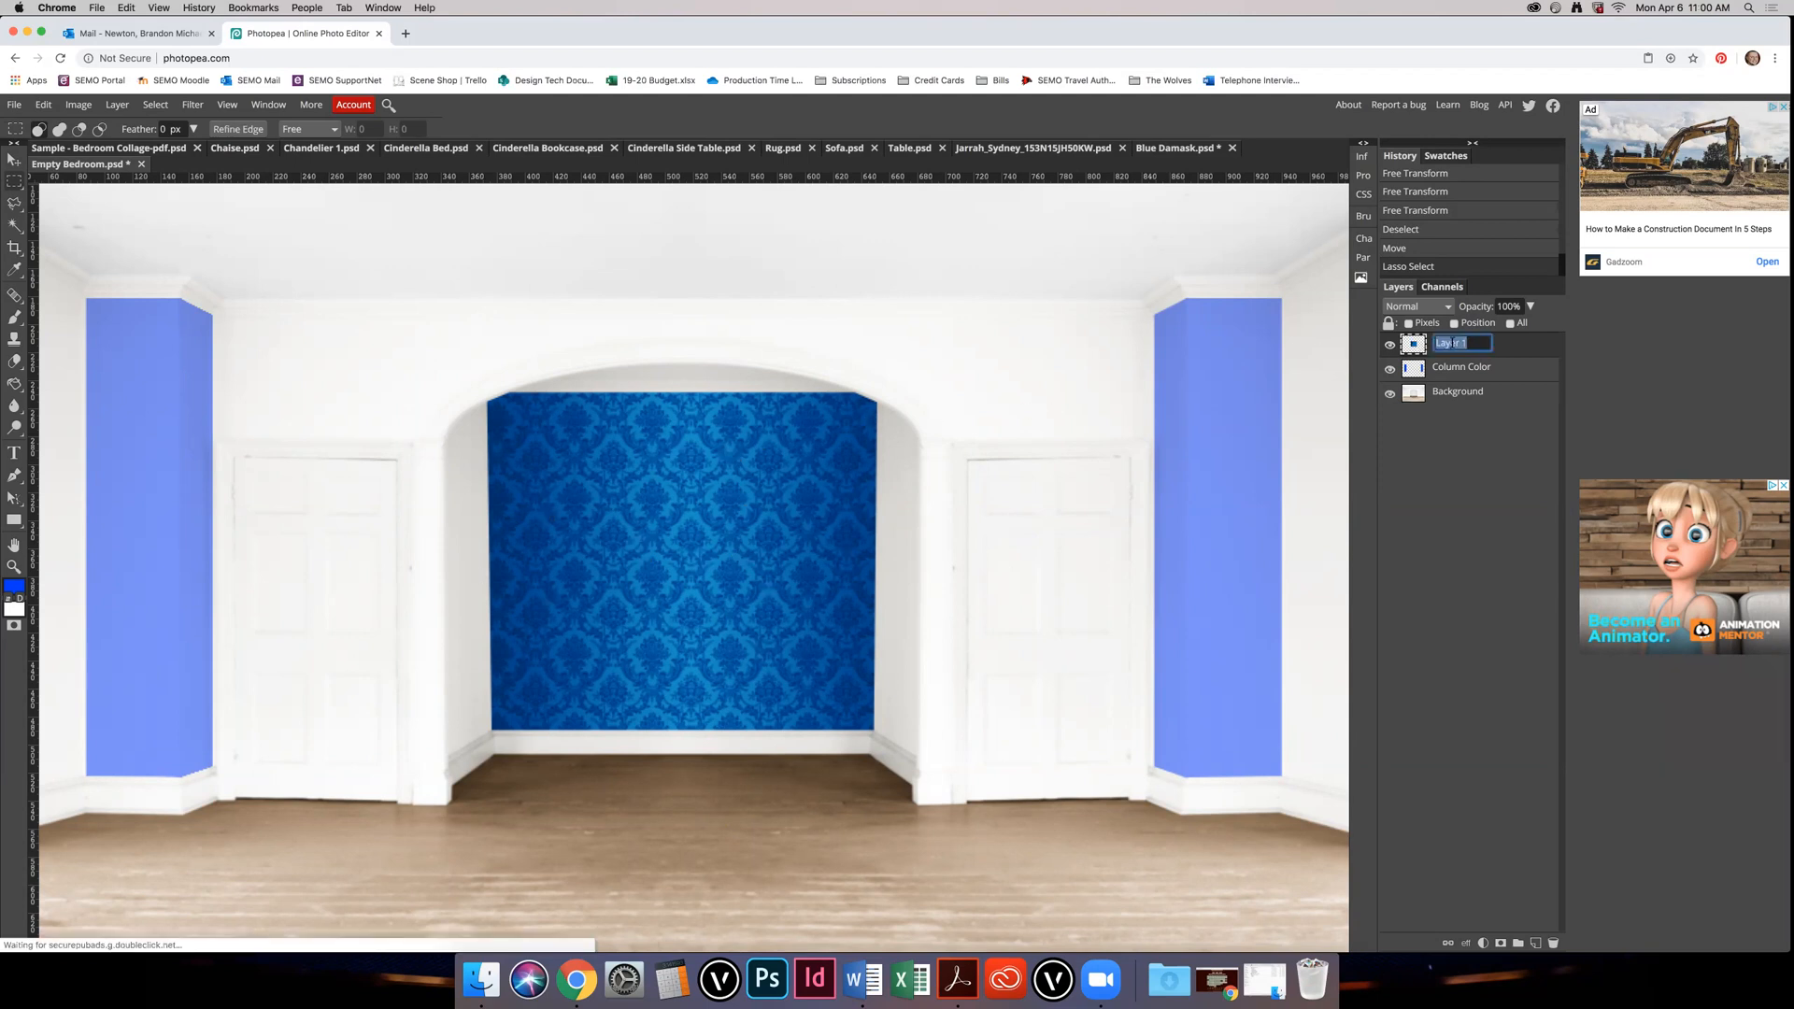
type("Mask BAck Wa")
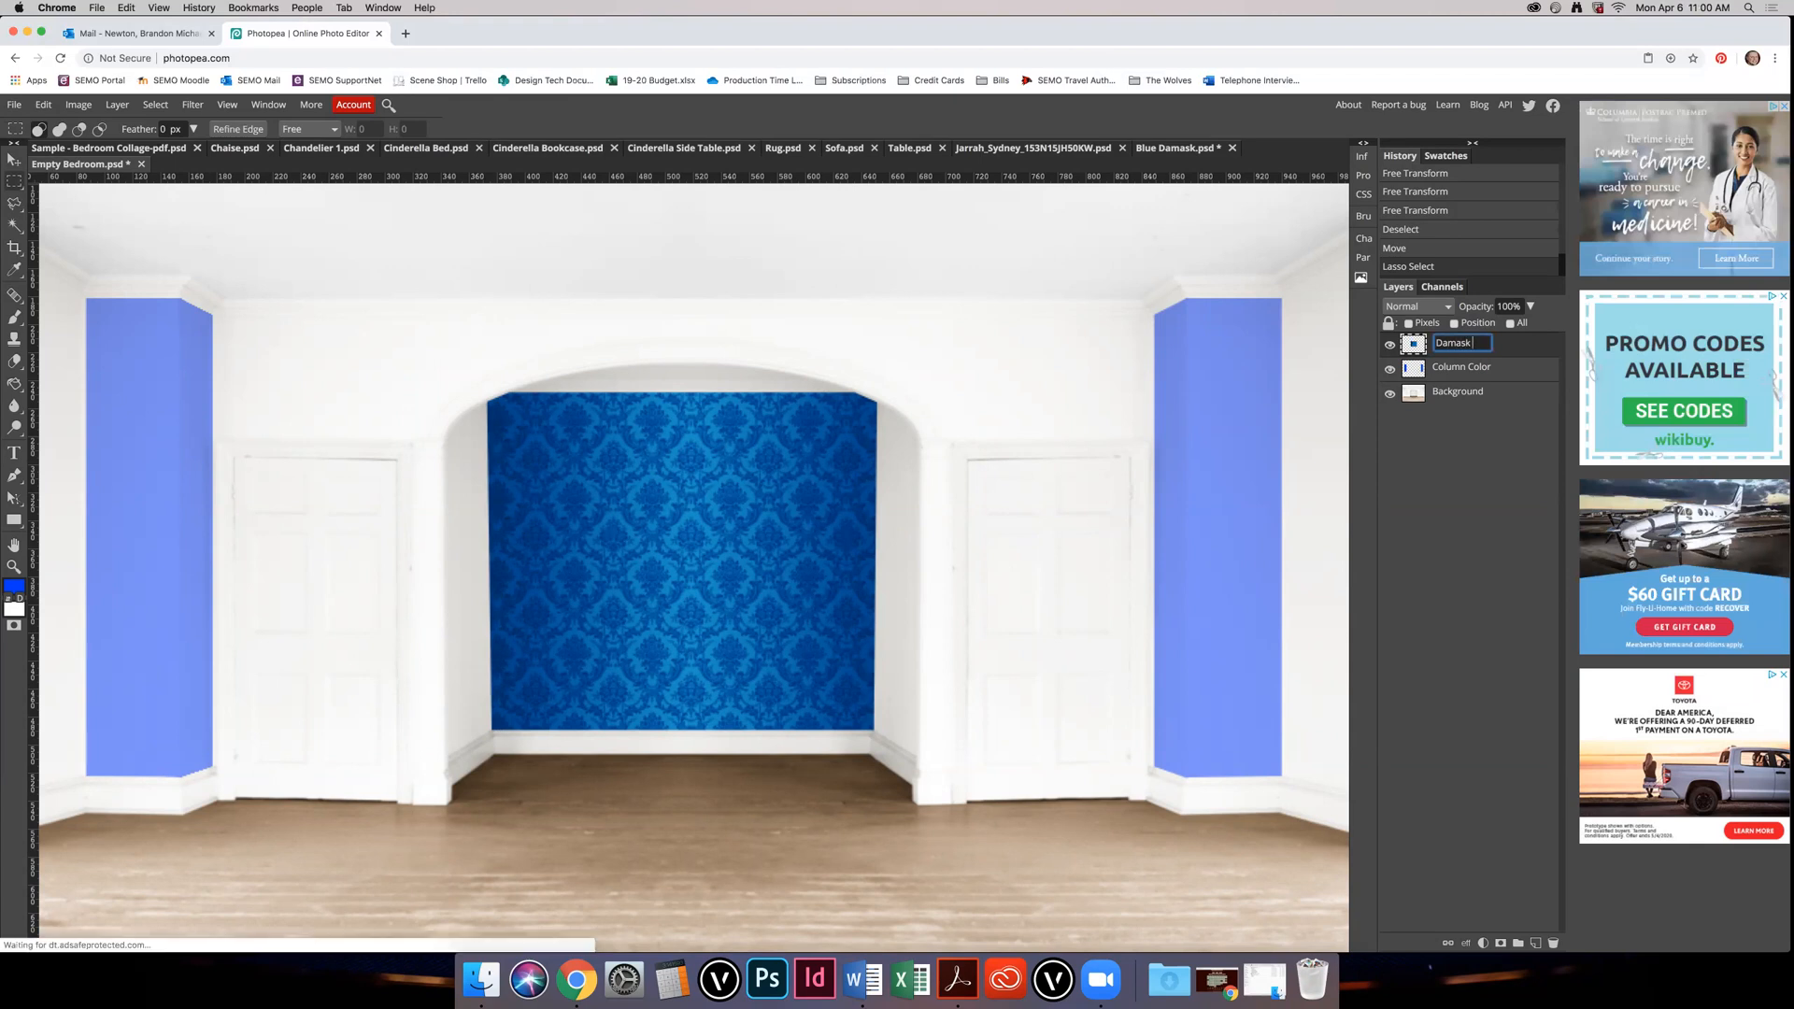
key("BackSpace")
key("BackSpace")
key("BackSpace")
key("BackSpace")
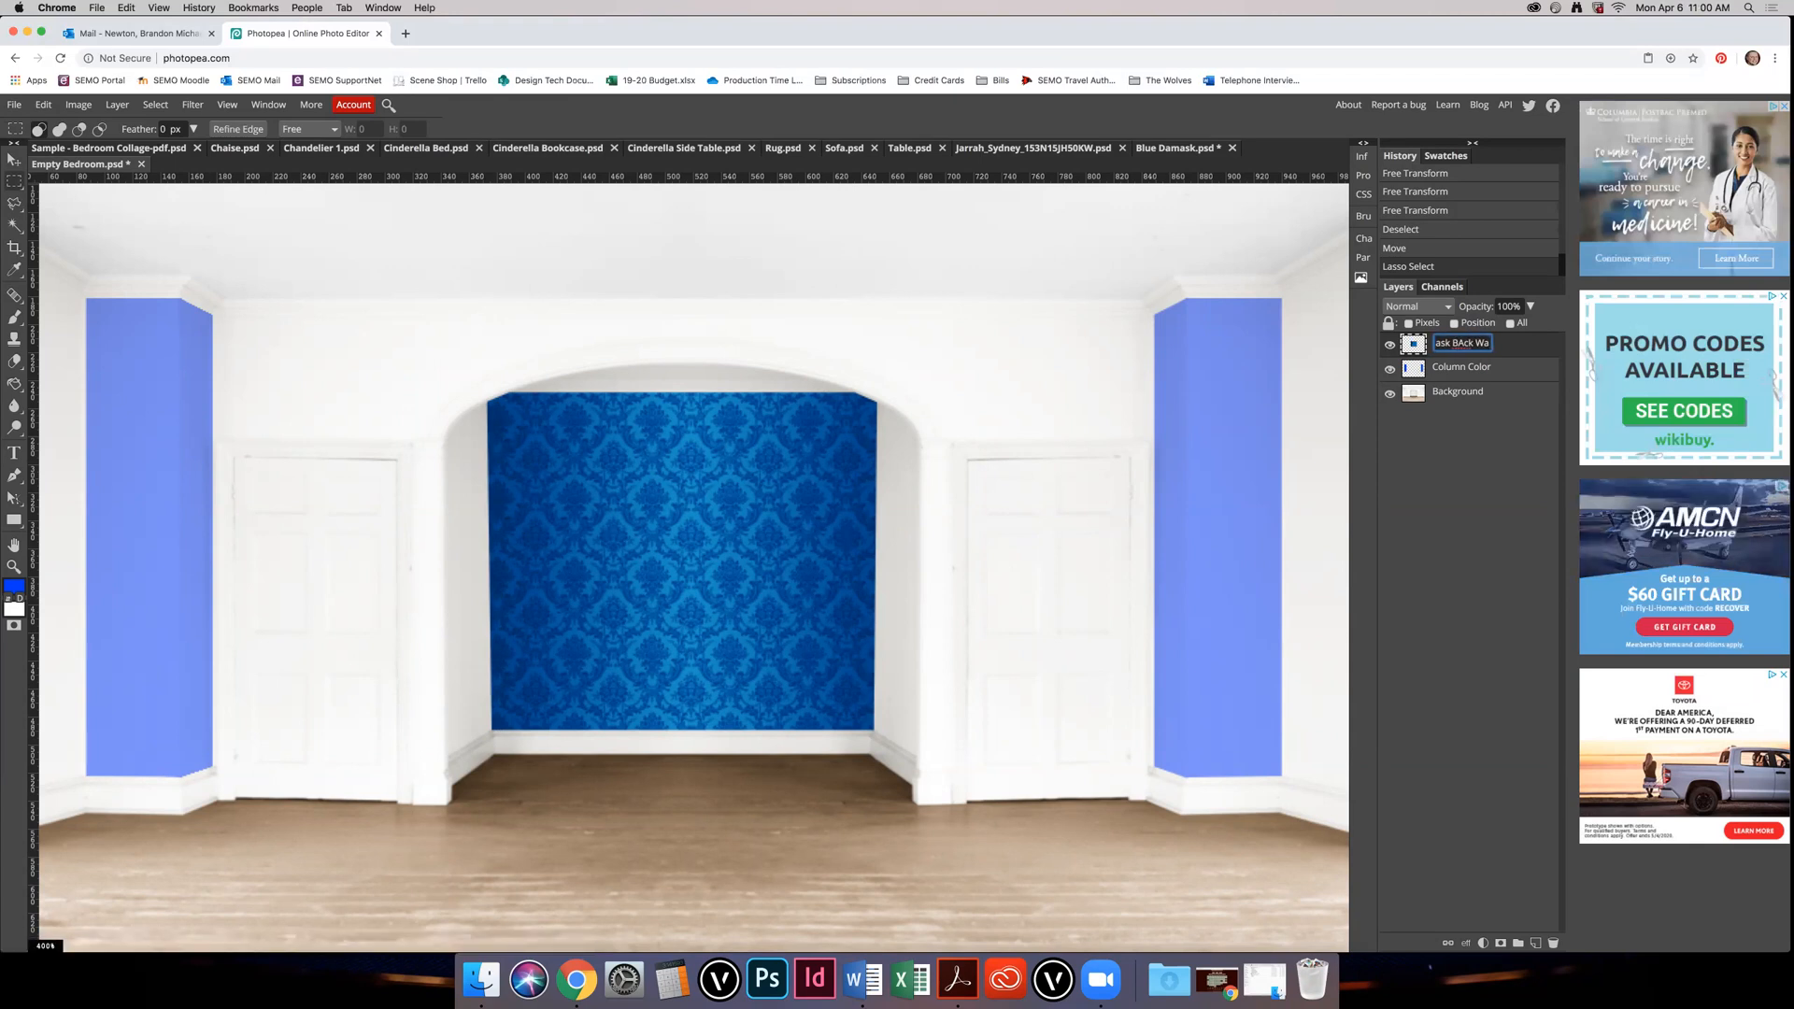
type("ack Wall")
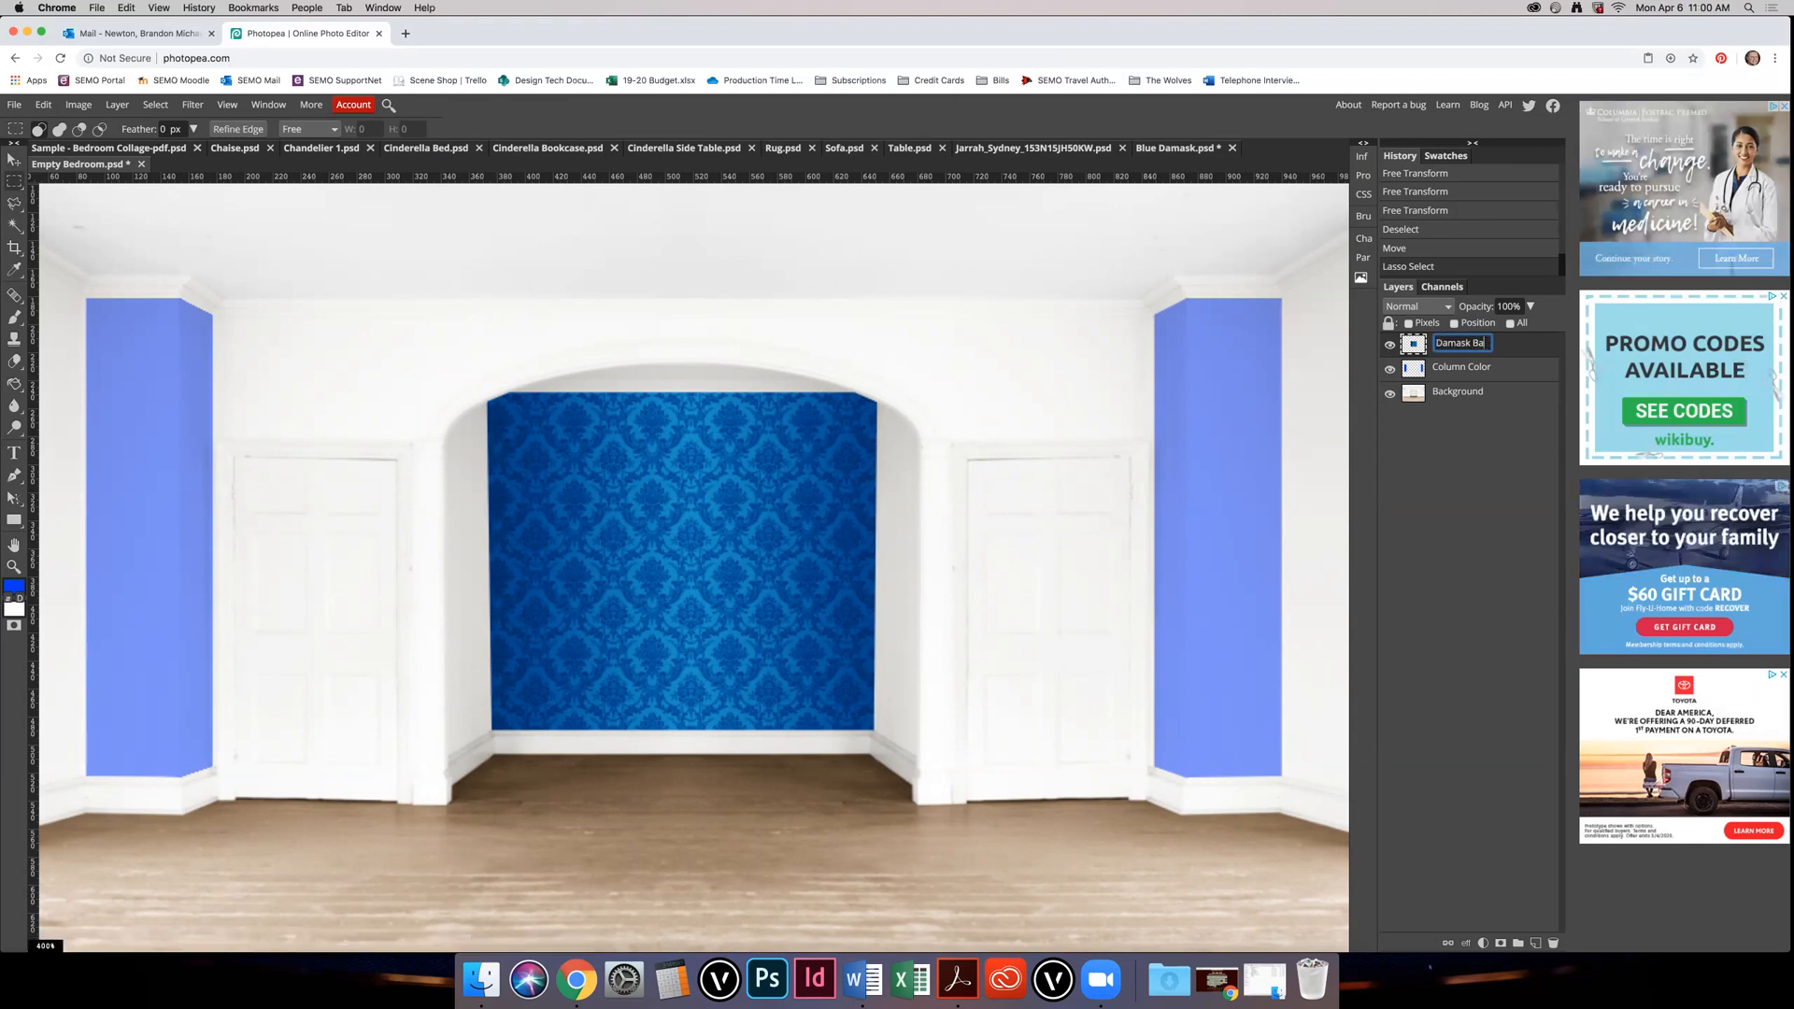
key("Return")
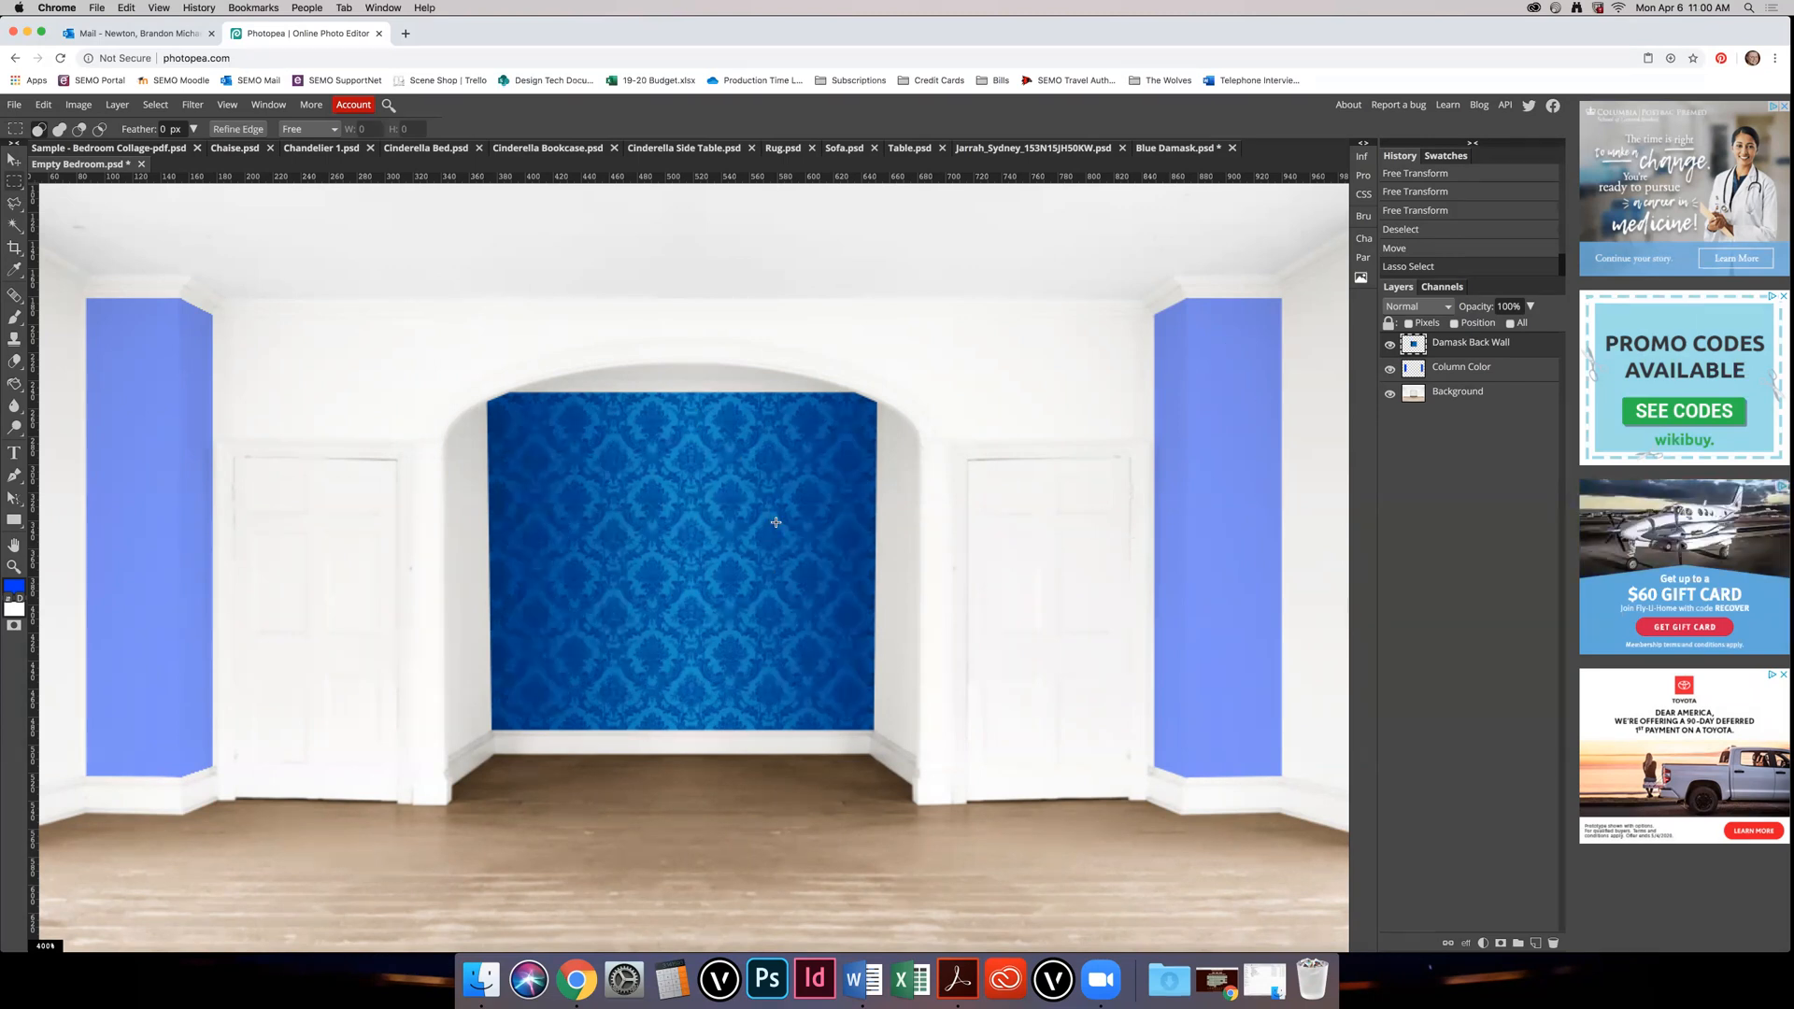
Step: Set the Damask Back Wall layer's blending mode to Multiply
key("v")
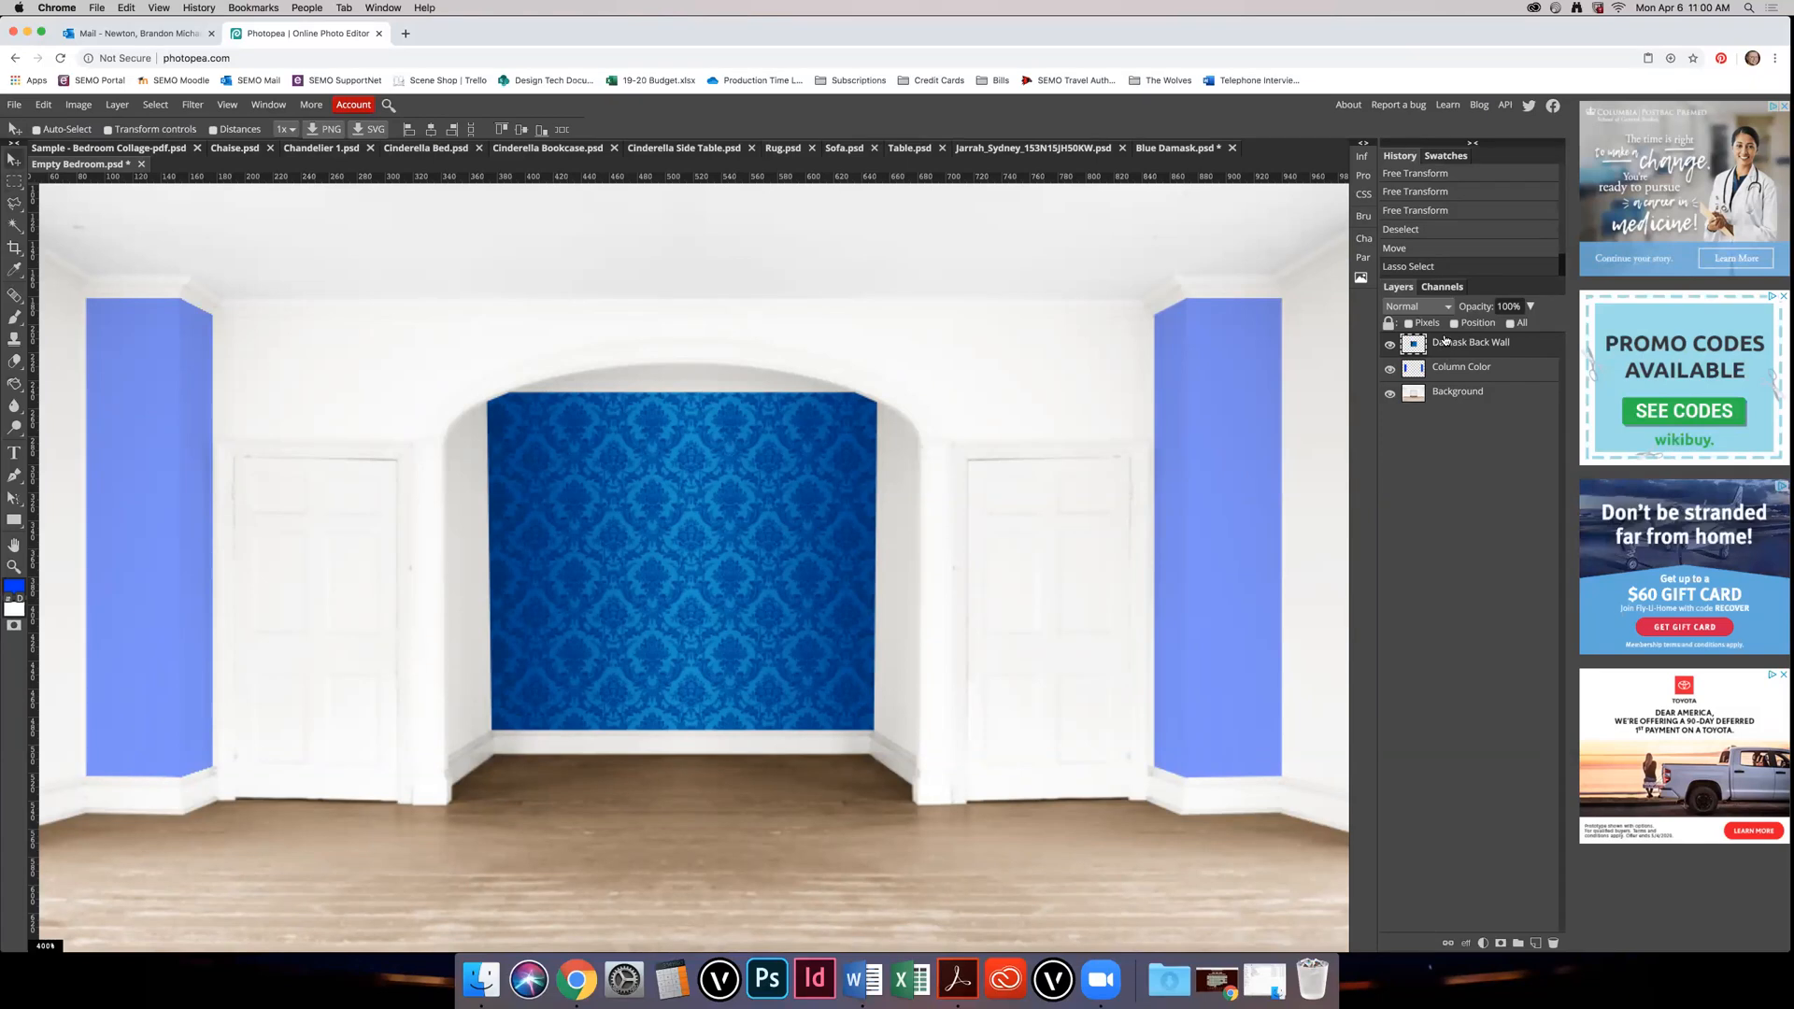
left_click(1430, 306)
left_click(1430, 356)
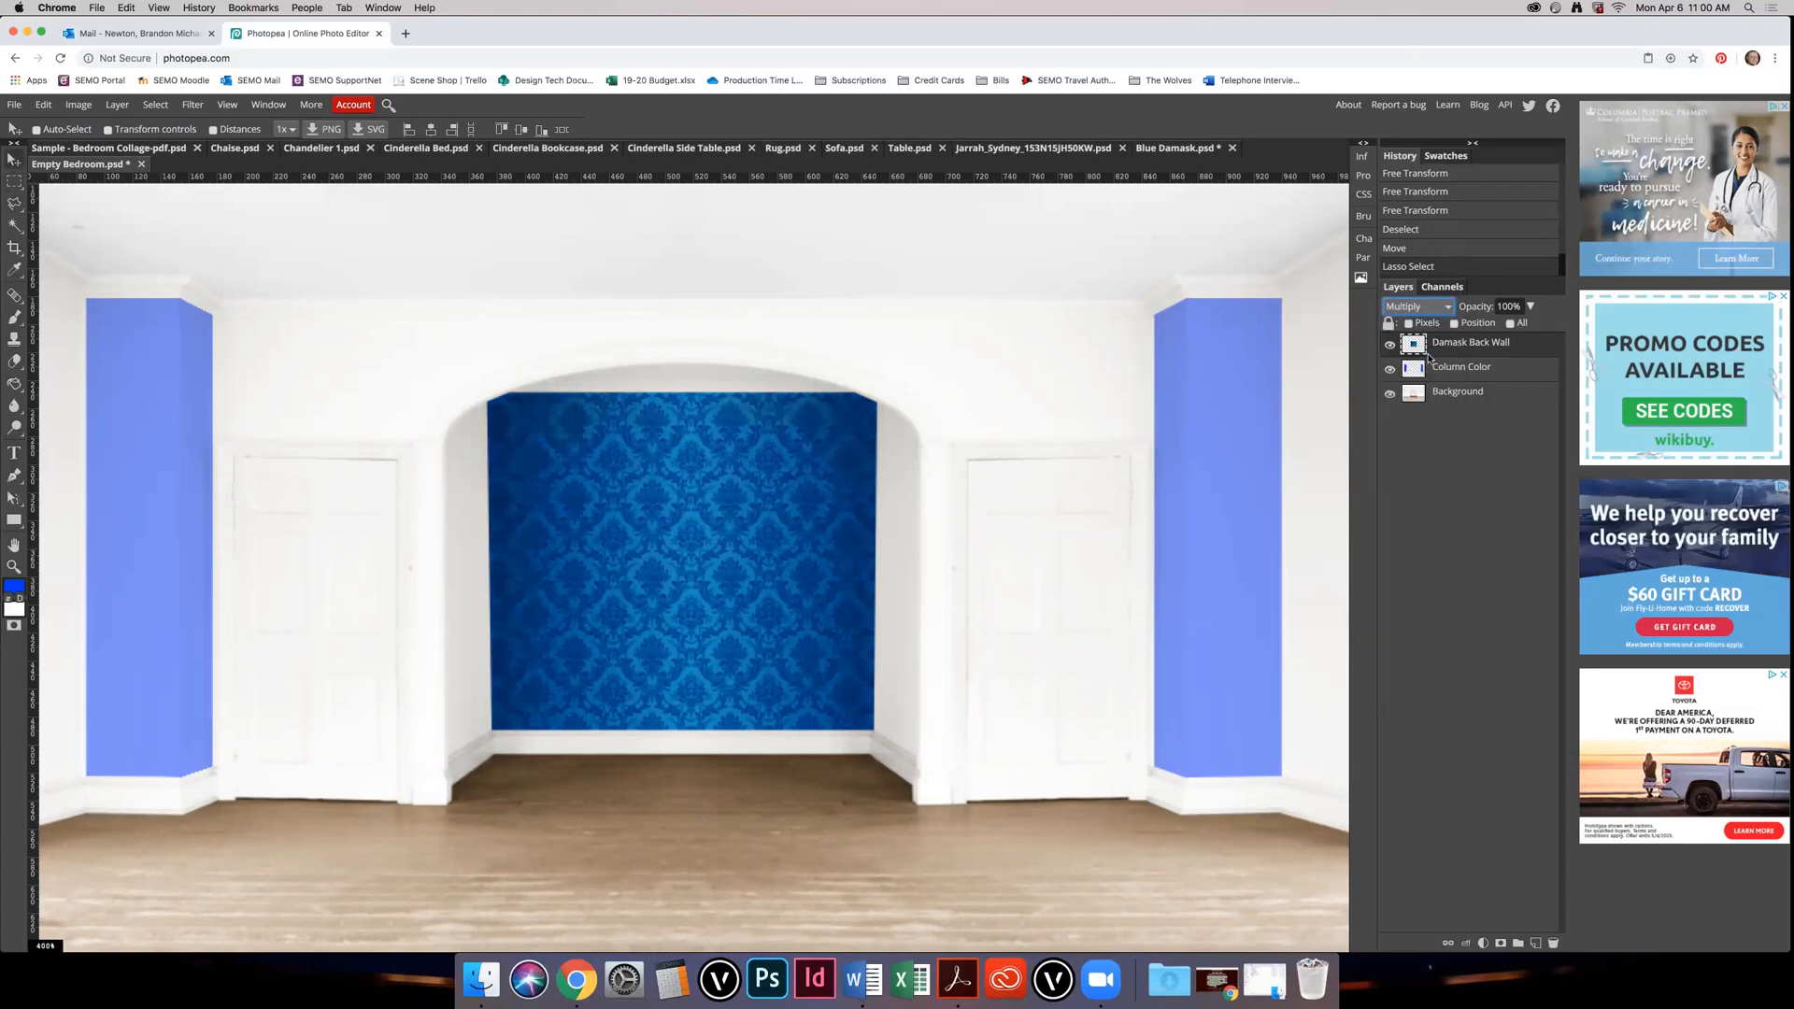
left_click(1496, 306)
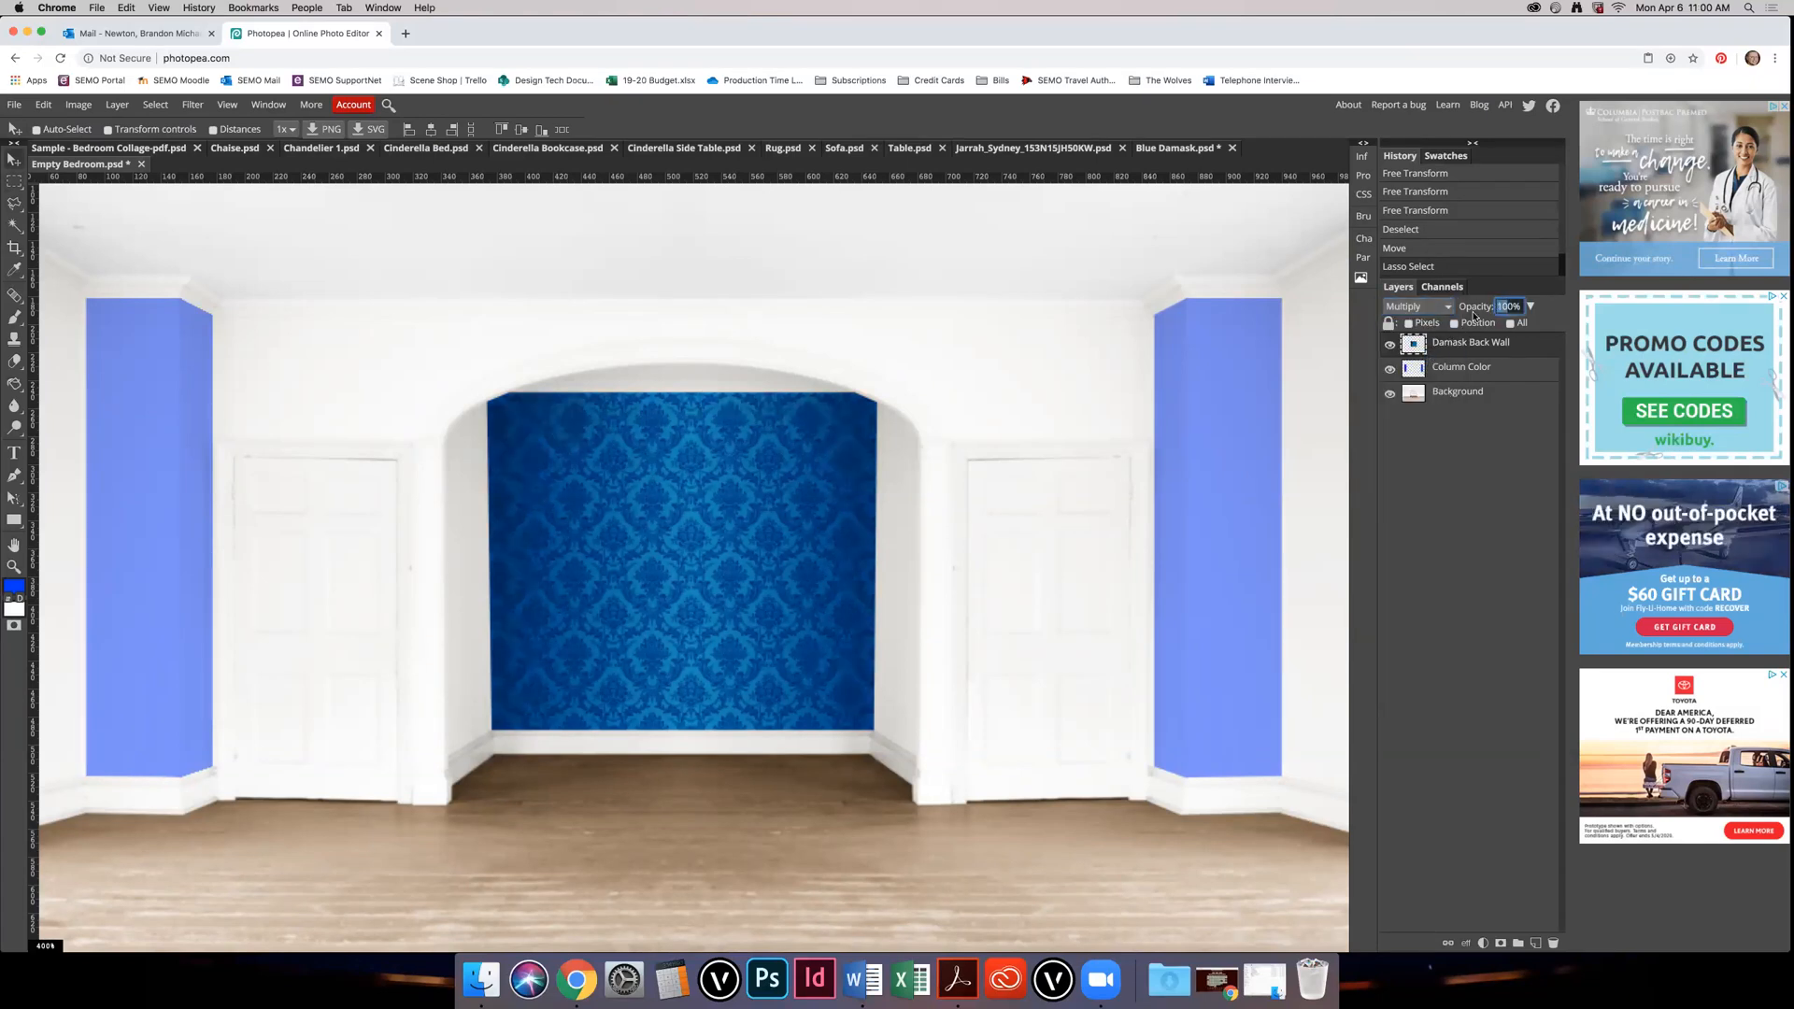
left_click(1548, 306)
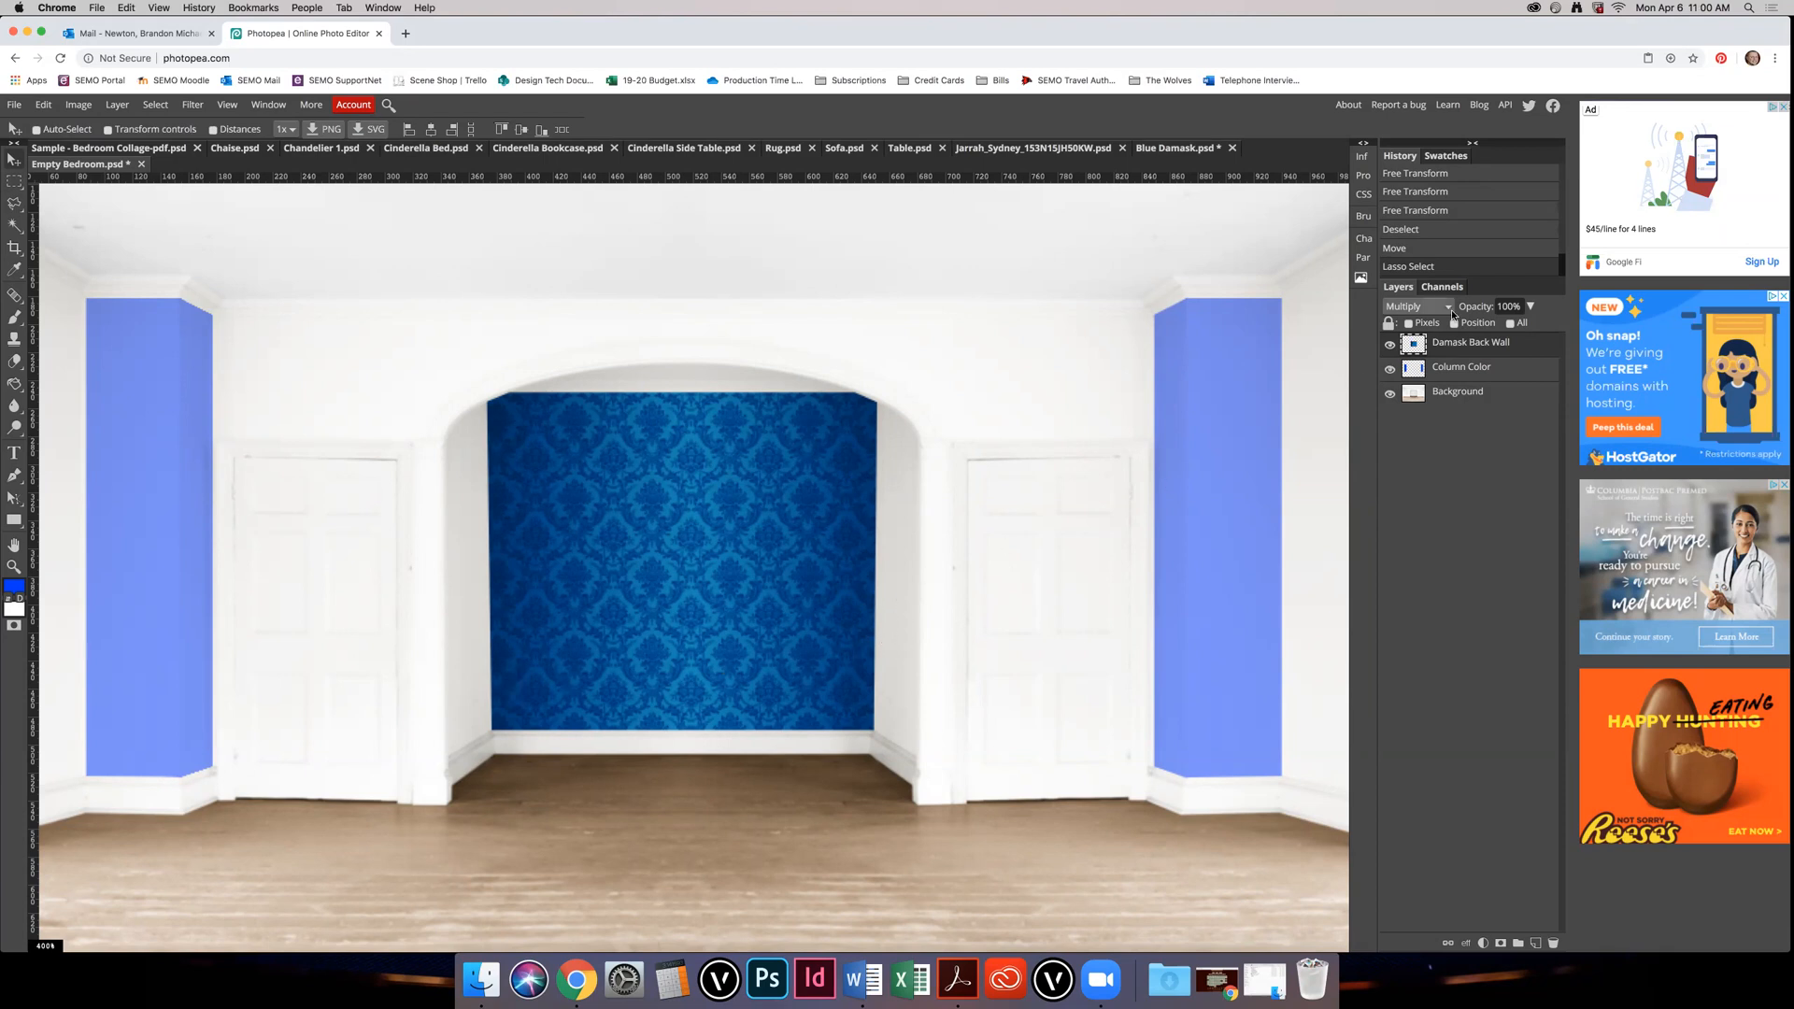
Step: Try the Damask Back Wall layer at 50% opacity, and restore it to 100%
left_click(1506, 306)
type("50")
key("Return")
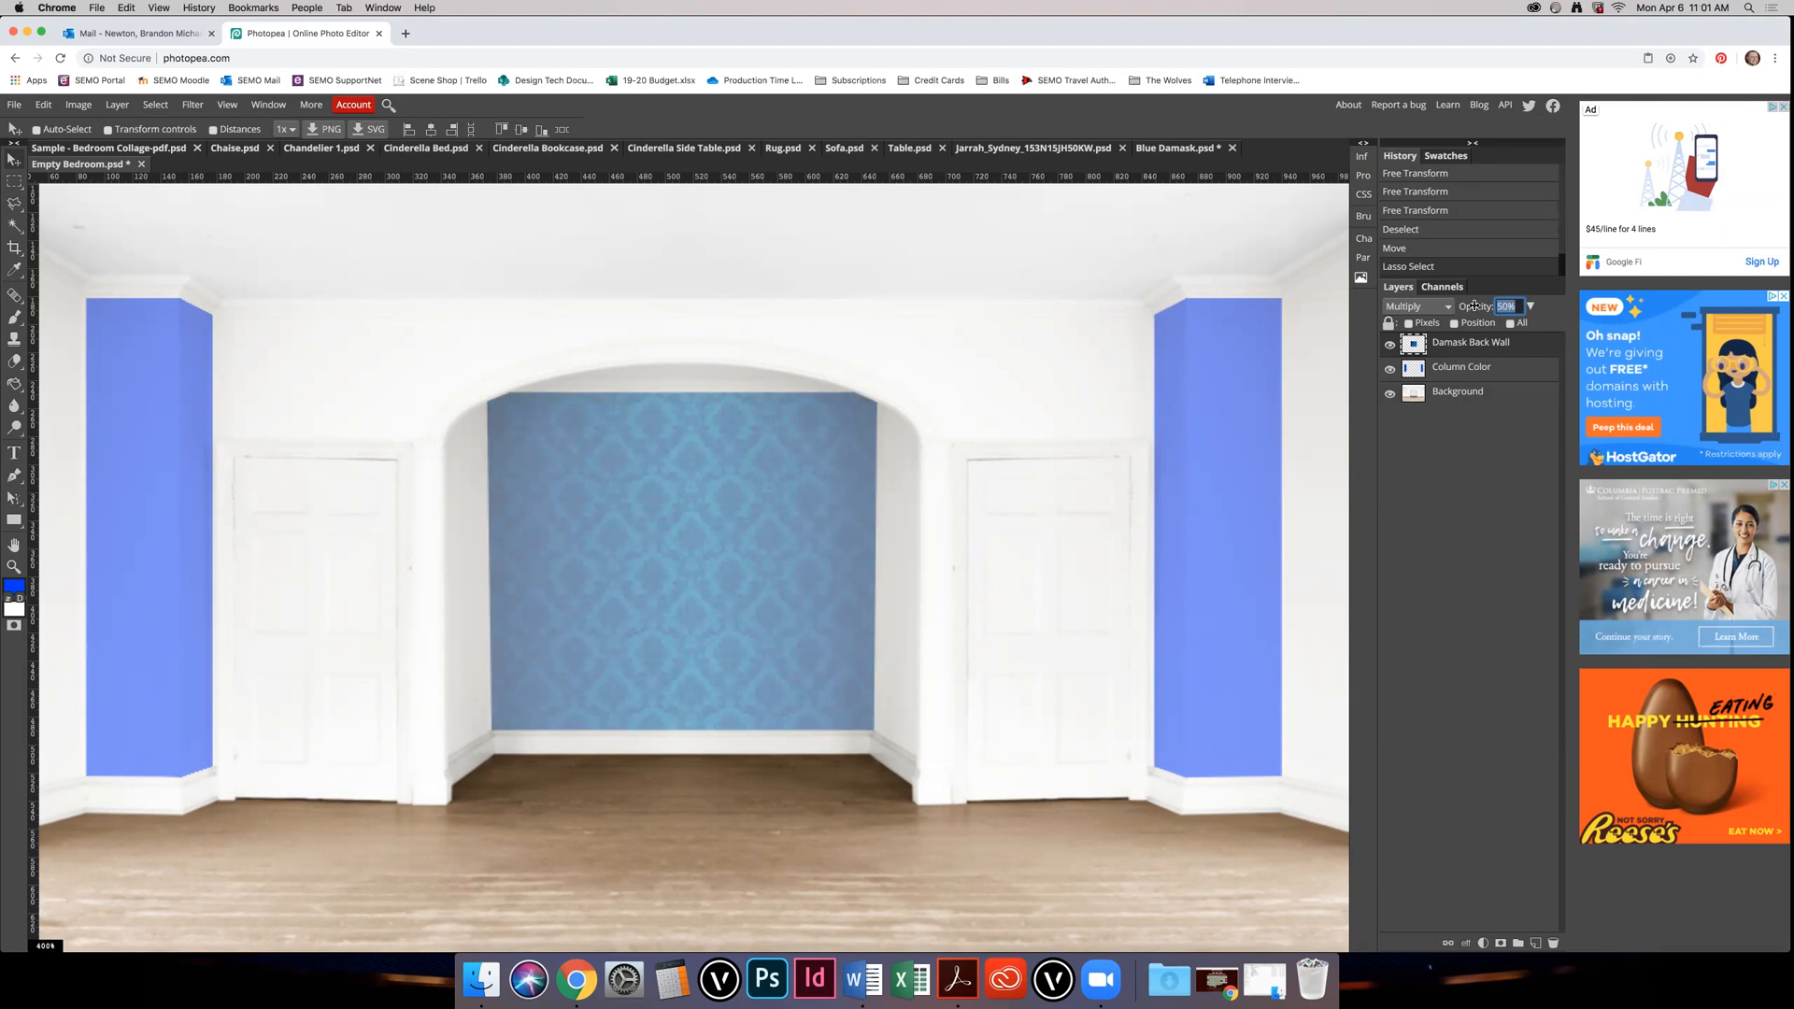
type("100")
key("Return")
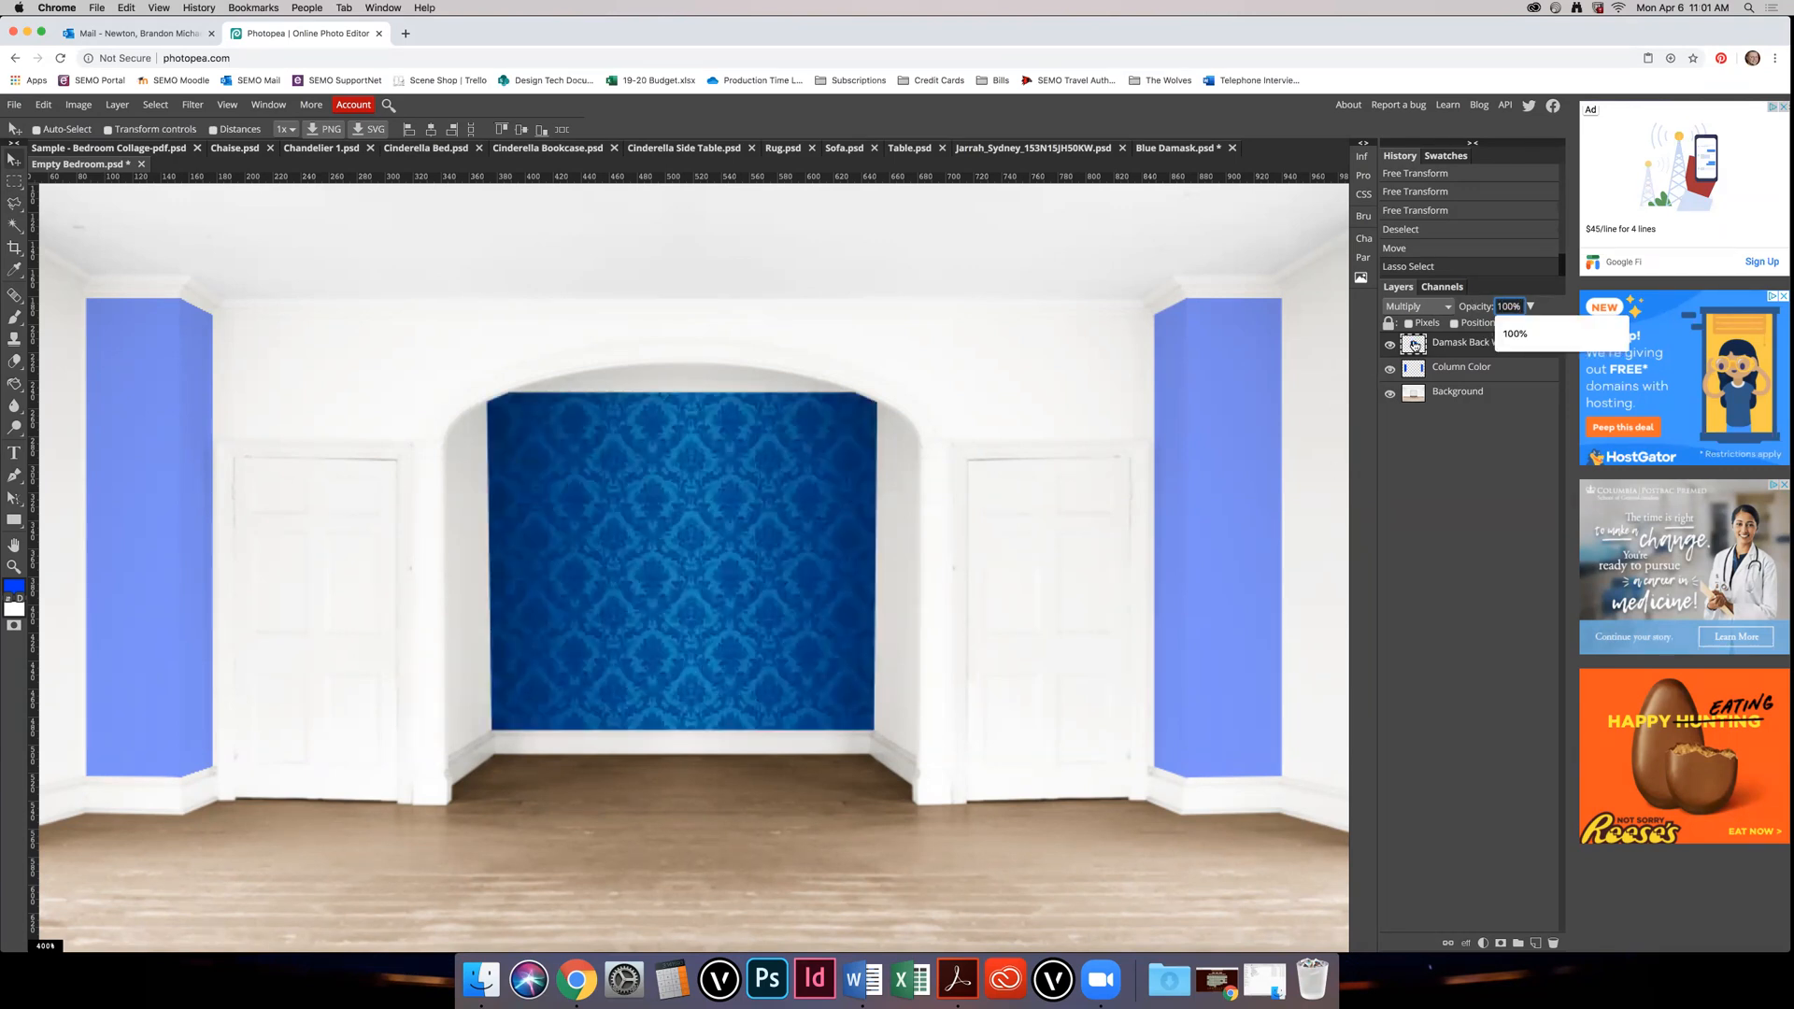
left_click(1514, 418)
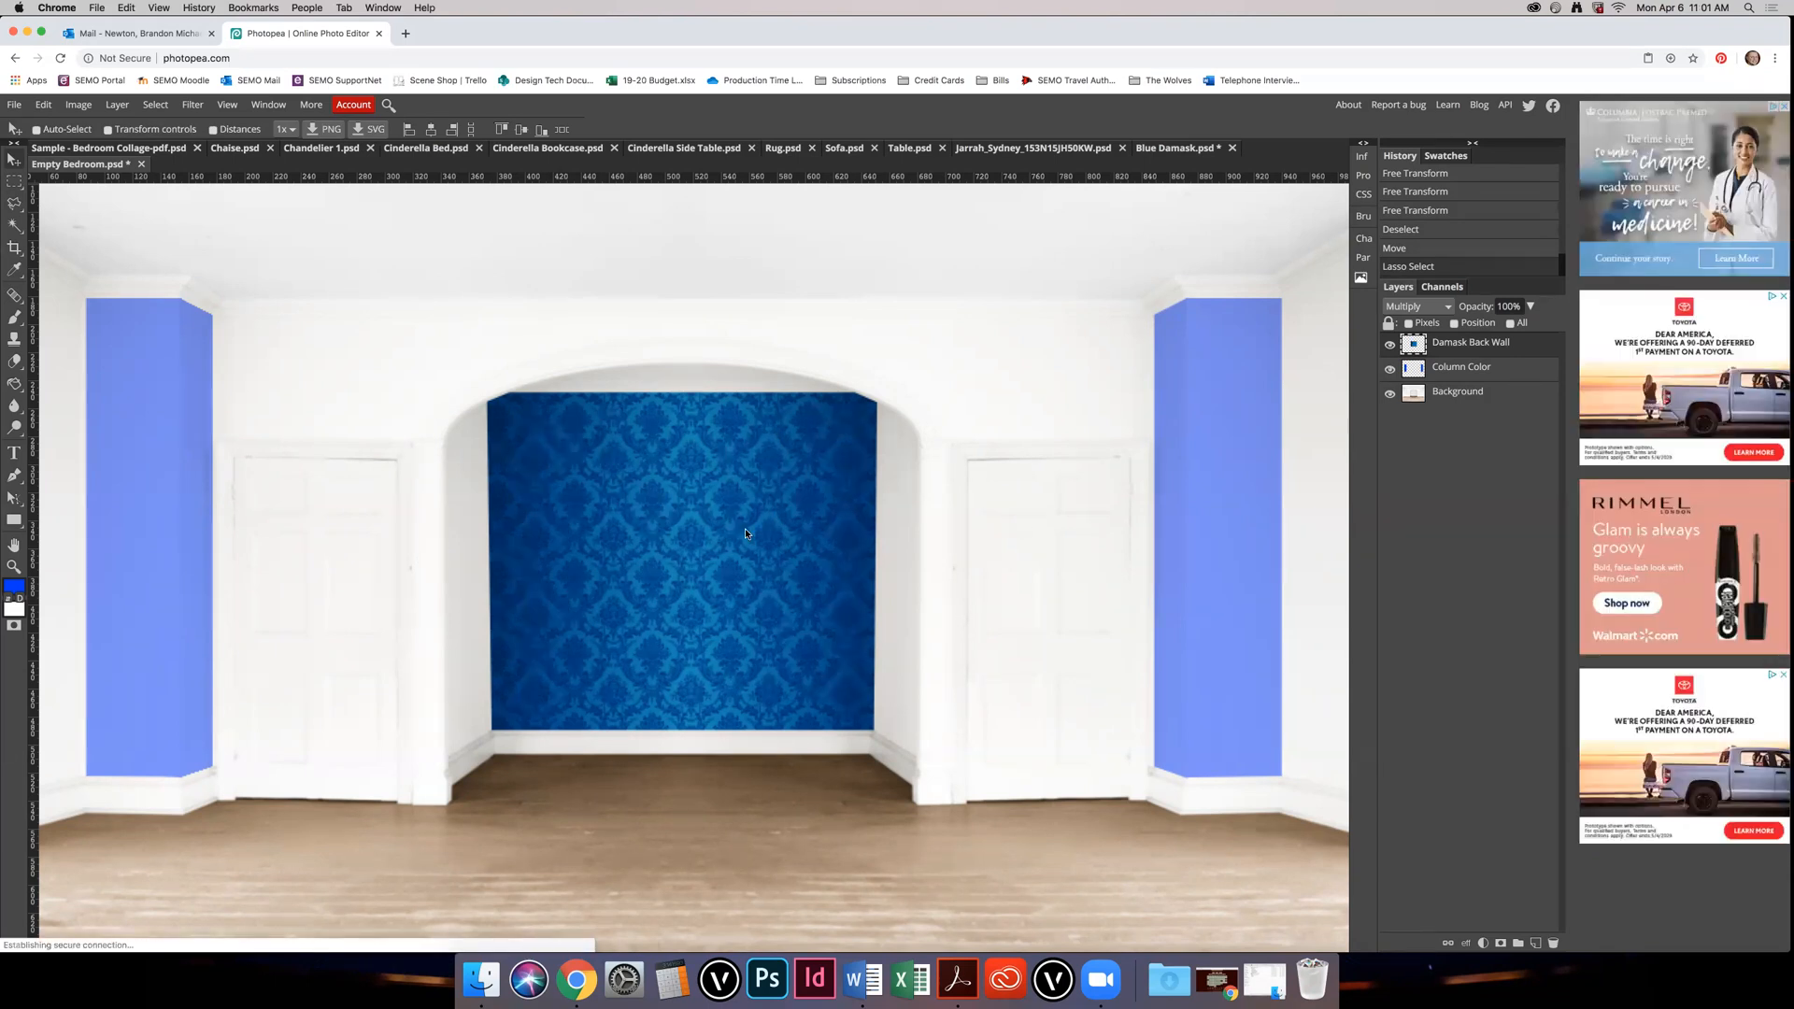
Step: Add a new layer above Damask Back Wall, load the damask's outline as a selection, and fill it with solid blue
left_click(1535, 944)
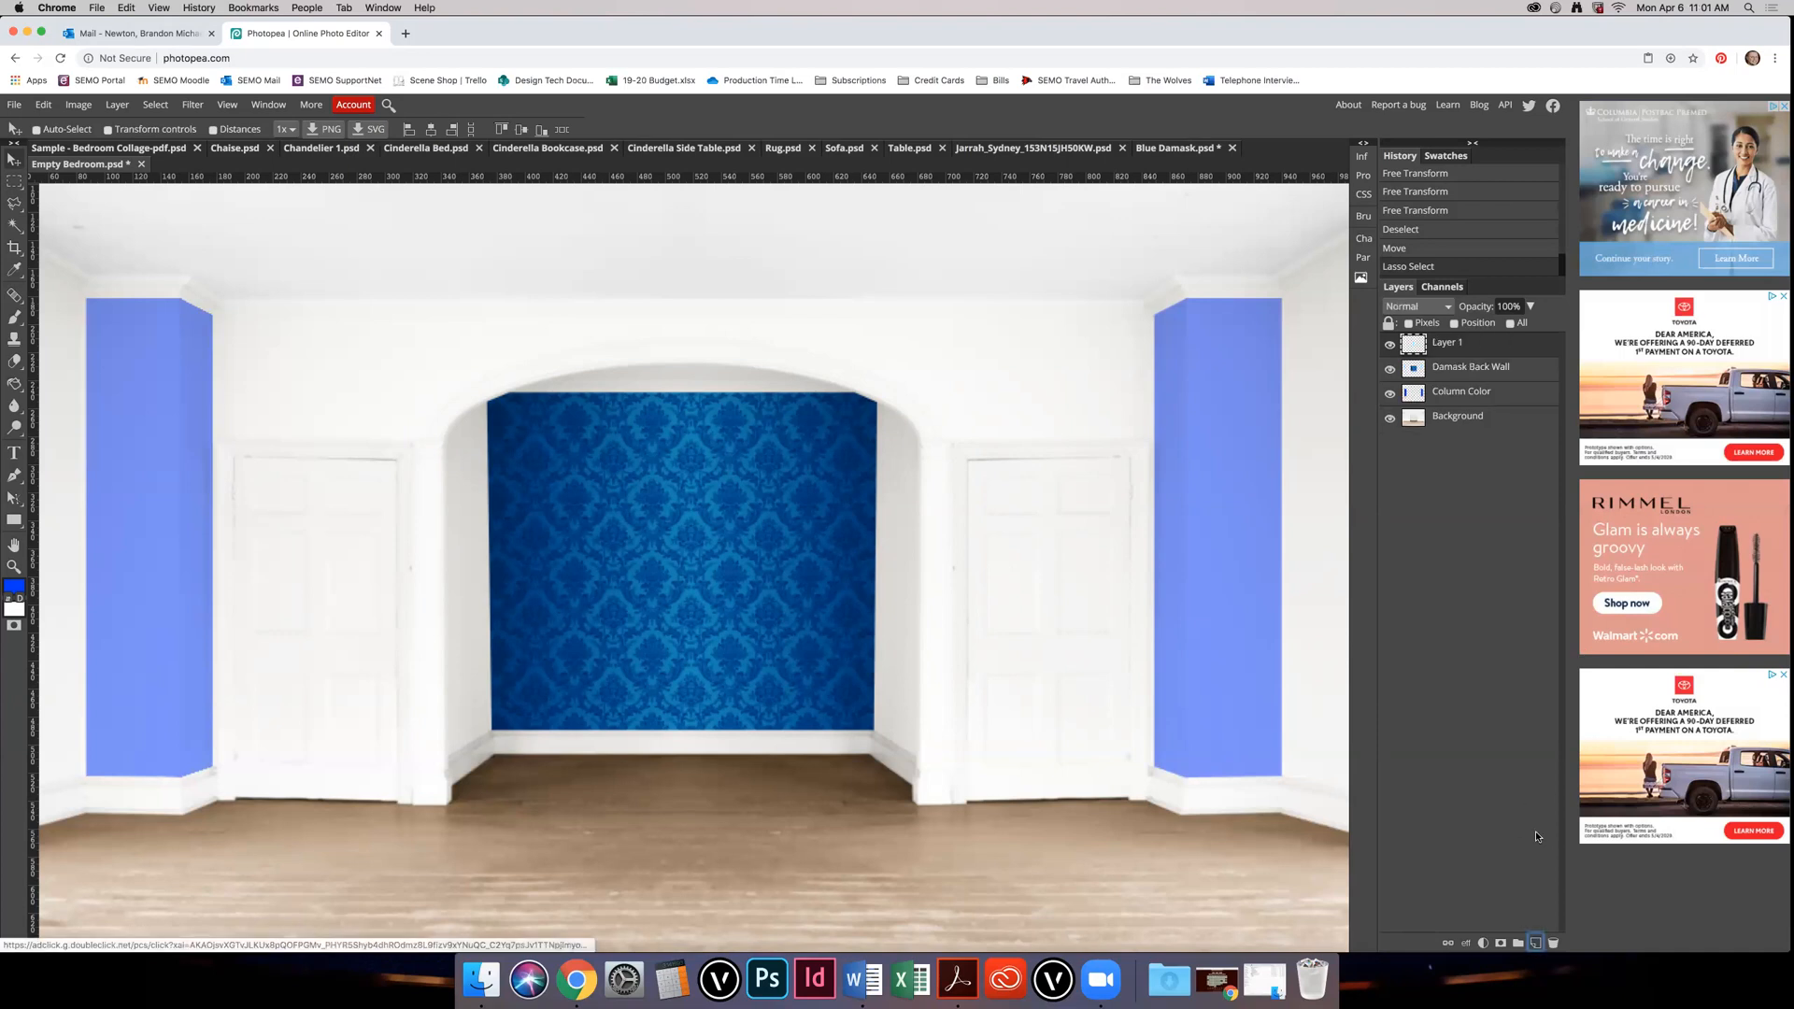
left_click(1417, 369, "super")
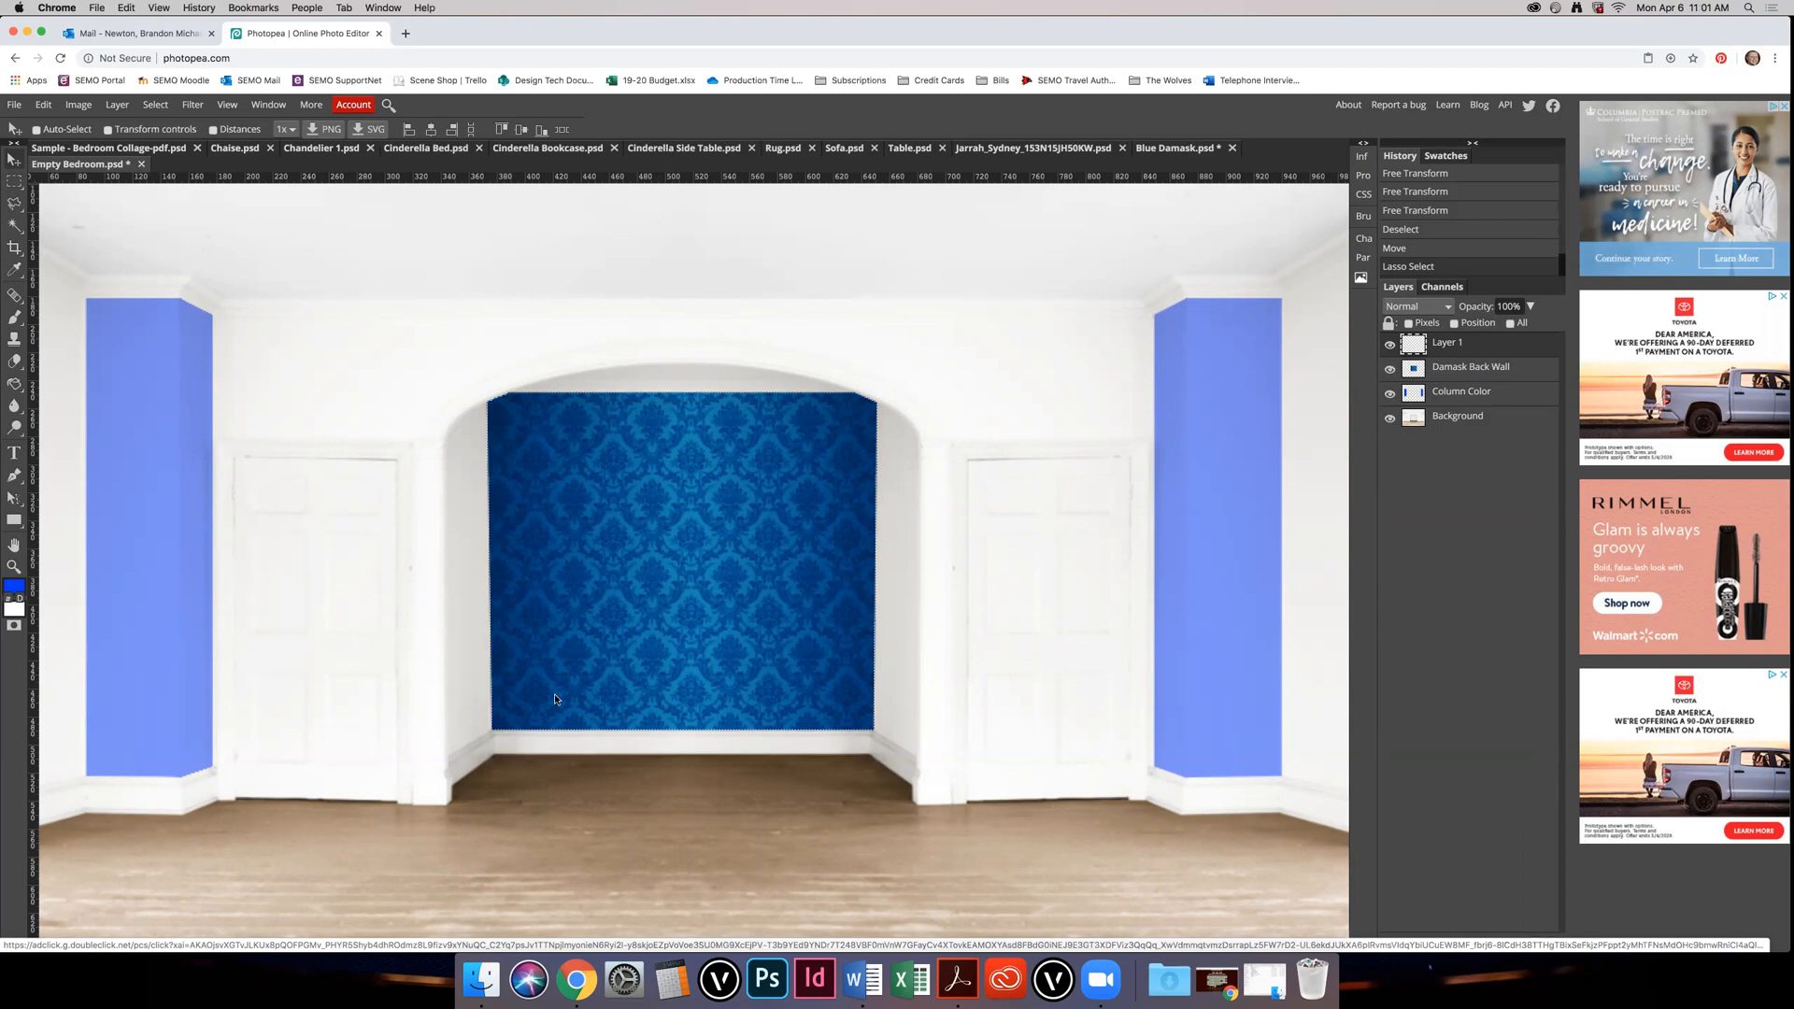
left_click(15, 385)
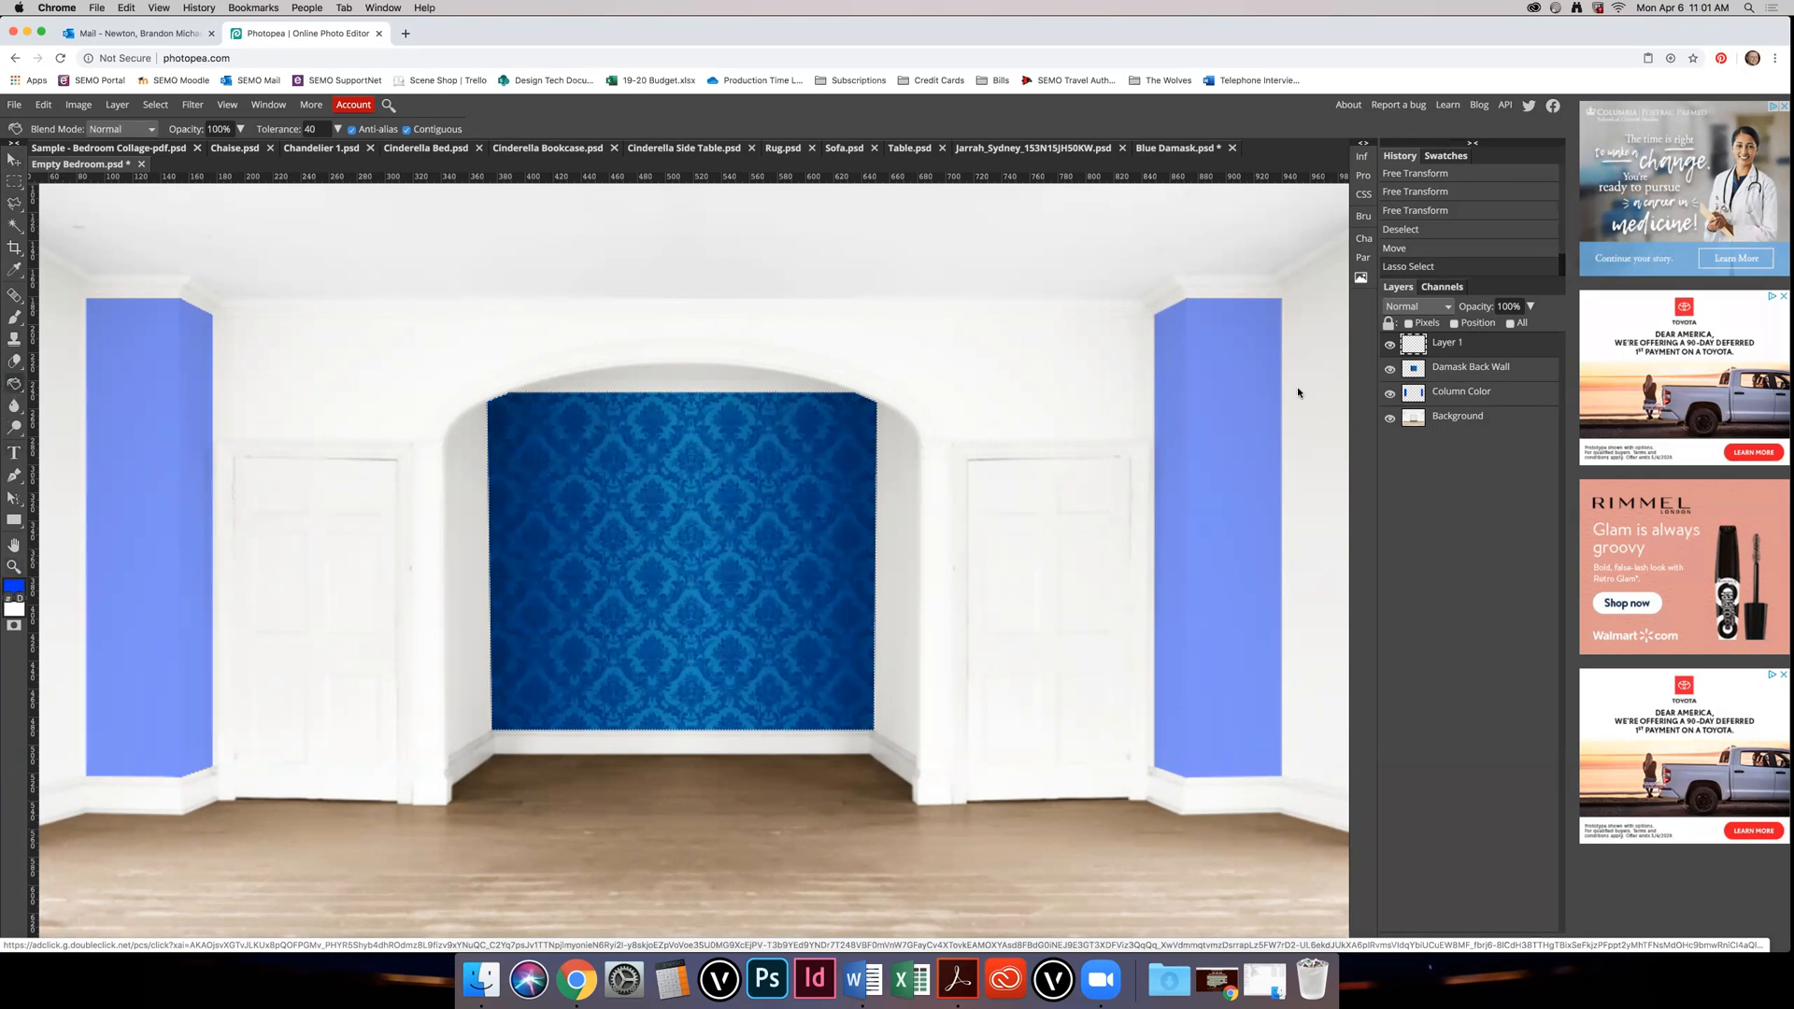
left_click(717, 502)
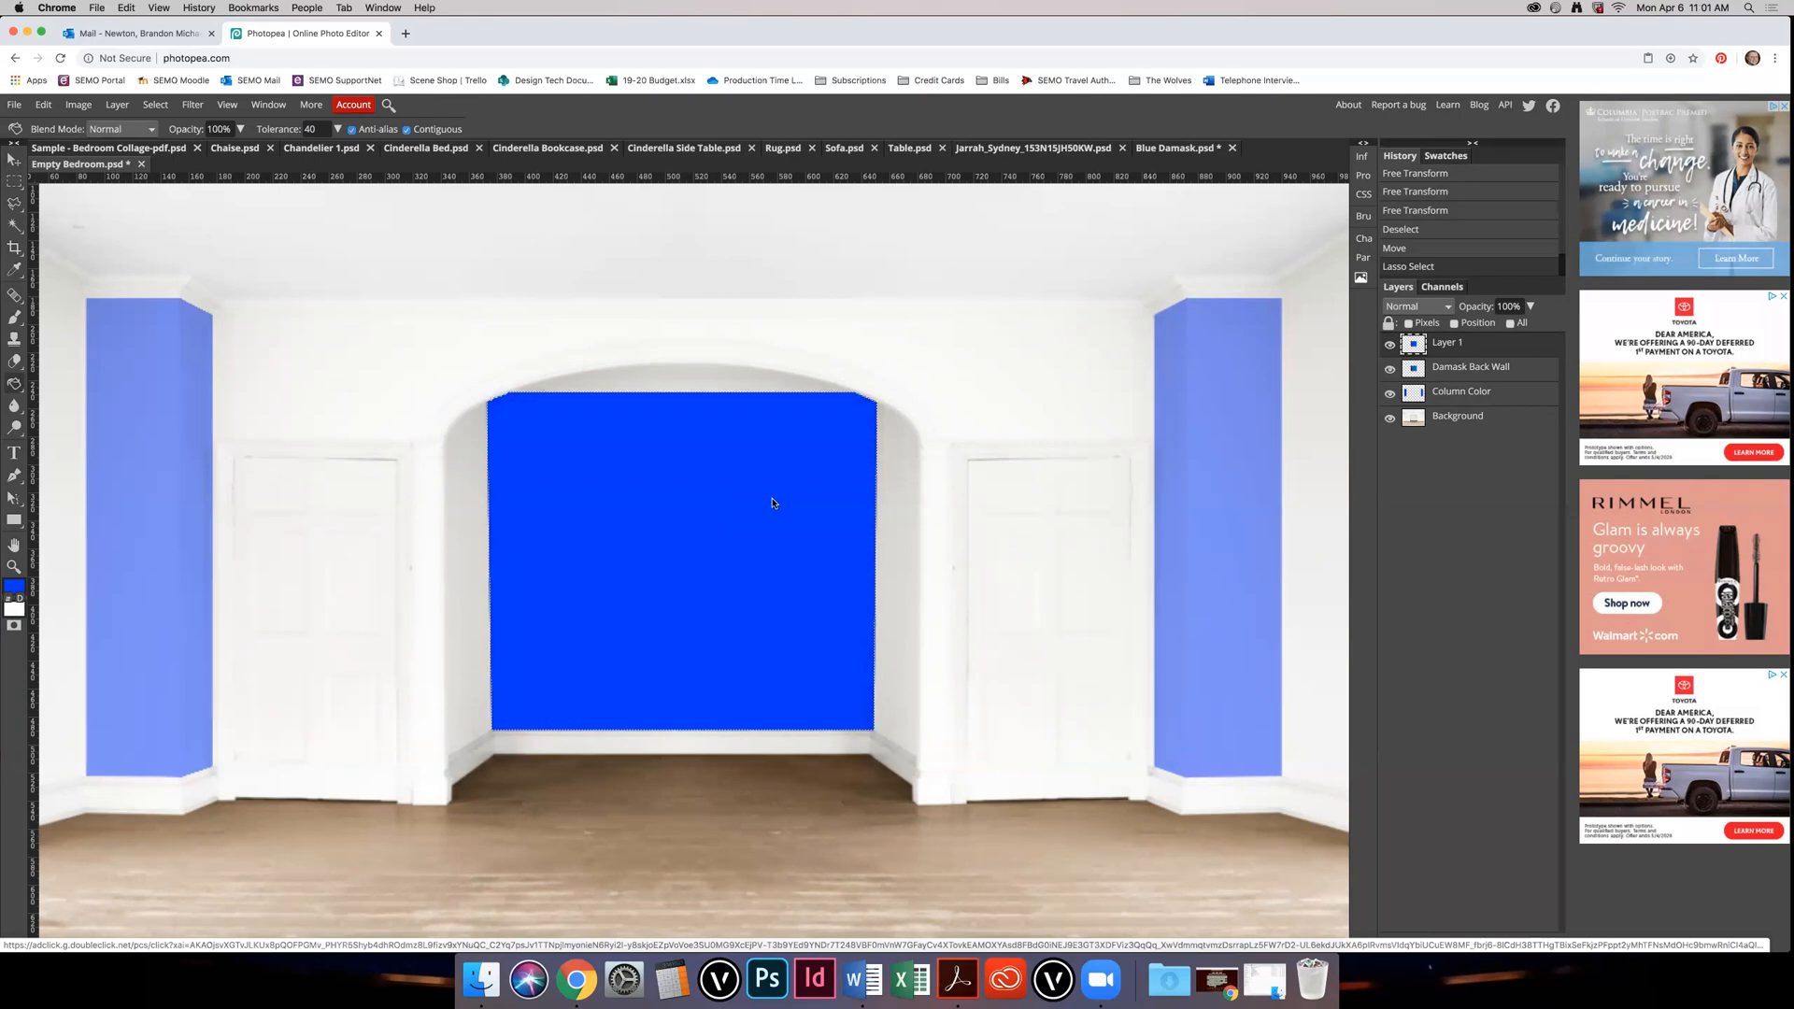
Step: Set the blue fill layer's blending mode to Color and its opacity to 50%
key("l")
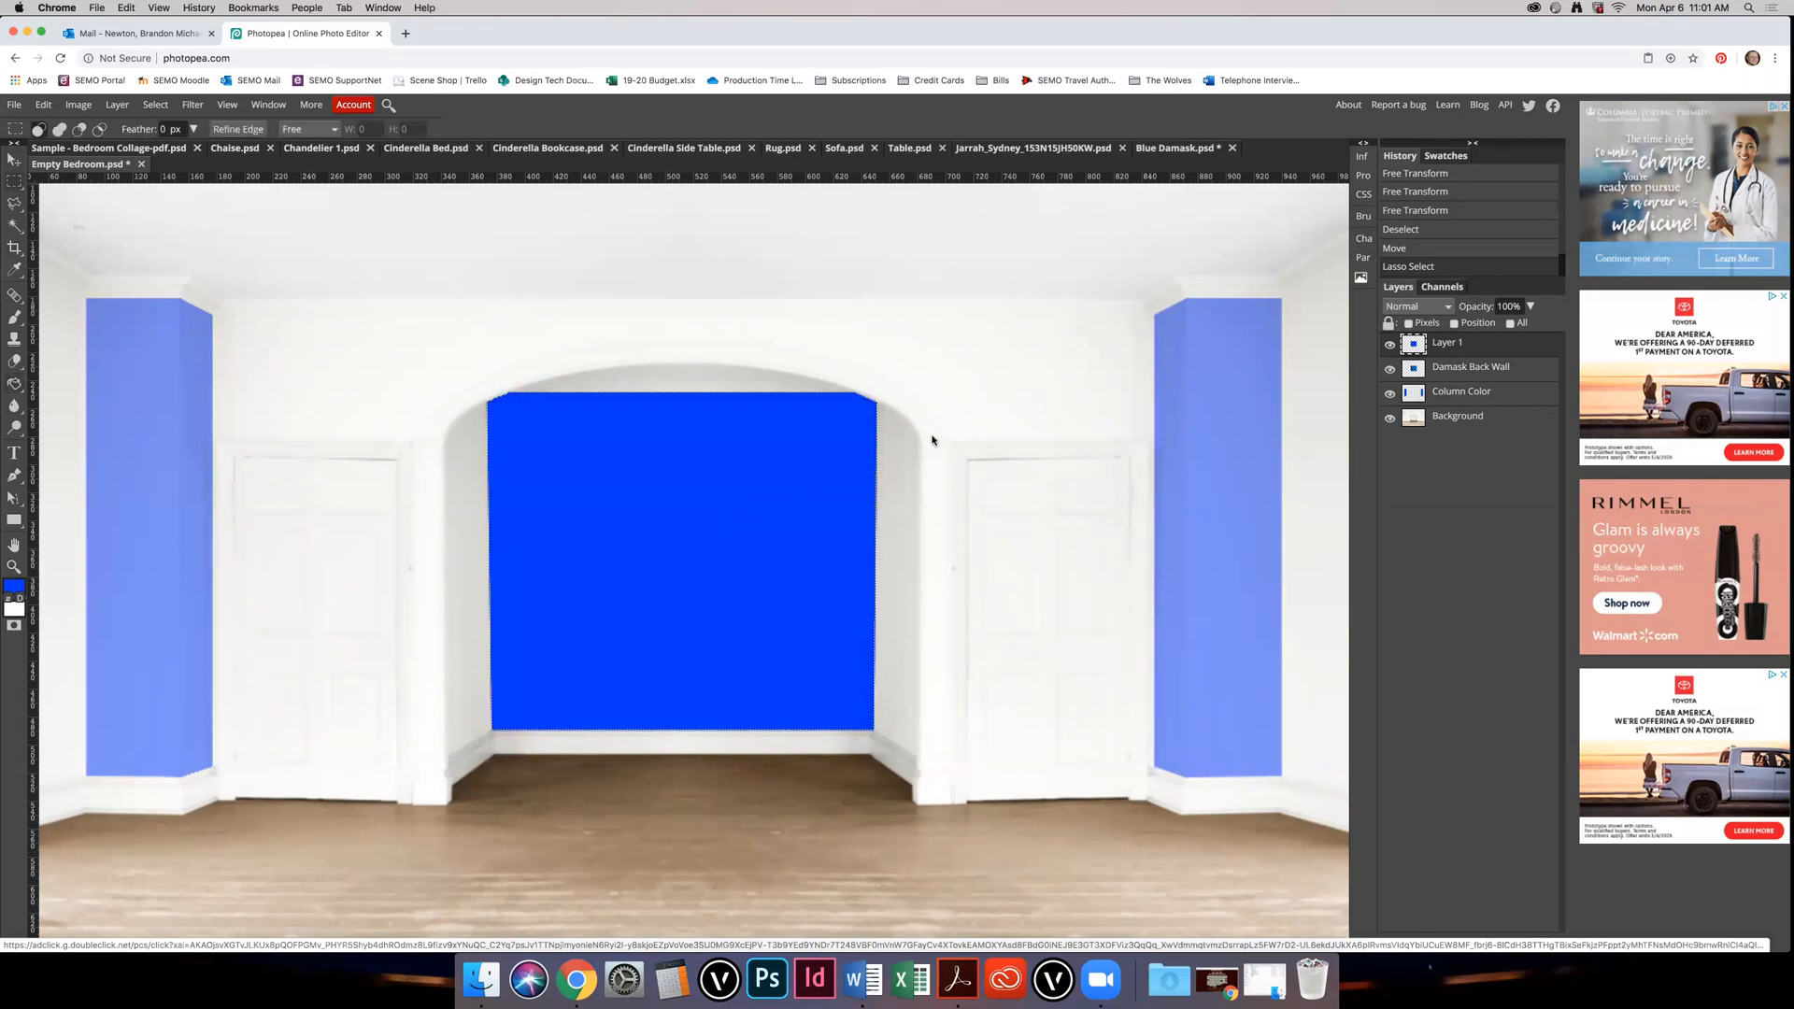
left_click(1414, 310)
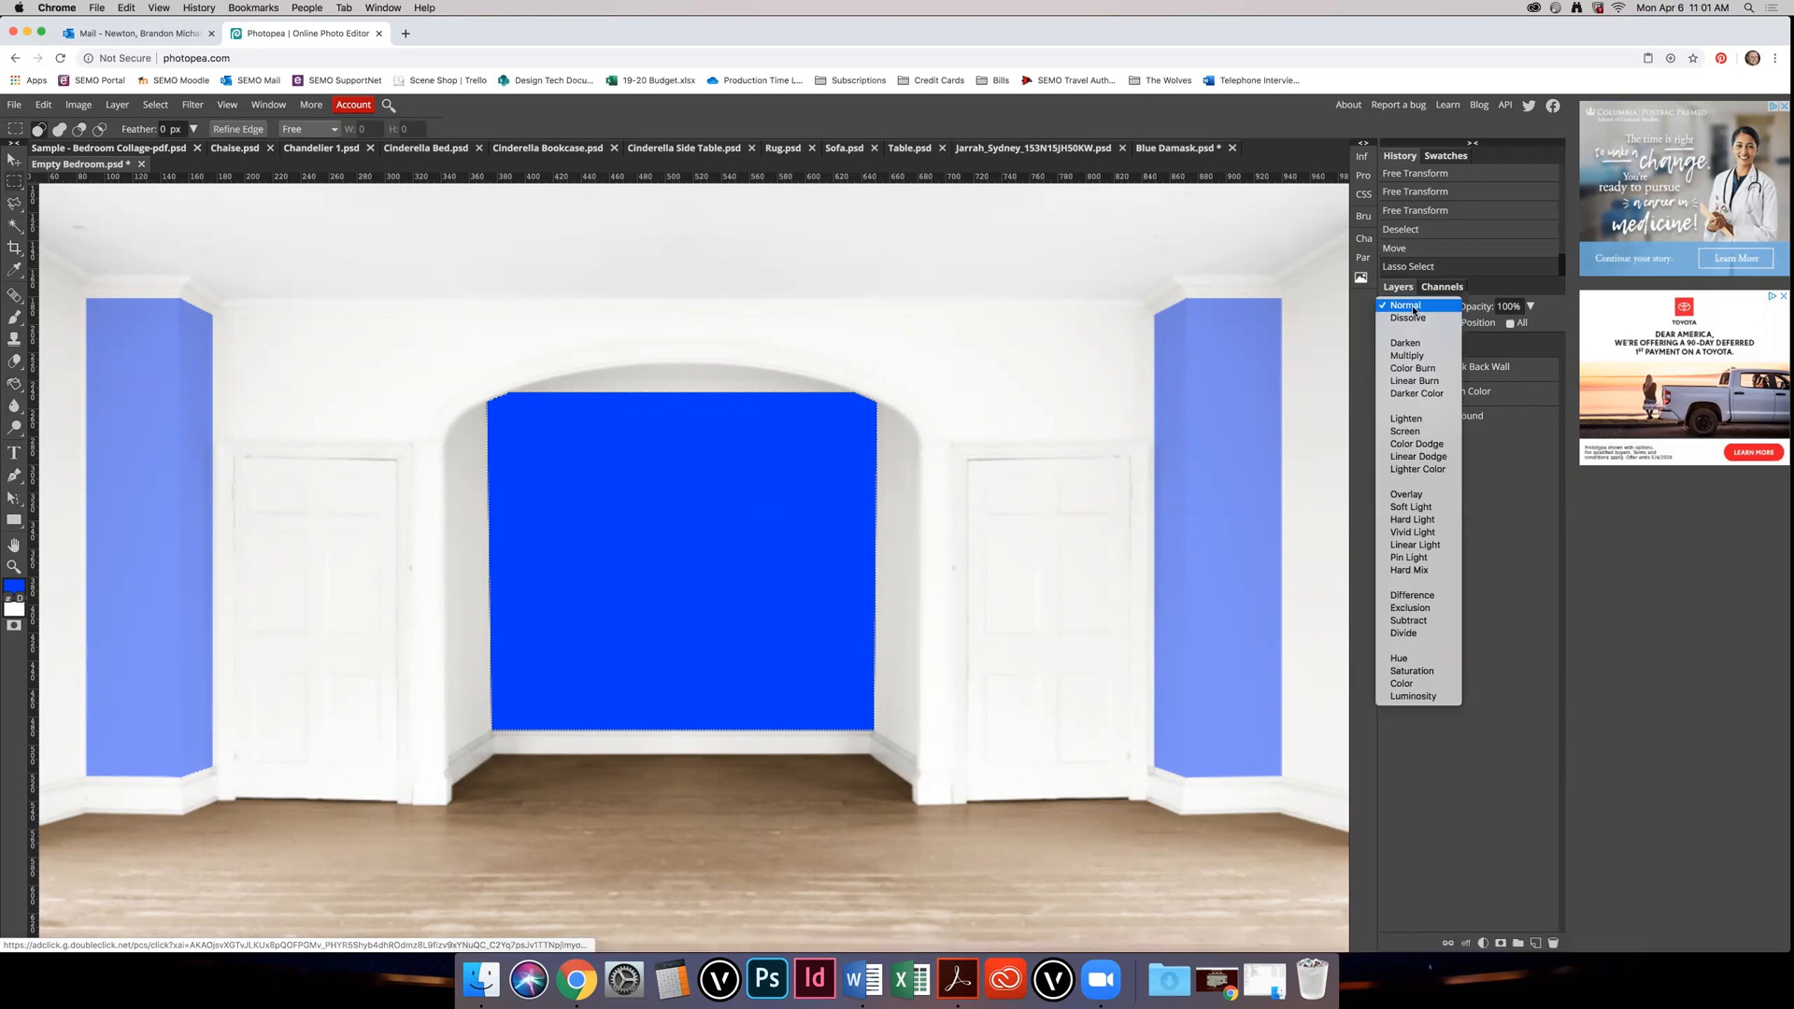
left_click(1424, 687)
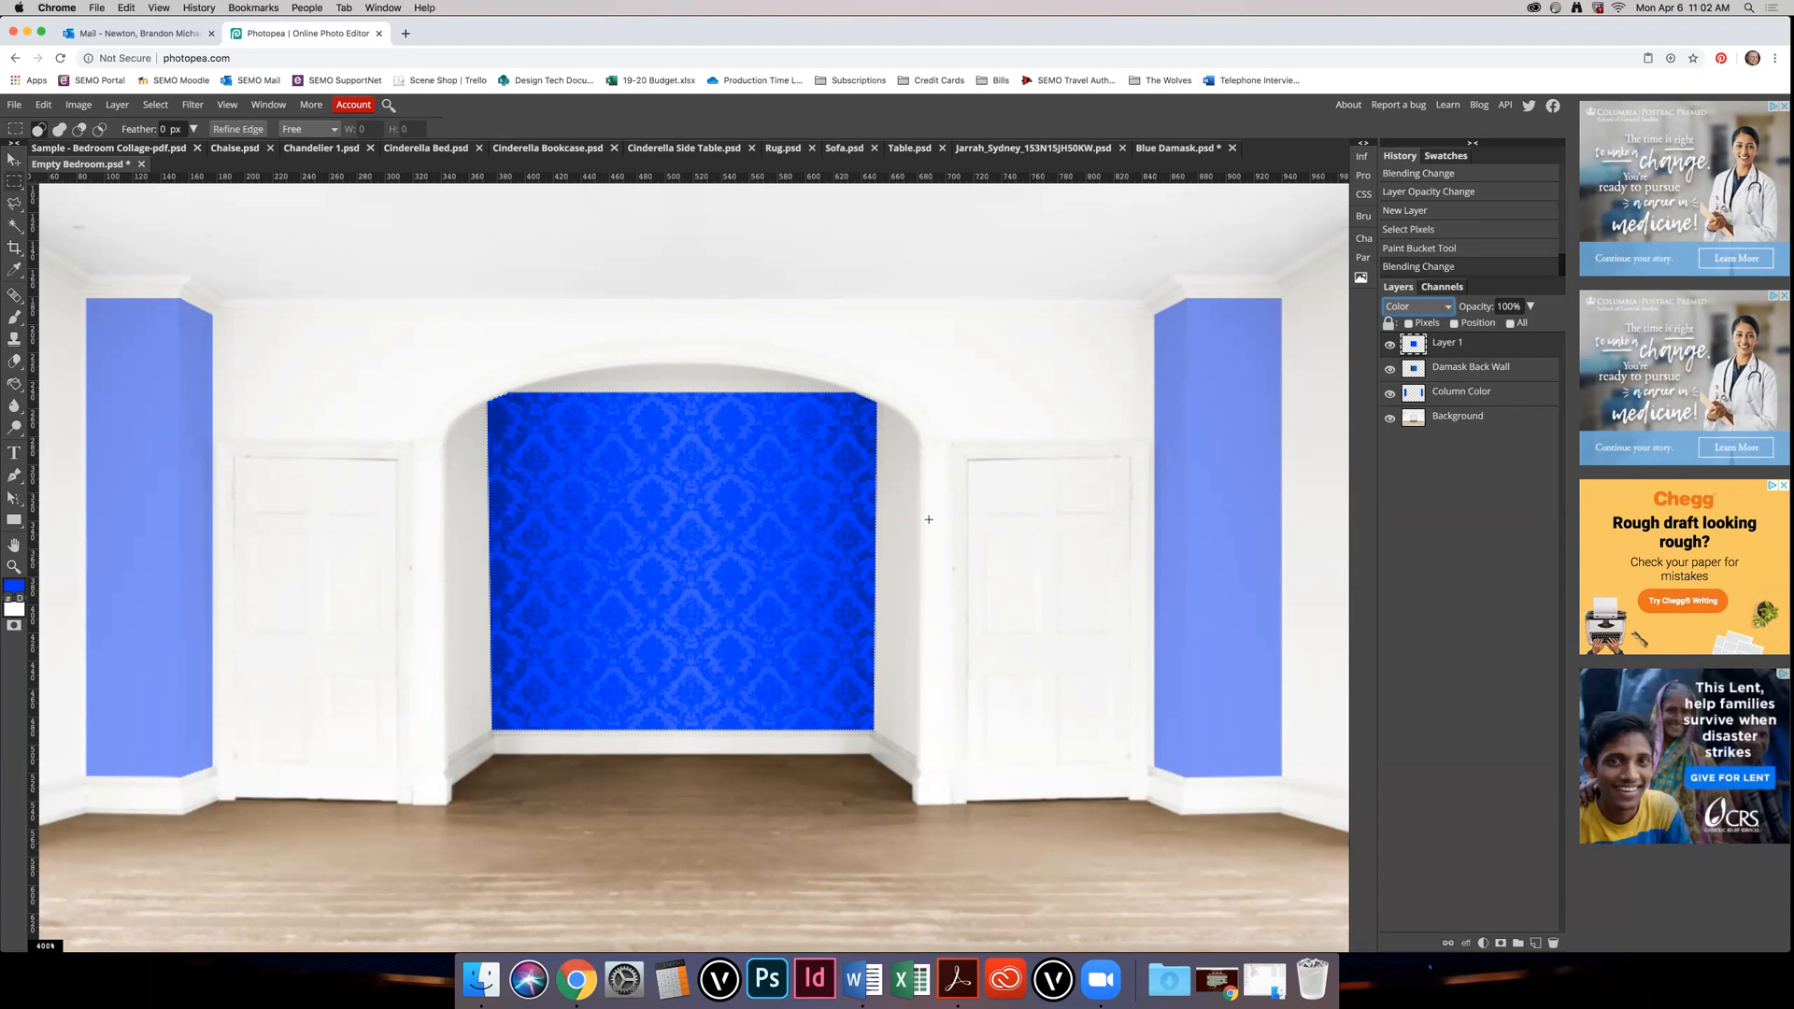
double_click(1507, 306)
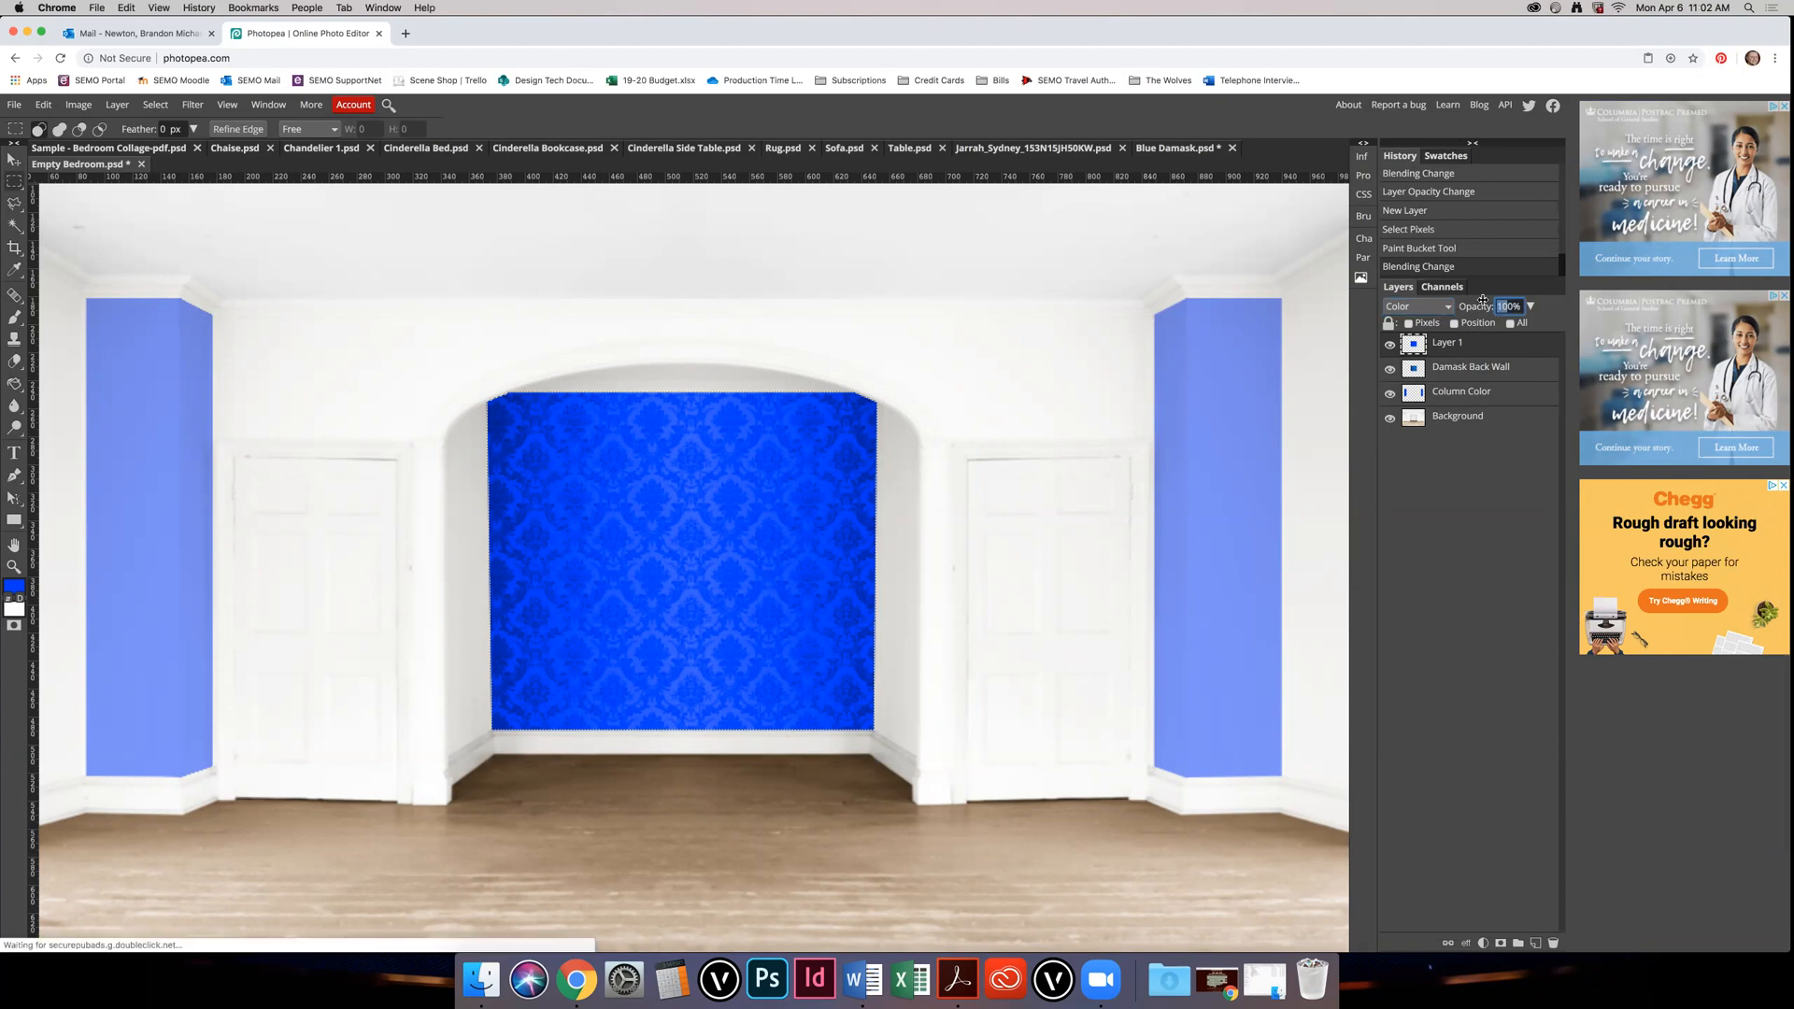
type("50")
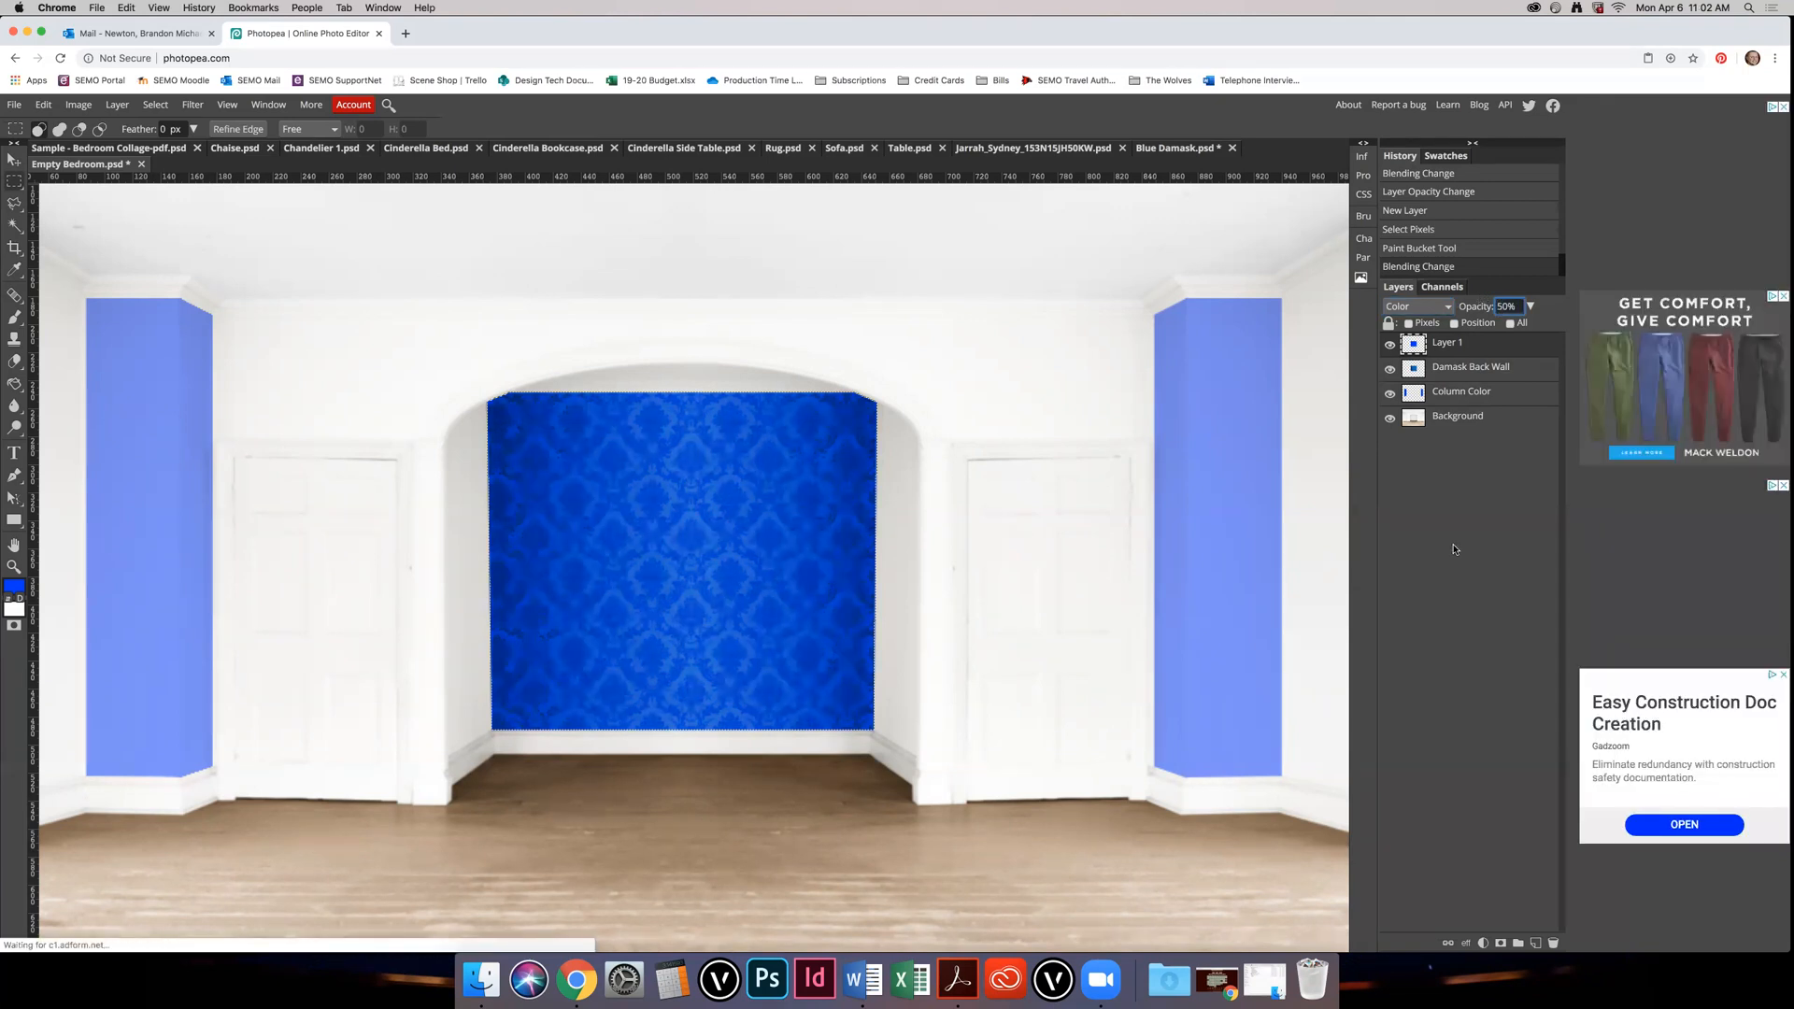
left_click(1456, 547)
Step: Toggle the blue fill layer's visibility to compare the wallpaper with and without it, and delete that layer
left_click(1391, 344)
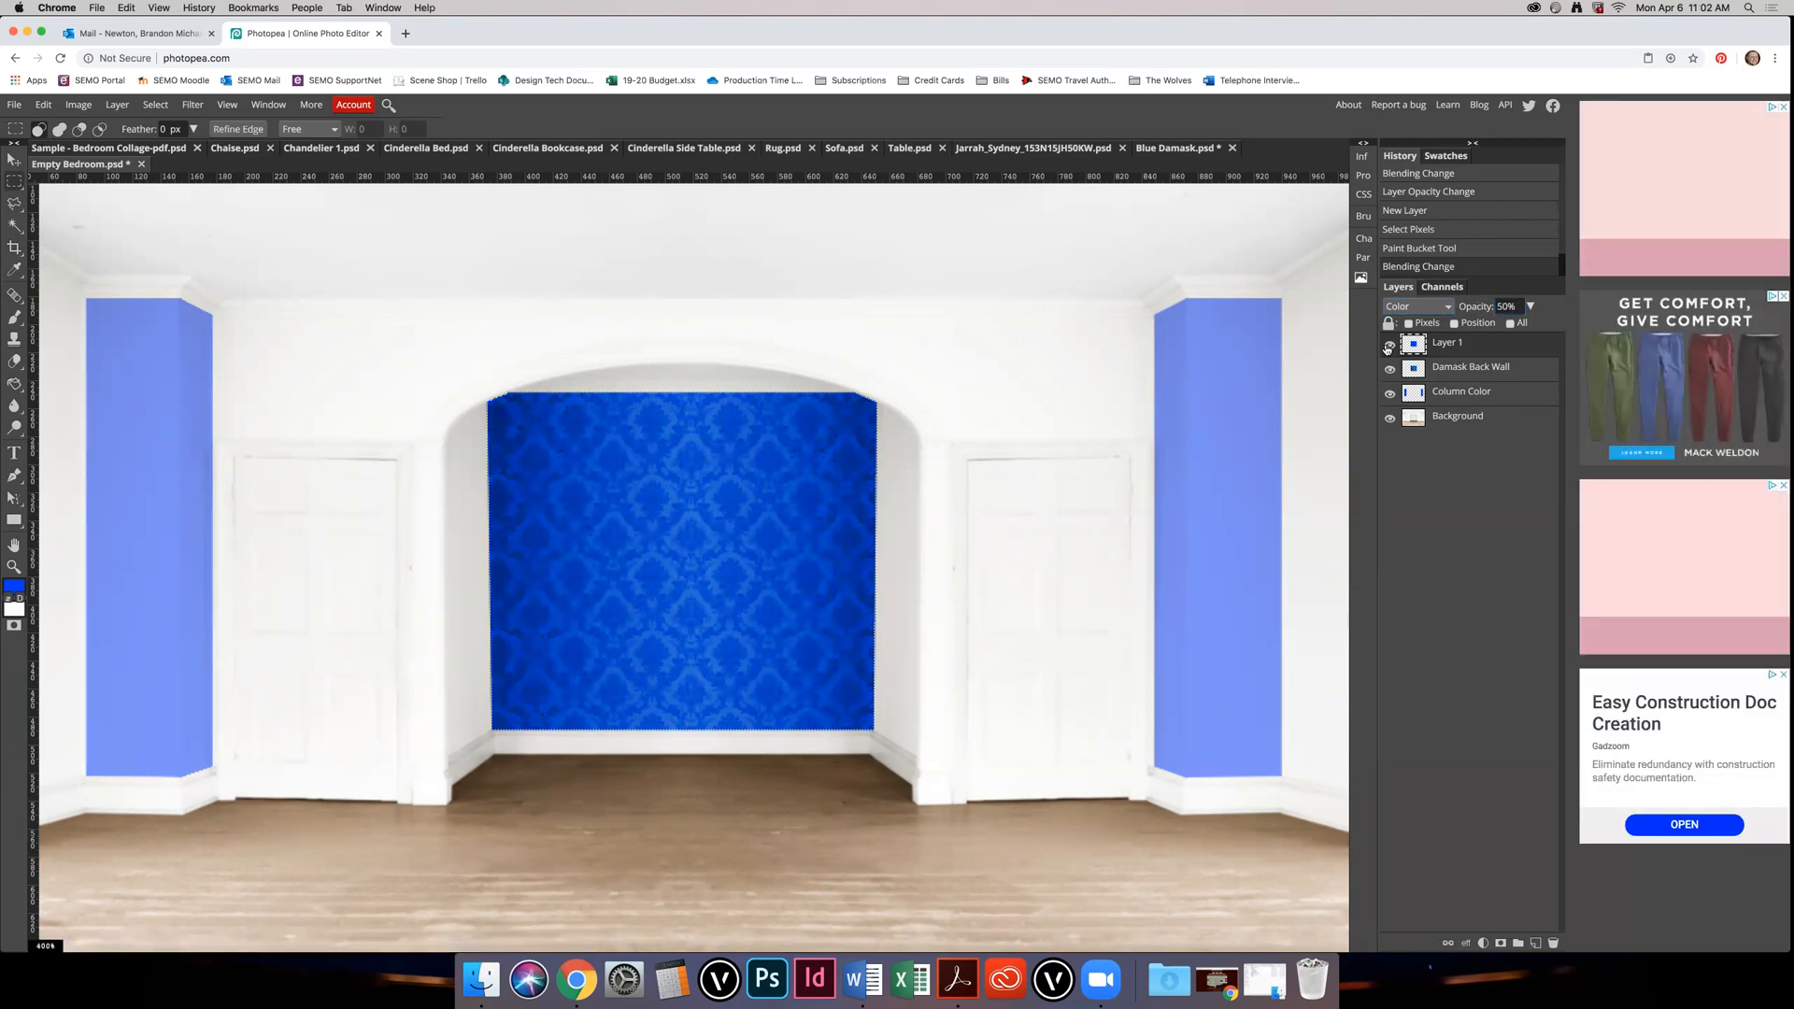
left_click(1391, 344)
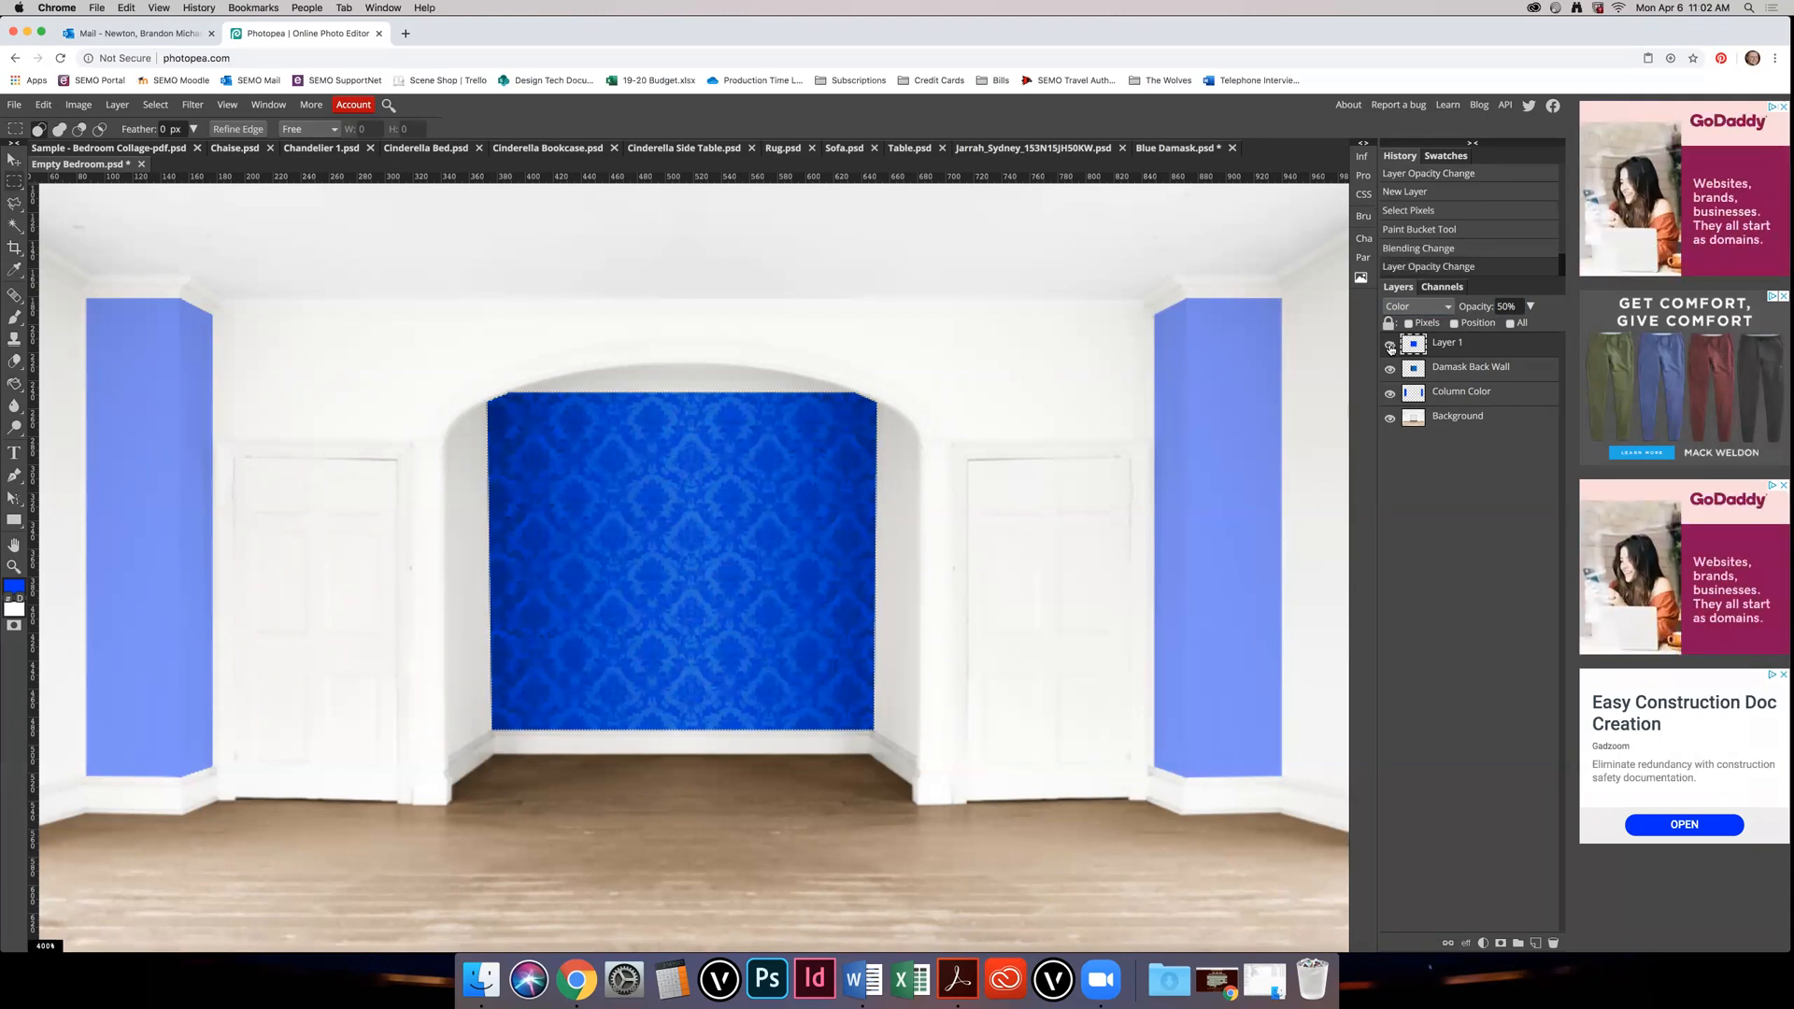
left_click(1391, 345)
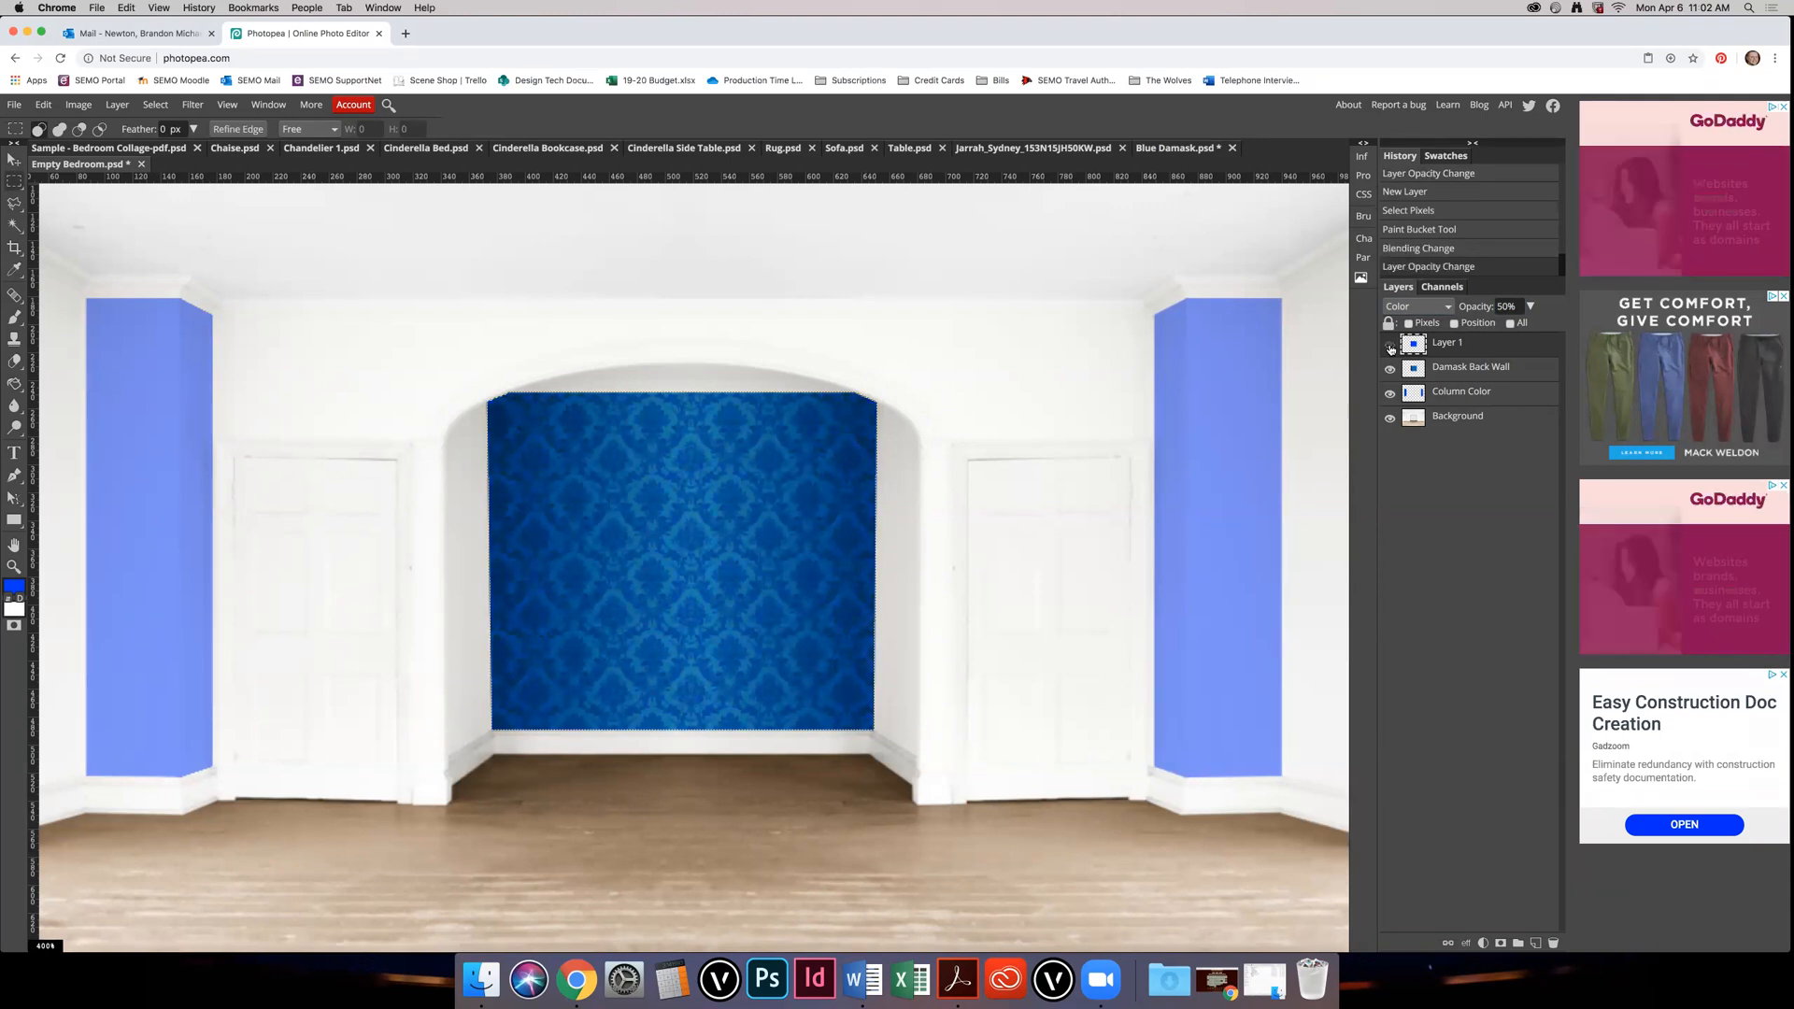
right_click(1436, 345)
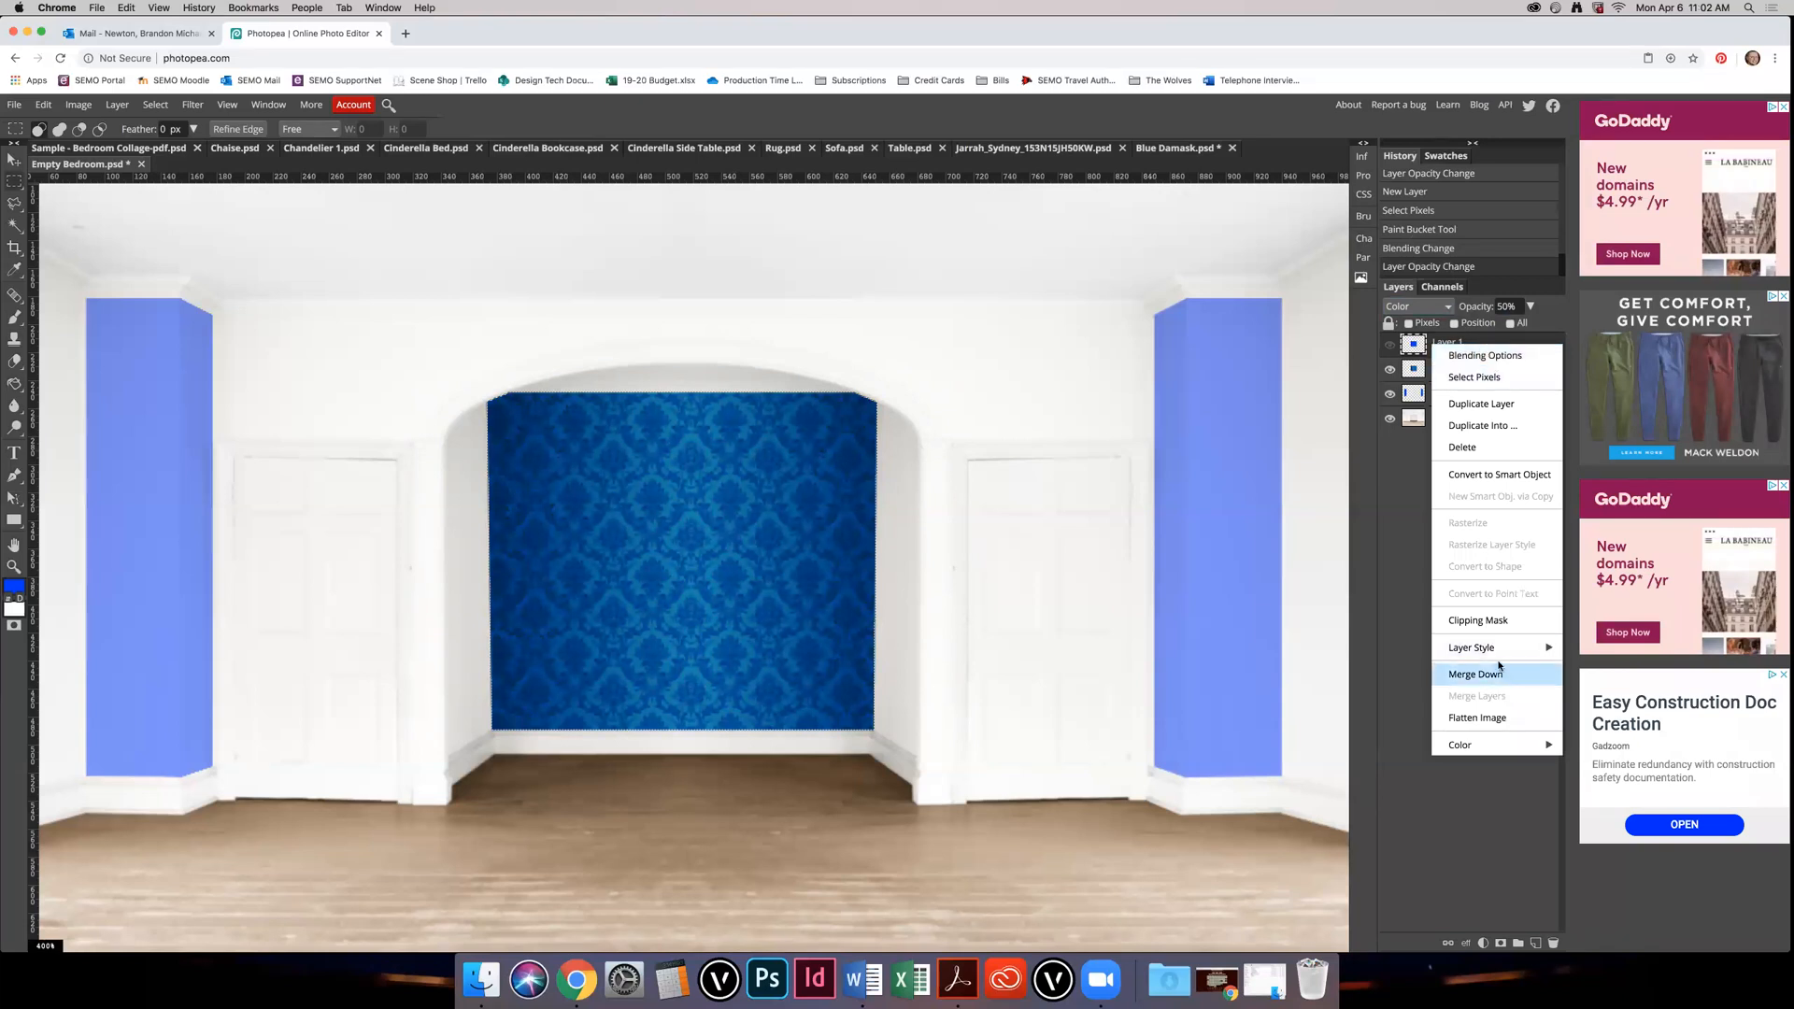
left_click(1495, 449)
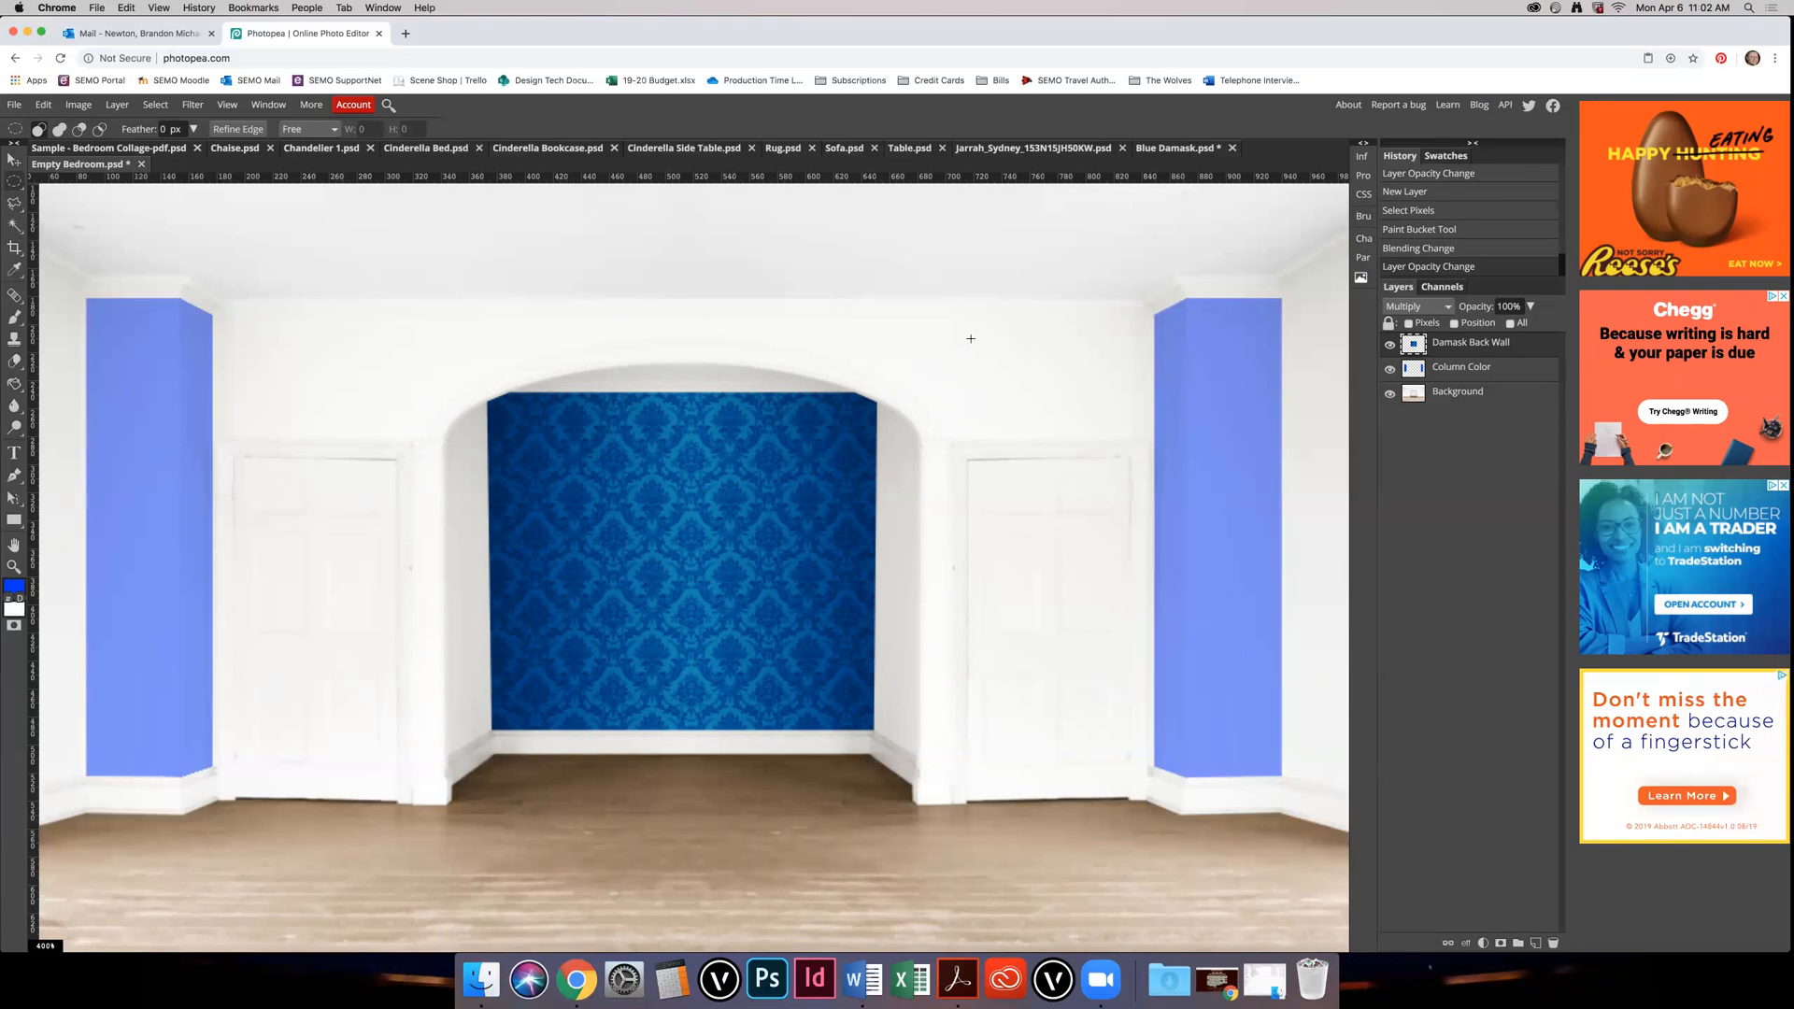
Step: Examine the finished room in the Sample - Bedroom Collage reference, and return to Empty Bedroom.psd
key("alt")
scroll(827, 467, "down", 3)
scroll(827, 467, "up", 2)
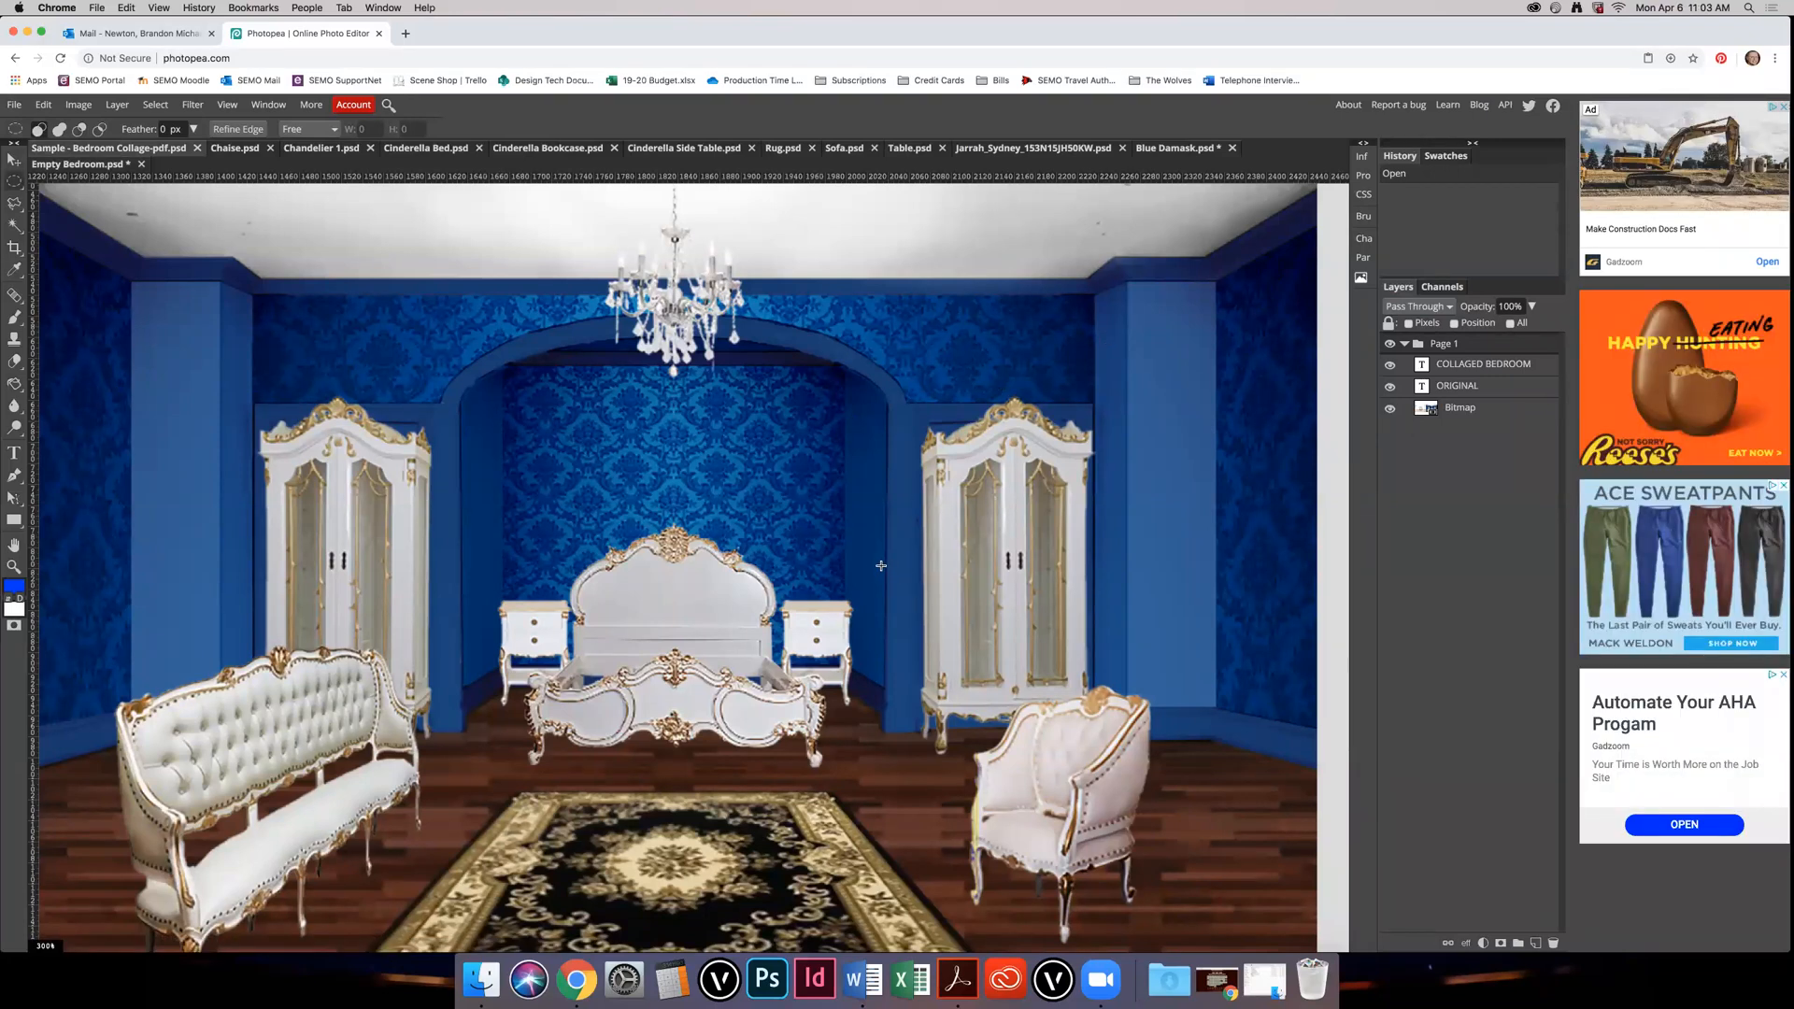
scroll(881, 566, "down", 1)
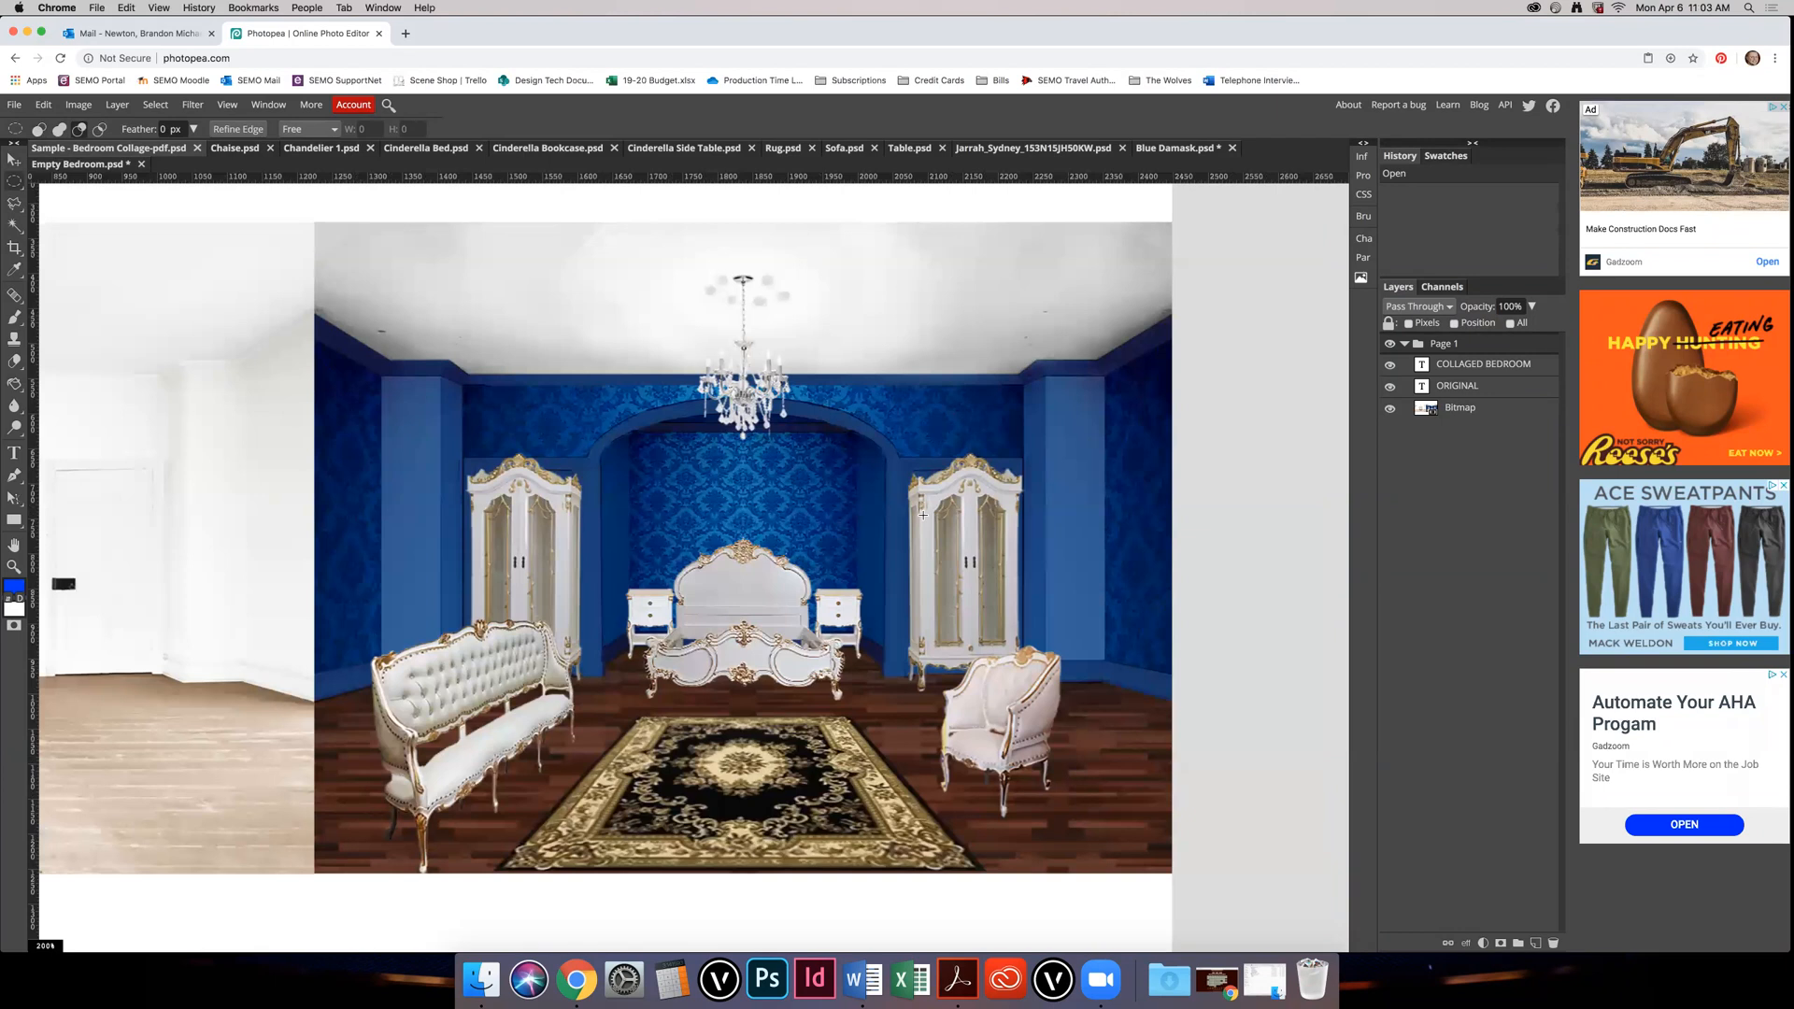
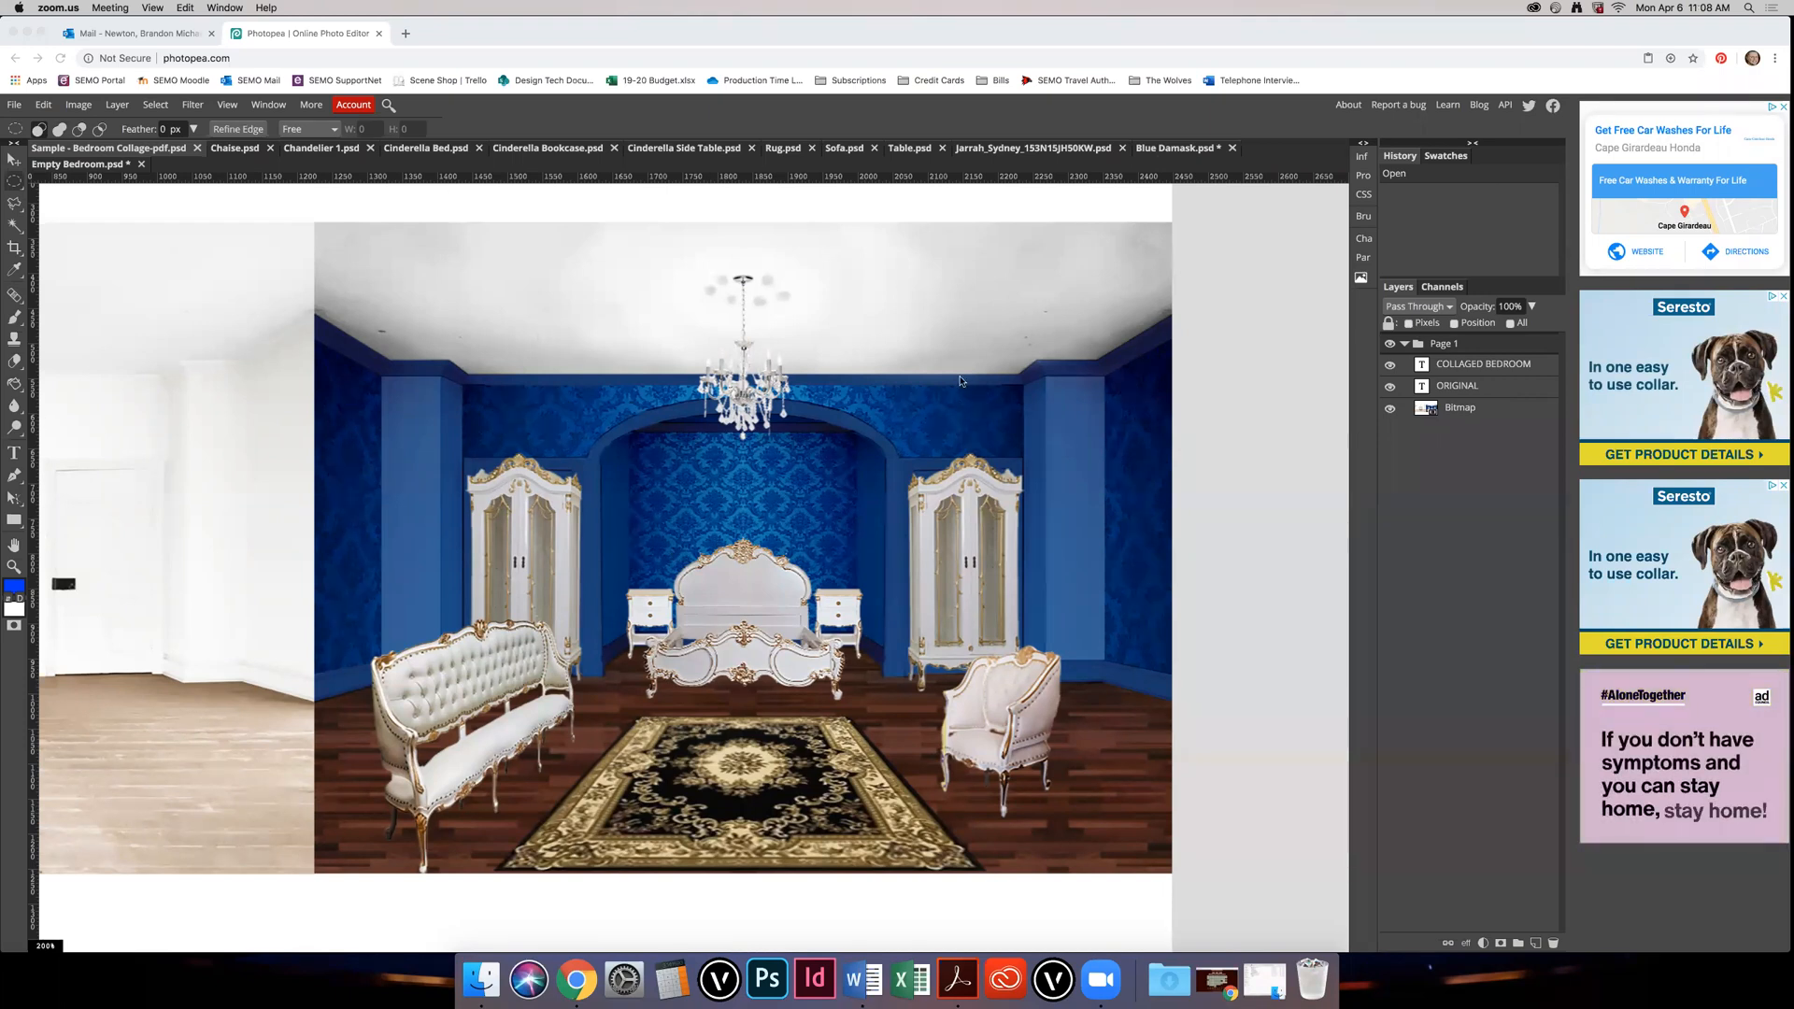
left_click(55, 166)
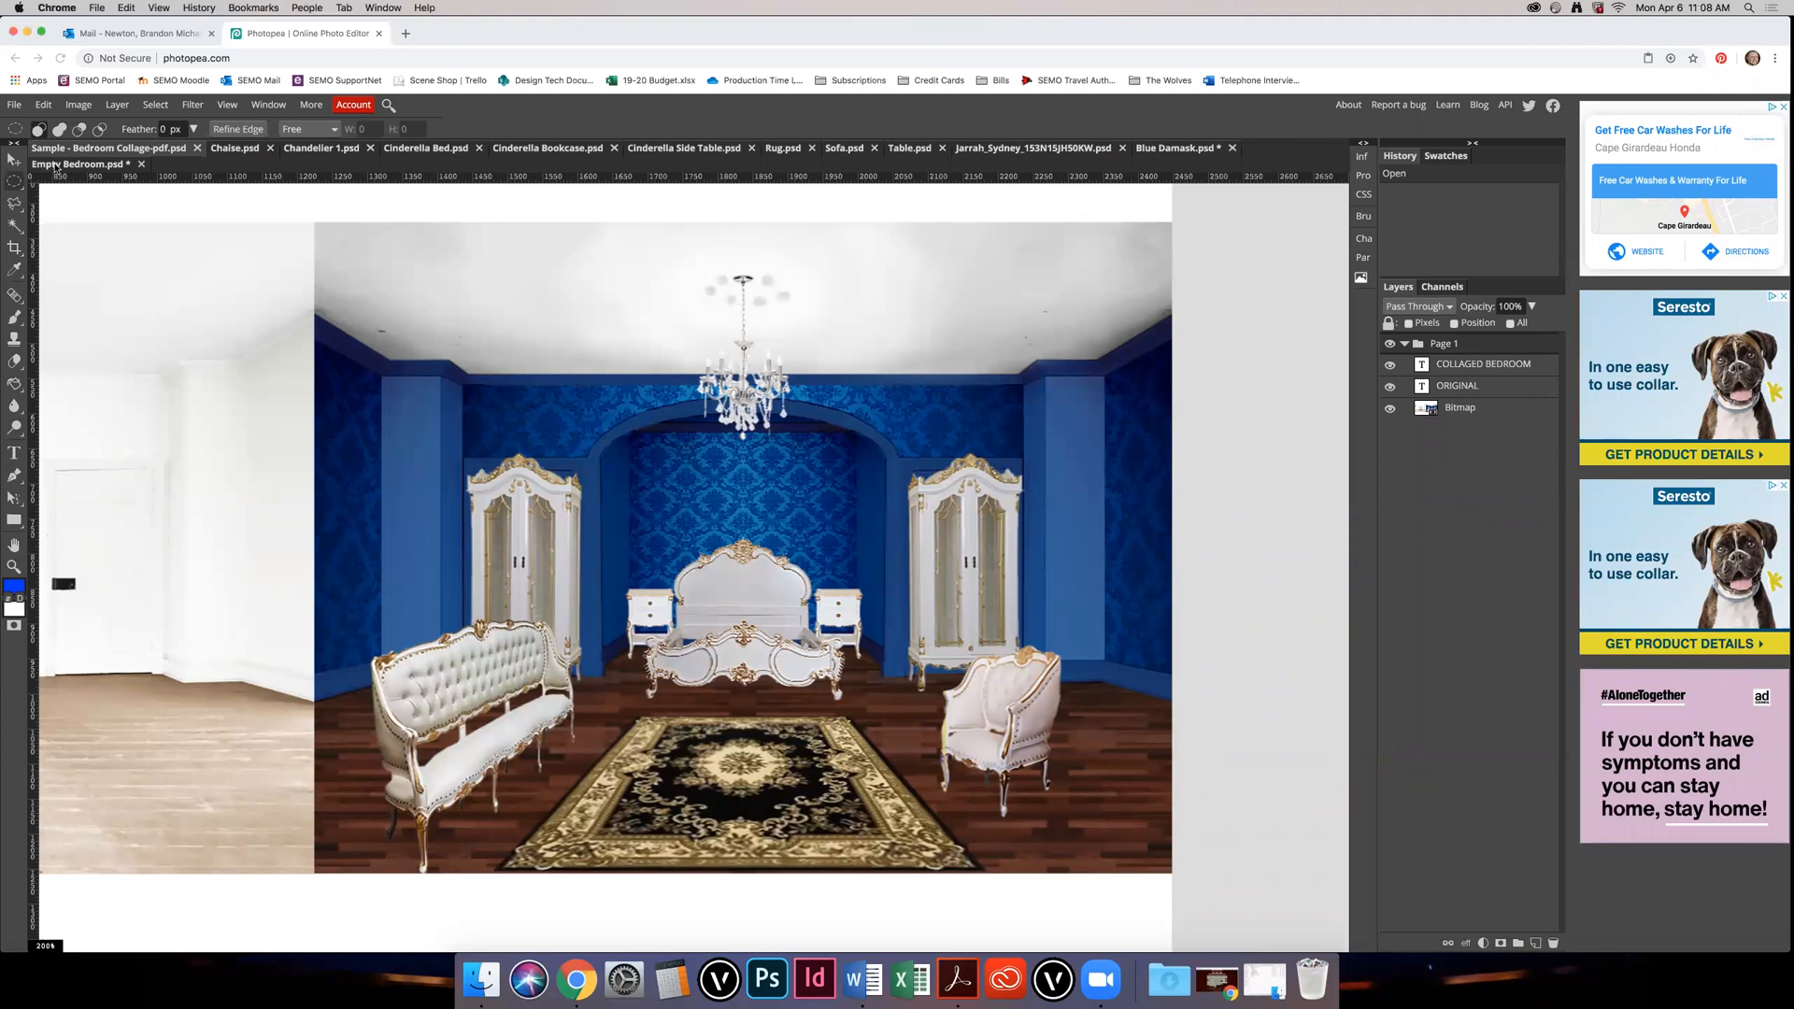
left_click(114, 166)
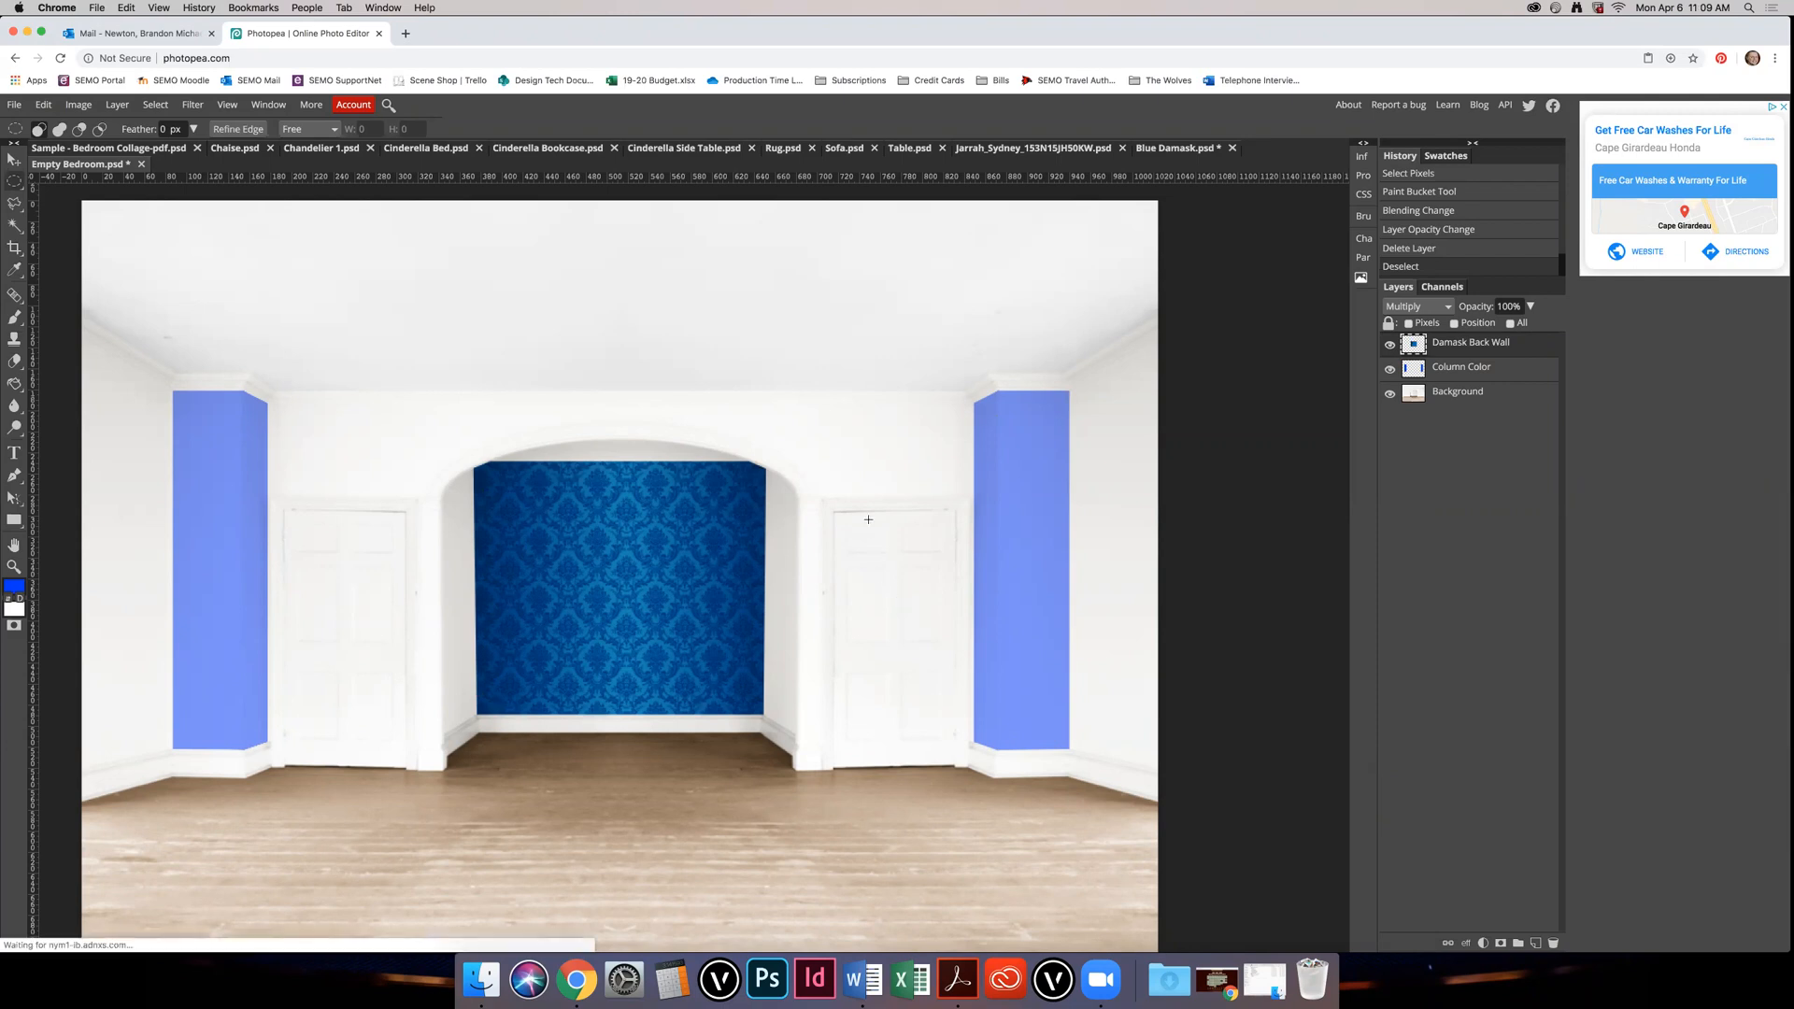
Step: Outline the whole wooden floor with a straight-edged lasso selection, following the baseboards and running past the canvas edges on the other sides
scroll(935, 580, "down", 4)
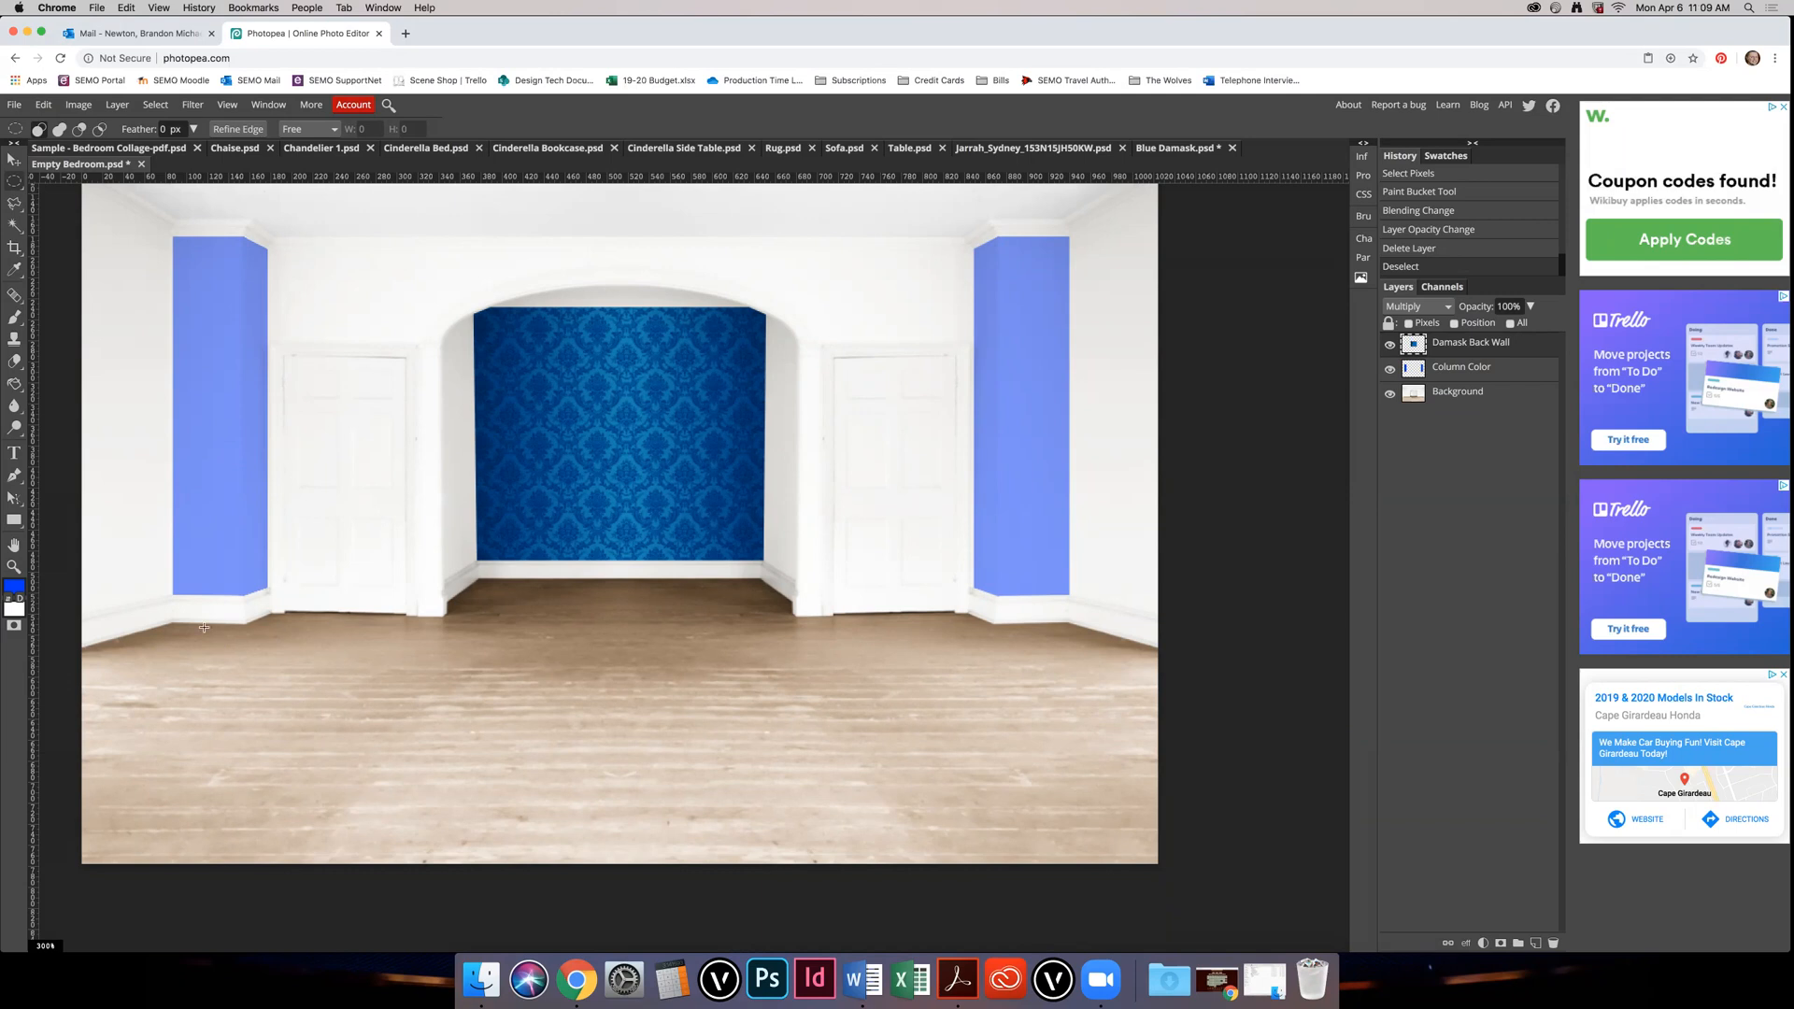
left_click(15, 202)
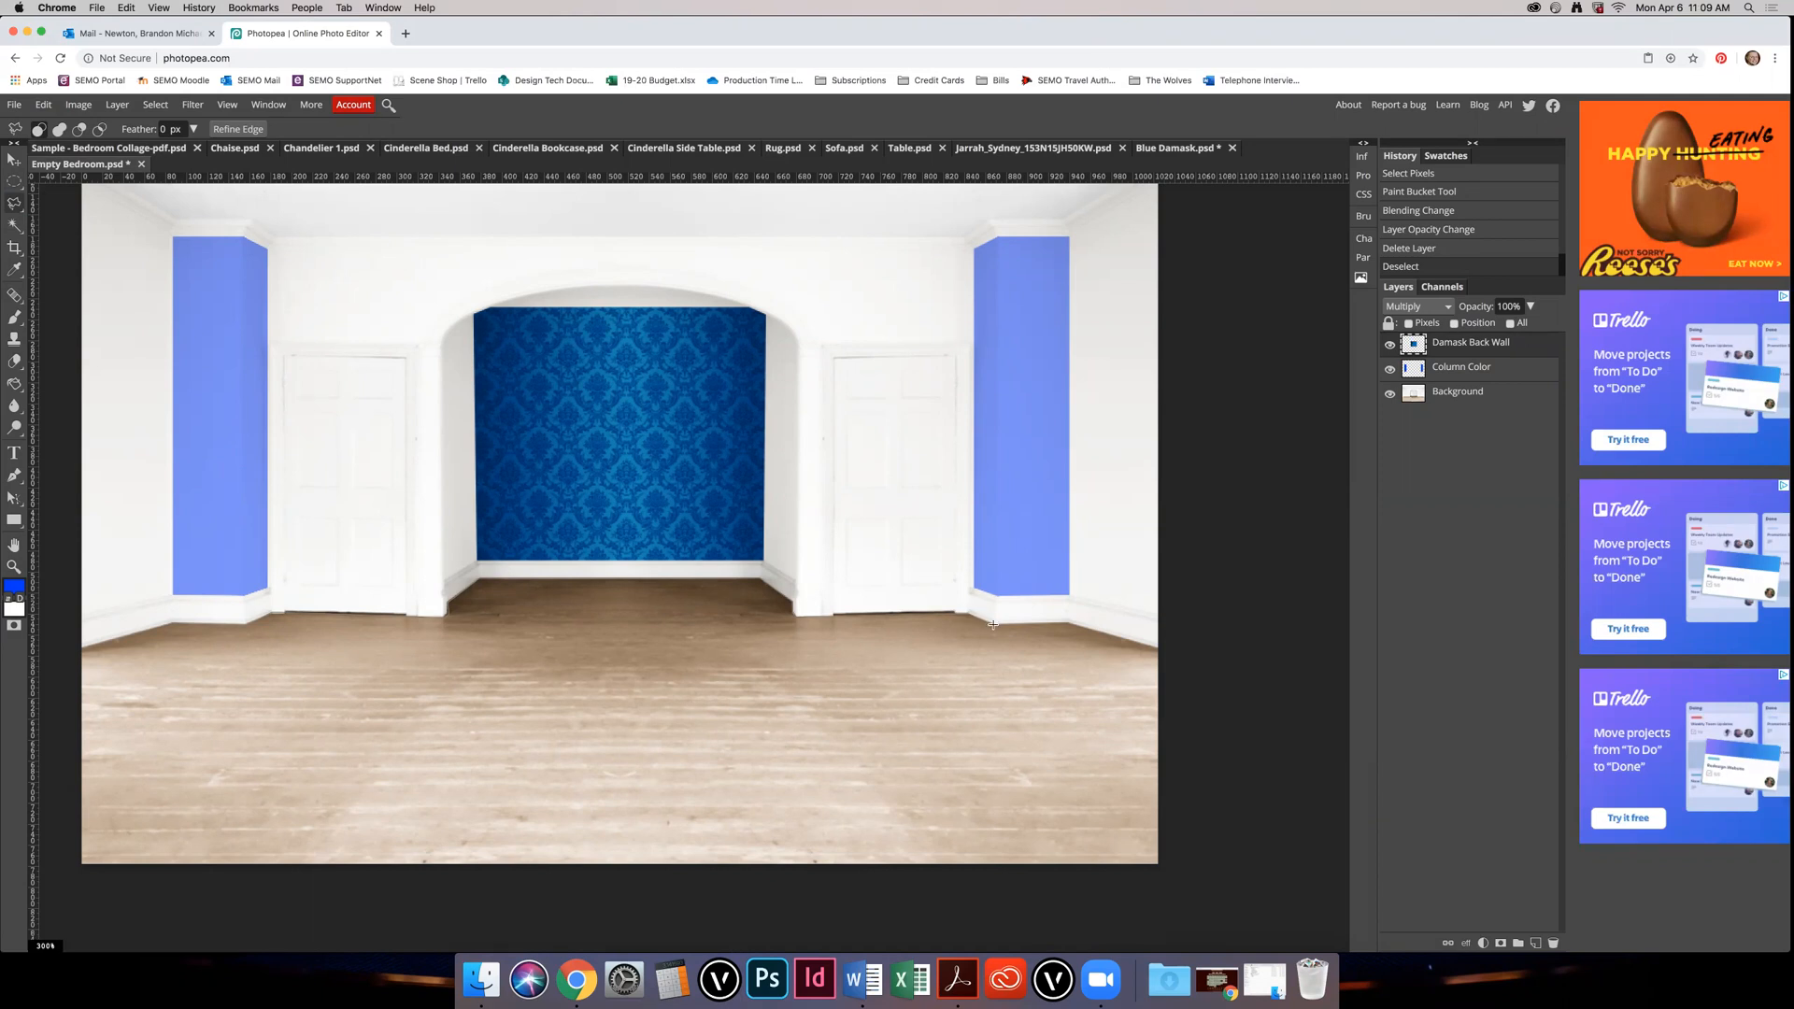
left_click(1067, 622)
left_click(1198, 657)
left_click(1202, 904)
left_click(133, 898)
left_click(53, 870)
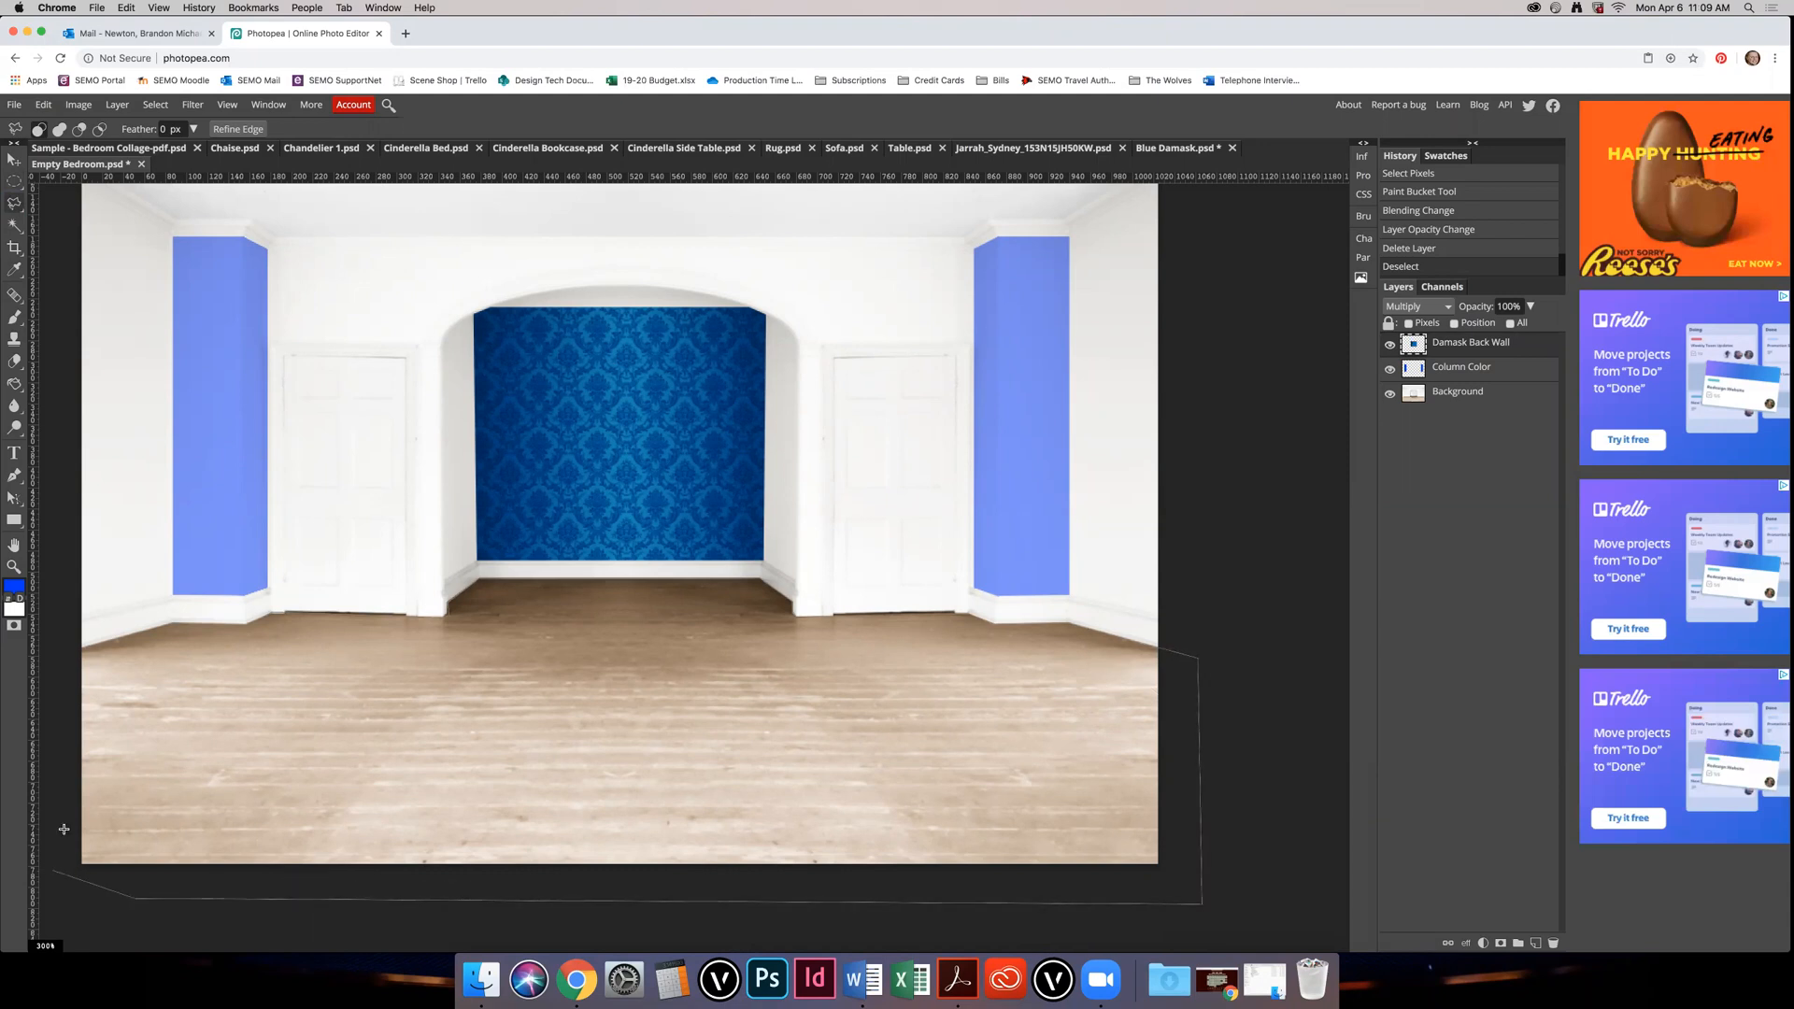
left_click(51, 663)
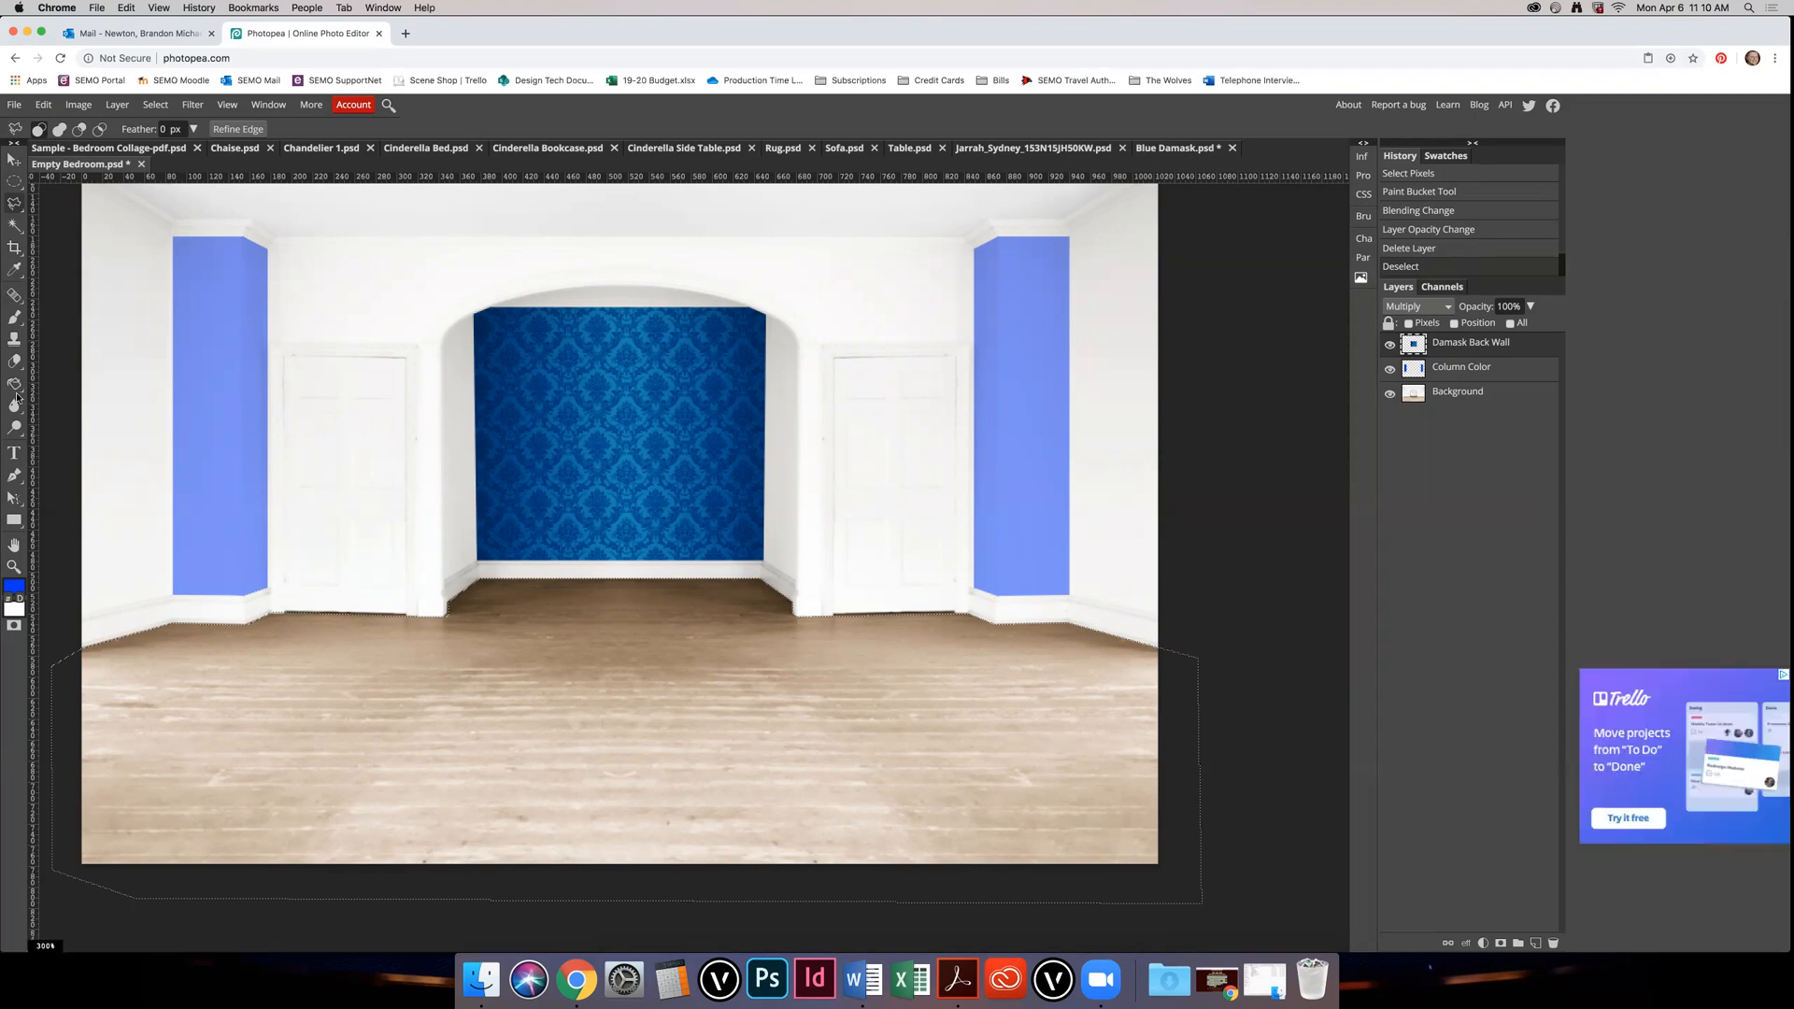
Step: Add a new layer and fill the selected floor area on it with dark brown, hex 452100
key("g")
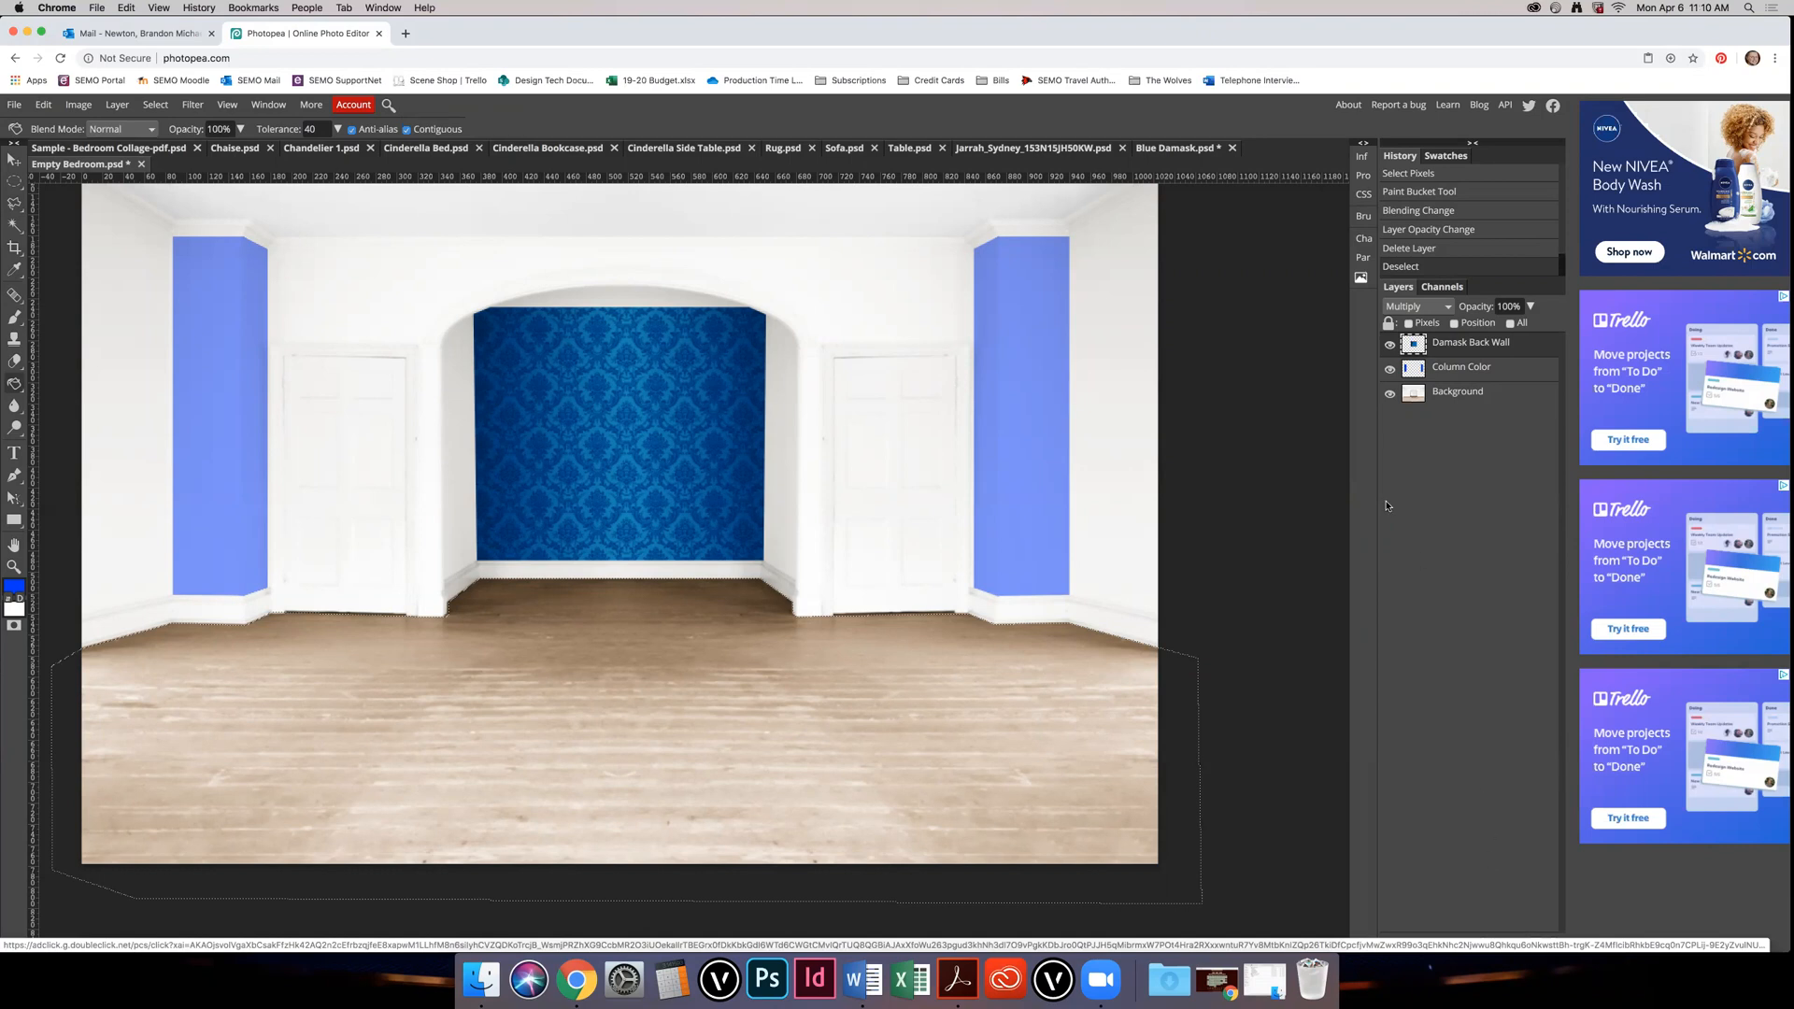
left_click(1536, 943)
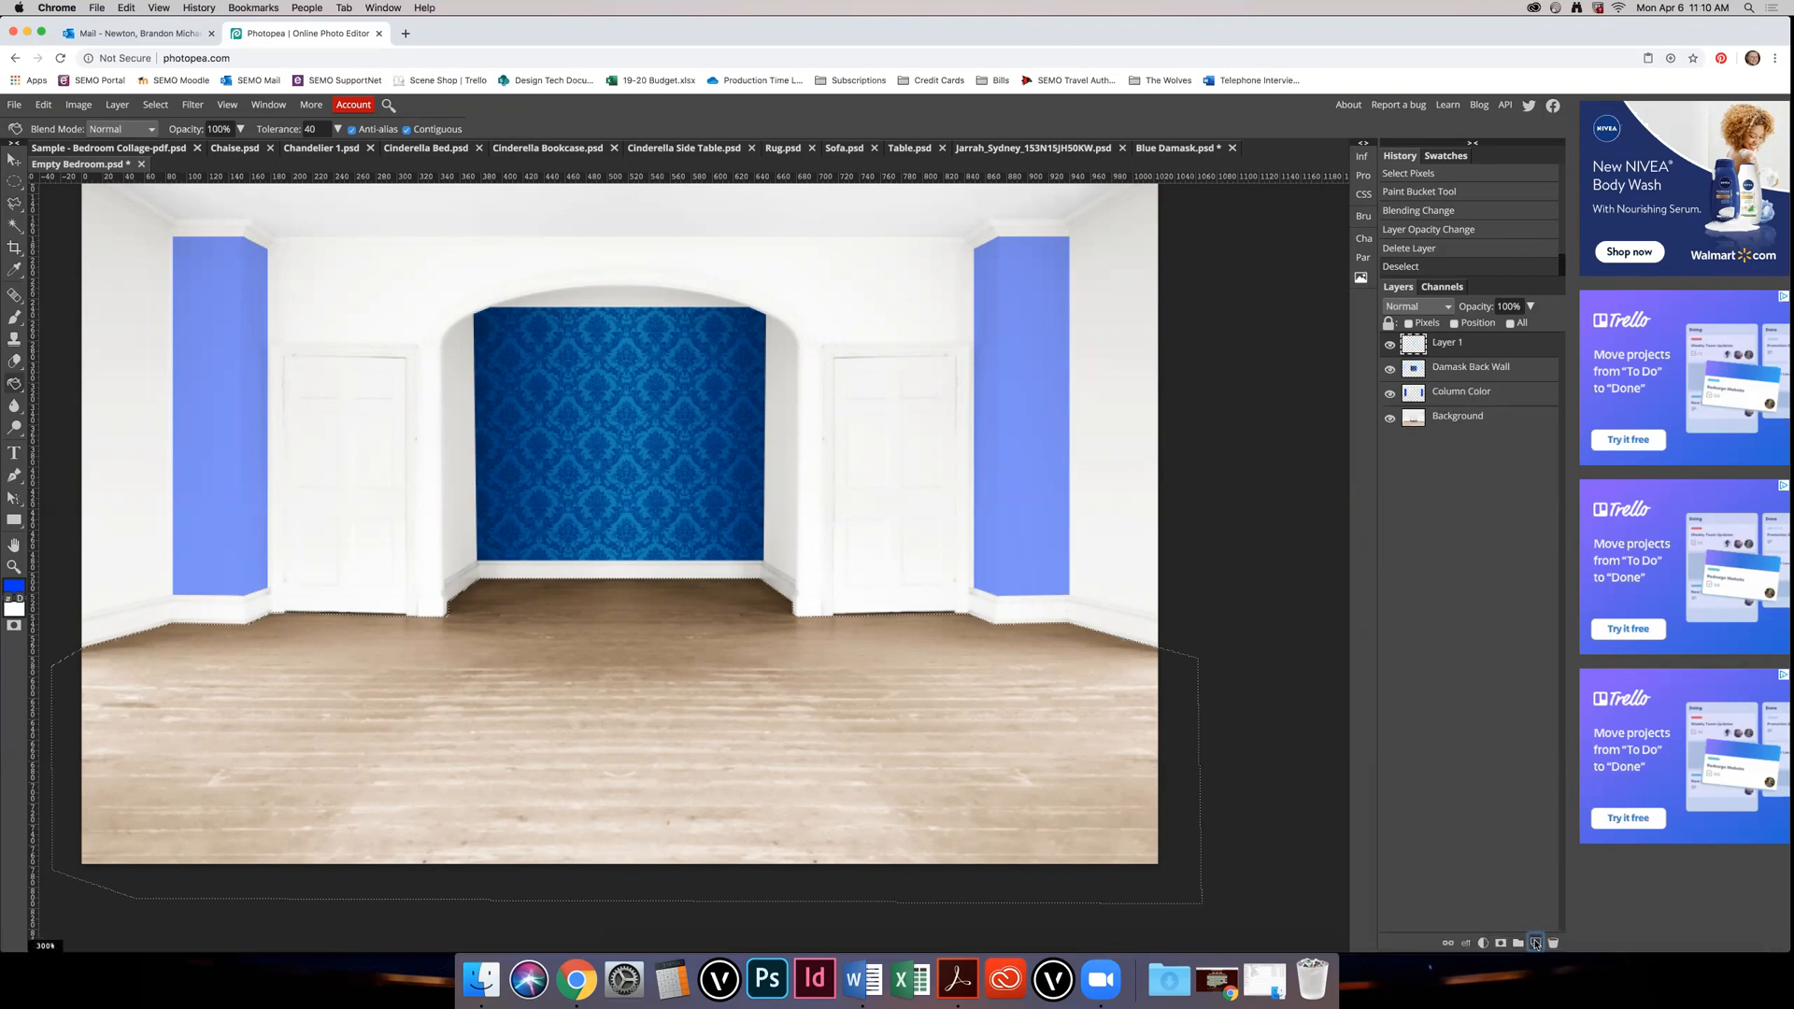
left_click(14, 586)
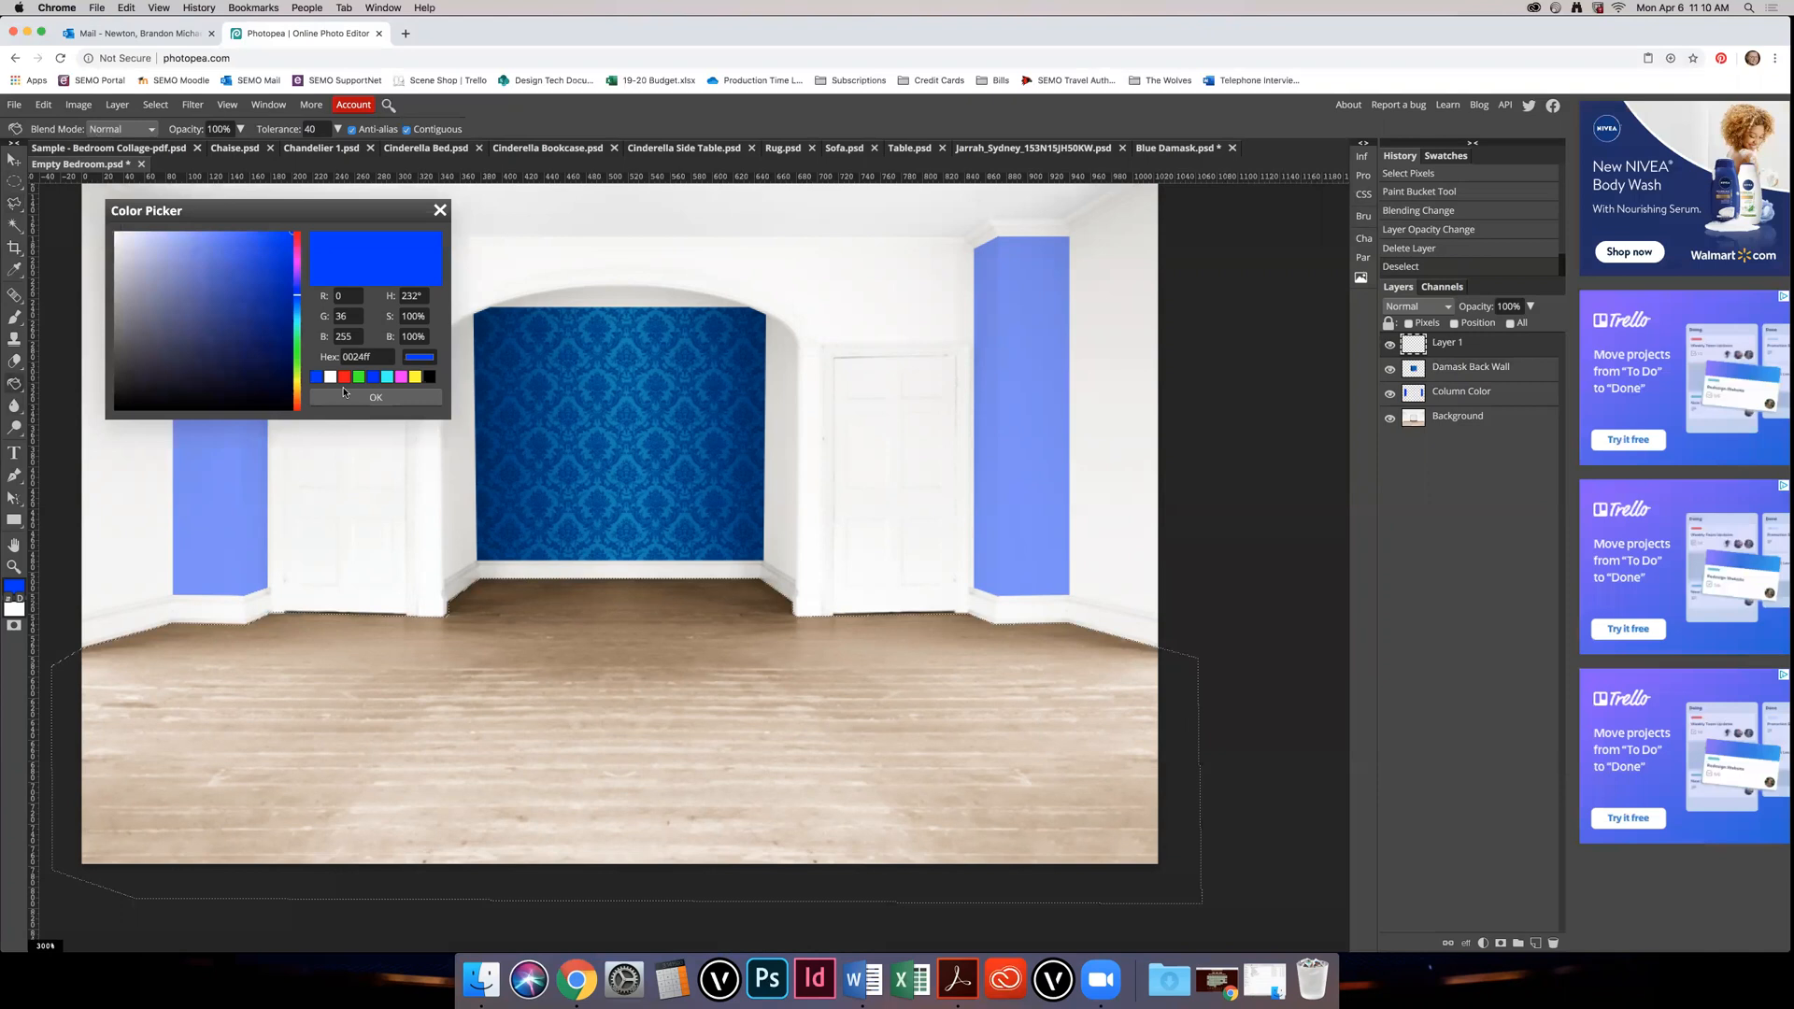
left_click_drag(304, 310, 324, 364)
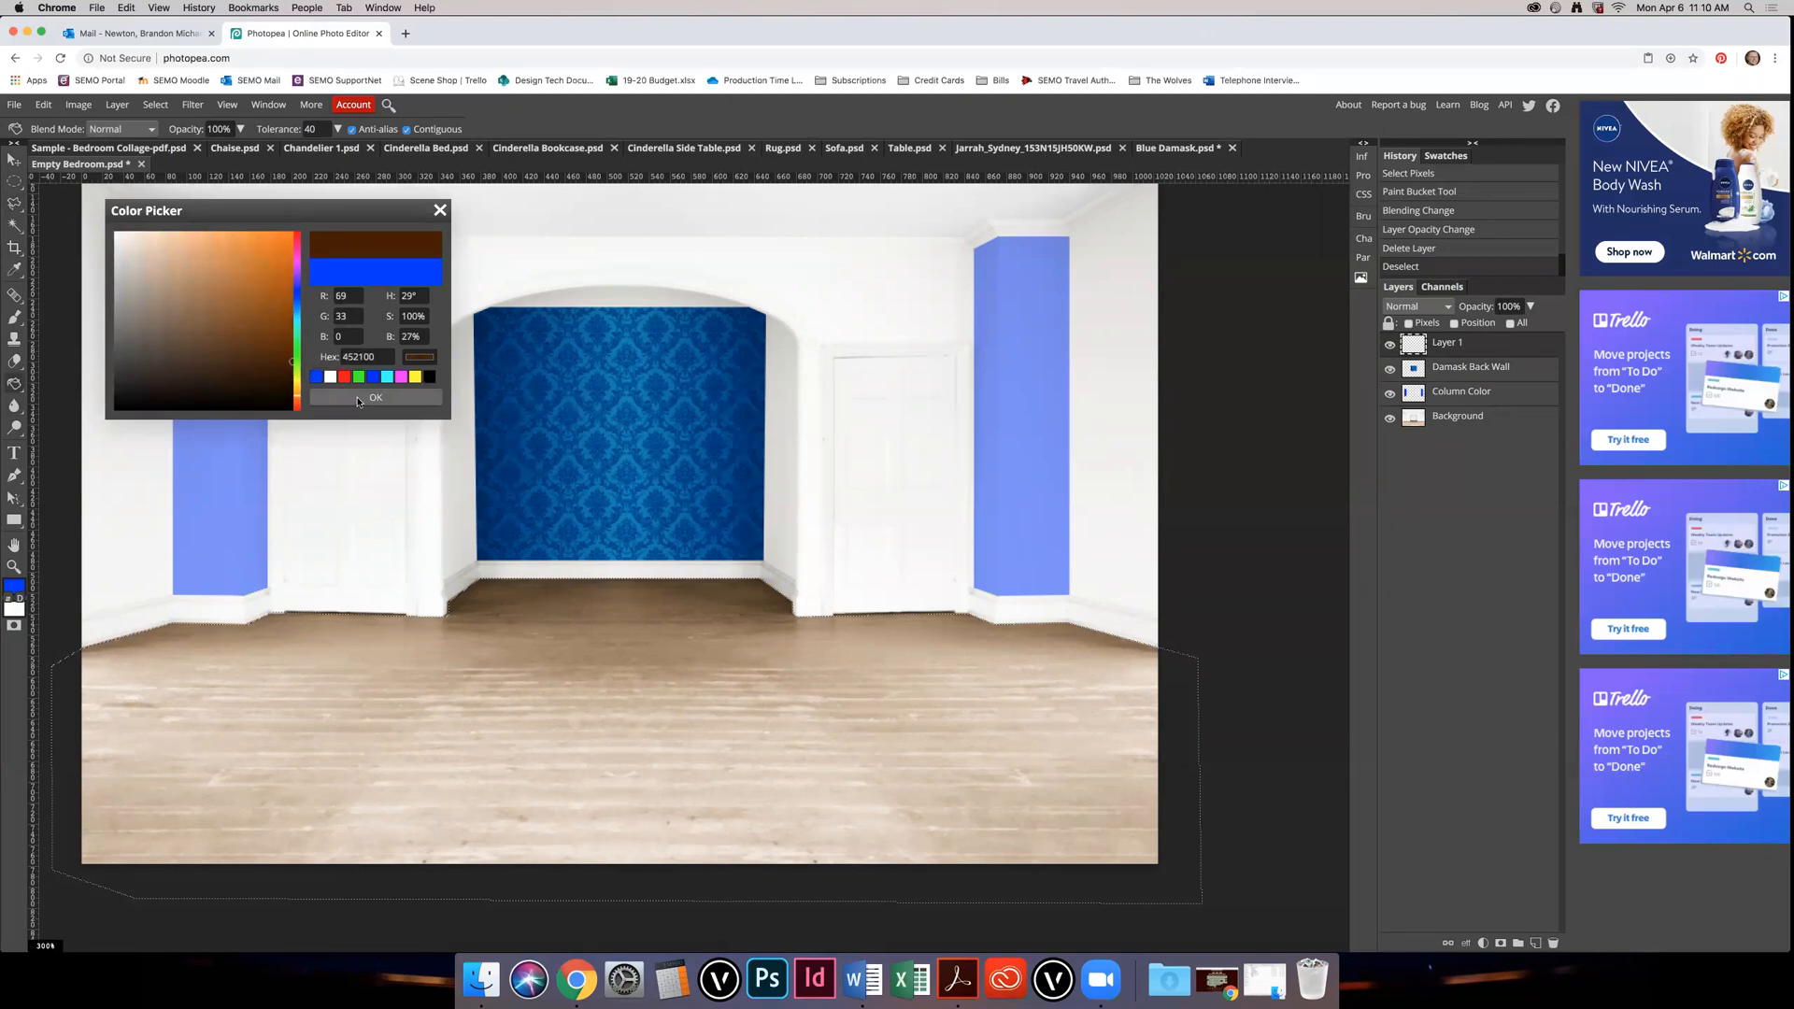
left_click(369, 398)
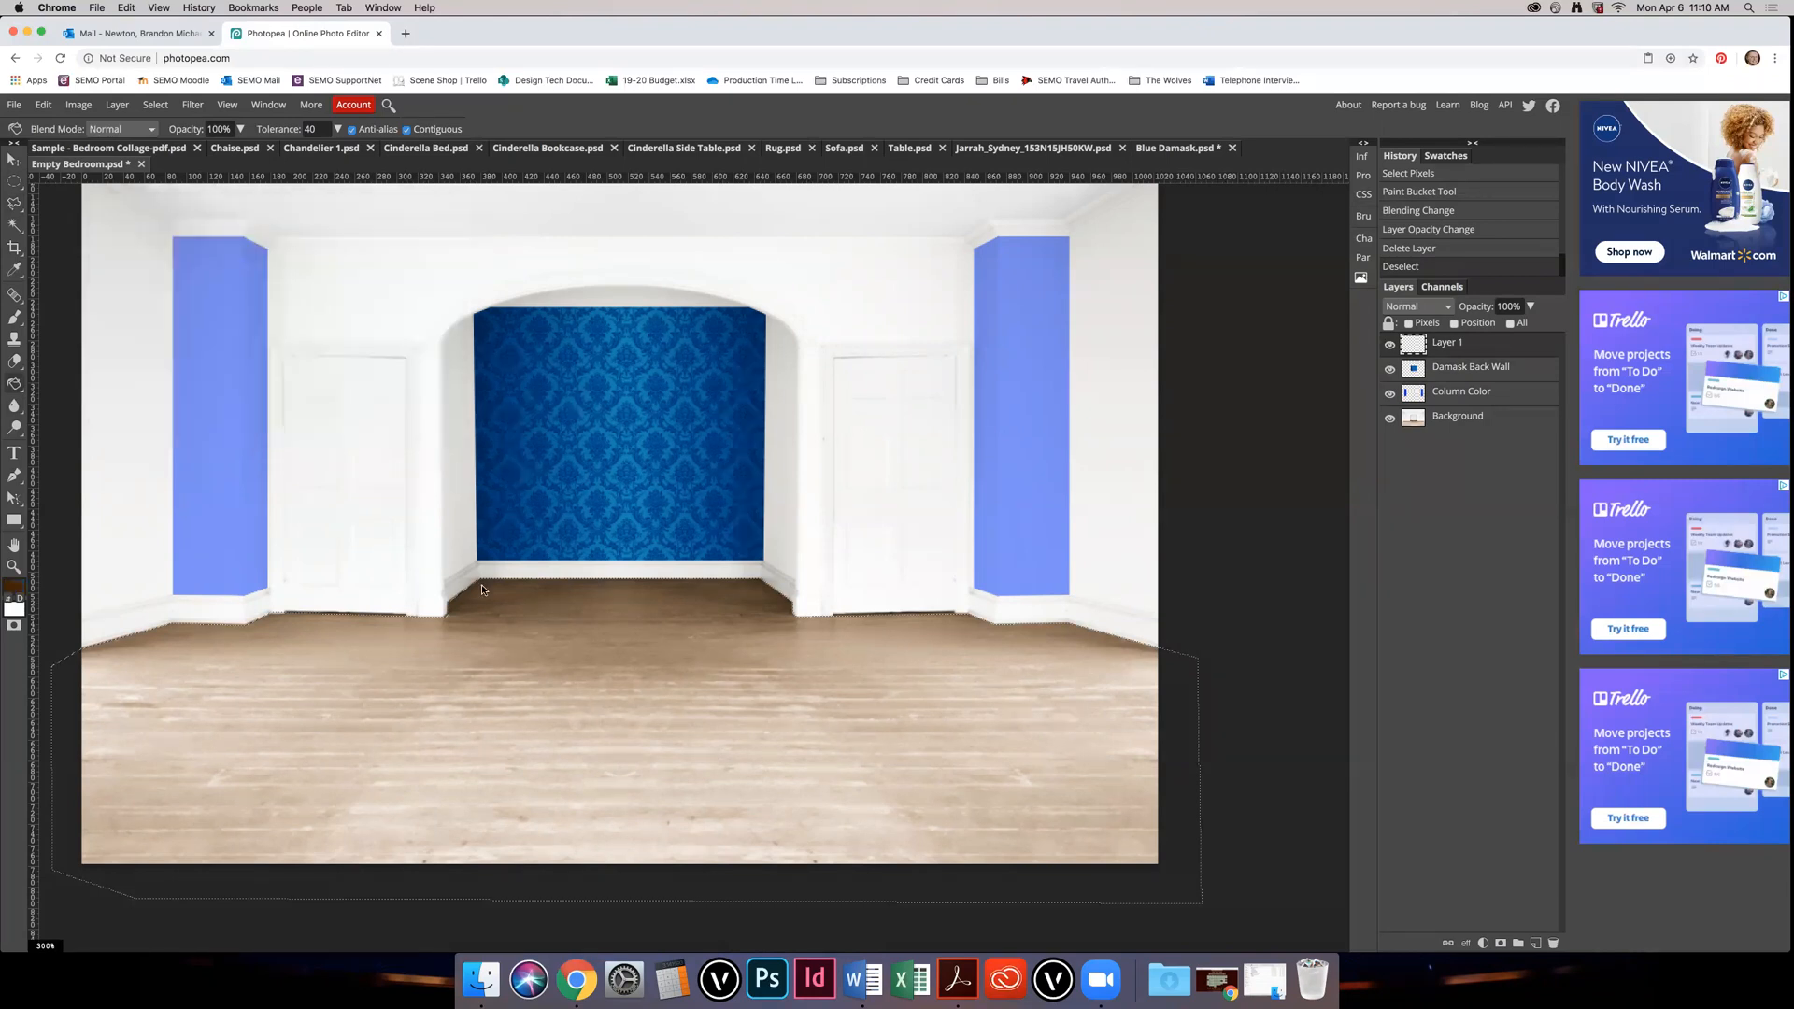
left_click(639, 685)
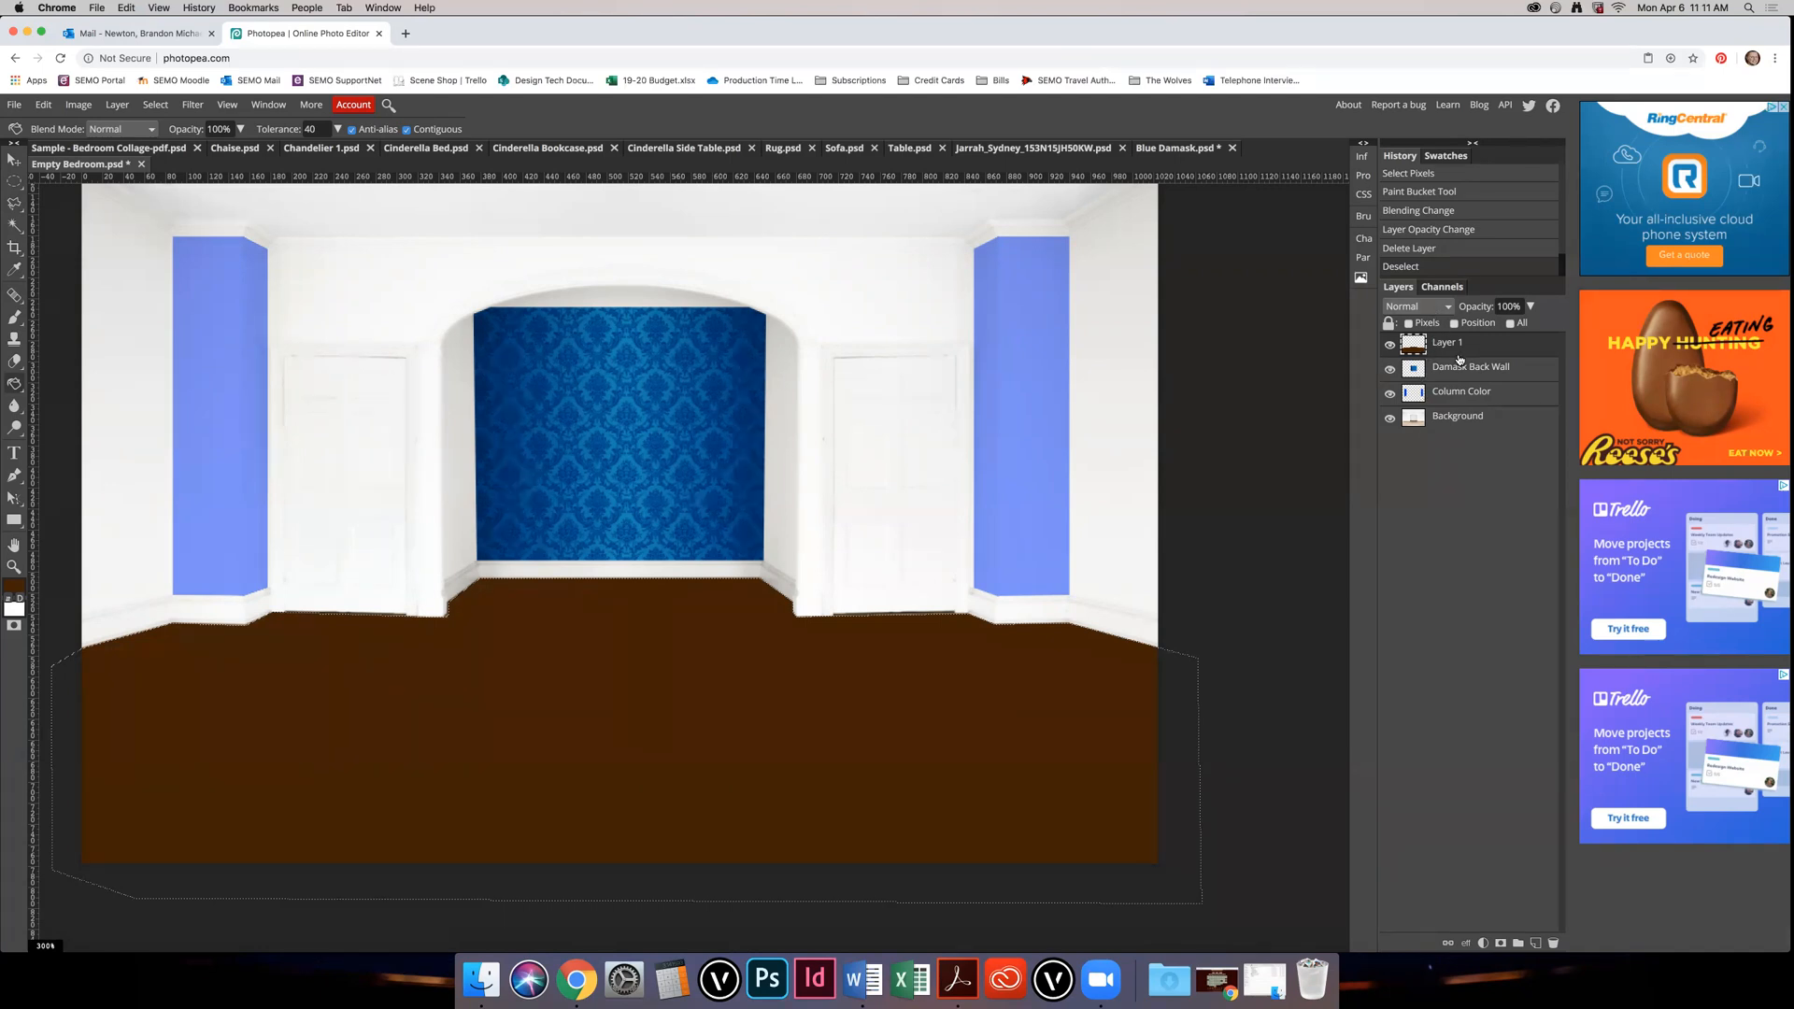
Step: Set the brown floor layer's blending mode to Multiply, fill it once more with the same brown, and deselect
left_click(1434, 308)
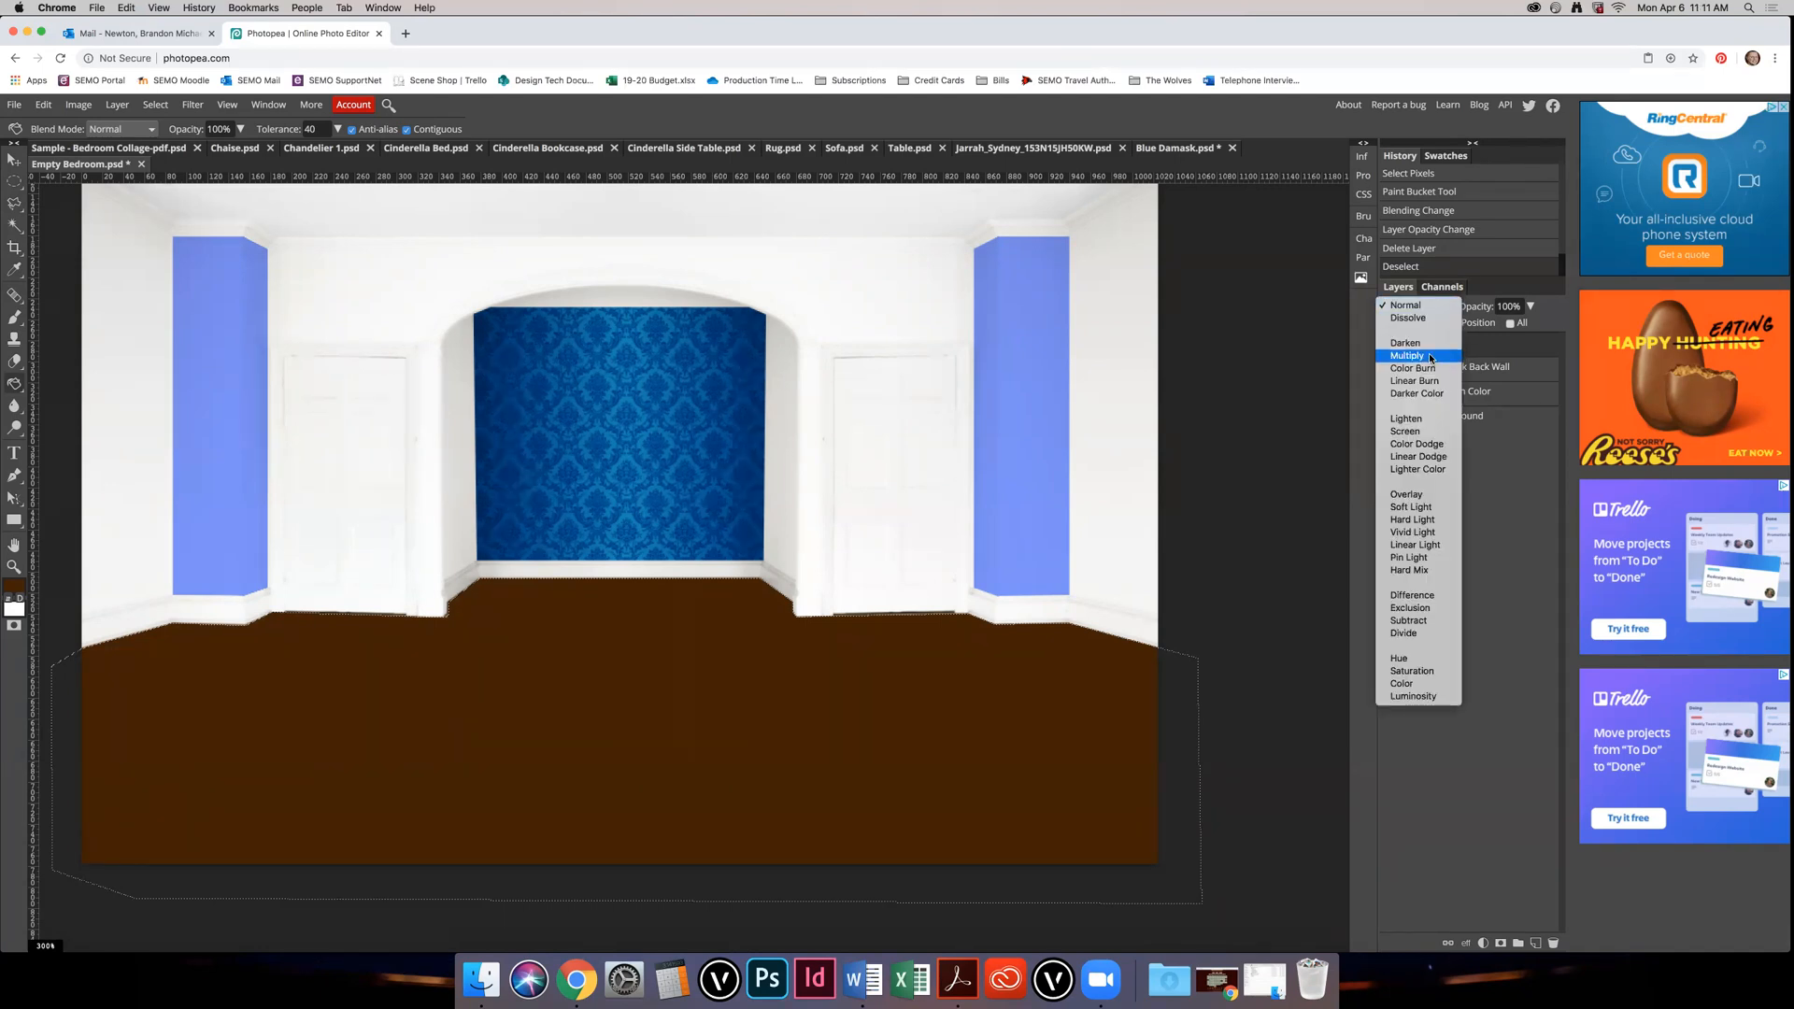
left_click(1407, 356)
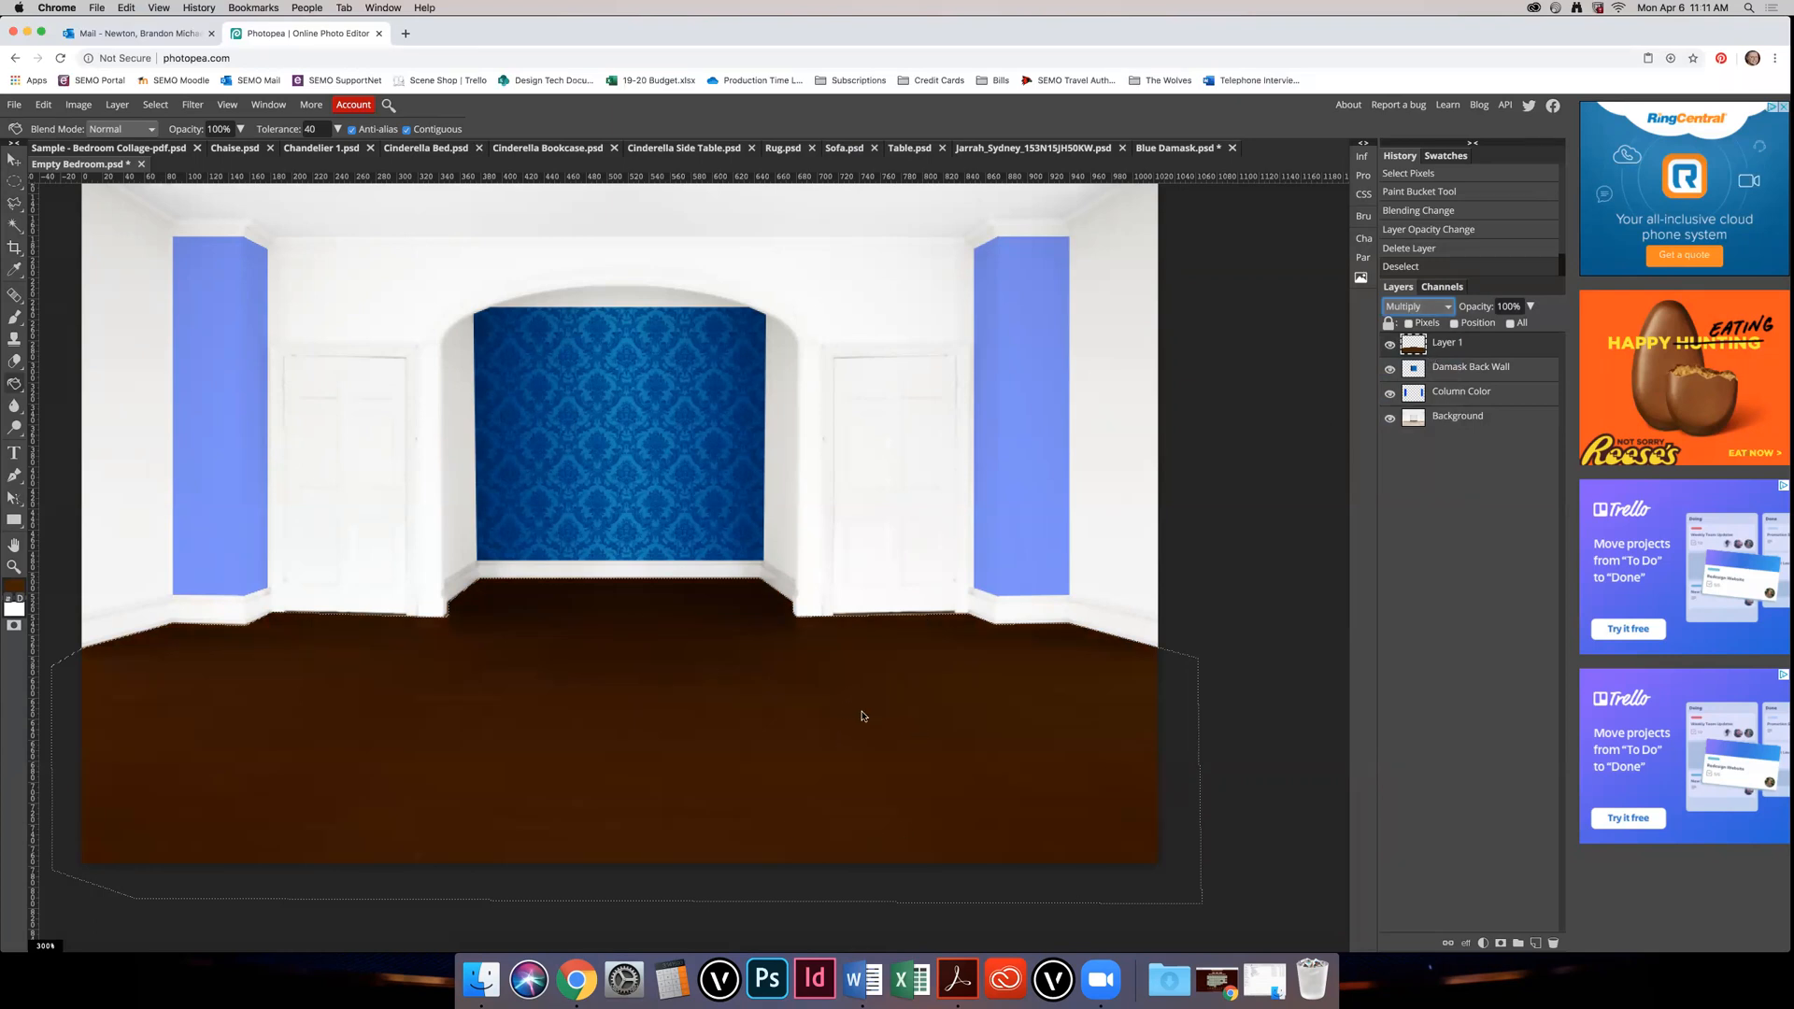
left_click(840, 699)
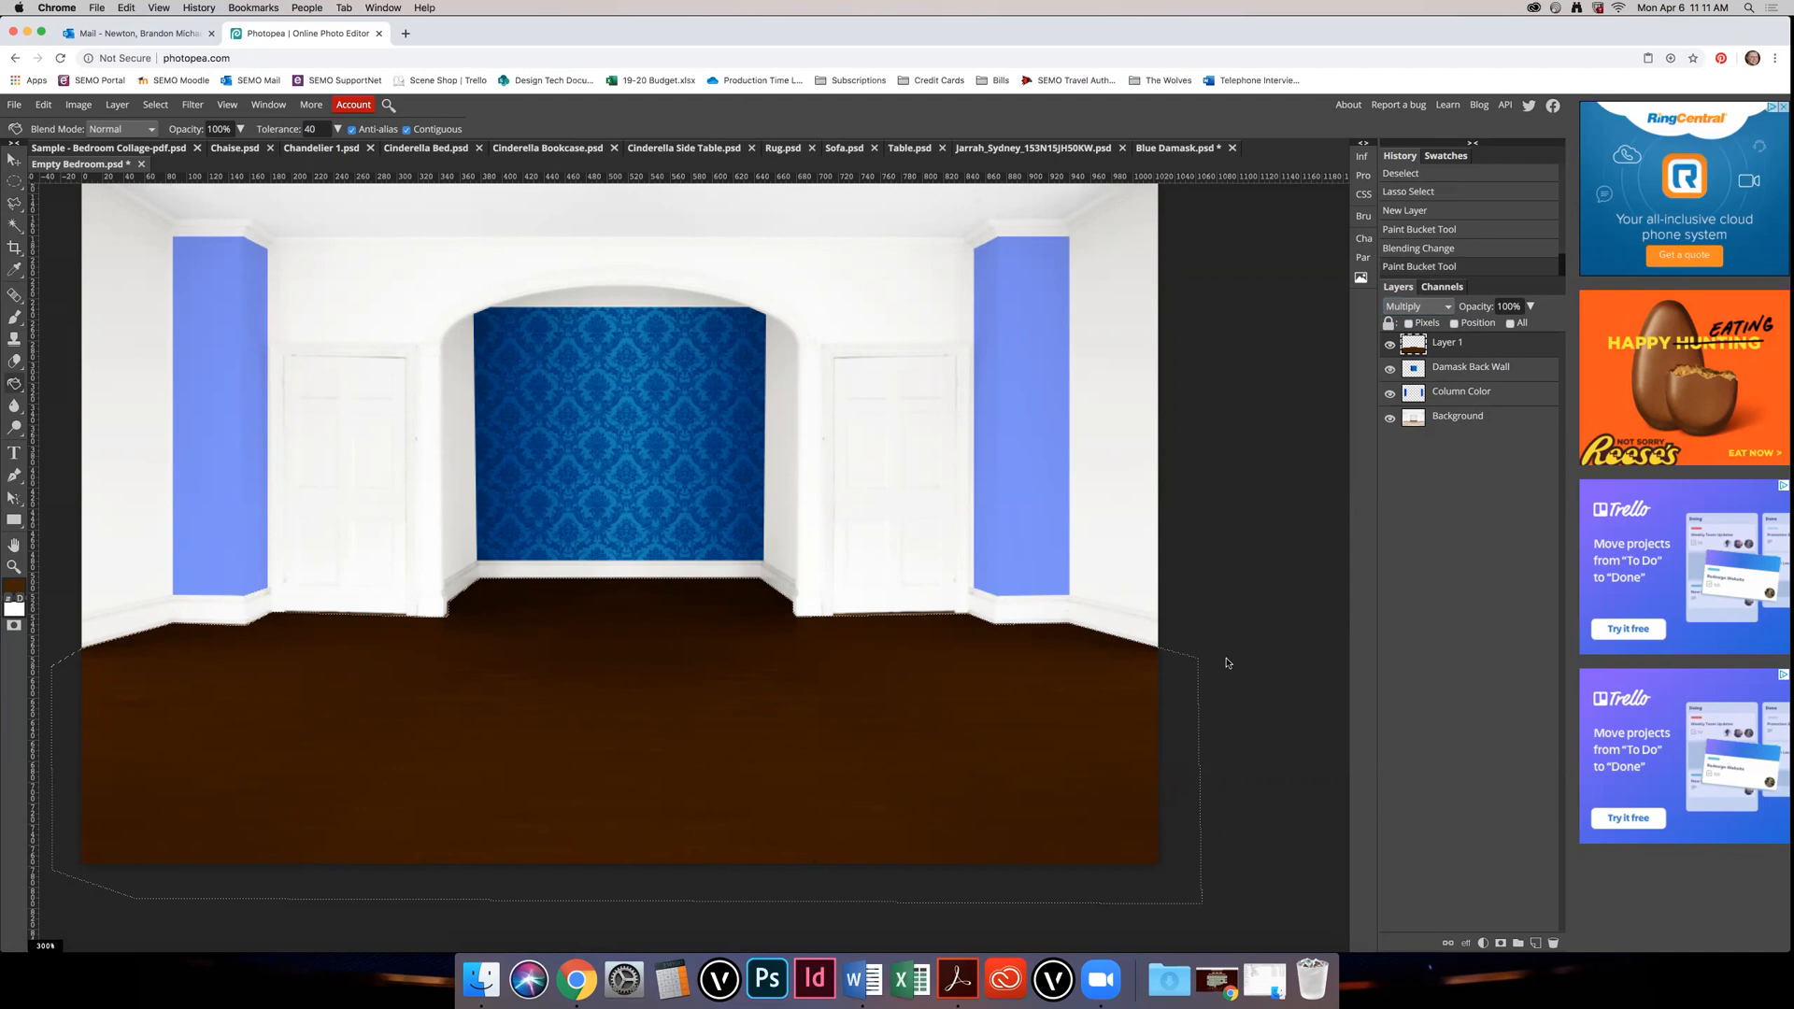
key("m")
left_click(1191, 598)
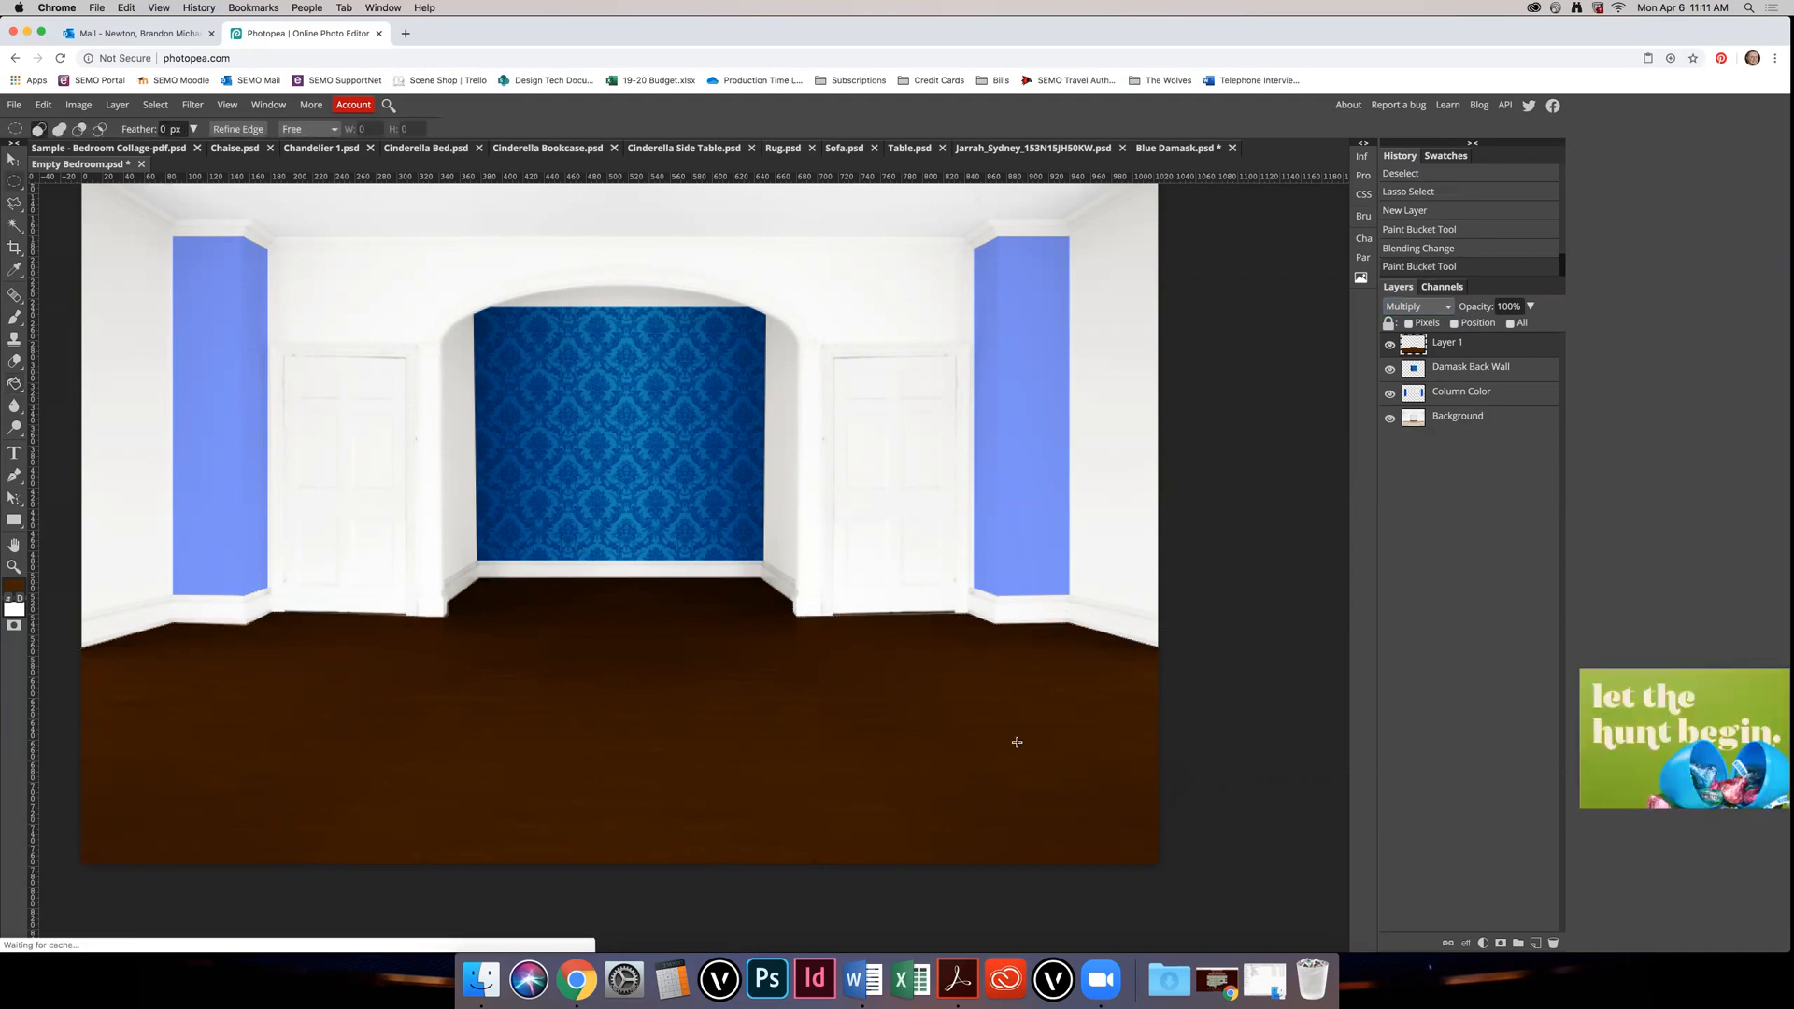
Step: Try the brown floor layer at 50% and 85% opacity, and delete that layer
left_click(1484, 305)
type("50")
key("Return")
left_click(1492, 307)
type("85")
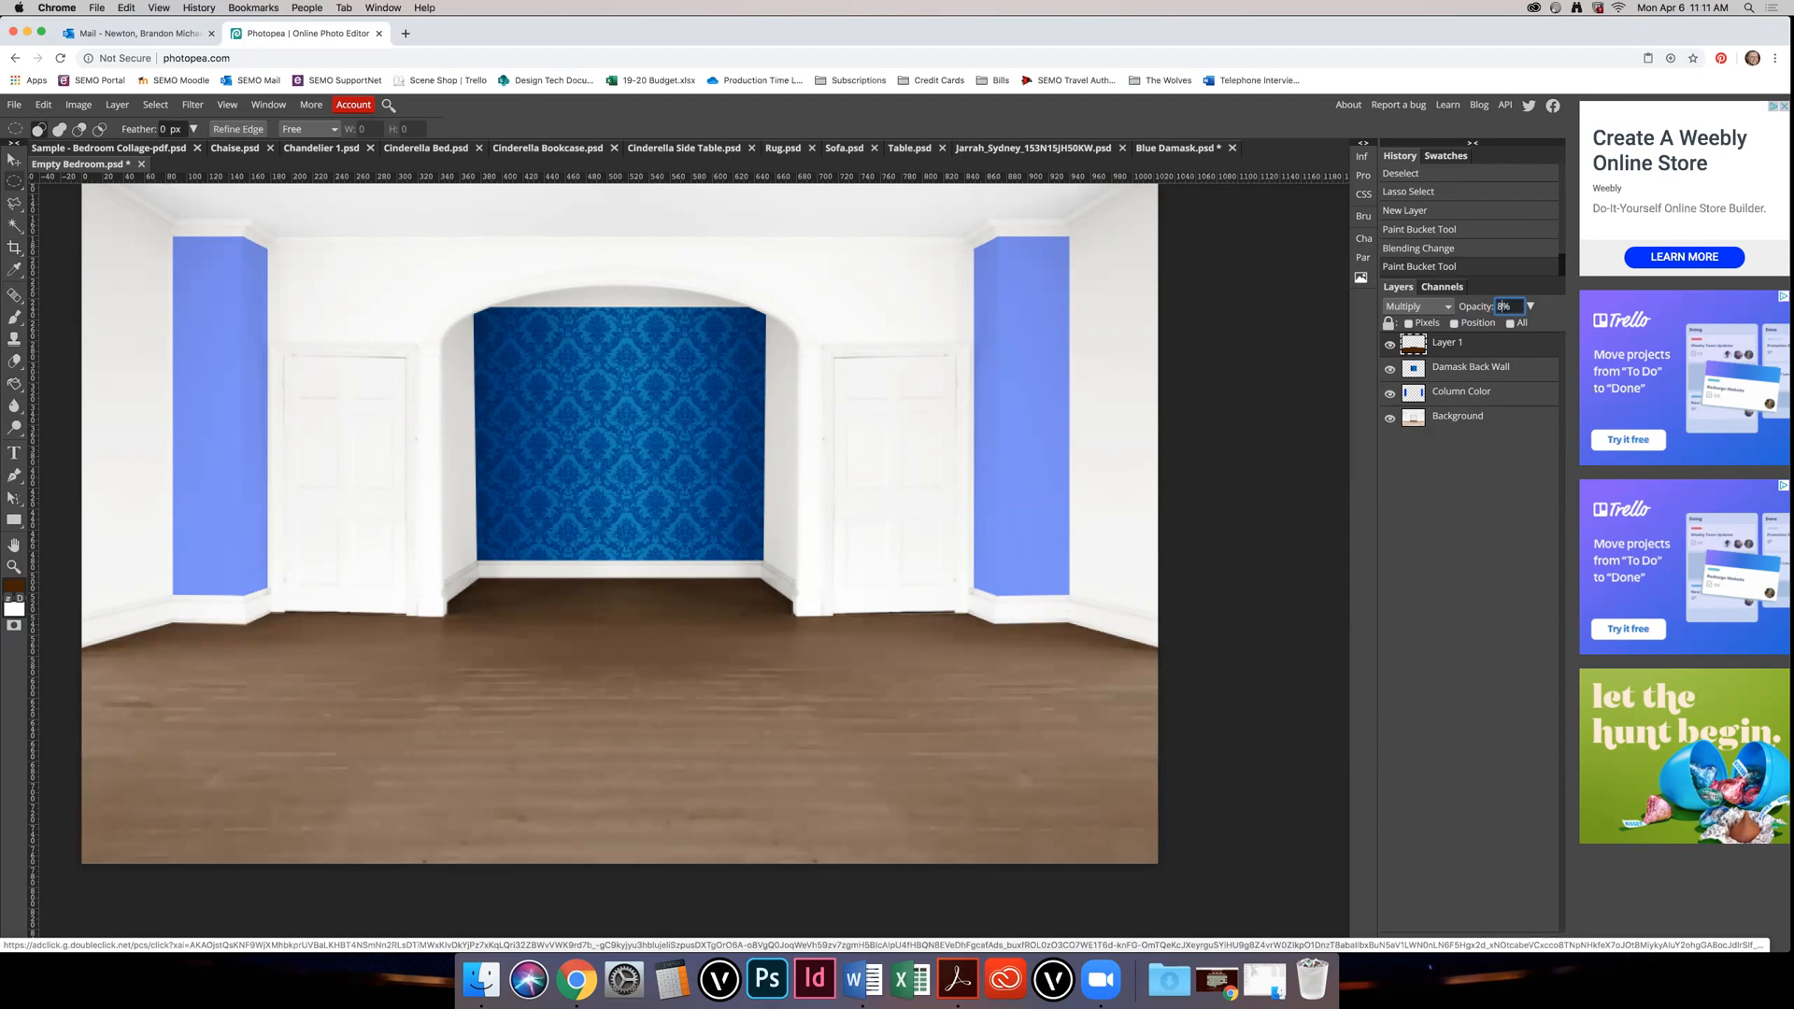
key("Return")
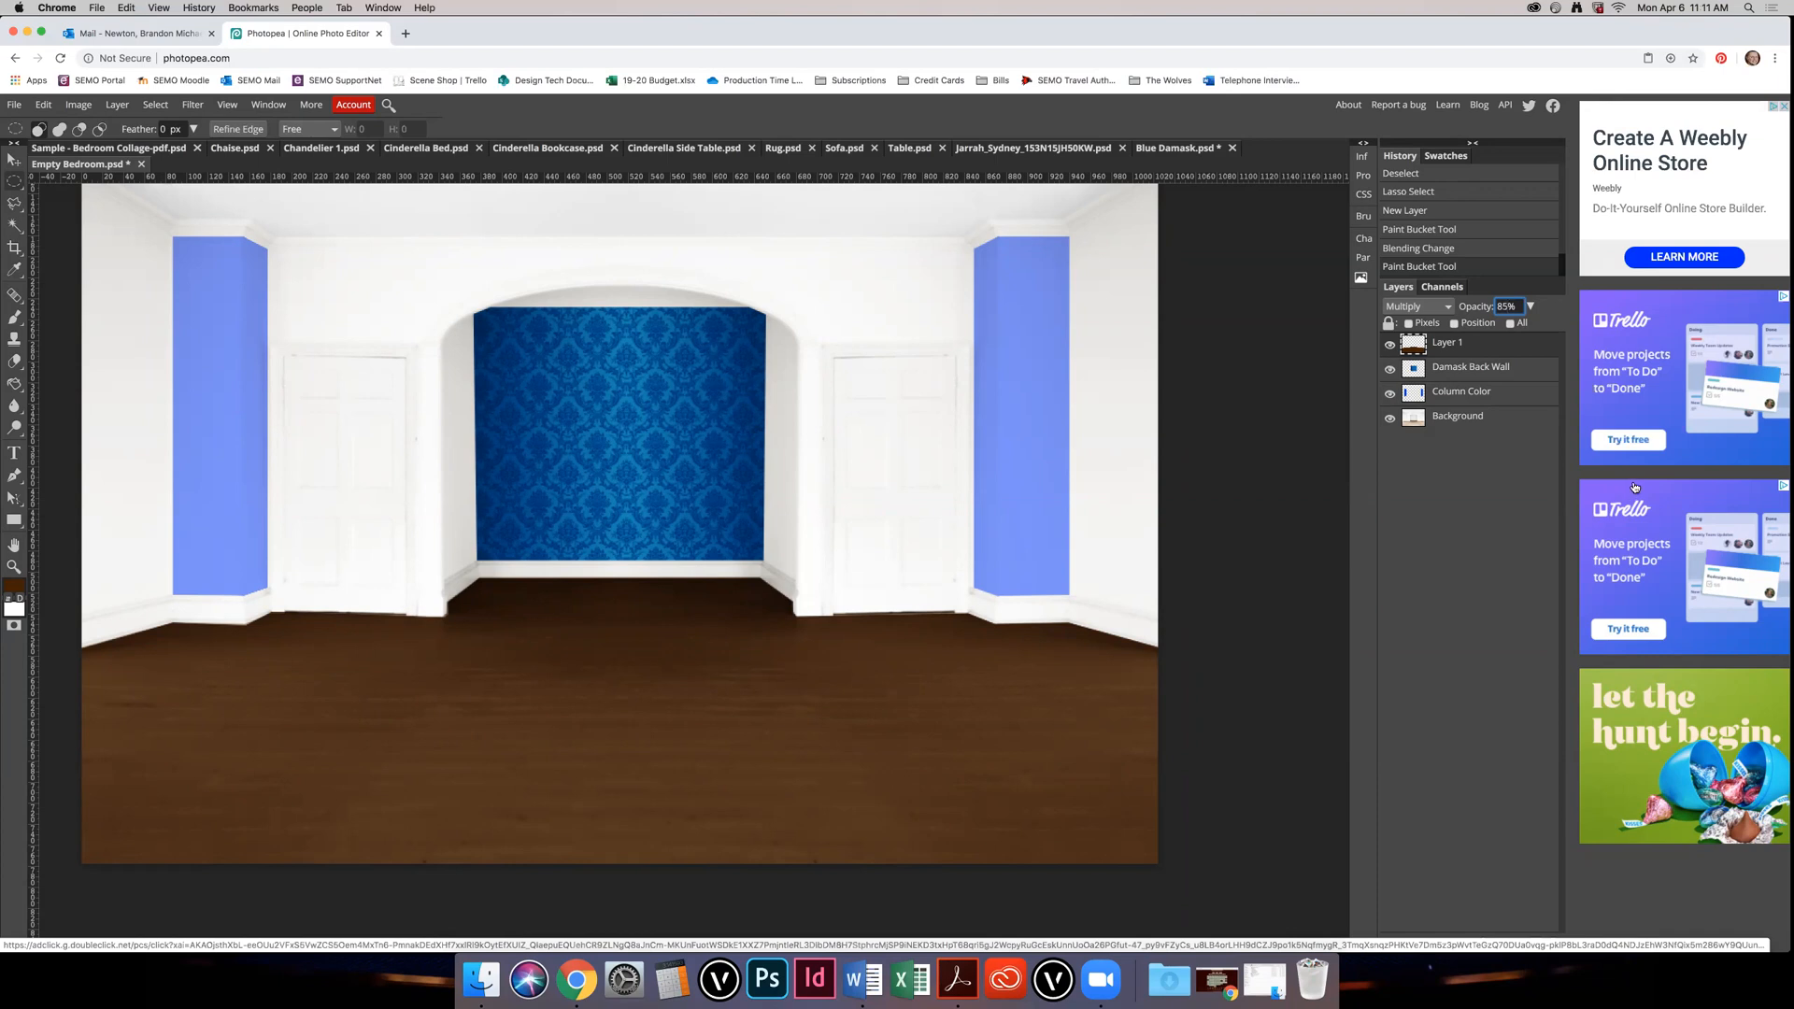
right_click(1465, 344)
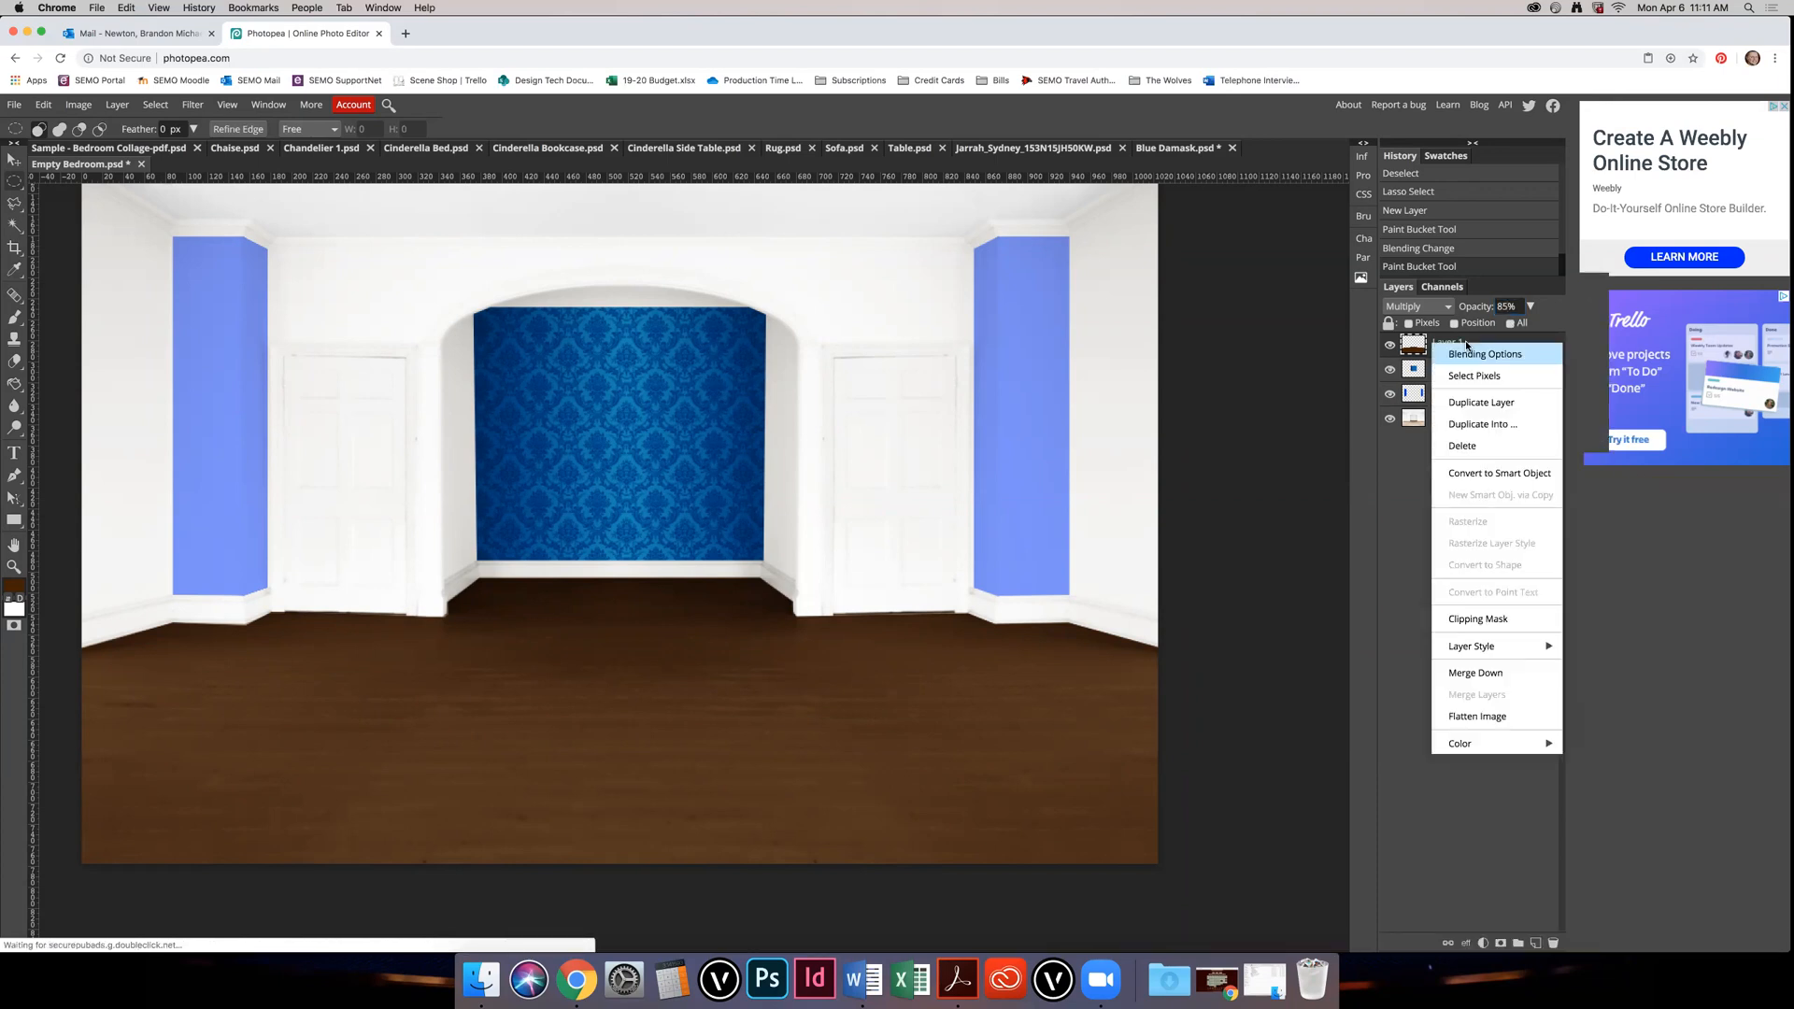
left_click(1492, 454)
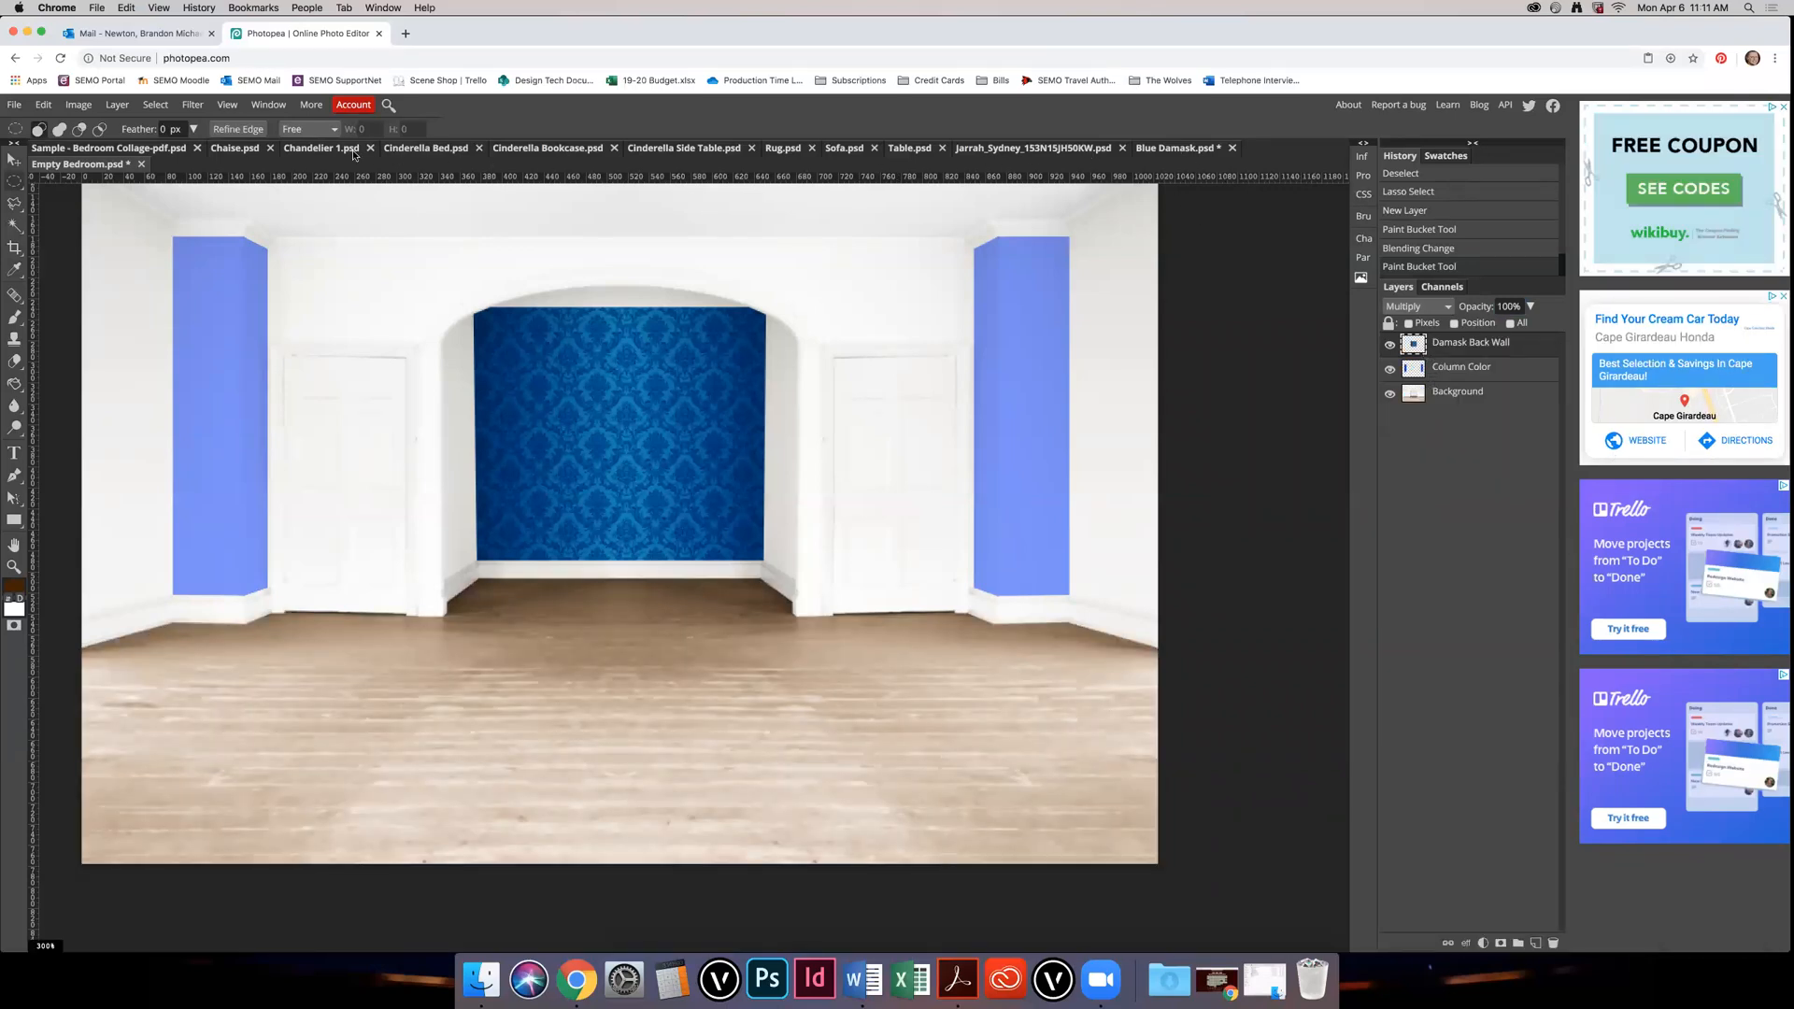
Step: Select the whole image in the Jarrah_Sydney wood texture document and rotate it 90° clockwise
left_click(1063, 149)
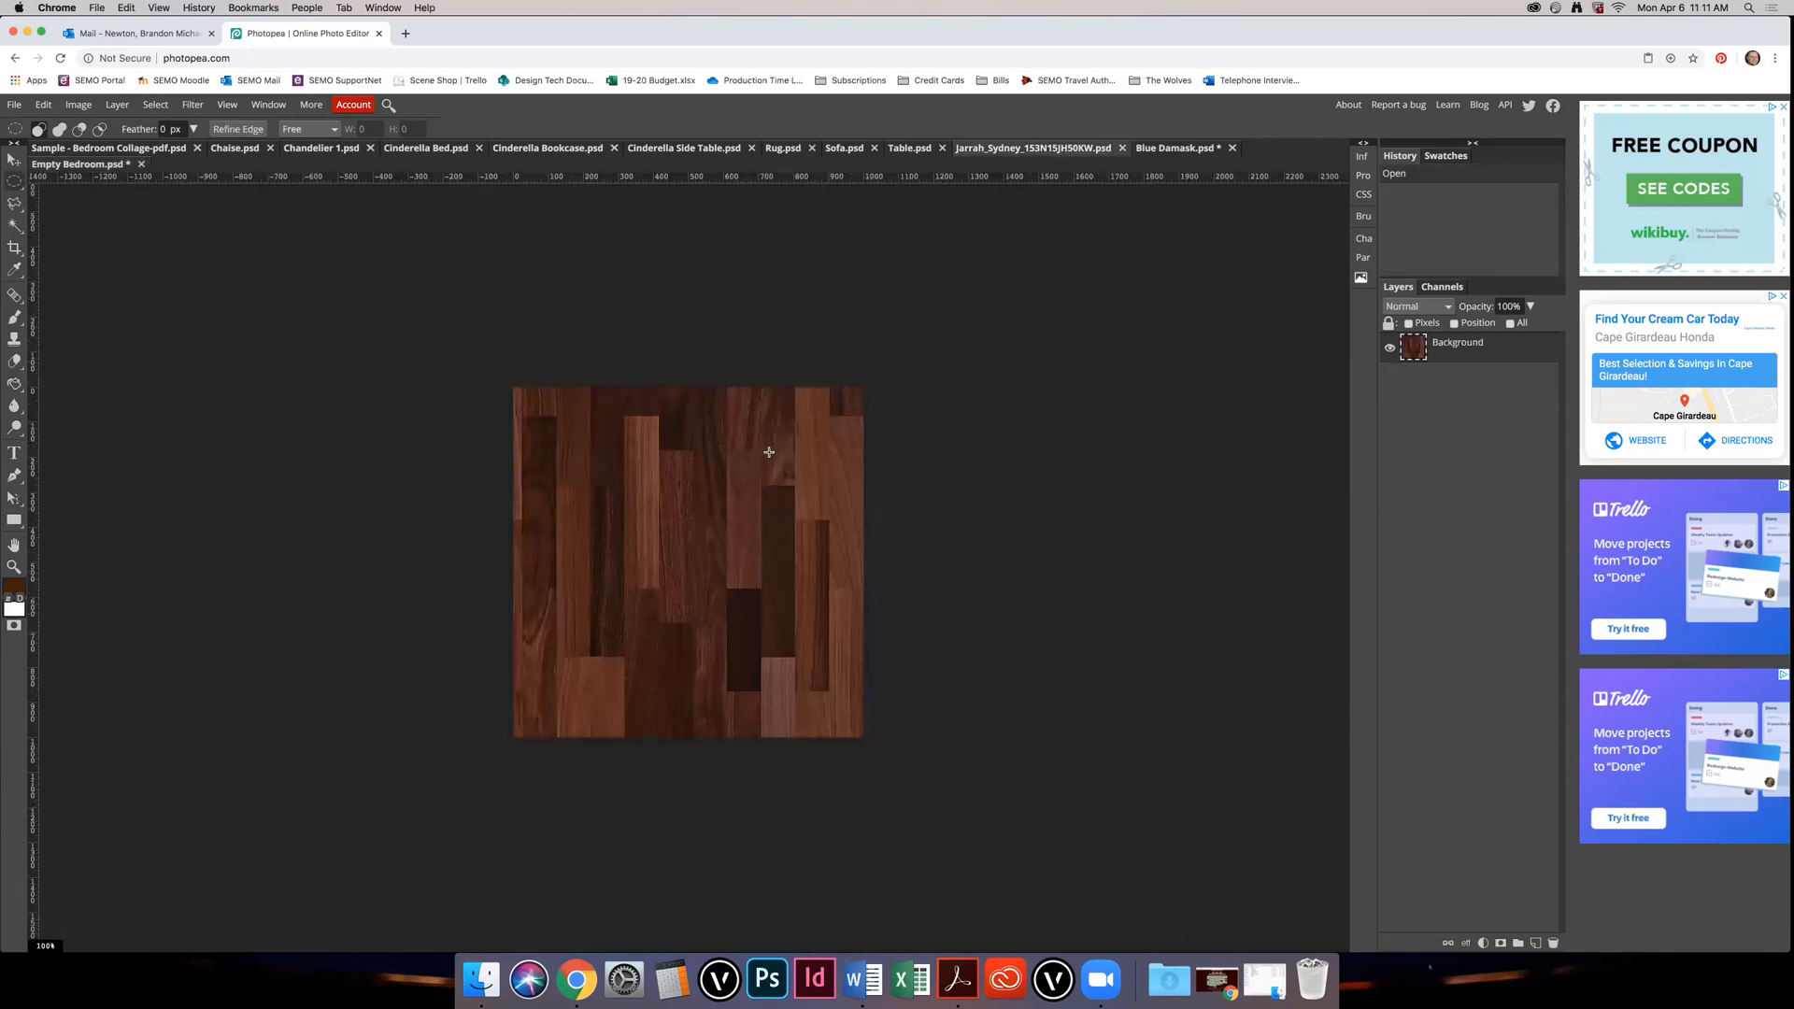
key("super+a")
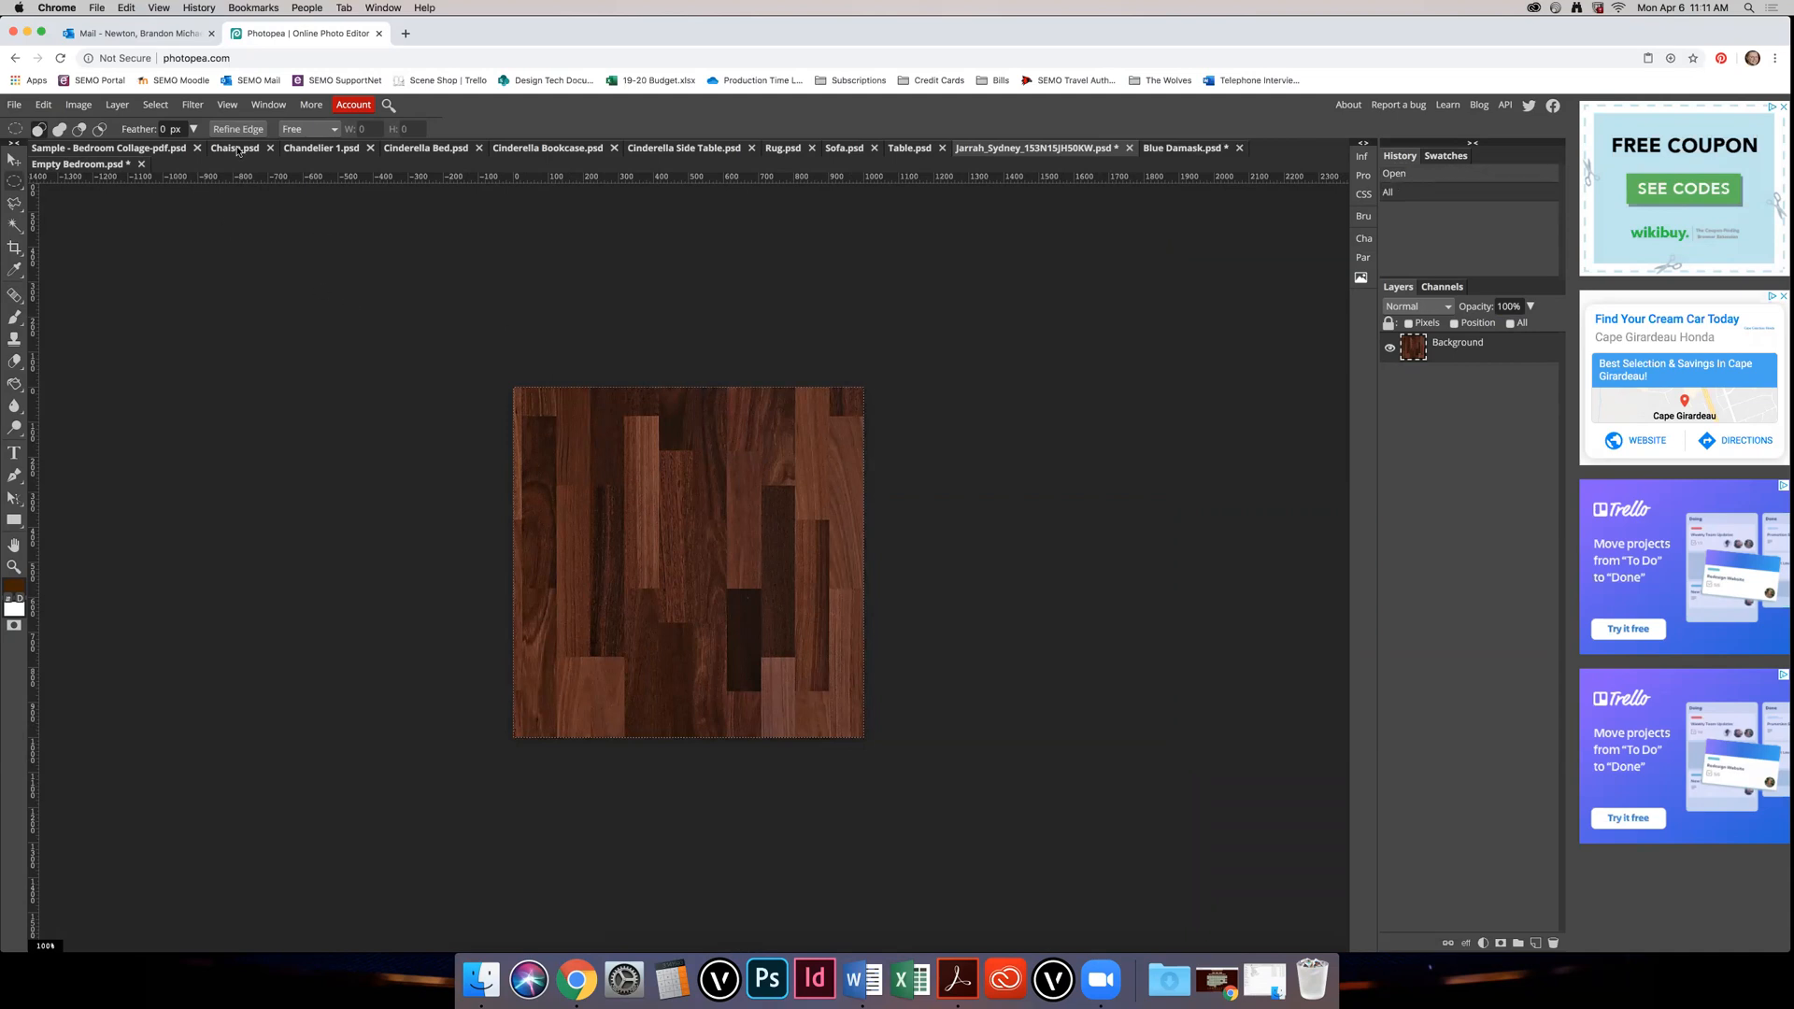
left_click(43, 105)
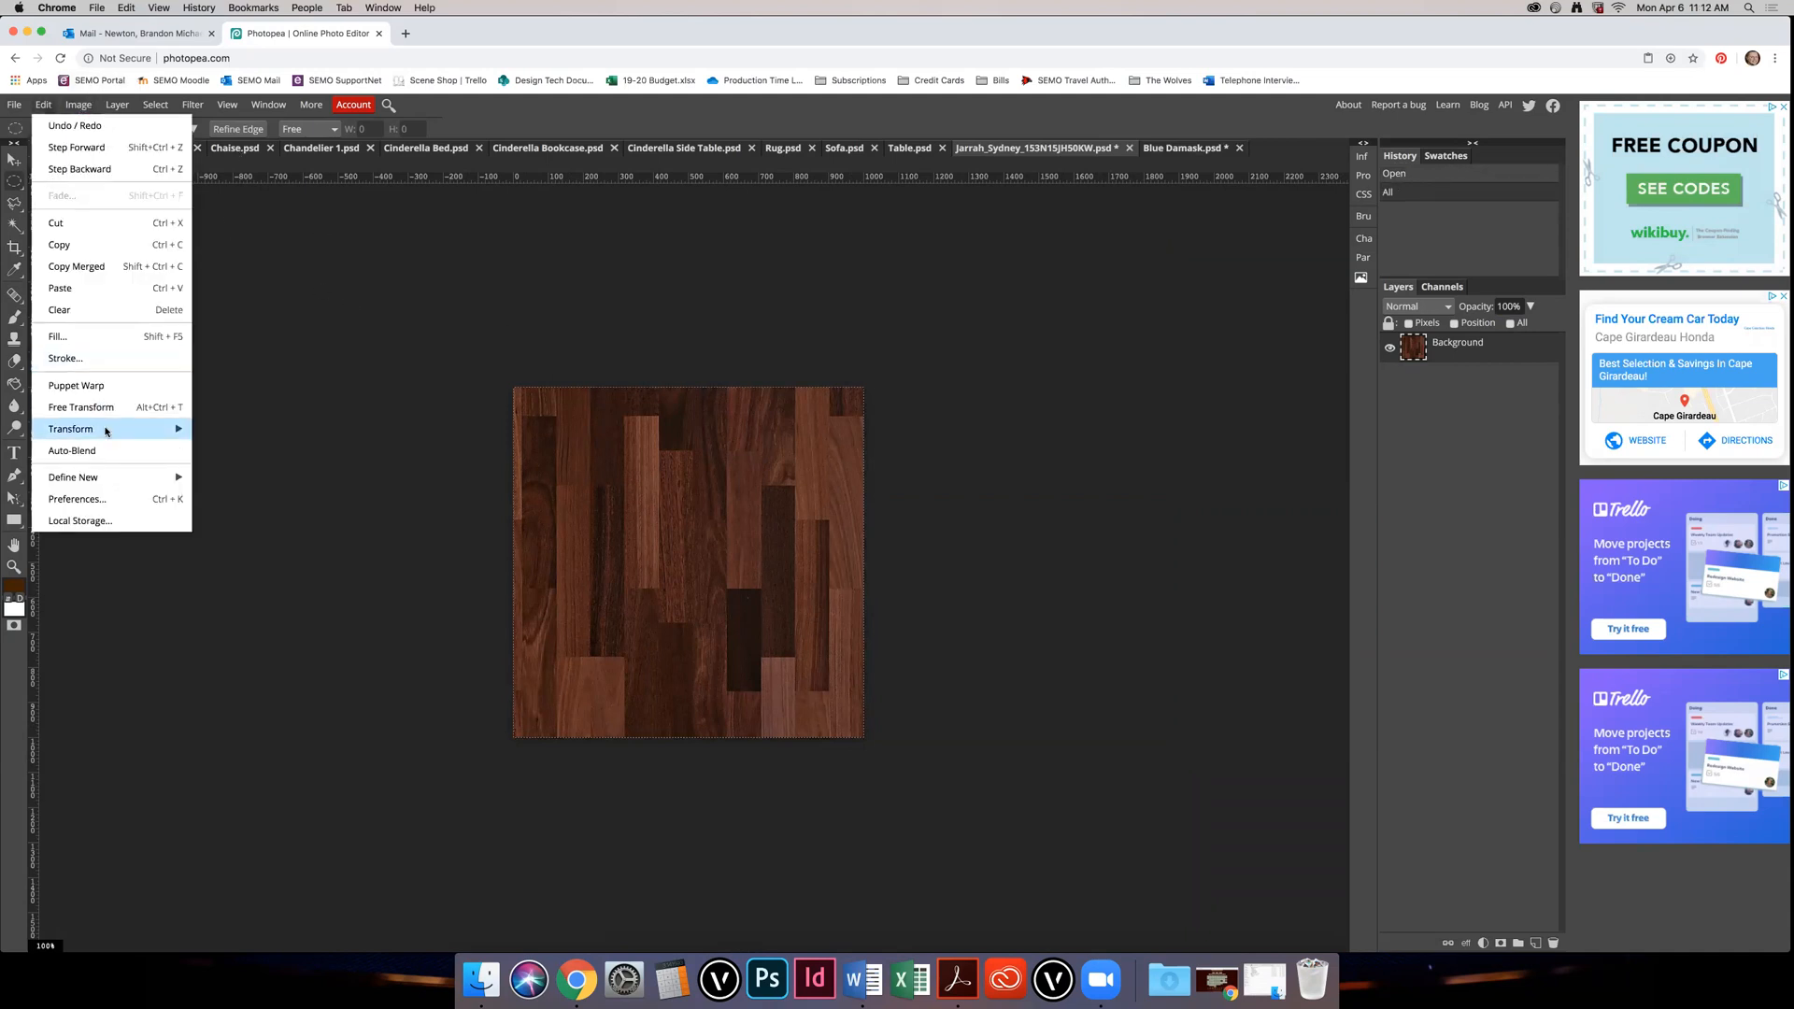
mouse_move(168, 429)
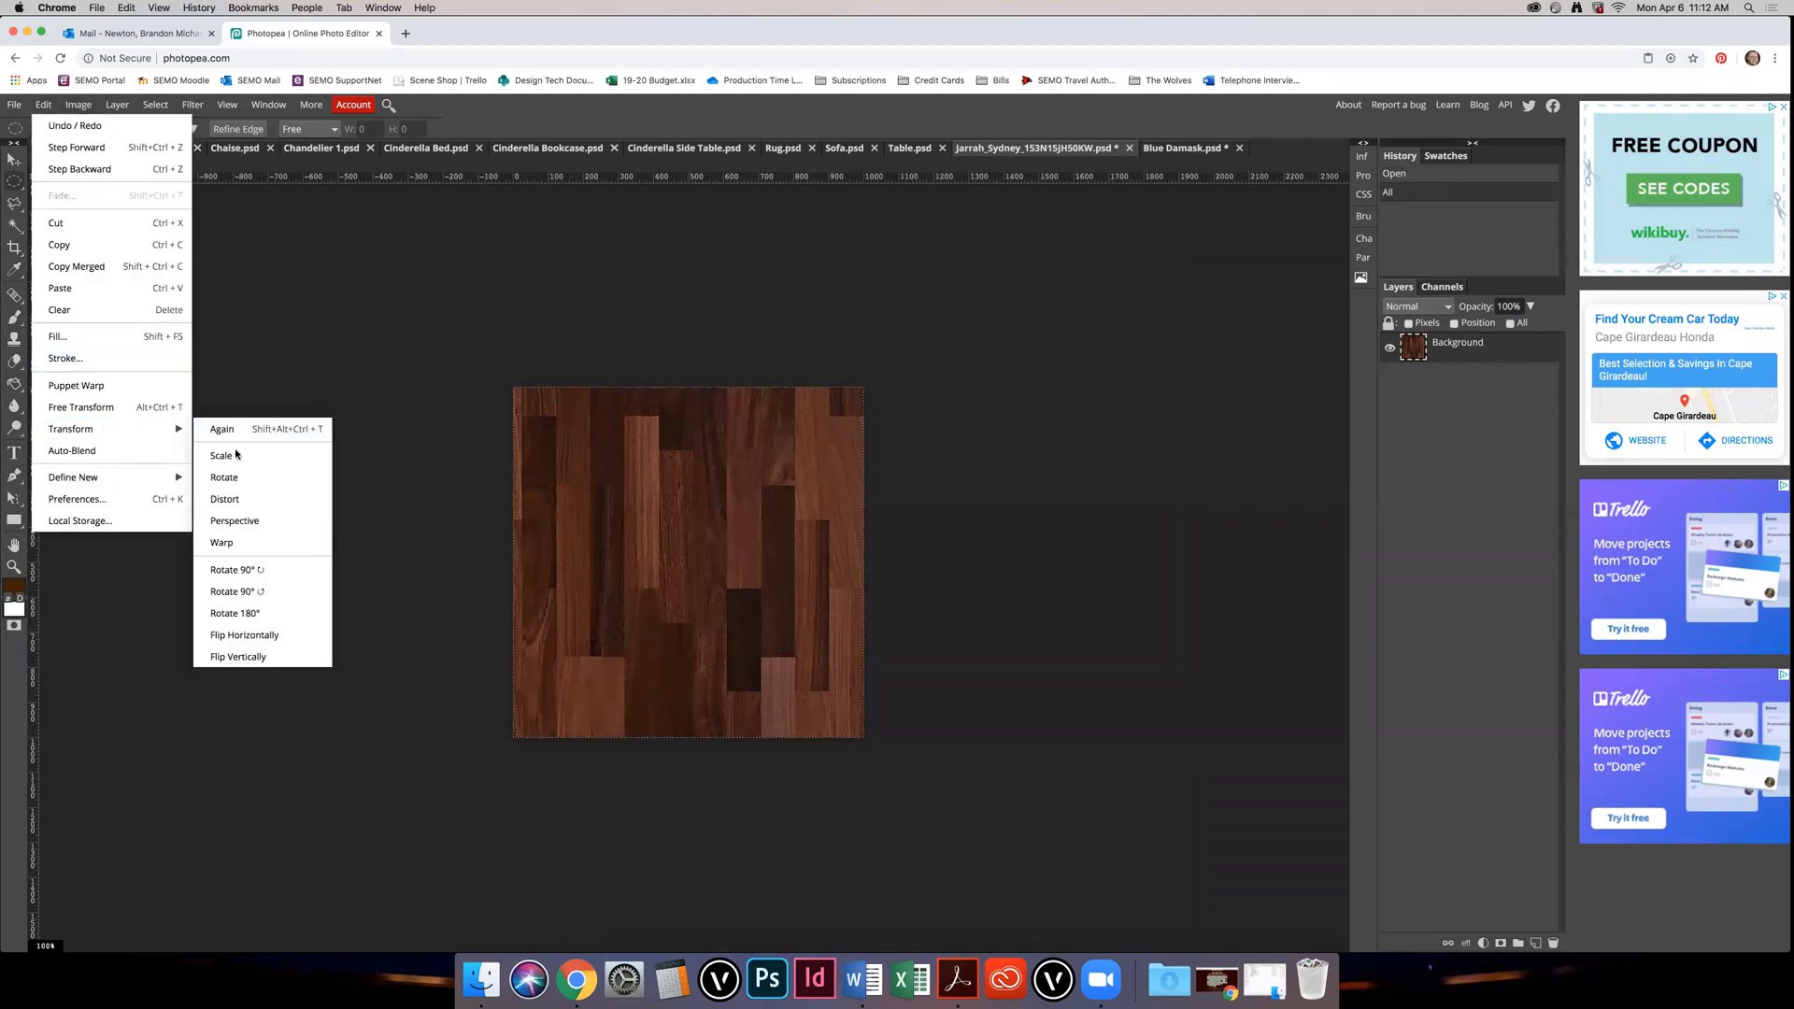
left_click(255, 569)
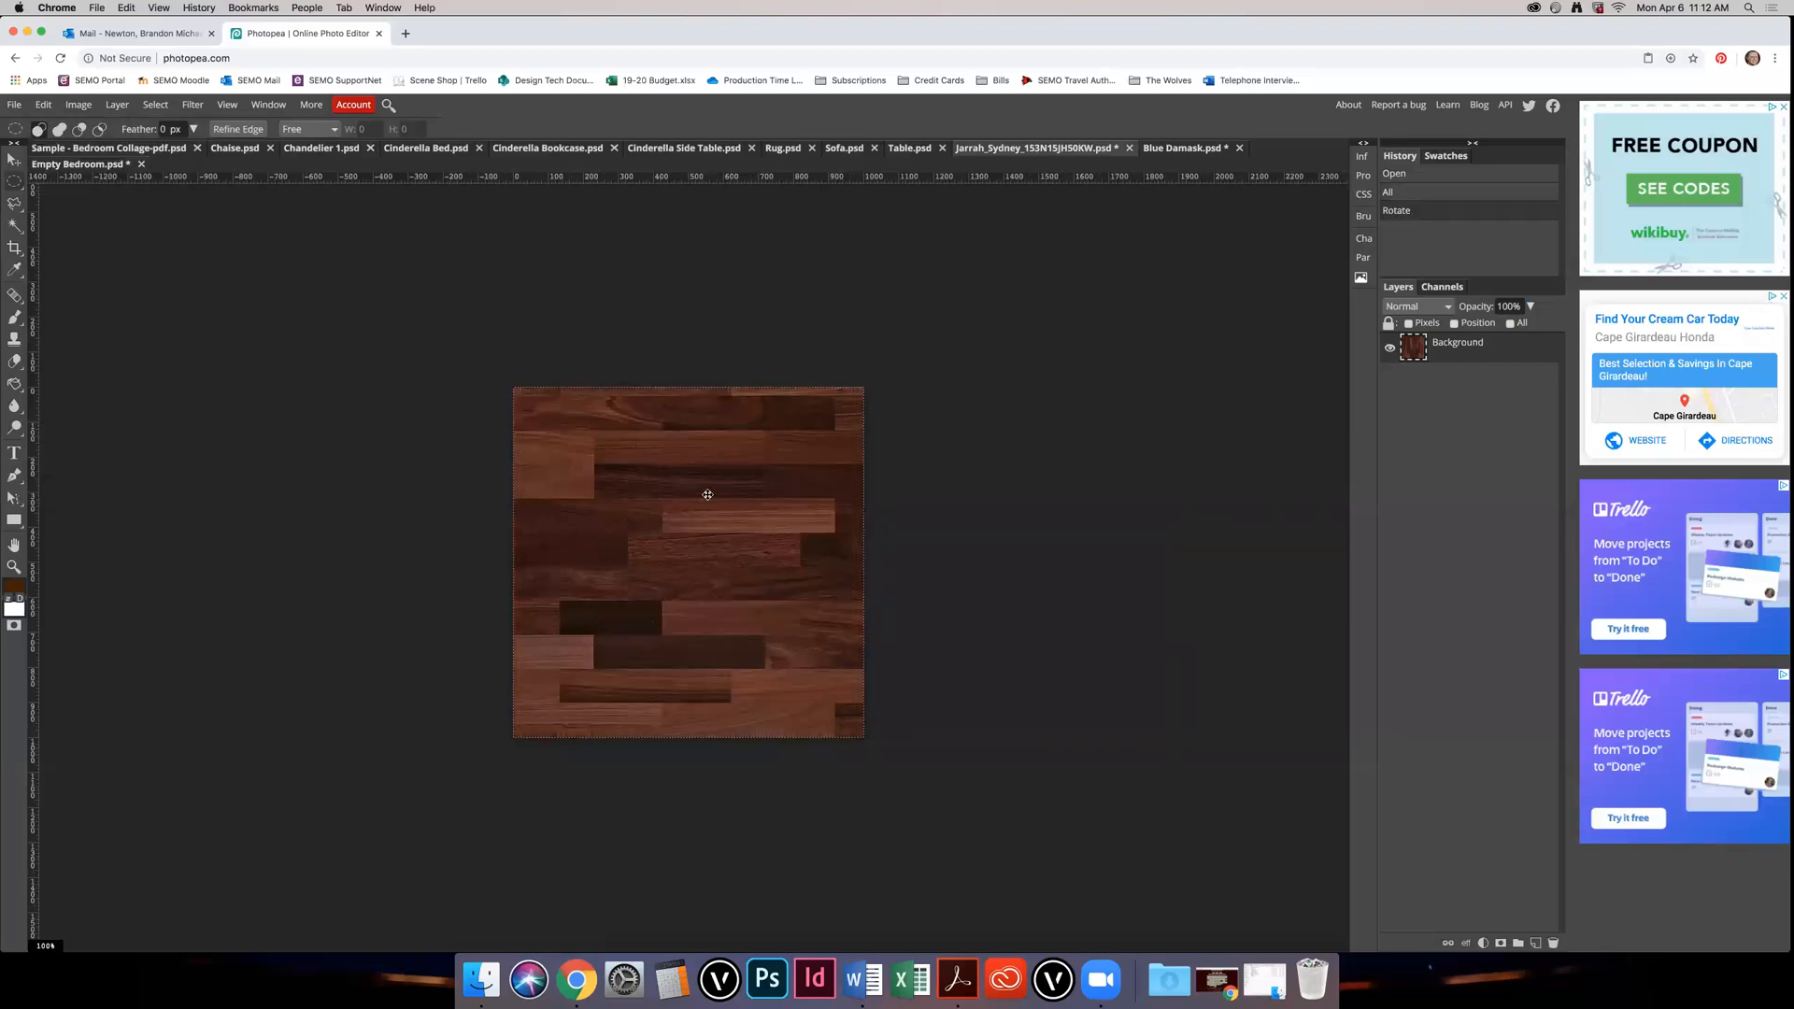
Step: Copy the rotated wood texture and paste it into Empty Bedroom.psd as a new layer
key("v")
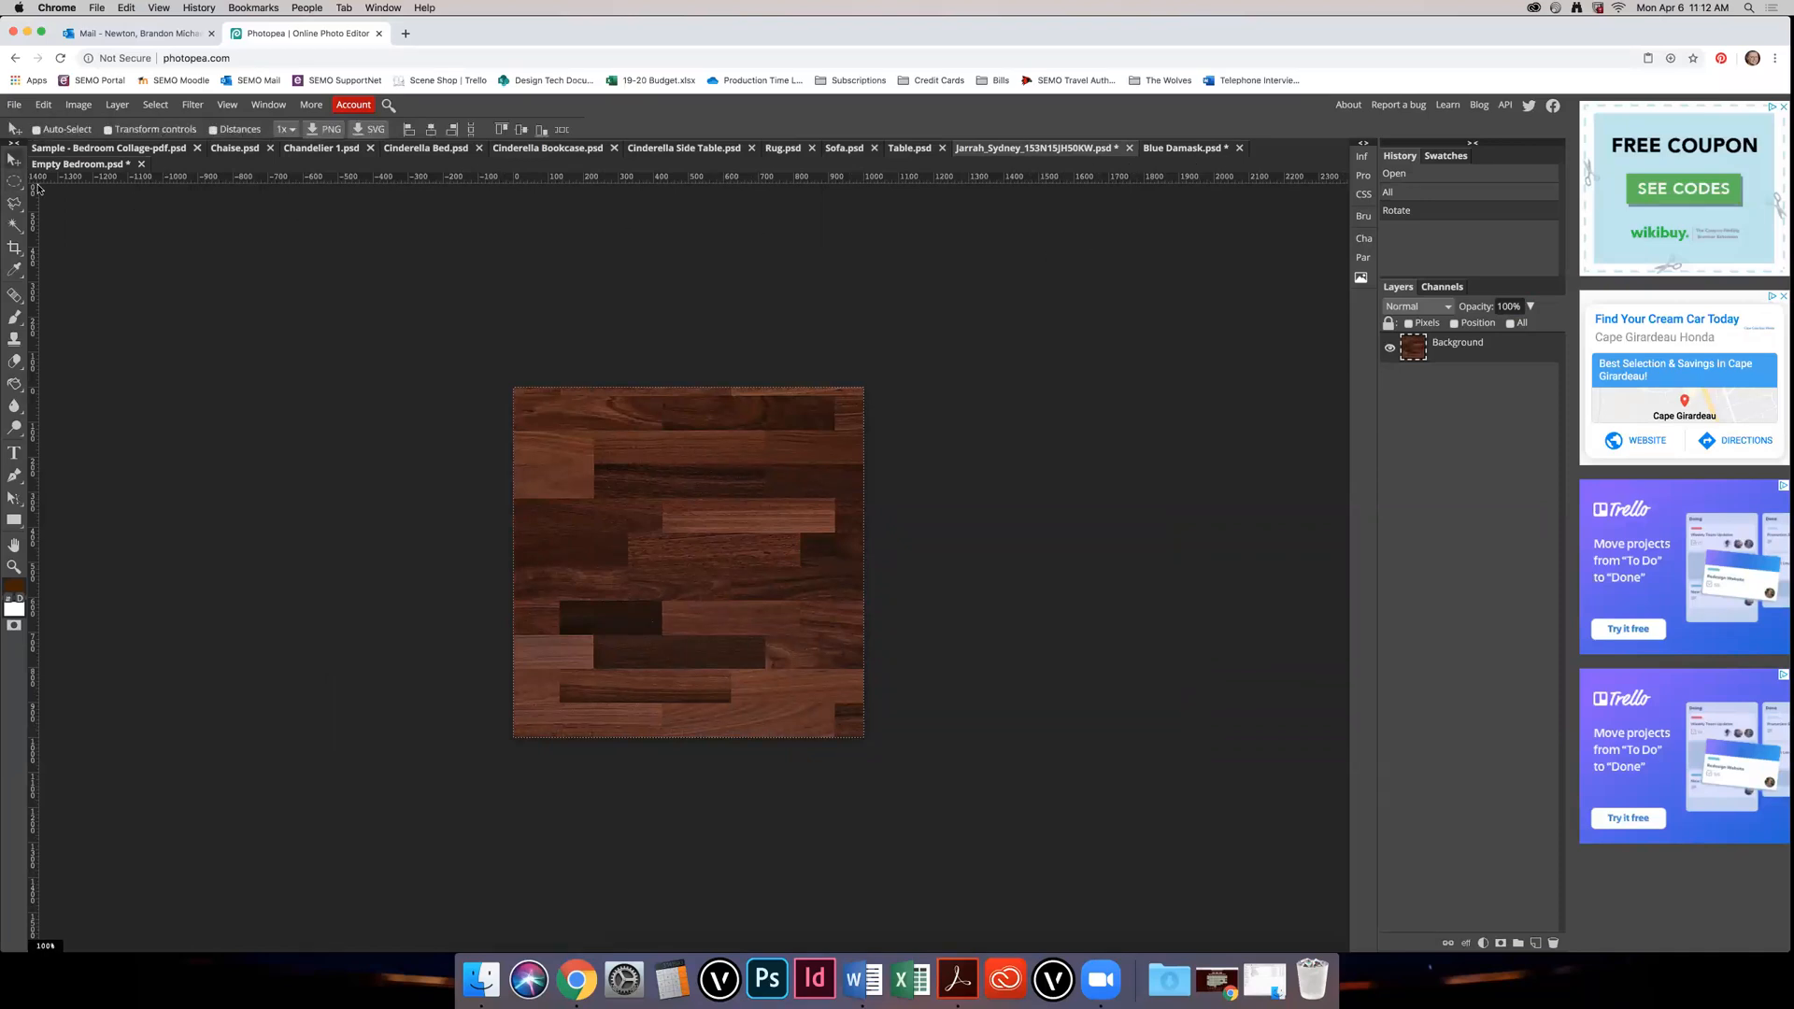
left_click(68, 164)
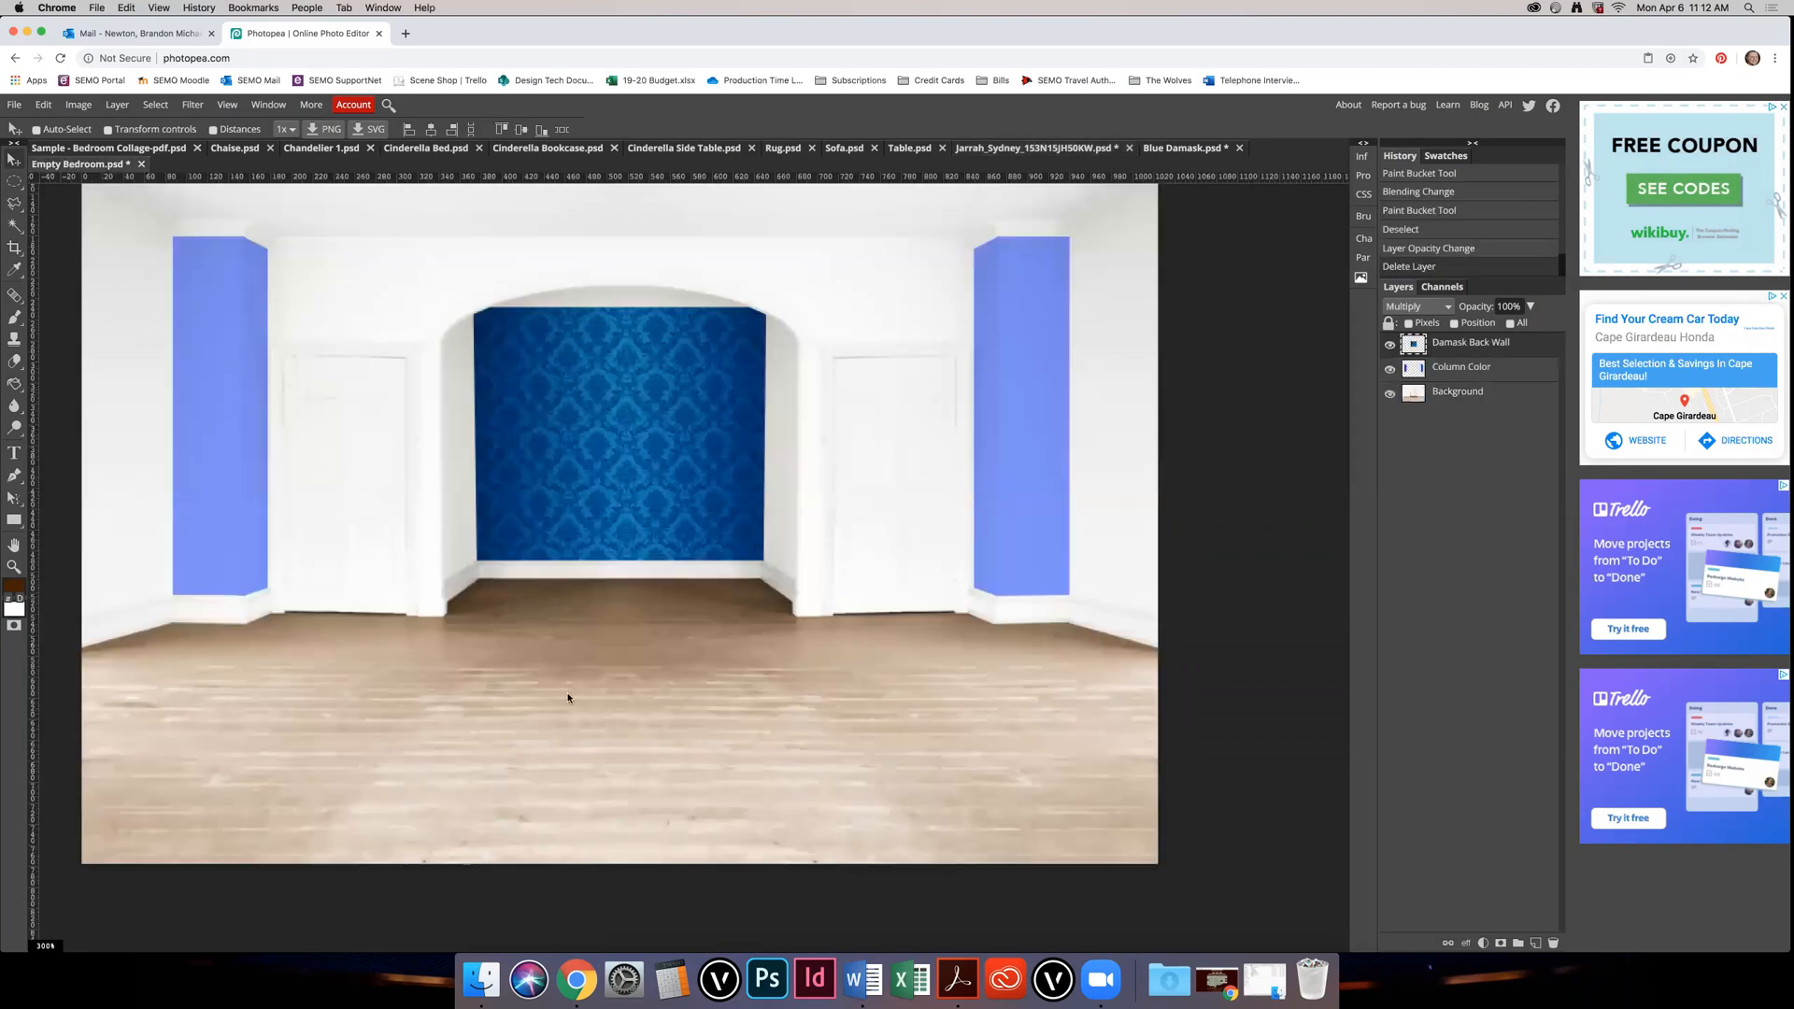
key("cmd+v")
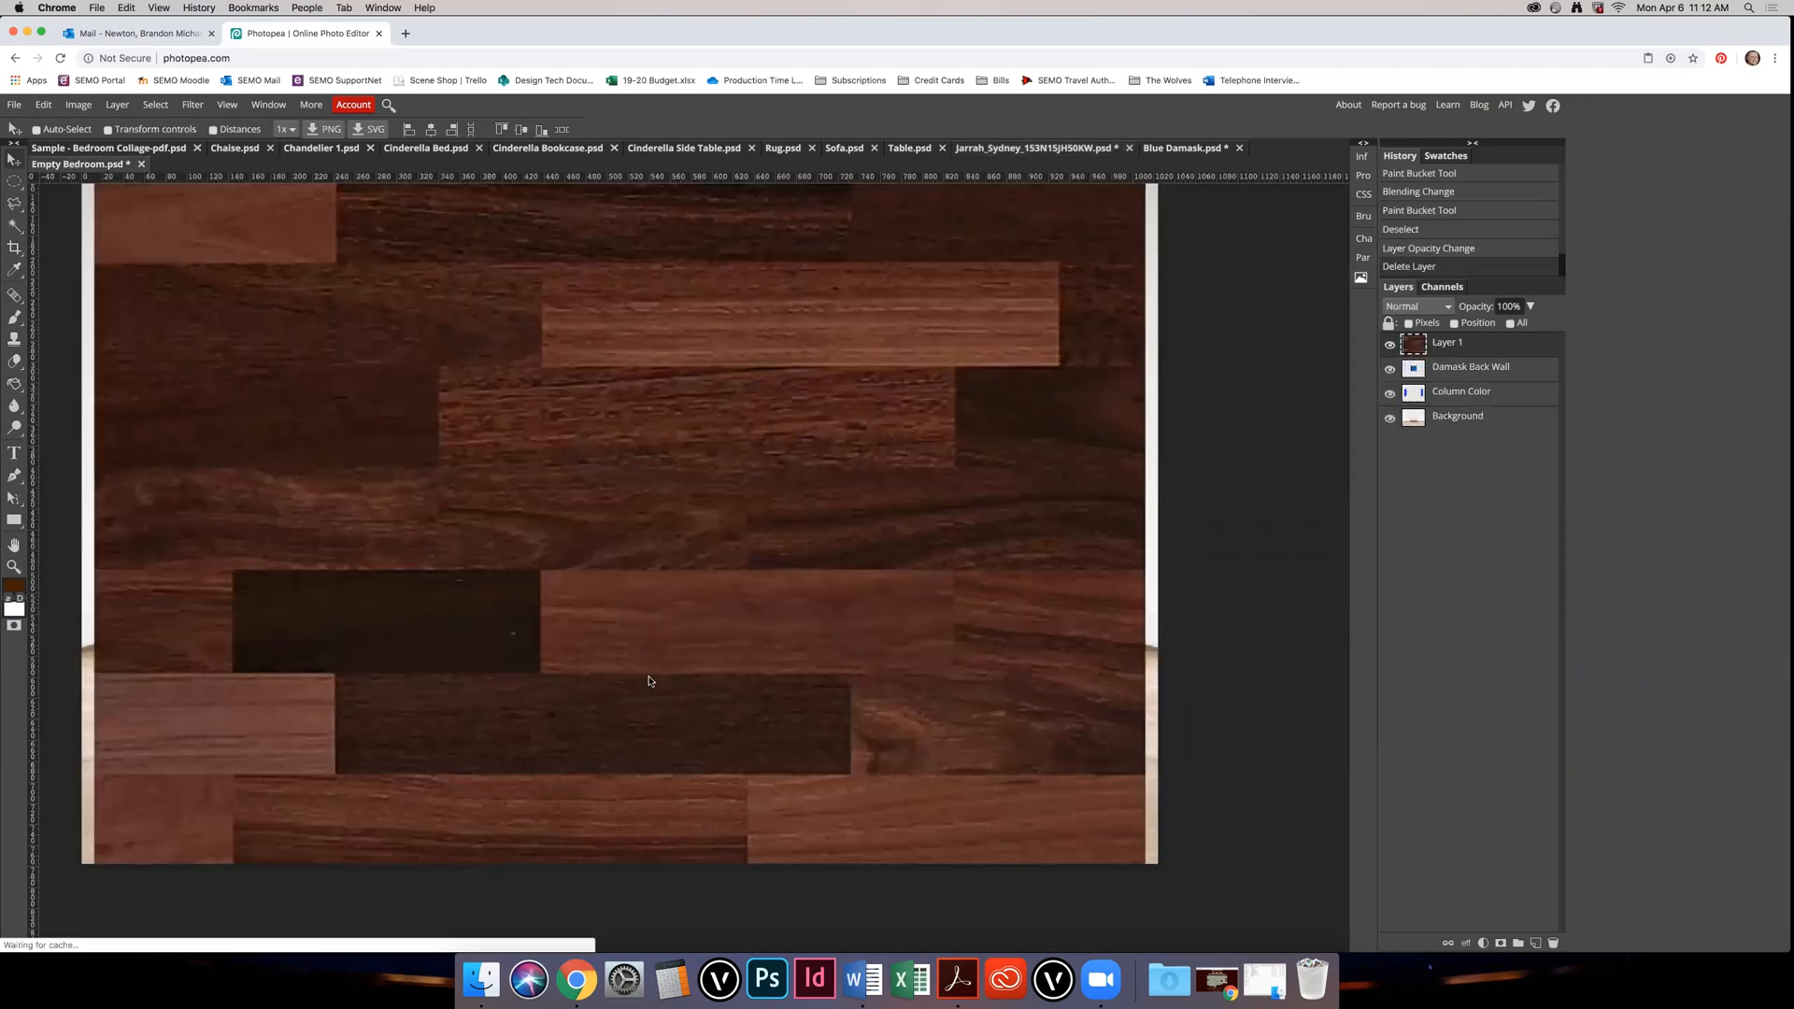
Step: Select the pasted wood layer's pixels and scale them proportionally to about 30% with Free Transform, keeping the lower-left corner anchored
scroll(668, 678, "down", 4)
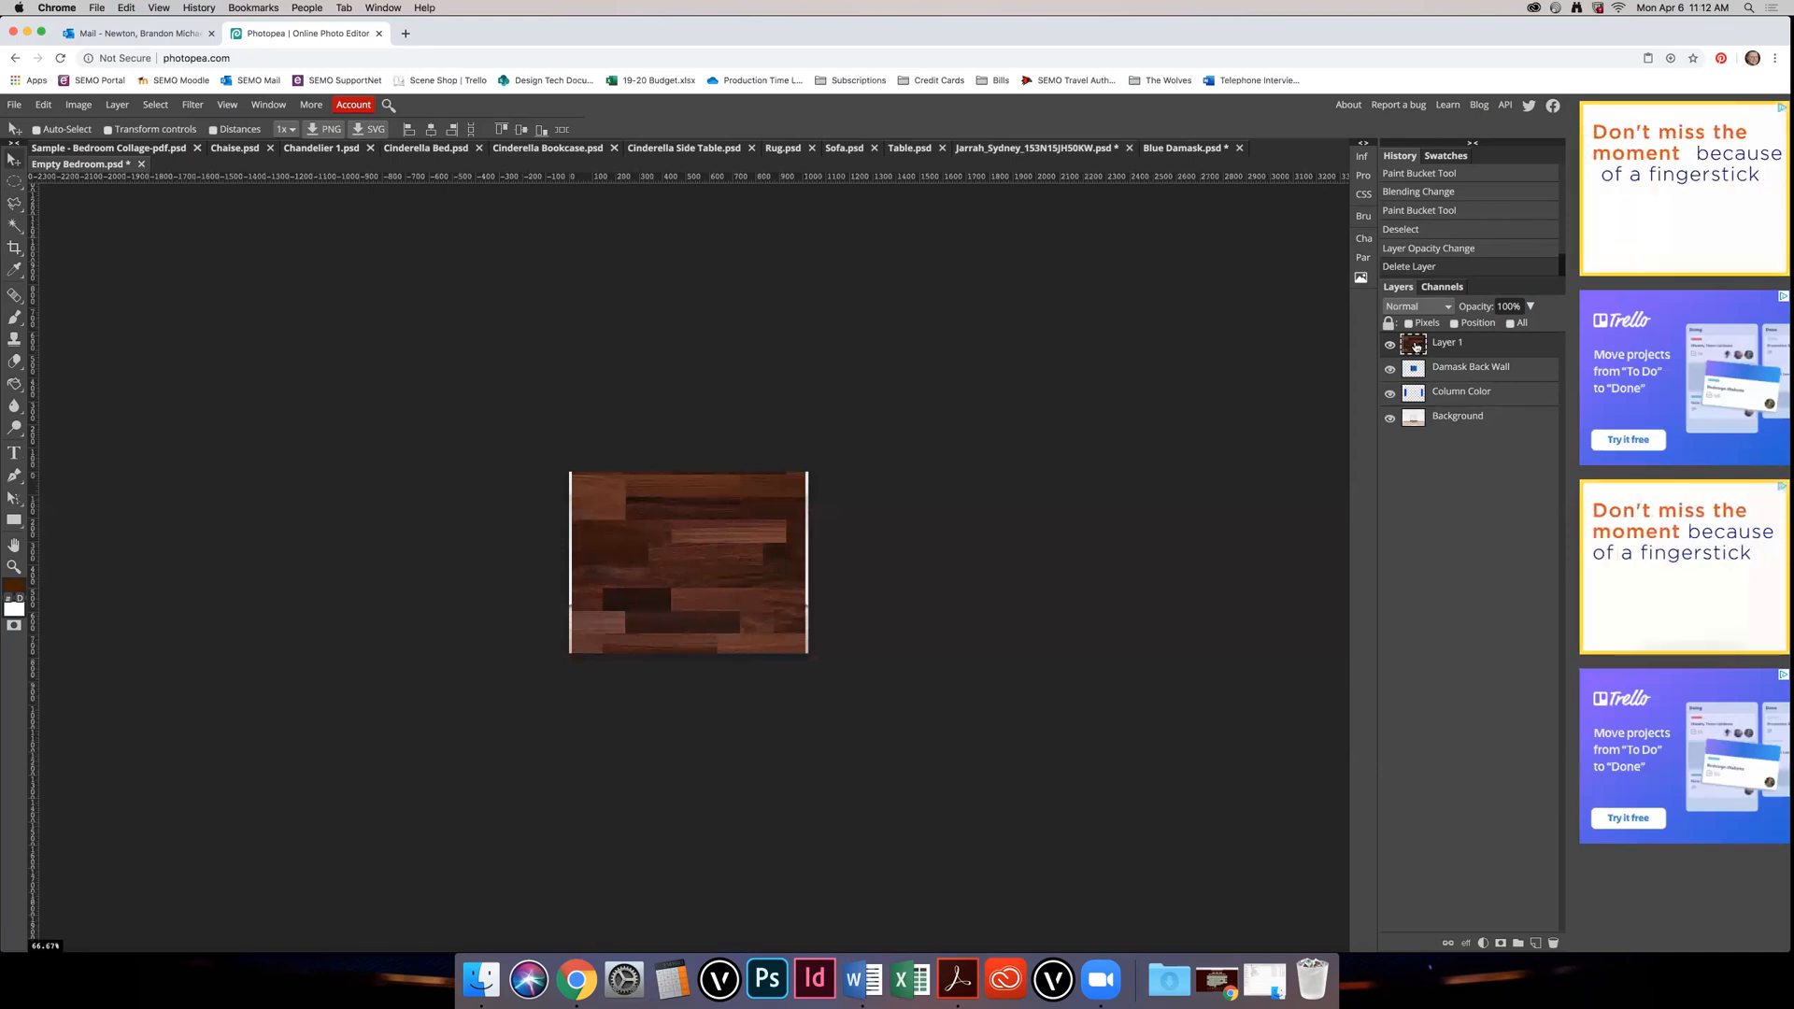
left_click(1414, 348, "super")
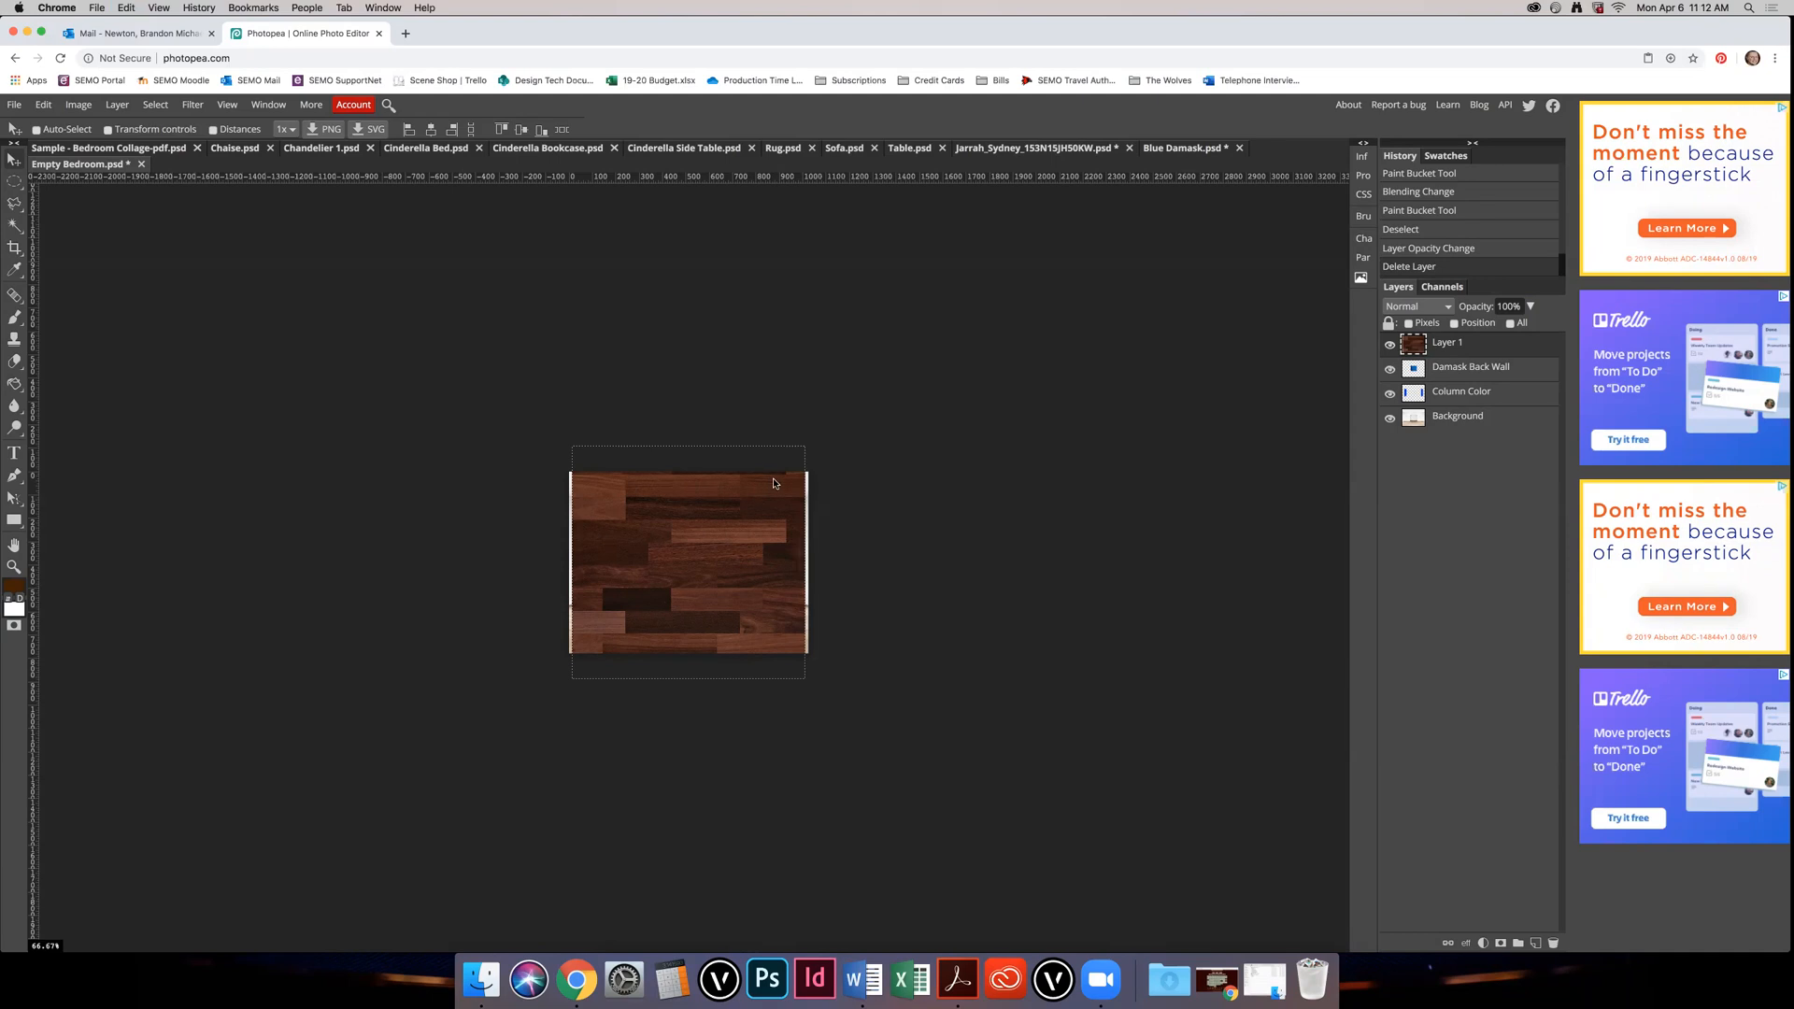
left_click(43, 105)
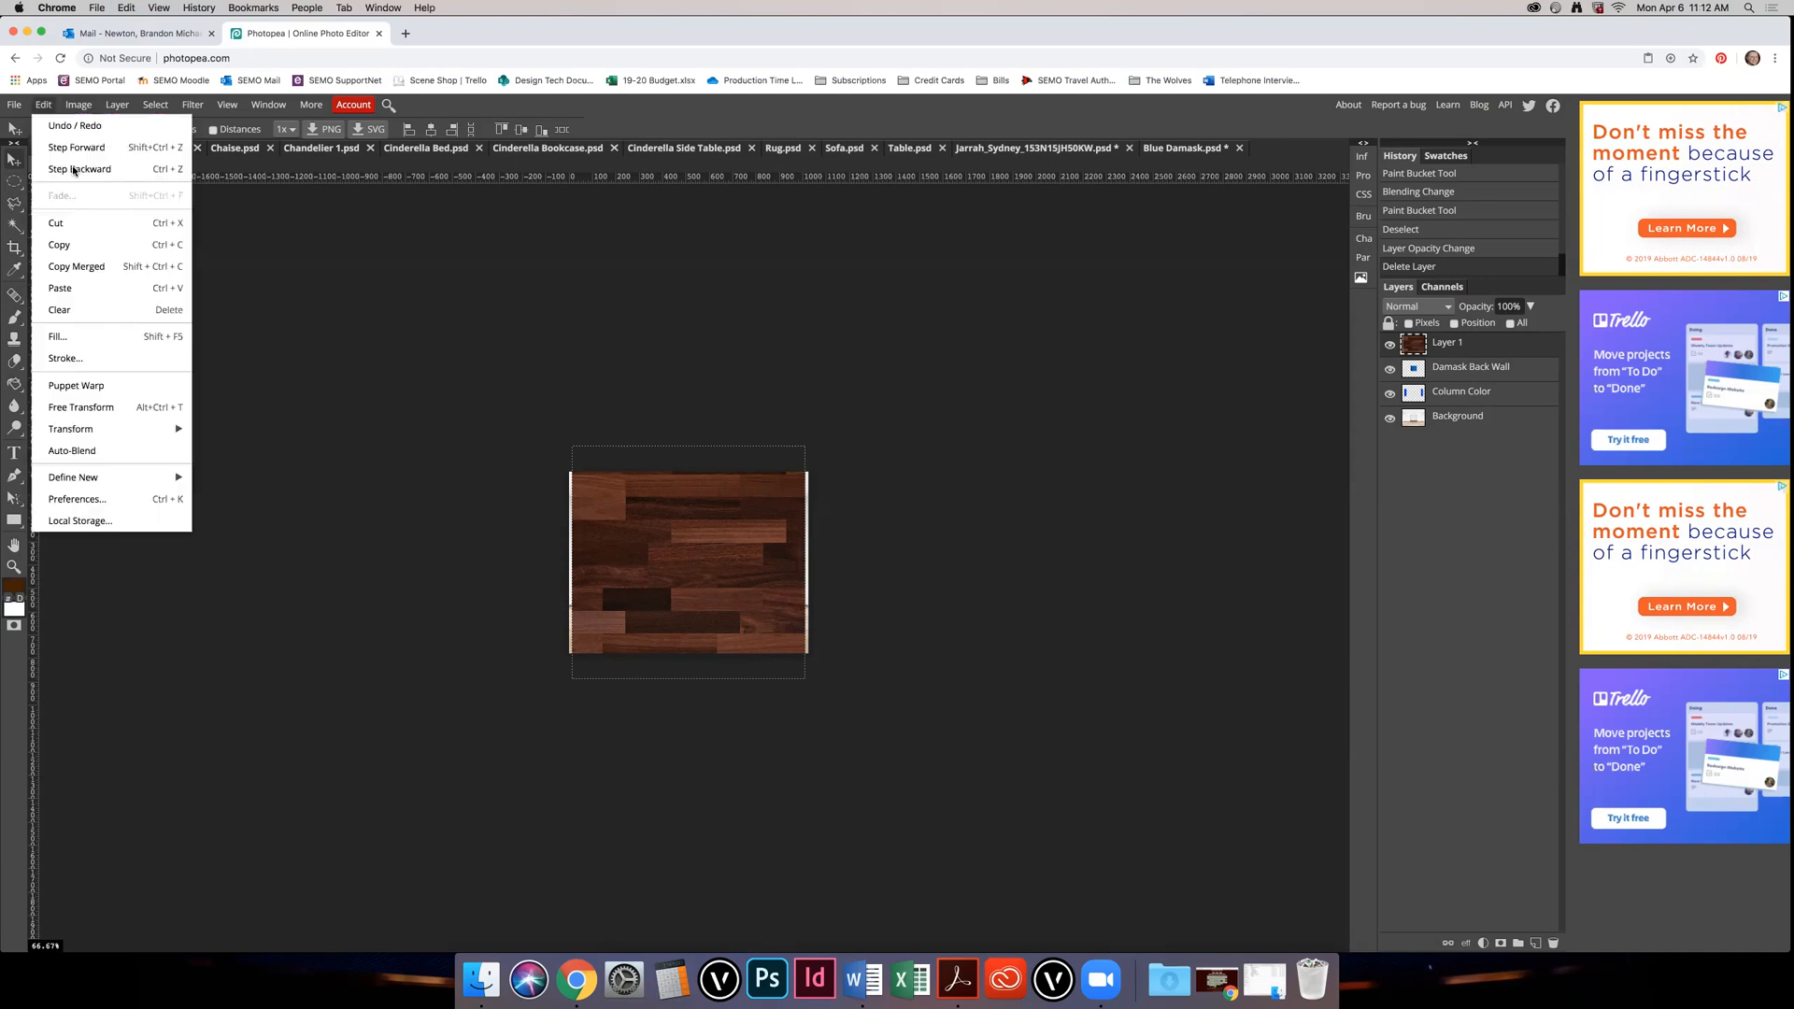
left_click(168, 407)
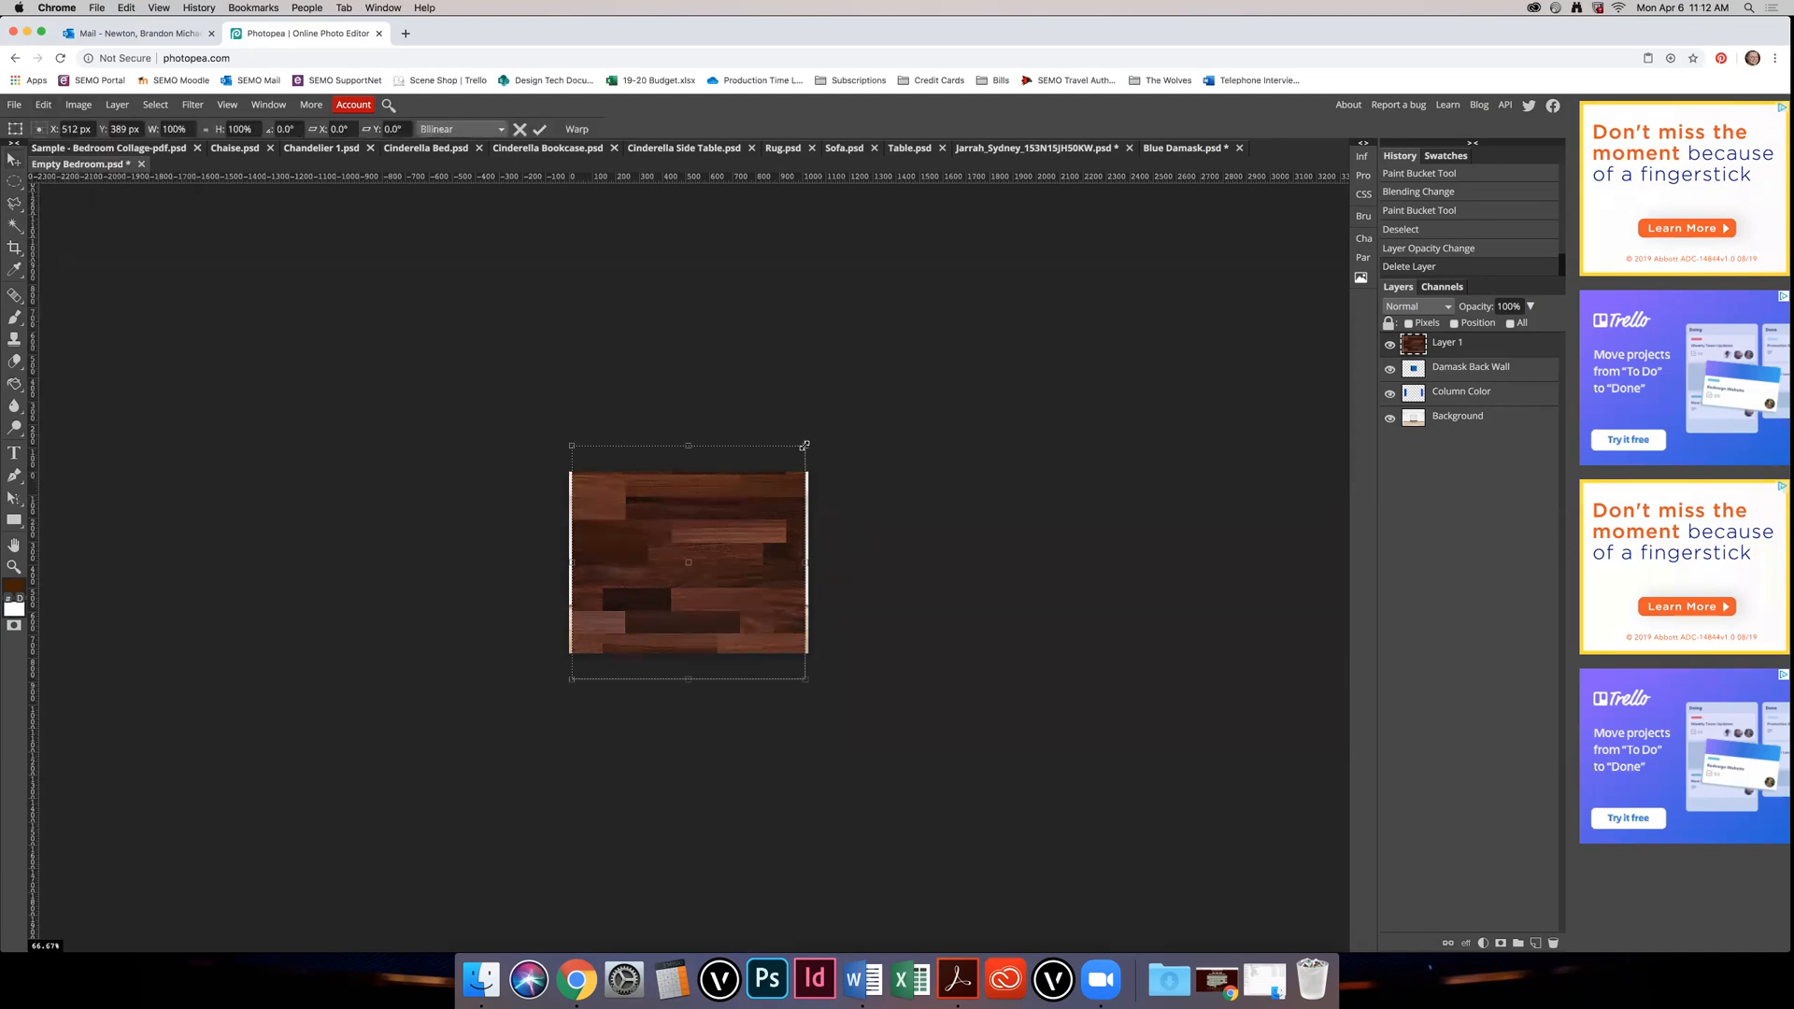
left_click_drag(804, 446, 640, 615)
key("super+plus")
key("super+plus")
key("super+plus")
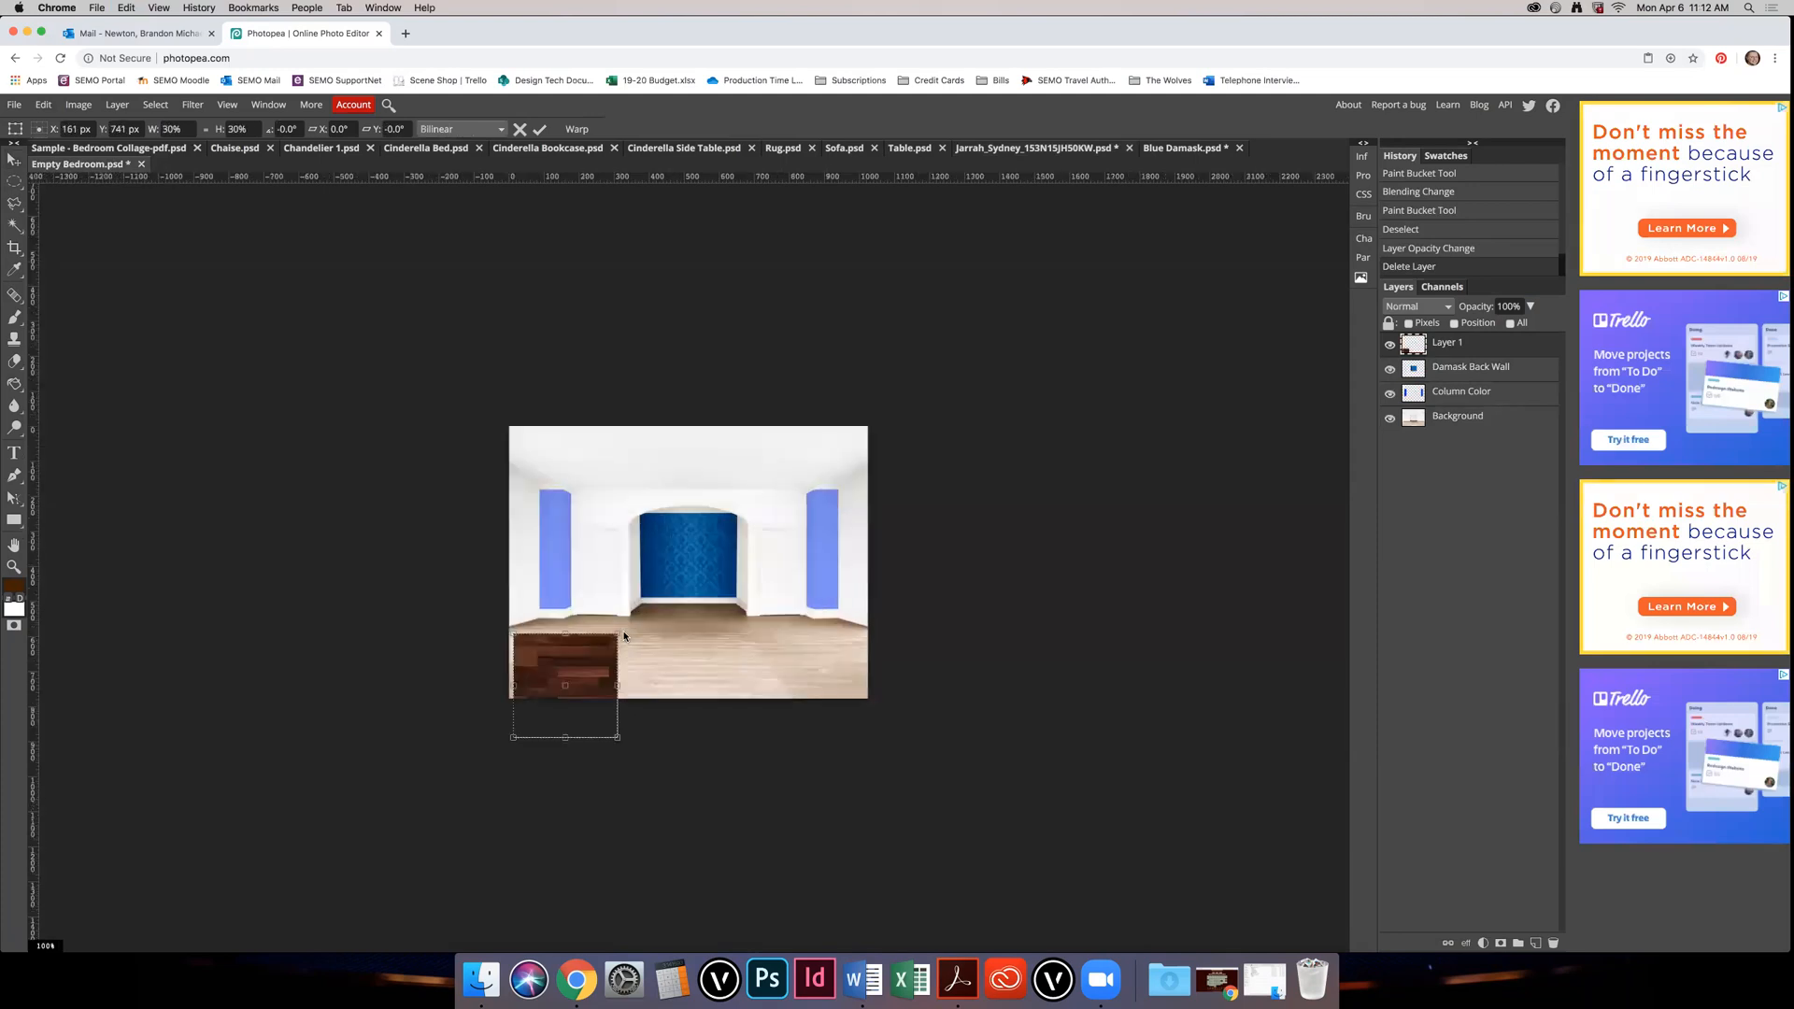
key("super+plus")
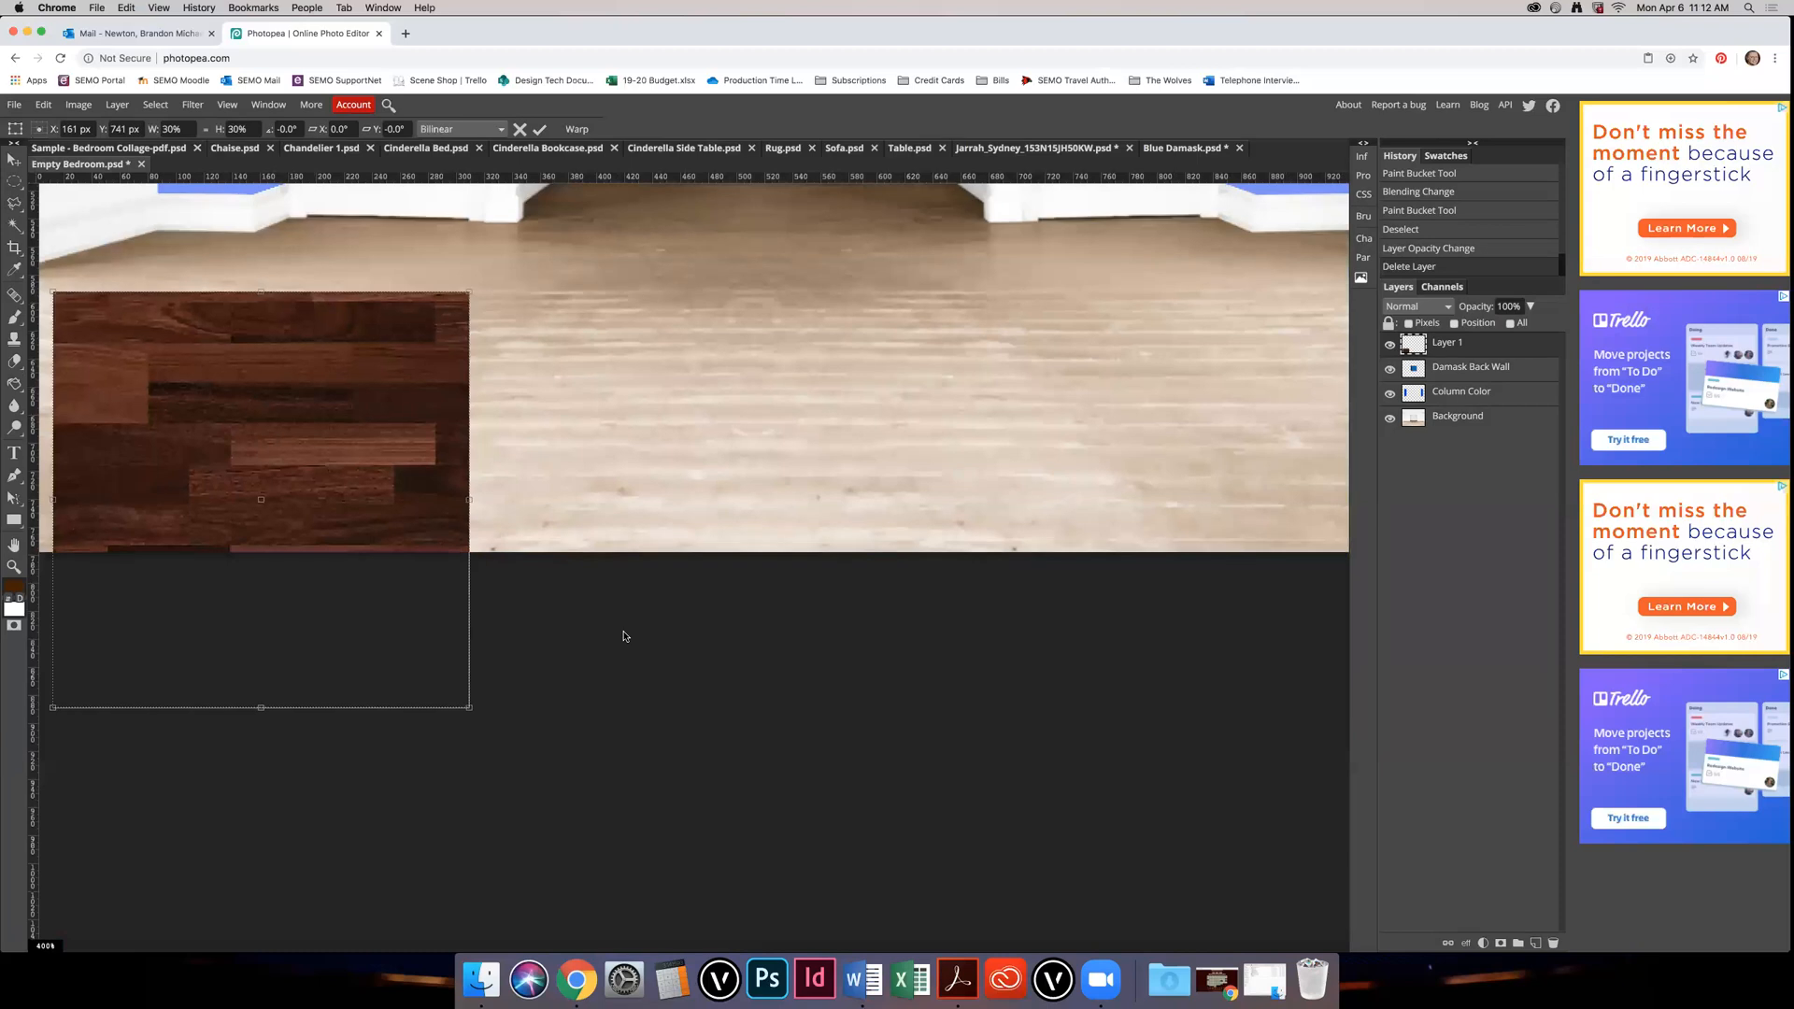
Step: Shrink the wood tile further to about 17%, keeping its upper-right corner anchored, and apply the transform
scroll(624, 636, "up", 8)
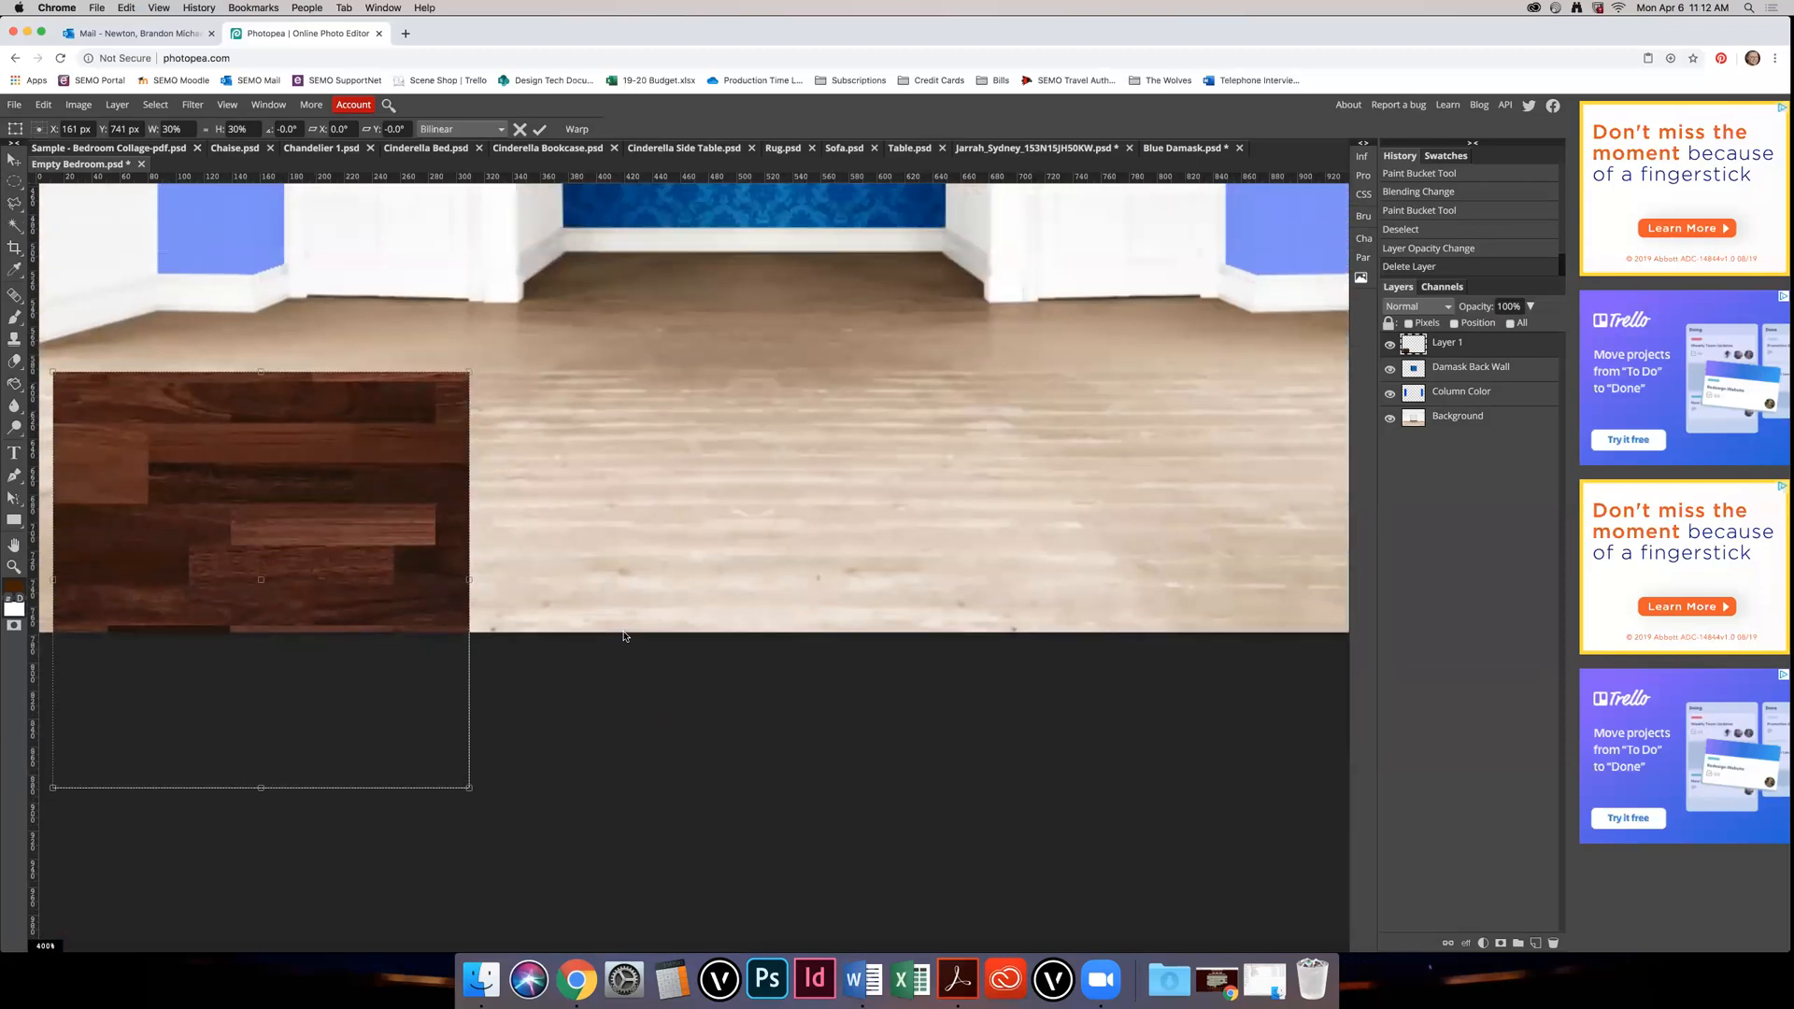
scroll(624, 636, "up", 5)
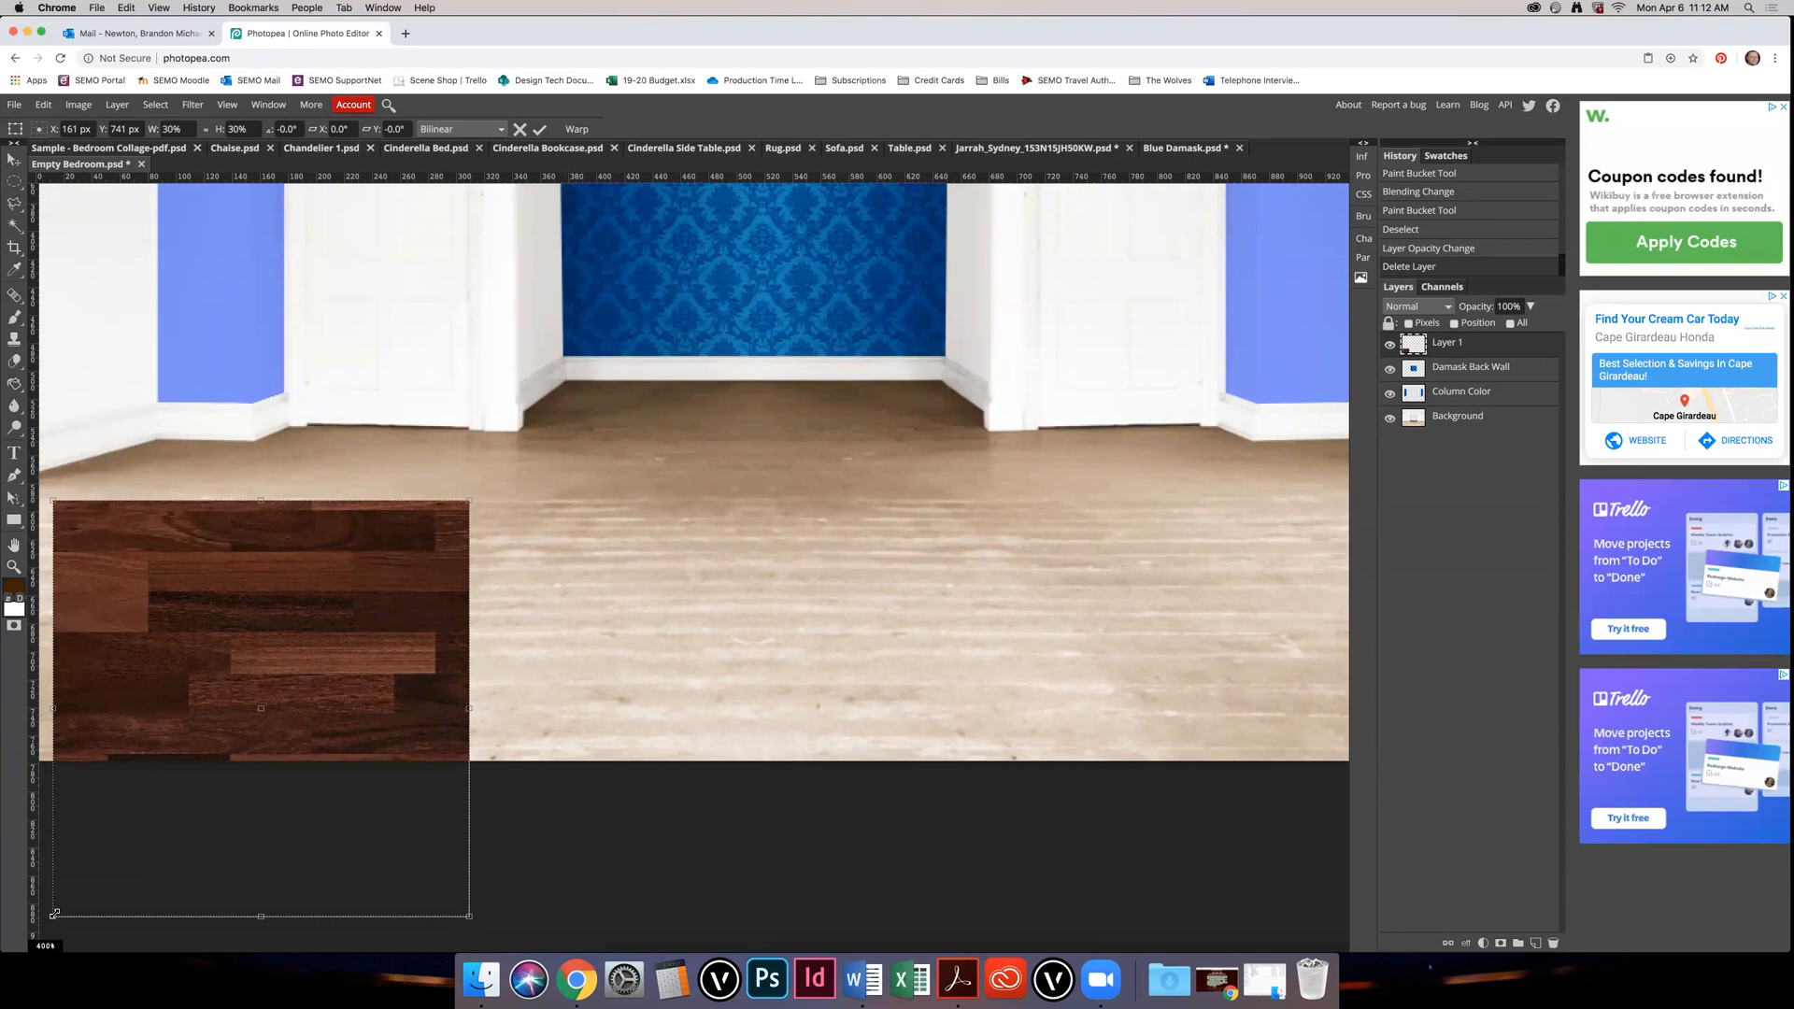
left_click_drag(55, 914, 231, 710)
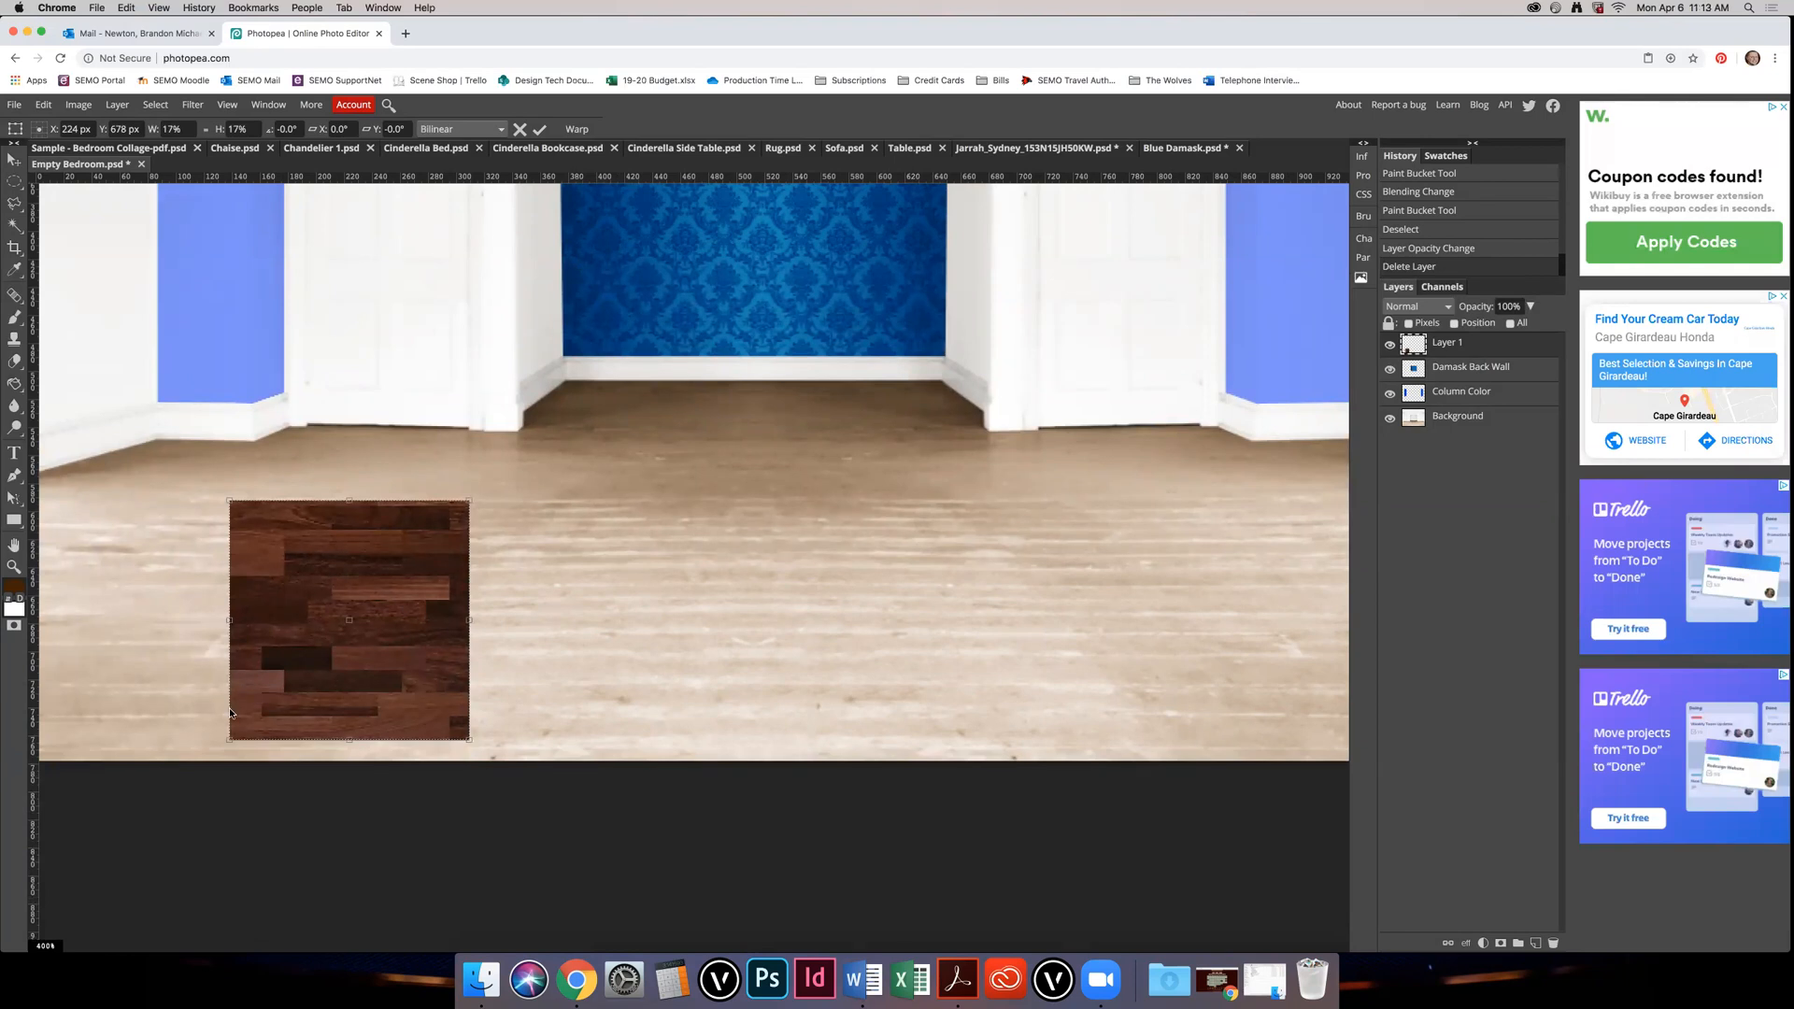
key("Return")
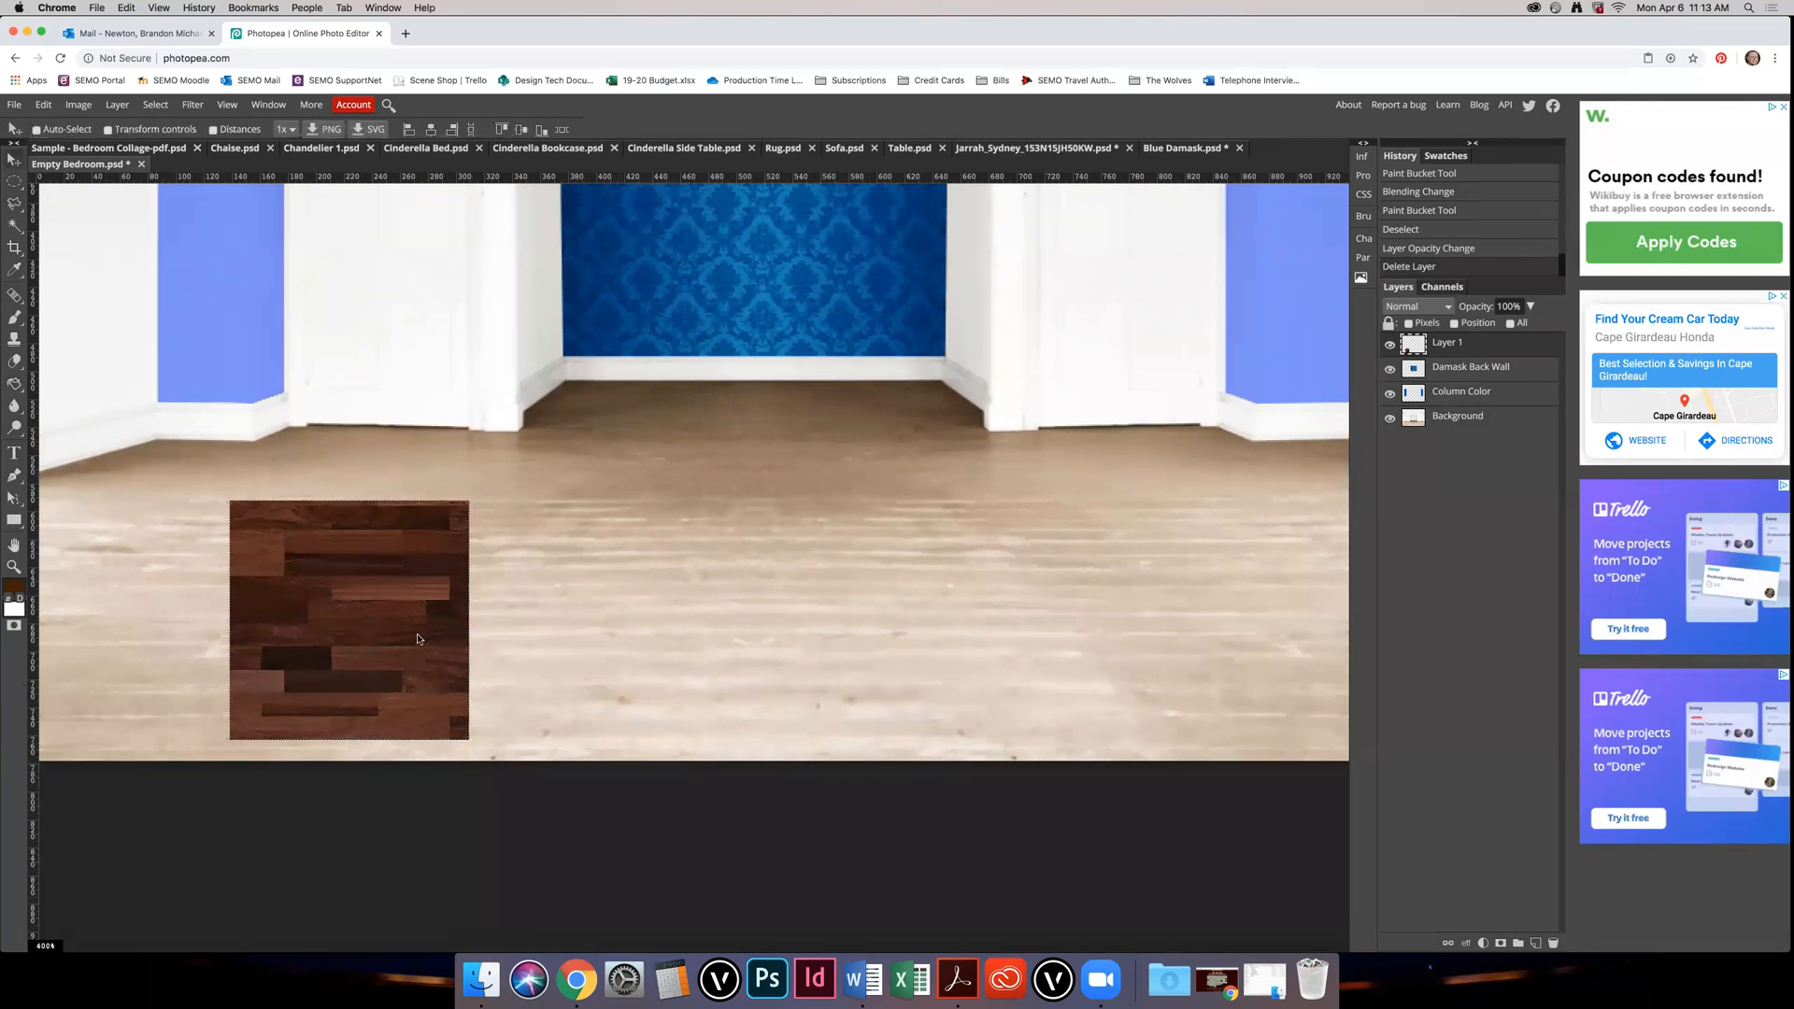
Step: Move the wood tile into the floor's lower-left corner, slightly overlapping the left and bottom canvas edges
left_click_drag(605, 592, 862, 614)
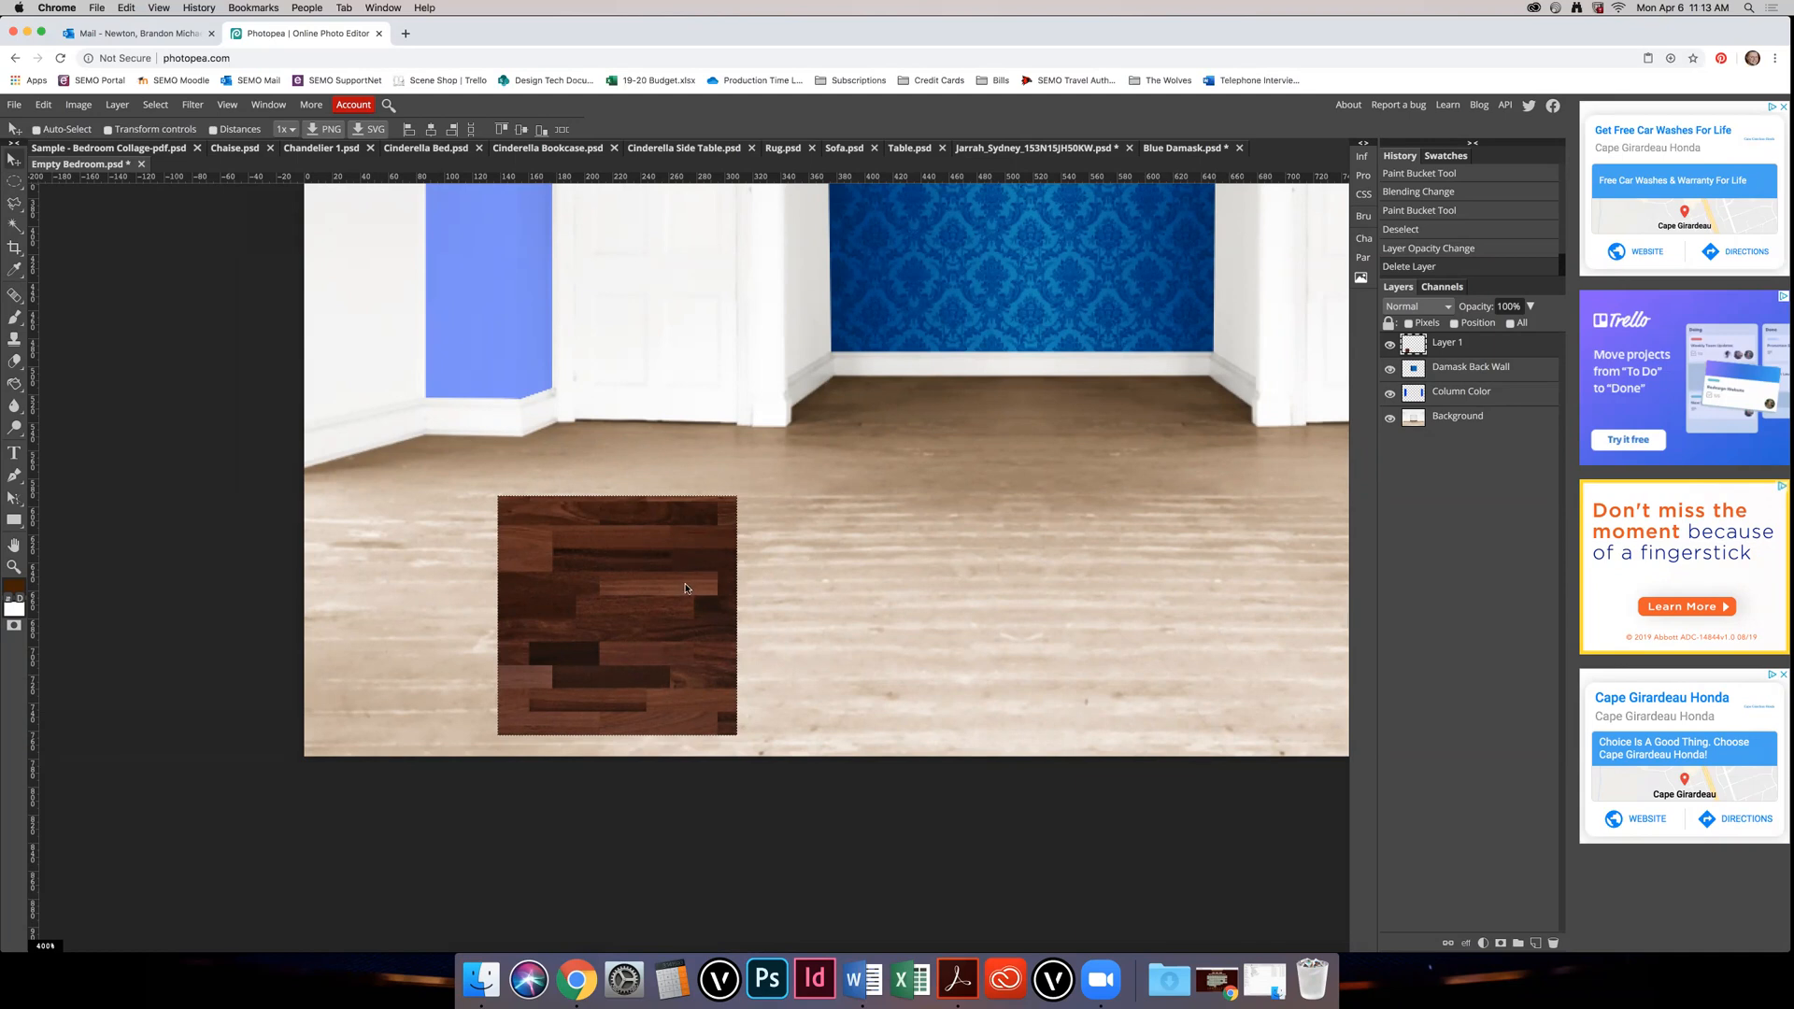
left_click_drag(684, 575, 486, 606)
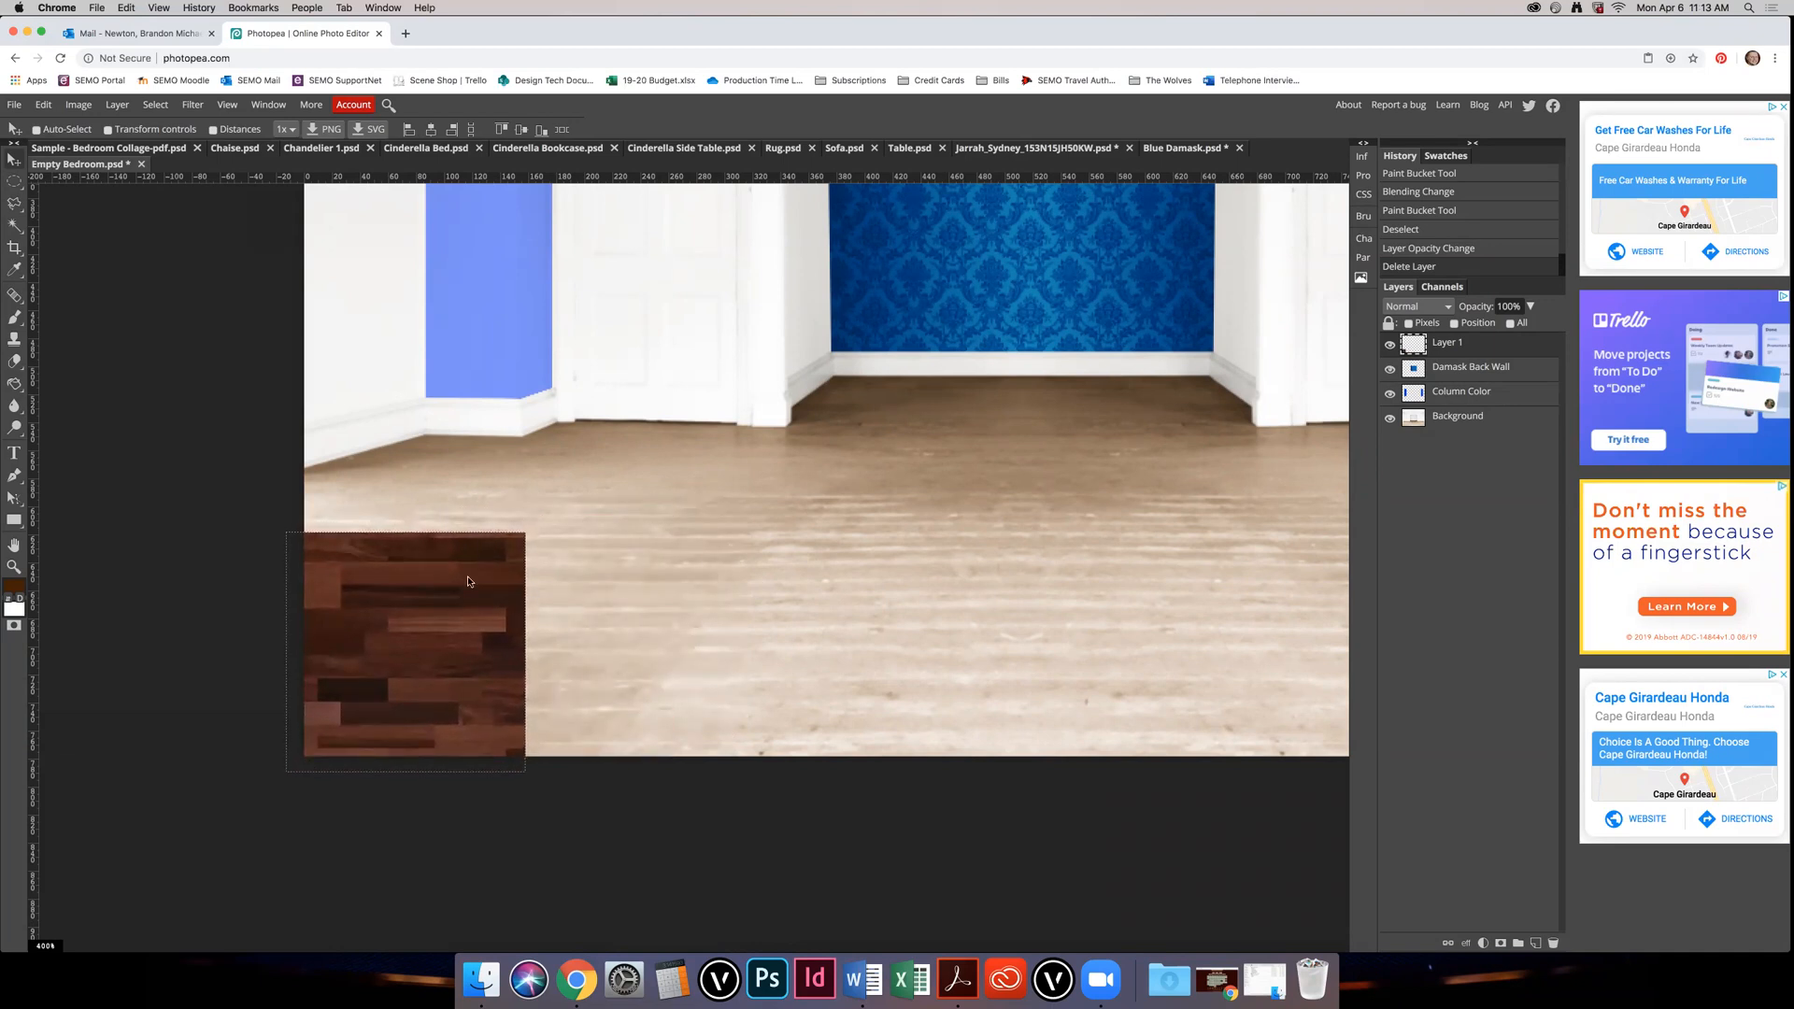
scroll(336, 581, "down", 2)
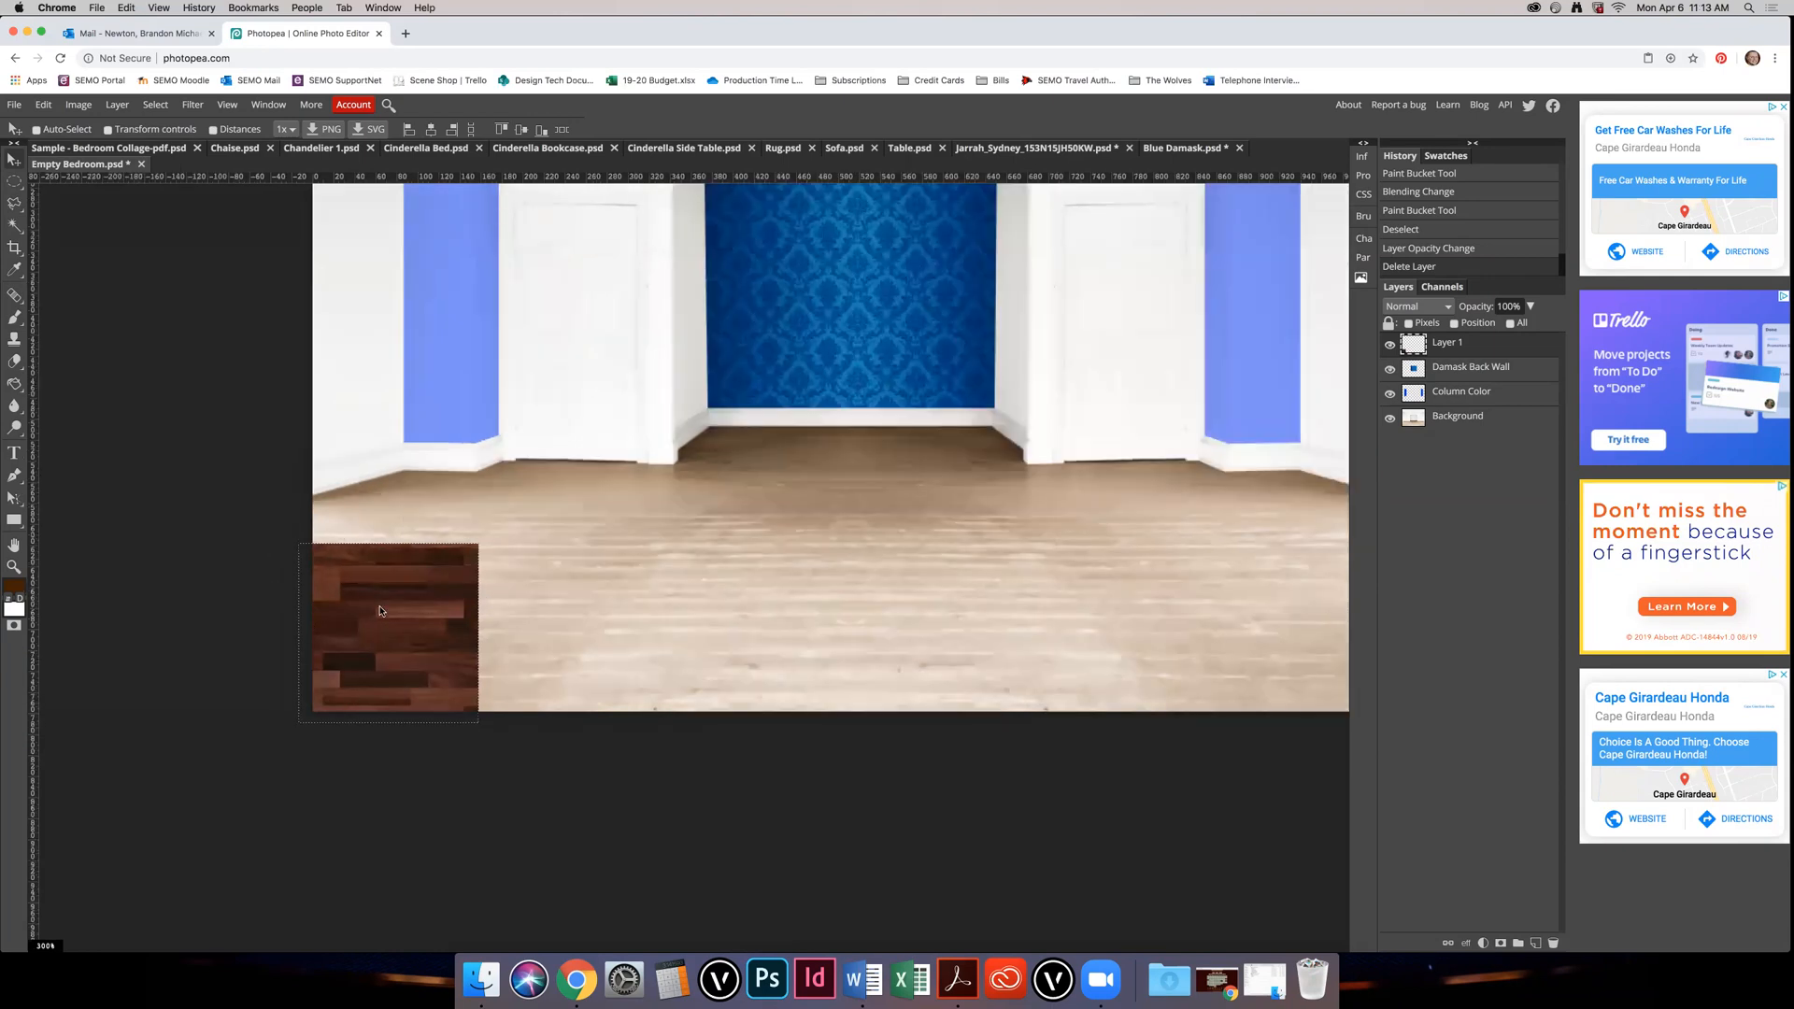
Step: Duplicate the wood tile and place the copy flush against the original's right edge
left_click_drag(380, 611, 569, 611)
key("Right")
key("Right")
key("Right")
key("Right")
key("Right")
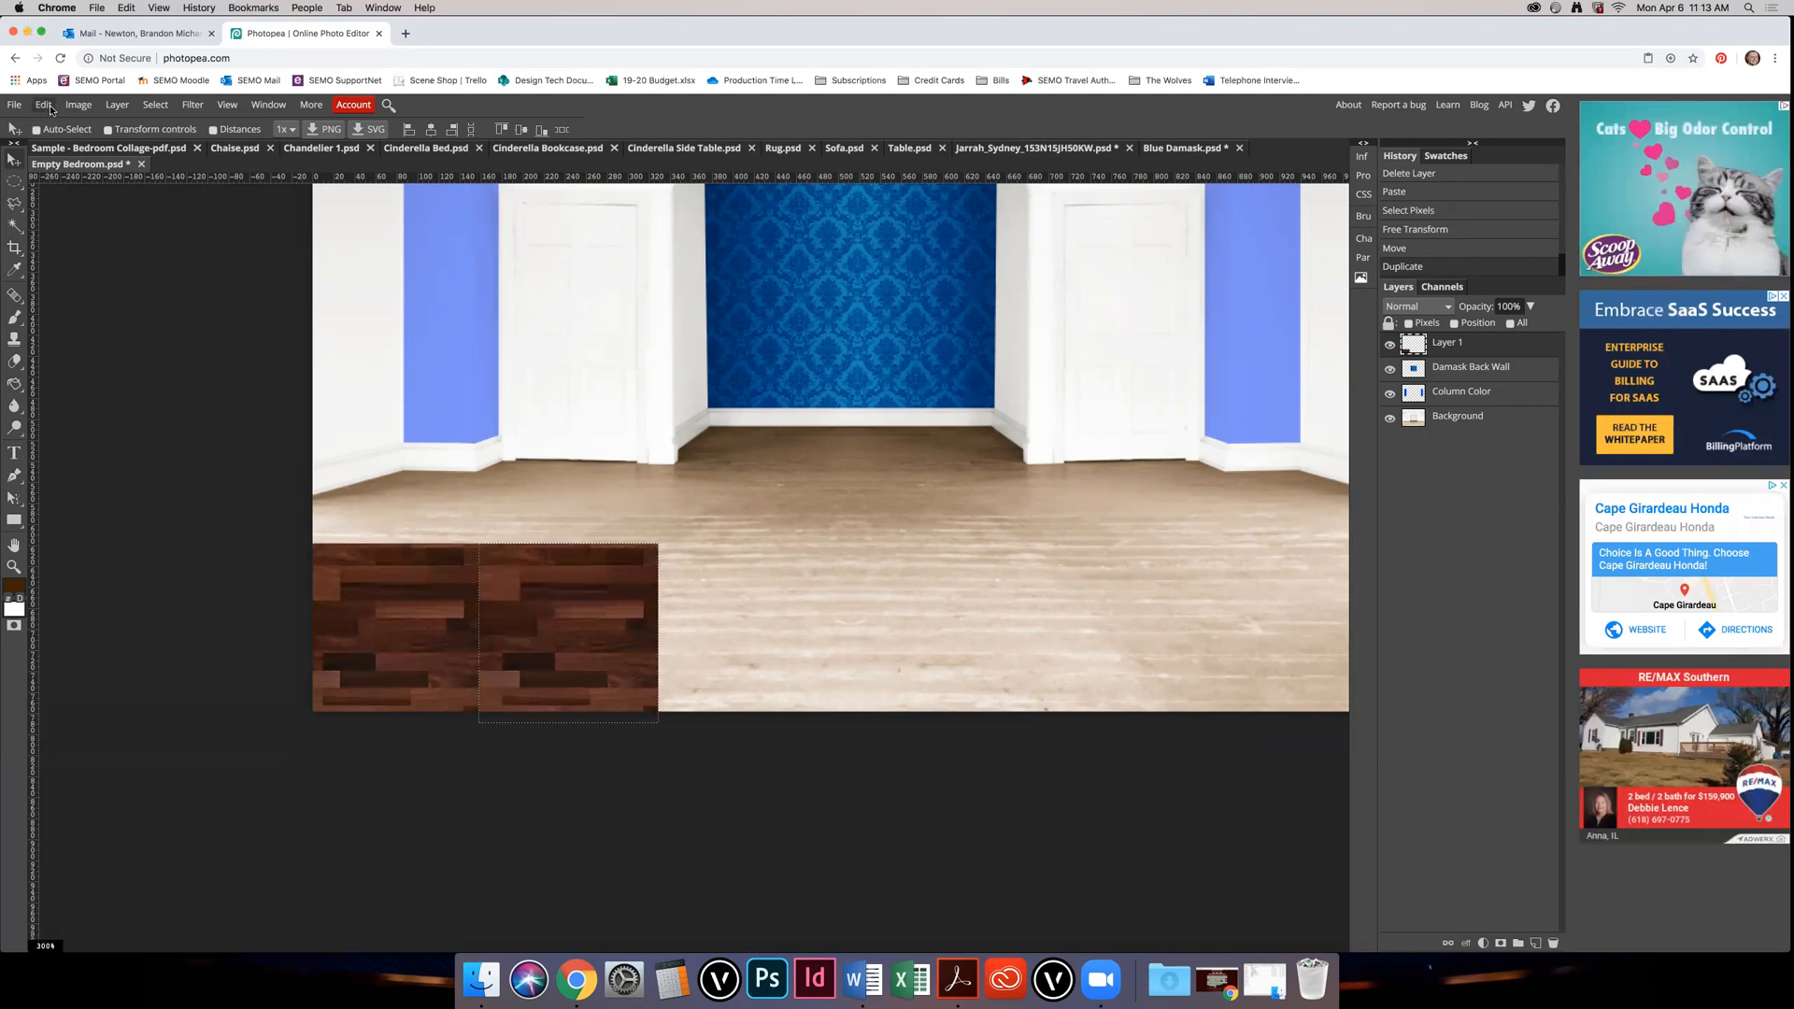
Step: Flip the duplicated wood tile horizontally so its planks mirror the original tile
left_click(42, 105)
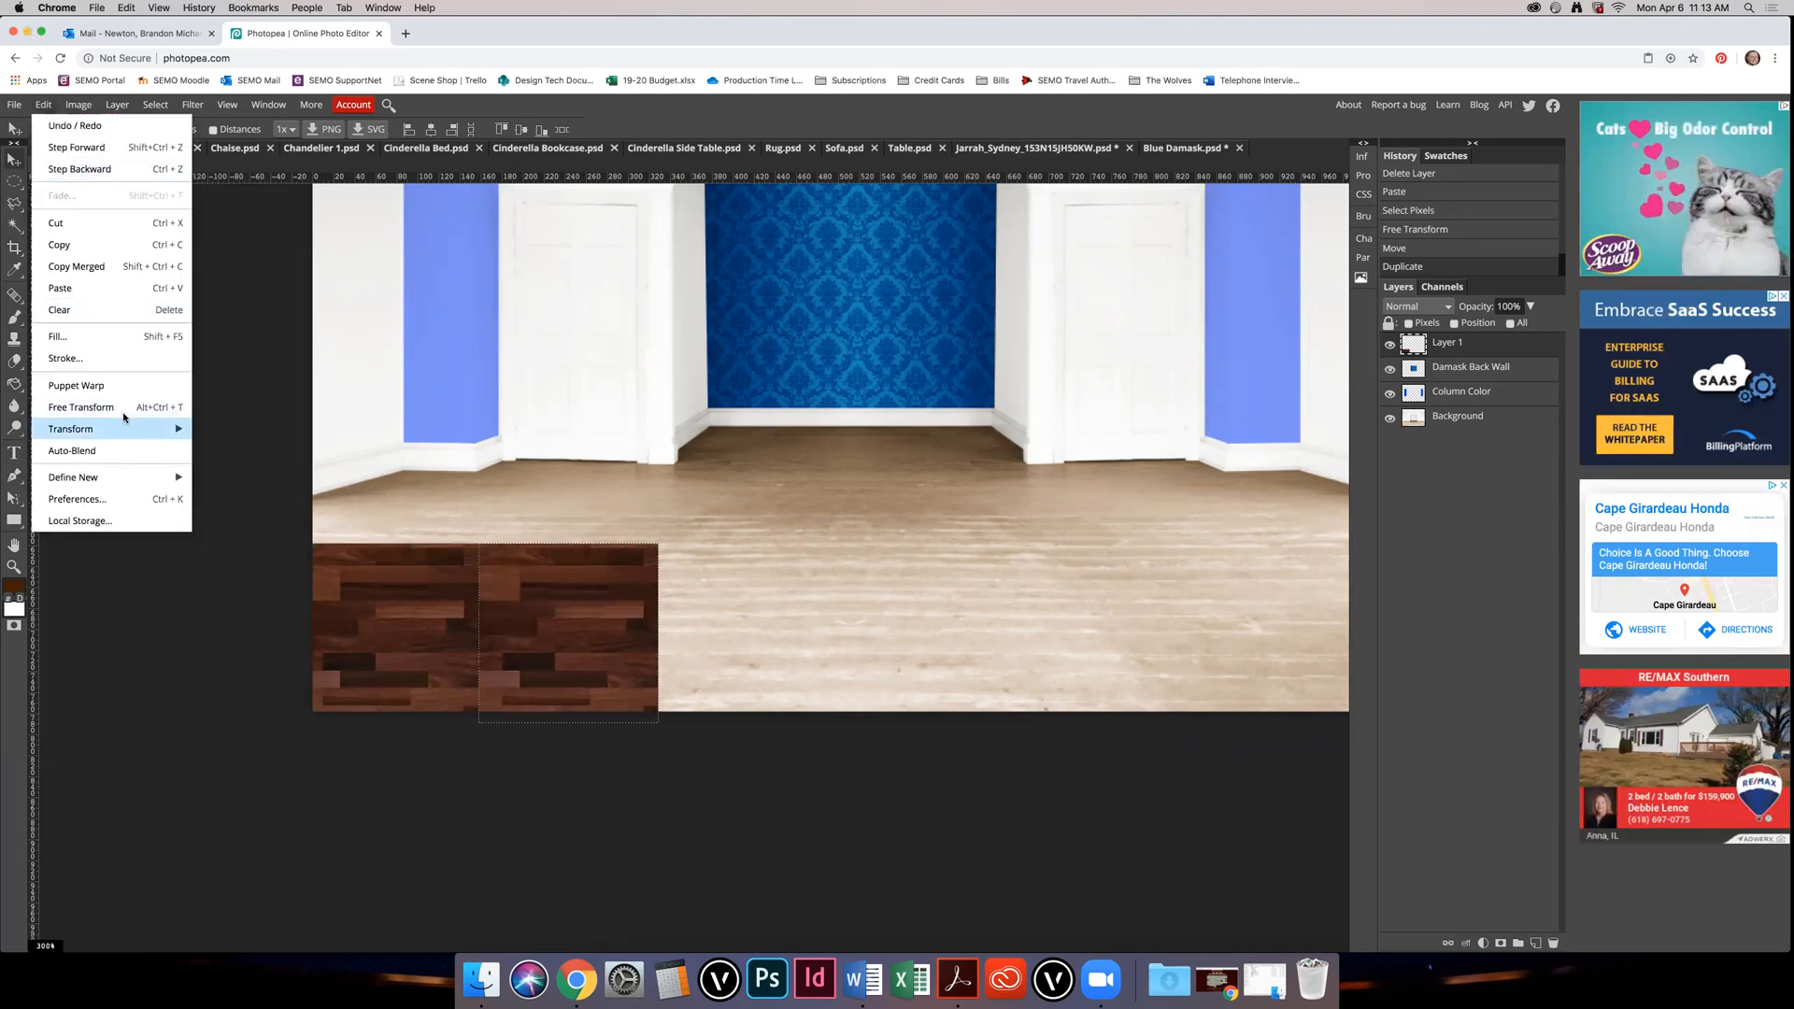
mouse_move(169, 429)
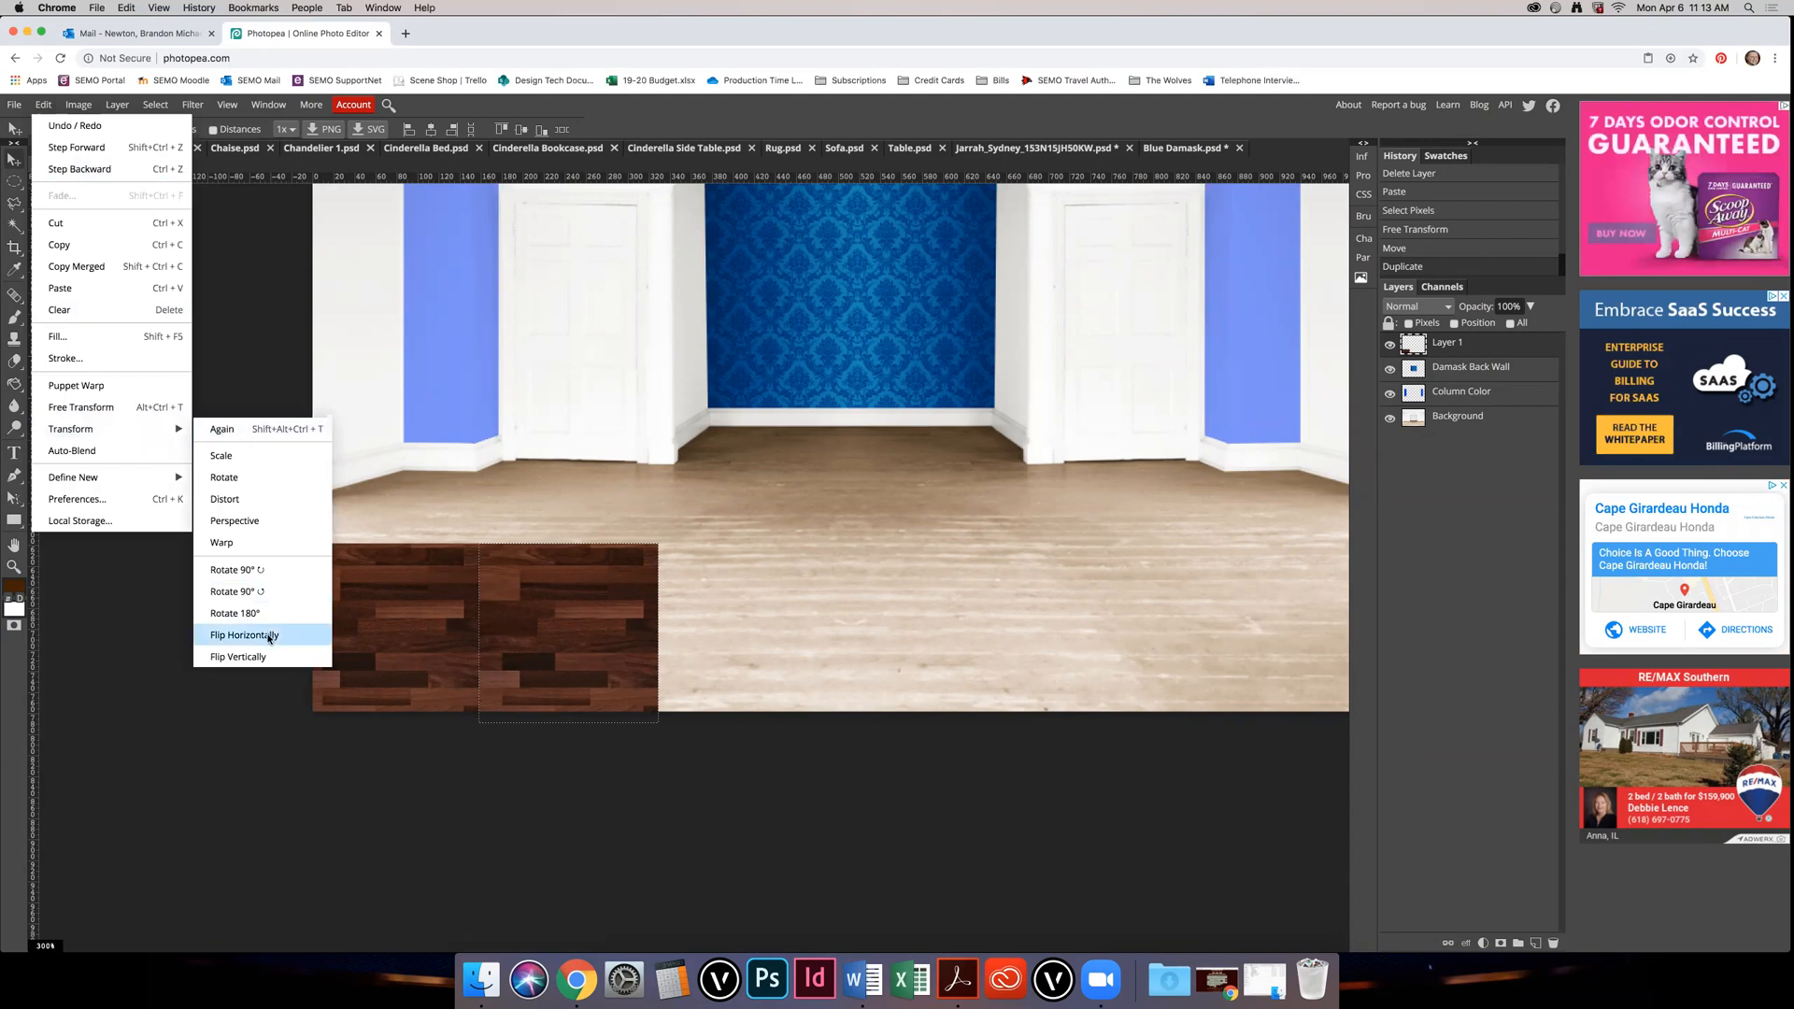
left_click(268, 635)
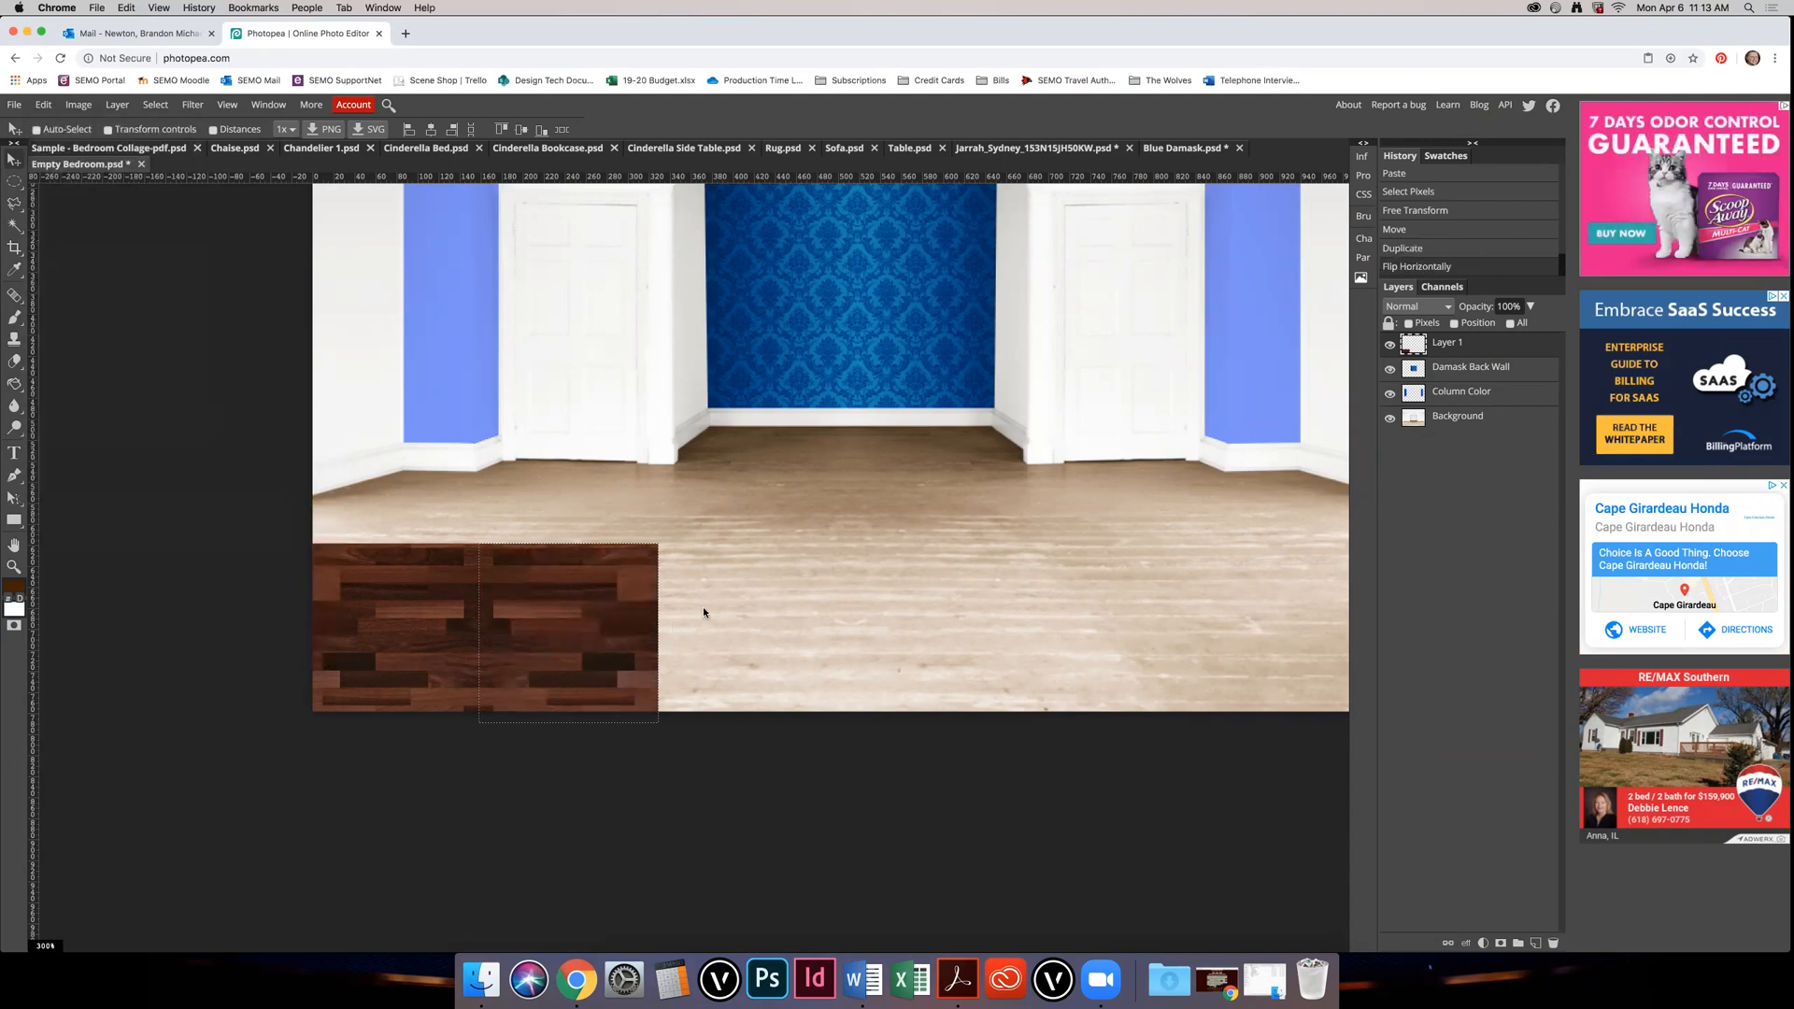
Step: Deselect the mirrored copy, try moving both joined wood tiles together, and undo the move
key("ctrl+d")
left_click_drag(549, 623, 639, 579)
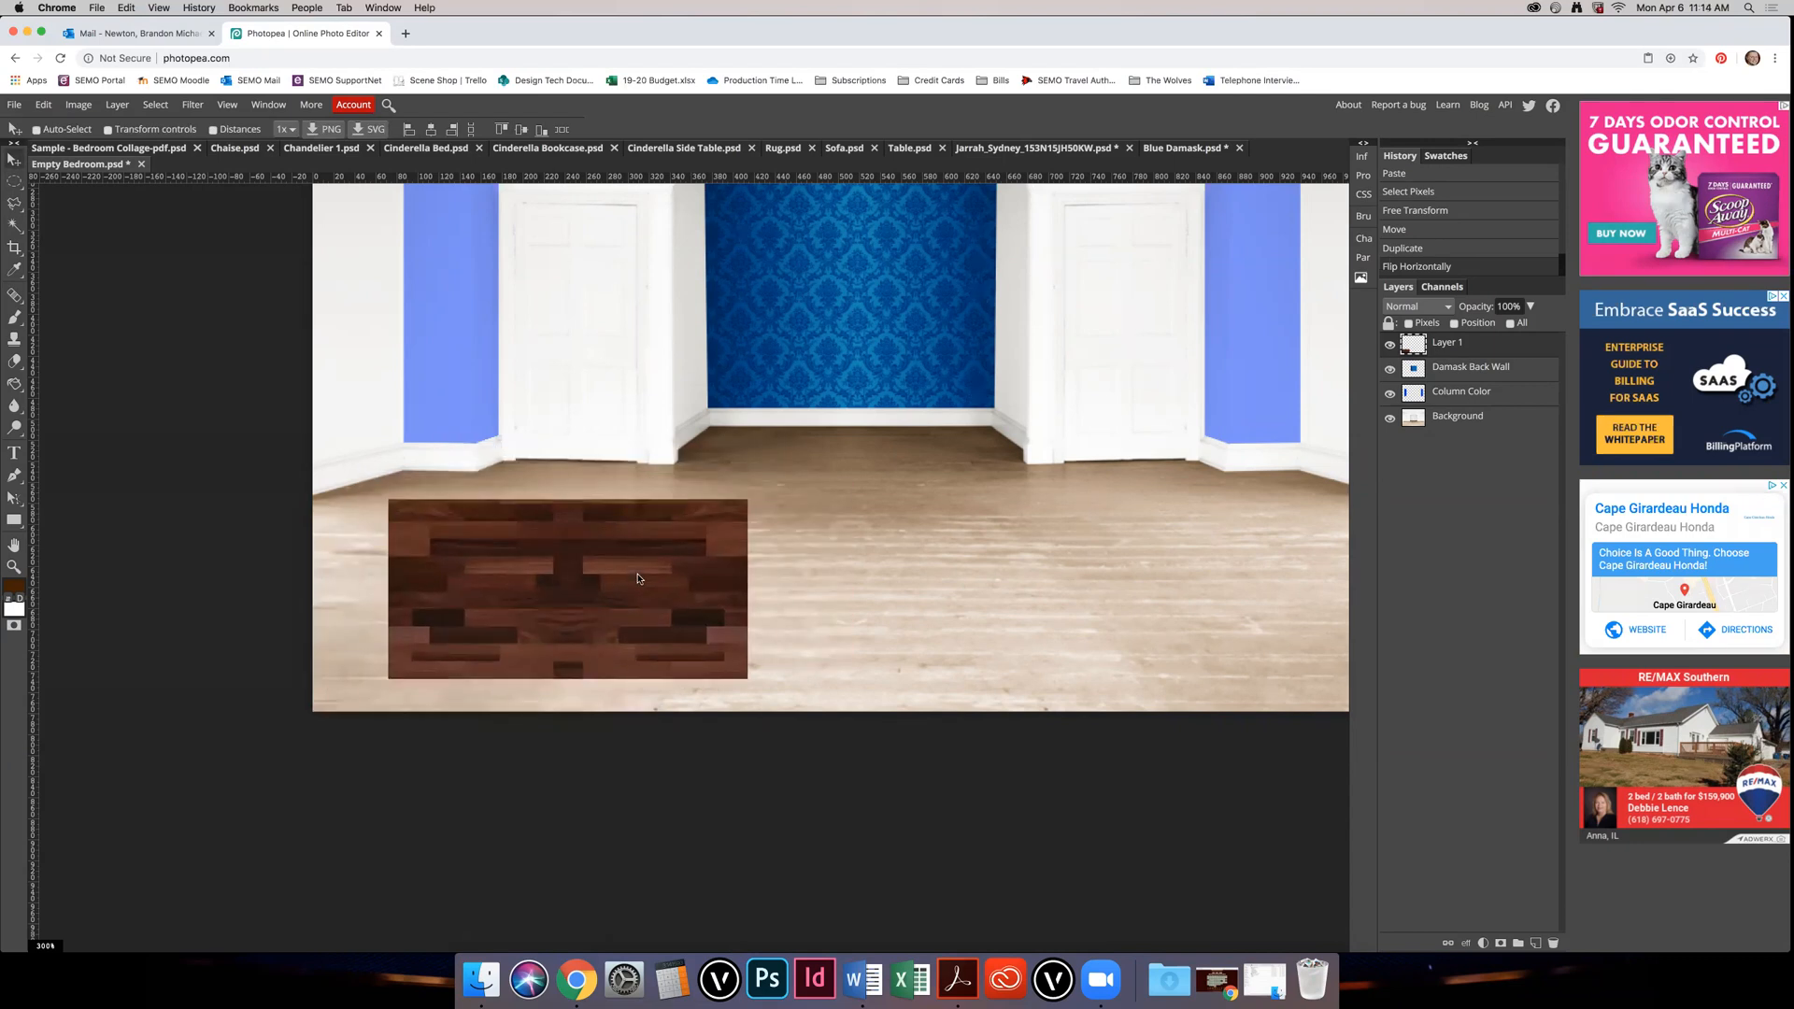
key("ctrl+z")
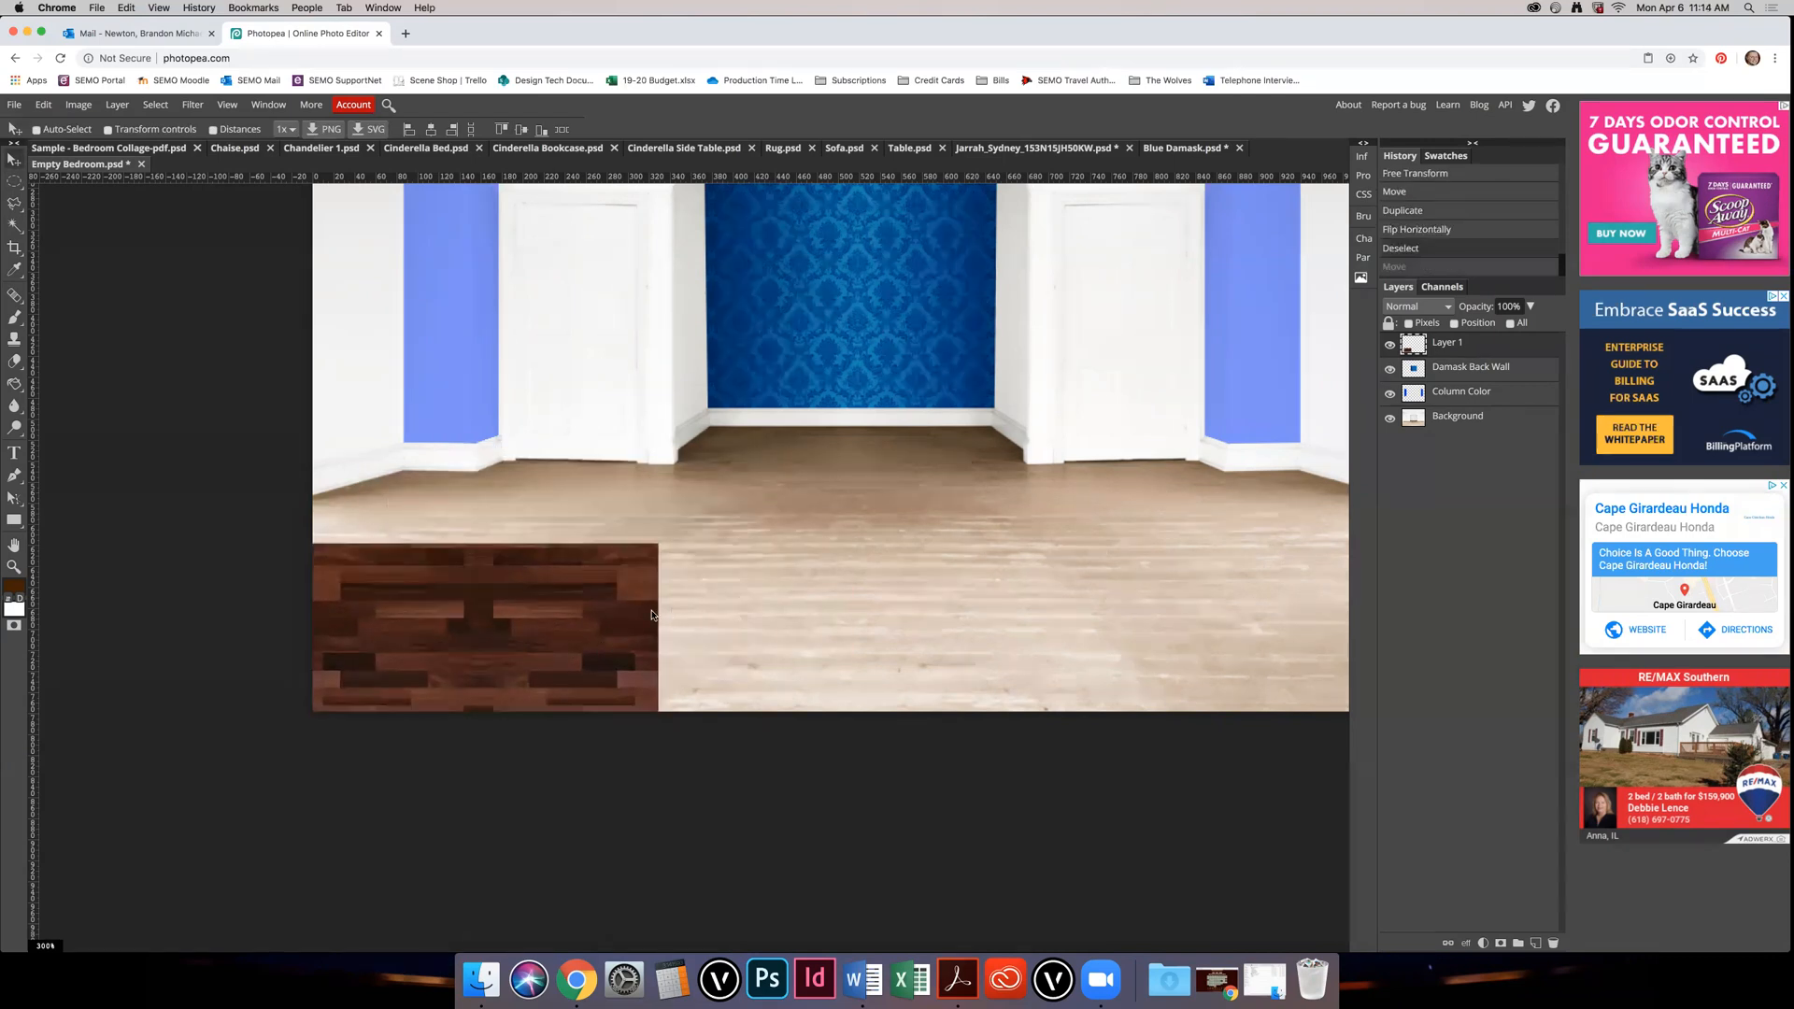
Step: Select the pixels of both wood tiles on Layer 1 and close the Zoom meeting launch page
left_click(1415, 346, "ctrl")
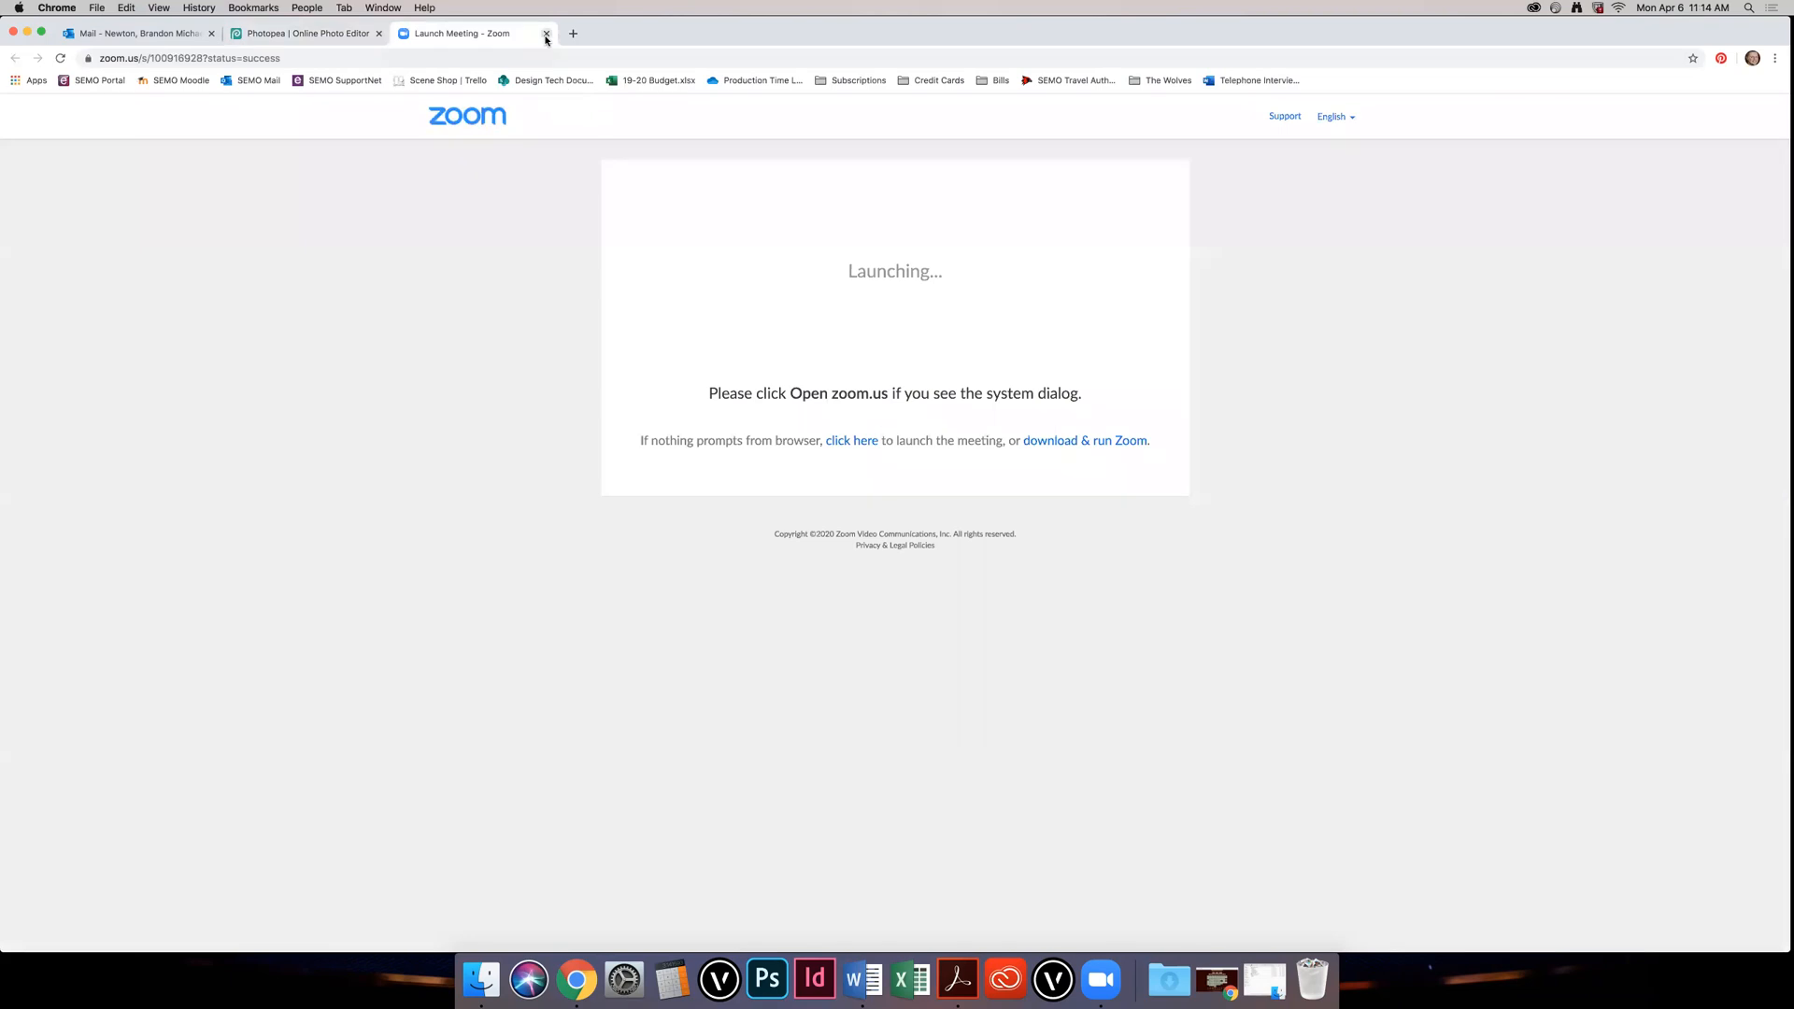
left_click(547, 34)
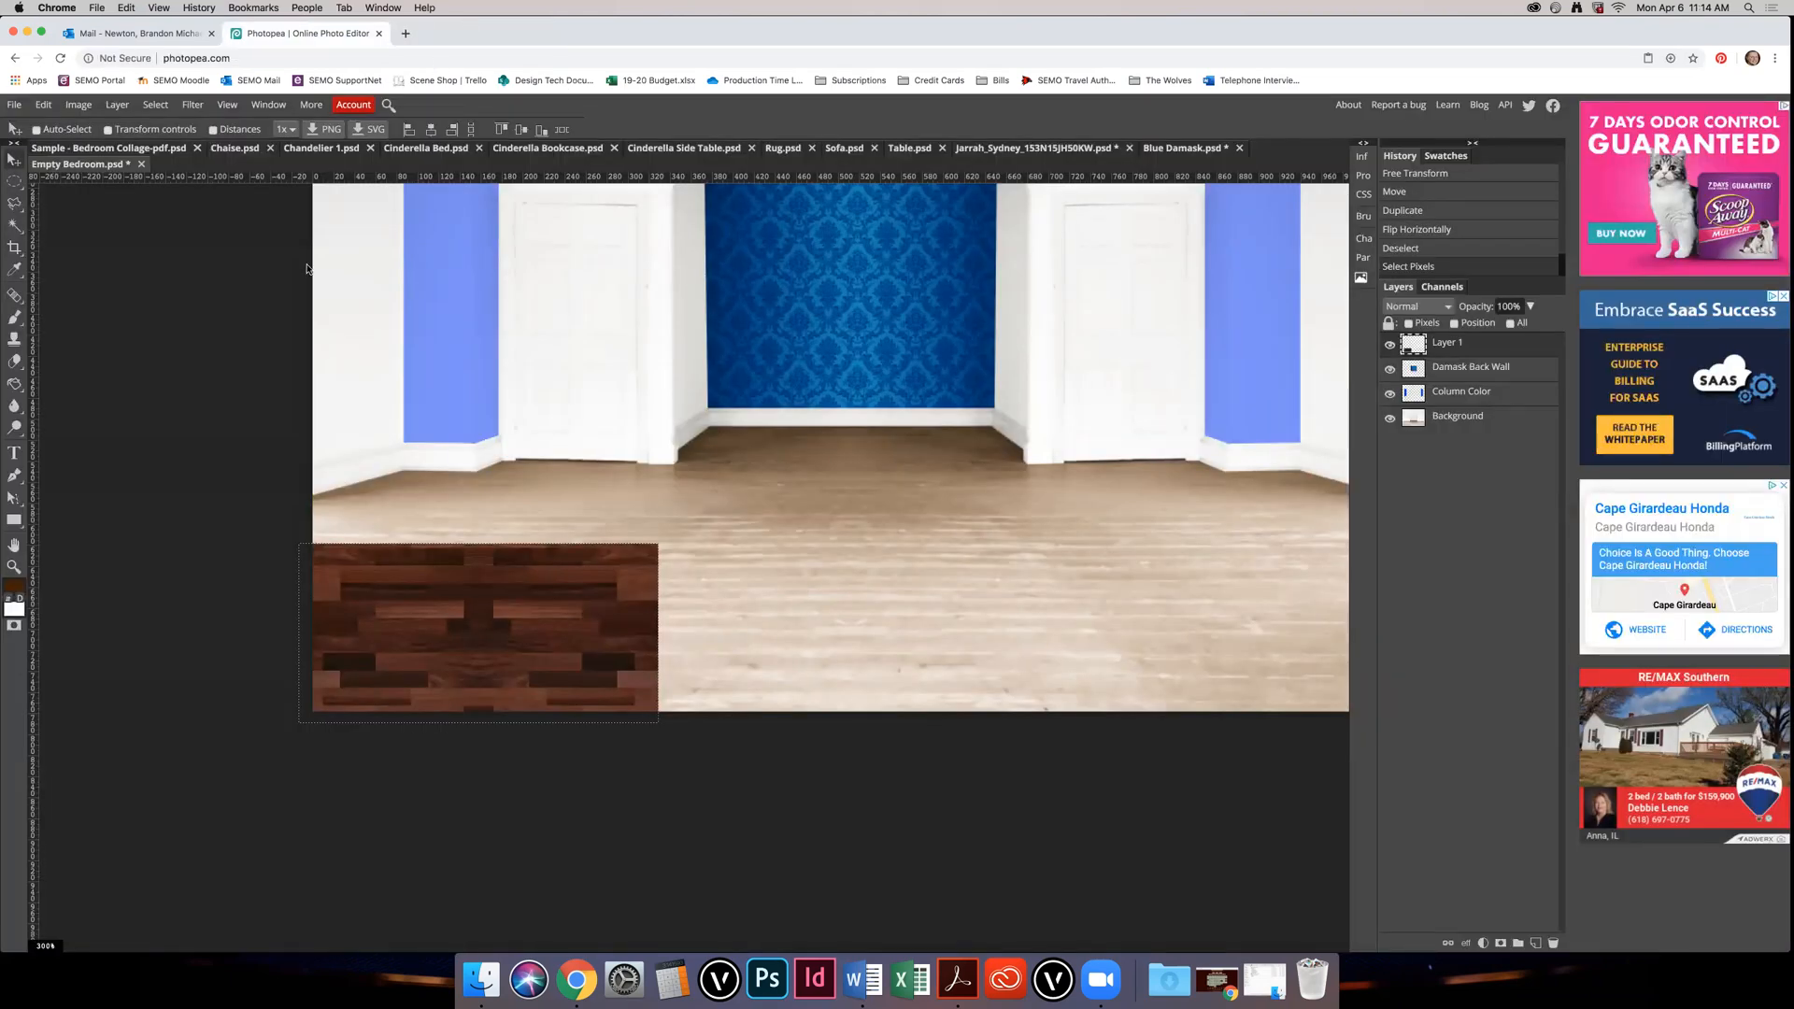
Step: Try stretching the joined wood tiles horizontally to about 218% with Free Transform, and cancel the transform
left_click(43, 105)
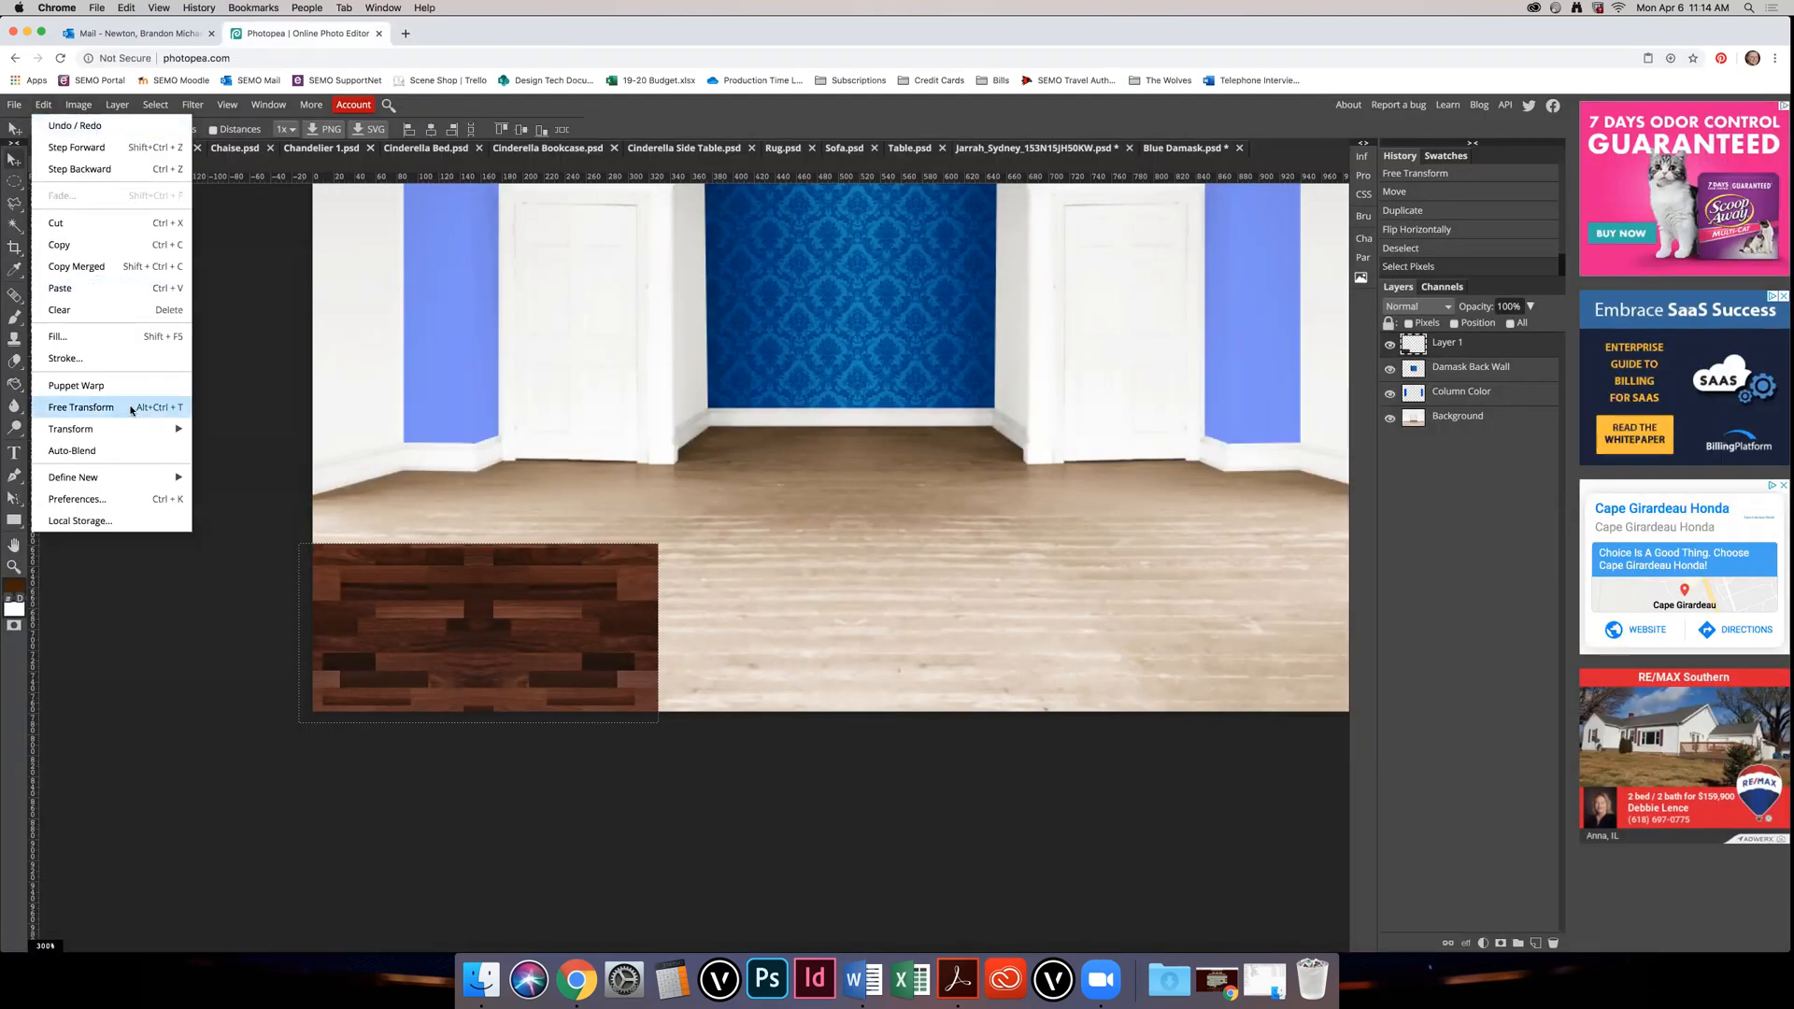
left_click(470, 636)
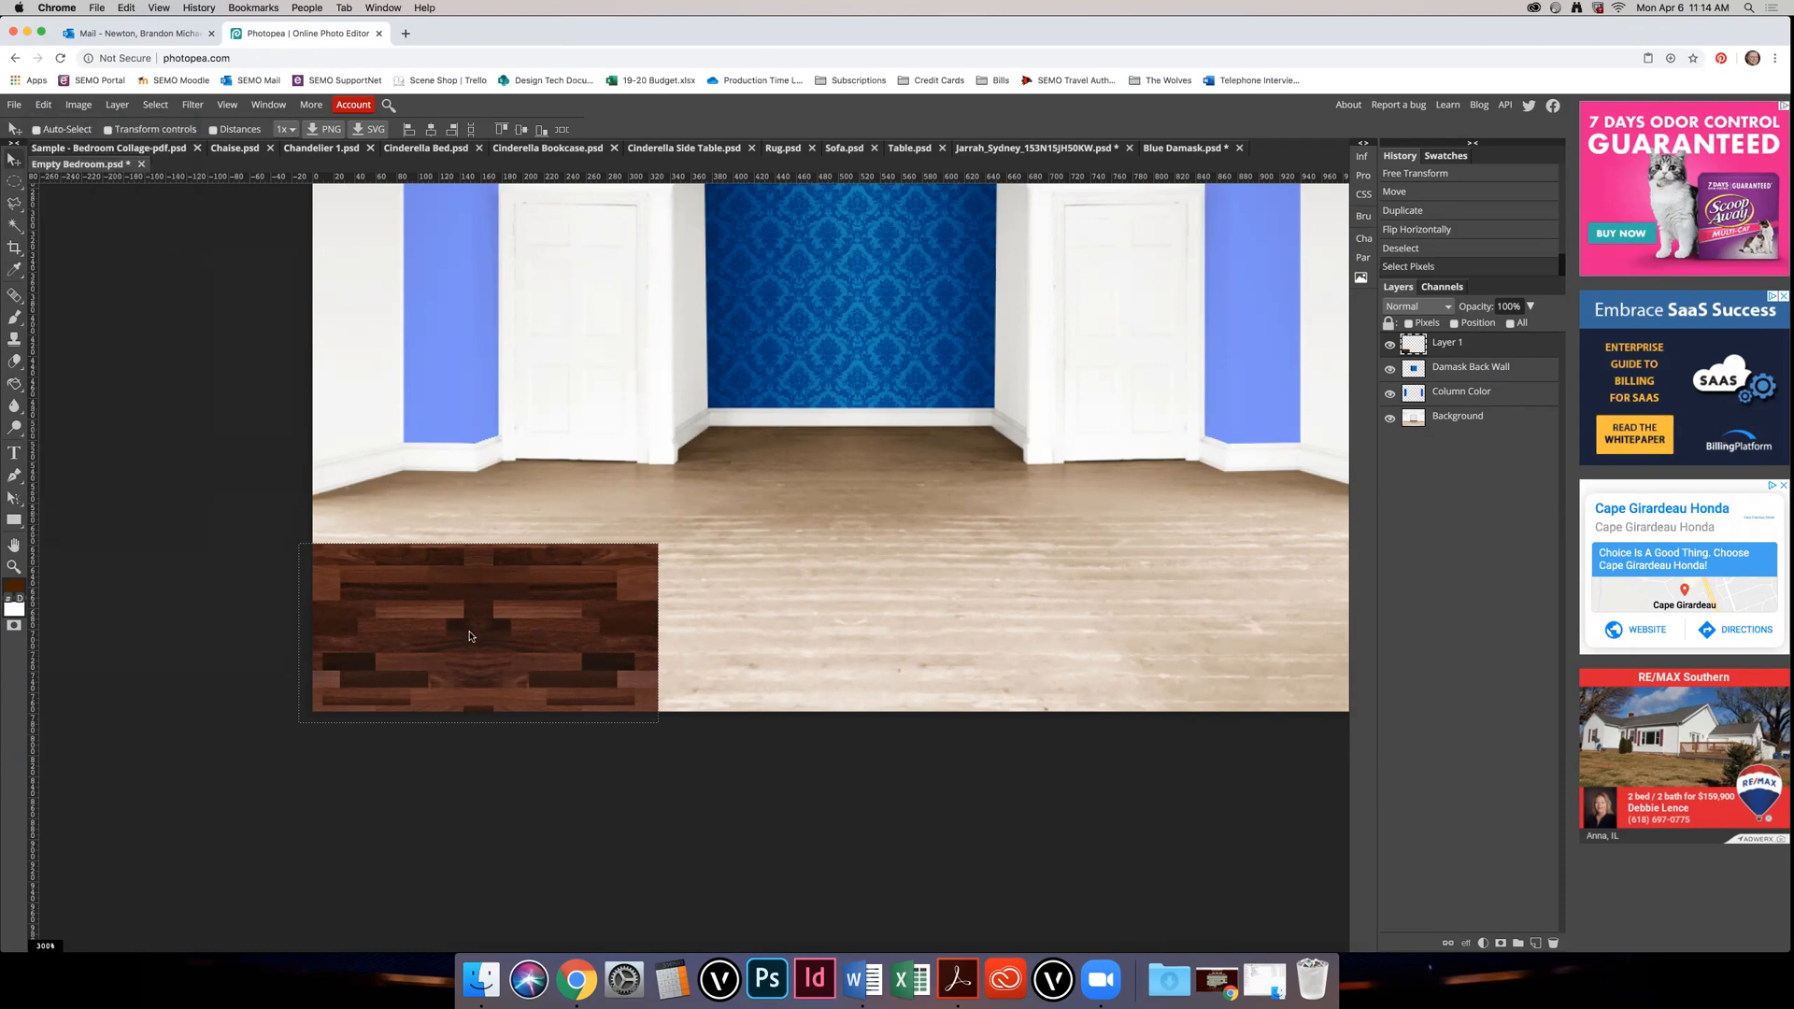
key("super+alt+t")
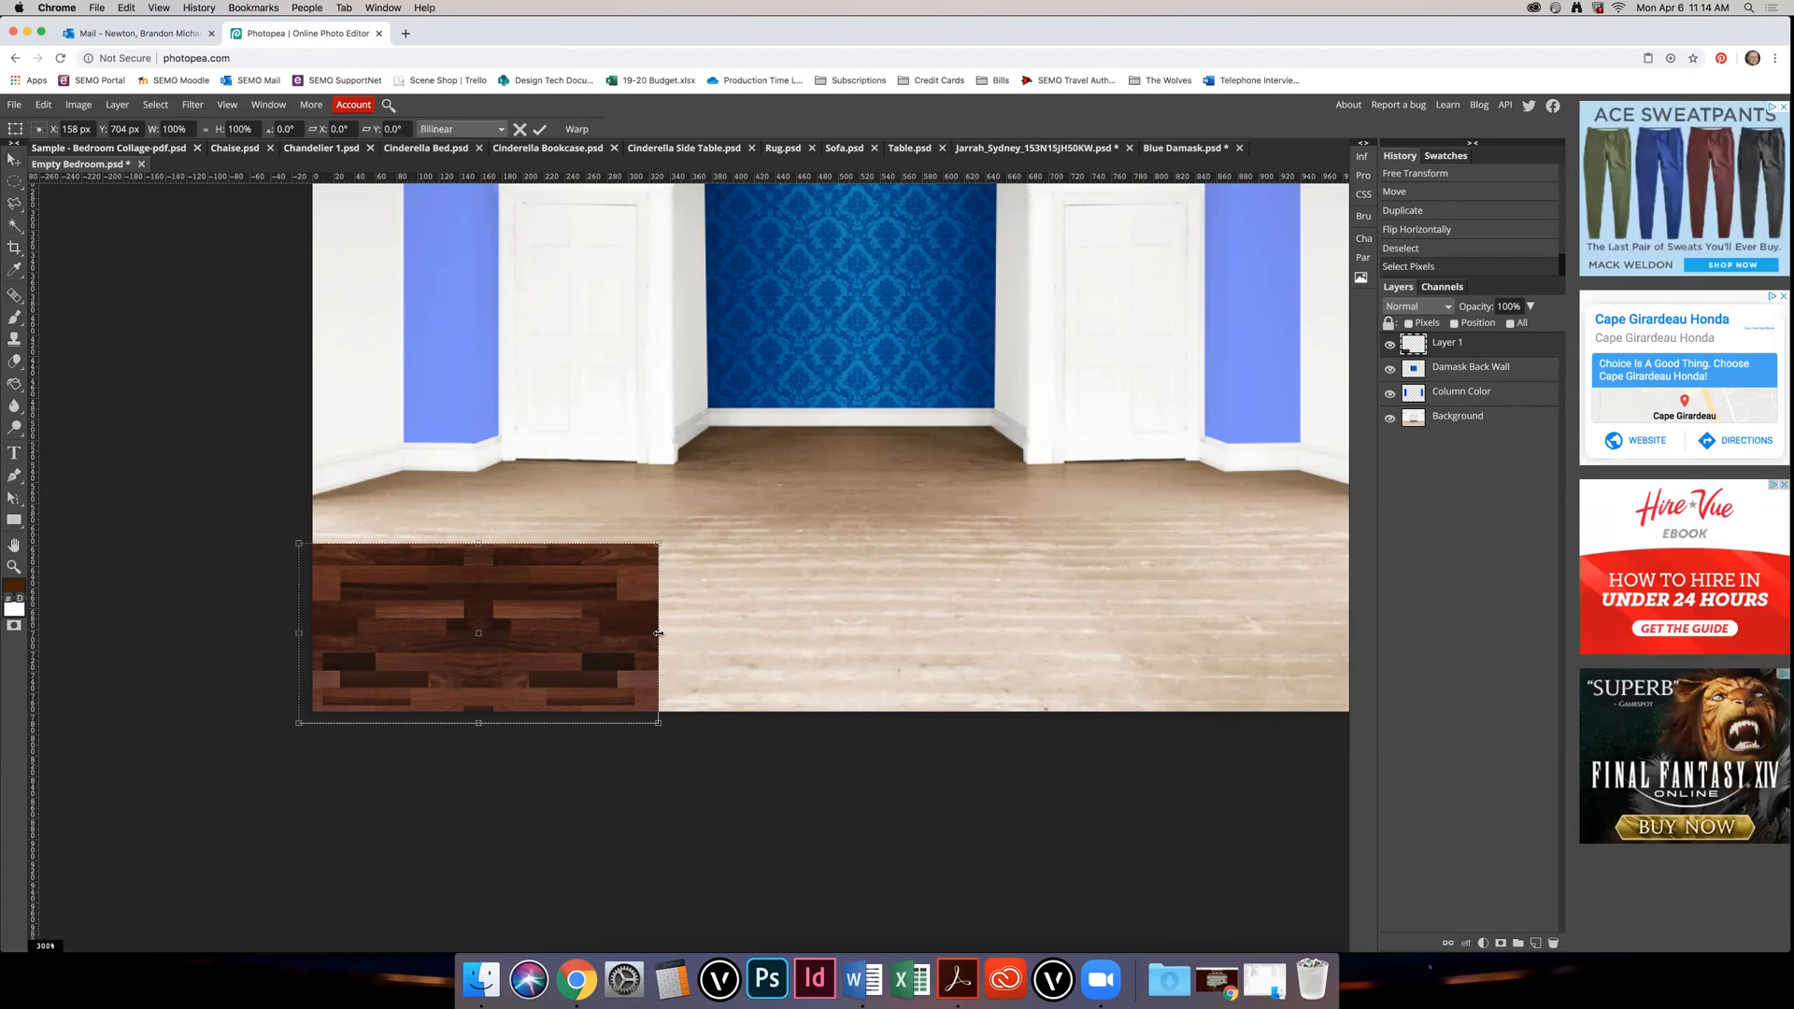
left_click_drag(658, 634, 1109, 633)
left_click(934, 309)
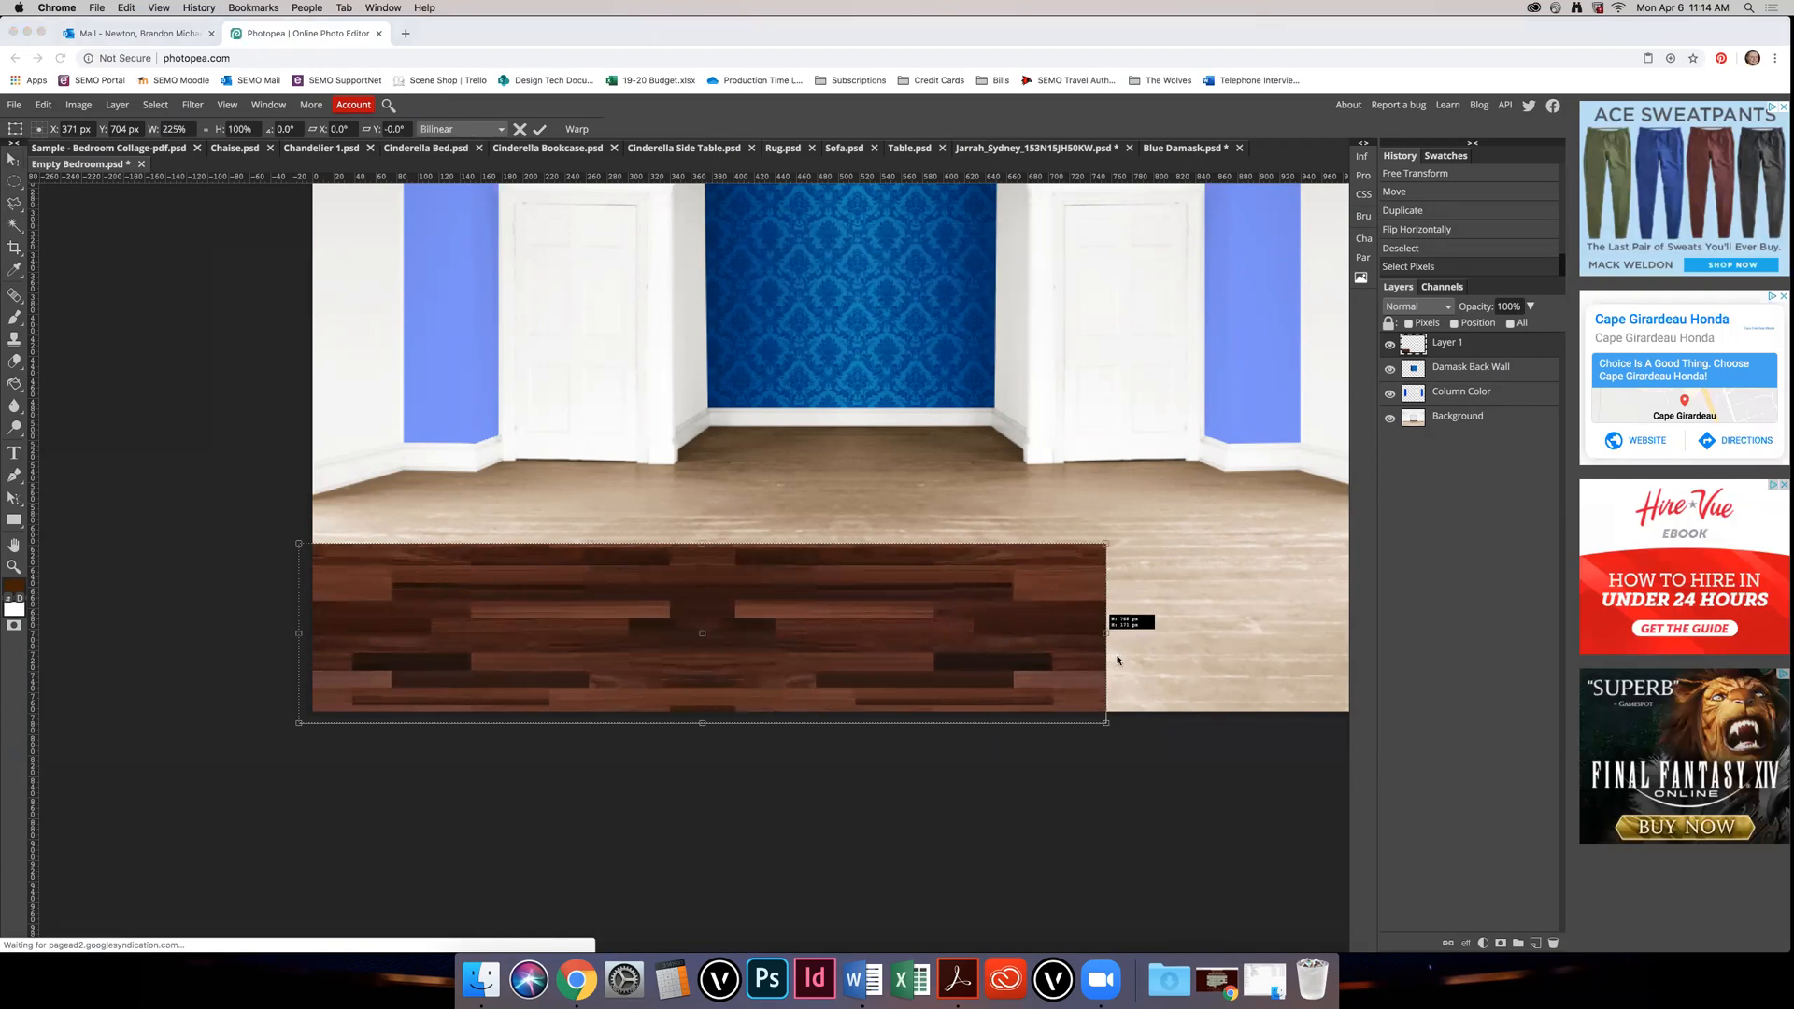
left_click_drag(1077, 643, 1128, 630)
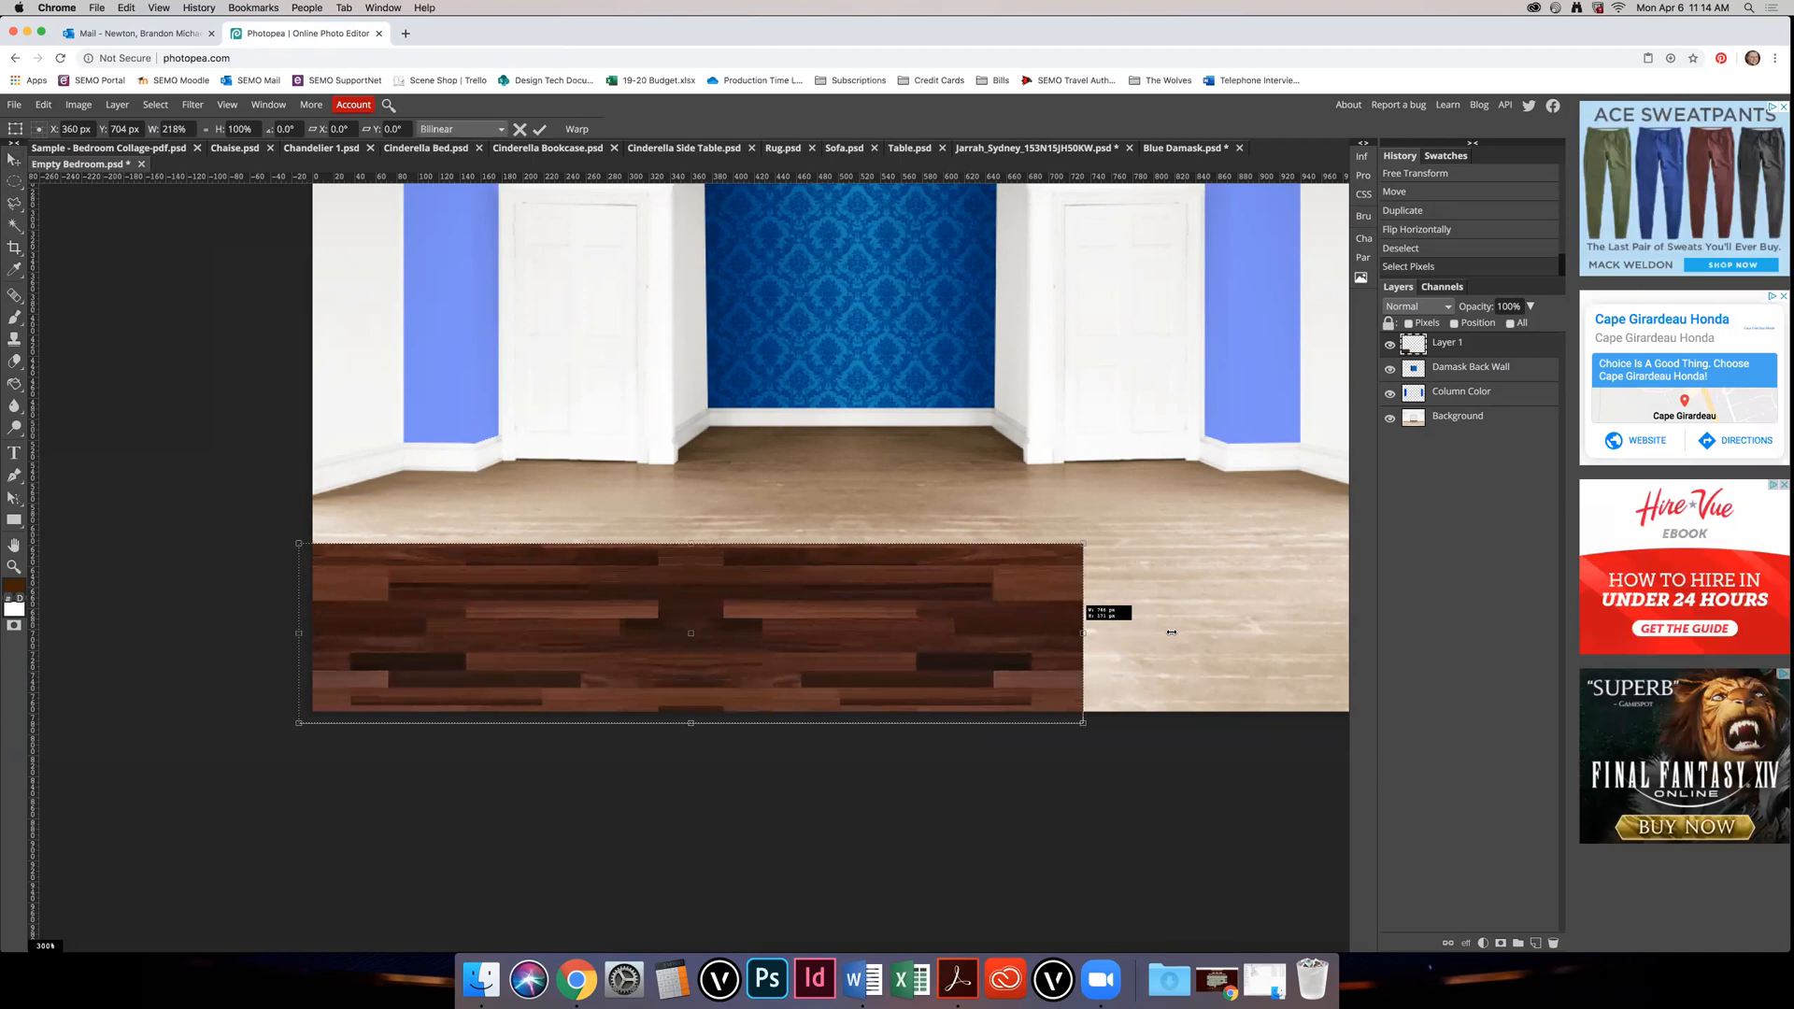
key("Escape")
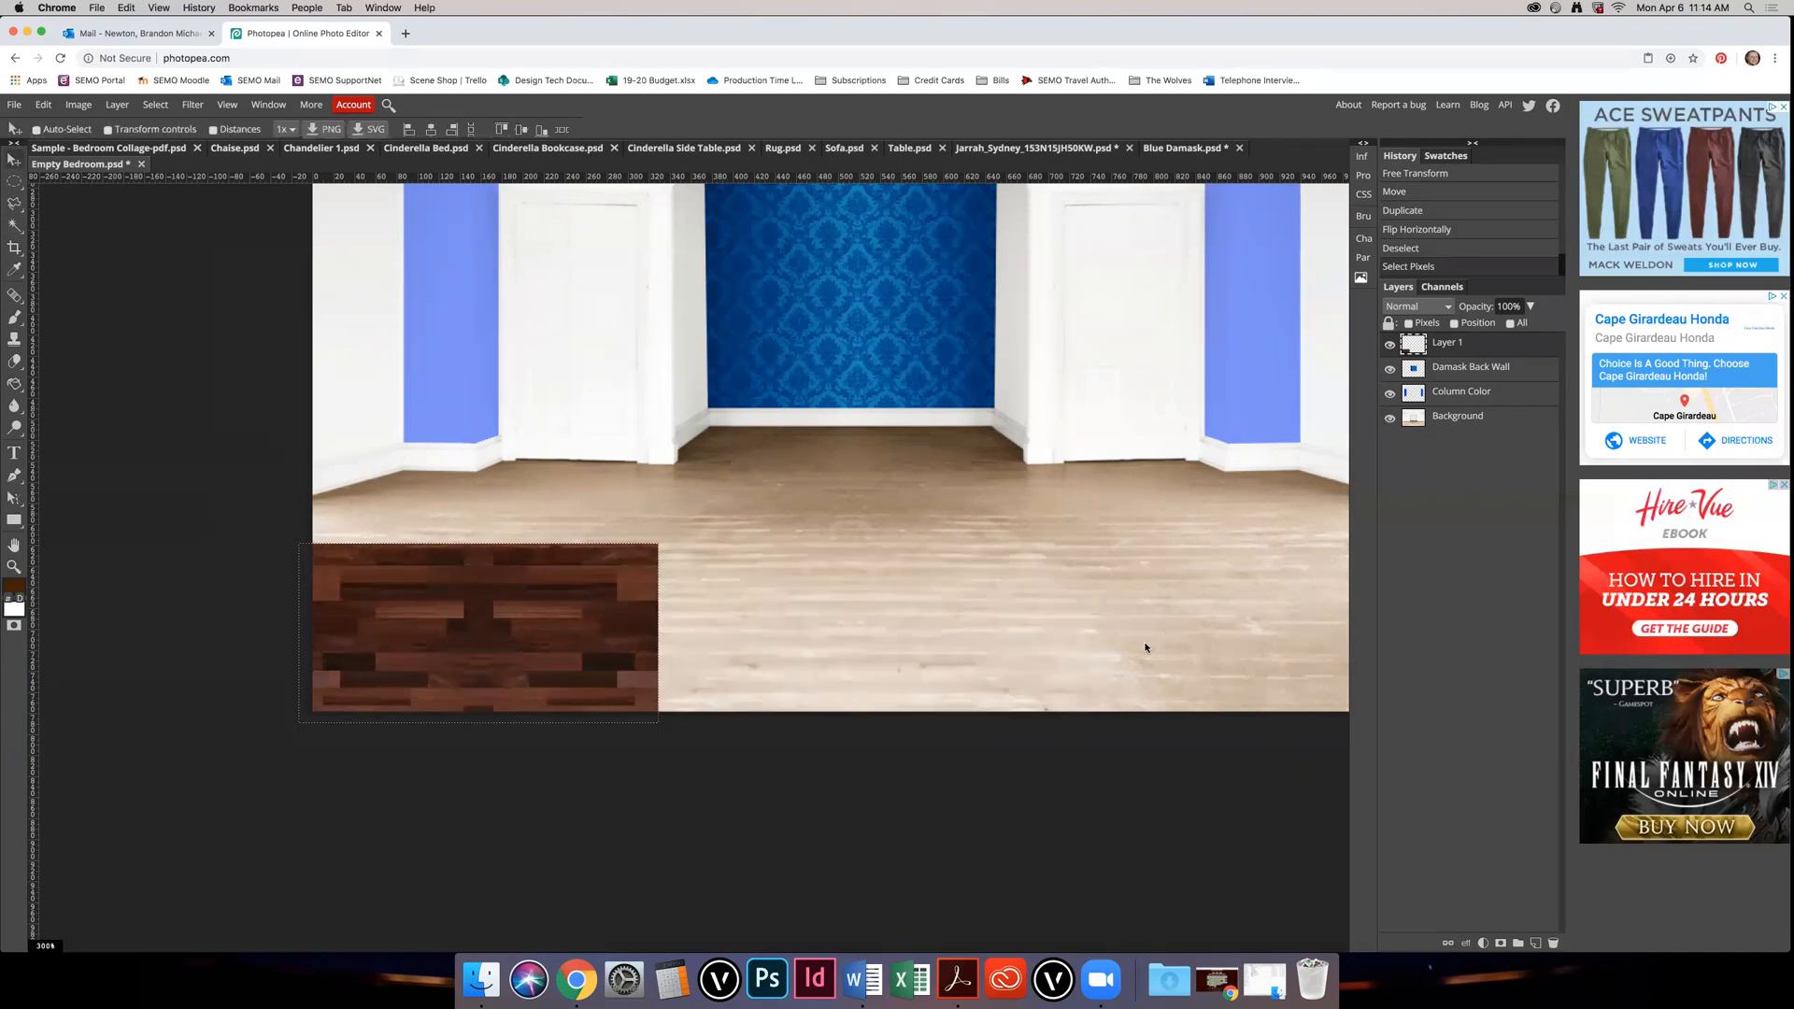
scroll(1146, 647, "up", 5)
scroll(989, 659, "down", 3)
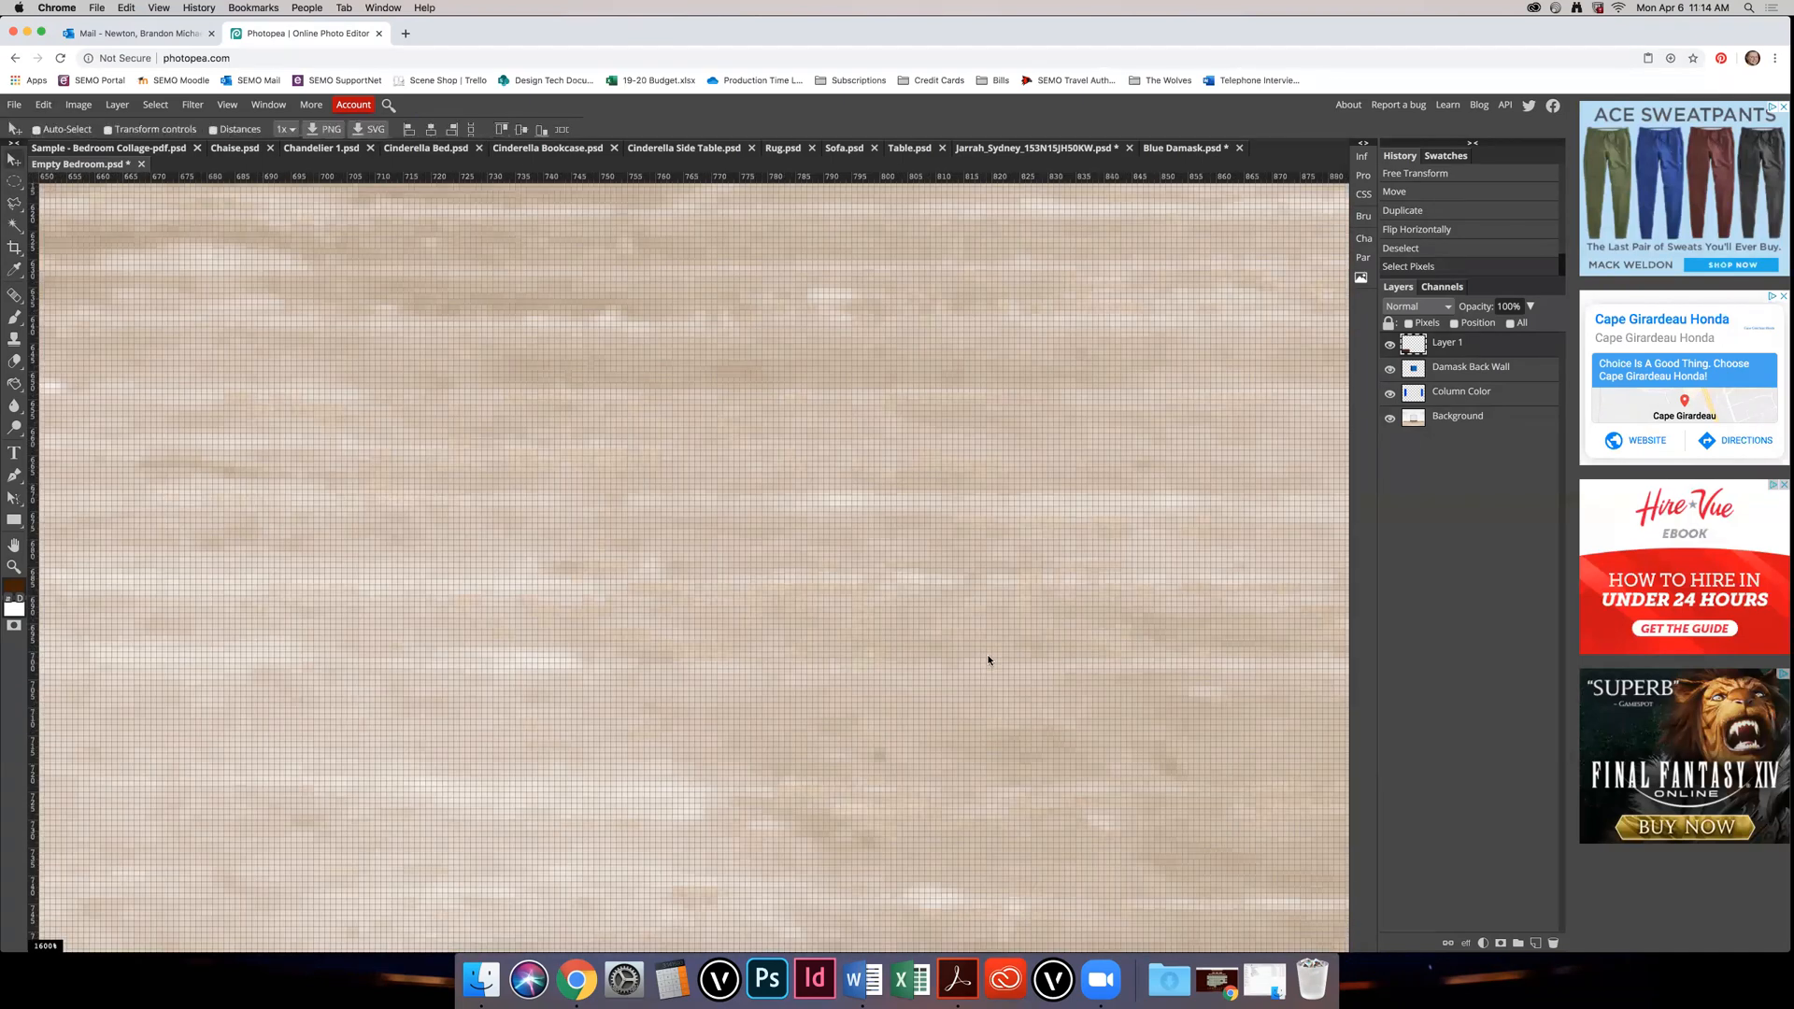
scroll(989, 660, "down", 4)
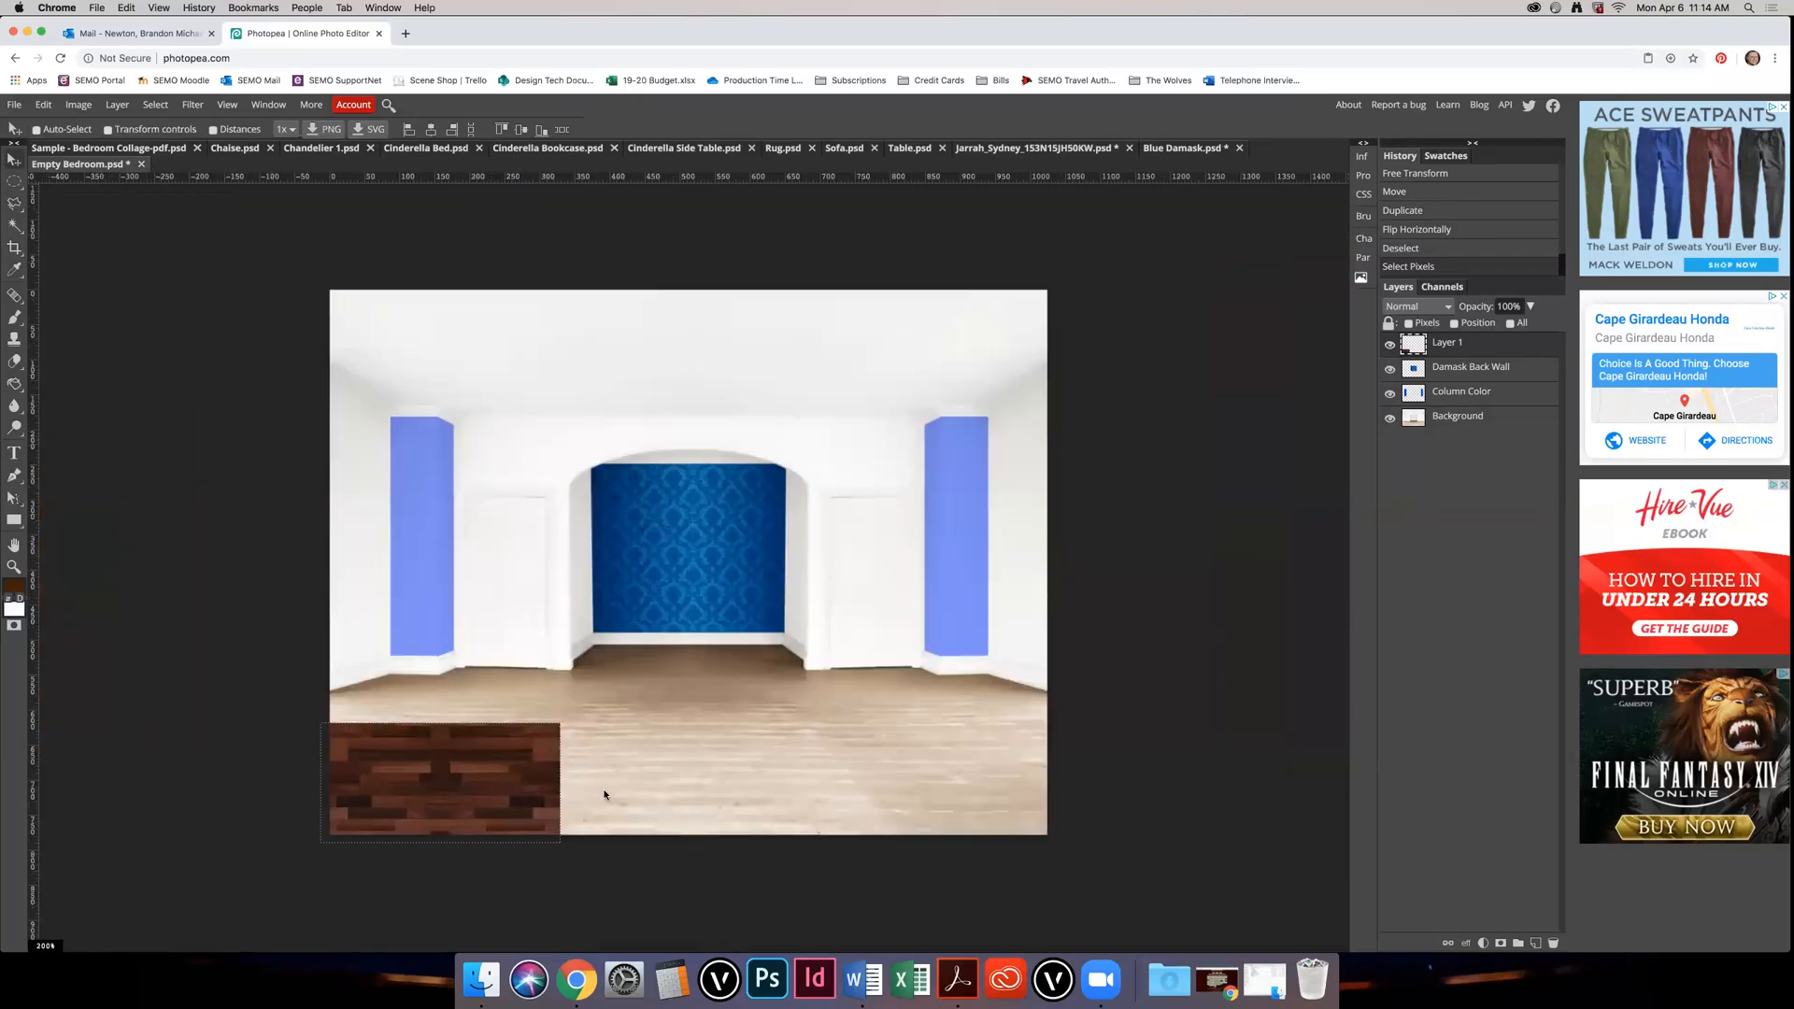
key("alt+super+t")
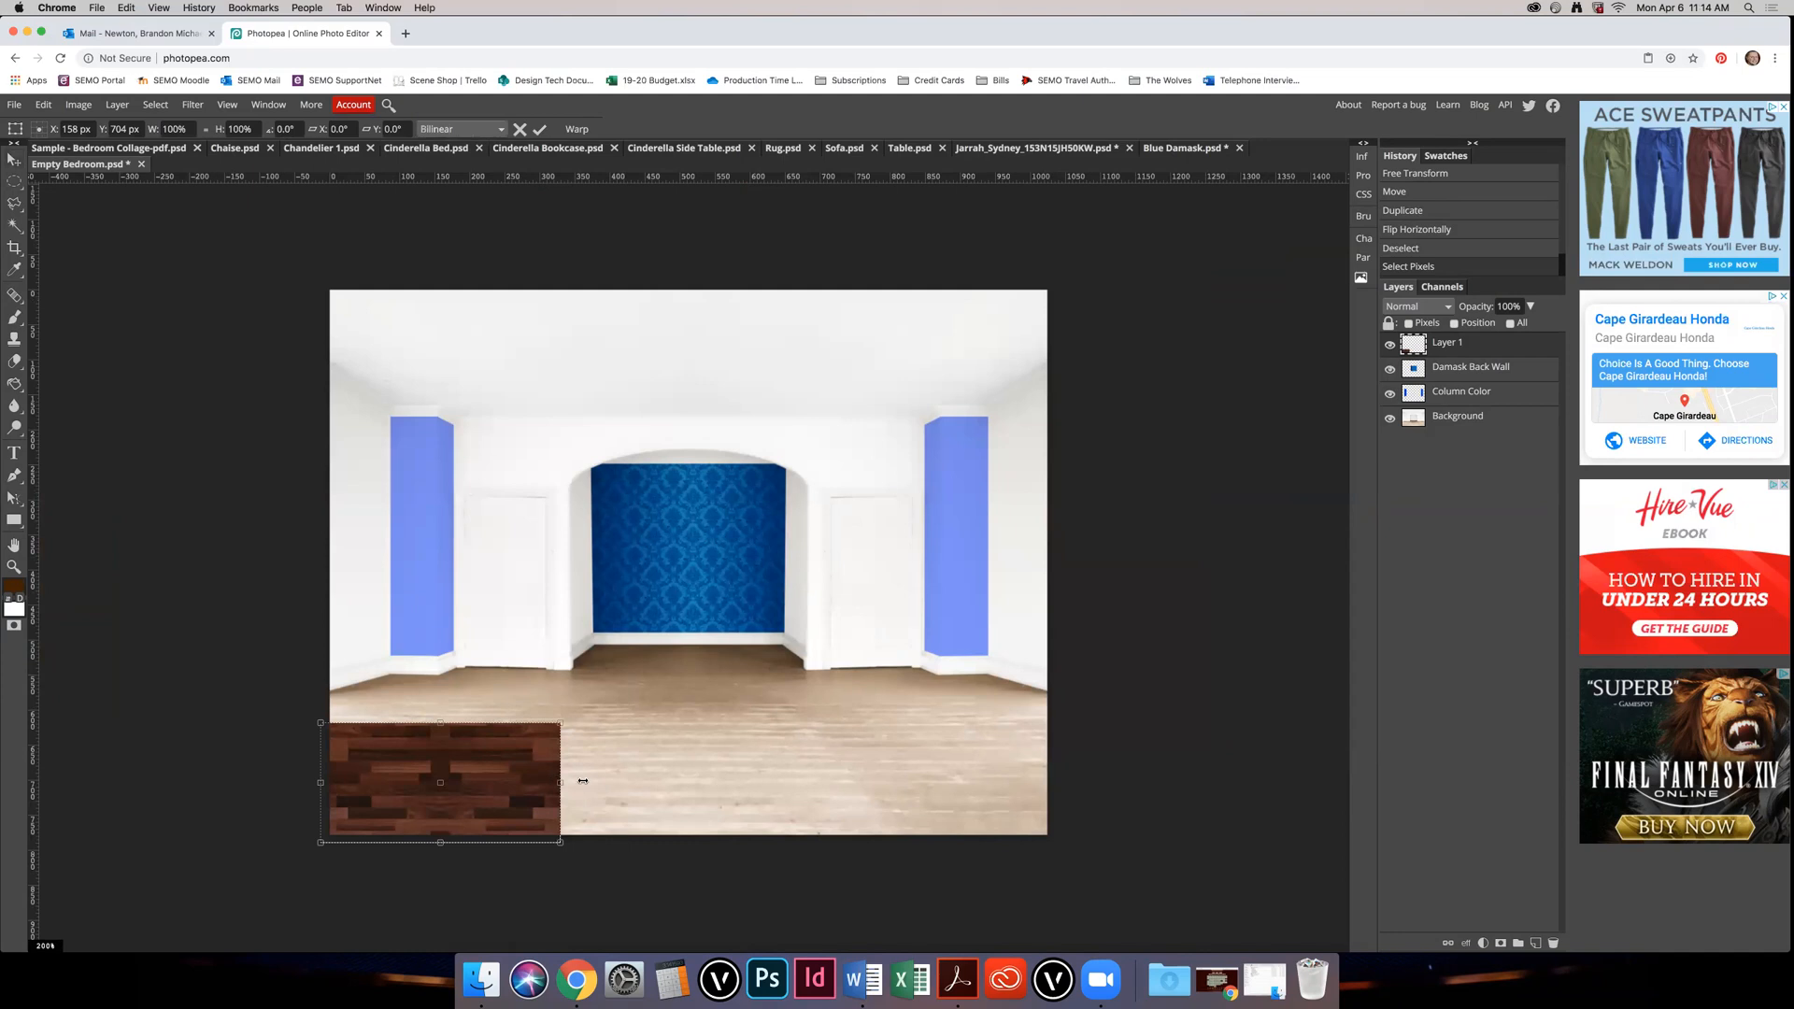
scroll(681, 778, "up", 7)
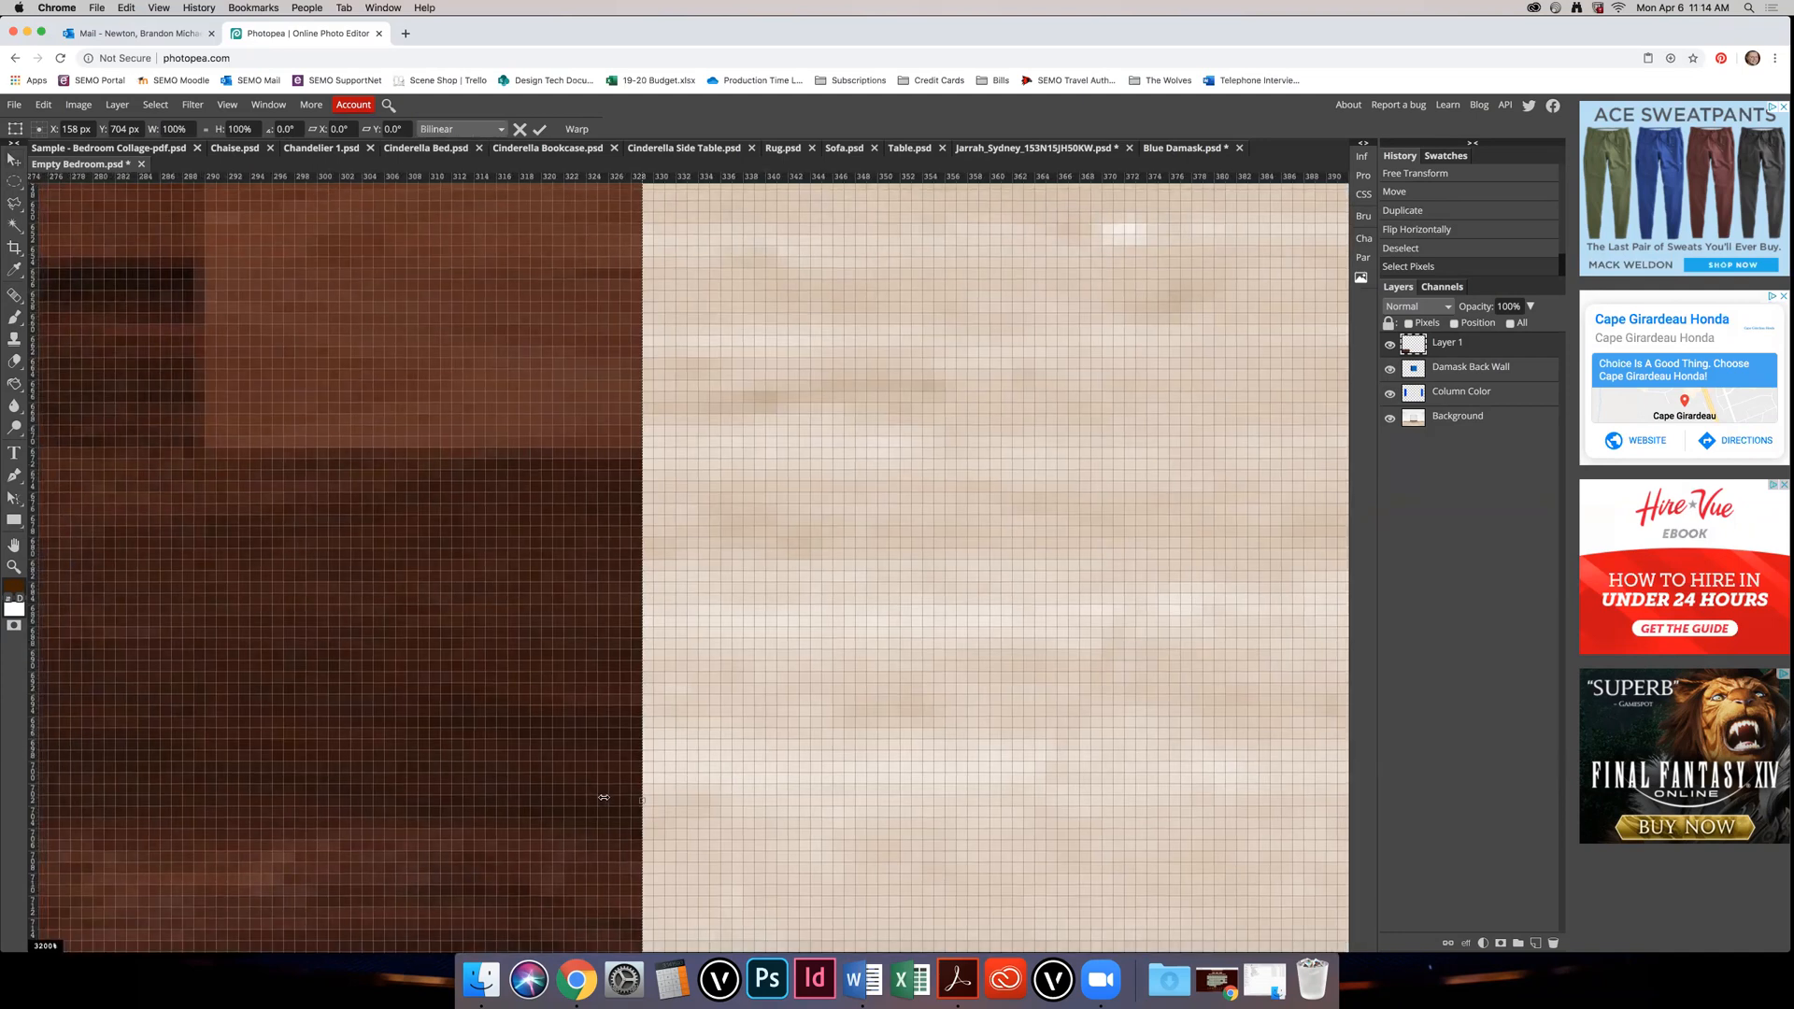
scroll(598, 800, "down", 5)
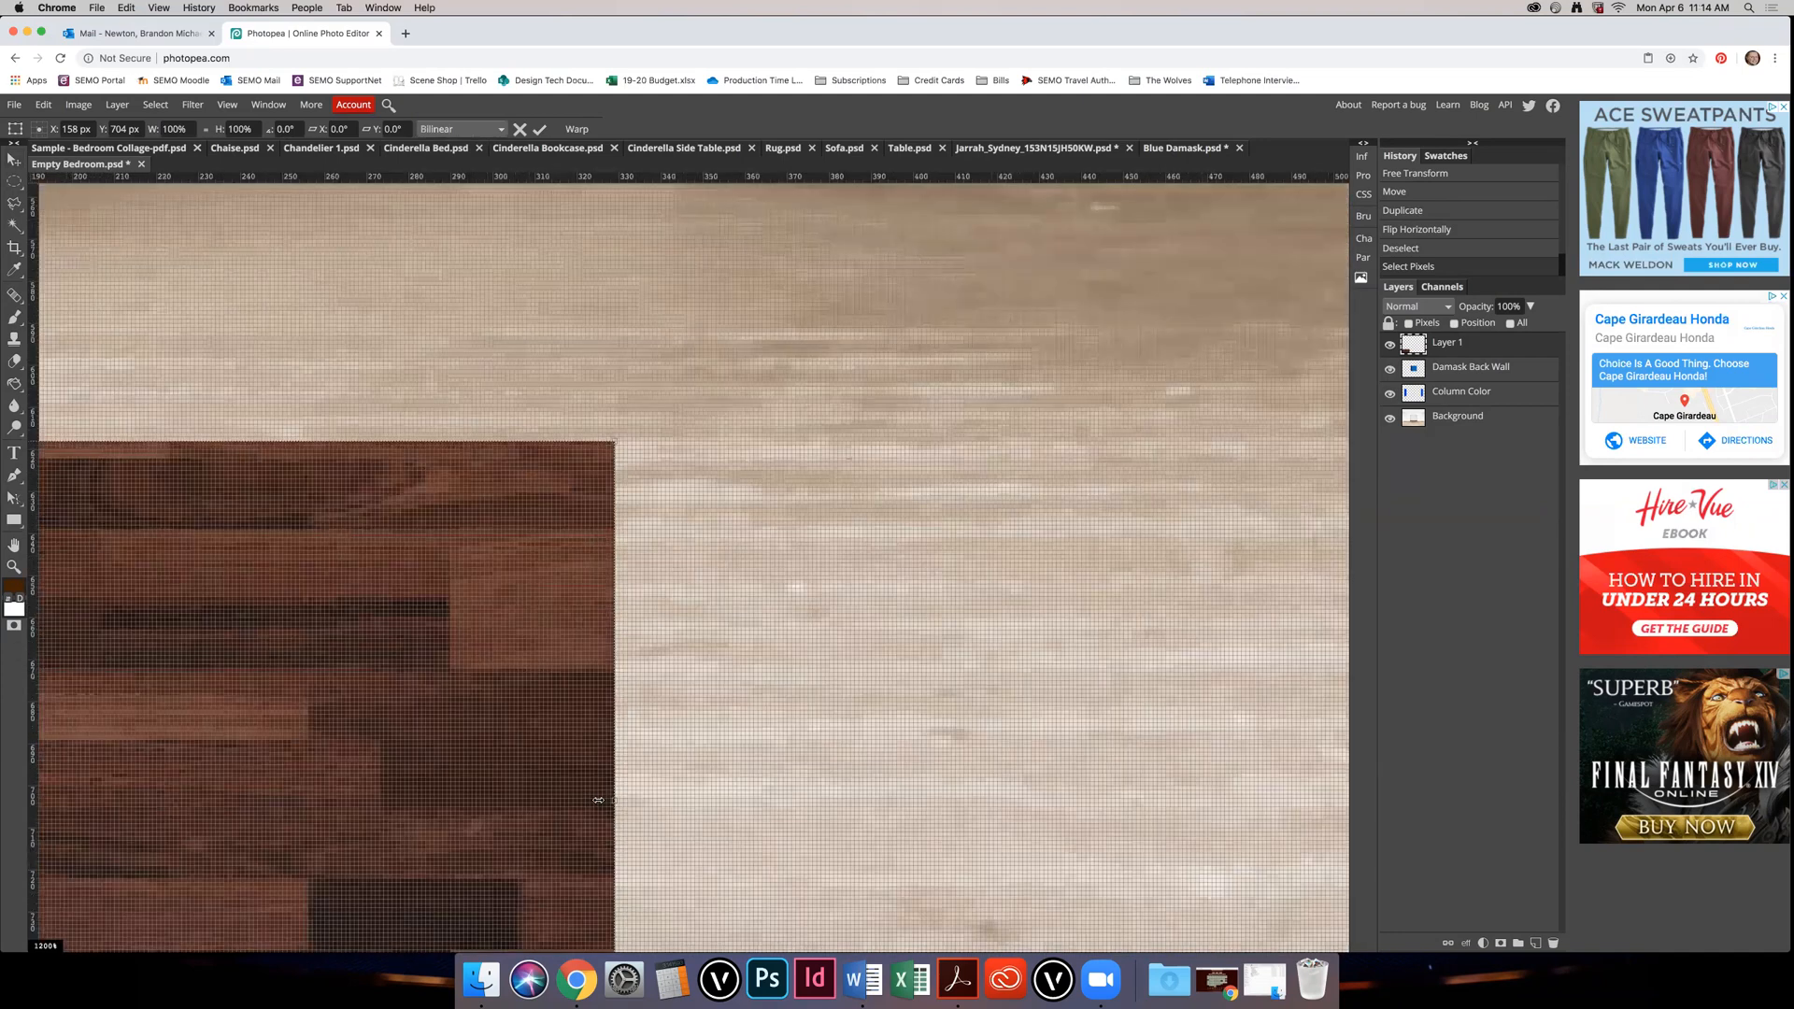
scroll(598, 800, "down", 5)
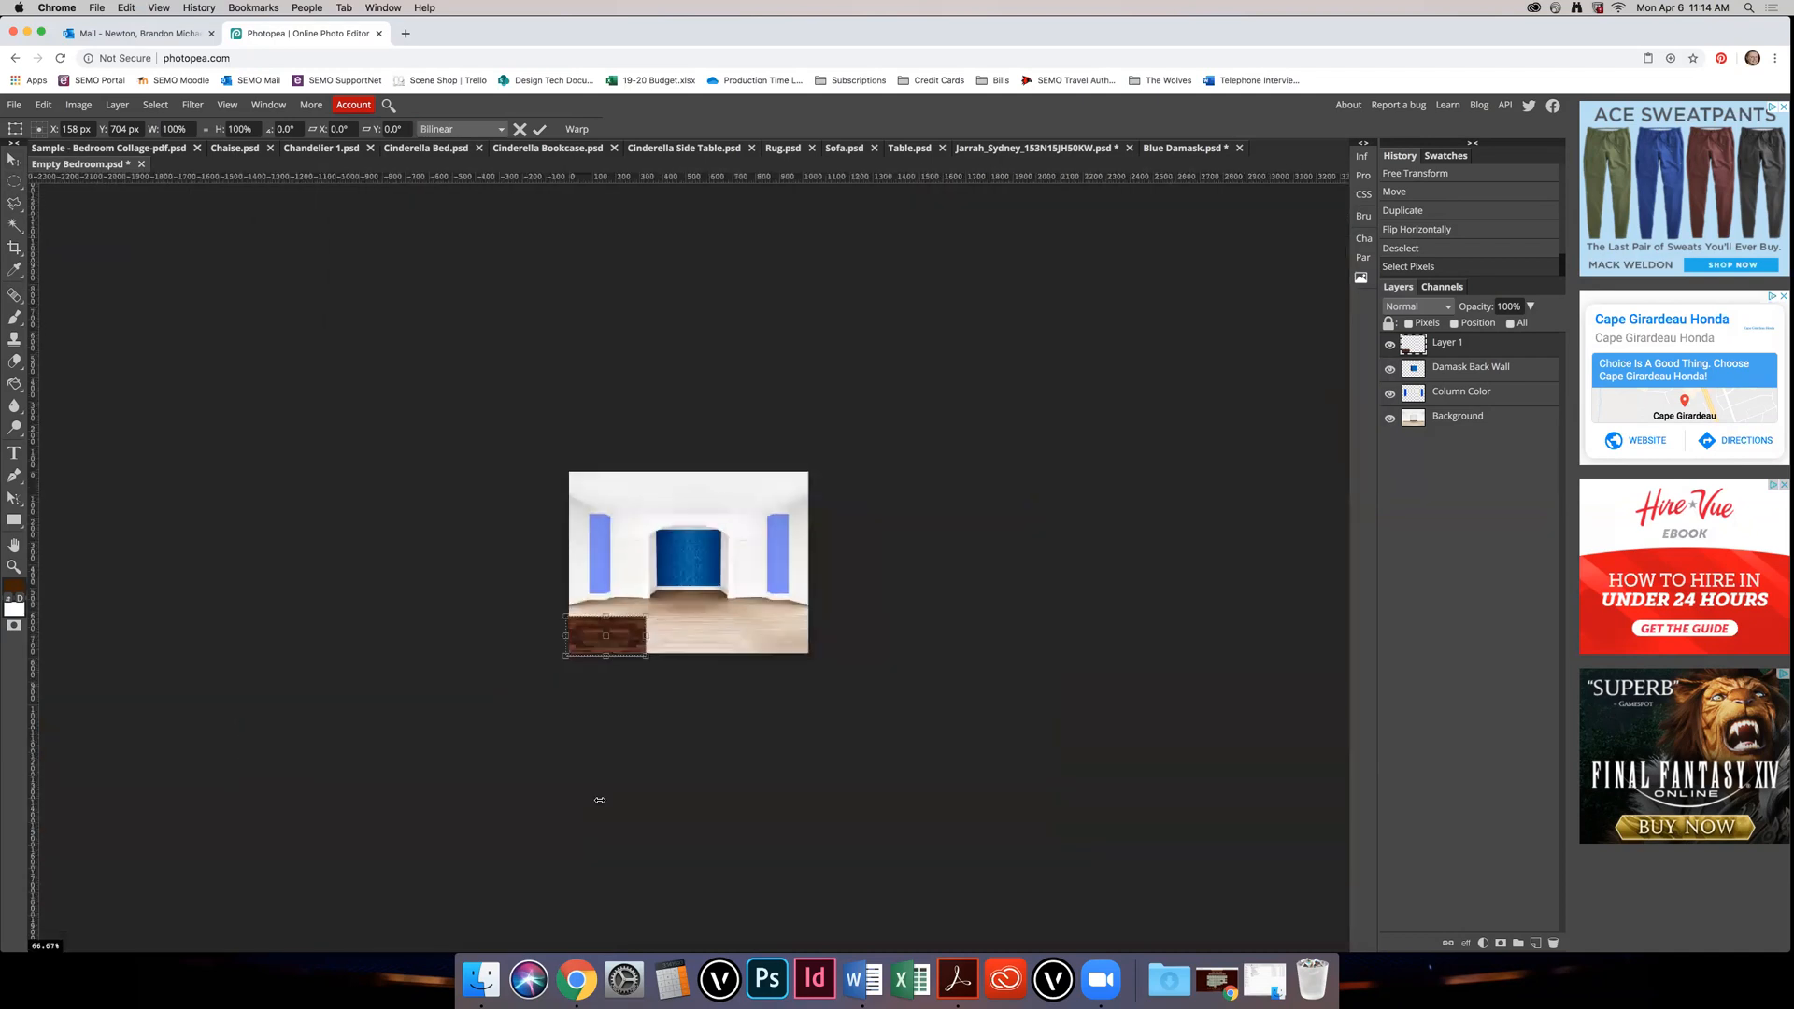
scroll(651, 636, "up", 5)
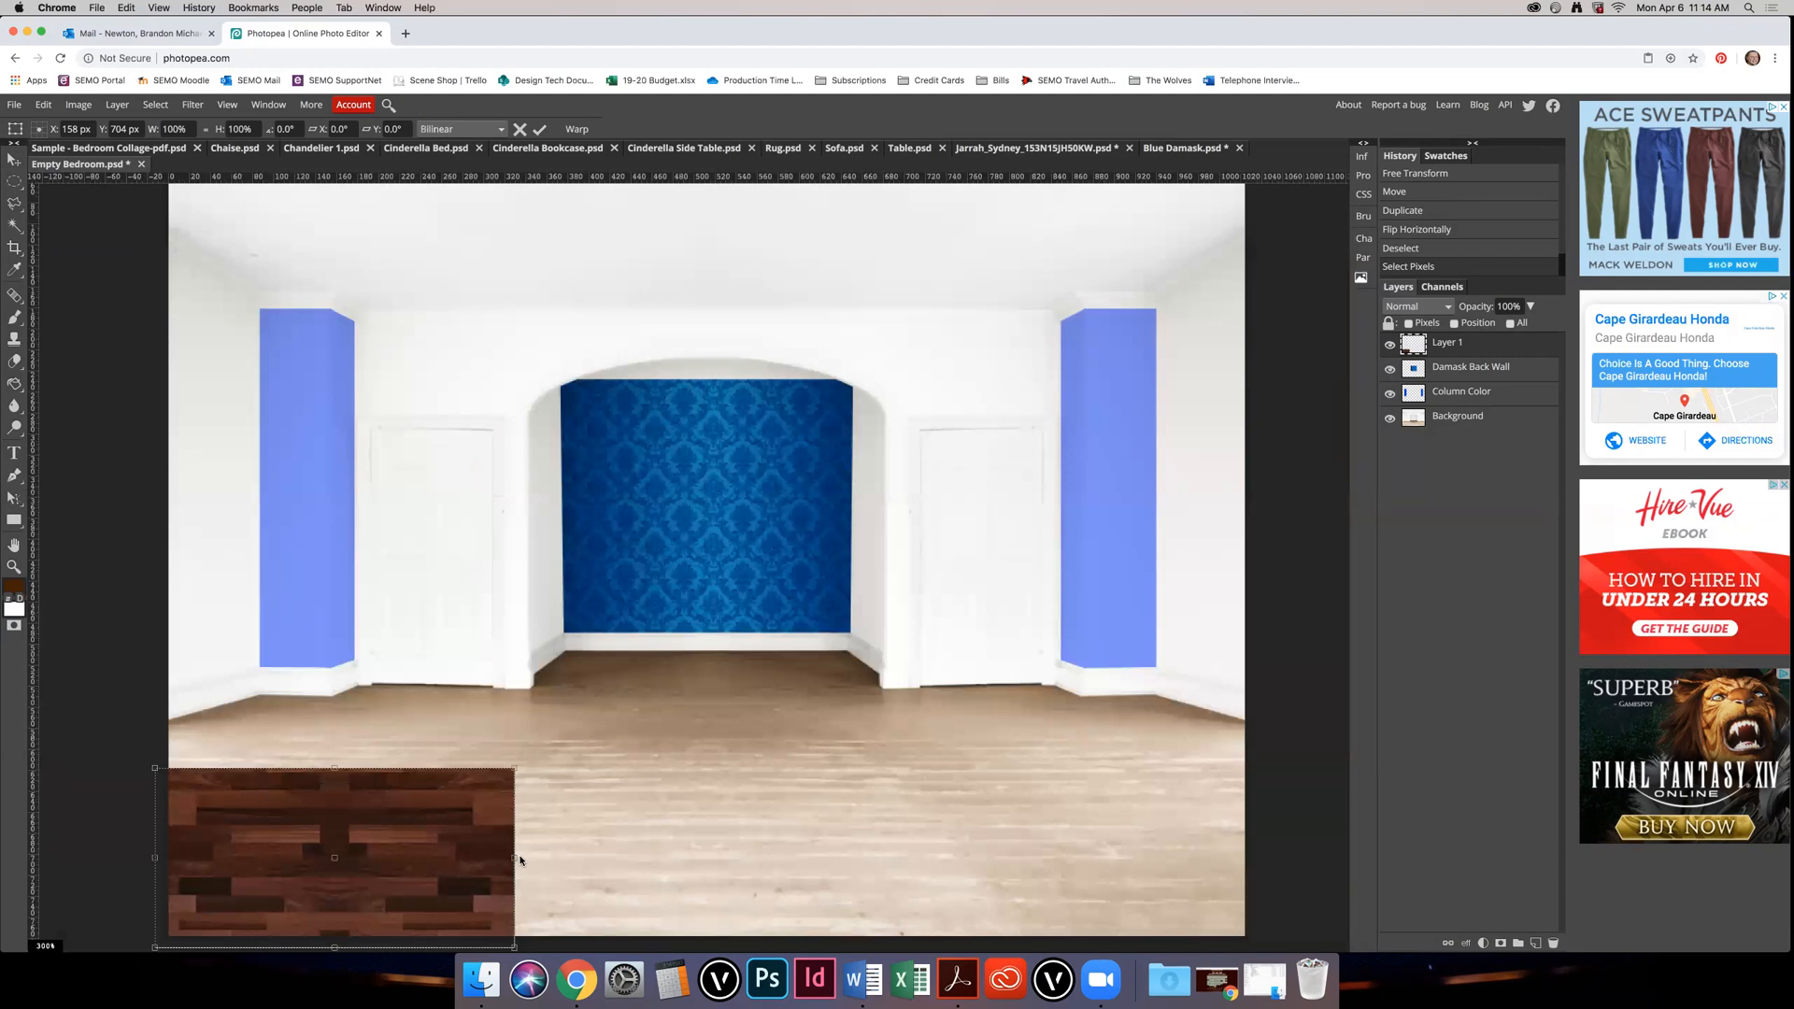
key("Return")
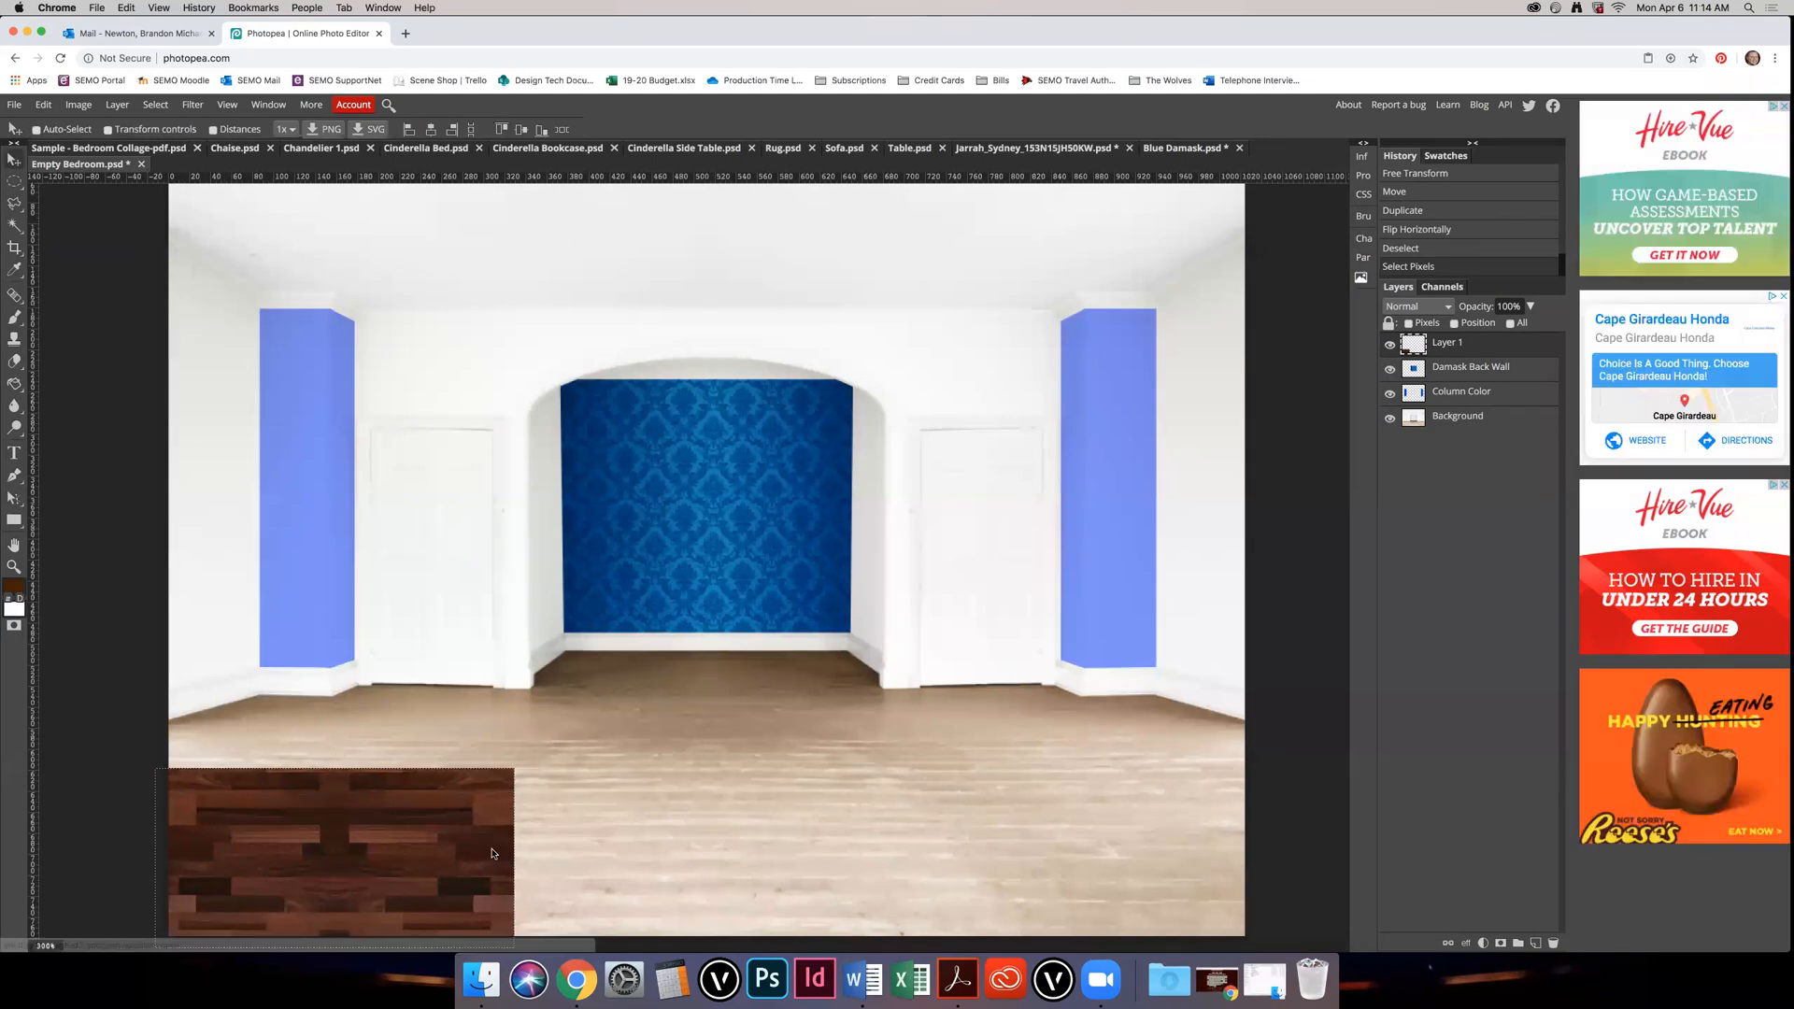
key("ctrl+alt+t")
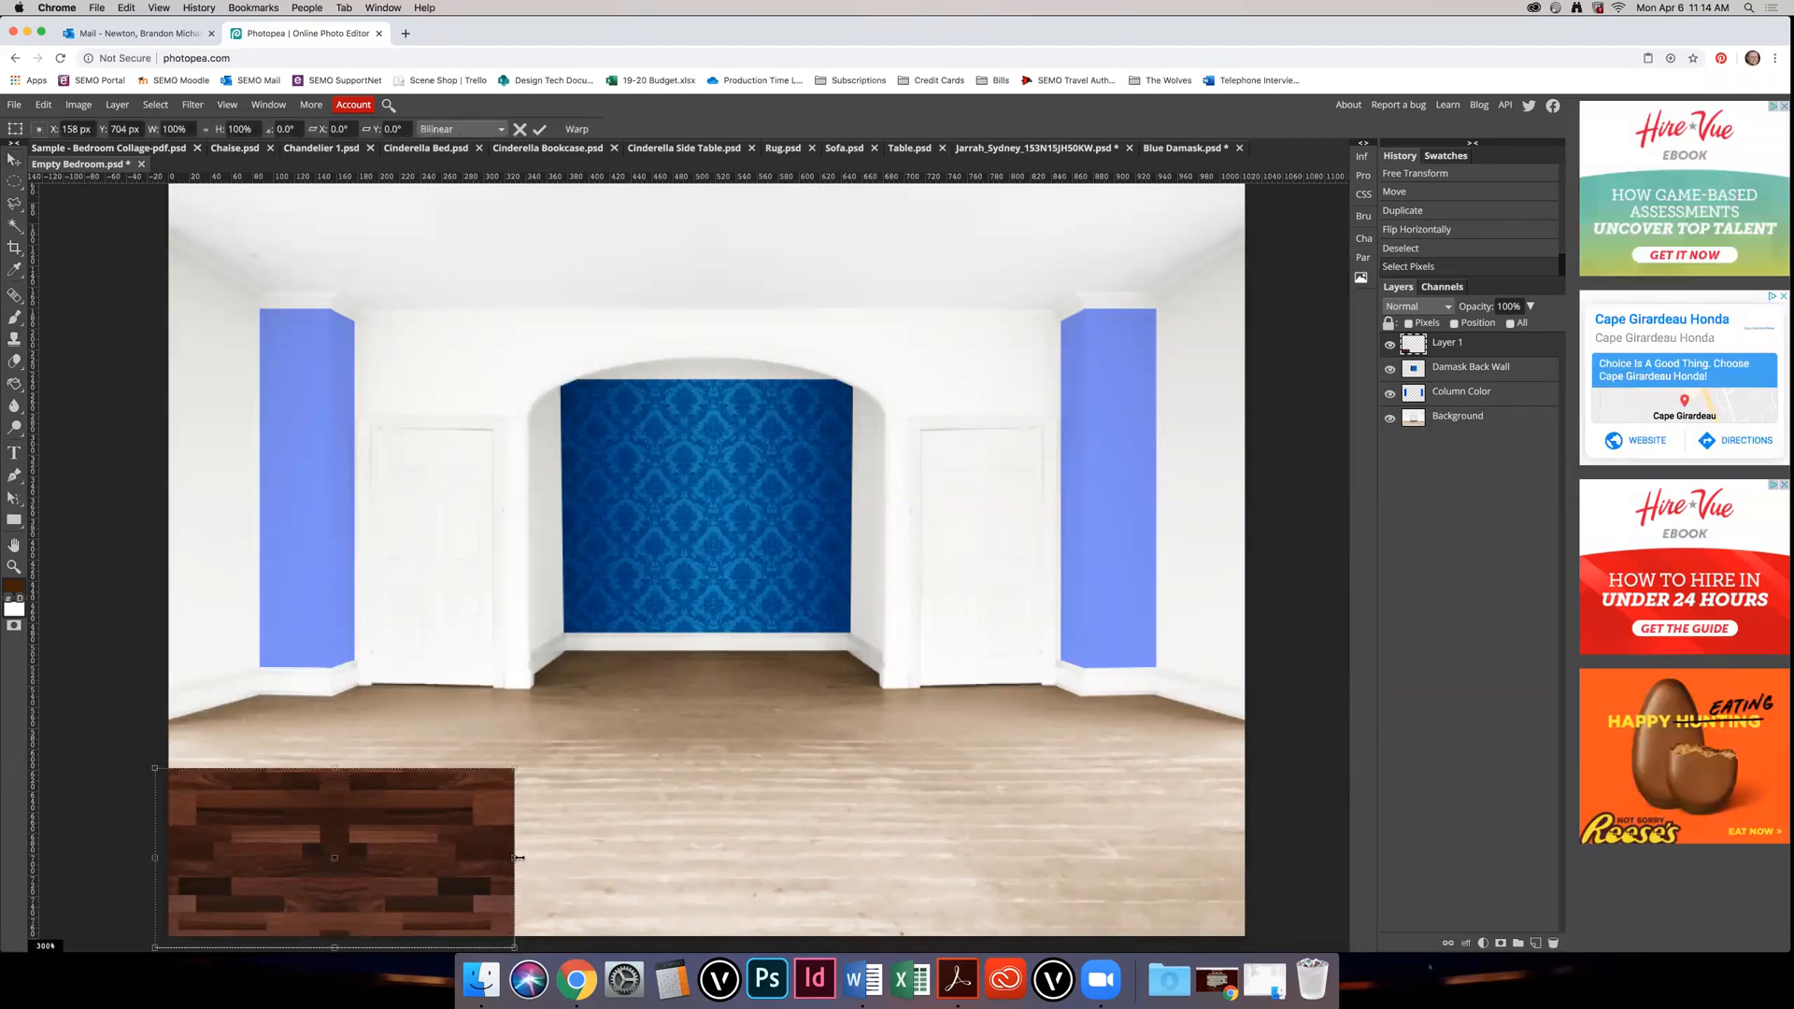
scroll(519, 857, "up", 10)
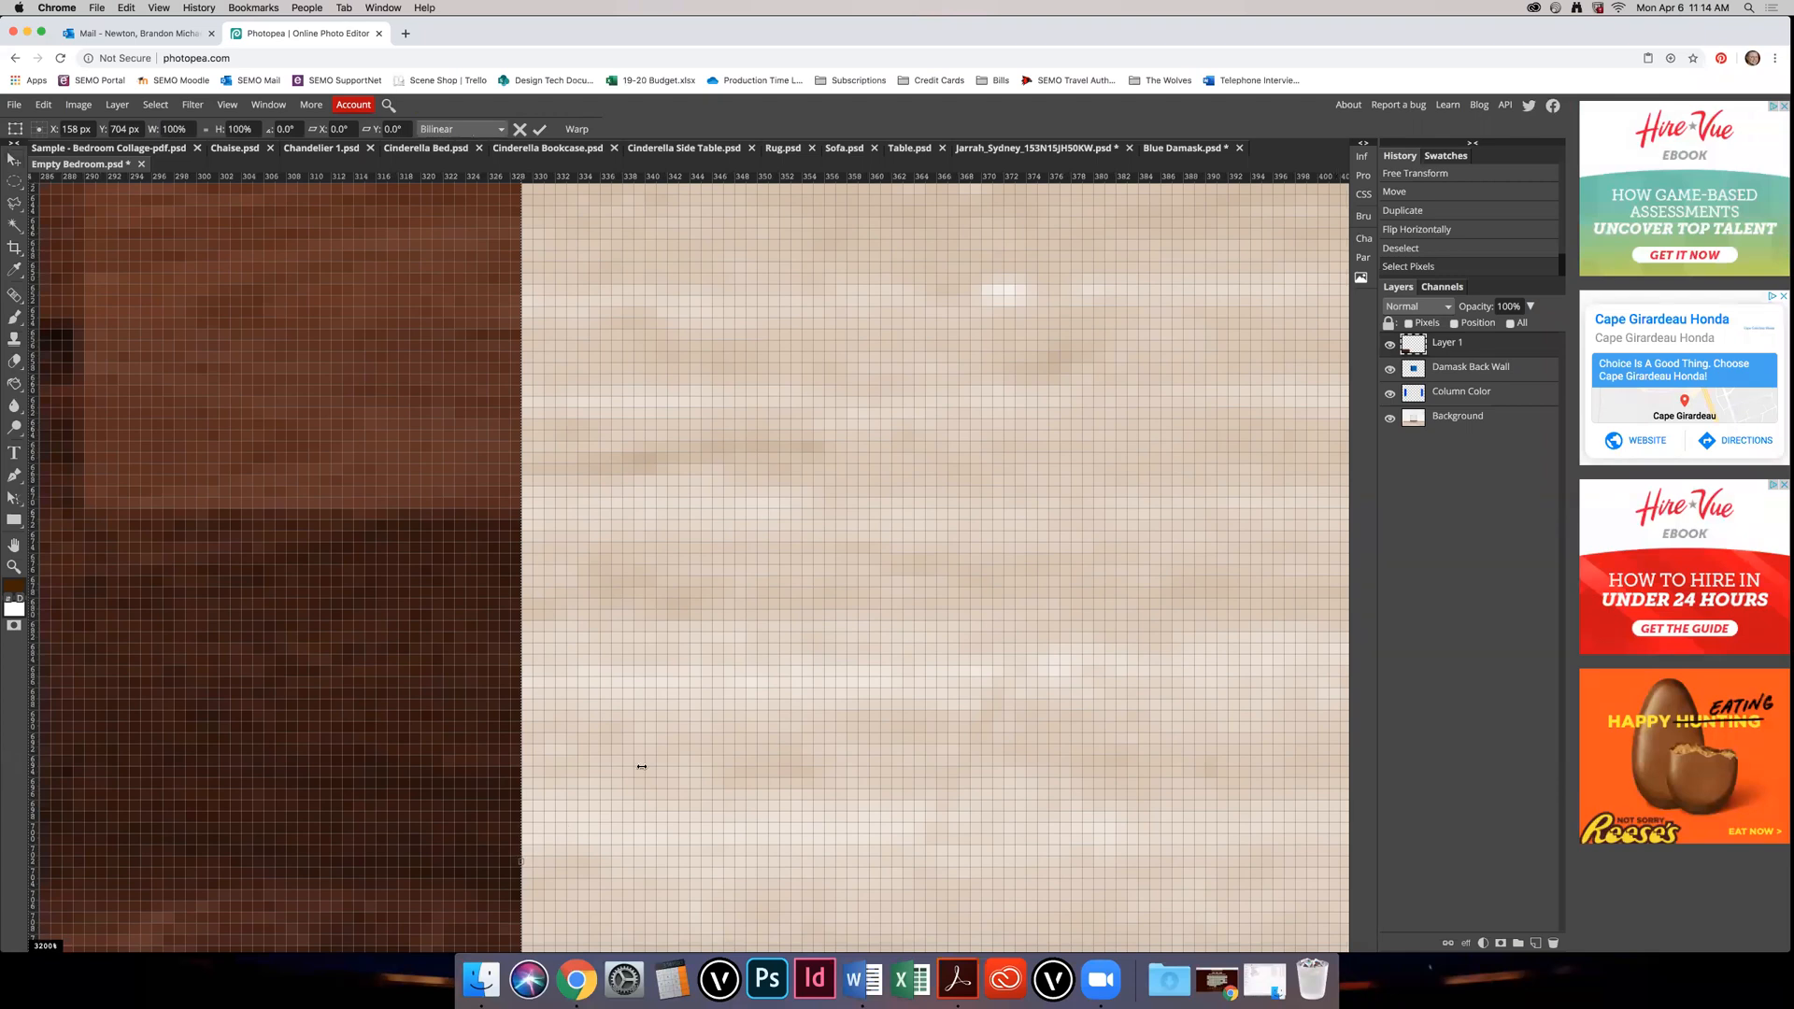
scroll(633, 782, "down", 3)
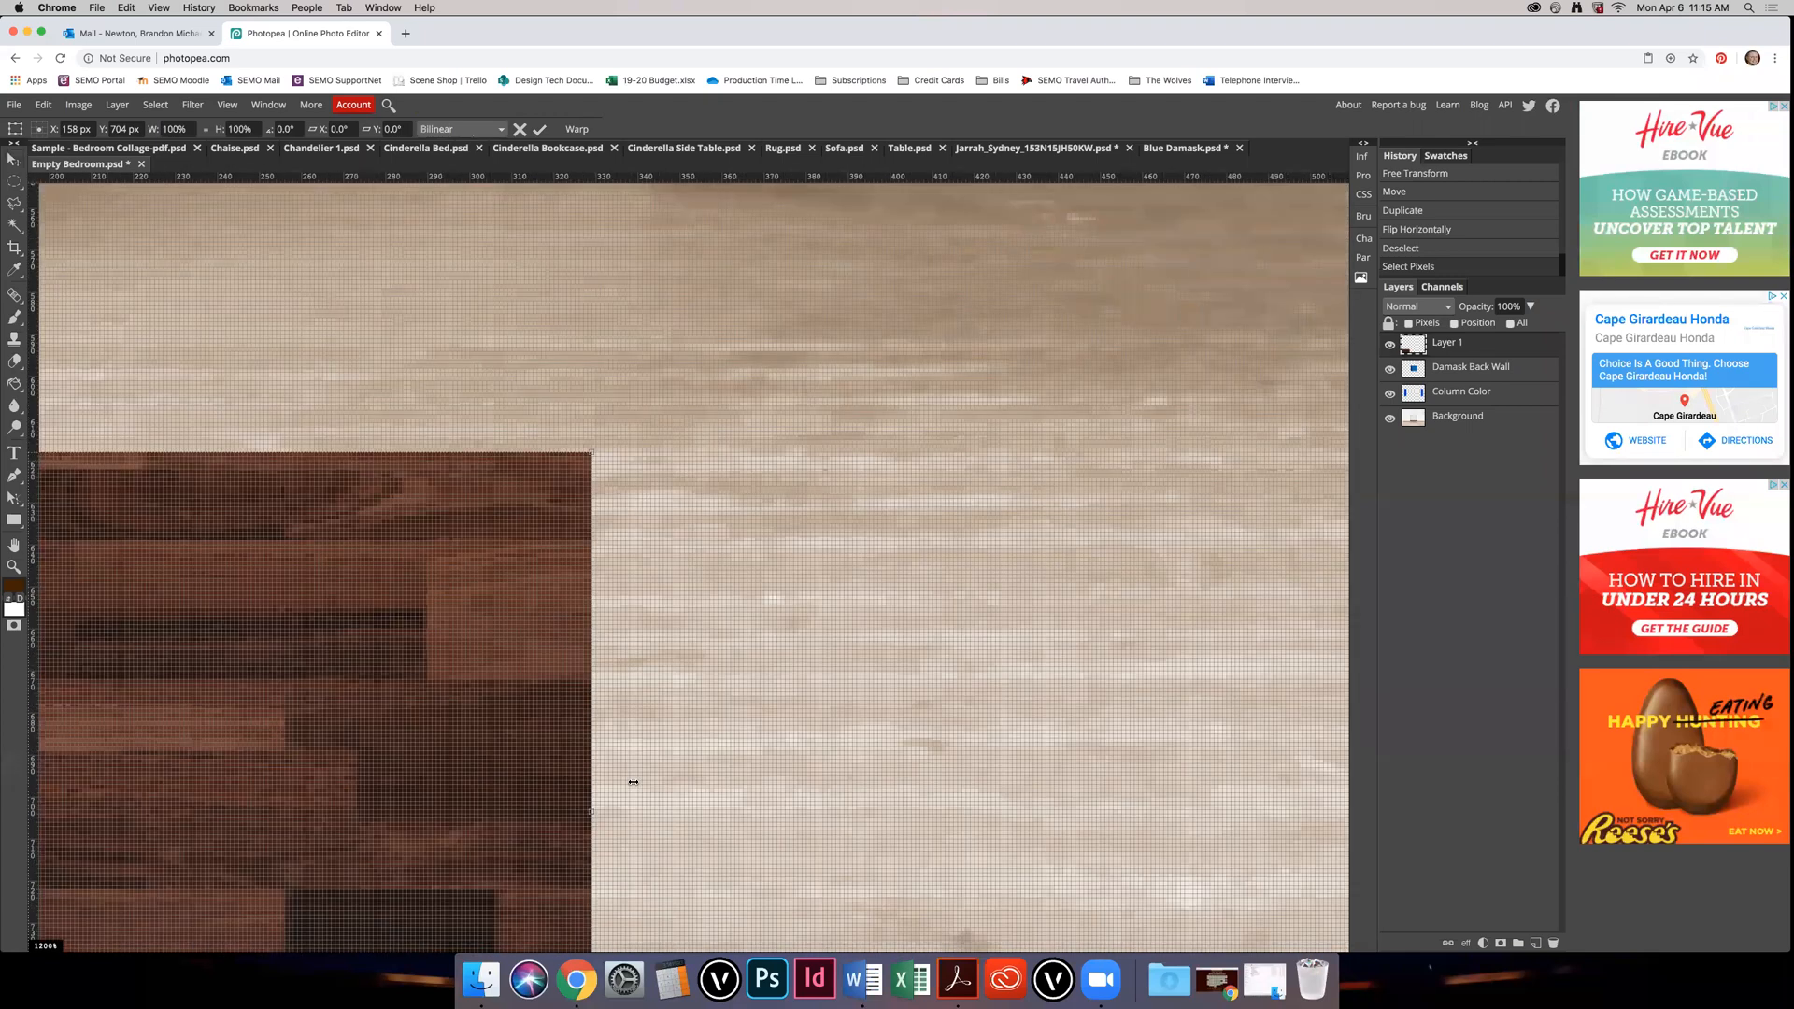
scroll(634, 782, "down", 6)
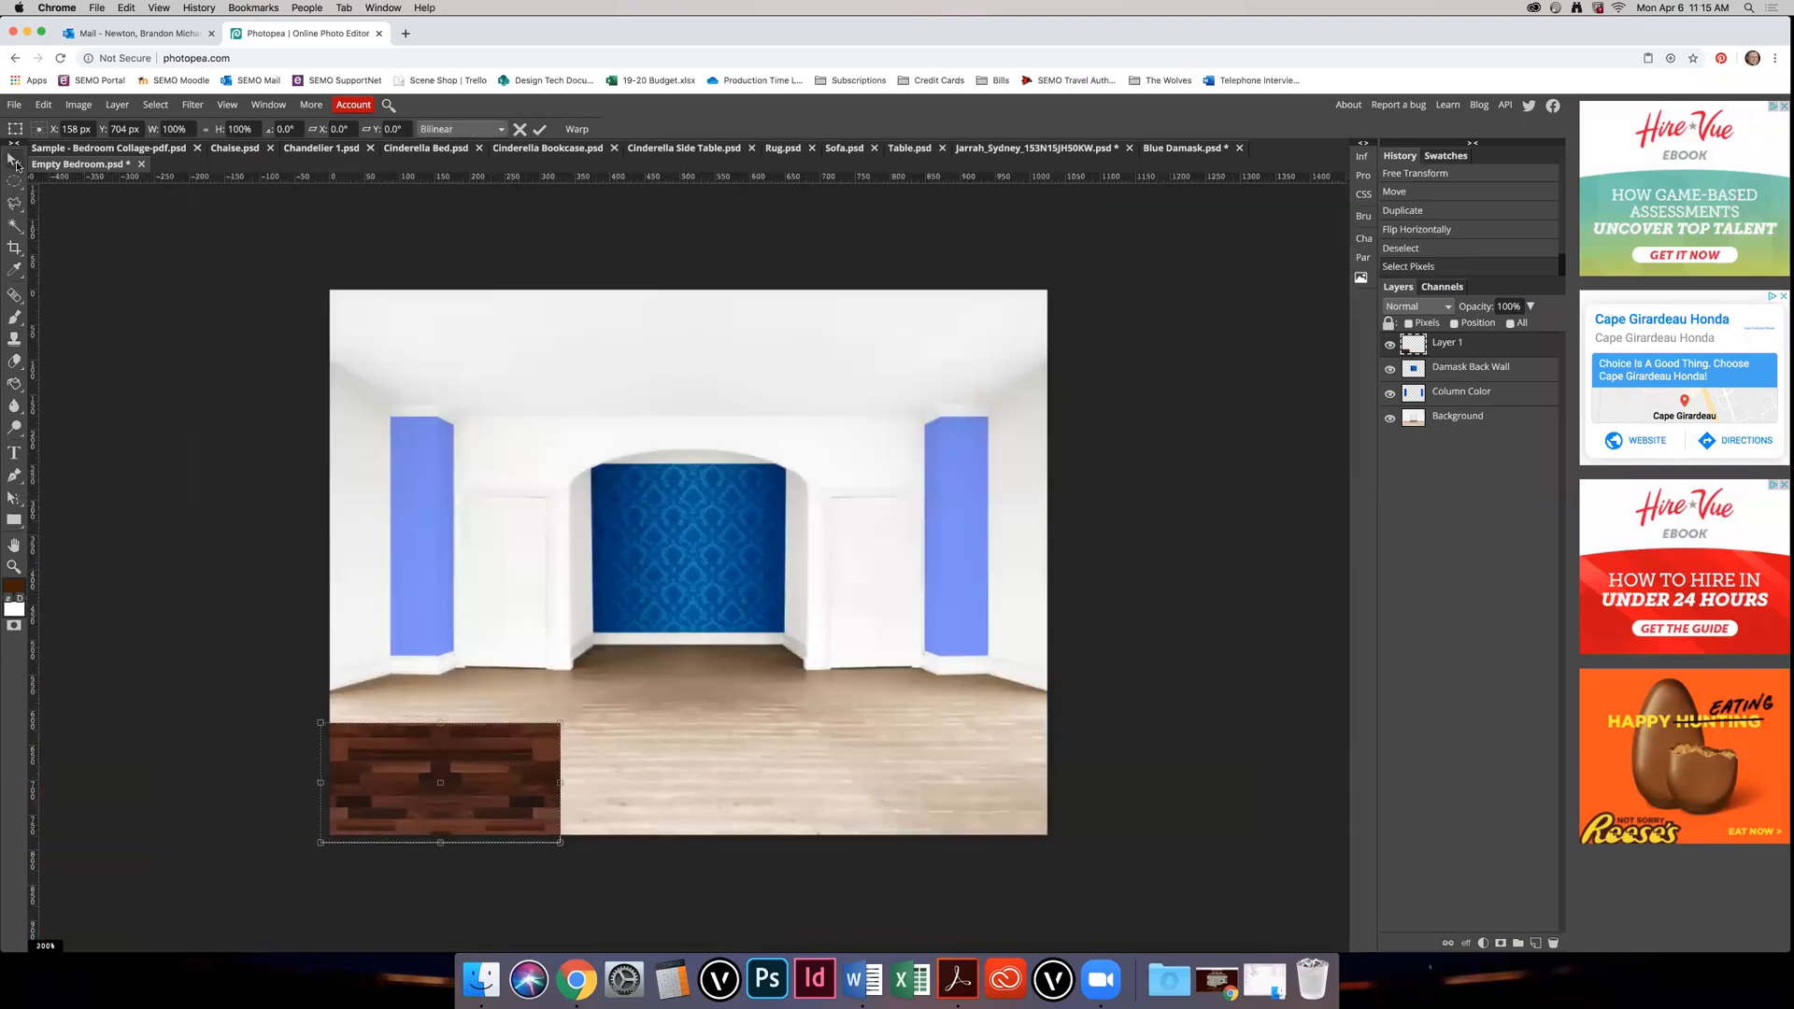
key("Return")
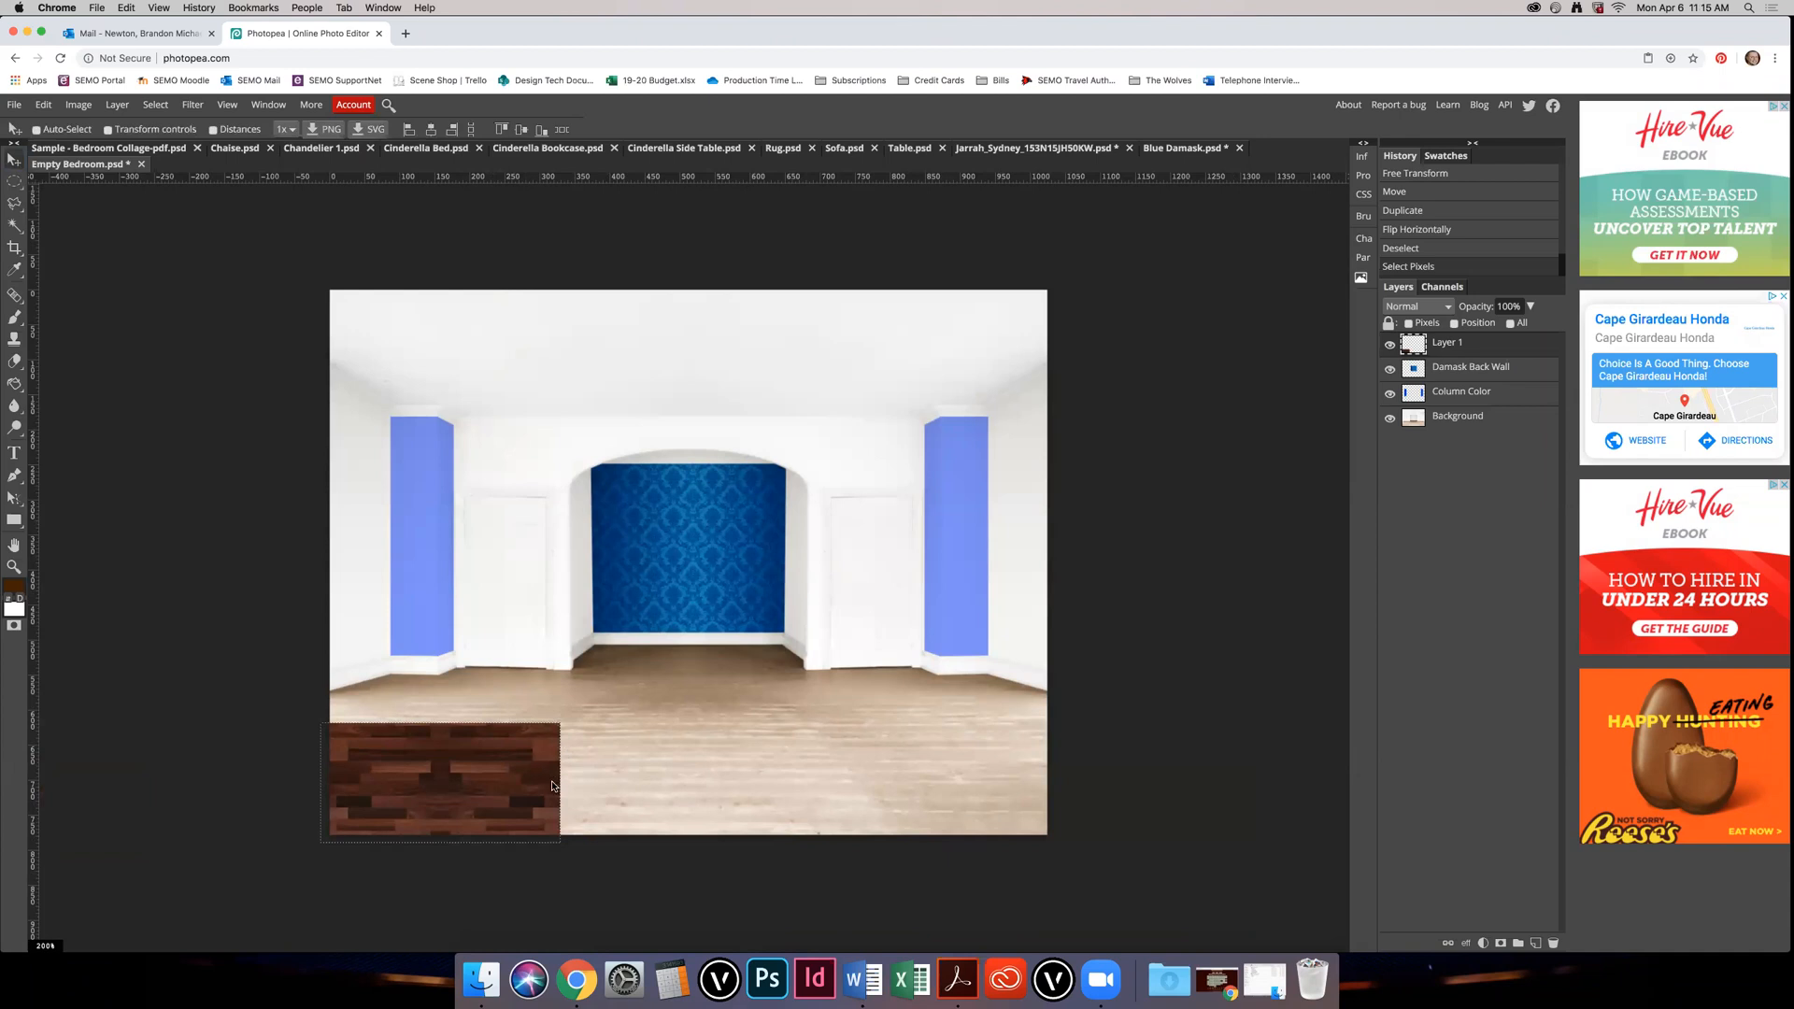
Step: Stretch the joined wood tiles horizontally to about 312% with Free Transform, reaching just past the canvas's right edge, and apply it
key("ctrl+alt+t")
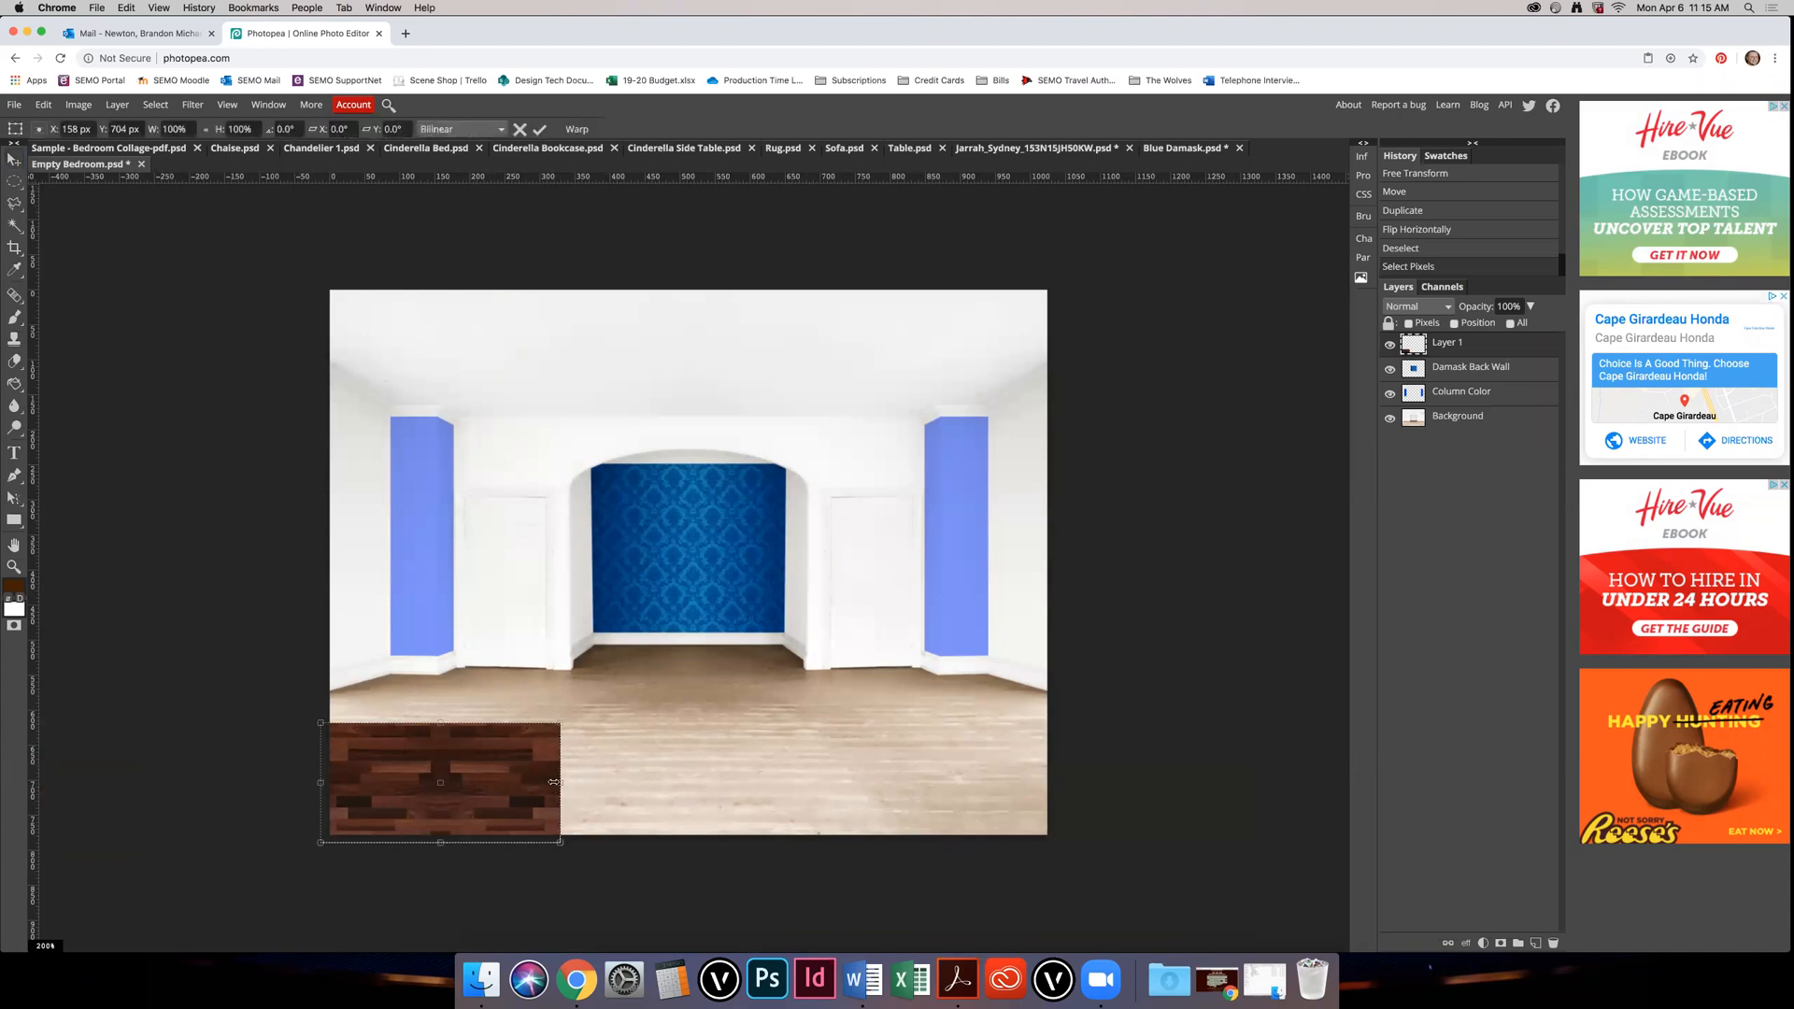
left_click_drag(561, 781, 1068, 795)
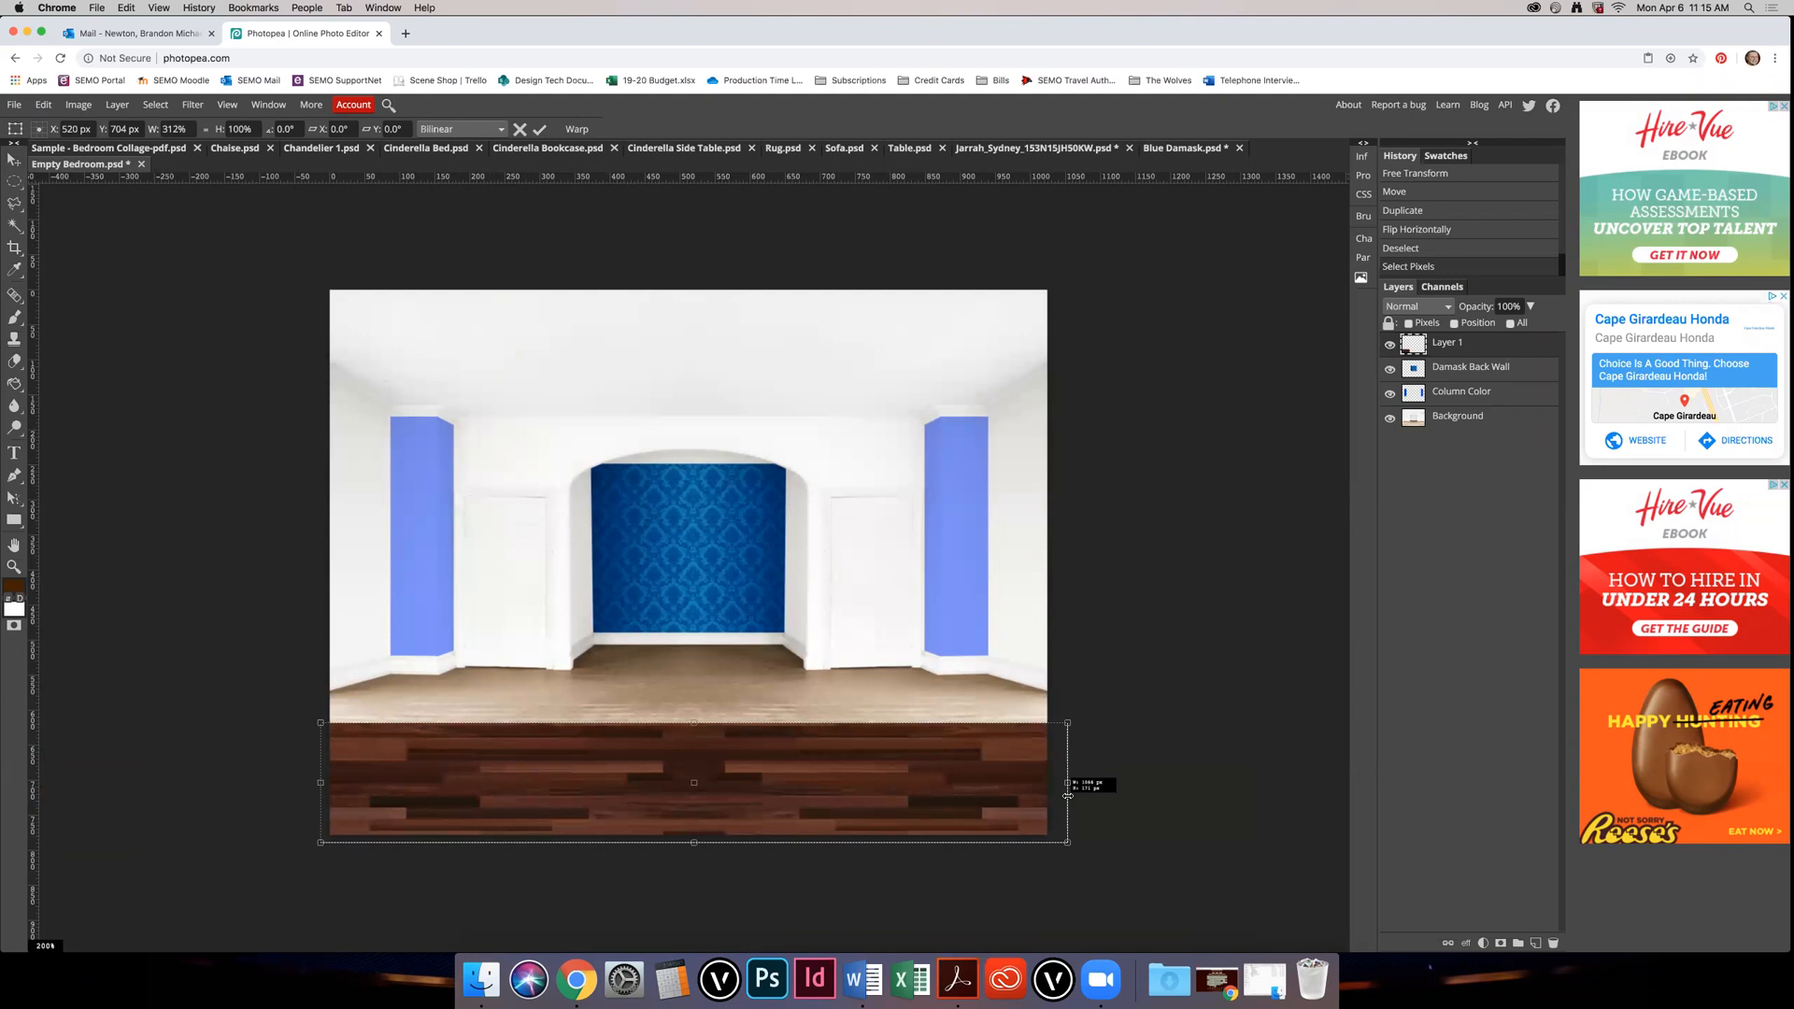
left_click_drag(1068, 795, 1068, 795)
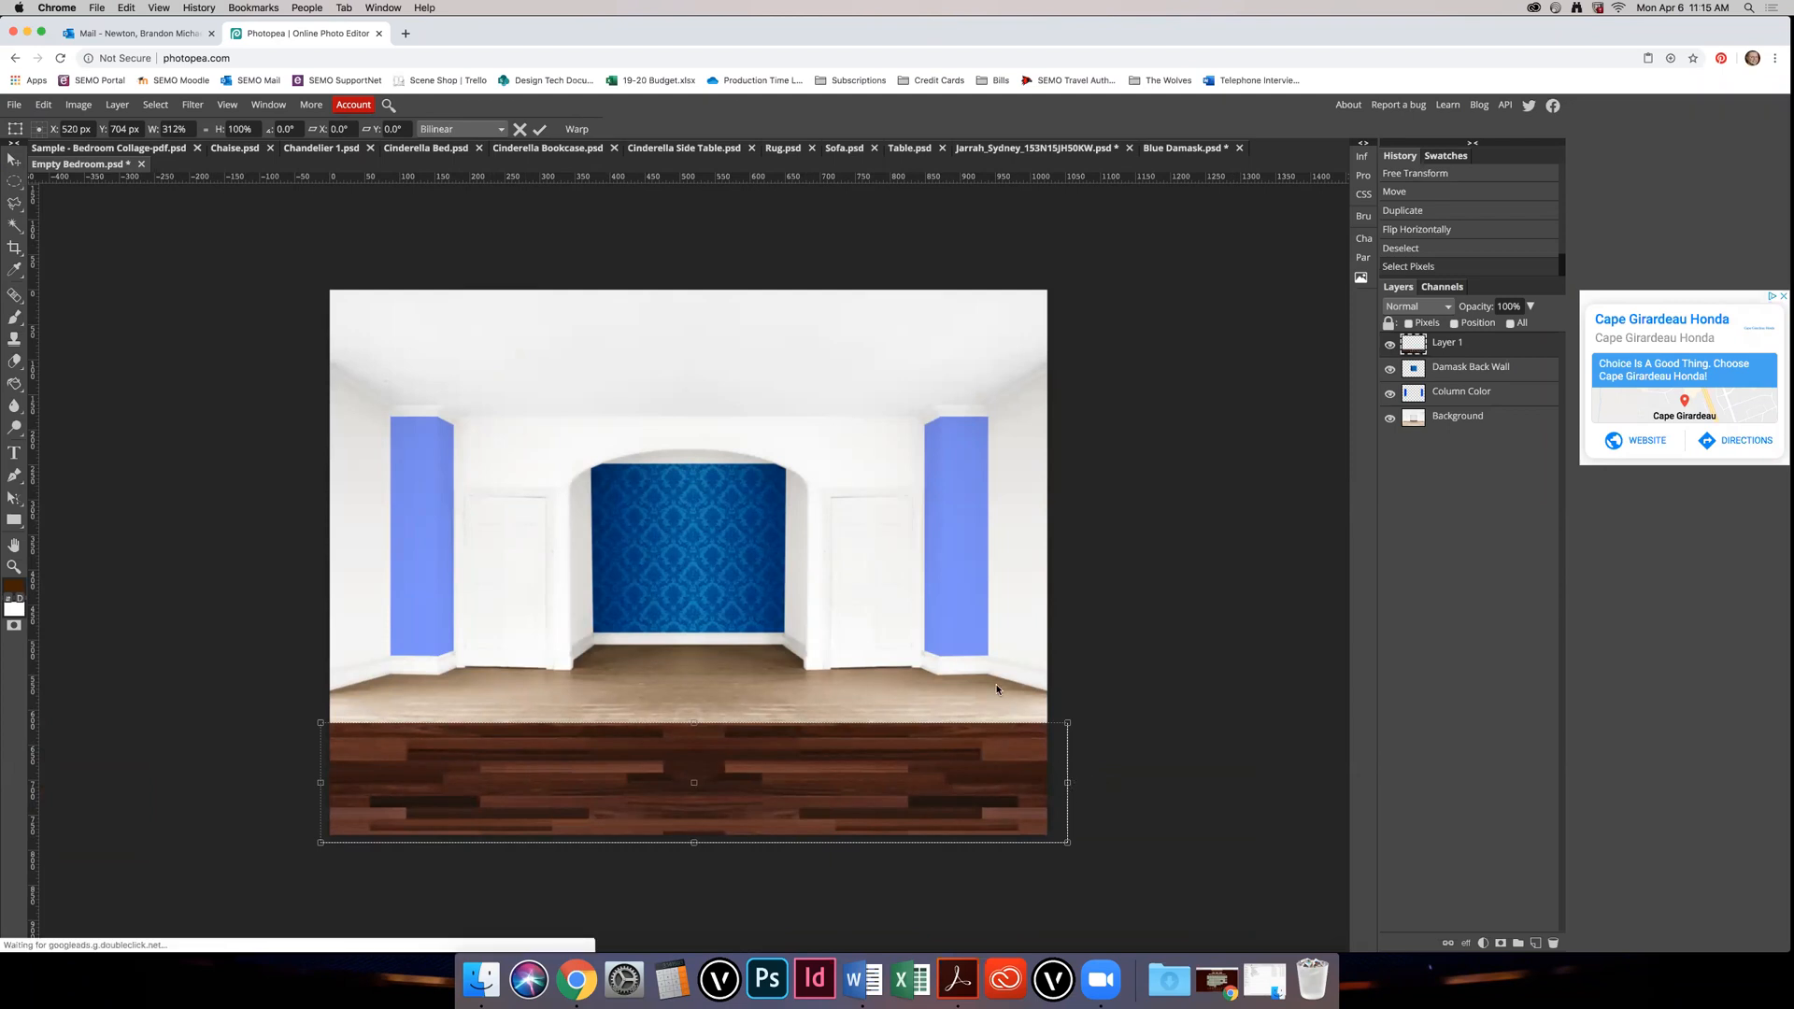
key("Return")
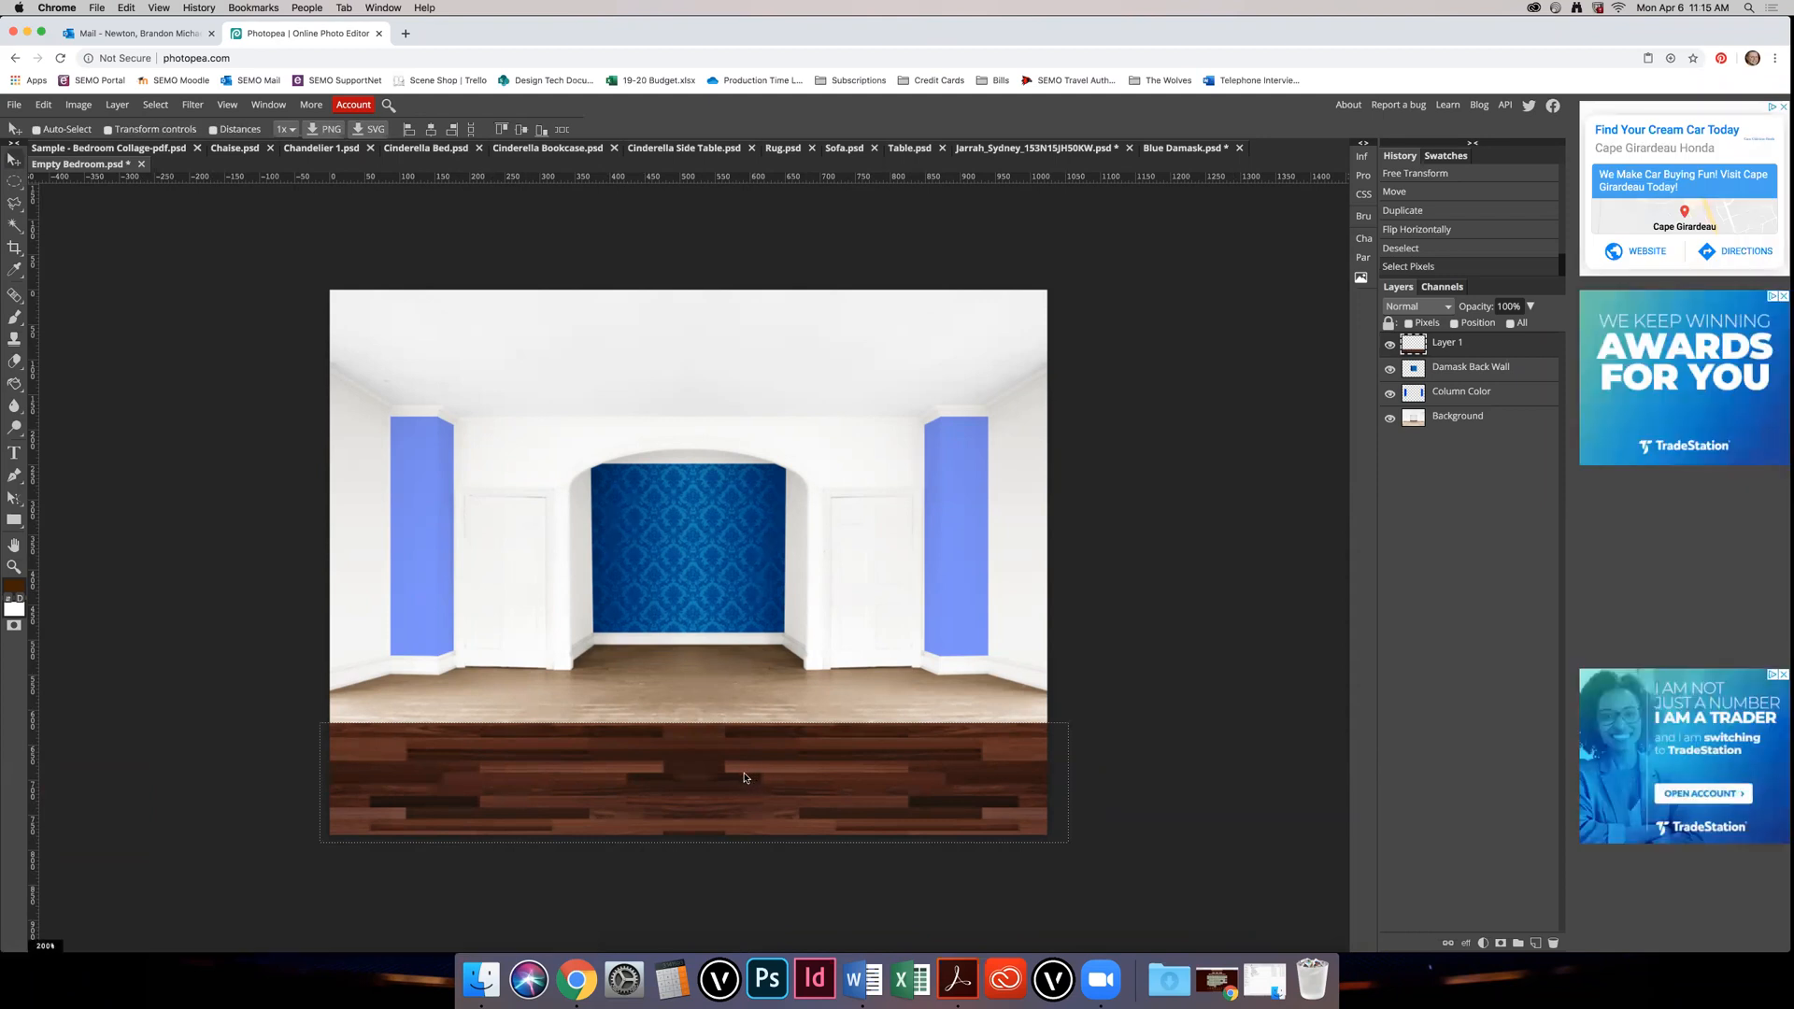
Step: Duplicate the full-width wood strip directly above the first one and slightly reduce the copy's height from its upper edge with Free Transform
left_click_drag(742, 771, 748, 664)
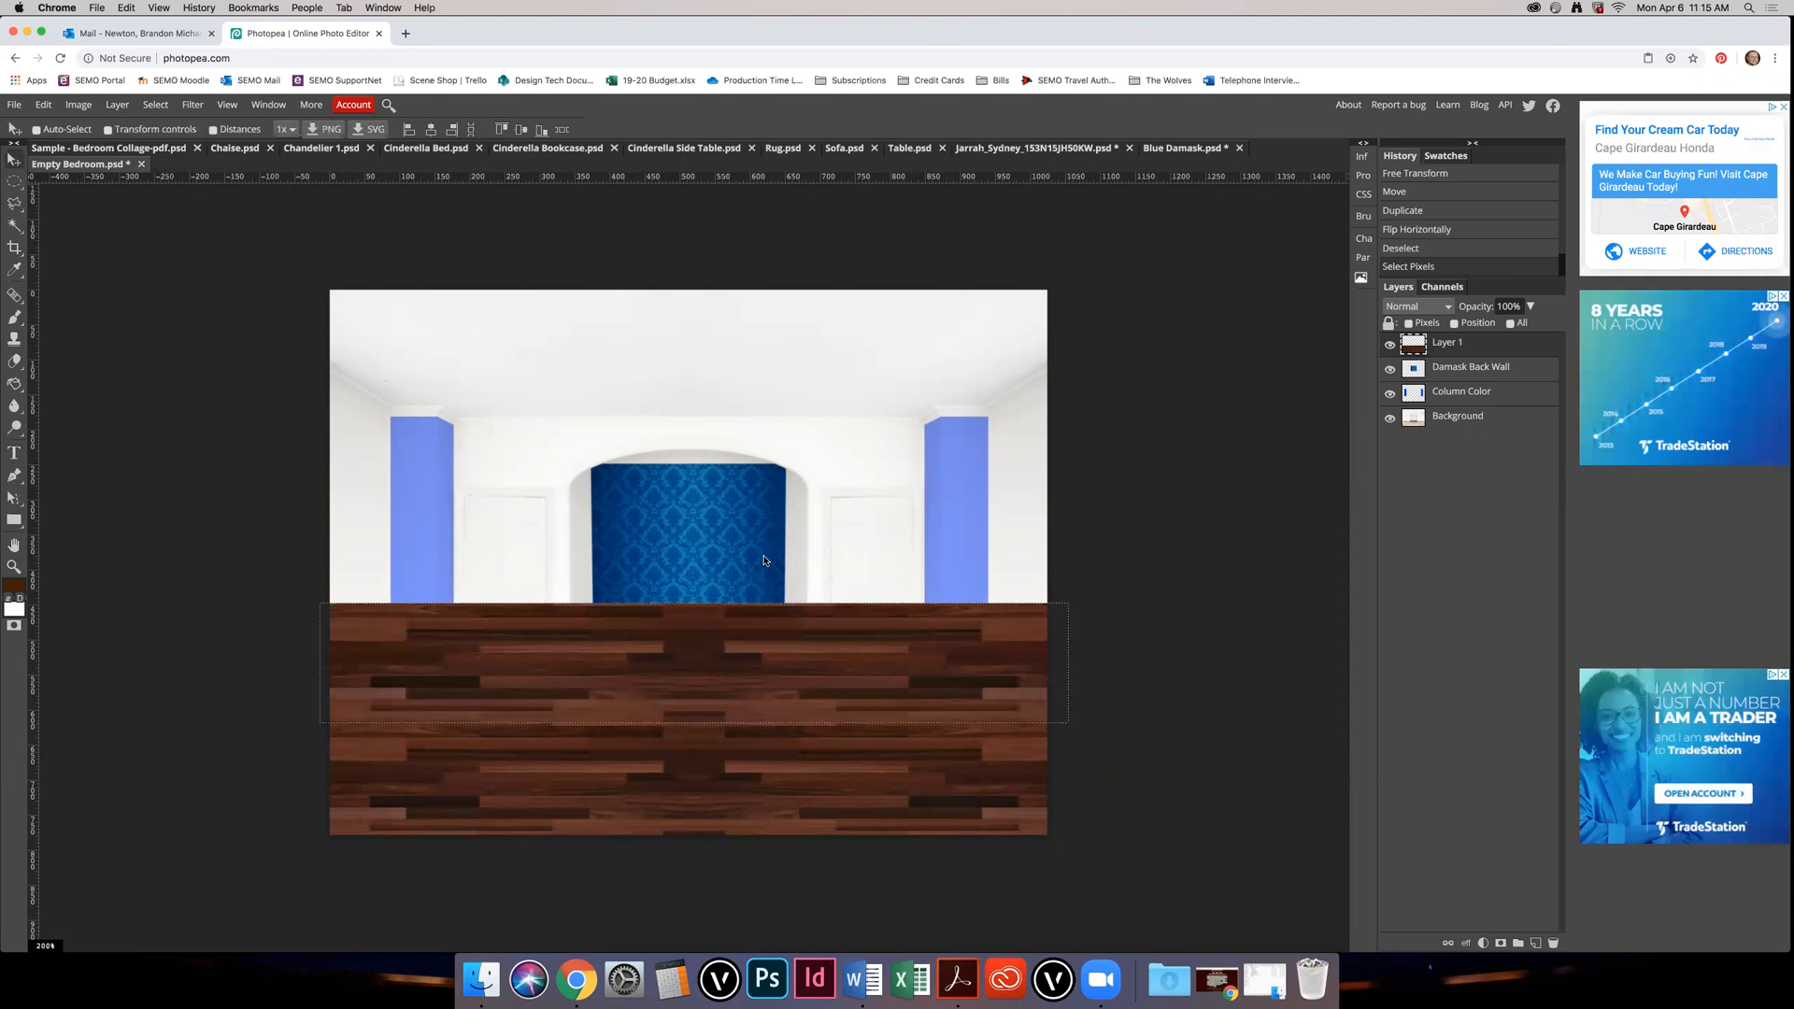
key("alt+super+t")
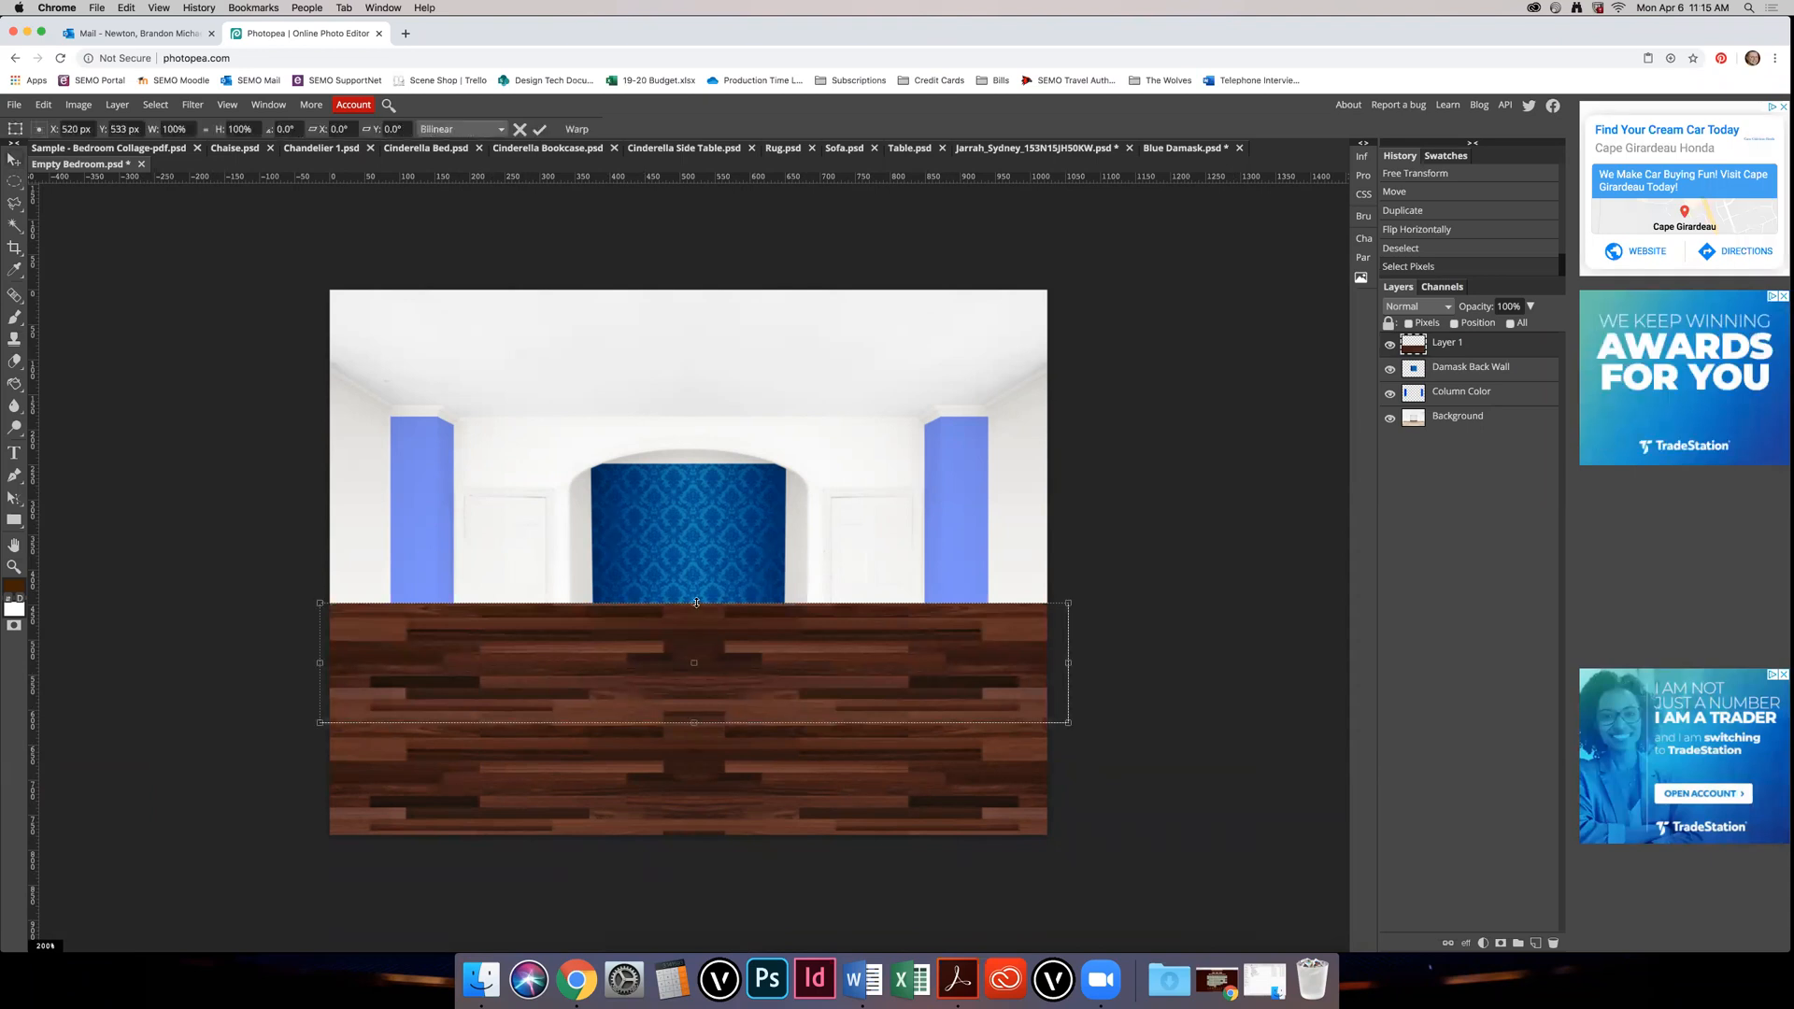
mouse_move(696, 603)
left_mouse_down()
mouse_move(696, 656)
mouse_move(701, 619)
left_mouse_up()
Step: Slightly compress the second wood strip from its upper edge, then duplicate it directly above and align the copy flush with it
left_click_drag(699, 615, 735, 550)
key("Return")
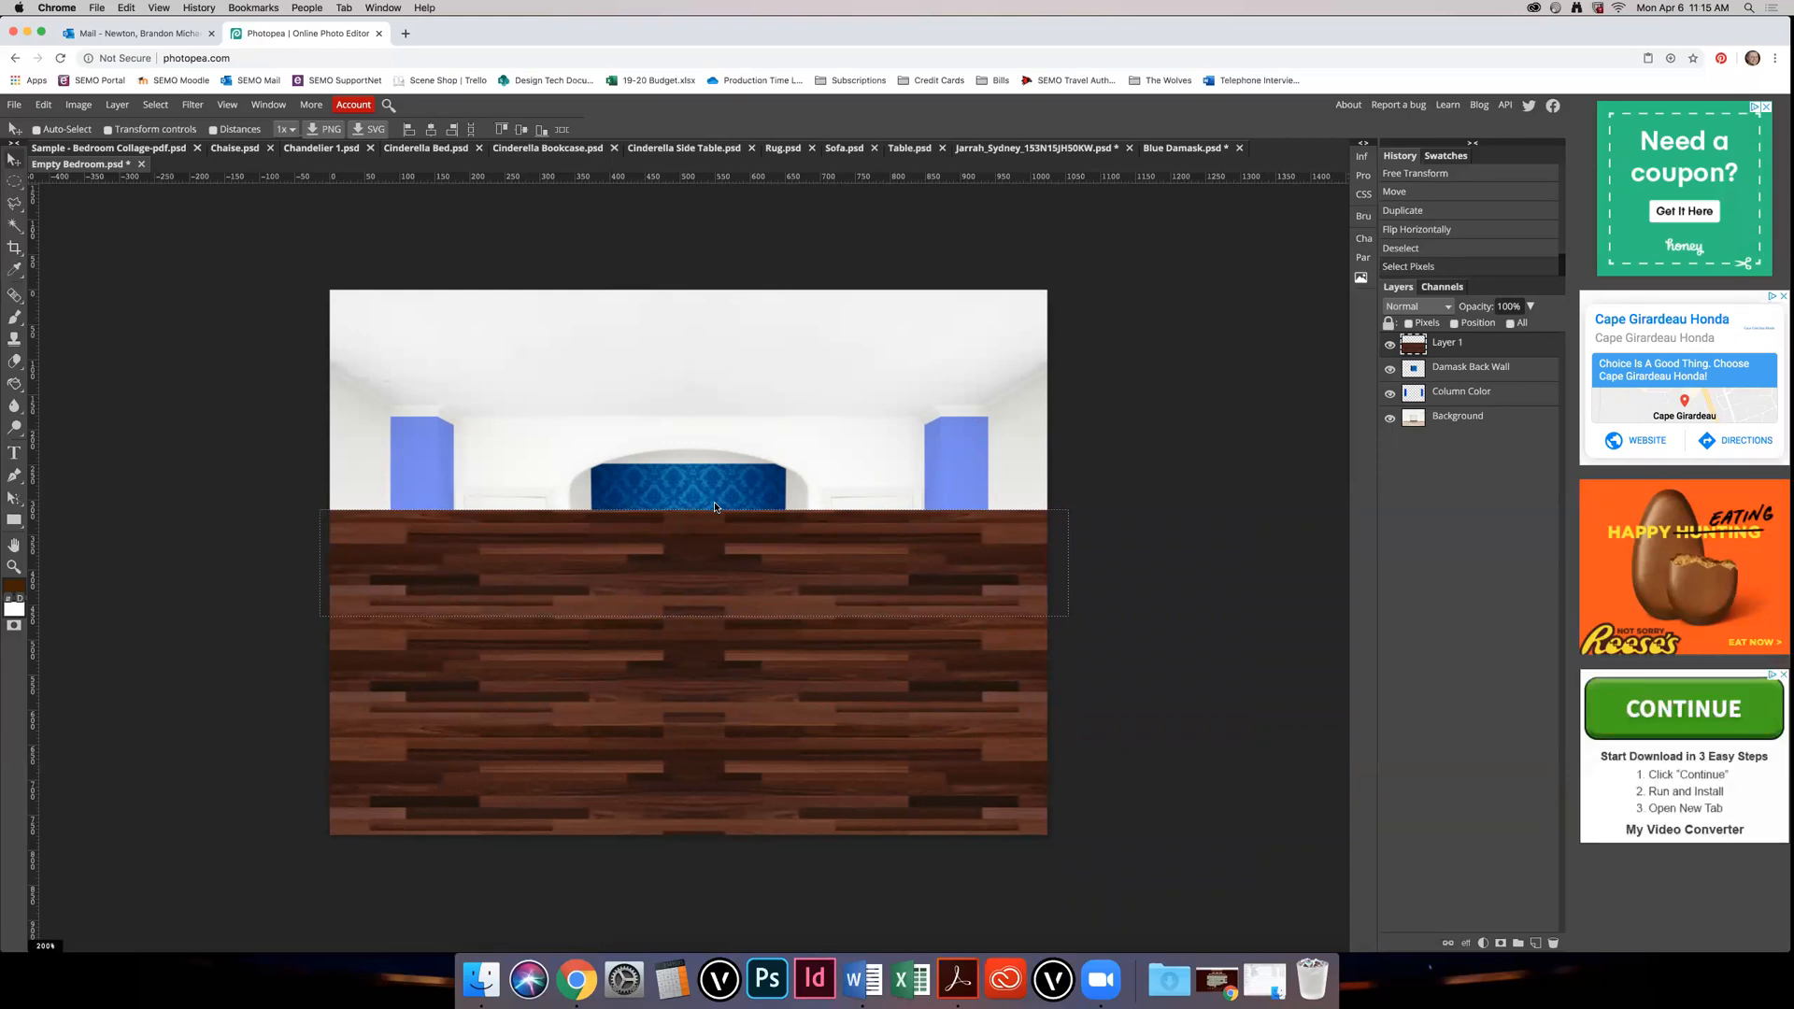
key("Up")
key("Up")
key("Up")
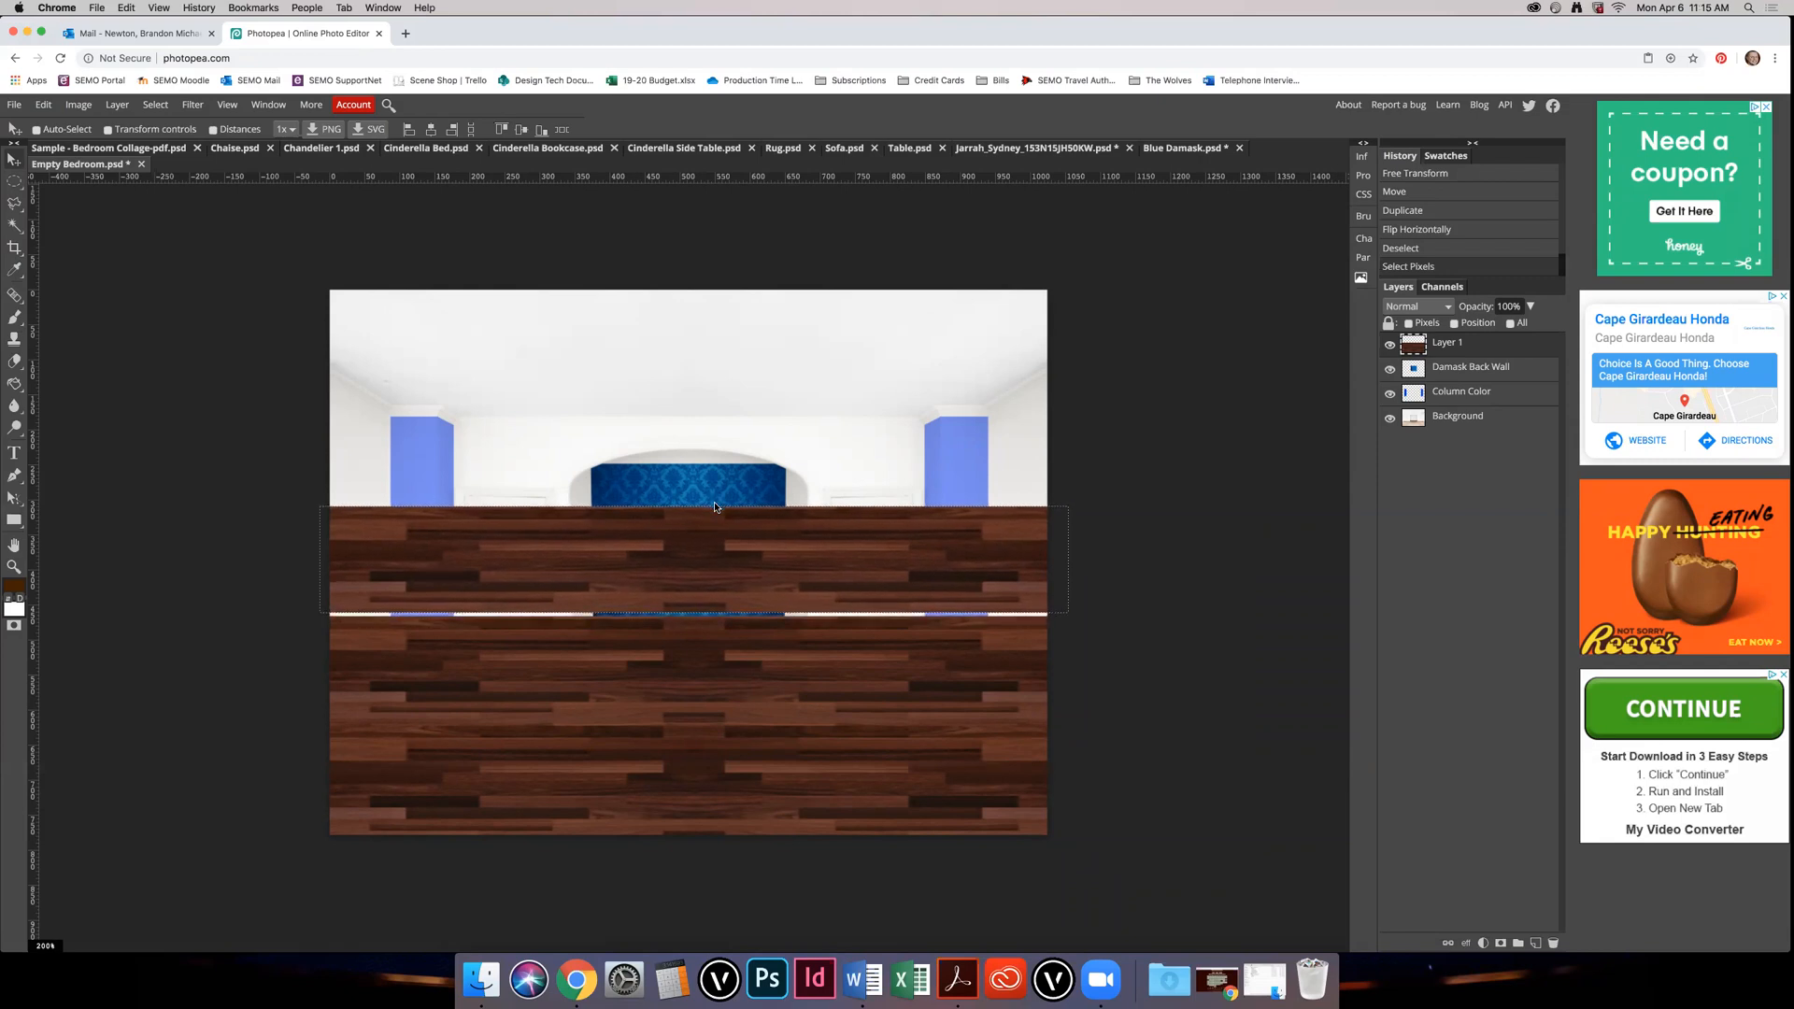
key("Down")
key("Down")
key("Down")
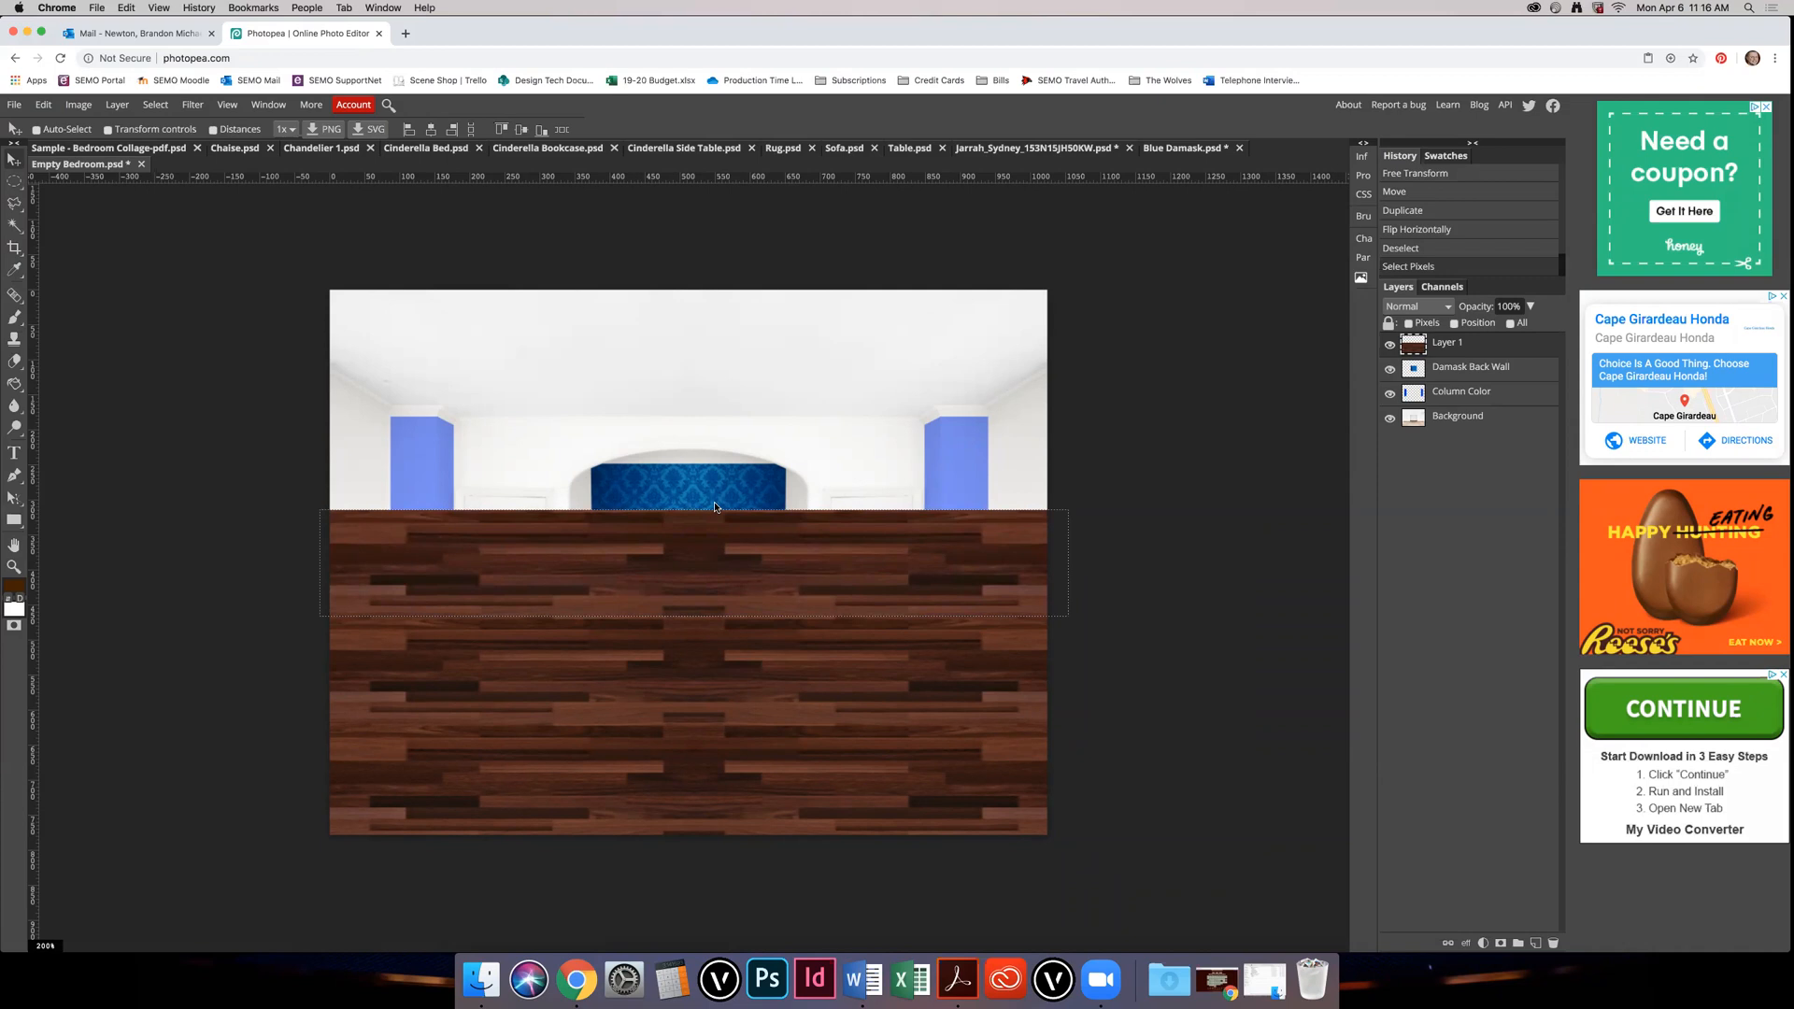
Step: Reduce the height of the uppermost wood strip from its upper edge with Free Transform
key("super+t")
left_click_drag(694, 518, 695, 535)
key("Return")
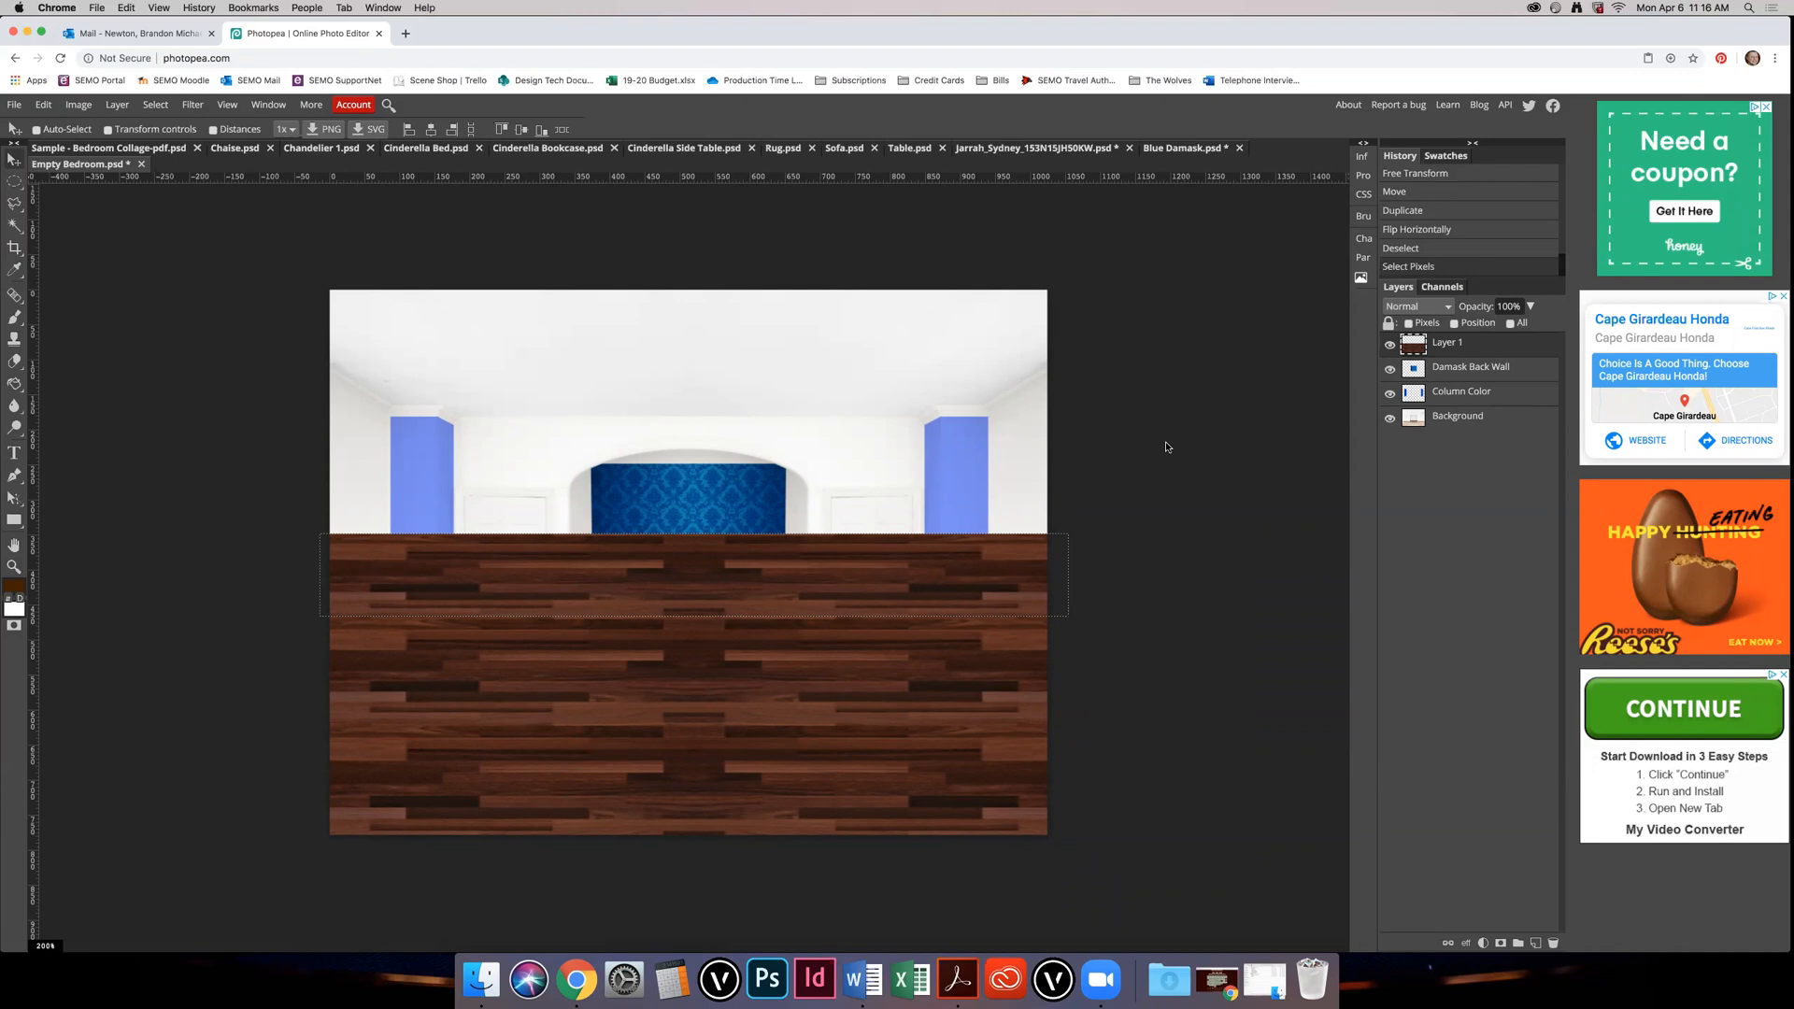
Step: Select all wood pixels on Layer 1 and compress them from the upper edge to 65% height with Free Transform
left_click(1413, 346, "ctrl")
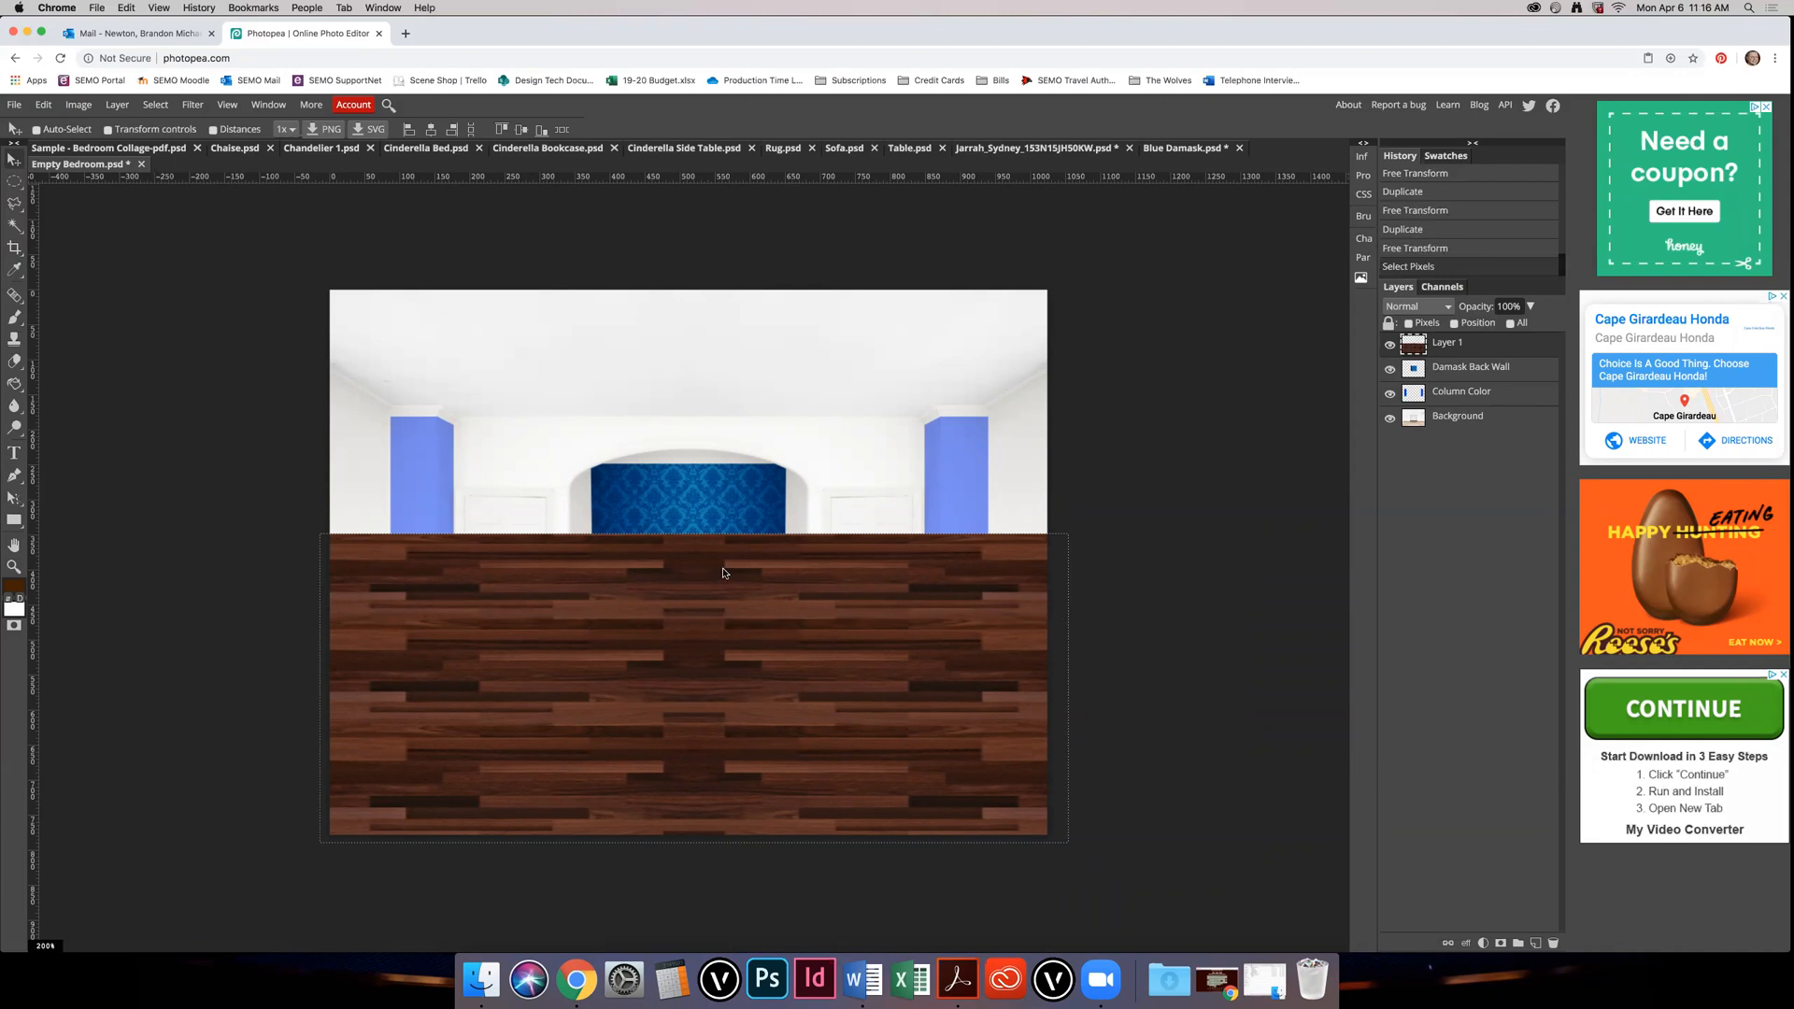
key("ctrl+t")
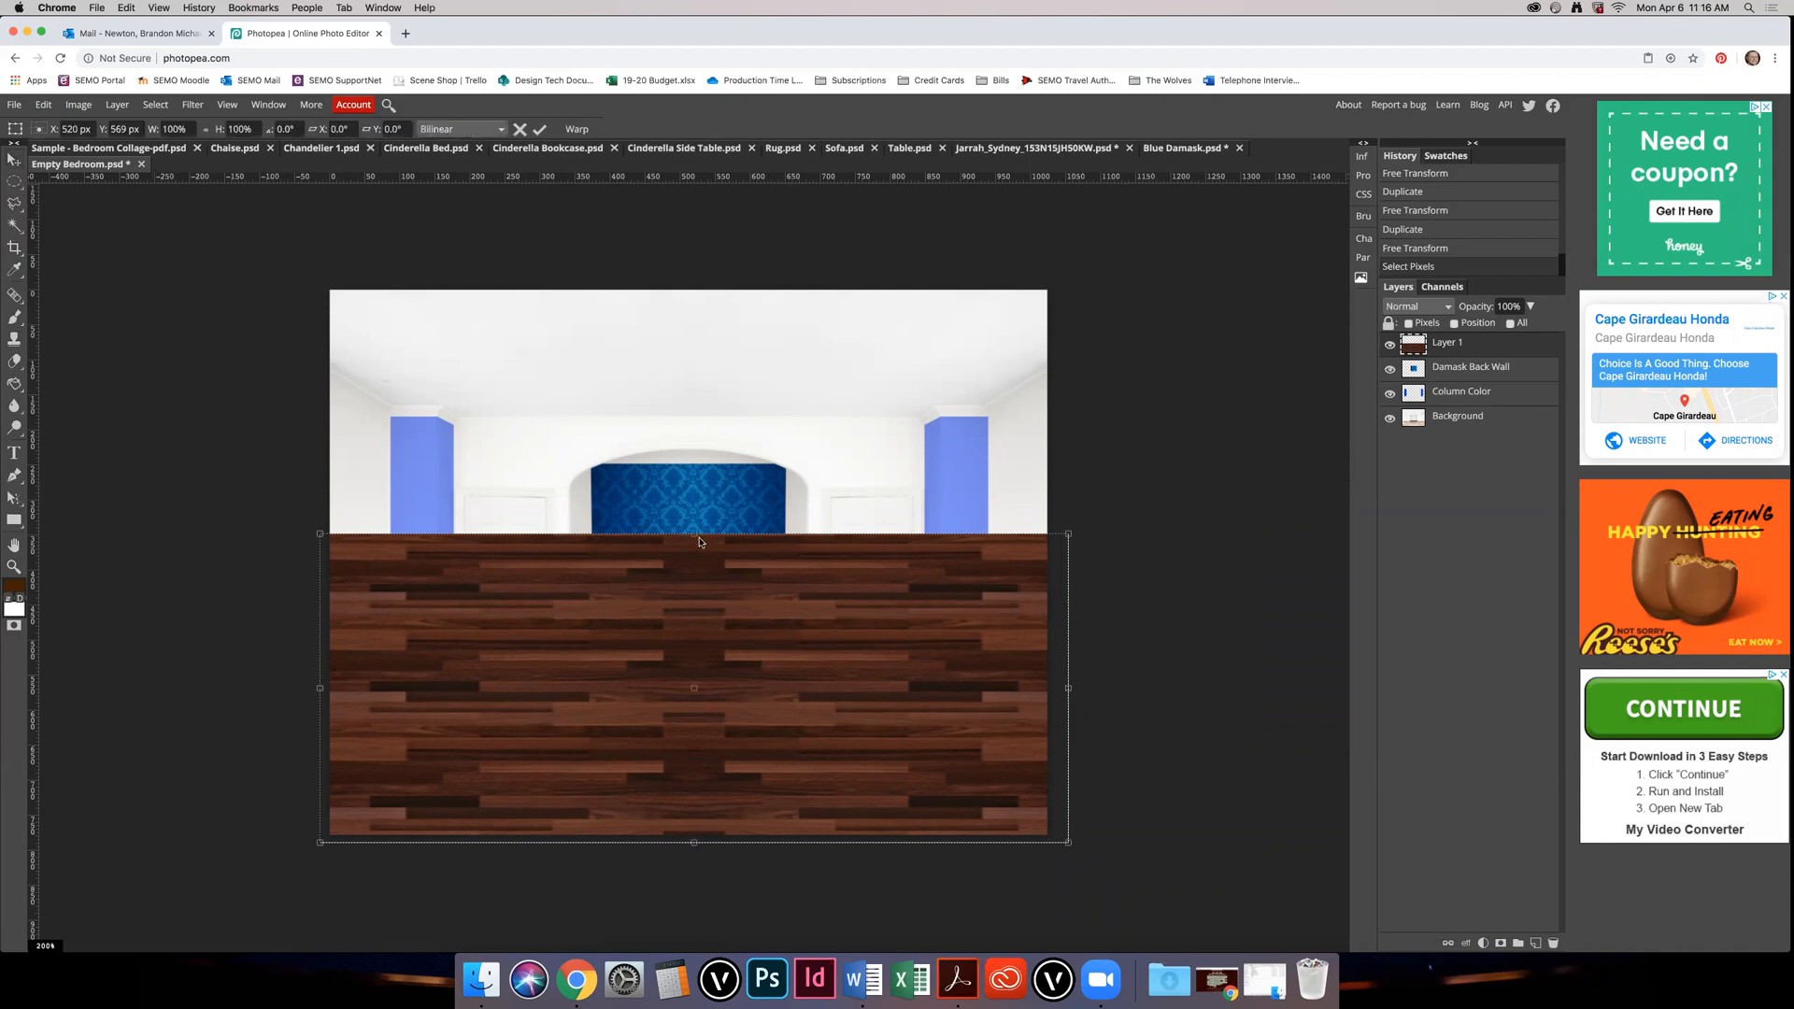
left_click_drag(694, 544, 716, 637)
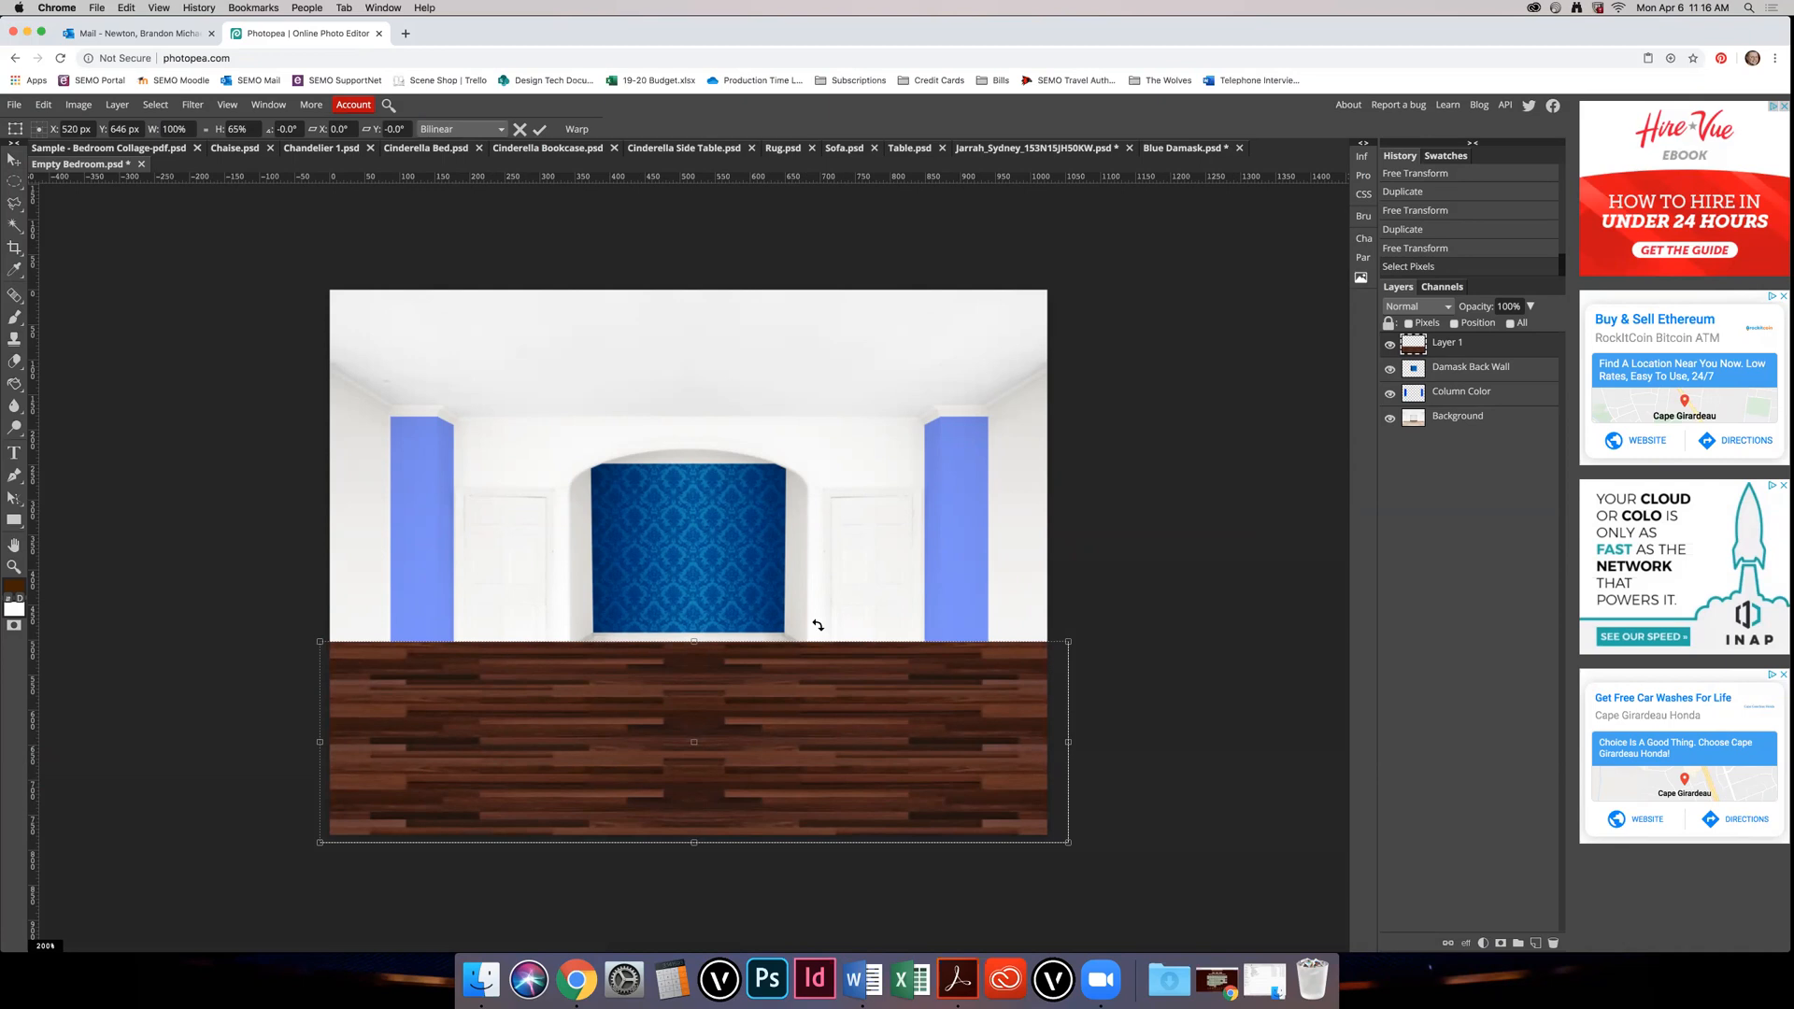
key("Return")
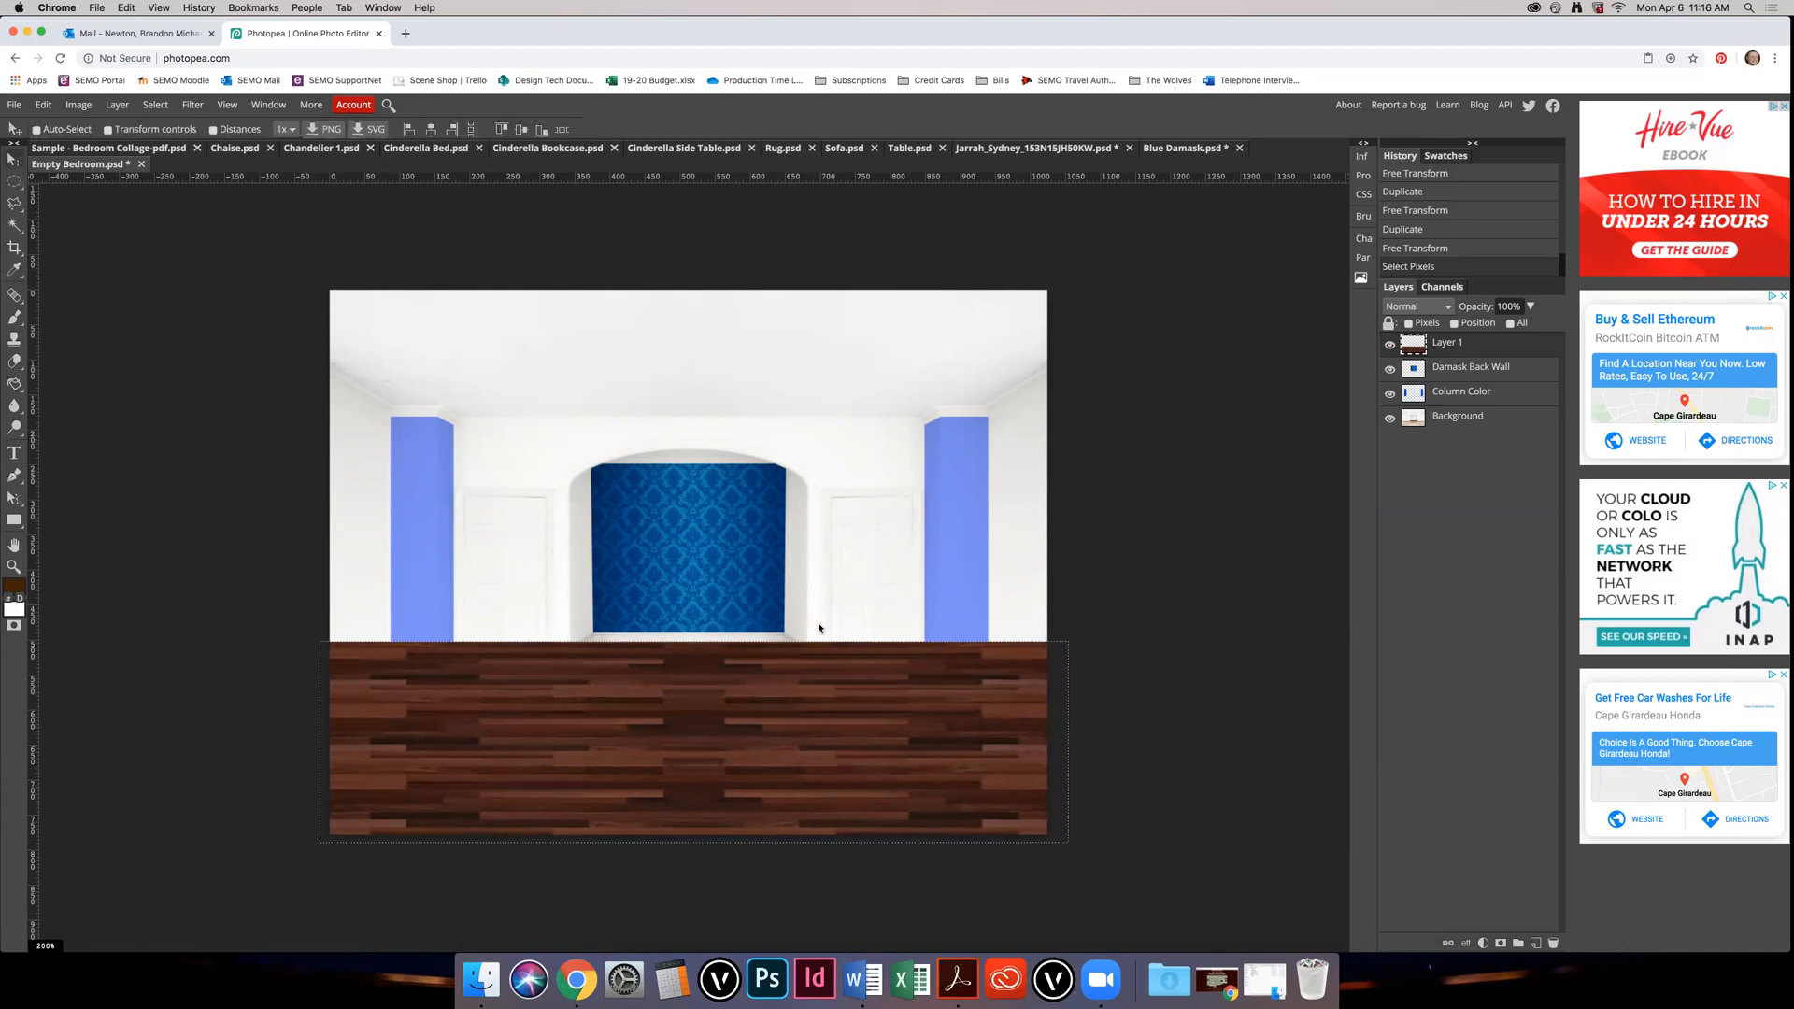
Step: Deselect the wood flooring and hide Layer 1 to expose the original floor
key("m")
left_click(876, 546)
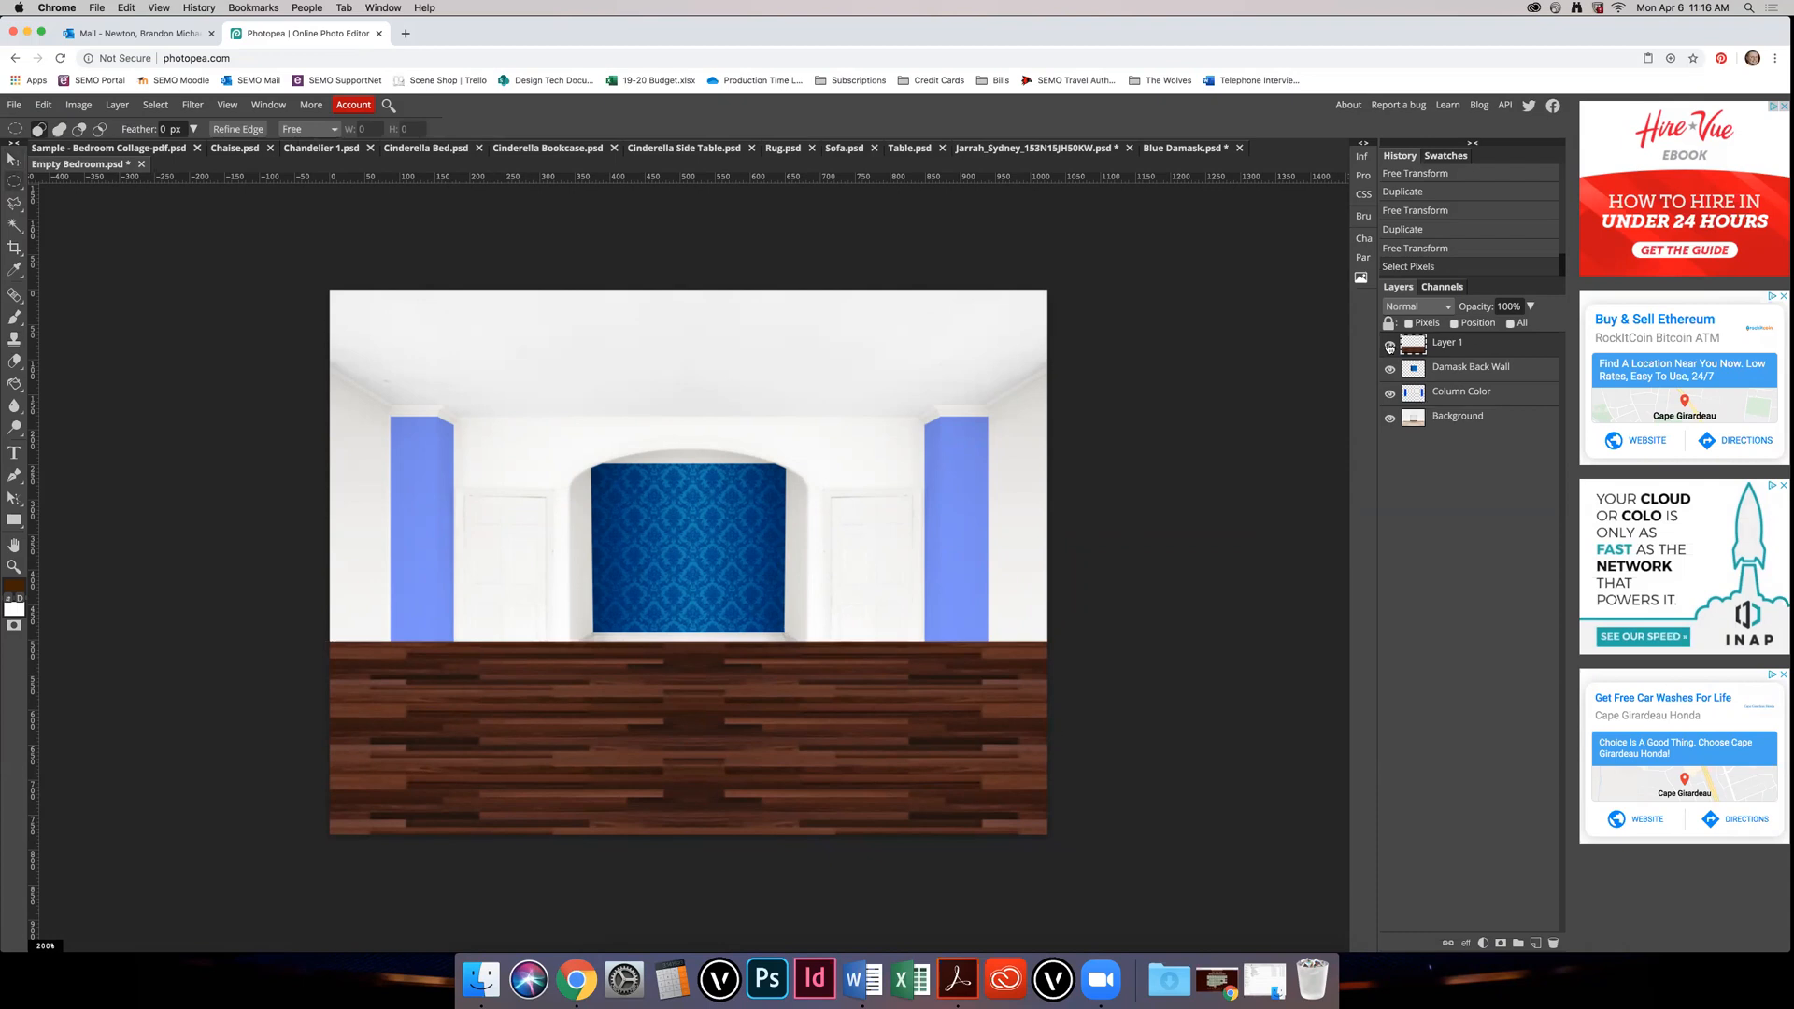
left_click(1389, 347)
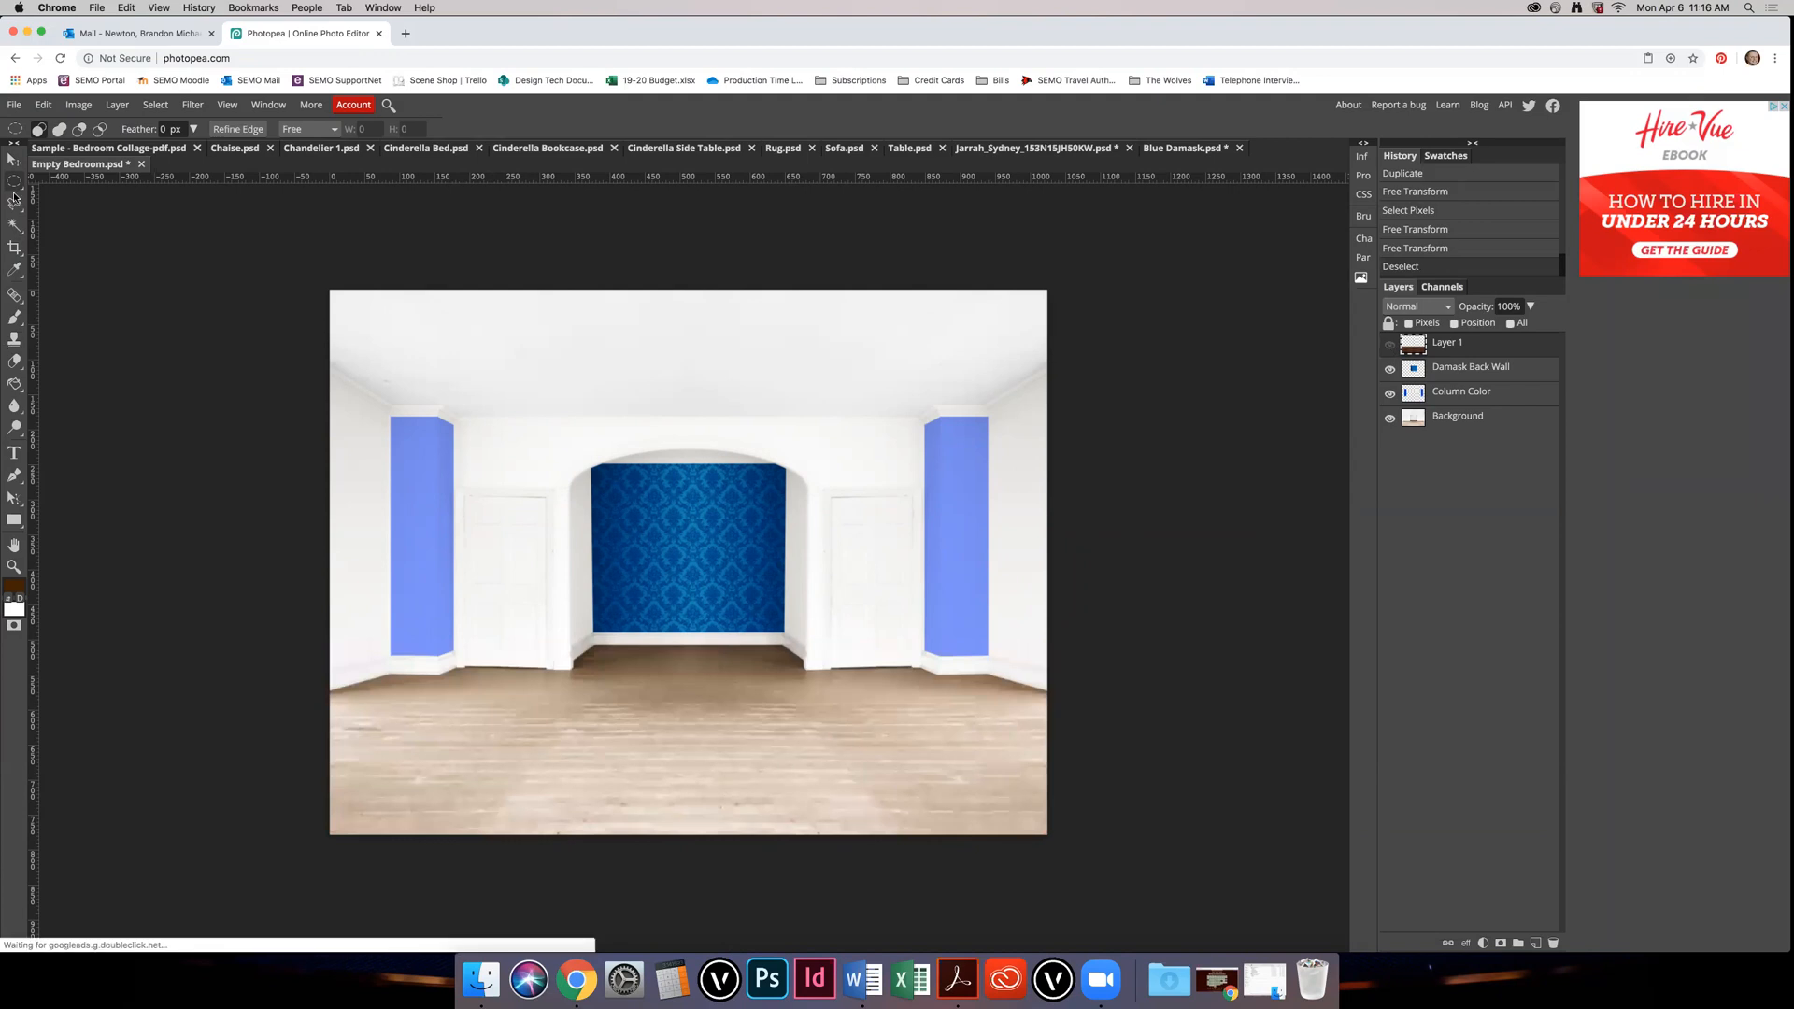
left_click(14, 184)
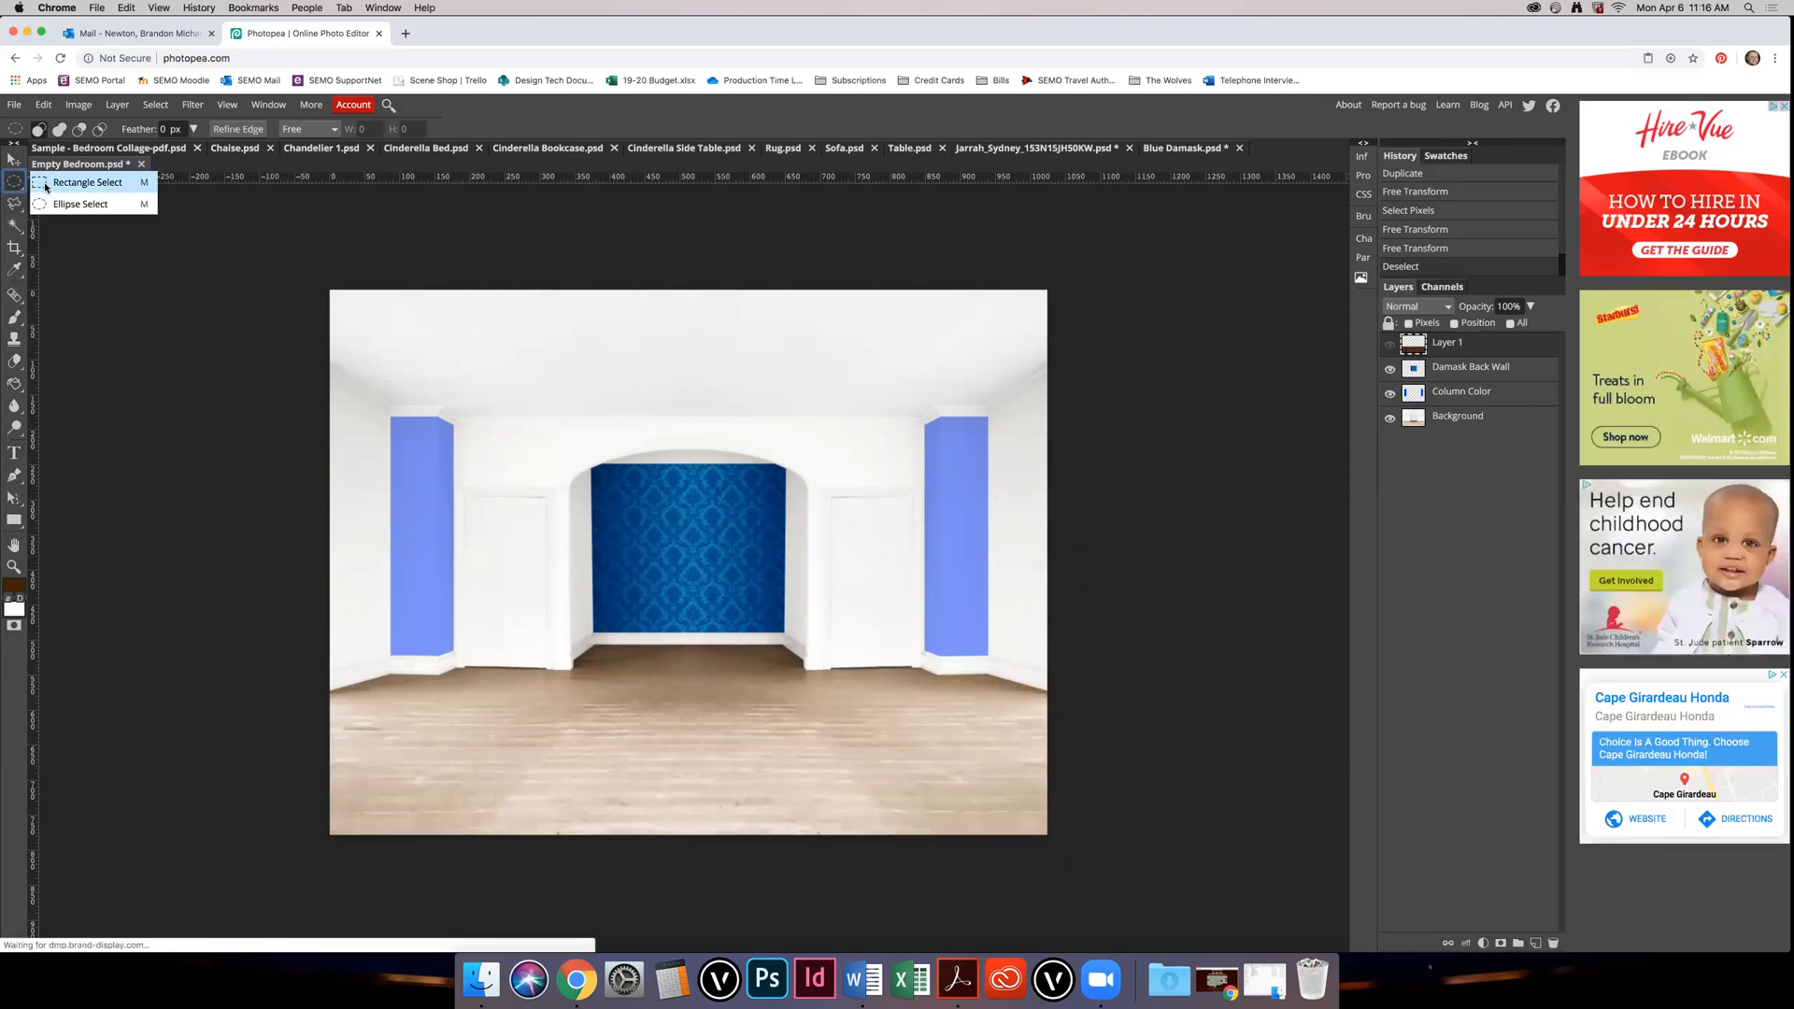
left_click(46, 185)
left_click(14, 205)
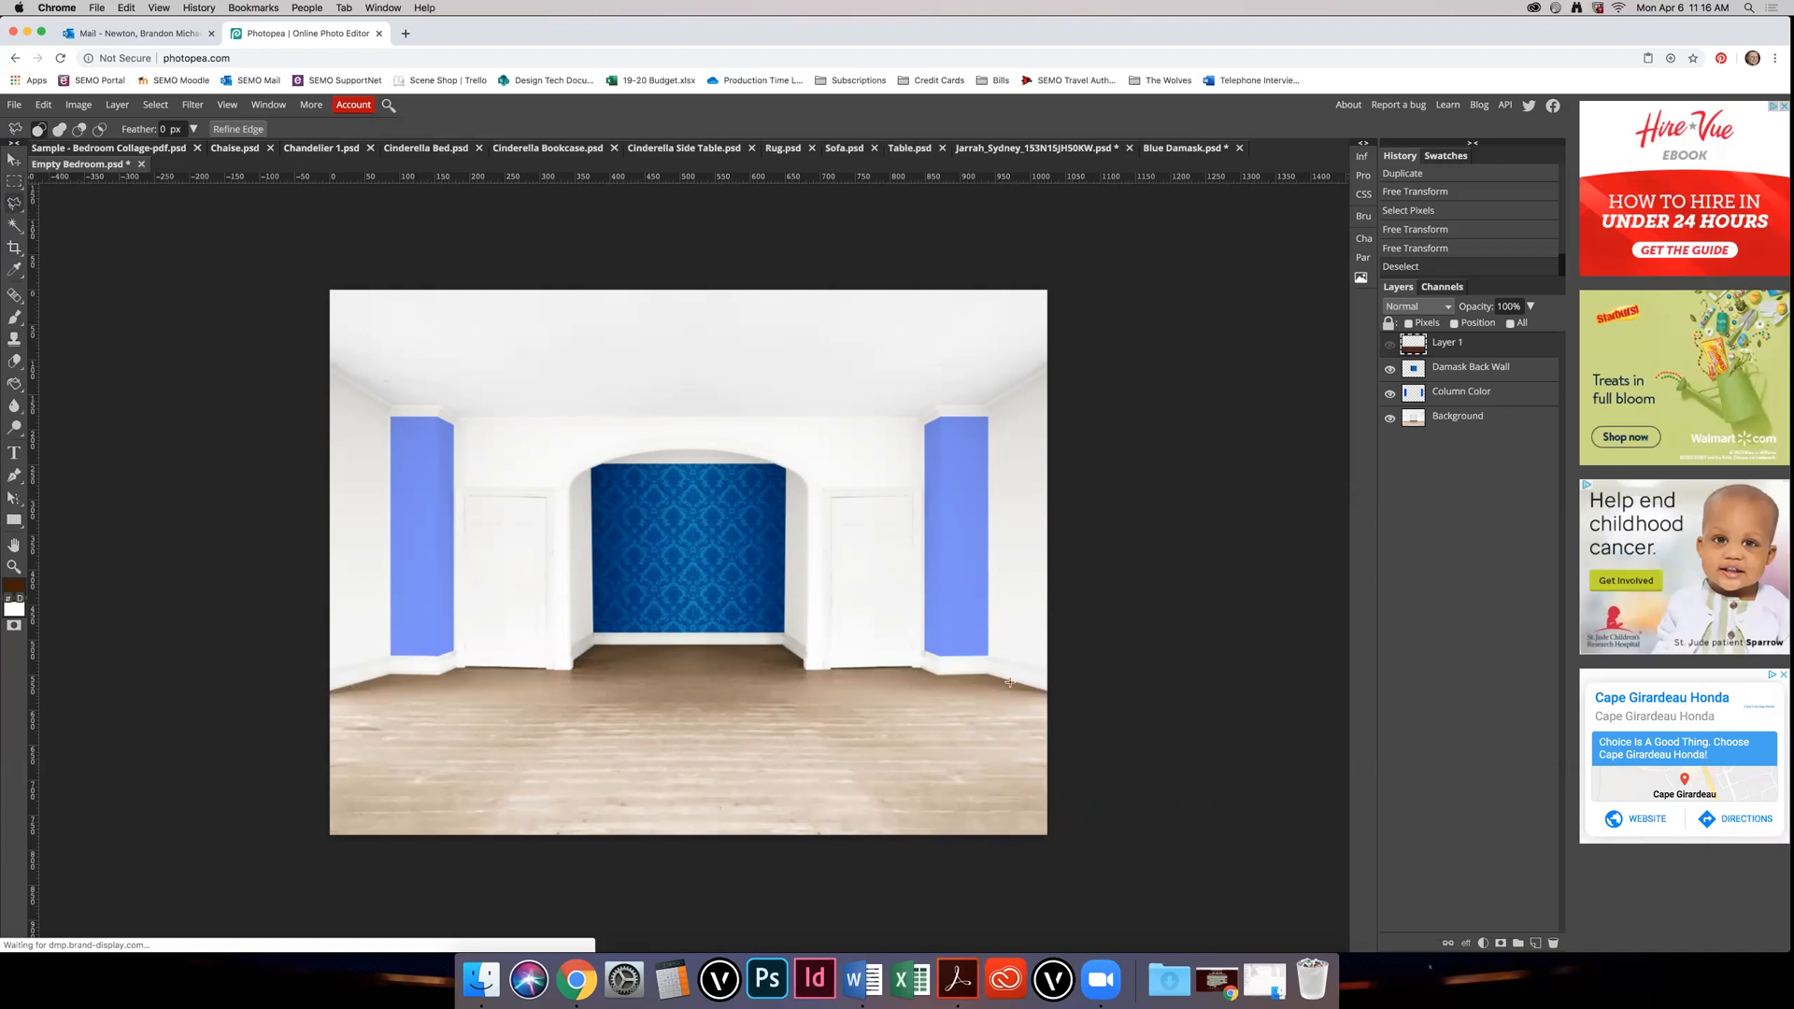
scroll(997, 677, "up", 2)
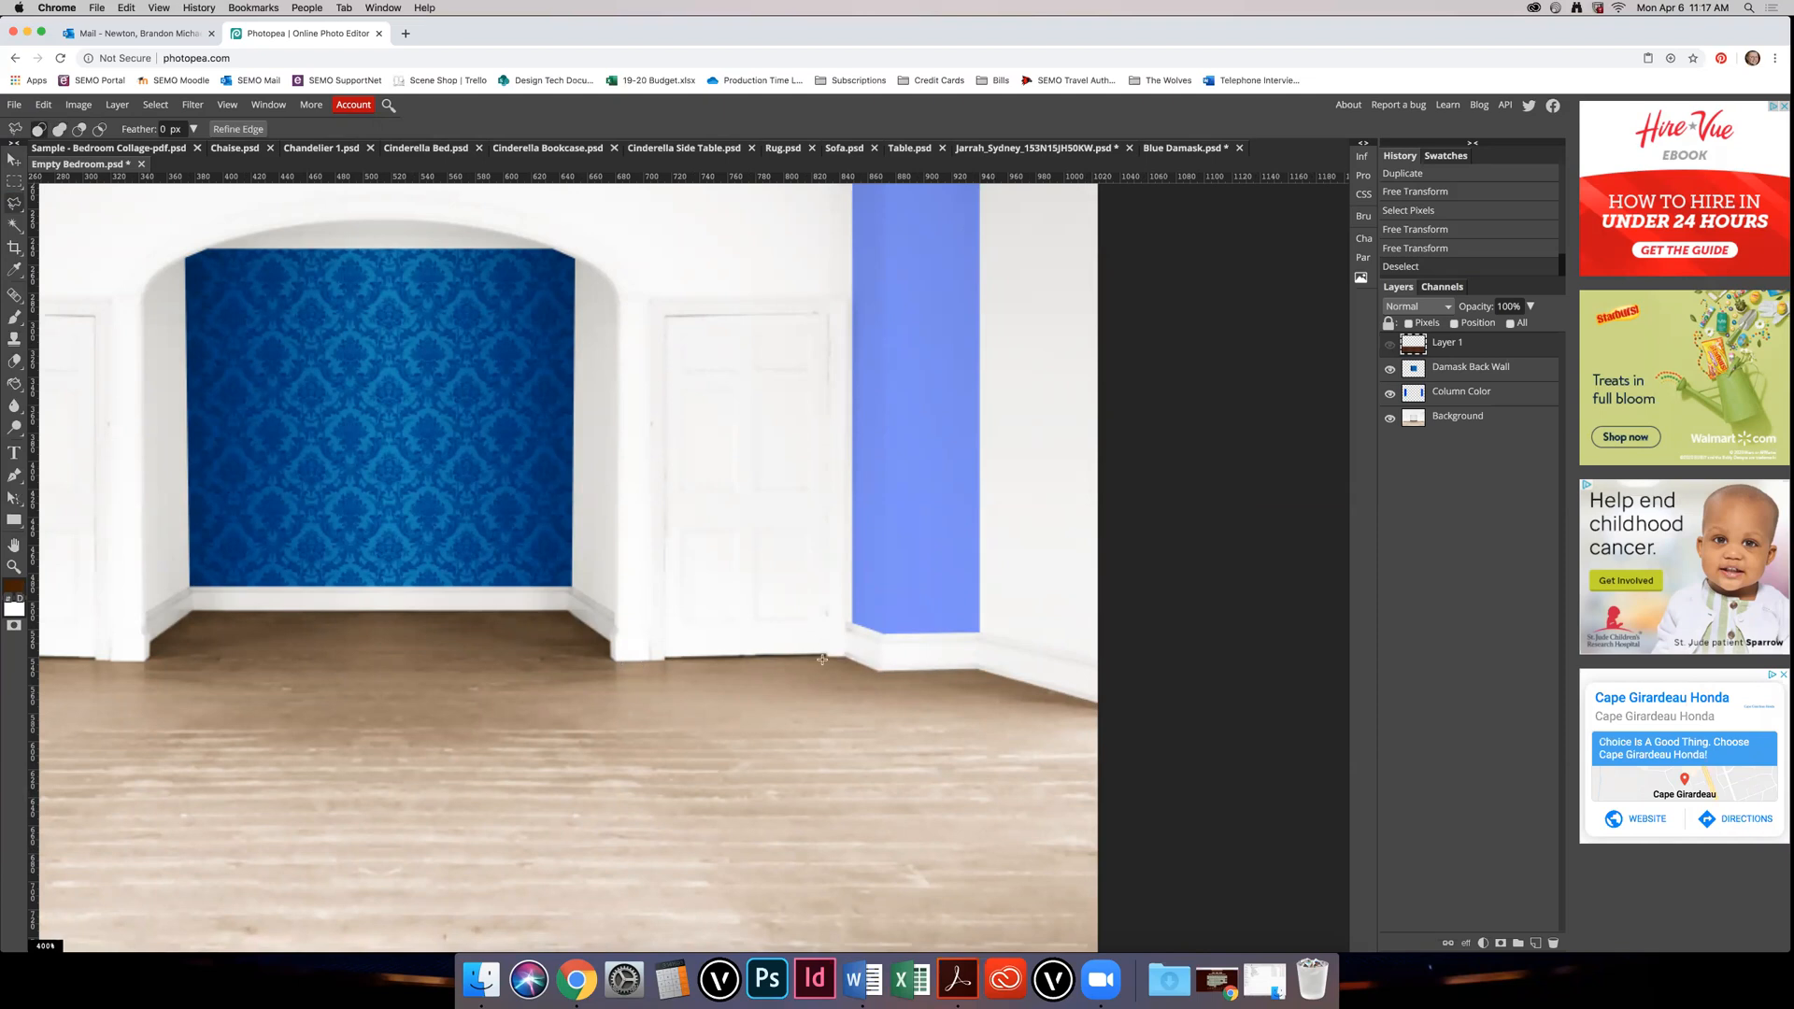
left_click_drag(826, 652, 664, 656)
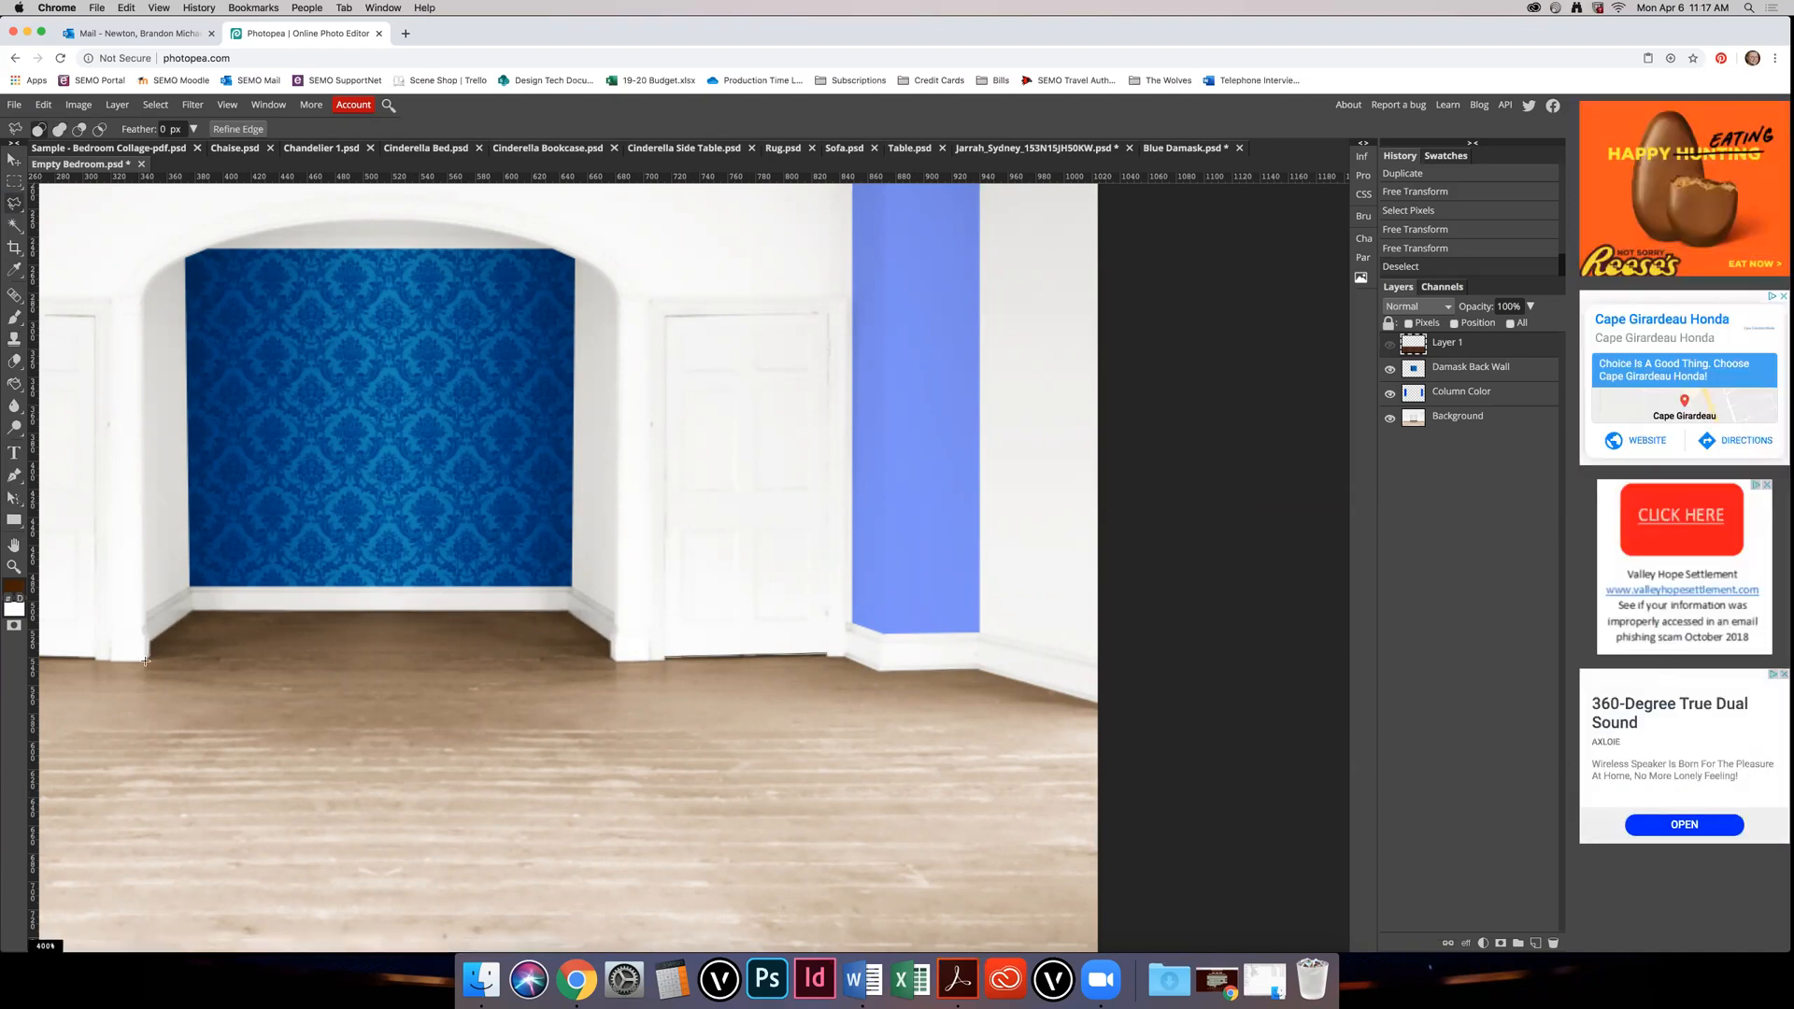
key("c")
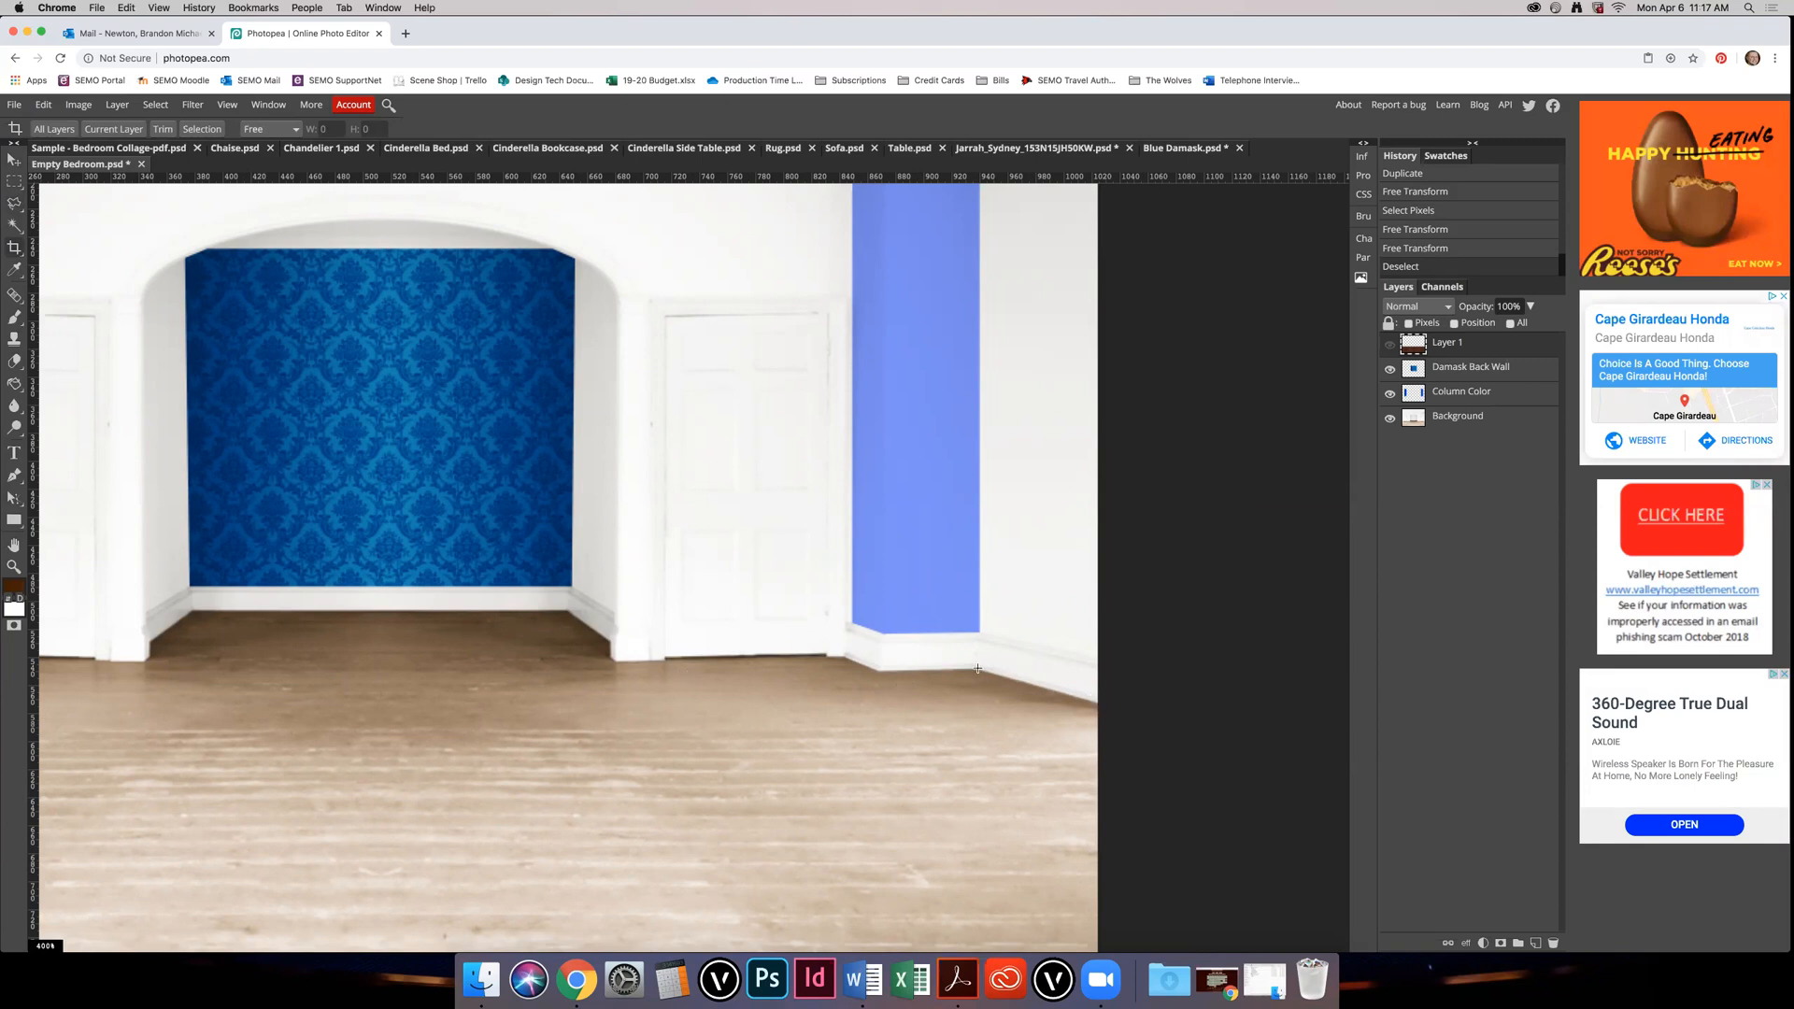
Step: Outline the original floor with a straight-edged lasso selection along the baseboards, doors and alcove, passing just outside the canvas's side and lower edges
left_click(14, 203)
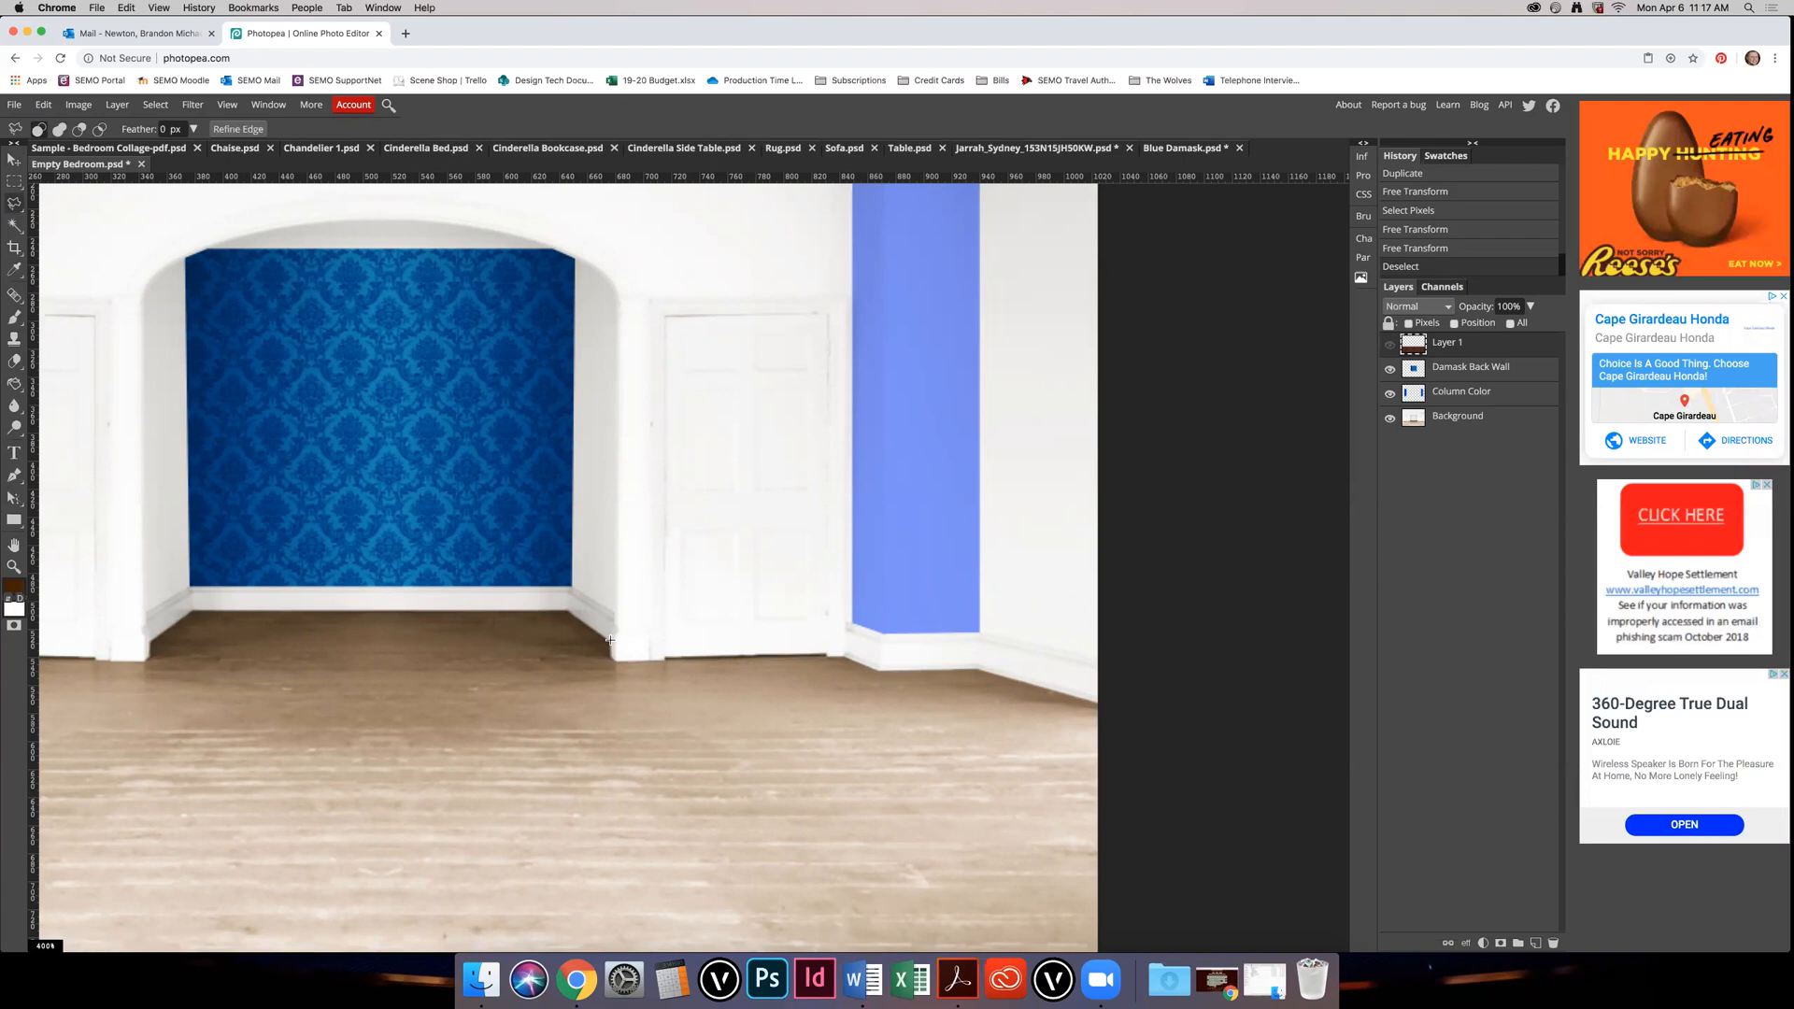
left_click(145, 660)
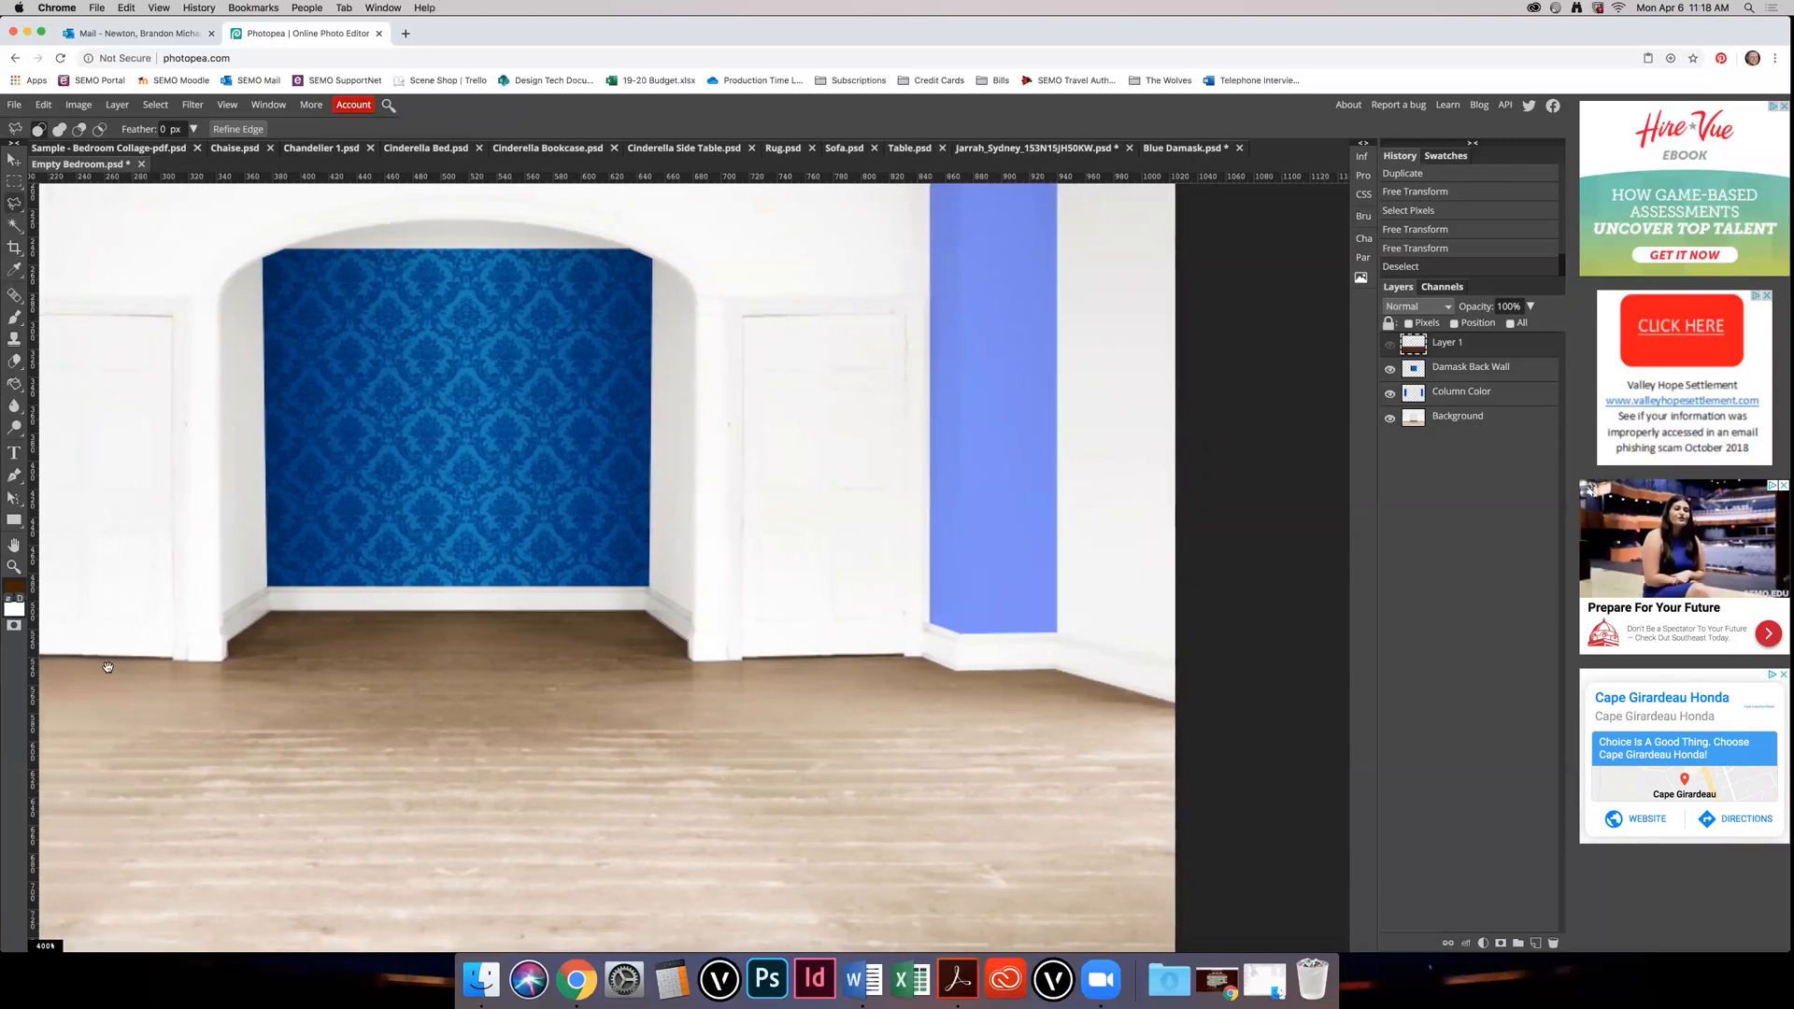
left_click_drag(100, 669, 856, 640)
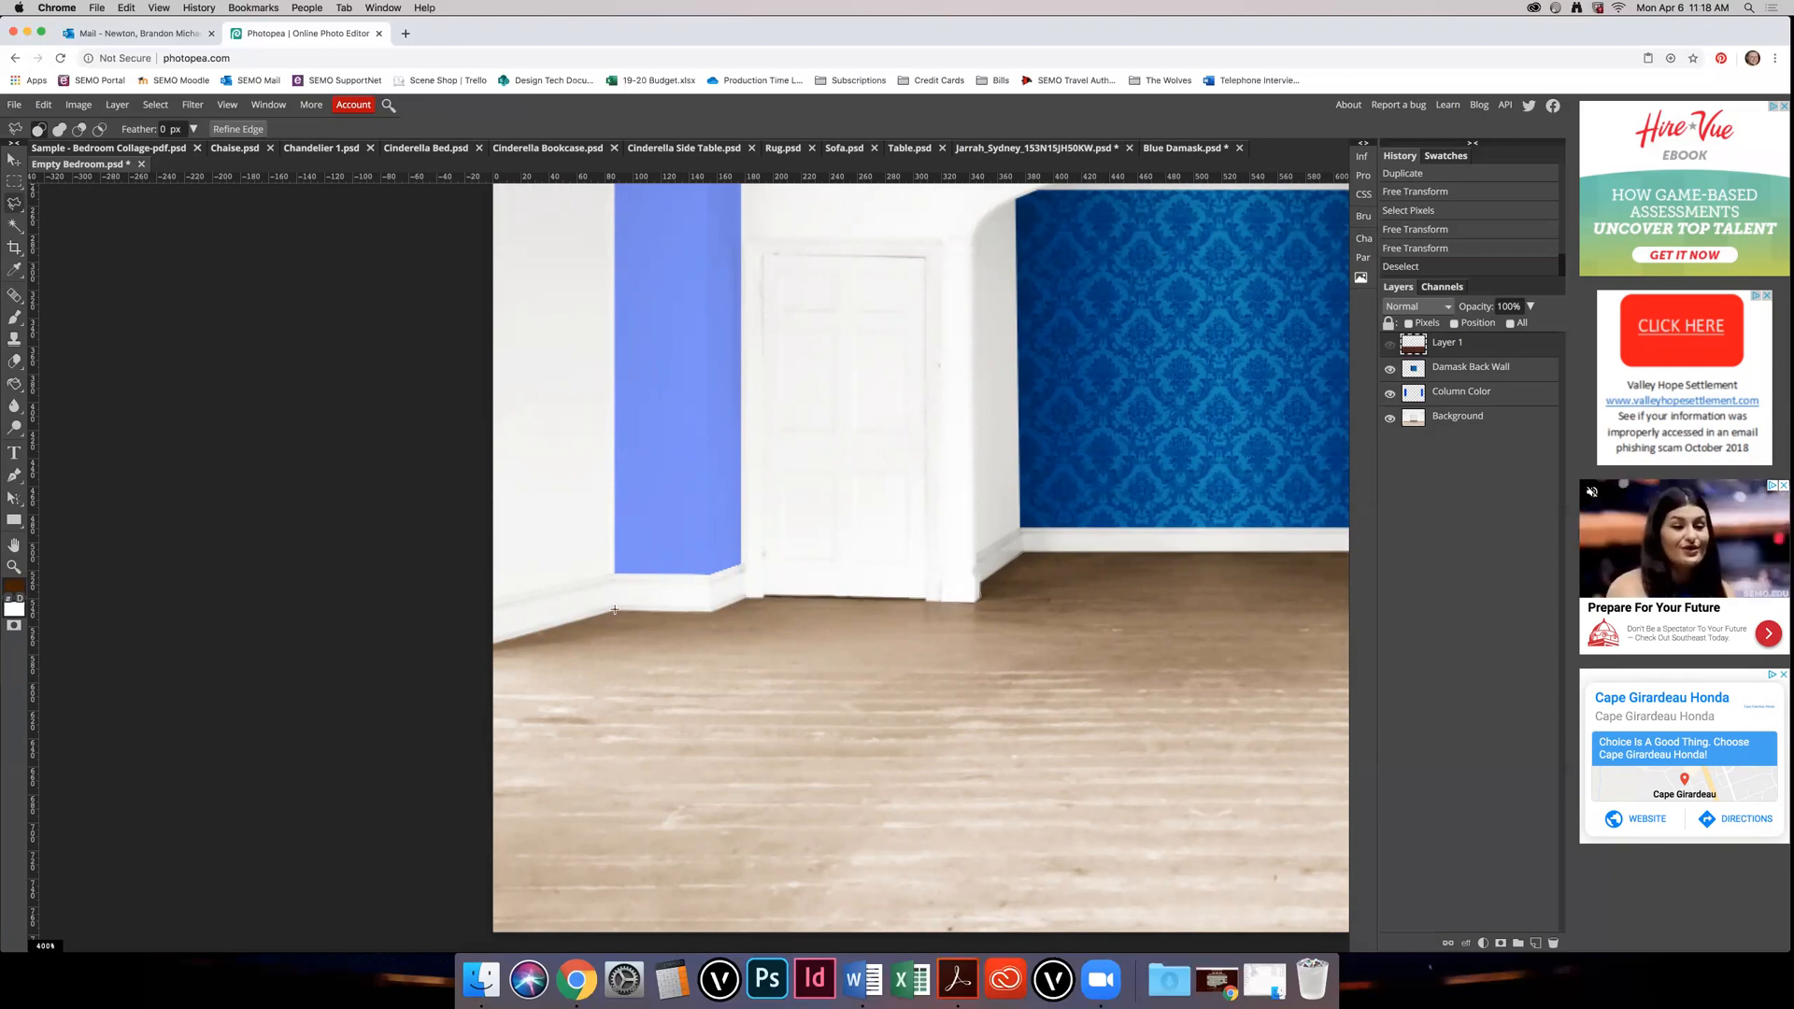
left_click(494, 645)
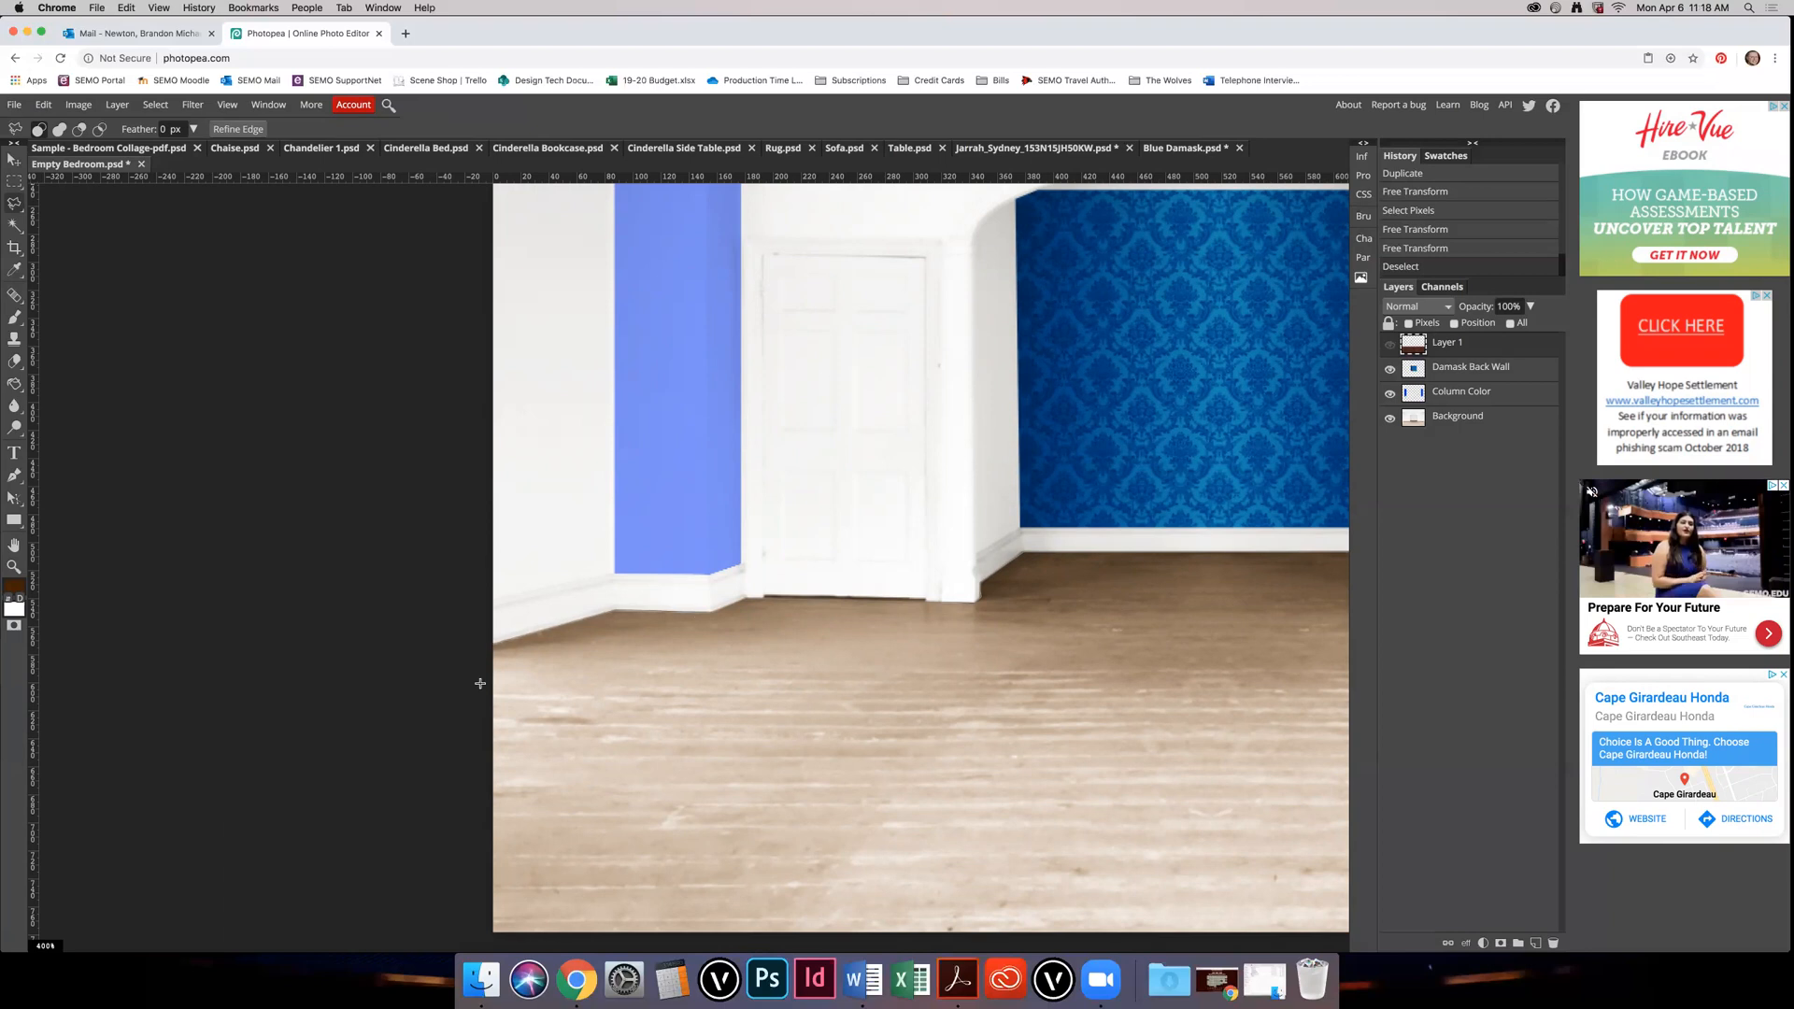
left_click(457, 712)
left_click(474, 942)
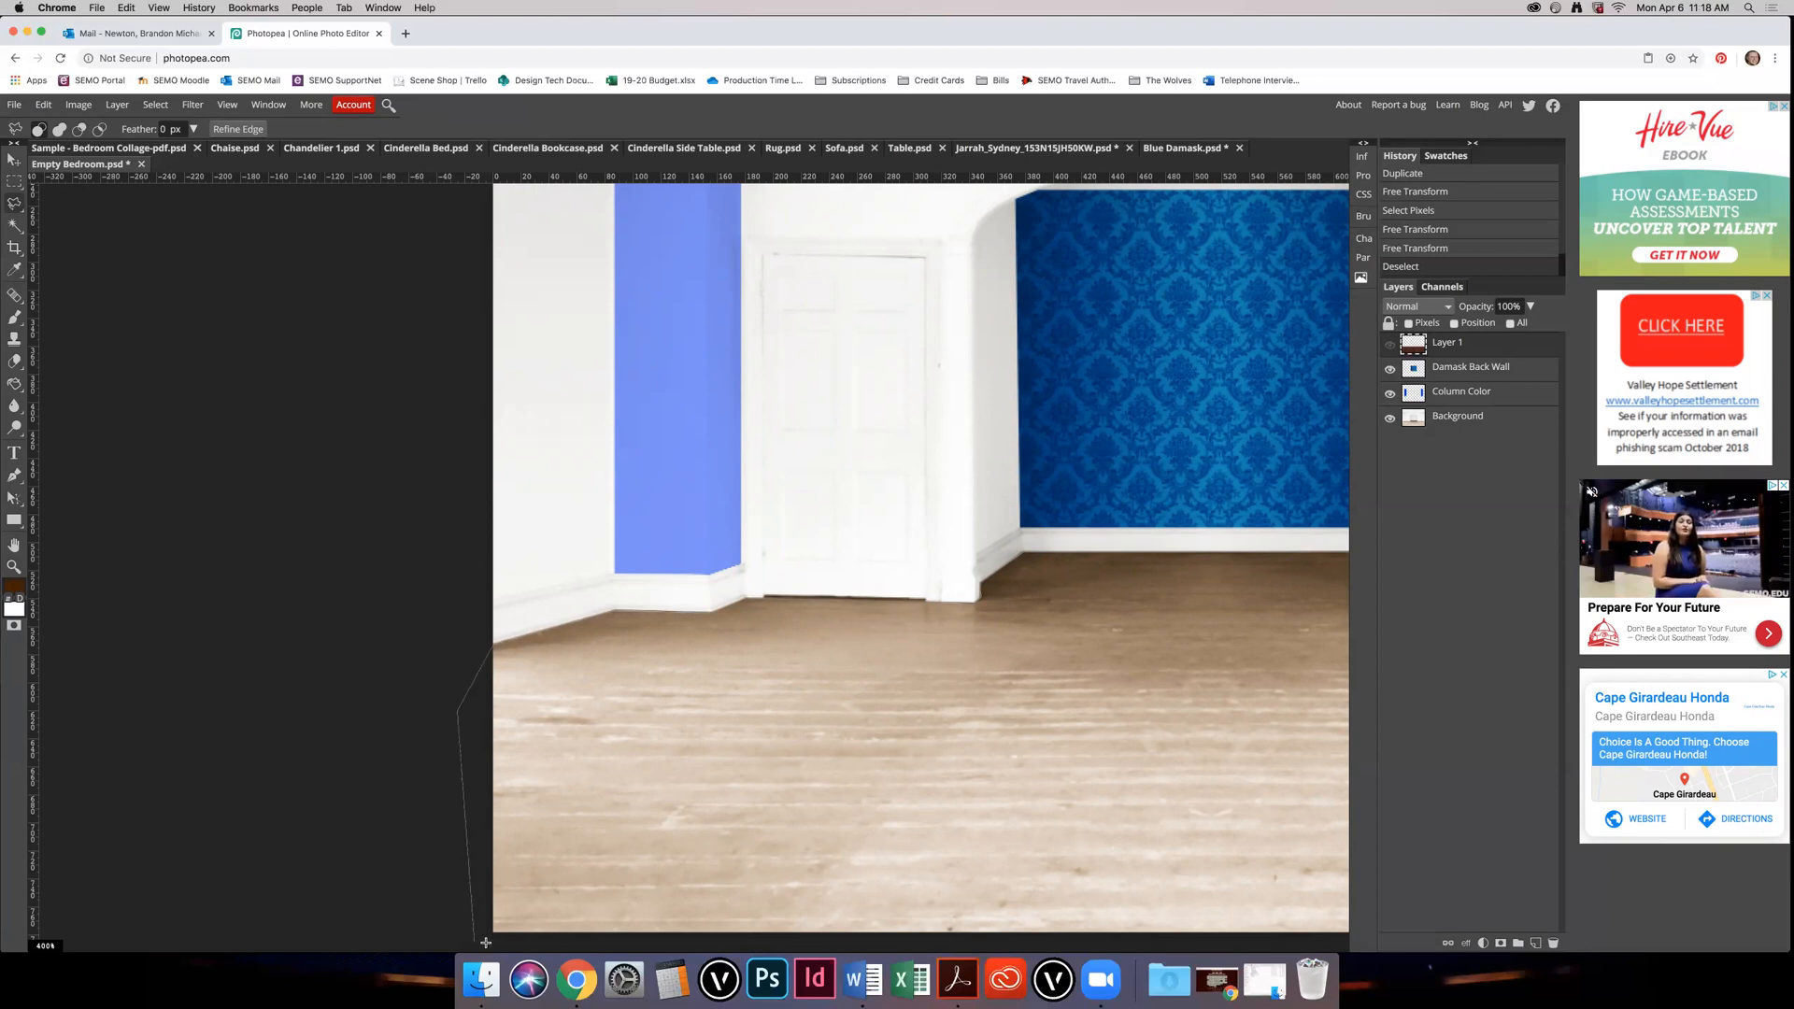
left_click_drag(1086, 914, 117, 846)
left_click(970, 869)
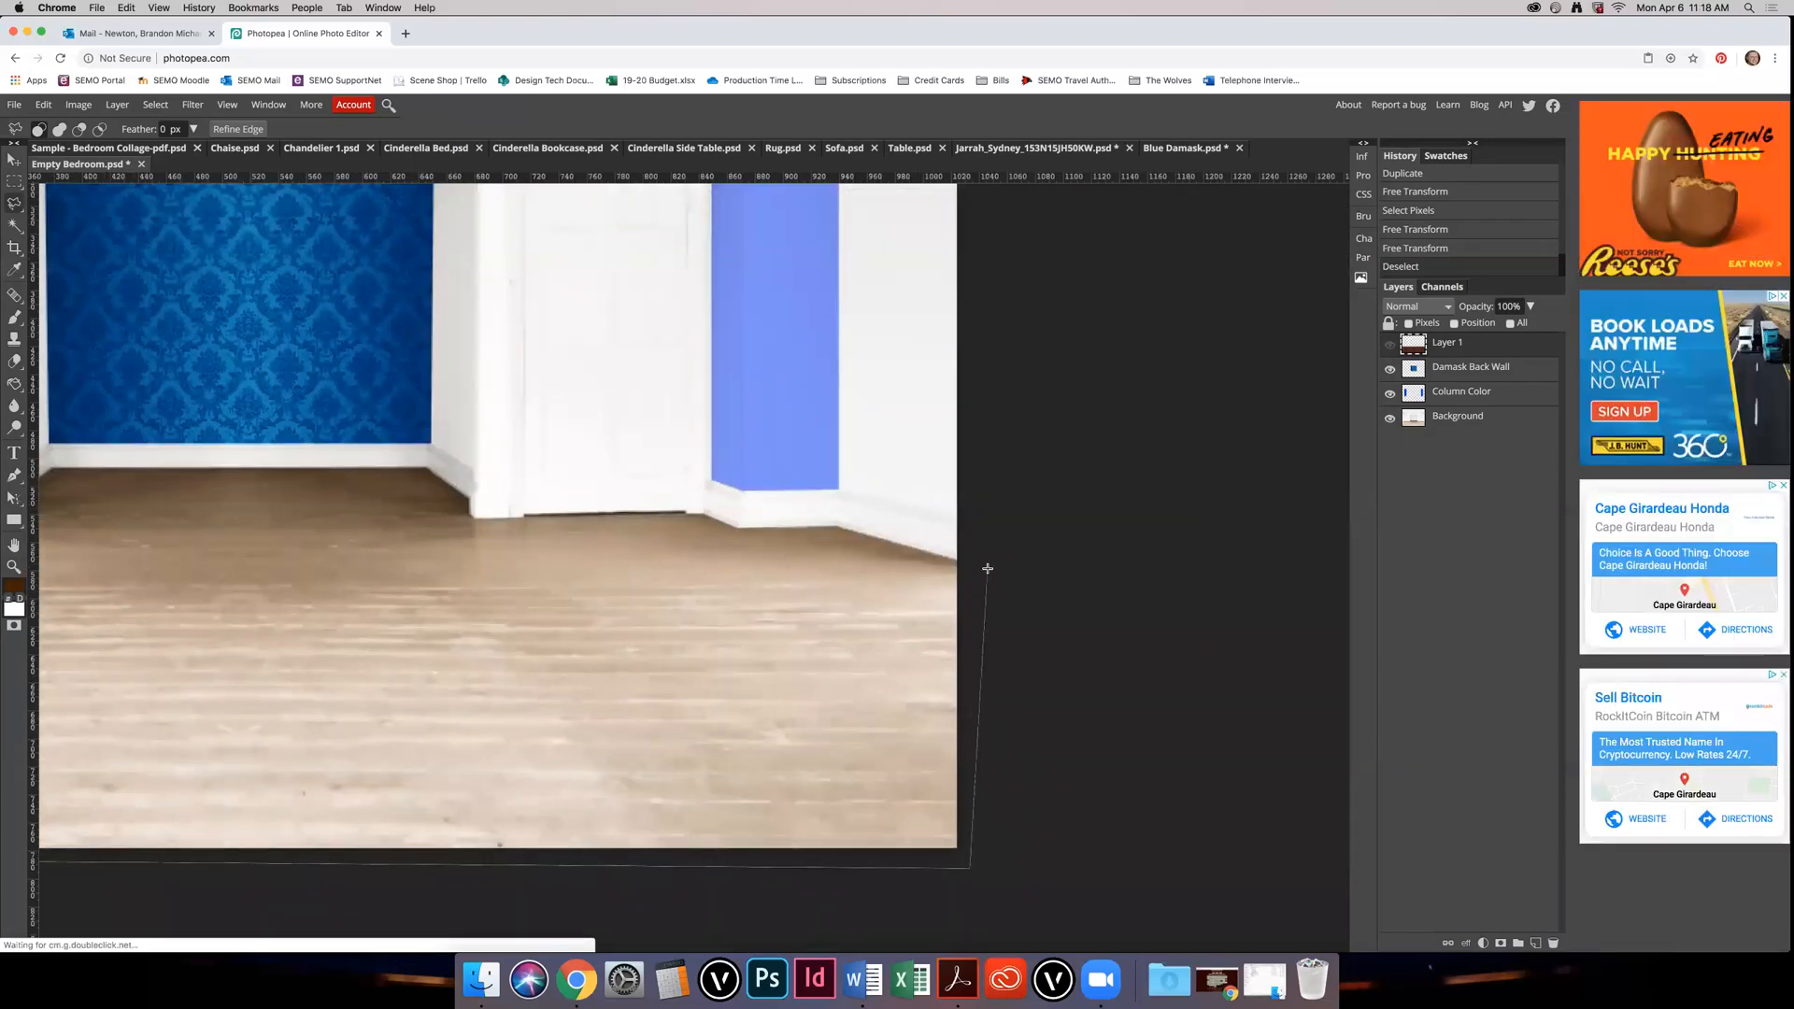
double_click(986, 566)
Step: Show Layer 1's wood flooring again while keeping the floor-shaped selection active
key("alt")
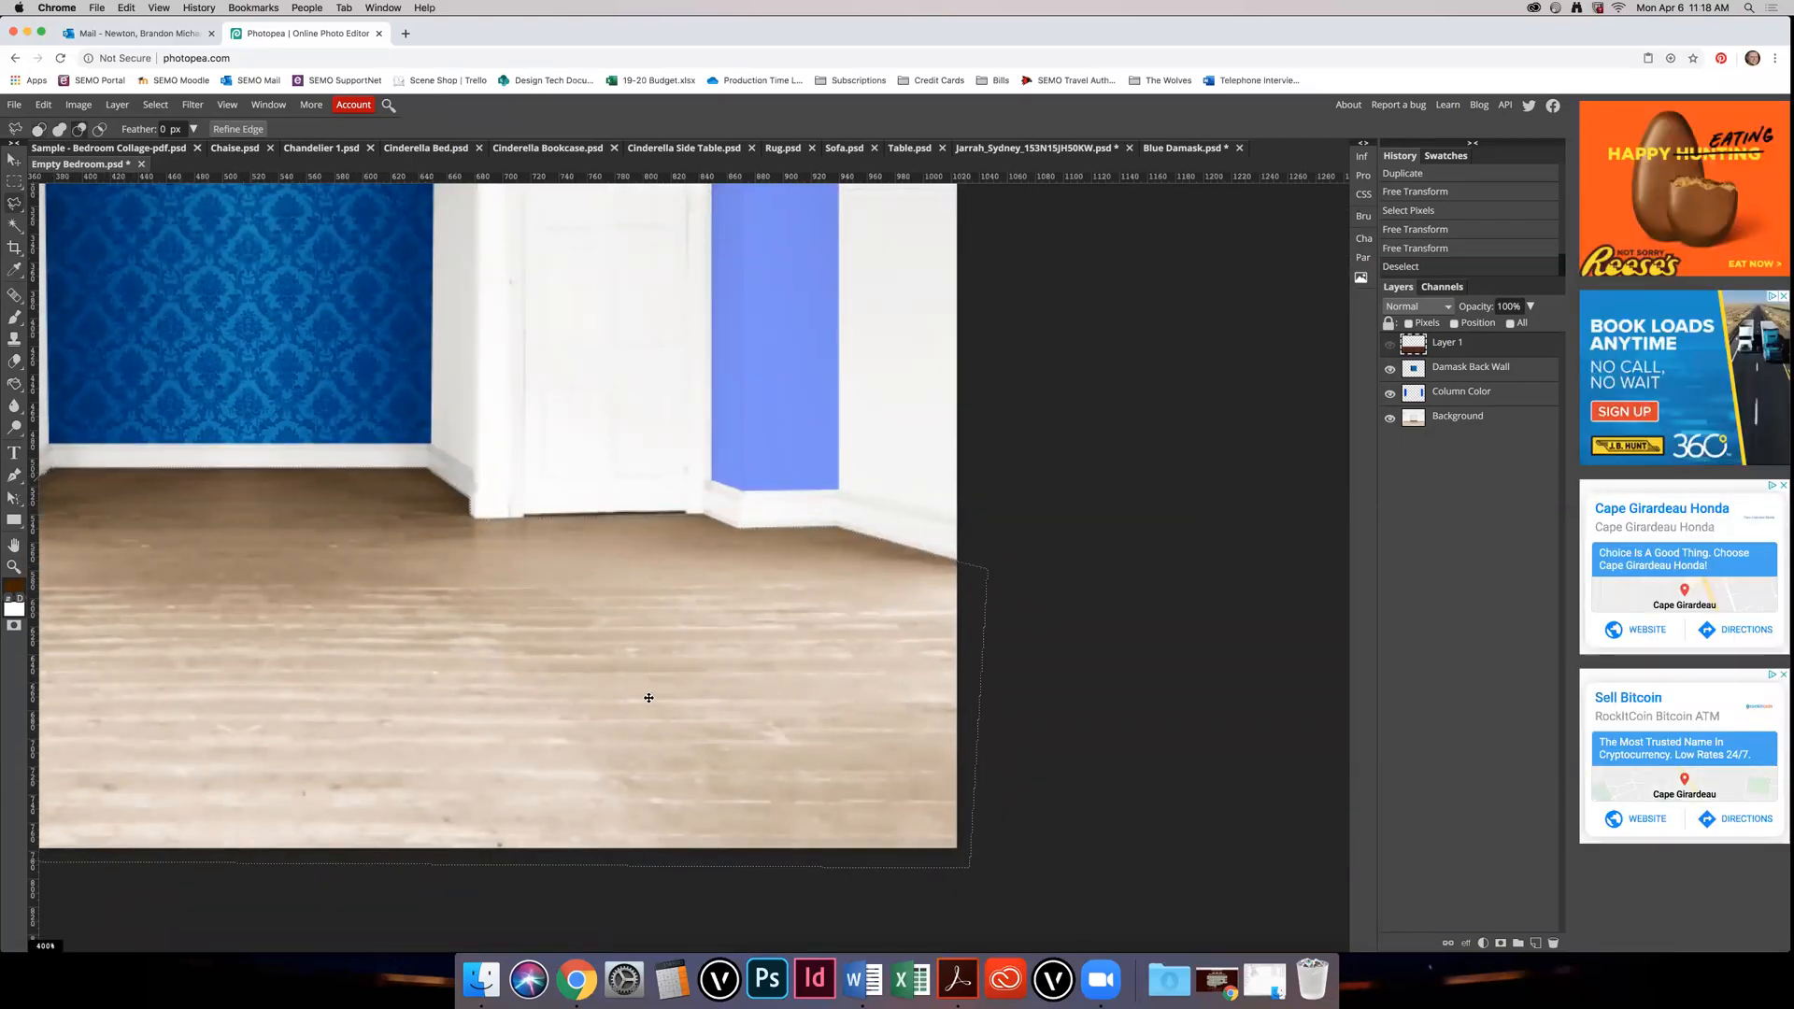
scroll(660, 701, "down", 3)
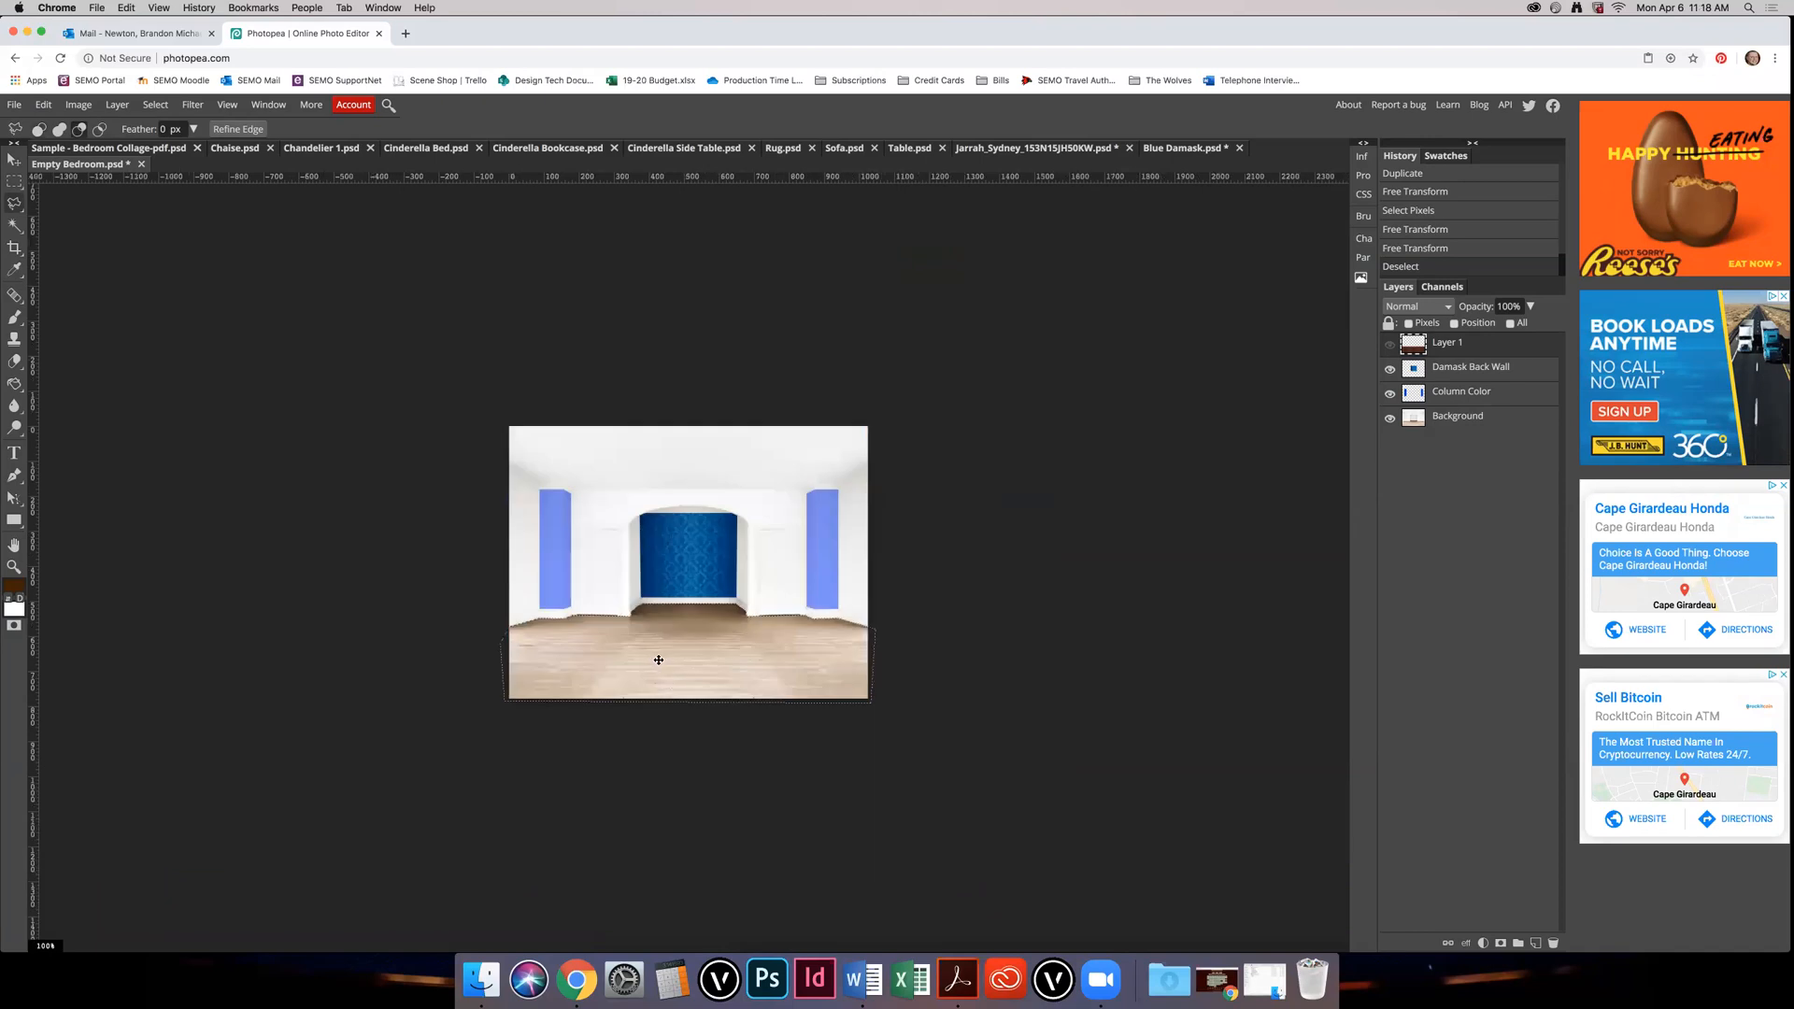
scroll(659, 660, "up", 2)
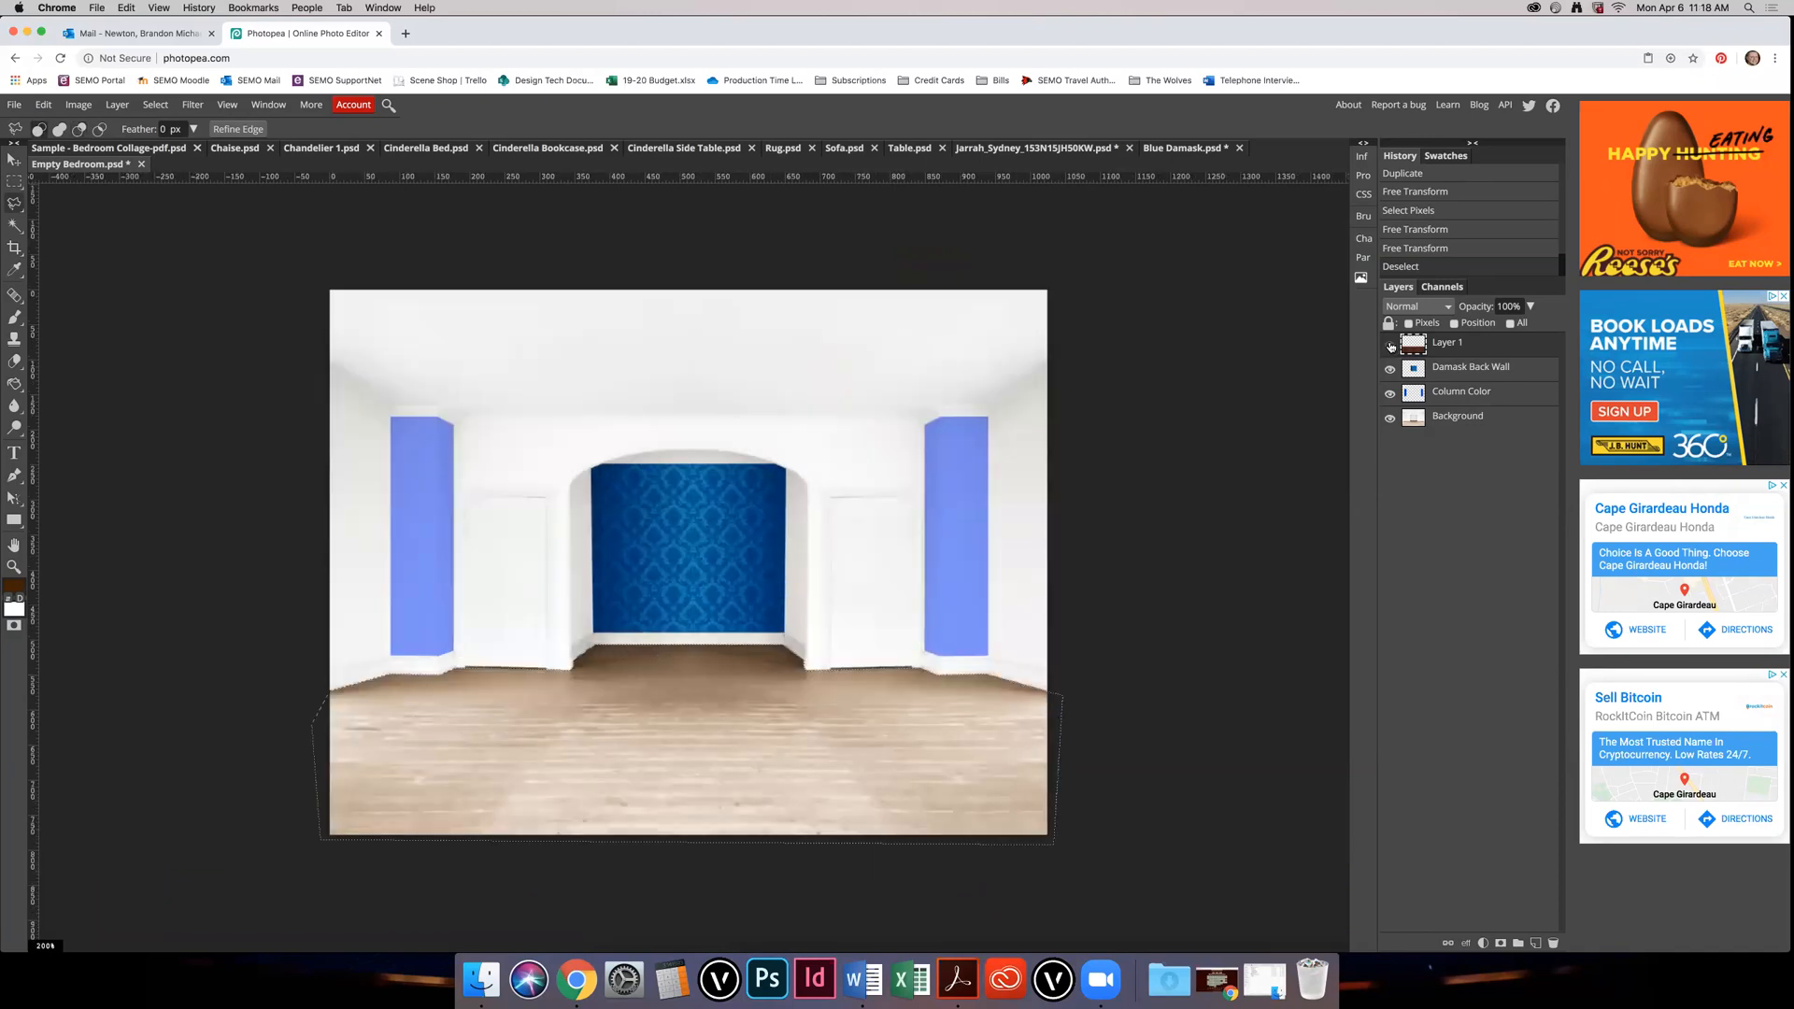
left_click(1390, 345)
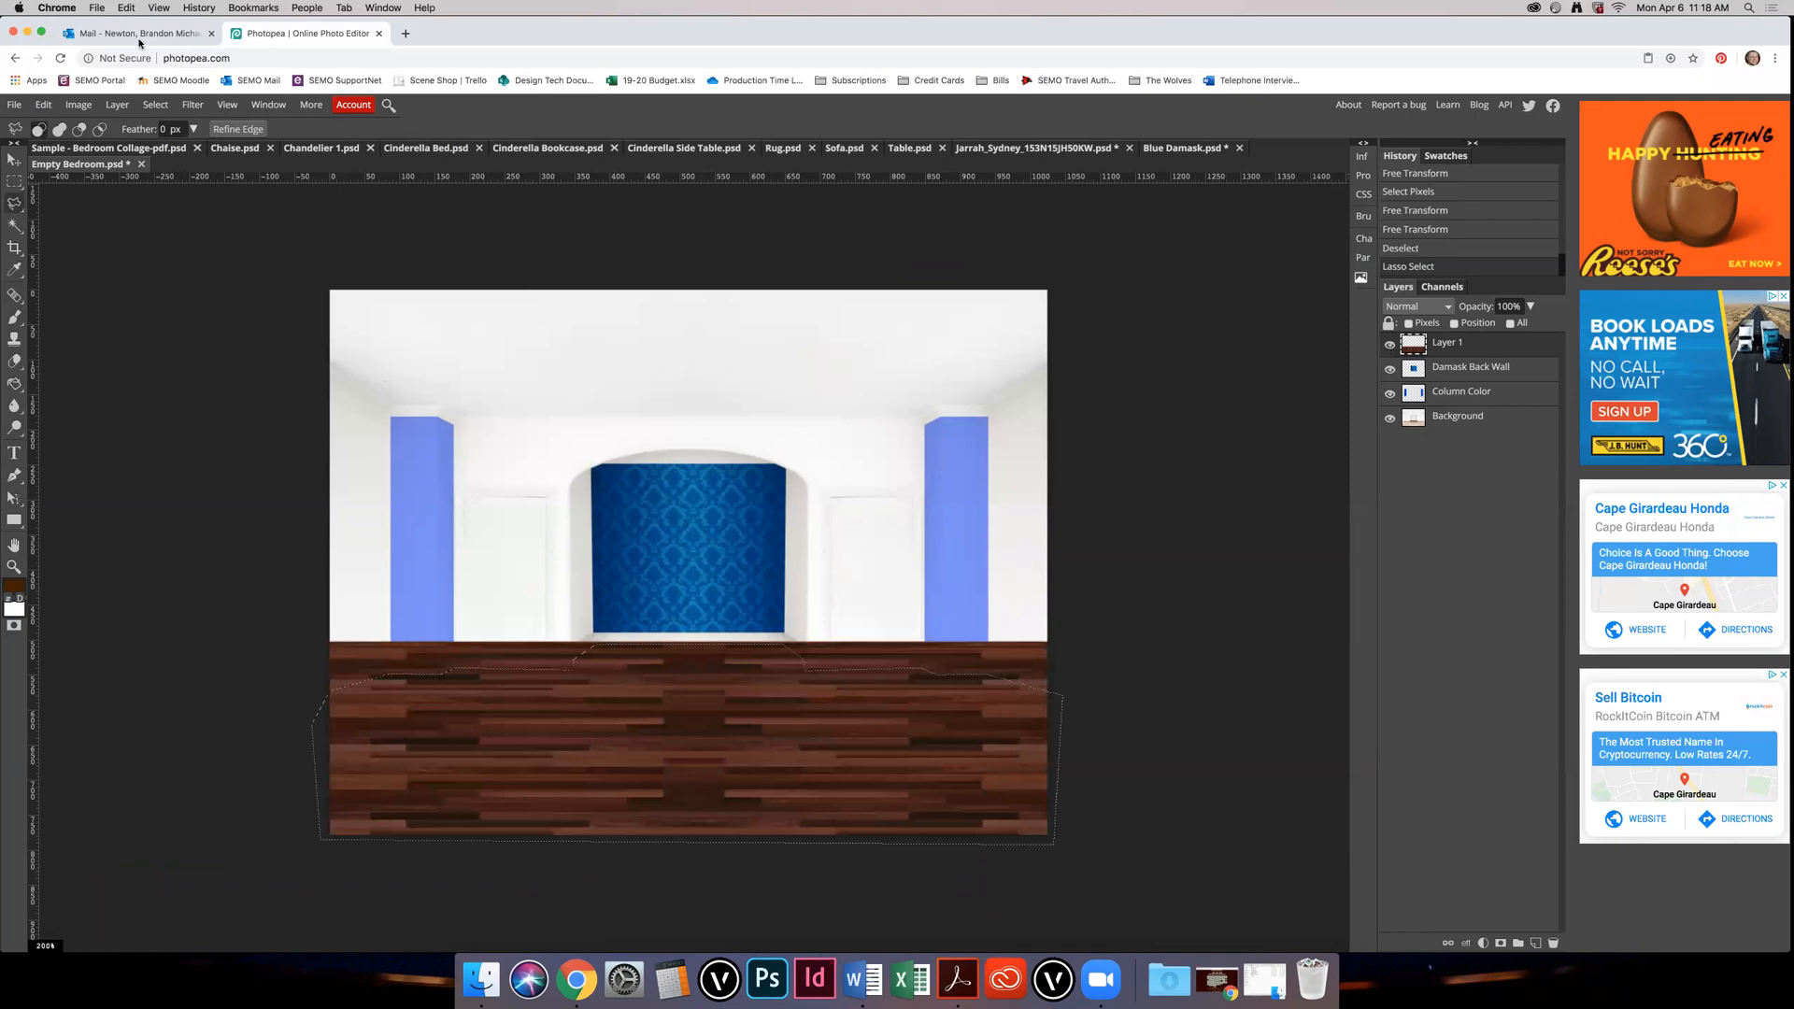
Step: Invert the floor selection, clear the wood texture outside the floor area, and deselect
left_click(155, 105)
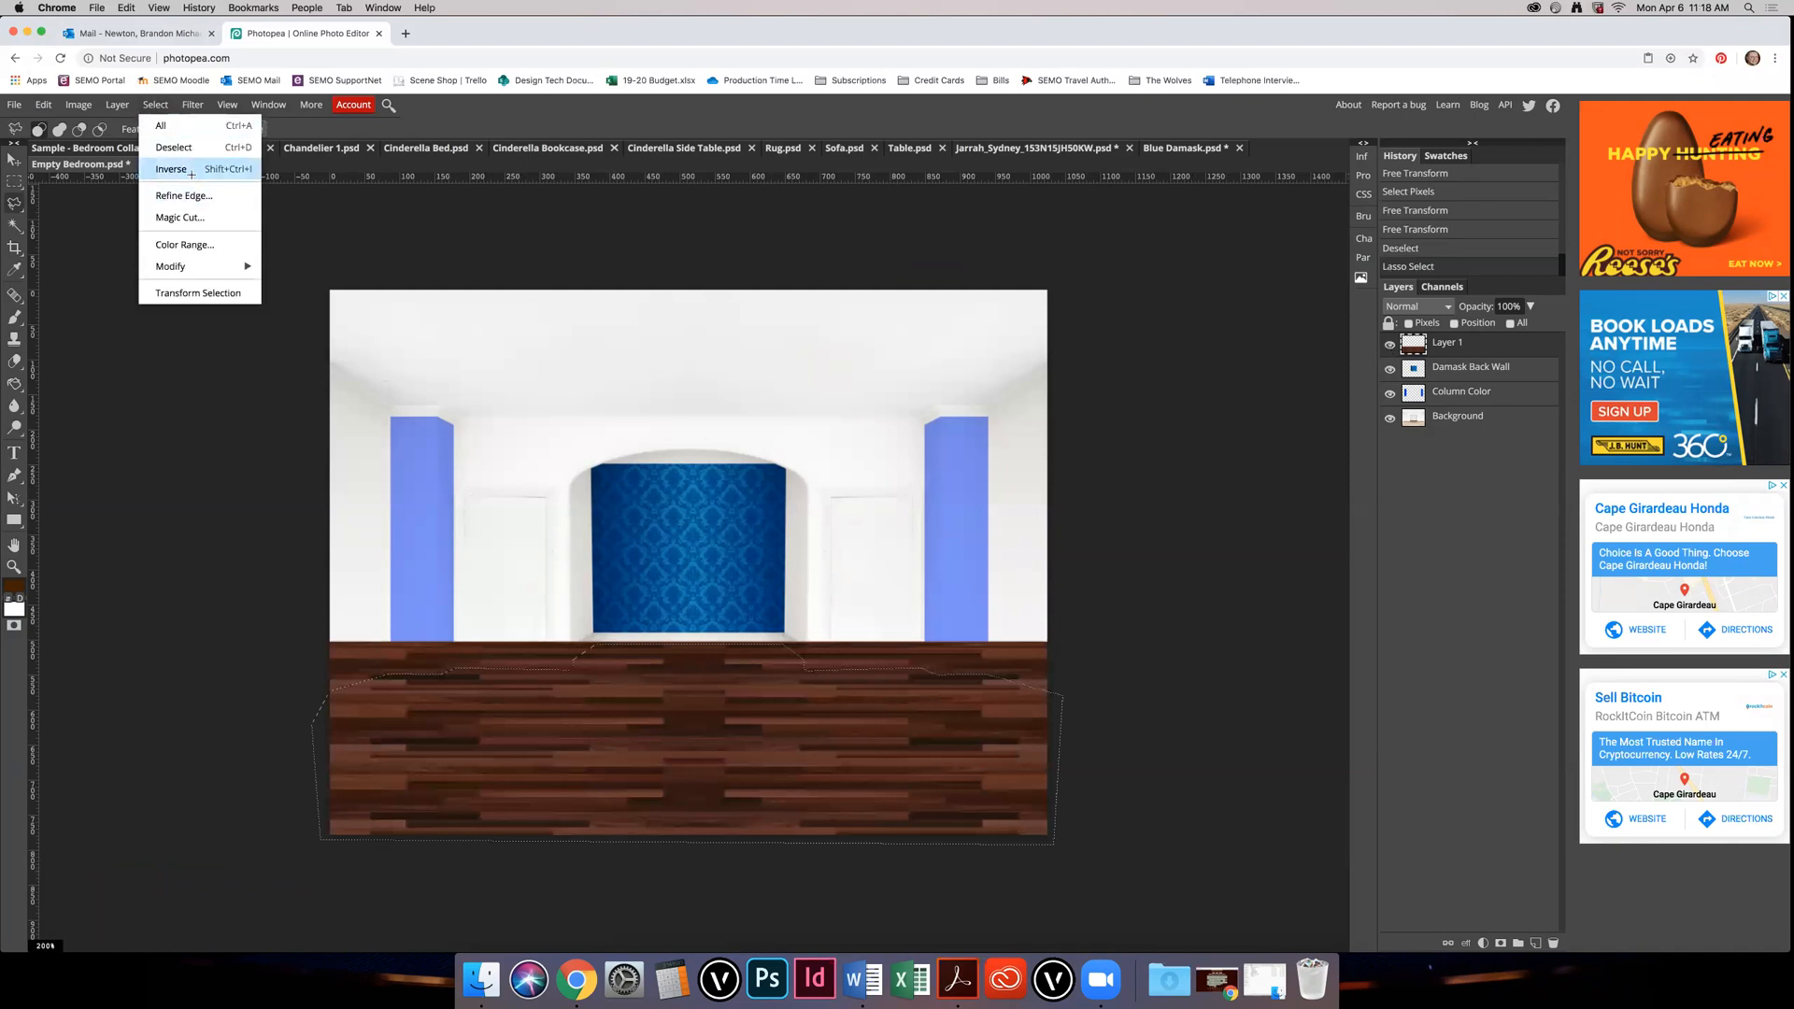
left_click(190, 171)
key("Delete")
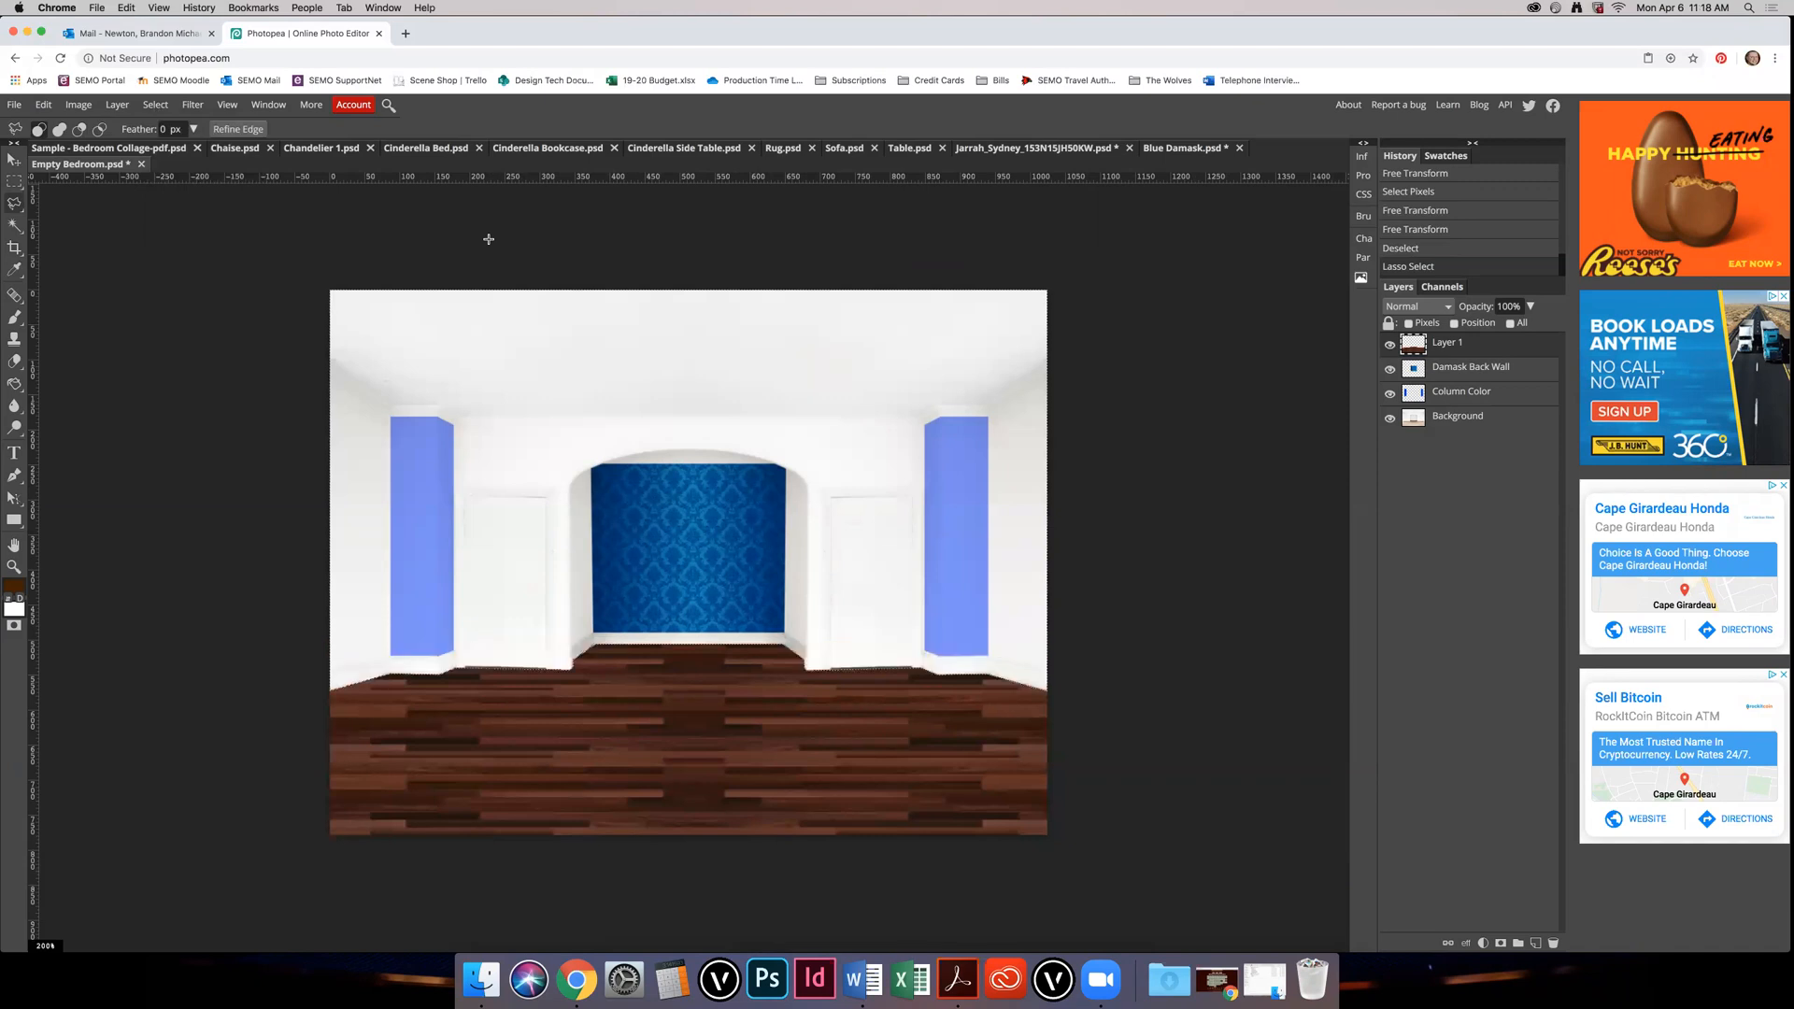
key("m")
key("v")
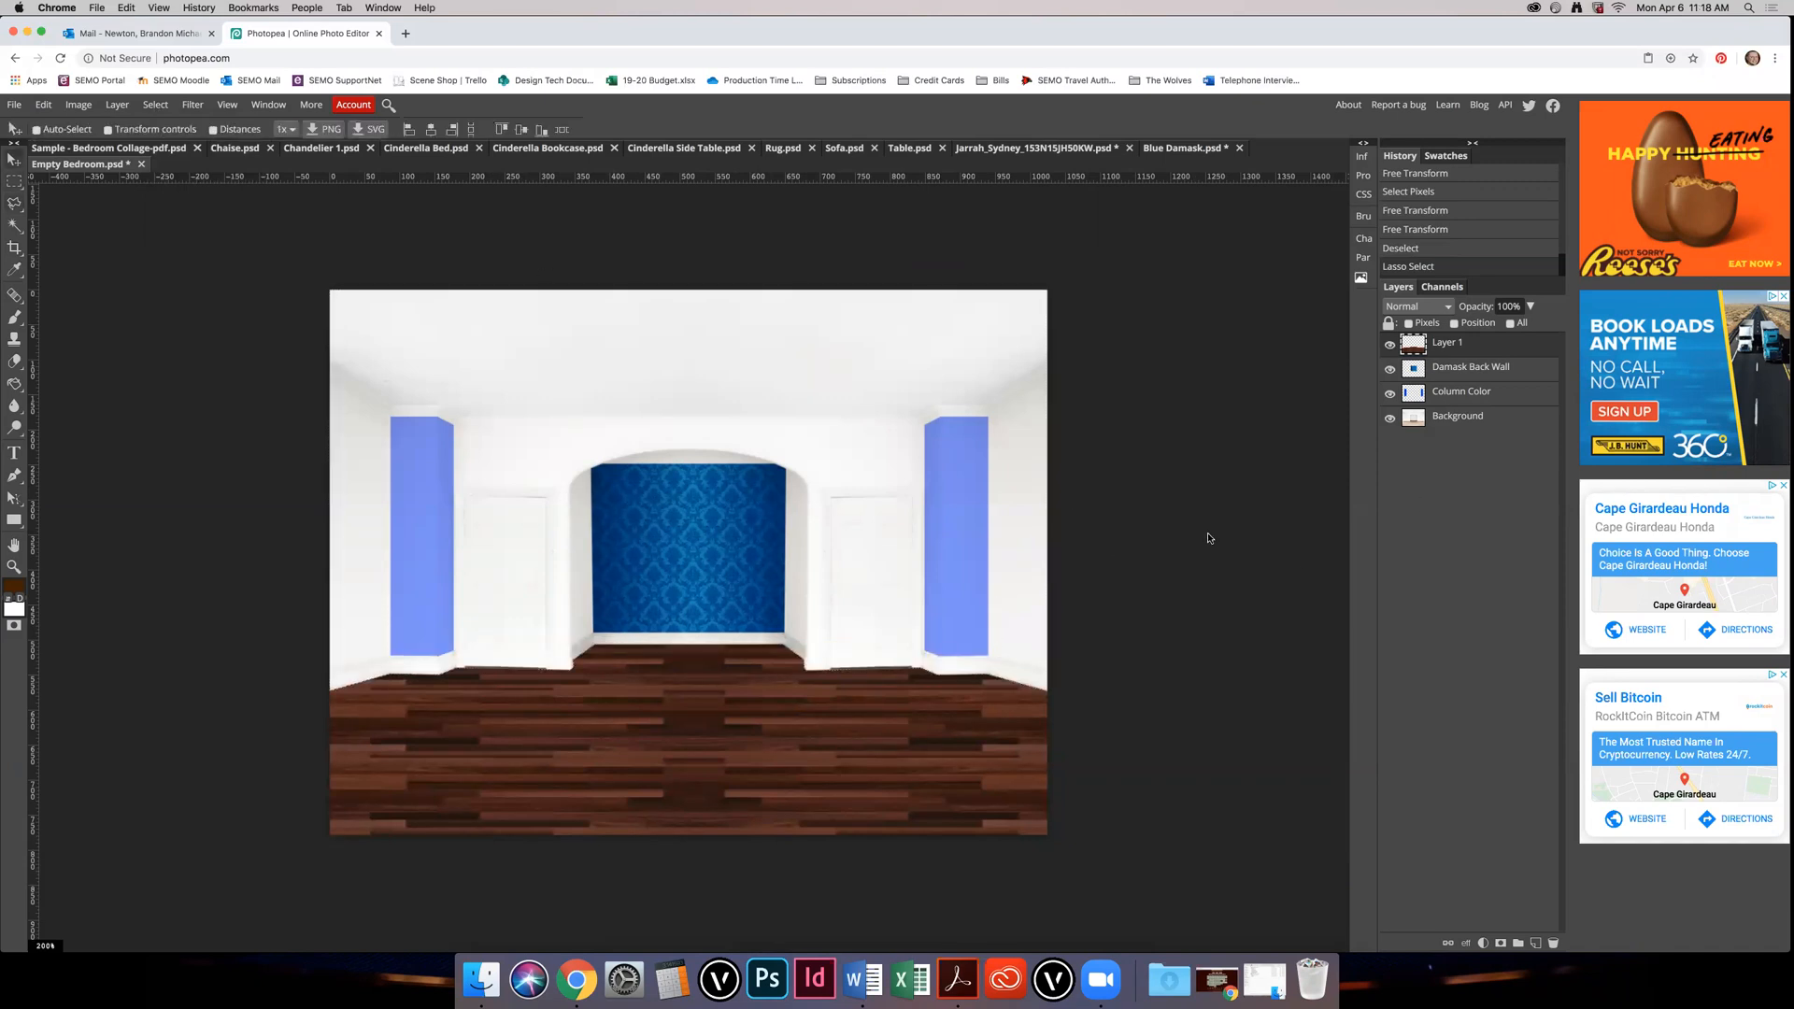
left_click(138, 151)
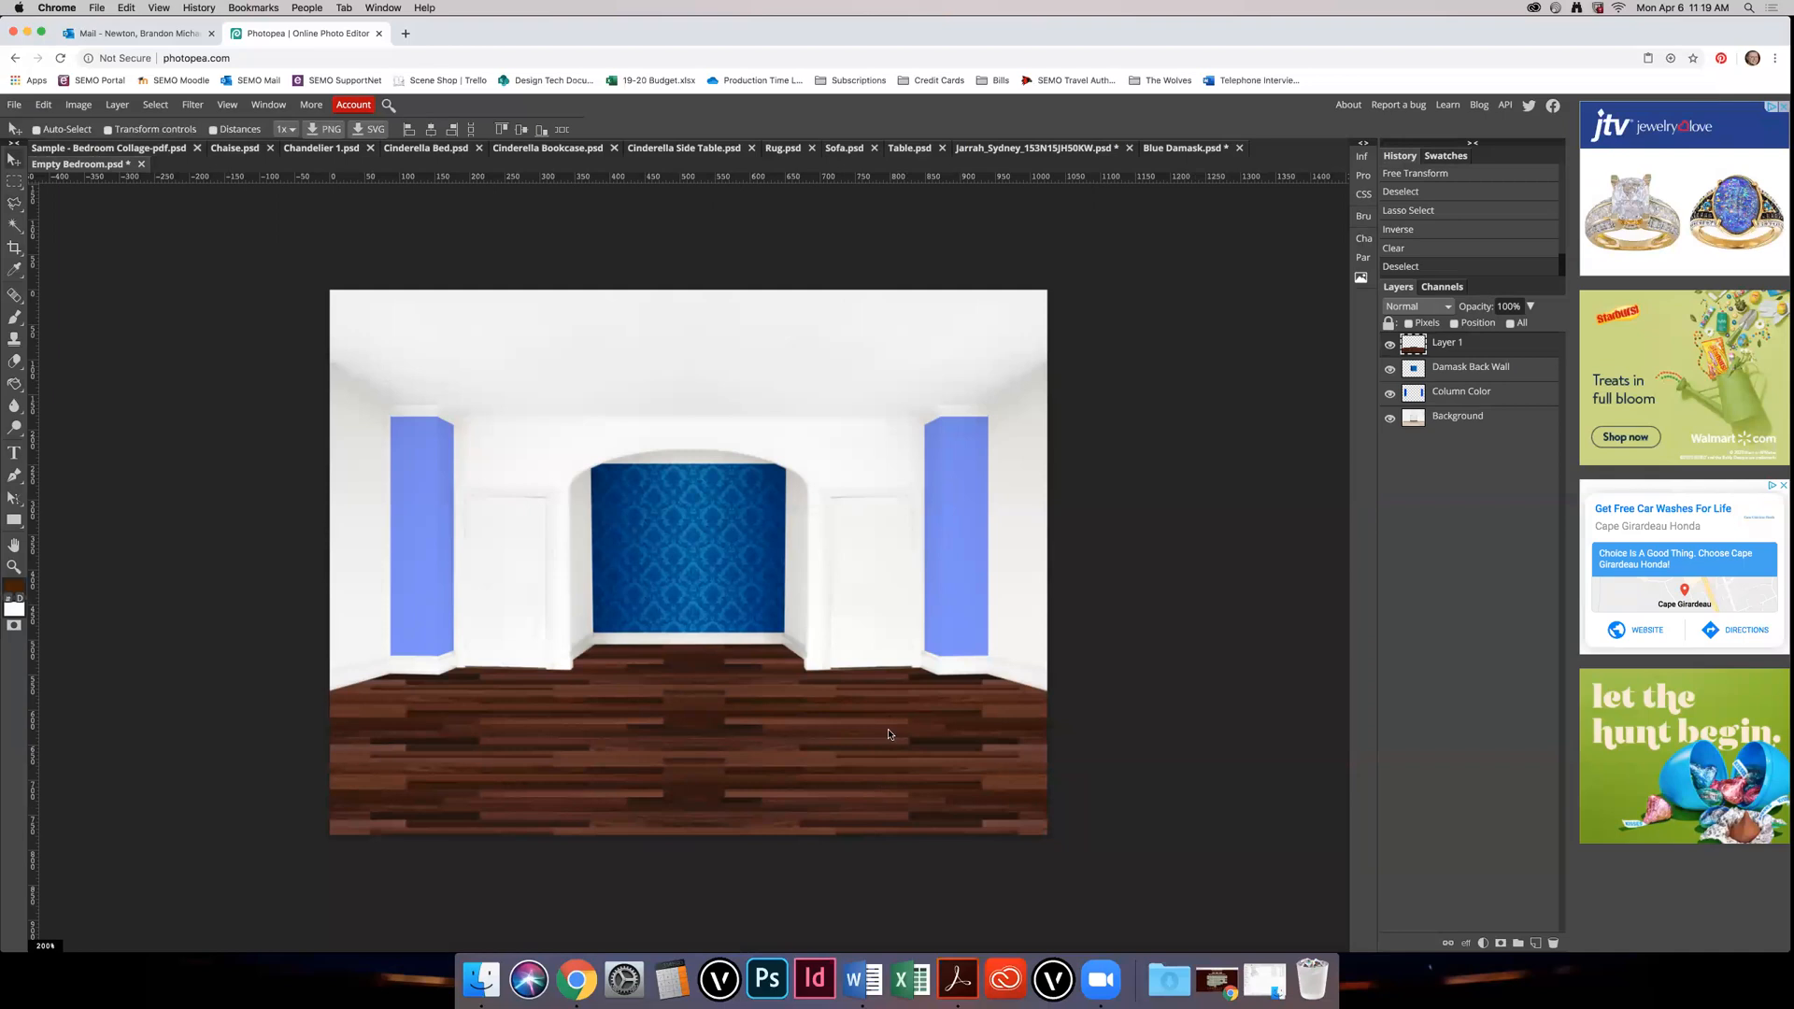
Step: Set the wood texture layer's blend mode to Multiply and rename the layer Wood Floor
left_click(1445, 305)
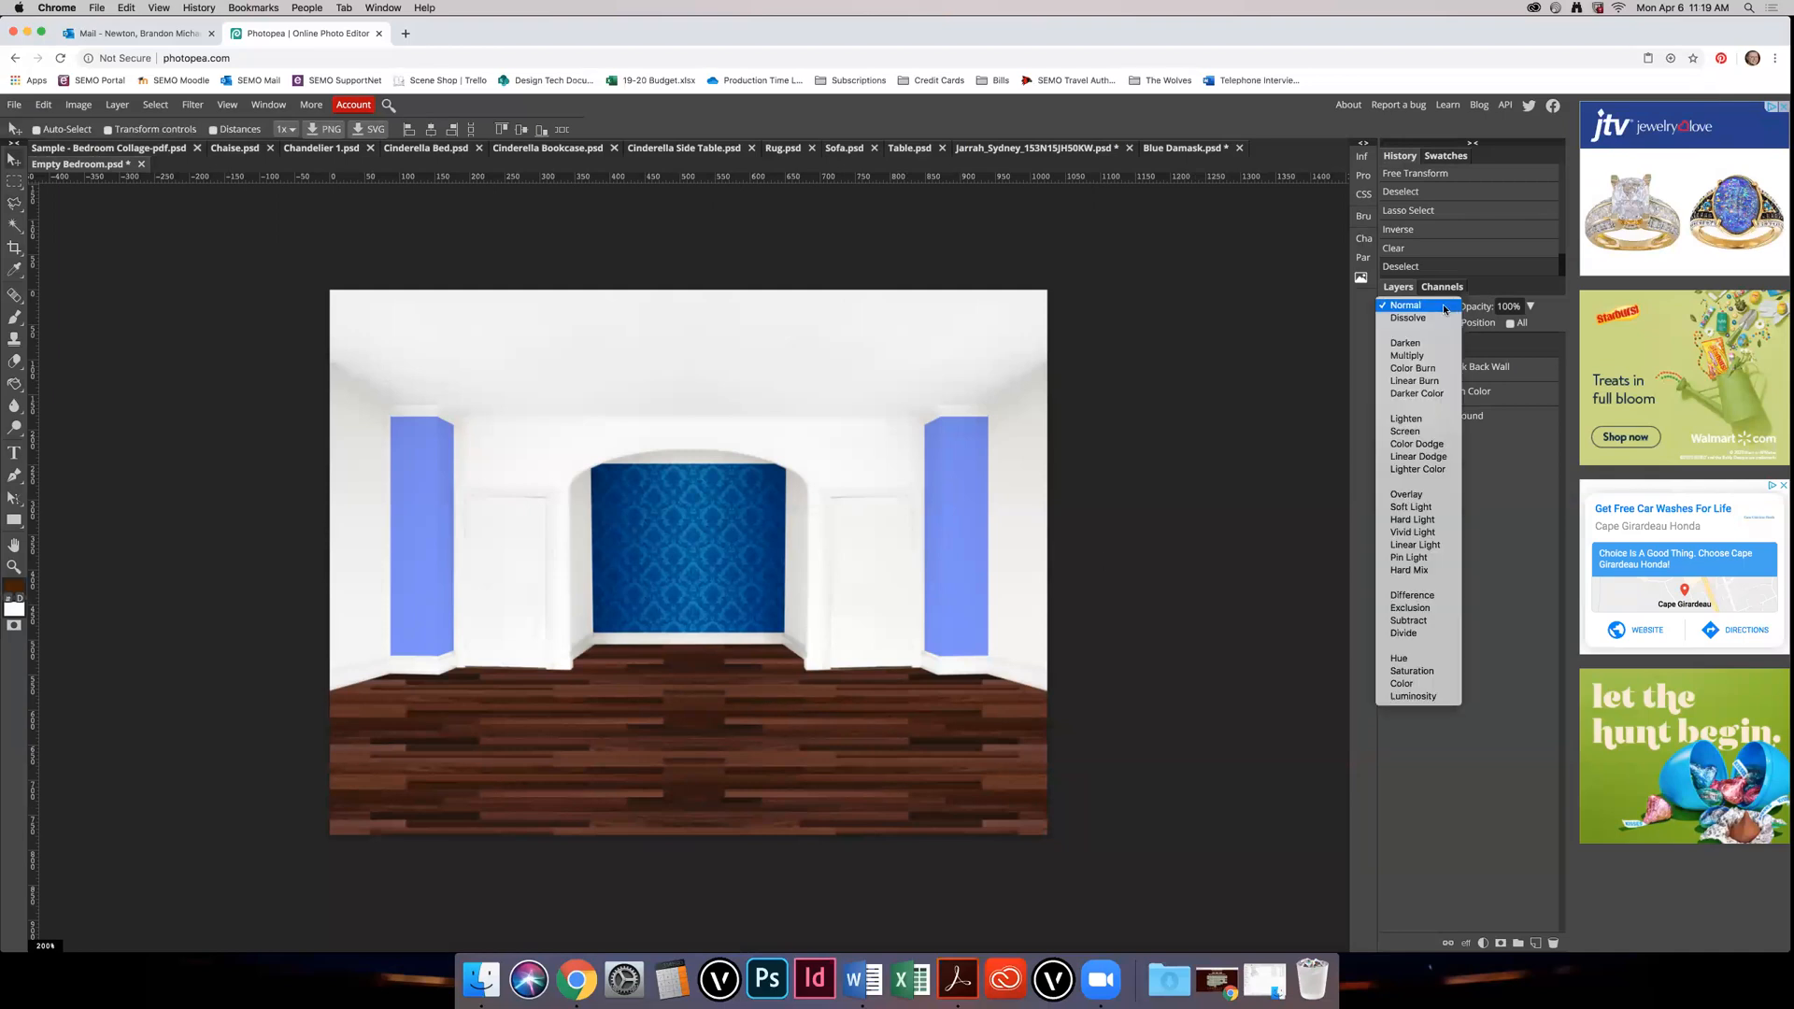
left_click(1436, 357)
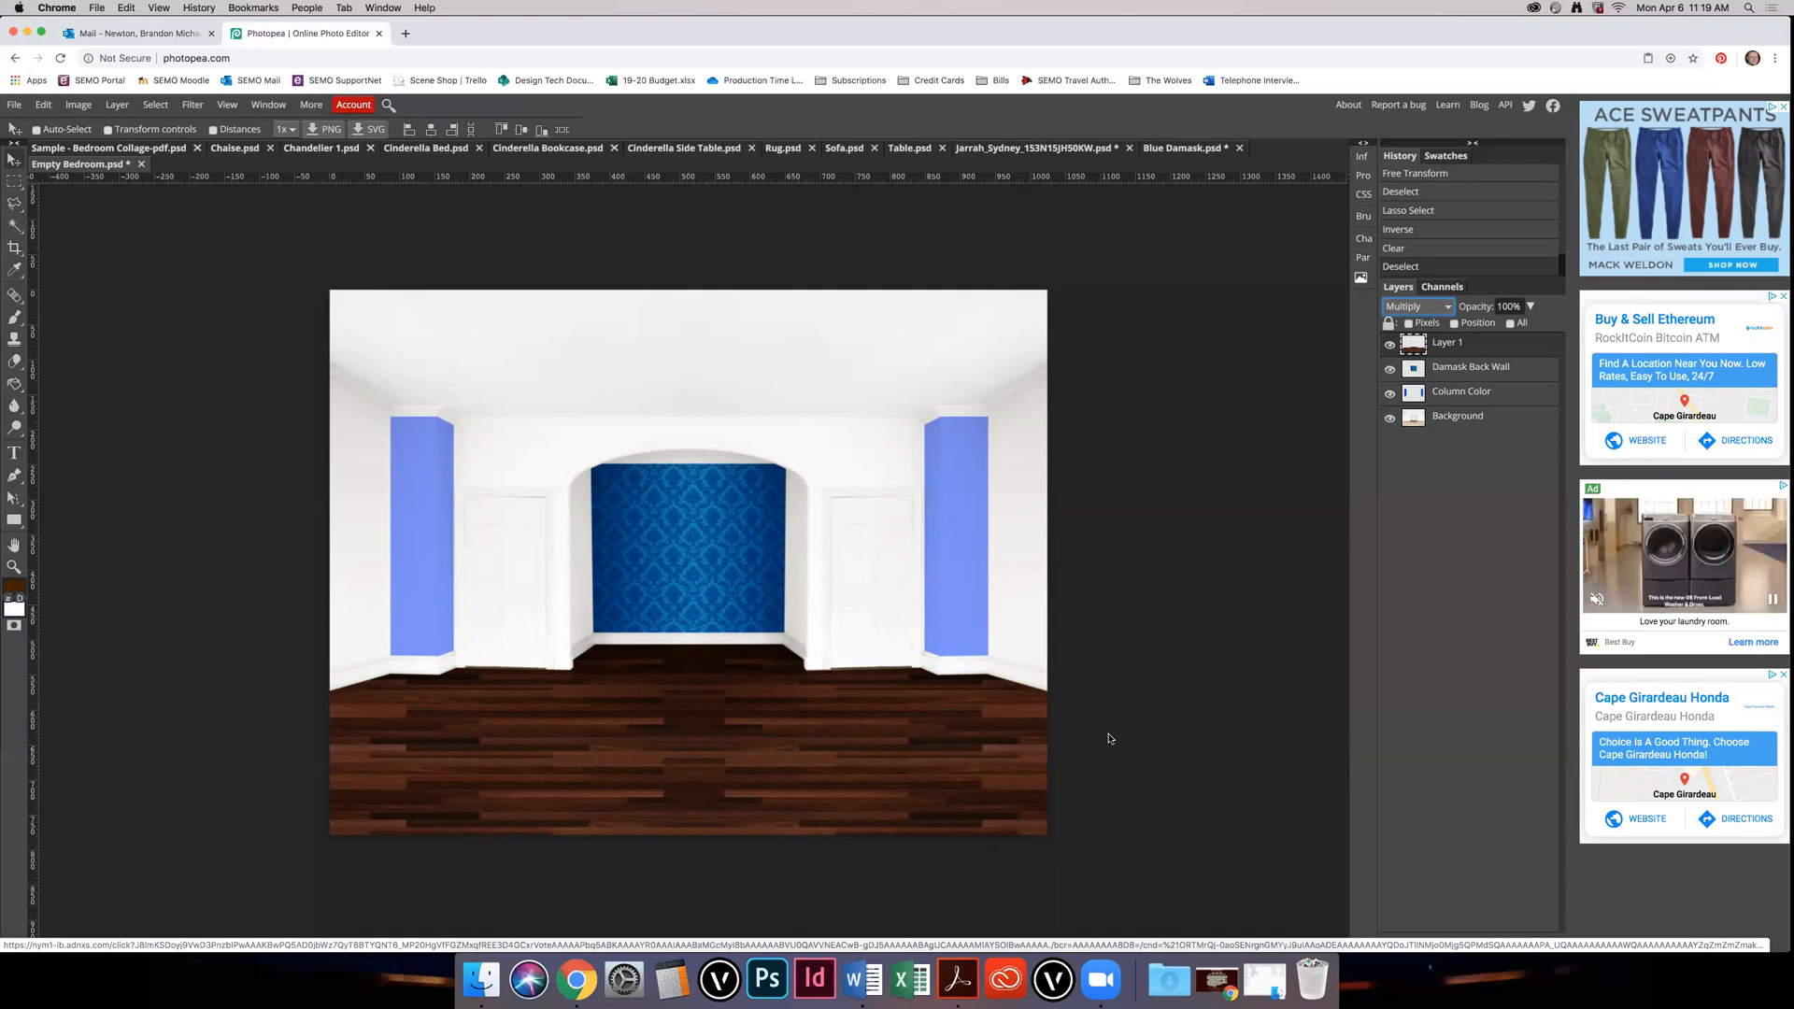
double_click(1447, 342)
type("Wood Floo")
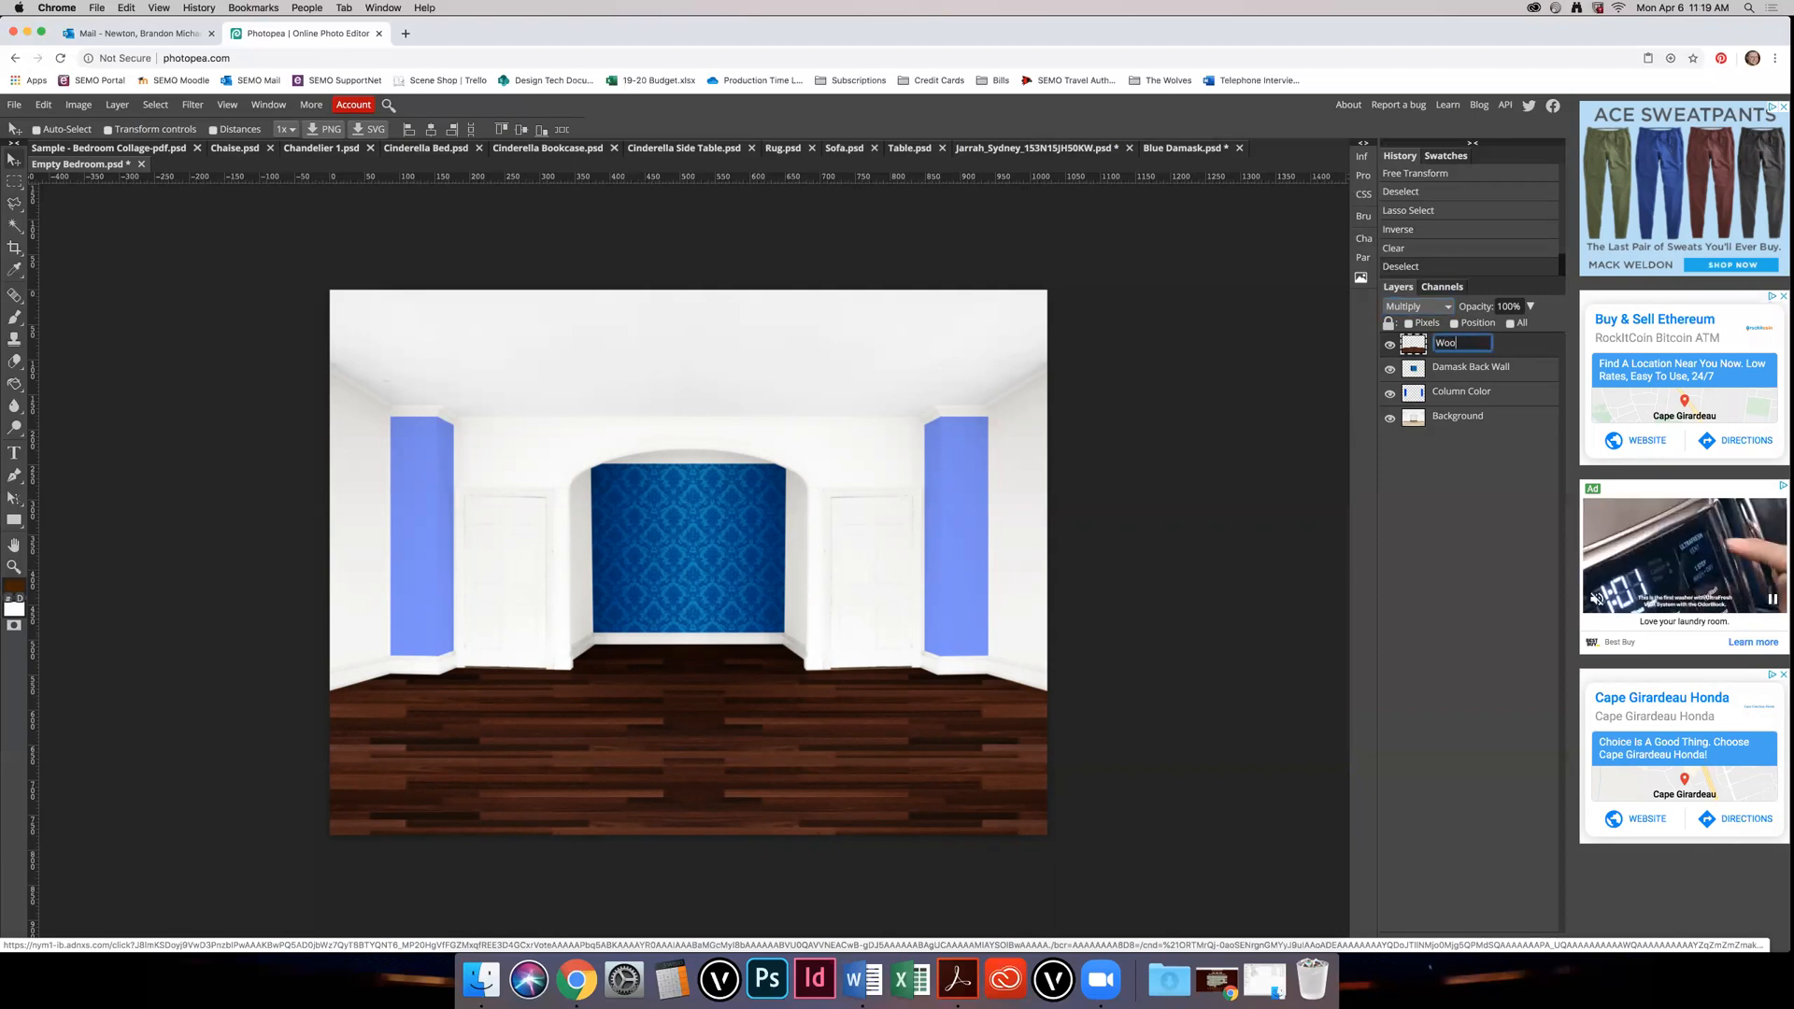
type("r")
key("Return")
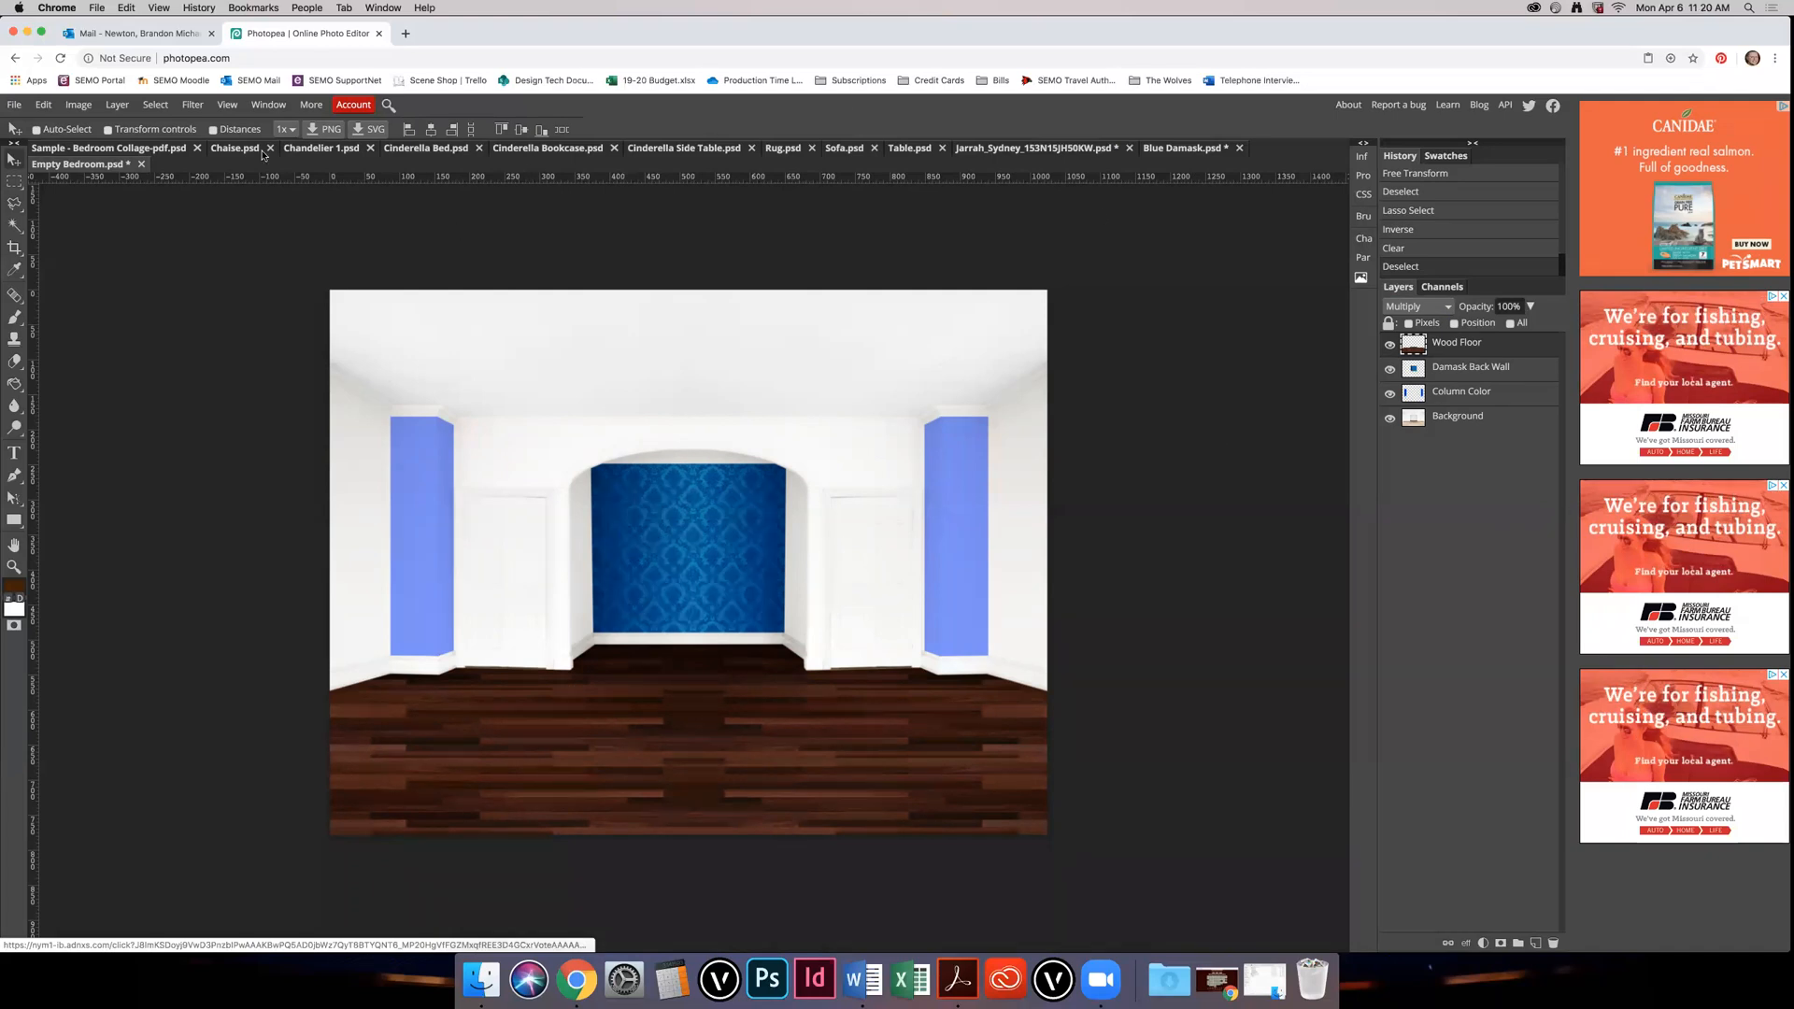
Step: Check the sample bedroom collage for reference and bring up the Cinderella Bed document at a larger view
left_click(161, 149)
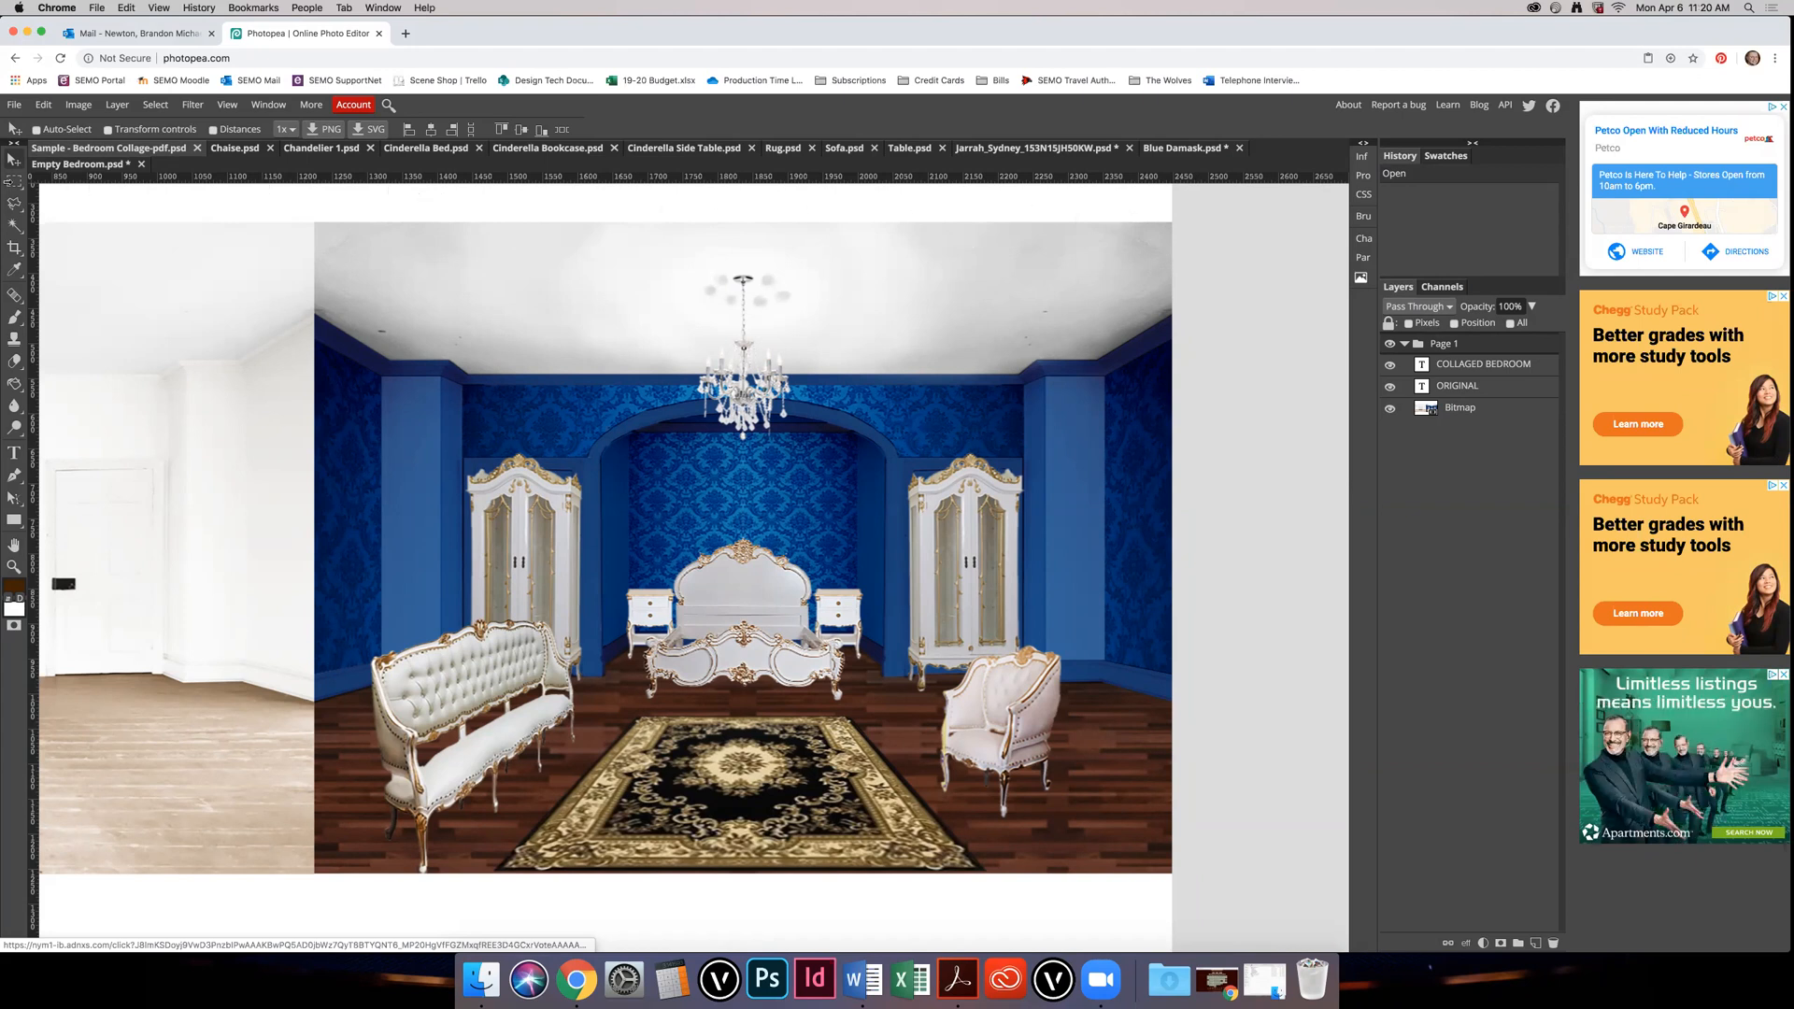
left_click(65, 165)
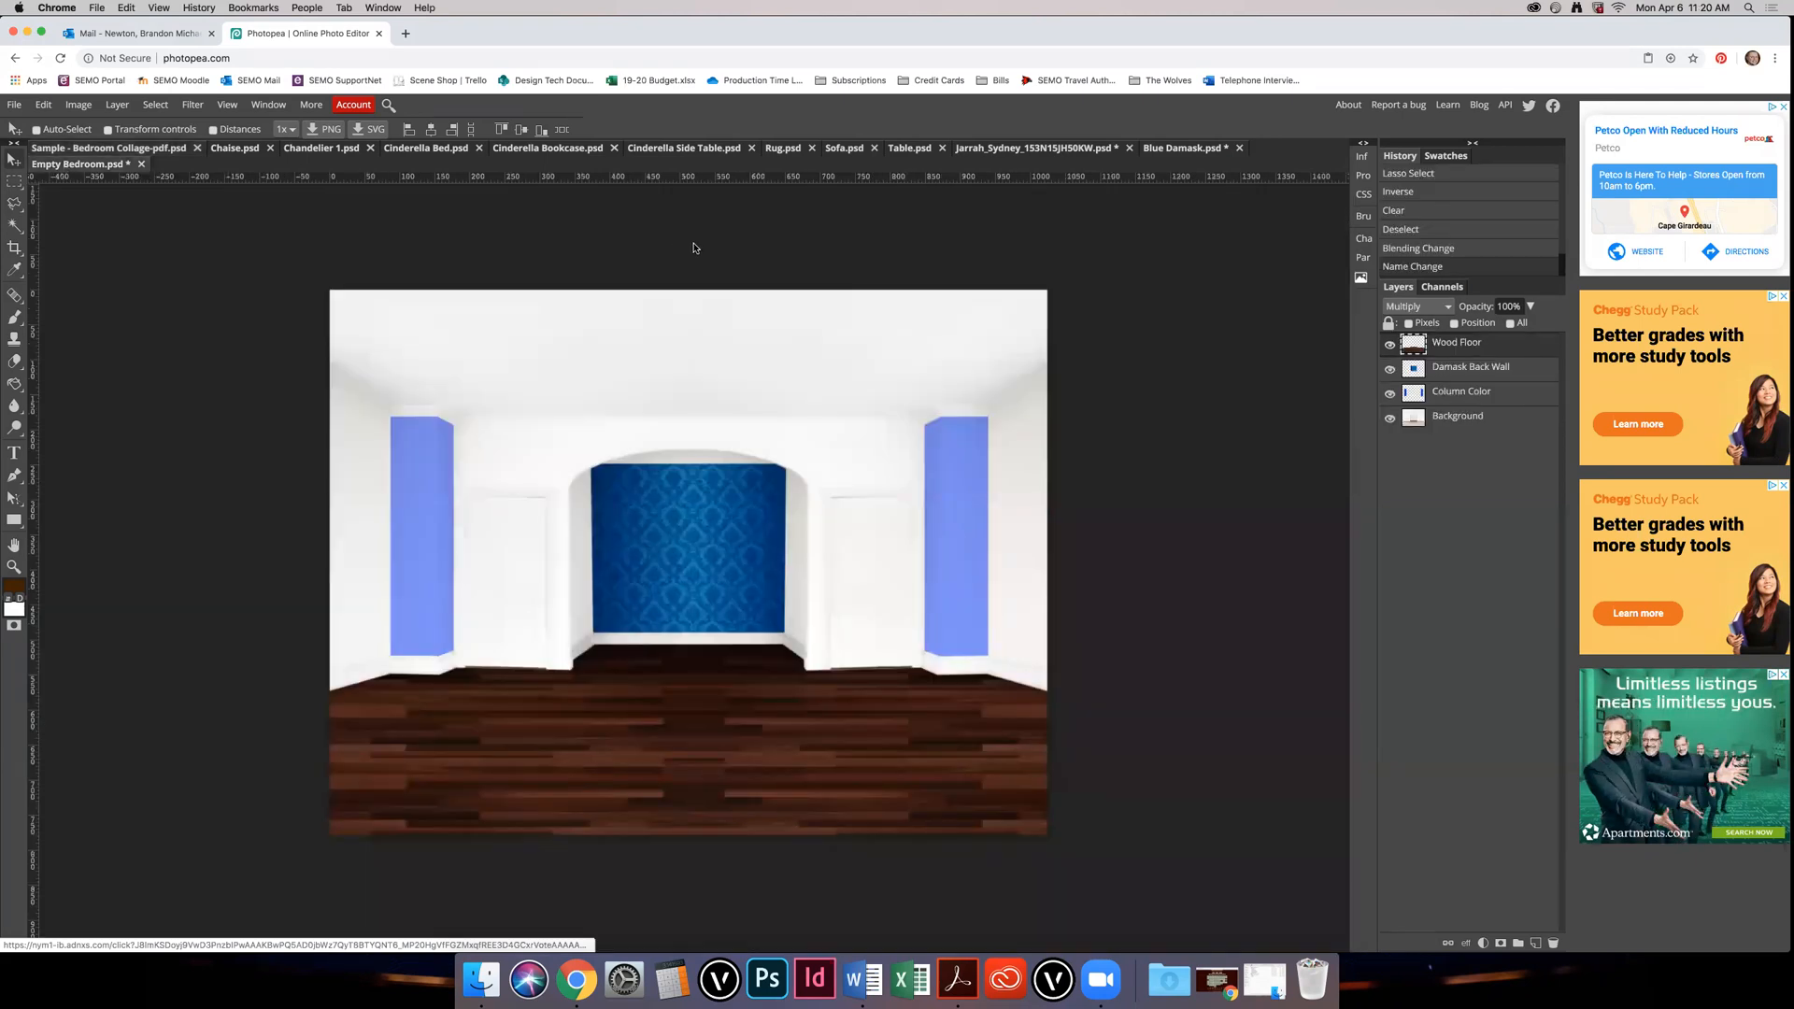
left_click(431, 151)
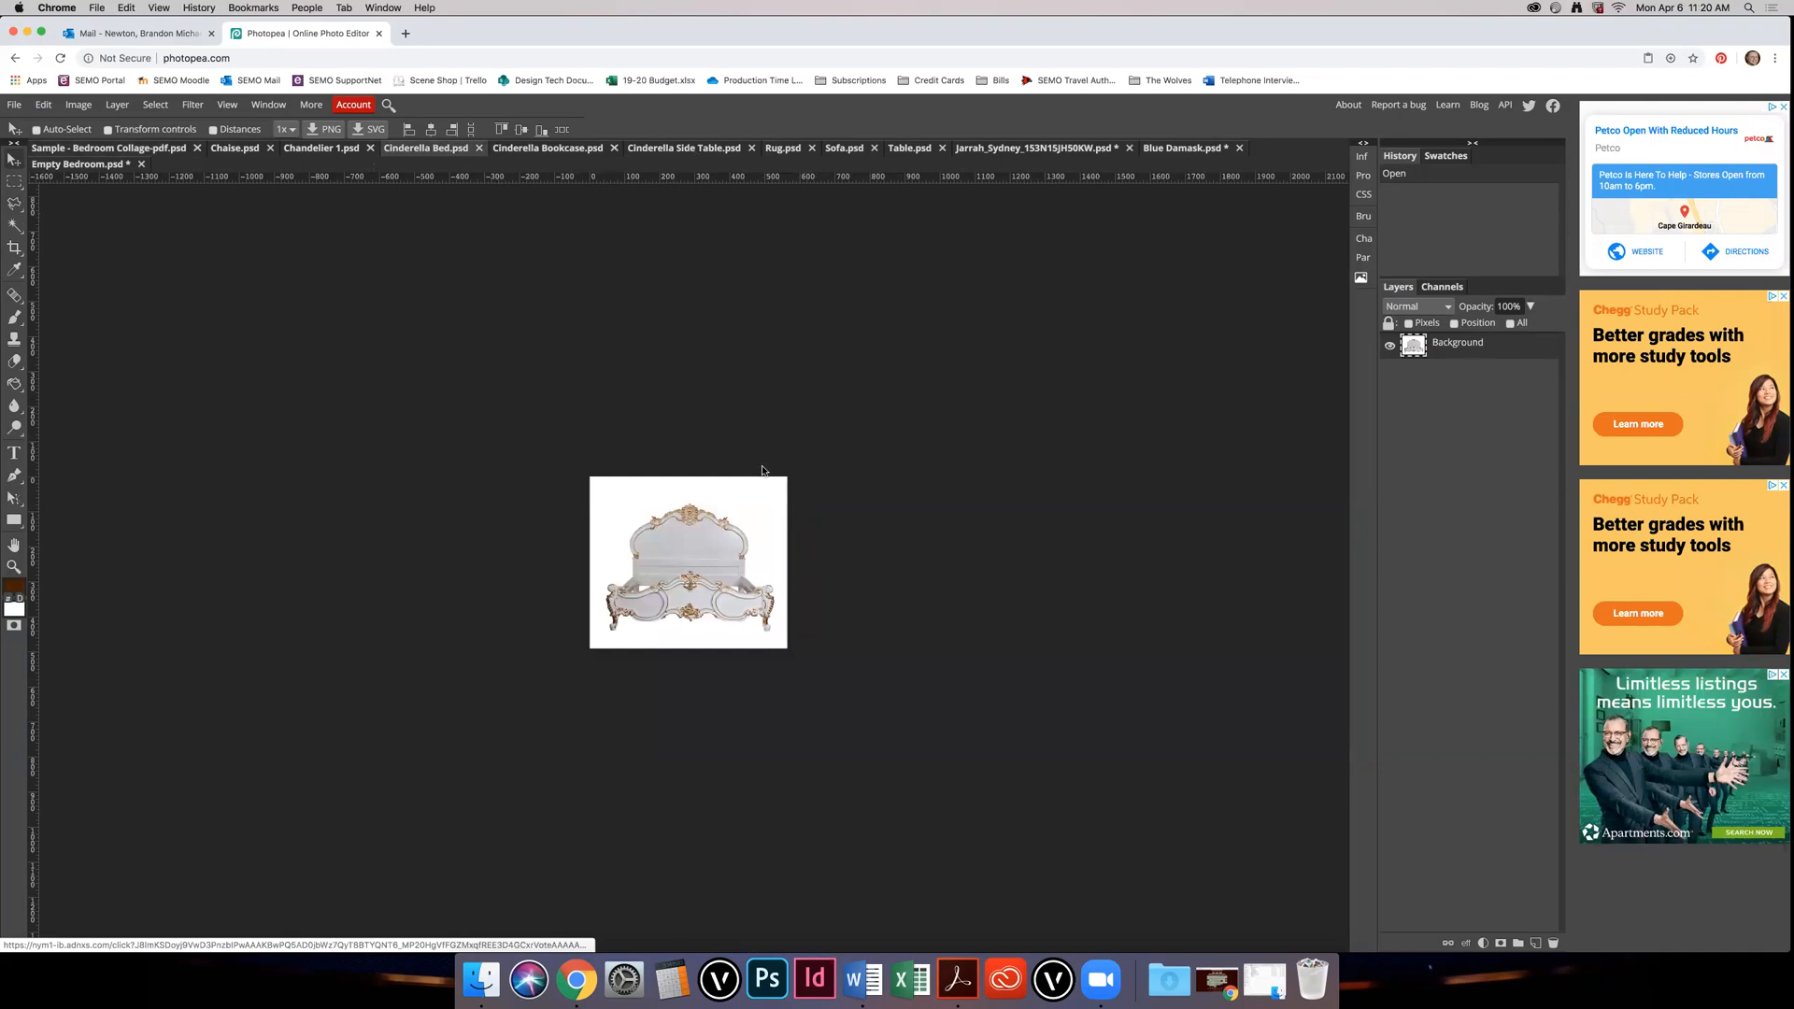
key("super+plus")
key("super+plus")
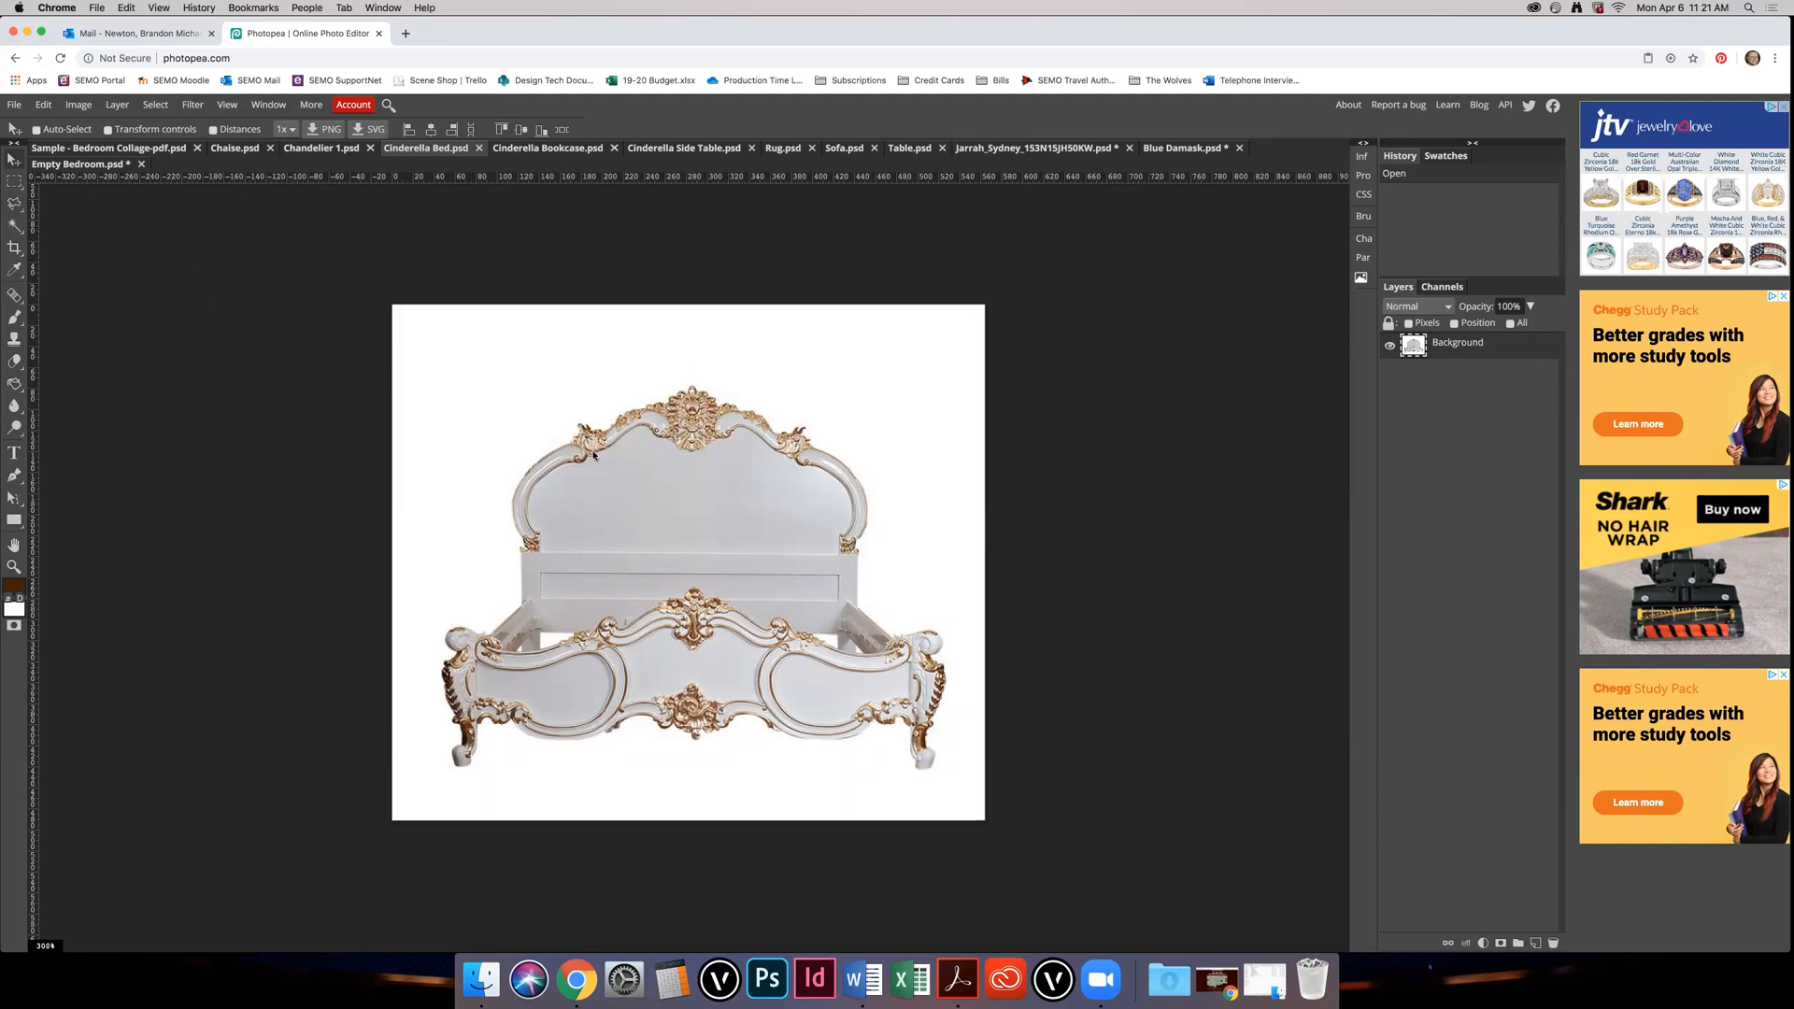
Step: Try to select the white background around the bed with the Magic Wand at tolerance 10
left_click(14, 226)
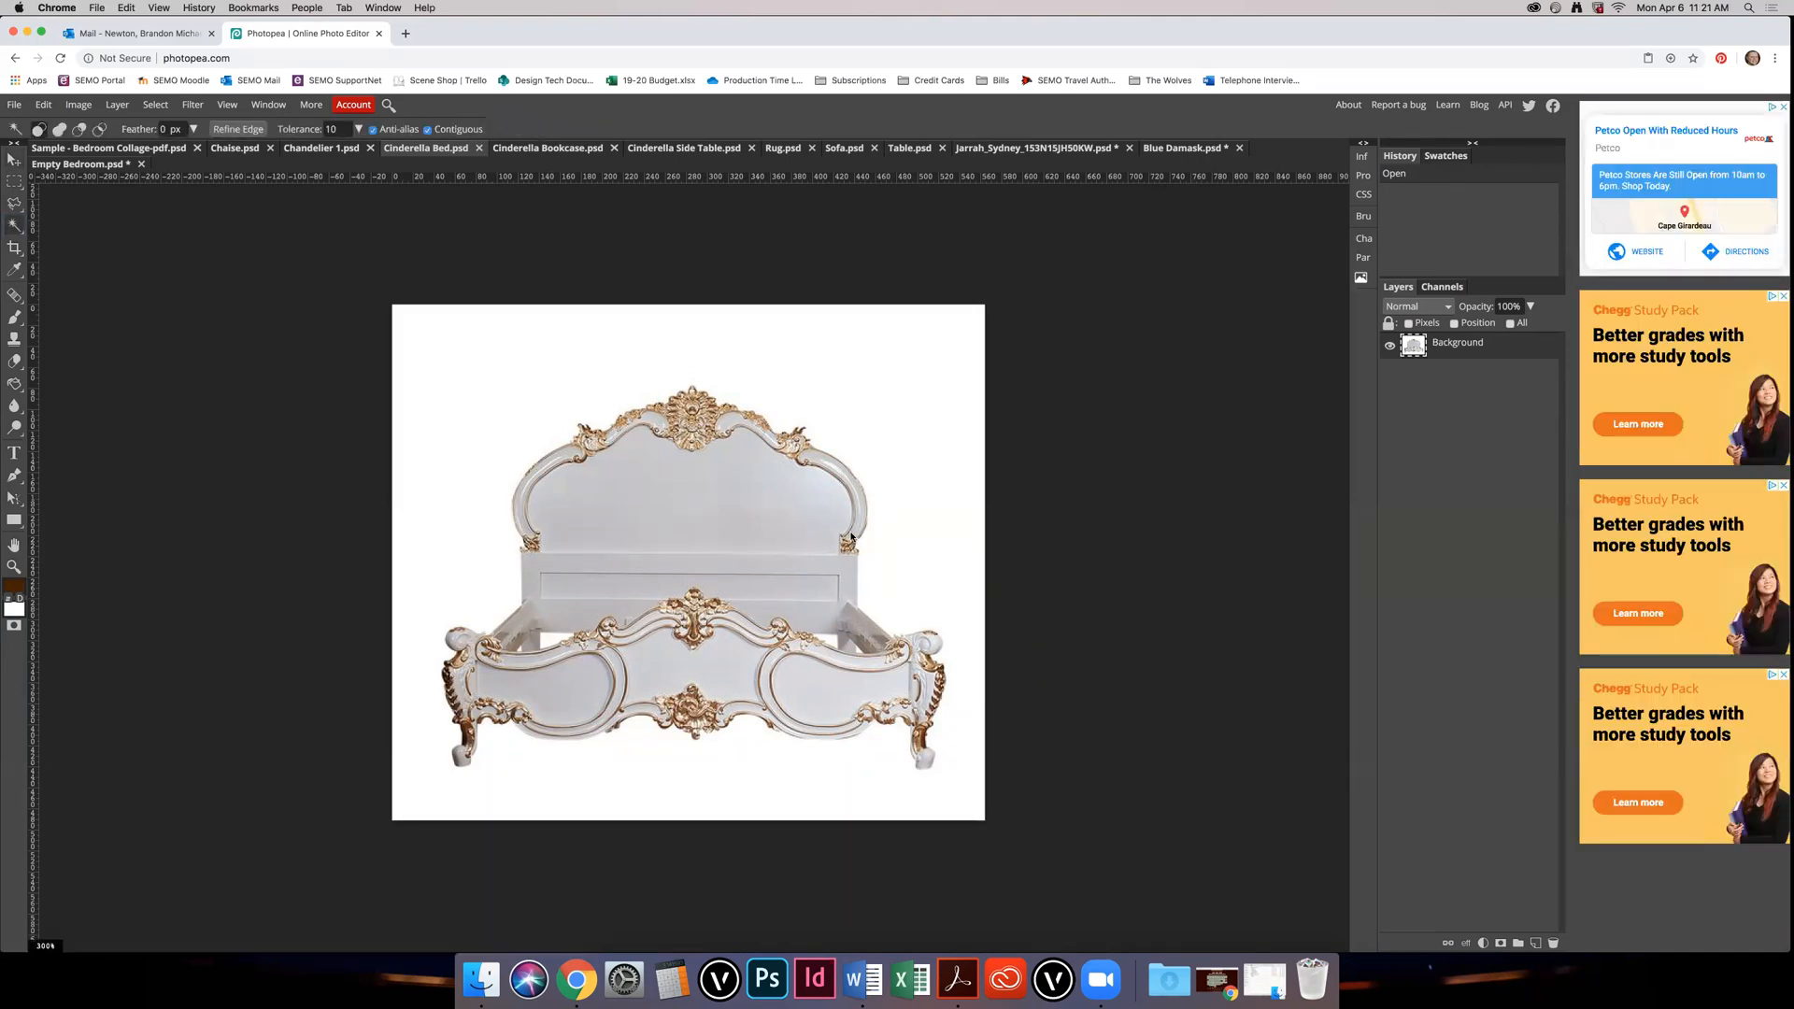
left_click(774, 355)
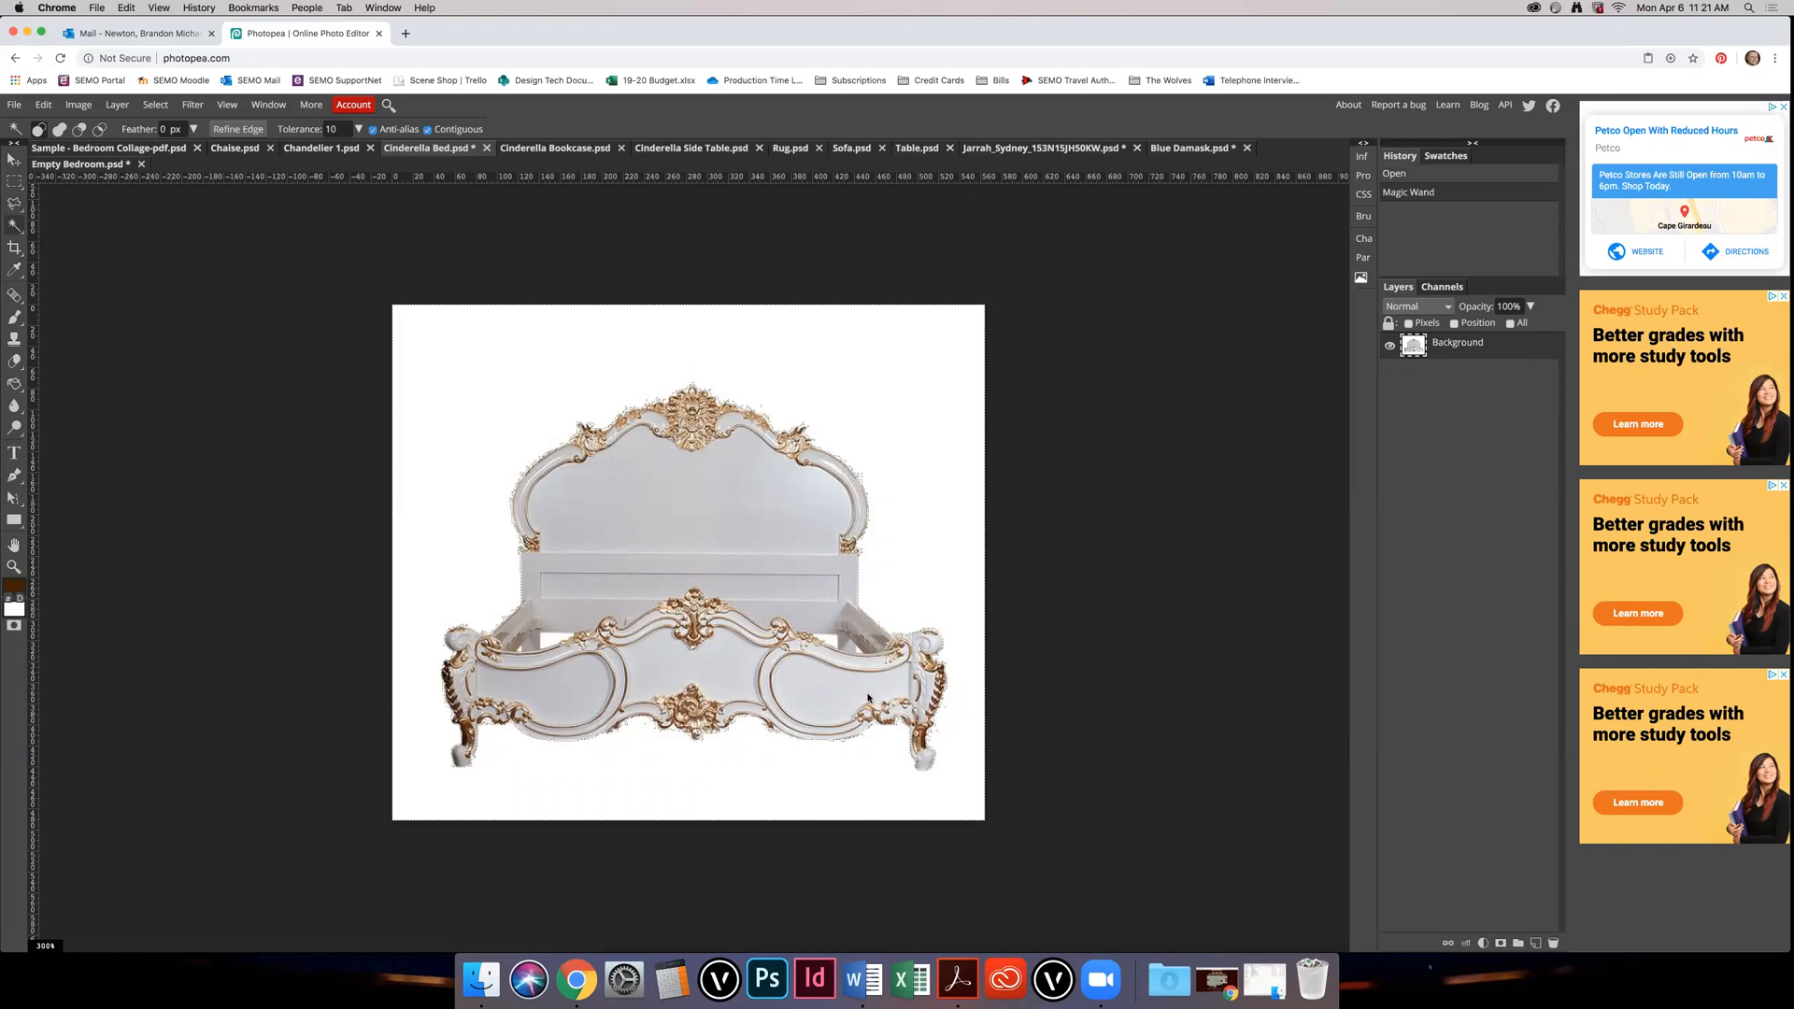
key("ctrl+z")
Step: Try a Magic Wand selection of the bed's white background at tolerance 40, inspect its edges along the footboard, and undo it
double_click(336, 129)
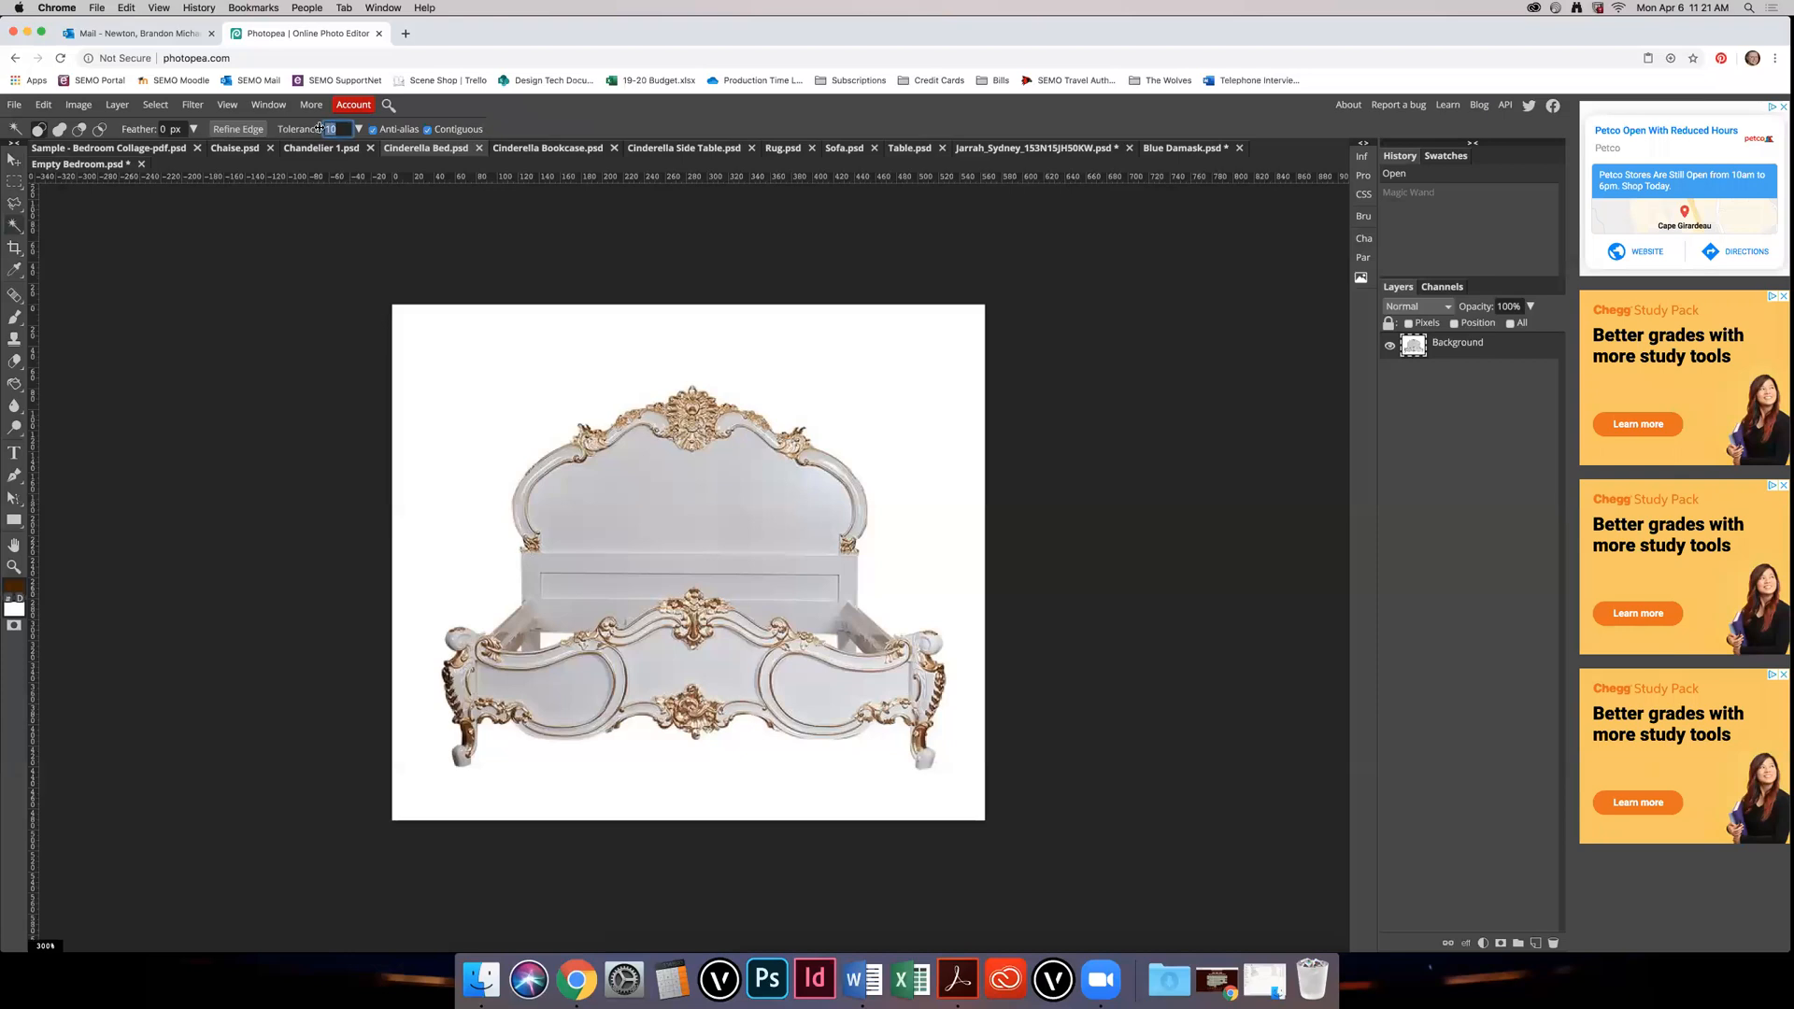
type("40")
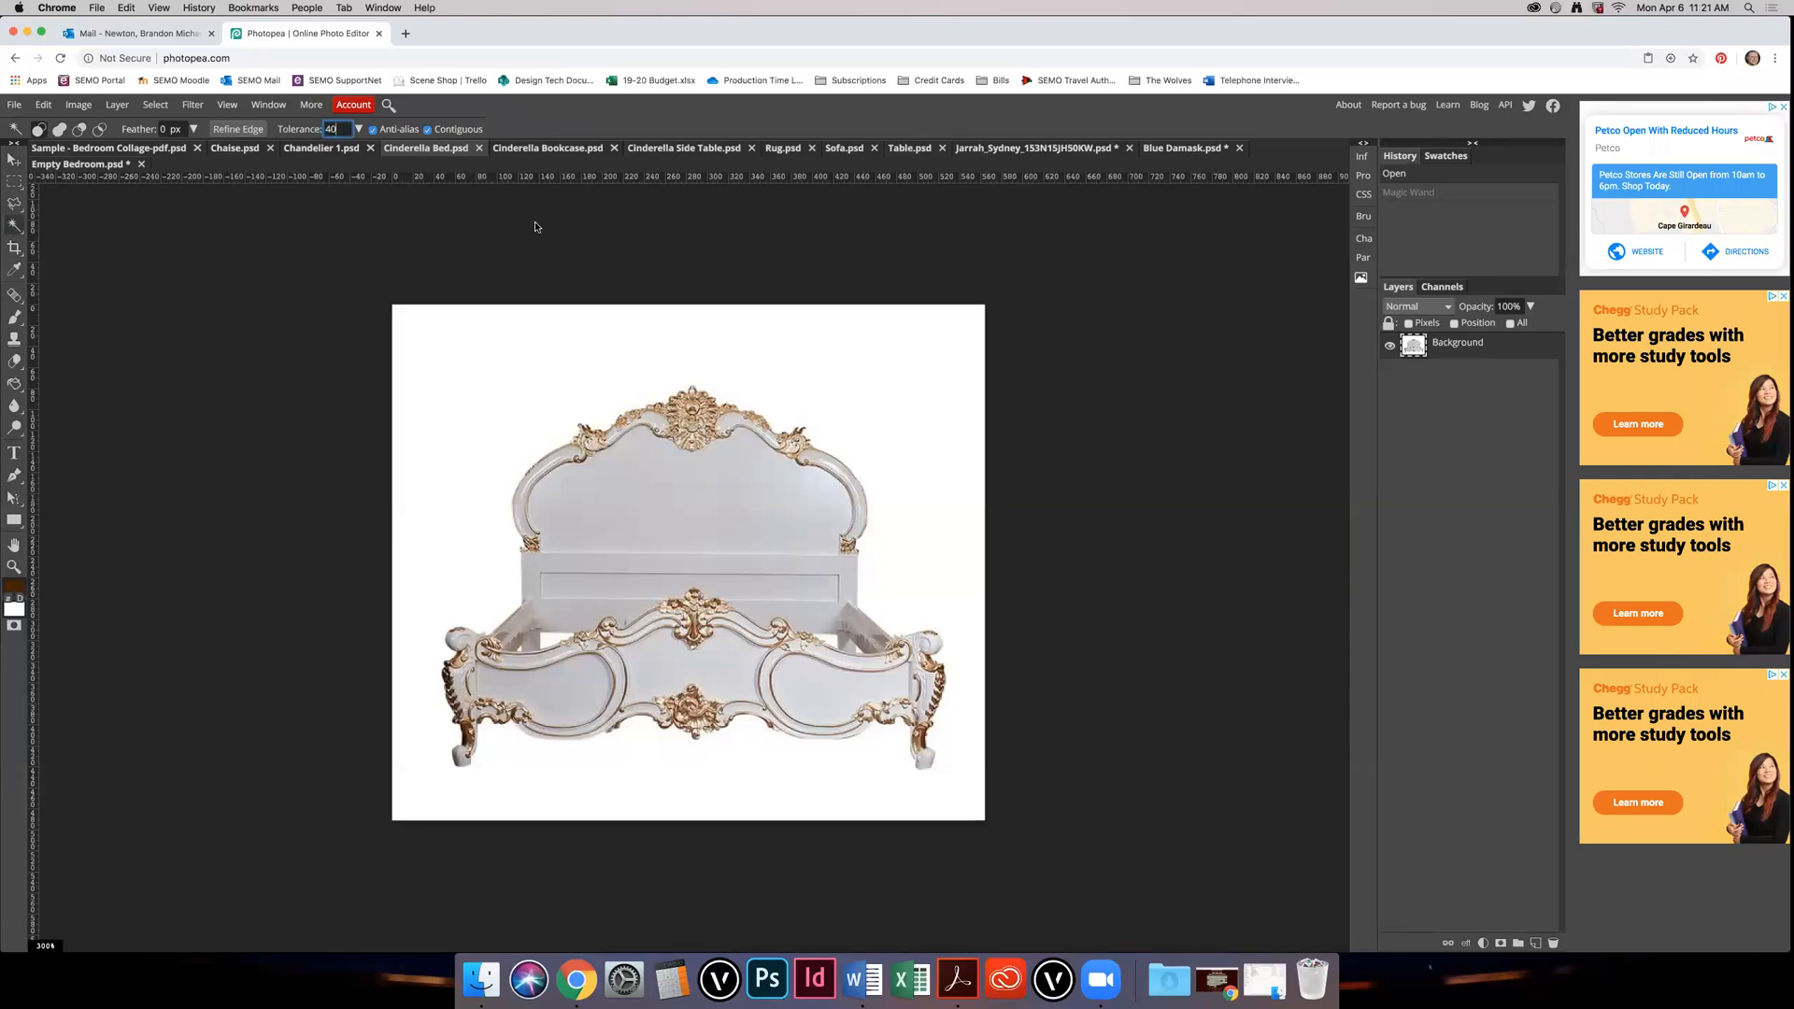
left_click(864, 362)
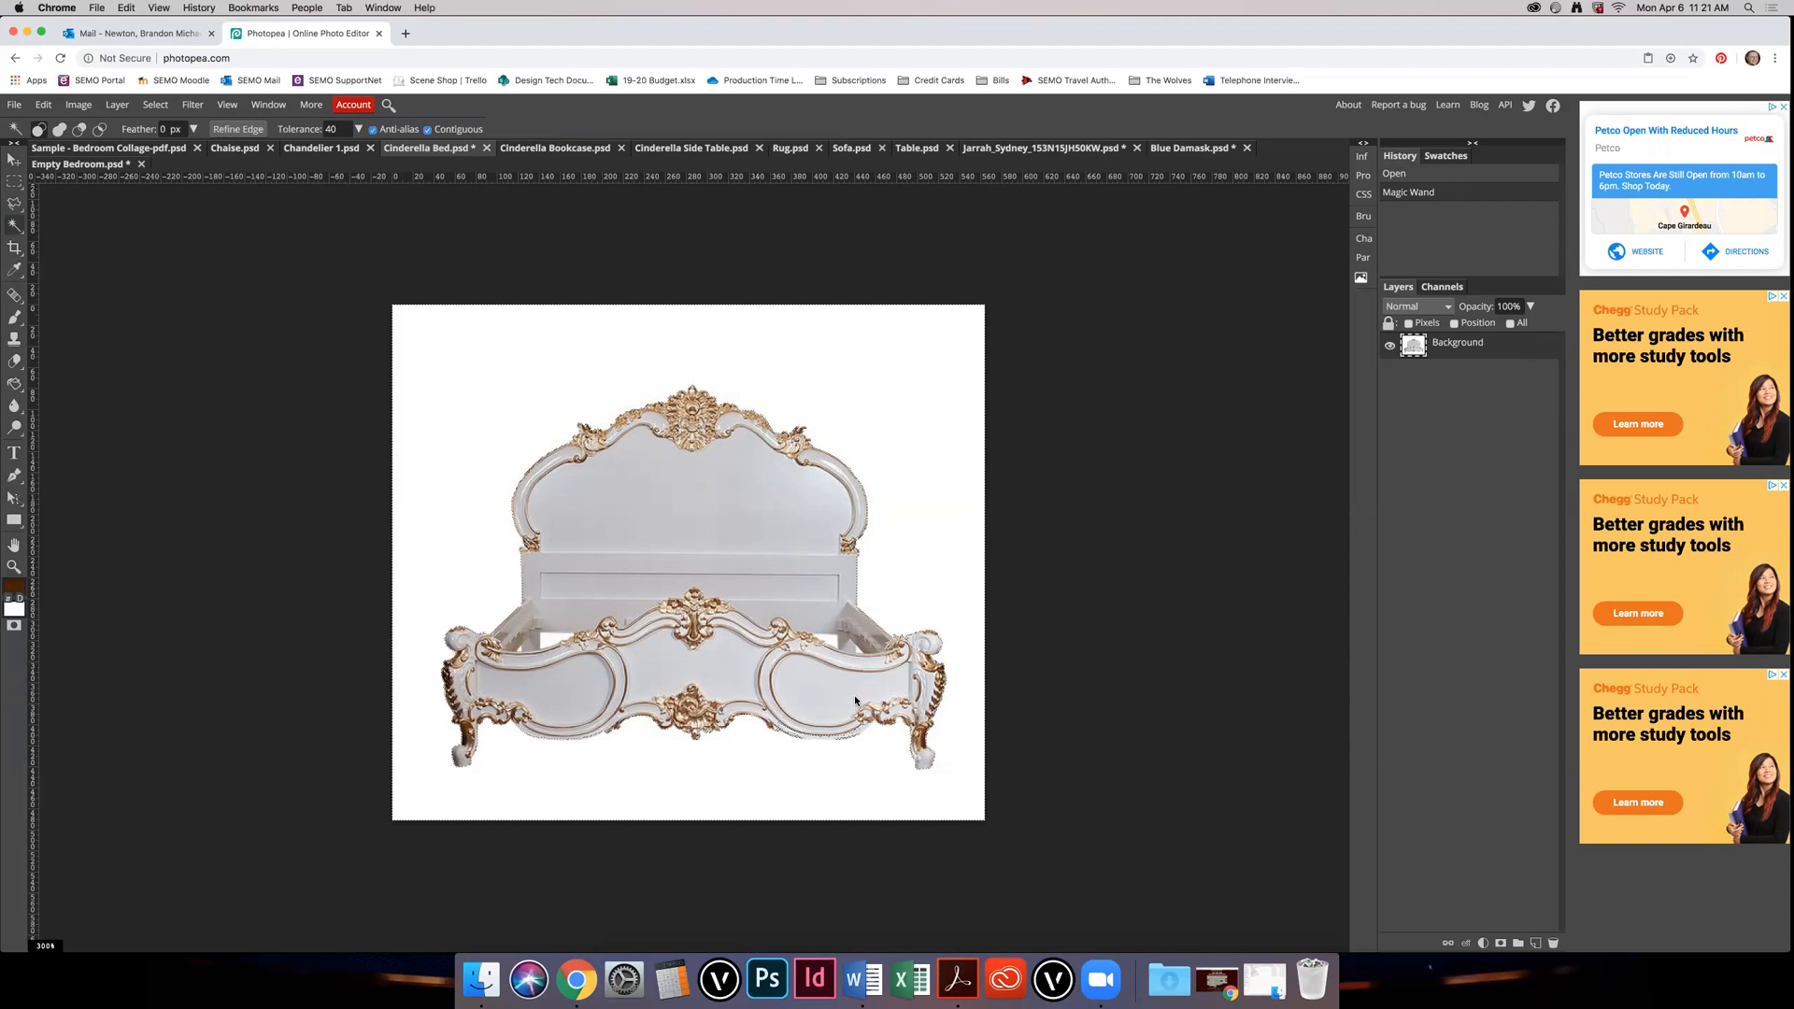
key("alt")
scroll(832, 741, "up", 2)
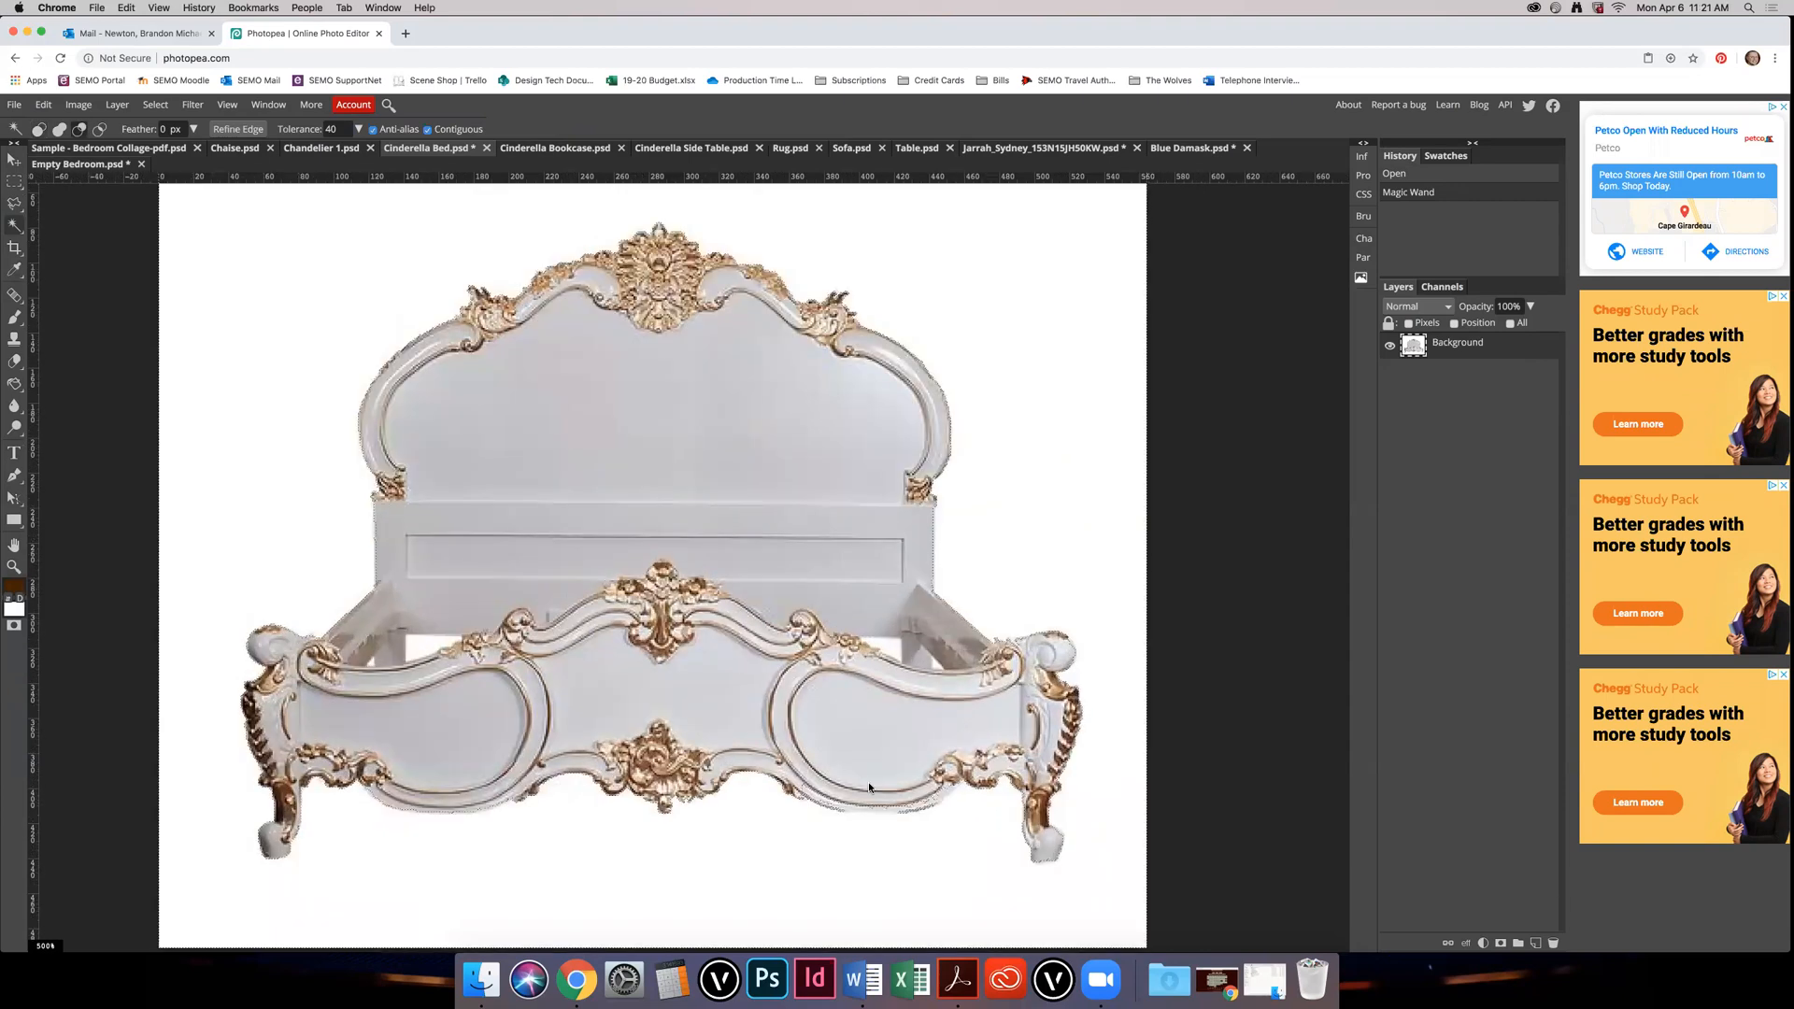
scroll(869, 787, "up", 2)
key("alt")
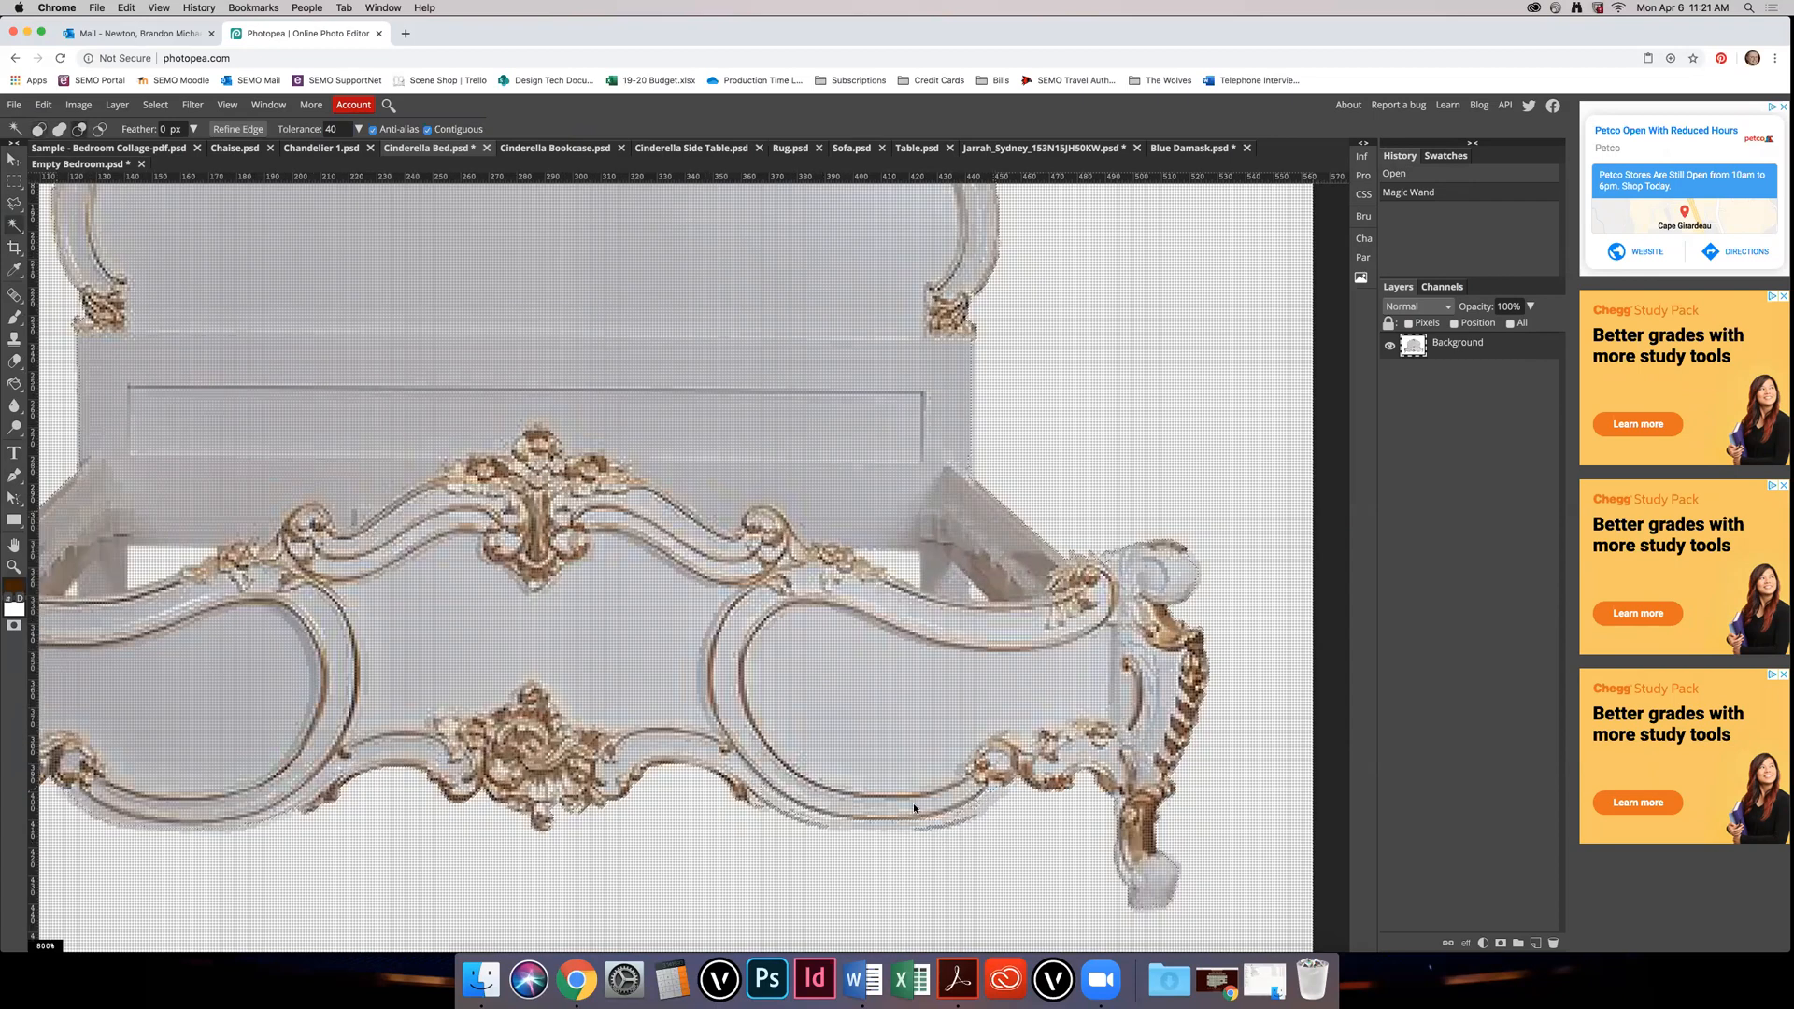
scroll(912, 804, "down", 1)
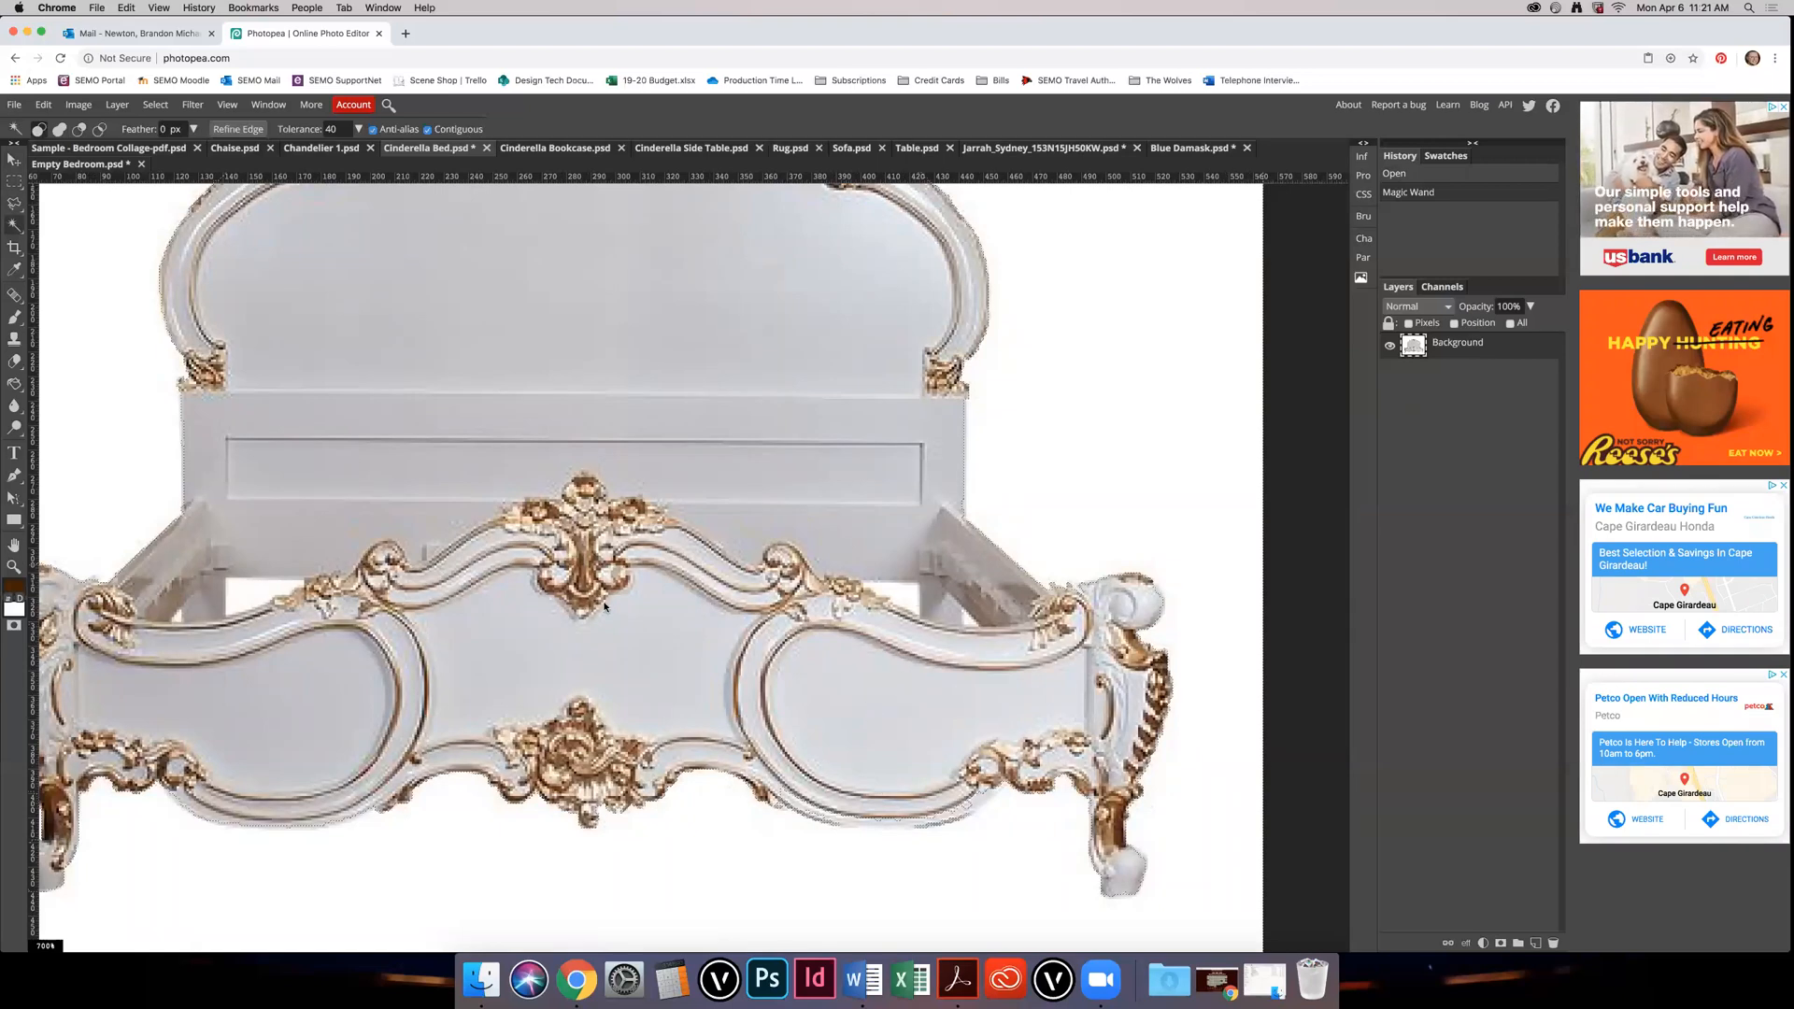
key("super+z")
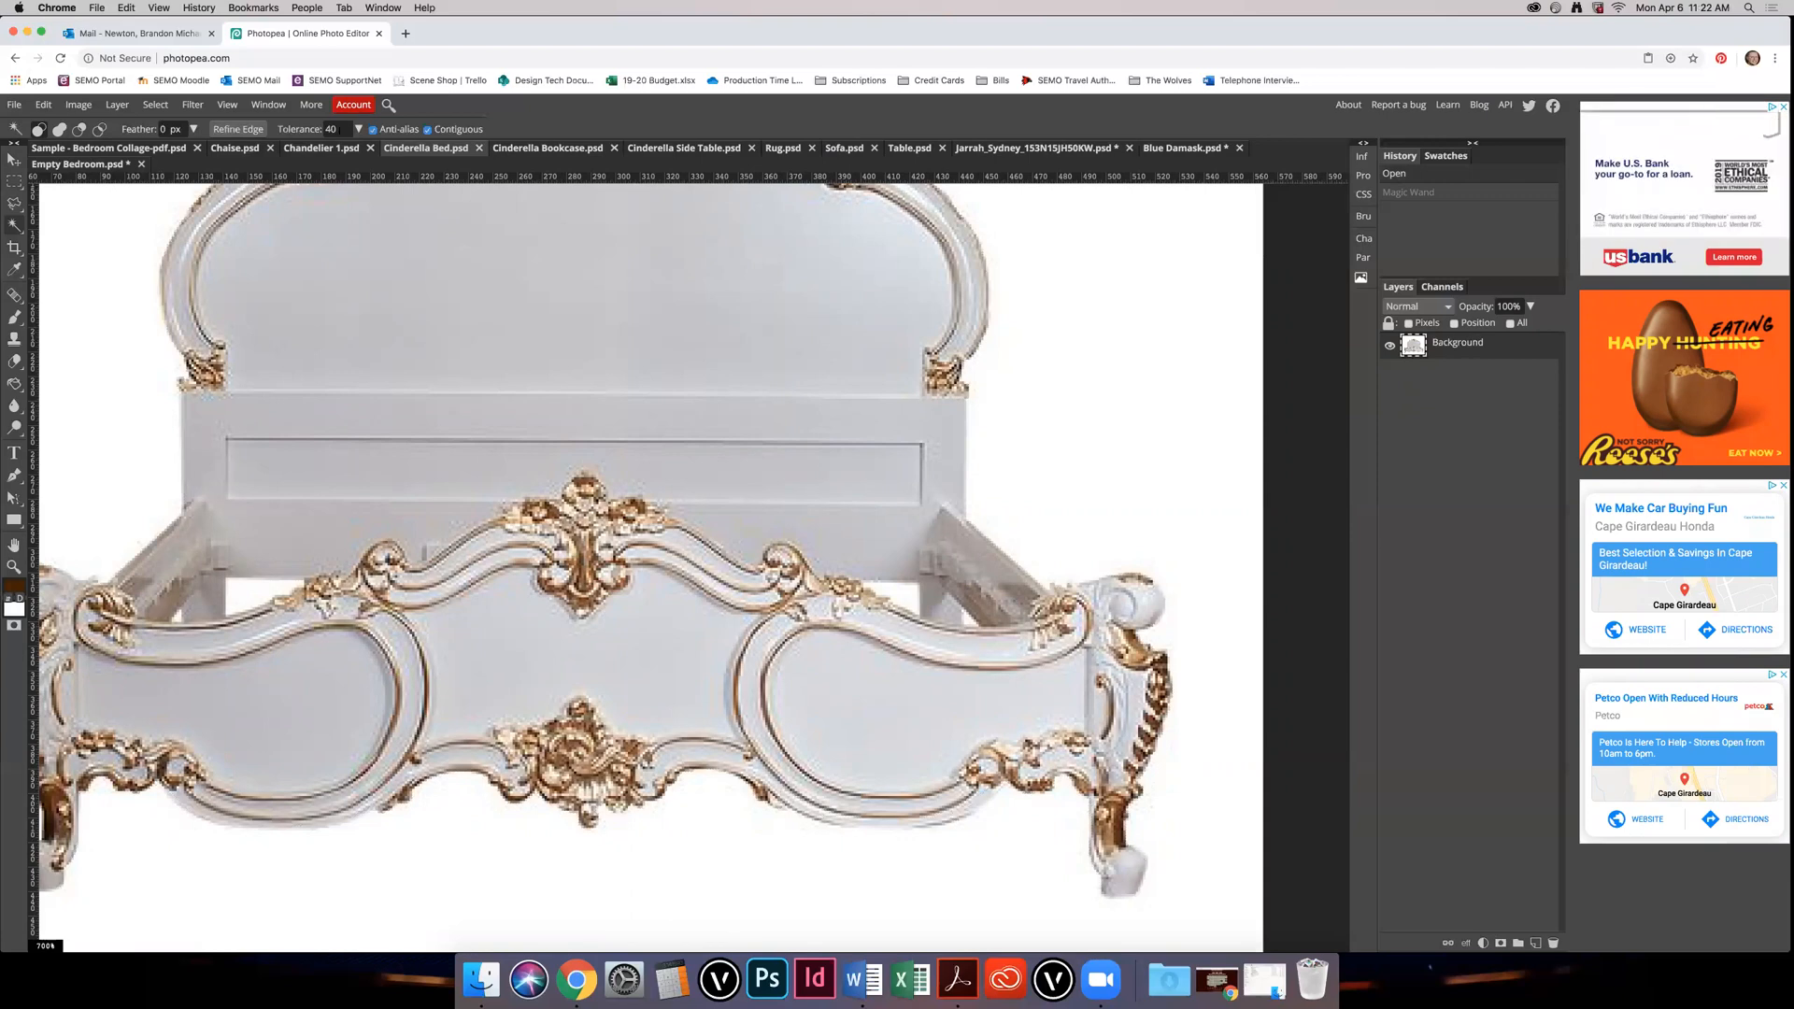
Step: Set the Magic Wand tolerance to 30 and select the white background around the bed
left_click(331, 129)
type("30")
left_click(1072, 321)
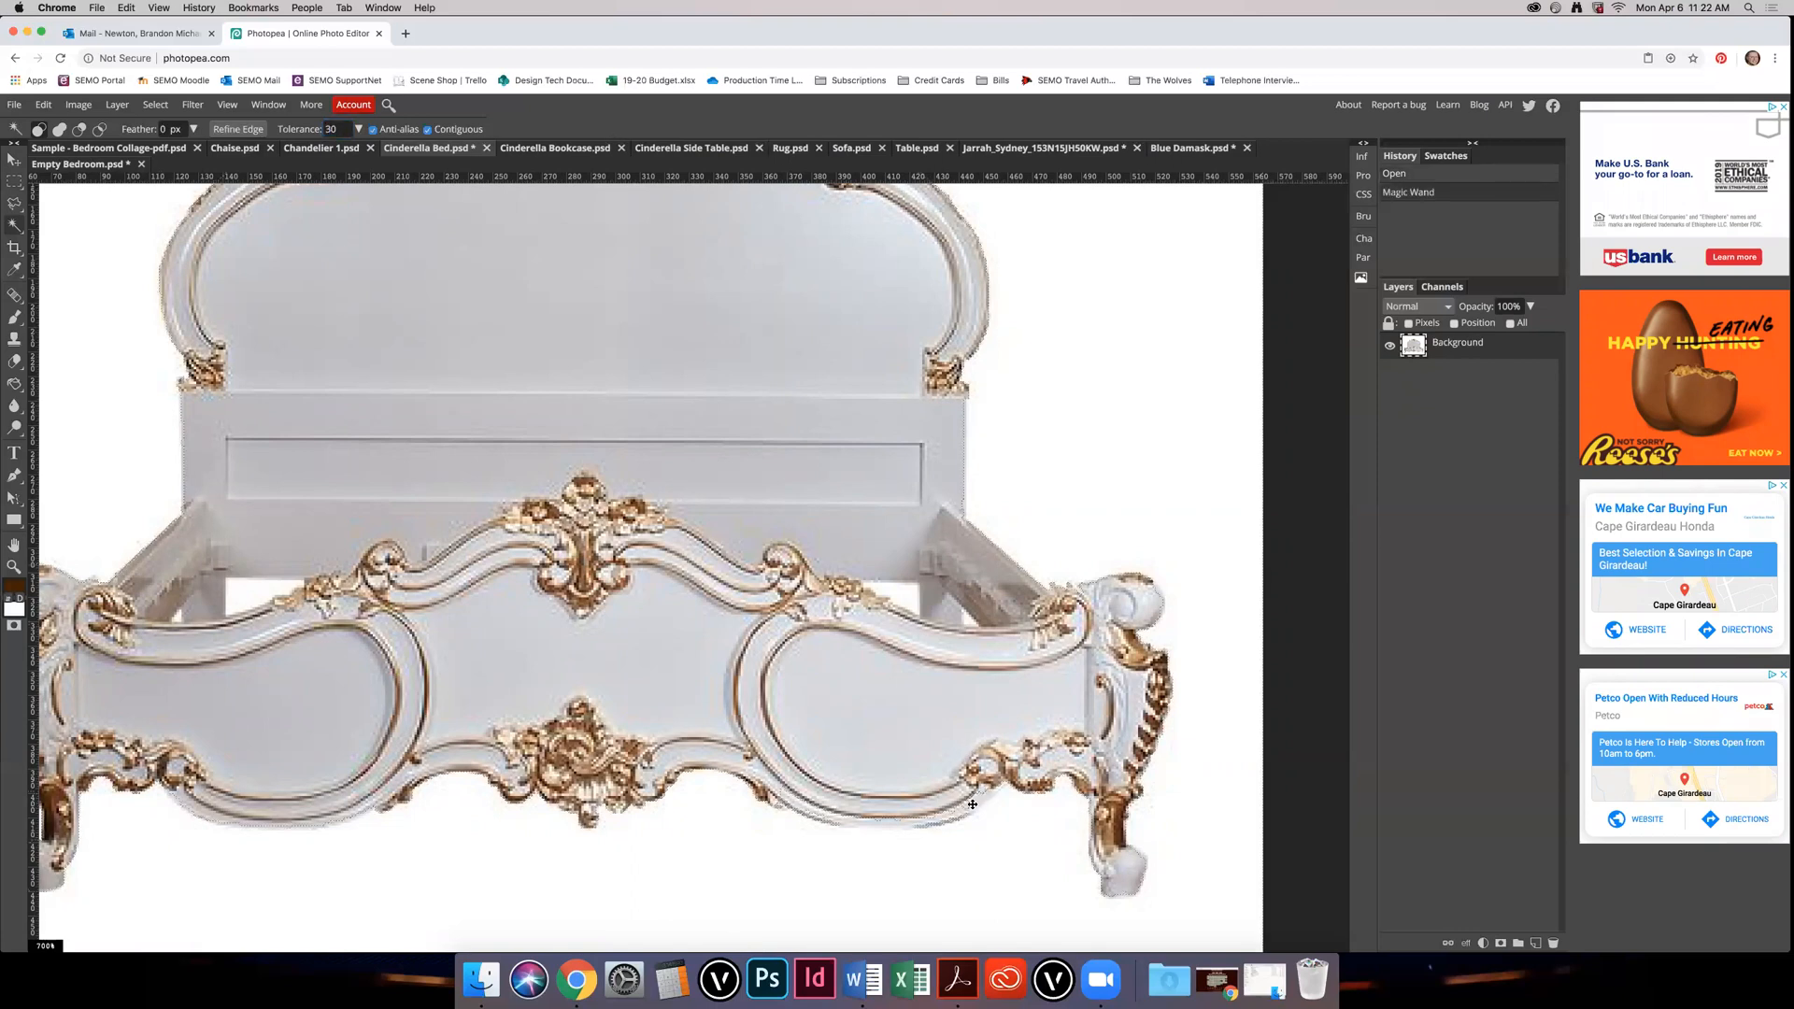
Step: Subtract the stray selected areas along the lower curves of both footboard panels using the Polygonal Lasso
right_click(14, 202)
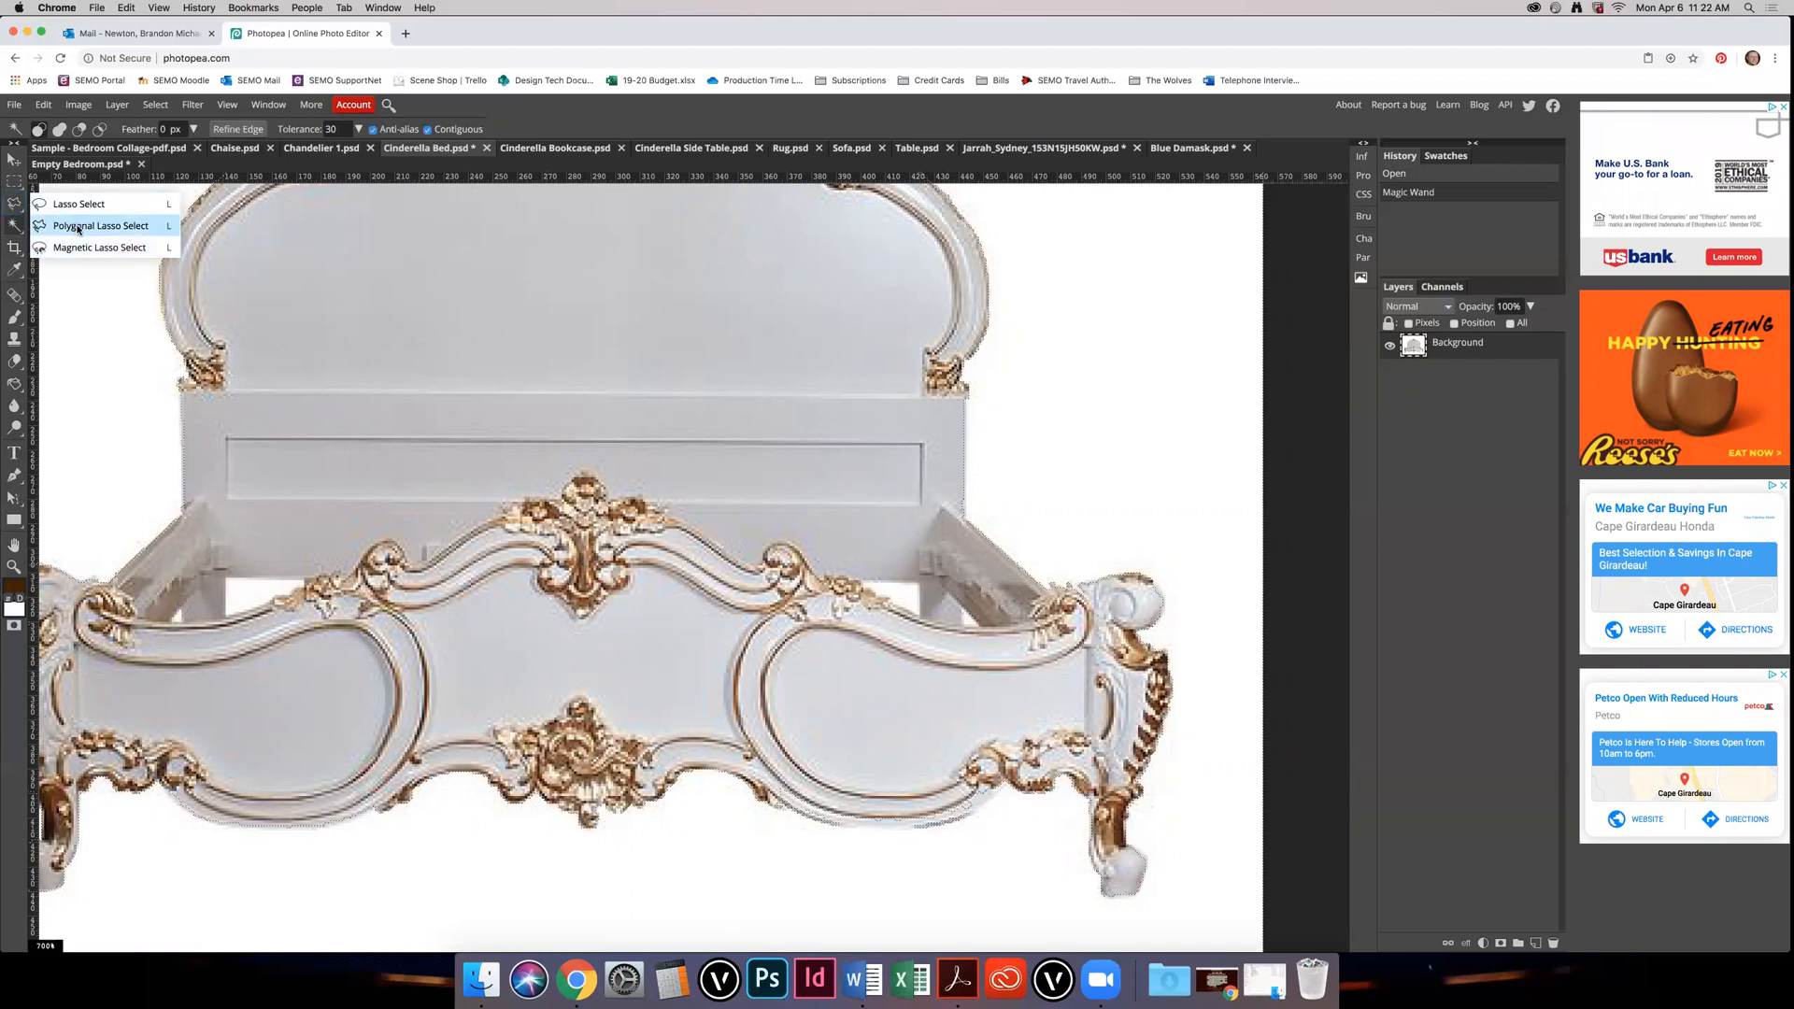
left_click(137, 229)
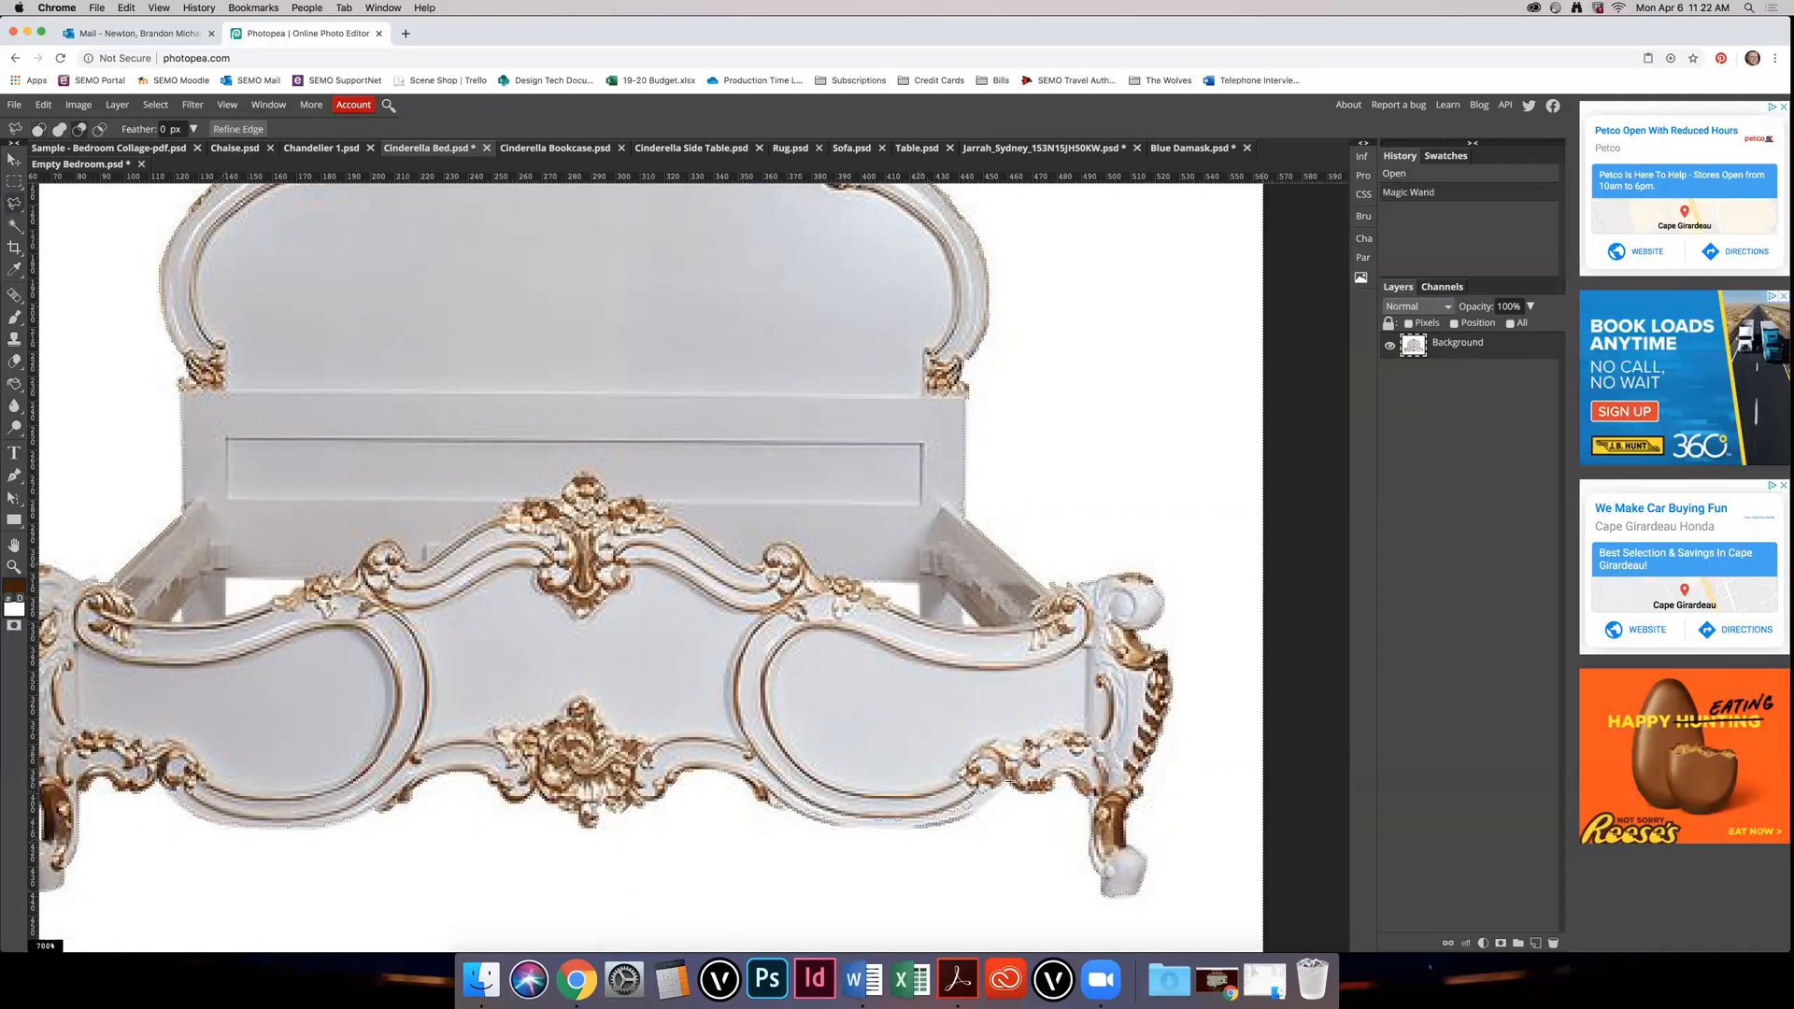
left_click(973, 813)
double_click(1008, 742)
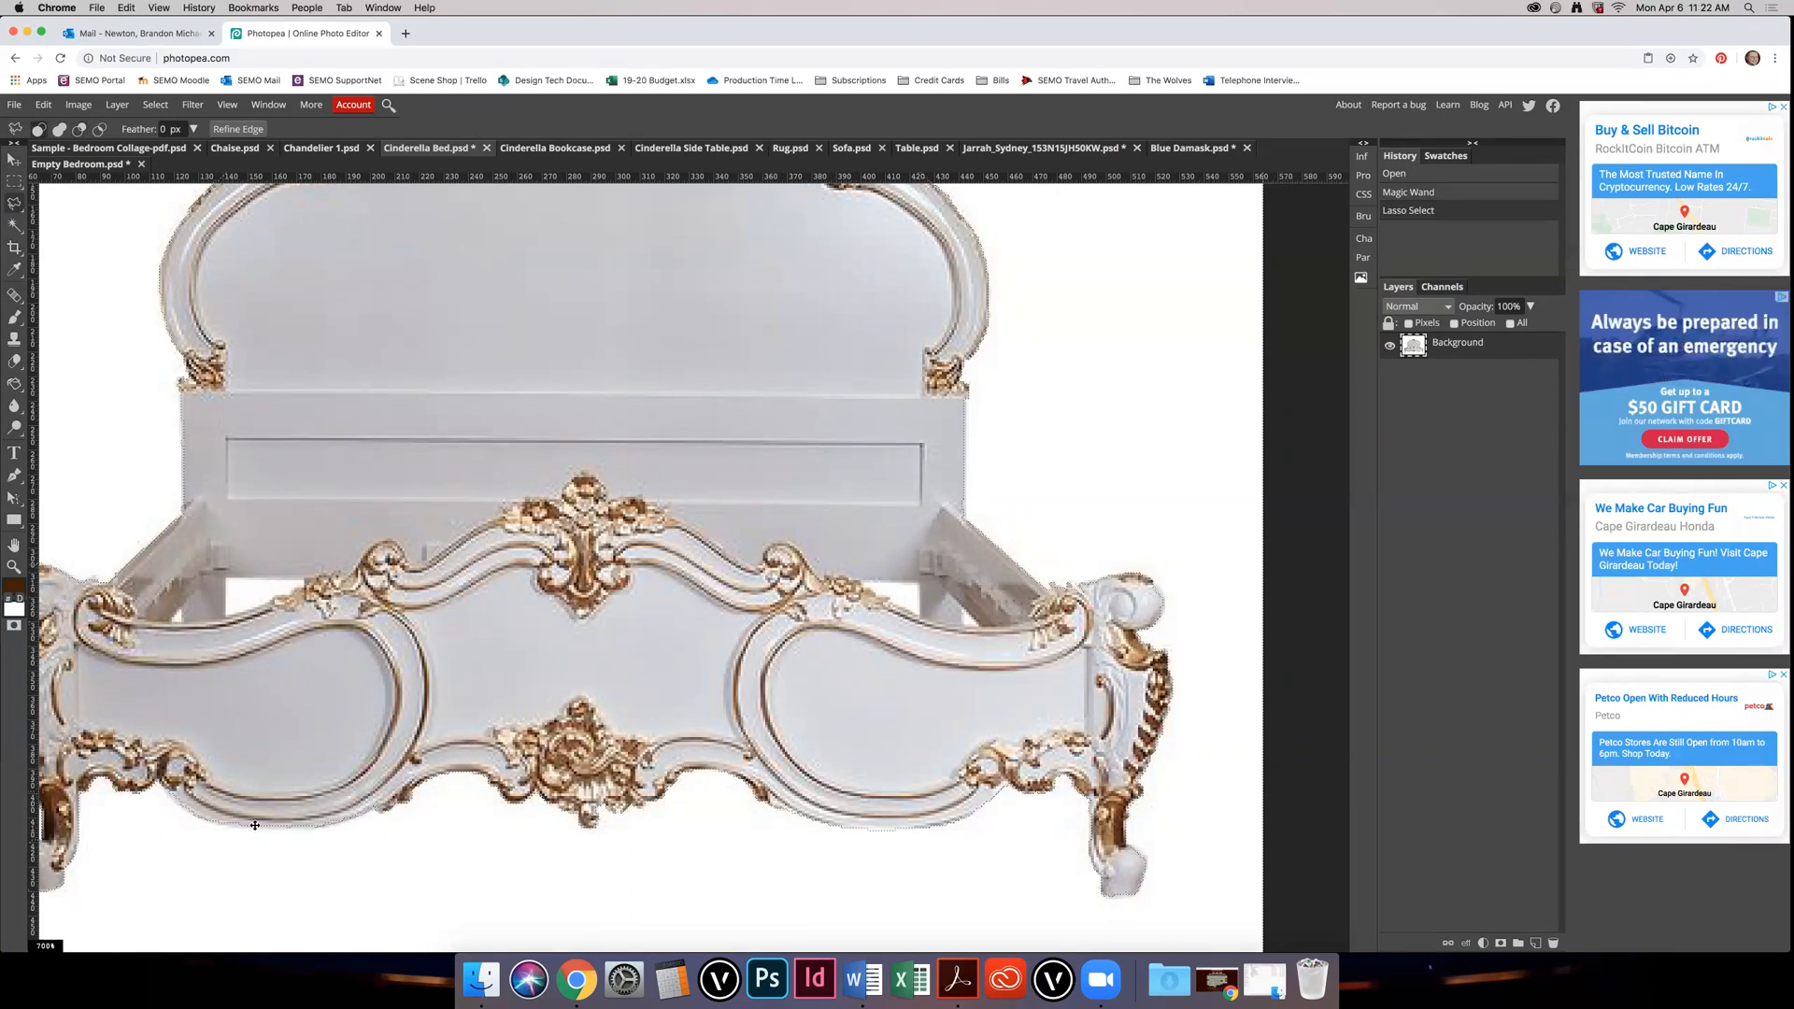
left_click(224, 791)
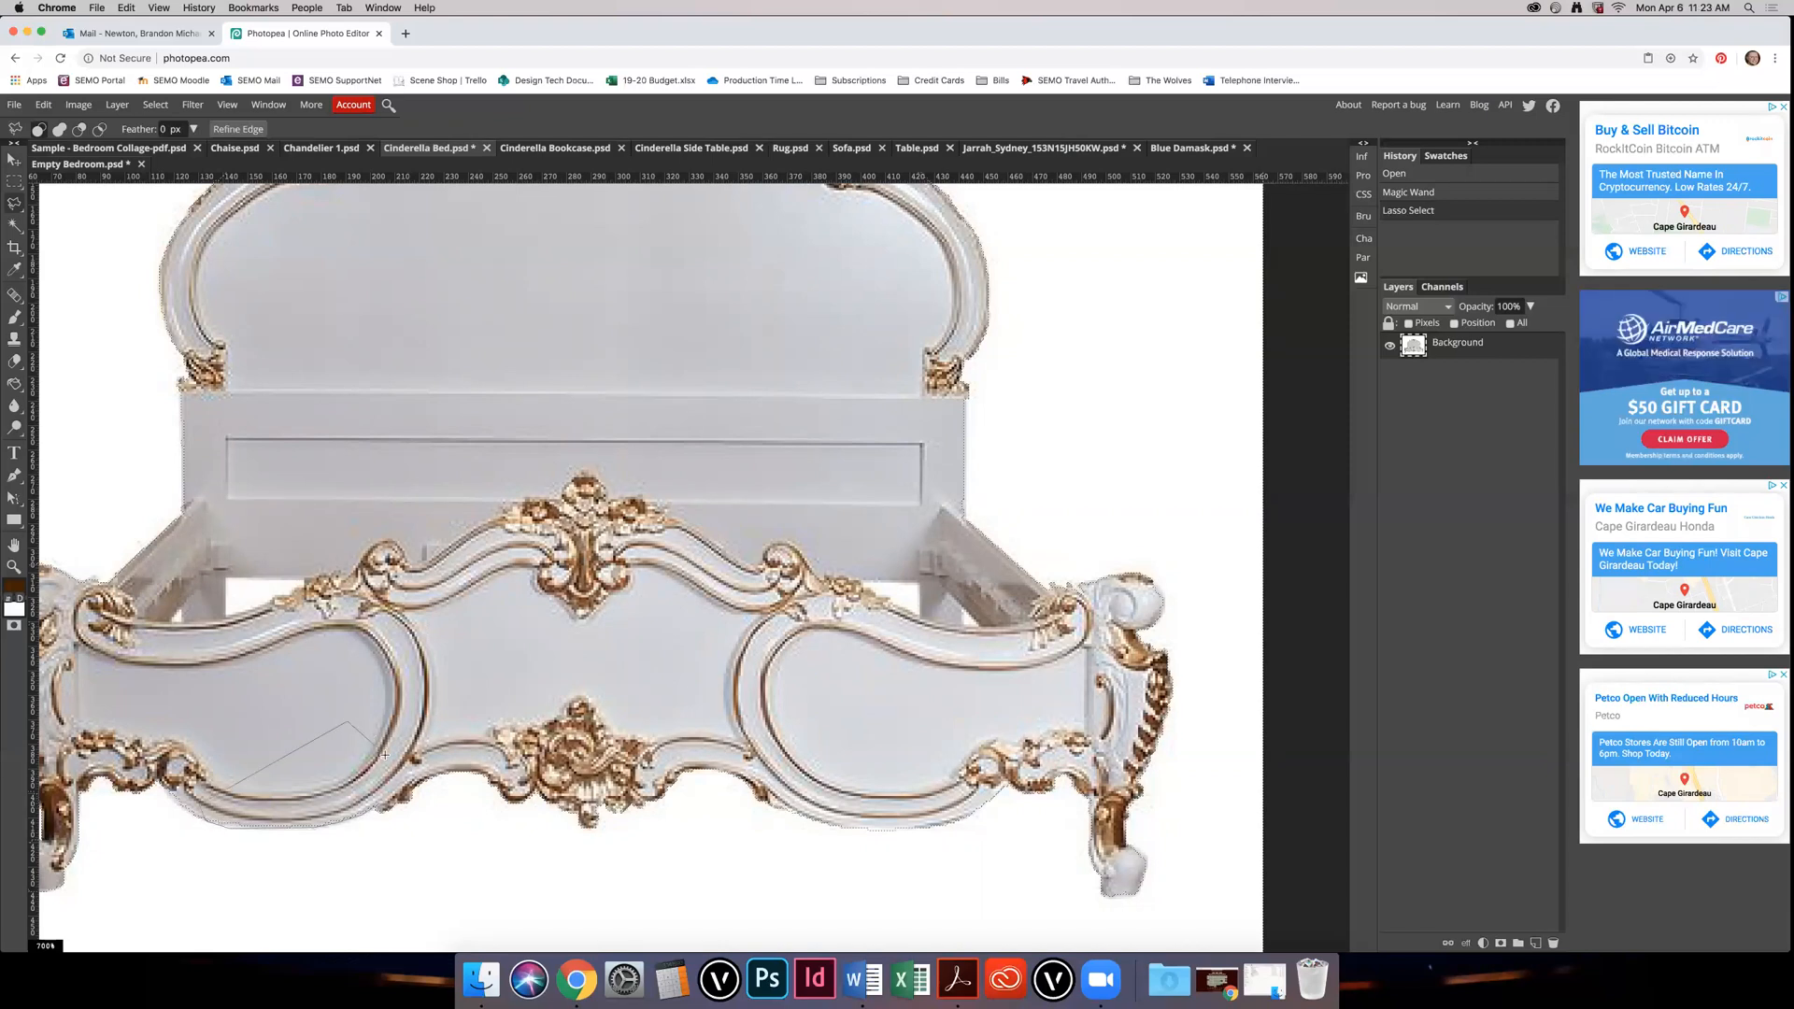
double_click(353, 723)
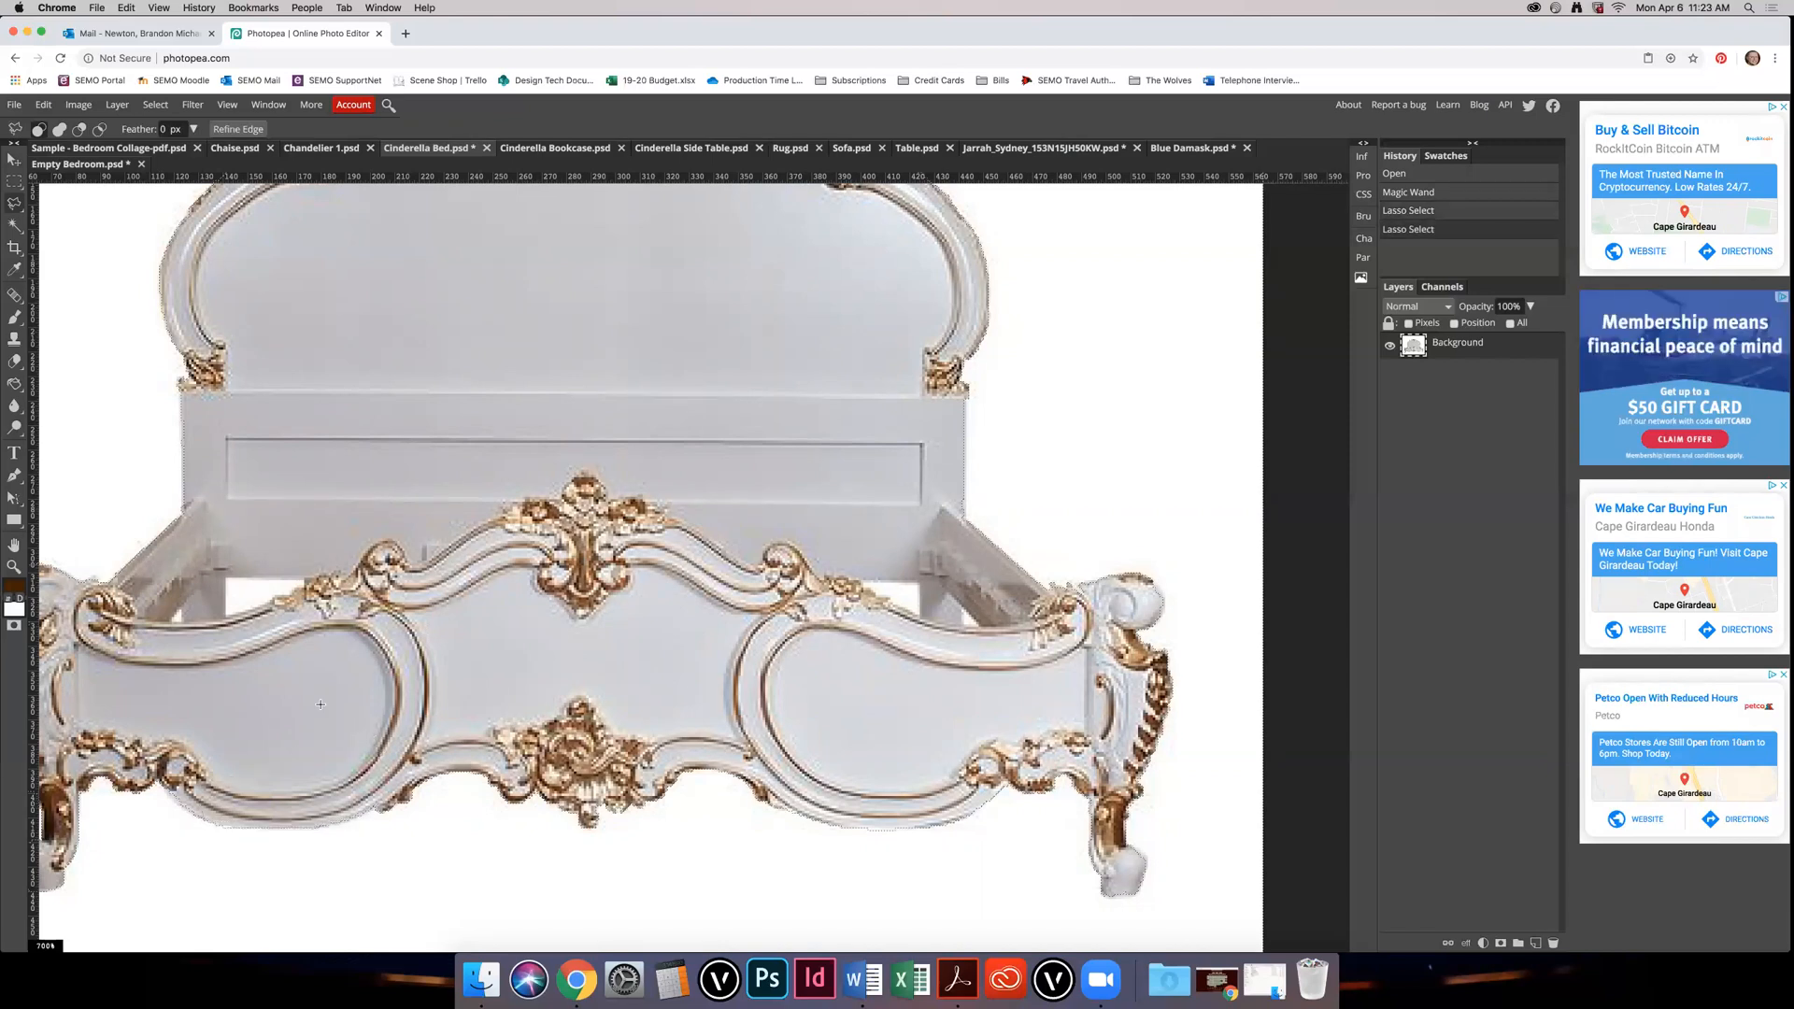
Step: Add the white gaps between the headboard, its posts and the footboard on both sides to the selection with the Magic Wand
left_click(17, 229)
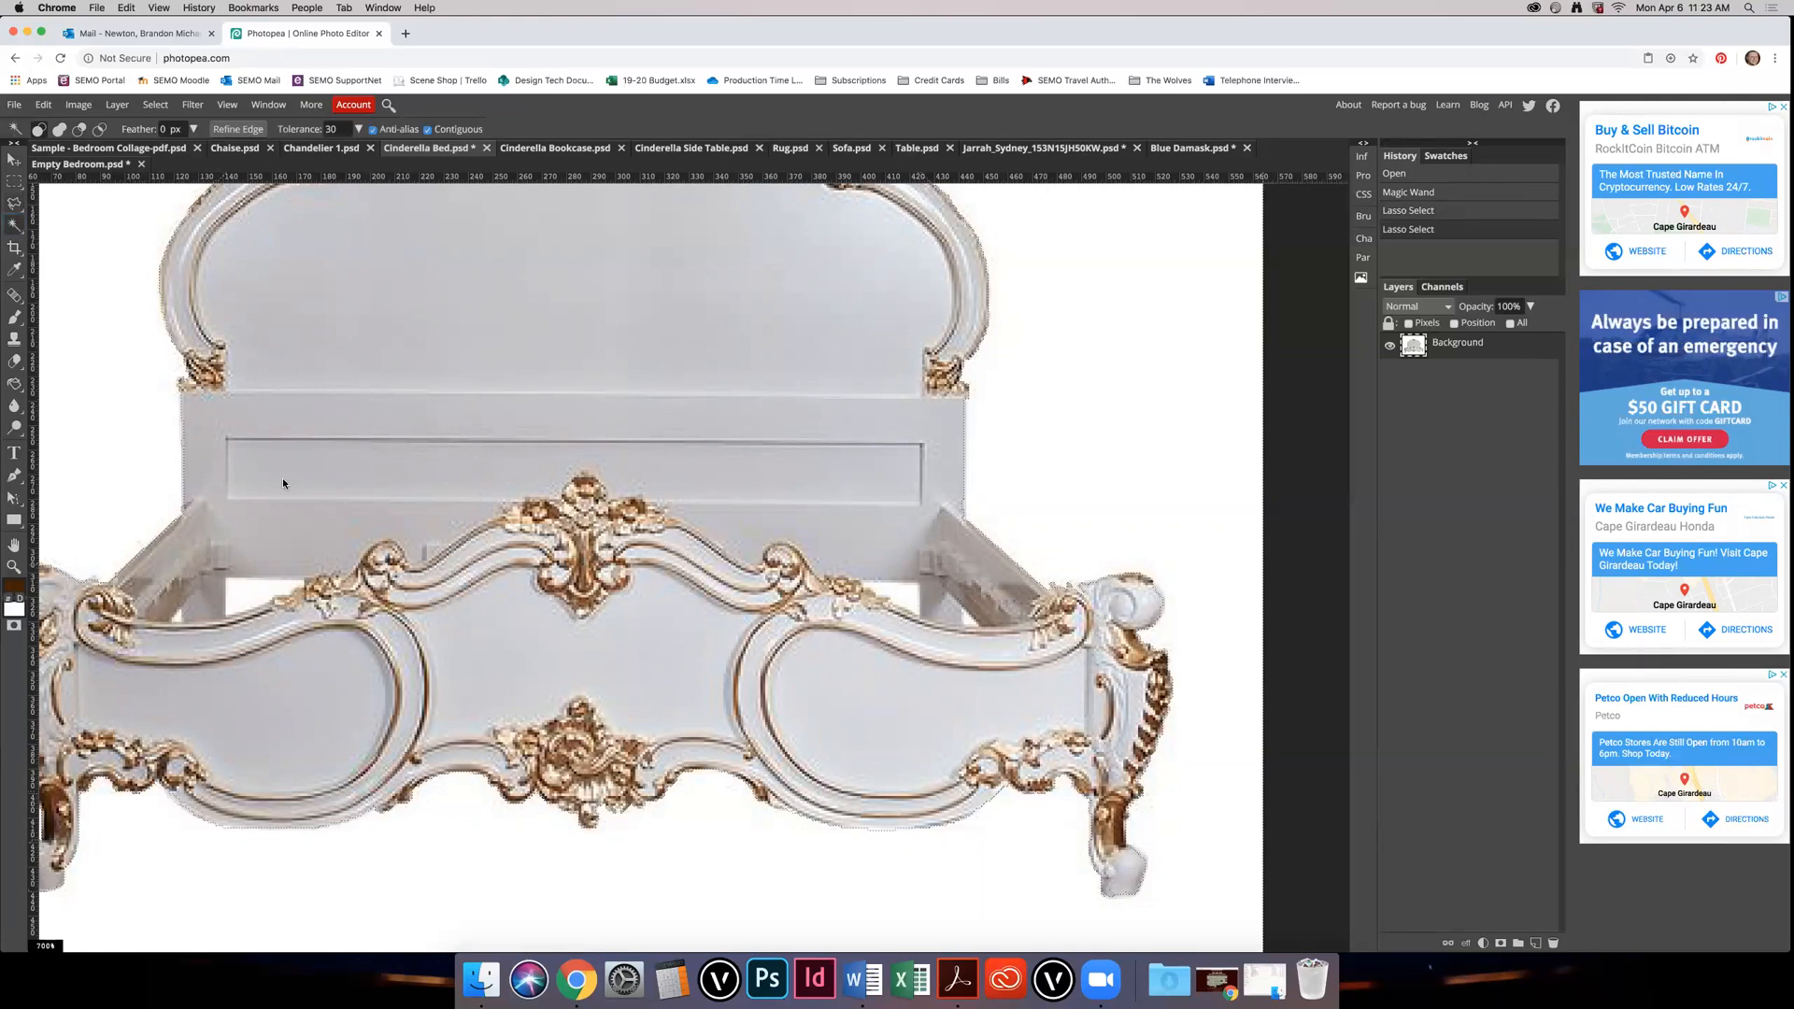
left_click(240, 596)
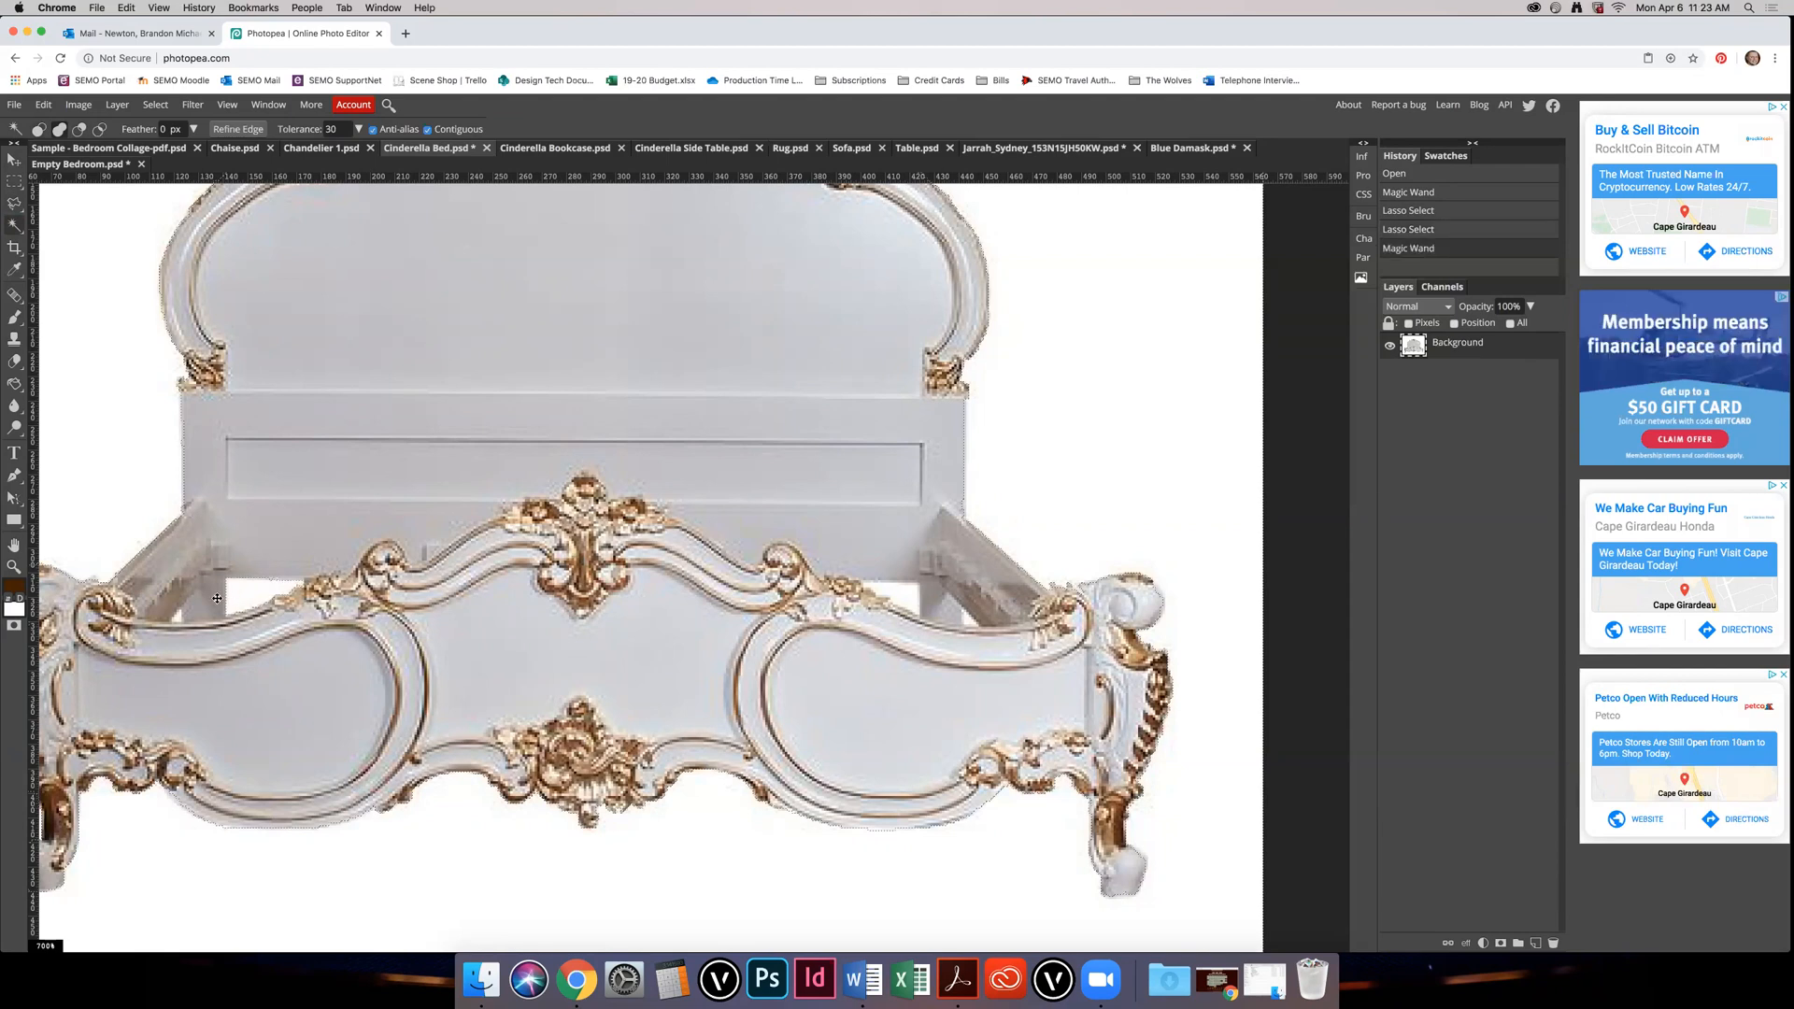
left_click(209, 614)
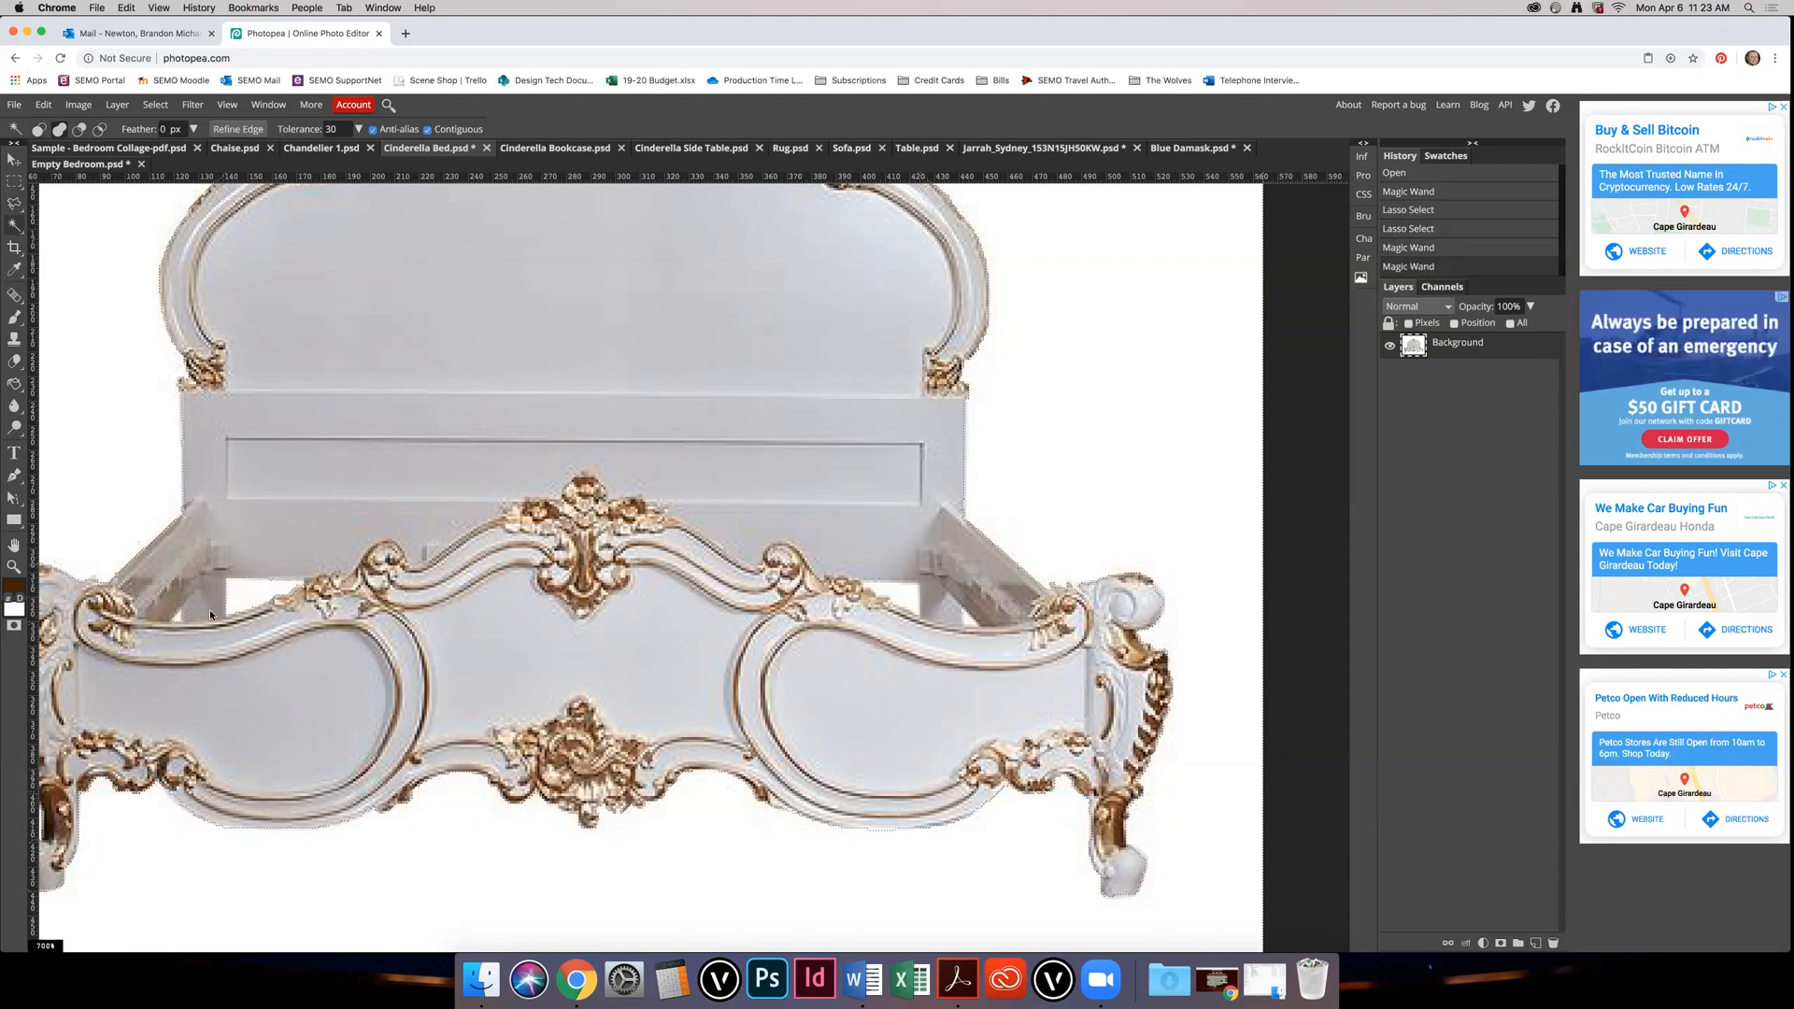
left_click(903, 593)
left_click(968, 619)
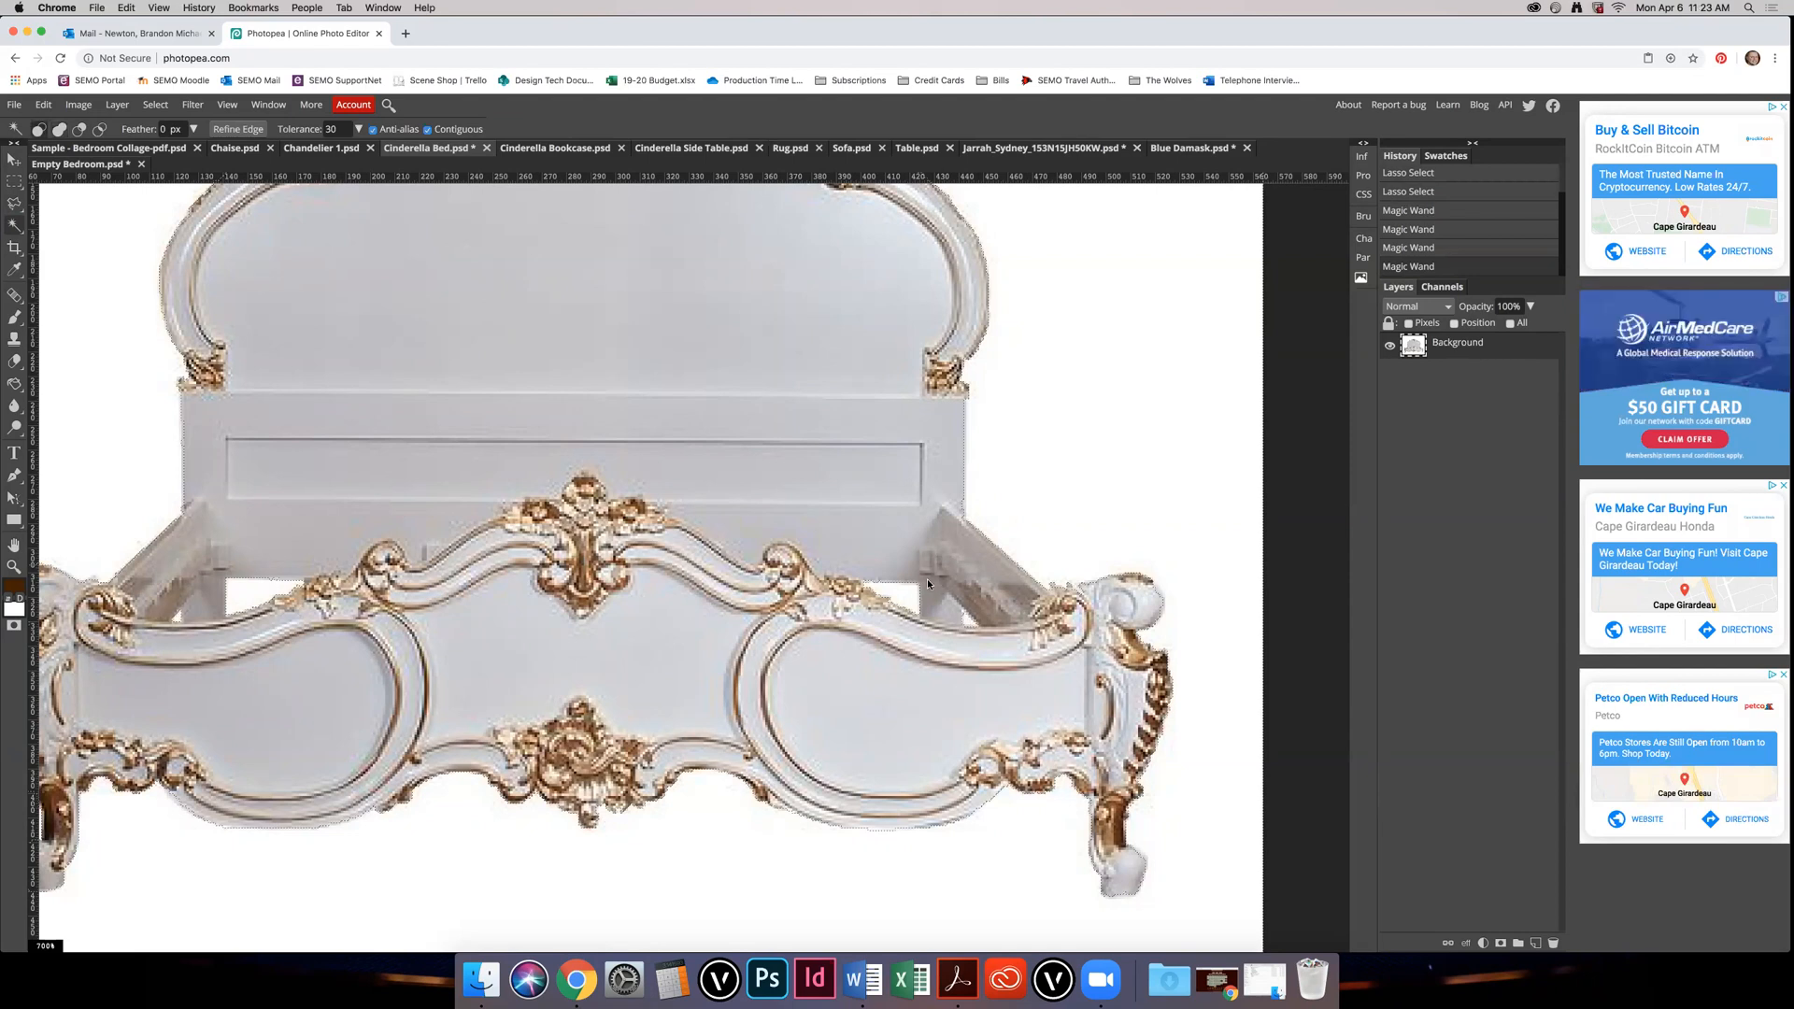
Step: Invert the selection so the bed itself is selected, and test it by moving the bed slightly and undoing the move
scroll(927, 579, "down", 5)
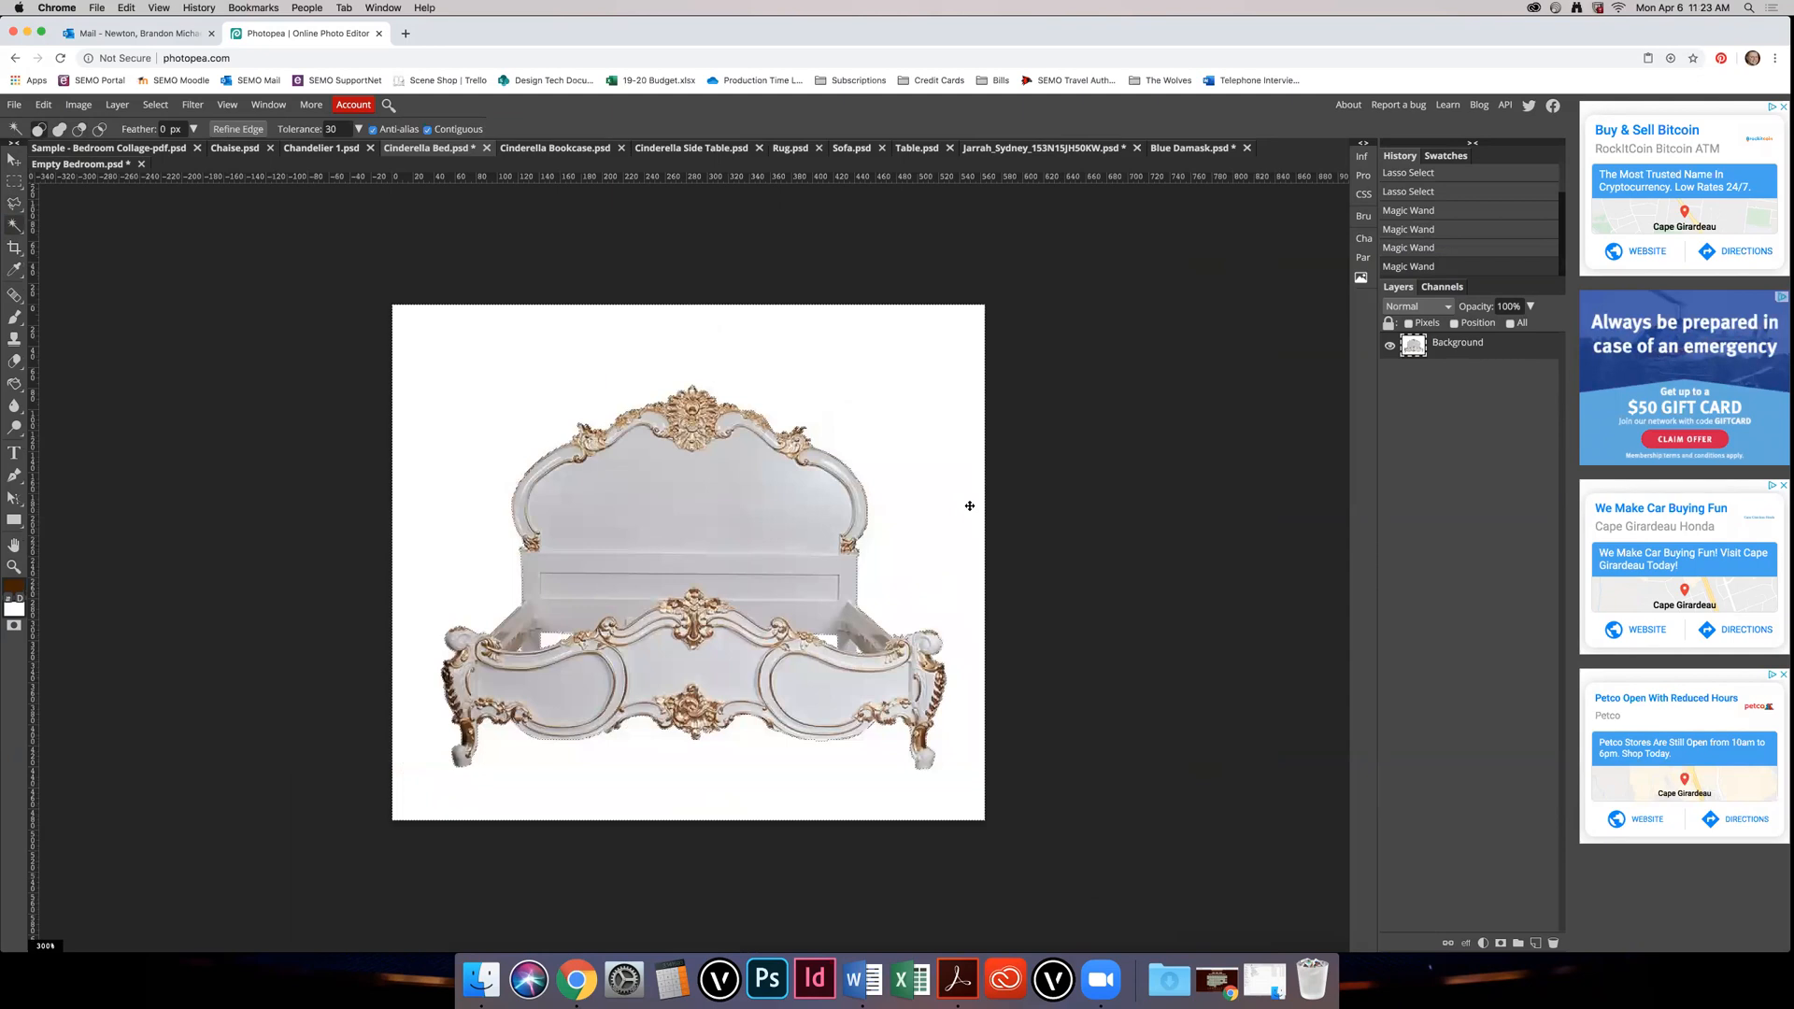
left_click(155, 104)
left_click(171, 169)
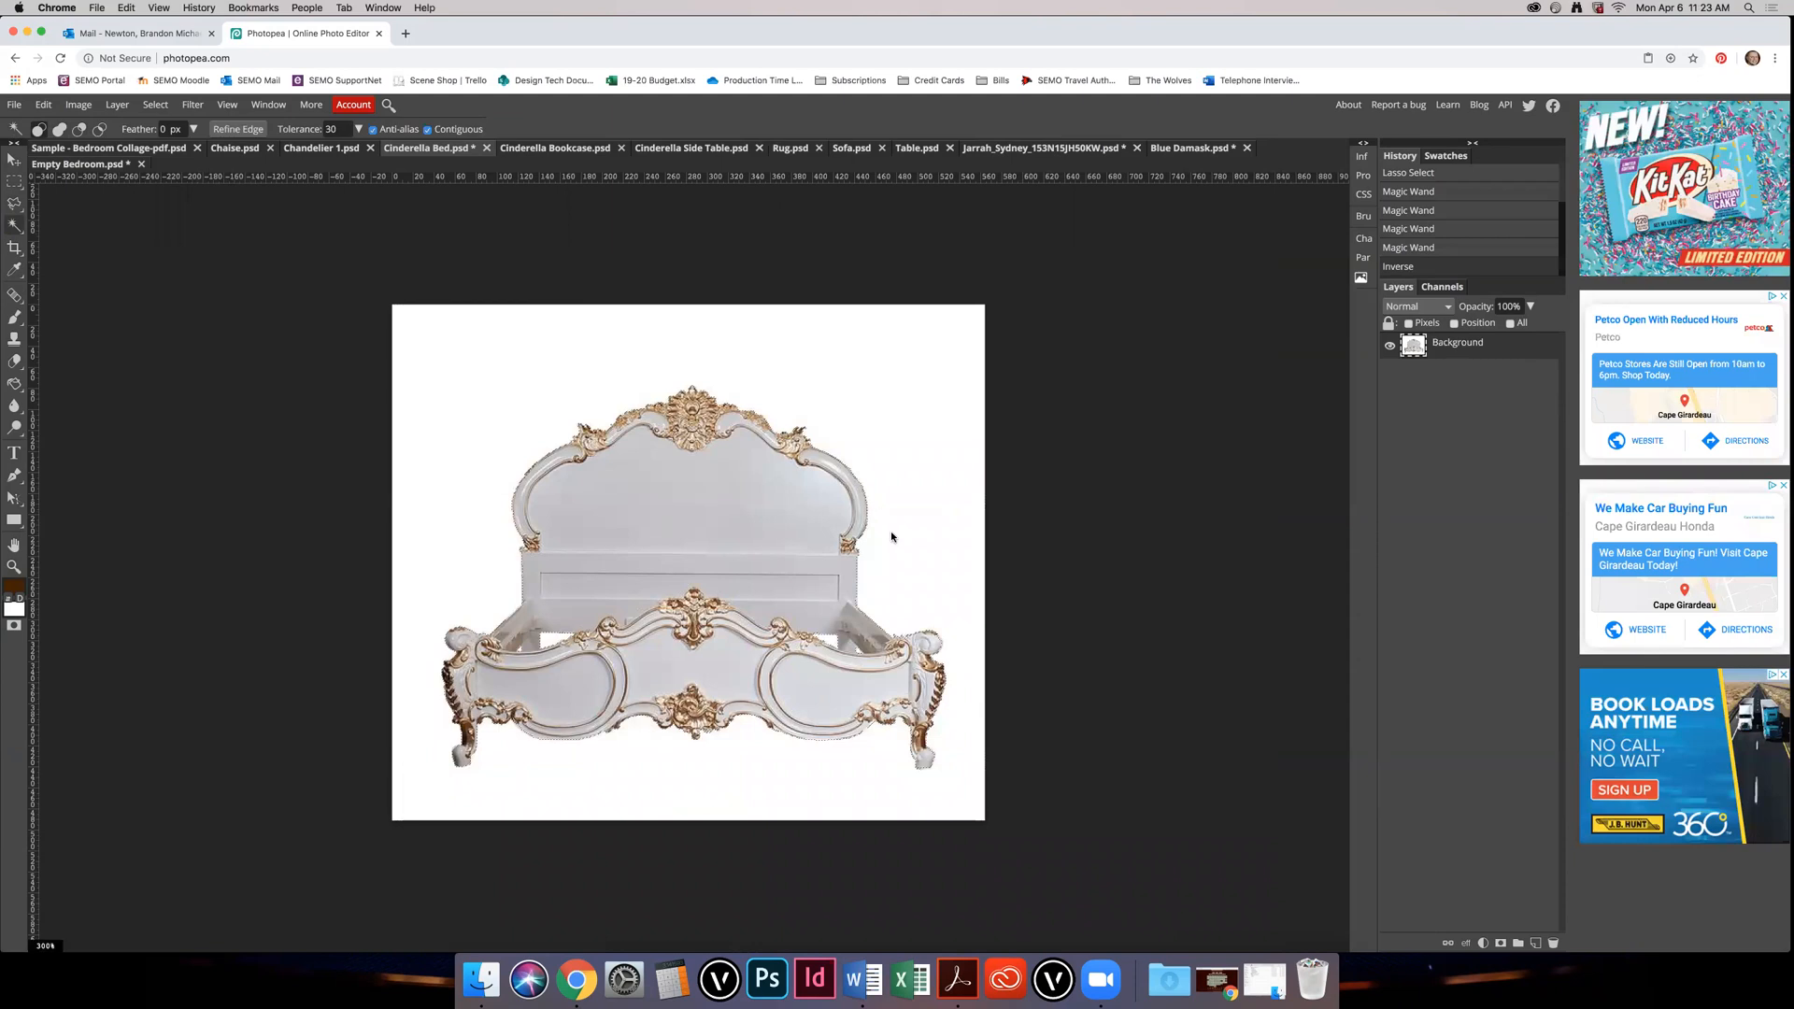
key("v")
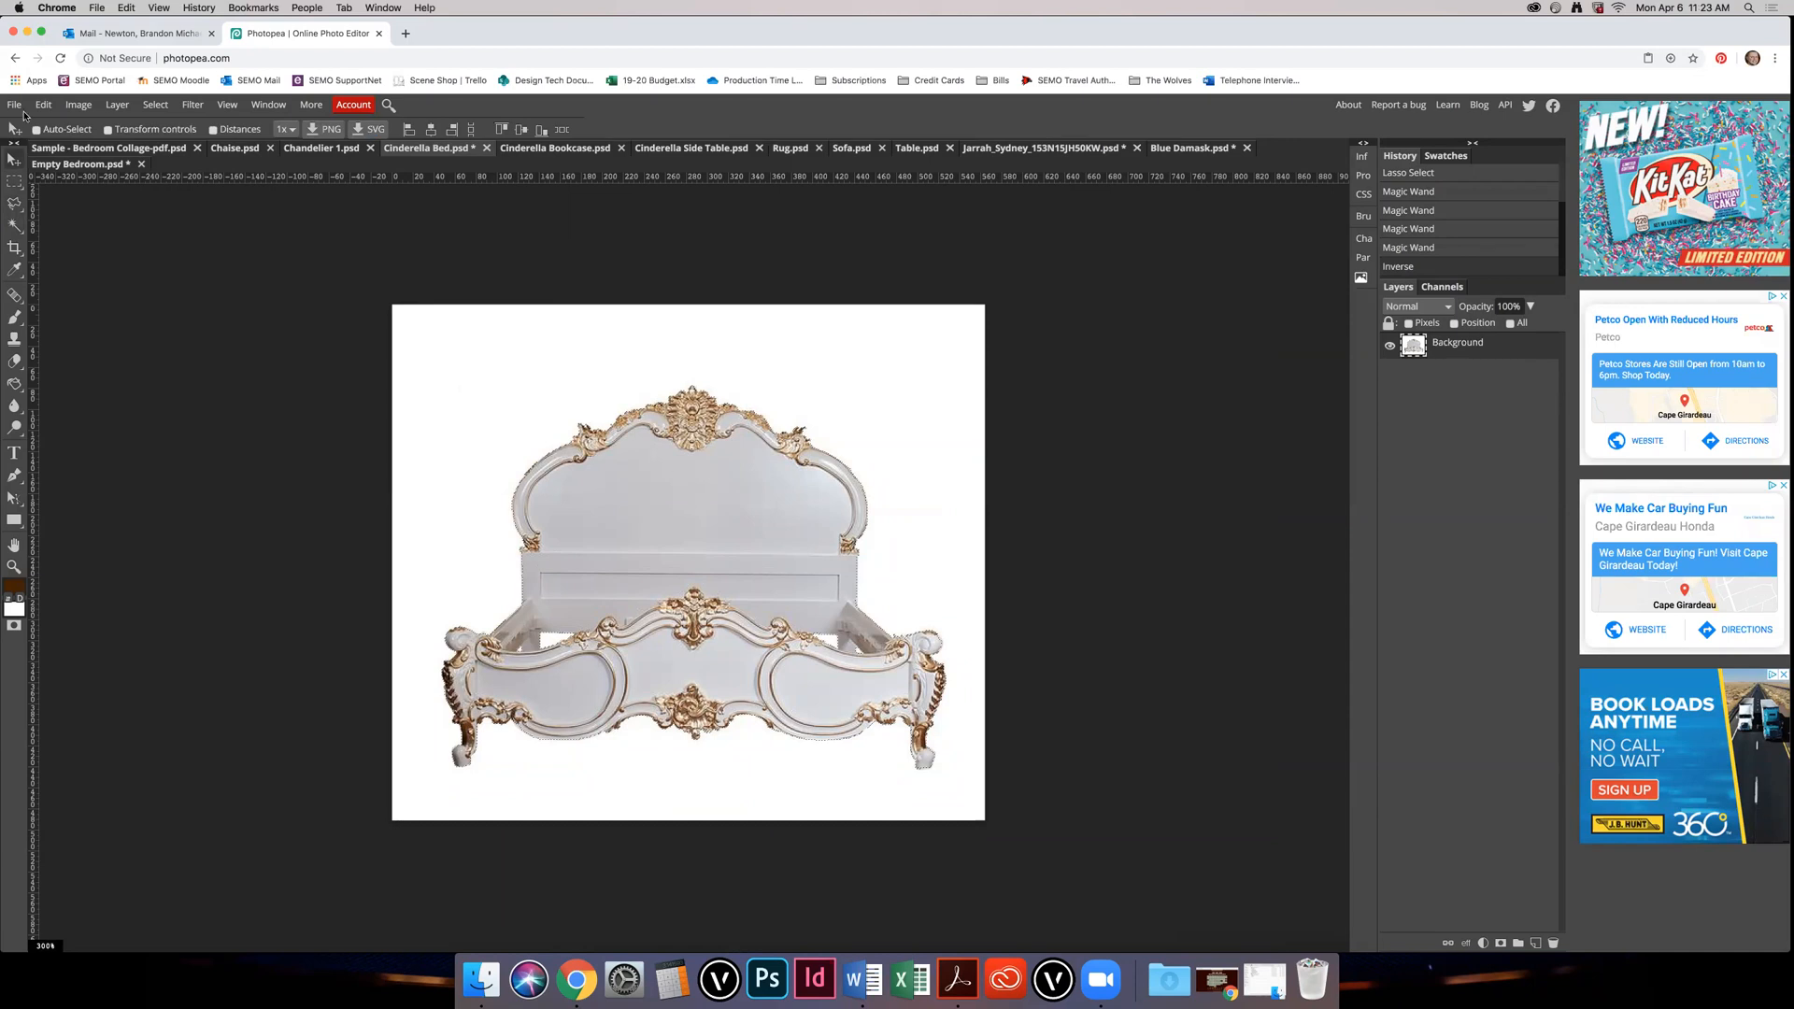
left_click_drag(658, 490, 667, 545)
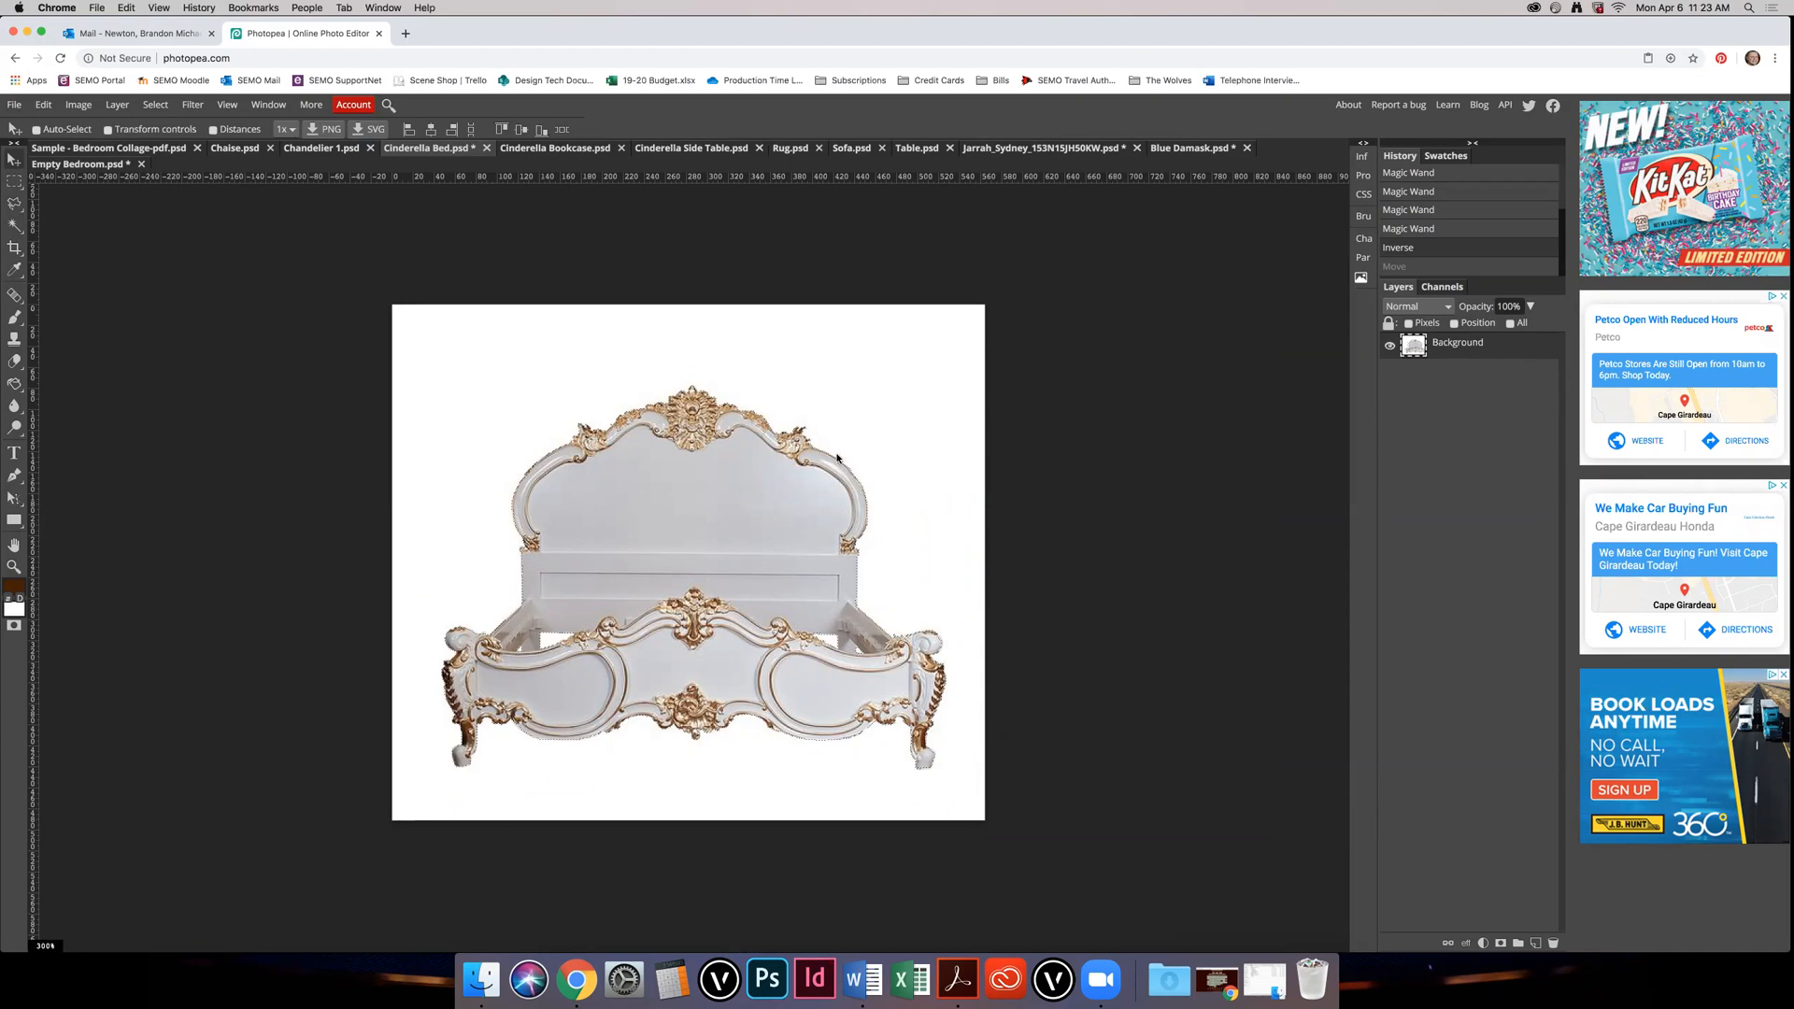
Step: Paste the cut-out bed into the Empty Bedroom document and position it in front of the arched alcove
left_click(86, 166)
key("super+v")
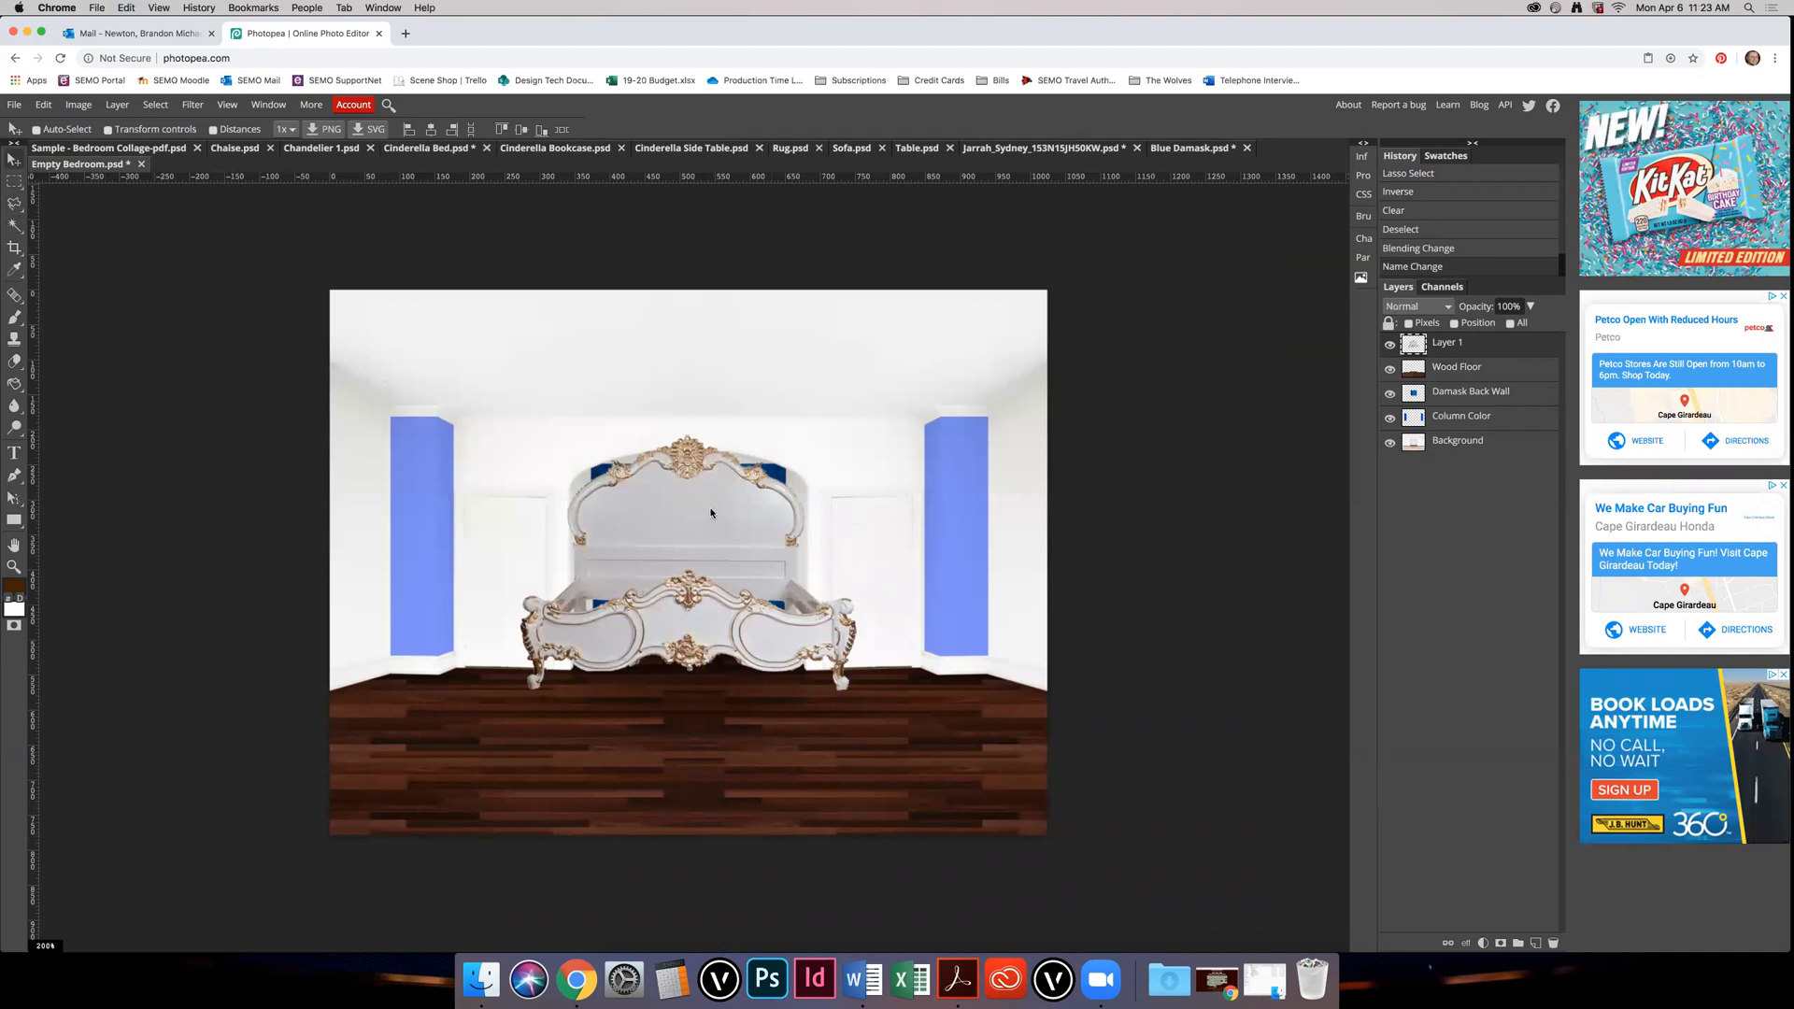
left_click_drag(706, 518, 716, 546)
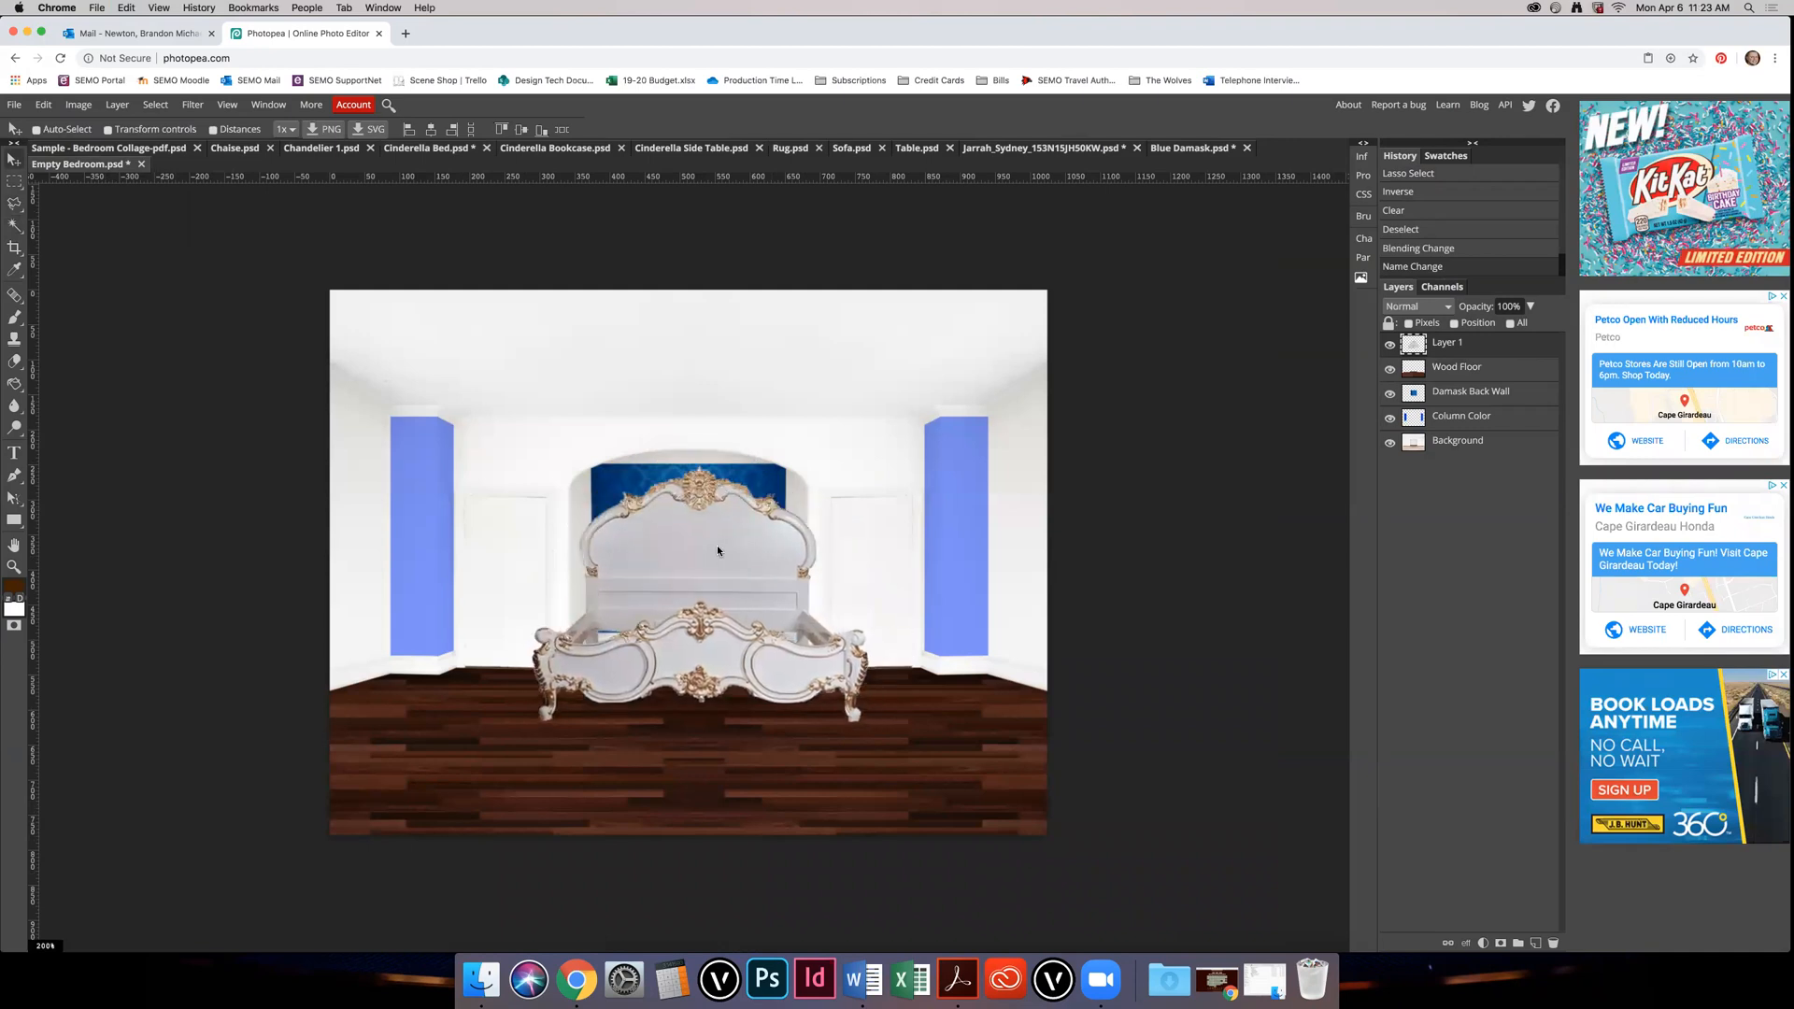
Step: Scale the bed proportionally to 47% and place it centred in the damask alcove with its feet on the floor
key("super+t")
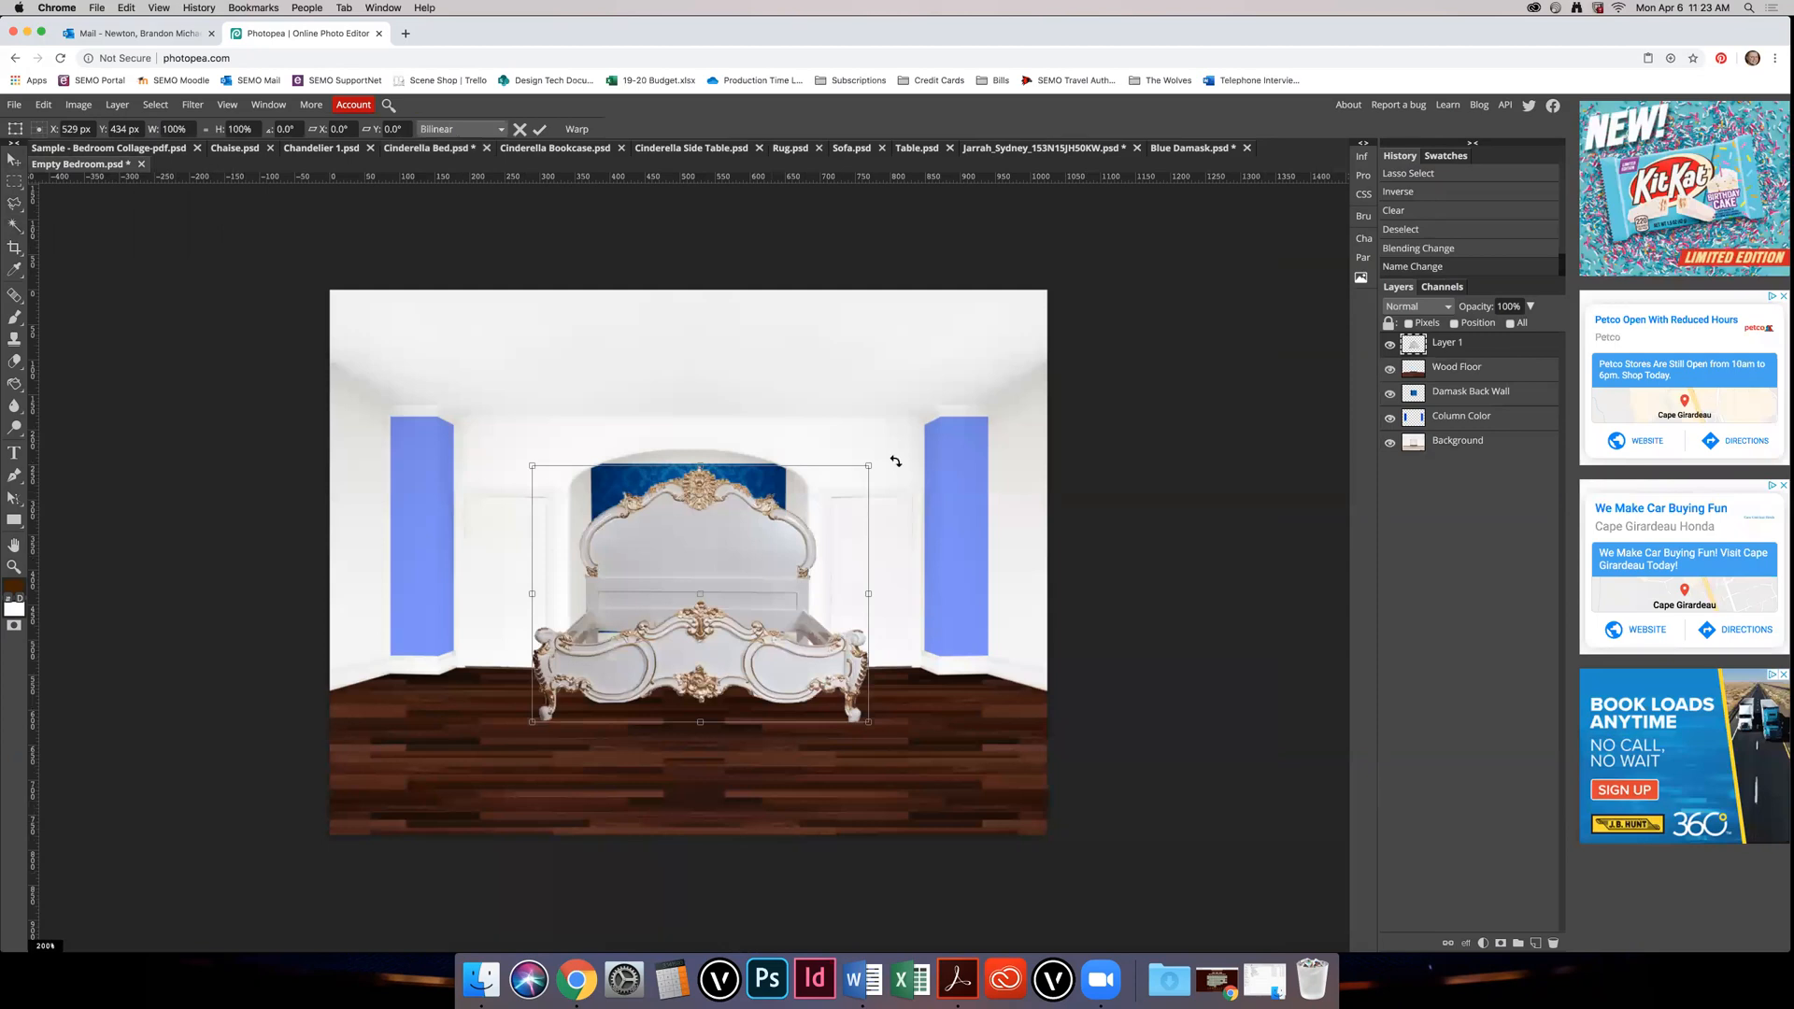
left_click_drag(869, 466, 756, 552)
left_click_drag(668, 603, 708, 568)
left_click_drag(796, 516, 714, 578)
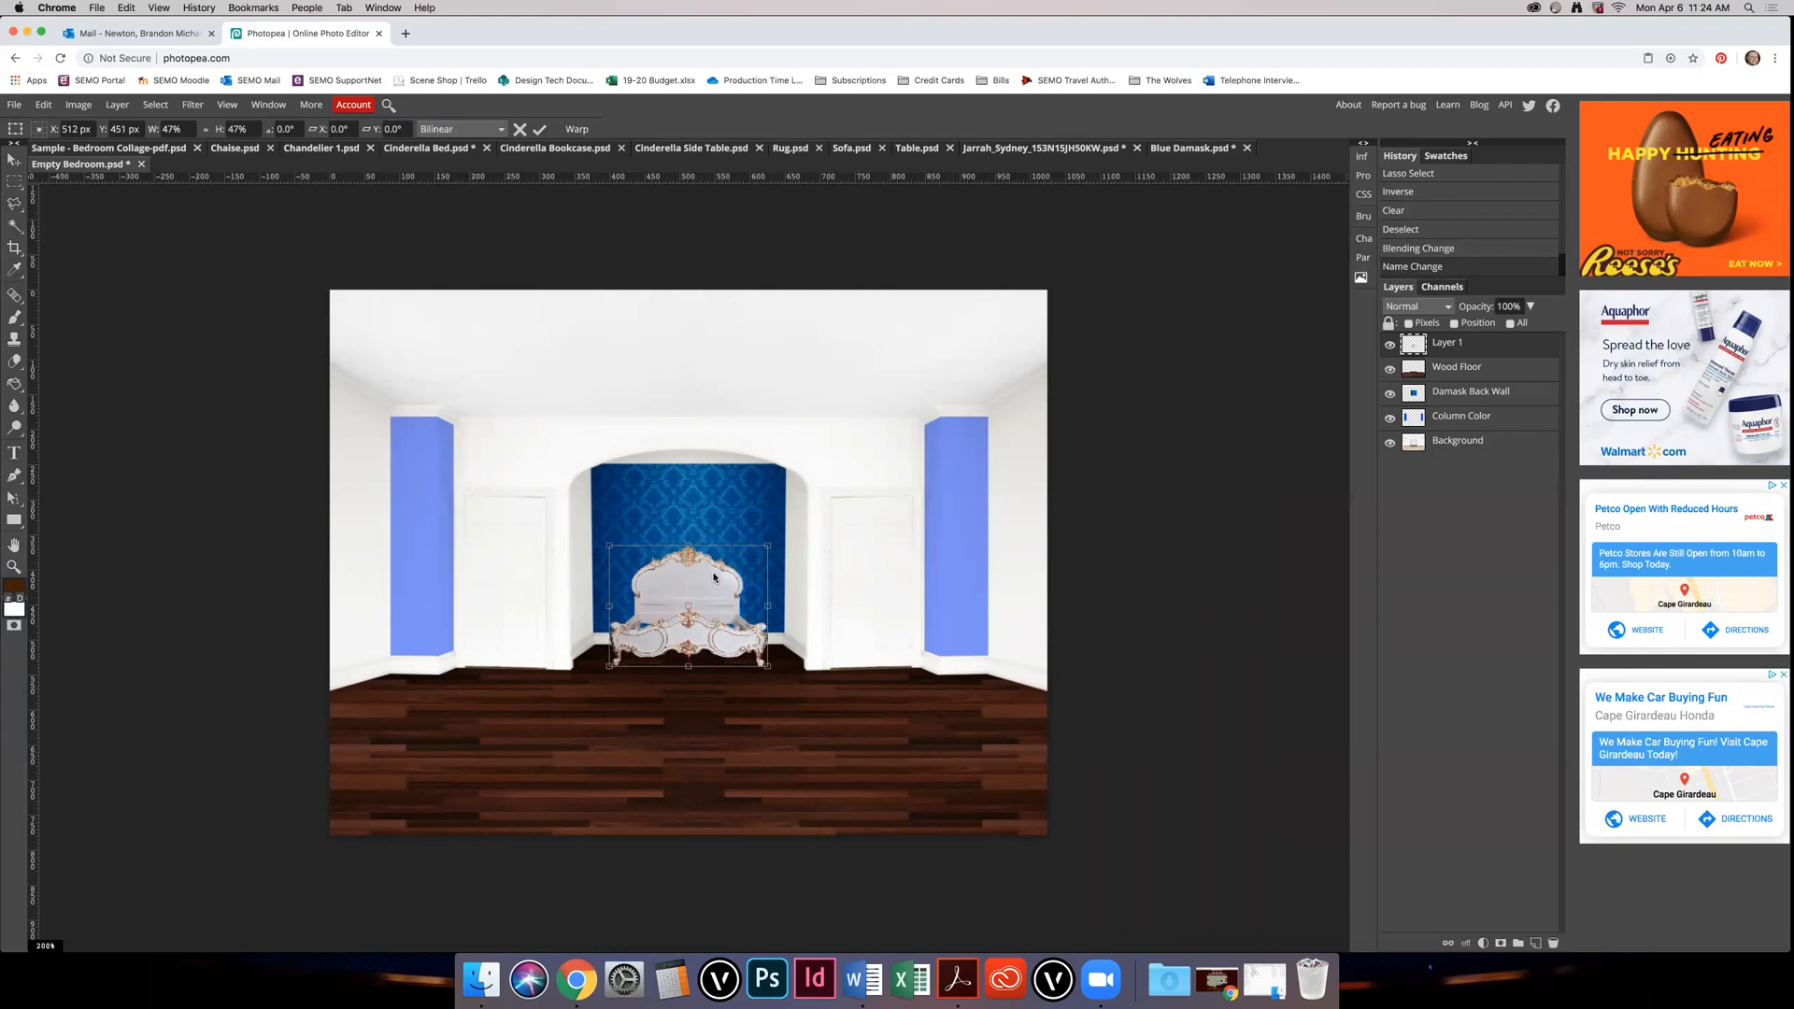
key("Return")
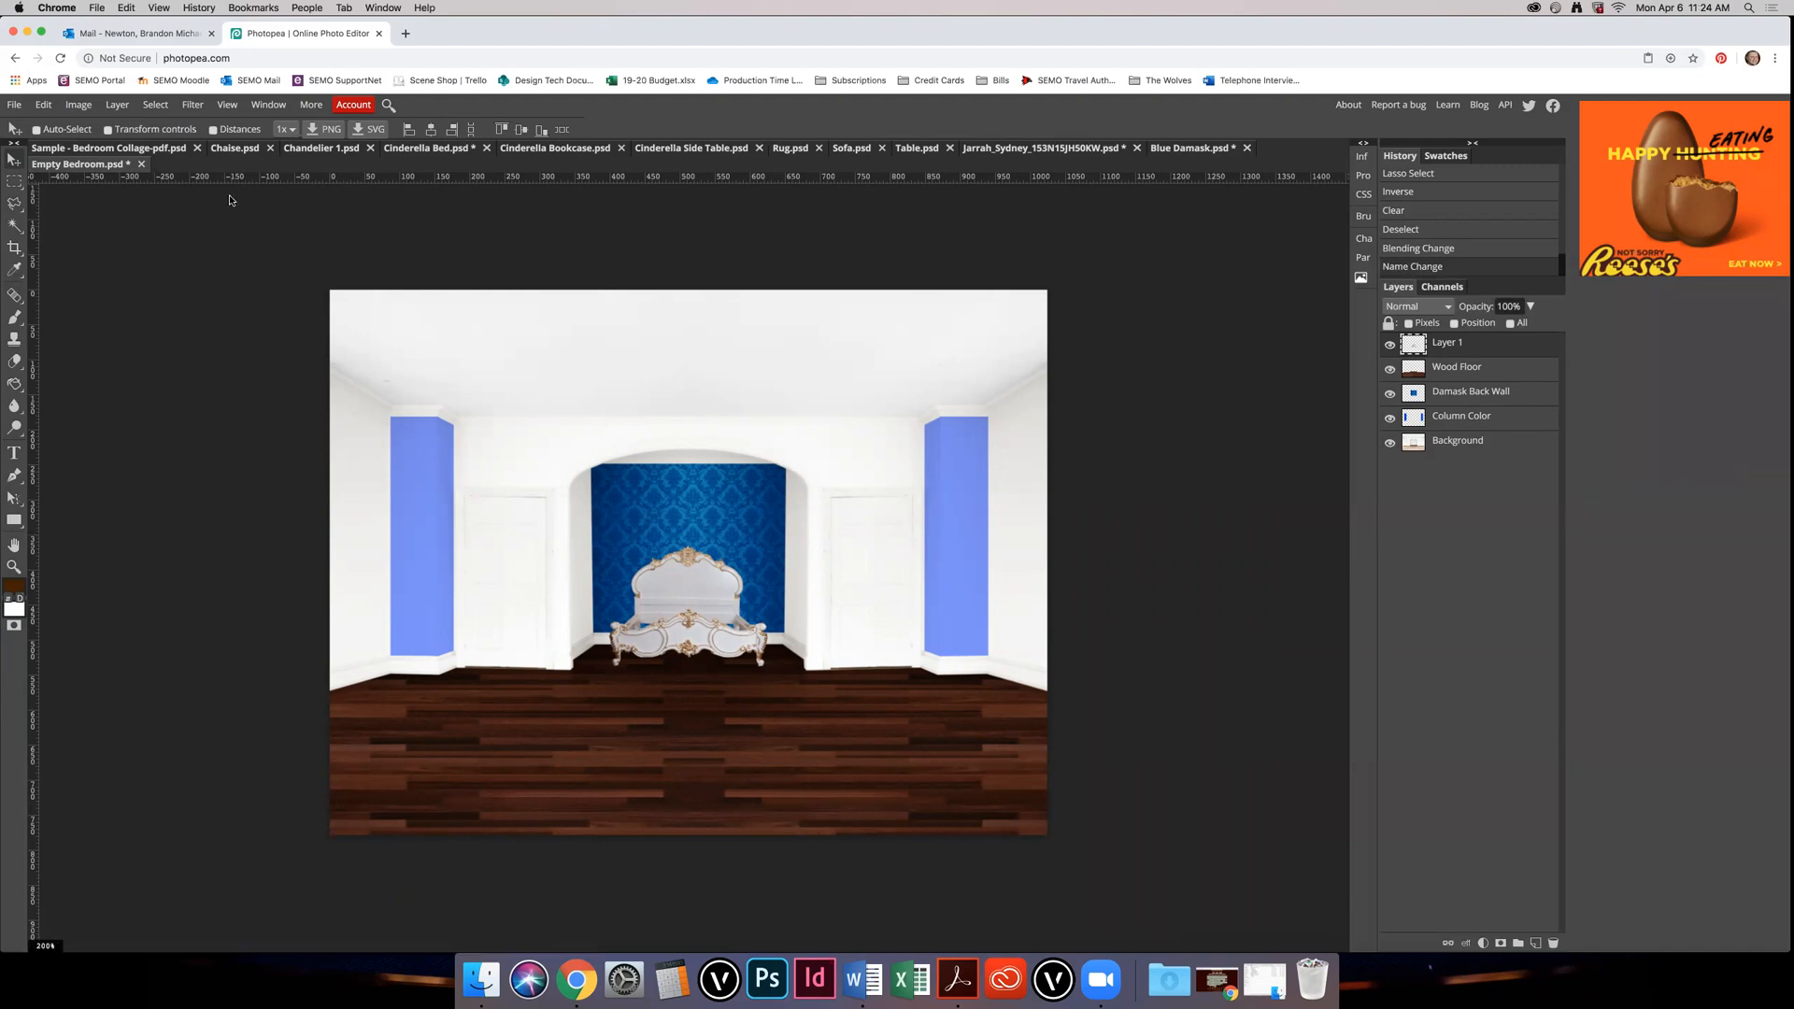
Step: In the Rug document, select the white background with the Magic Wand and invert the selection to isolate the rug, consulting the sample collage
left_click(790, 149)
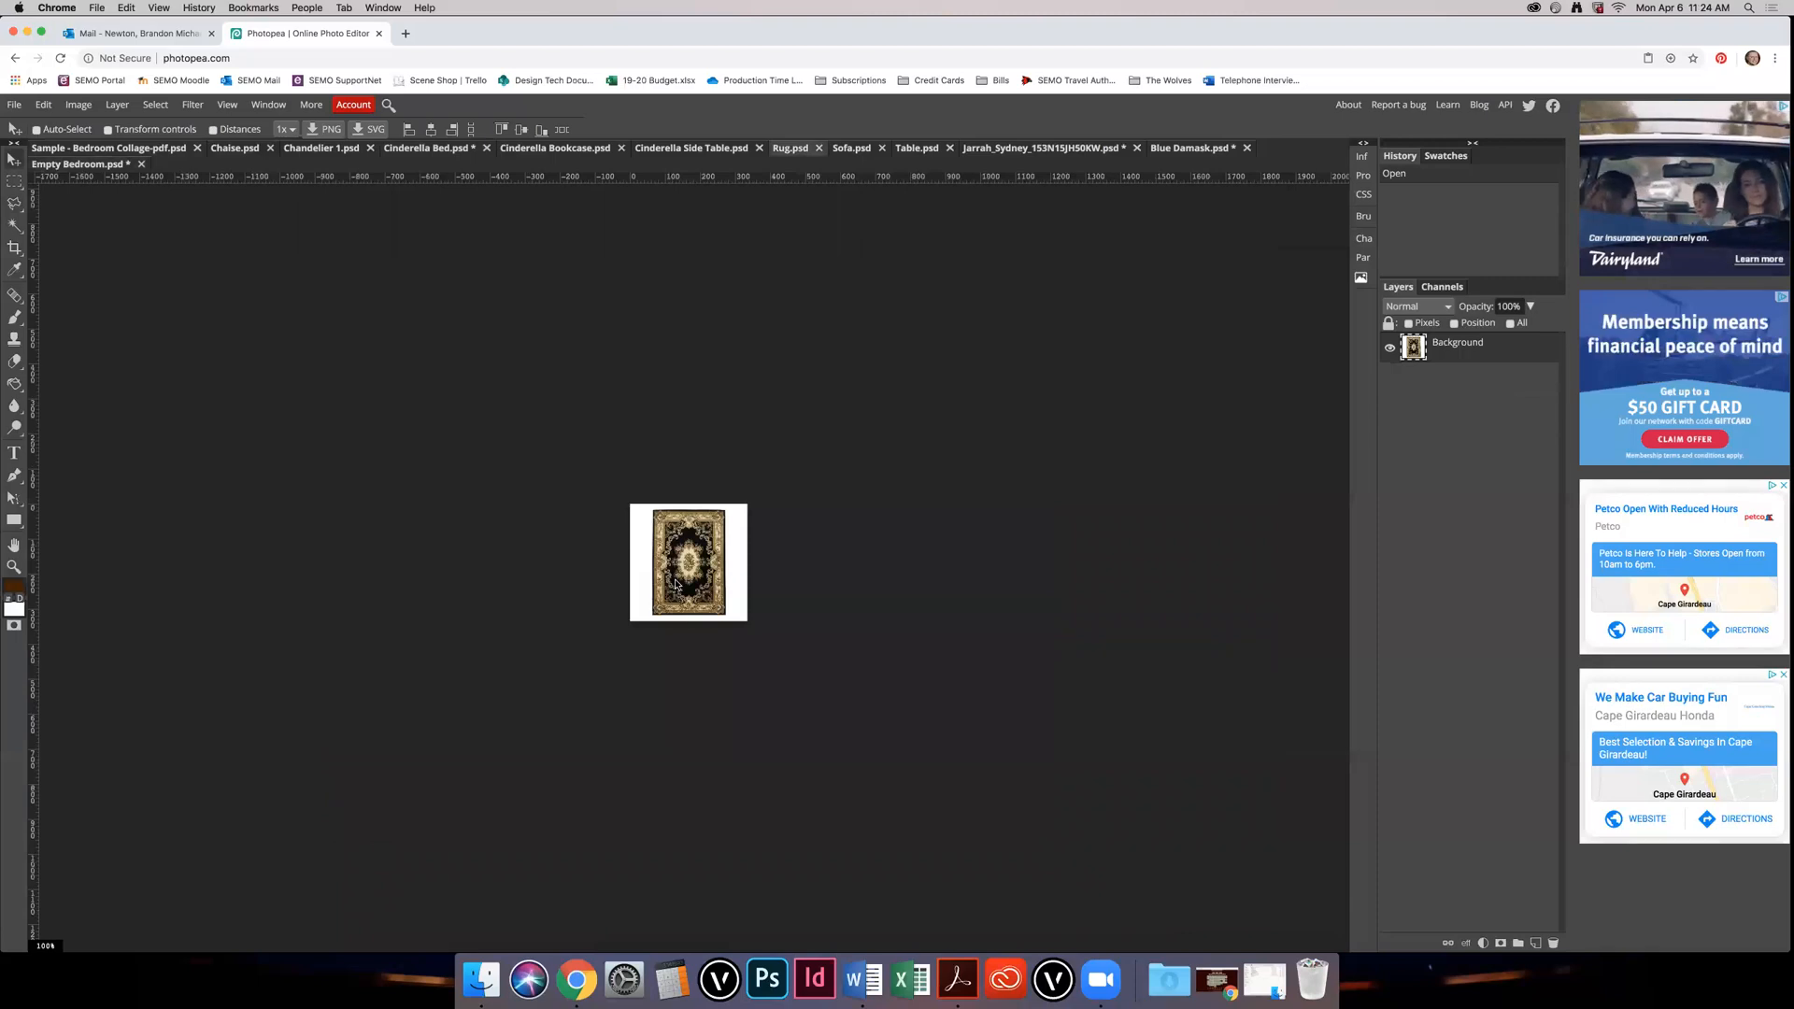
scroll(712, 544, "down", 1)
scroll(712, 544, "up", 5)
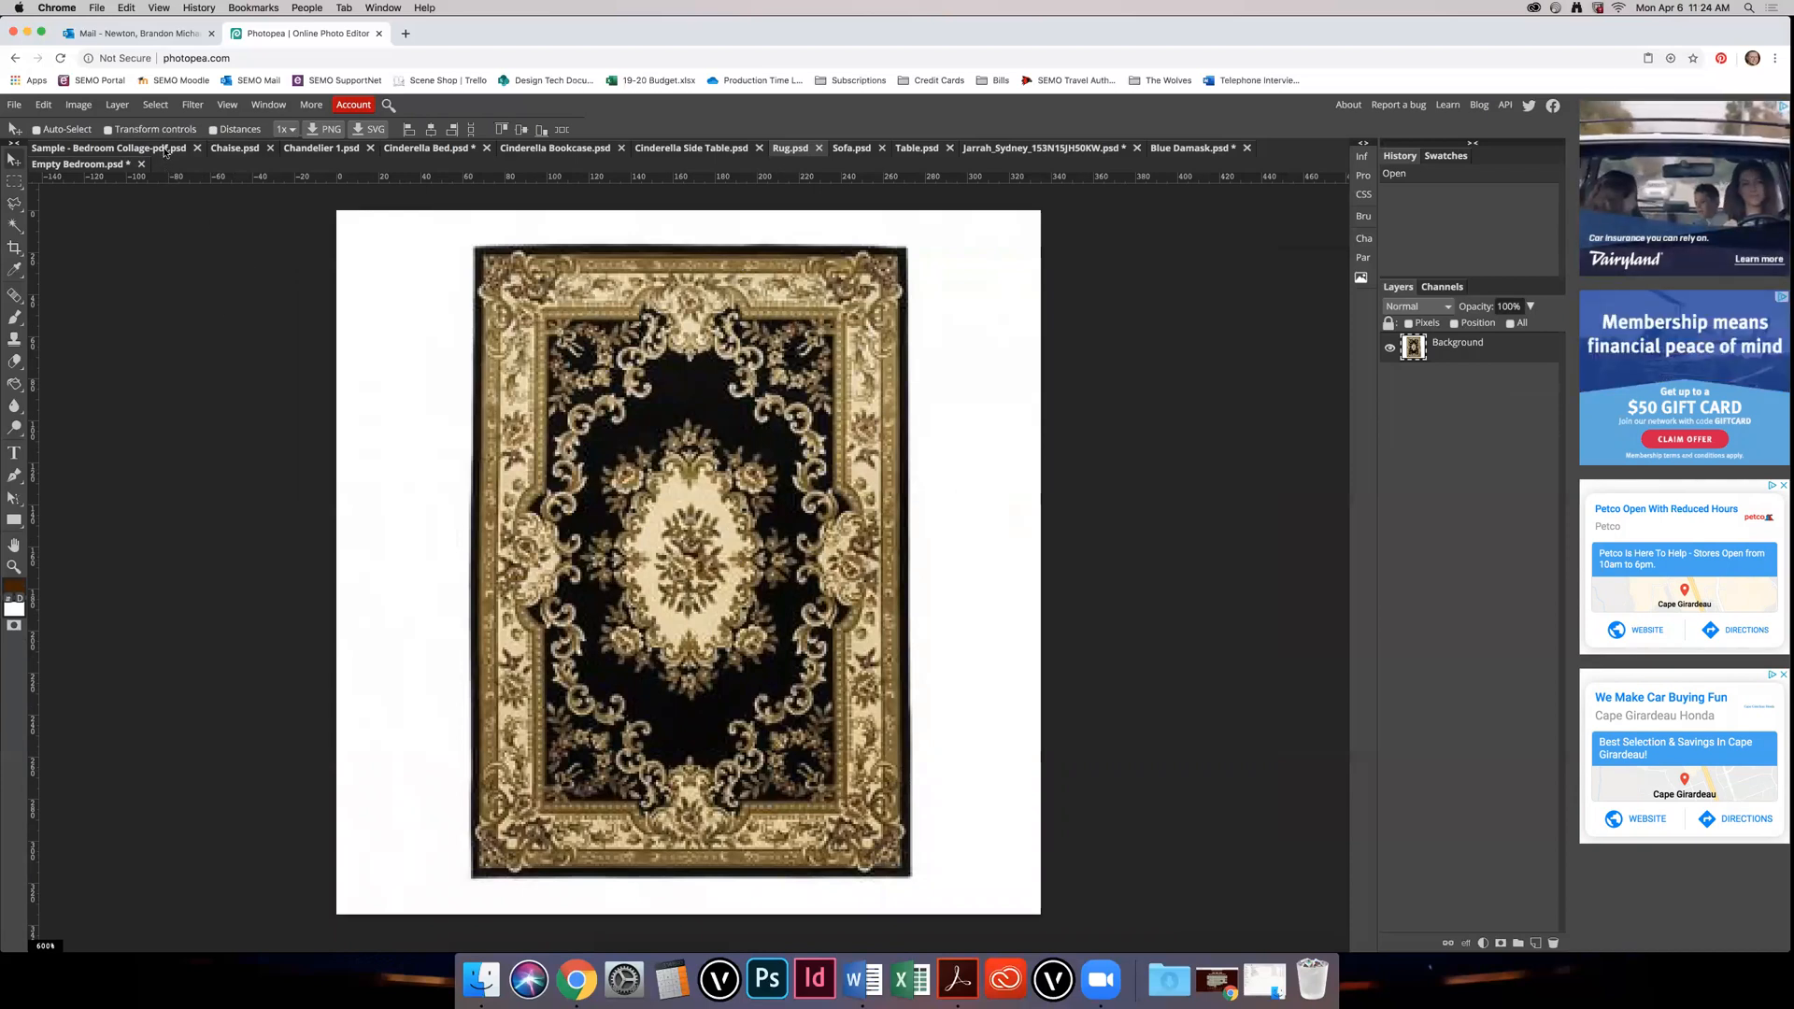
left_click(126, 148)
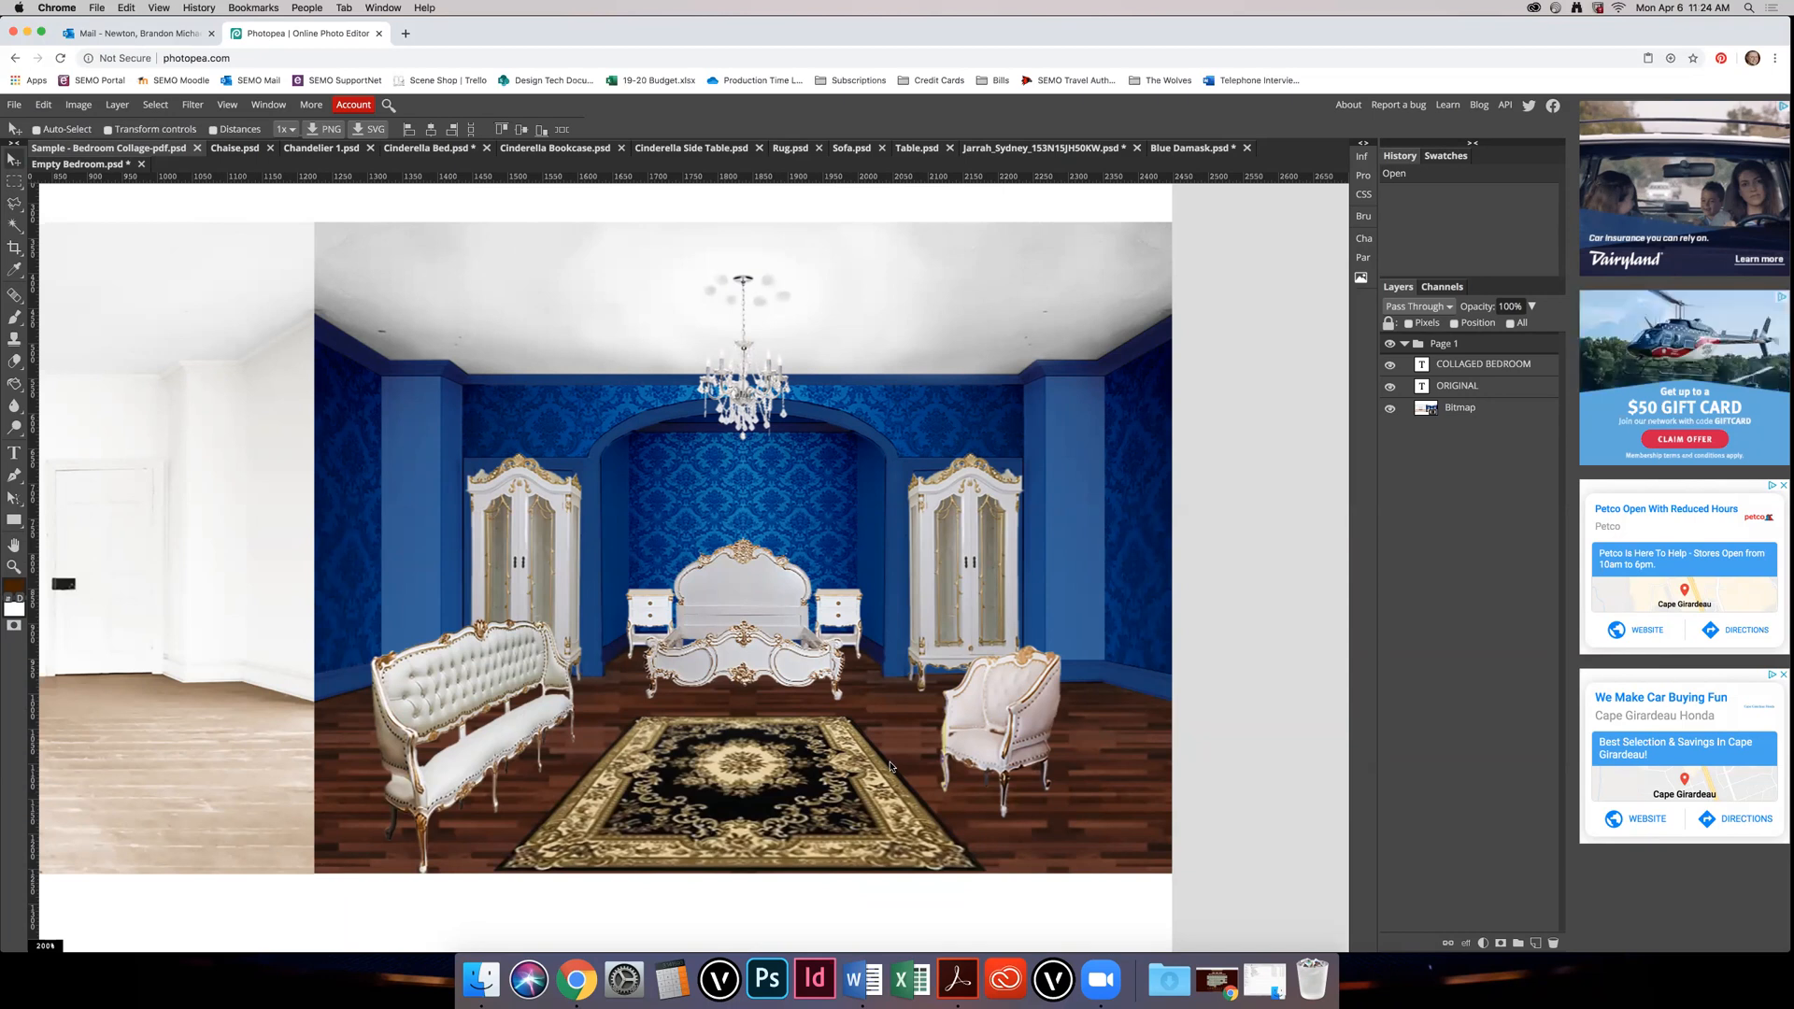
left_click(791, 148)
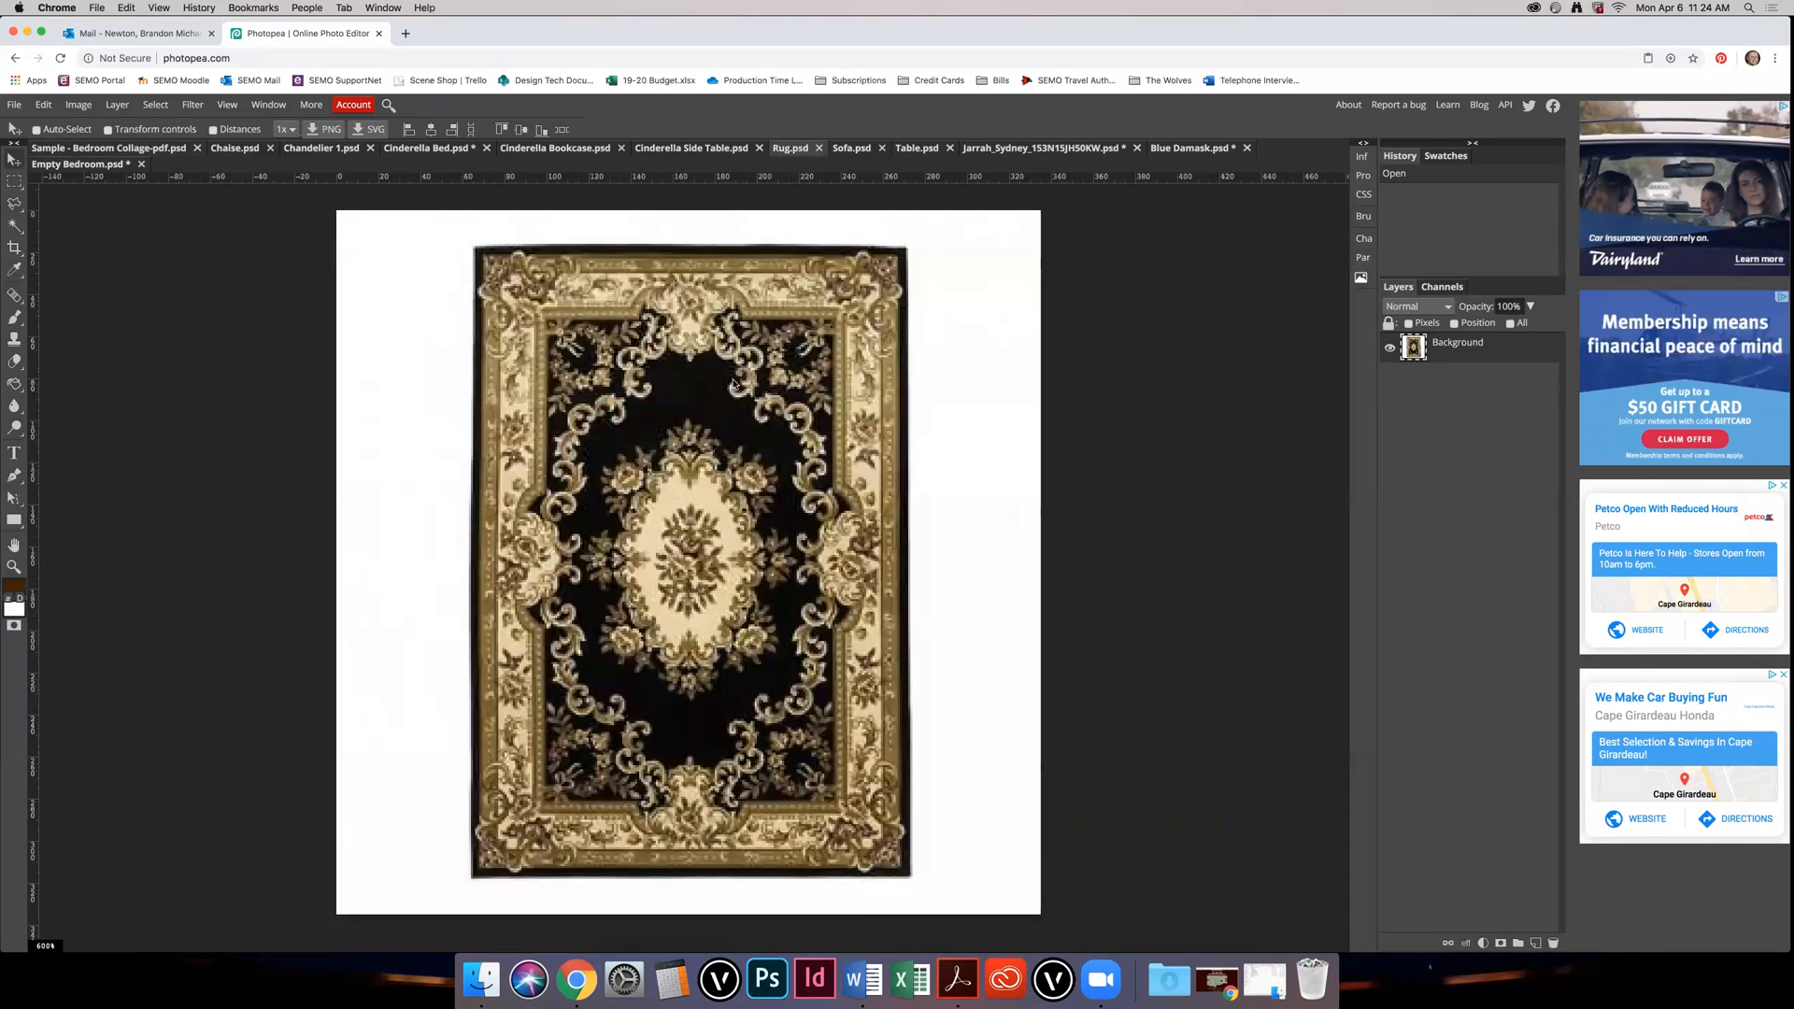
key("w")
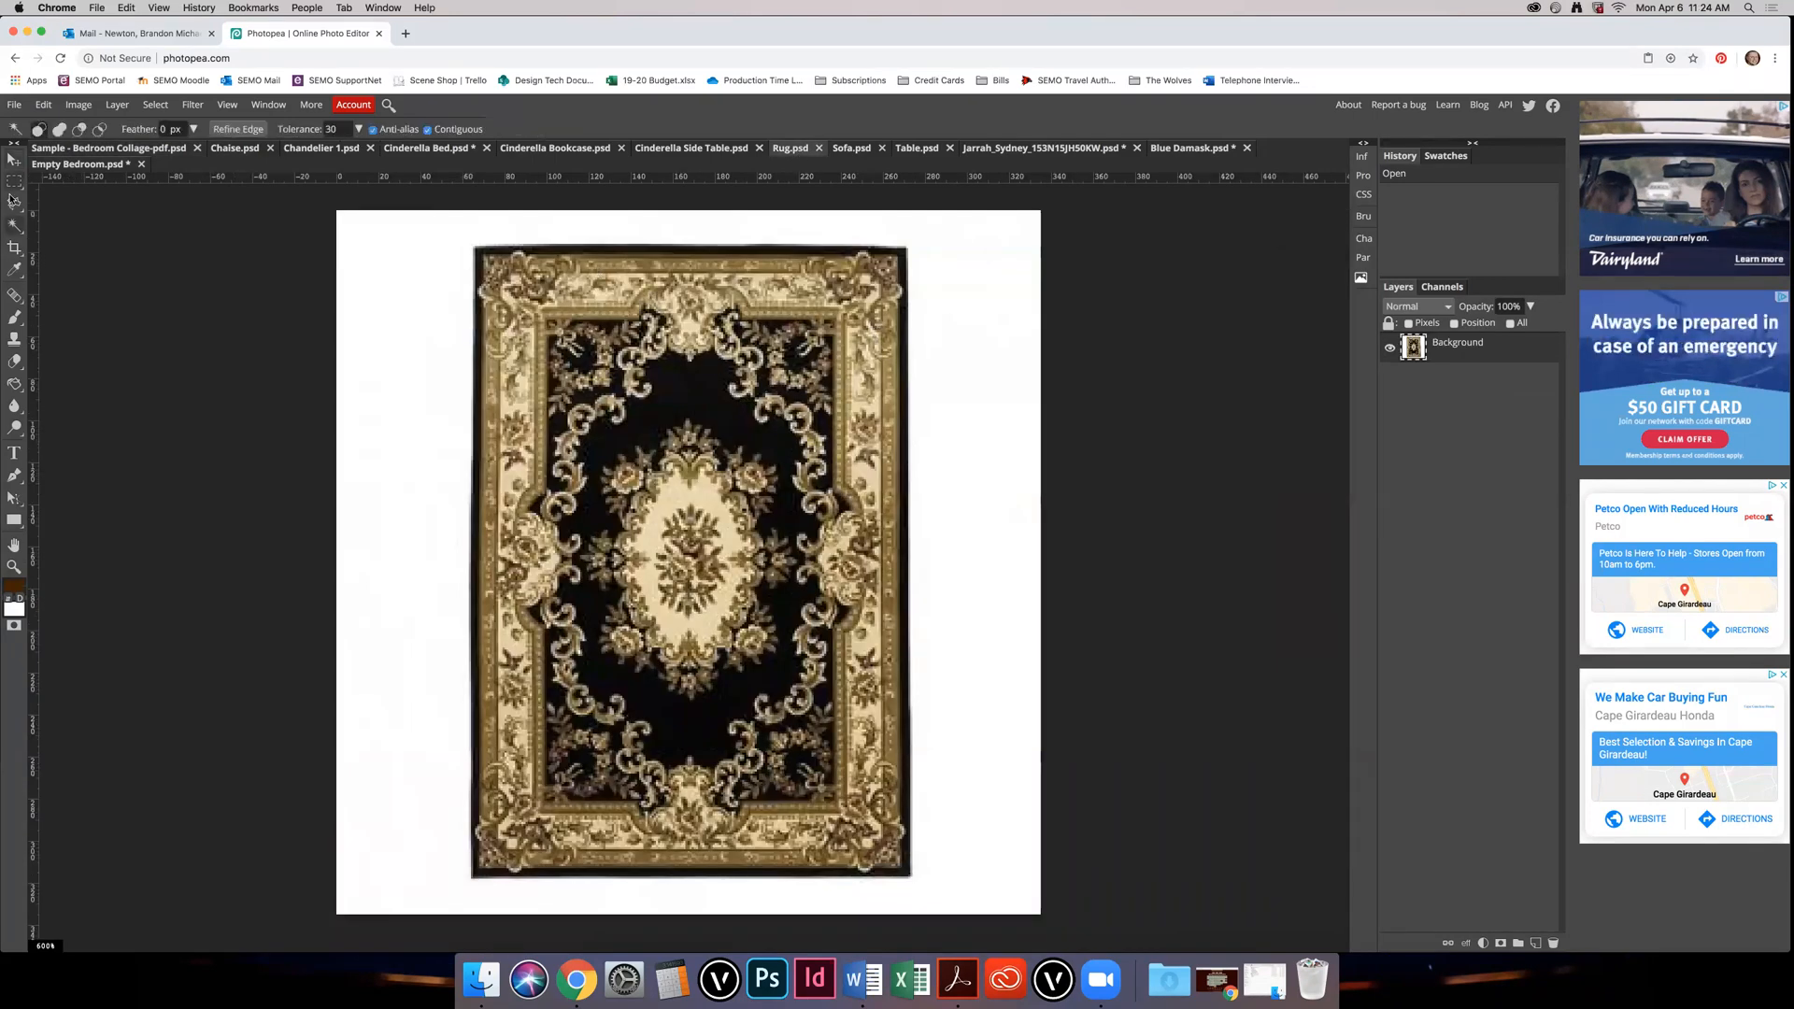
left_click(390, 259)
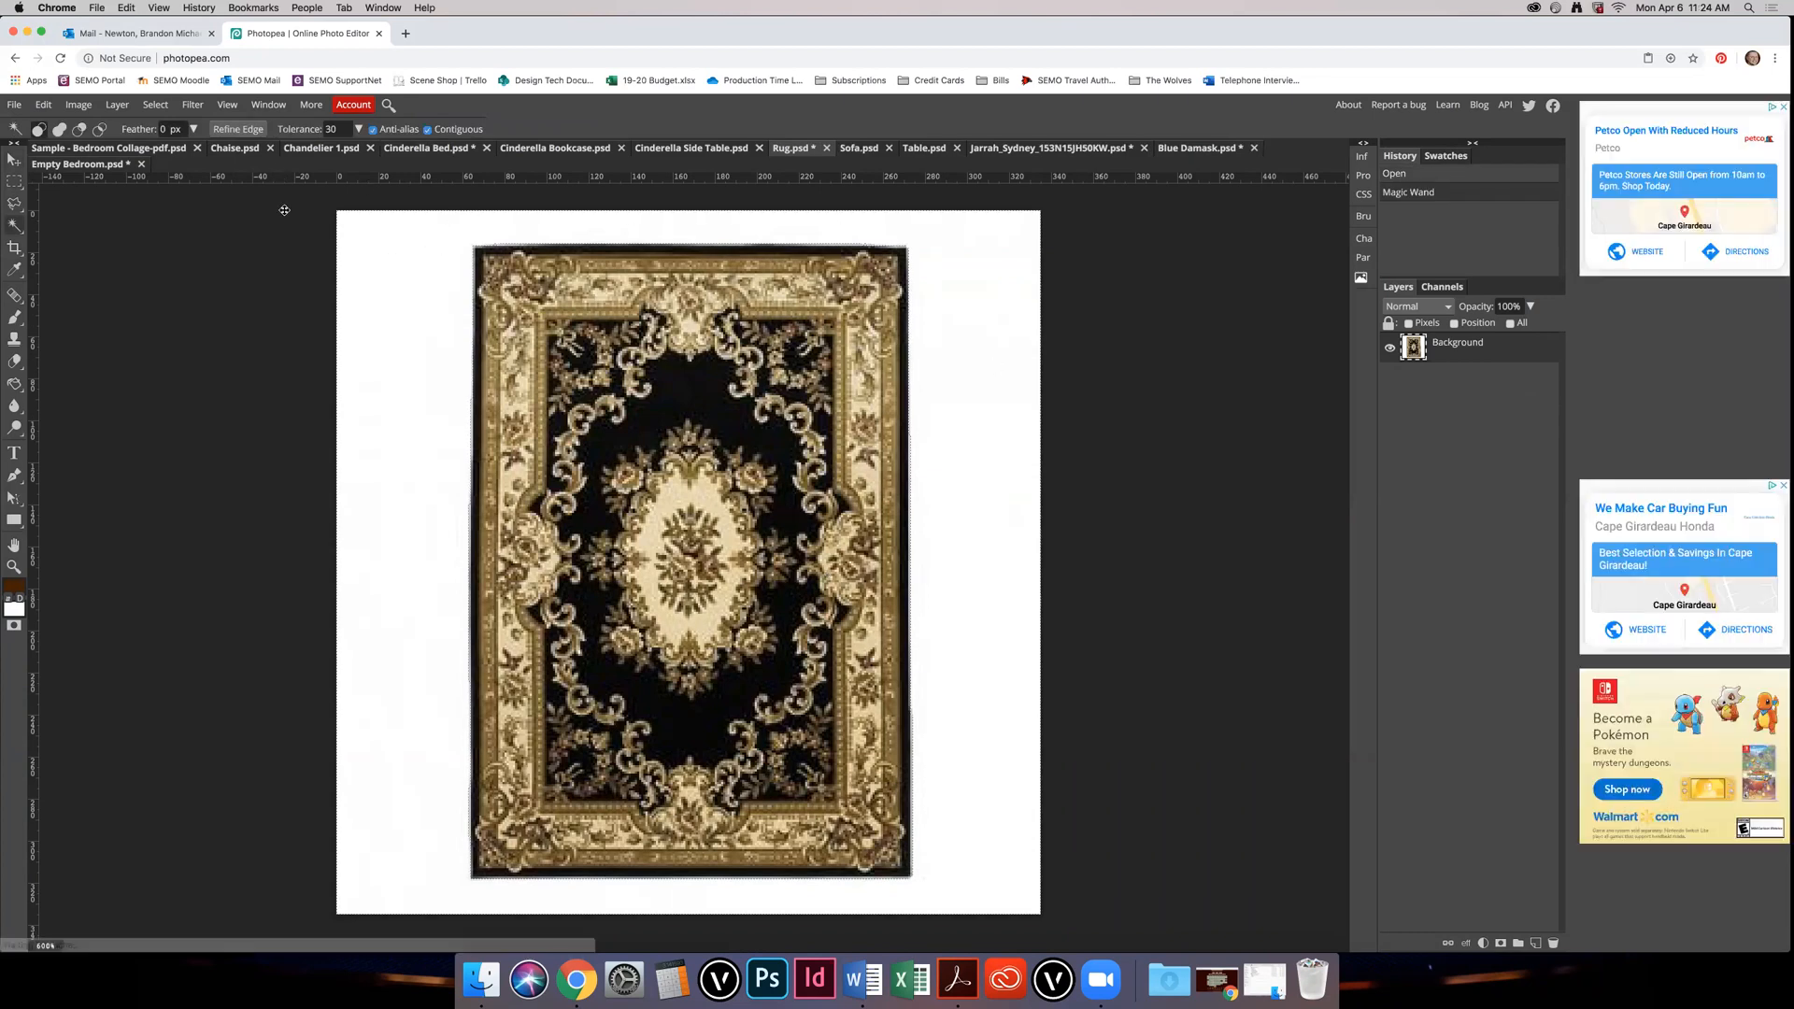
left_click(155, 105)
left_click(184, 170)
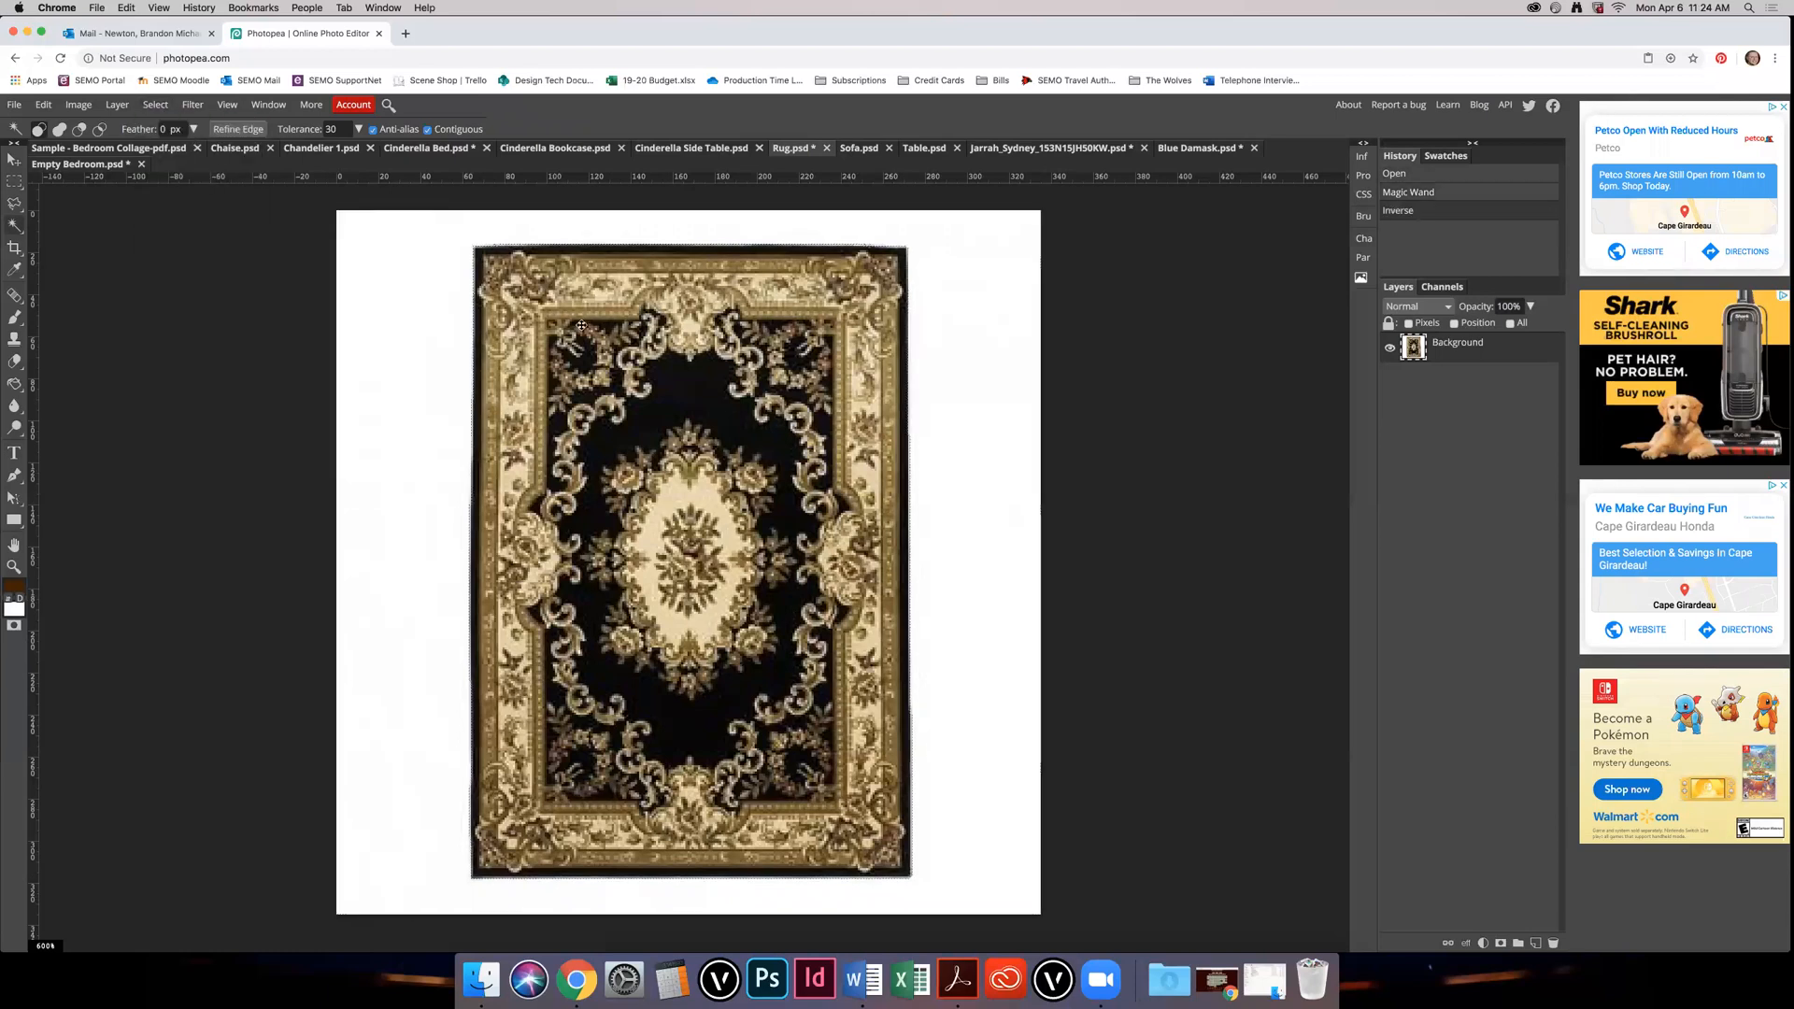
key("v")
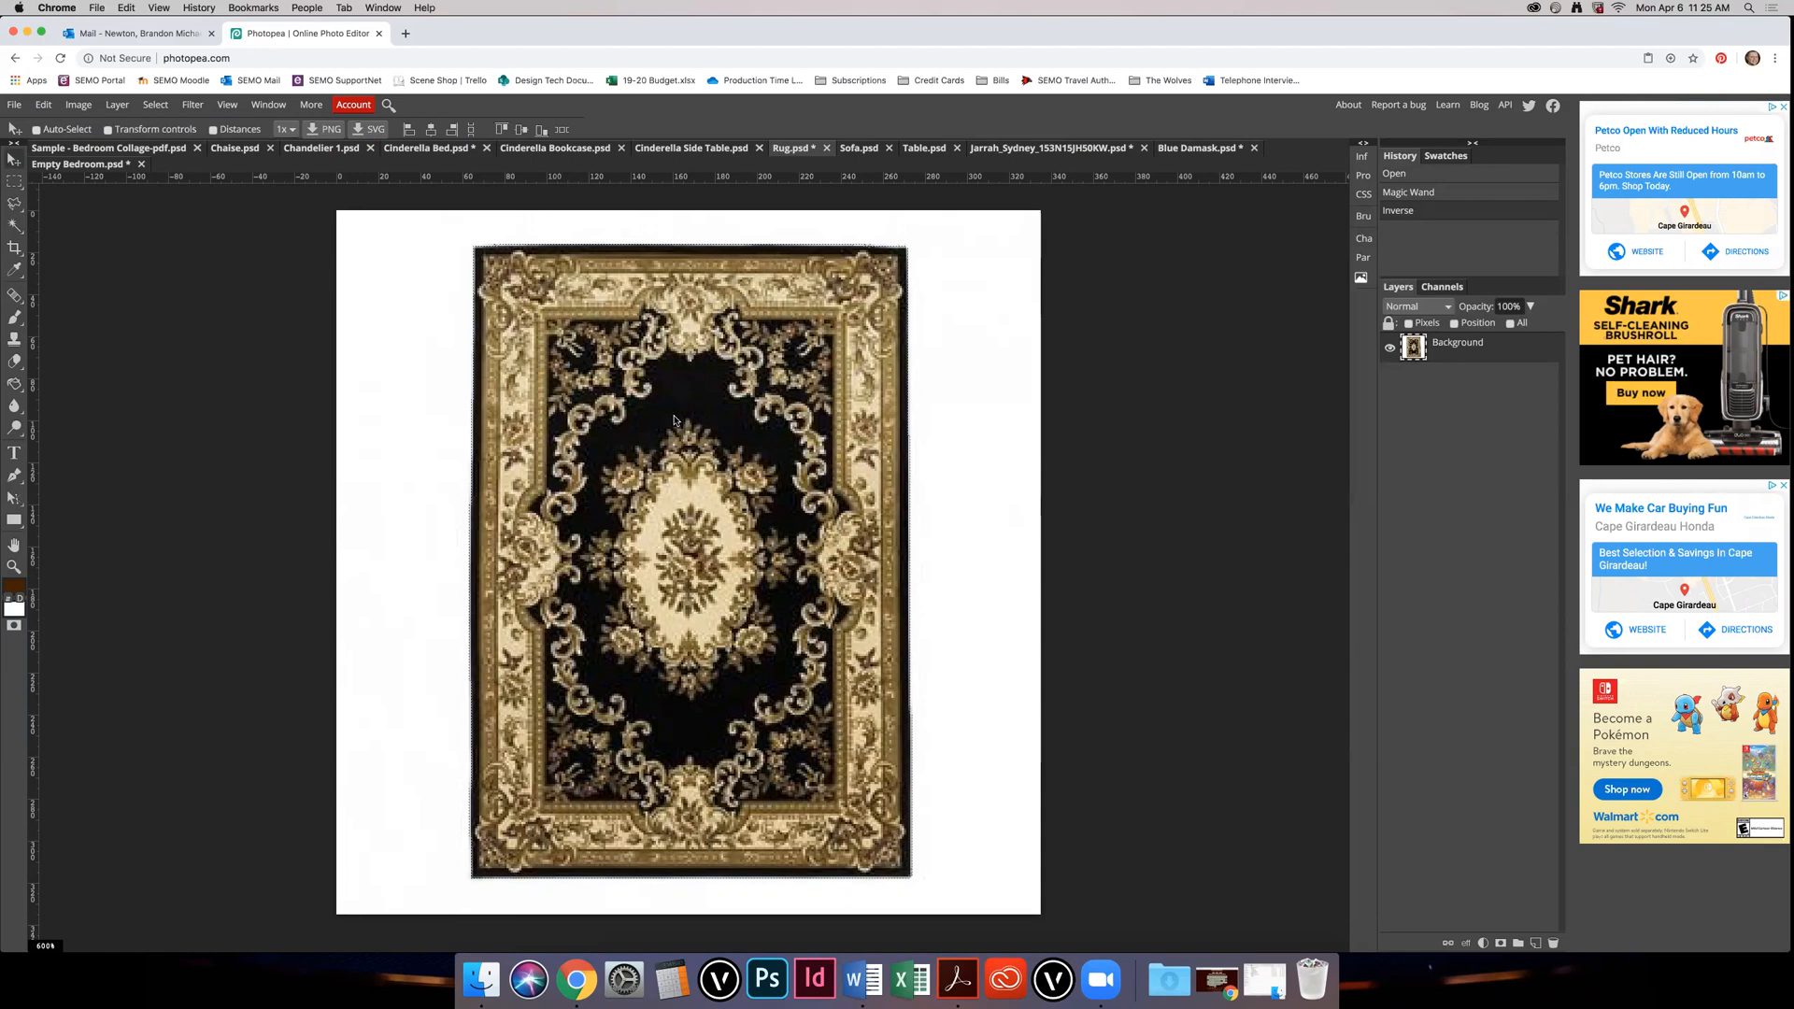
Step: Paste the rug into the Empty Bedroom document and move it onto the floor in front of the bed
left_click(89, 164)
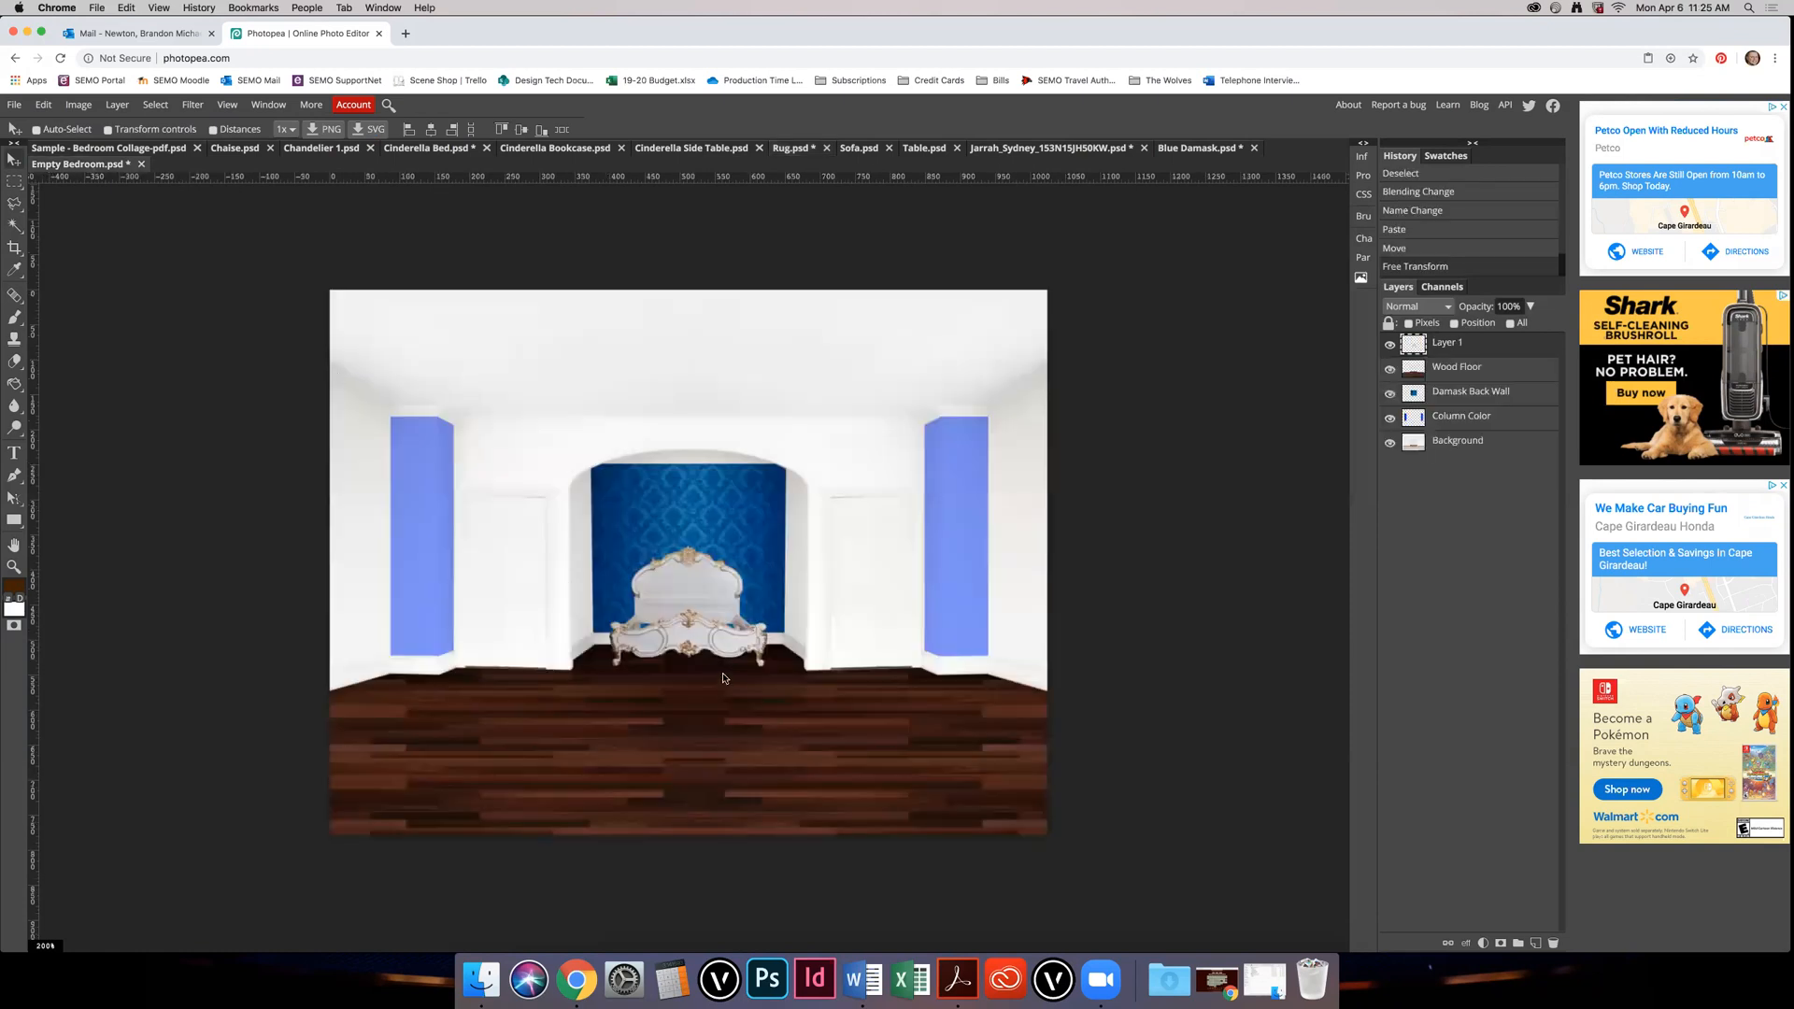
key("cmd+v")
left_click_drag(712, 558, 682, 776)
scroll(701, 771, "up", 1)
left_click_drag(811, 782, 742, 749)
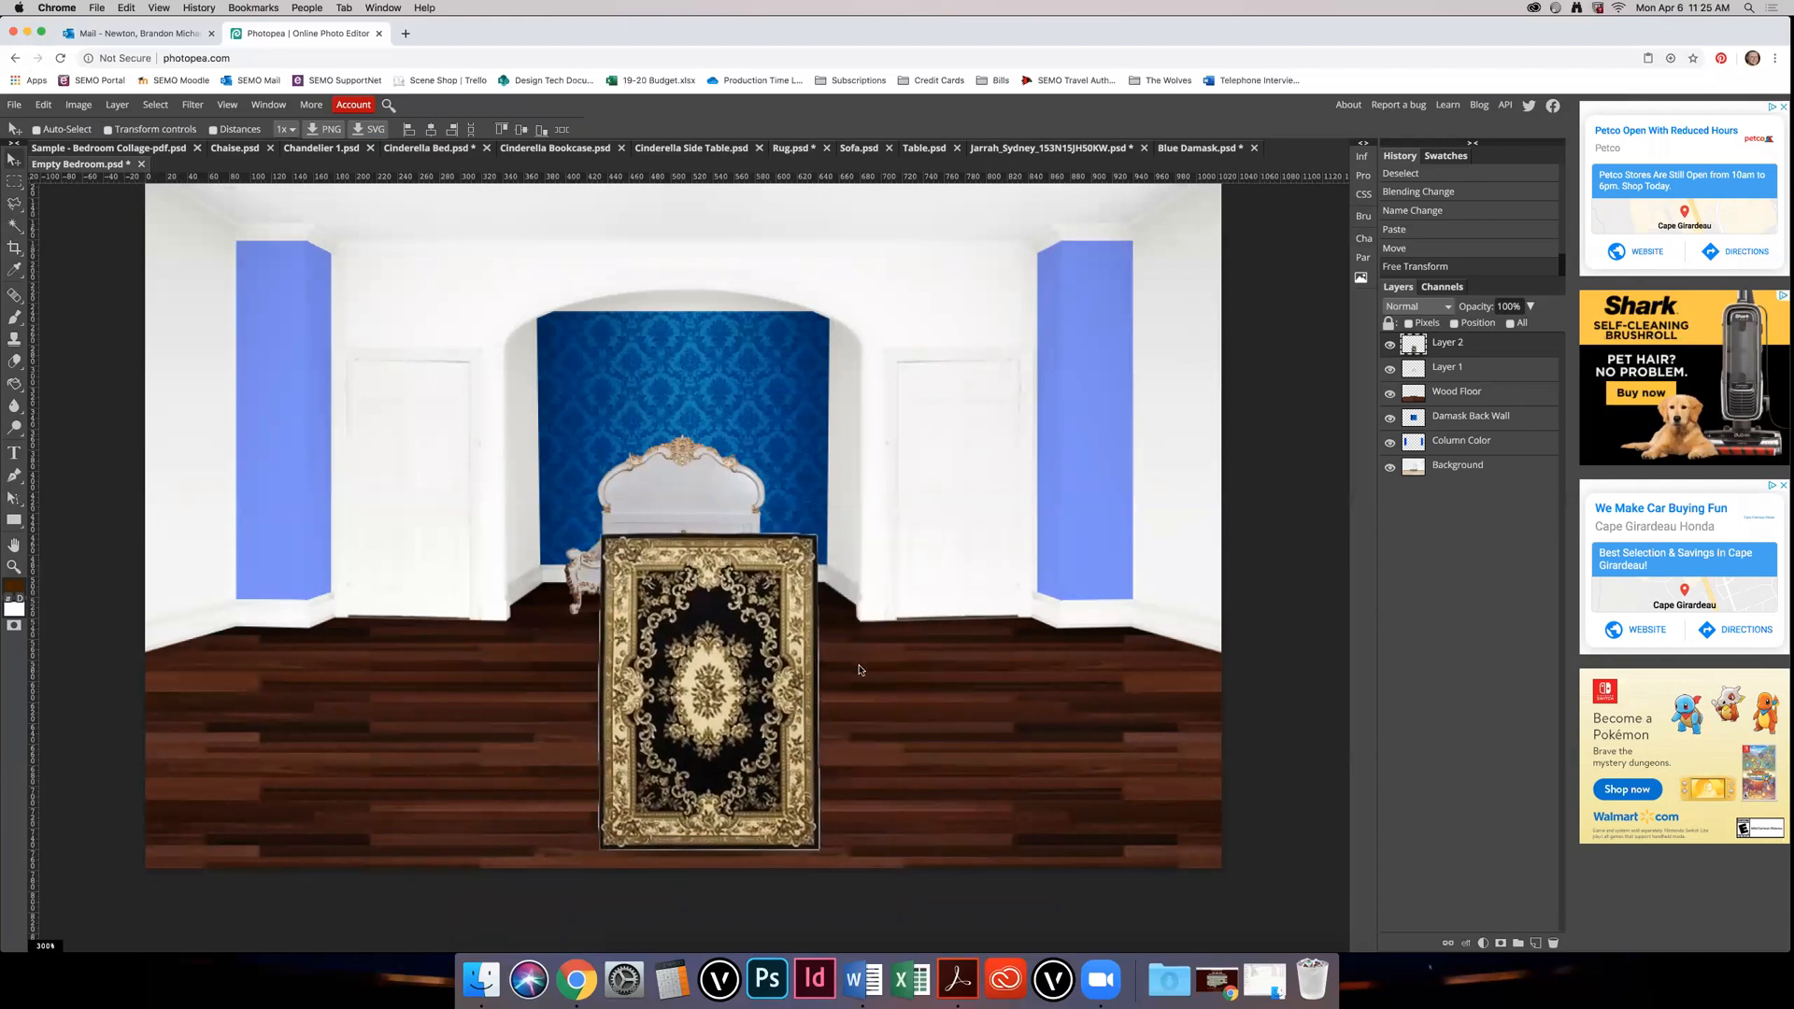
Step: Trim the rug's uneven outer edges by deleting thin strips with the Rectangle Select tool, starting along its right side
key("m")
left_click_drag(861, 486, 818, 896)
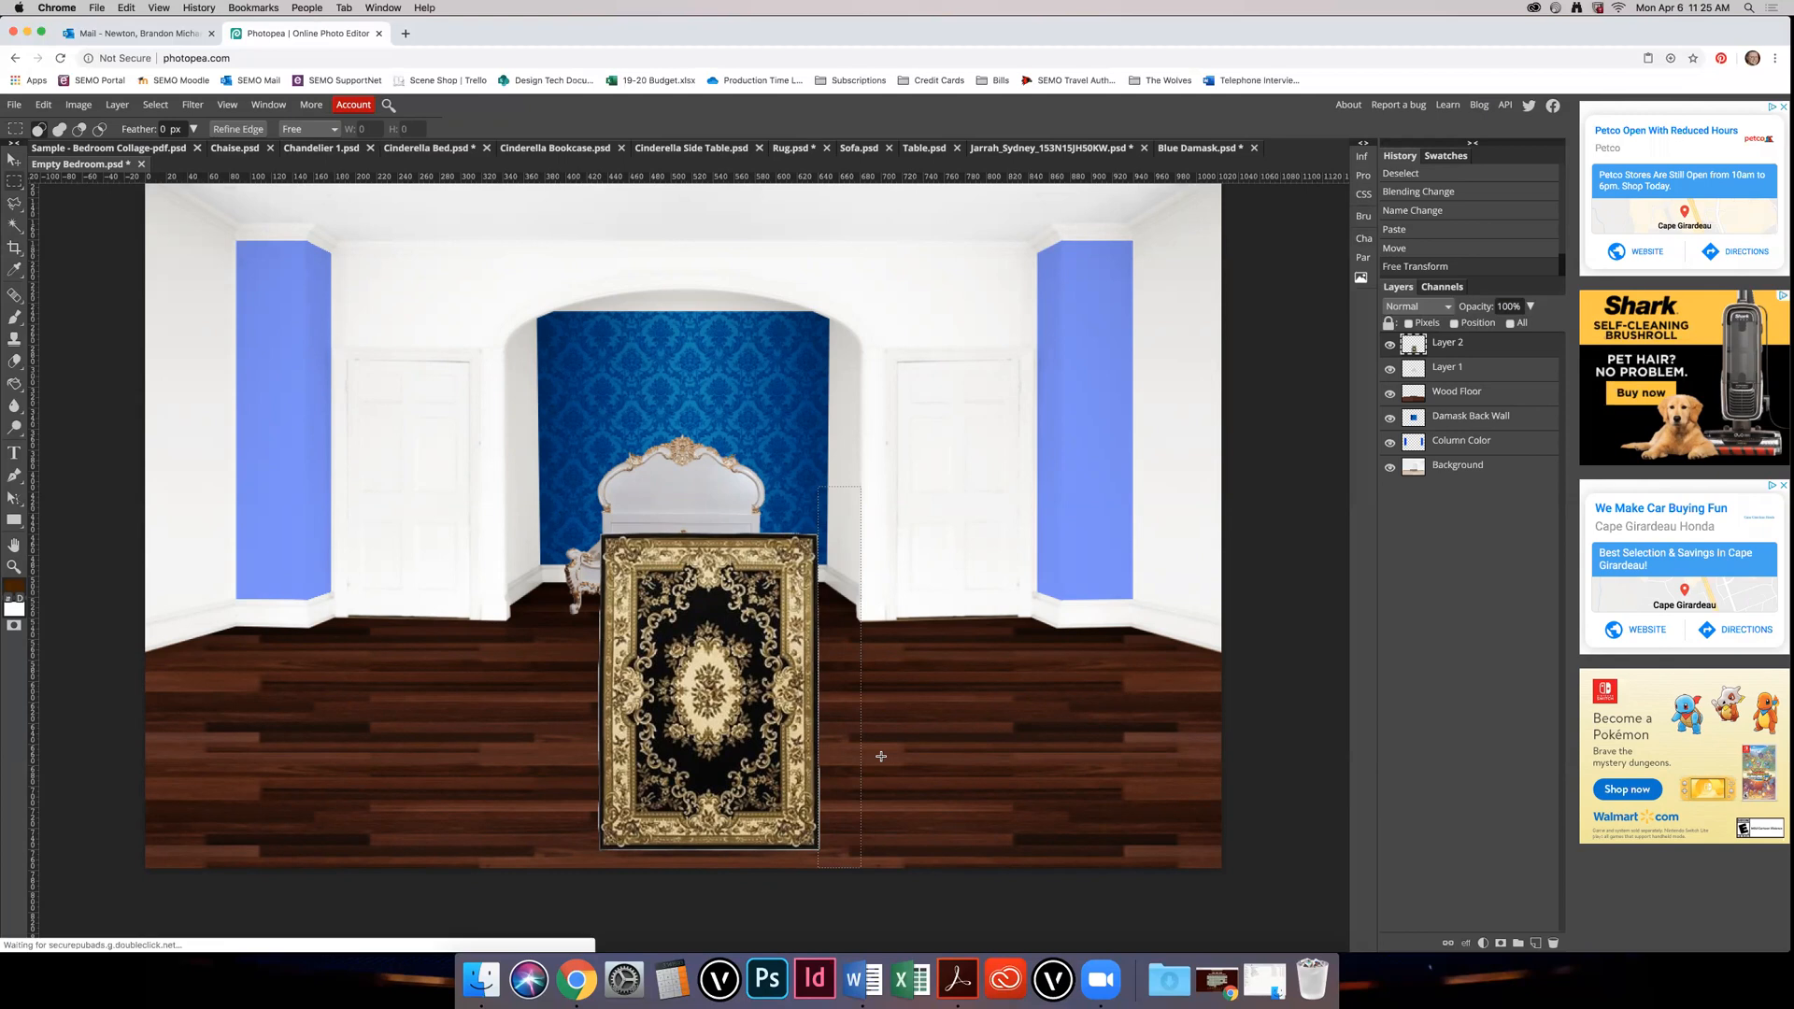
key("Delete")
key("super+d")
left_click_drag(885, 473, 848, 848)
left_click(650, 859)
left_click(846, 792)
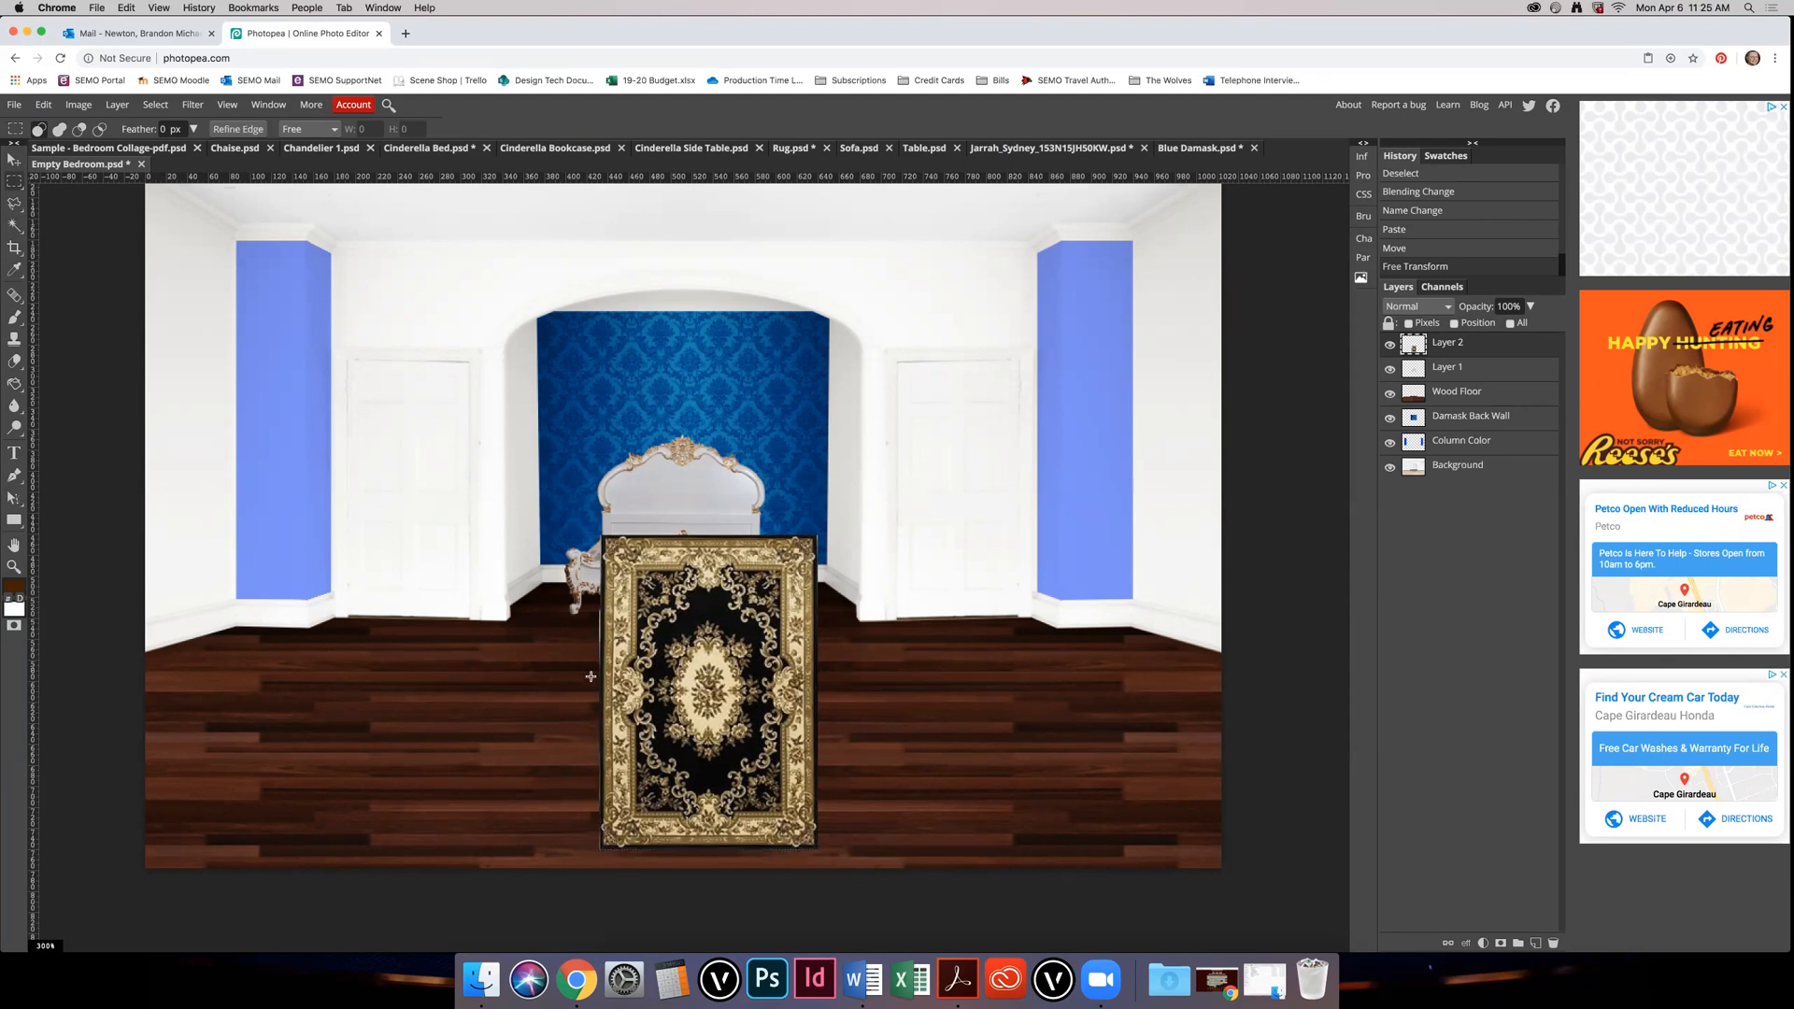
Step: Trim the remaining slivers along the rug's left and right sides, and centre the rug in front of the bed
left_click_drag(558, 539, 600, 879)
left_click_drag(922, 479, 817, 881)
key("Delete")
left_click(946, 698)
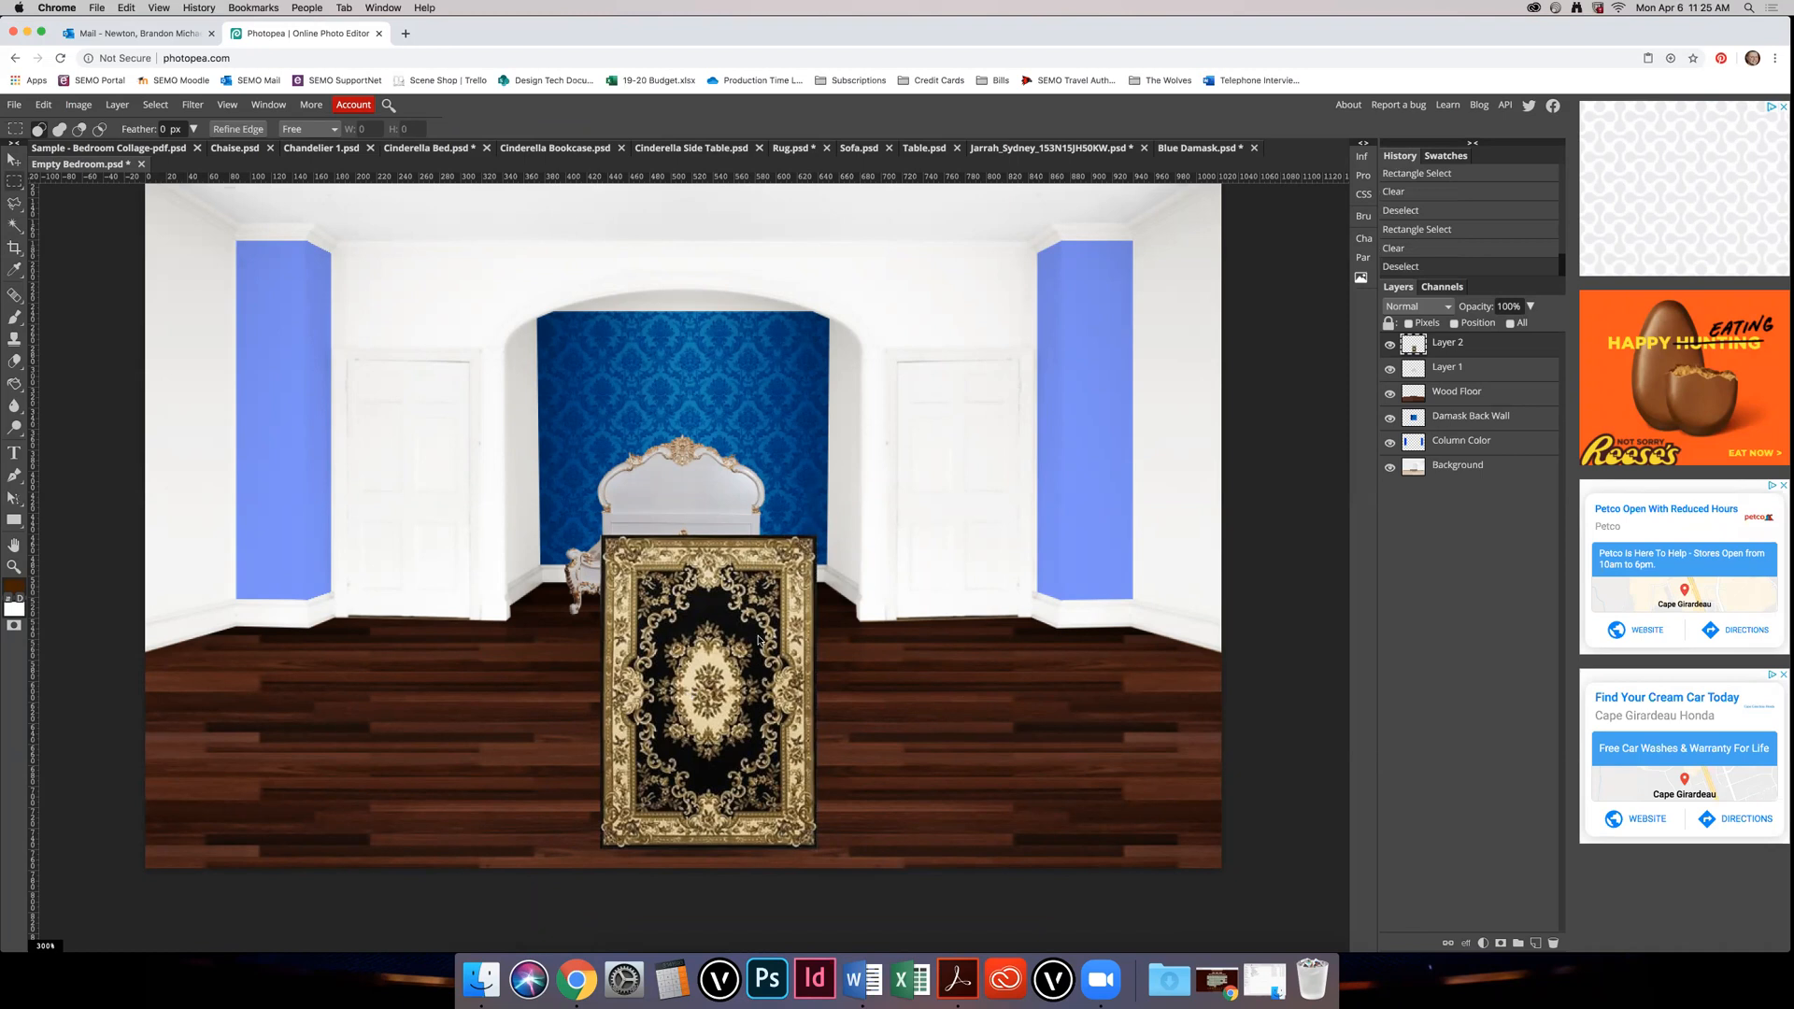
key("v")
mouse_move(746, 645)
left_mouse_down()
mouse_move(693, 650)
mouse_move(720, 648)
left_mouse_up()
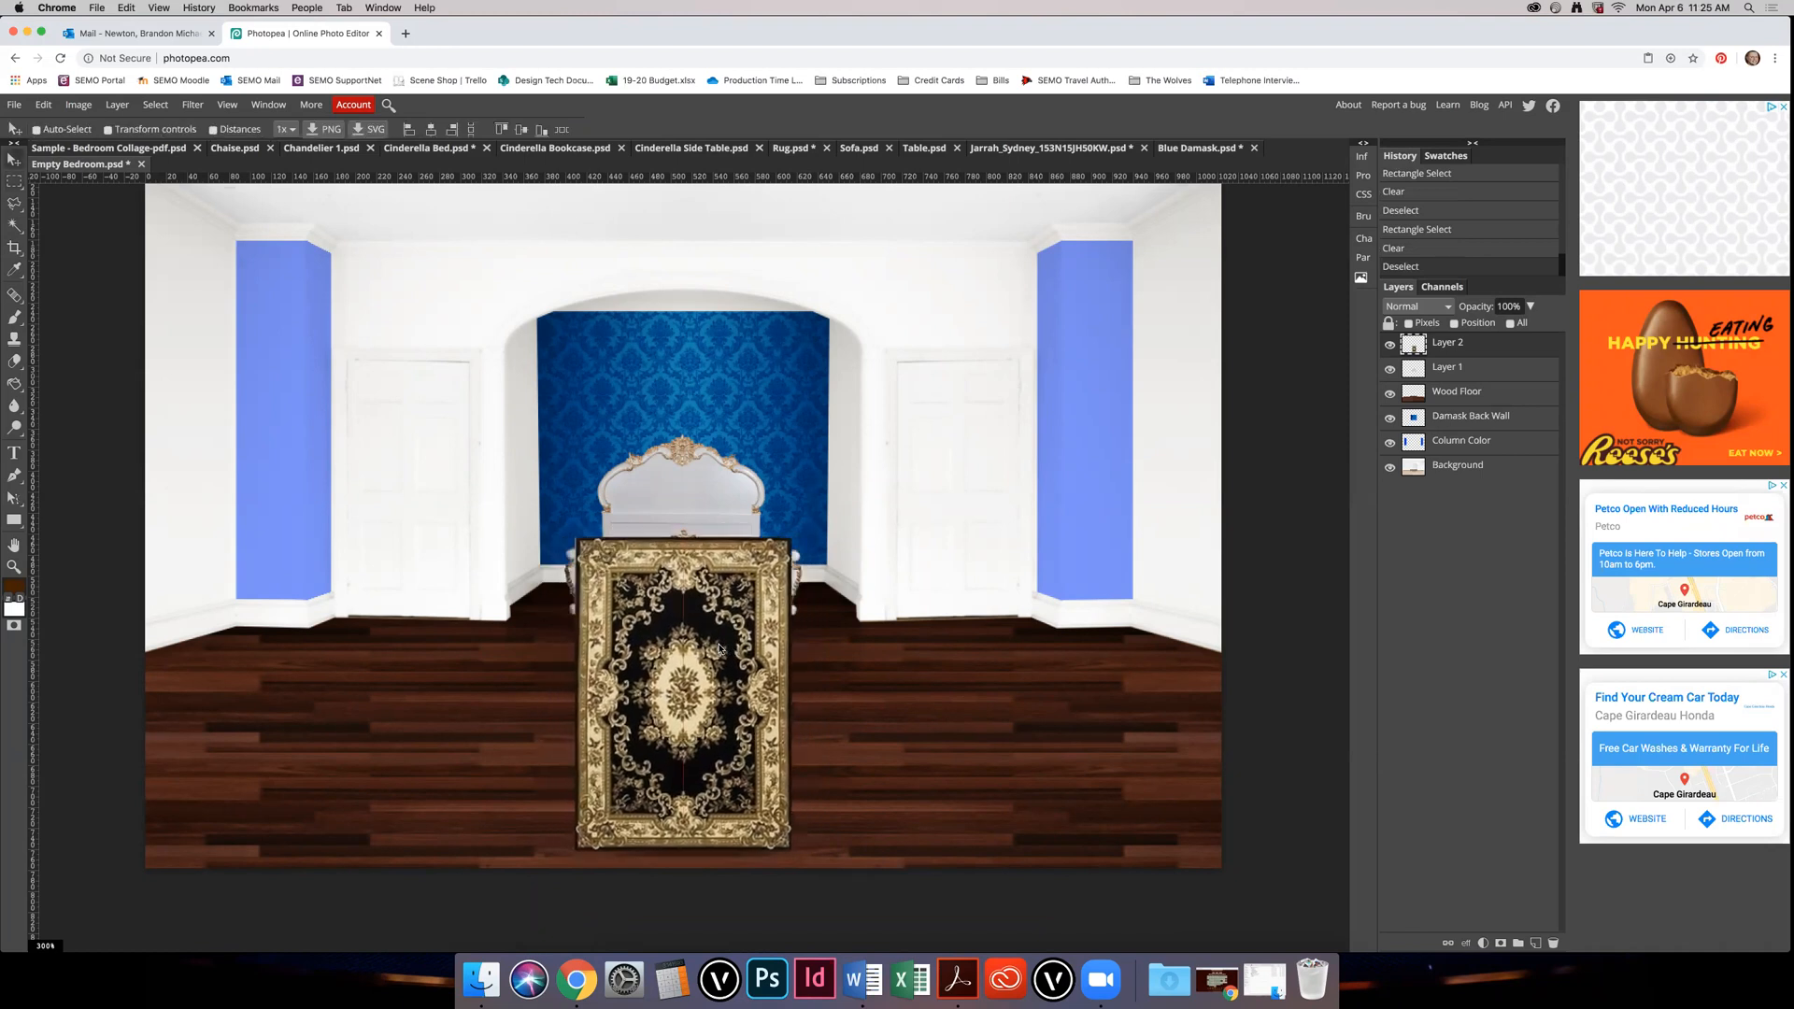
Step: Rename the bed's layer to Bed and the rug's layer to Rug
double_click(1448, 370)
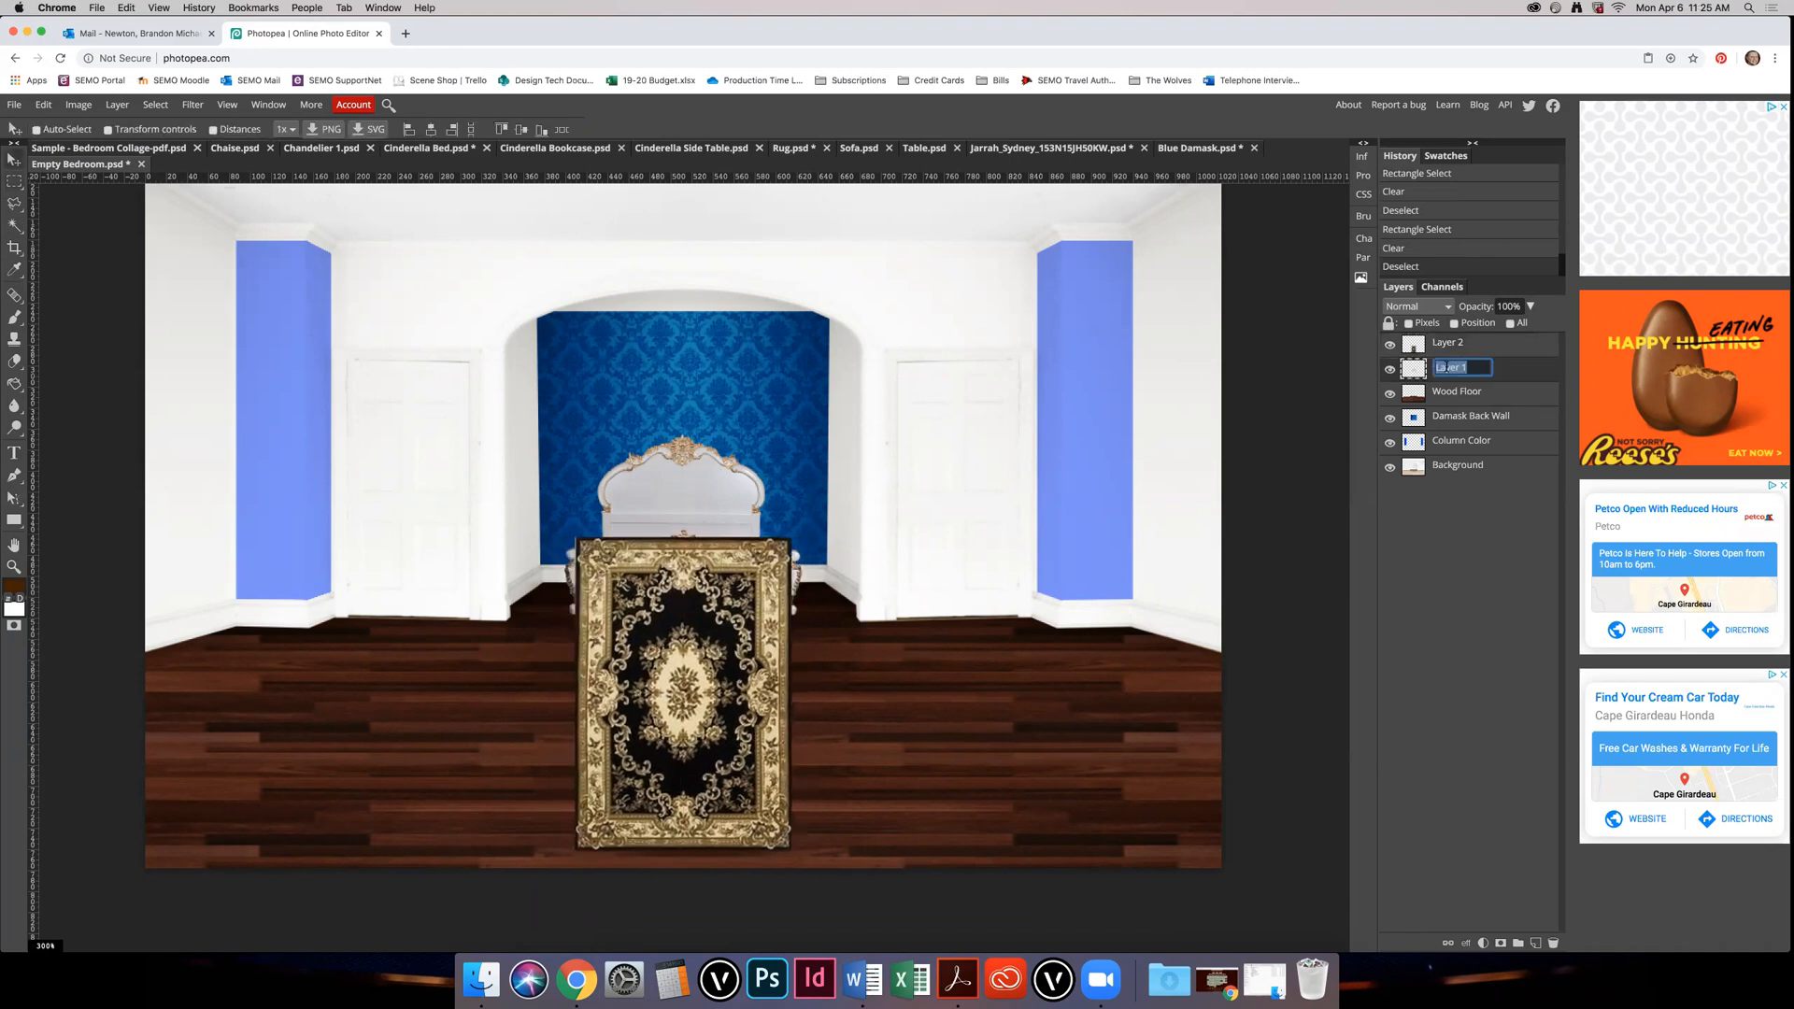
type("Bed")
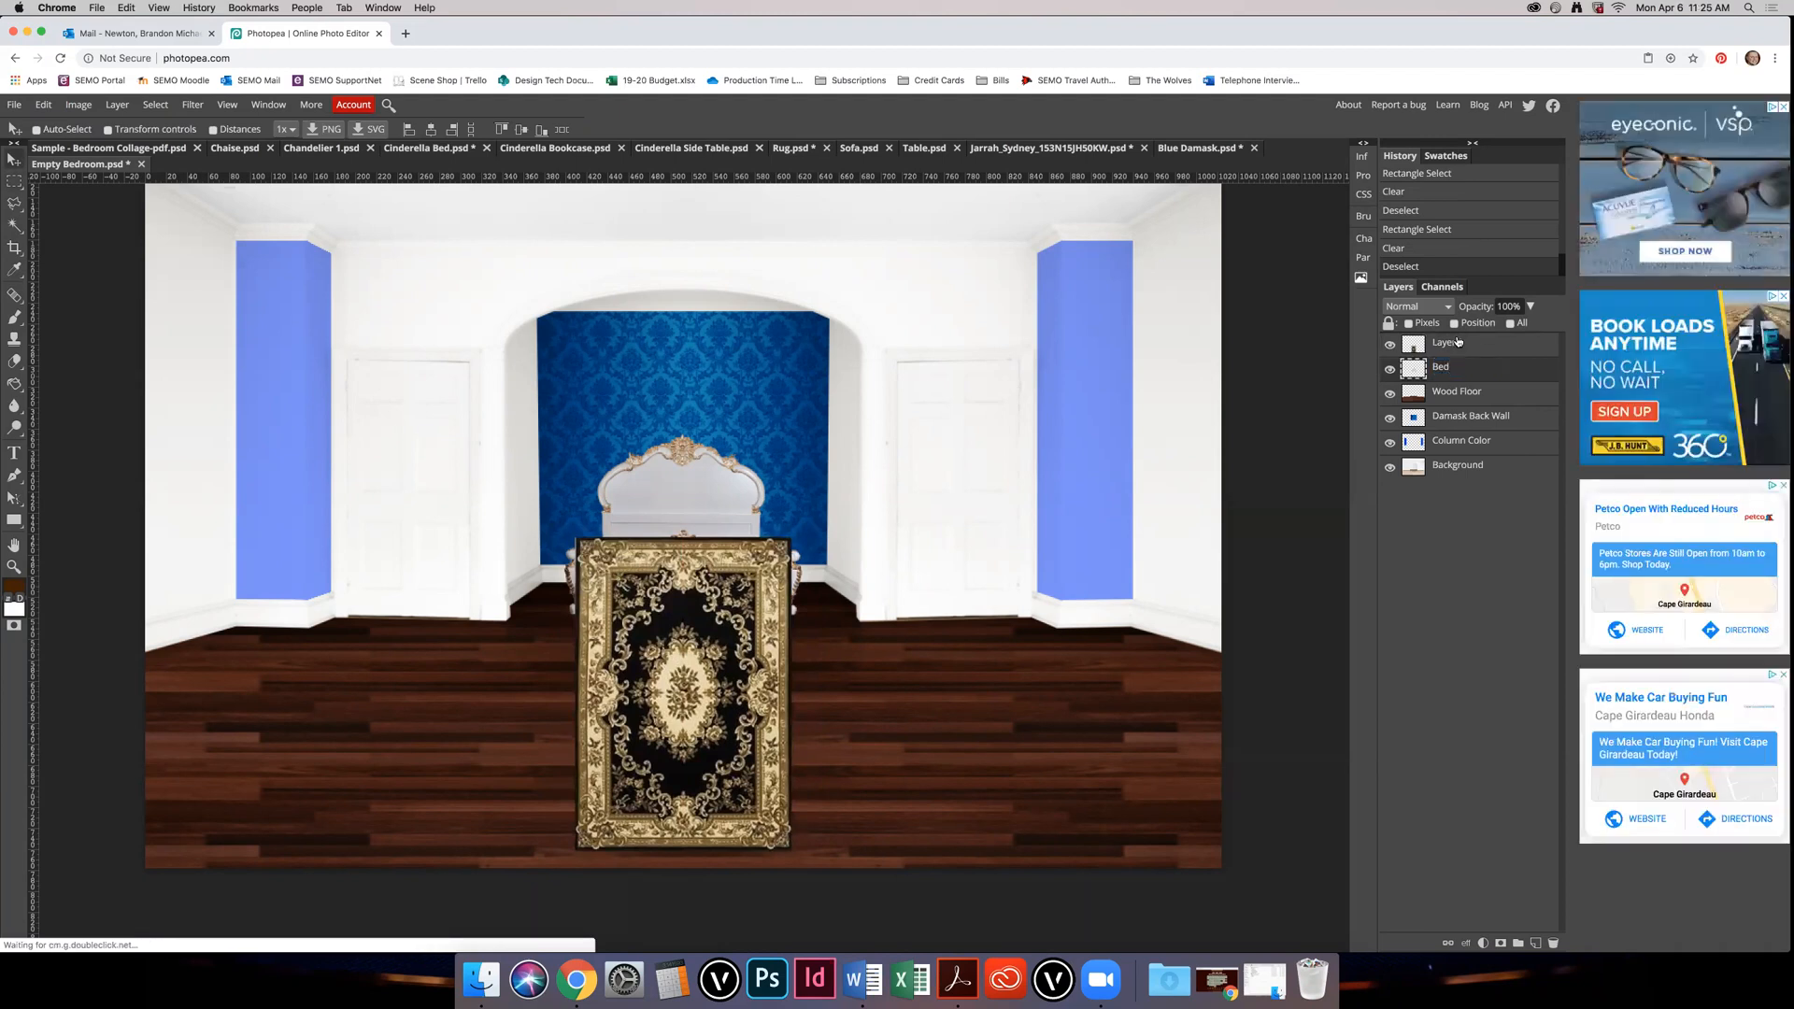
double_click(1449, 343)
type("Carp")
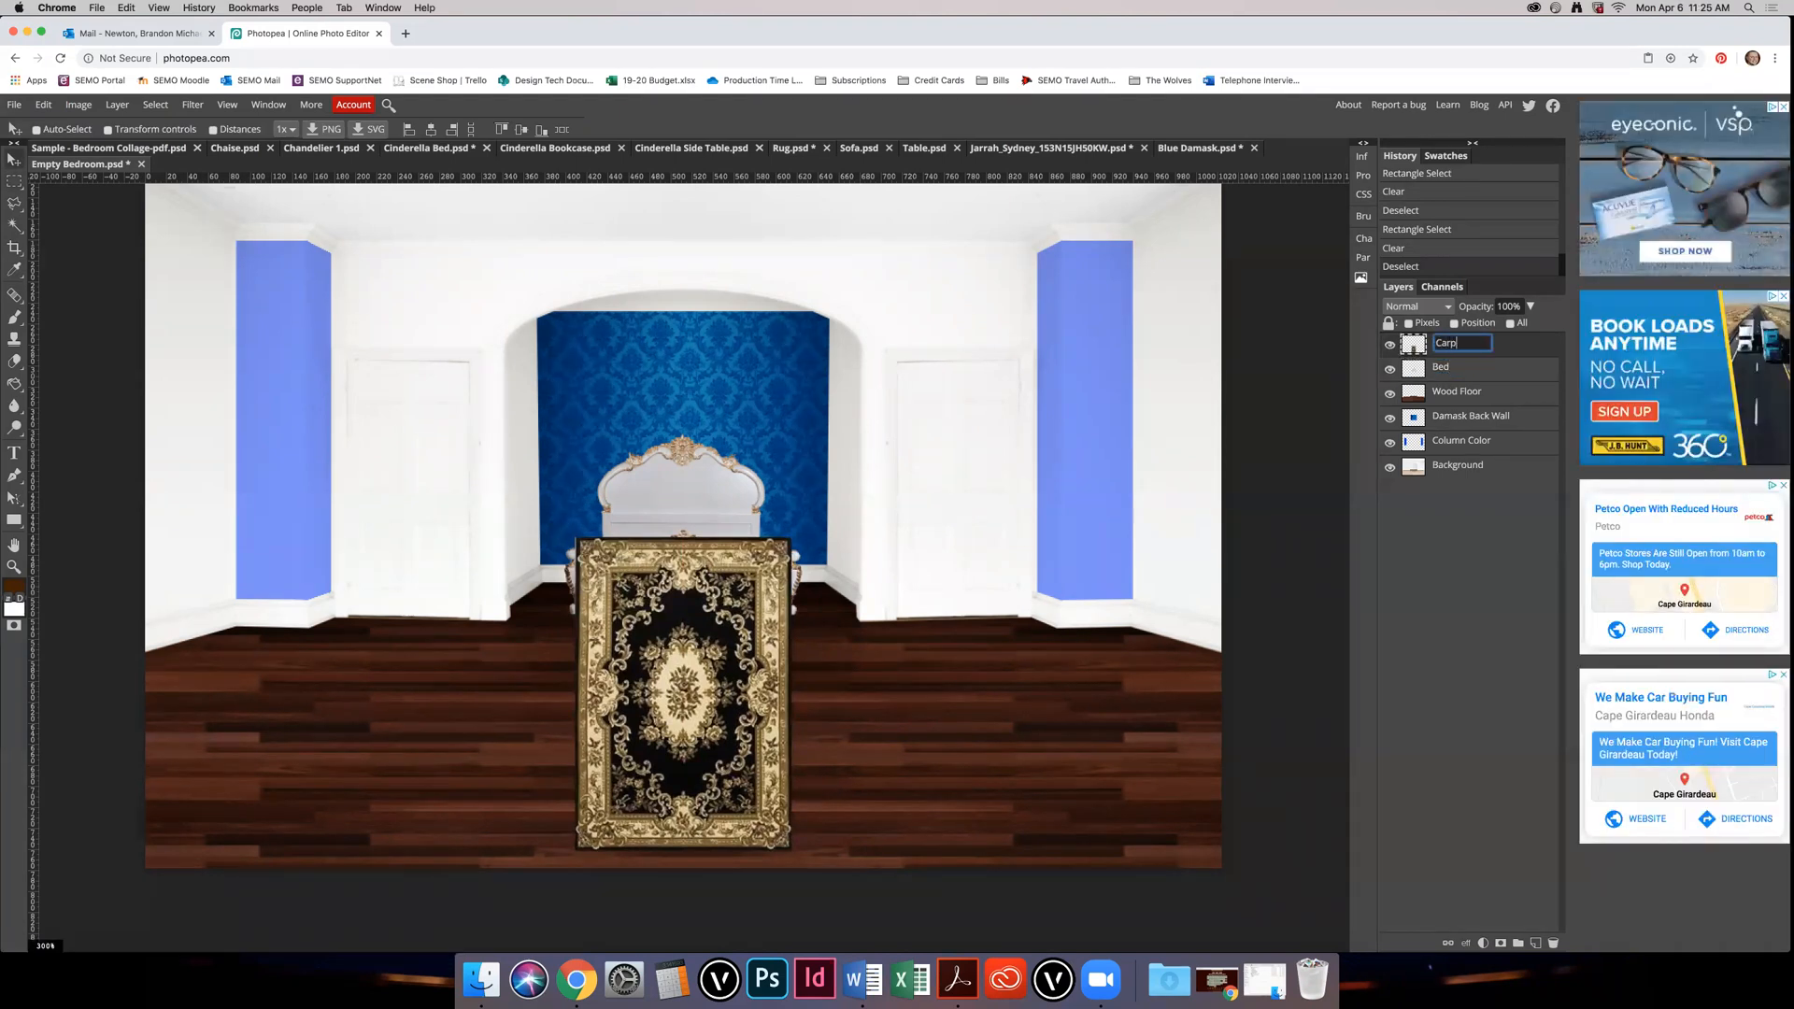
type("et")
double_click(1452, 343)
type("Rug")
key("Return")
Step: Select the rug's pixels, start a Perspective transform and lower the far edge to reduce the rug's height to 70%
left_click(1413, 346, "super")
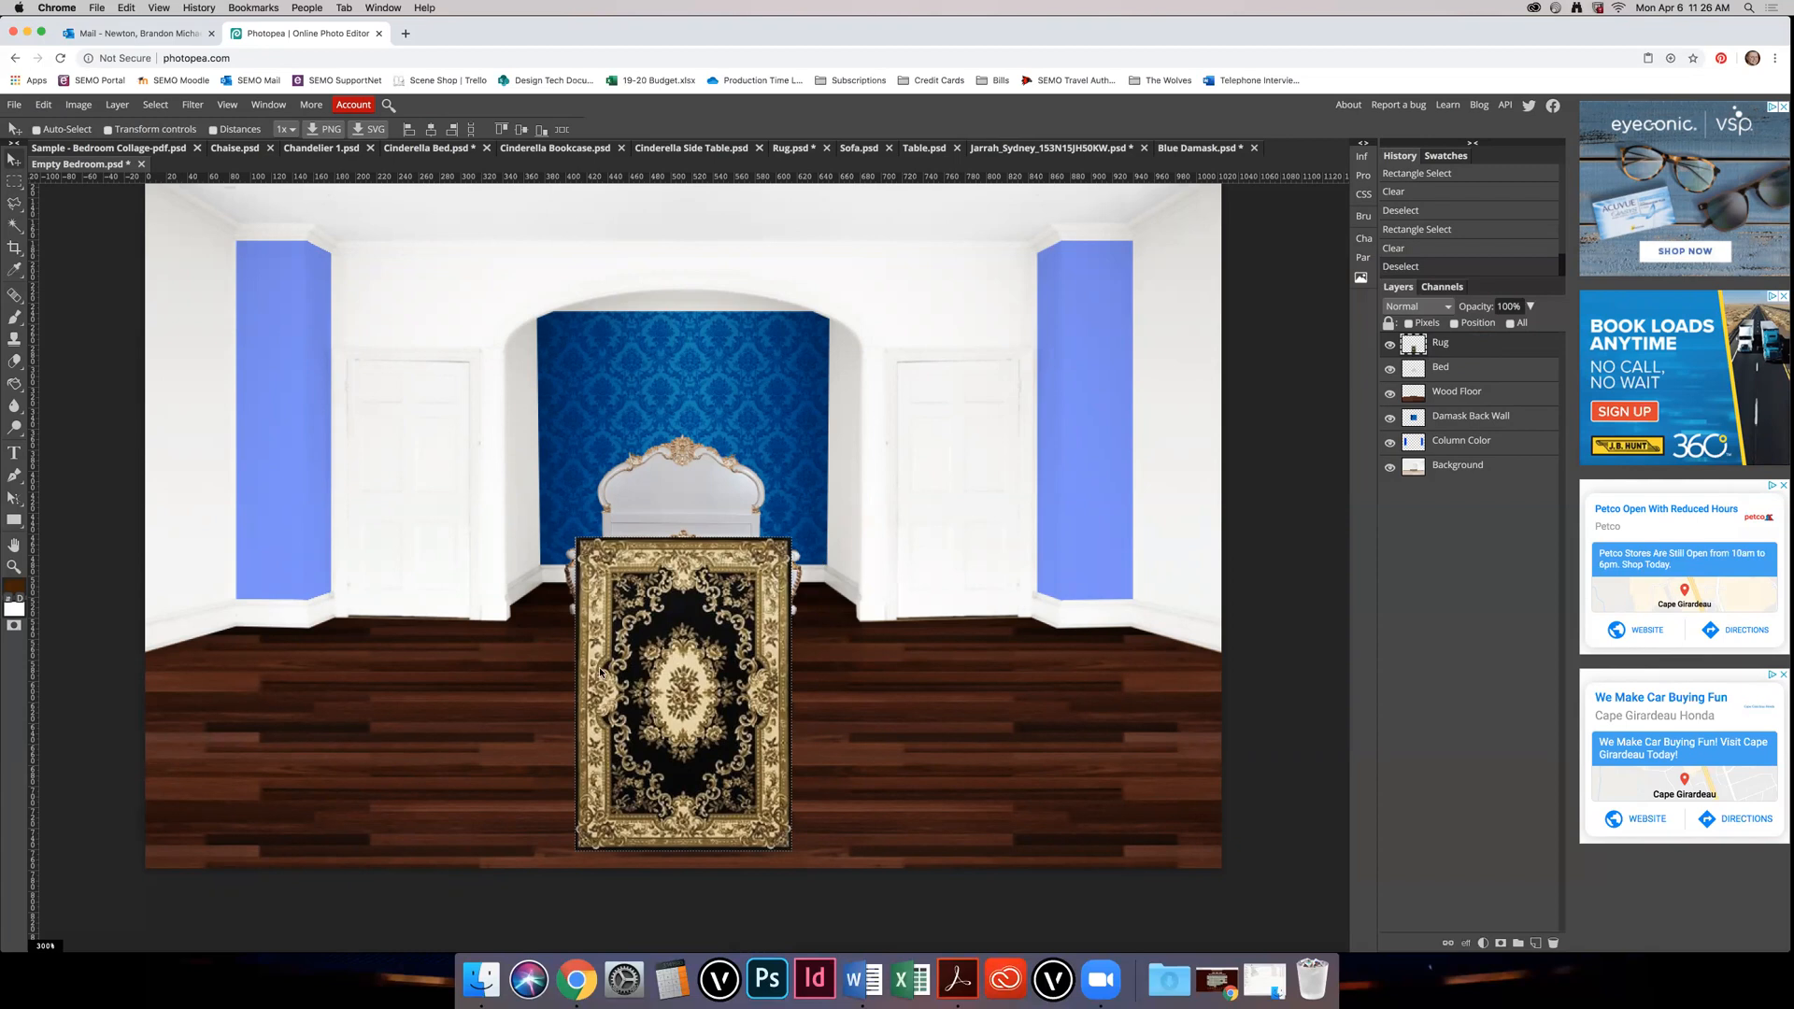
mouse_move(602, 665)
left_mouse_down()
mouse_move(555, 659)
mouse_move(625, 674)
mouse_move(605, 670)
left_mouse_up()
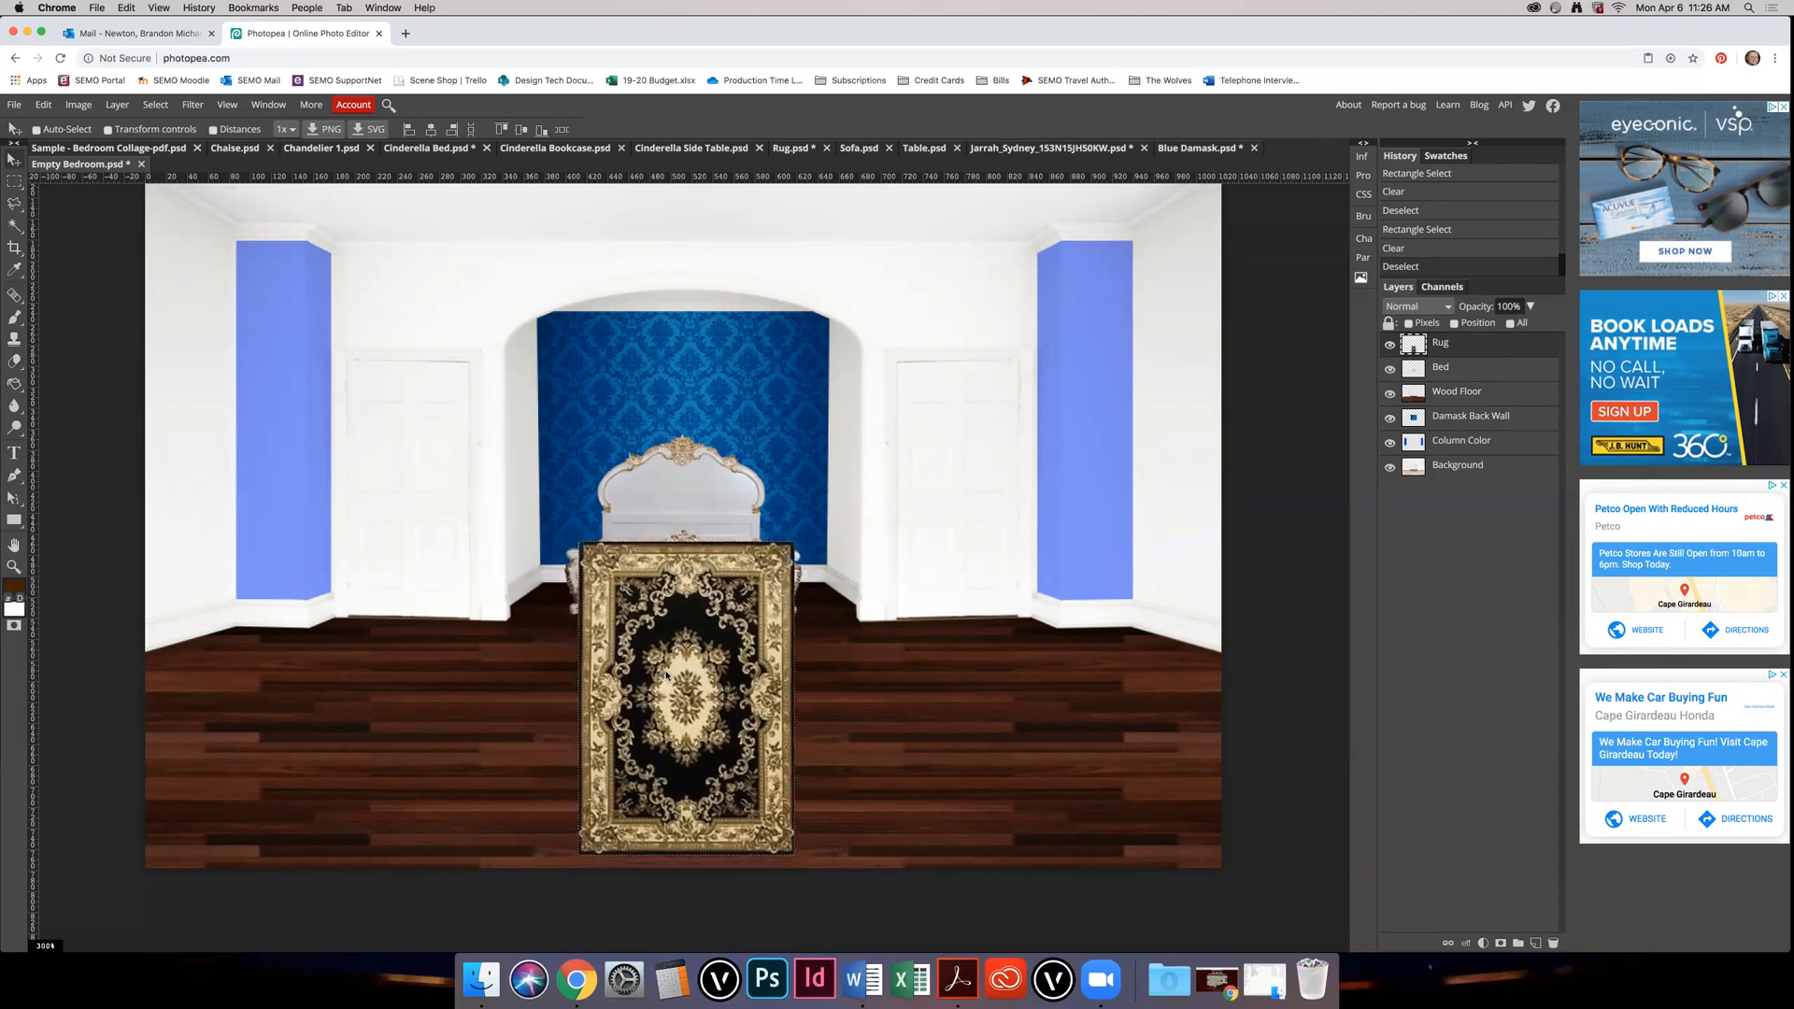
left_click(78, 105)
mouse_move(48, 107)
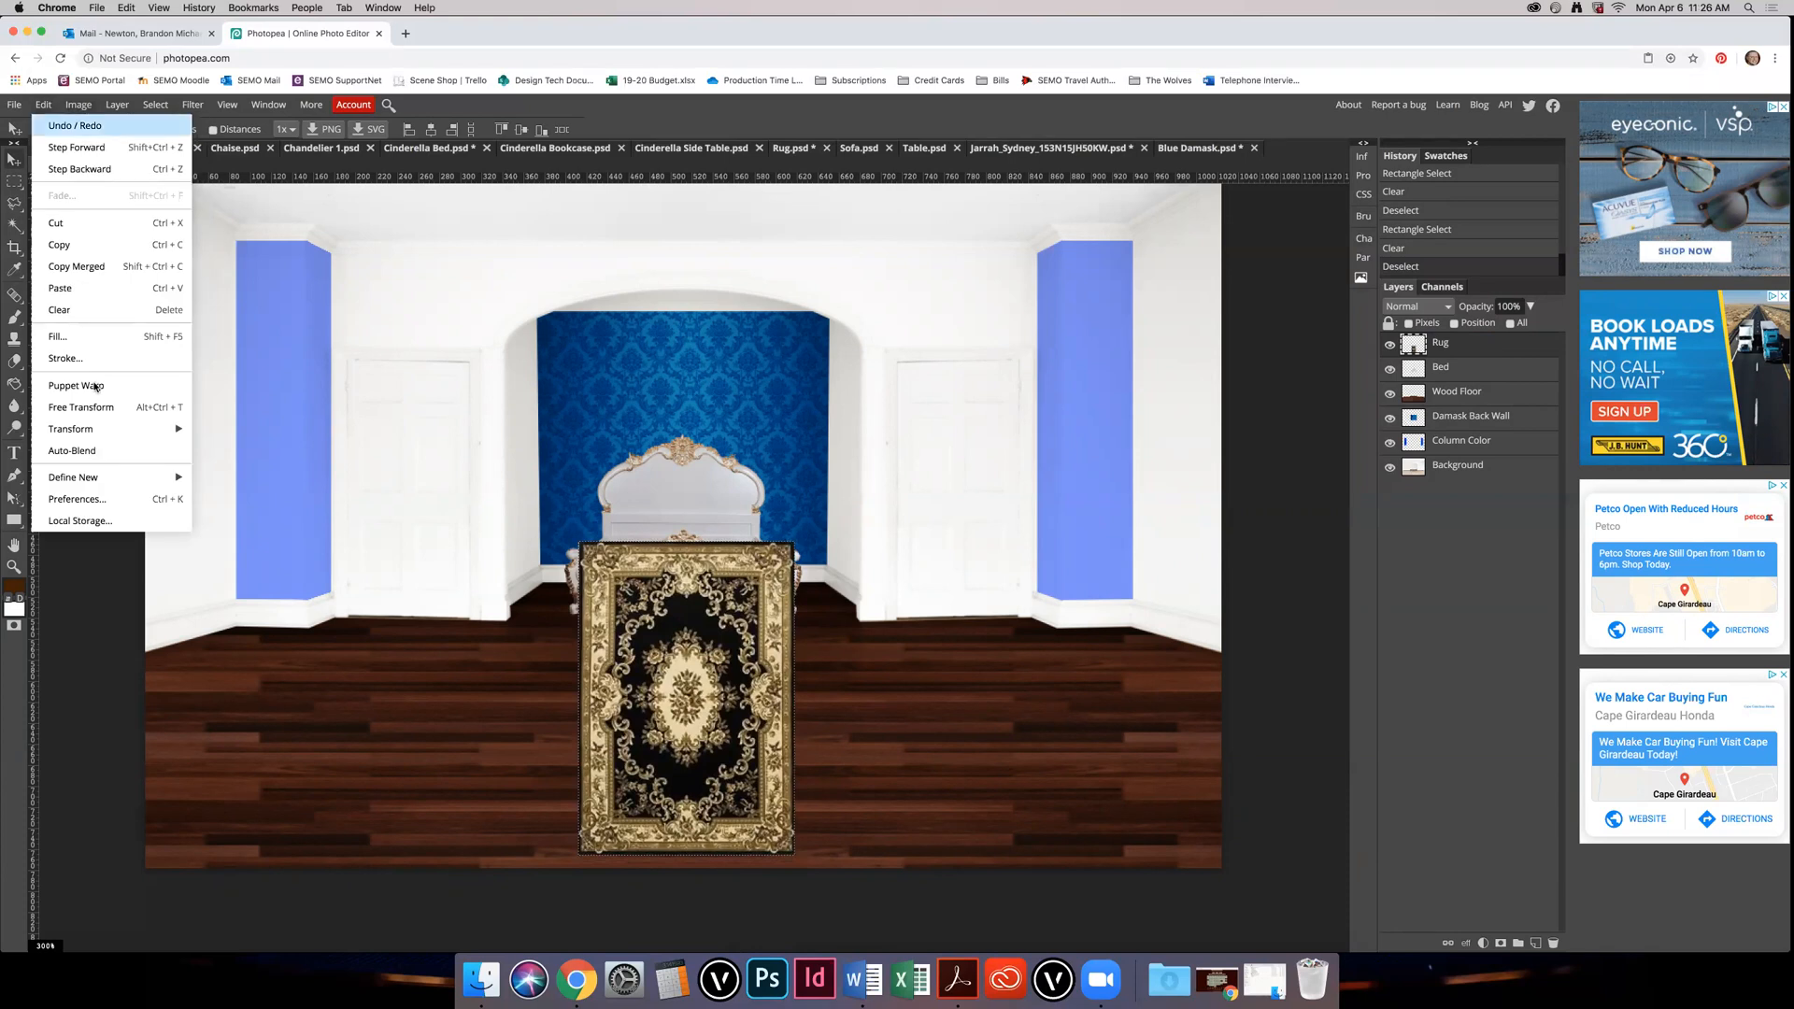
mouse_move(104, 431)
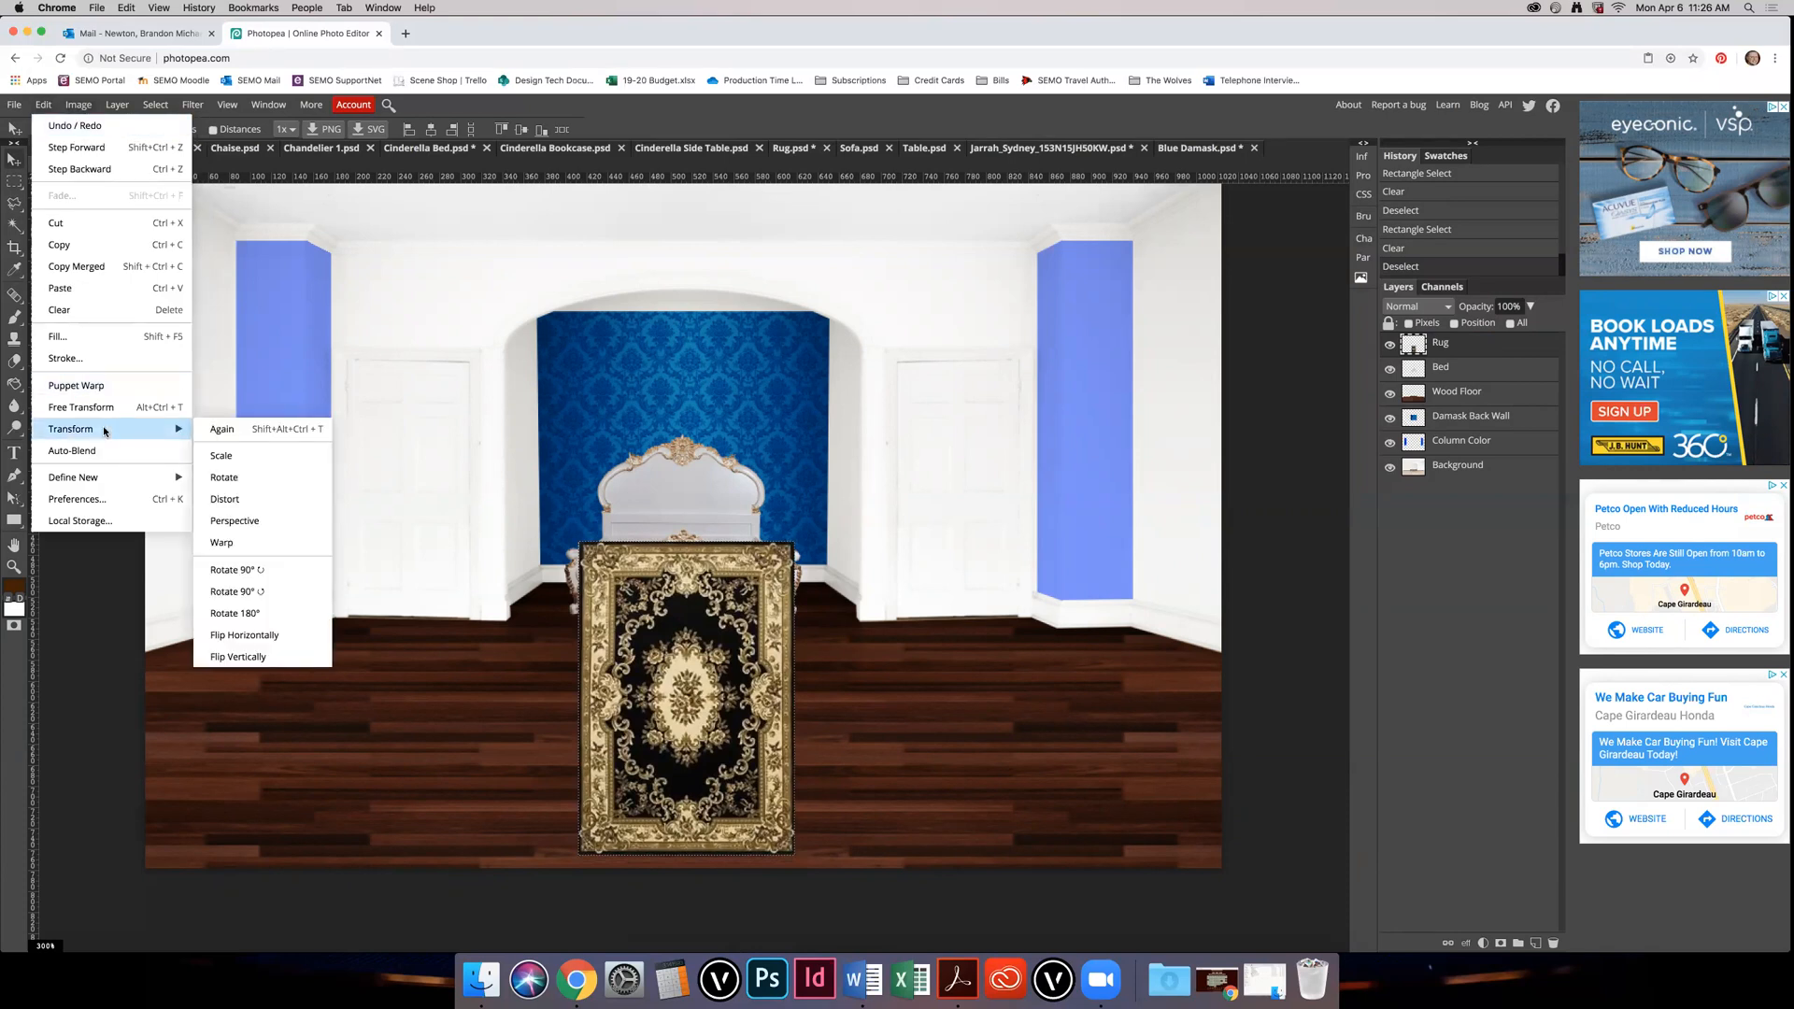
left_click(265, 524)
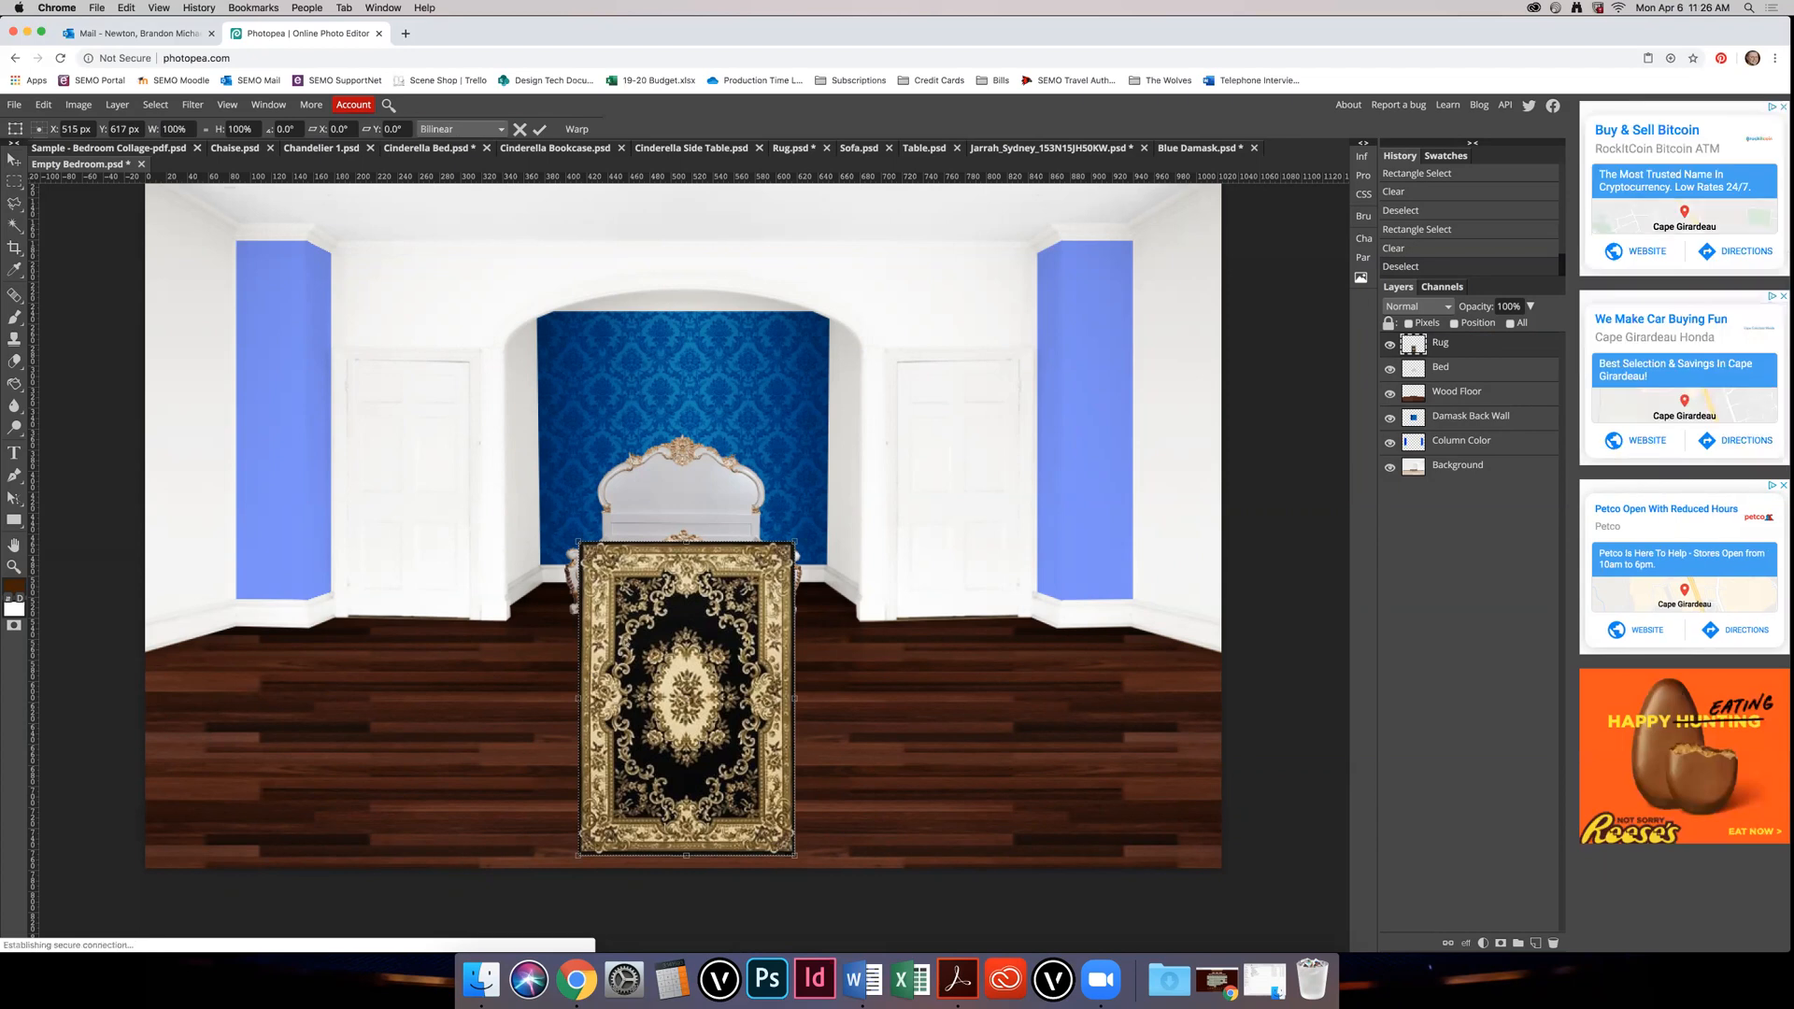
left_click_drag(687, 542, 695, 636)
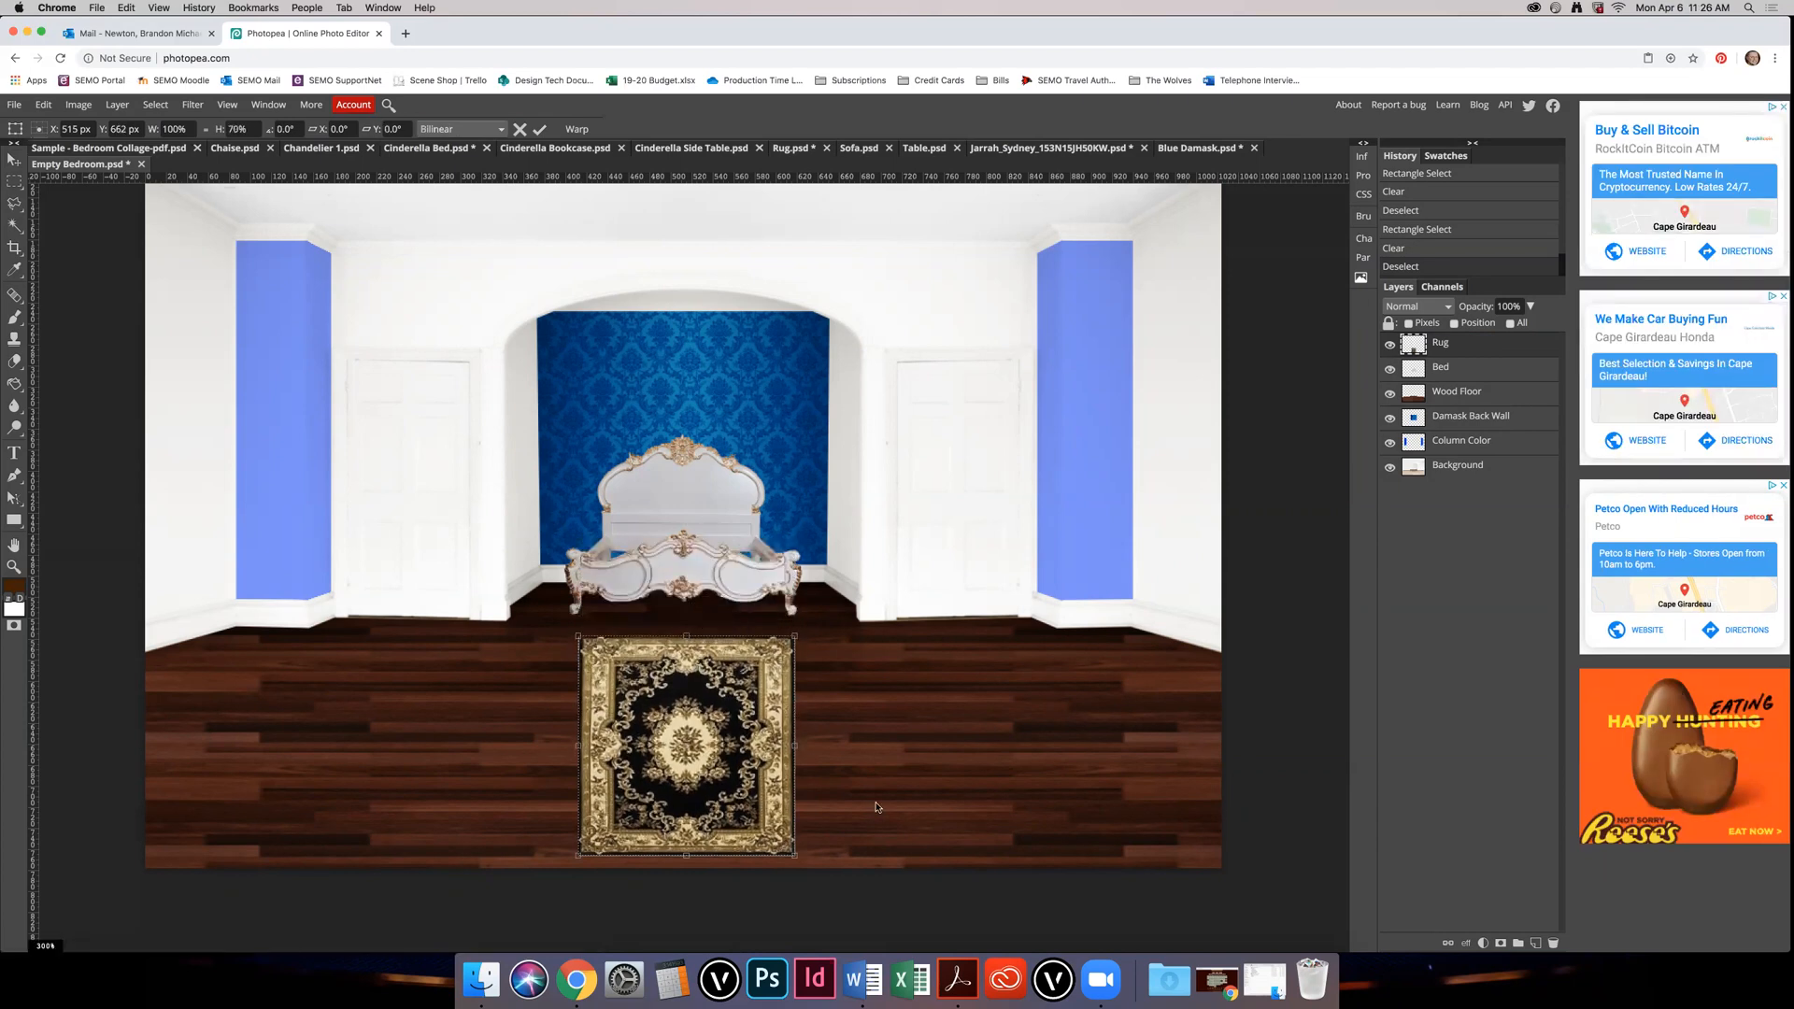
Step: Flare the rug's near corners outward symmetrically, lower its far edge slightly, and apply the perspective transform
left_click_drag(794, 857, 922, 856)
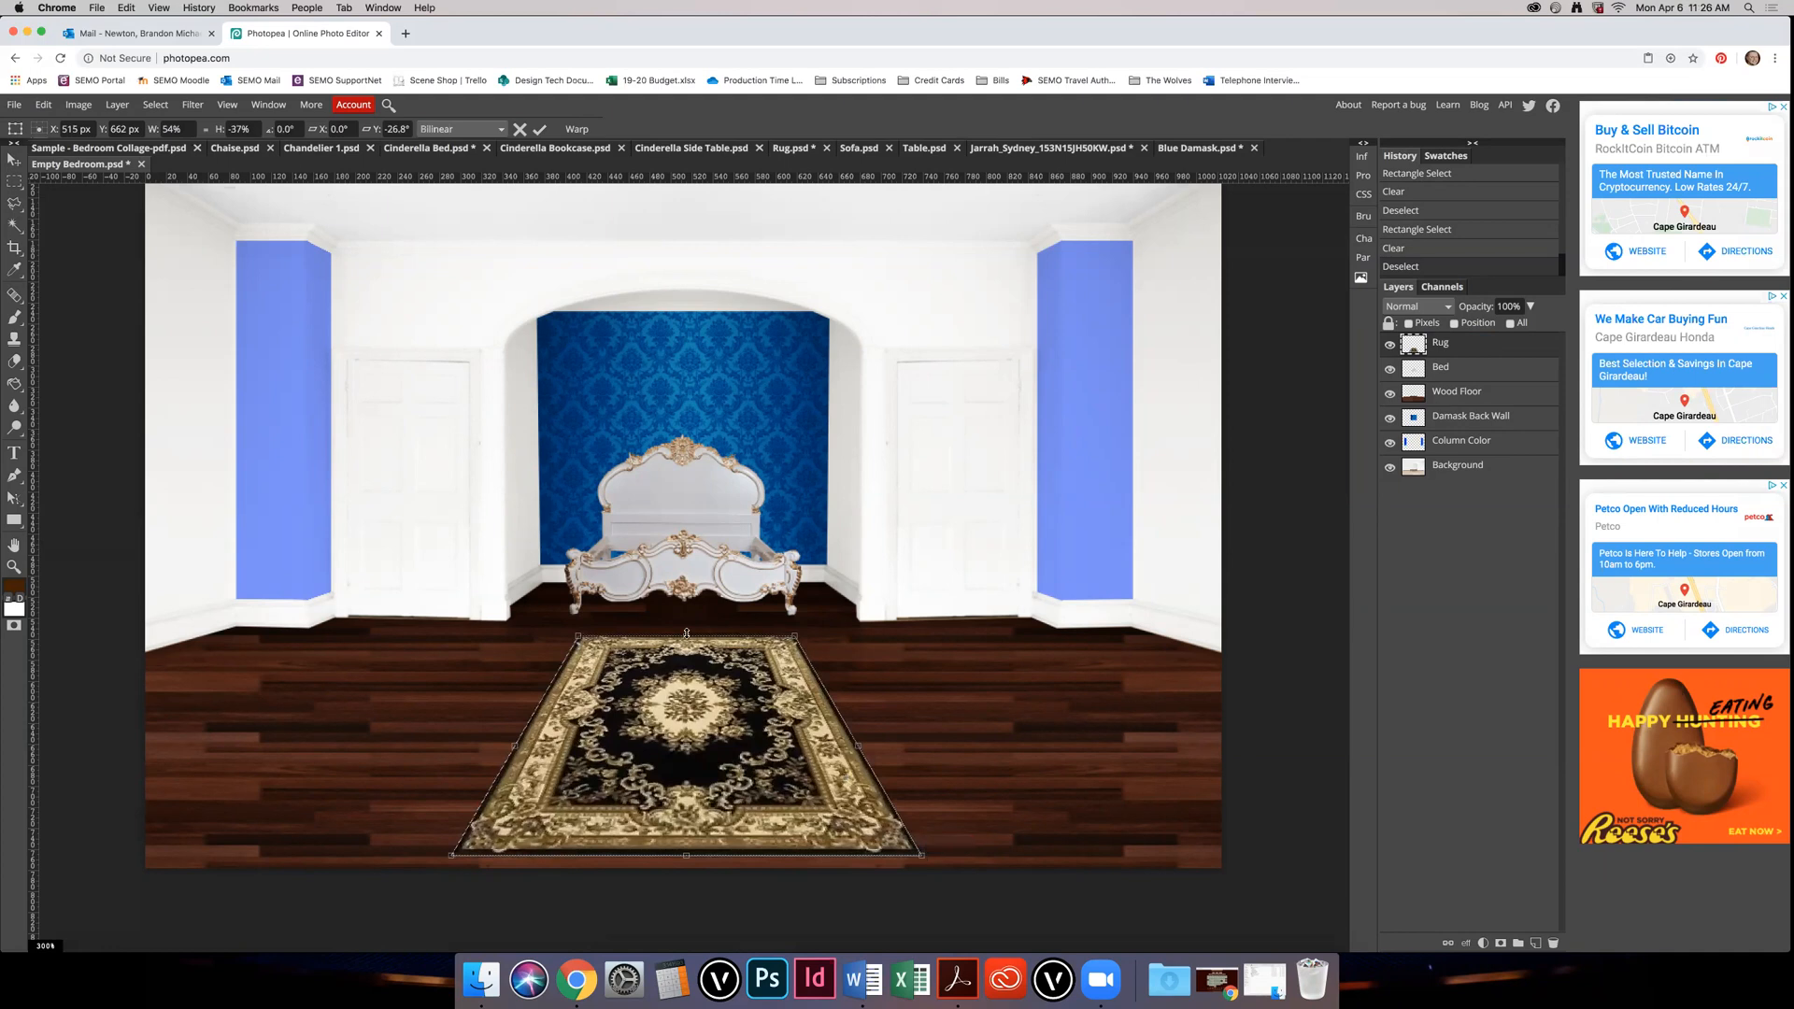
left_click_drag(687, 634, 688, 649)
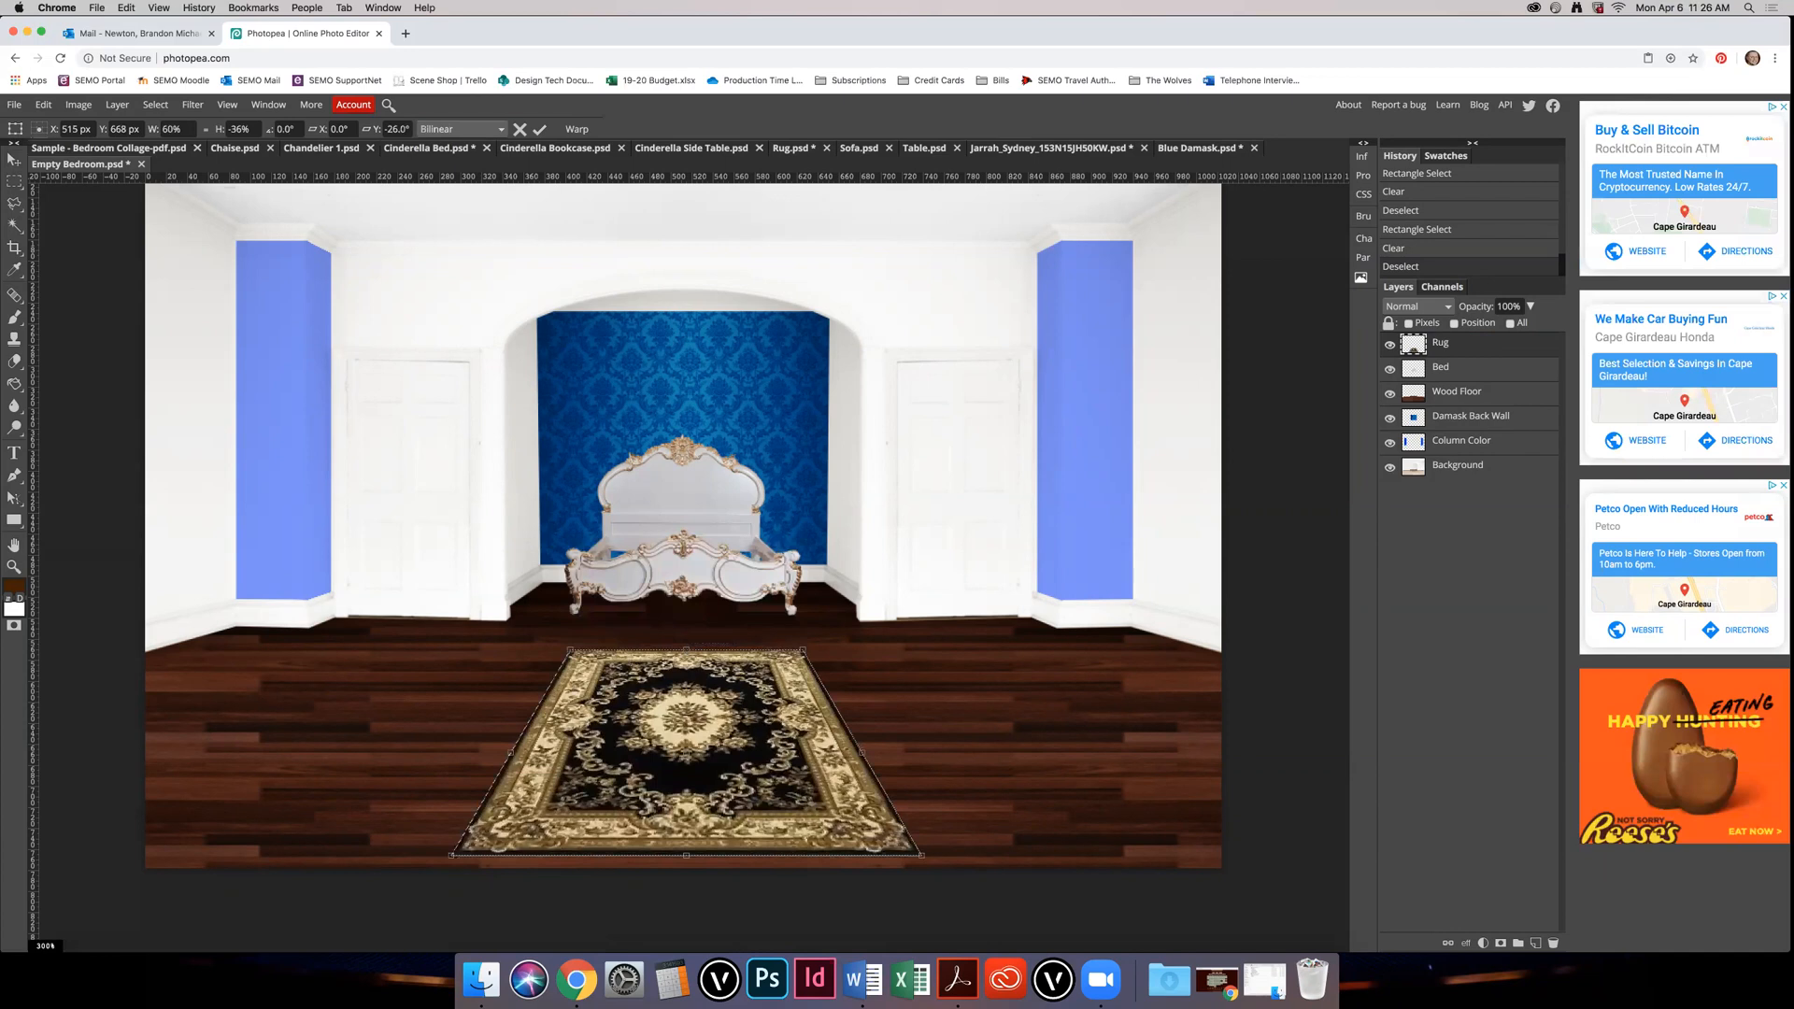
left_click_drag(923, 856, 927, 854)
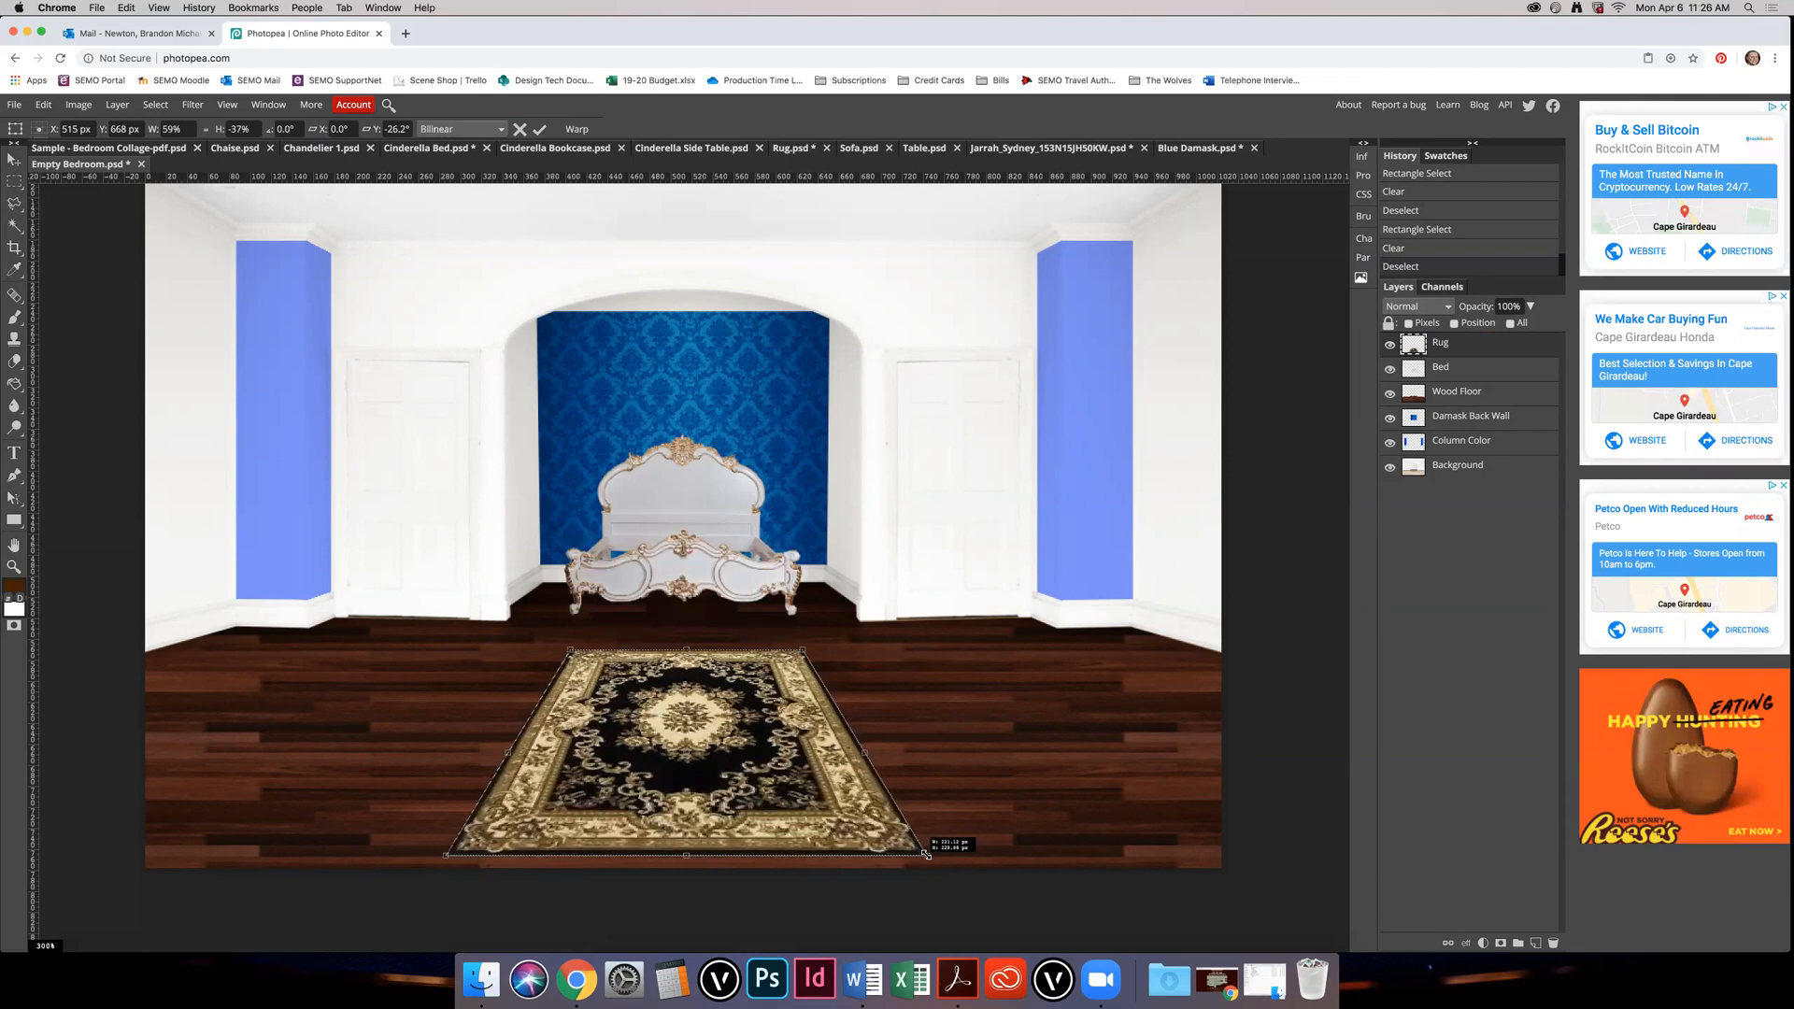
left_click_drag(928, 854, 928, 854)
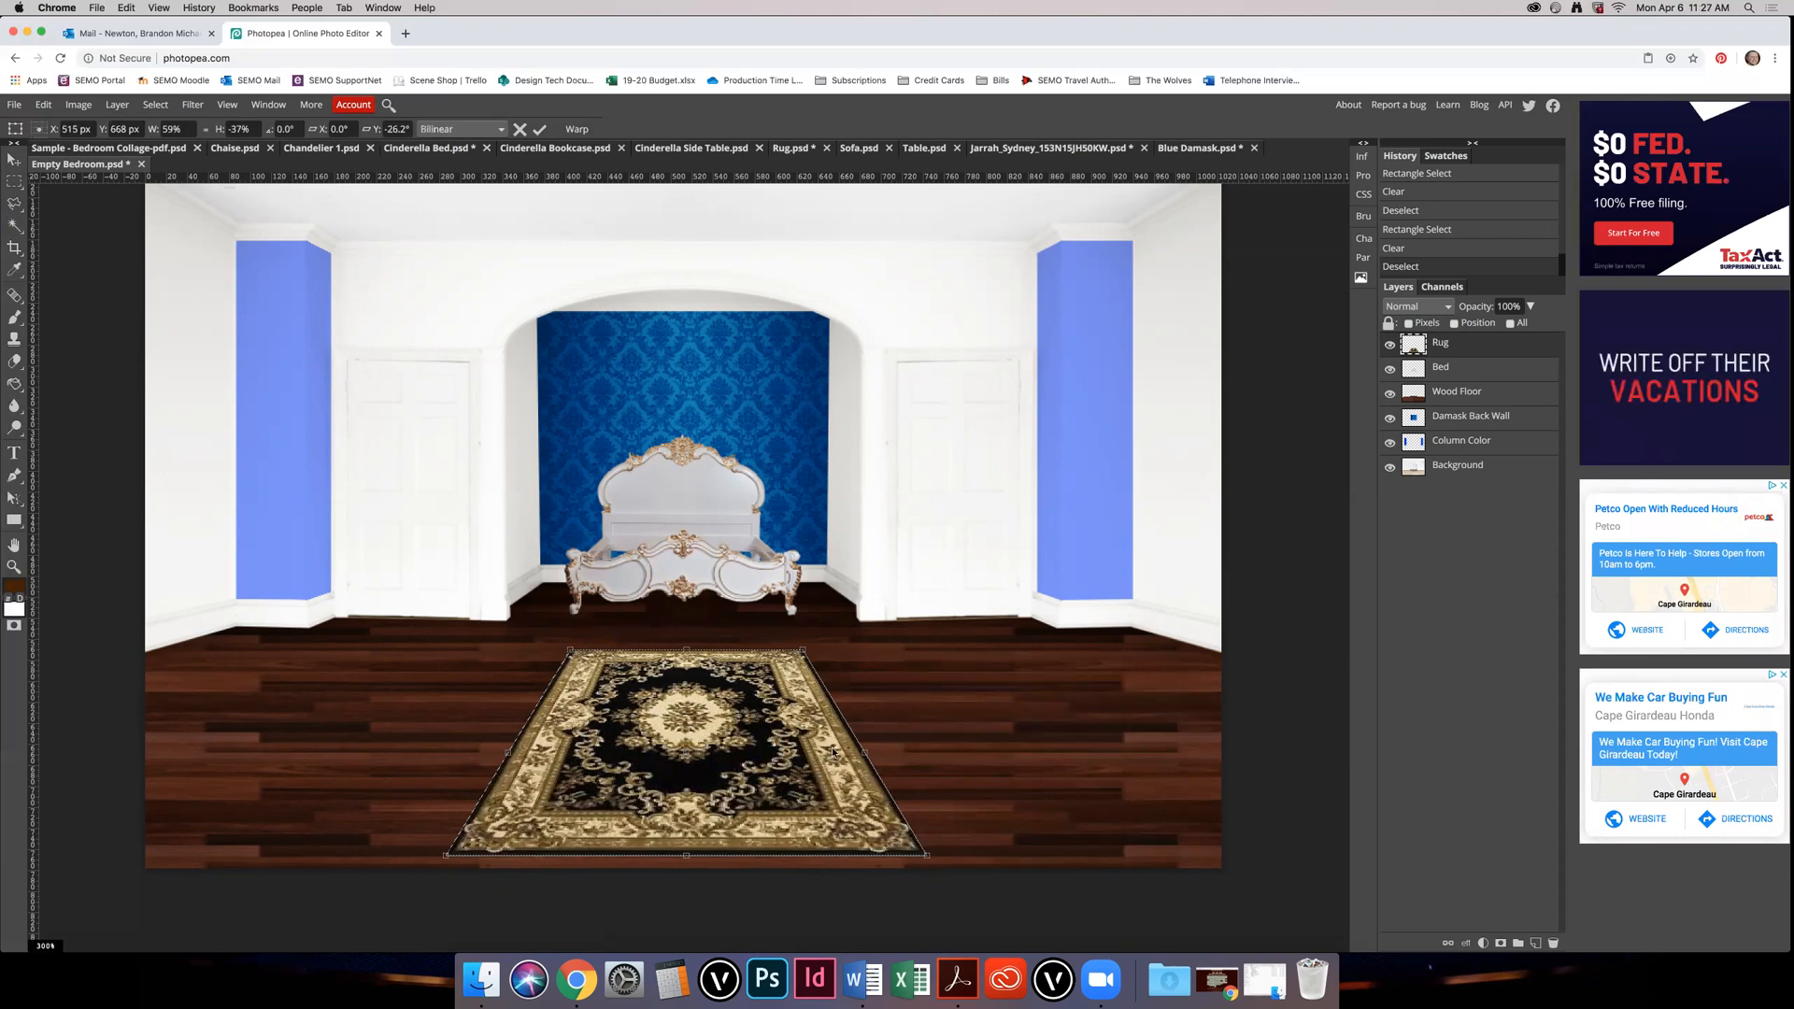
left_click(542, 131)
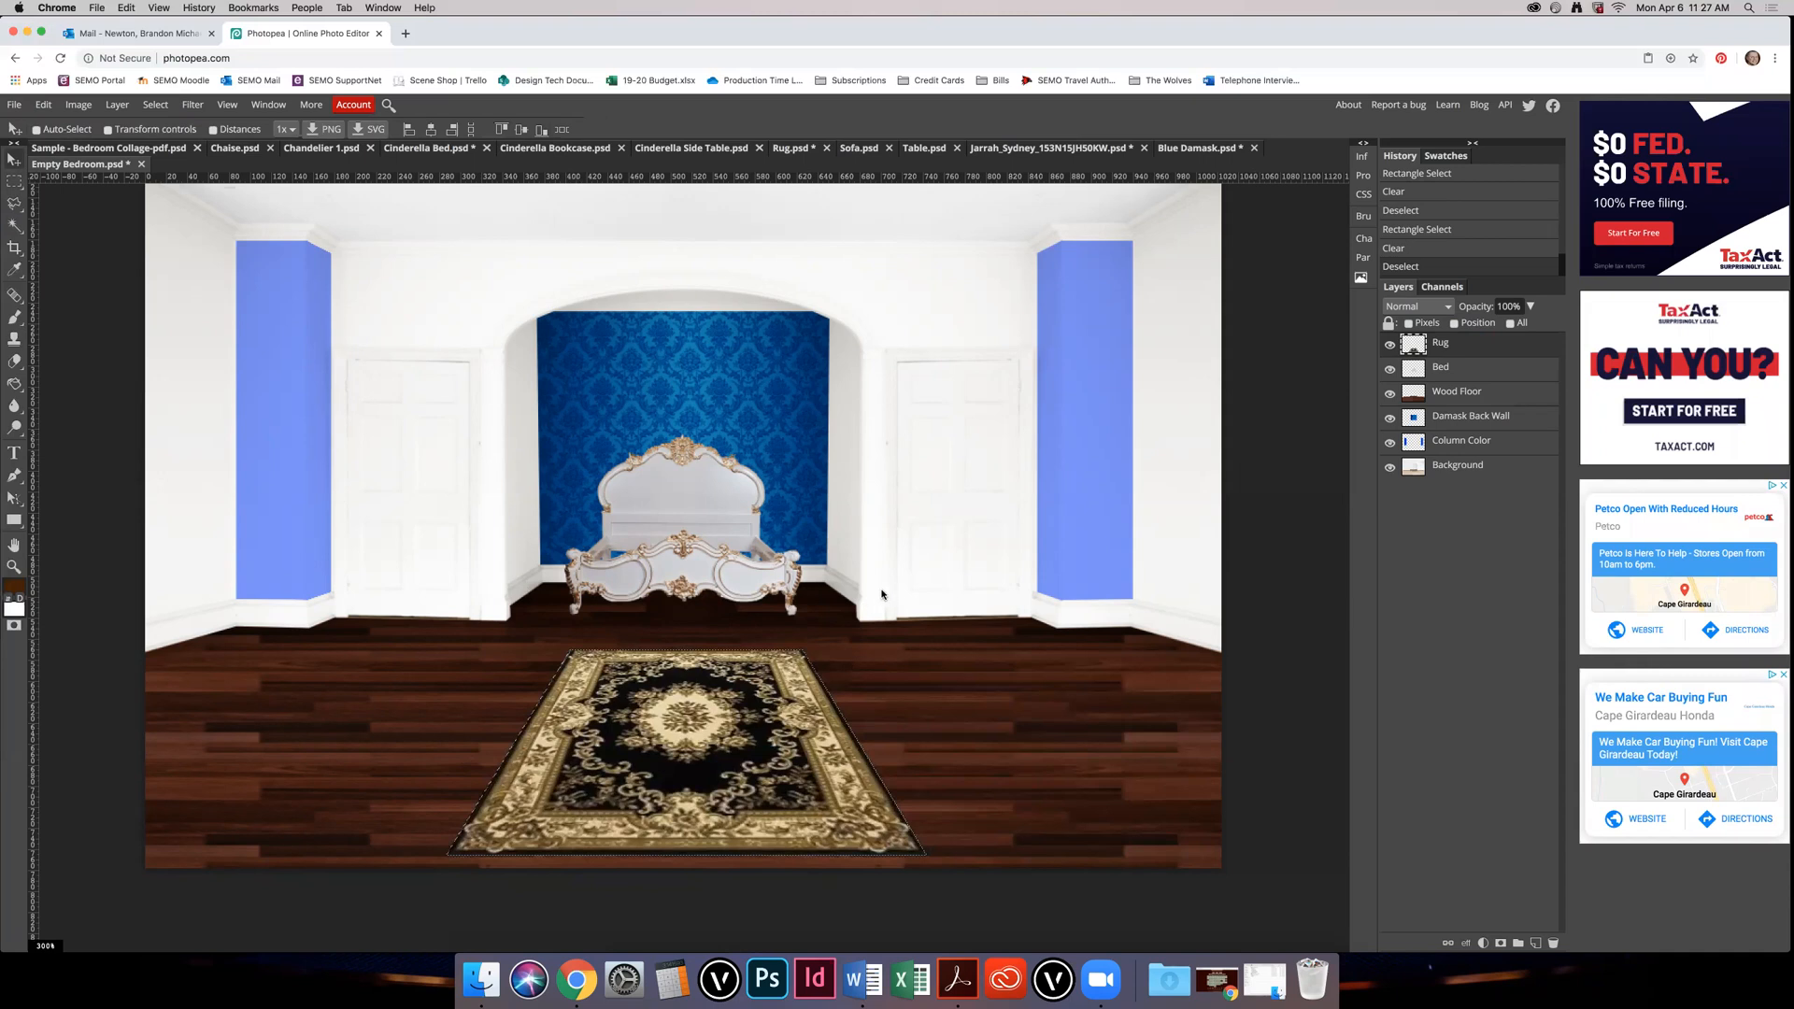
Step: Try to shift the rug slightly across the floor, and undo the move
key("m")
key("v")
mouse_move(731, 721)
left_mouse_down()
mouse_move(831, 705)
mouse_move(998, 735)
mouse_move(910, 755)
mouse_move(717, 705)
left_mouse_up()
key("ctrl+z")
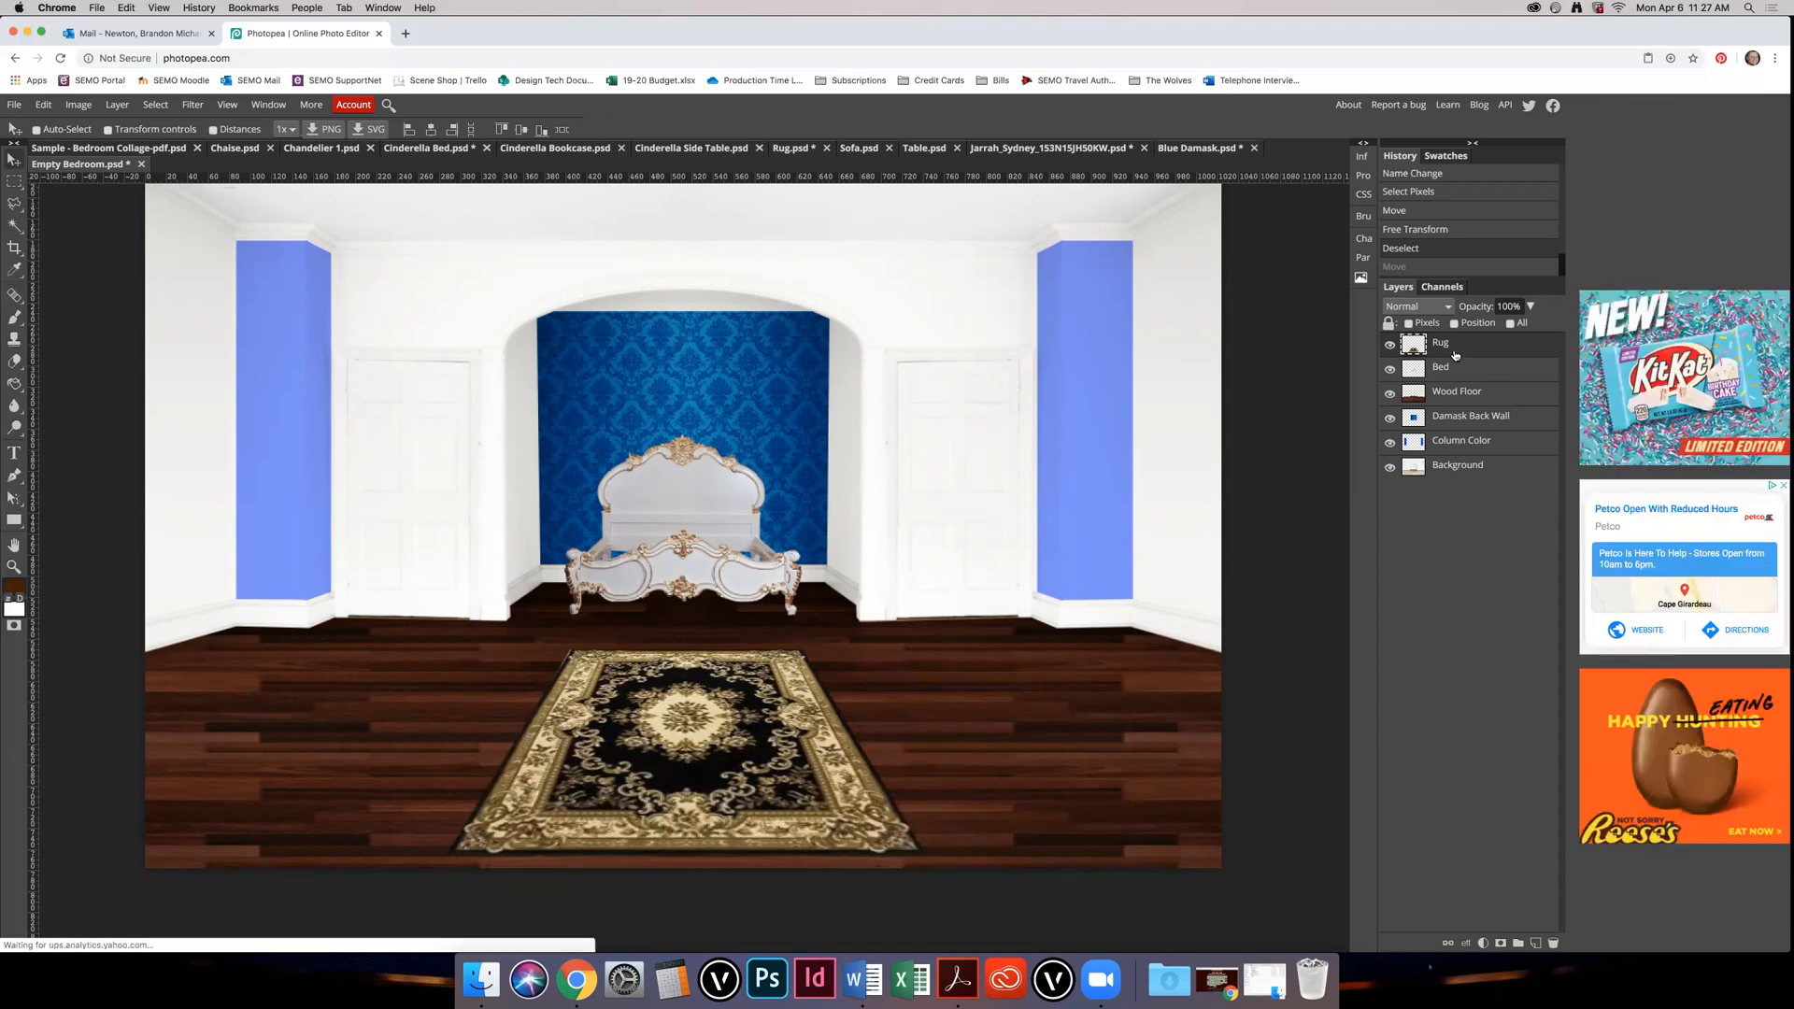
Step: Start a Warp transform on the rug and bulge both of its long sides outward
left_click(43, 105)
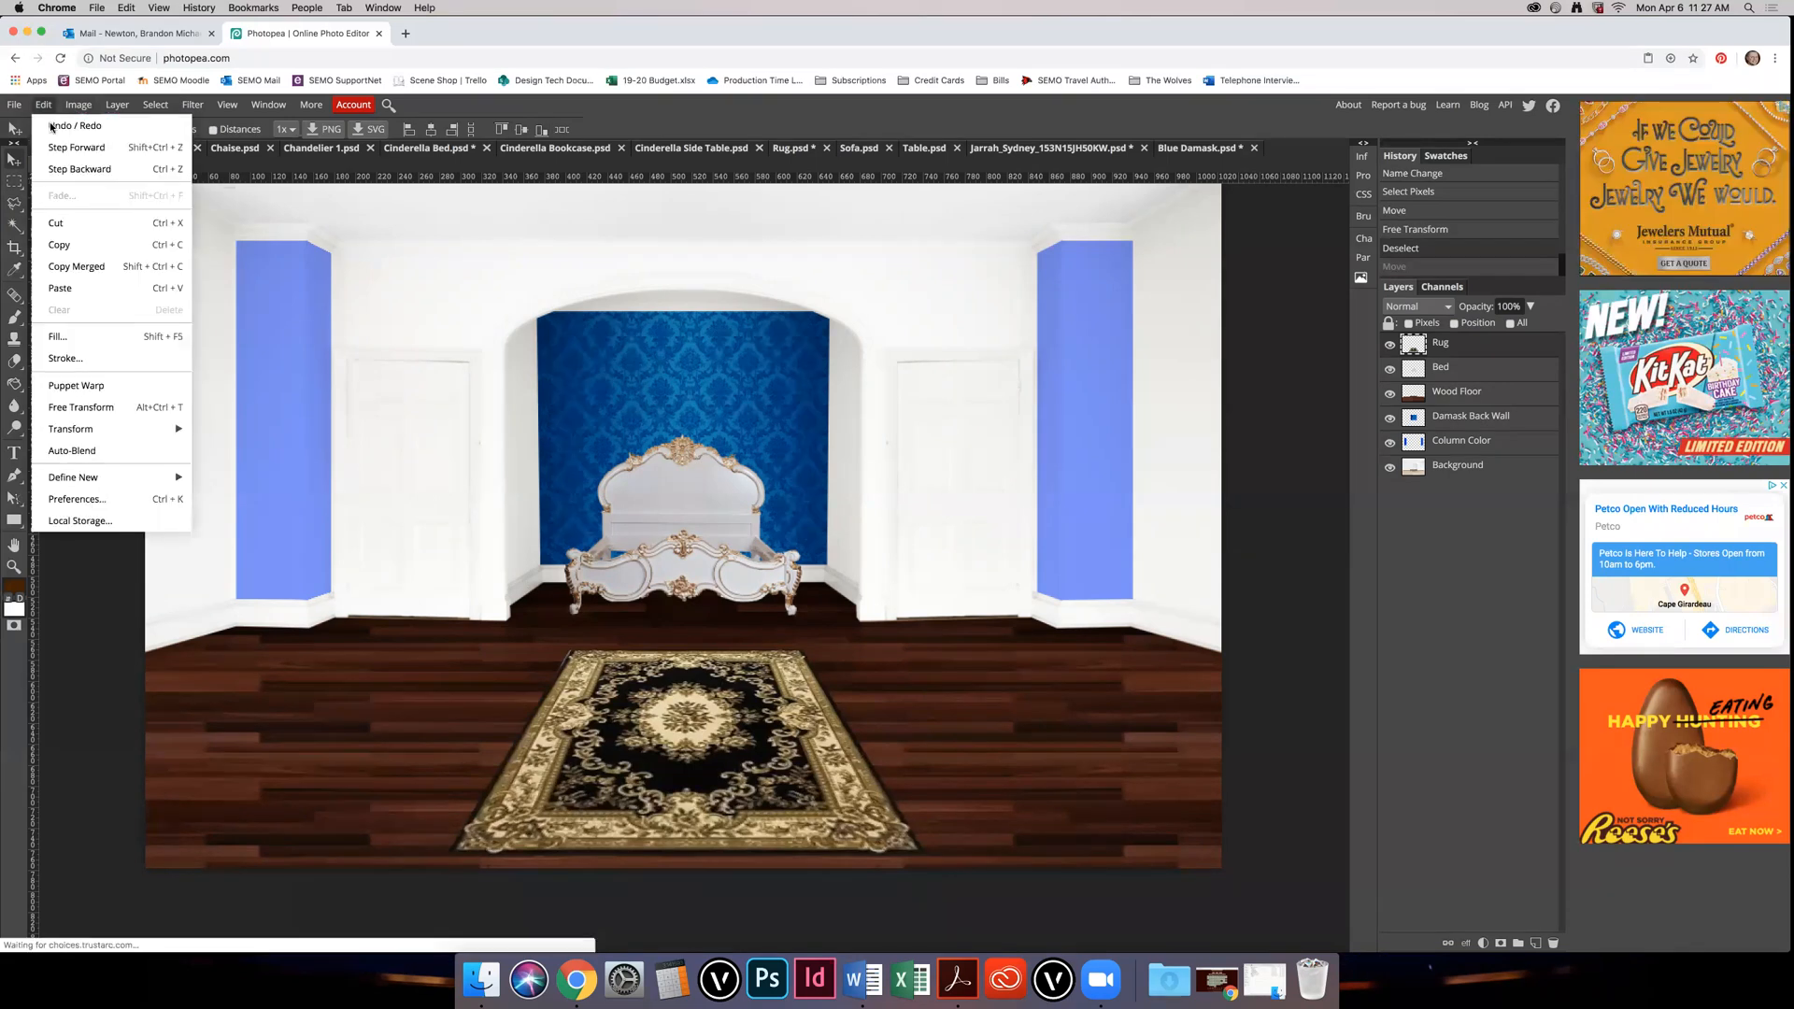
mouse_move(110, 425)
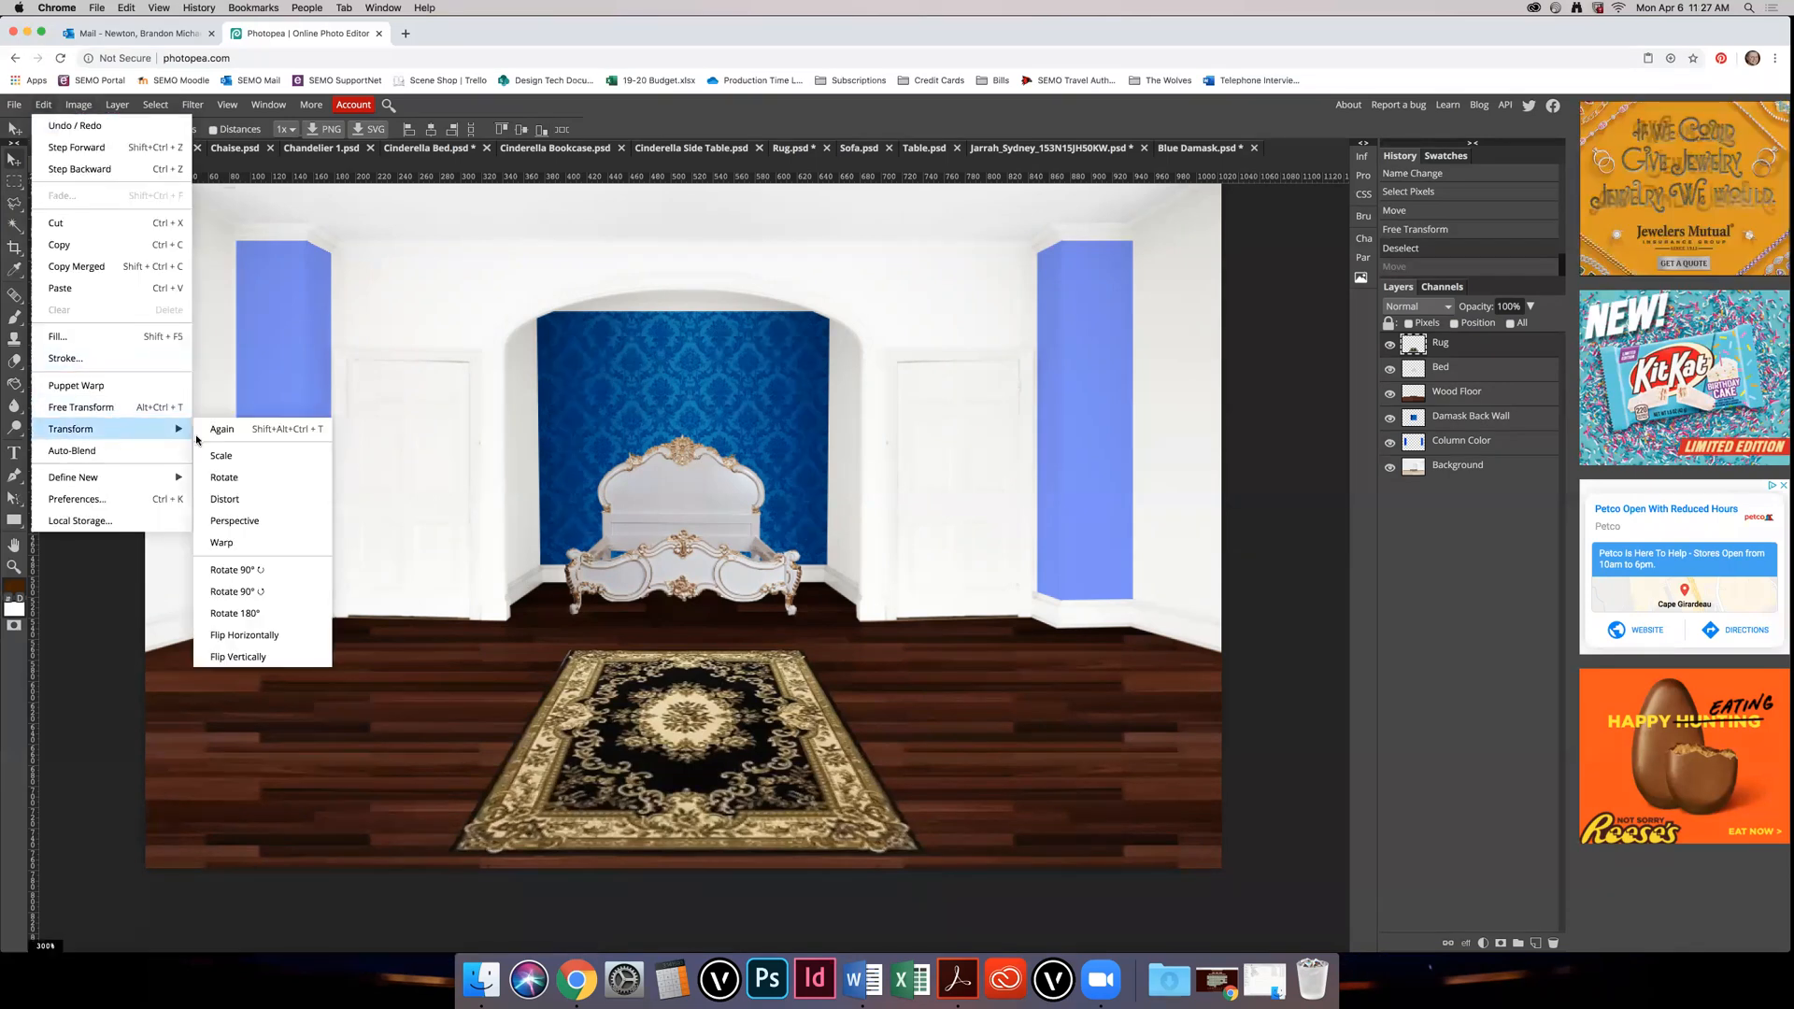
left_click(270, 544)
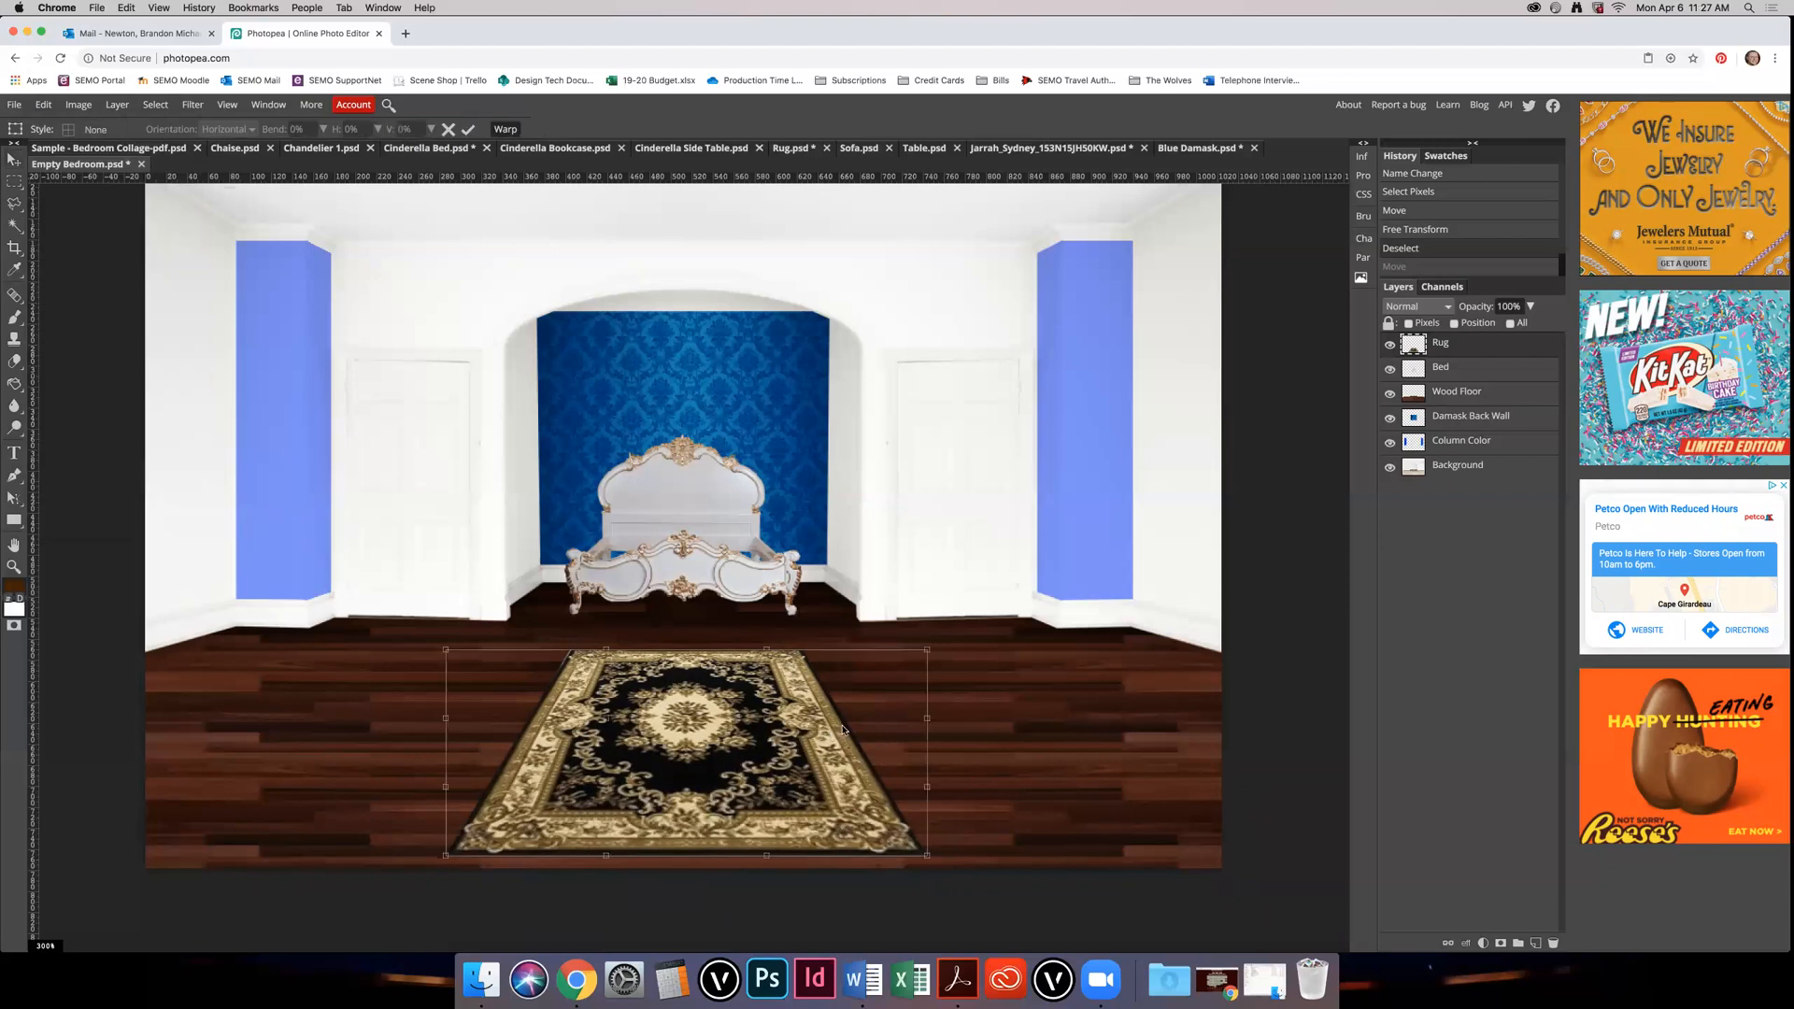
left_click_drag(945, 716, 1086, 697)
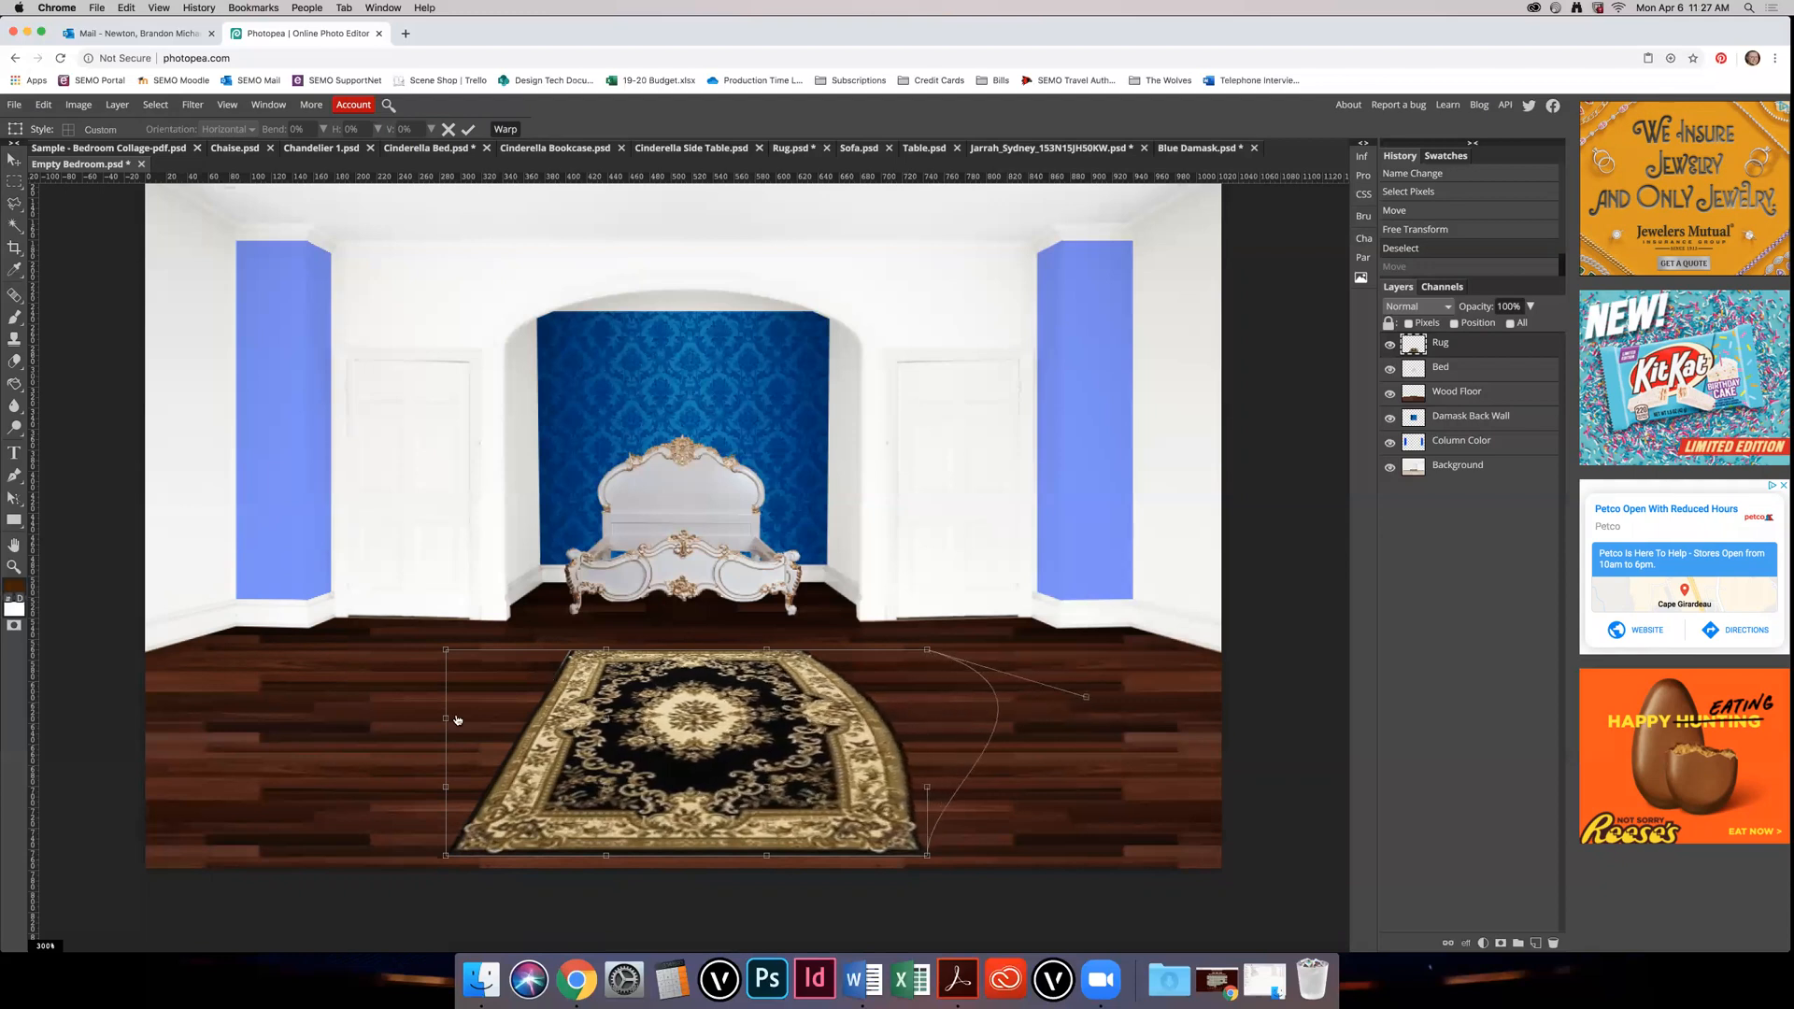
left_click_drag(422, 725, 253, 713)
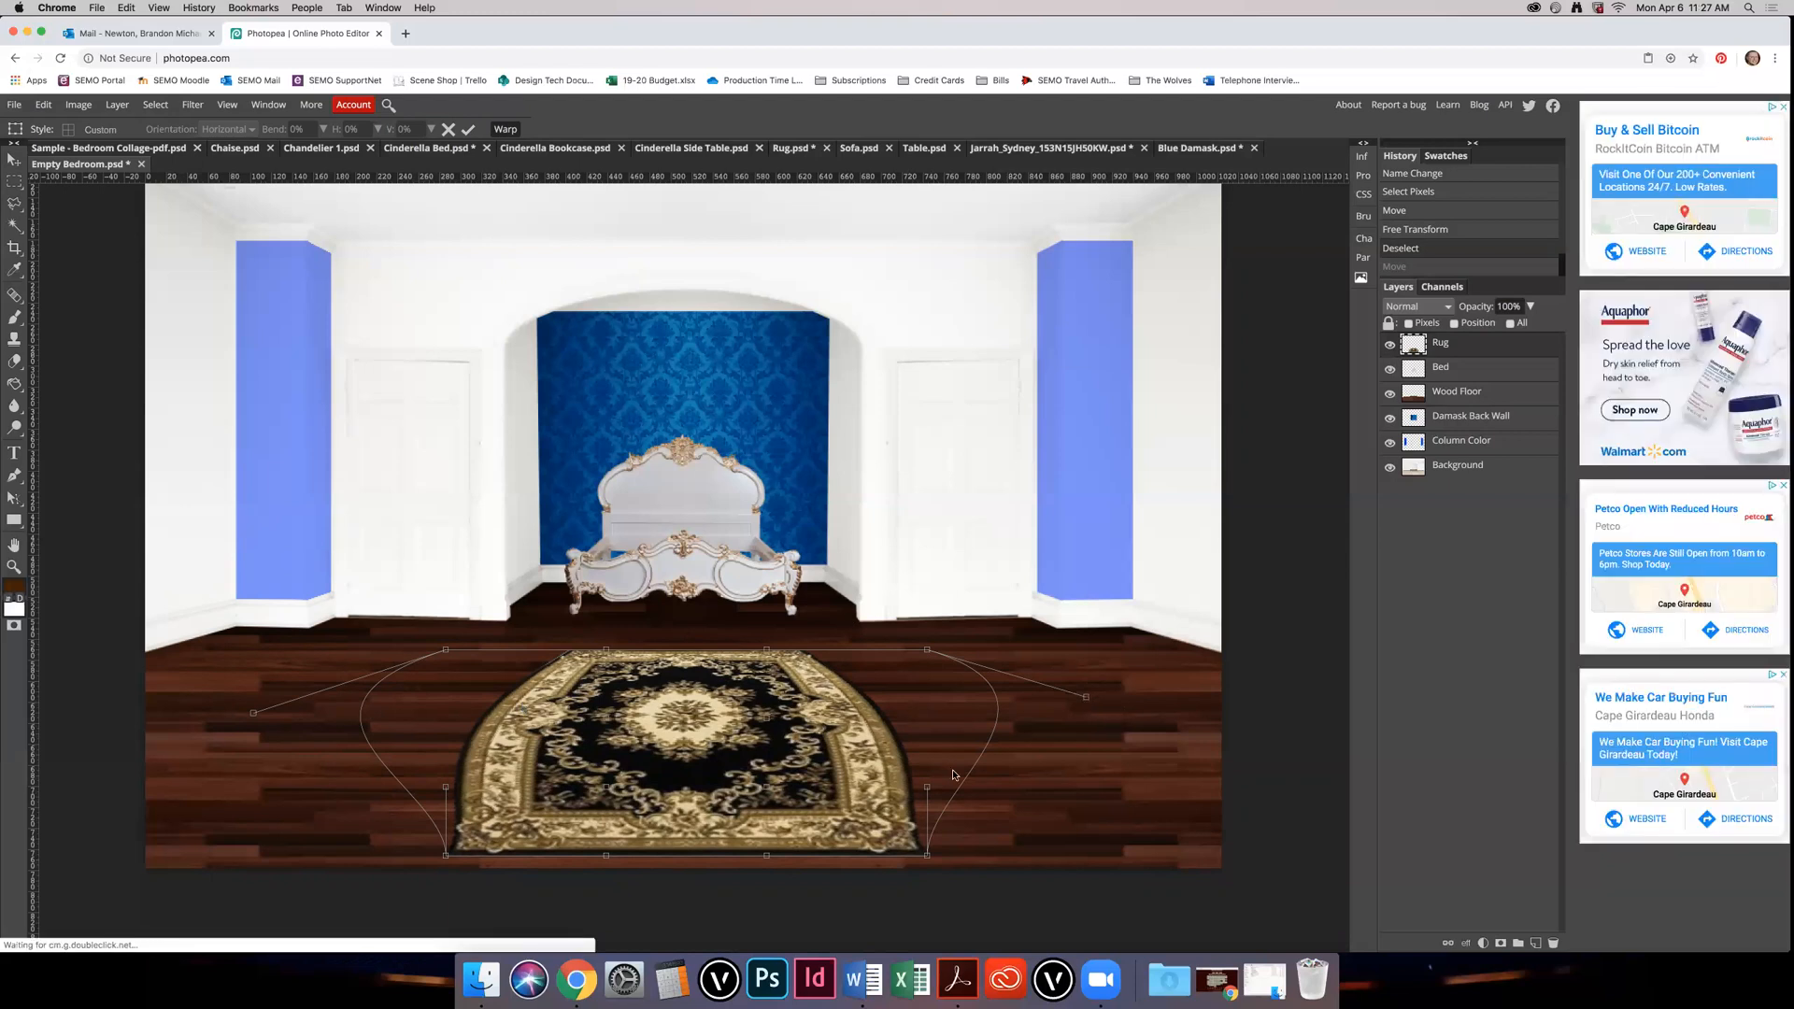
Step: Pull in the rug's near corners and bow its near edge outward to round that end of the warp
left_click_drag(927, 855, 893, 819)
left_click_drag(463, 850, 510, 809)
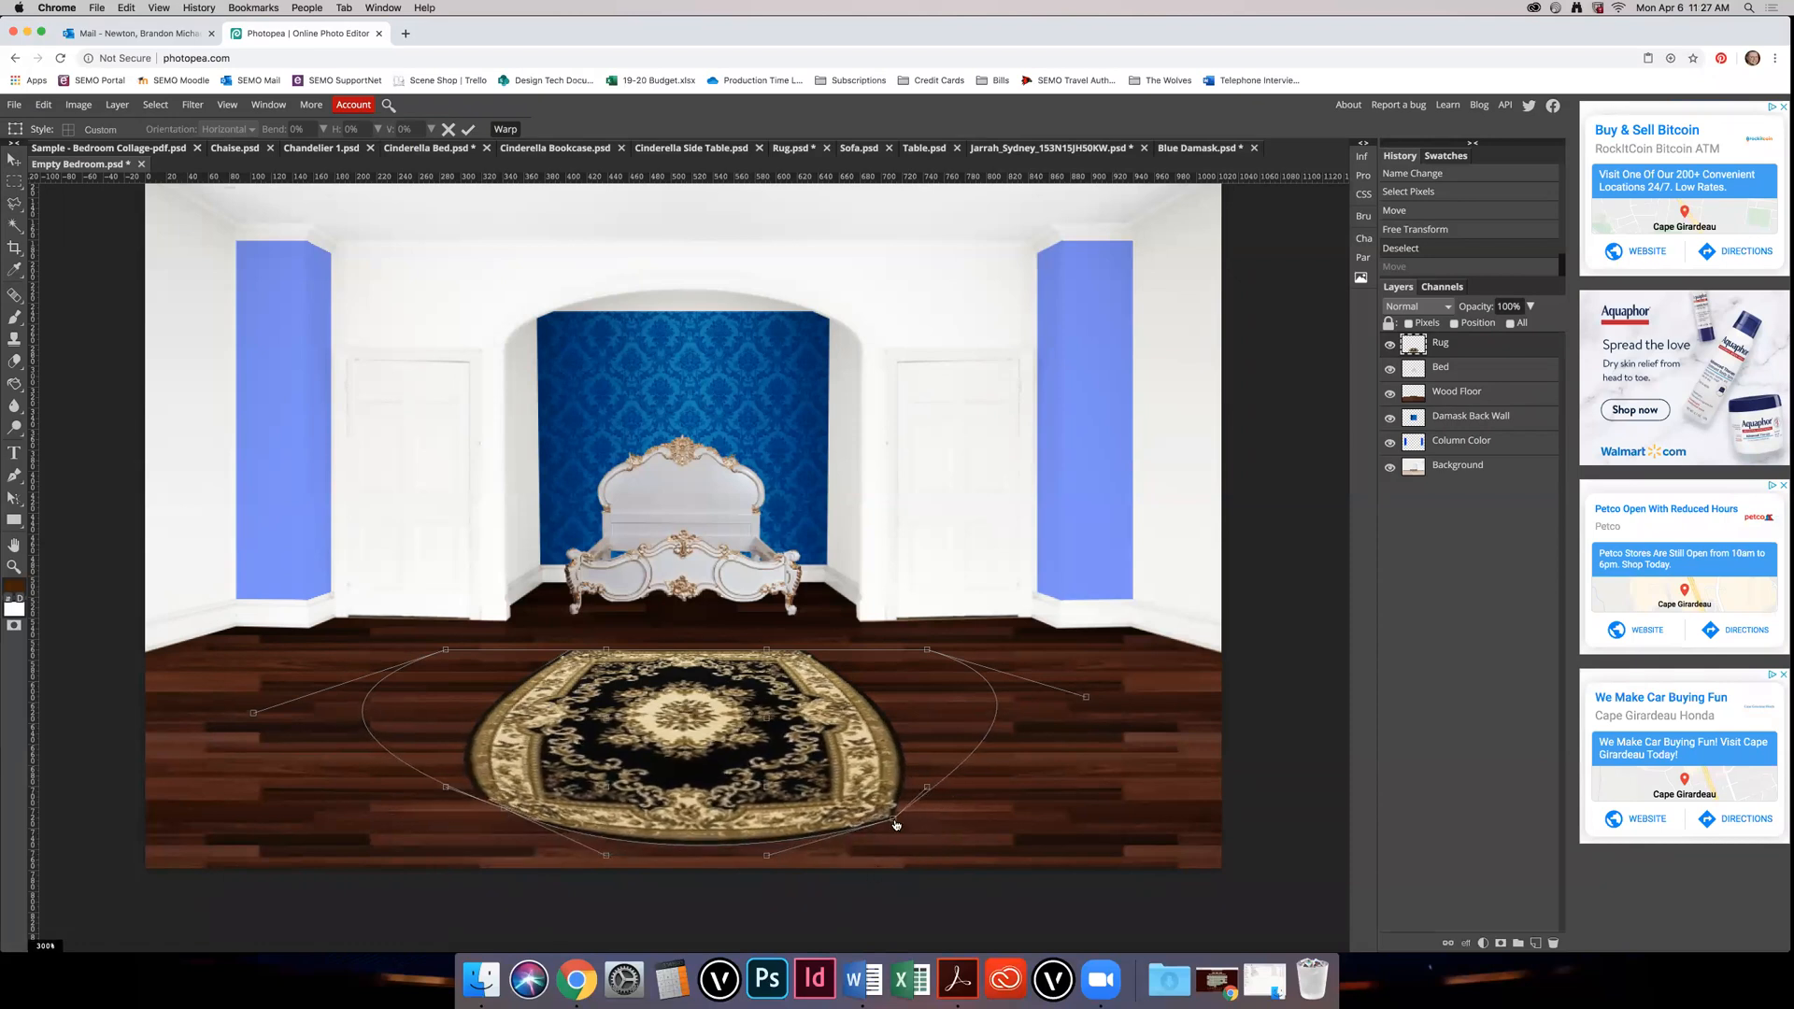
left_click_drag(894, 819, 860, 815)
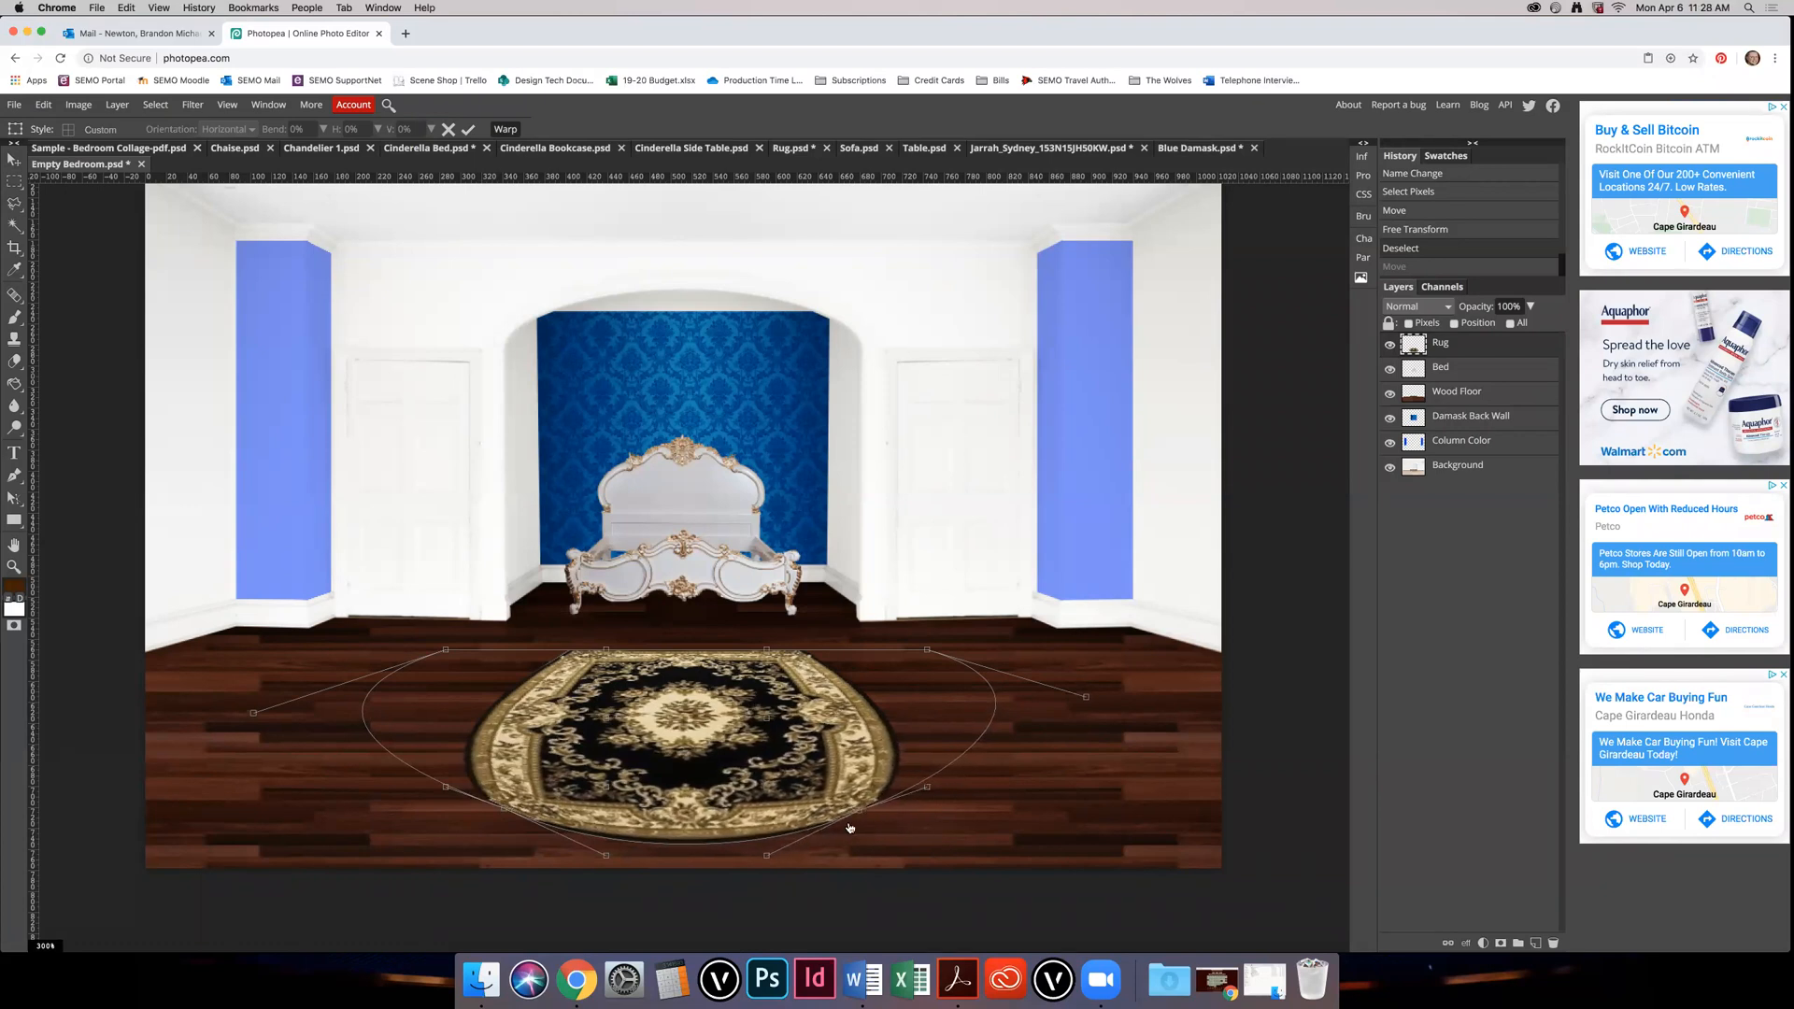
left_click_drag(607, 857, 594, 897)
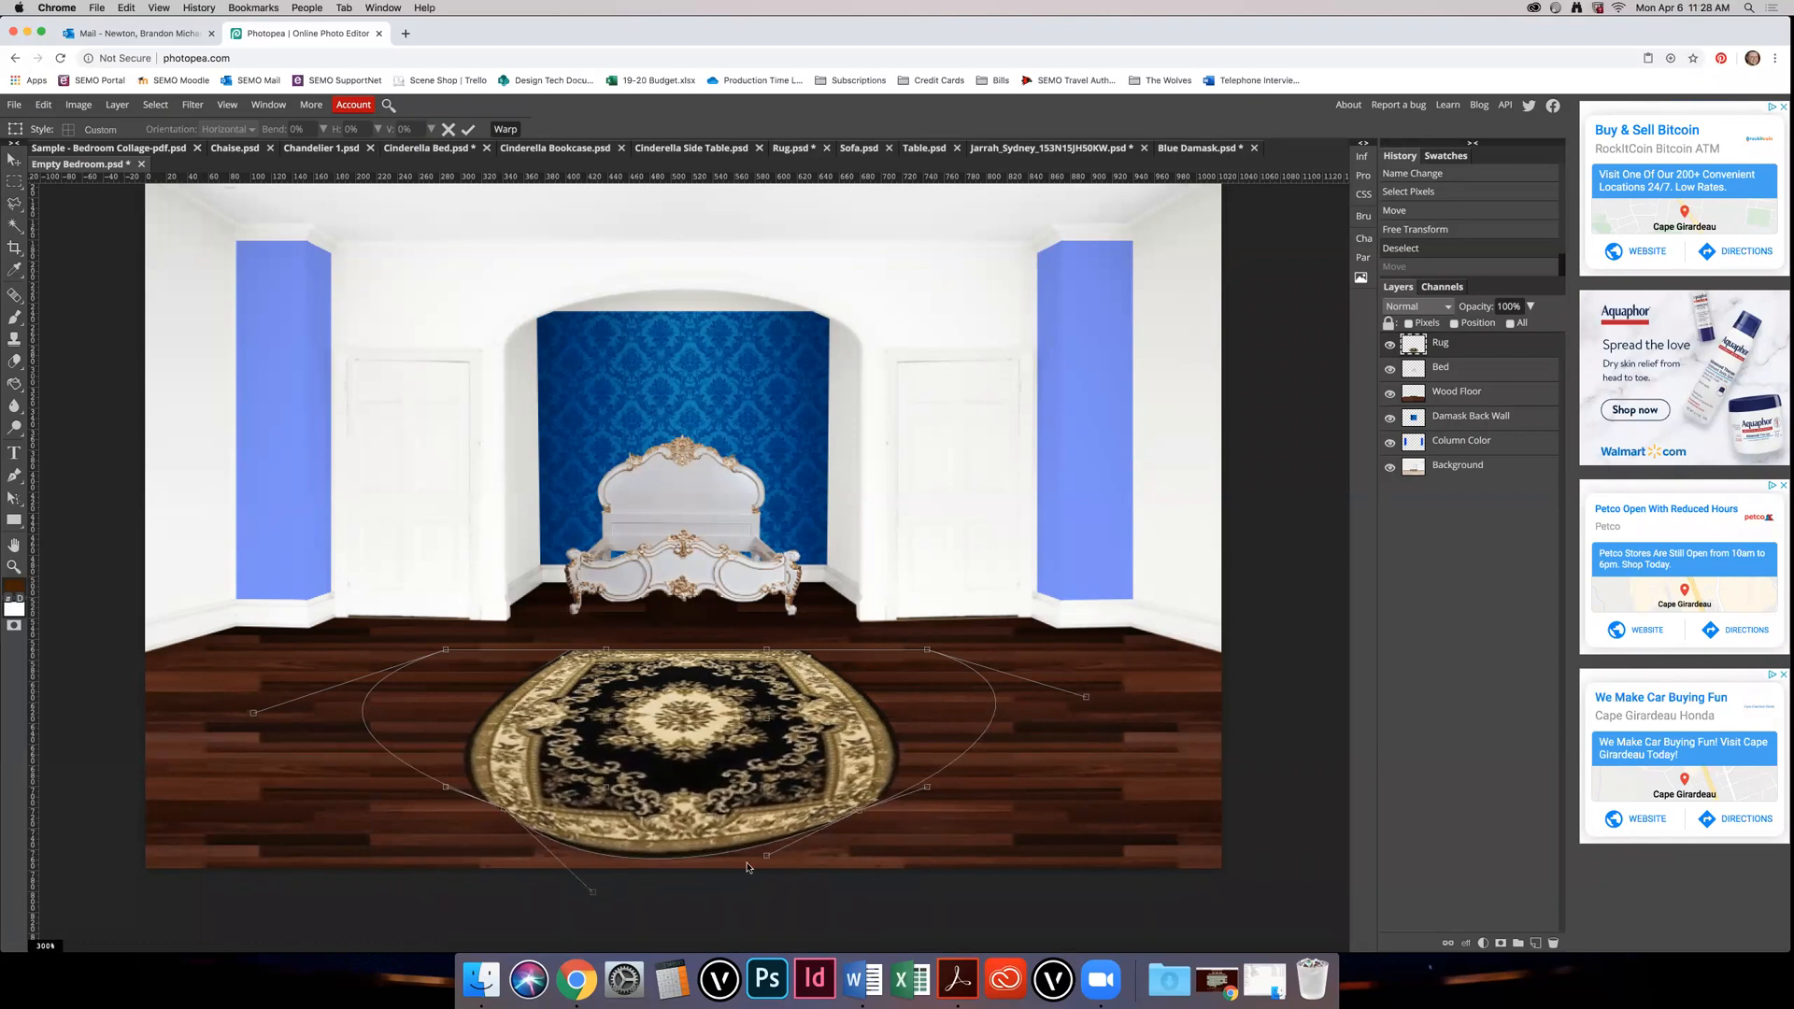
left_click_drag(767, 855, 790, 878)
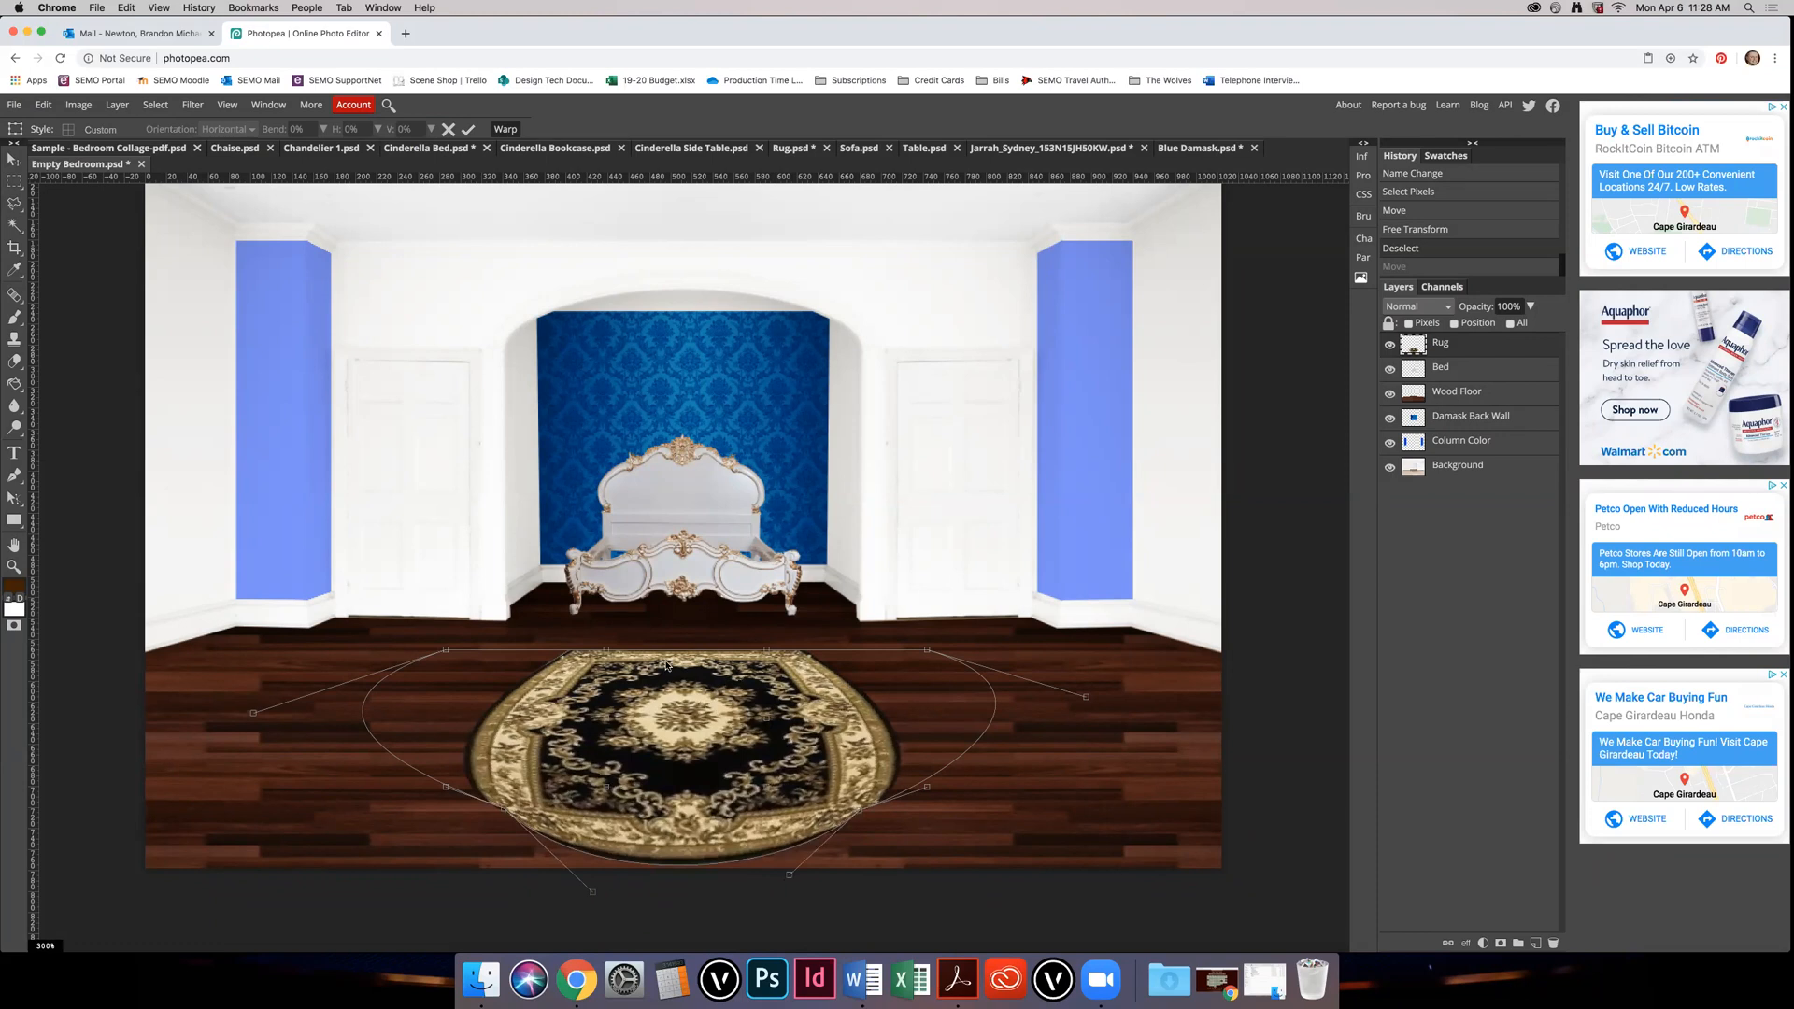
Step: Bow the rug's far edge toward the bed, apply the warp, and undo it
left_click_drag(607, 650, 610, 633)
left_click_drag(777, 653, 769, 627)
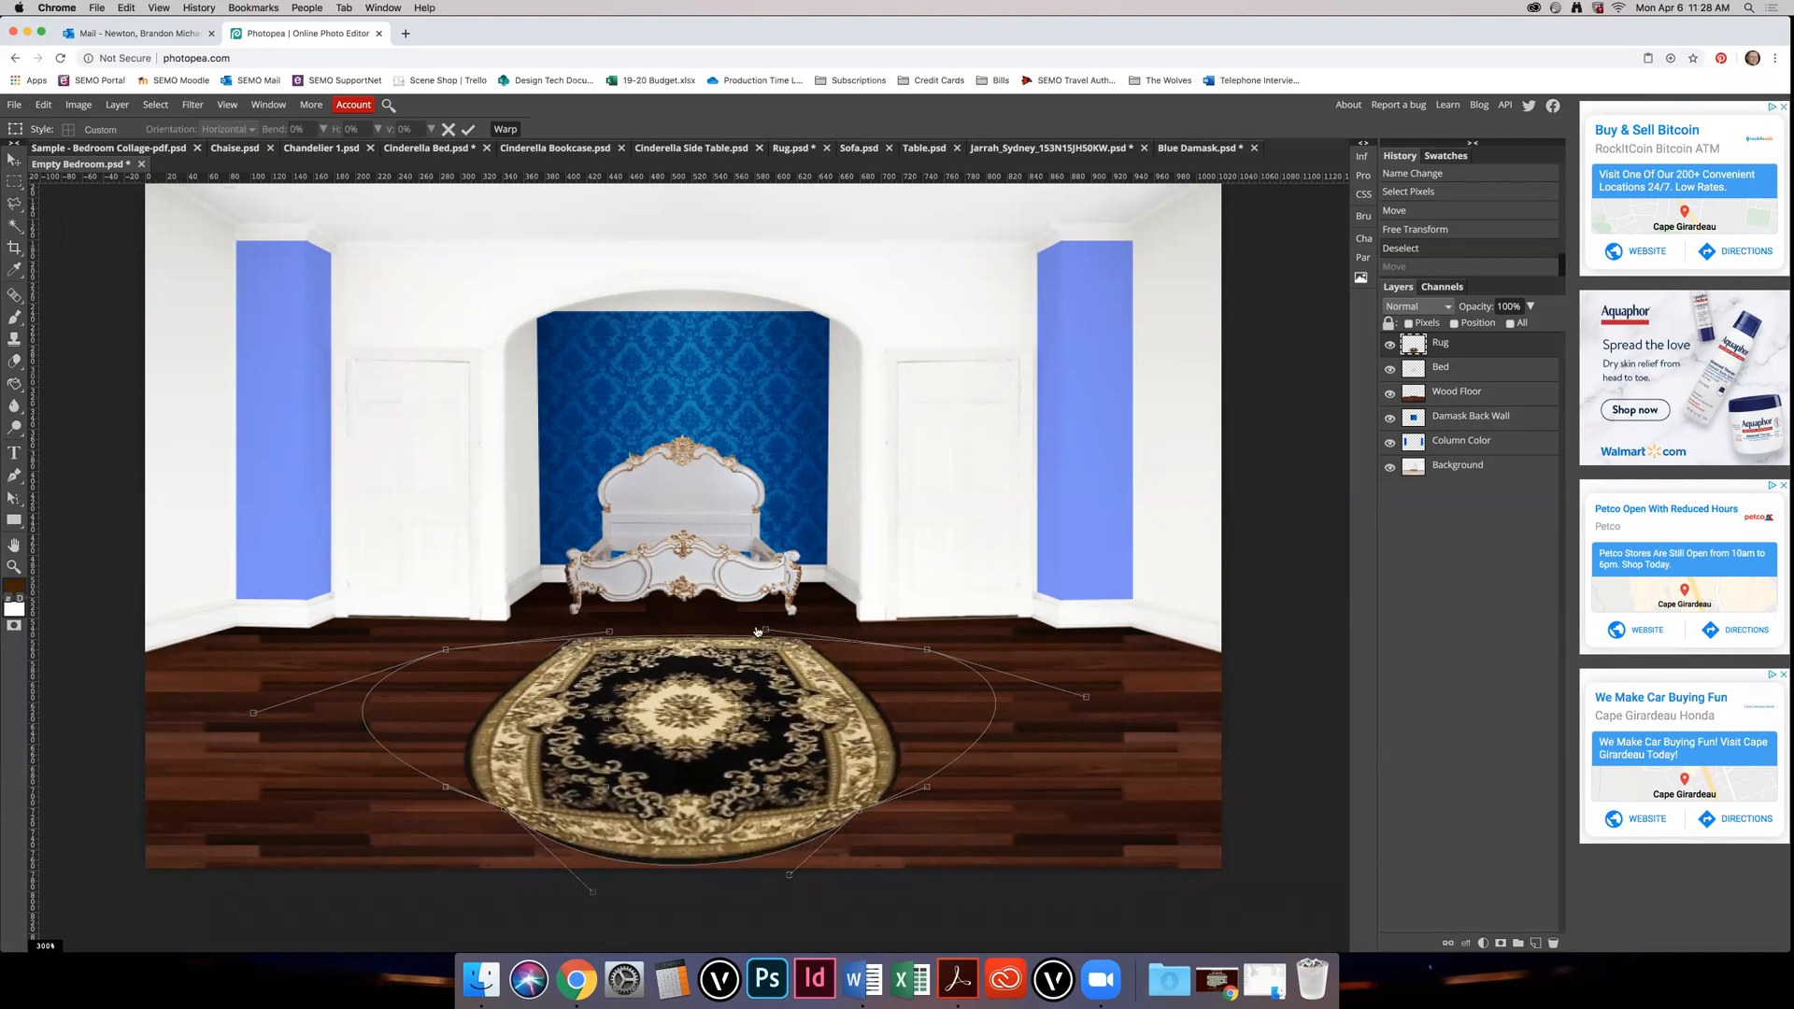
left_click(471, 132)
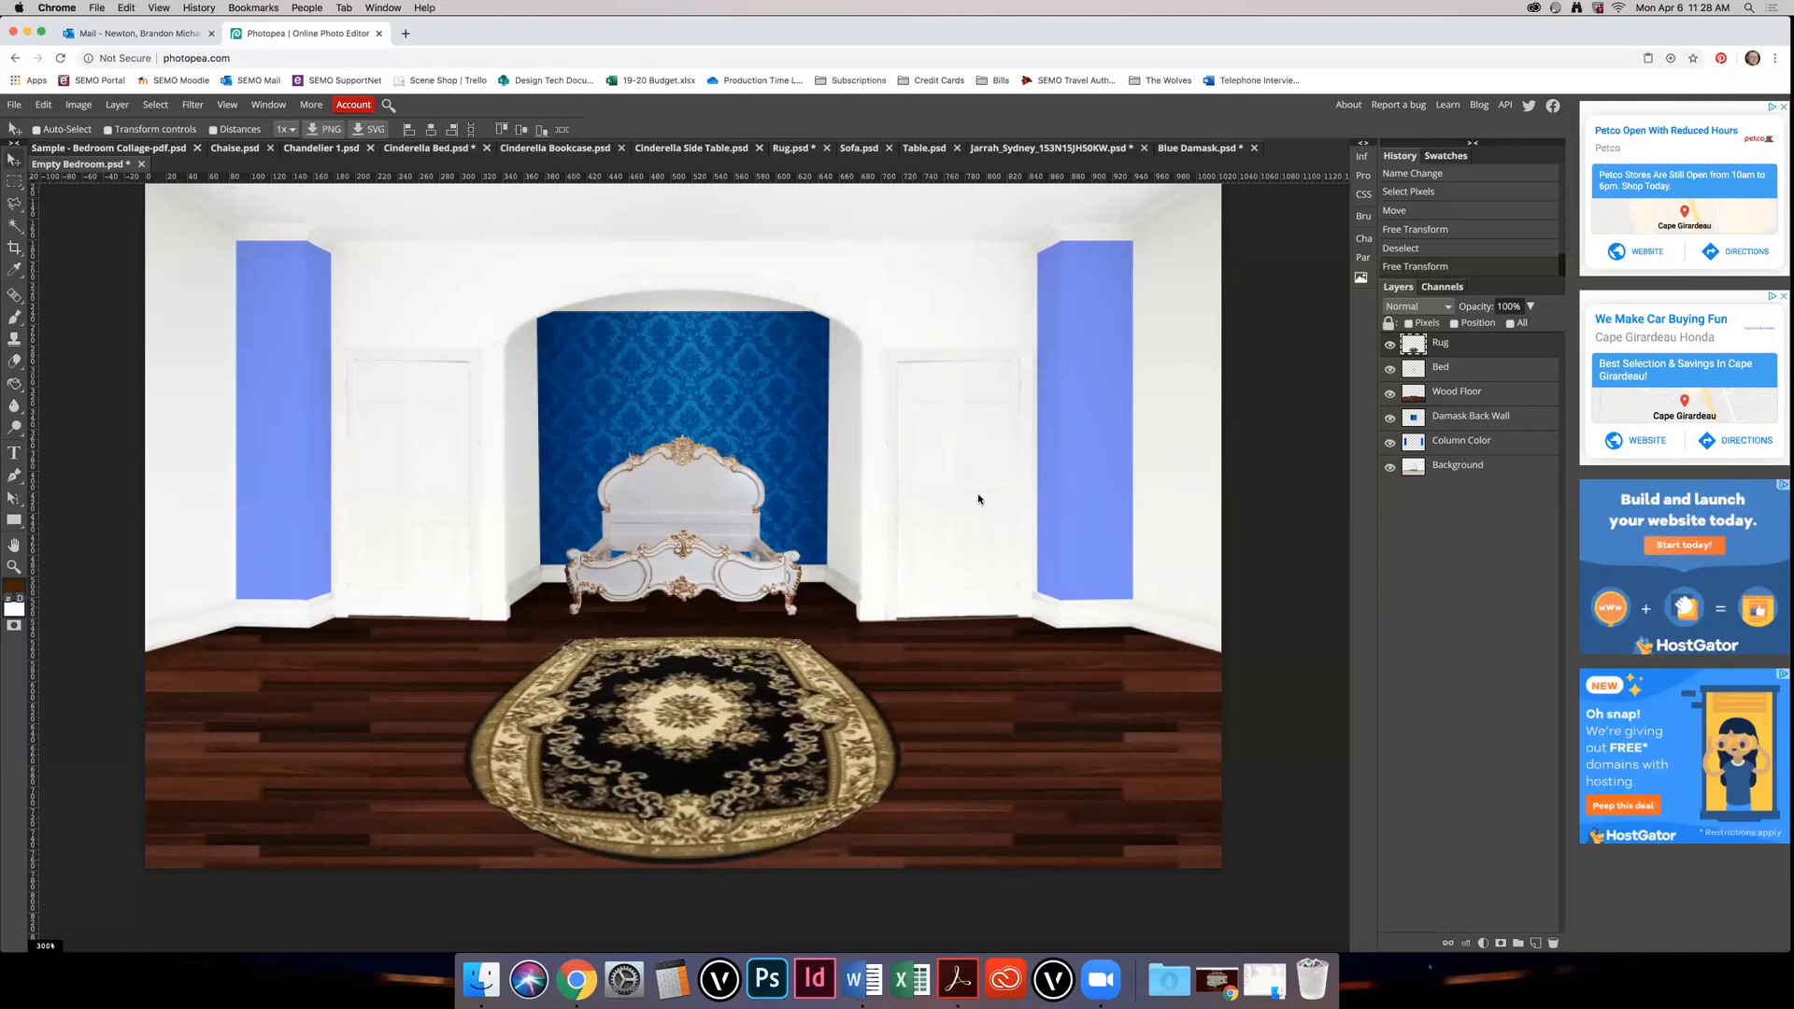
key("super+z")
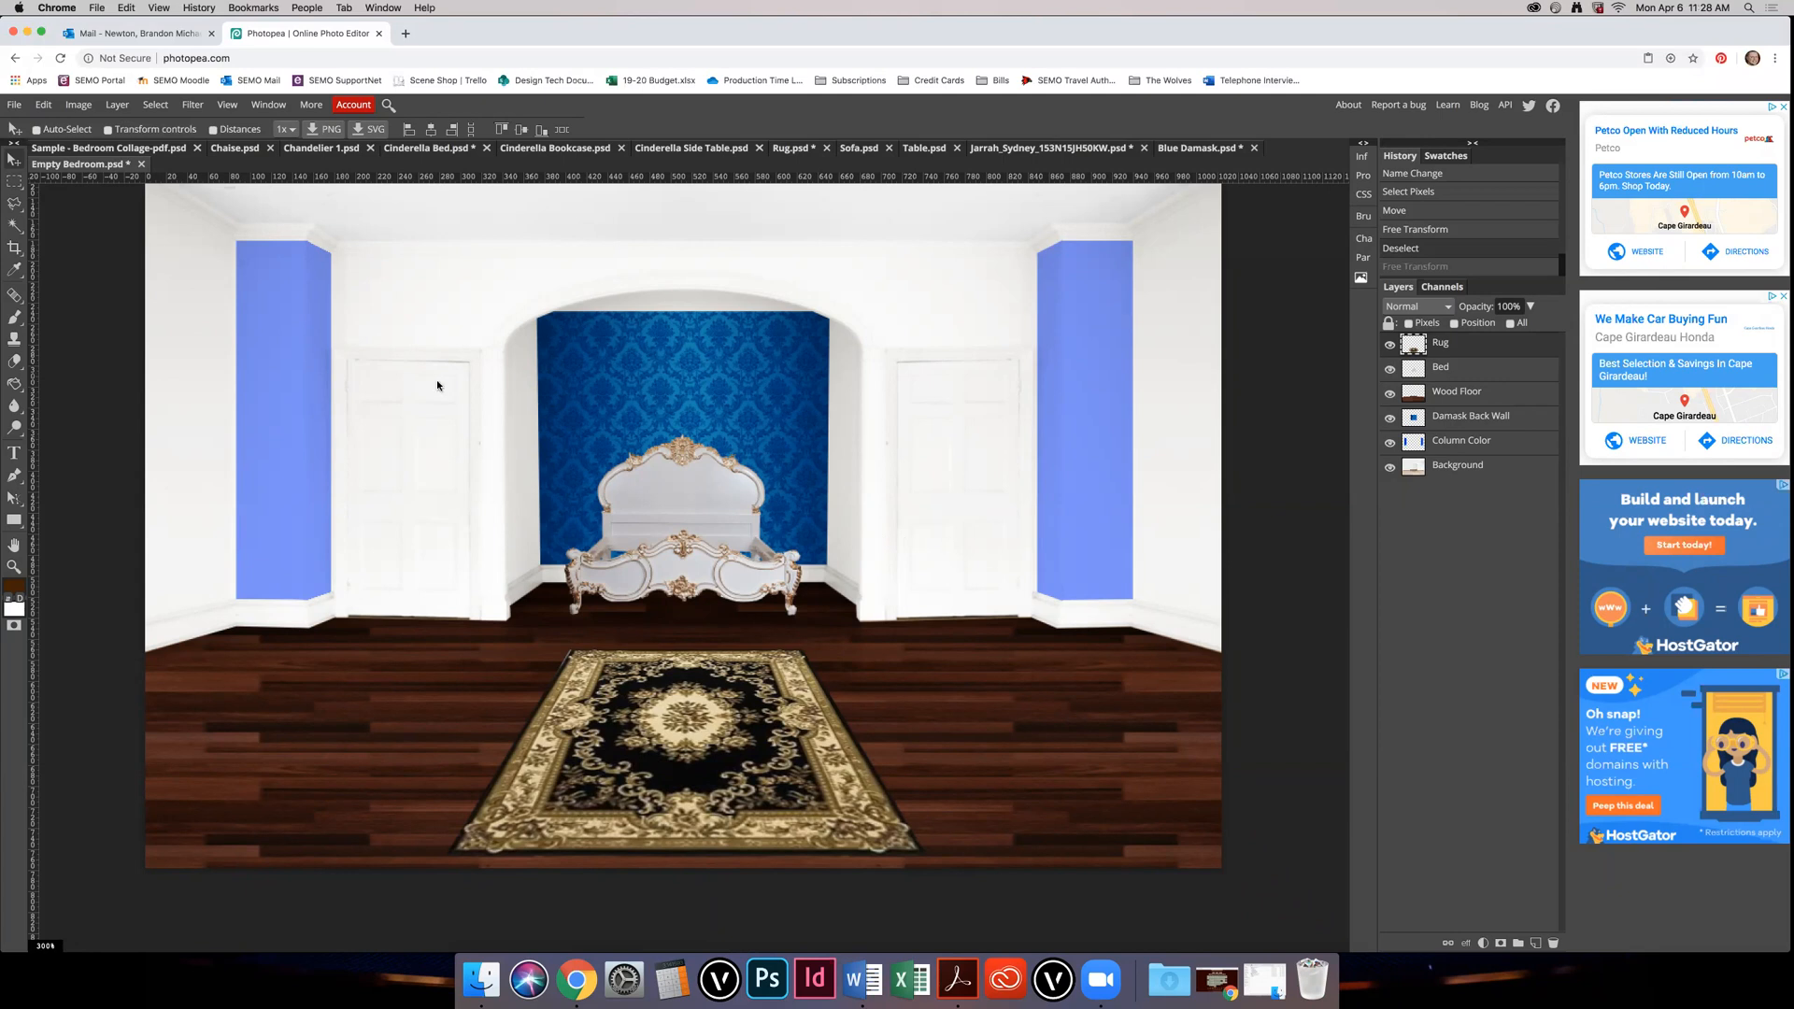
left_click(82, 105)
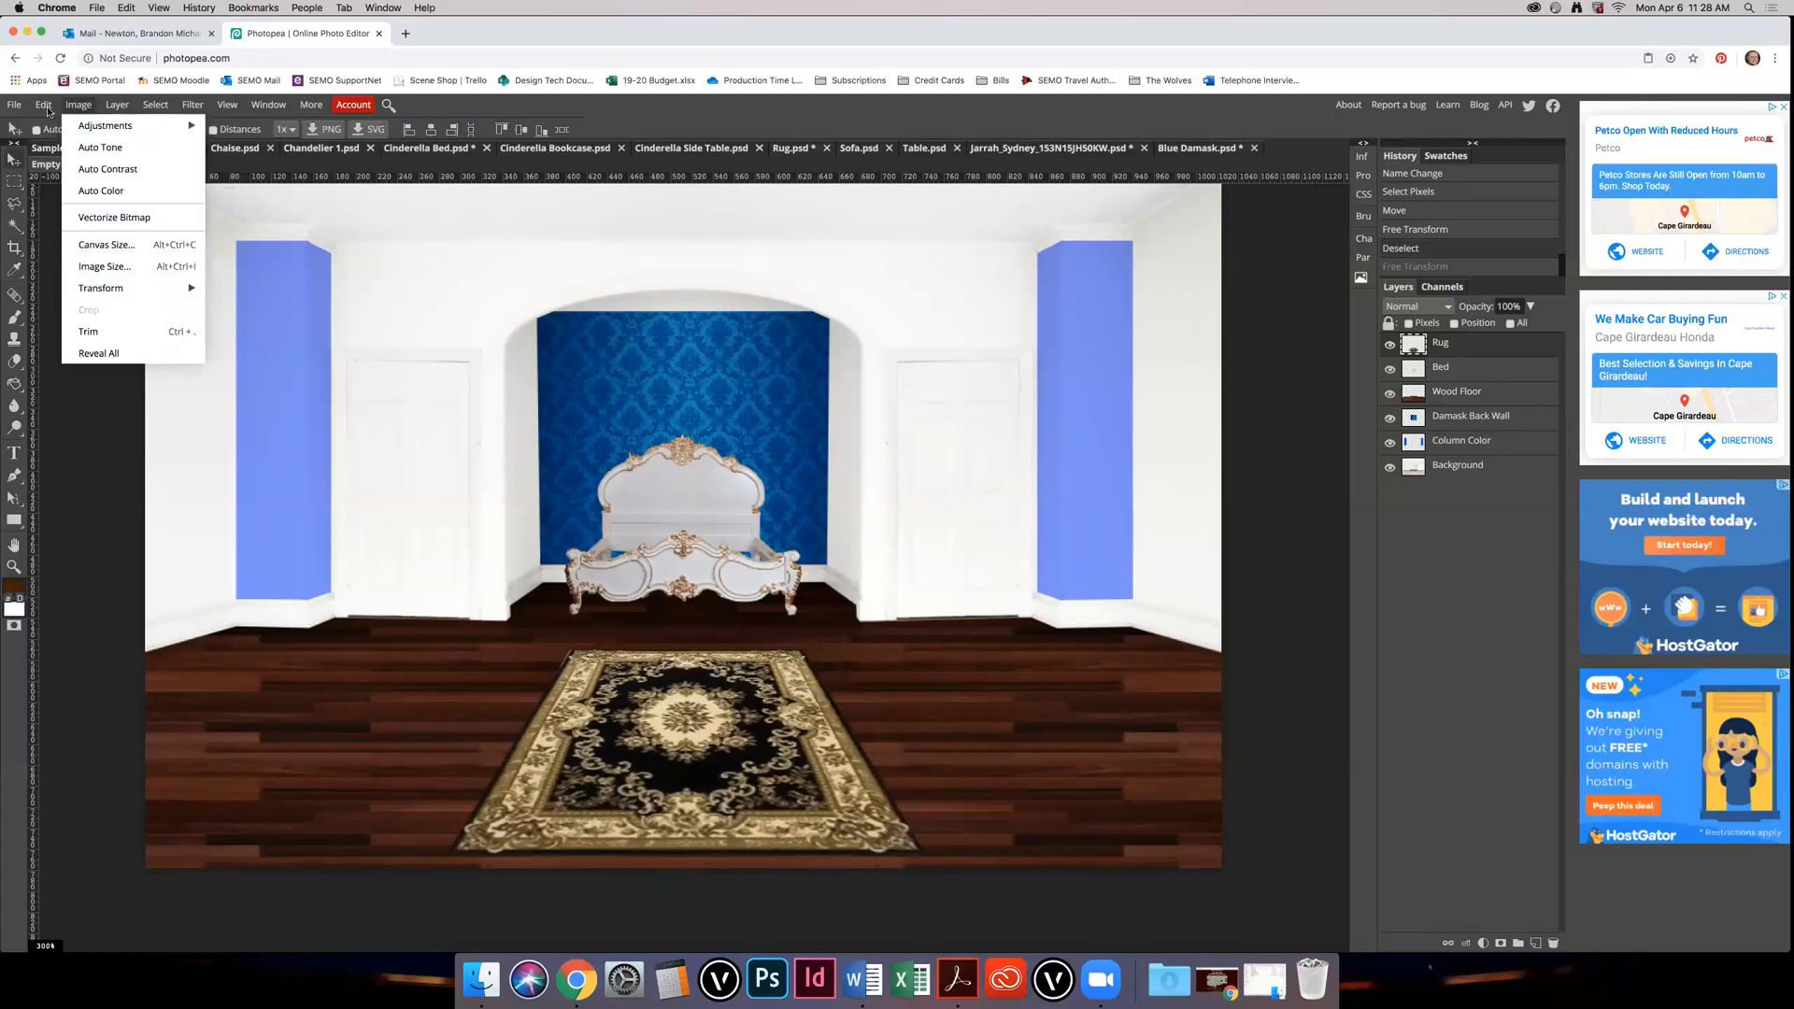
mouse_move(48, 111)
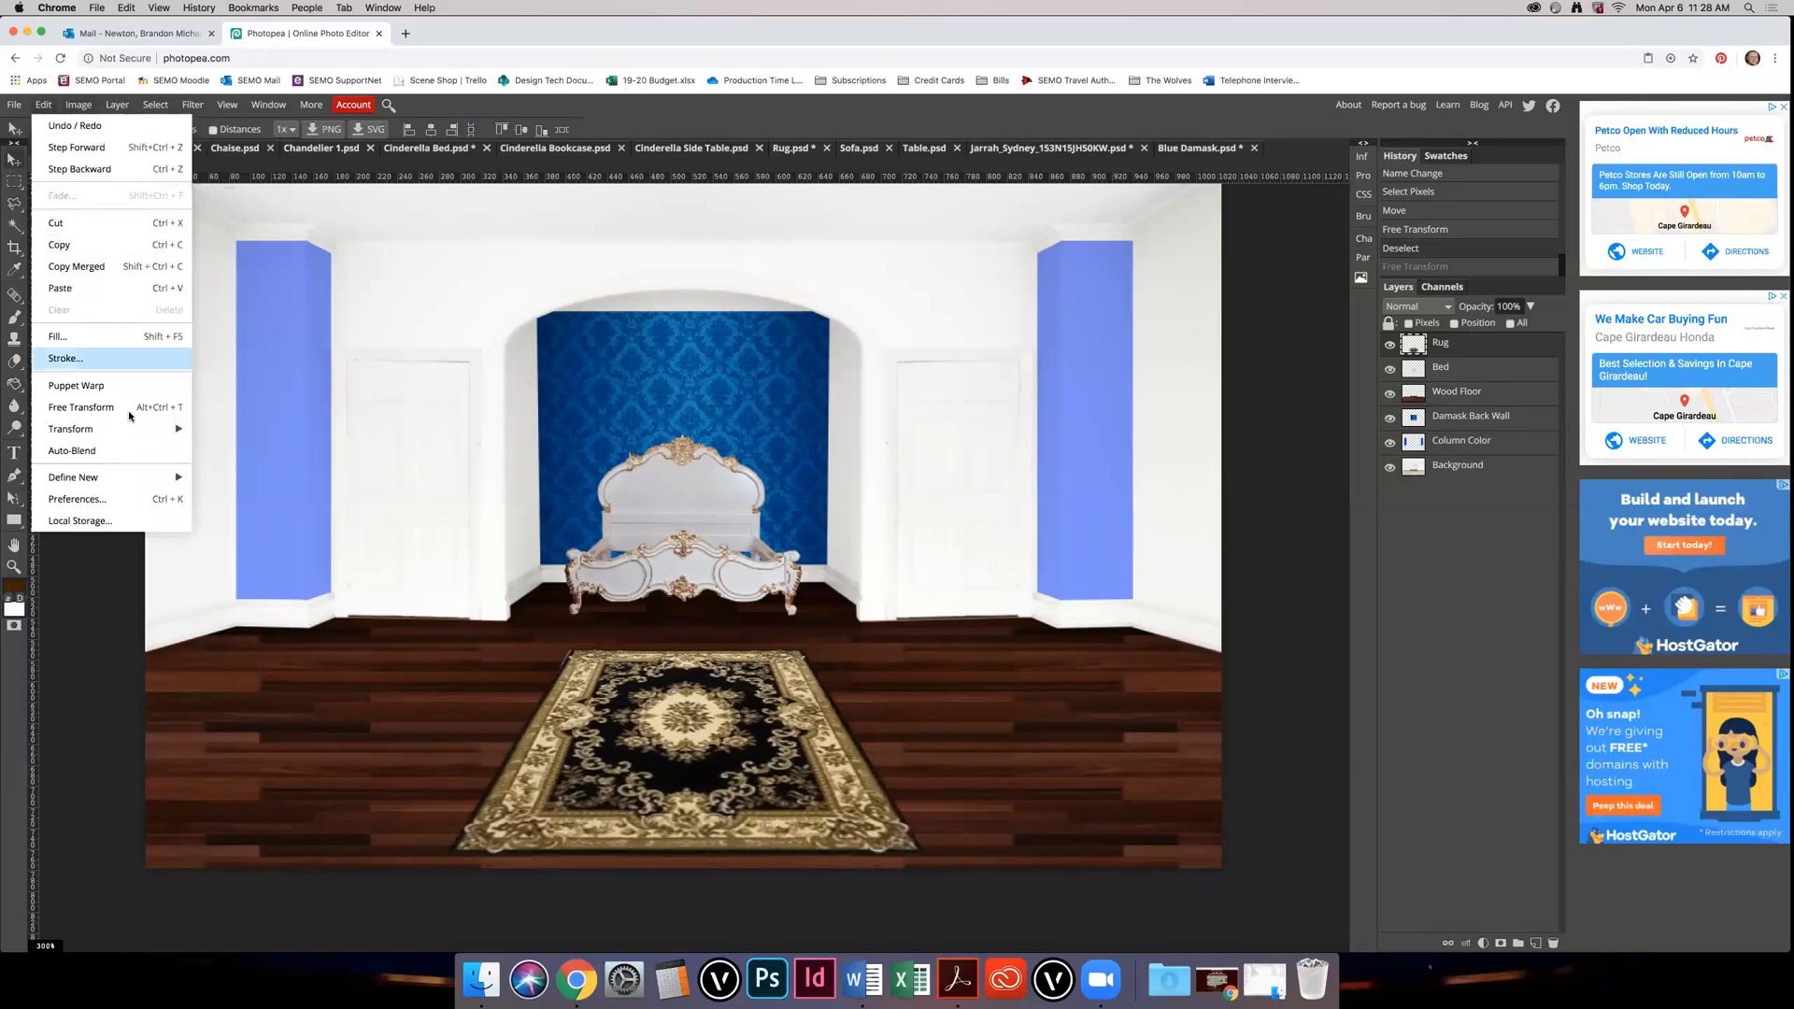
mouse_move(179, 436)
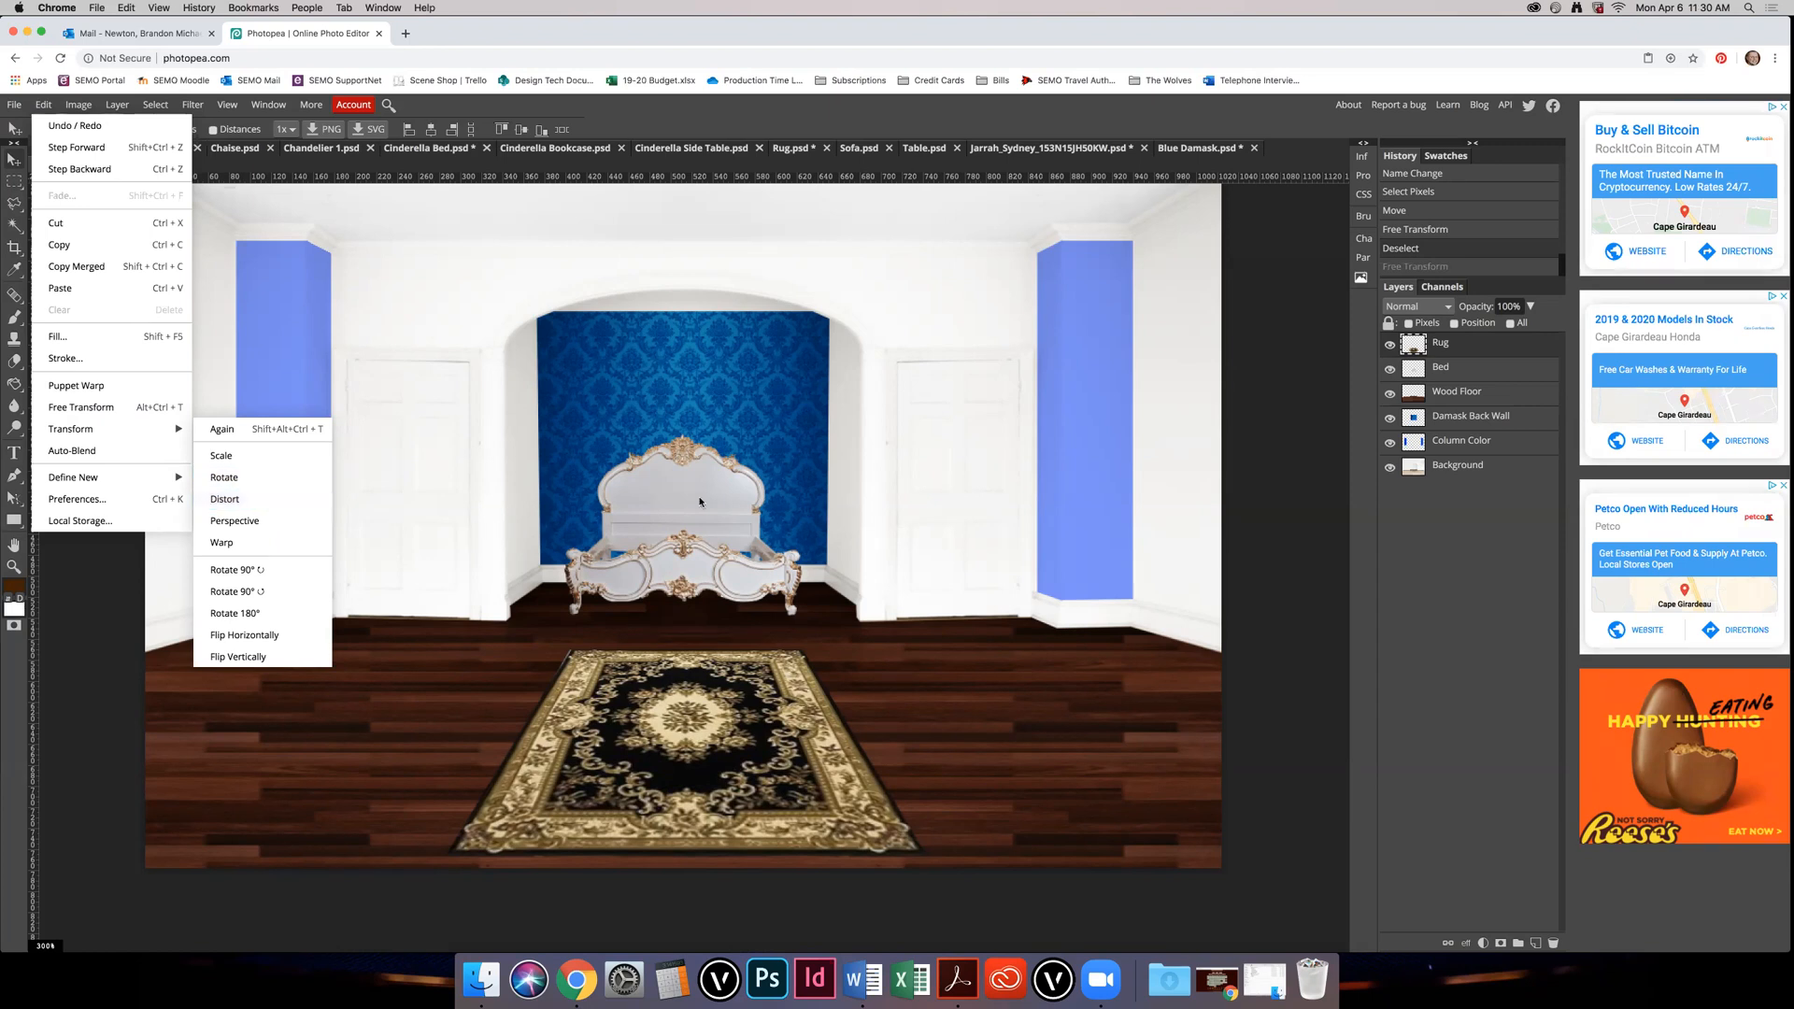
left_click(688, 601)
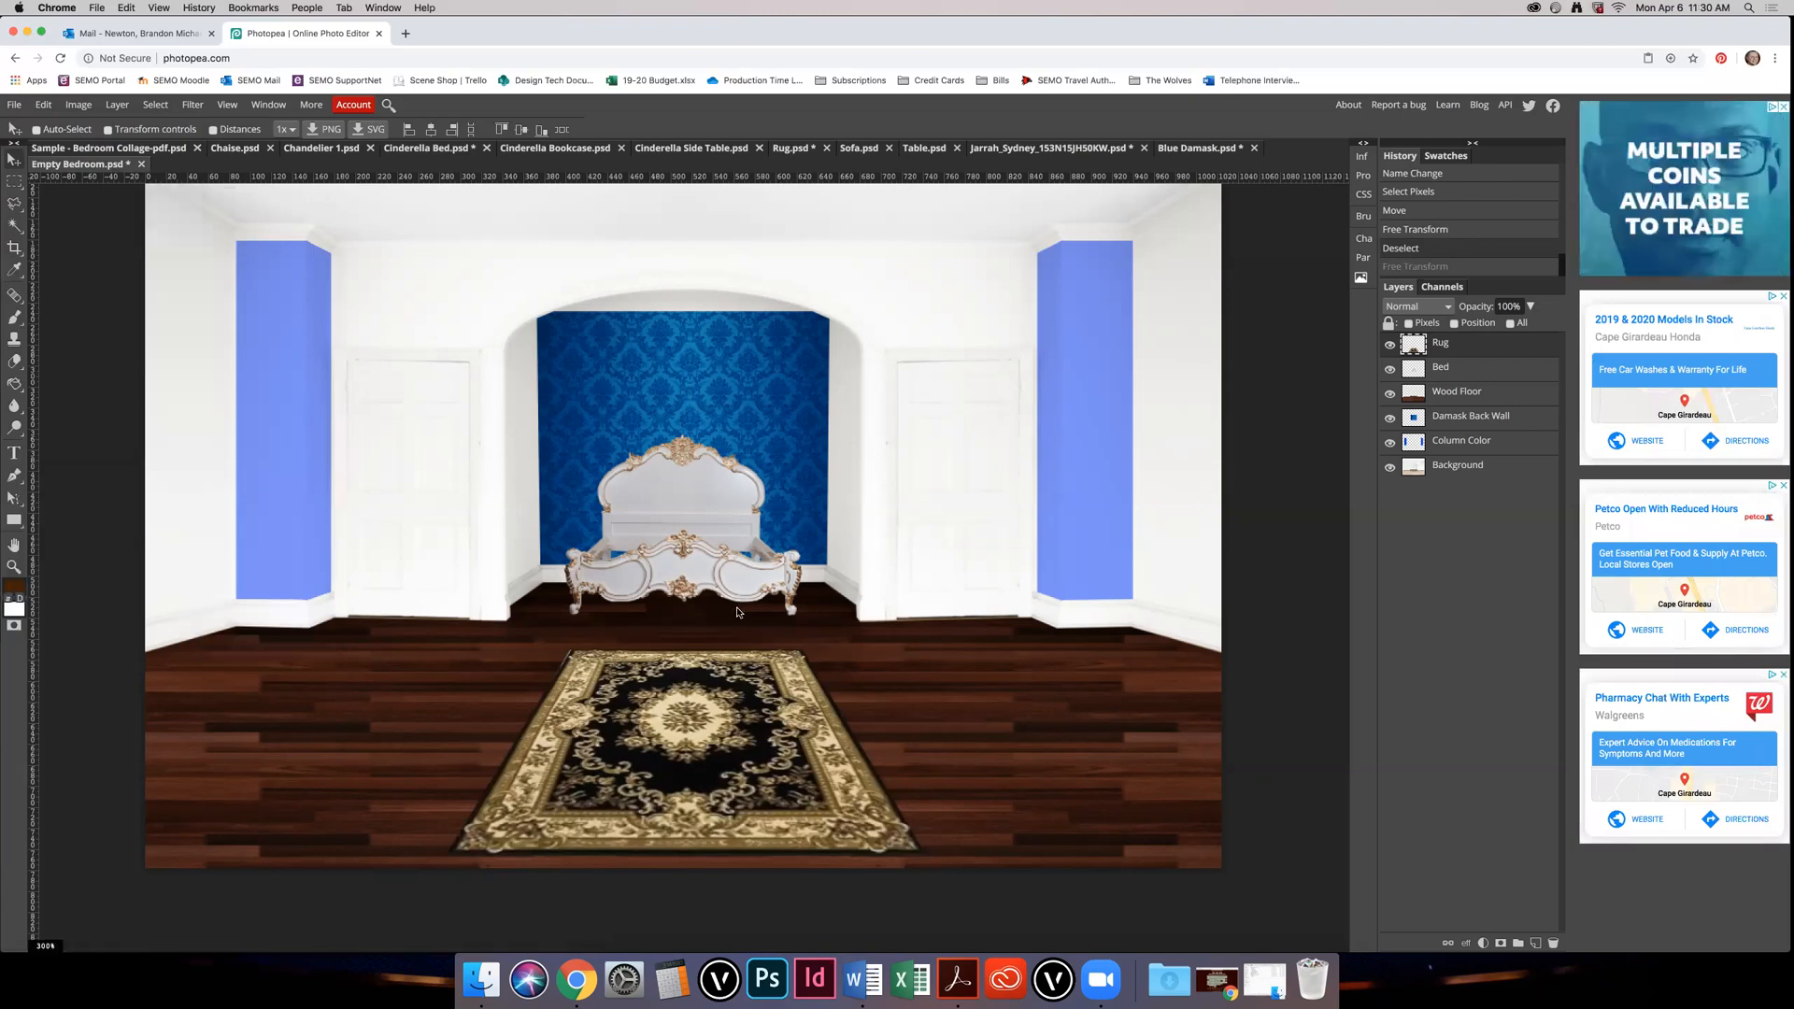
Step: Switch to the Chandelier 1.psd document and select its white background with the Magic Wand at tolerance 30
key("super+minus")
key("super+minus")
key("super+equal")
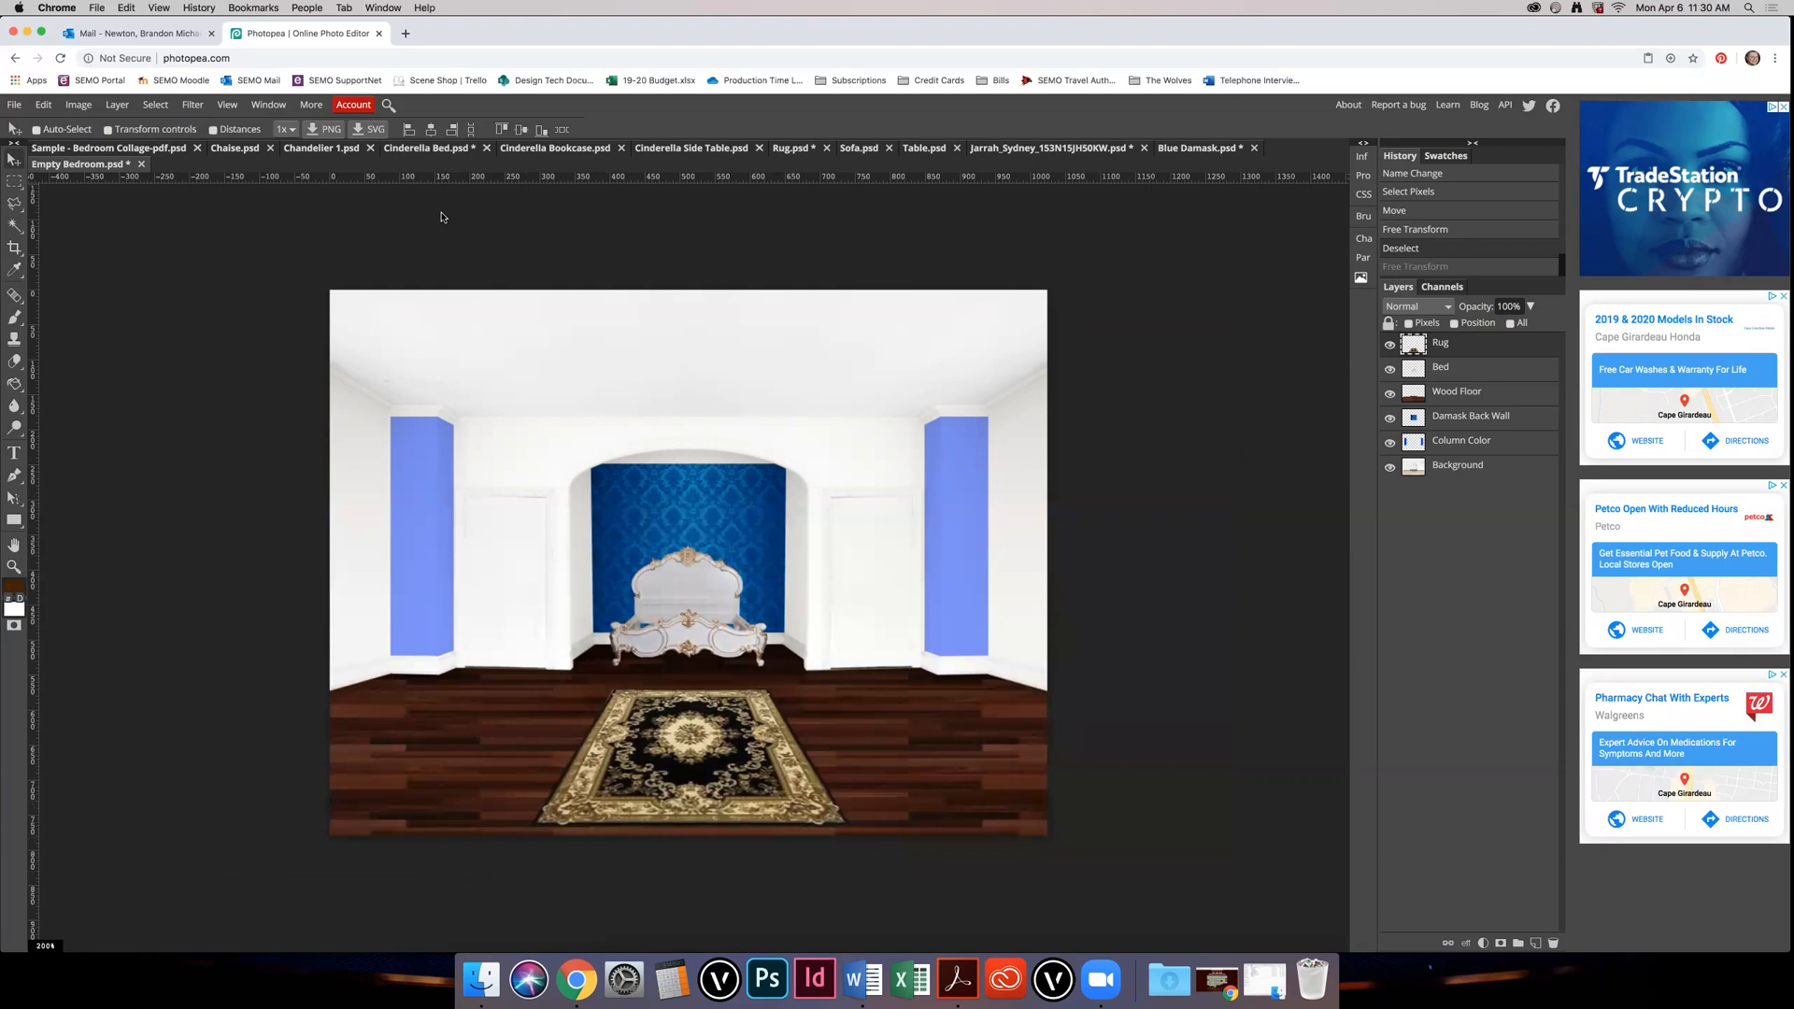
left_click(301, 155)
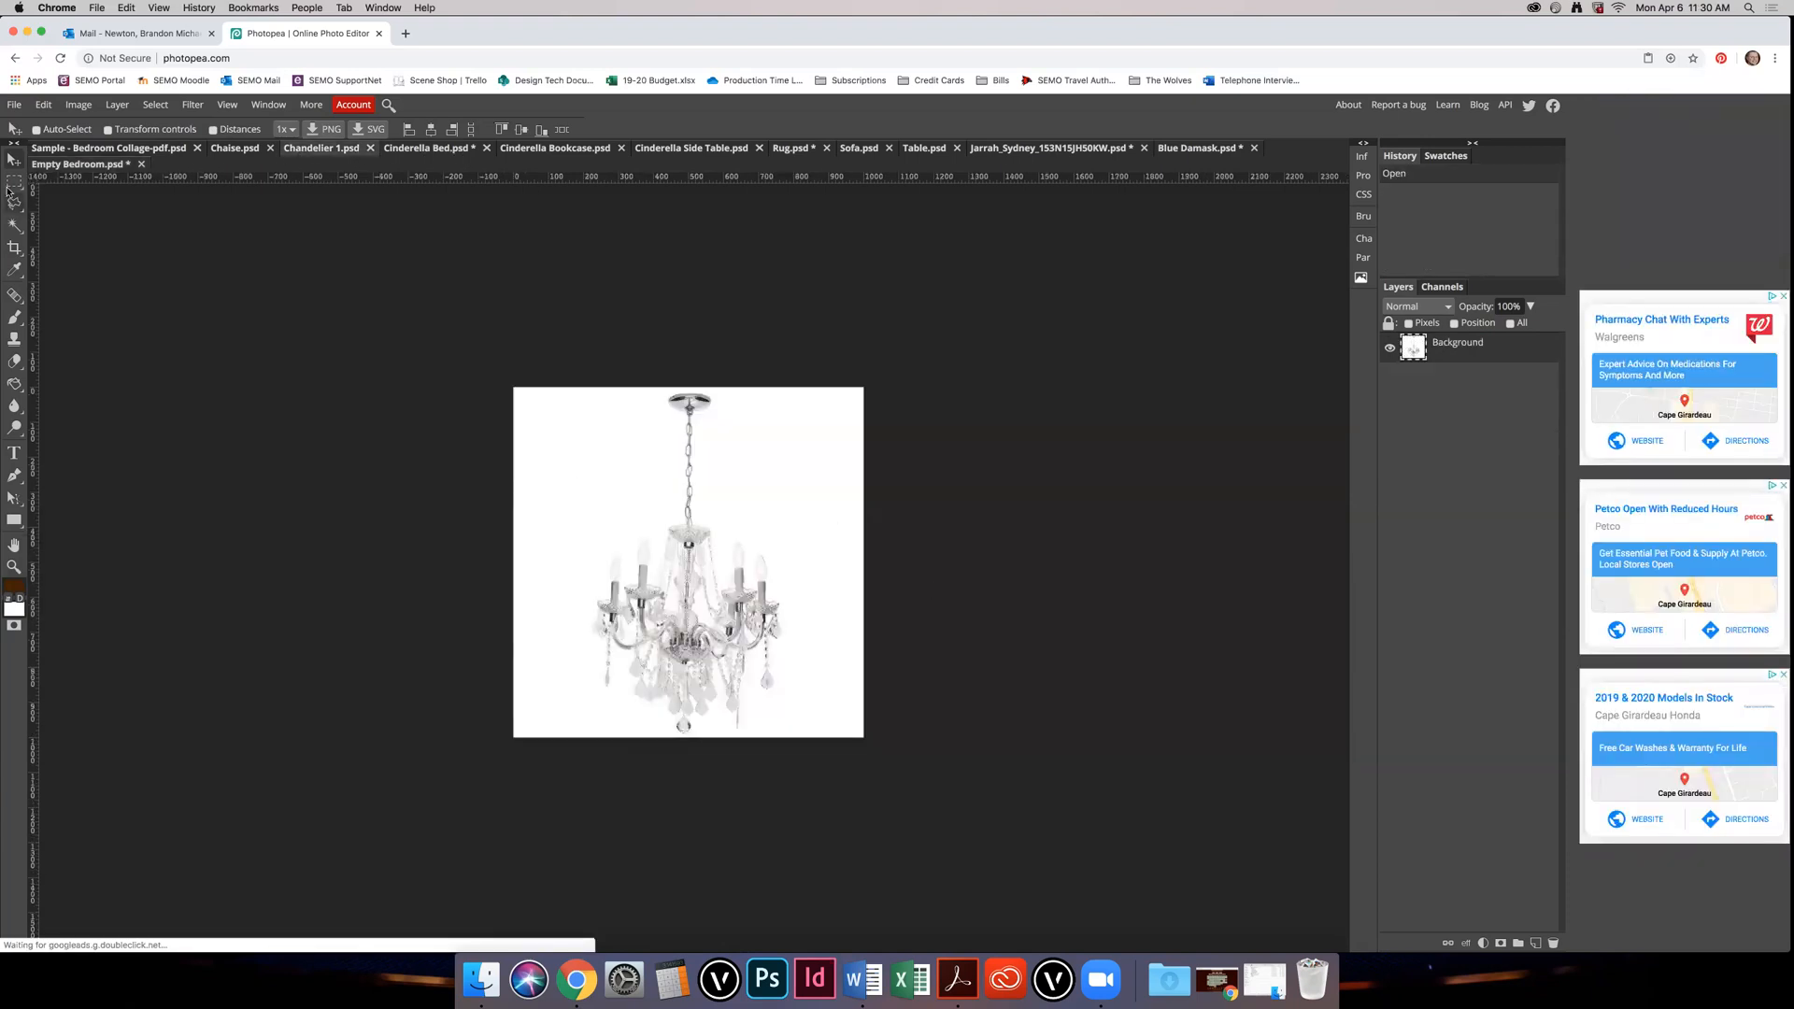
left_click(14, 225)
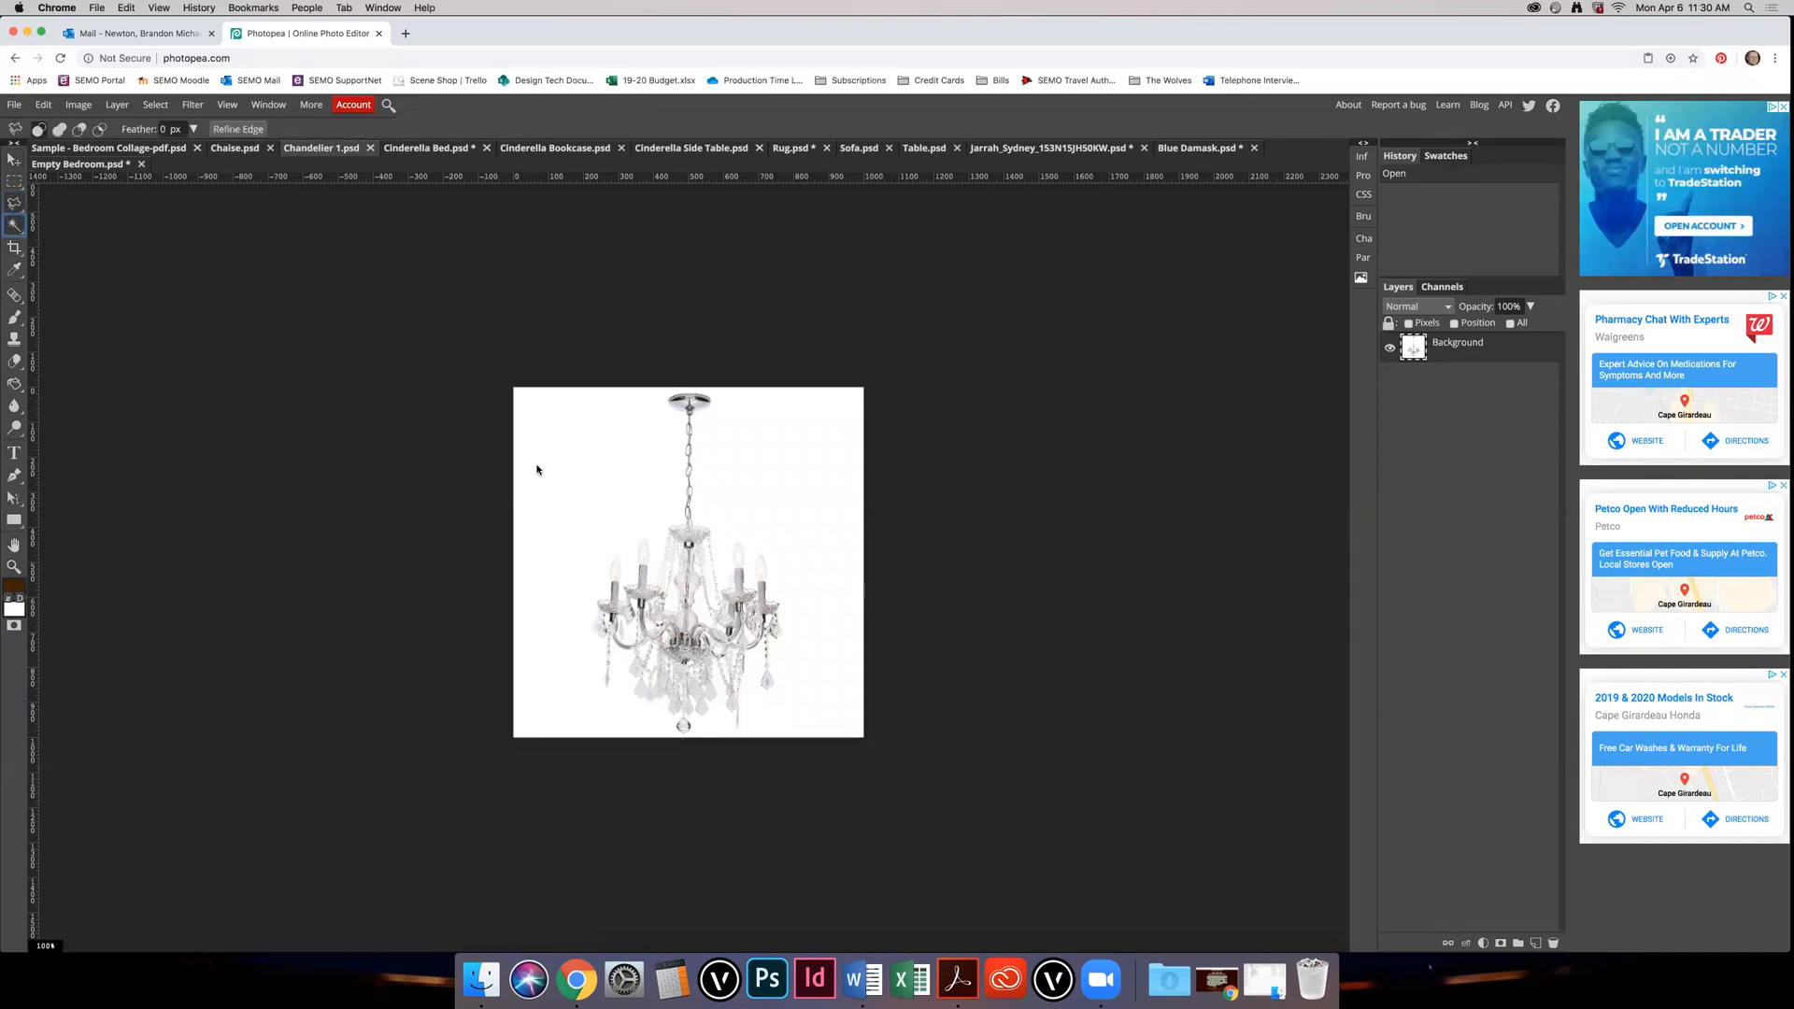
left_click(622, 481)
key("super+equal")
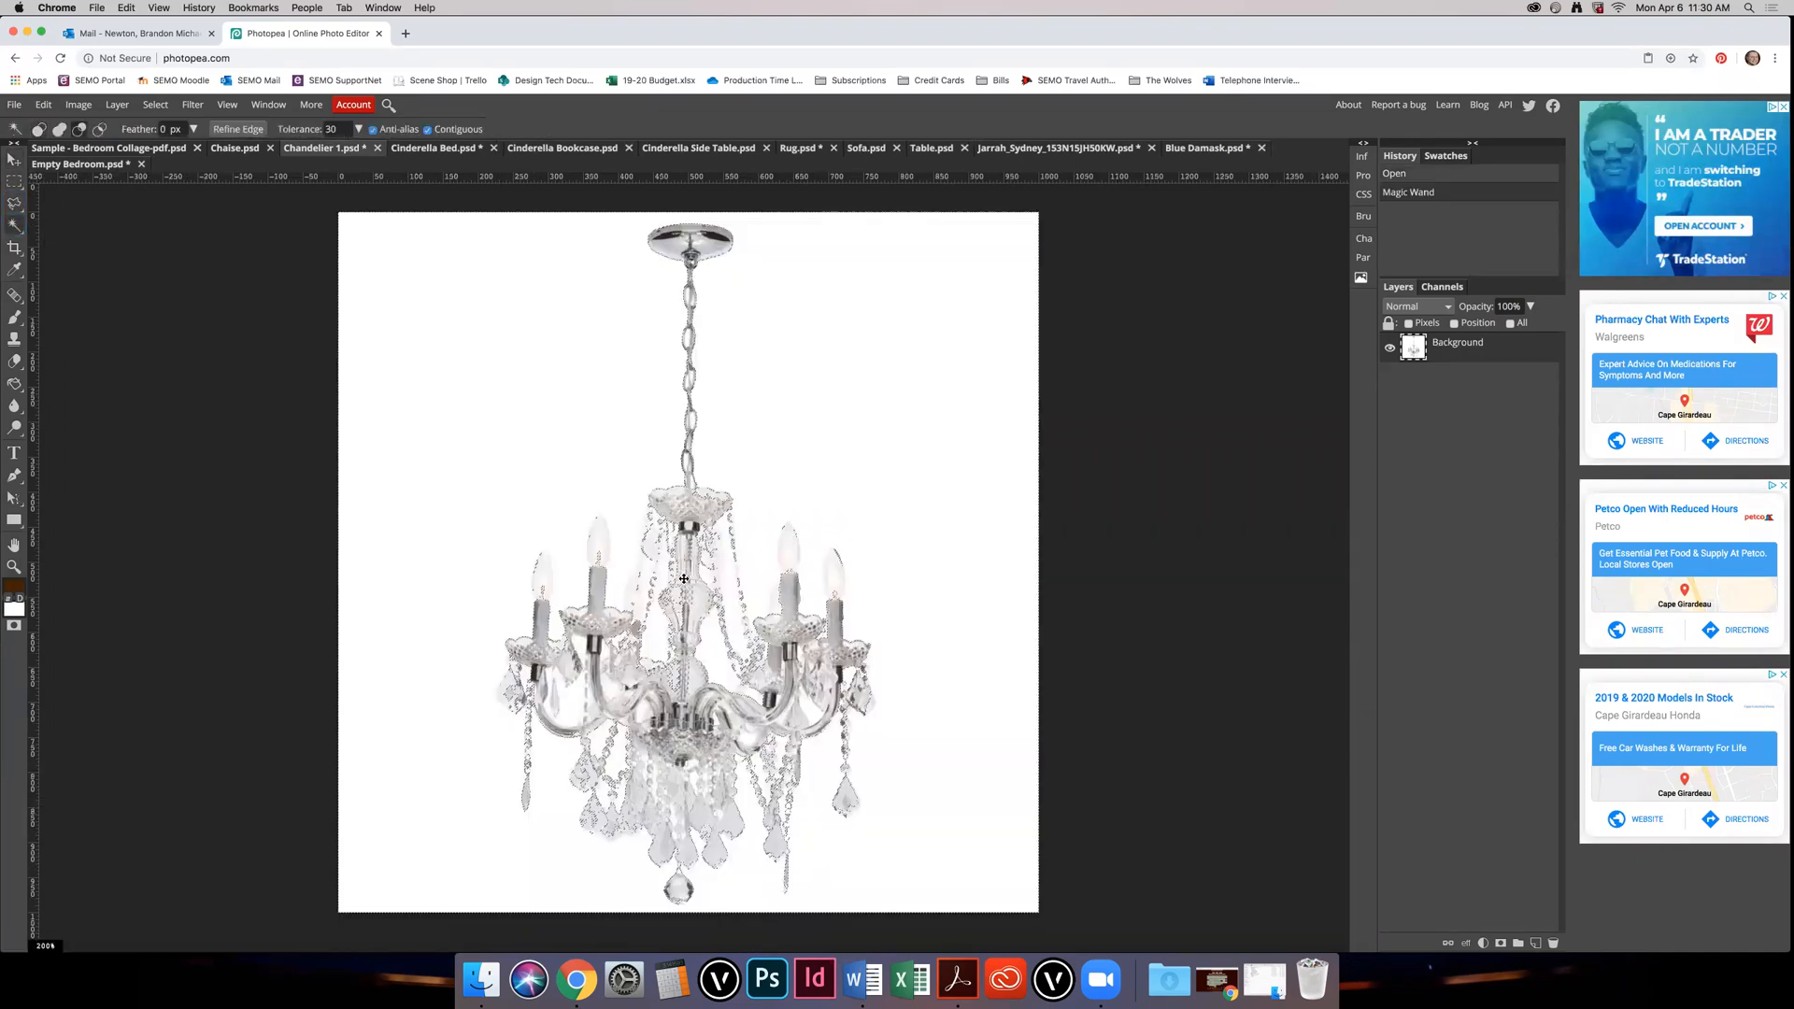
key("super+equal")
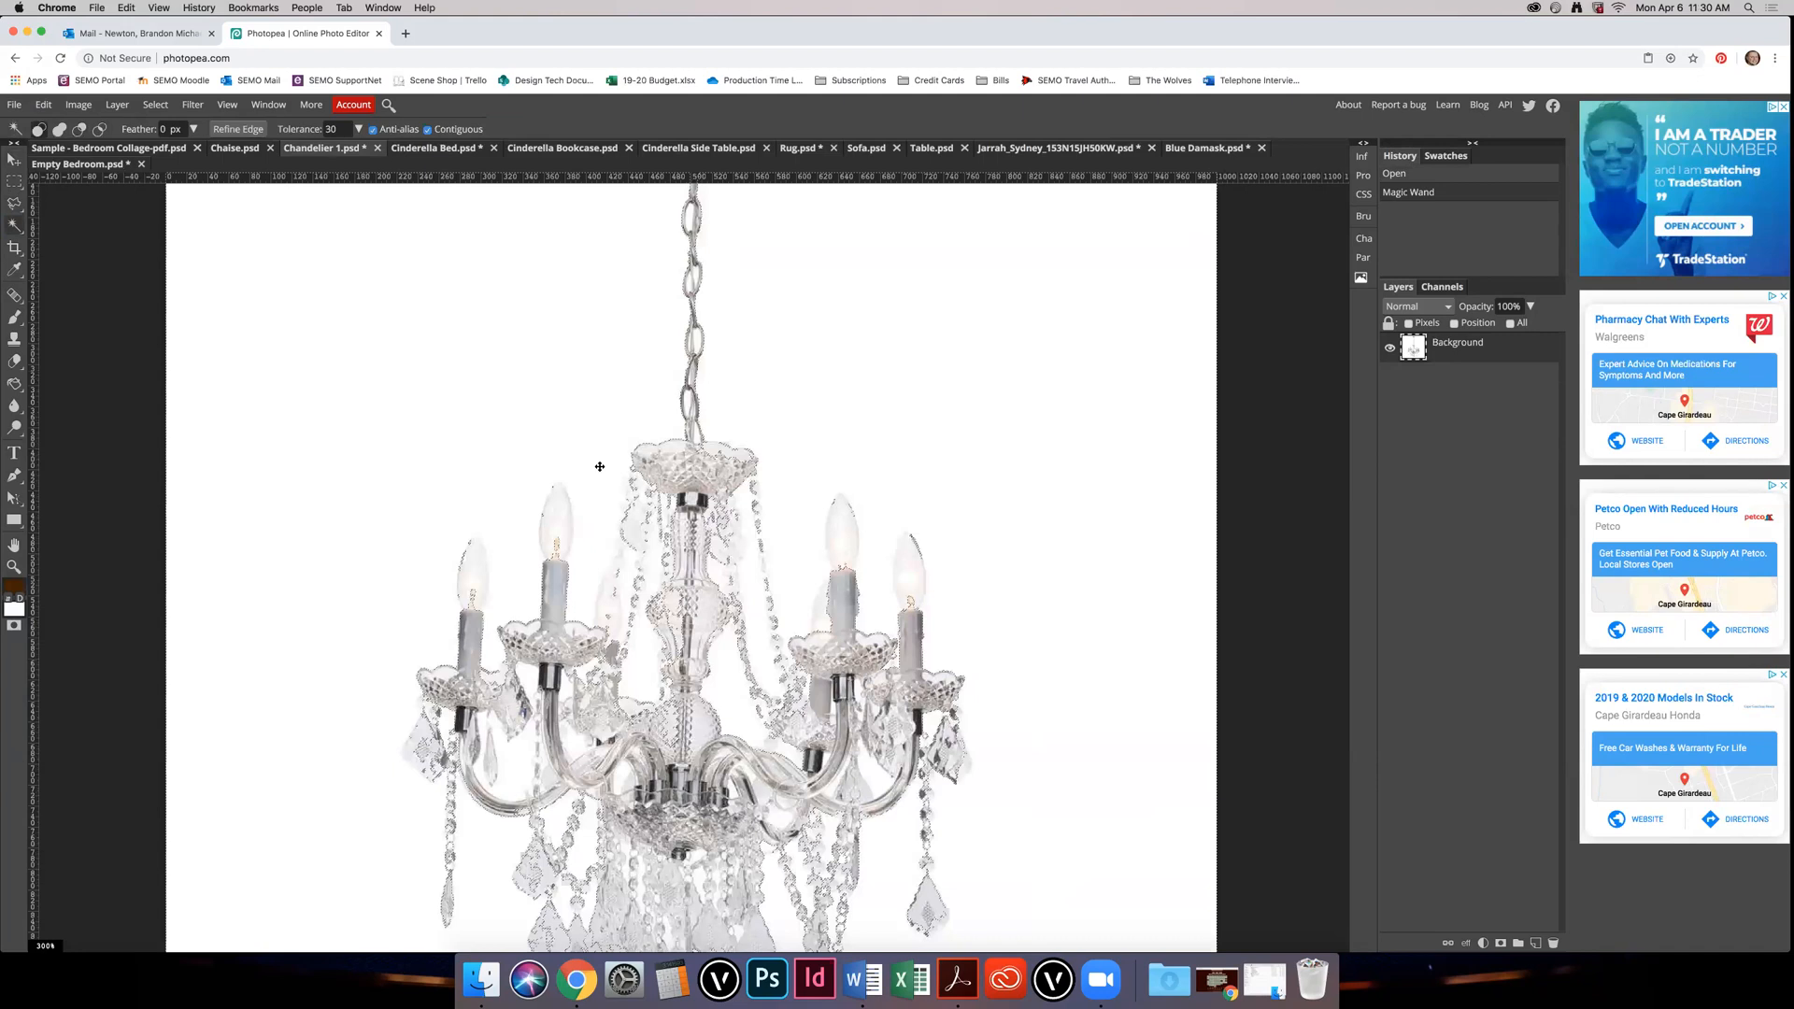
Step: Deselect, lower the Magic Wand tolerance to 10, and reselect the white background around the chandelier
key("super+d")
double_click(341, 131)
type("10")
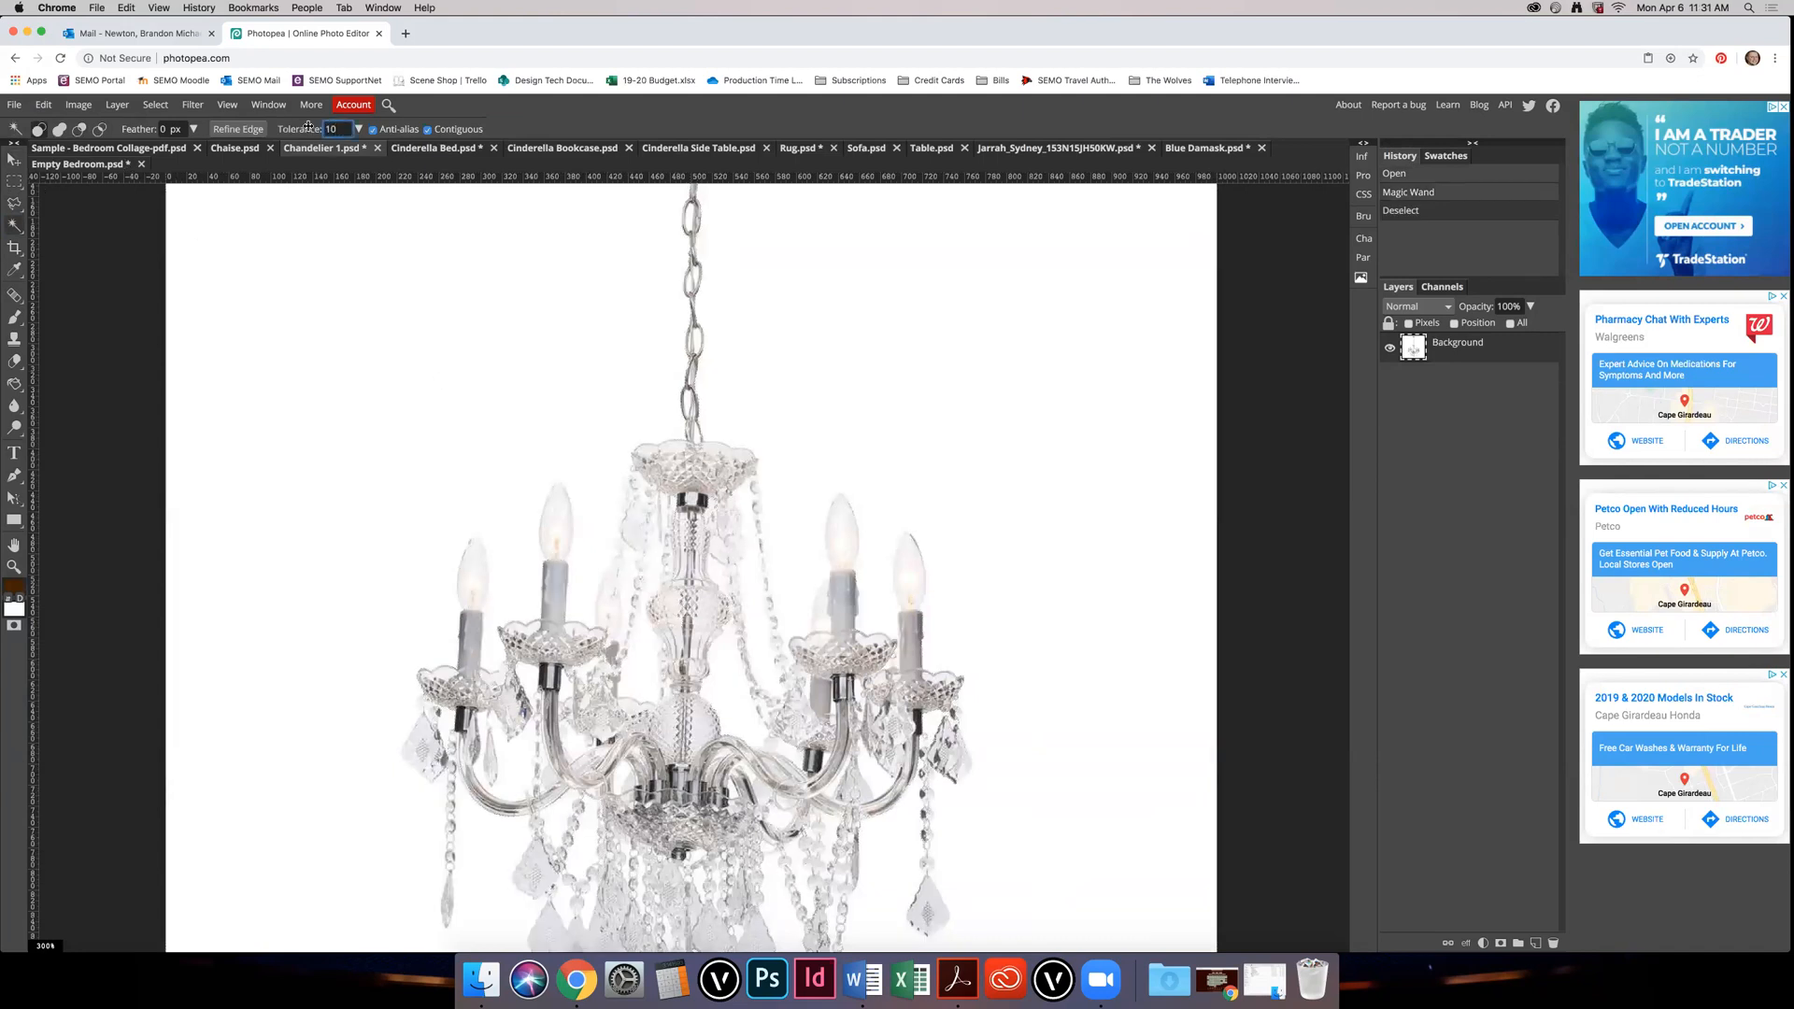
left_click(542, 345)
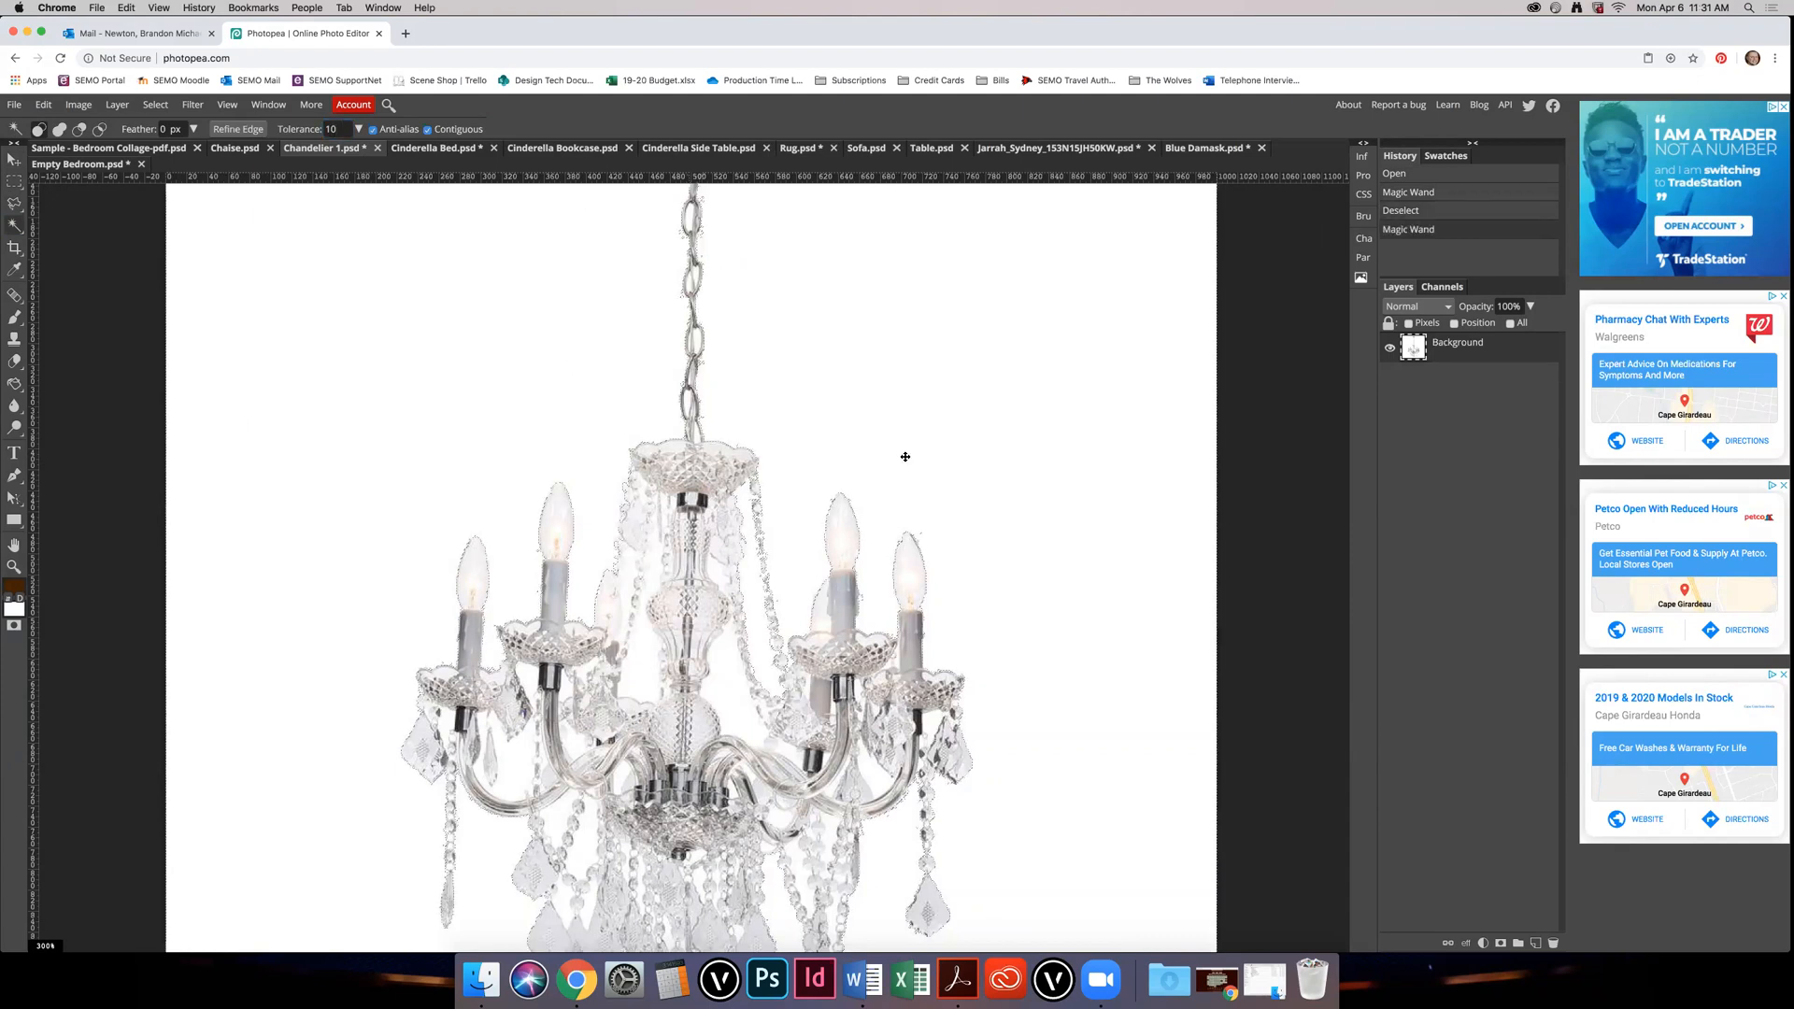
Step: Add the white gaps beside the chandelier's central column and around its right arms to the Magic Wand selection
key("shift")
left_click(644, 669, "shift")
left_click(768, 707, "shift")
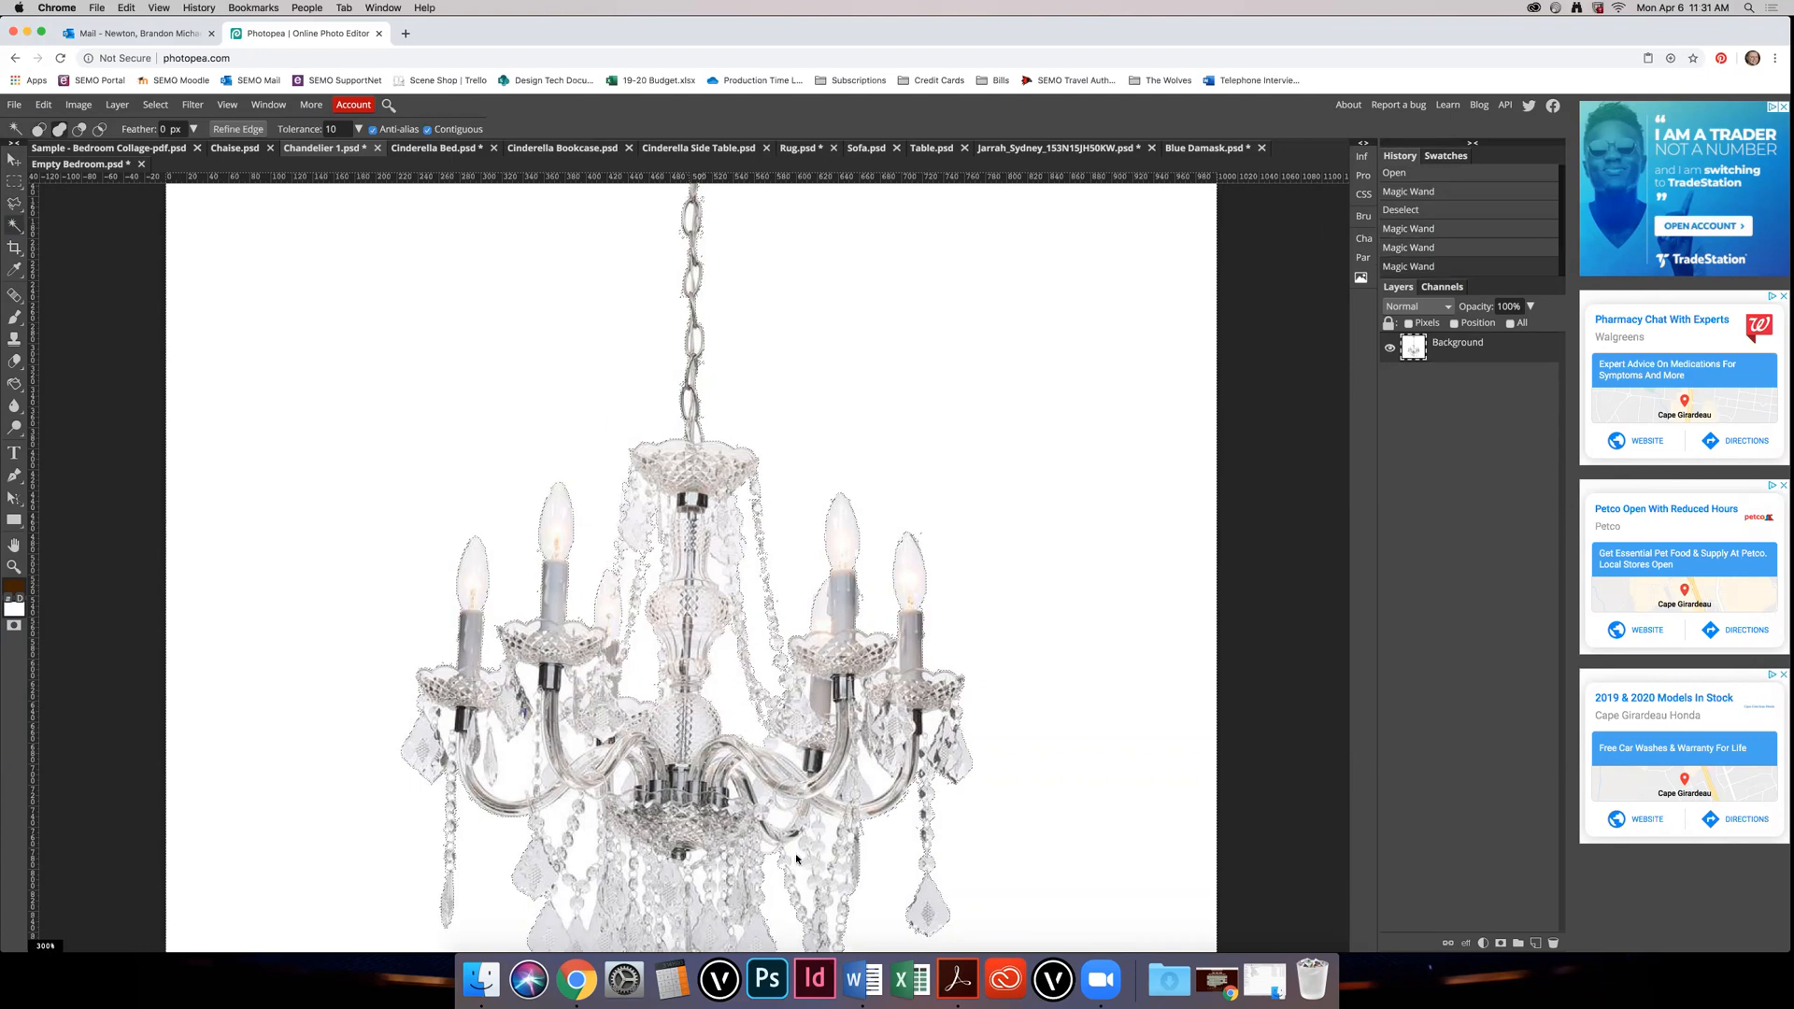
left_click(830, 823, "shift")
left_click(830, 783, "shift")
left_click(877, 769, "shift")
left_click(859, 690, "shift")
left_click(930, 719, "shift")
Step: Add the white gaps around the chandelier's left arms and left hanging crystals to the selection
left_click(618, 774)
left_click(562, 688)
left_click(529, 690)
left_click(524, 745)
left_click(448, 724)
left_click(589, 853)
left_click(566, 900)
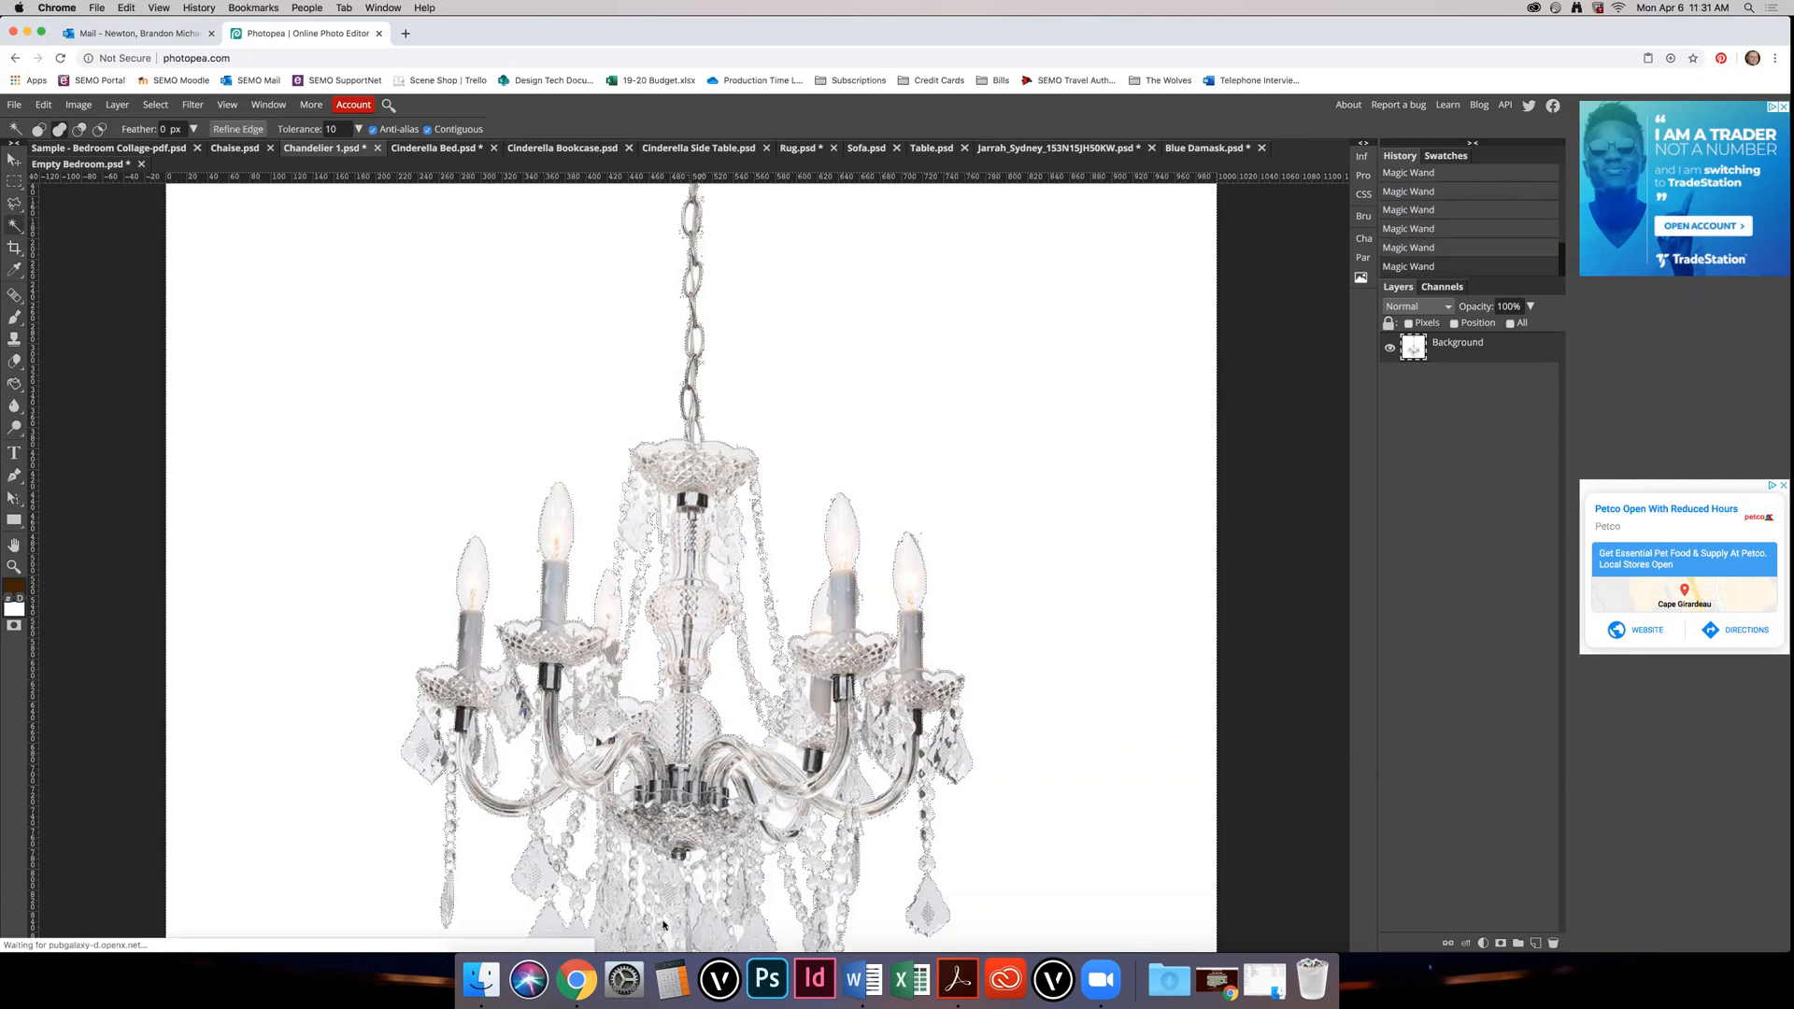
Step: Add the white gaps among the crystals below the hub and by the lower right arm to the selection, undoing the last addition
left_click(639, 871)
left_click(624, 844)
left_click(657, 865)
left_click(712, 888)
left_click(711, 886)
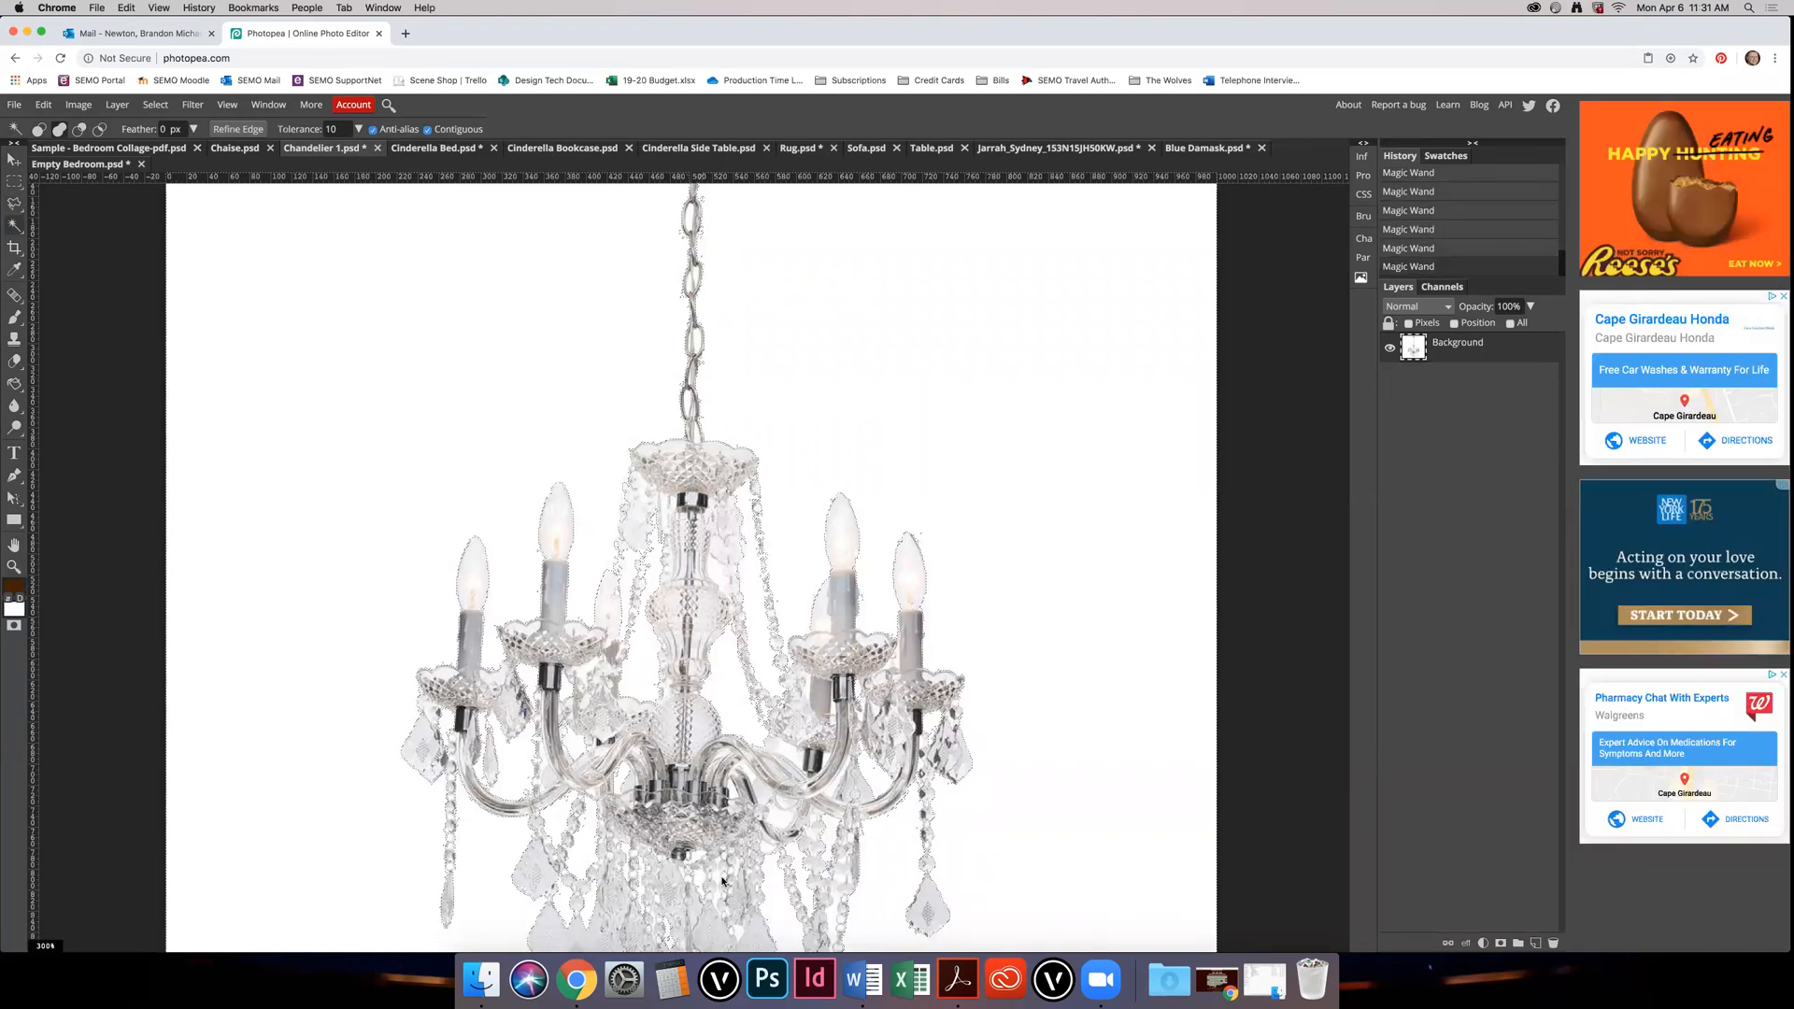
left_click(718, 878, "shift")
scroll(819, 840, "down", 5)
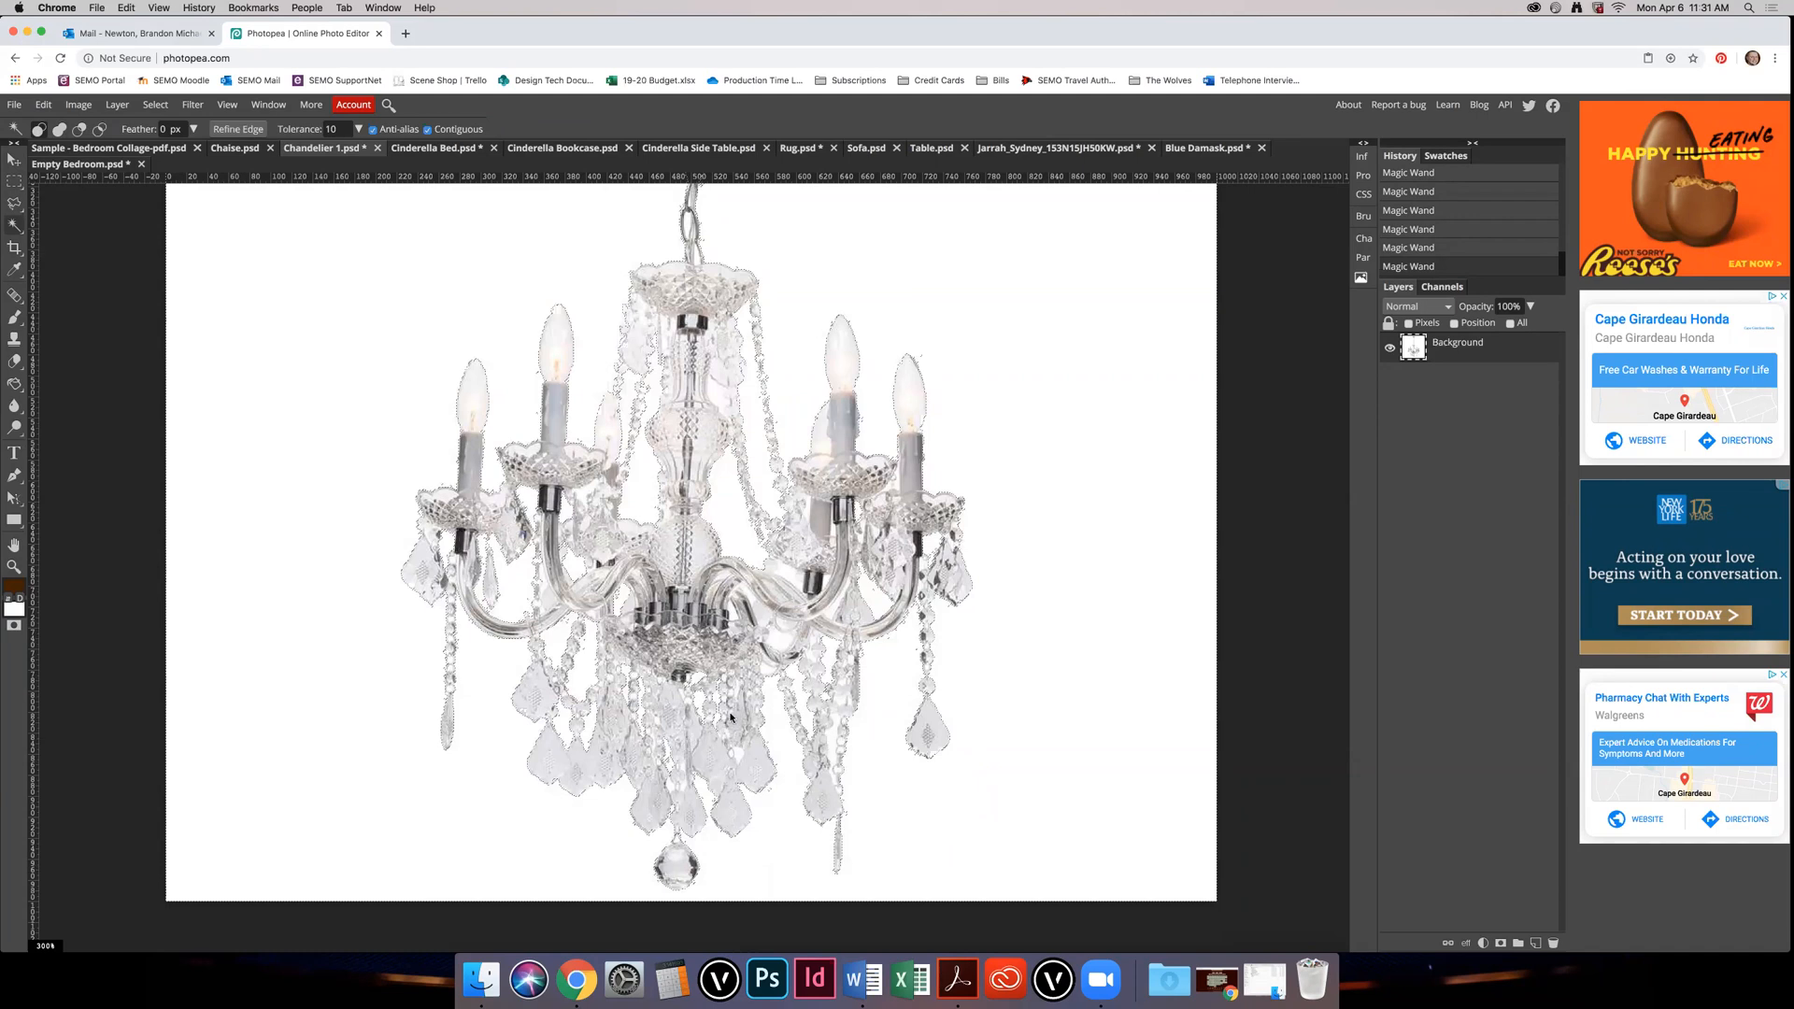
key("shift")
left_click(832, 611, "shift")
left_click(777, 643, "shift")
key("super+z")
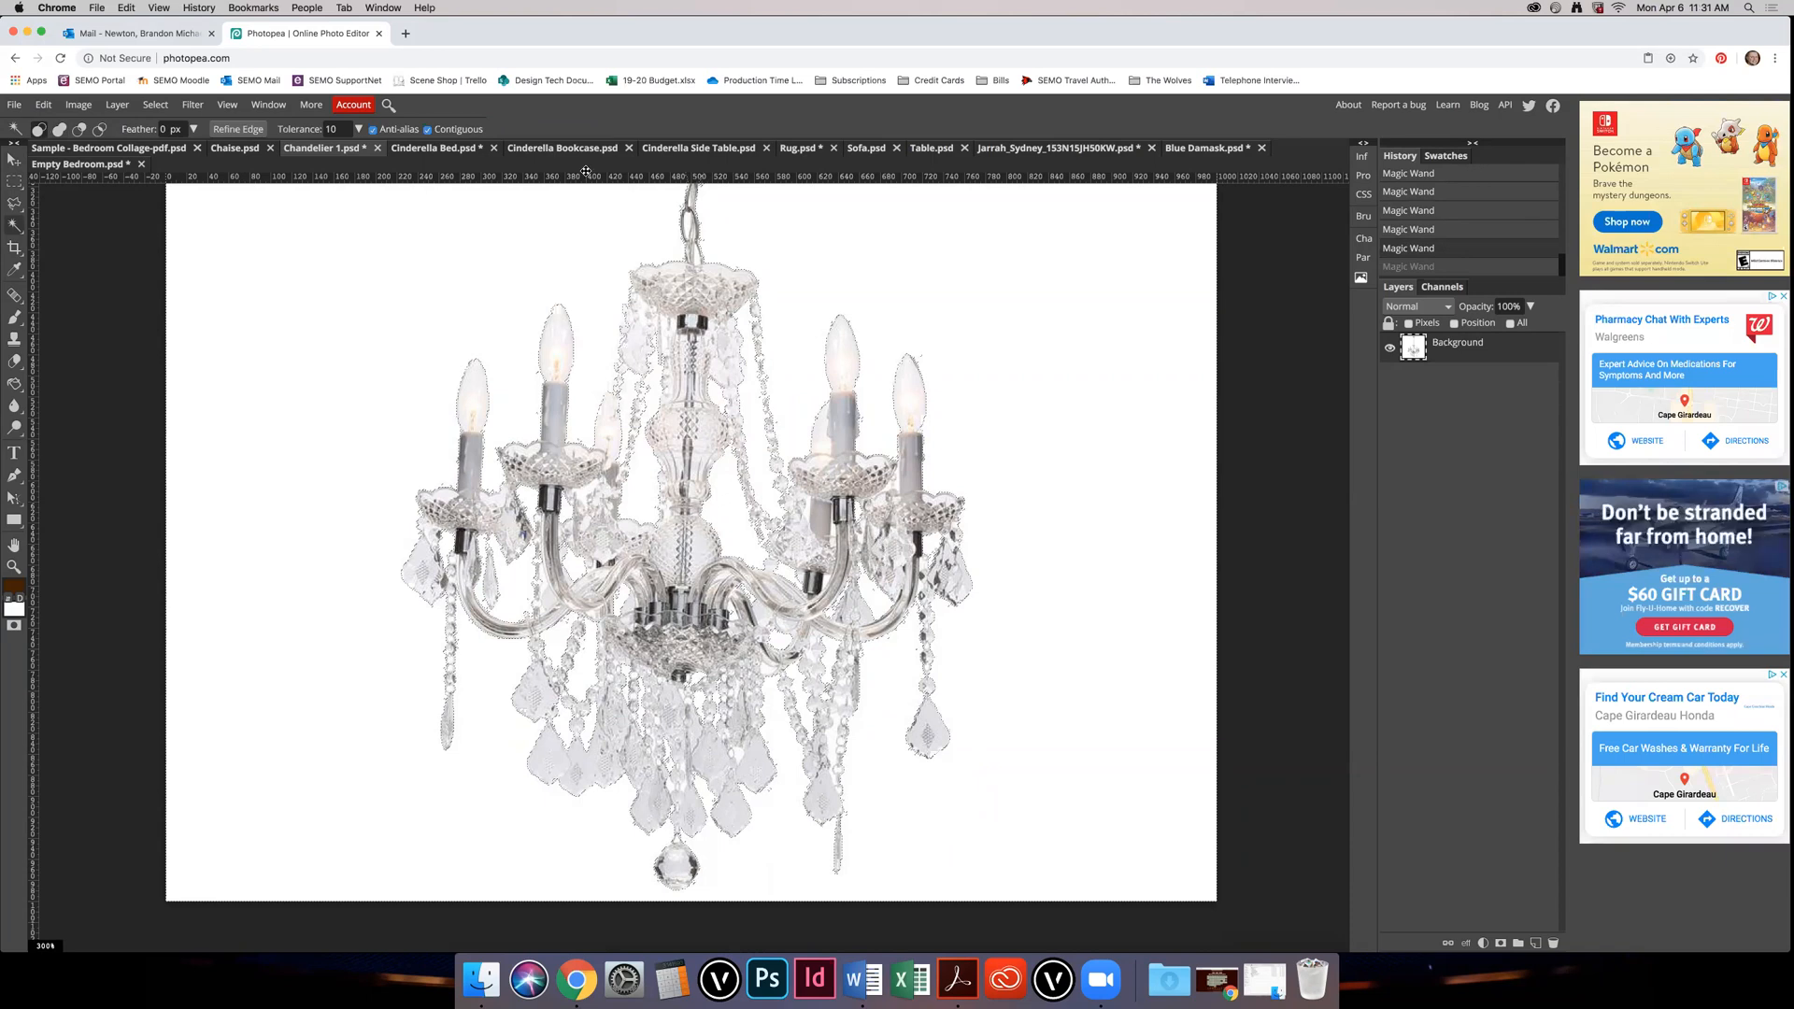
Step: Invert the selection to isolate the chandelier and copy it into the Empty Bedroom.psd document
left_click(155, 104)
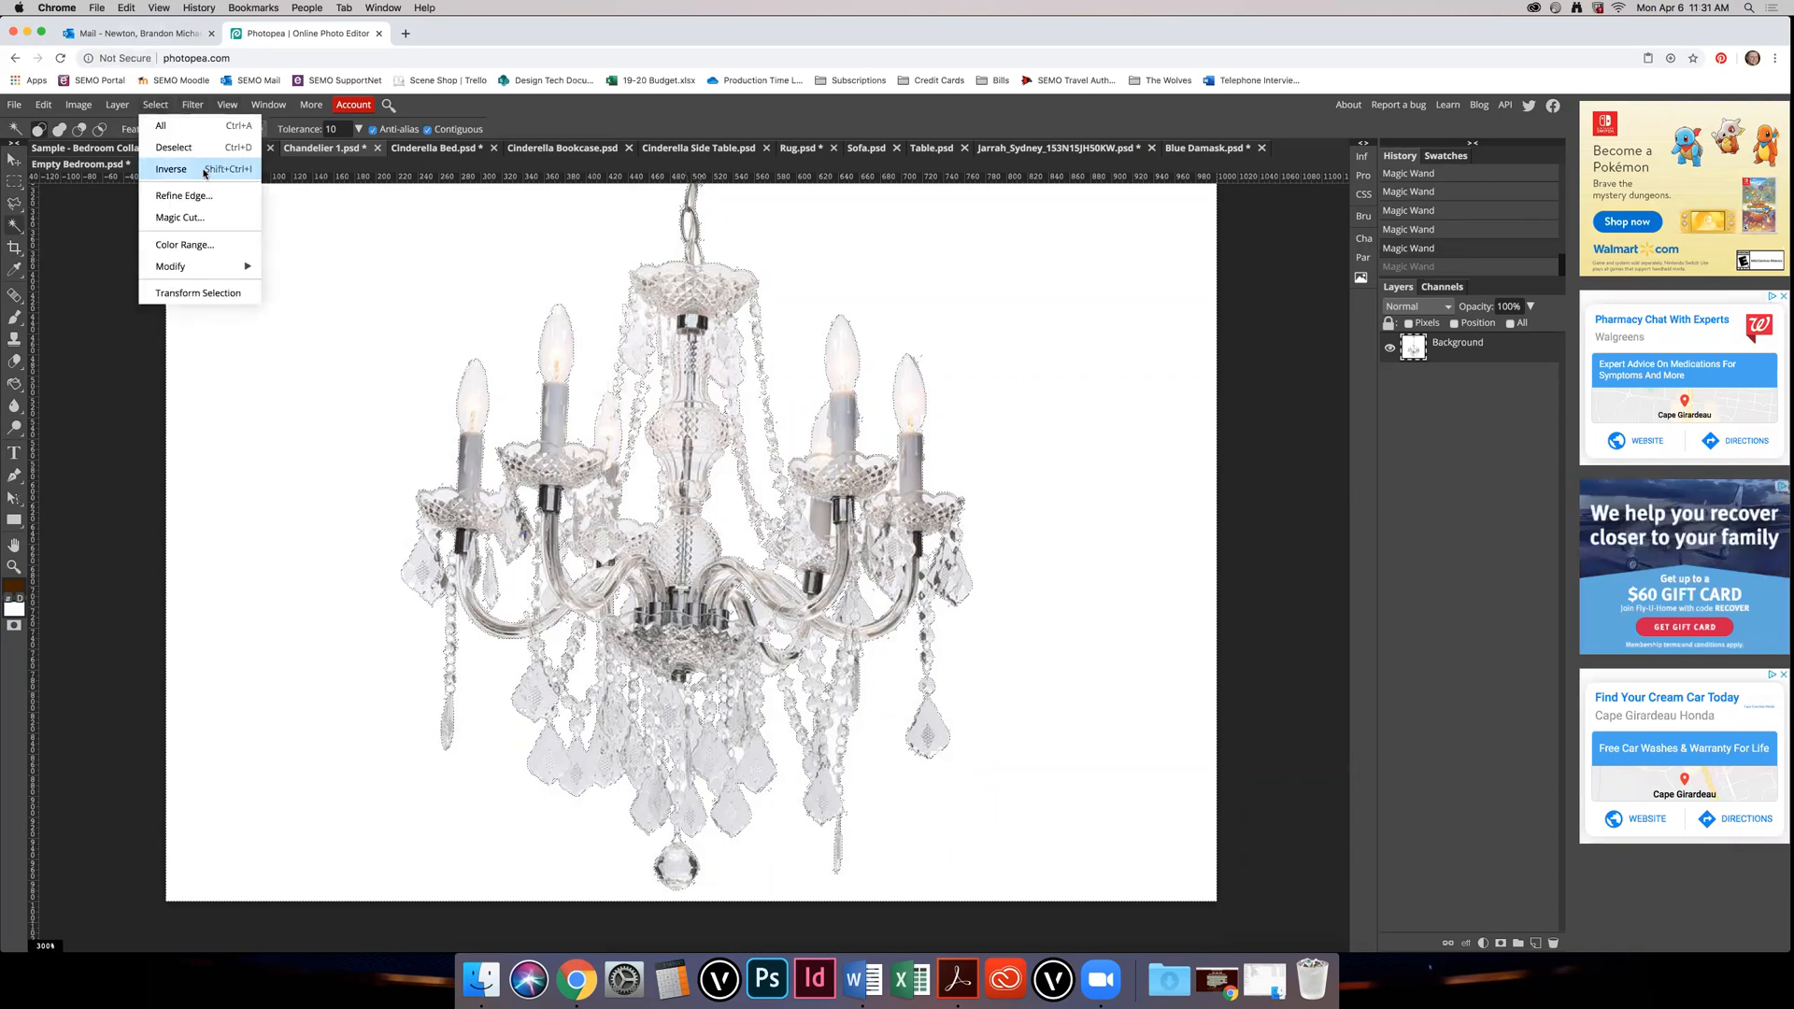
left_click(206, 172)
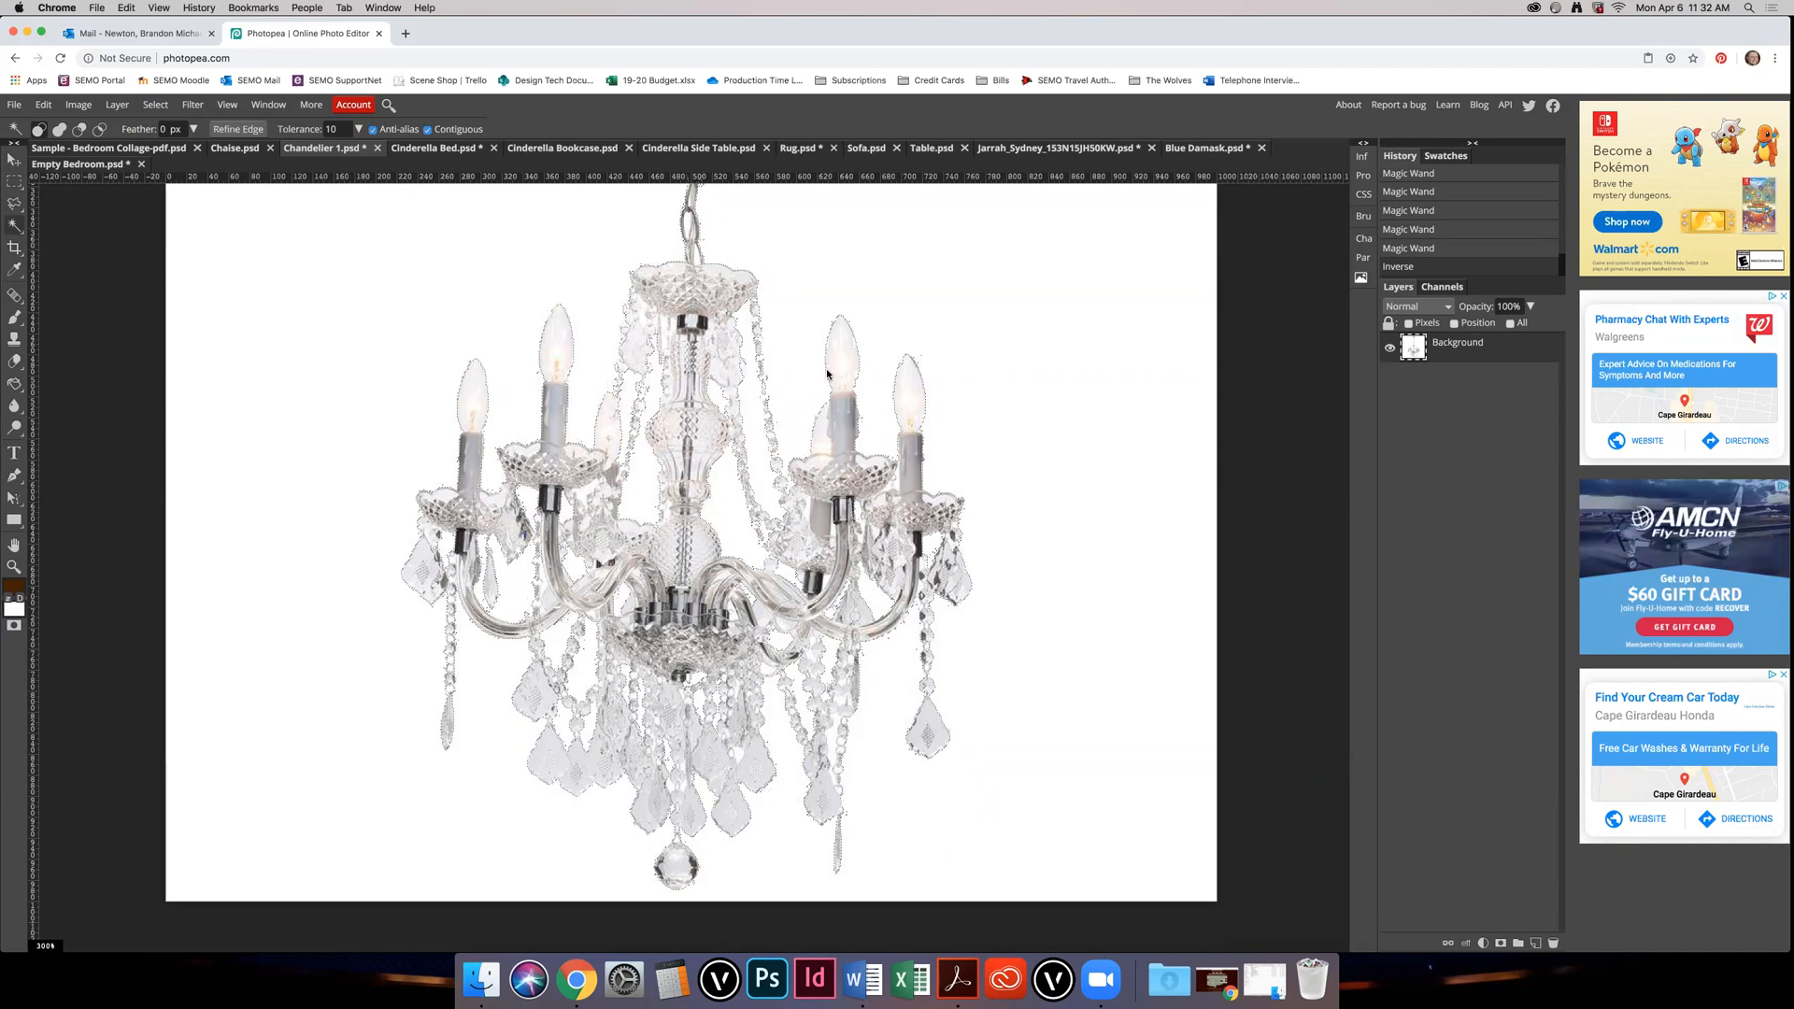
left_click(96, 163)
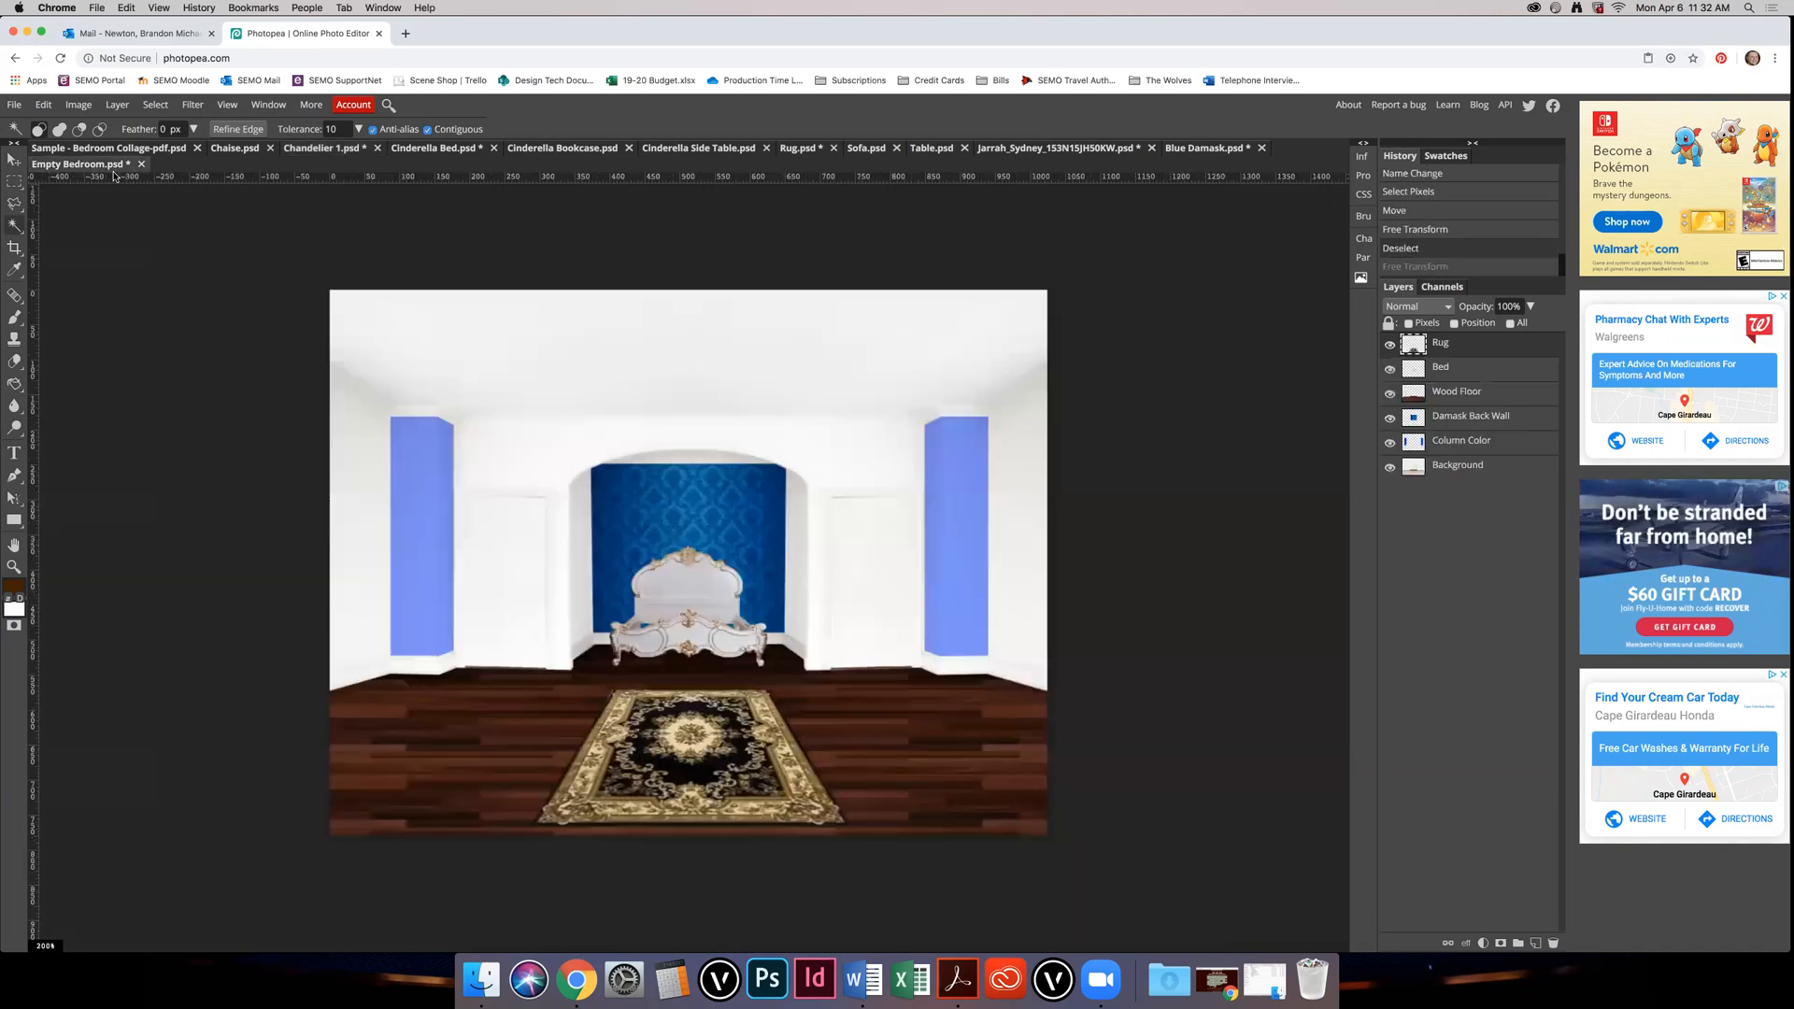
key("super+v")
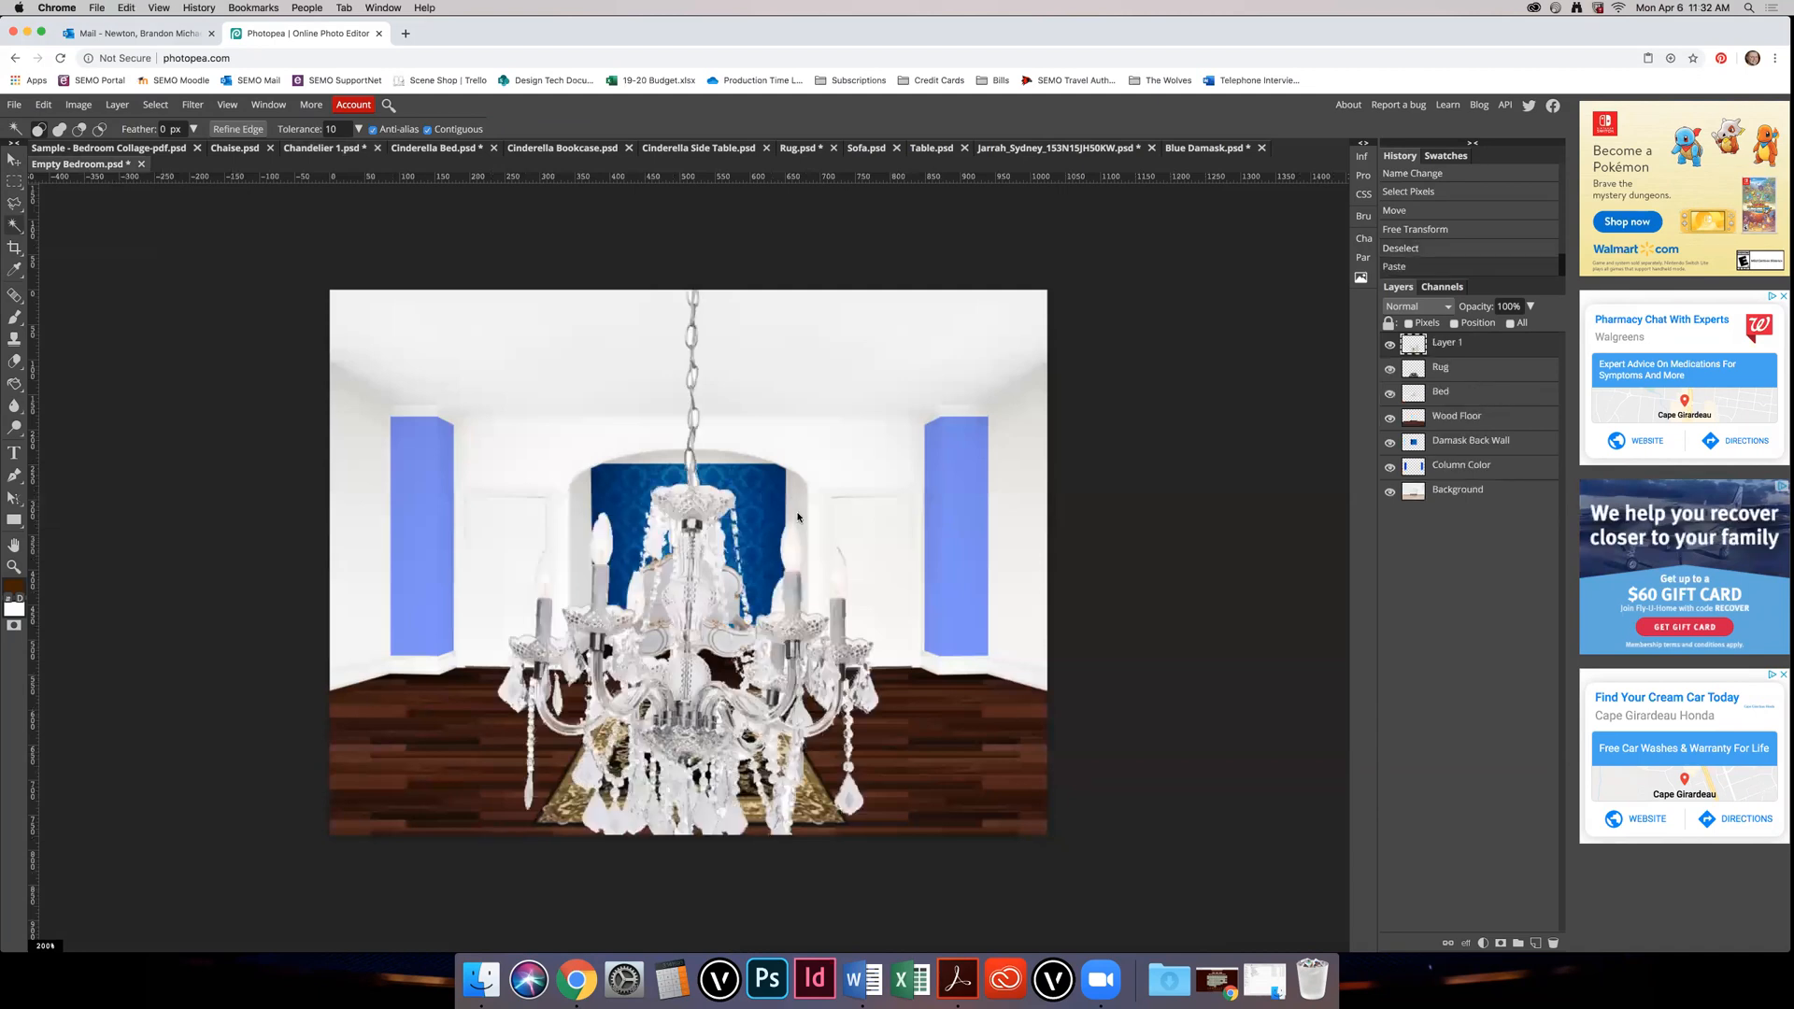
key("v")
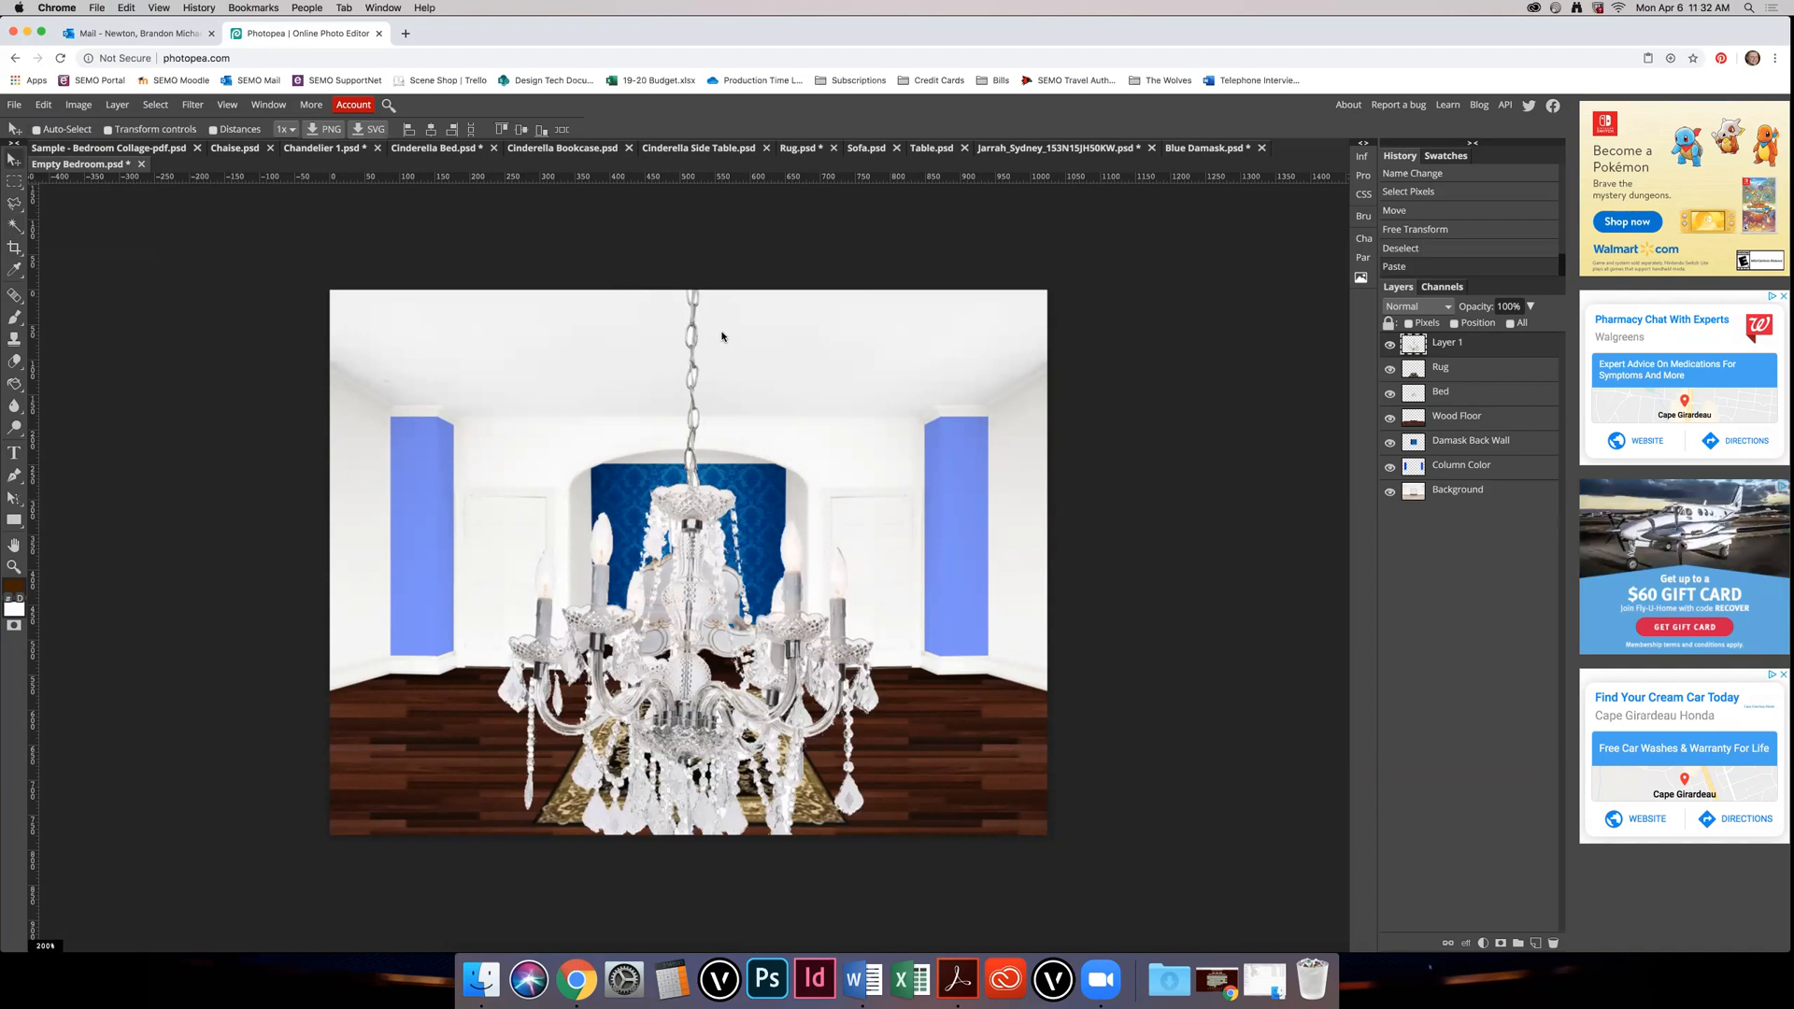
key("ctrl+t")
left_click_drag(877, 222, 820, 323)
left_click_drag(542, 834, 770, 436)
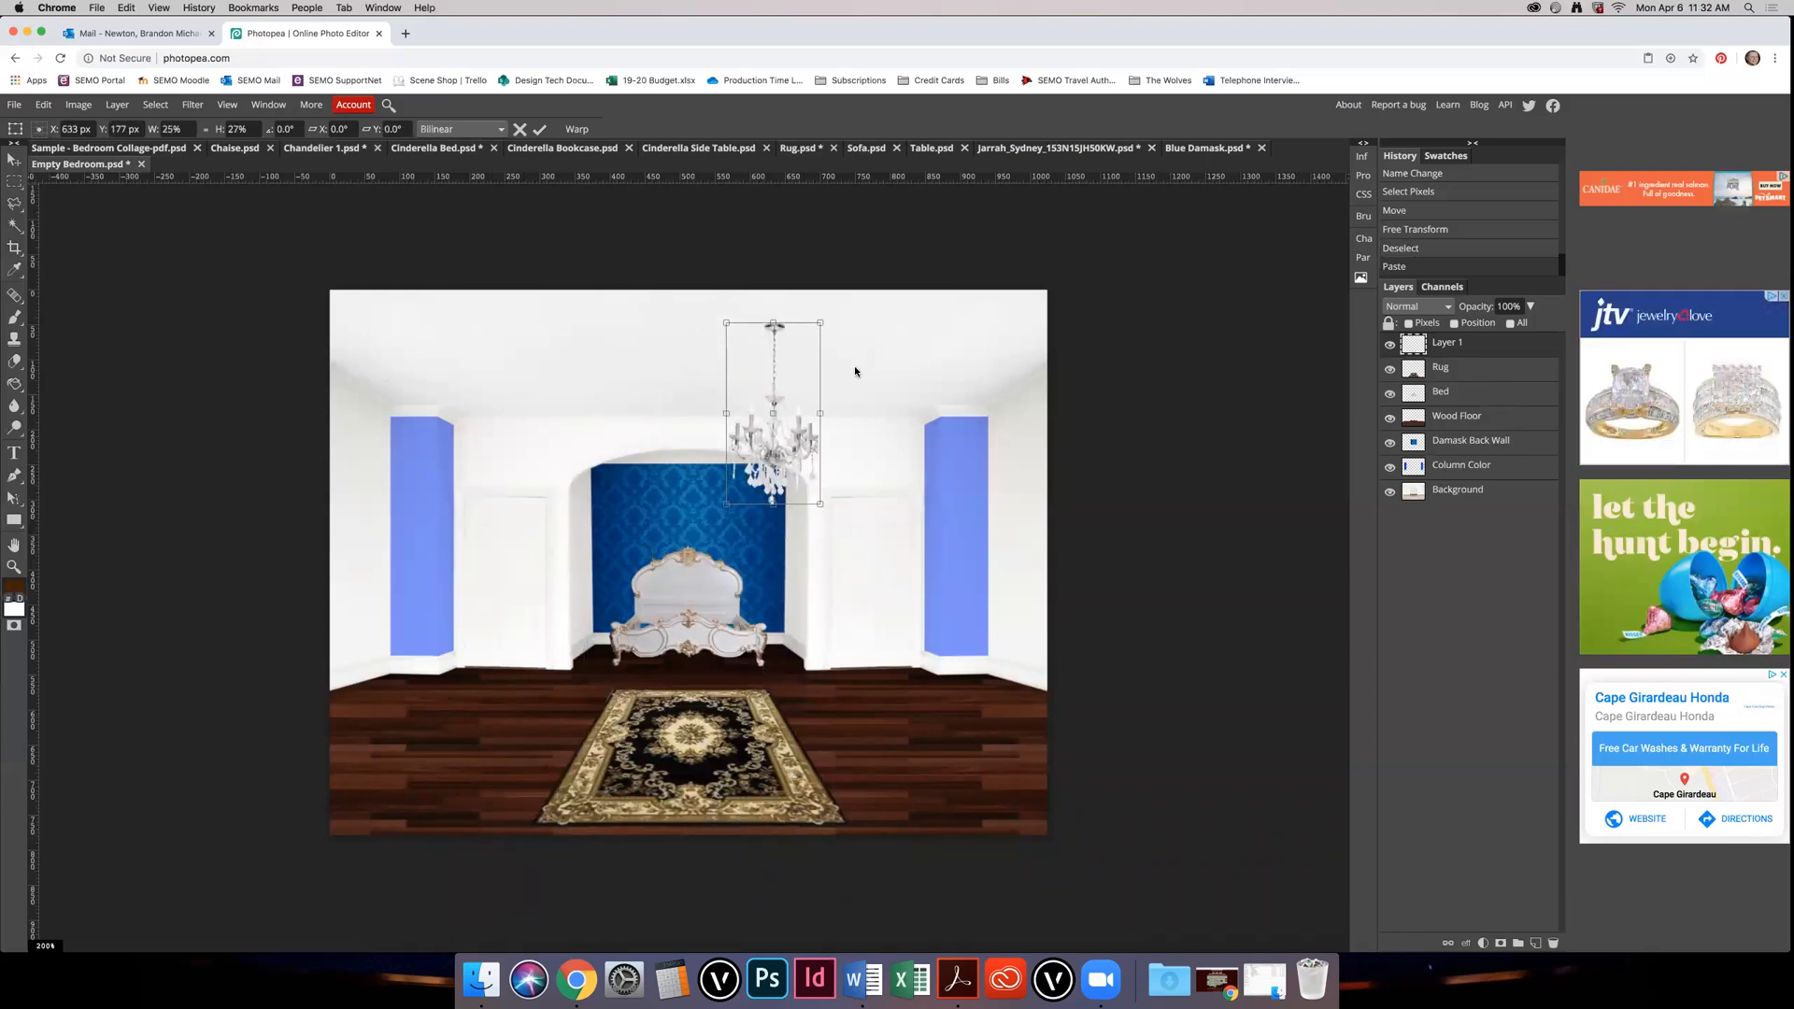
key("Escape")
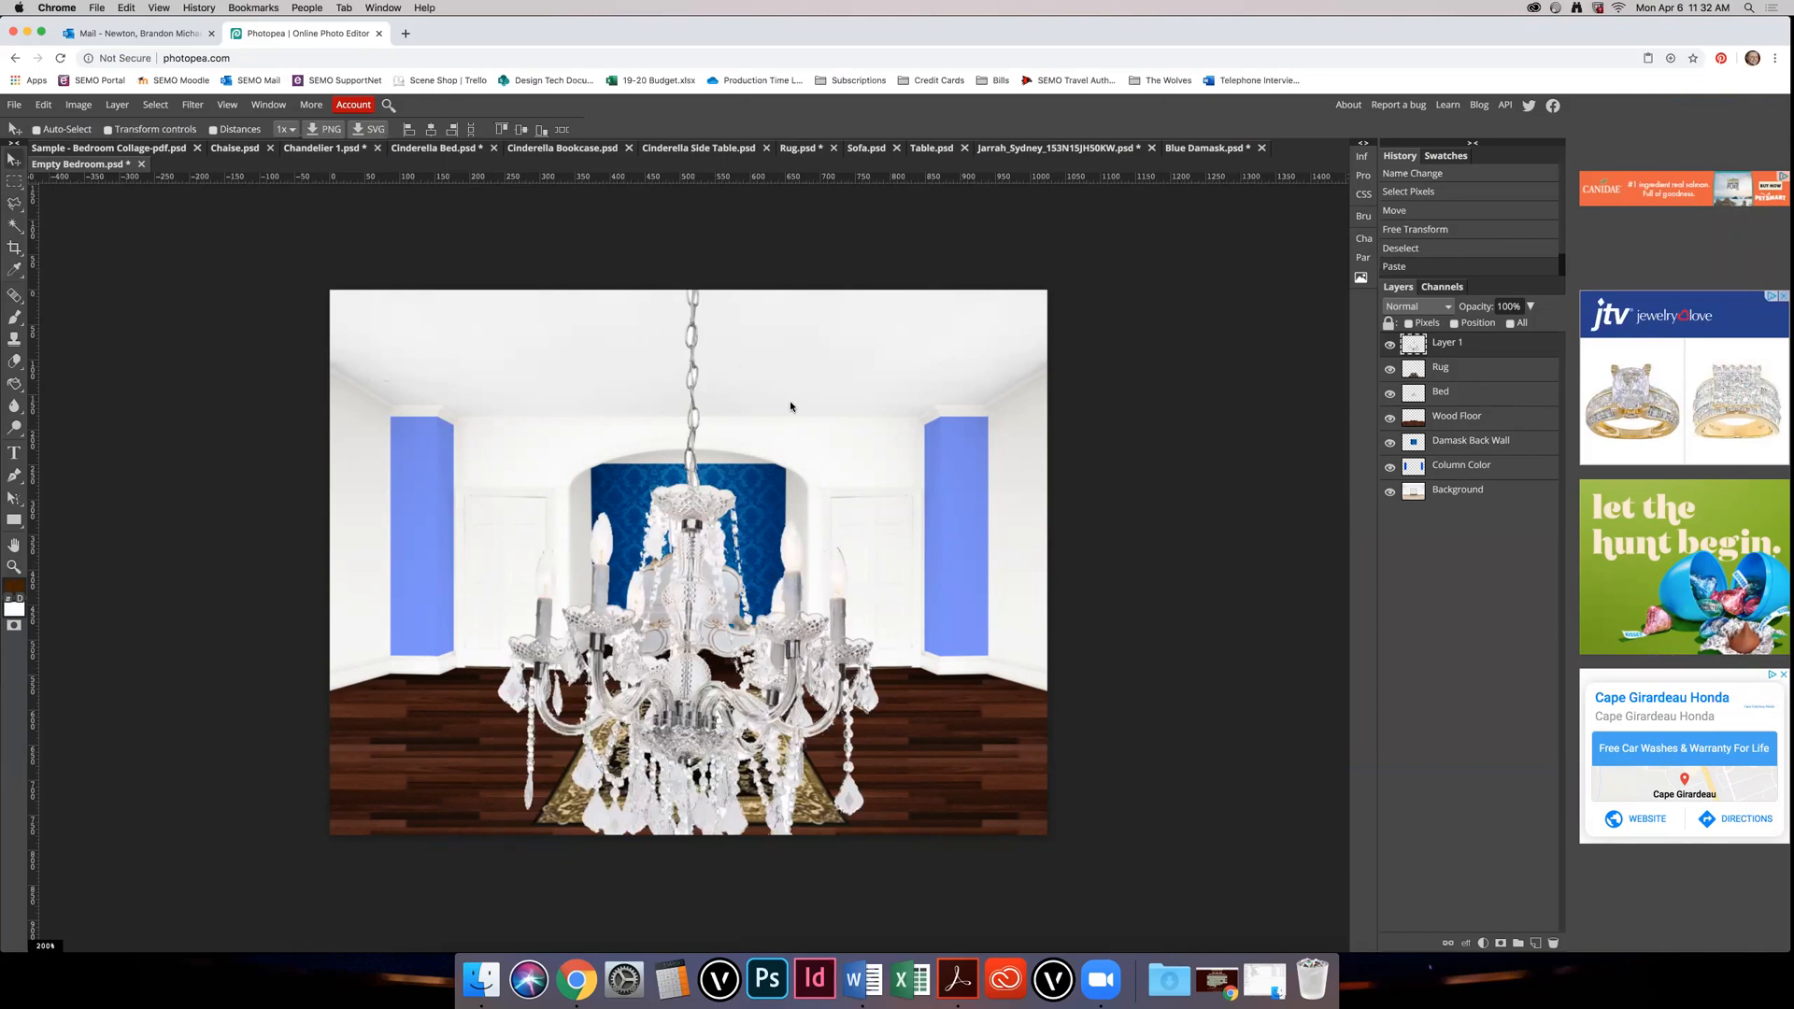
Step: Scale the chandelier proportionally to about 19% and place it on the ceiling centred above the bed alcove
key("ctrl+t")
left_click_drag(878, 222, 689, 562)
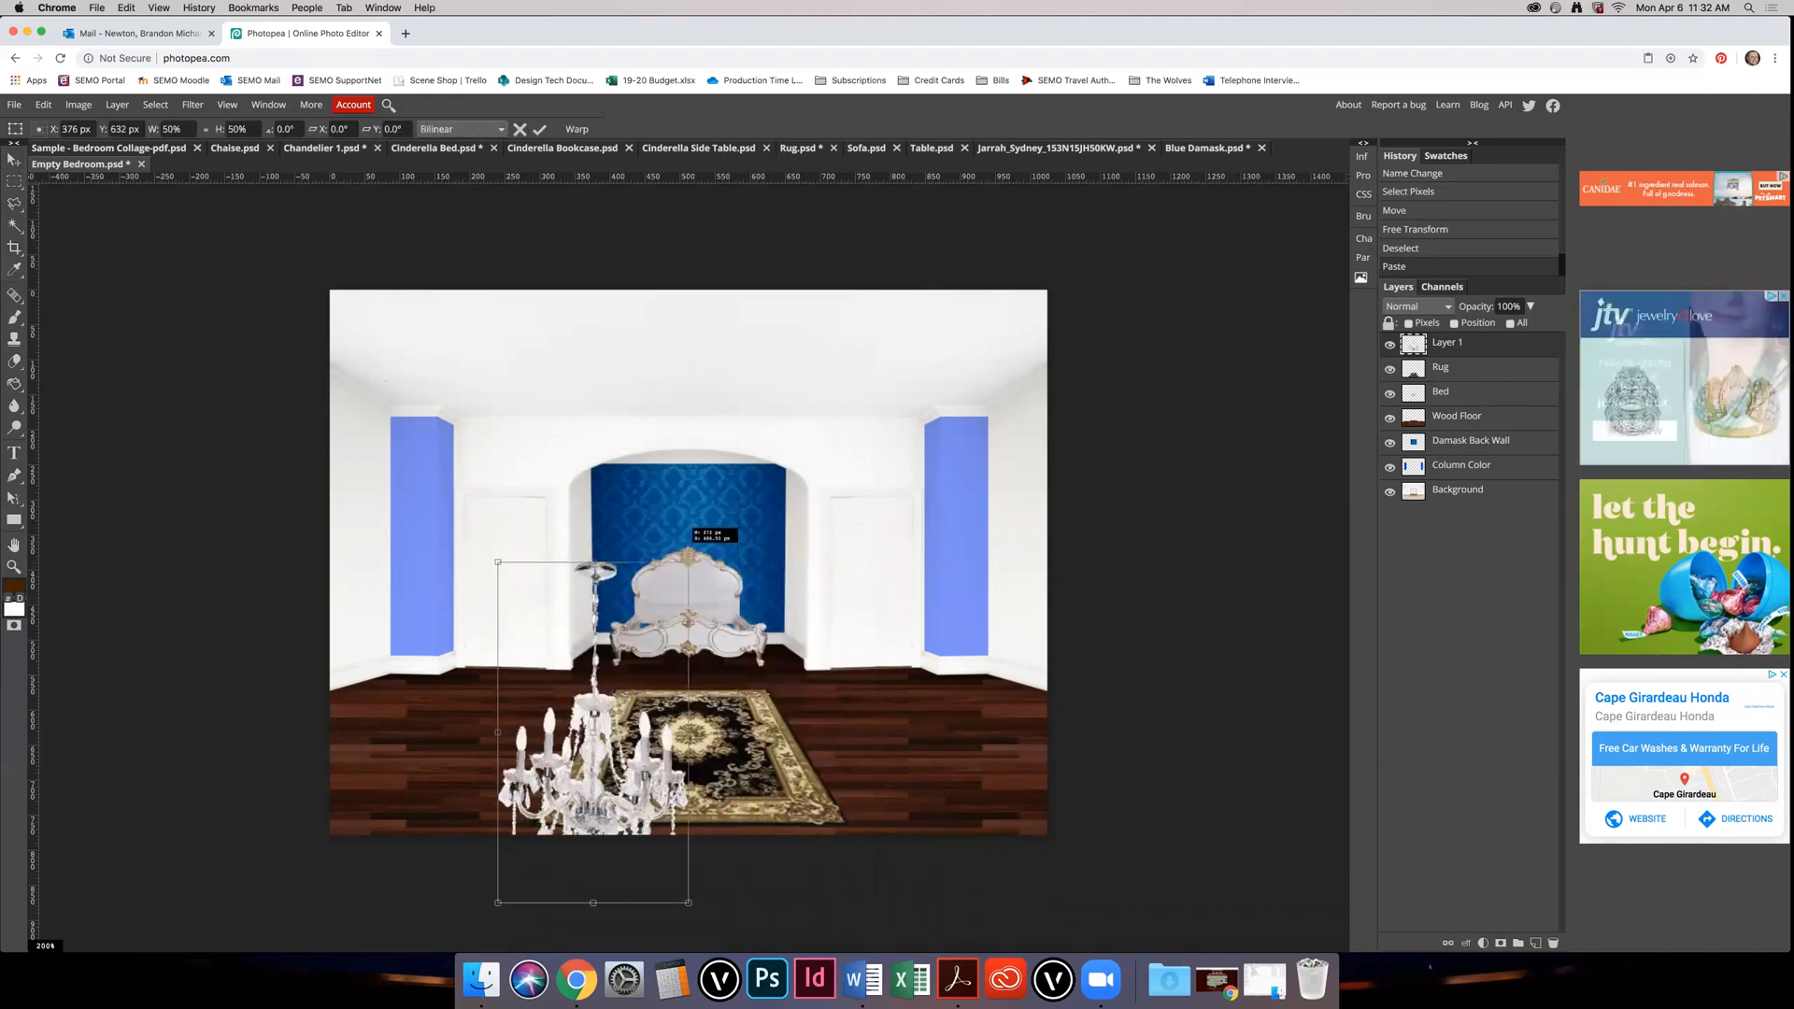
left_click_drag(498, 903, 692, 479)
left_click_drag(635, 543, 682, 446)
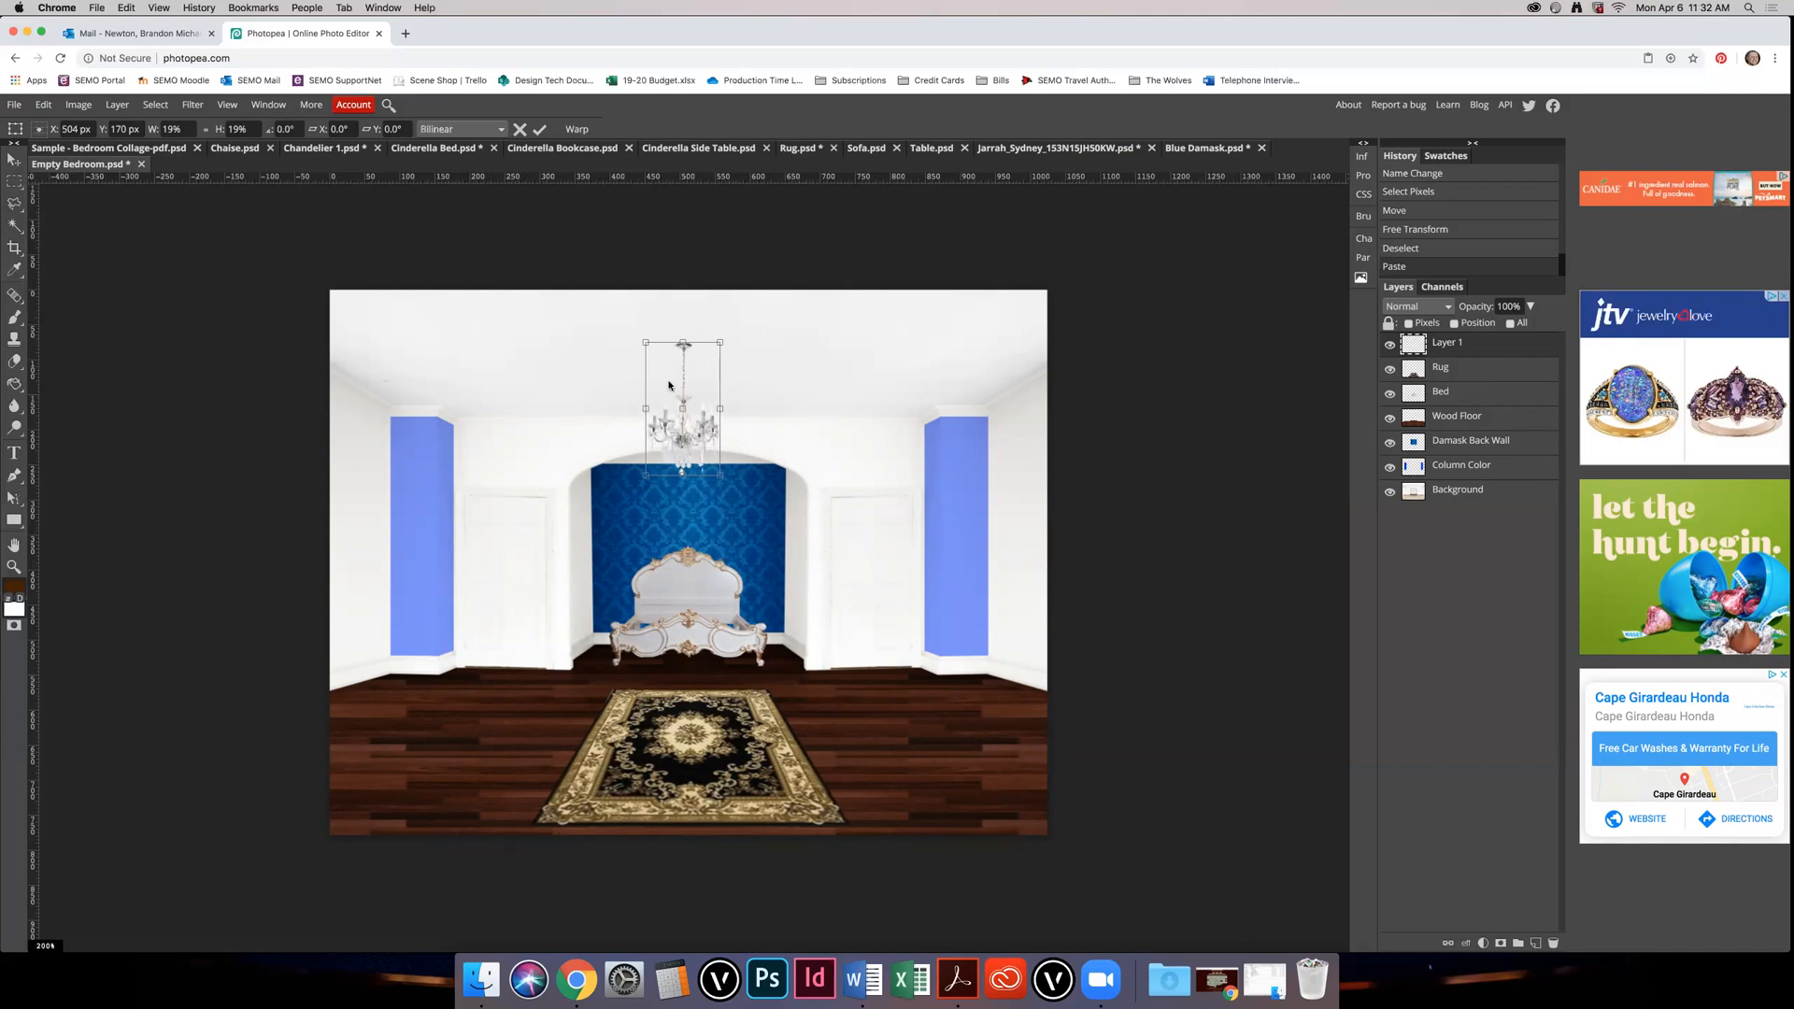
left_click(540, 132)
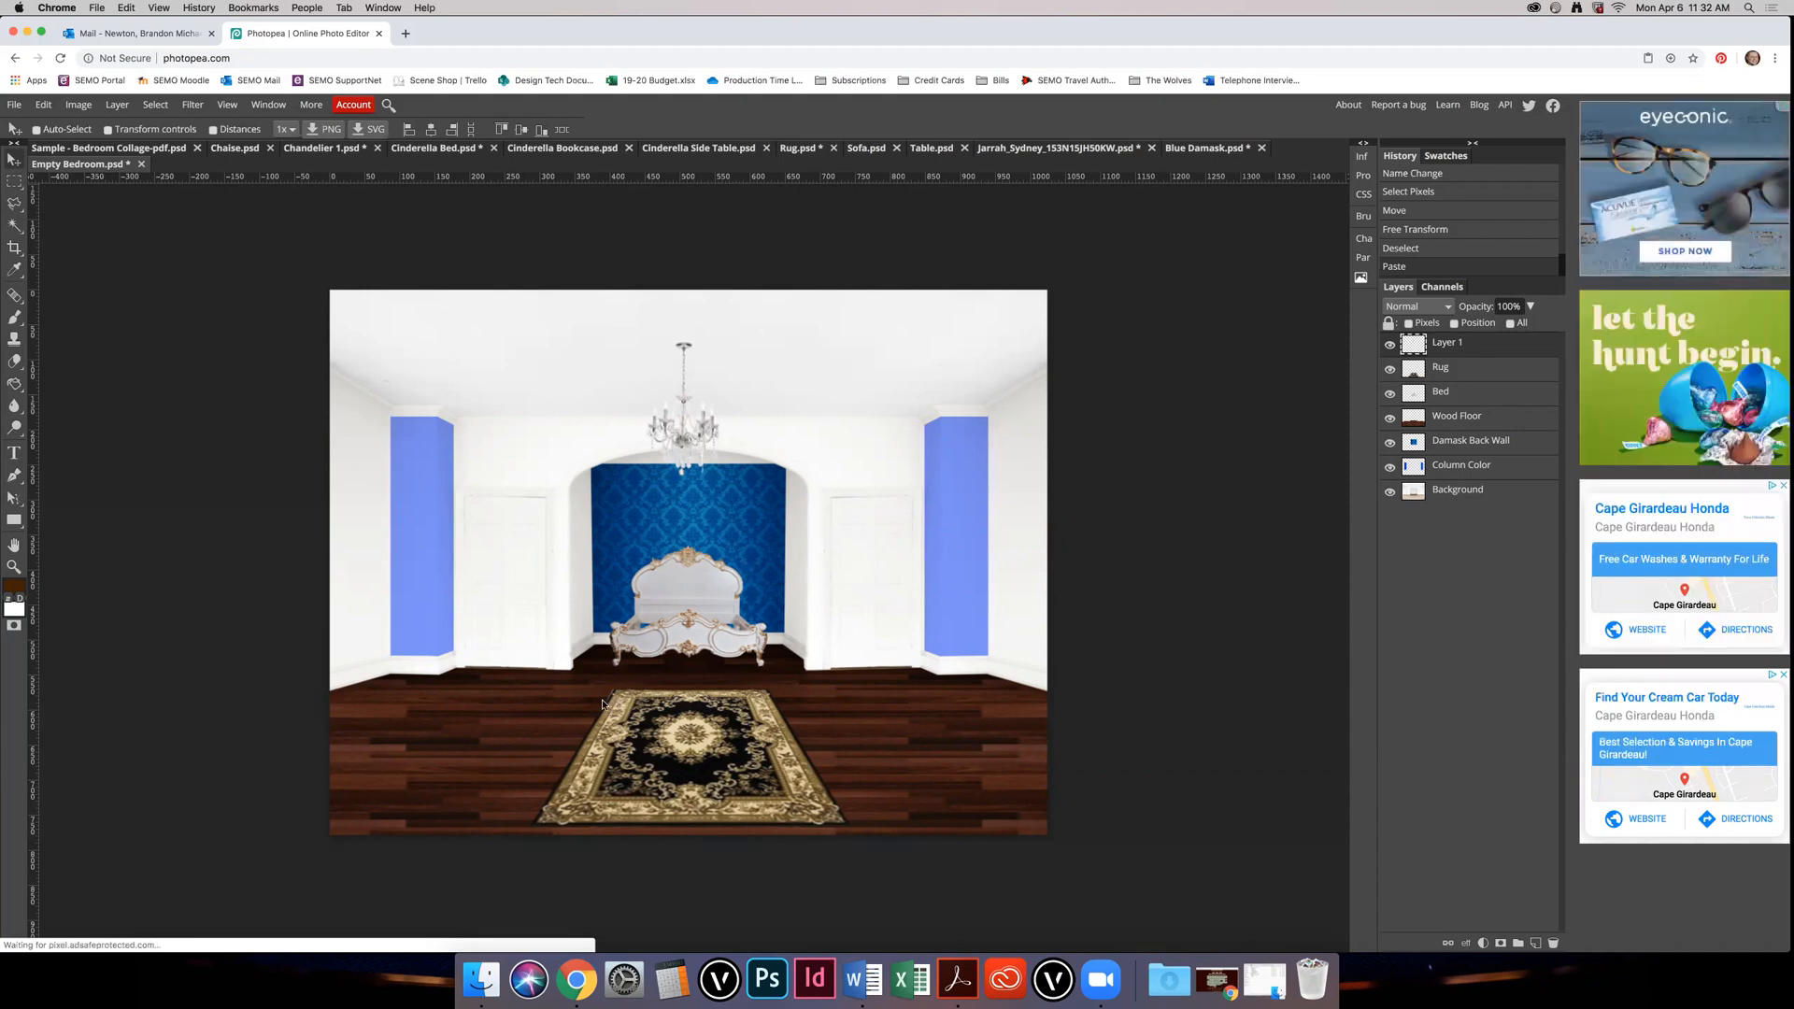
Step: Rename the pasted chandelier layer as Chandelier and add a new empty layer above it
scroll(686, 361, "up", 2)
scroll(688, 364, "up", 2)
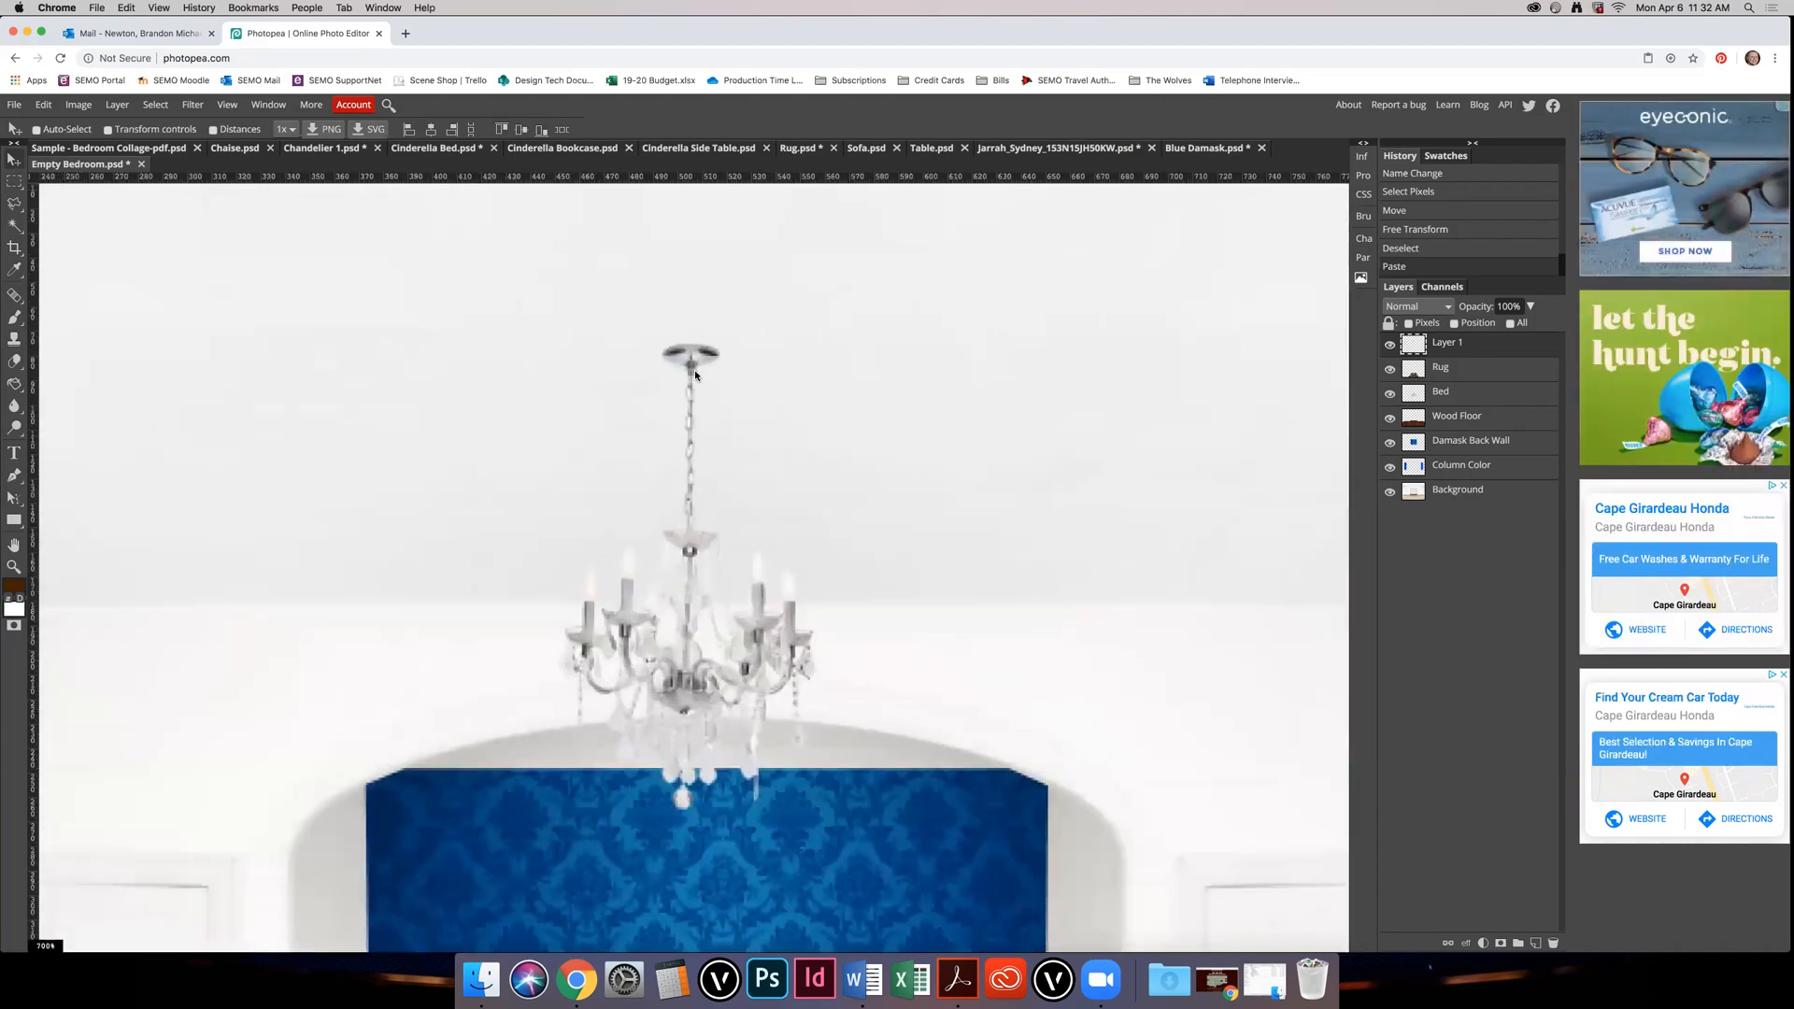
double_click(1446, 342)
type("Chandelier")
key("Return")
left_click(1538, 945)
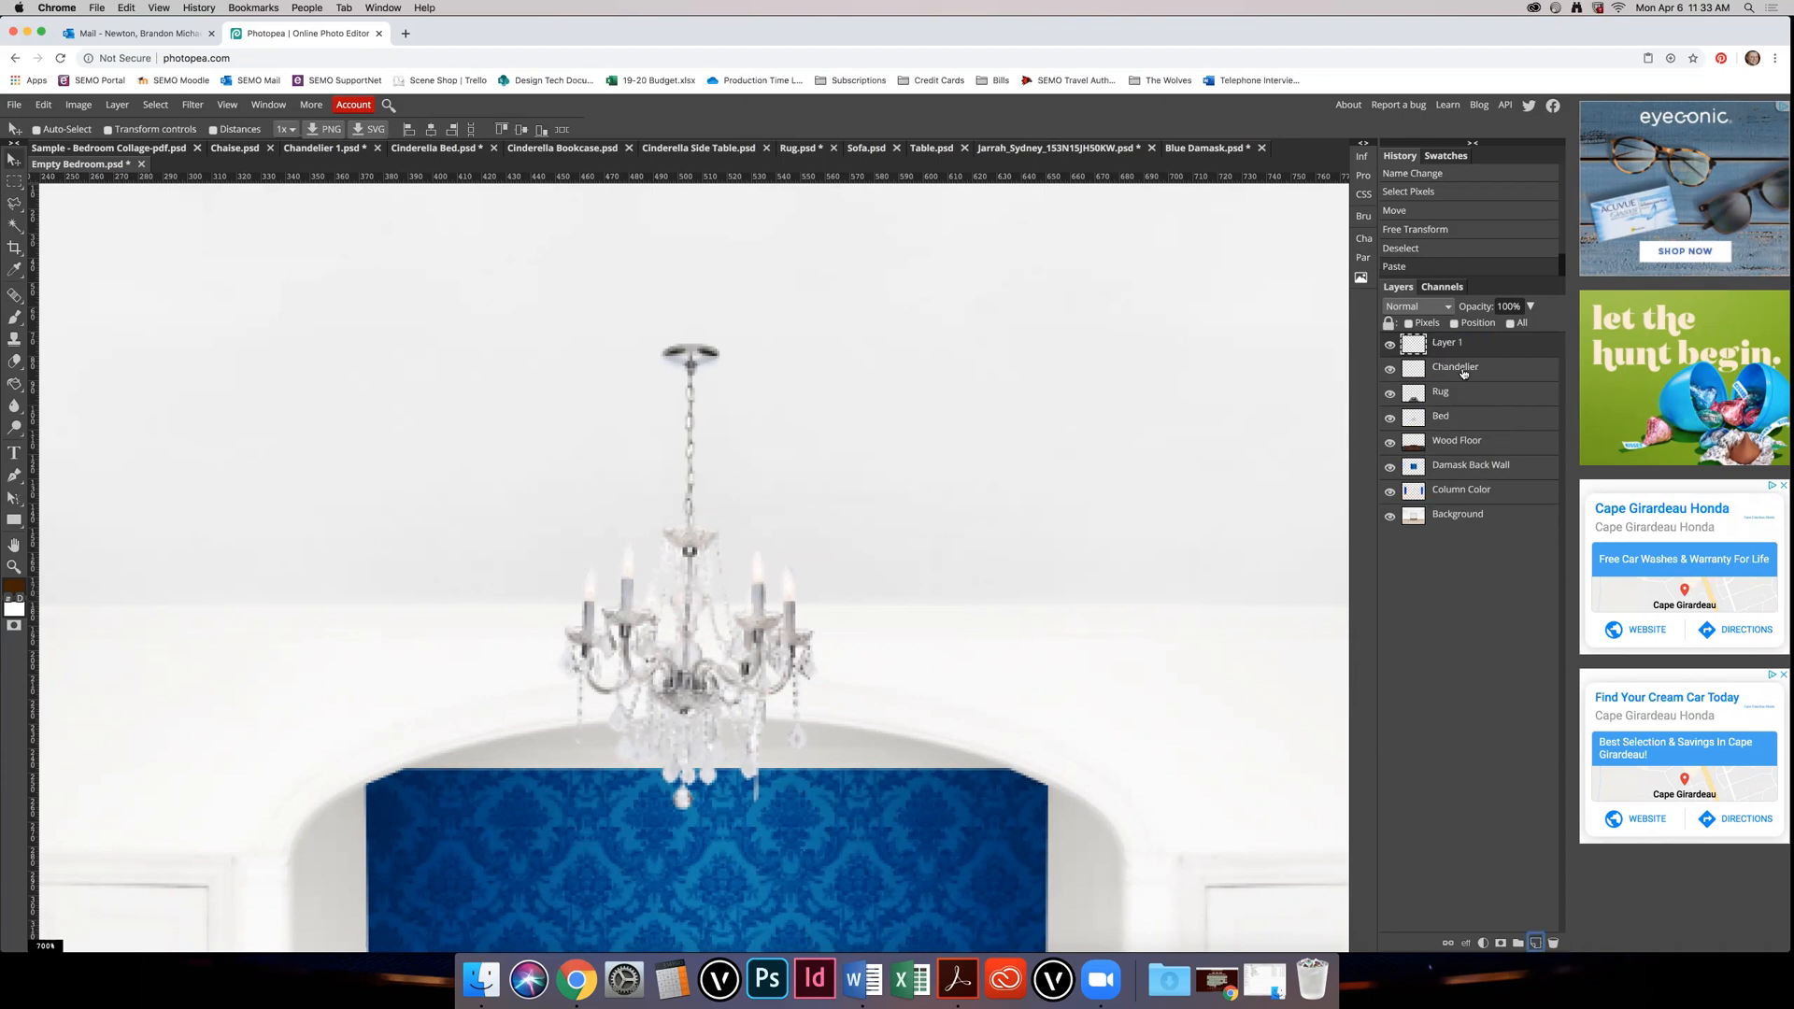
Step: Load the Chandelier layer's pixels as a selection and subtract the lower body, keeping only the ceiling canopy and chain
left_click(1414, 371, "super")
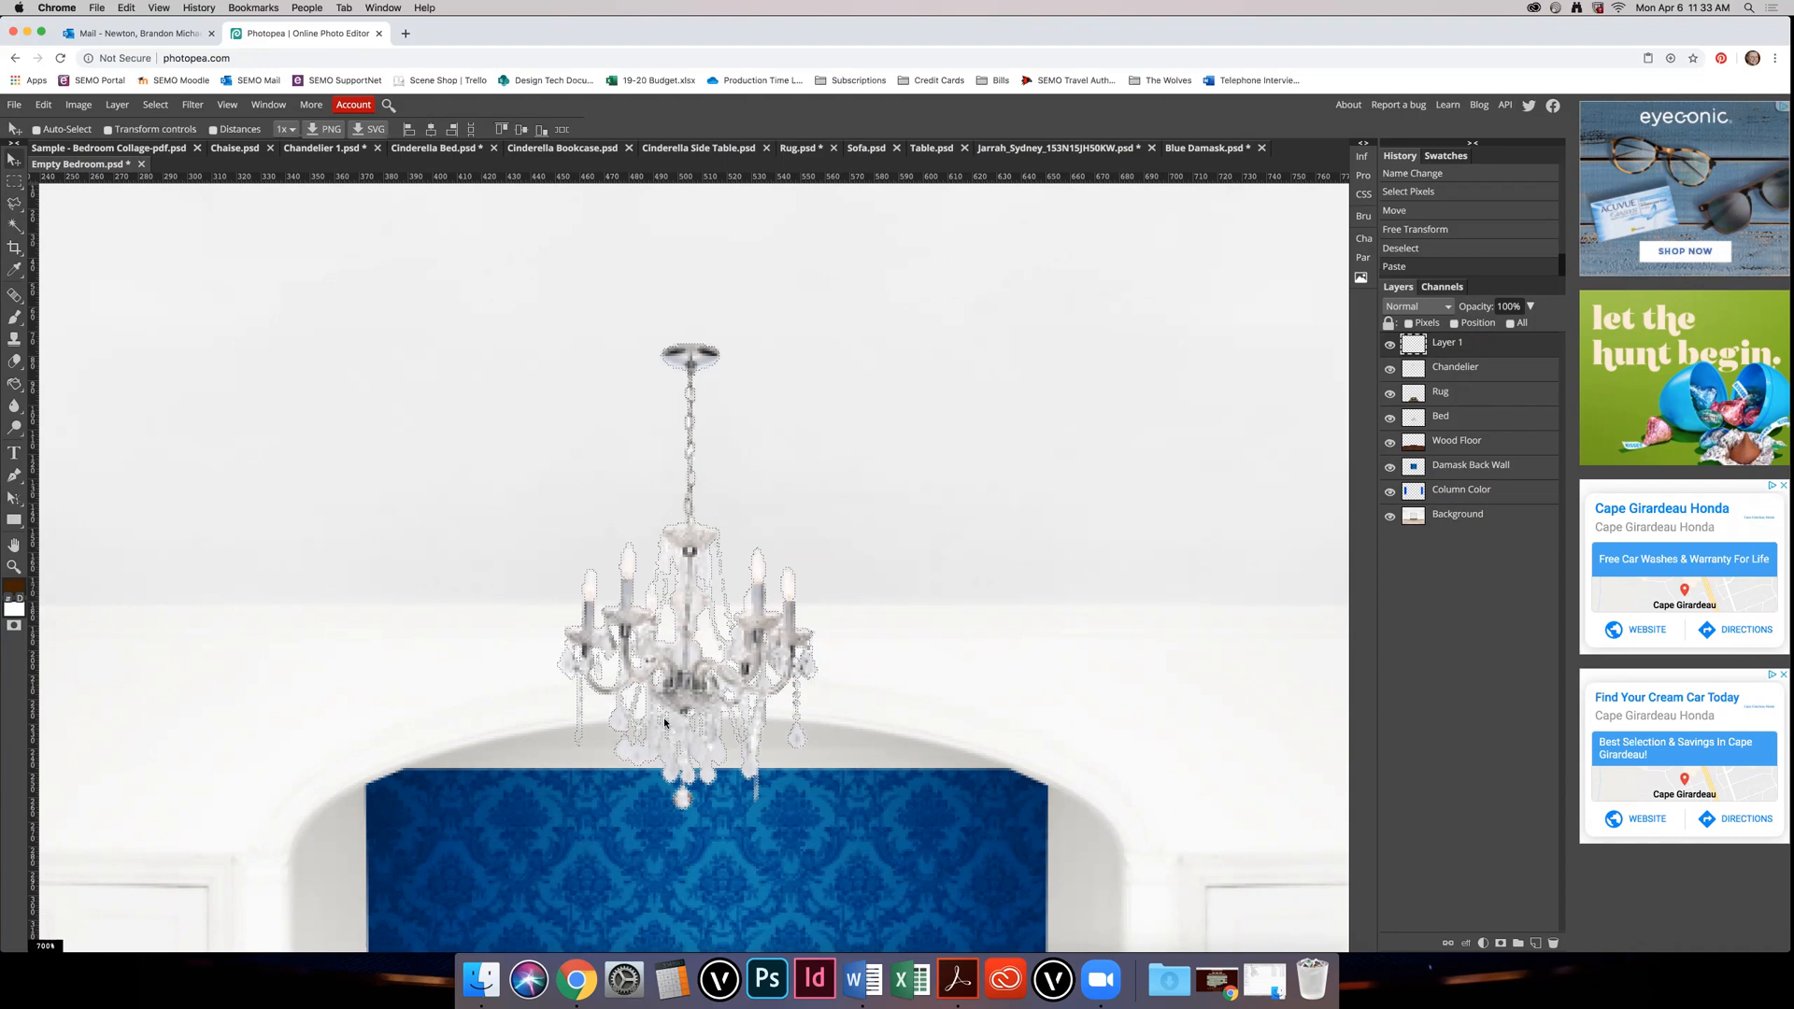
key("m")
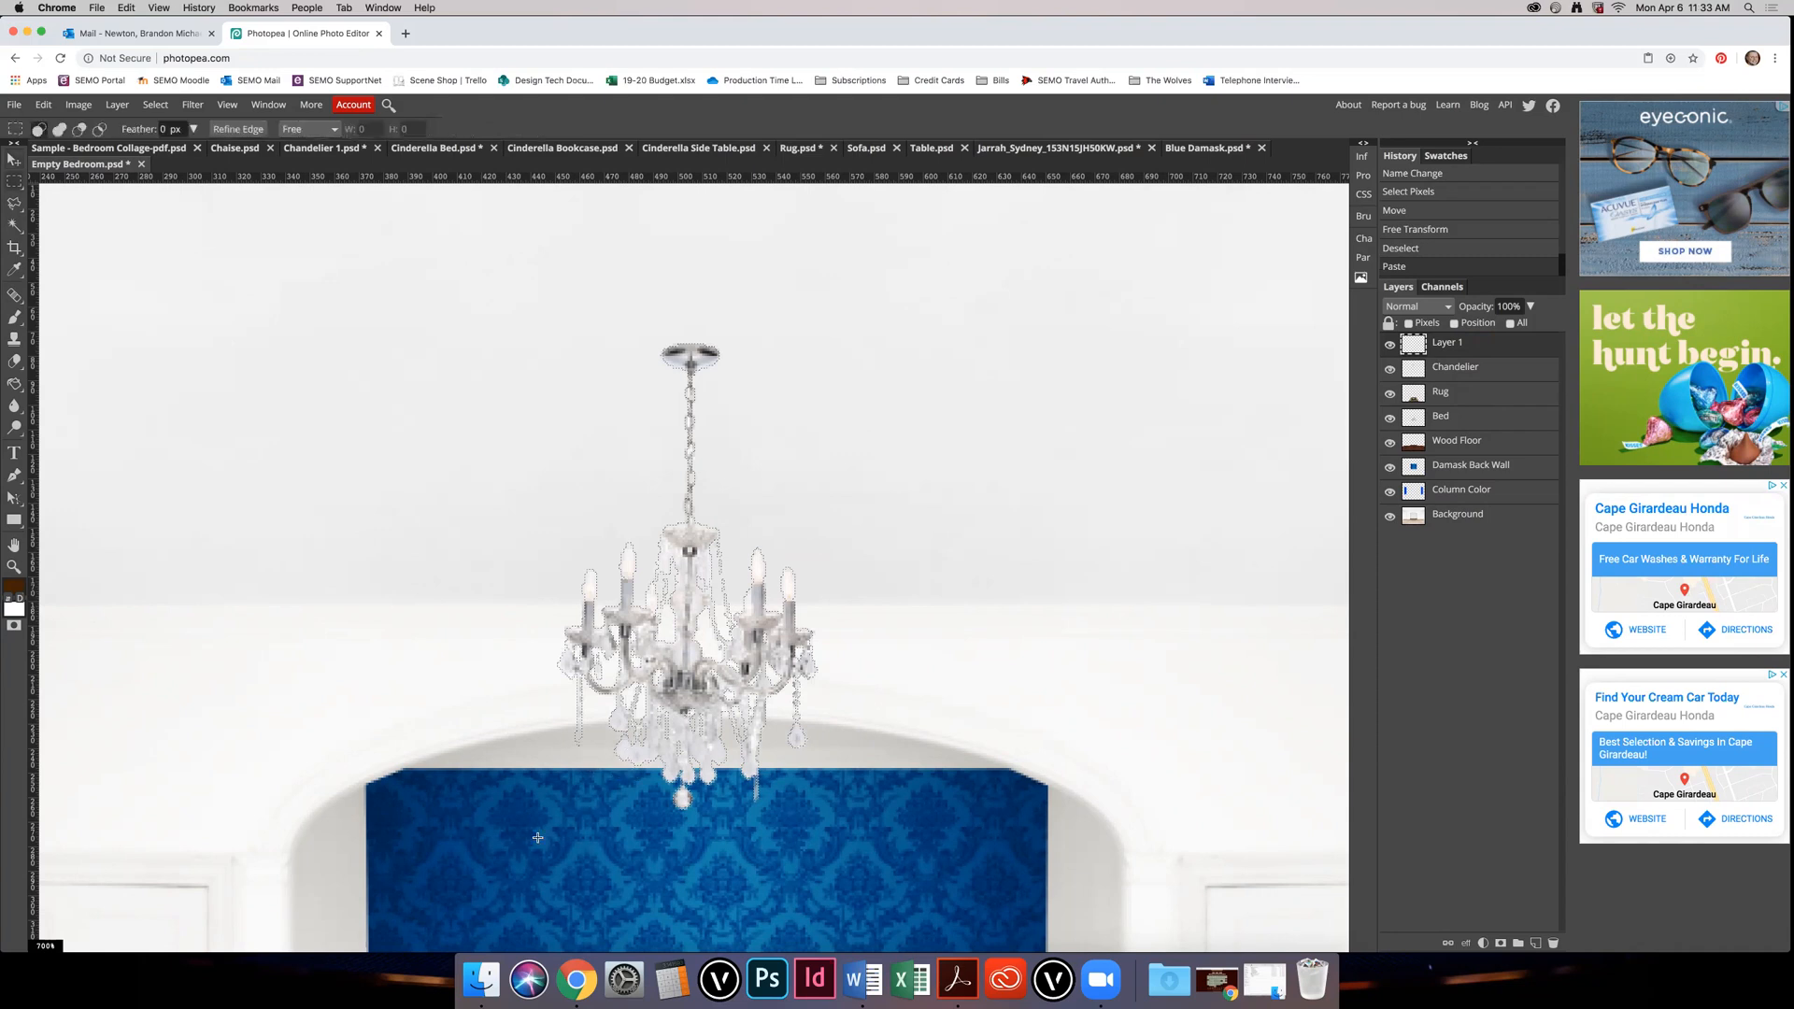
left_click_drag(461, 871, 874, 519)
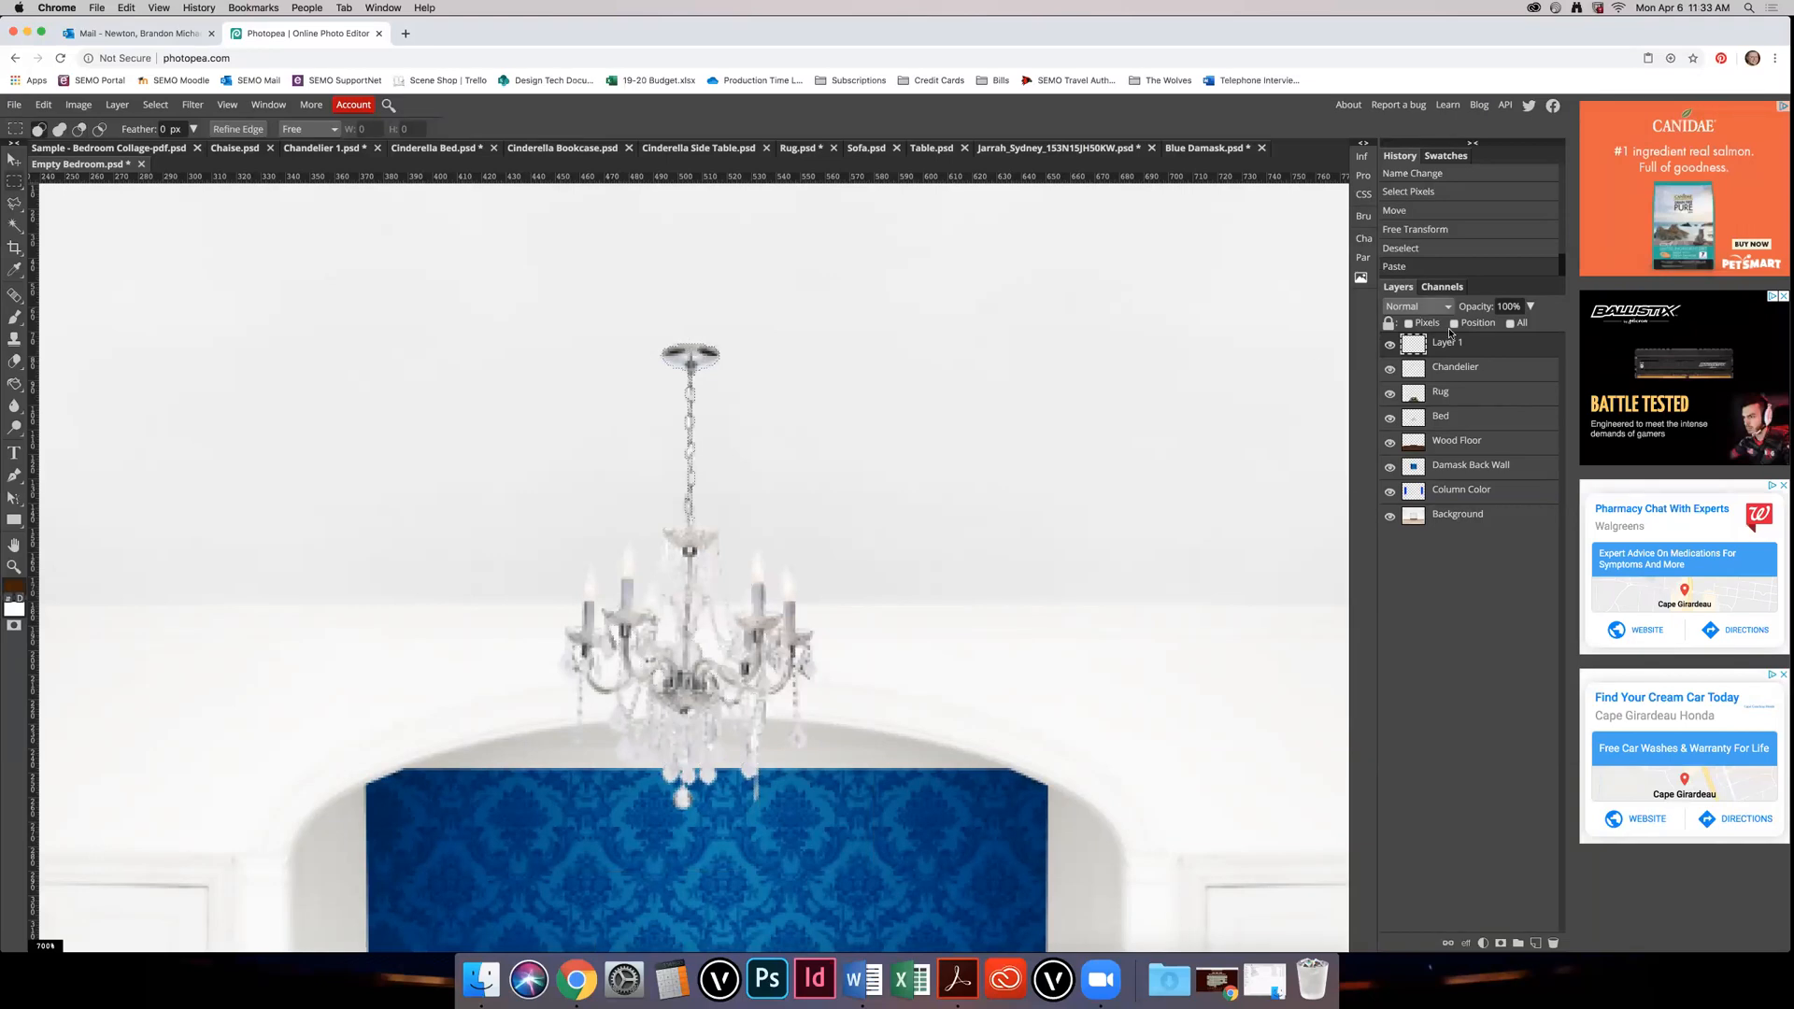
Step: Set the foreground colour to gold, hex bb8709
left_click(14, 588)
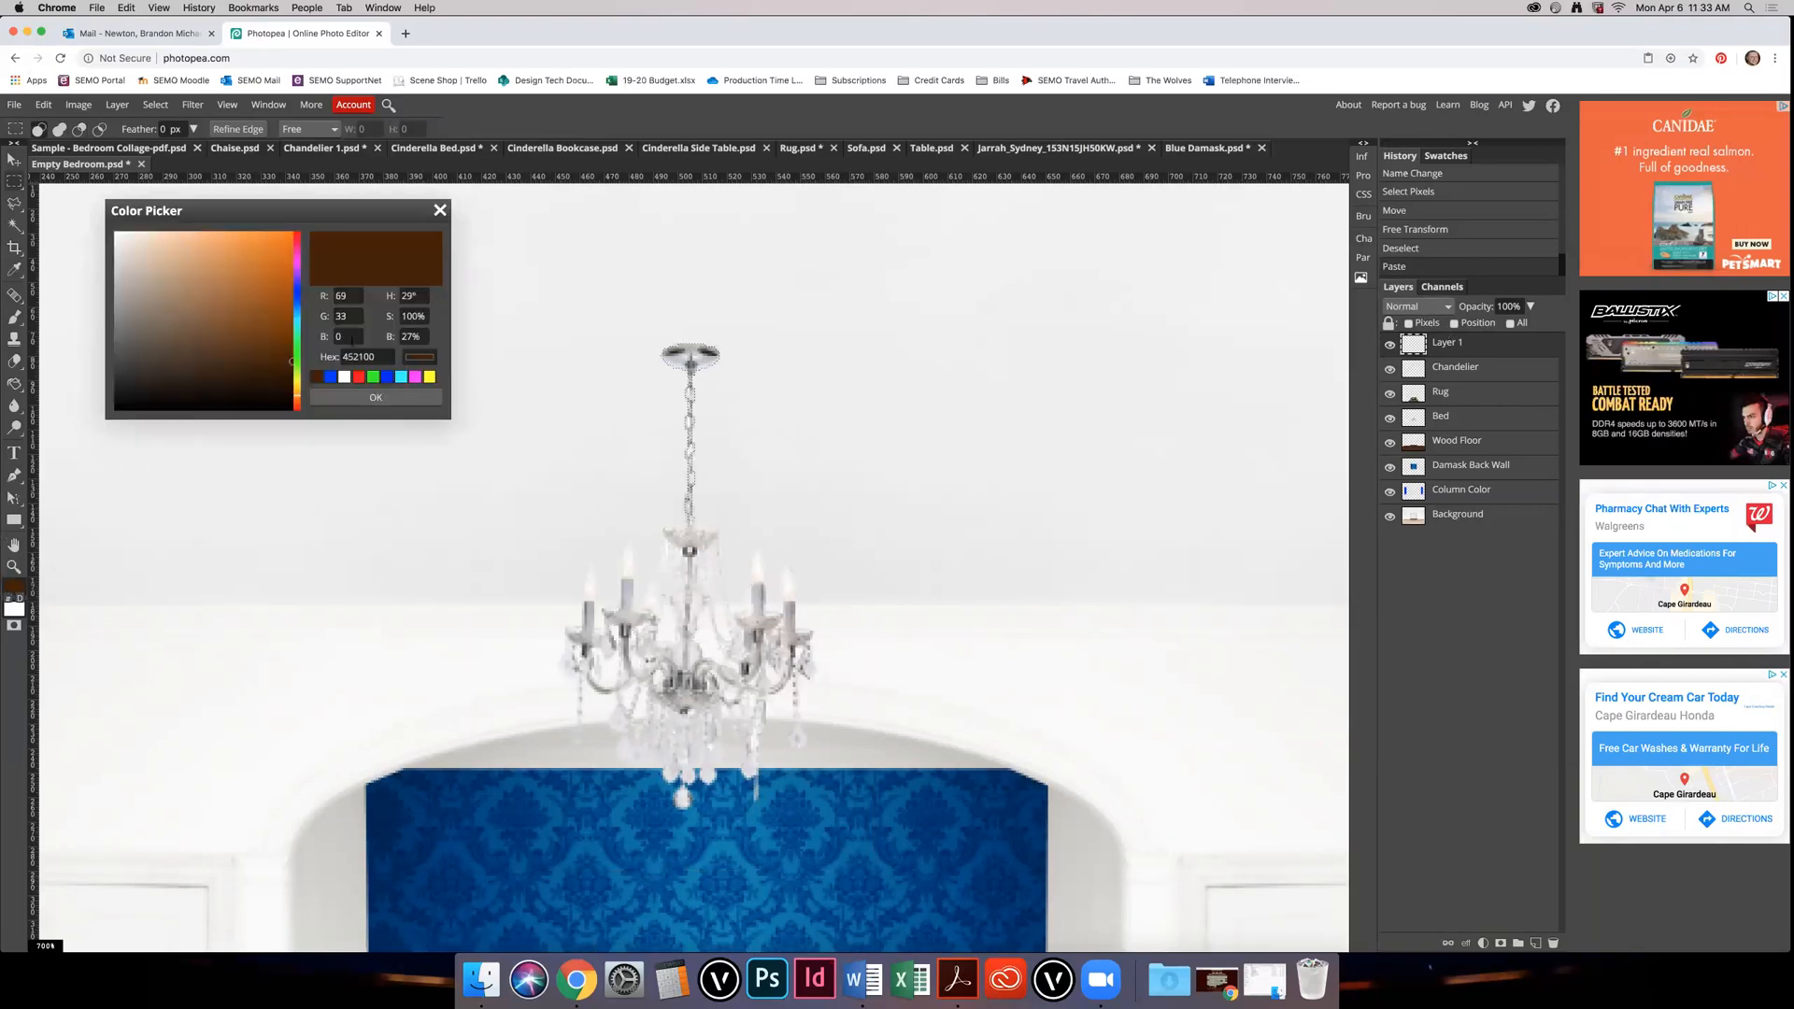
left_click_drag(301, 394, 282, 279)
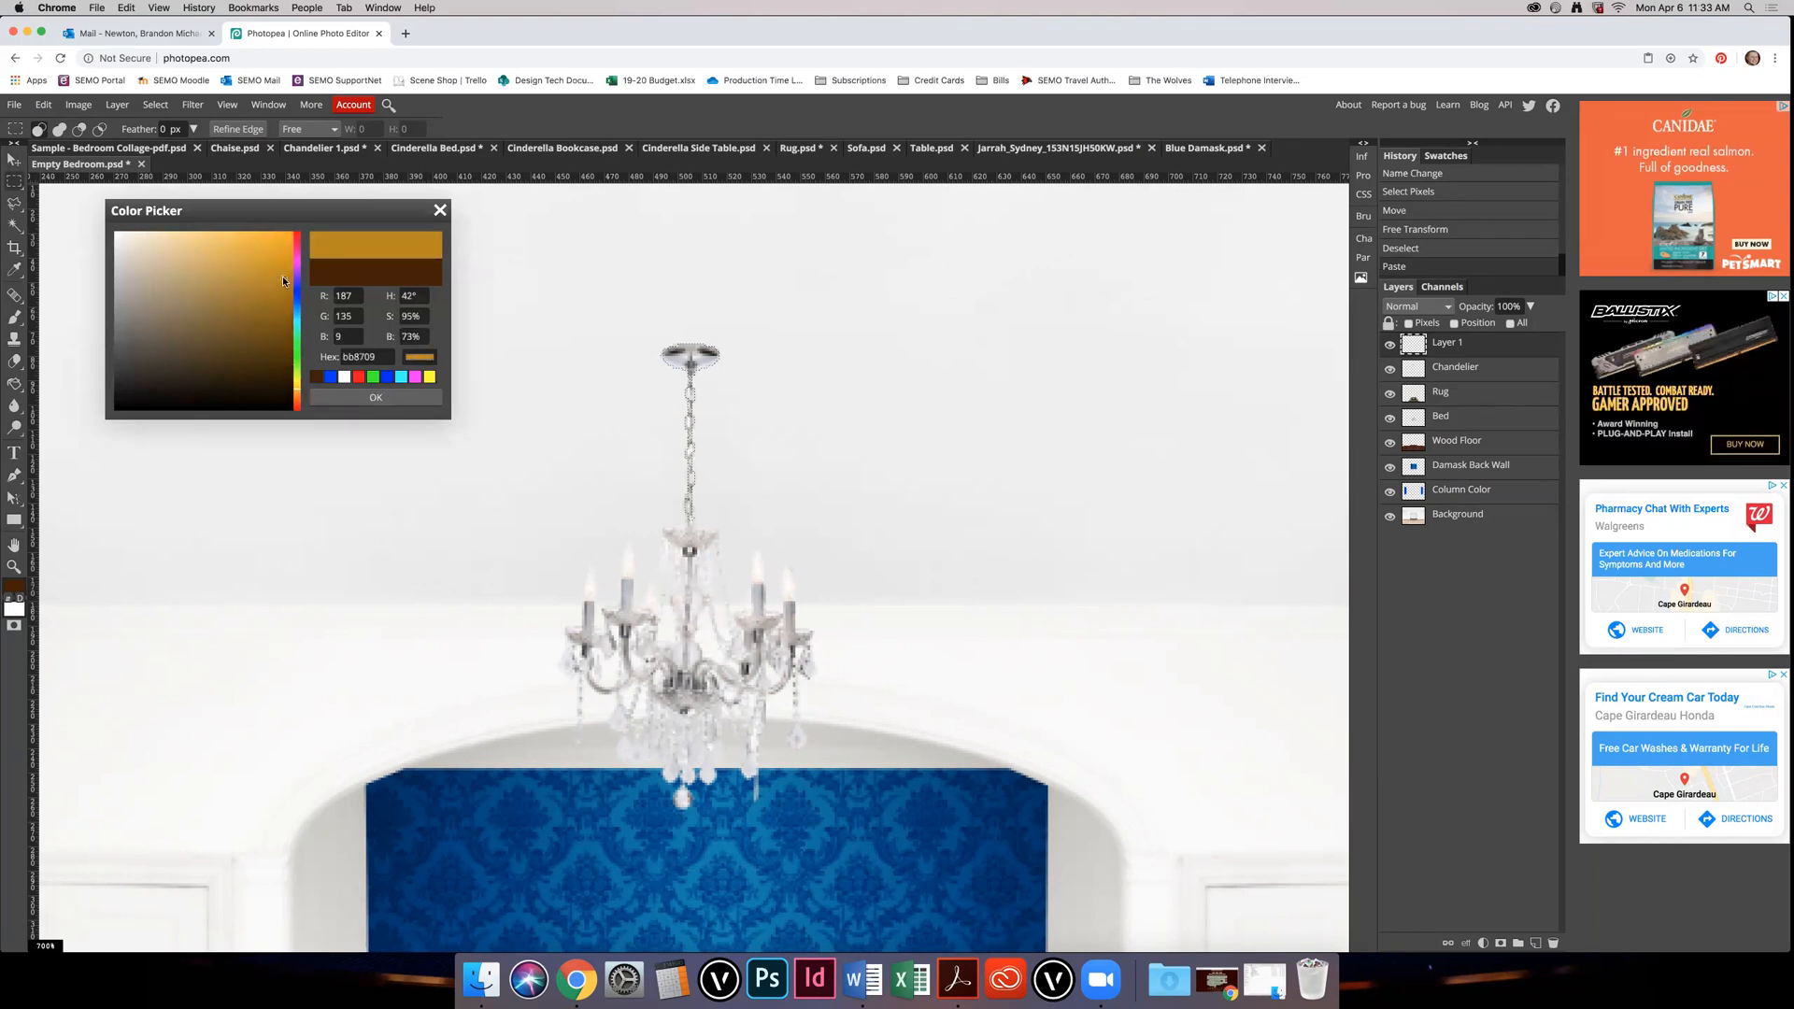
left_click(394, 399)
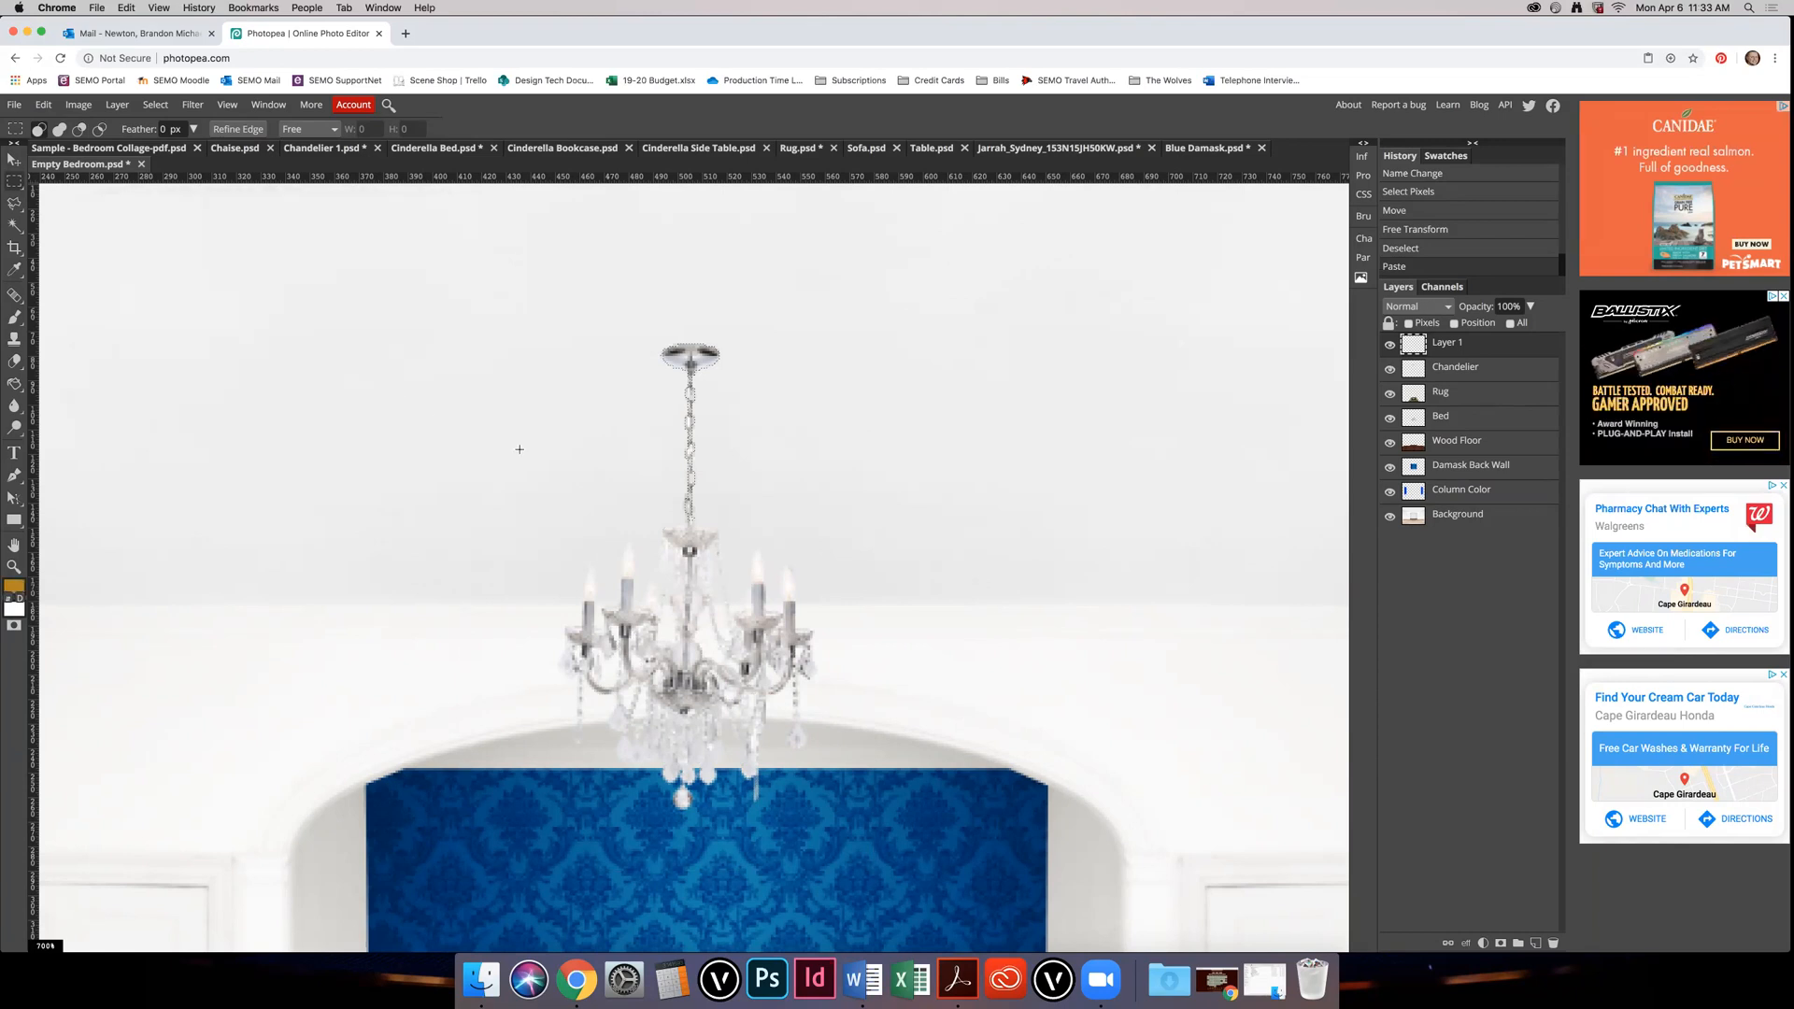
Step: Fill the selected canopy and chain with gold on the new layer and set its blend mode to Multiply
left_click(14, 384)
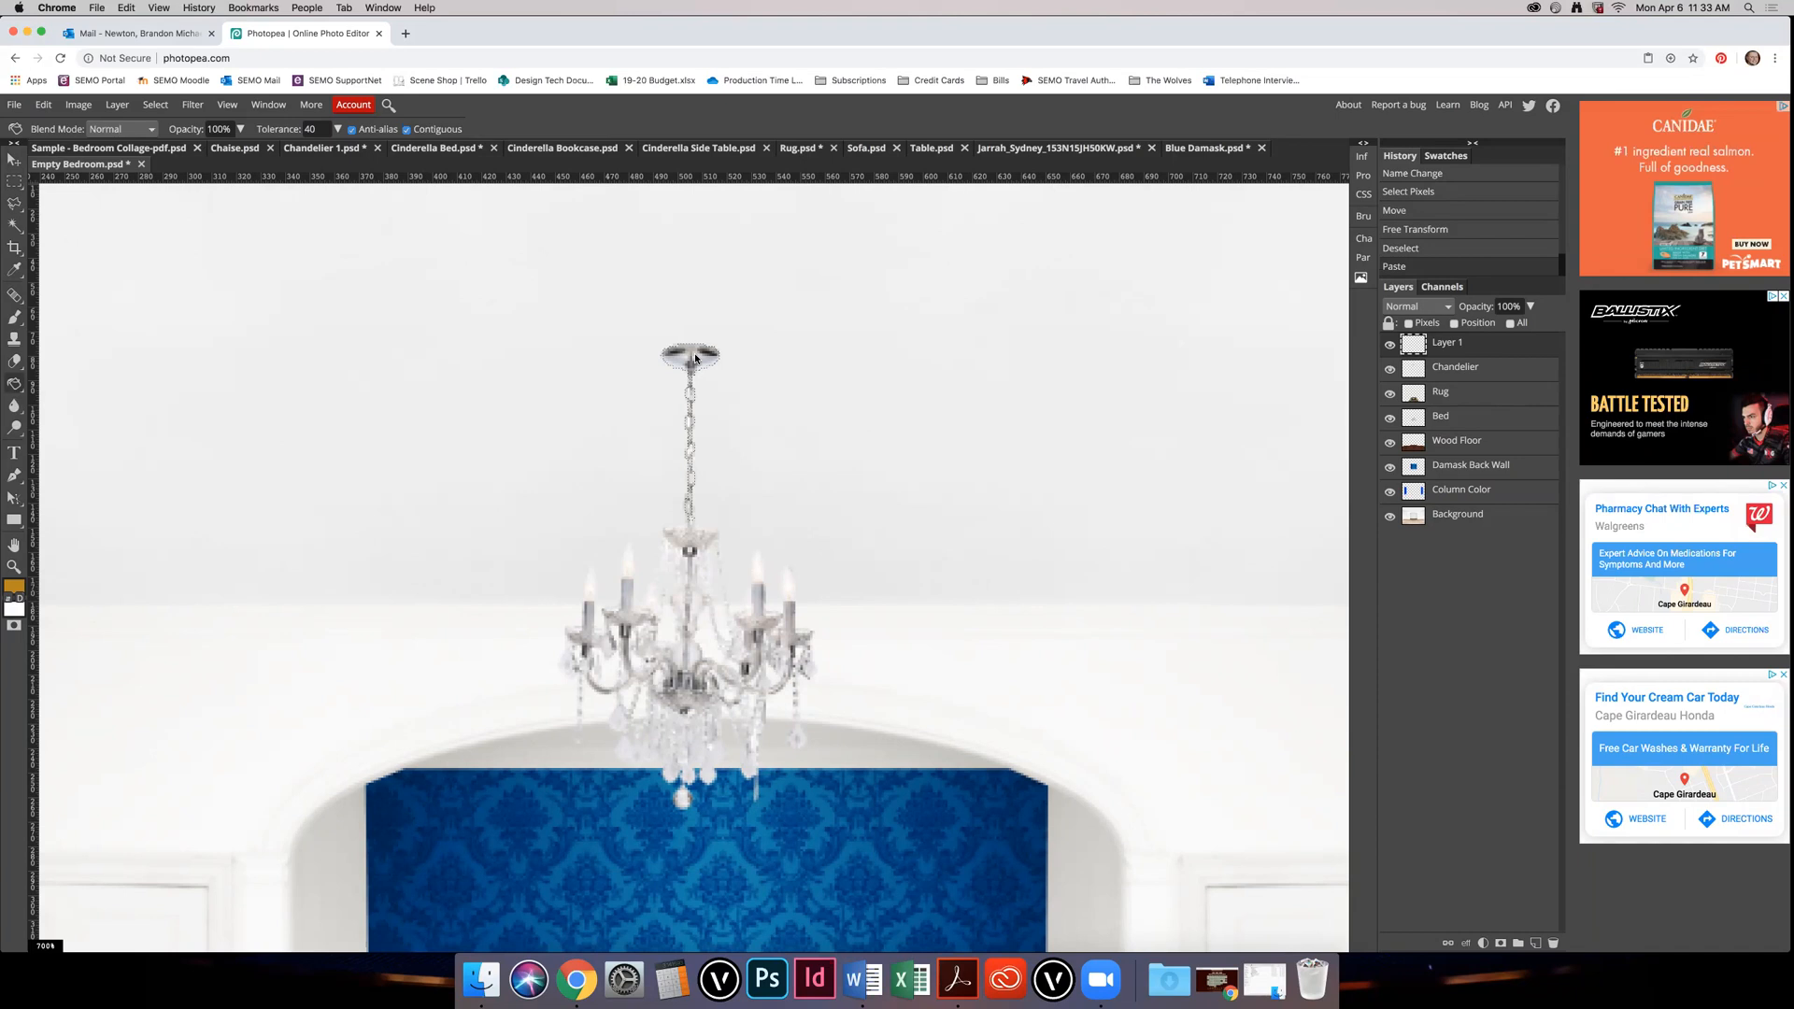
left_click(695, 358)
left_click(1416, 306)
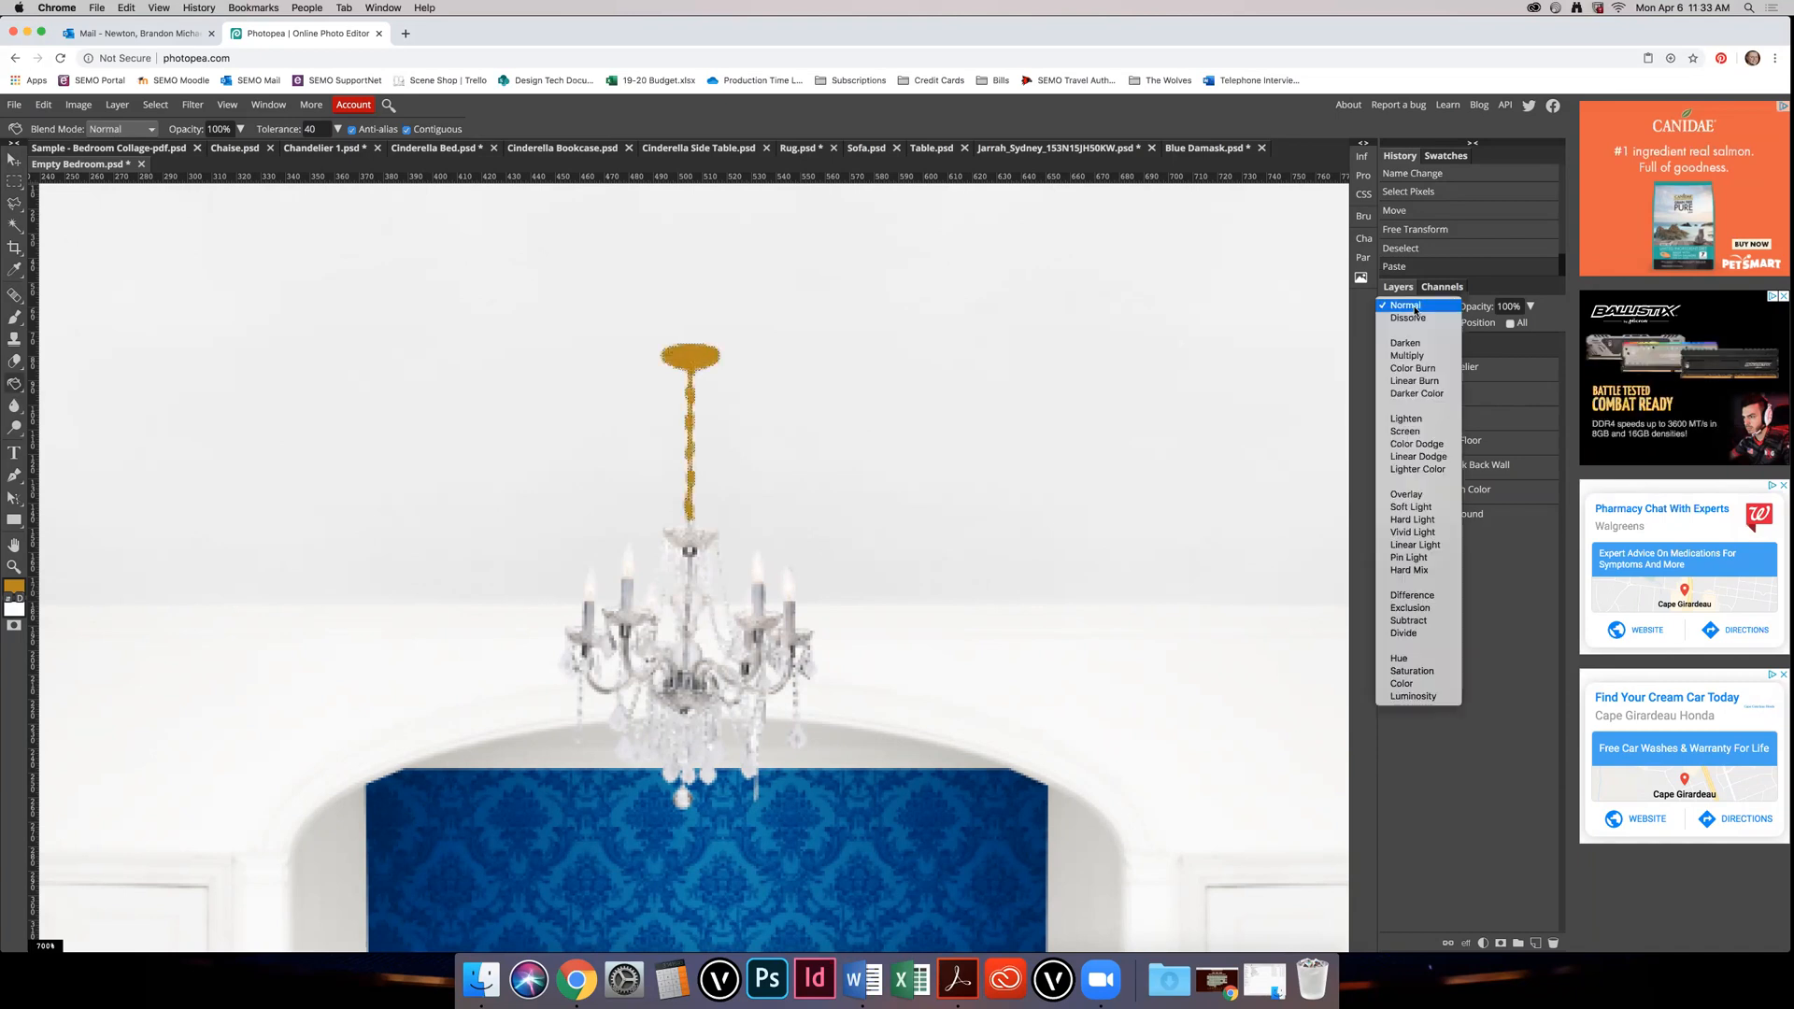
left_click(1419, 357)
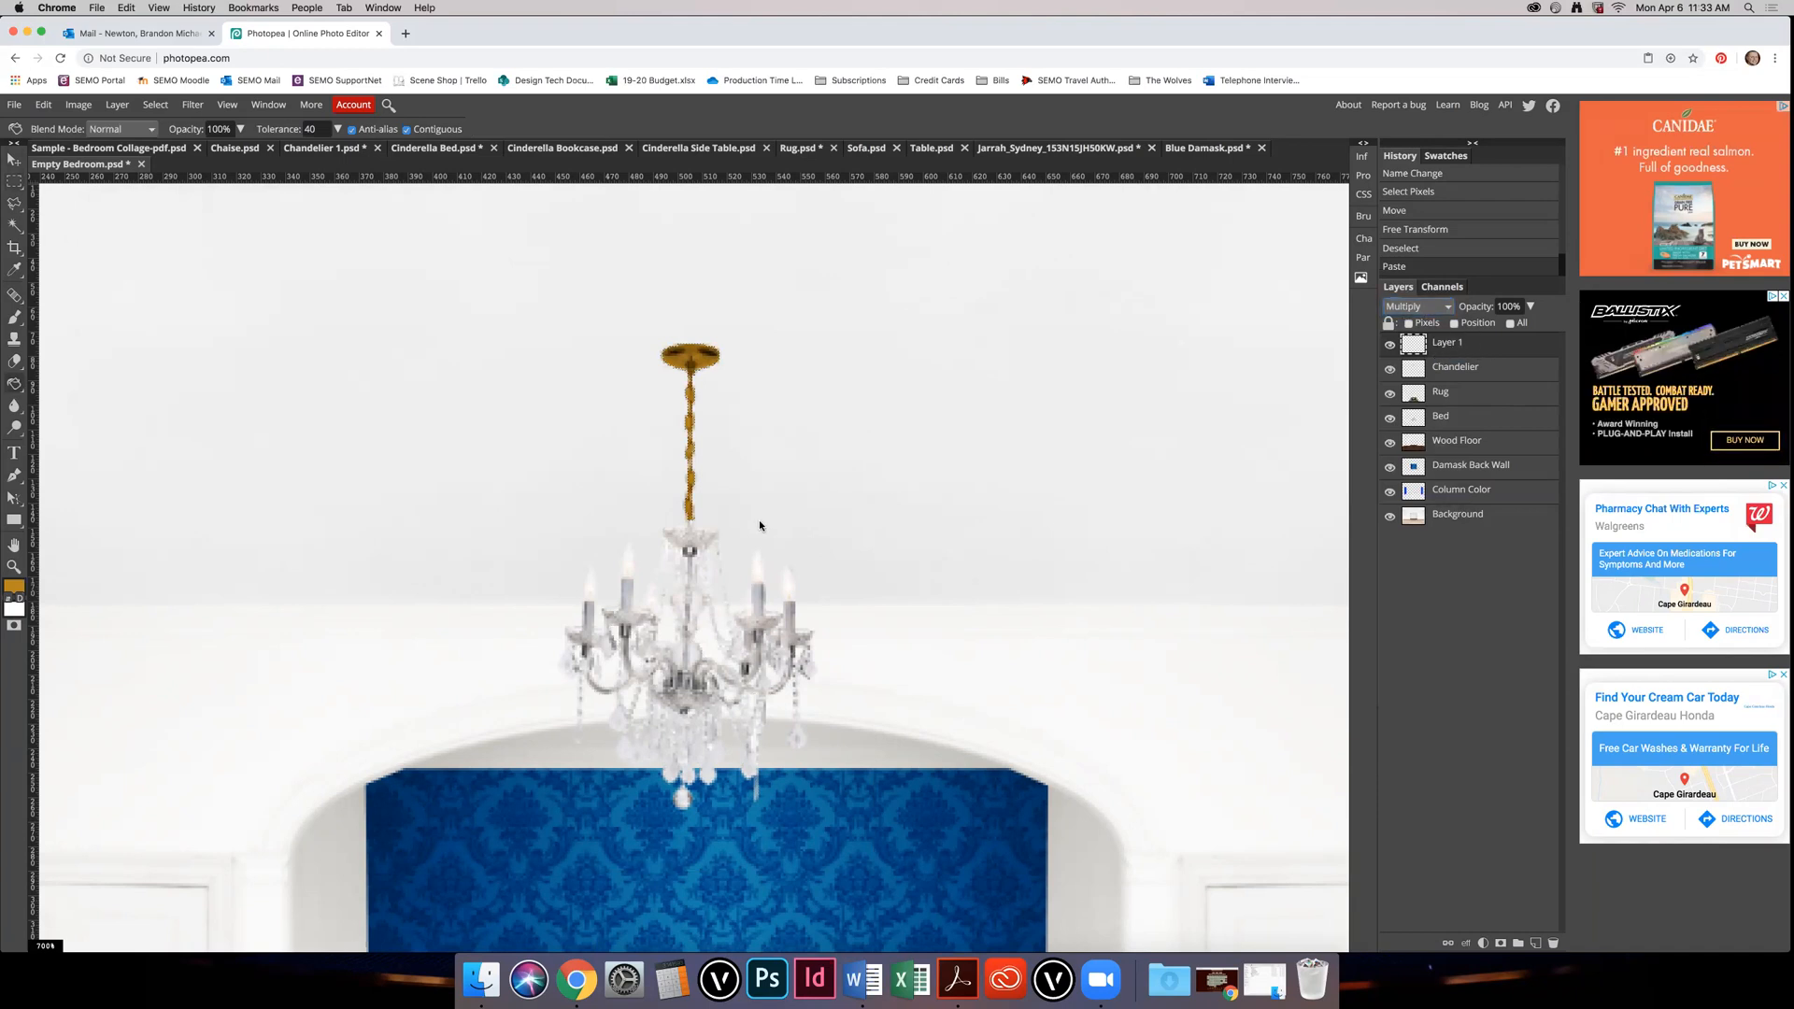
scroll(758, 526, "down", 5)
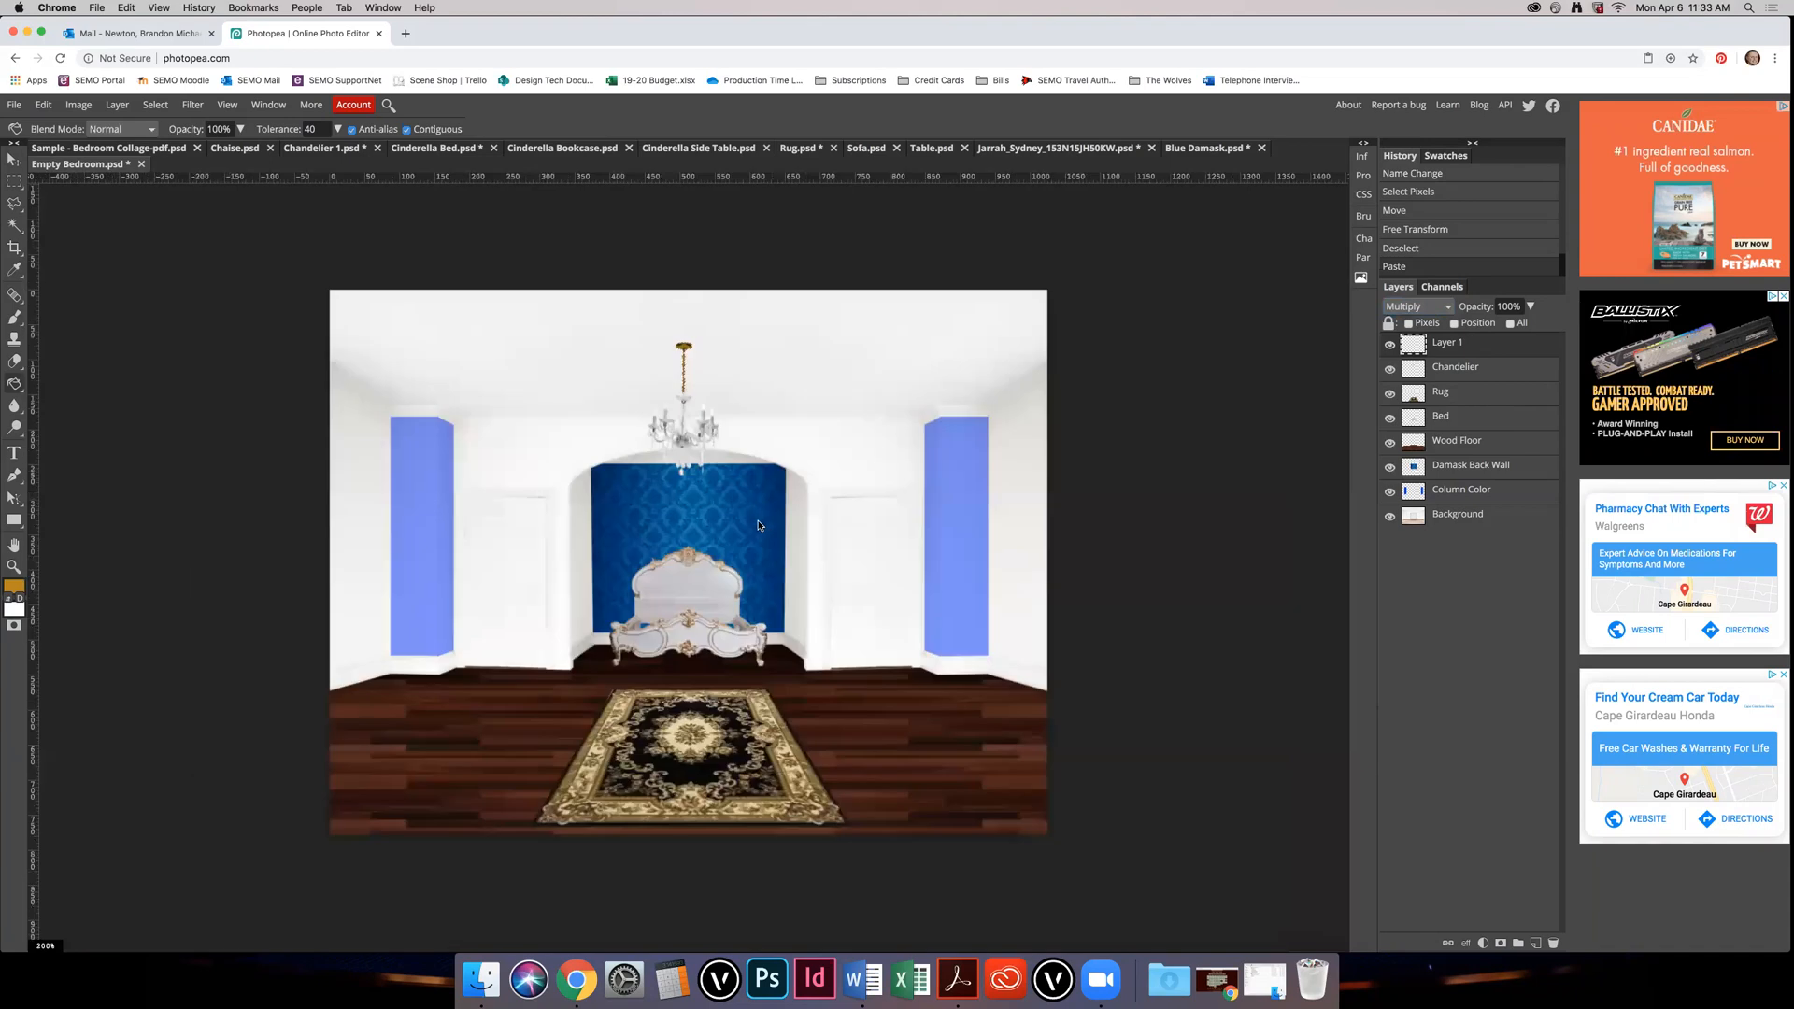
scroll(685, 347, "down", 2)
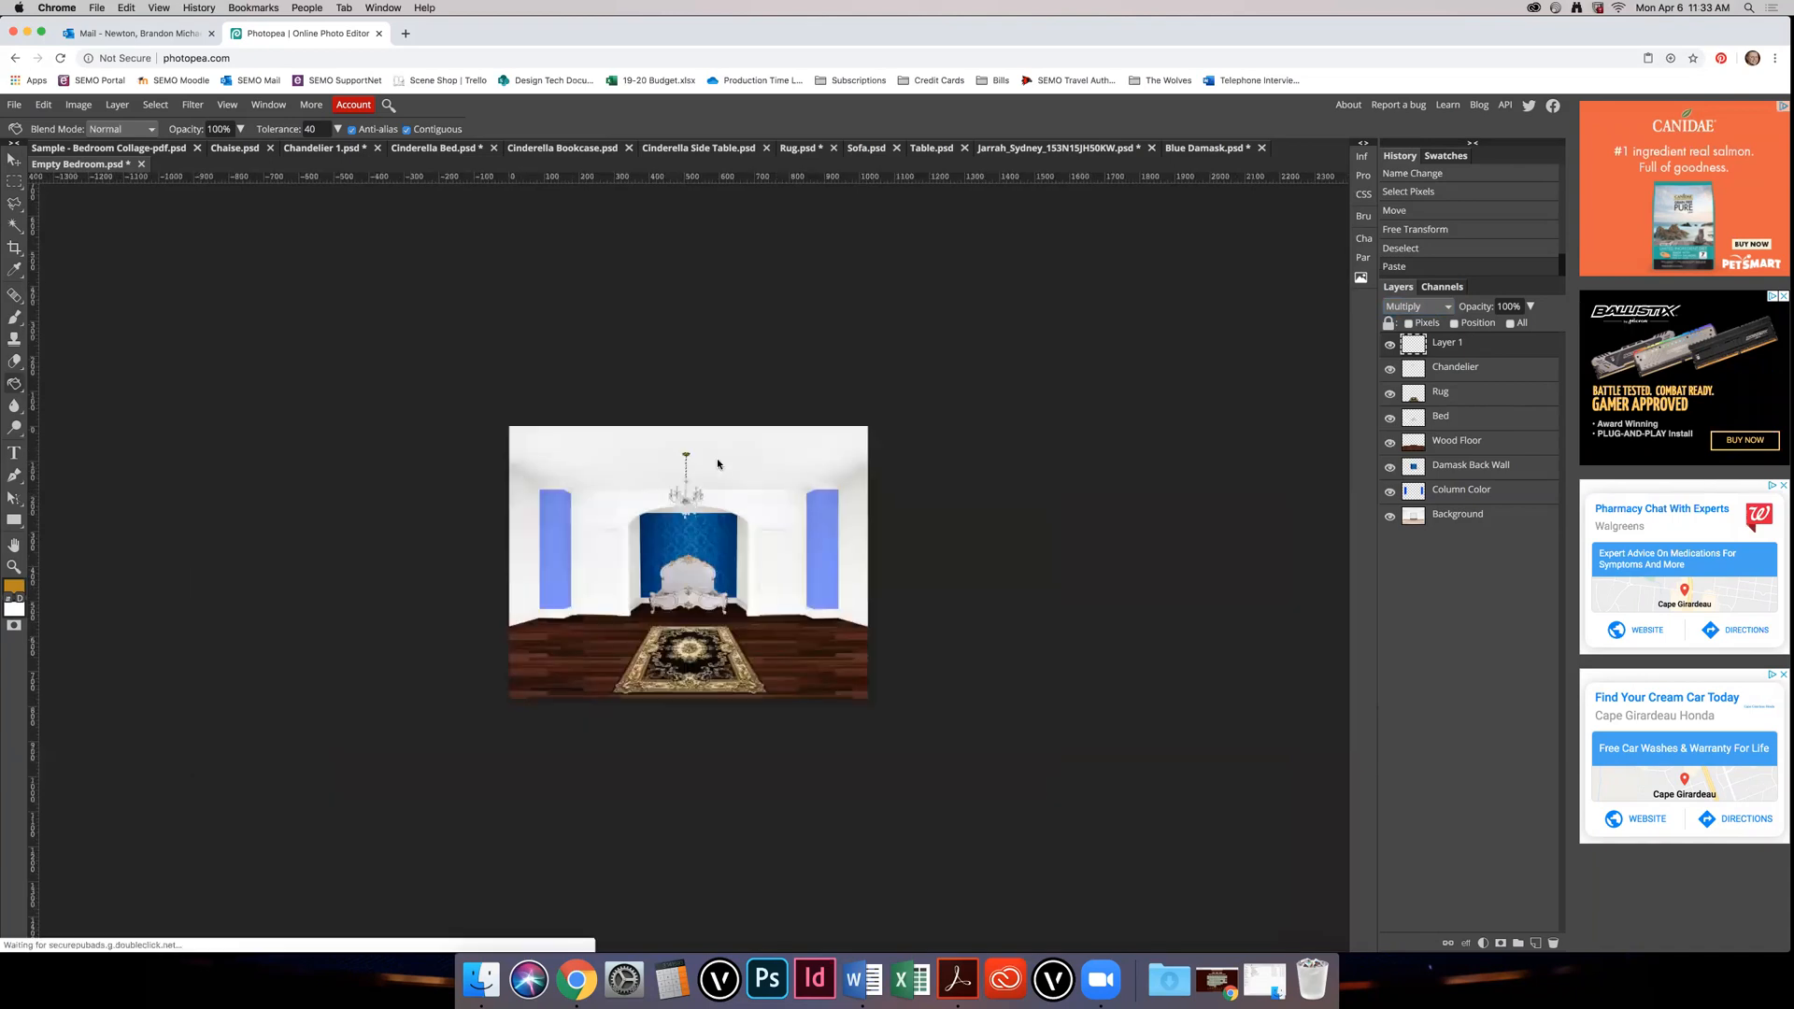
scroll(687, 449, "up", 2)
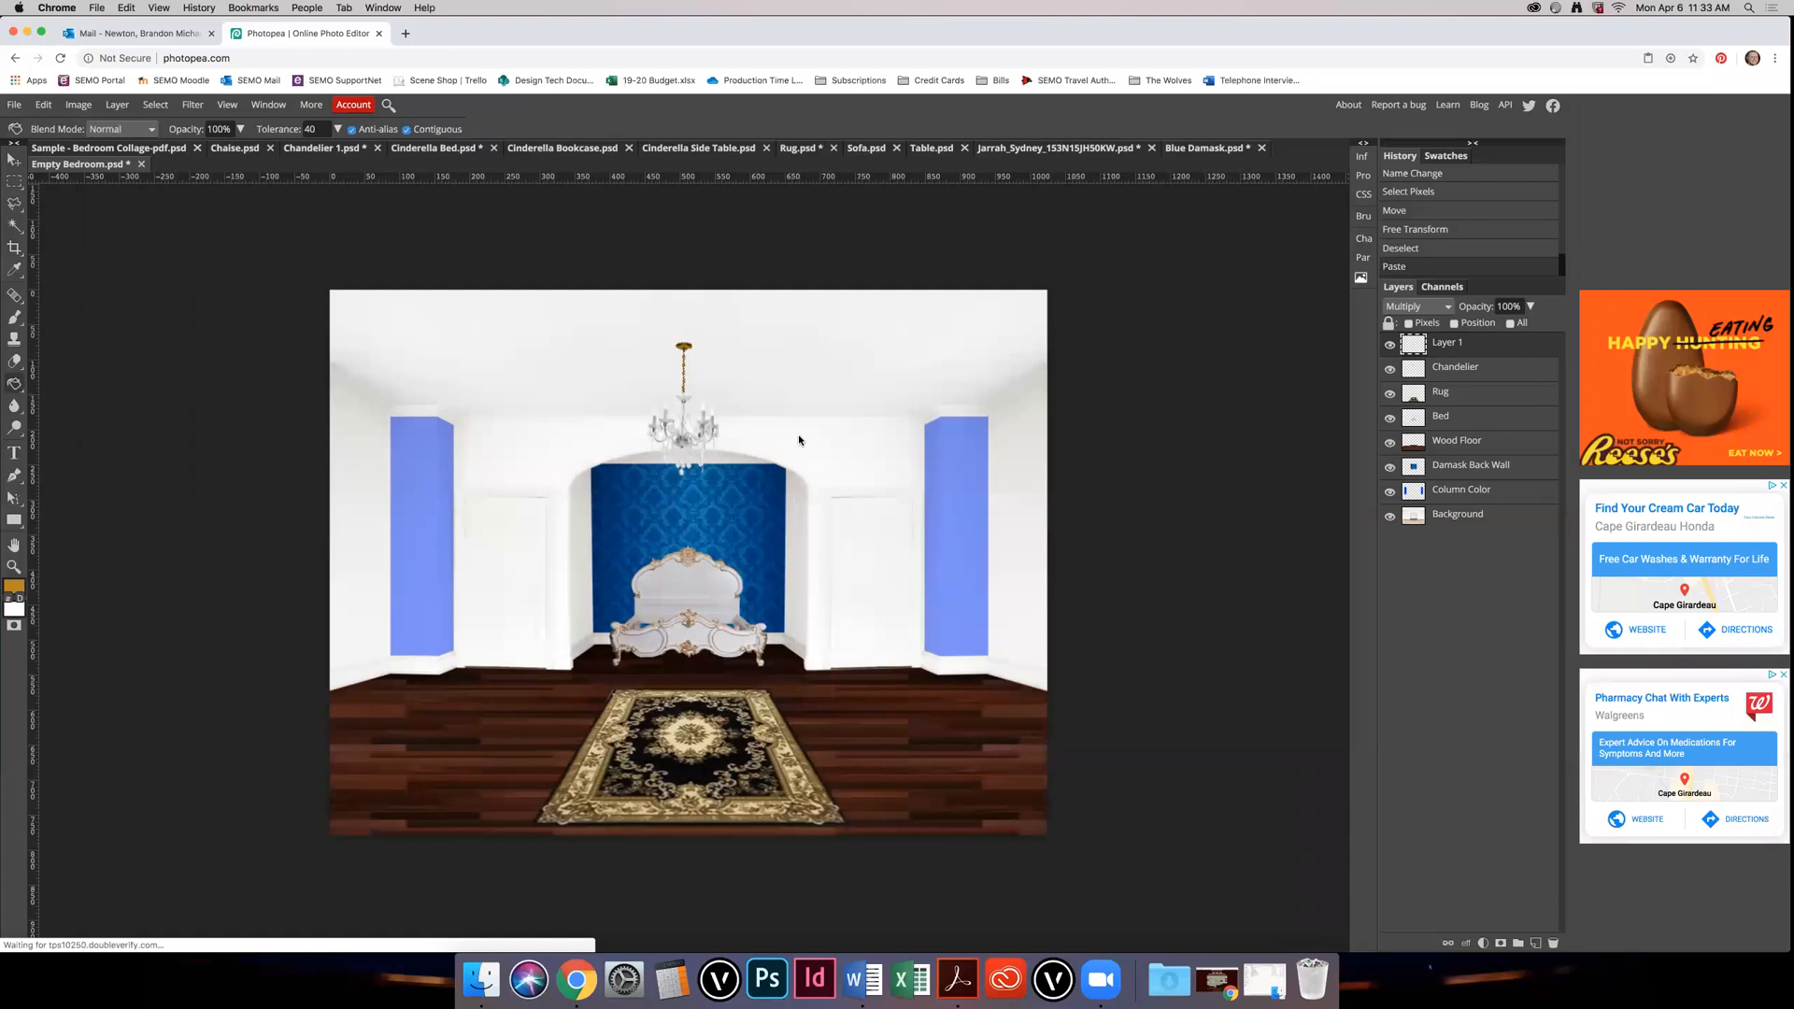
scroll(799, 440, "up", 2)
key("m")
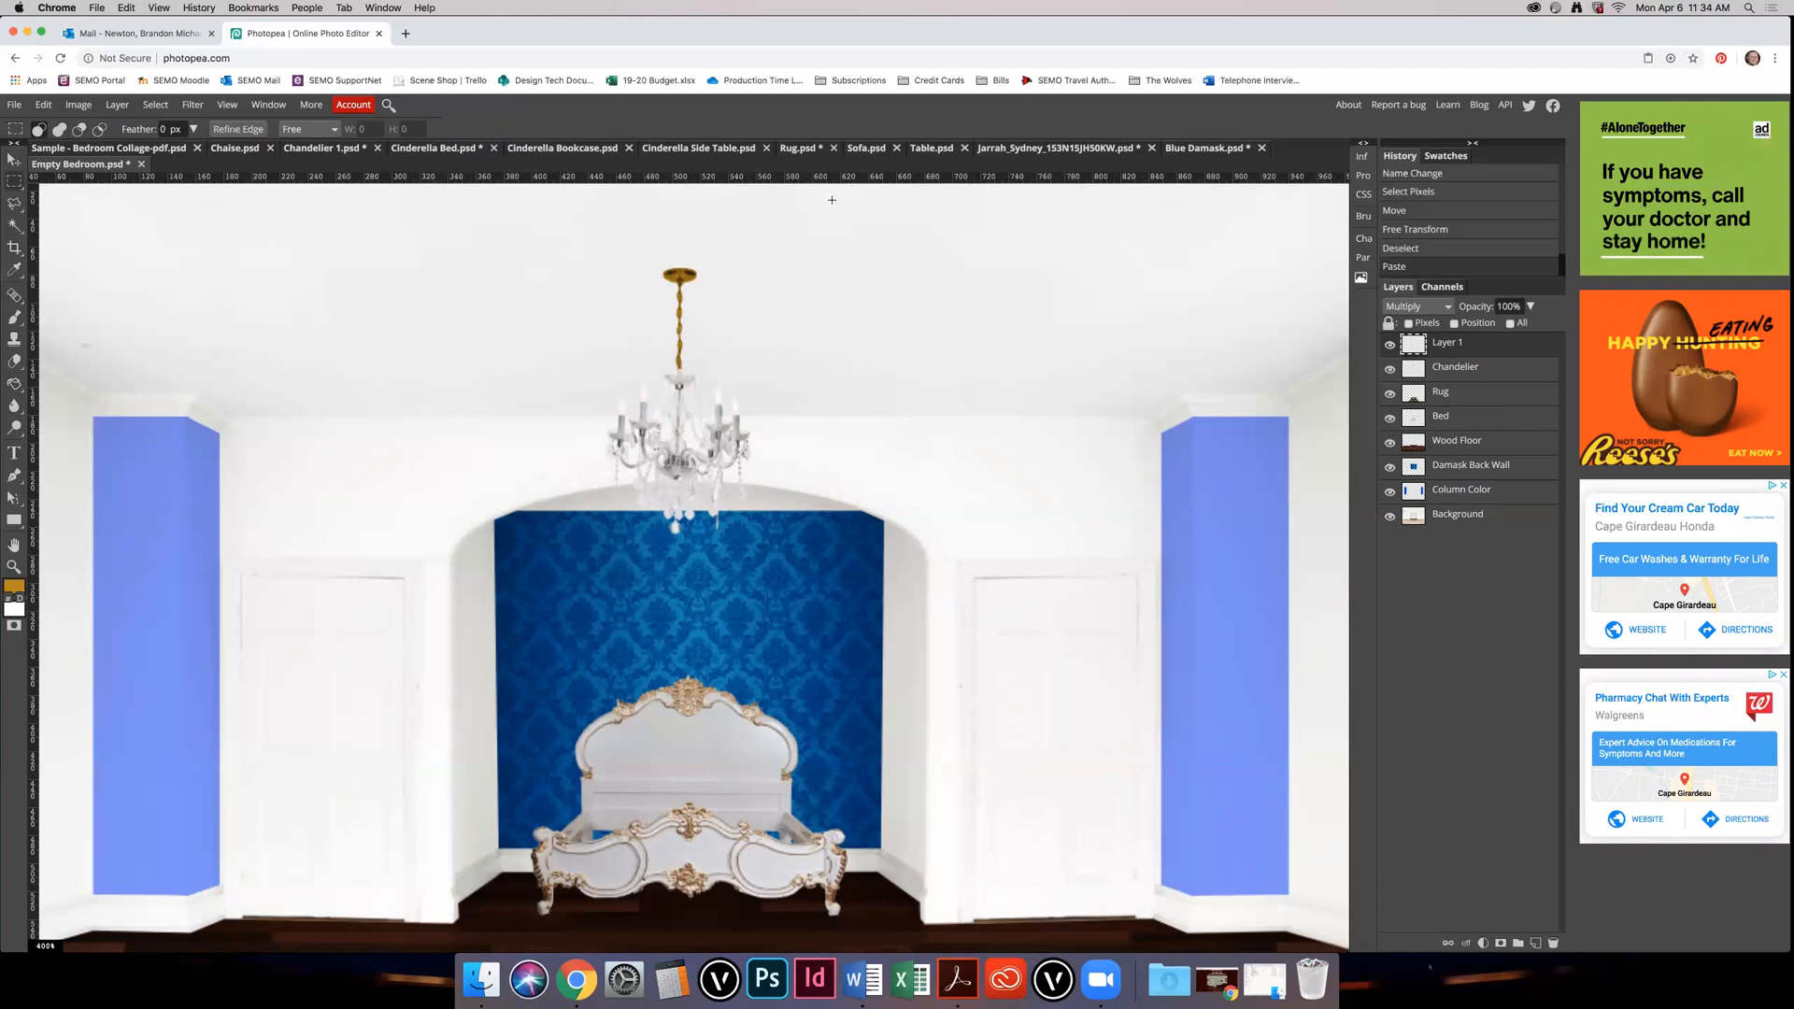
Step: Switch to Chandelier 1.psd and examine the original chandelier's canopy, chain and arms
left_click(312, 150)
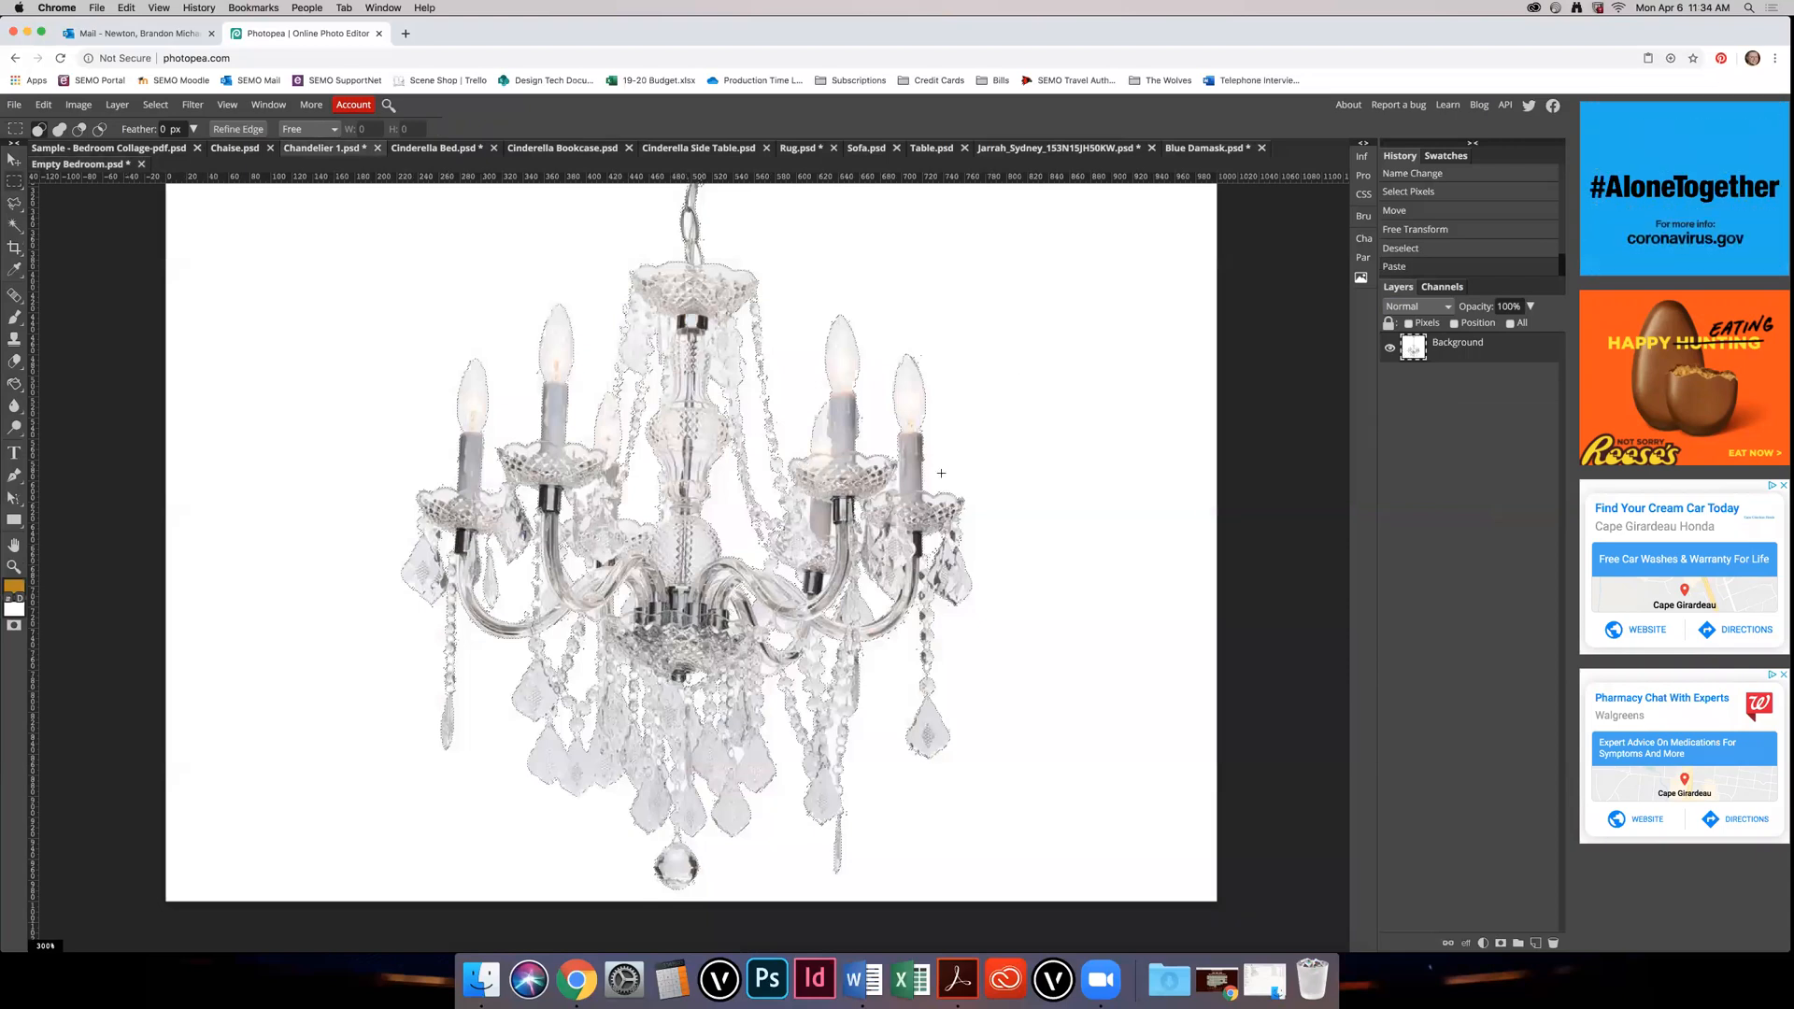
scroll(955, 559, "up", 5)
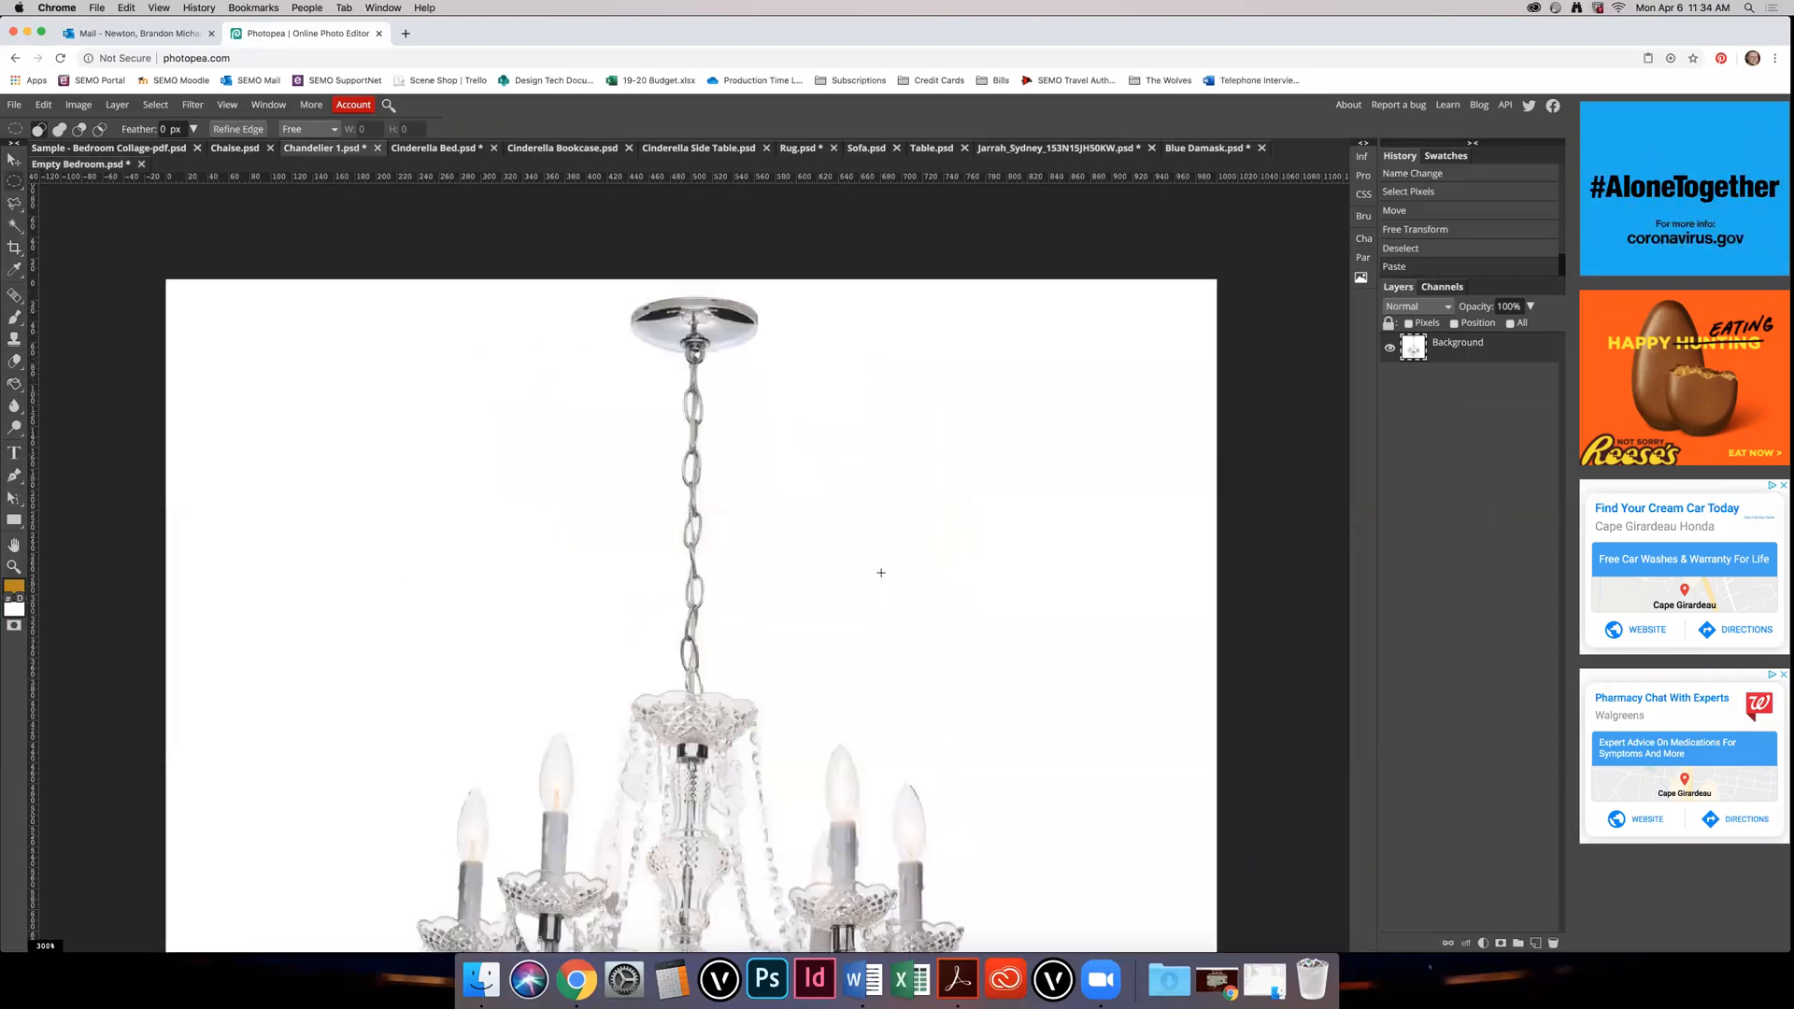
scroll(888, 572, "down", 3)
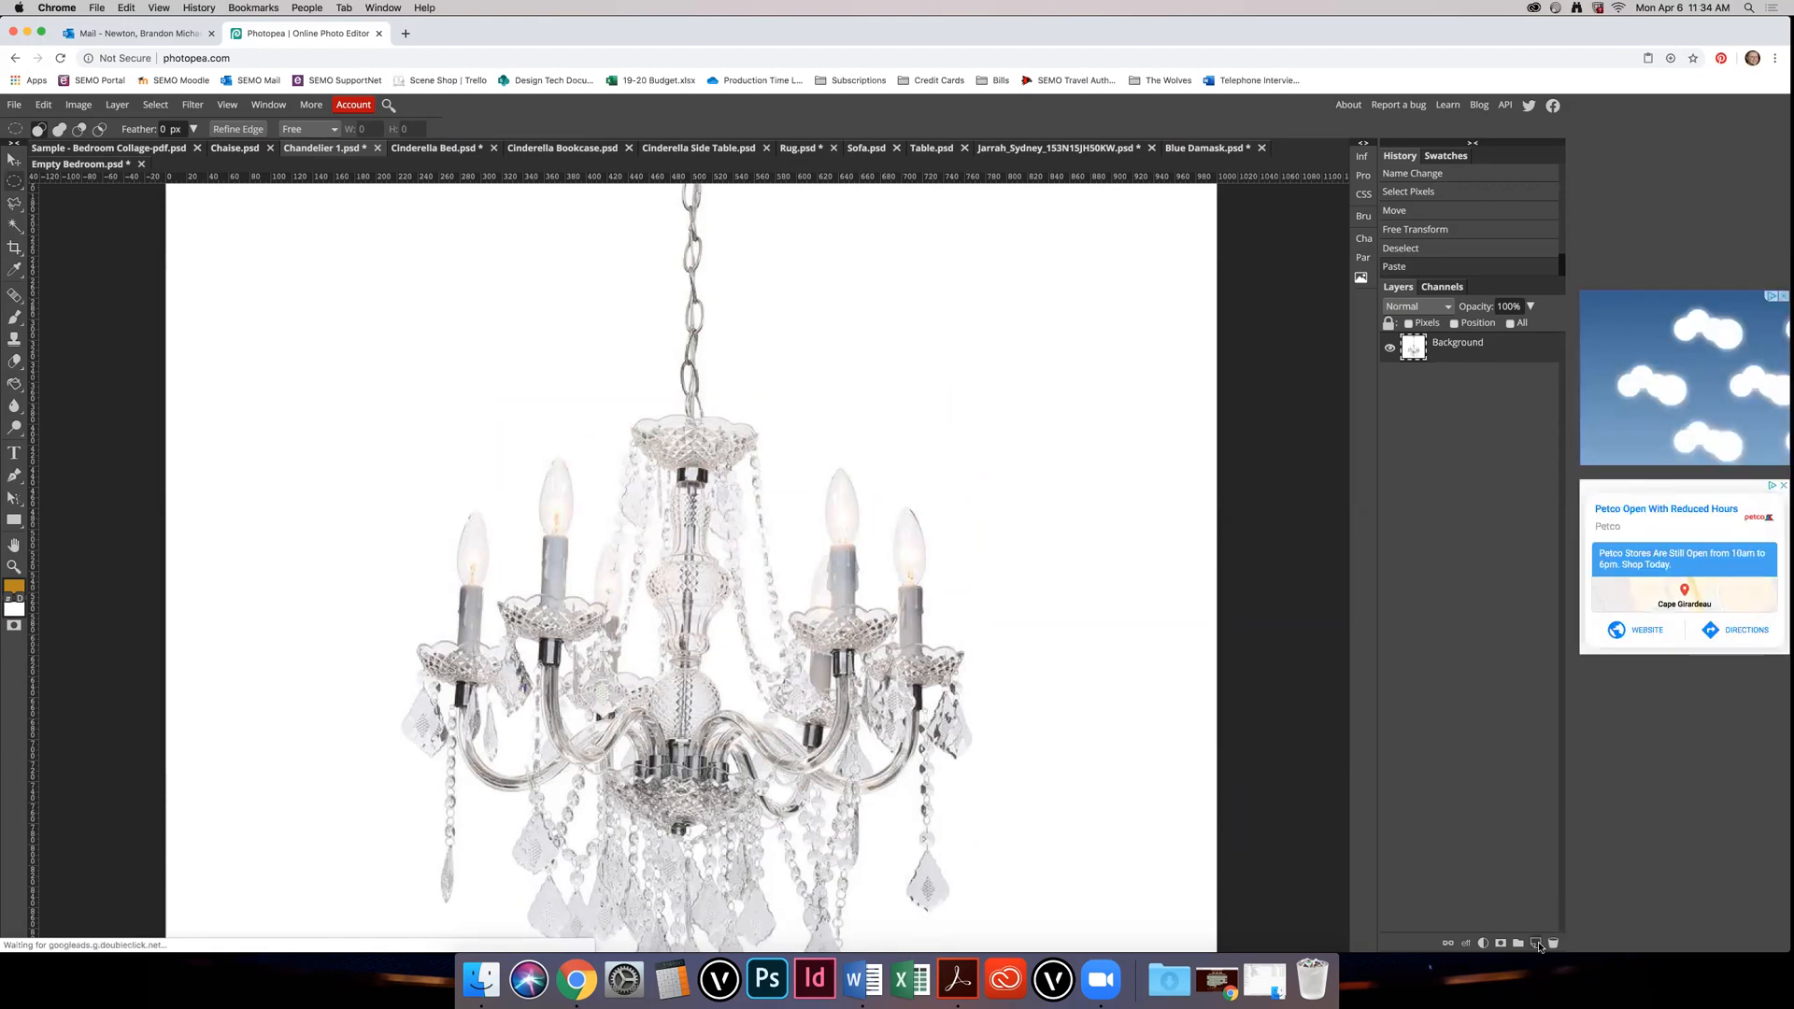
left_click(1537, 944)
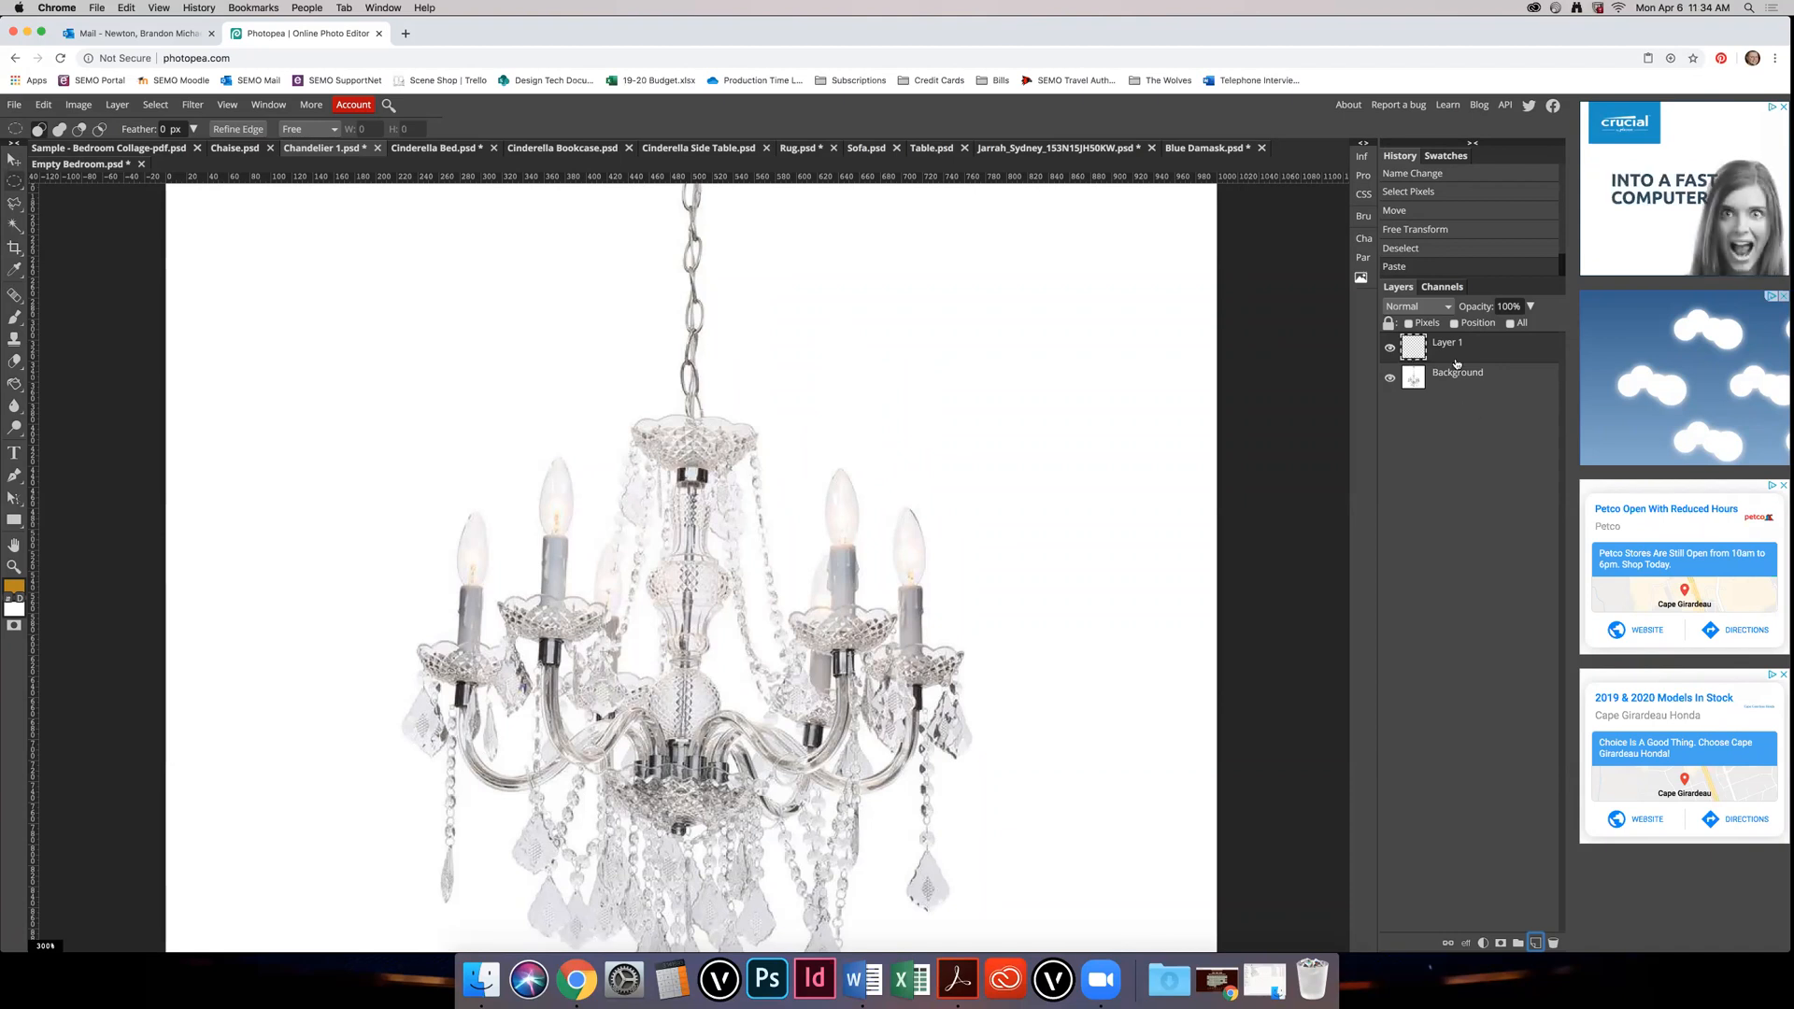
left_click(1419, 308)
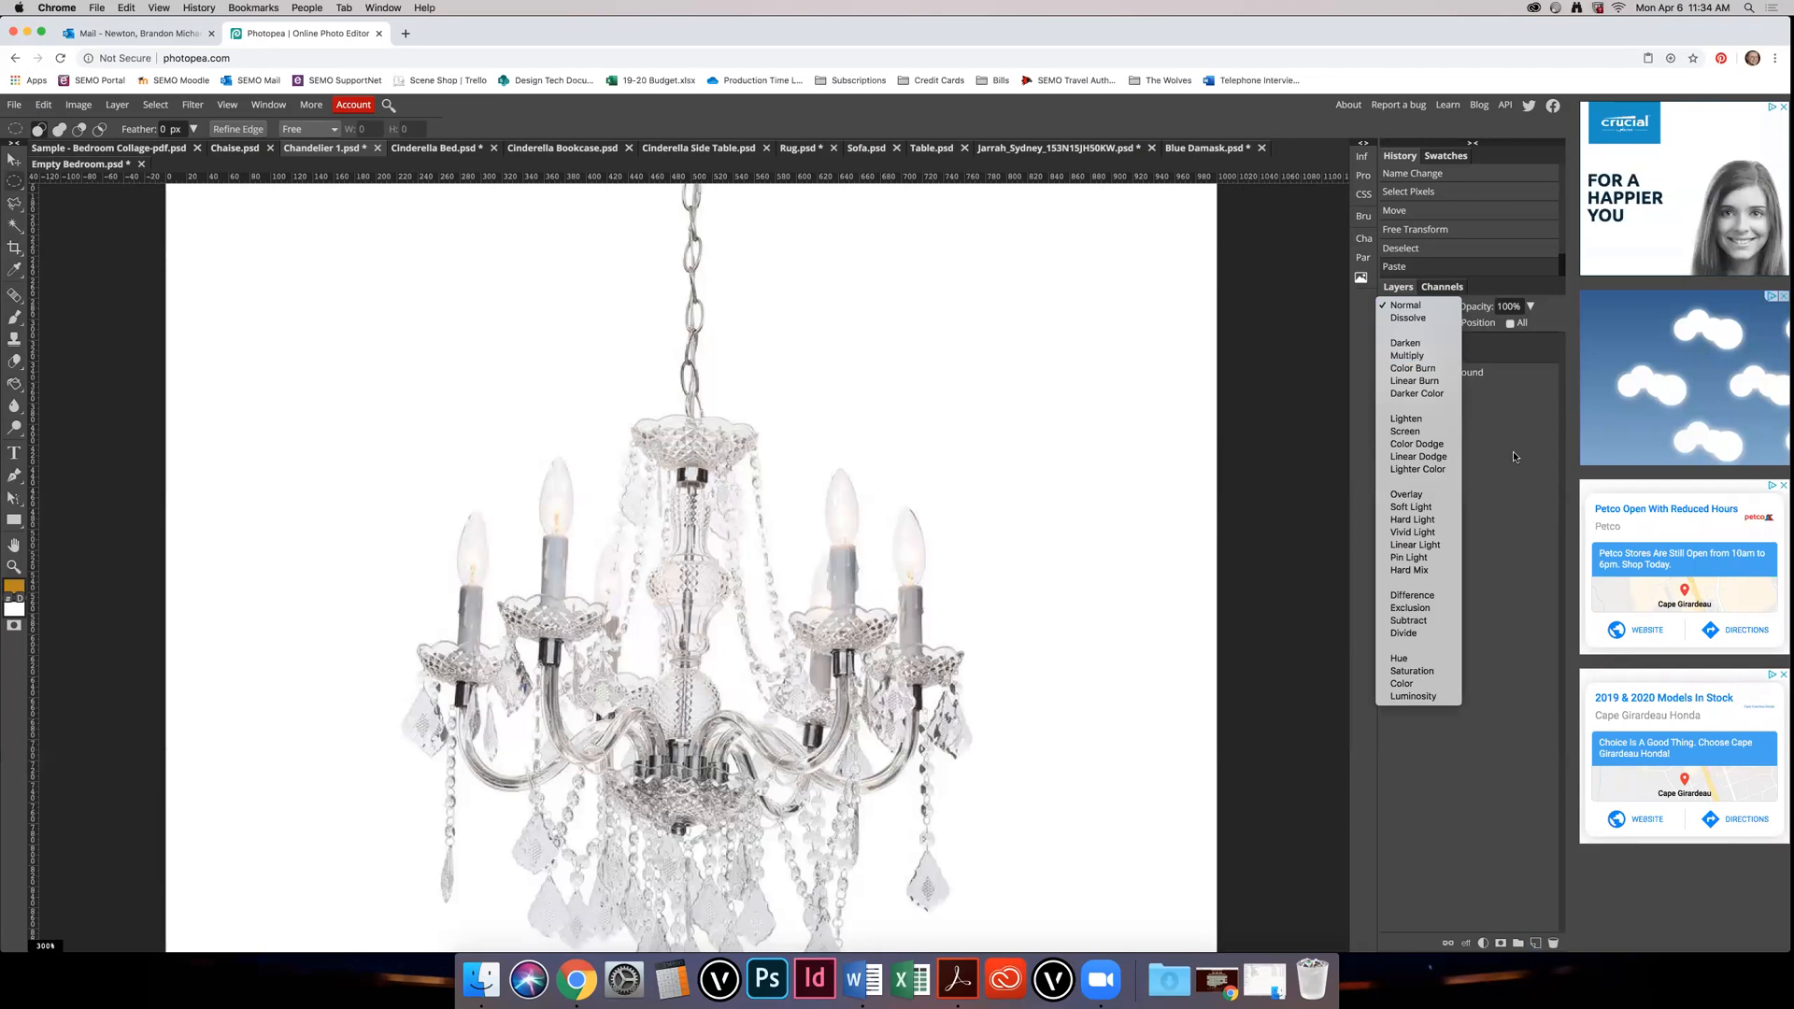
left_click(1514, 456)
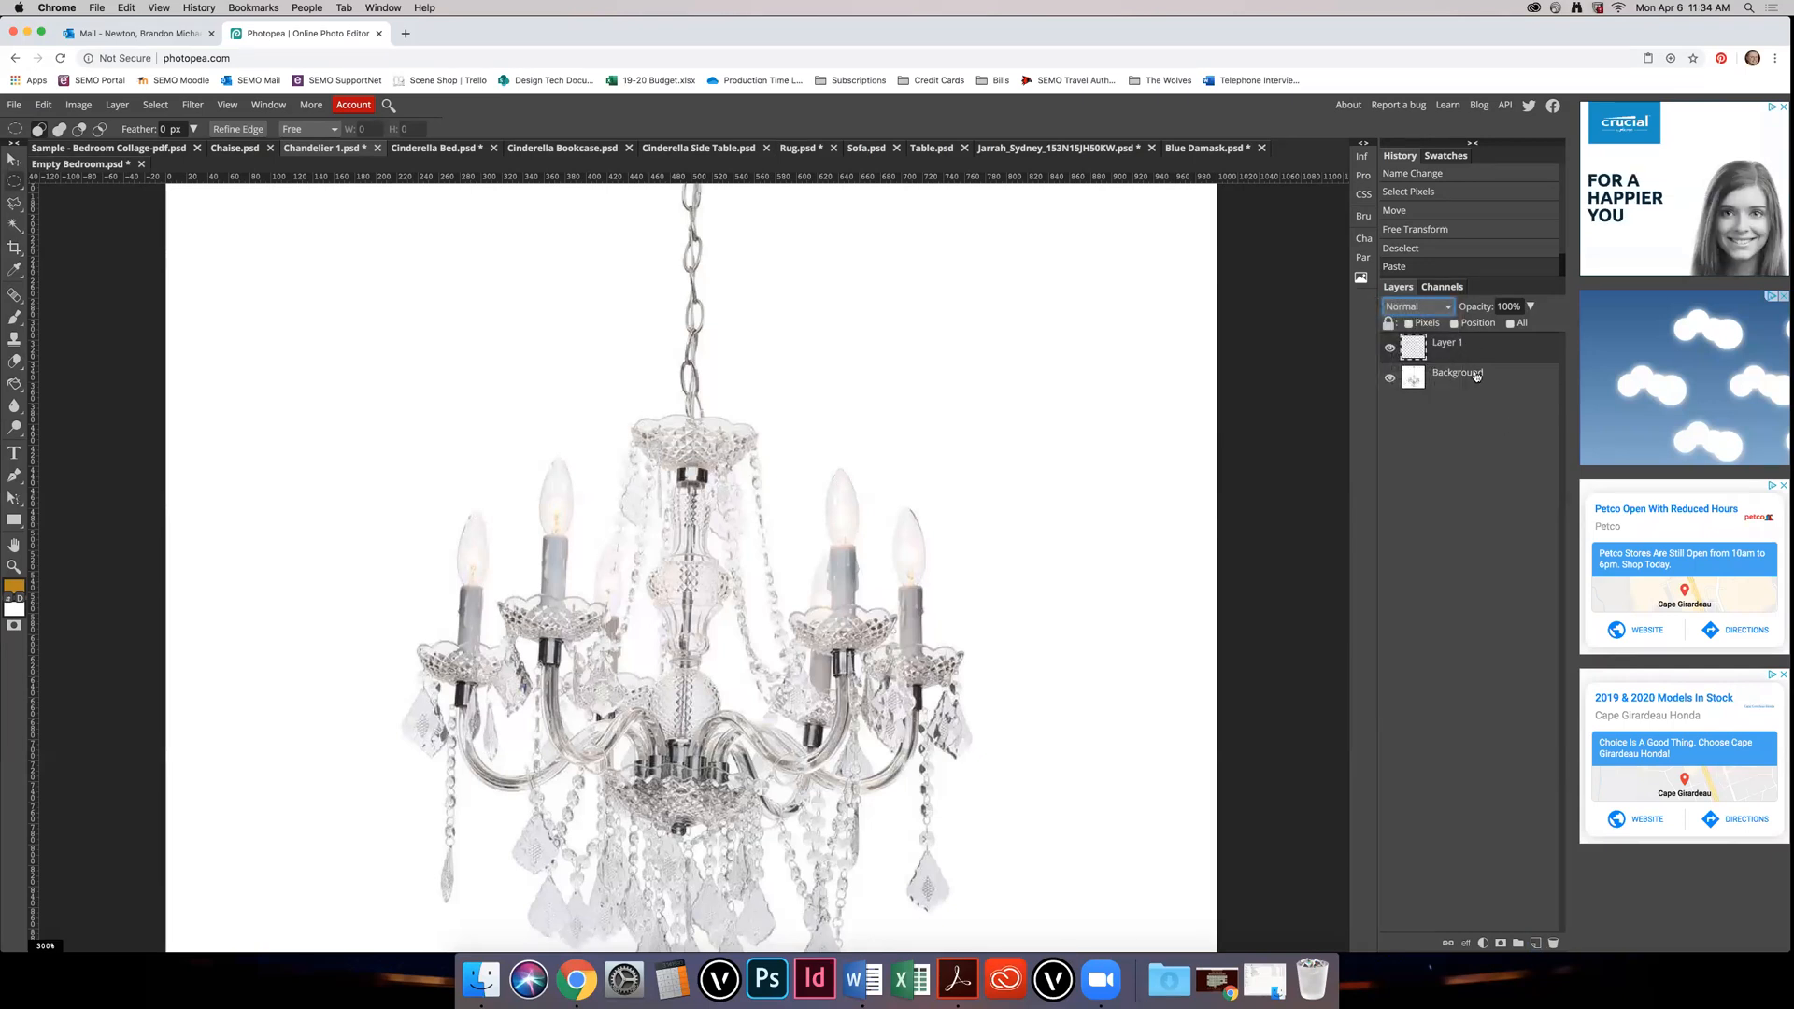
left_click(1477, 376)
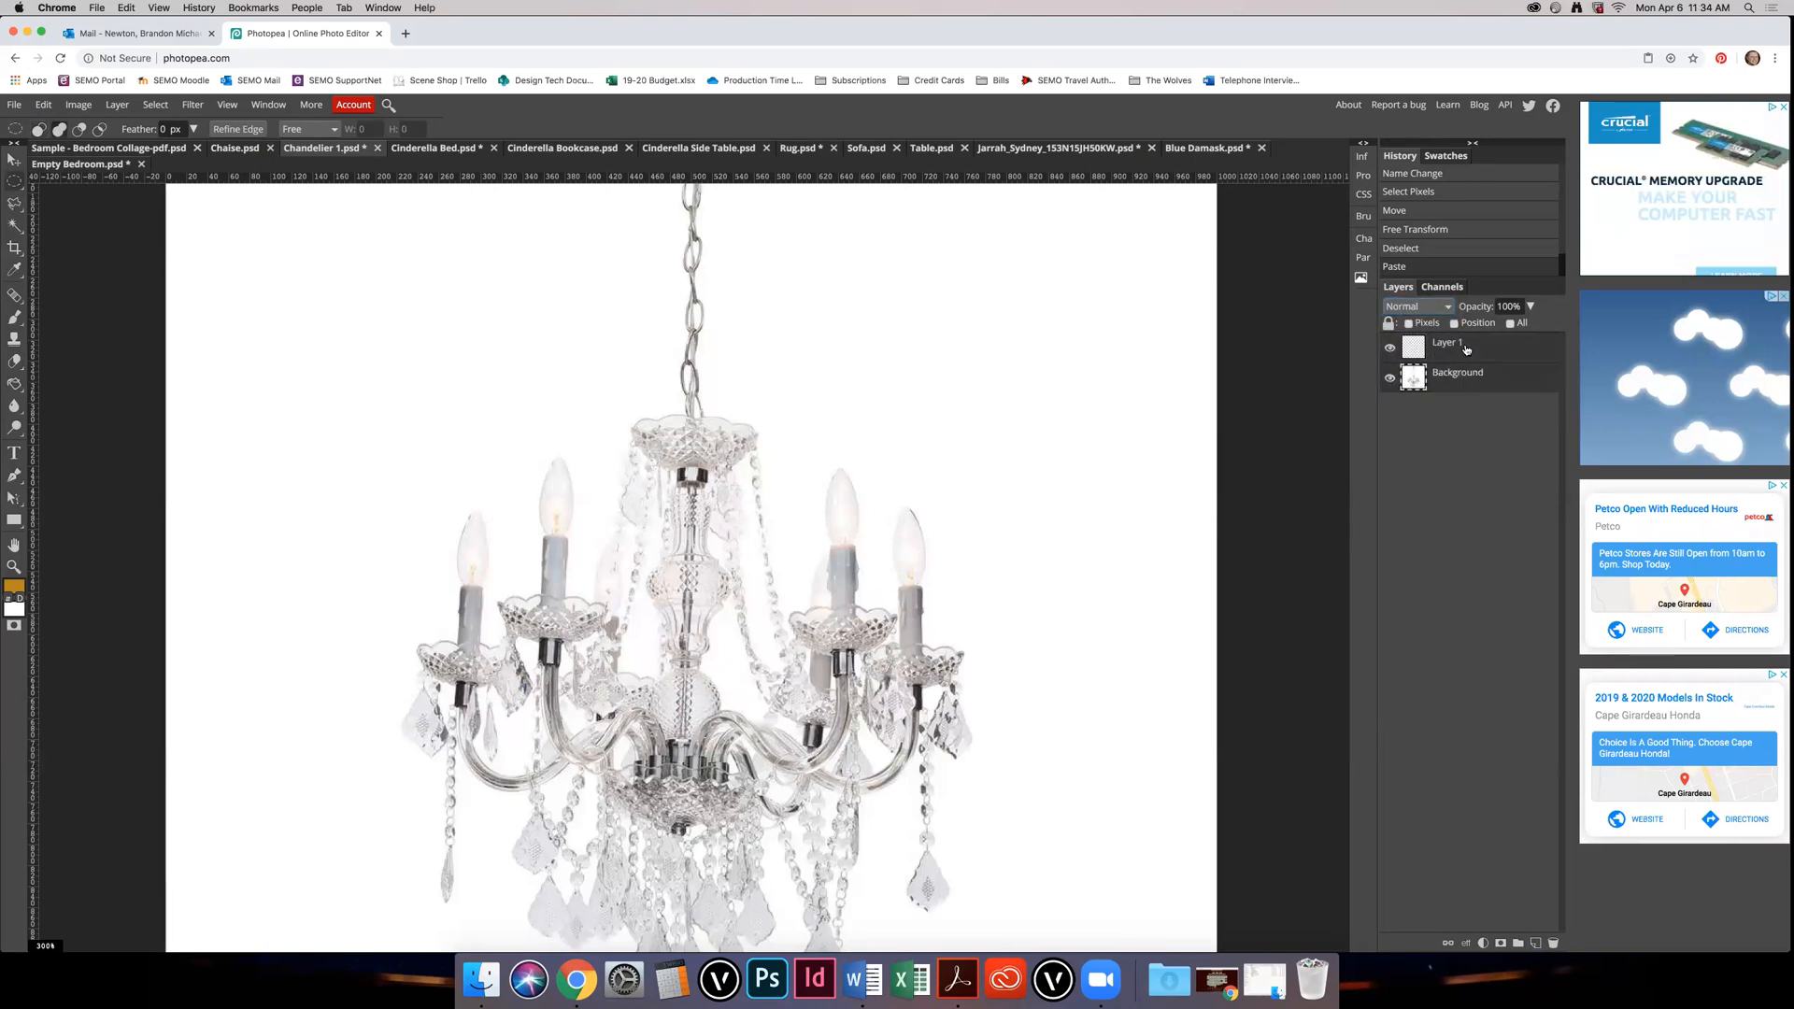
right_click(1466, 349)
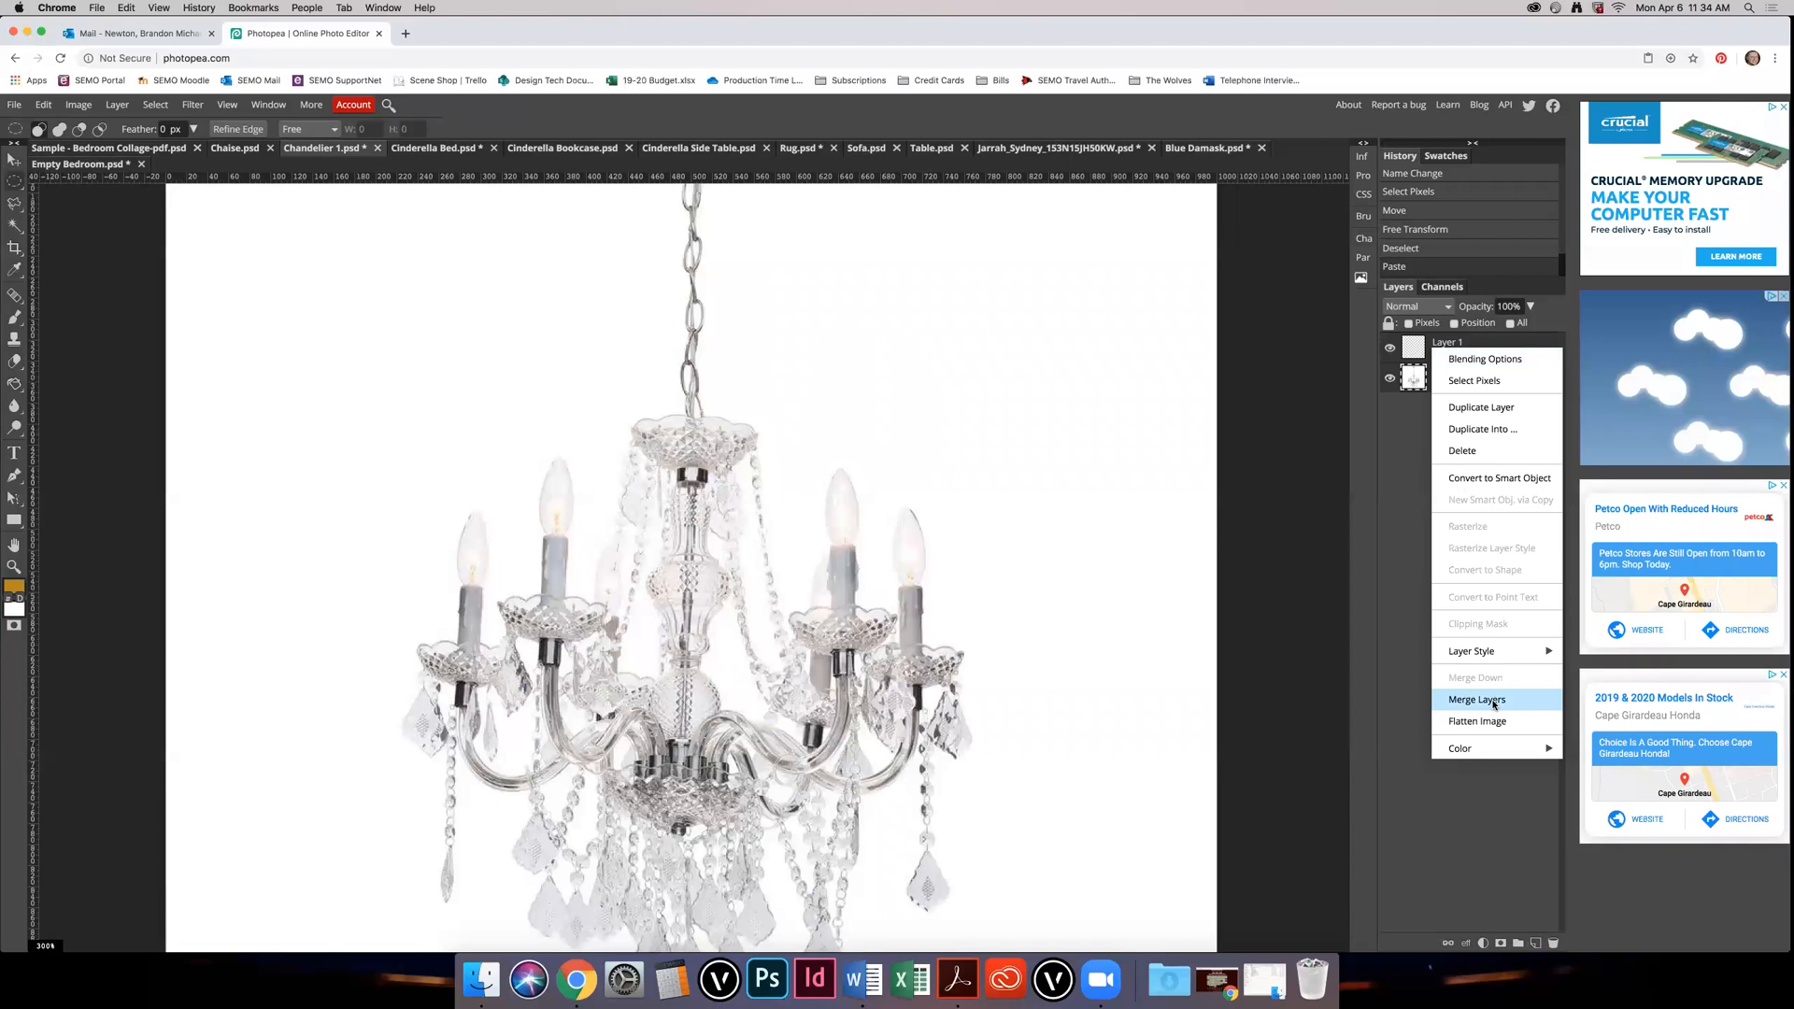
left_click(1405, 469)
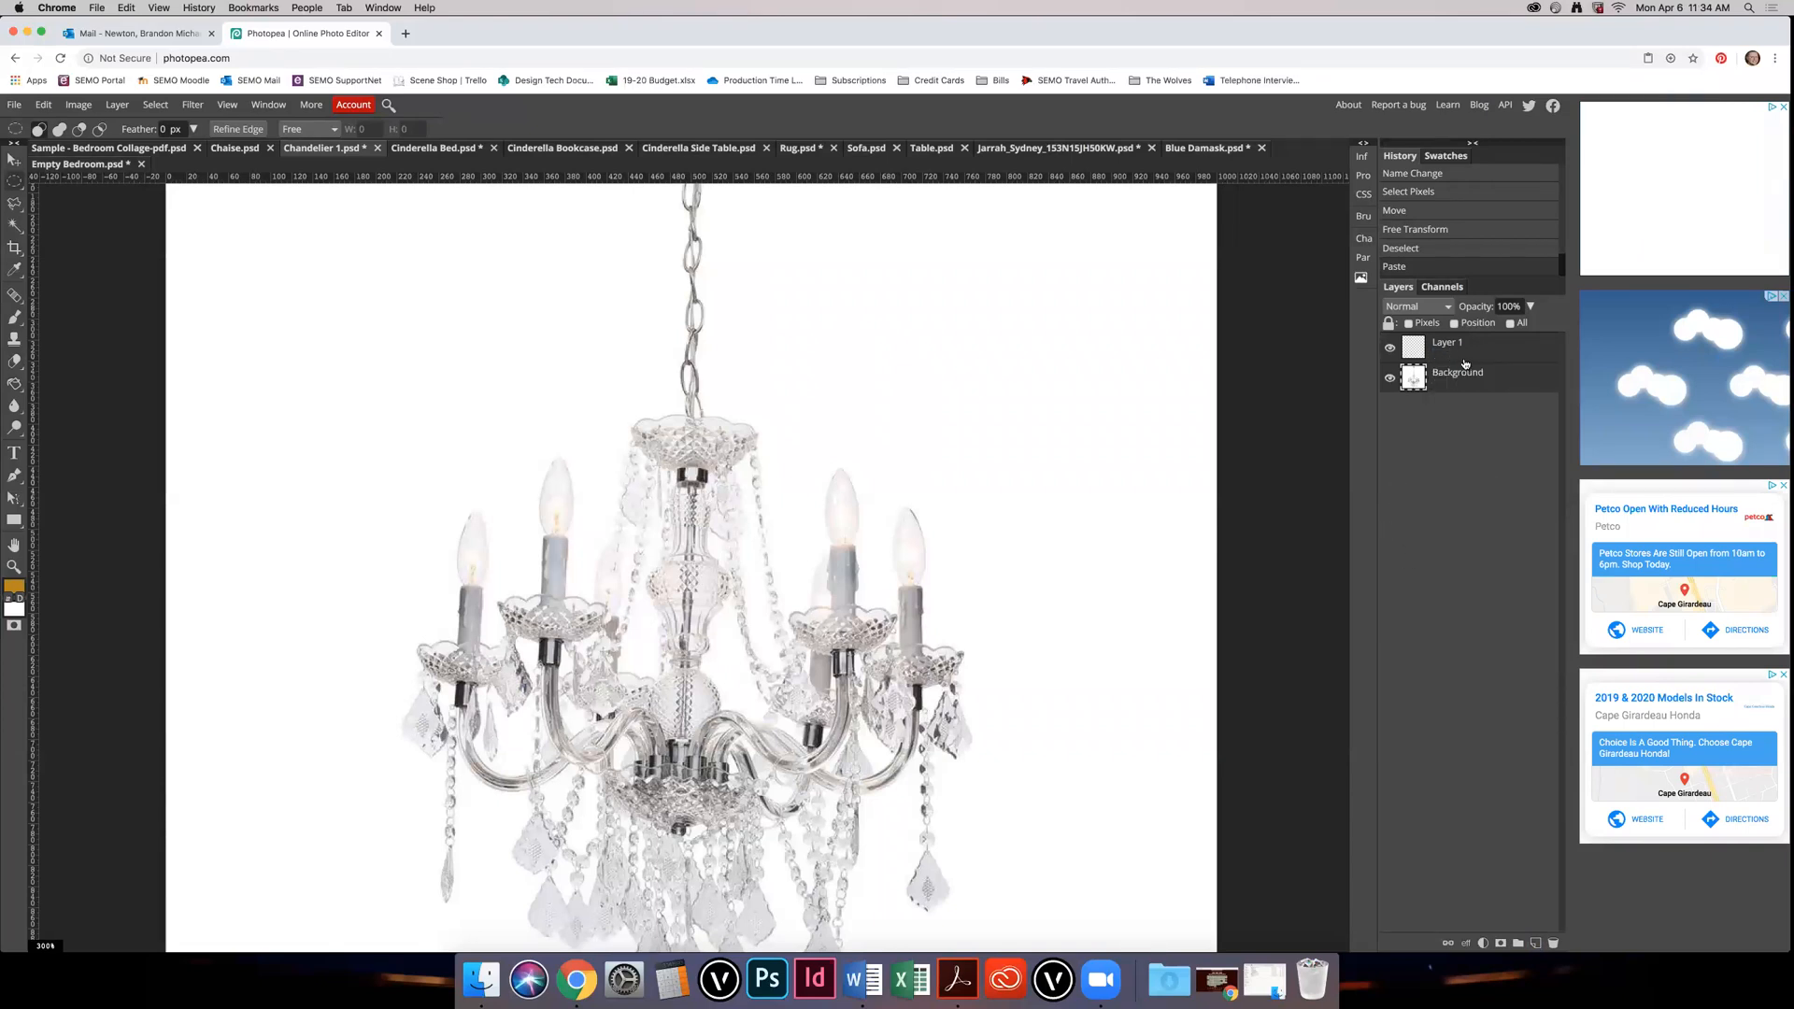
left_click(1446, 343)
right_click(1444, 340)
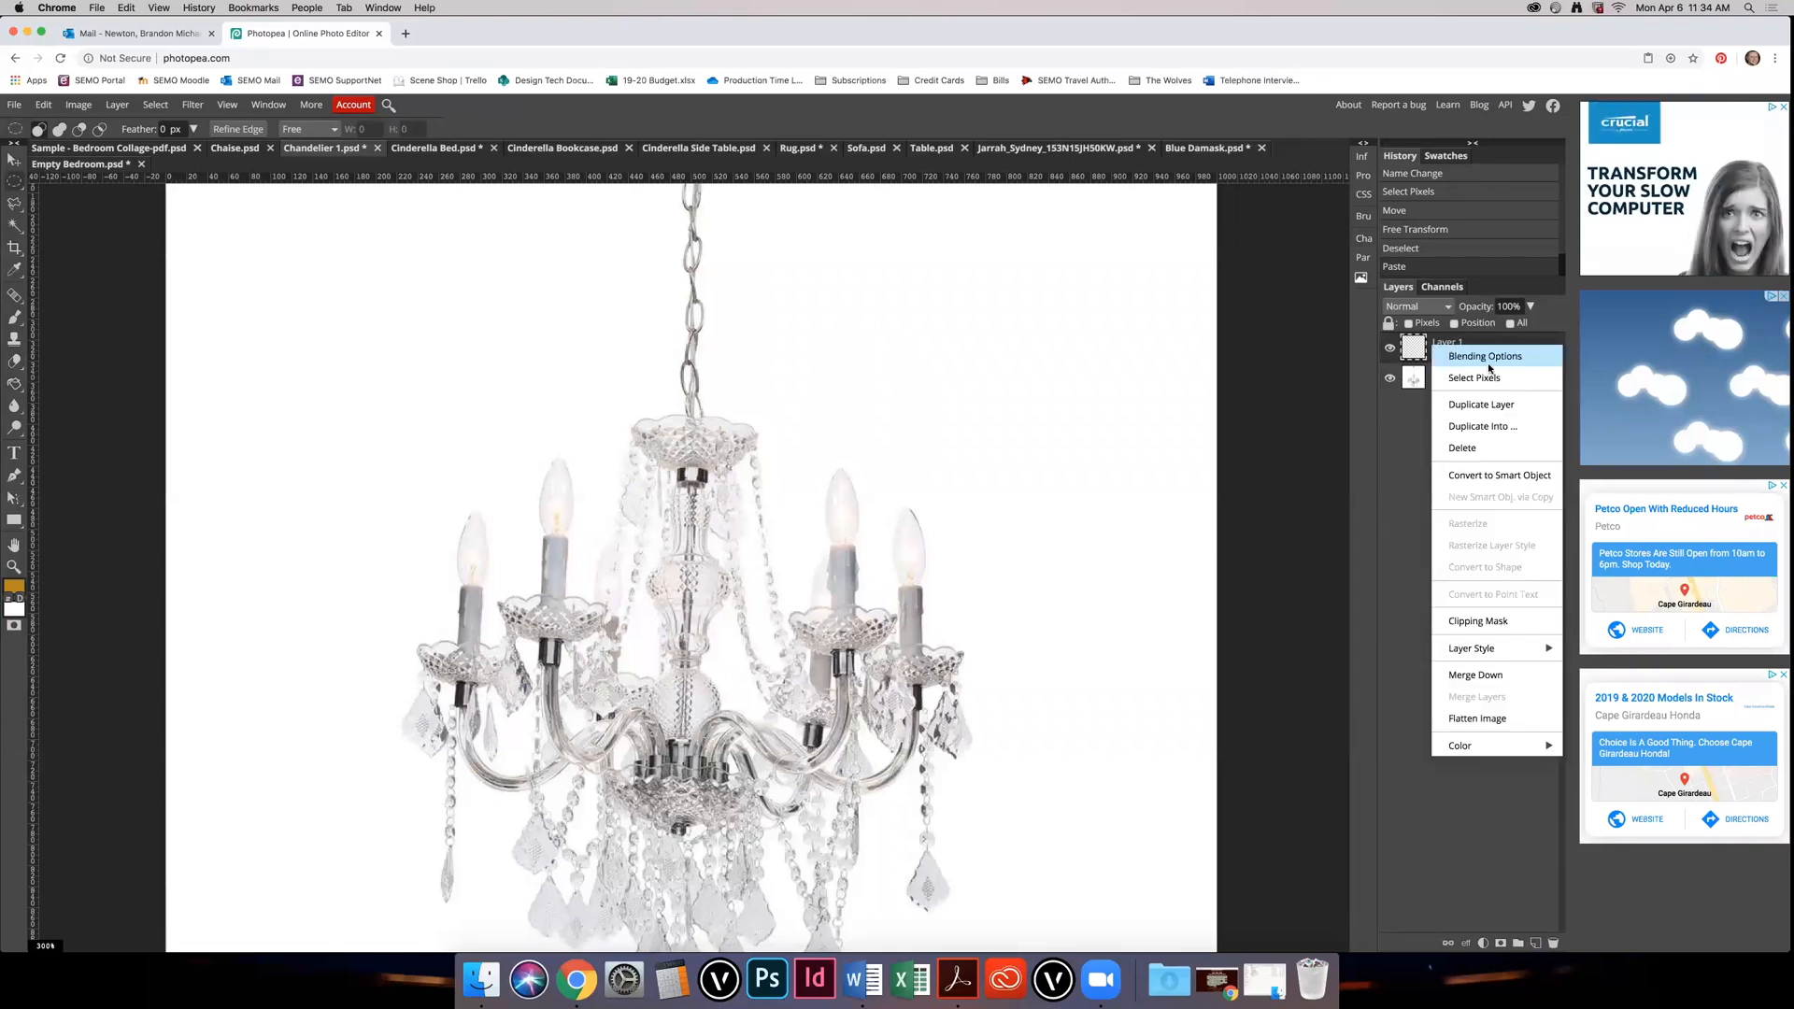
left_click(1494, 449)
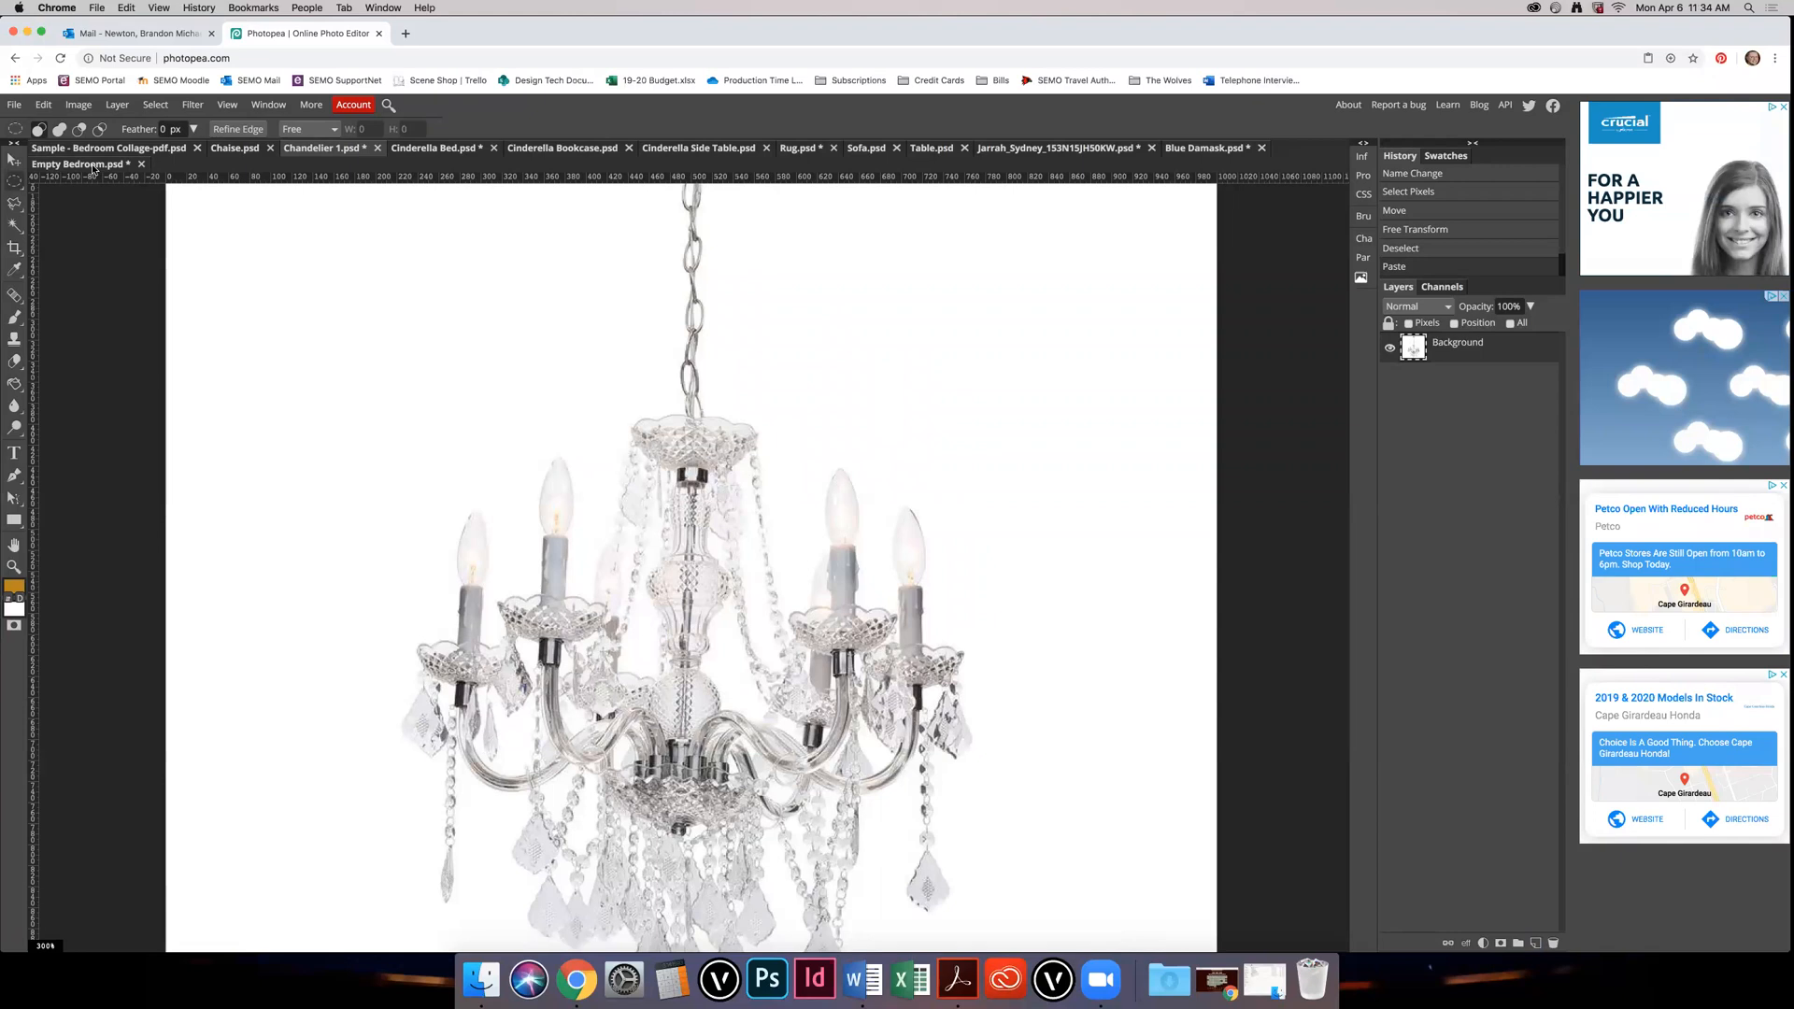
Step: Compare the recoloured chandelier in Empty Bedroom.psd with the original canopy and chain in Chandelier 1.psd
left_click(92, 165)
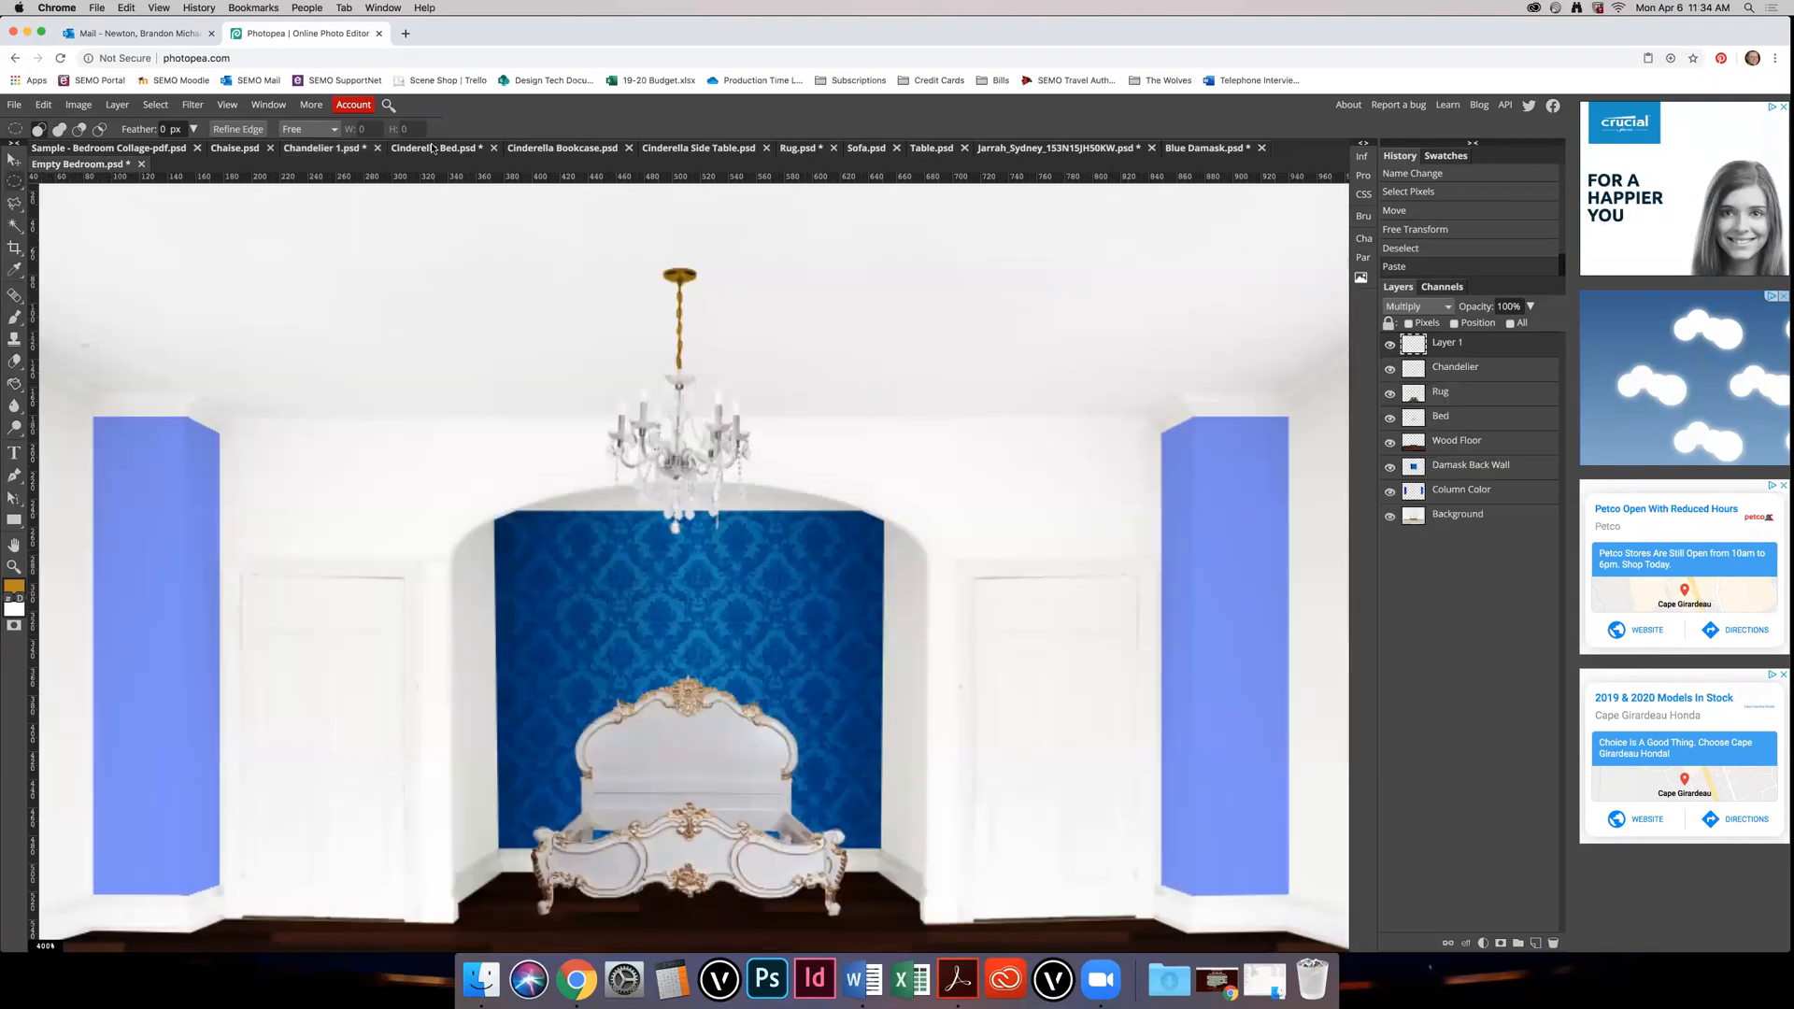
left_click(324, 148)
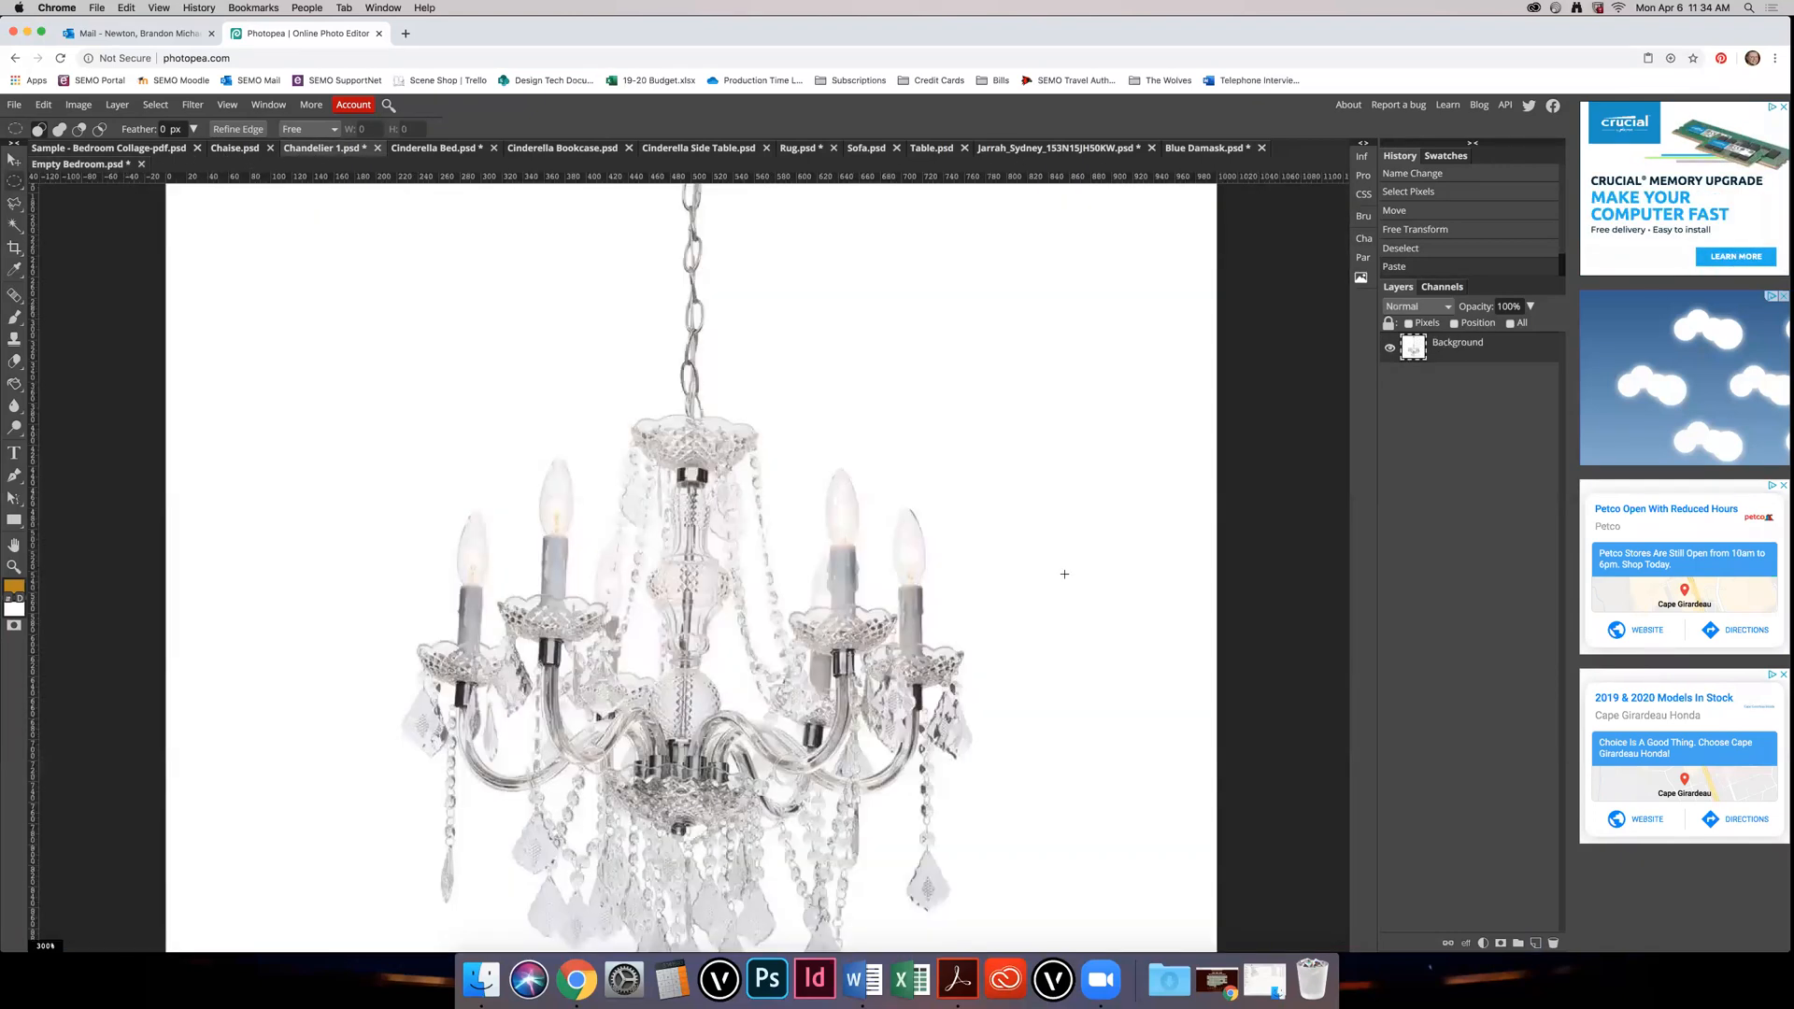
scroll(795, 462, "up", 5)
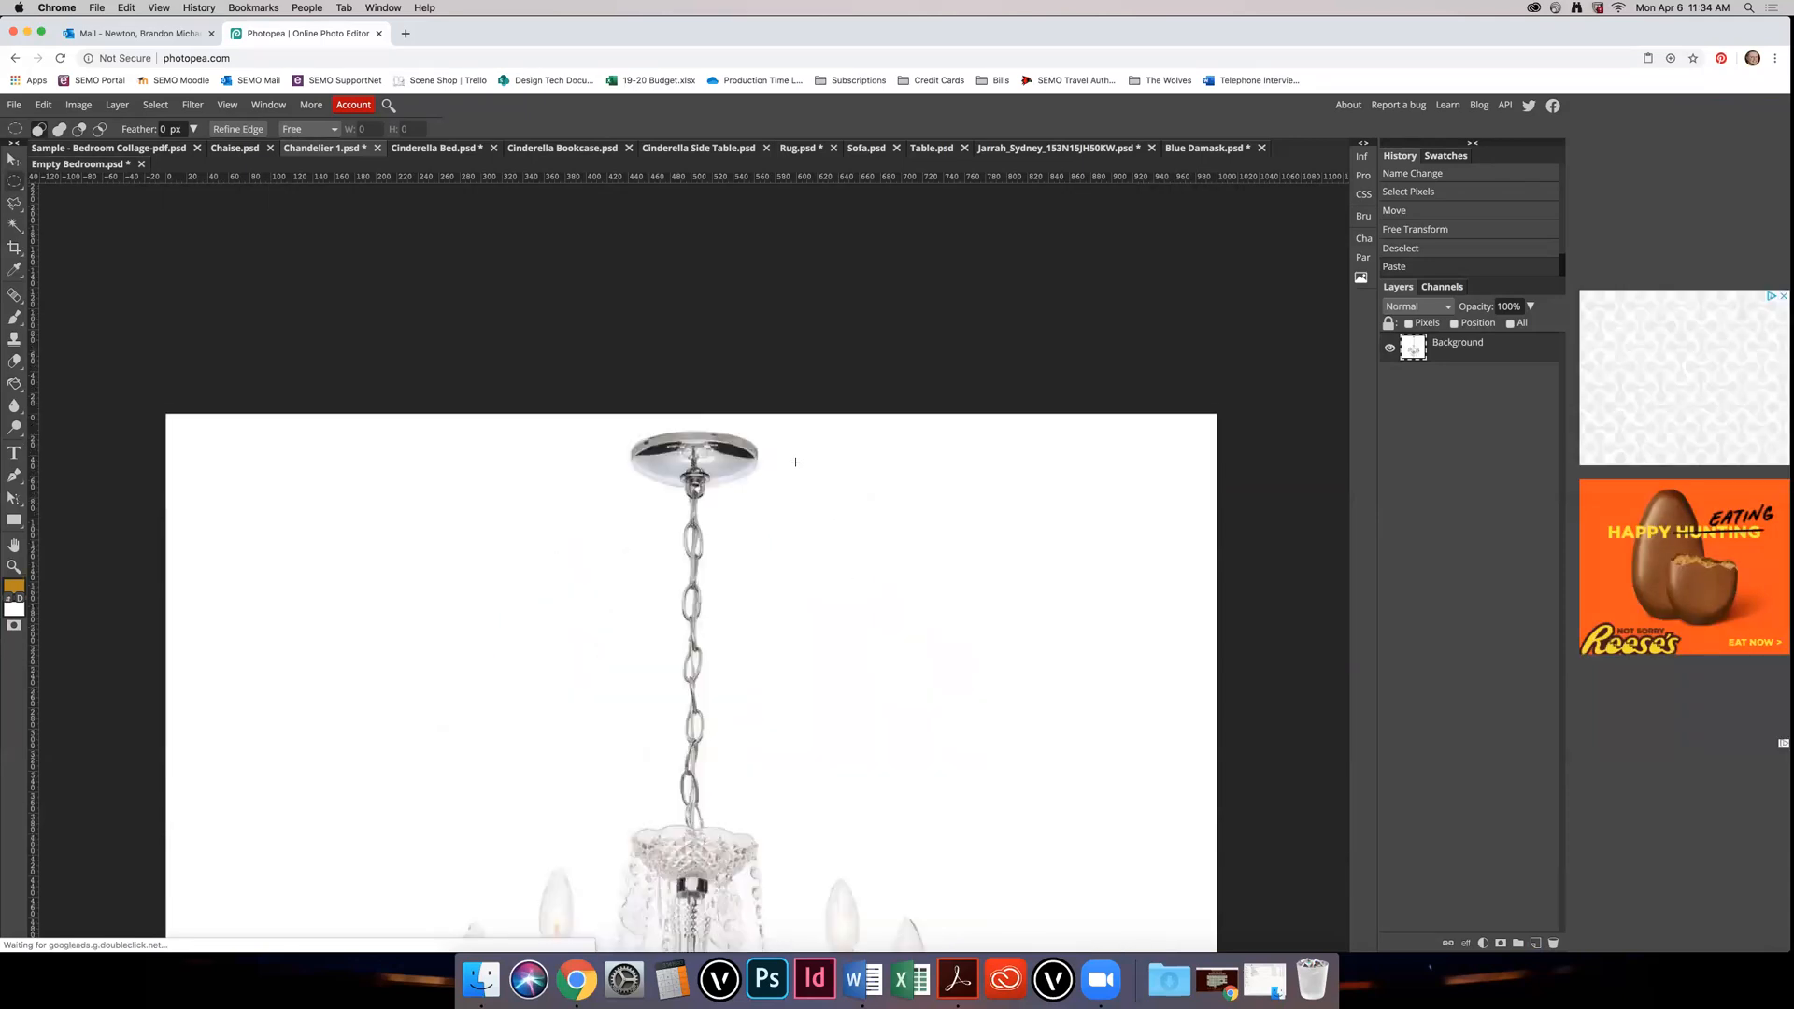
scroll(796, 461, "down", 3)
key("w")
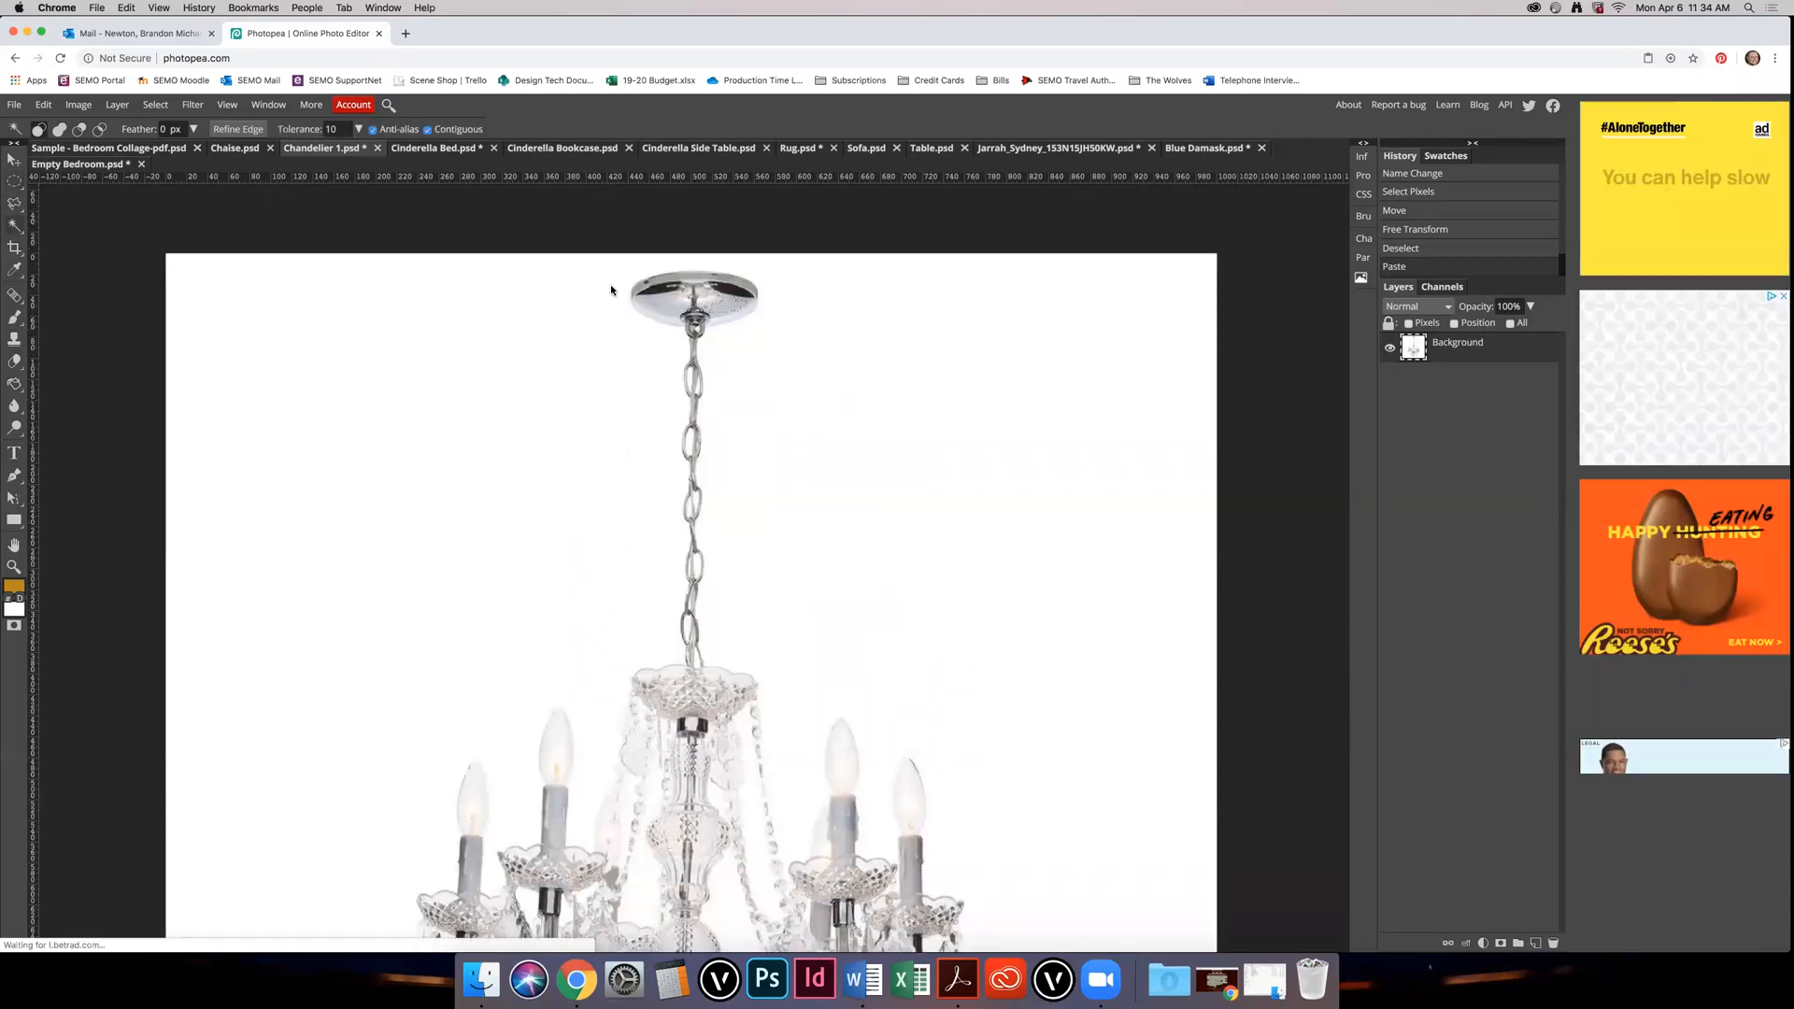
right_click(22, 227)
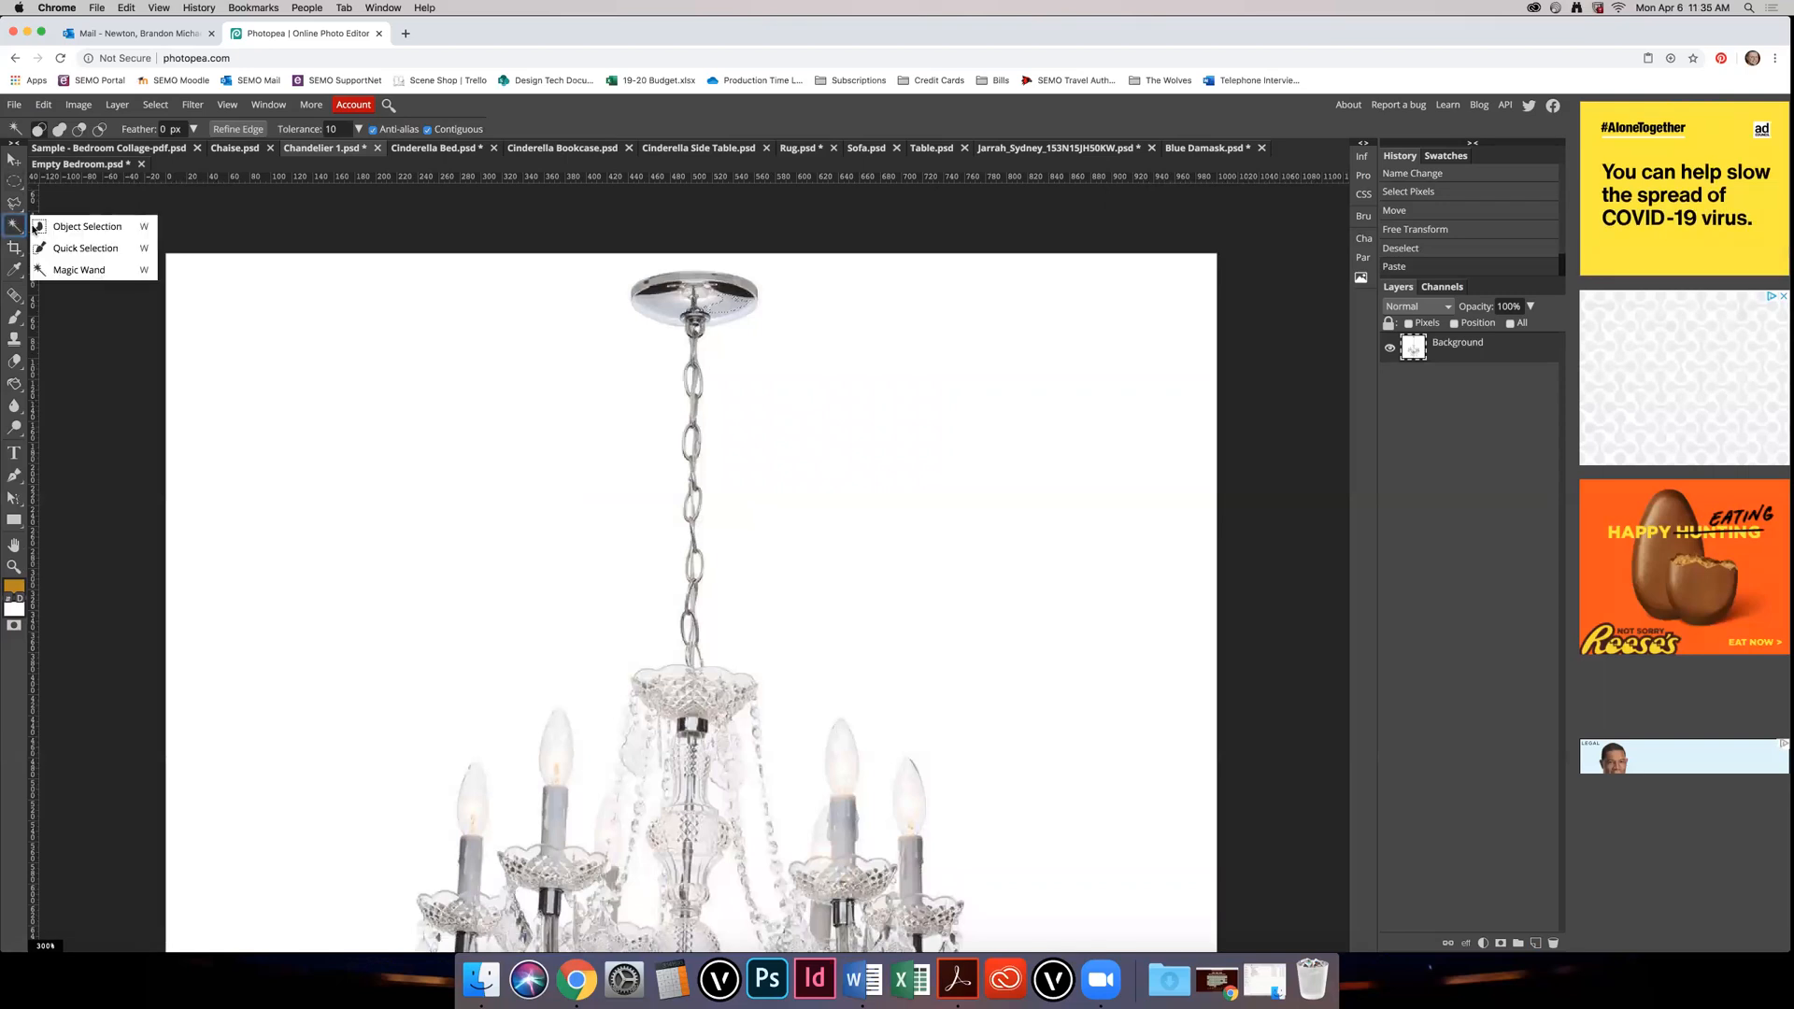
left_click(86, 249)
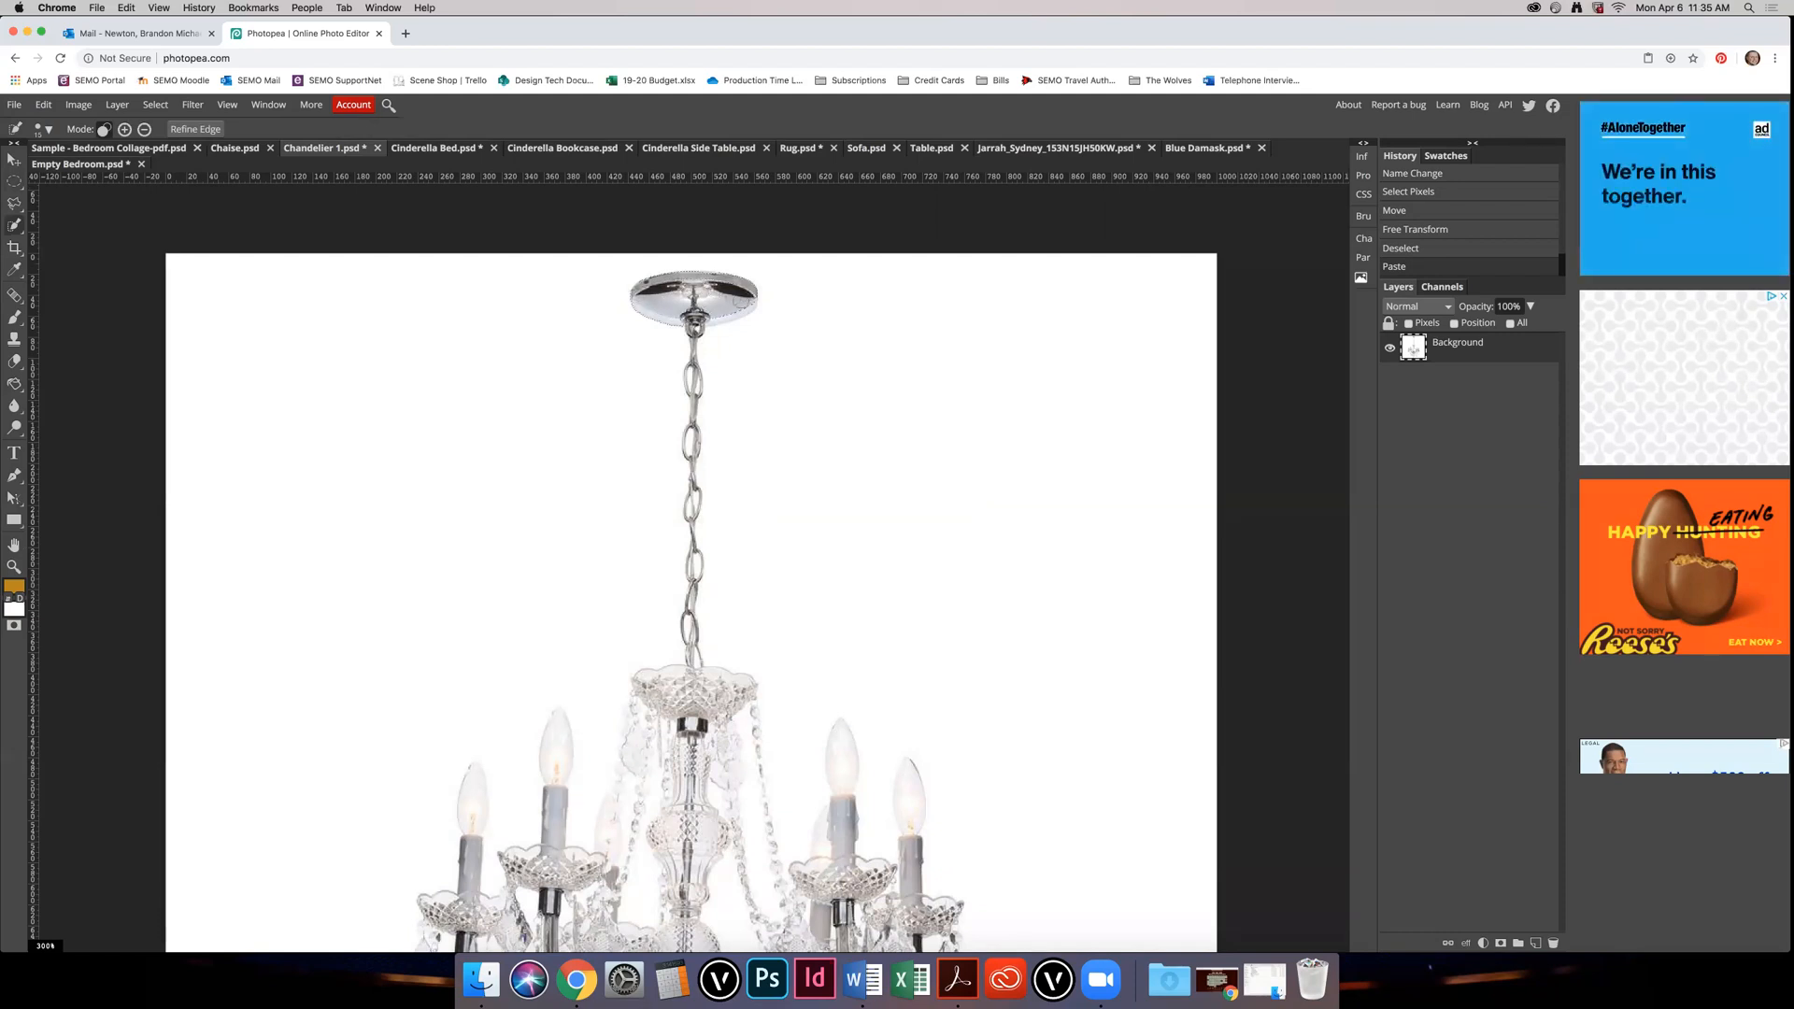
key("ctrl+t")
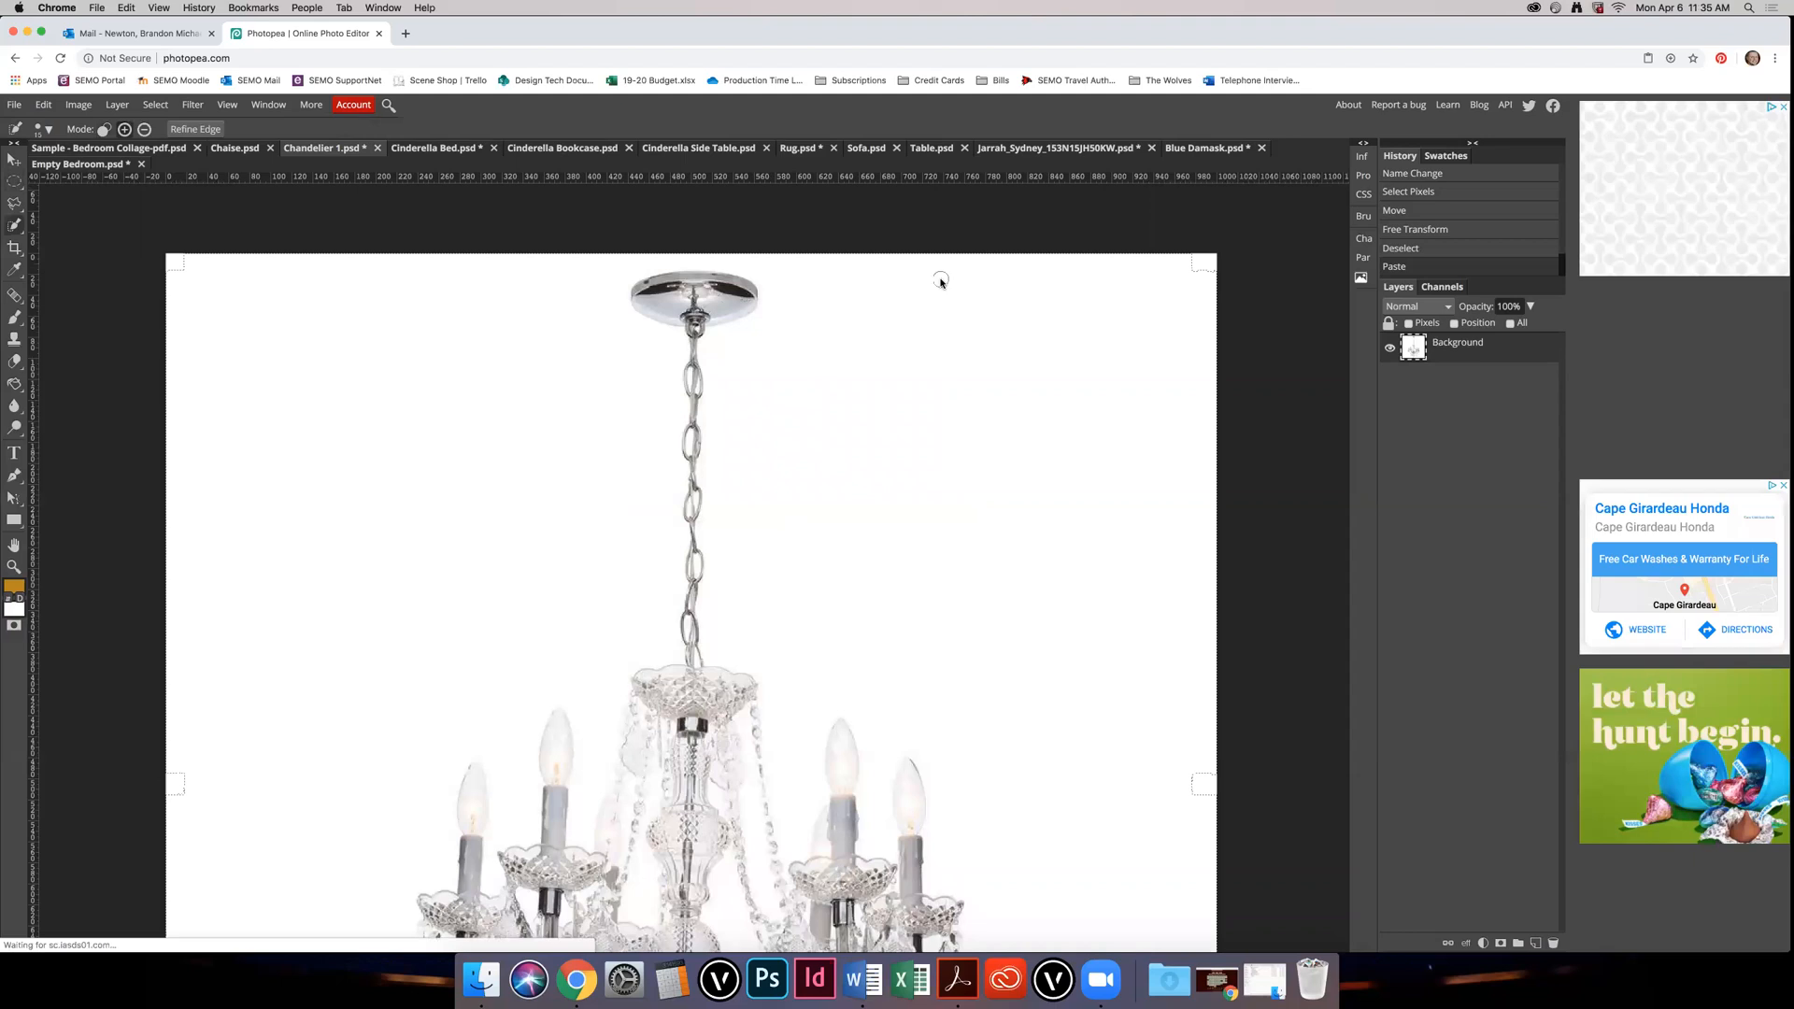
key("super+z")
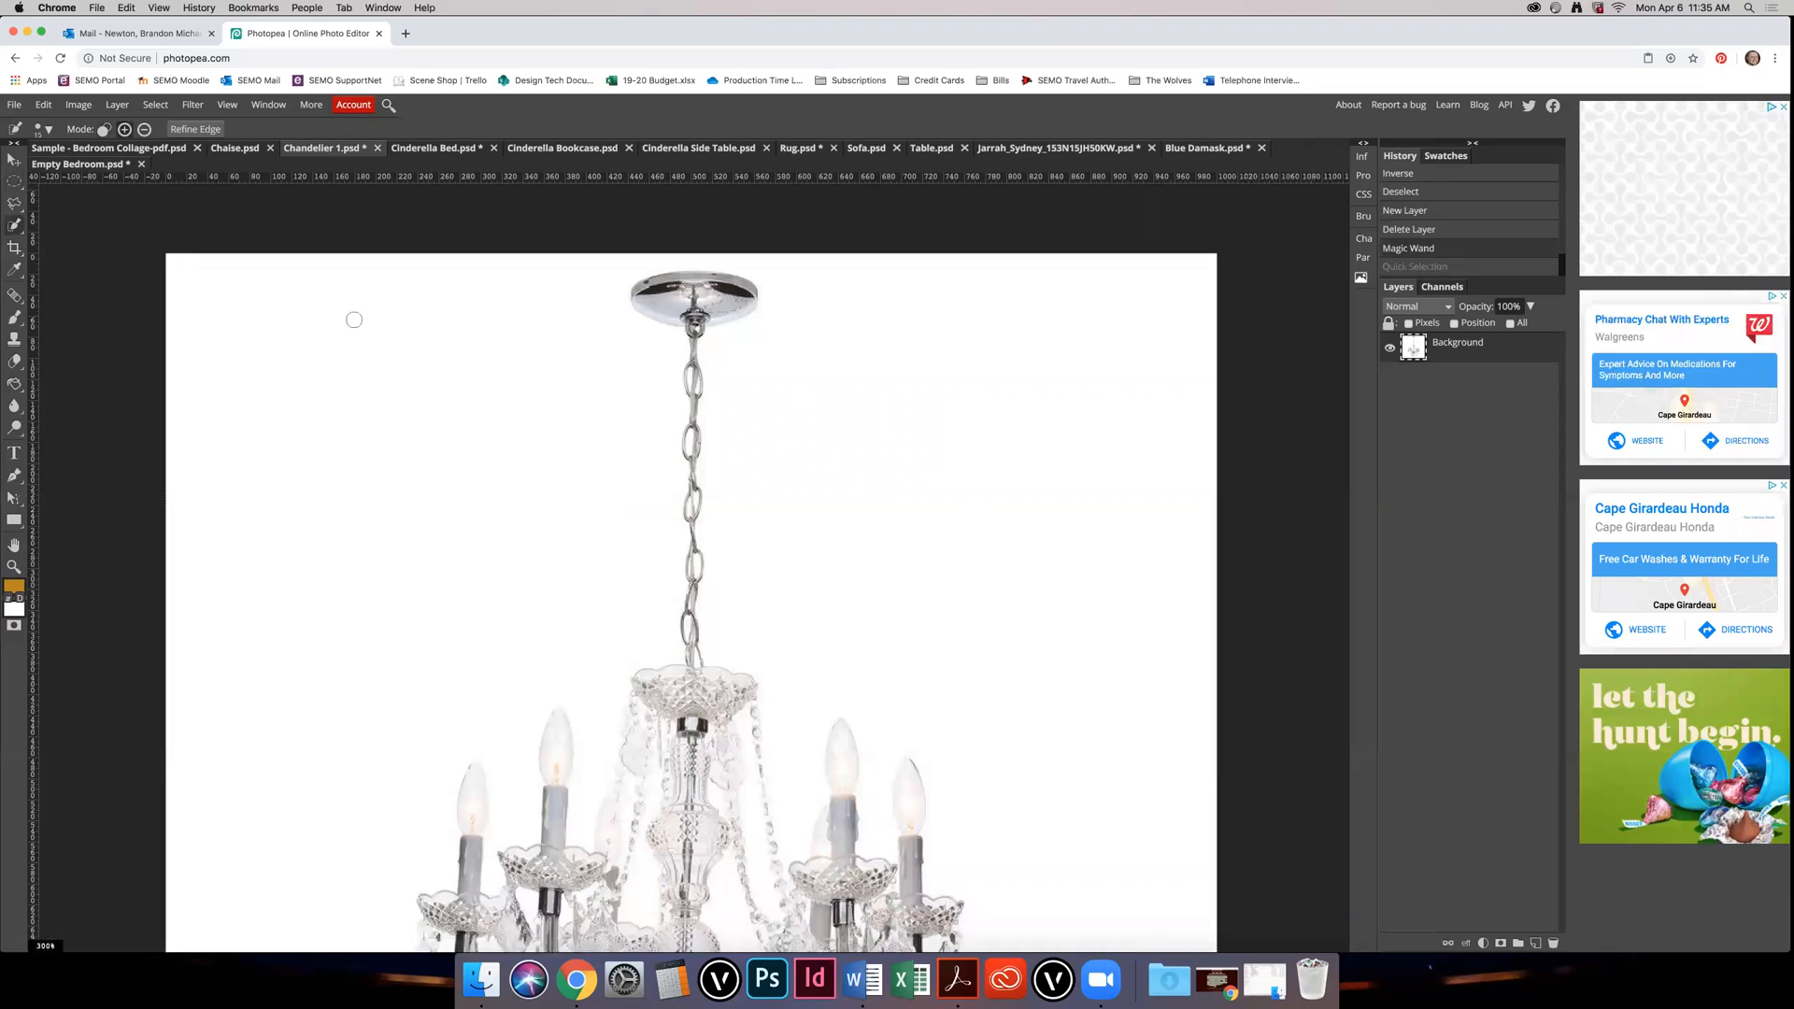
right_click(9, 227)
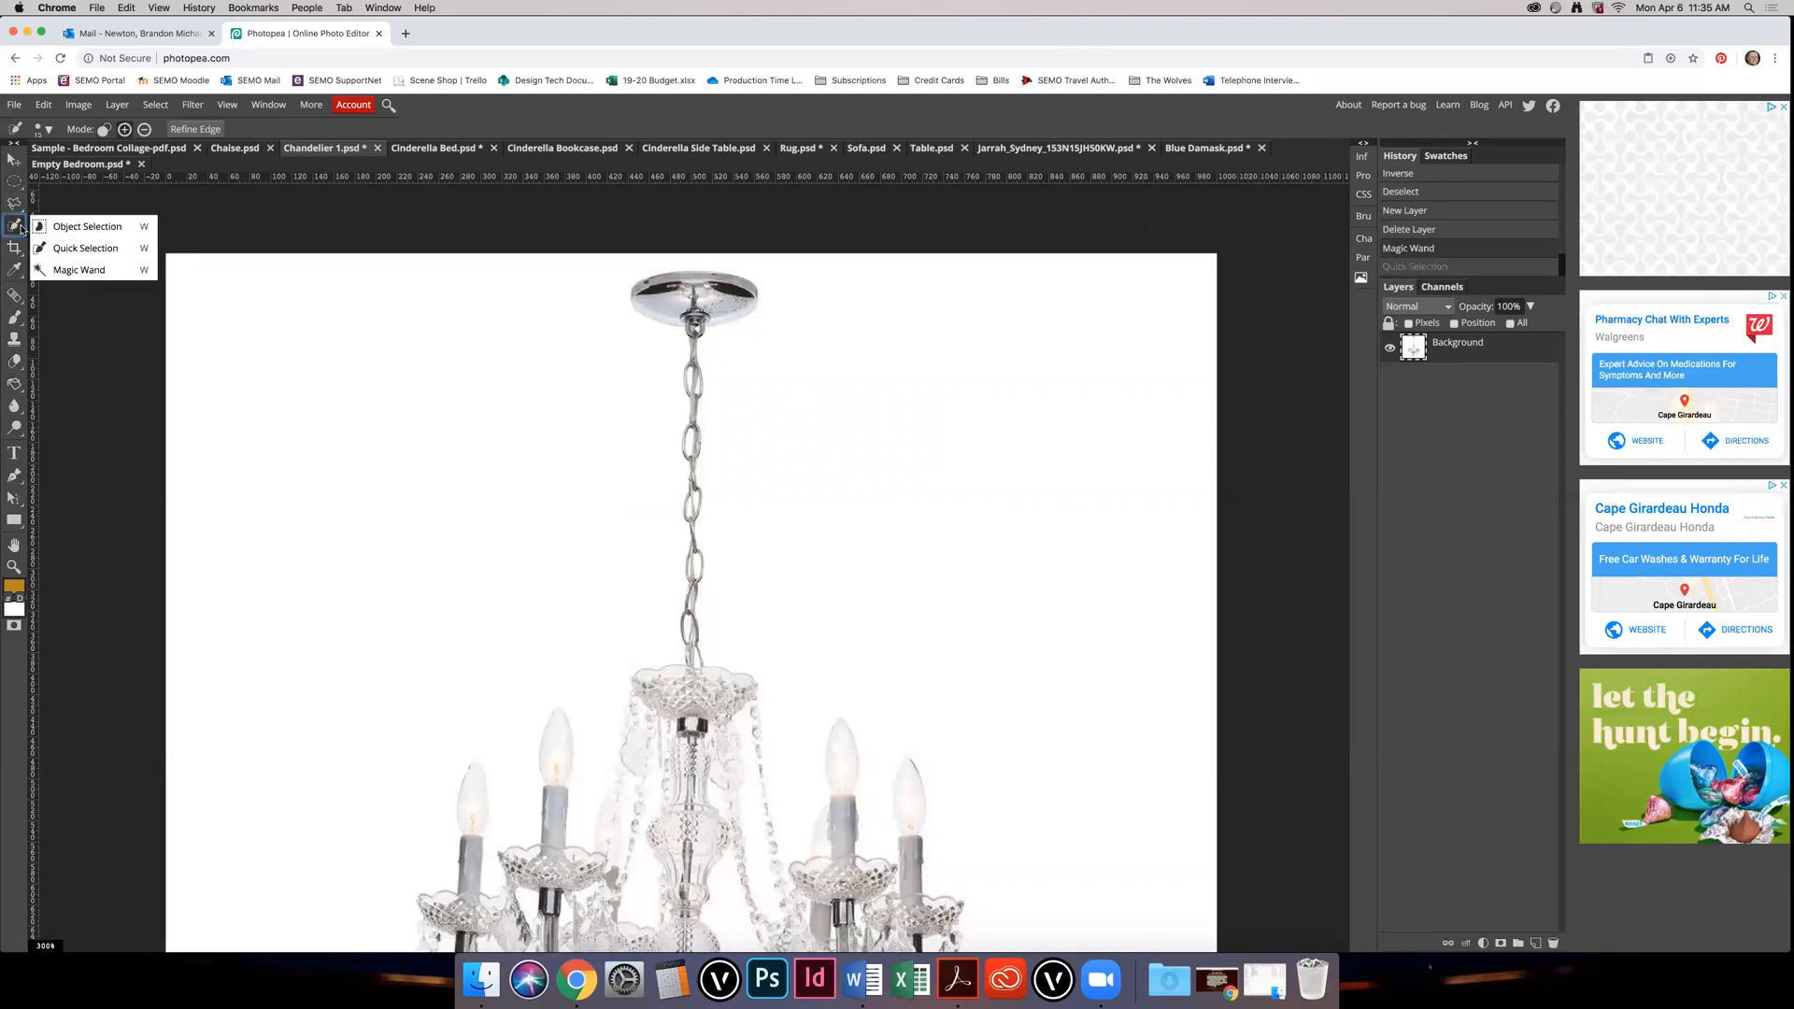
left_click(80, 270)
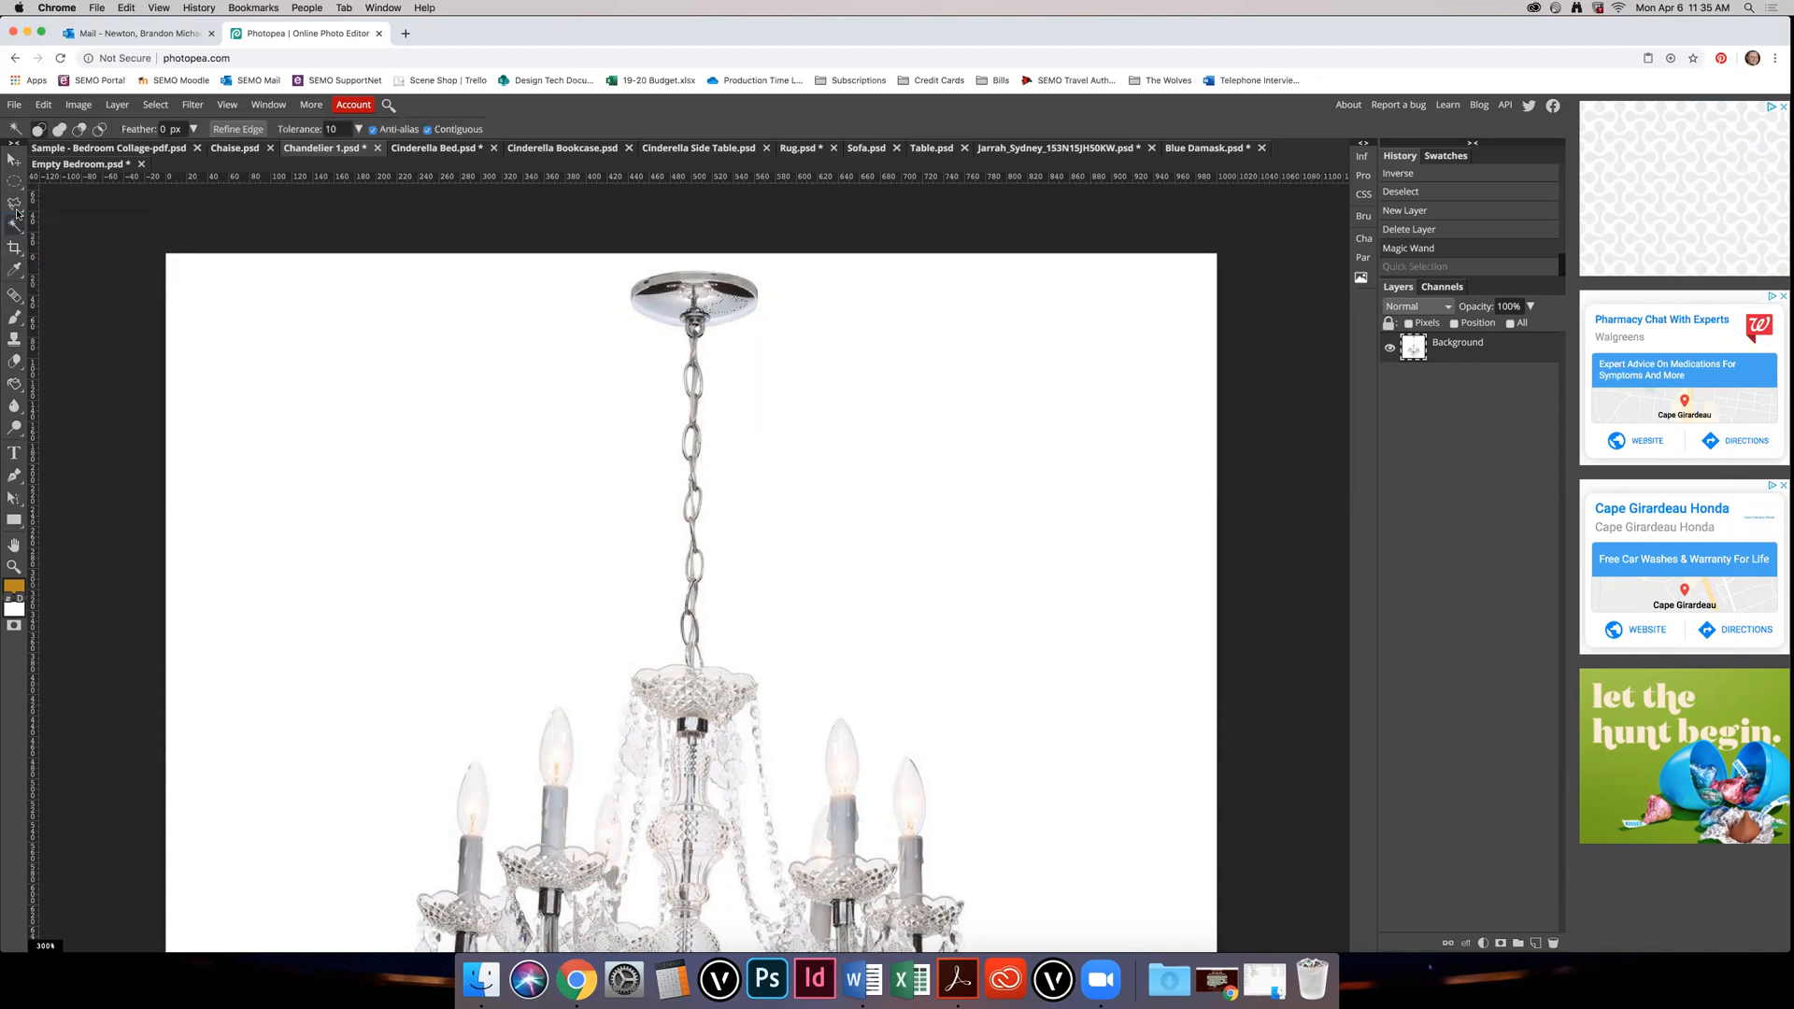
Step: Outline the chandelier's canopy and chain in Chandelier 1.psd with a Lasso selection
left_click(15, 204)
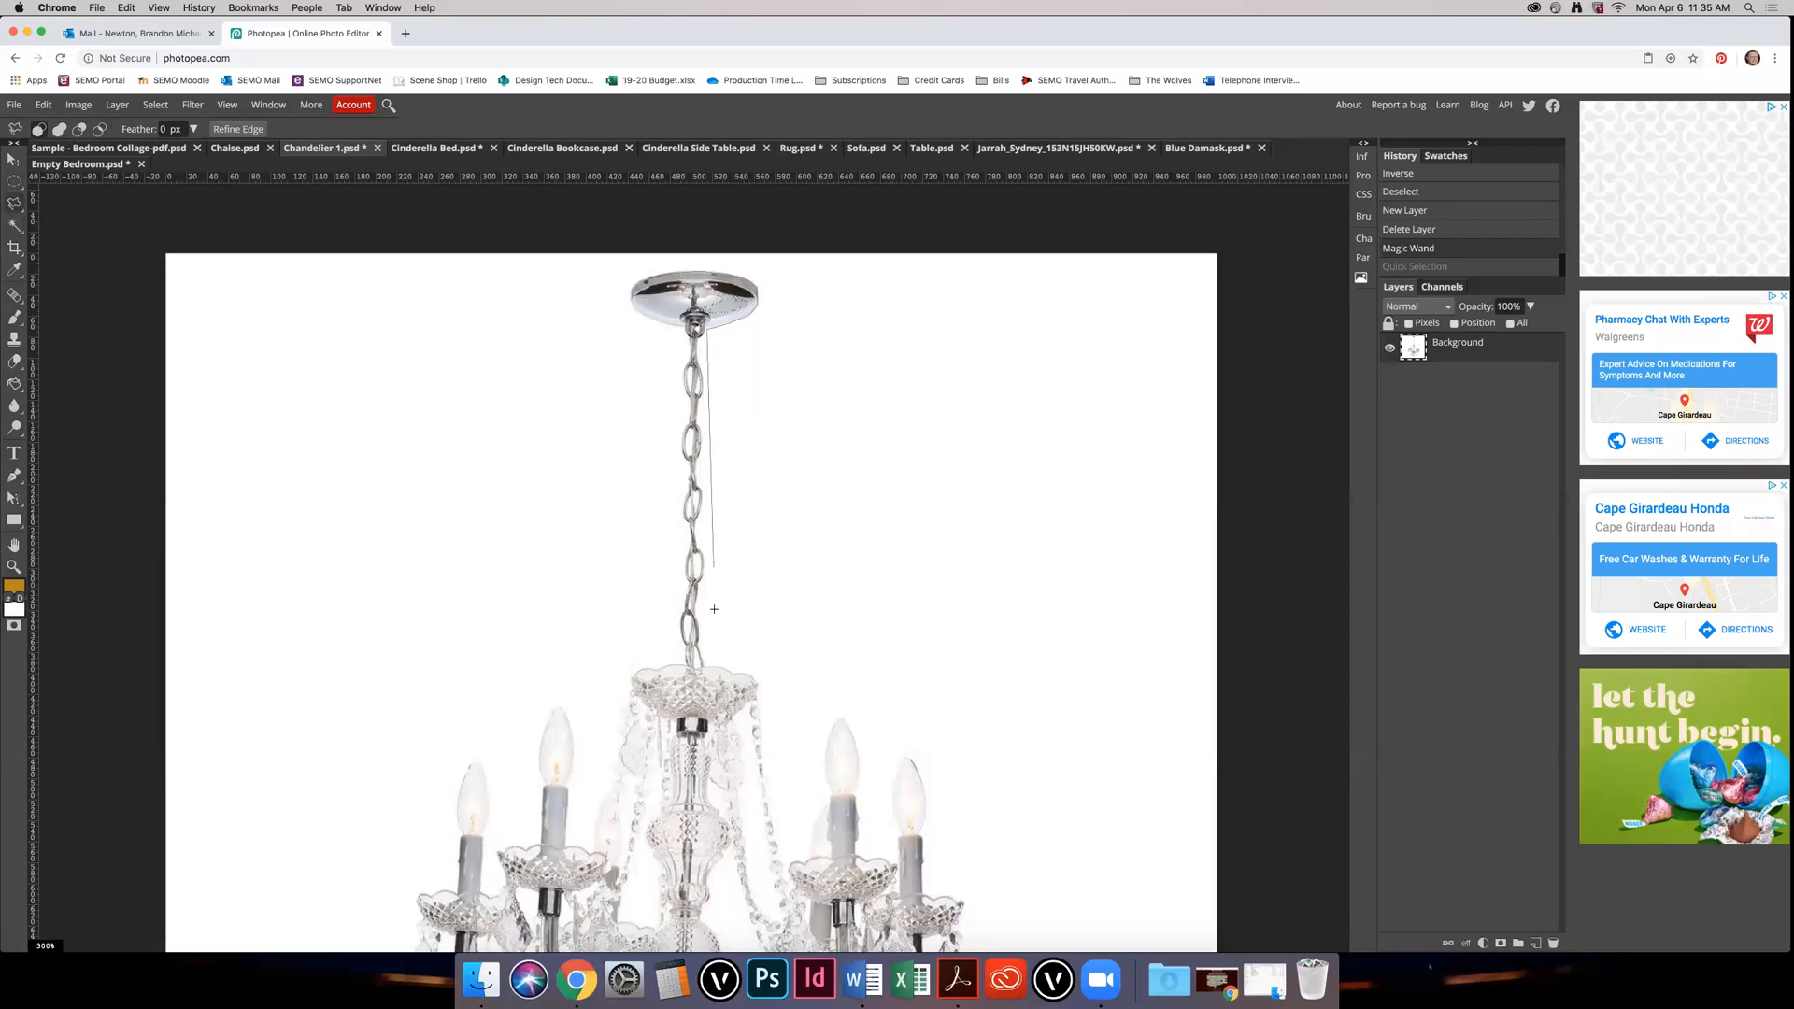
left_click(705, 669)
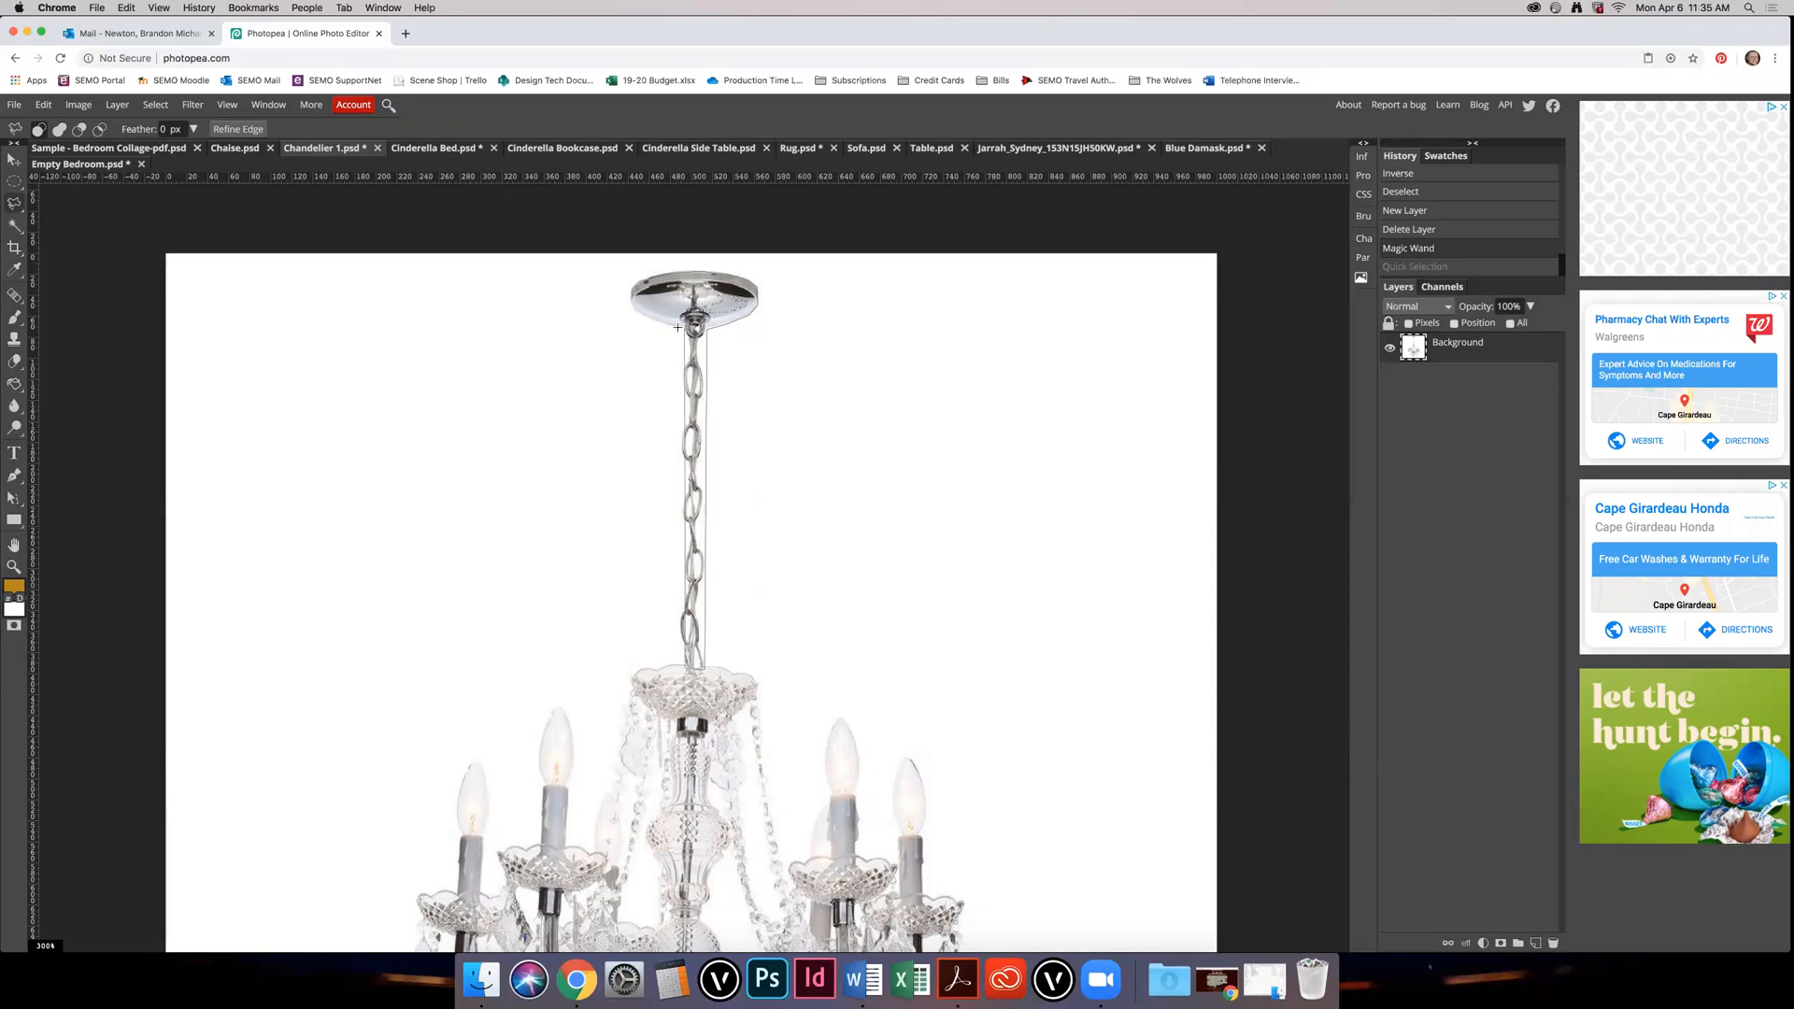
left_click(644, 279)
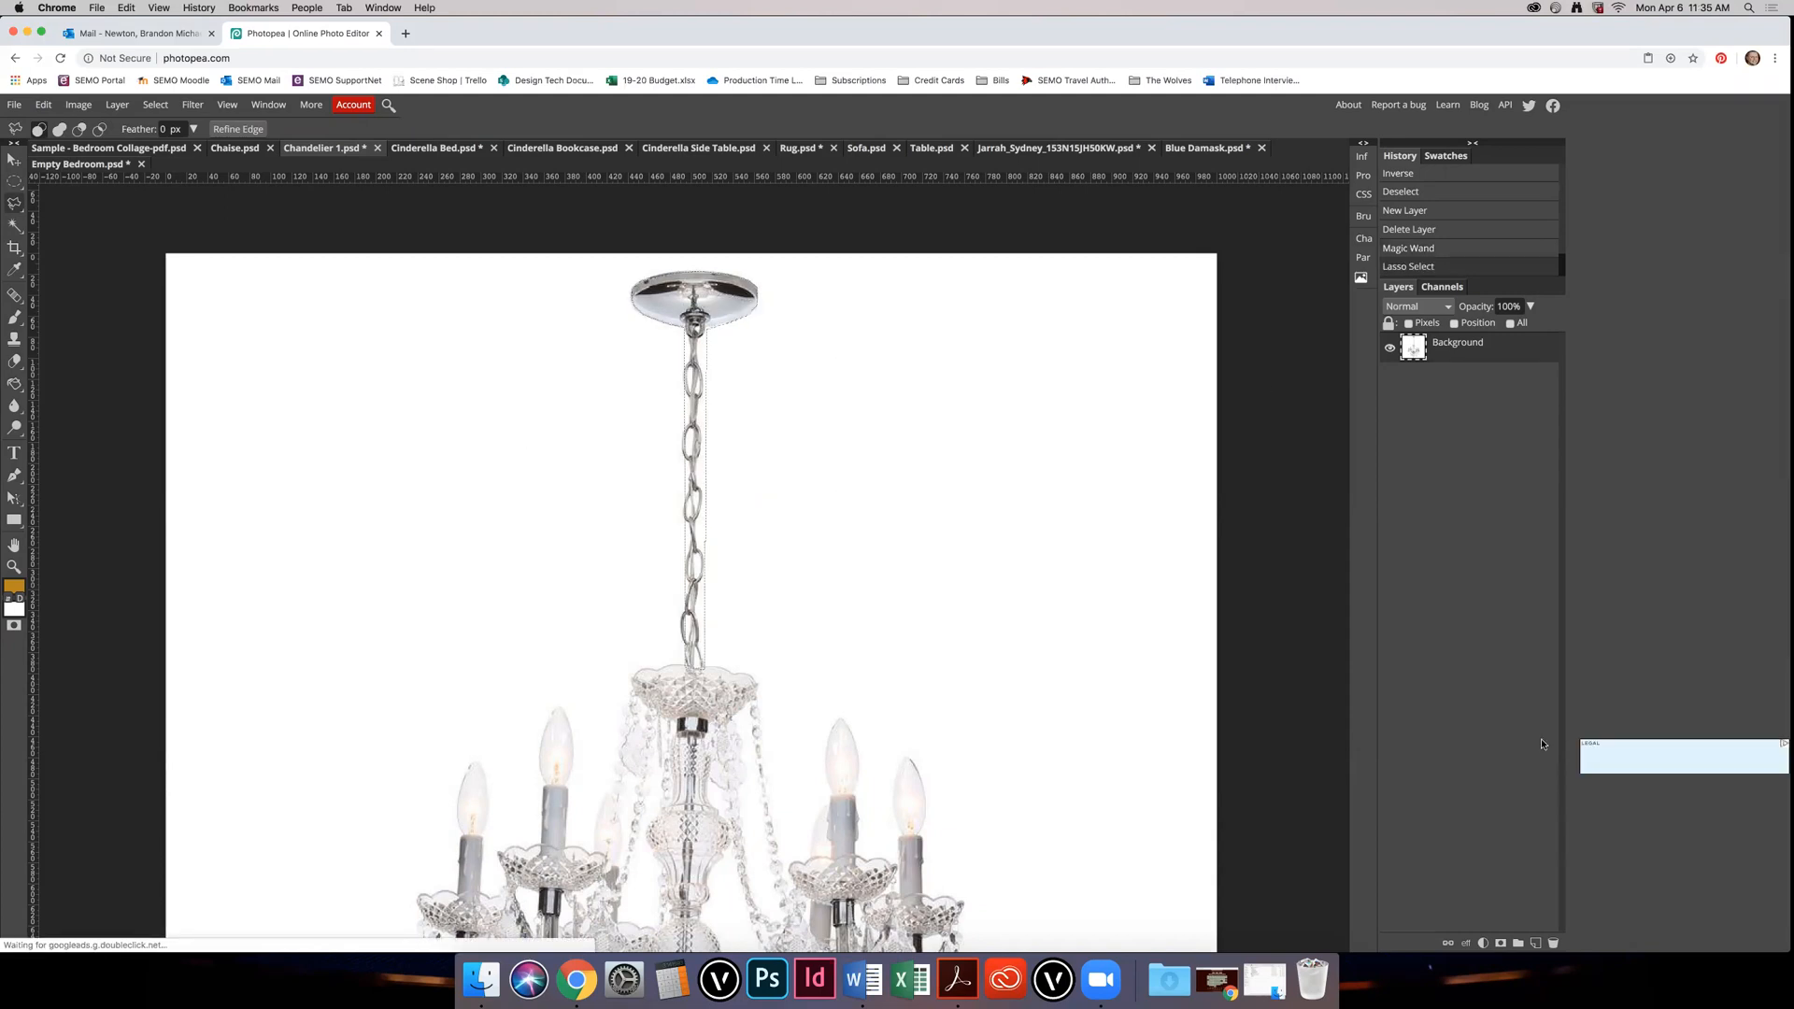
Step: Add a new layer, fill the selected canopy and chain with gold, and set the layer's blend mode to Multiply
key("g")
left_click(1535, 943)
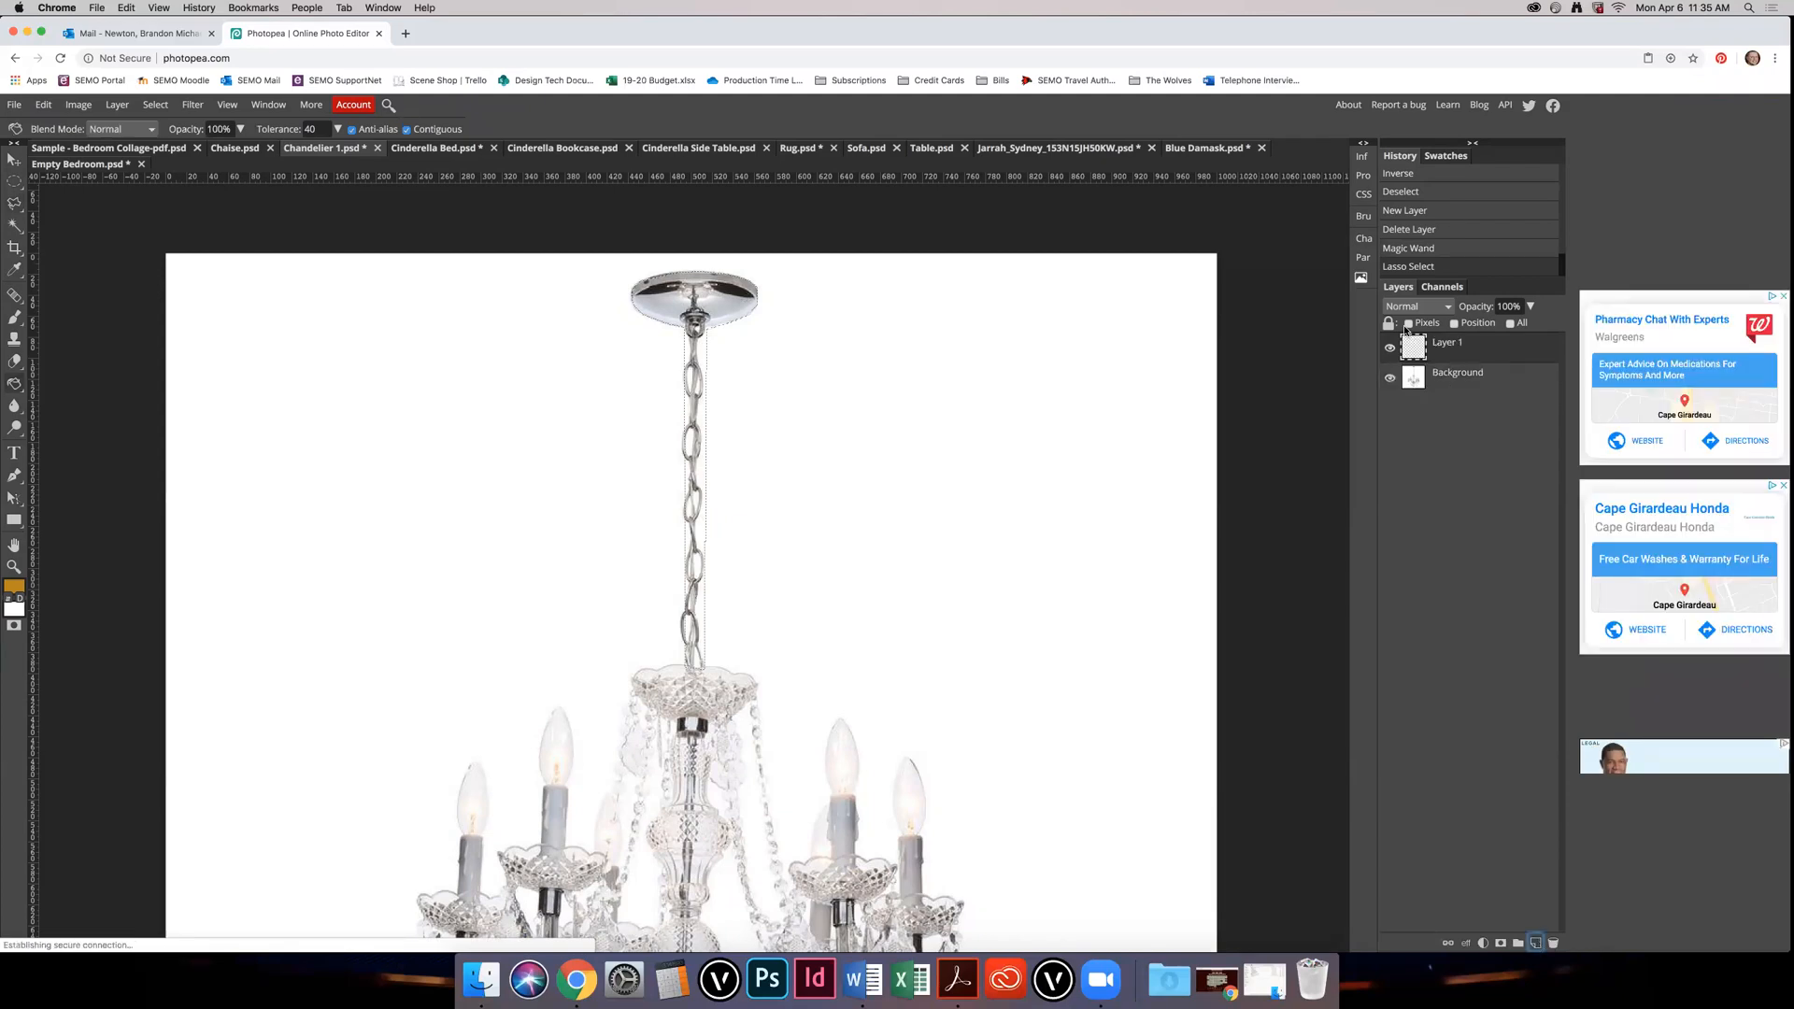
left_click(748, 283)
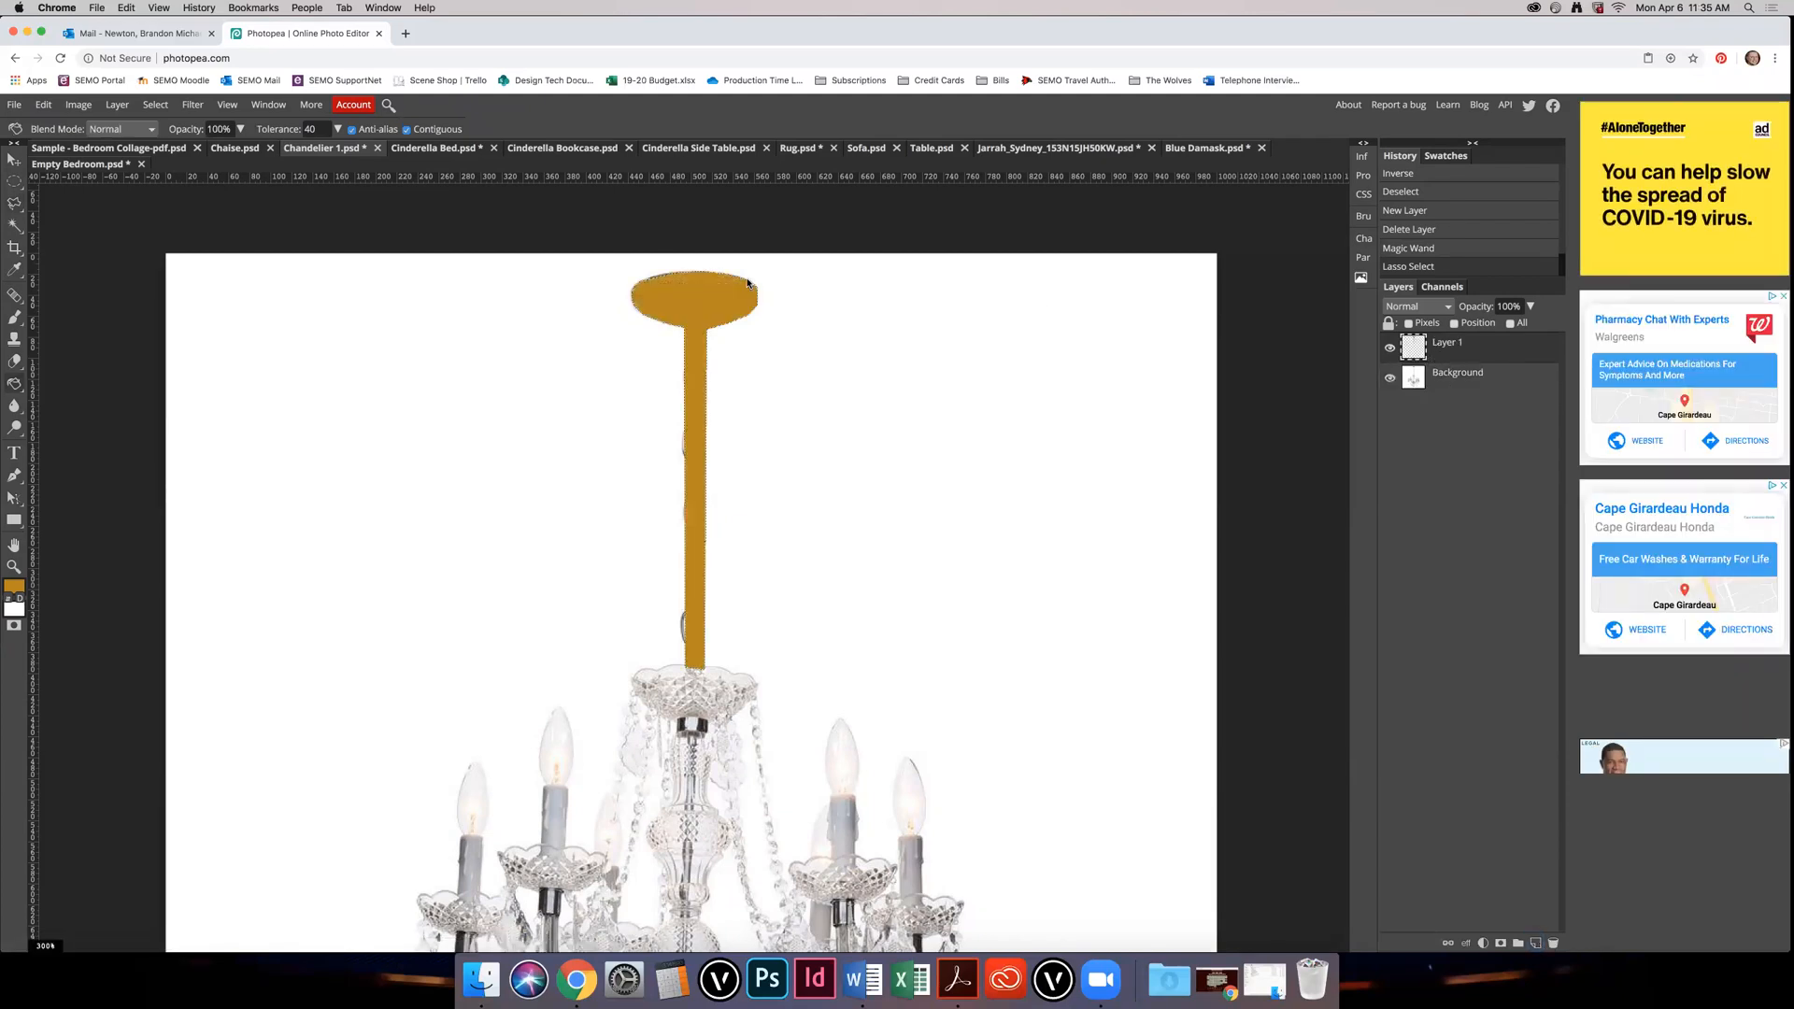
left_click(1435, 306)
left_click(1434, 356)
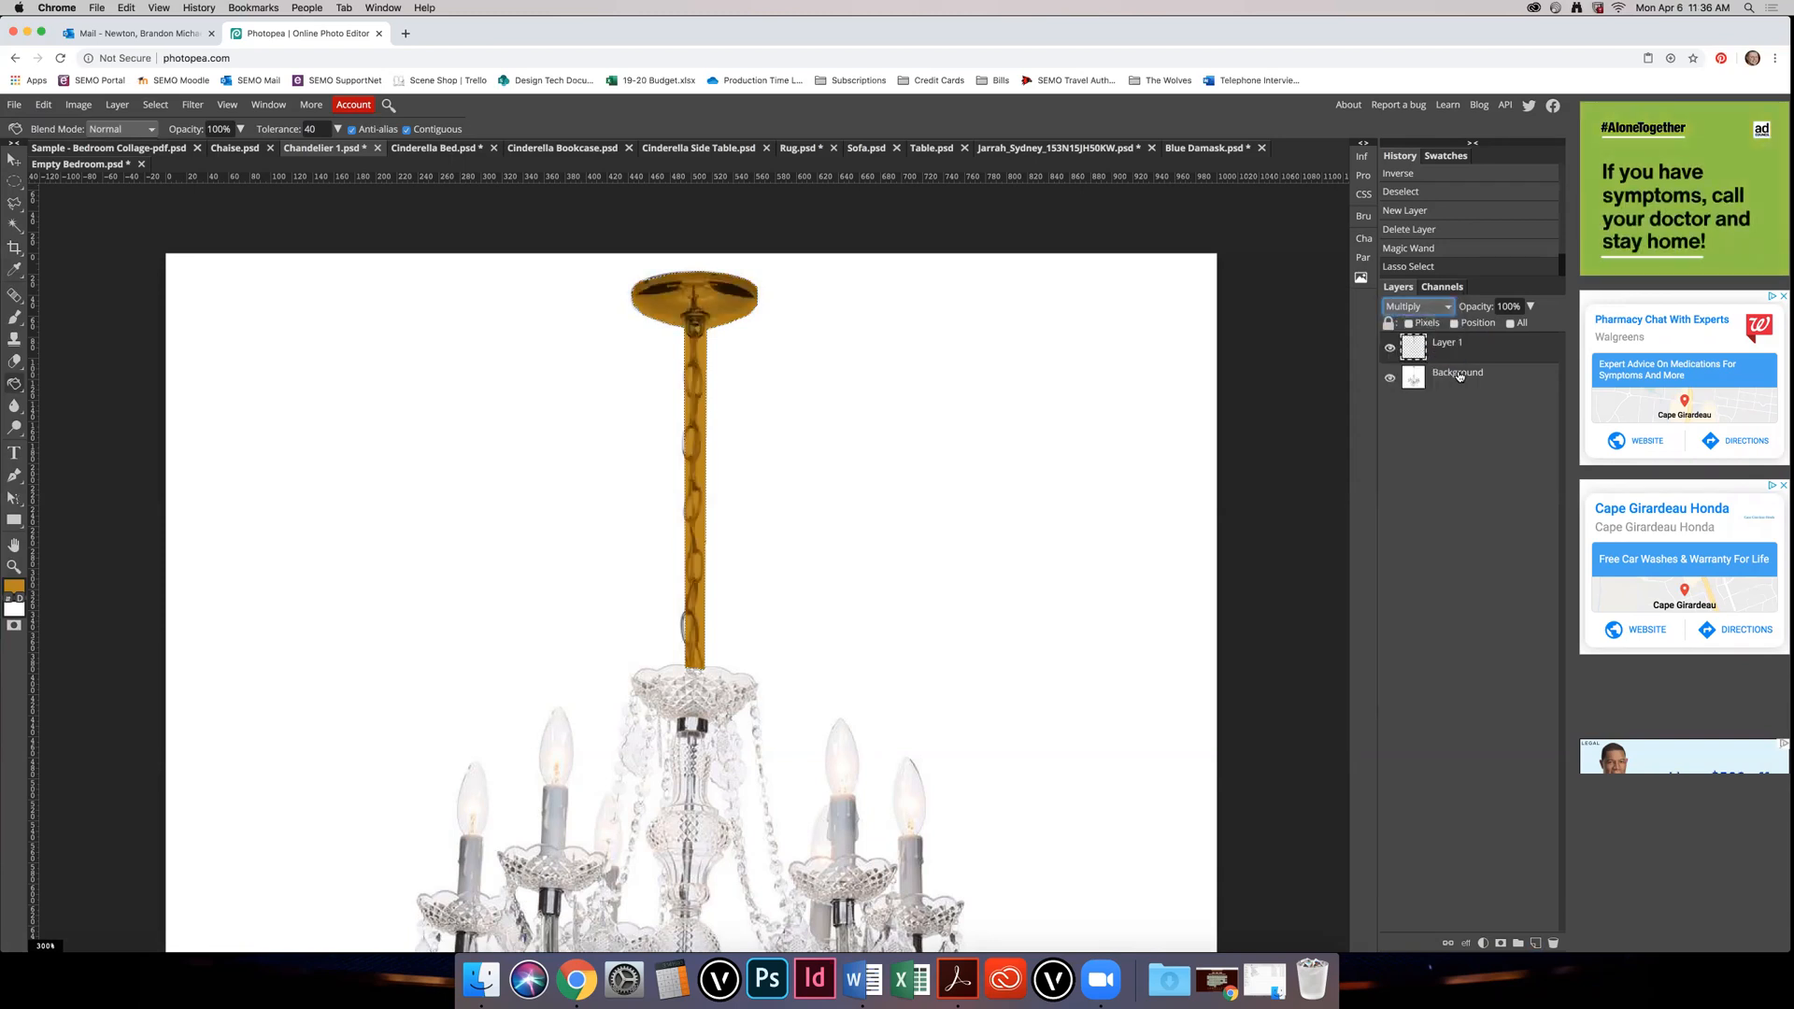
Step: Merge the gold layer with the Background layer and inspect the whole recoloured chandelier
left_click(1462, 375)
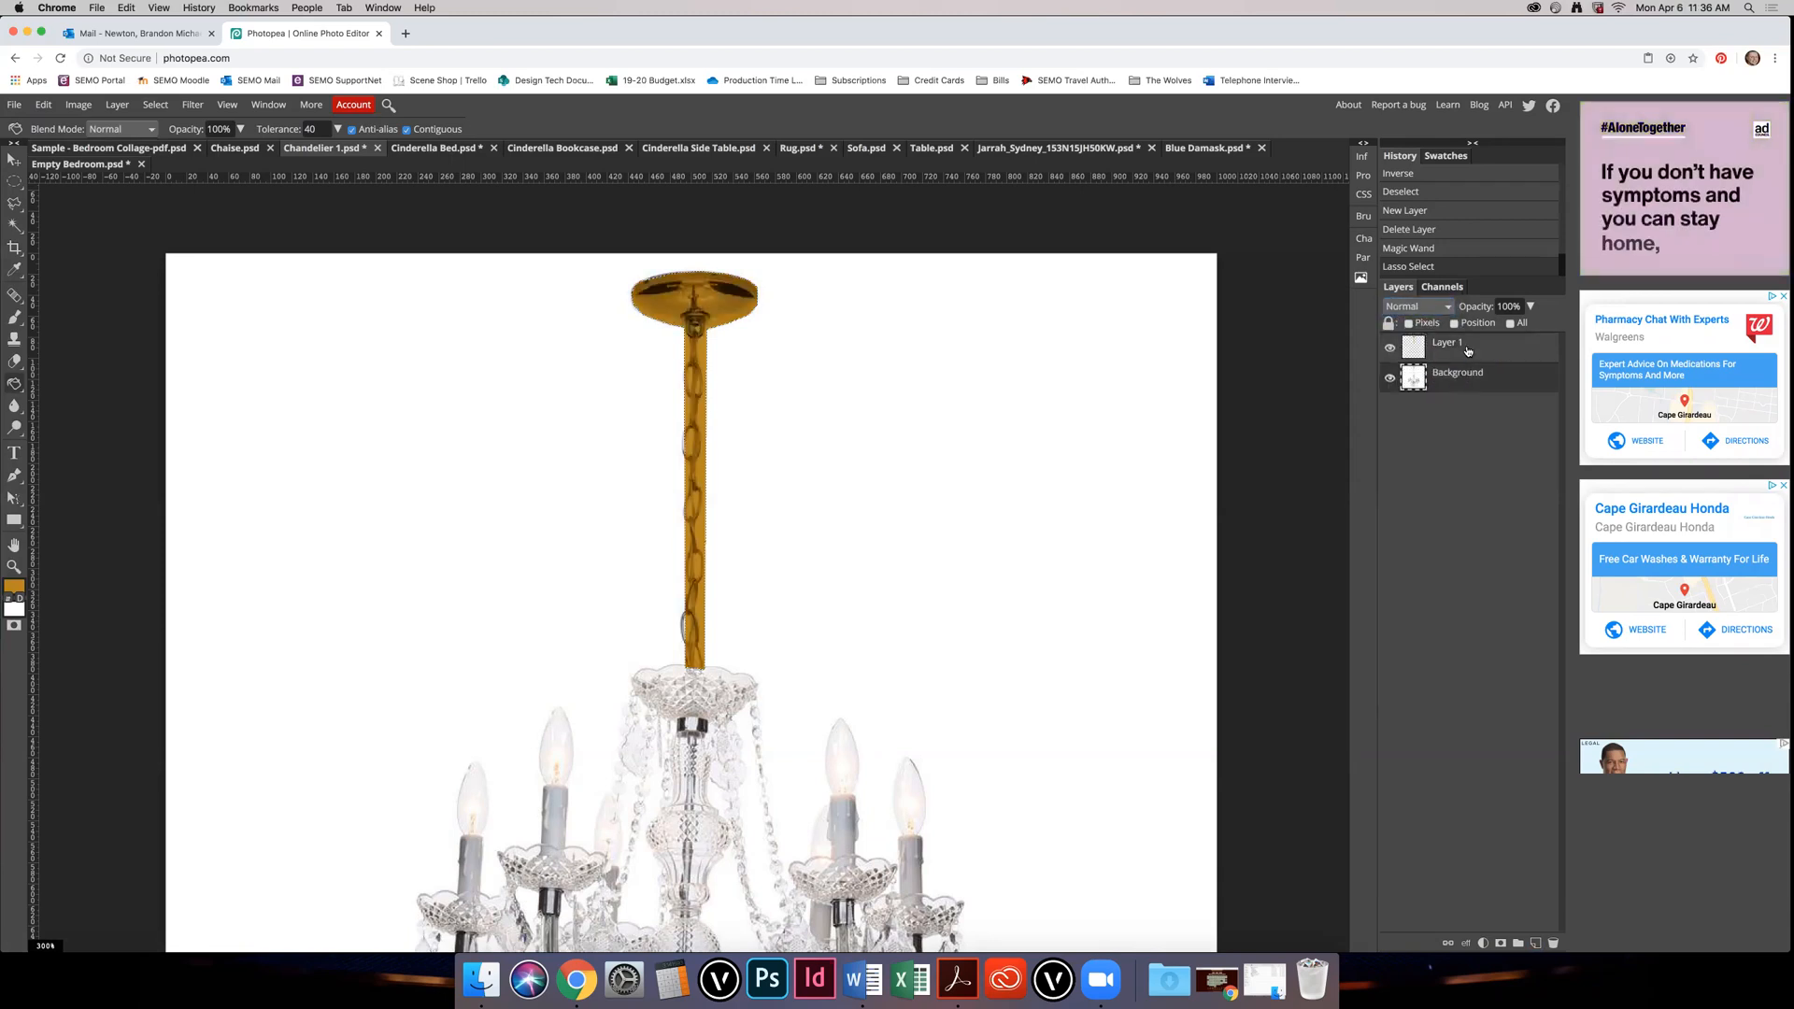
right_click(1434, 355)
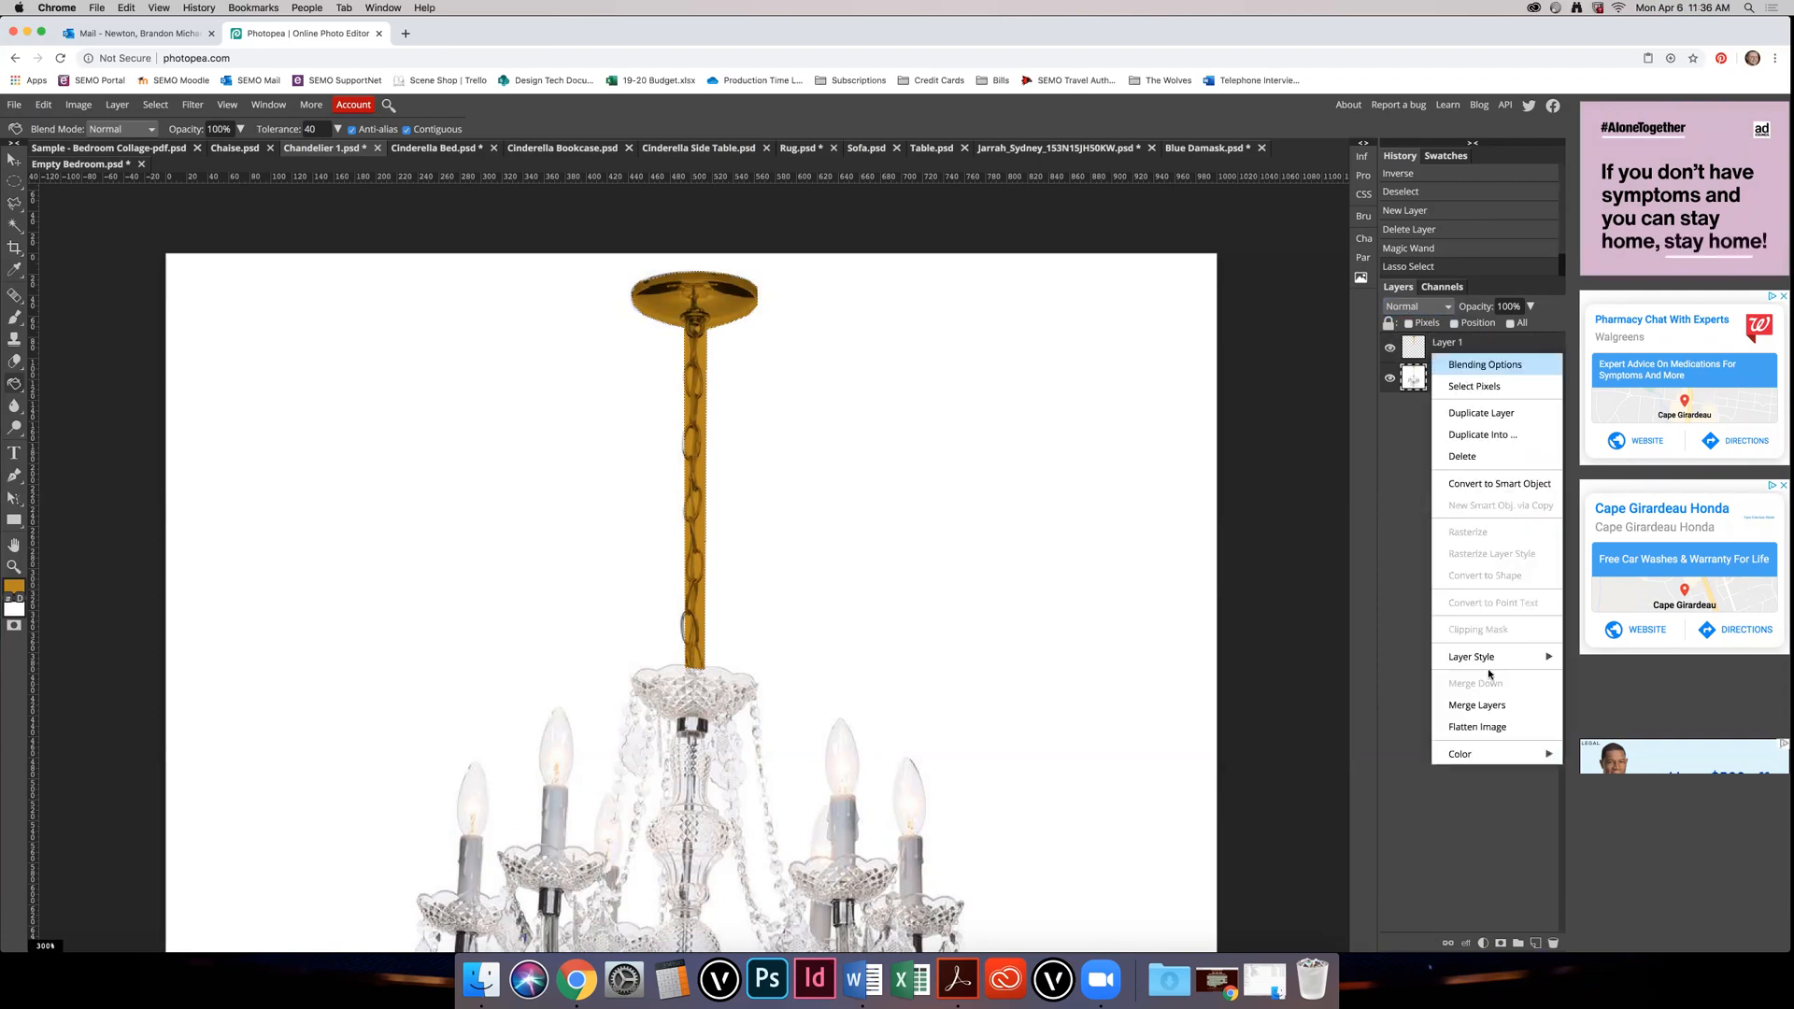
left_click(1493, 706)
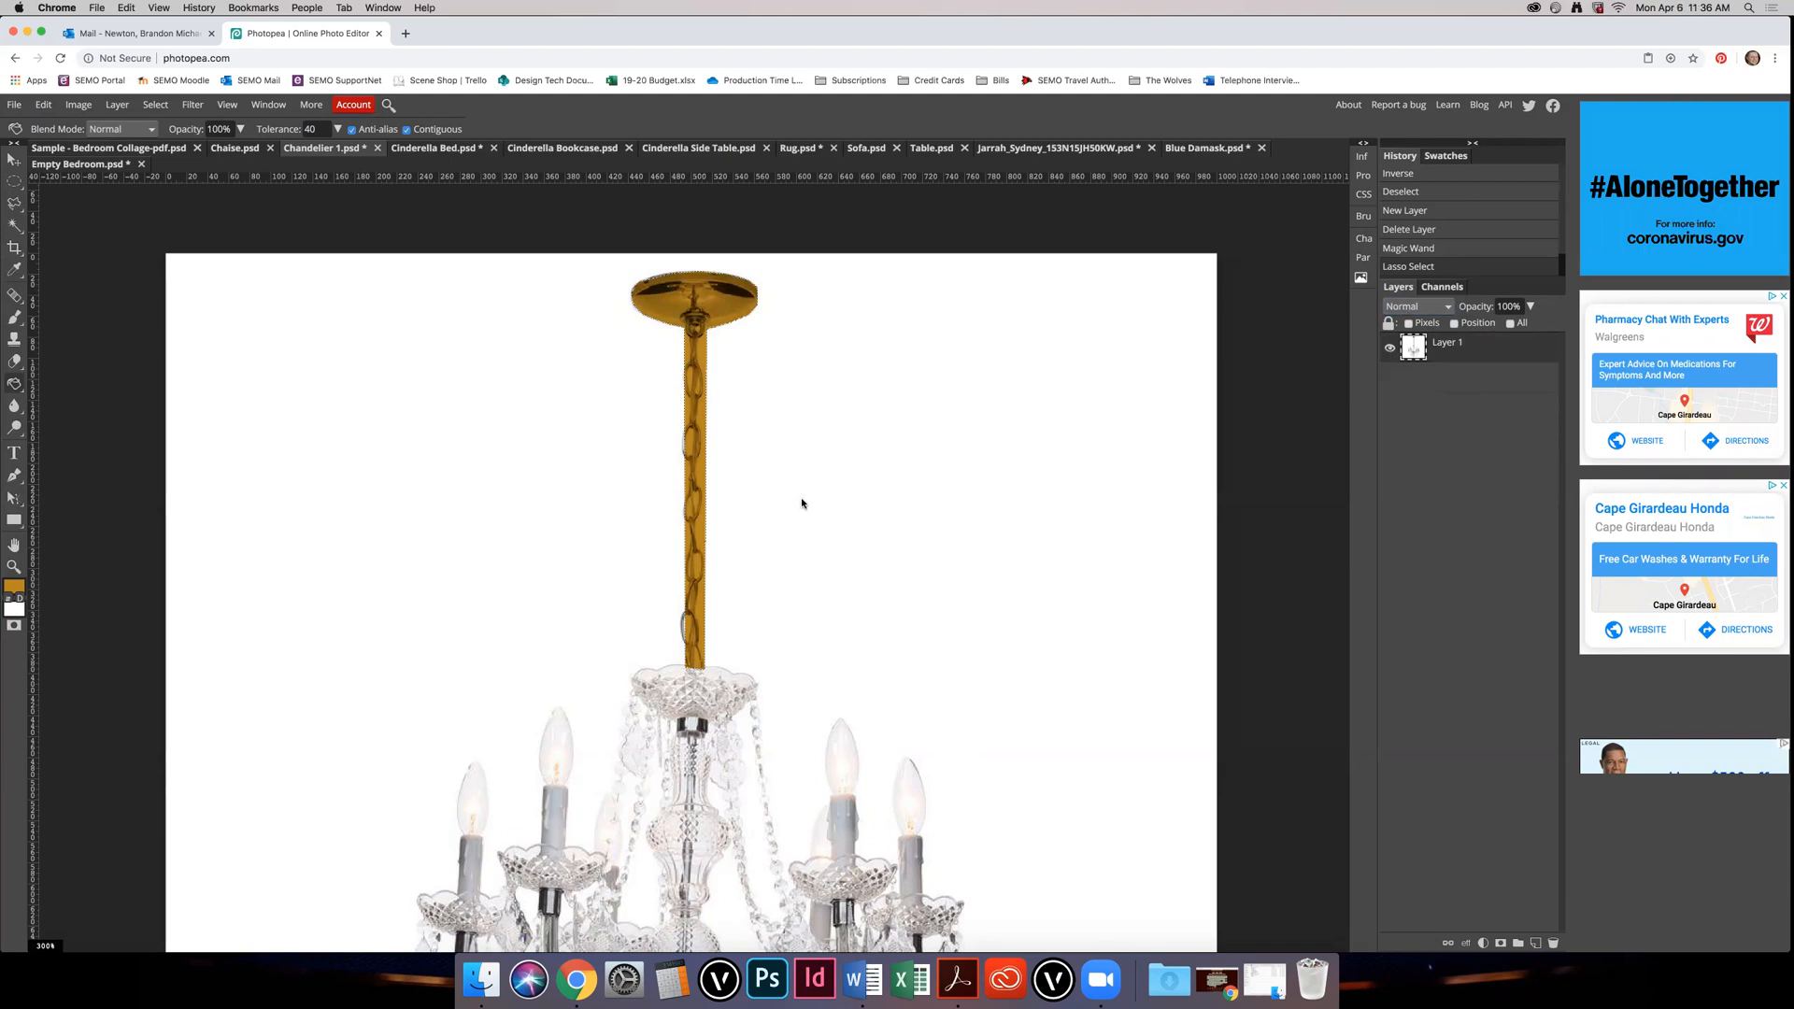
key("m")
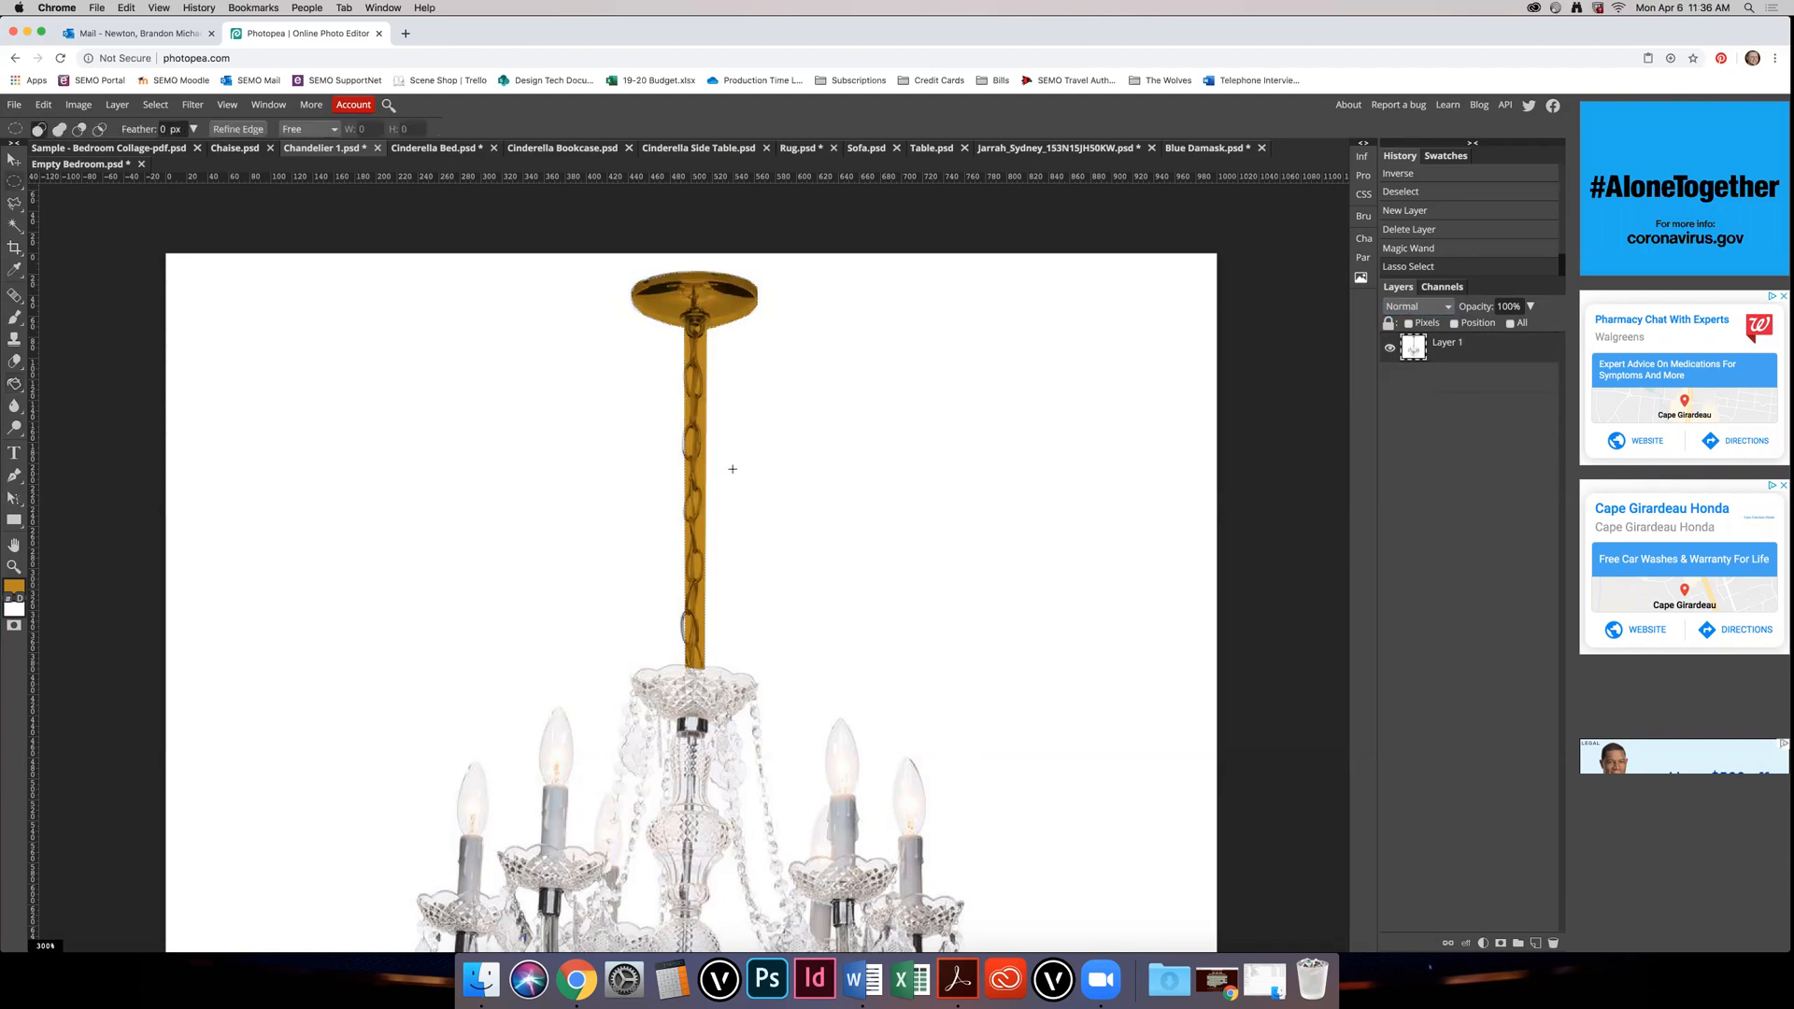
scroll(730, 472, "down", 5)
scroll(733, 468, "up", 2)
scroll(732, 468, "down", 3)
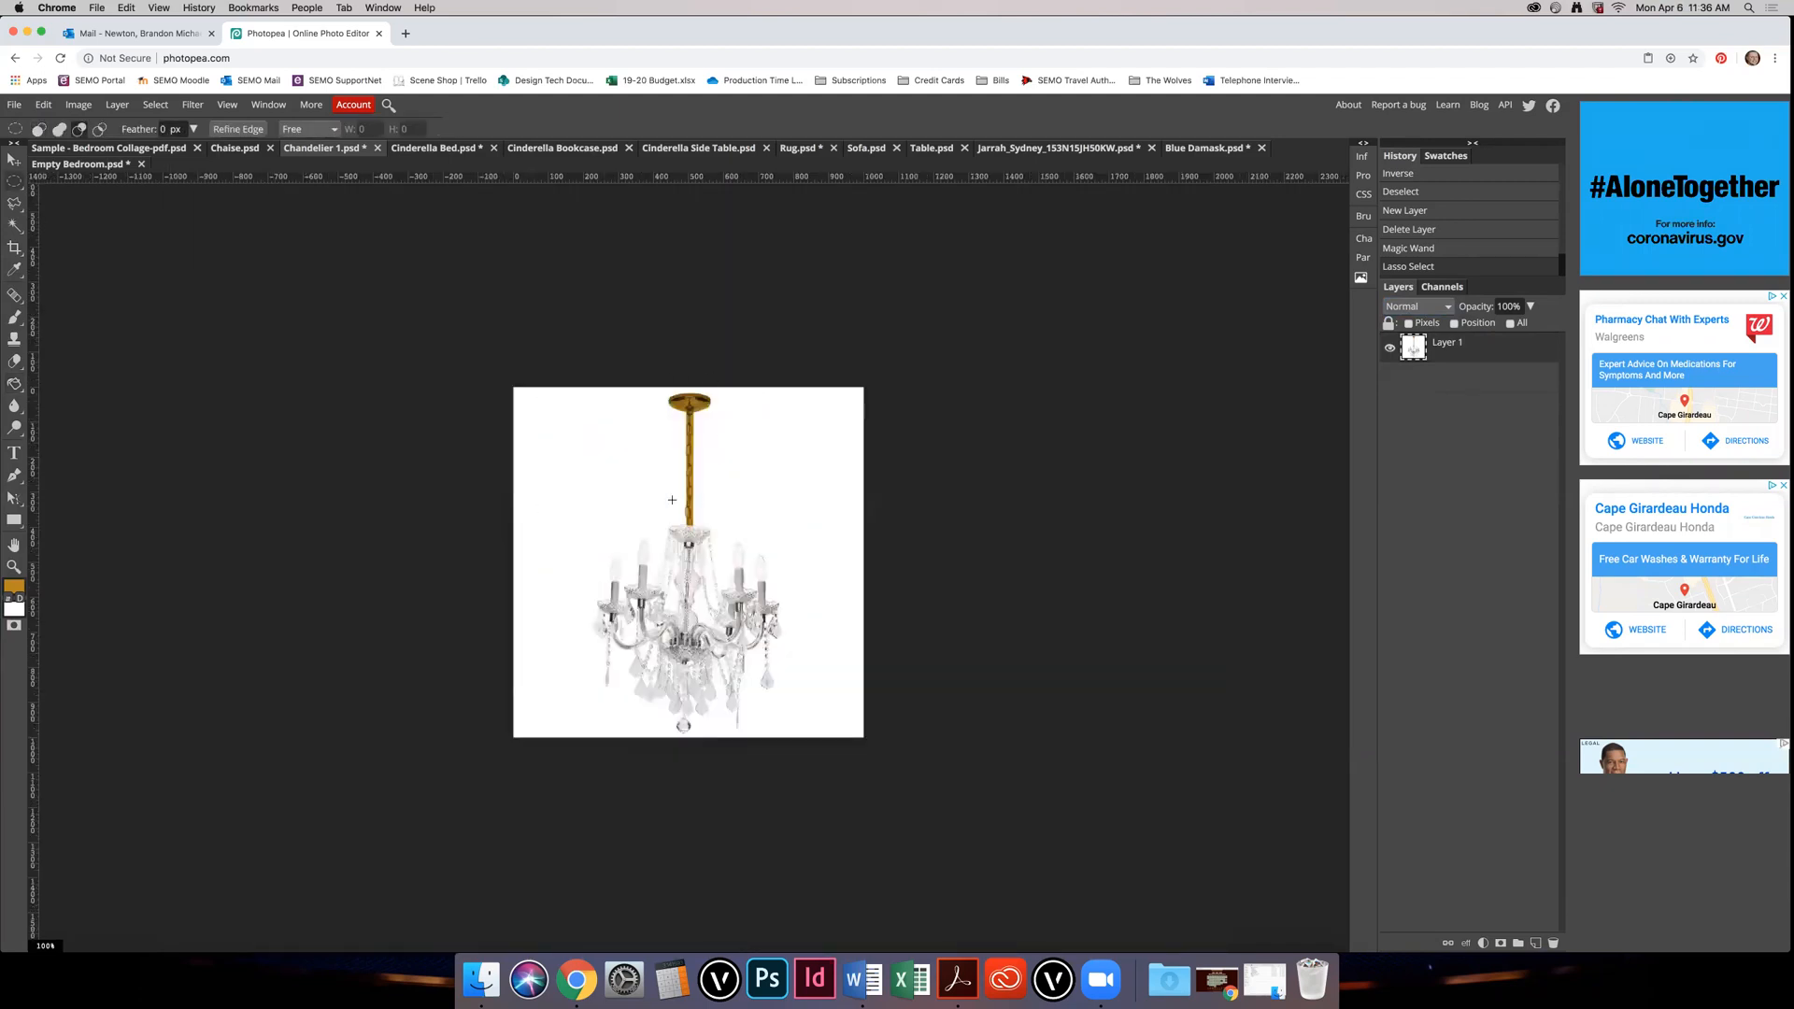
scroll(672, 500, "up", 2)
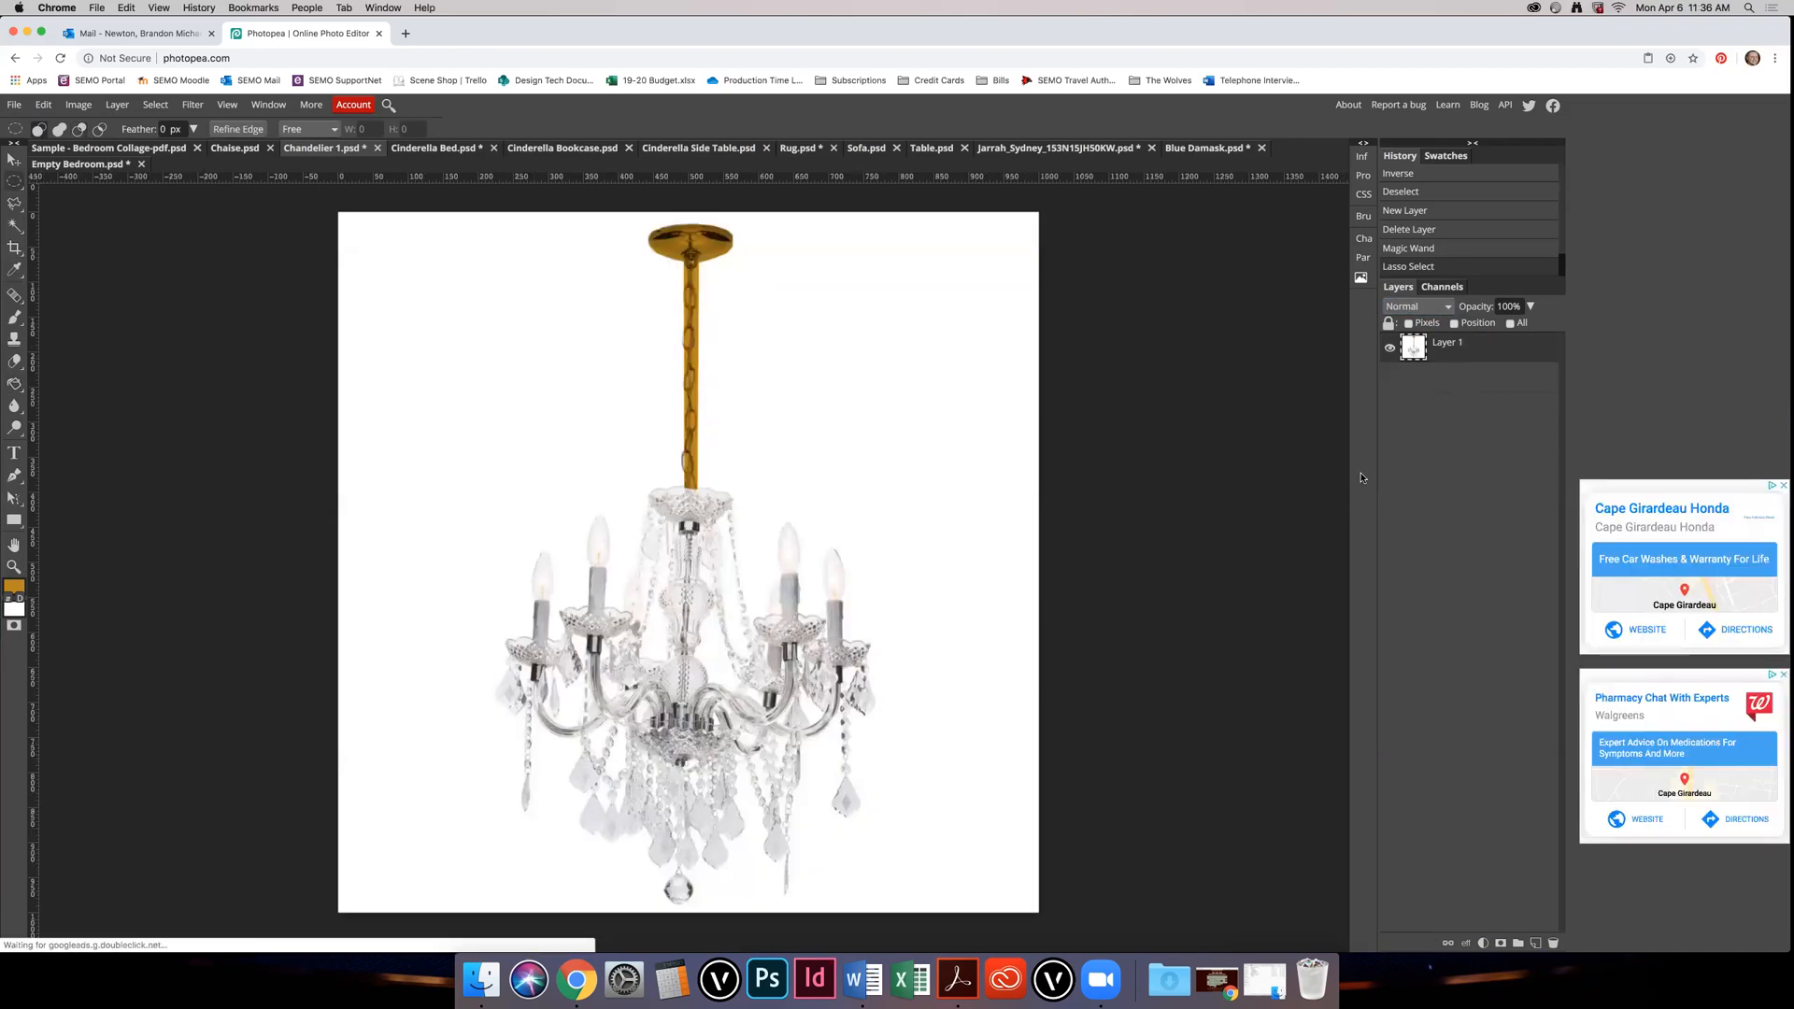
Step: Switch to Empty Bedroom.psd and delete the gold Multiply layer above the Chandelier layer
left_click(87, 165)
scroll(747, 482, "down", 3)
scroll(704, 470, "down", 1)
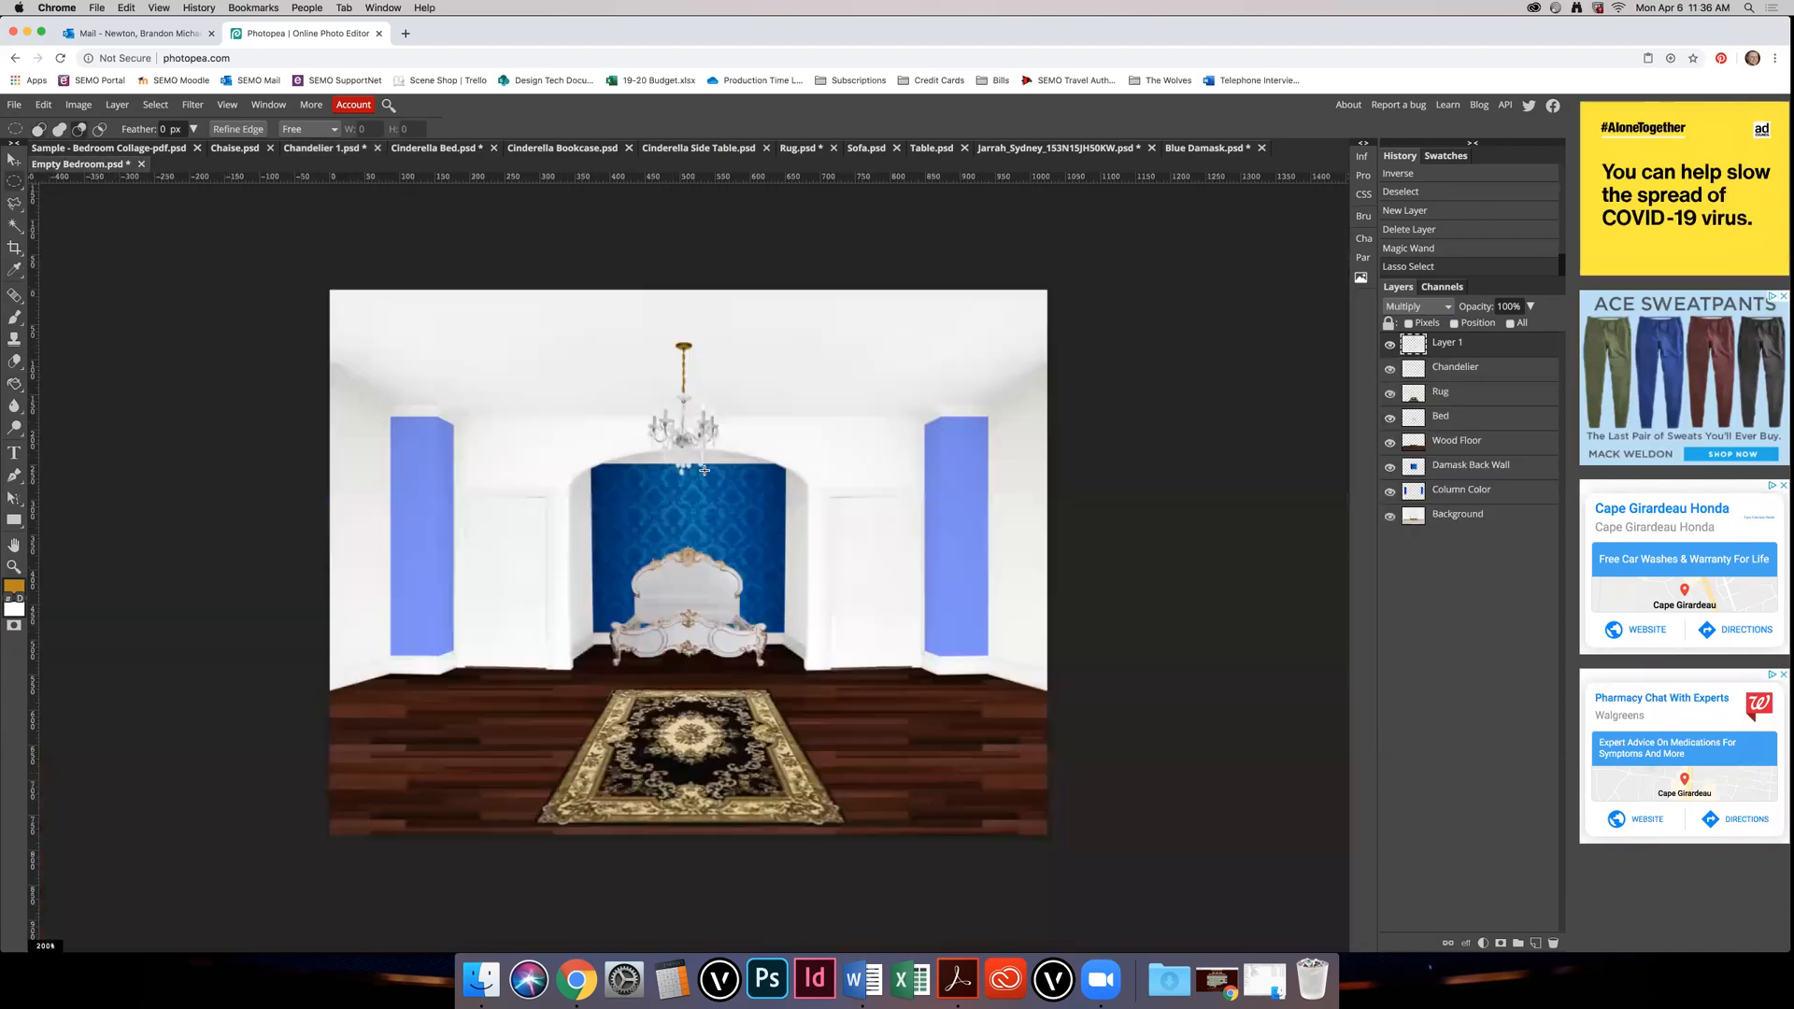
scroll(710, 459, "up", 1)
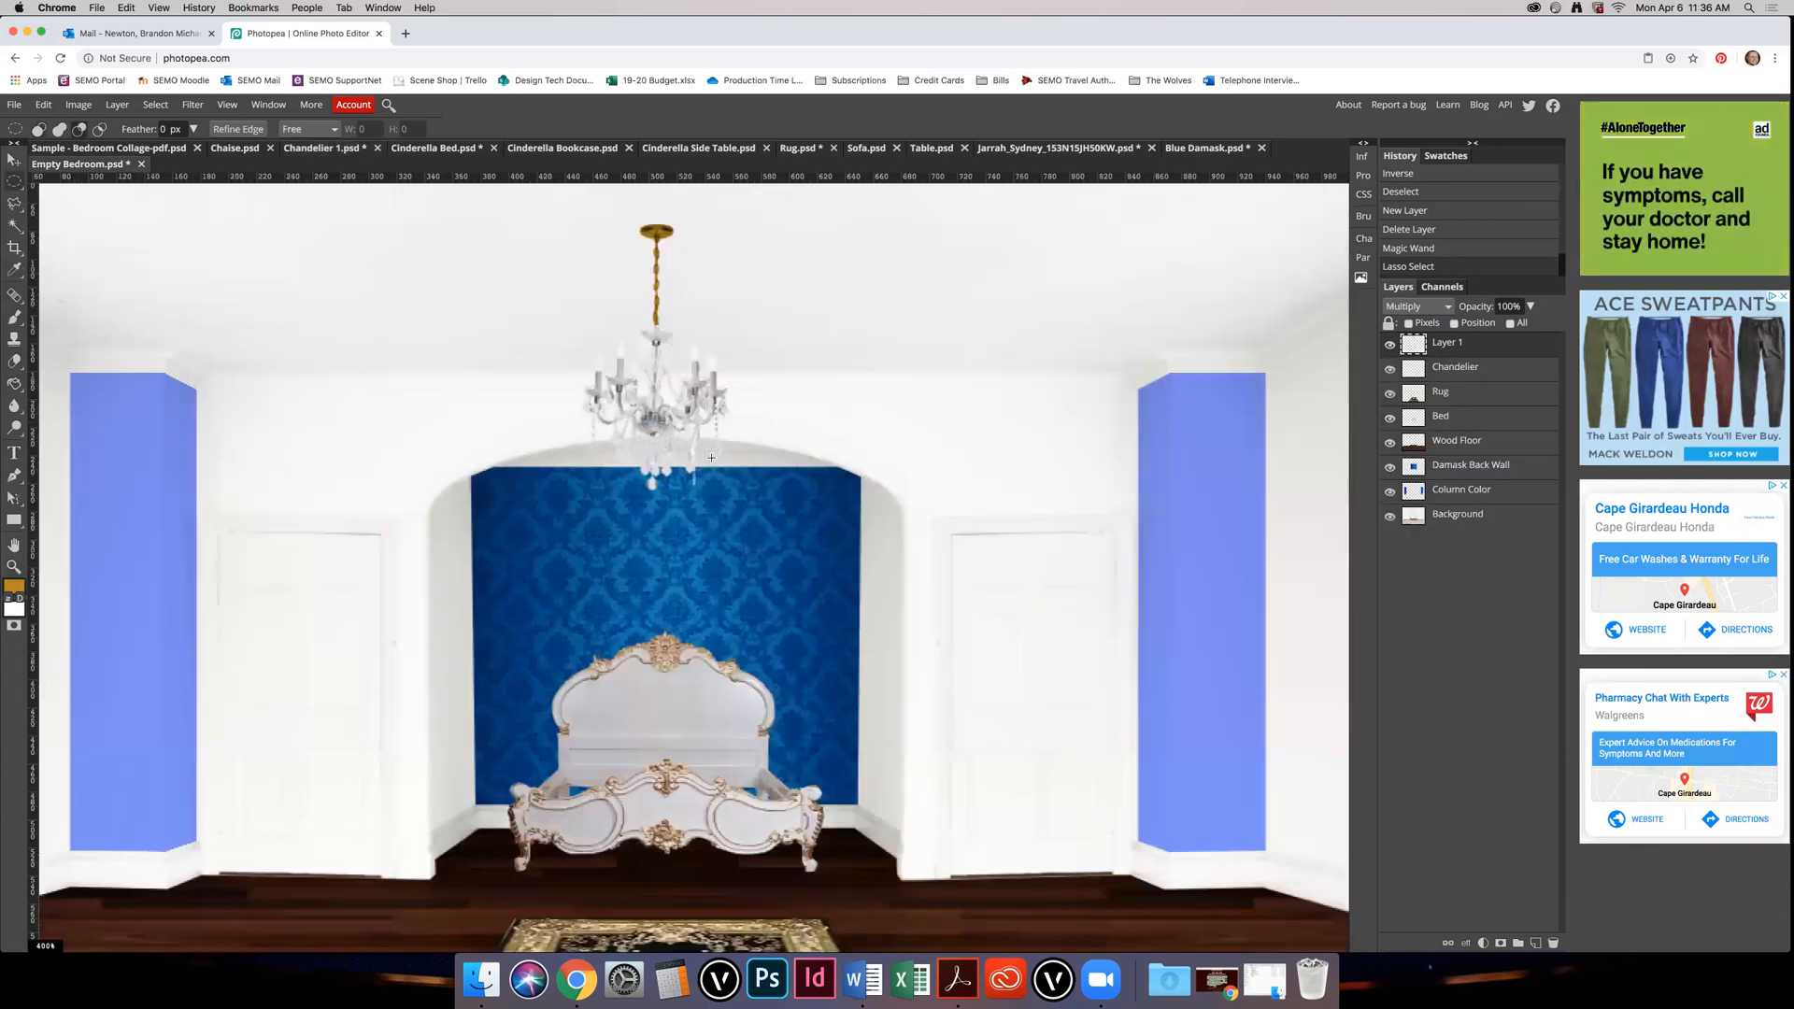
scroll(872, 478, "down", 1)
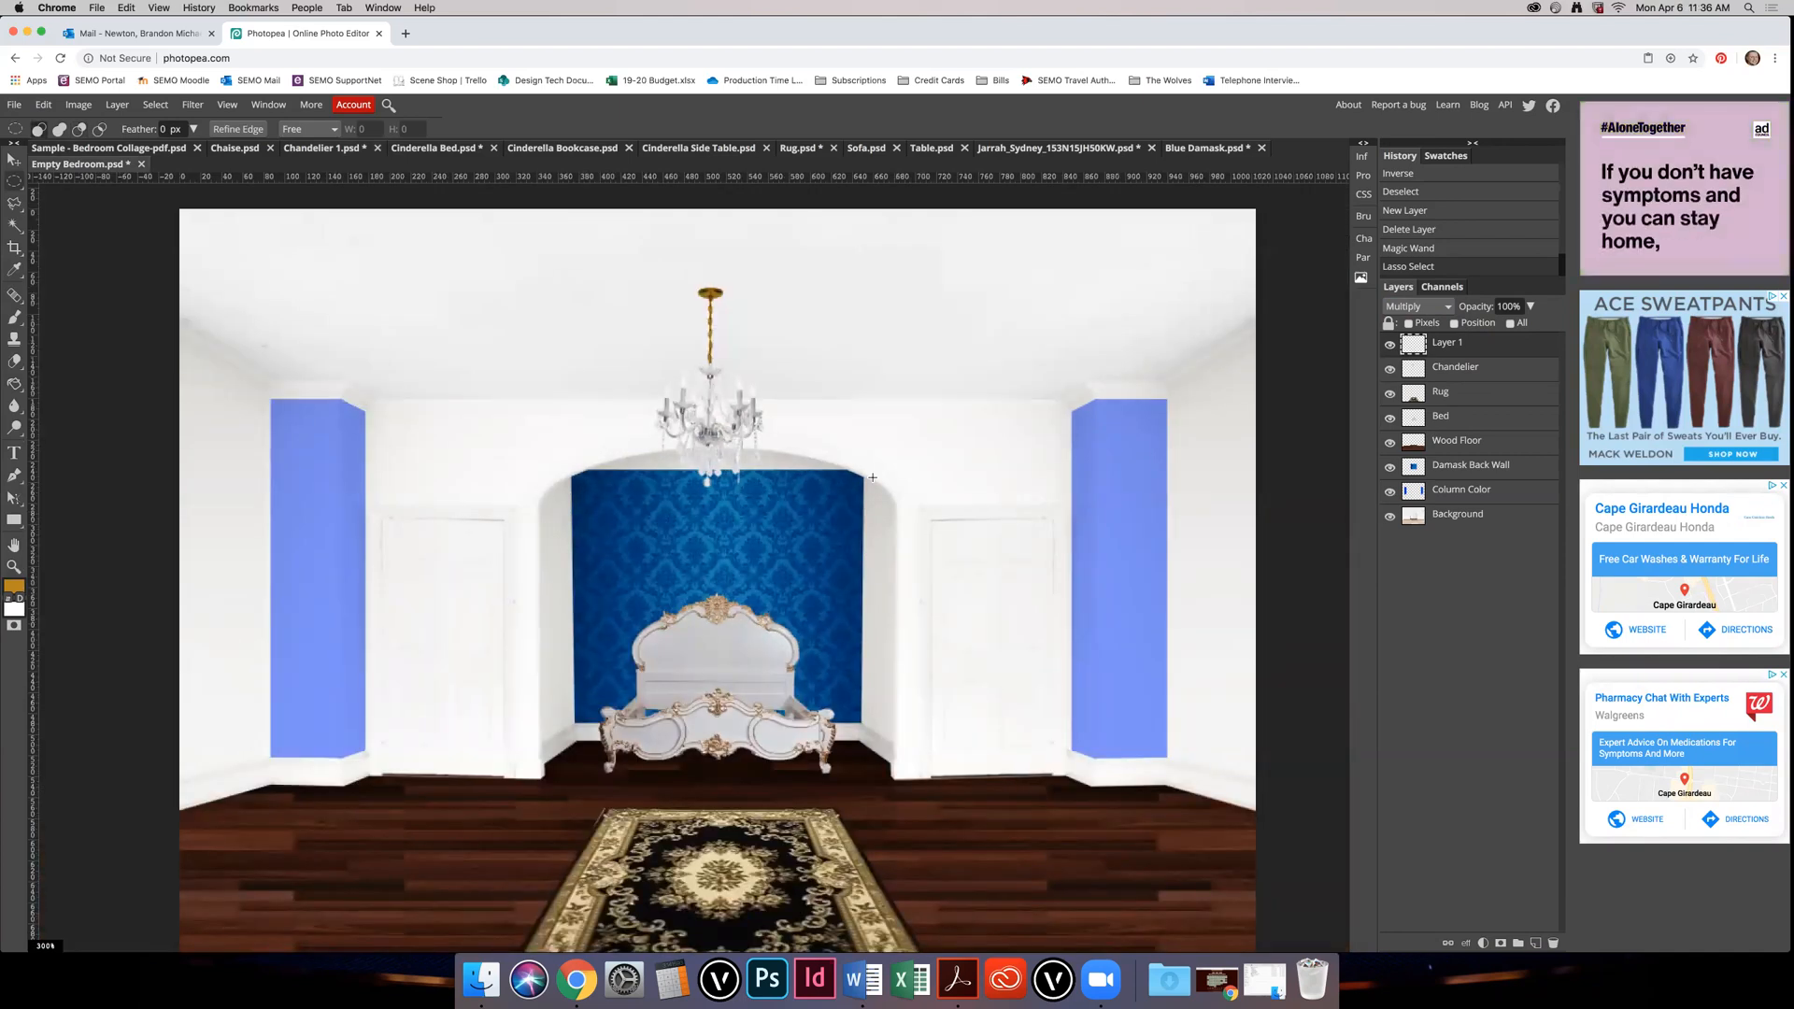
key("alt")
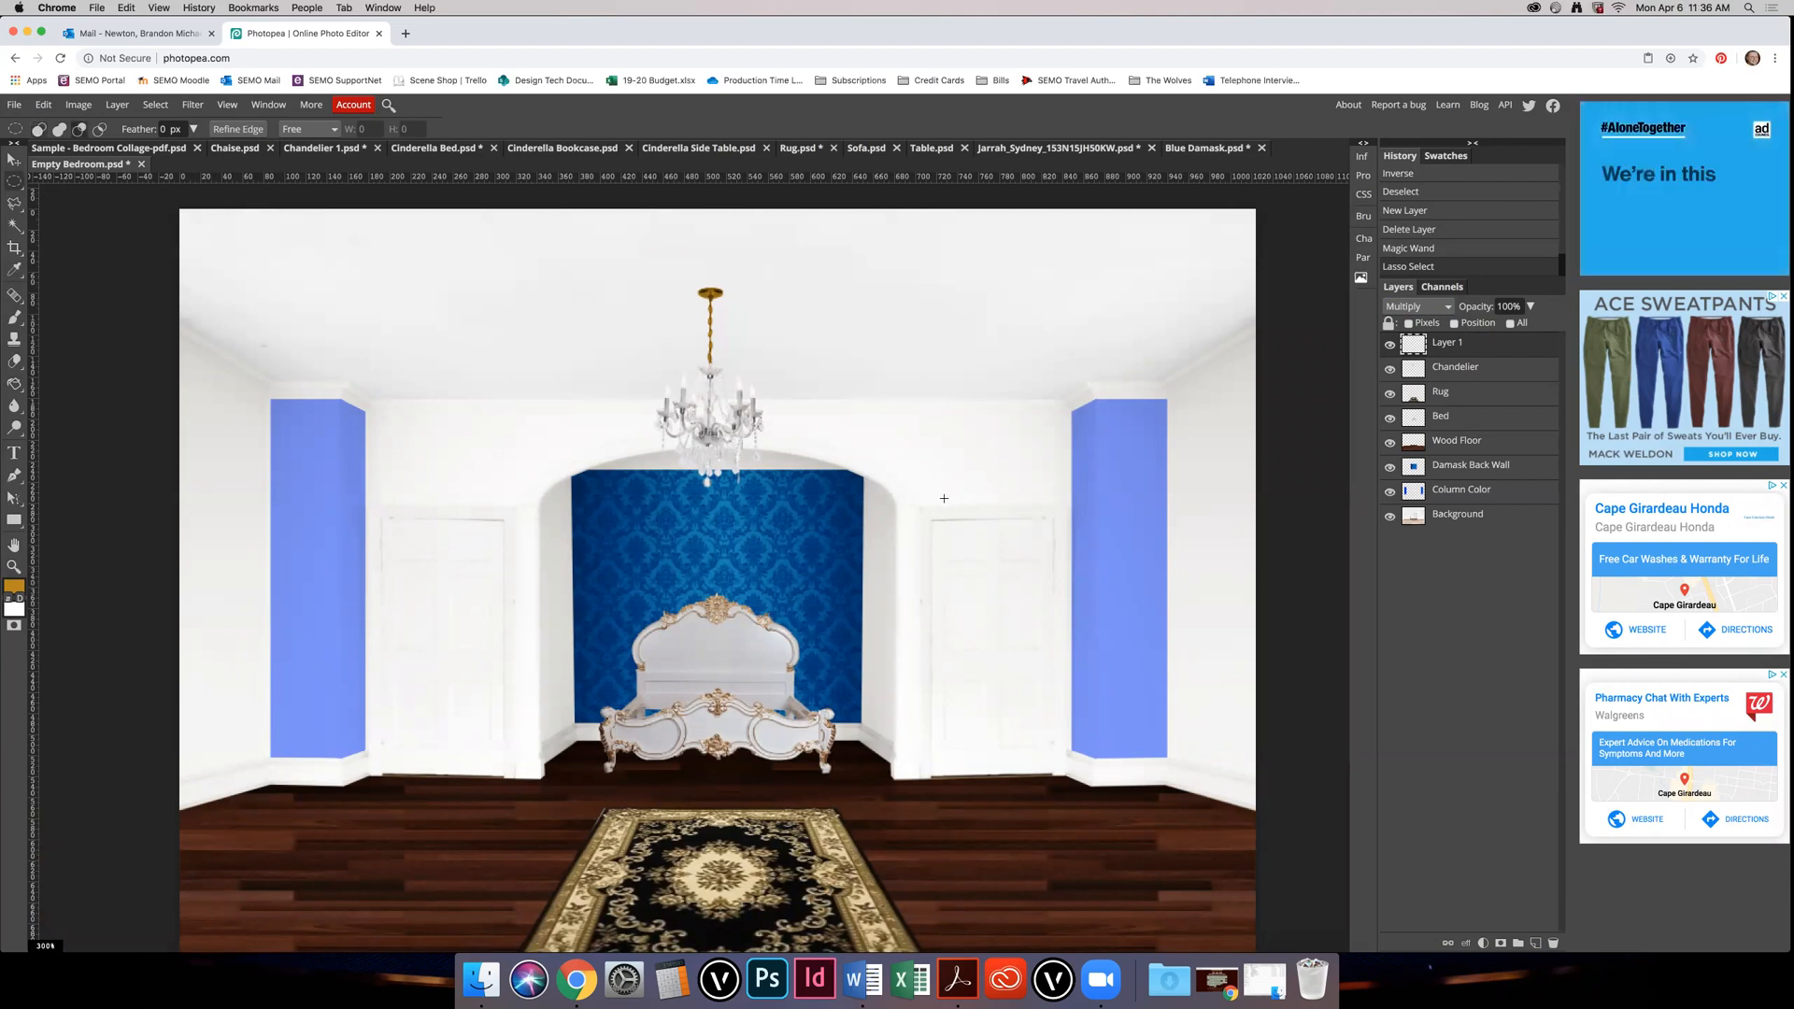
right_click(1452, 350)
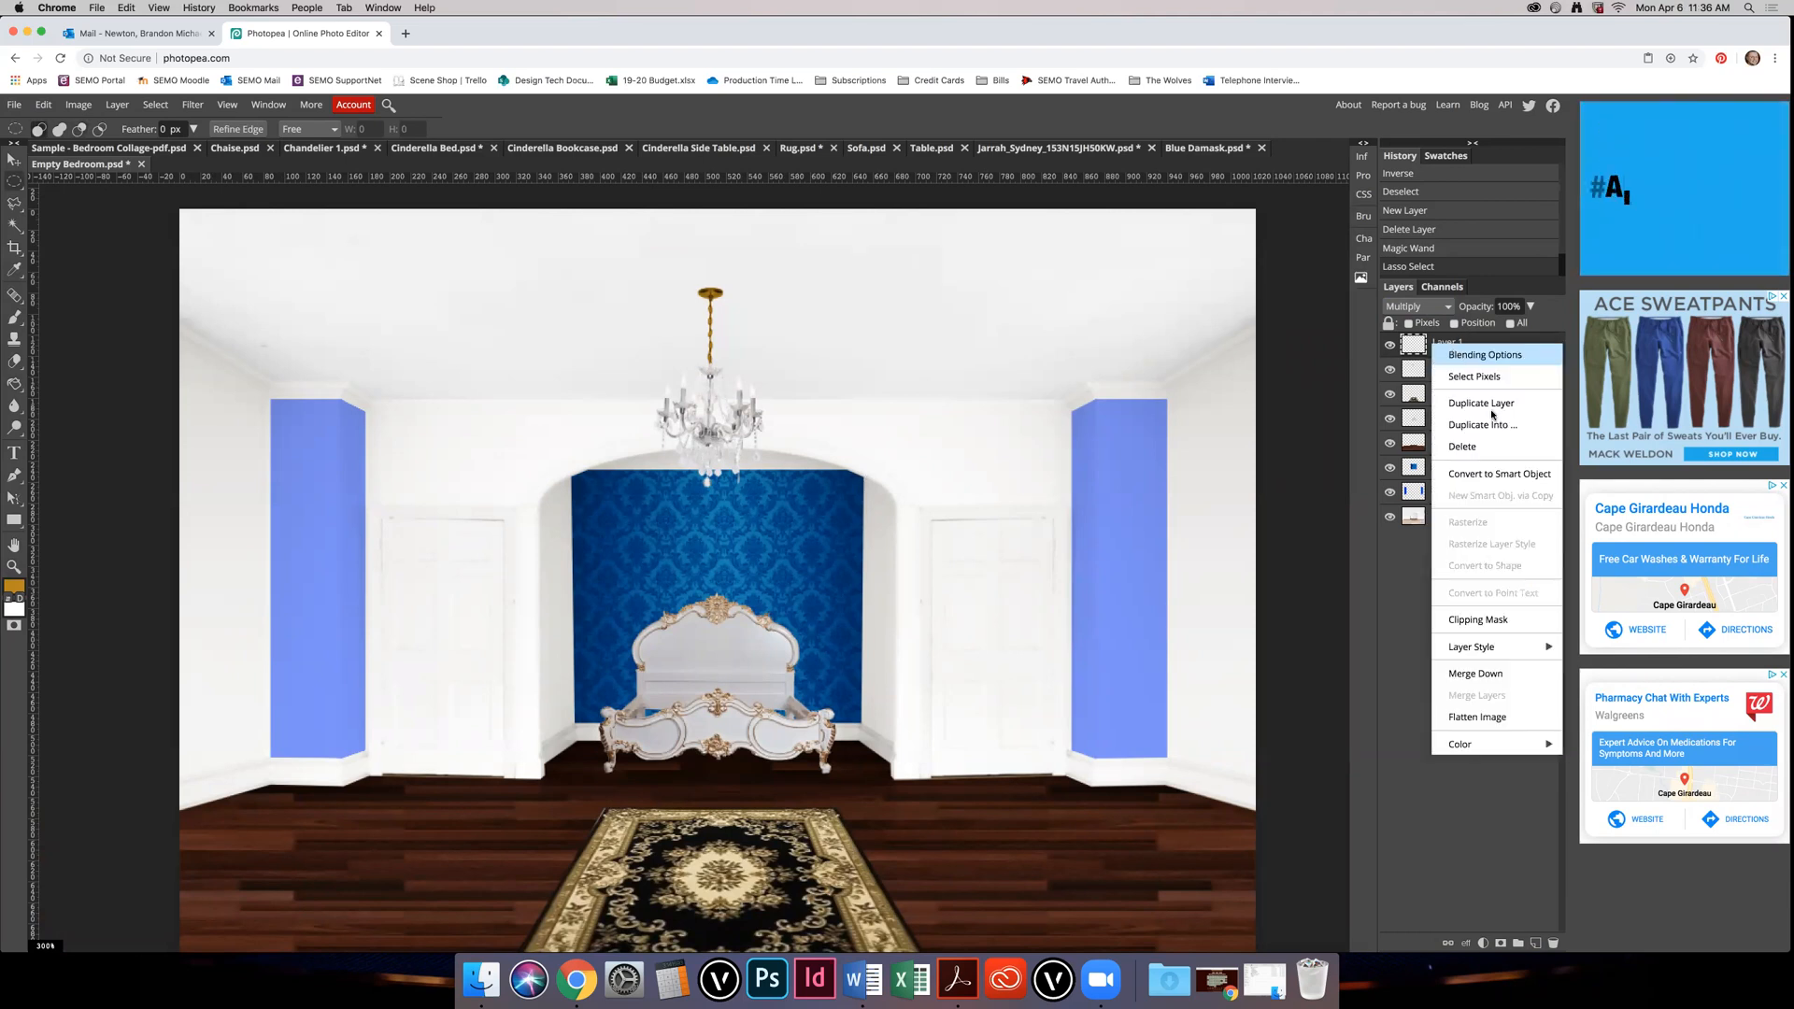
left_click(1462, 447)
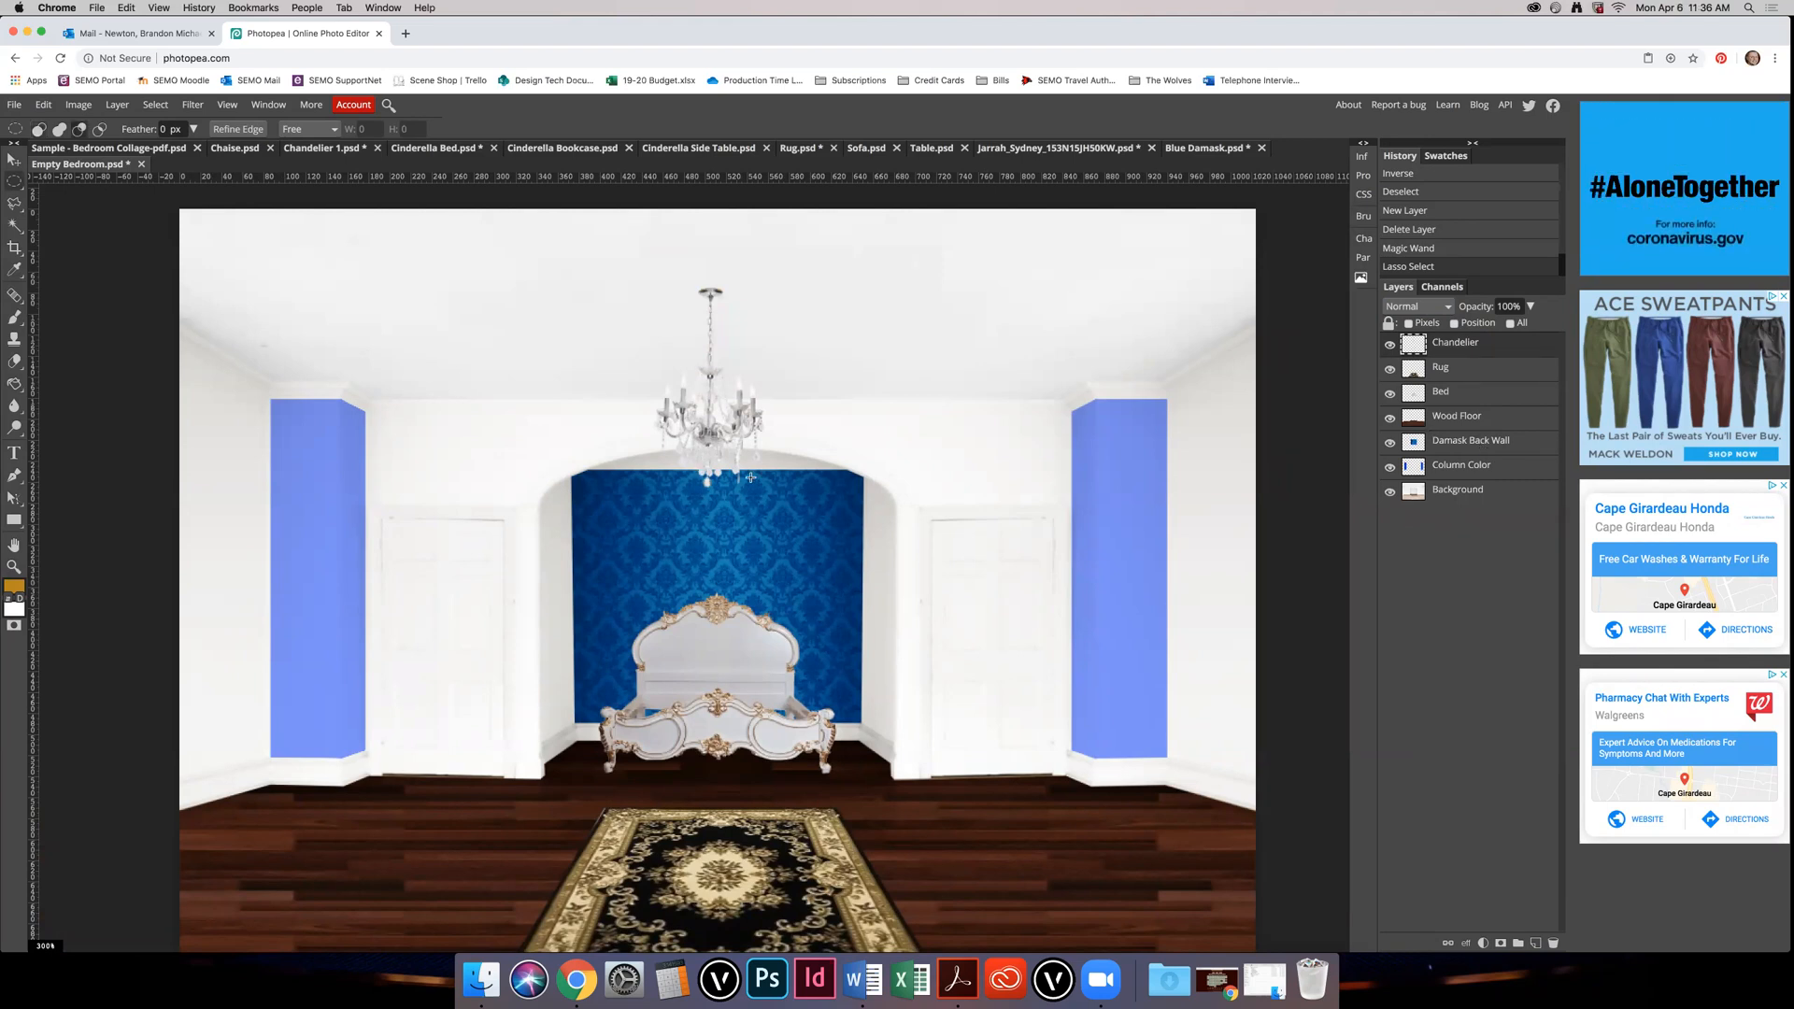
scroll(800, 513, "down", 1)
key("alt")
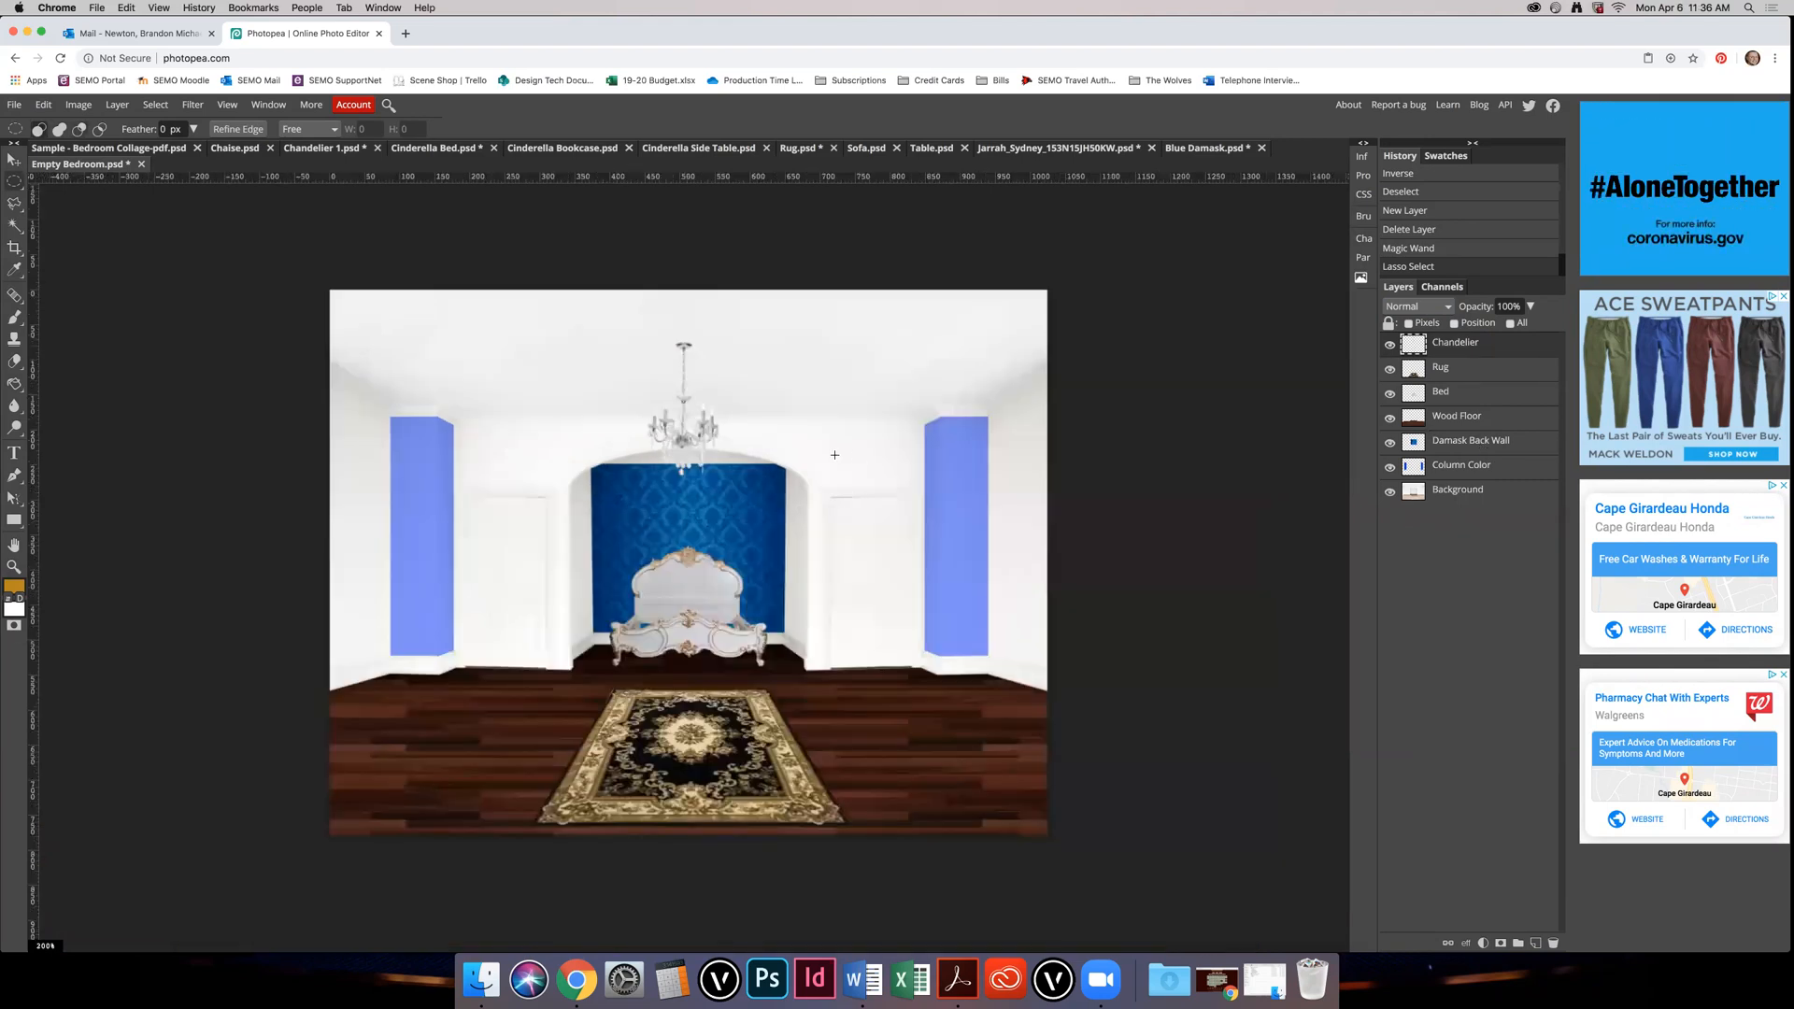
Step: Switch to Sample - Bedroom Collage-pdf.psd and examine the shadows around the chandelier's canopy and the furniture
key("v")
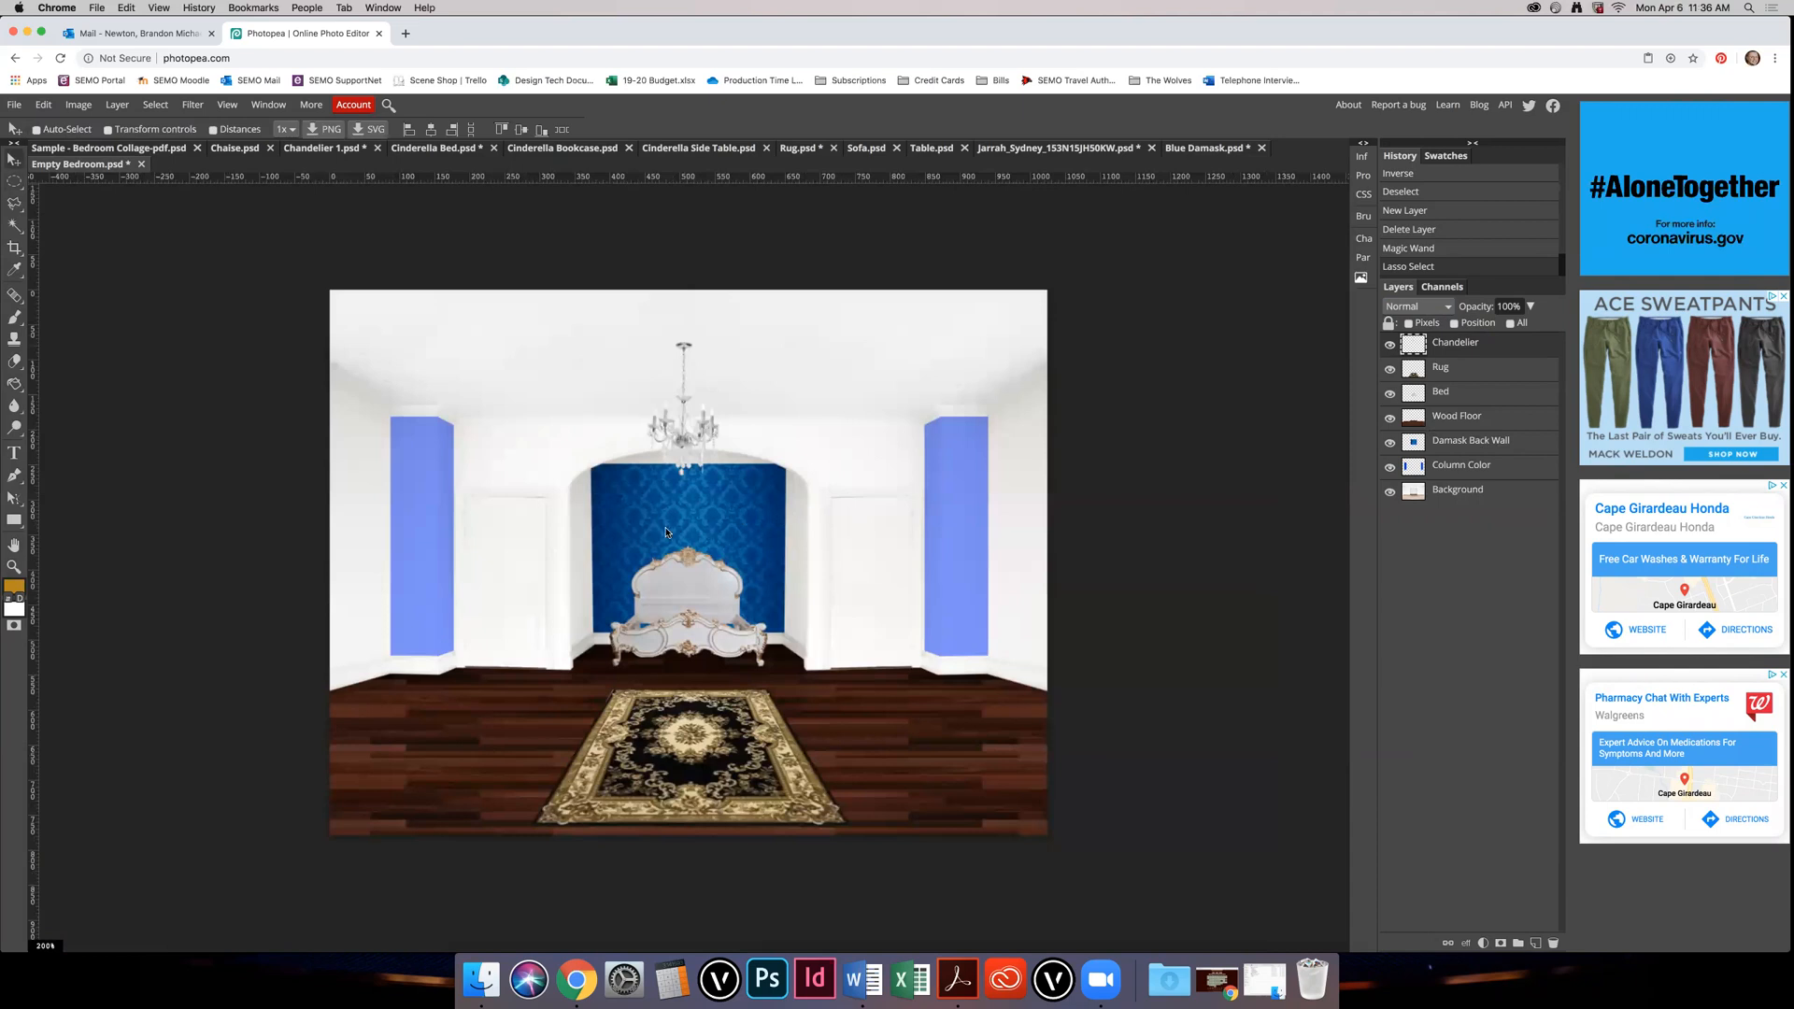
scroll(665, 533, "up", 2)
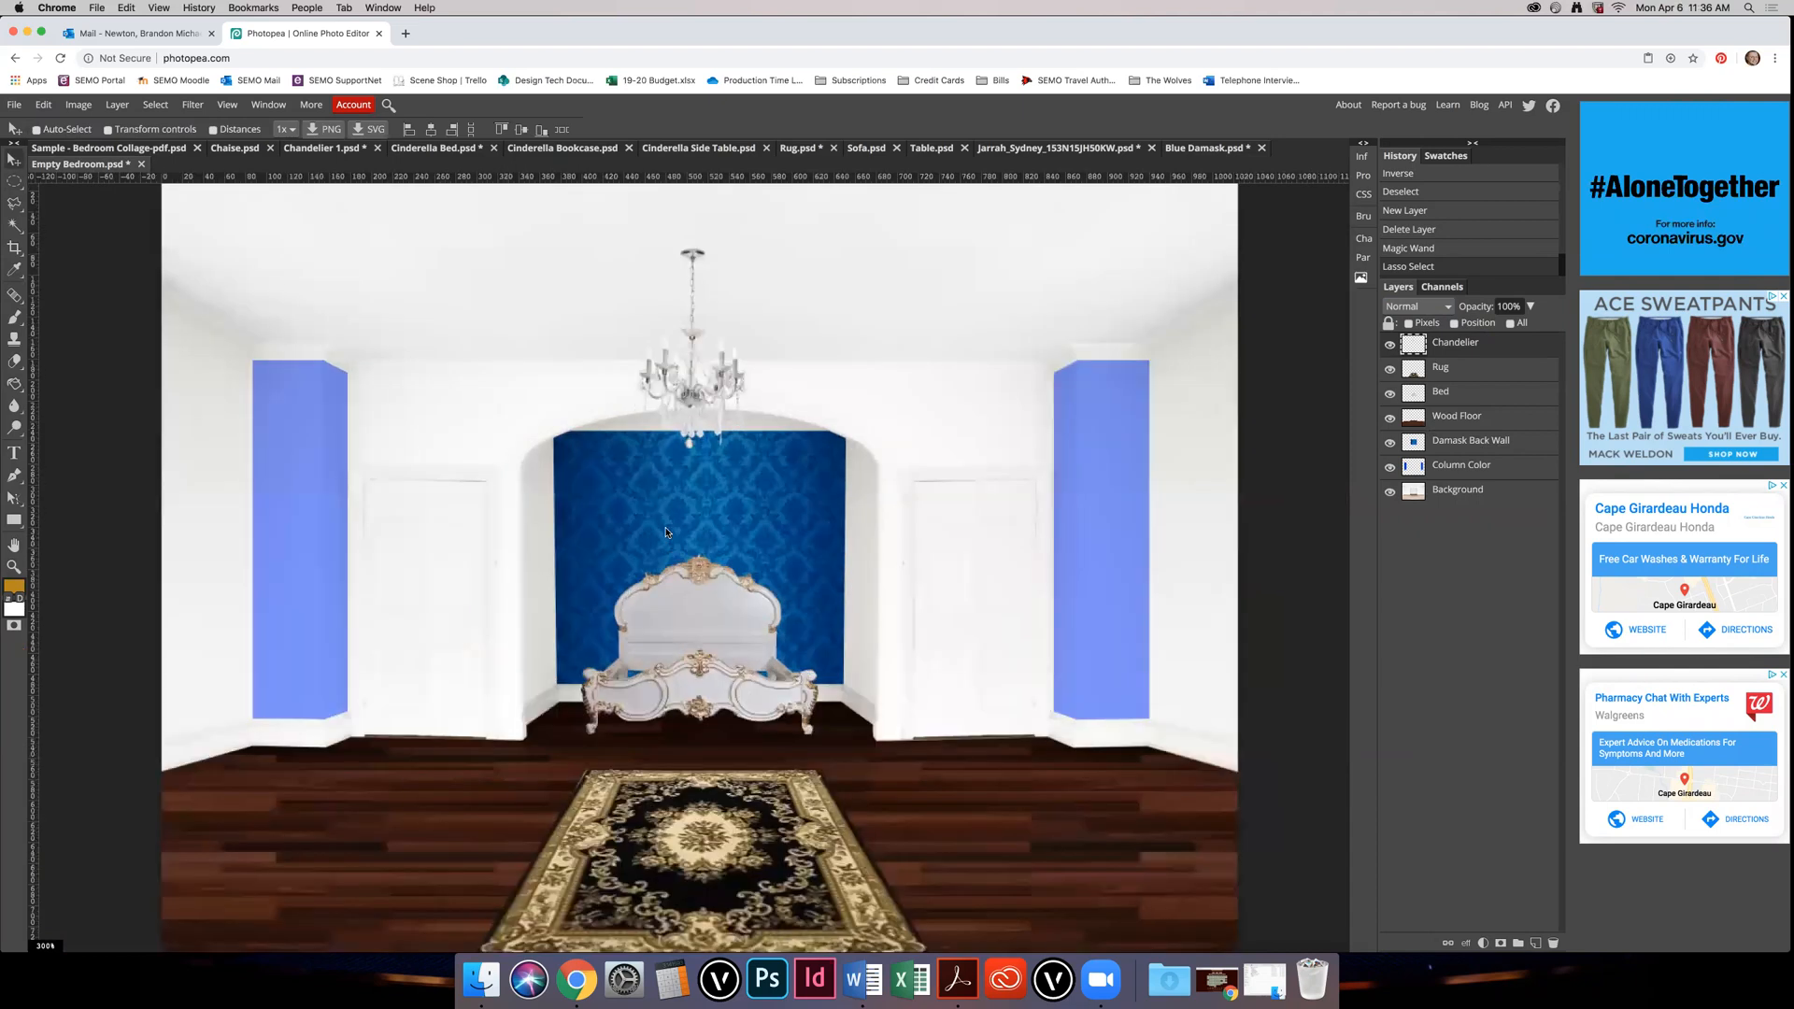
scroll(665, 532, "down", 2)
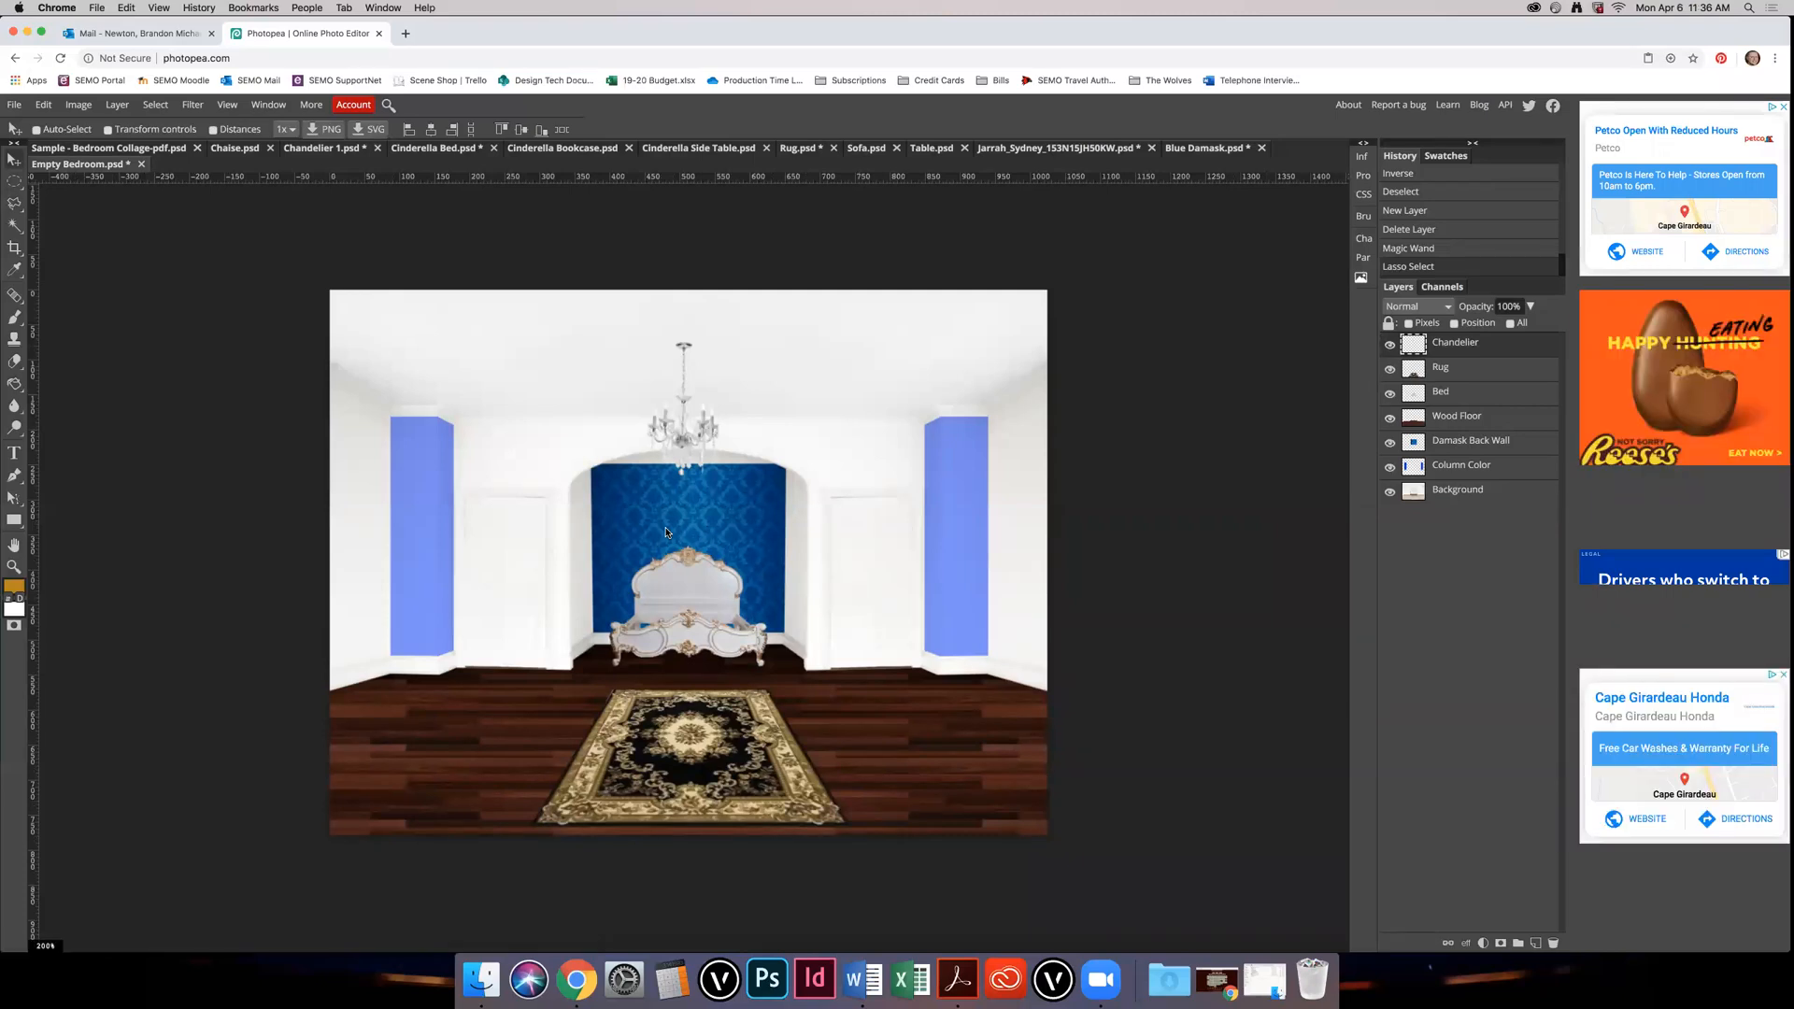
left_click(107, 150)
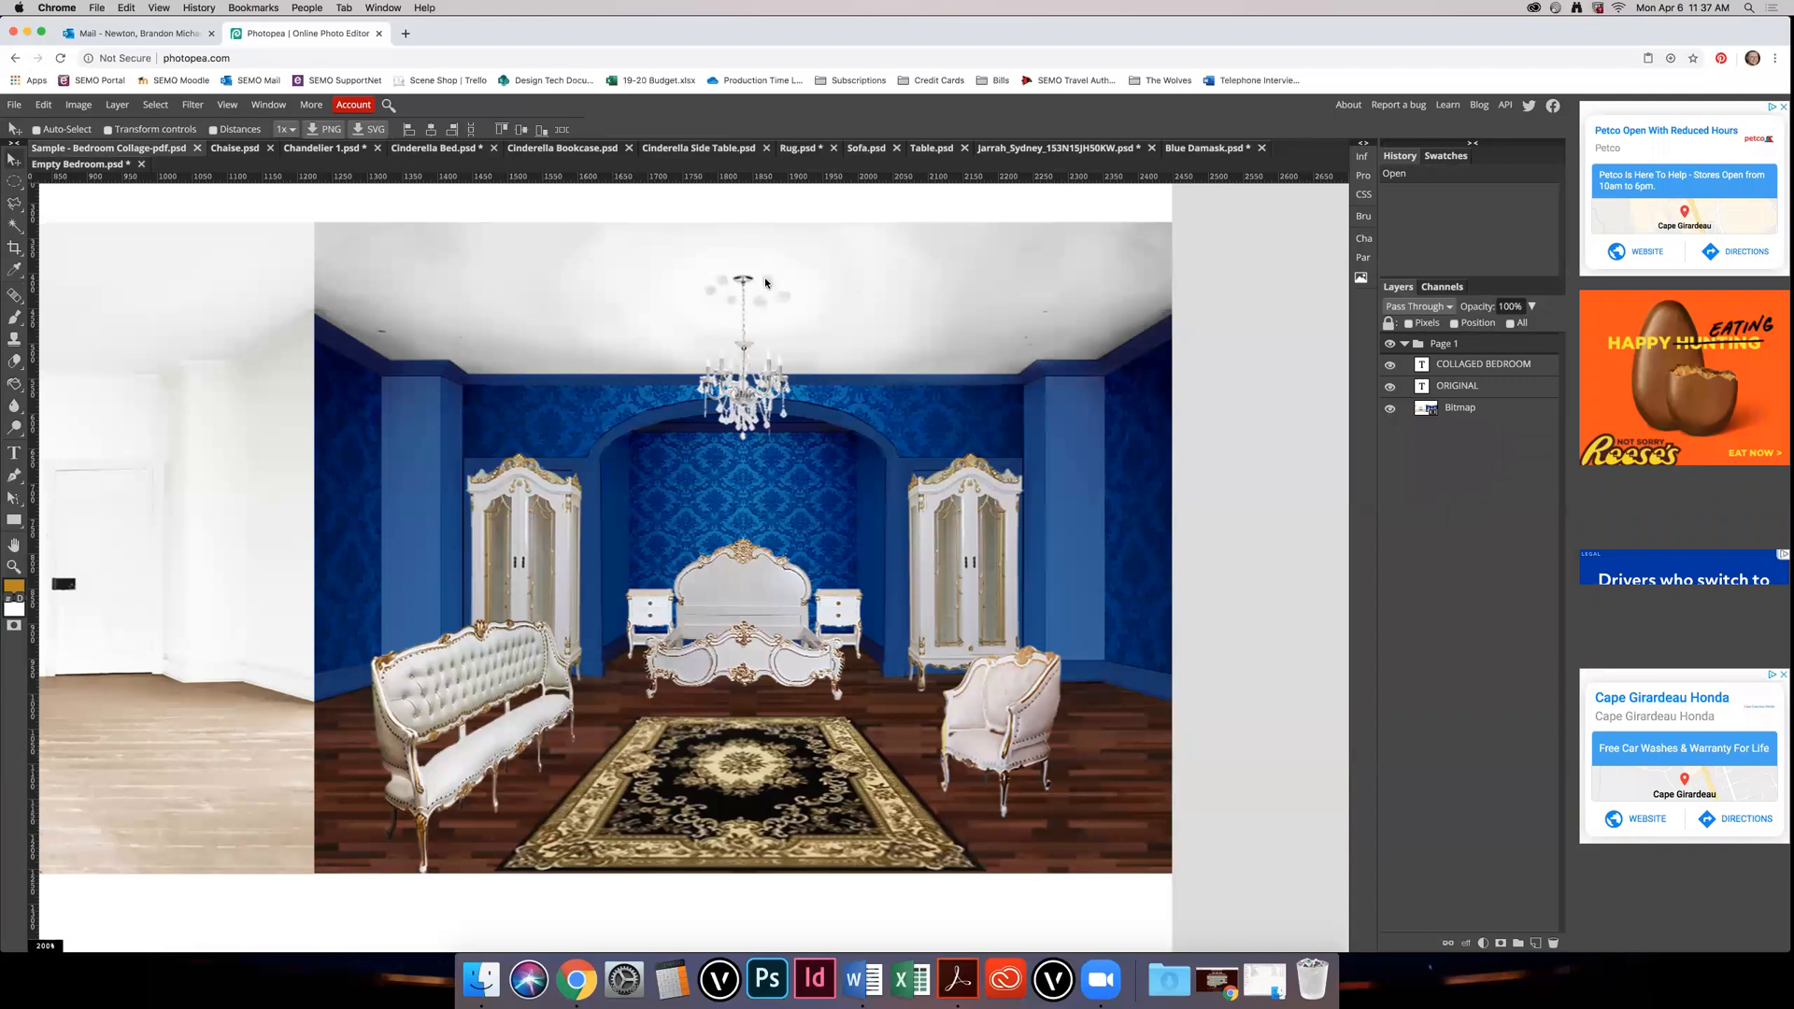
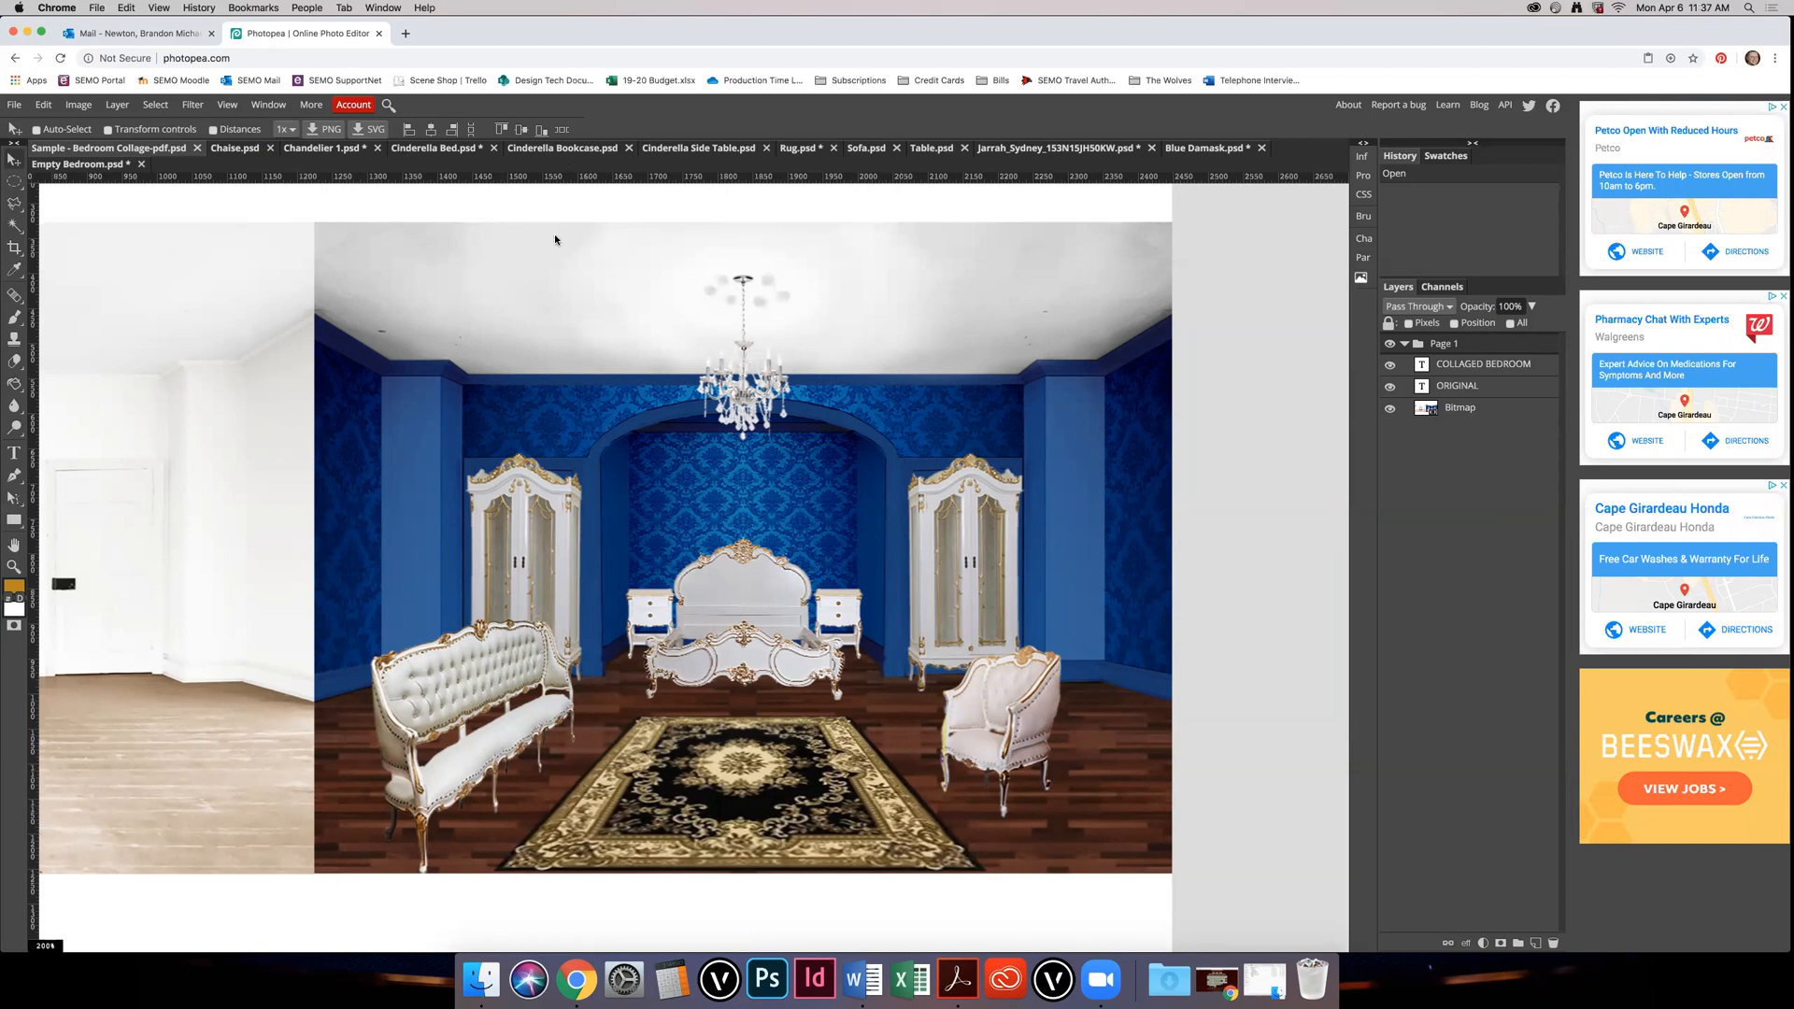
Step: Return to Empty Bedroom.psd and add a new layer named Shadows above the Chandelier layer
left_click(110, 165)
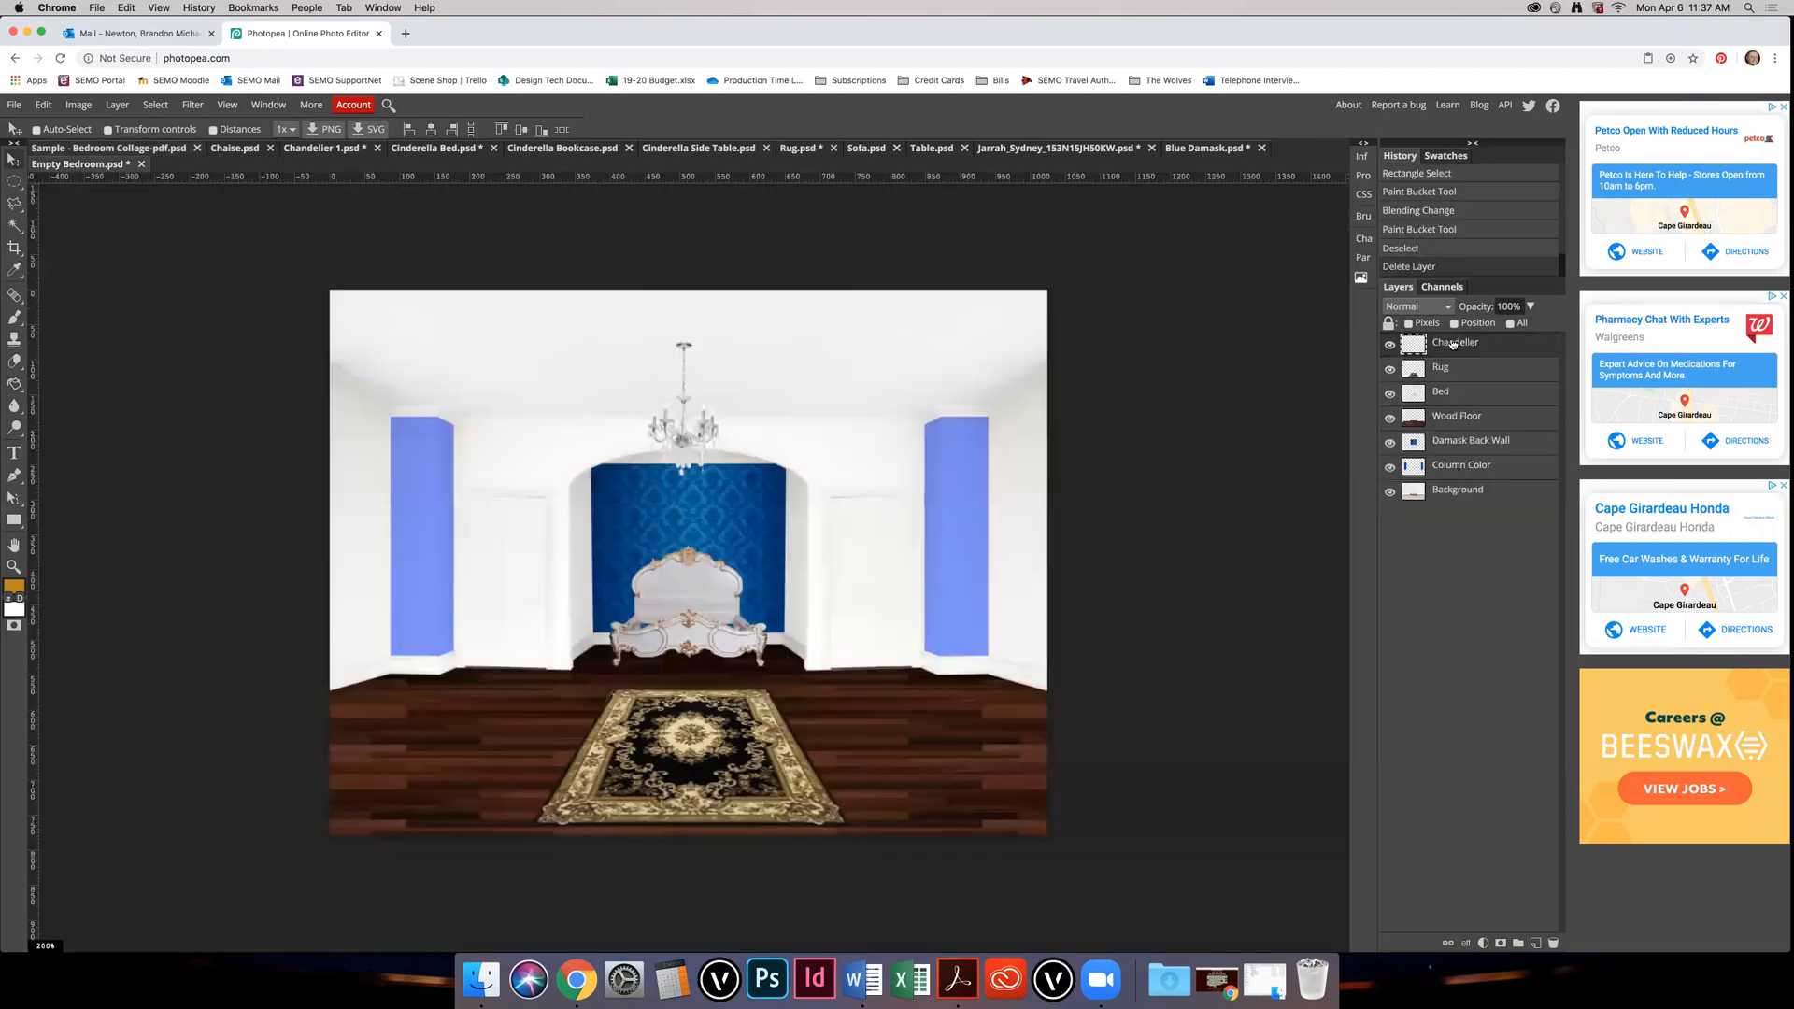
left_click(1535, 944)
double_click(1449, 344)
type("Shadows")
key("Return")
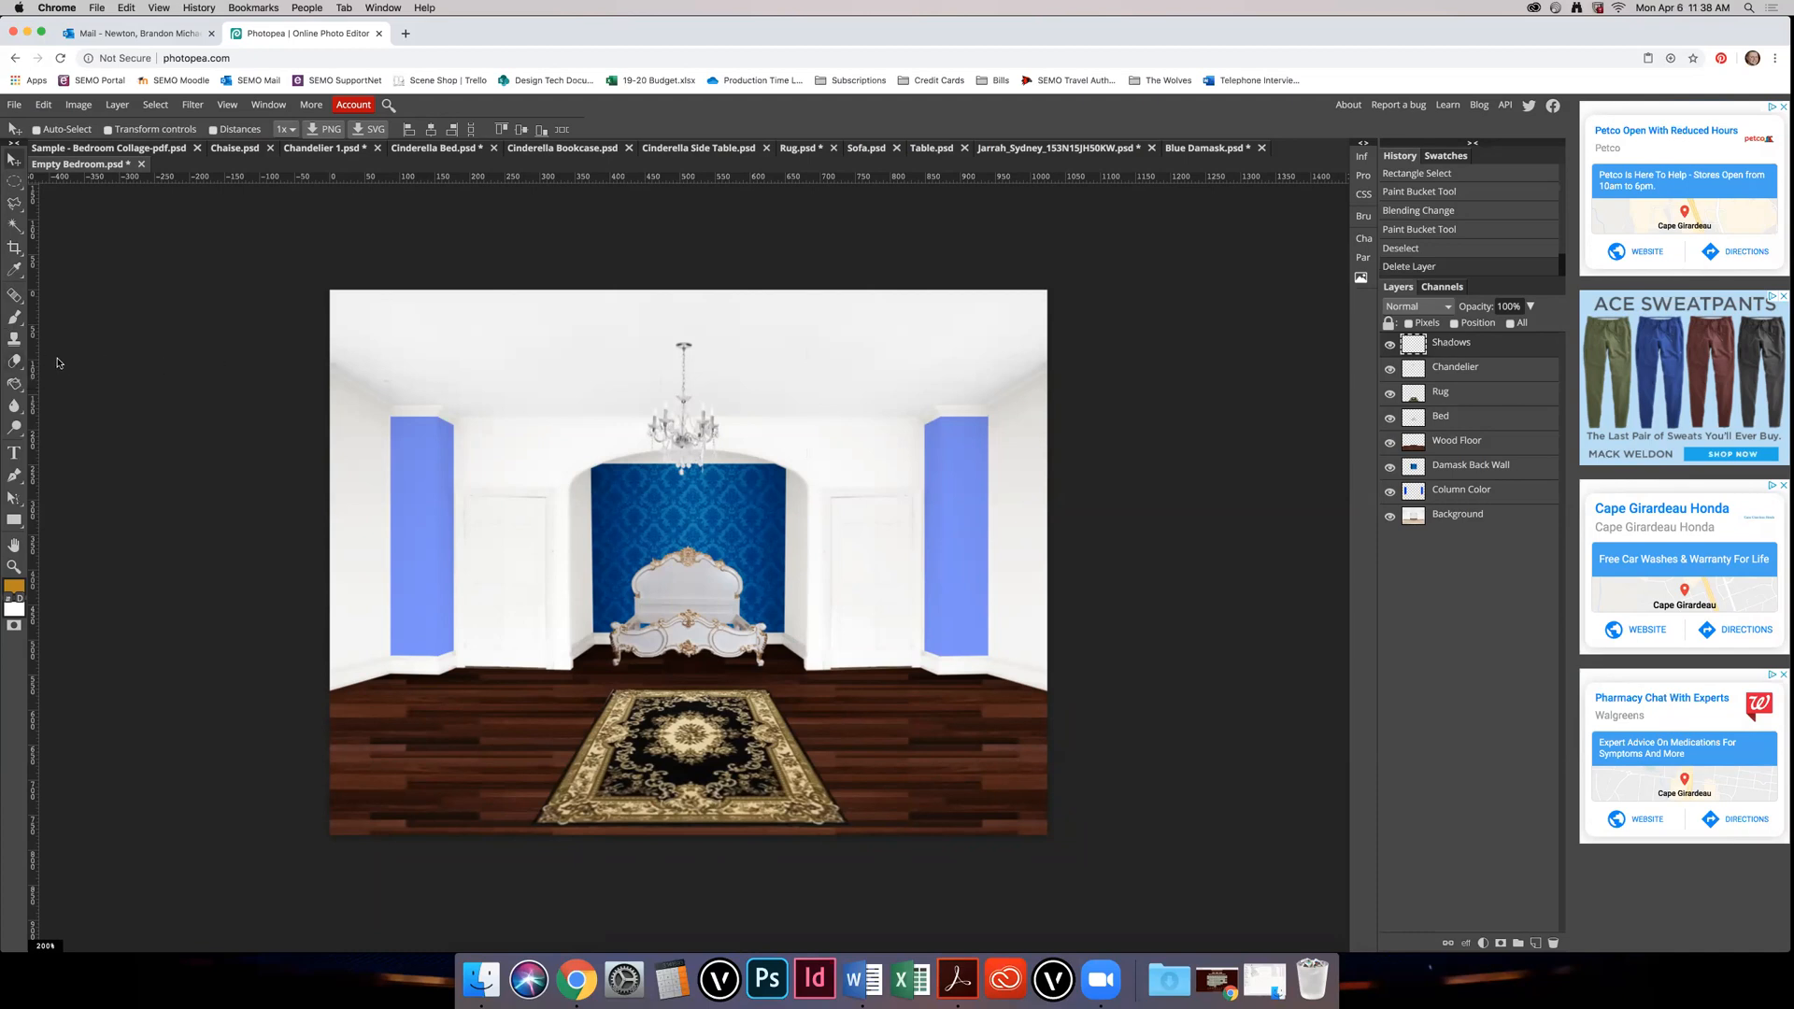
Step: Set up the Burn tool with 100% exposure, a brush size of 100 and the softest hardness
right_click(16, 428)
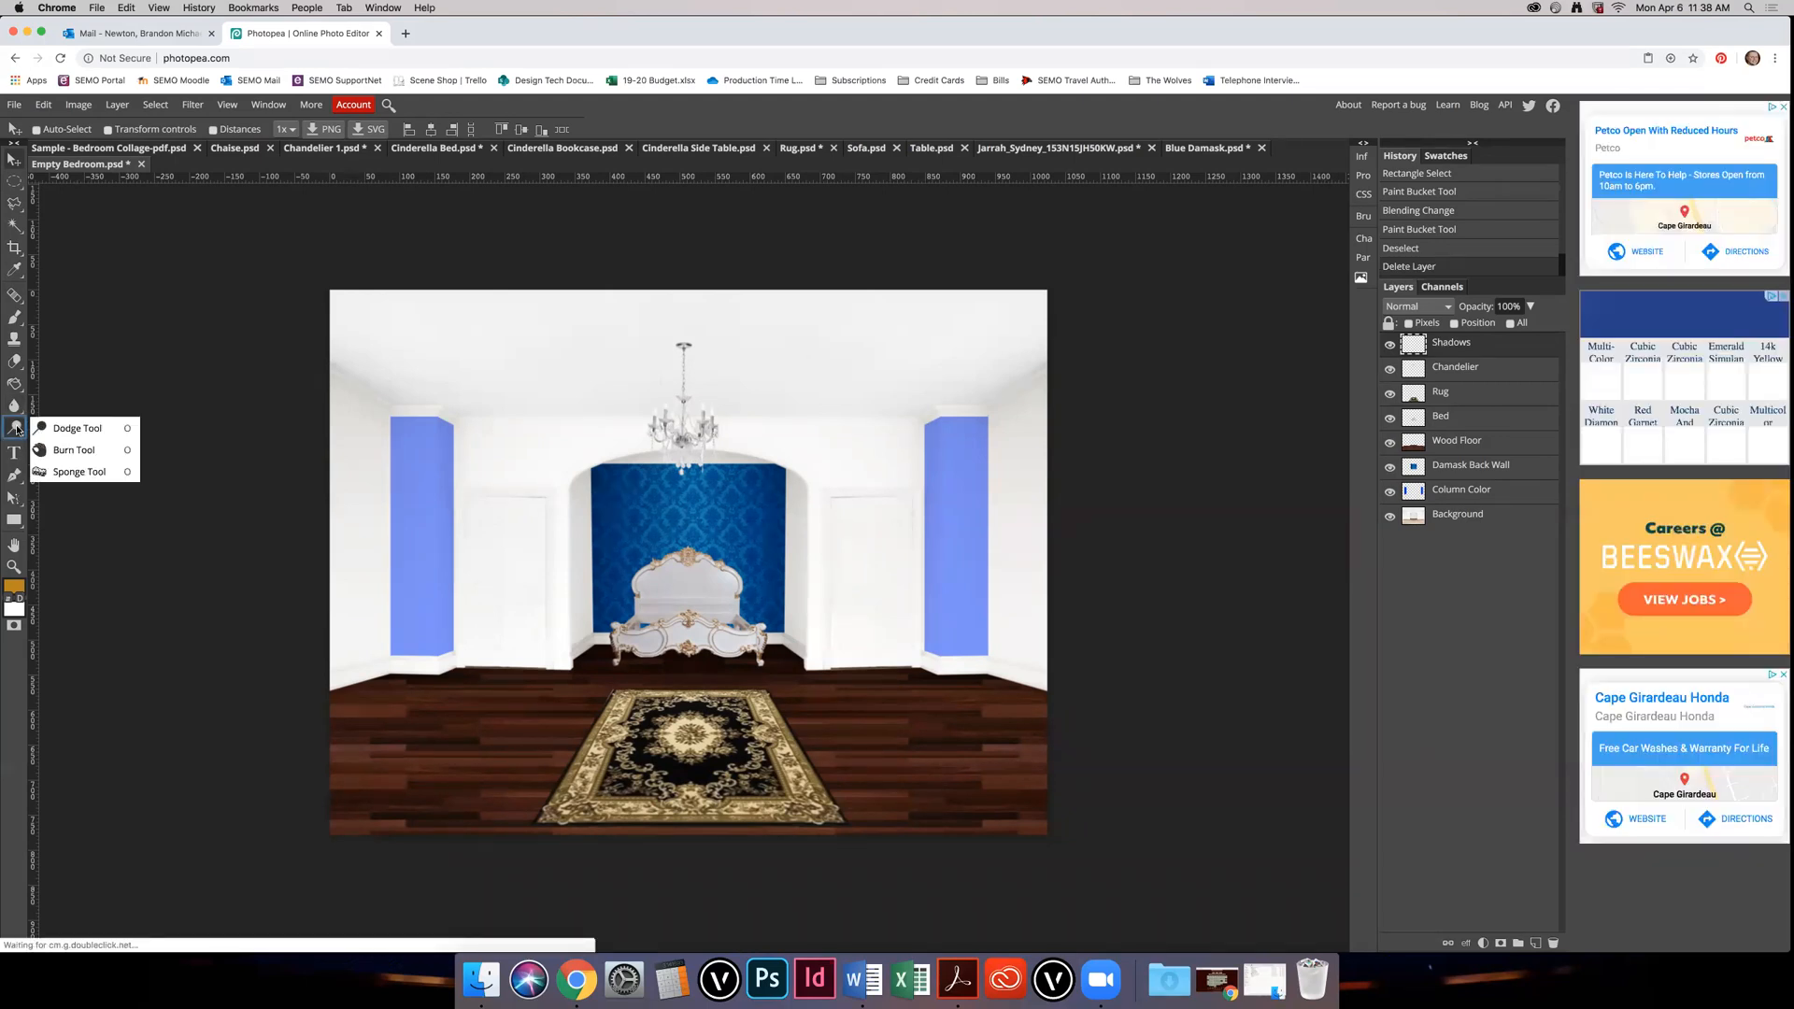
left_click(74, 449)
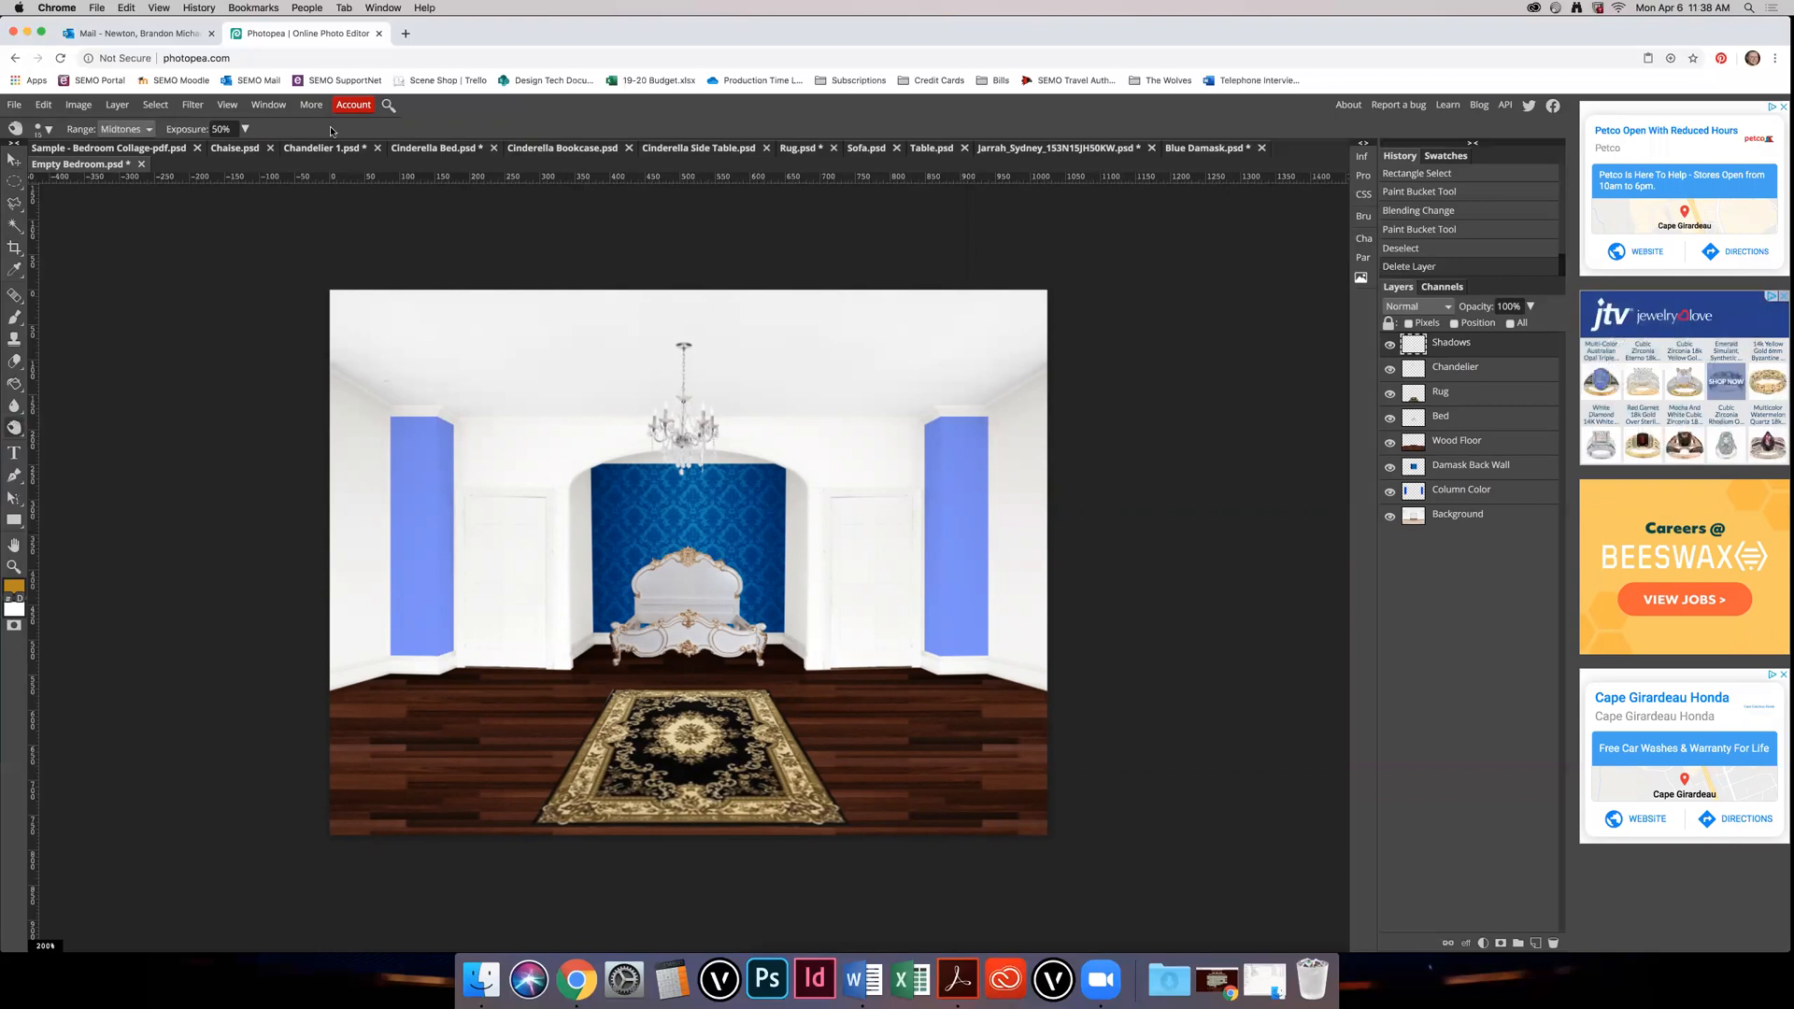
left_click(220, 129)
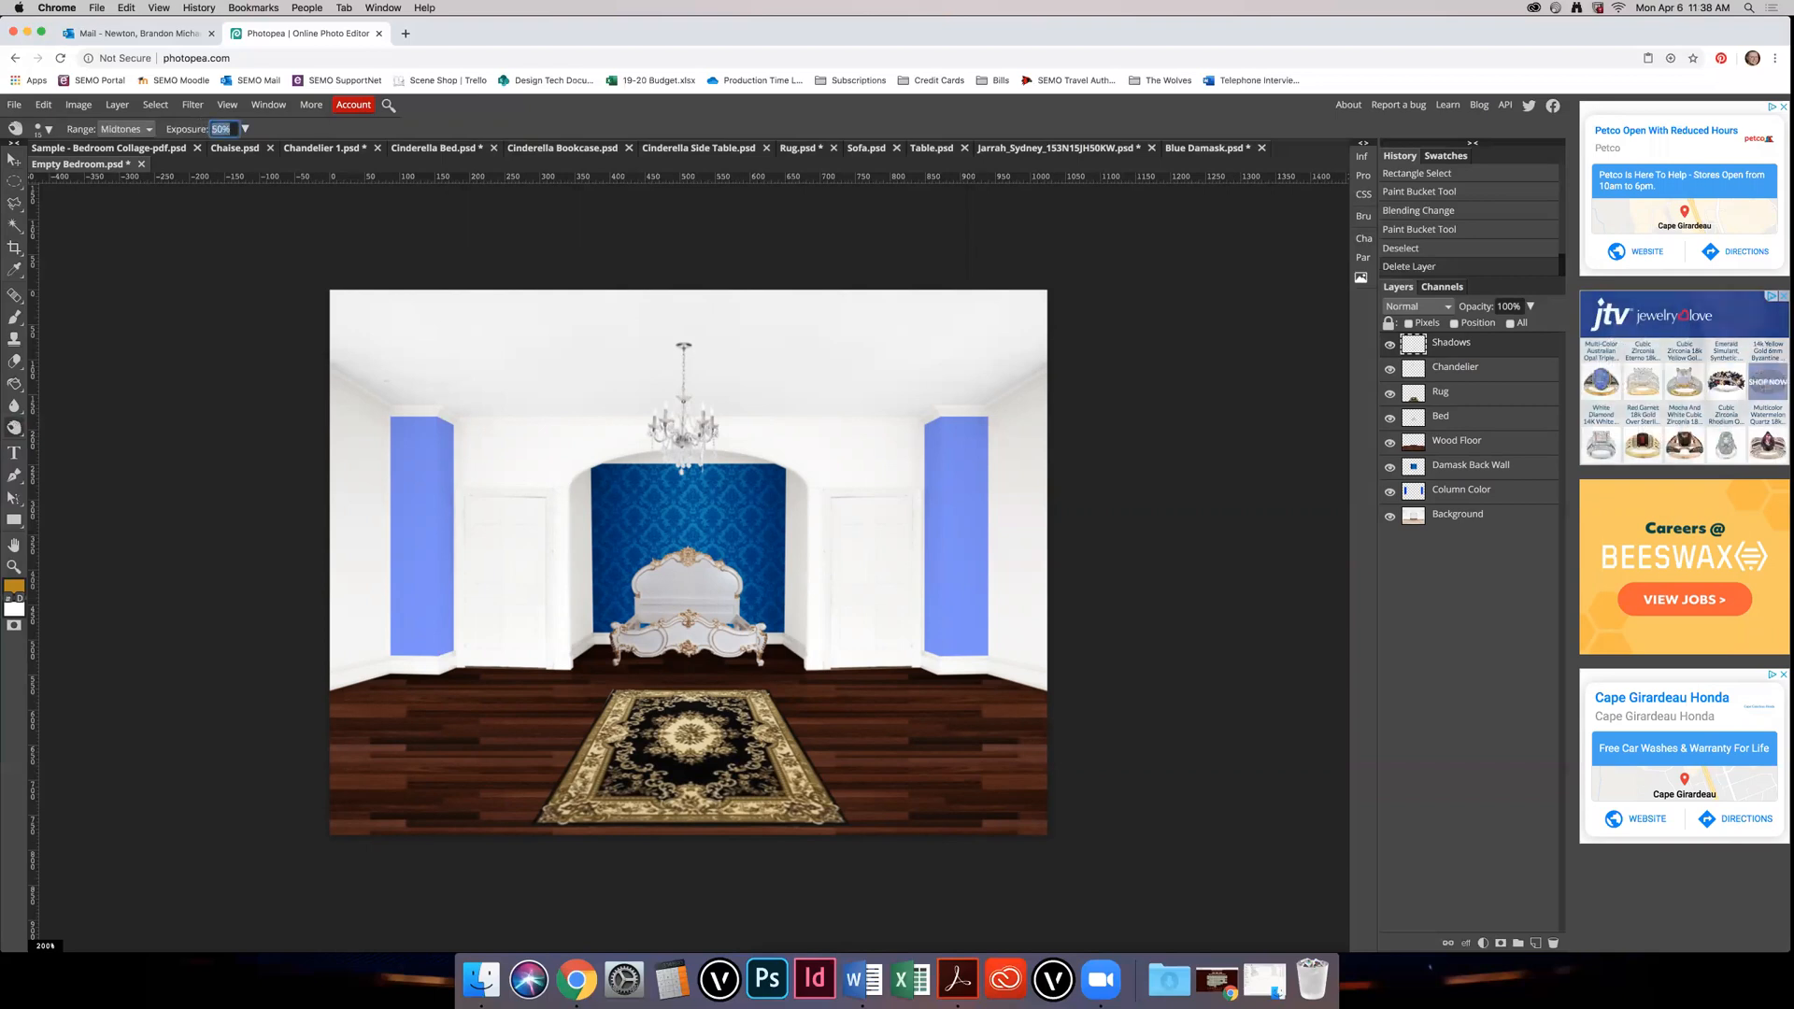
type("100")
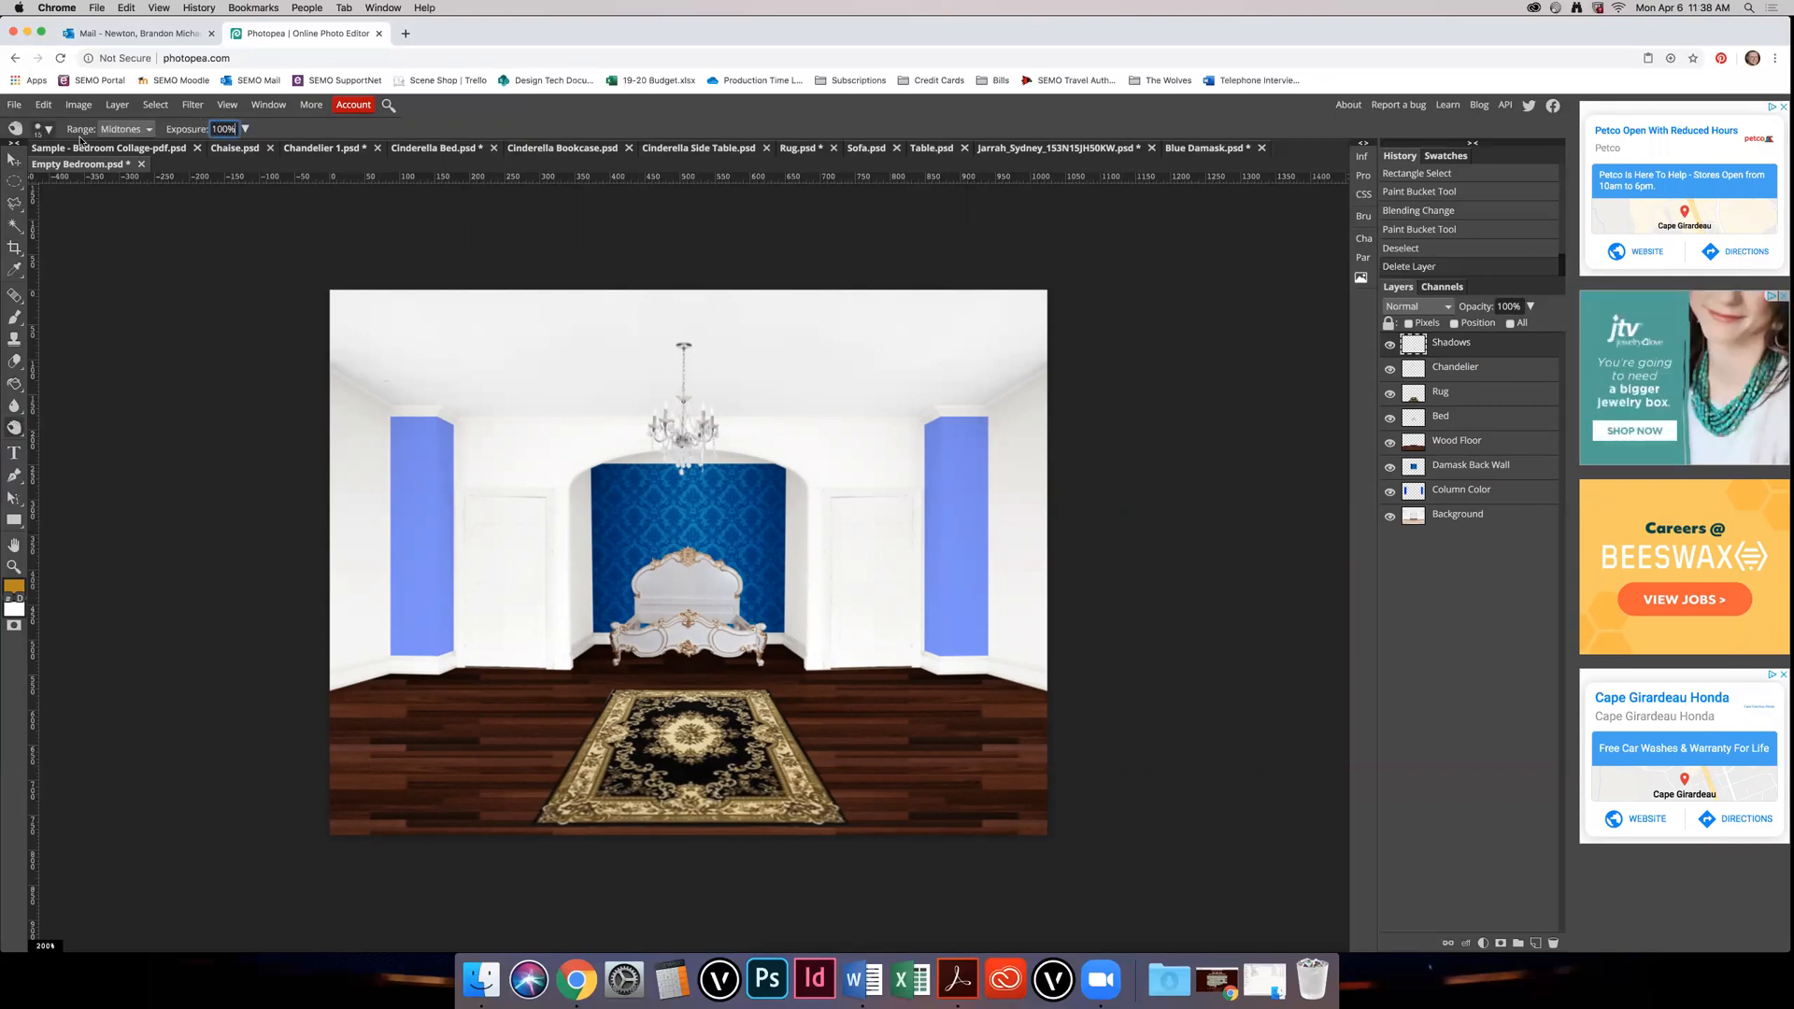
left_click(41, 129)
left_click(174, 155)
type("100")
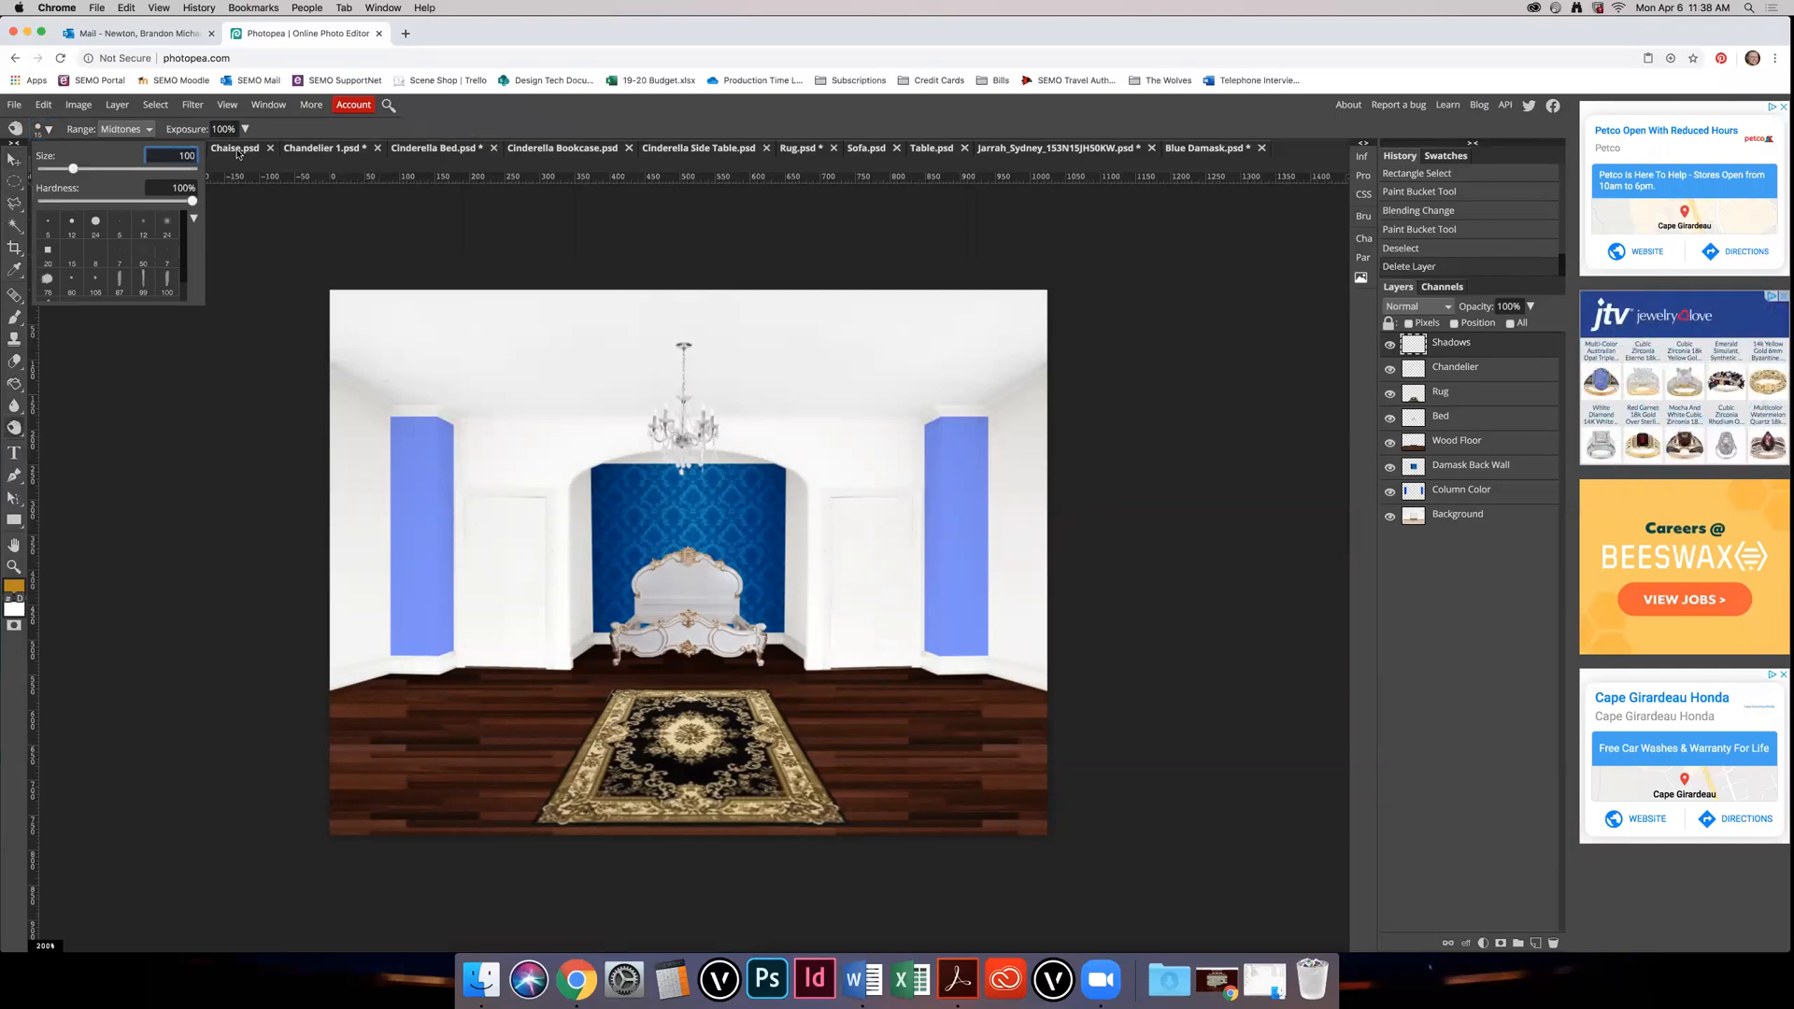
left_click_drag(193, 201, 21, 206)
left_click(457, 114)
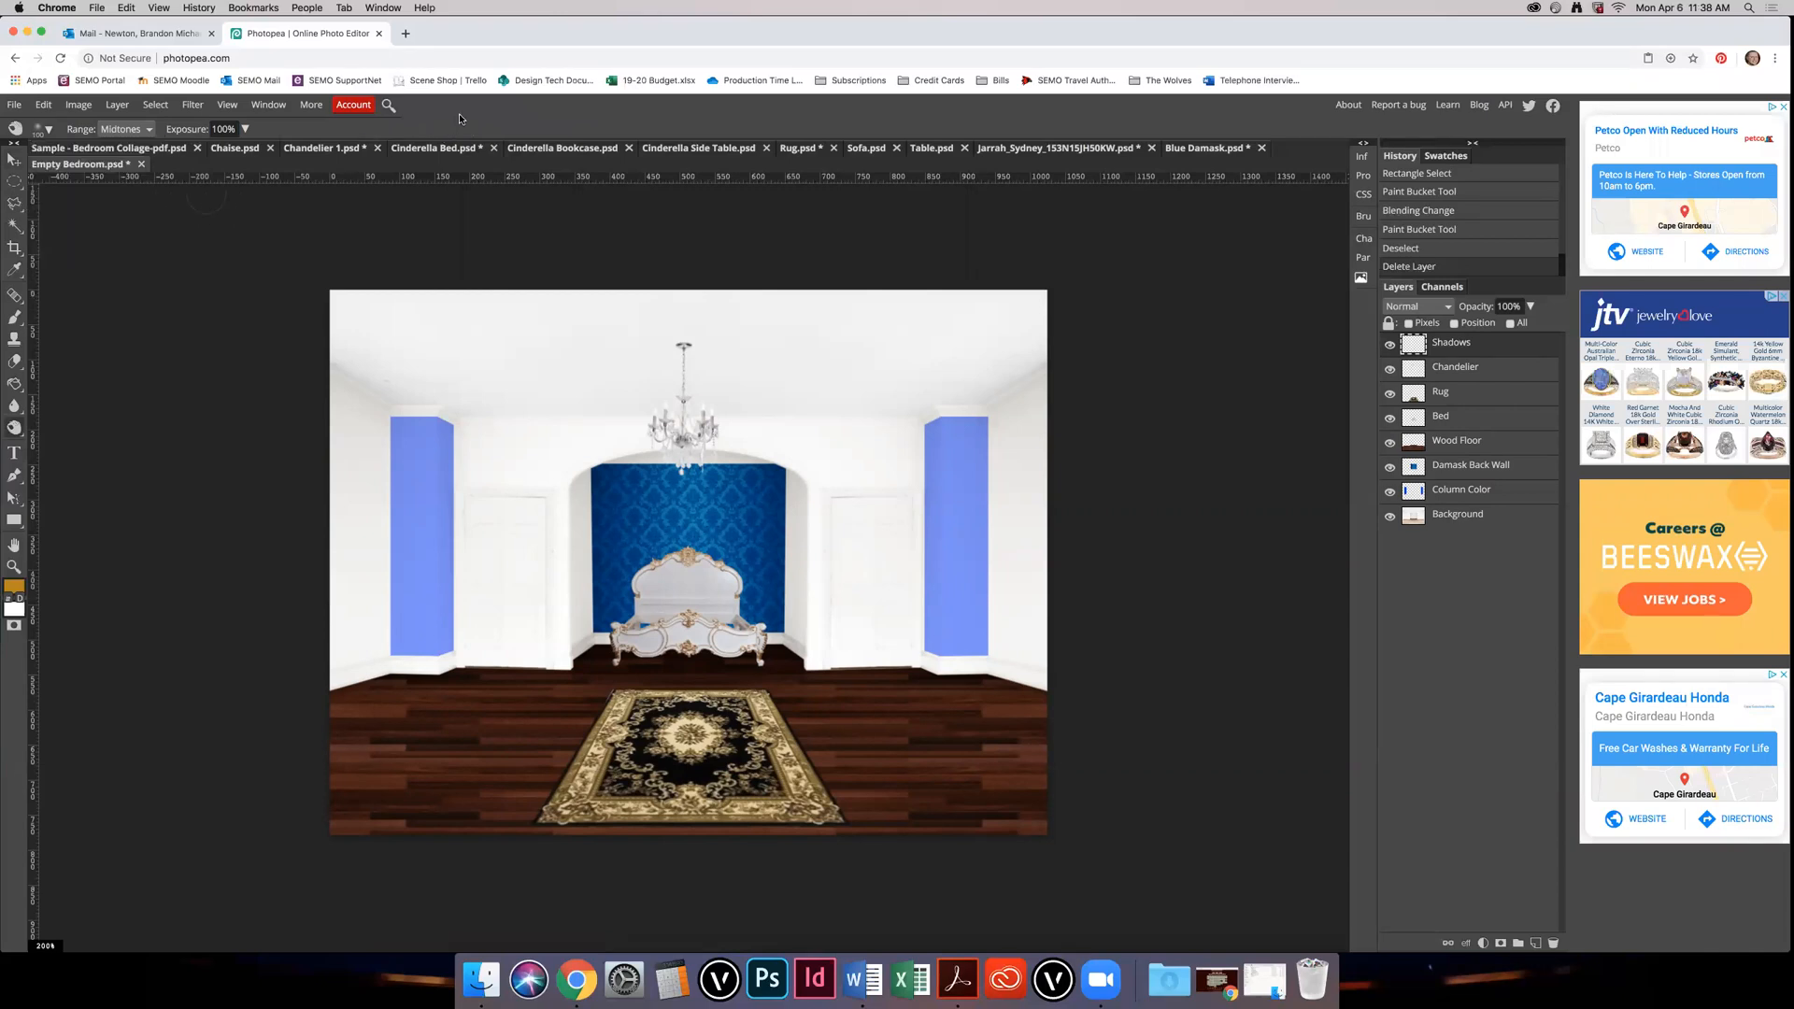
Step: Try to darken the ceiling on the Background layer with a midtones burn stroke, and undo it
left_click(1469, 372)
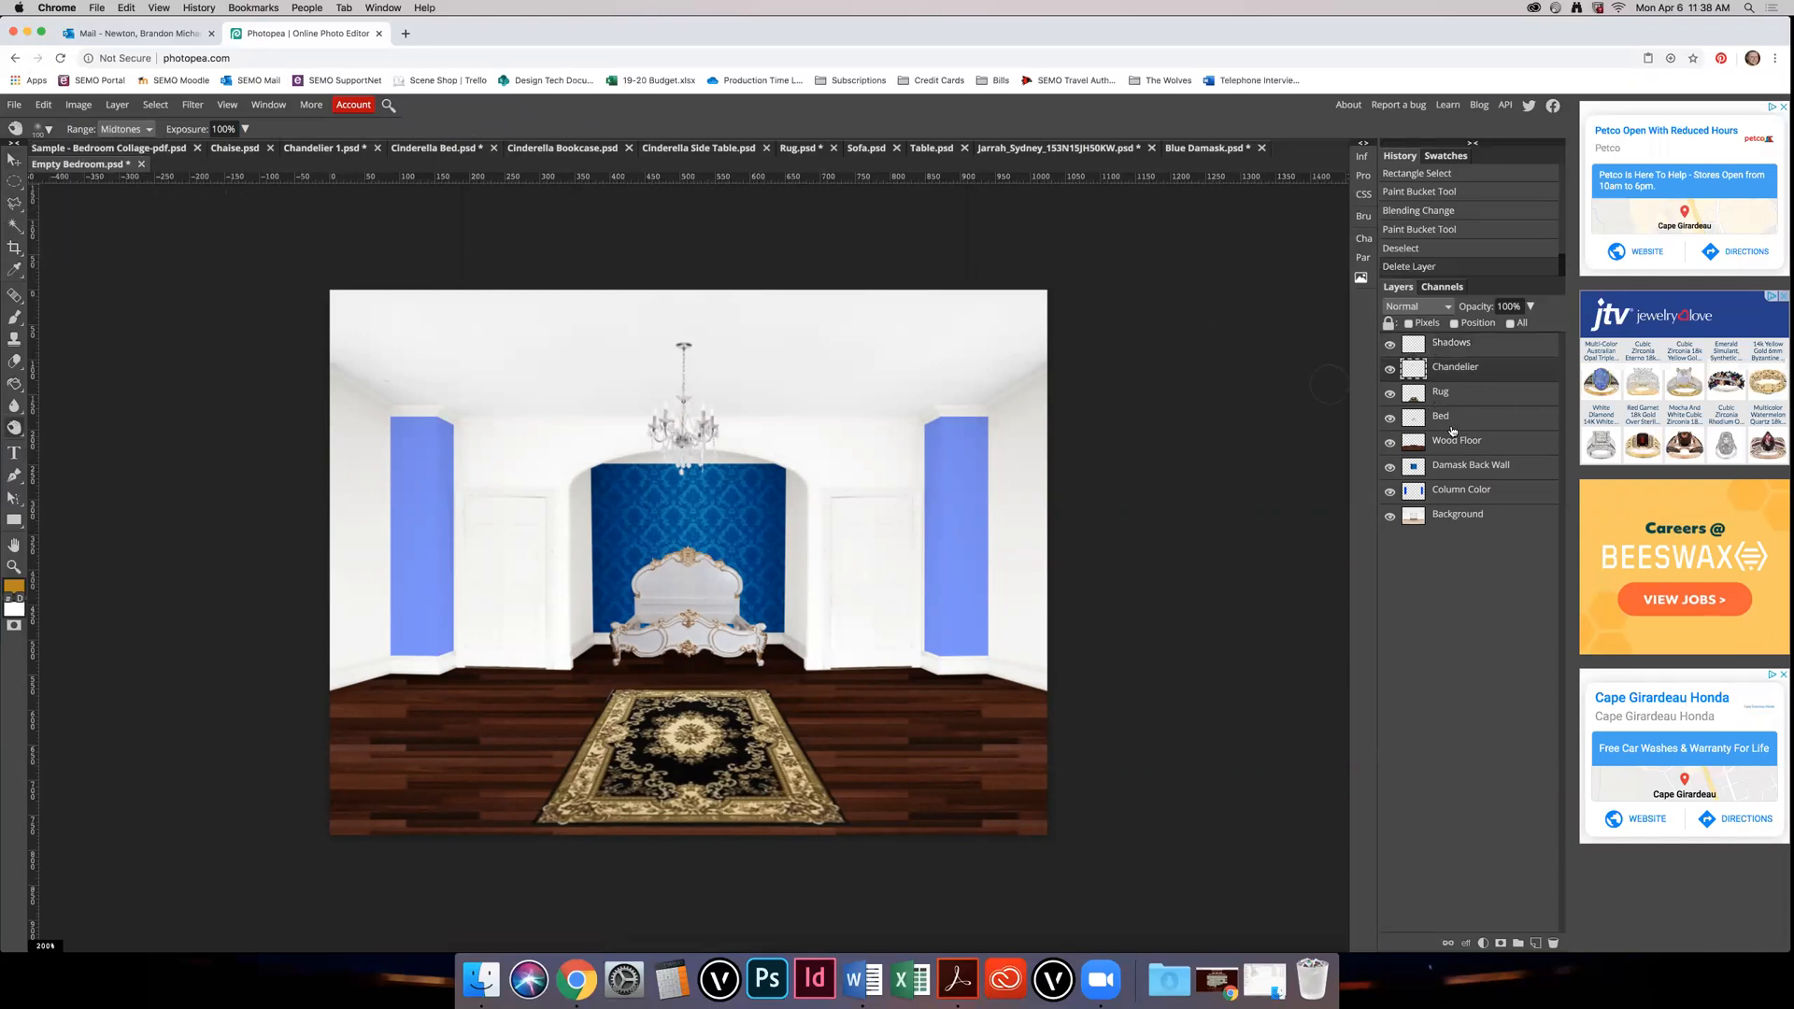
left_click(1453, 522)
mouse_move(911, 347)
left_mouse_down()
mouse_move(972, 423)
mouse_move(936, 441)
mouse_move(1008, 460)
mouse_move(955, 350)
mouse_move(955, 375)
mouse_move(980, 319)
left_mouse_up()
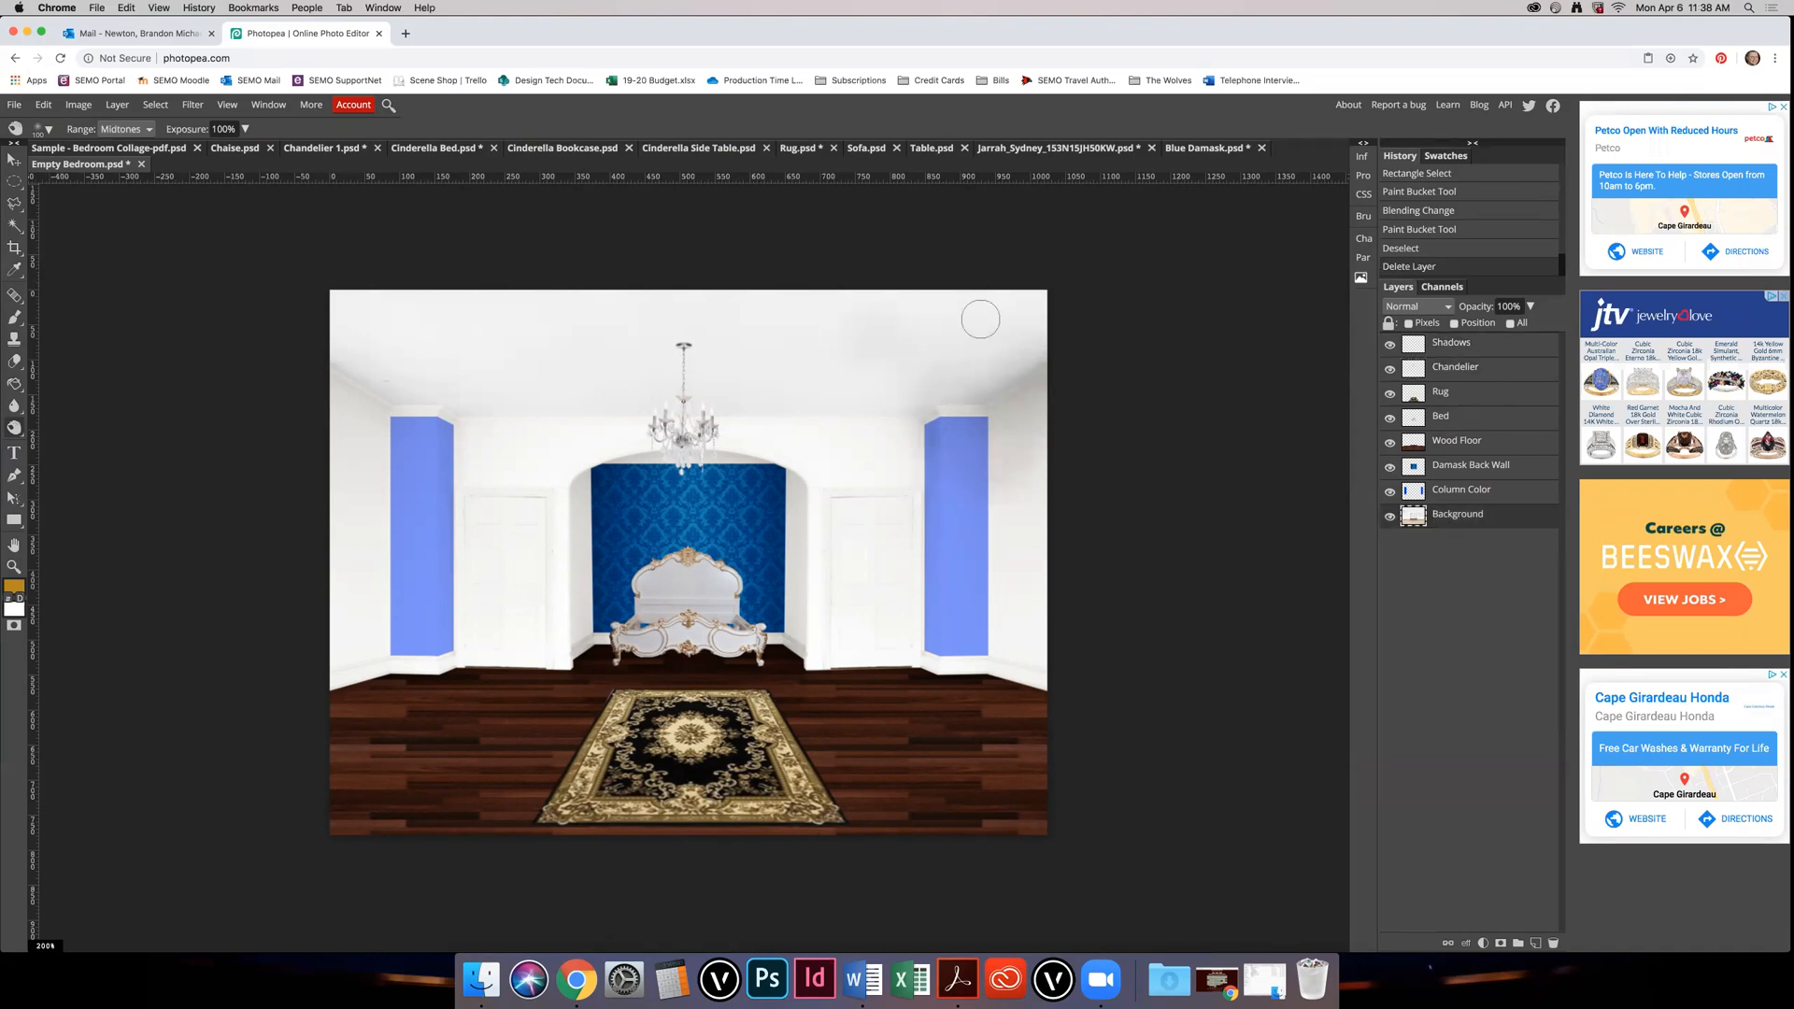
key("ctrl+z")
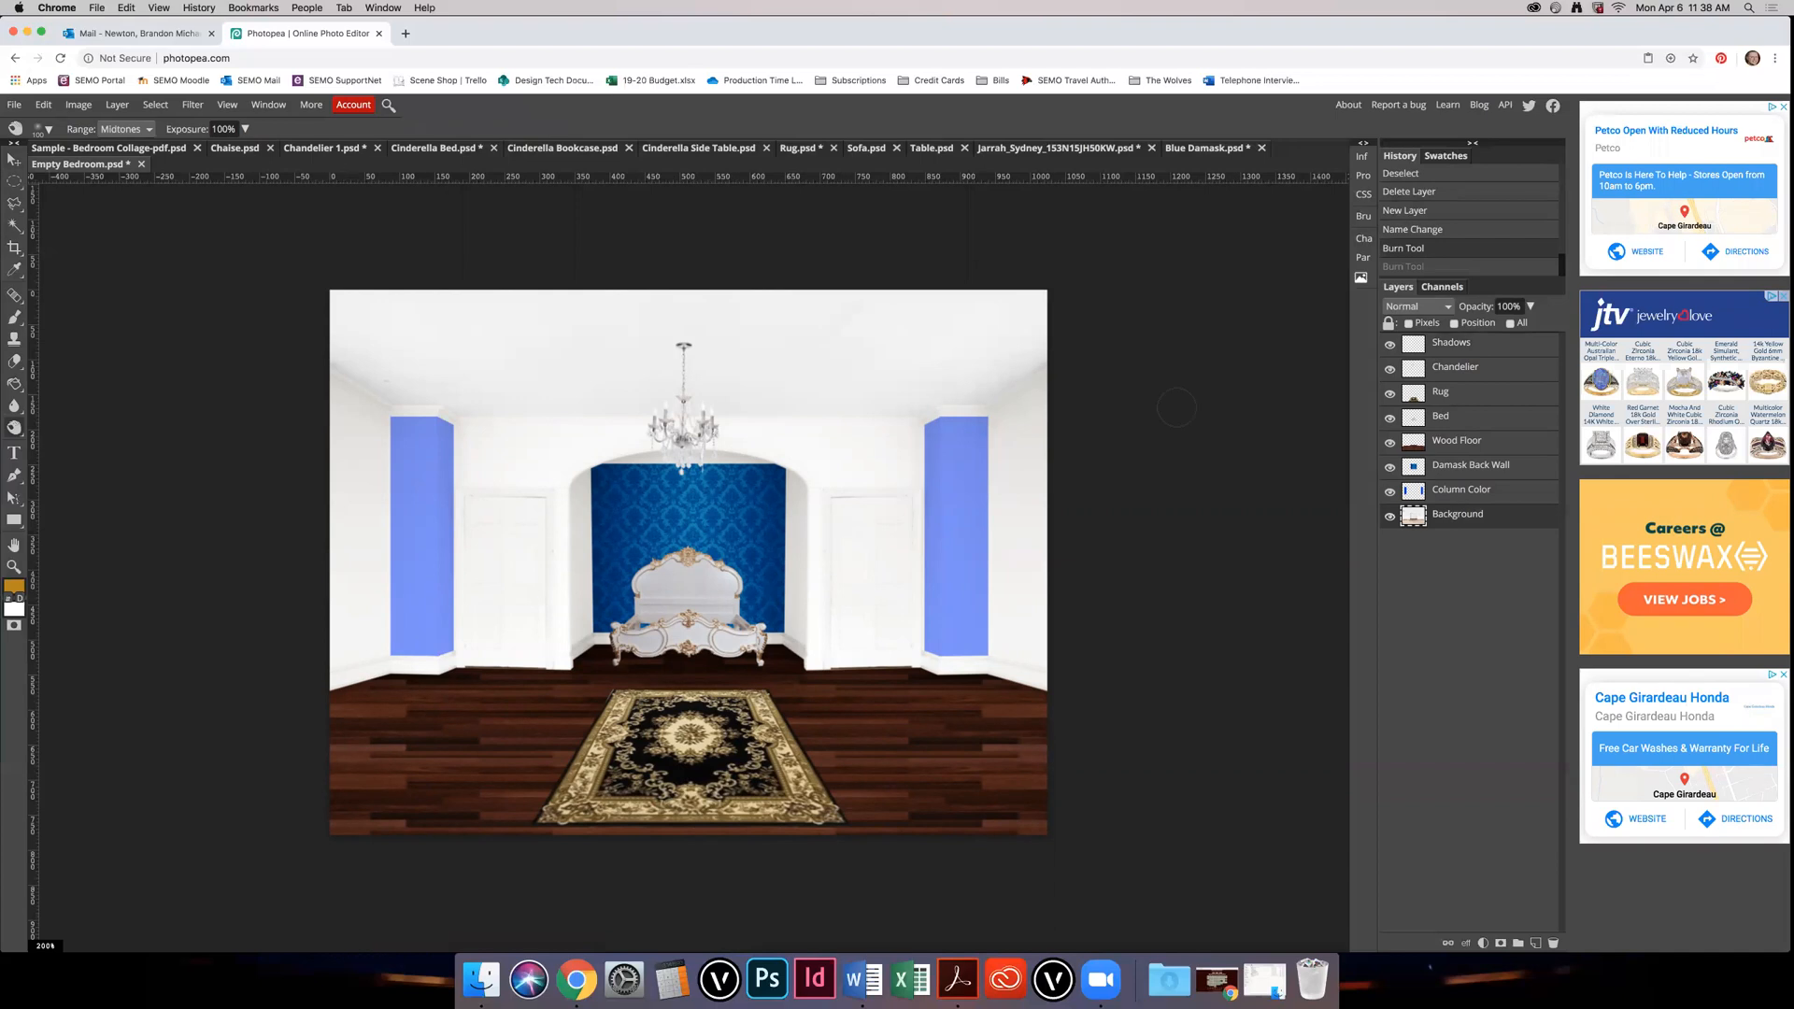
Step: Try burning the Background with the range set to Highlights, undo the burn strokes and reselect the Shadows layer
left_click(125, 129)
key("Return")
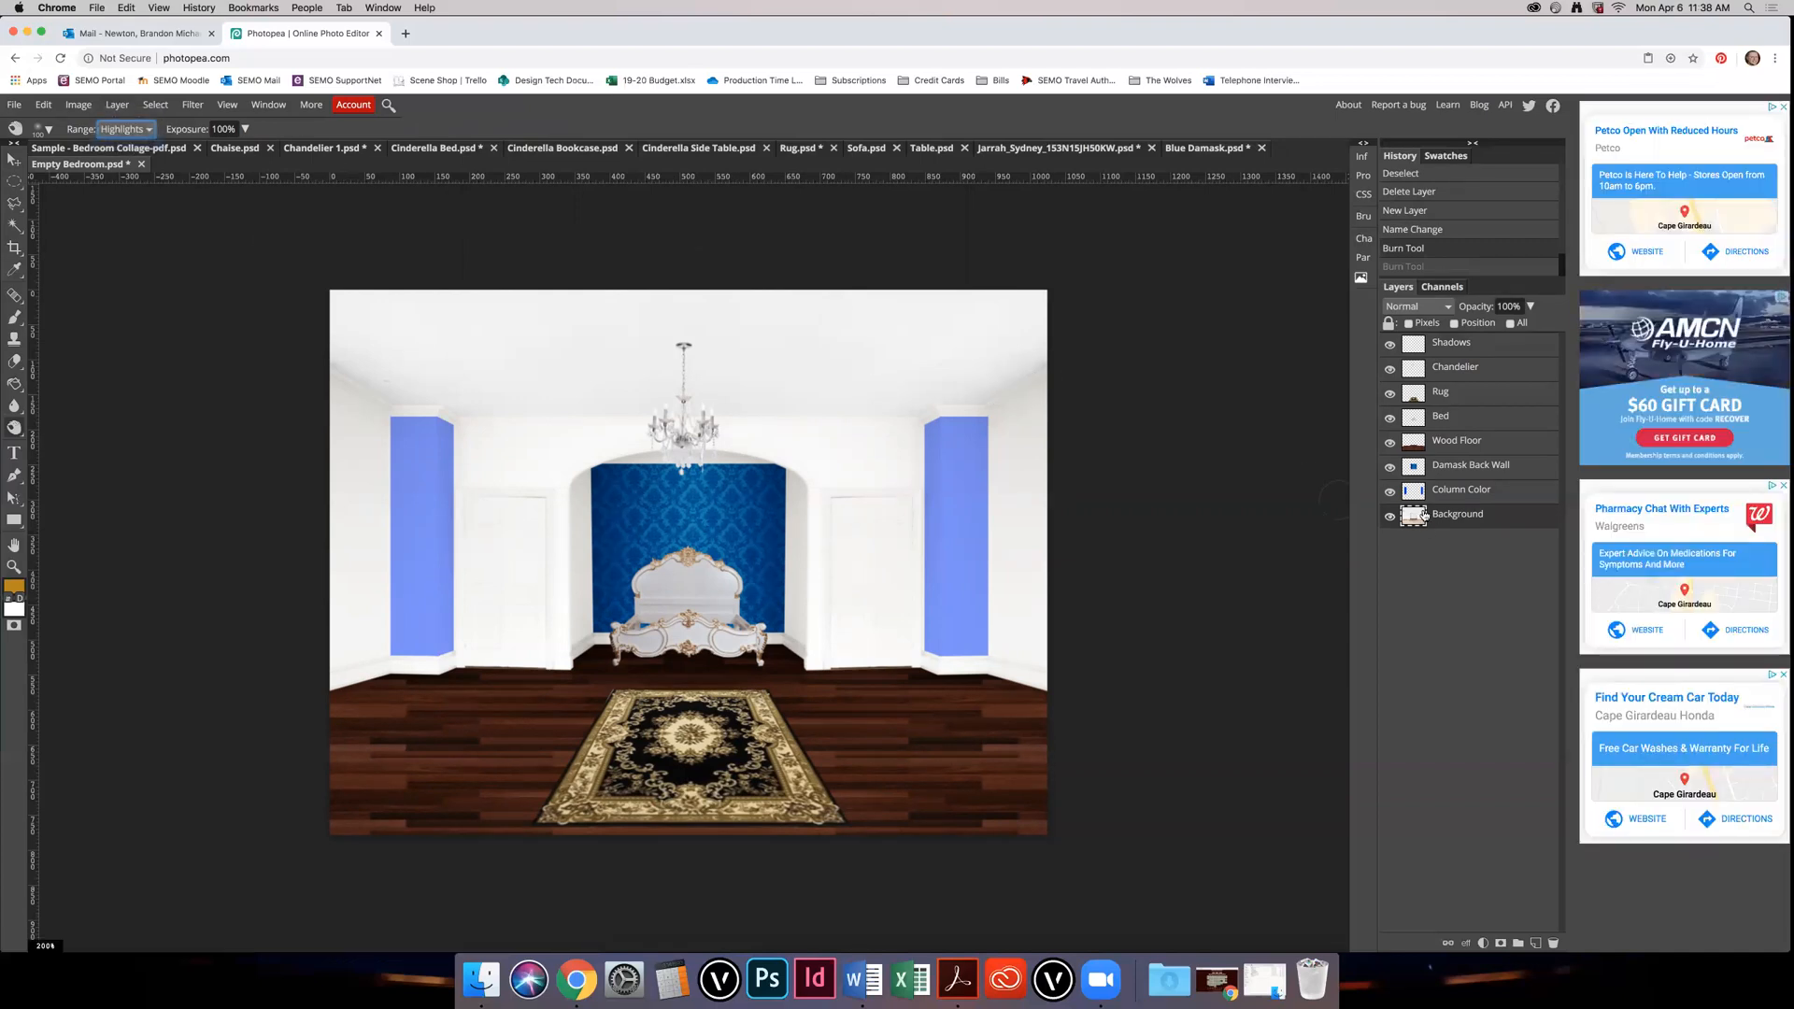
mouse_move(996, 370)
left_mouse_down()
mouse_move(955, 416)
mouse_move(997, 376)
mouse_move(988, 328)
mouse_move(951, 295)
mouse_move(1062, 346)
mouse_move(1051, 440)
mouse_move(978, 327)
mouse_move(865, 328)
mouse_move(848, 411)
mouse_move(860, 478)
left_mouse_up()
key("super+z")
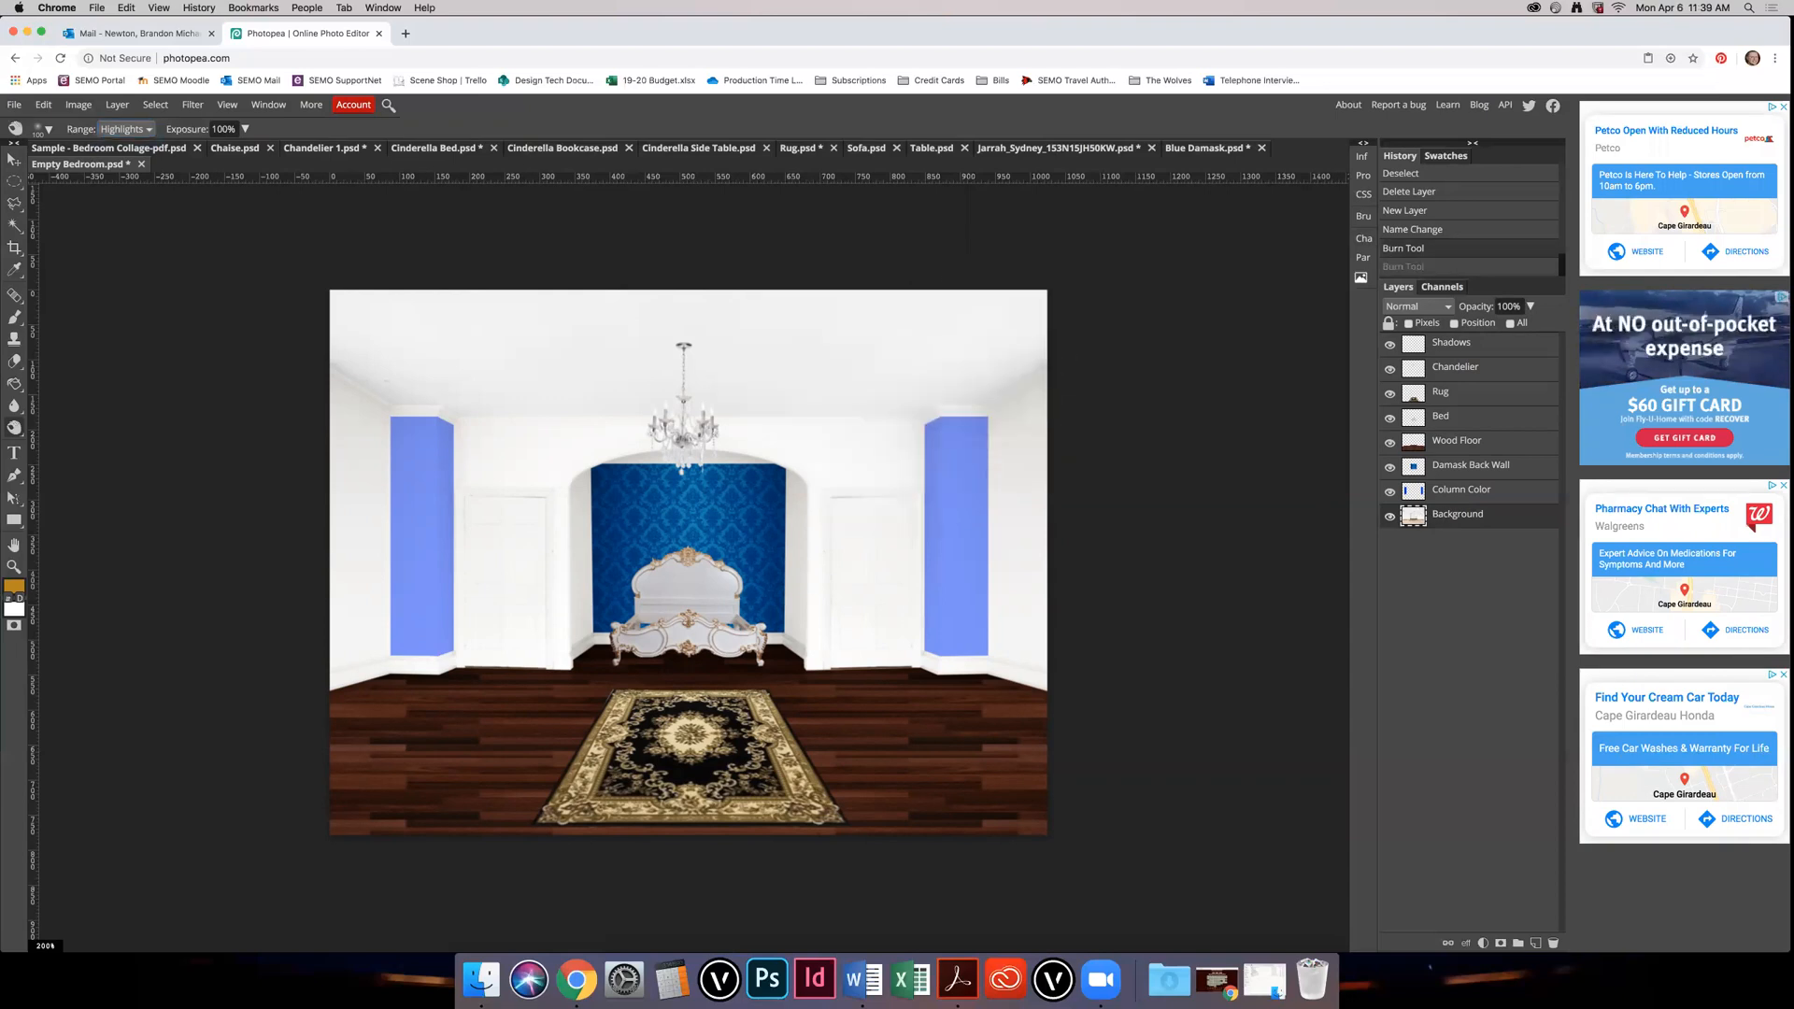
left_click(1450, 346)
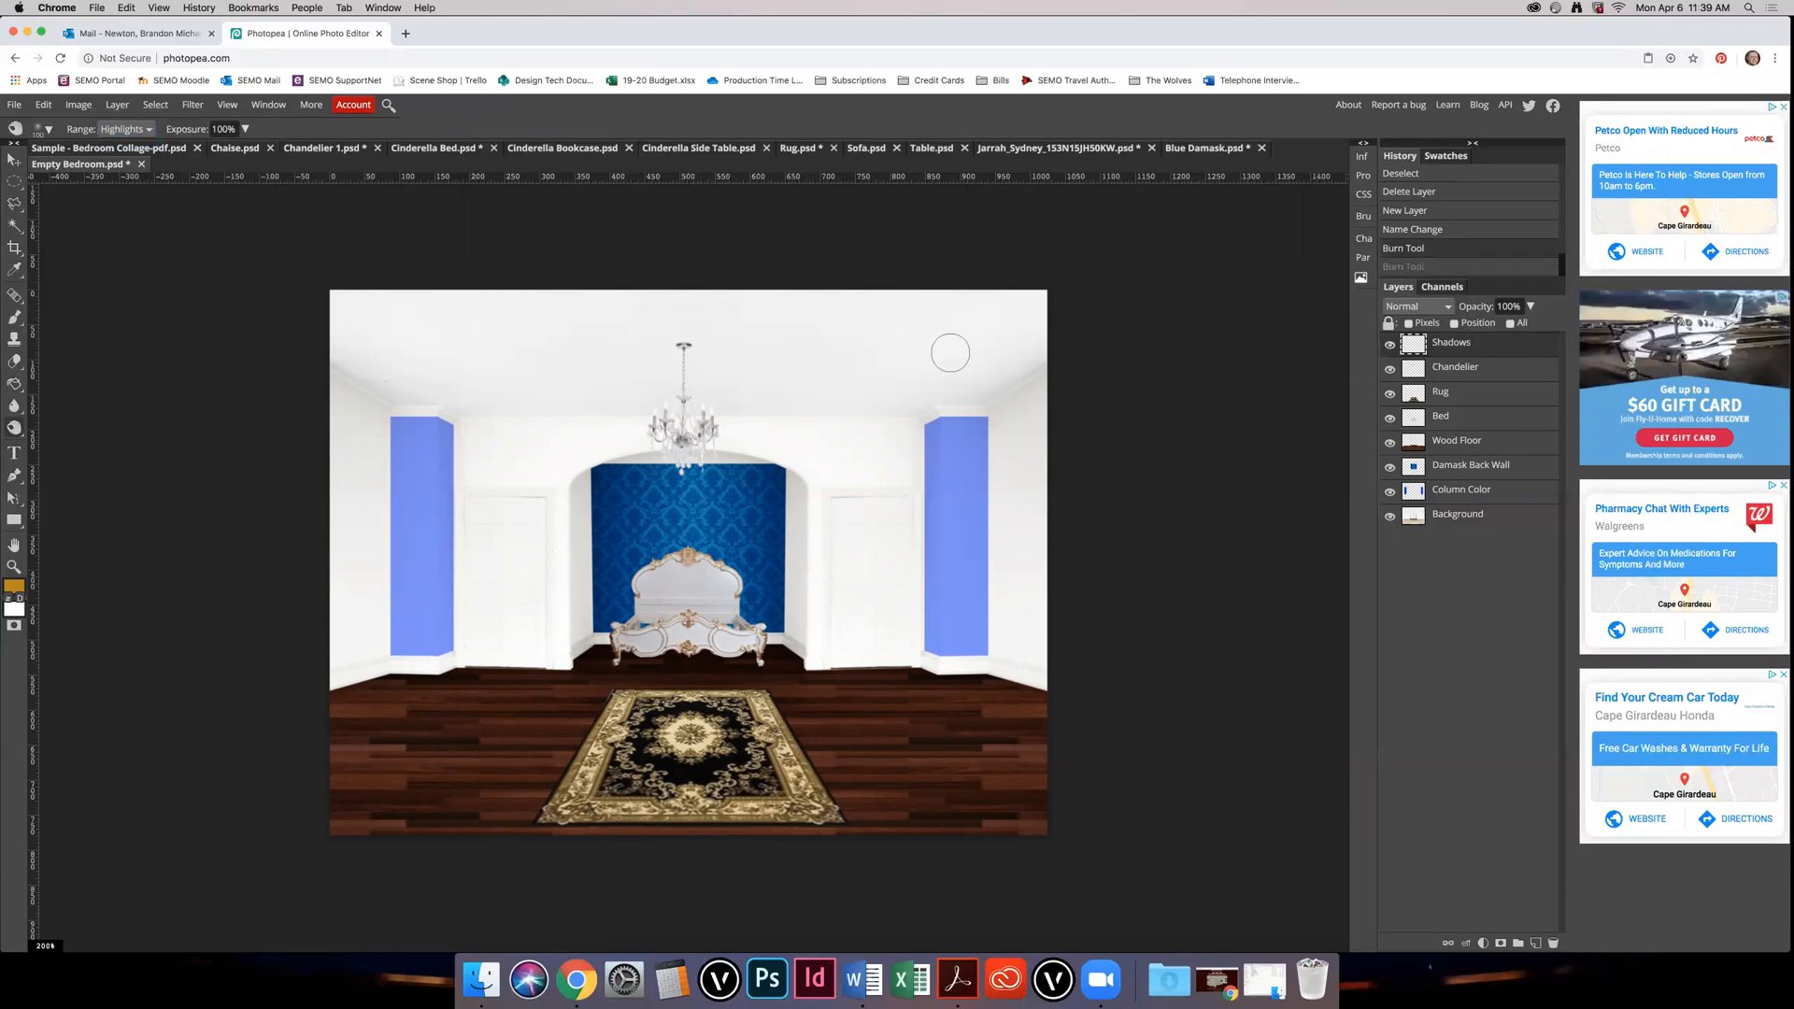
key("super+z")
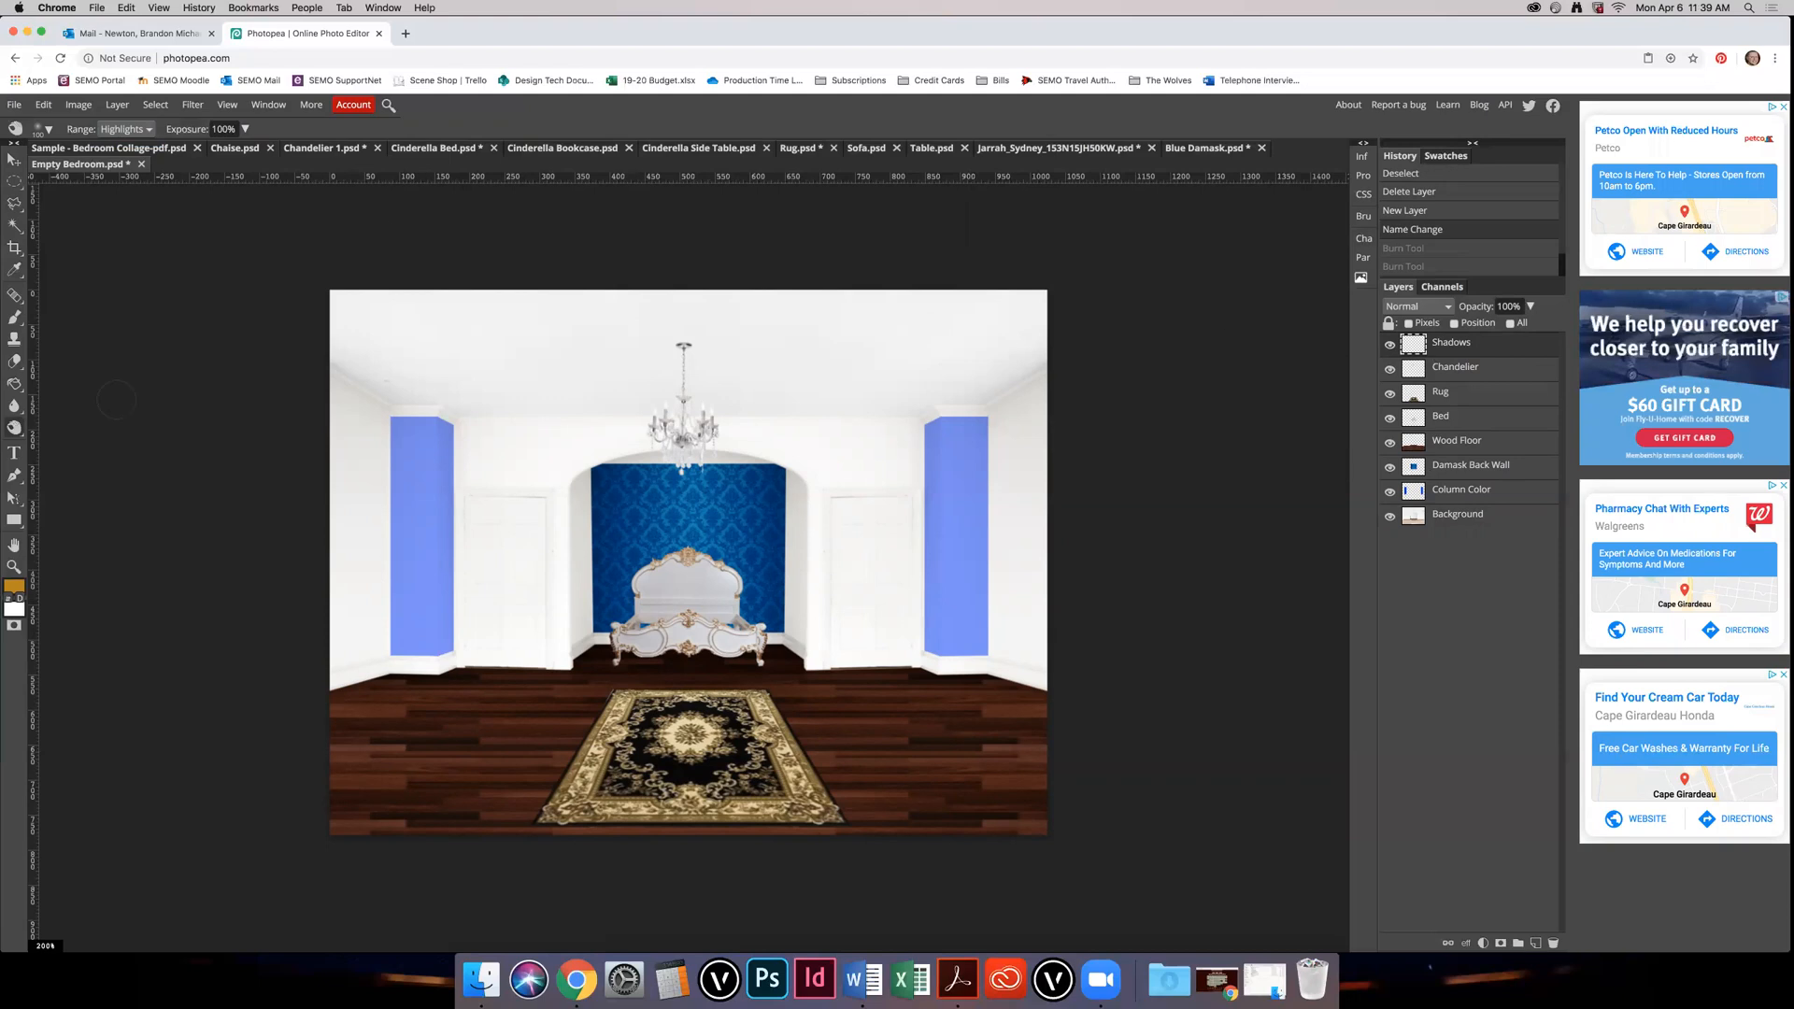
Step: Set up the Brush tool with a size of 100 and the softest hardness
left_click(19, 319)
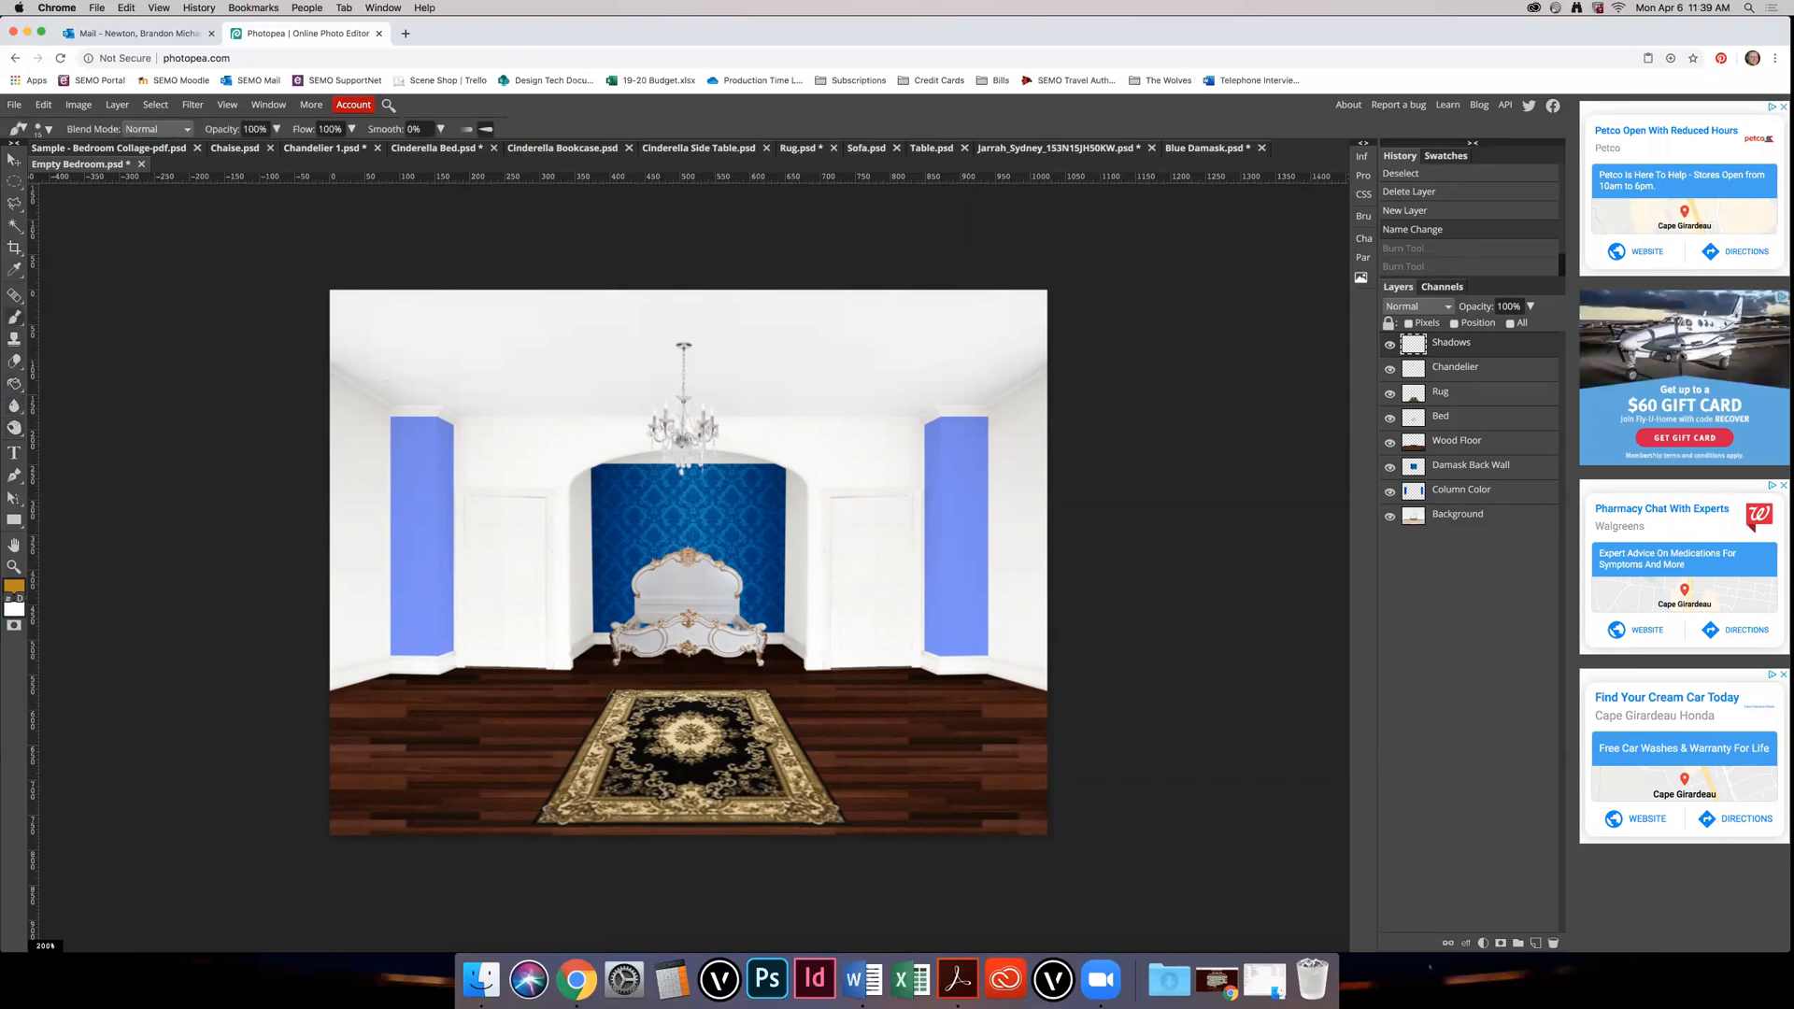
left_click(44, 129)
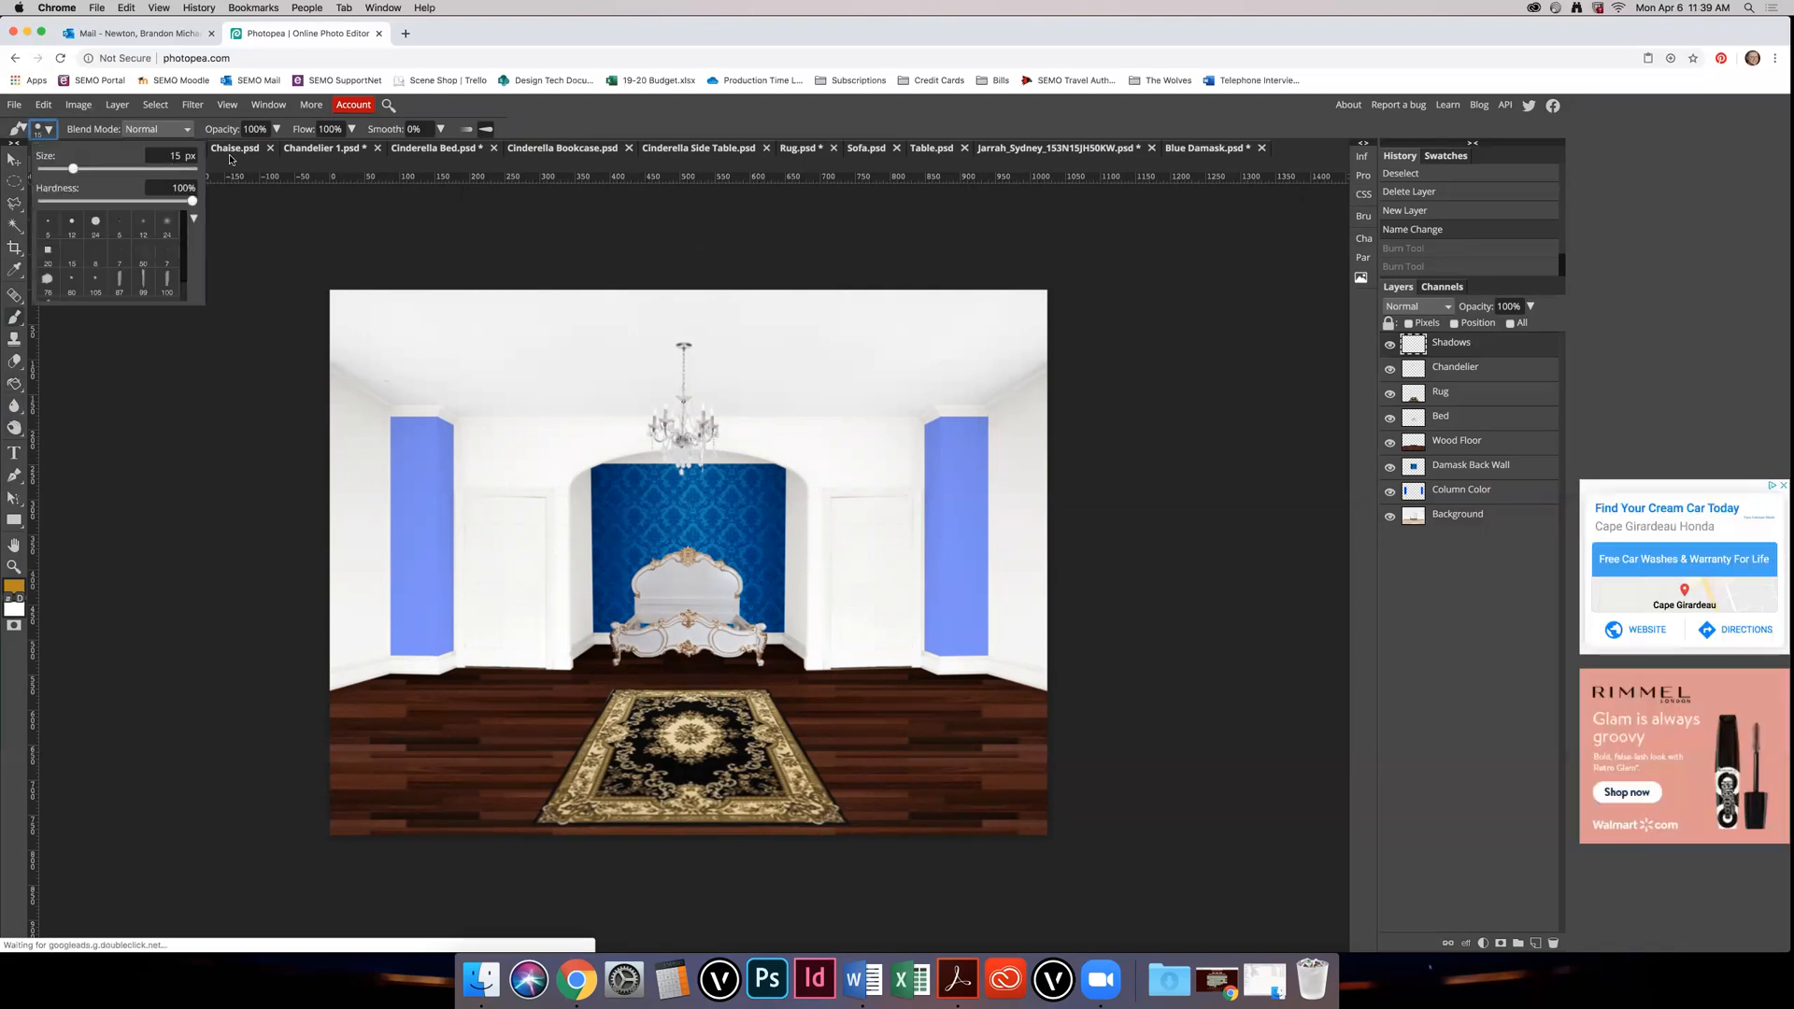
left_click(176, 155)
type("100")
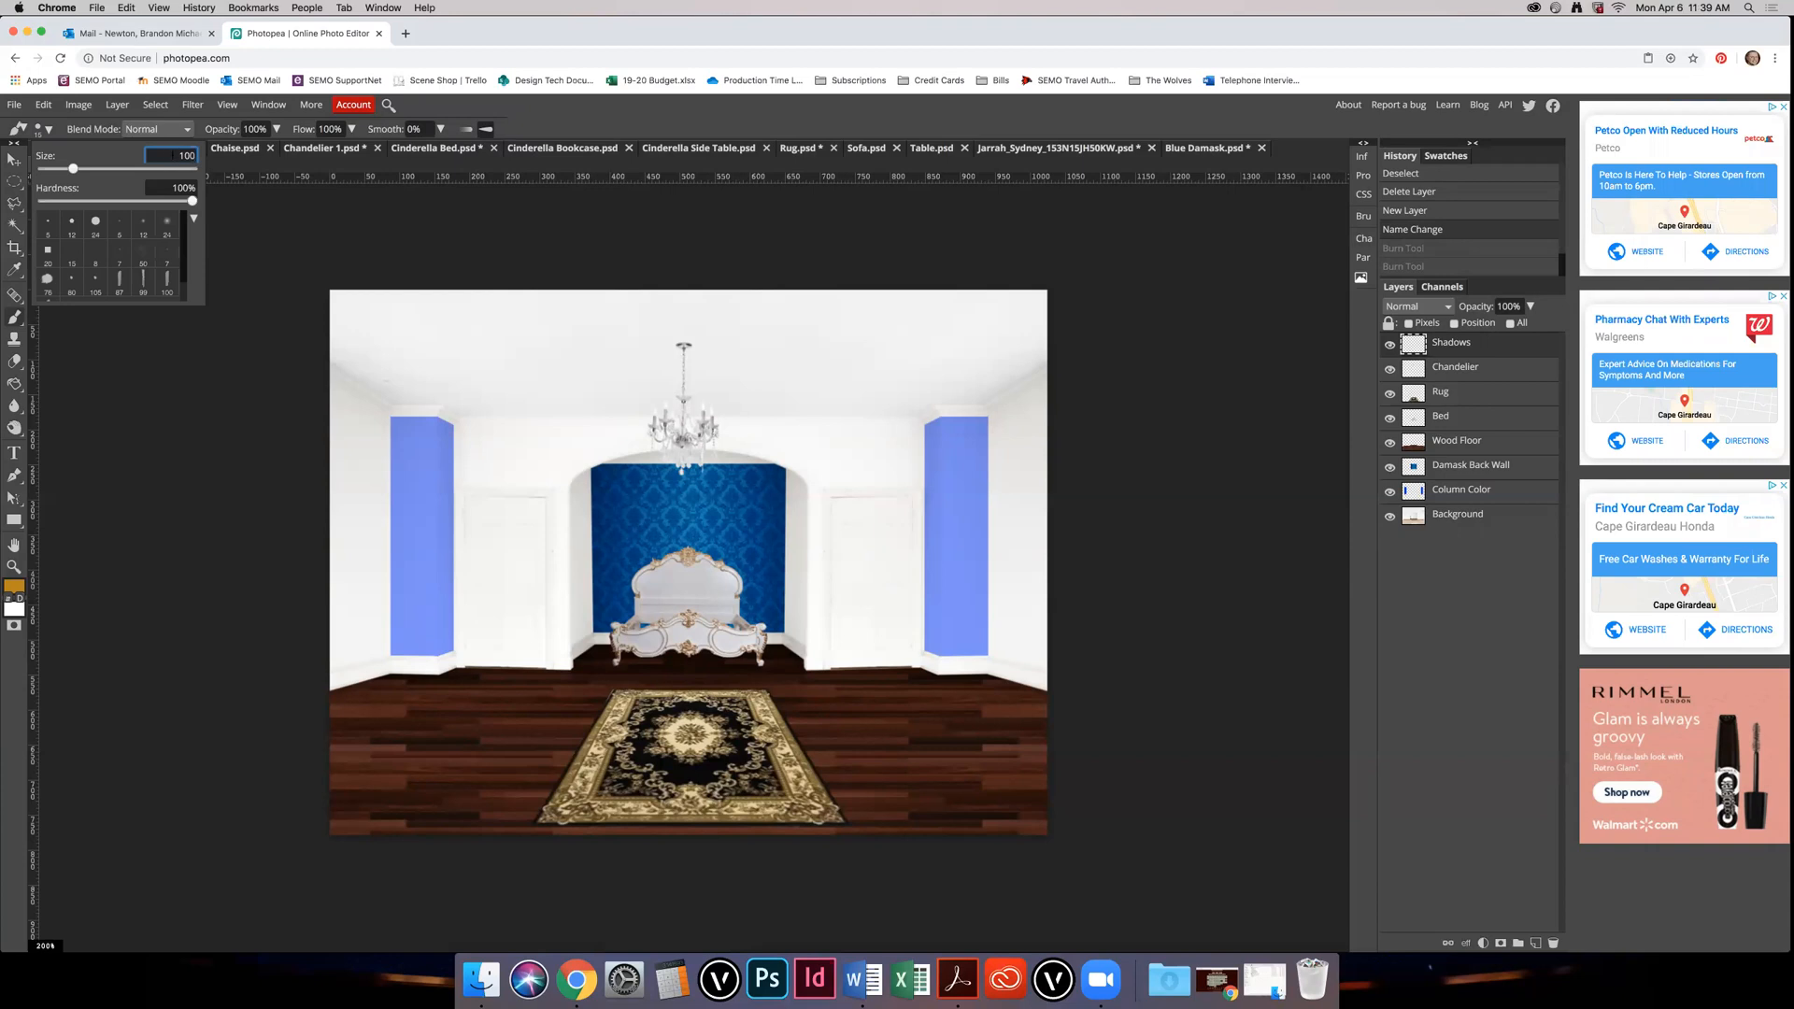
left_click_drag(192, 203, 43, 203)
left_click(526, 128)
Step: Try painting across the ceiling with the gold foreground colour at 15% brush opacity, and undo the stroke
left_click(255, 129)
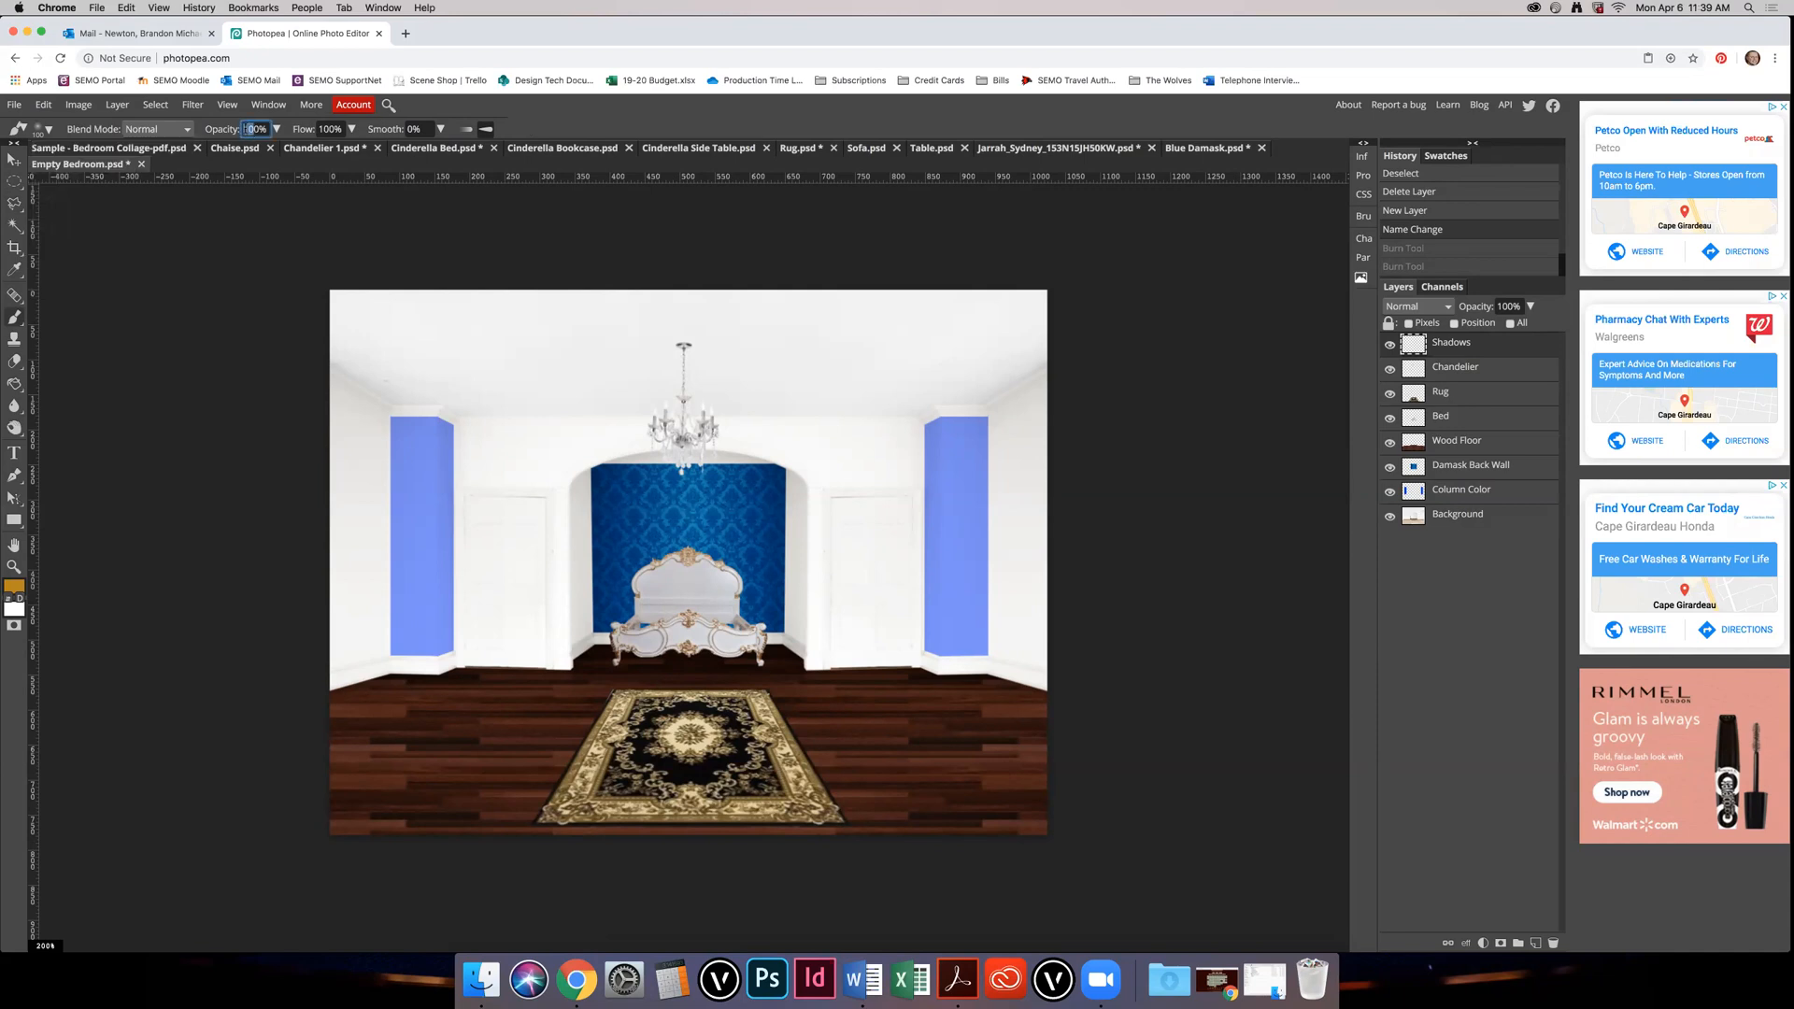
left_click_drag(268, 129, 210, 129)
type("15")
left_click(600, 127)
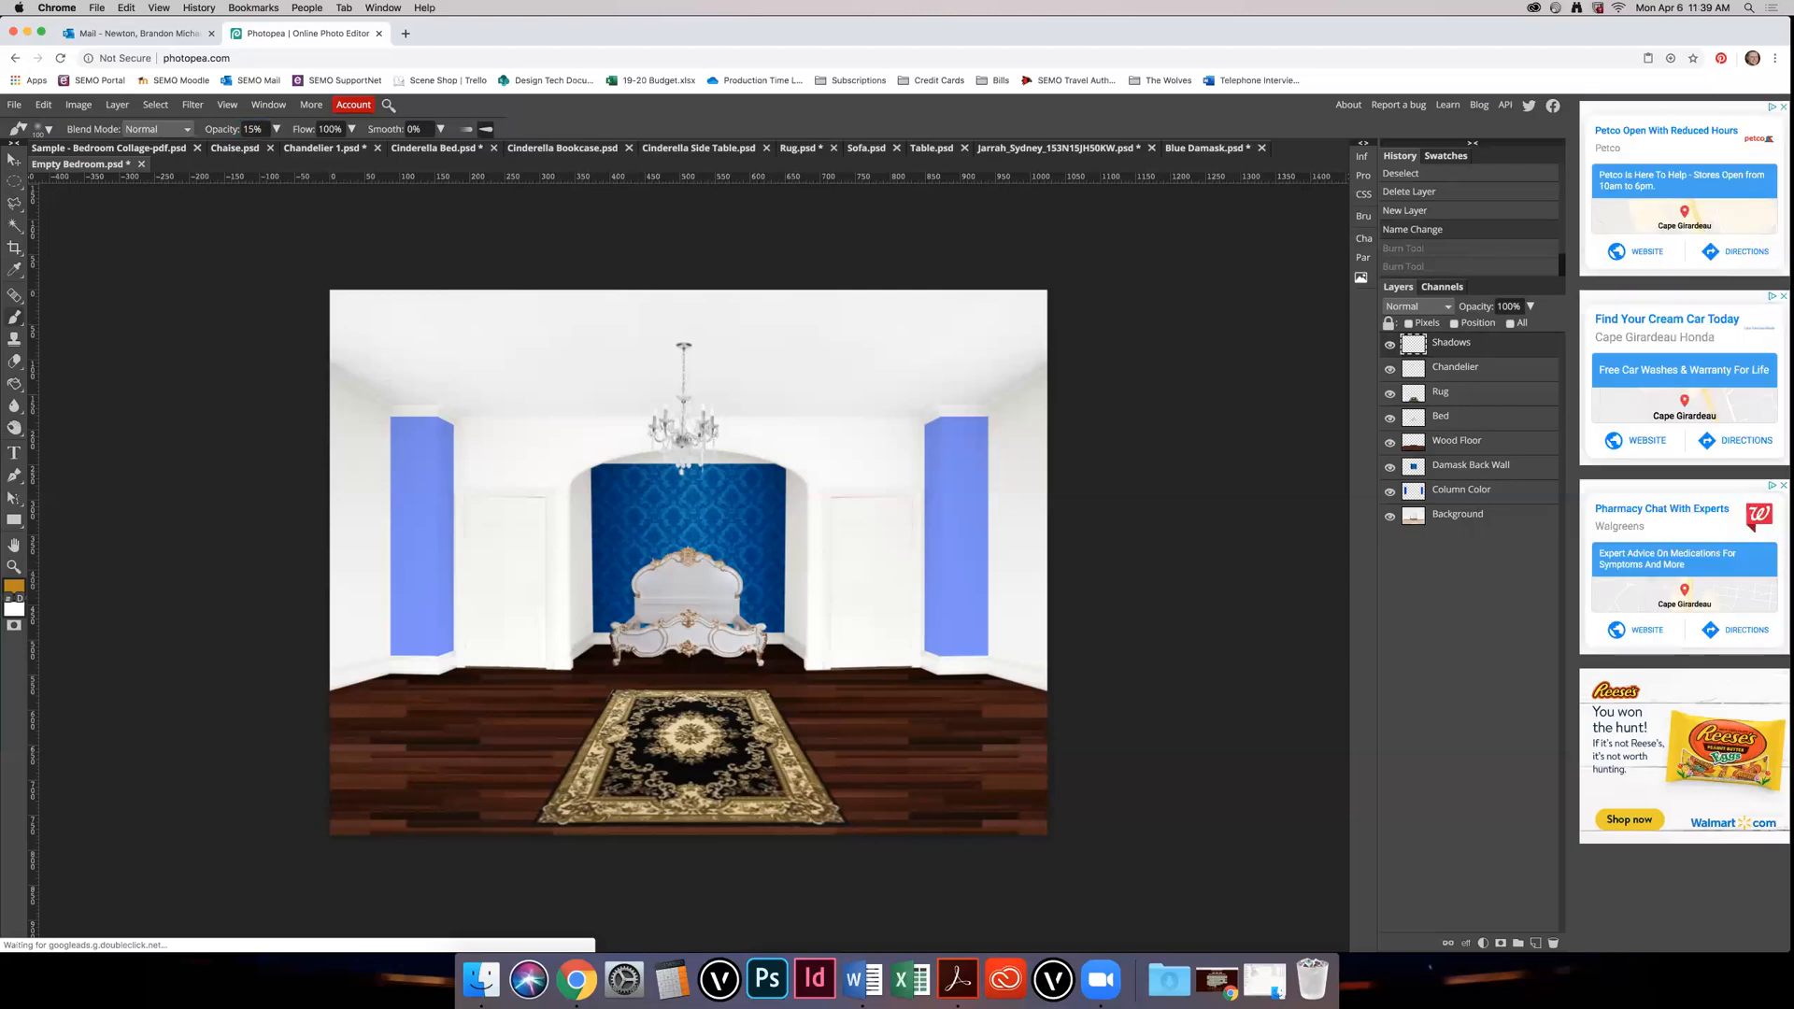
mouse_move(400, 328)
left_mouse_down()
mouse_move(546, 382)
mouse_move(568, 341)
mouse_move(455, 314)
mouse_move(466, 301)
mouse_move(962, 343)
mouse_move(933, 376)
mouse_move(917, 324)
left_mouse_up()
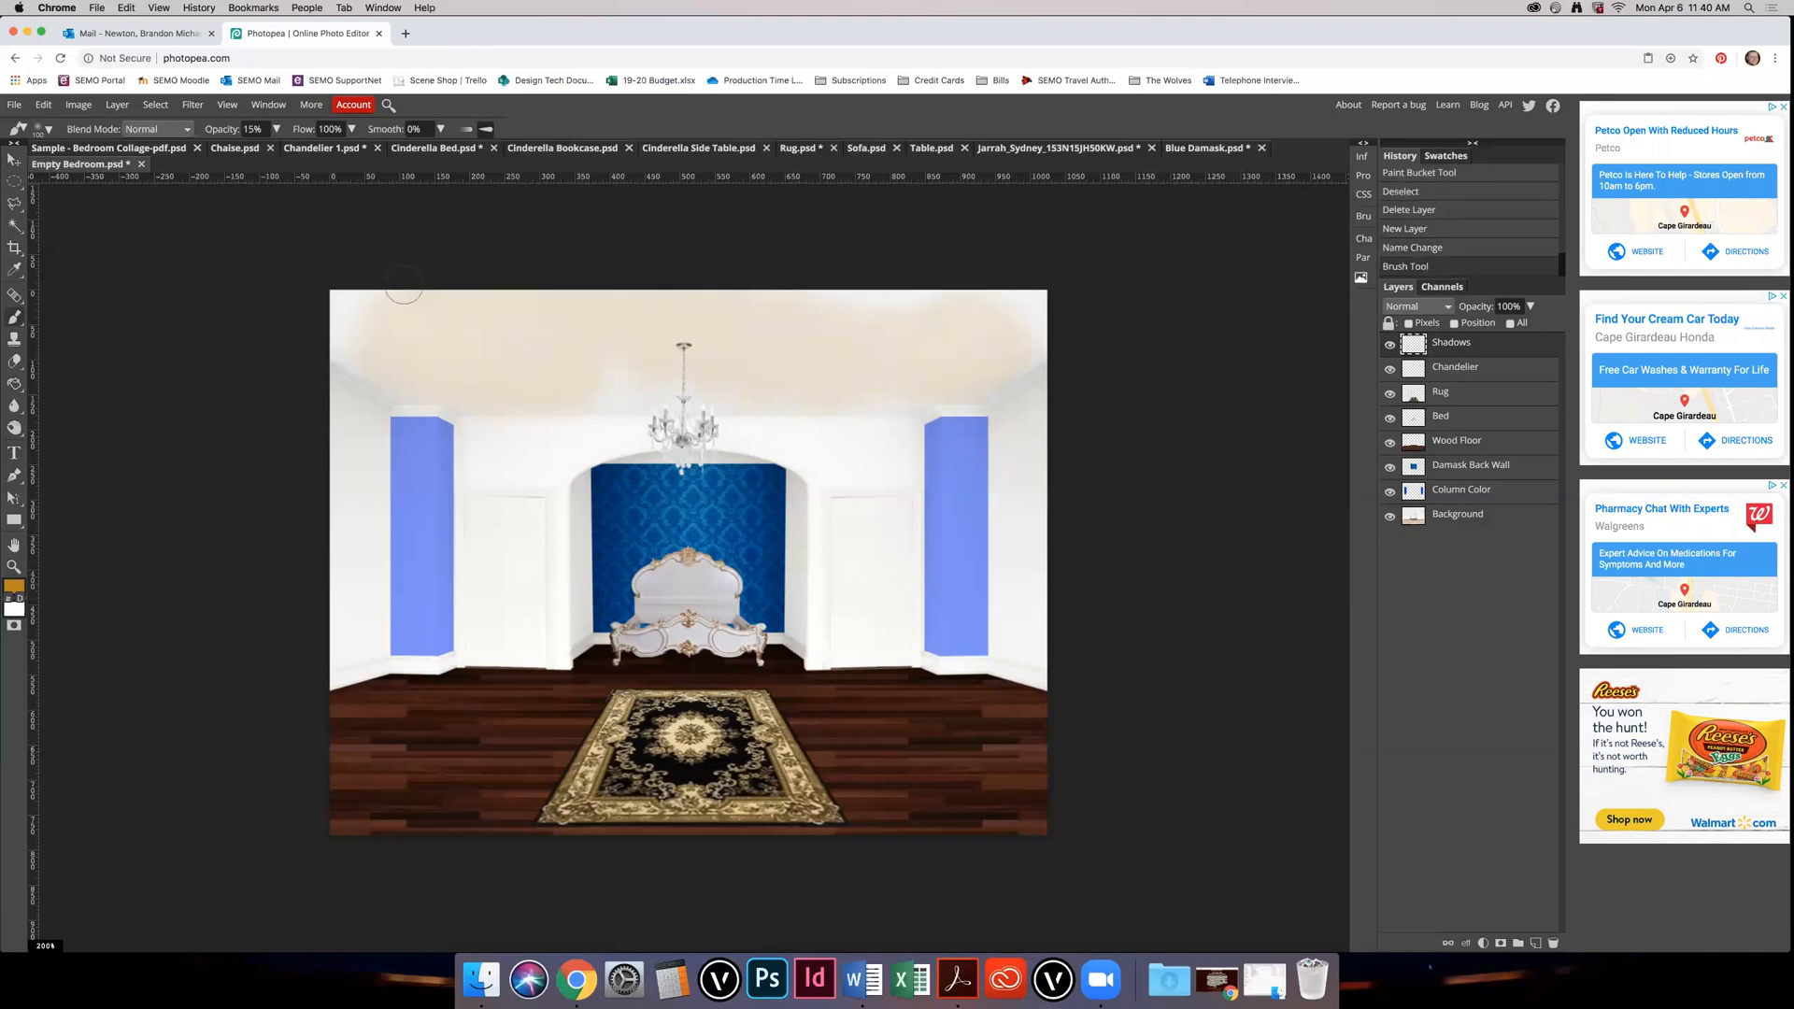
key("super+z")
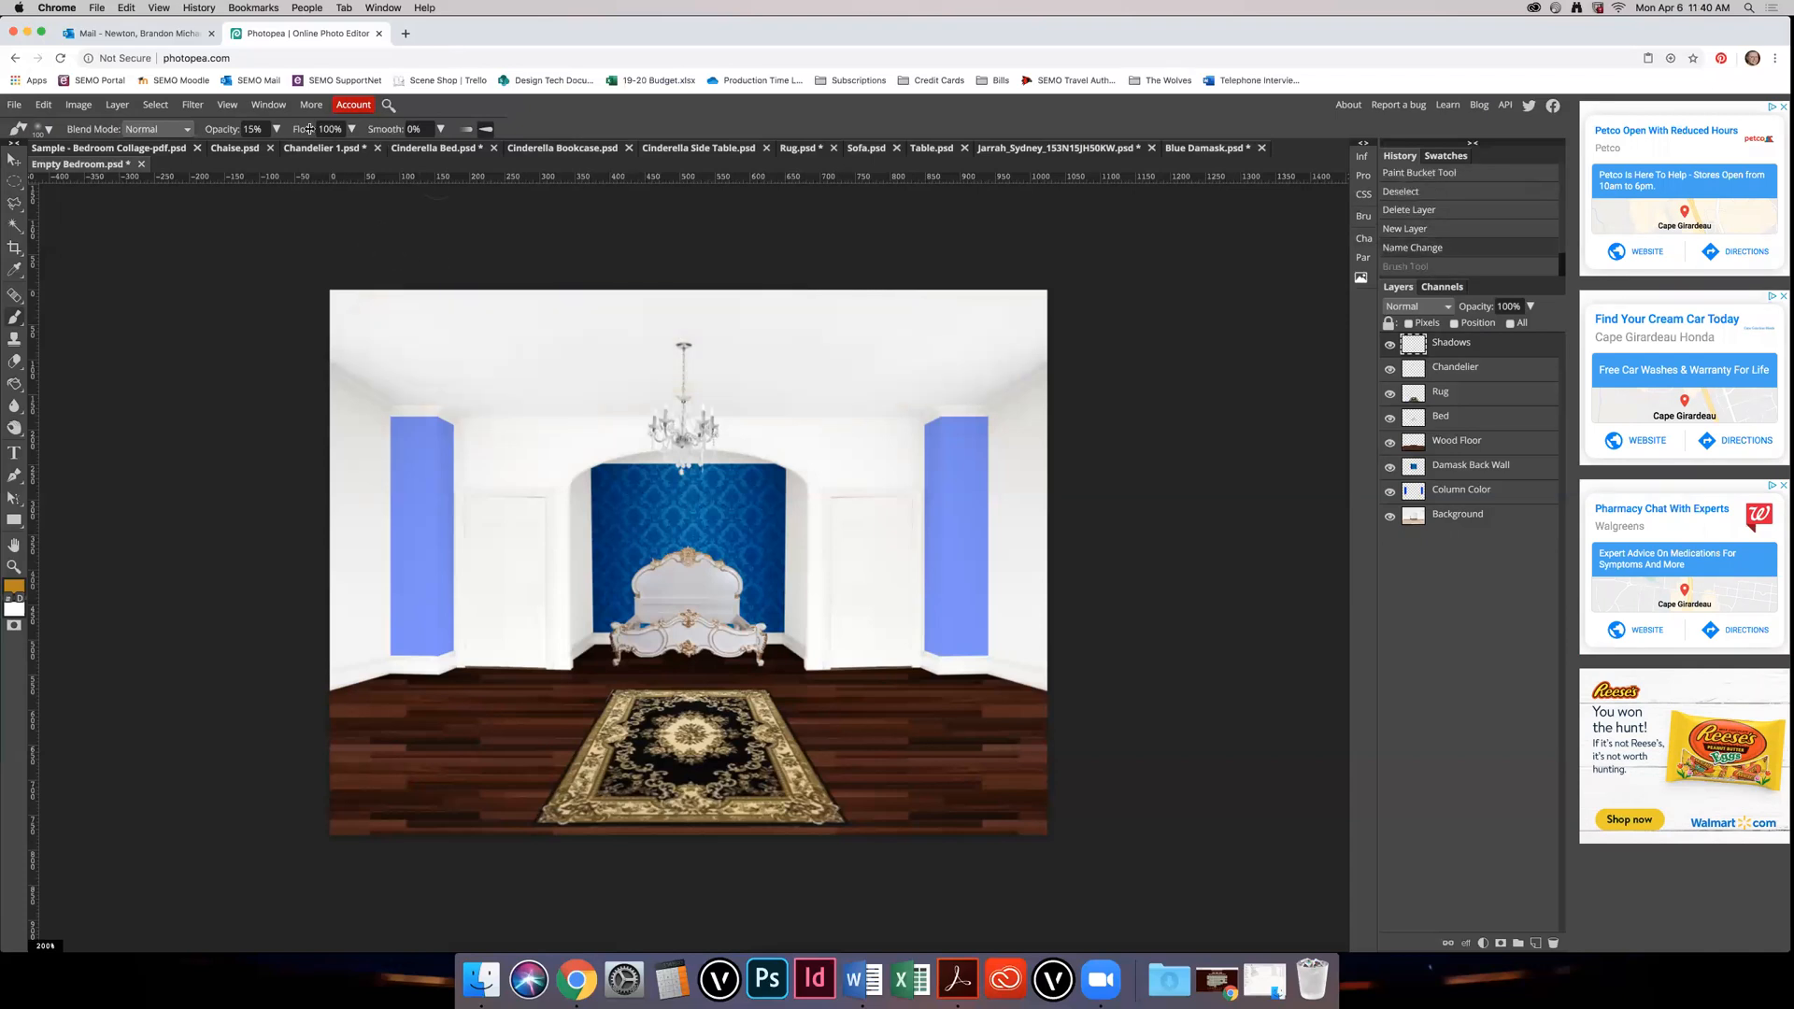
Step: Set the brush opacity to 10% and make black the foreground colour with white as the background colour
left_click(250, 129)
type("10")
key("Return")
left_click(13, 593)
key("x")
key("x")
key("x")
key("x")
key("x")
key("x")
key("x")
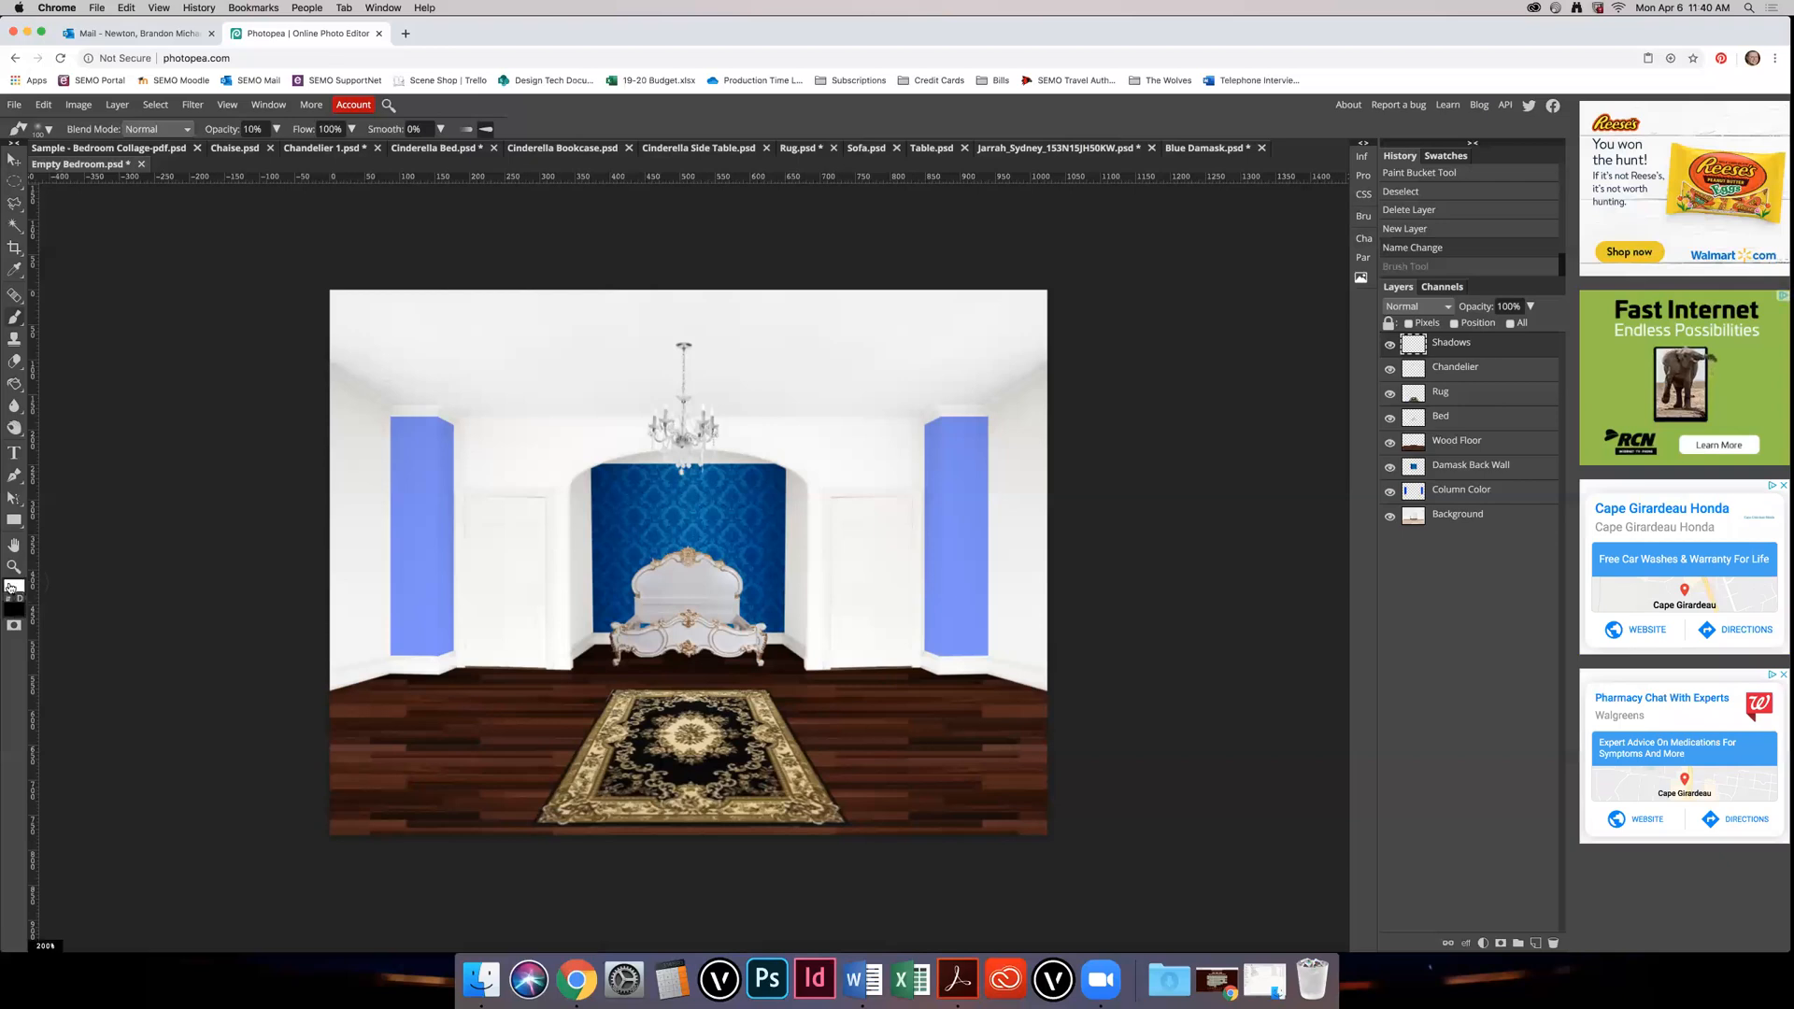
key("x")
Step: Try a black brush stroke across the unmasked ceiling, and undo it
mouse_move(429, 321)
left_mouse_down()
mouse_move(497, 379)
mouse_move(686, 323)
mouse_move(720, 356)
mouse_move(919, 370)
left_mouse_up()
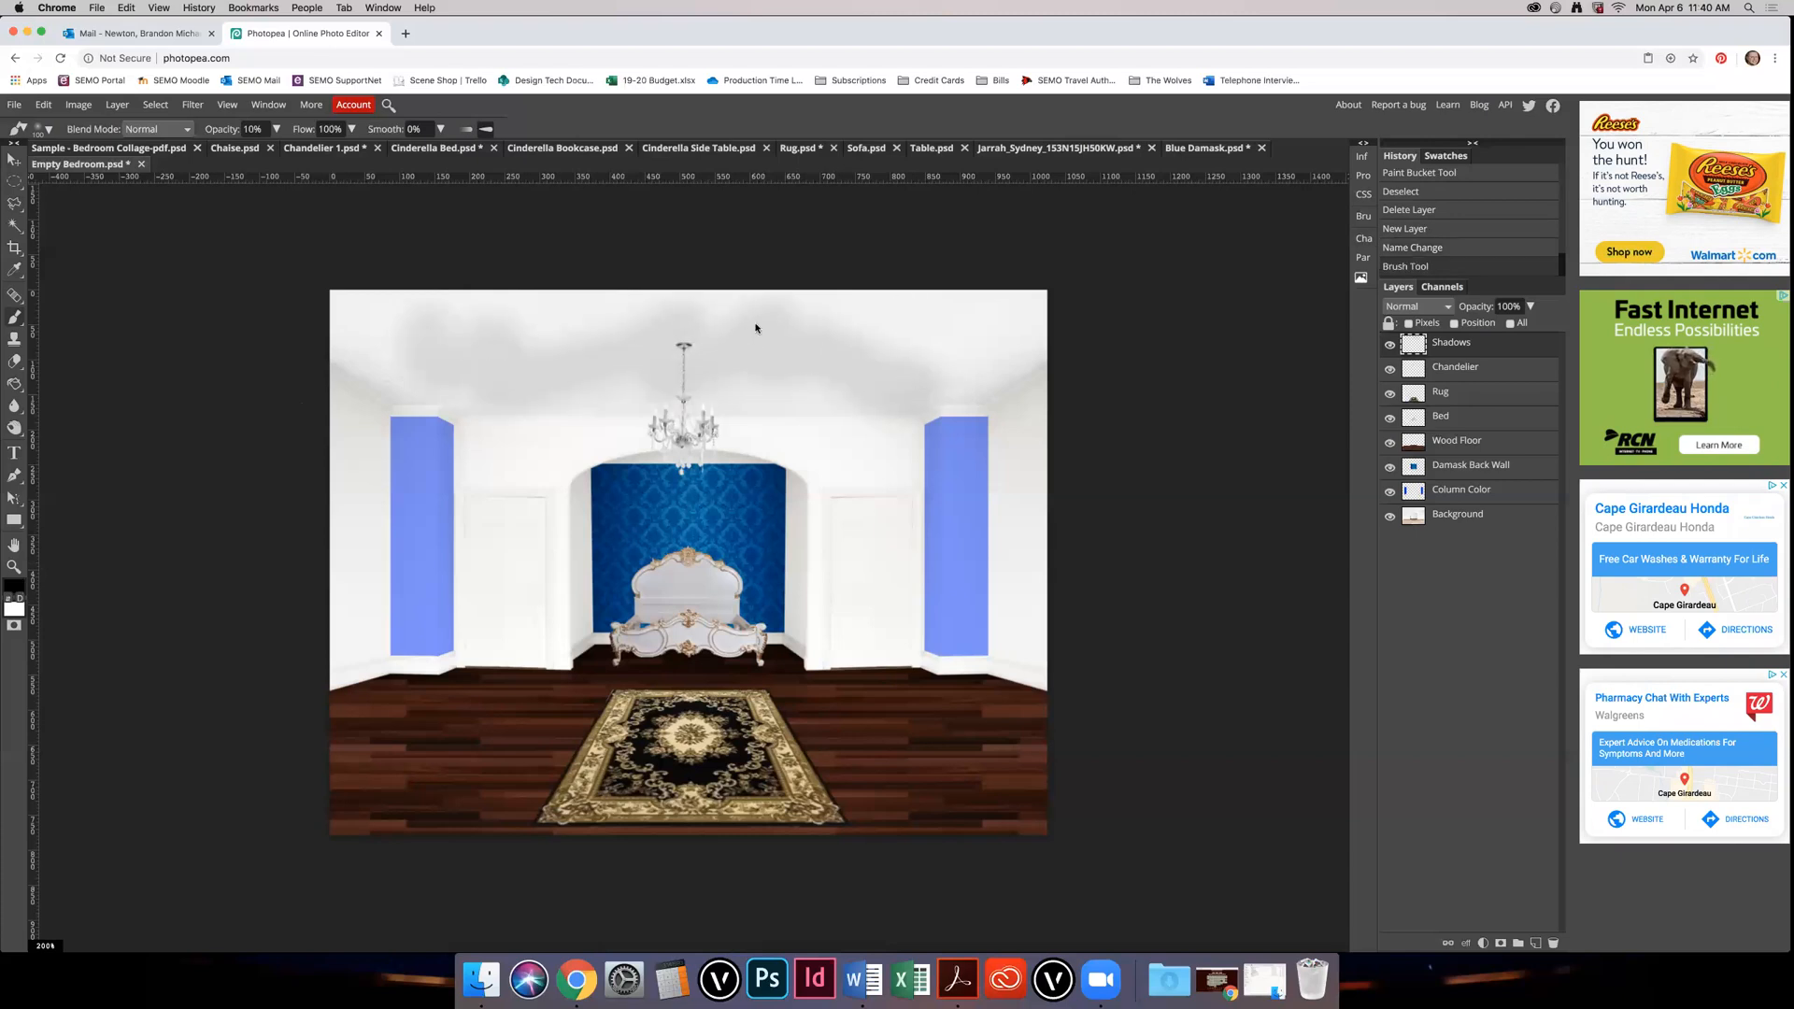
key("super+z")
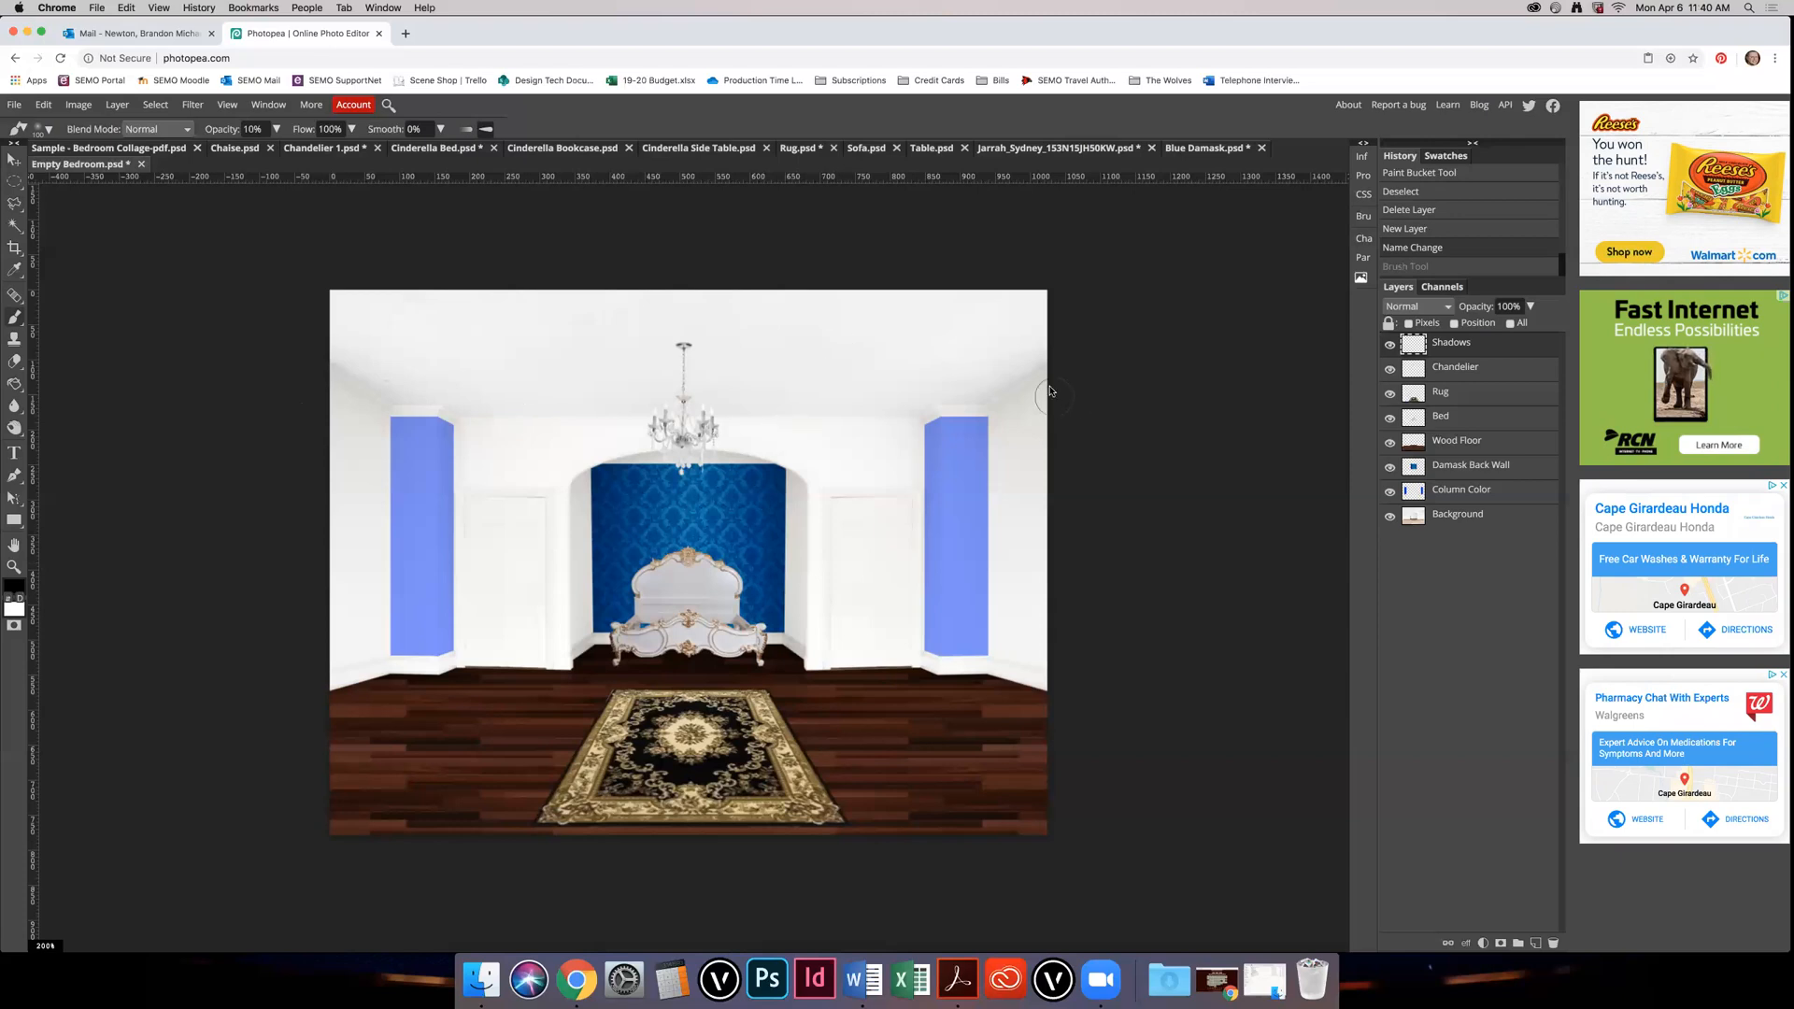
Step: Rename the Shadows layer as Ceiling Shadows
key("l")
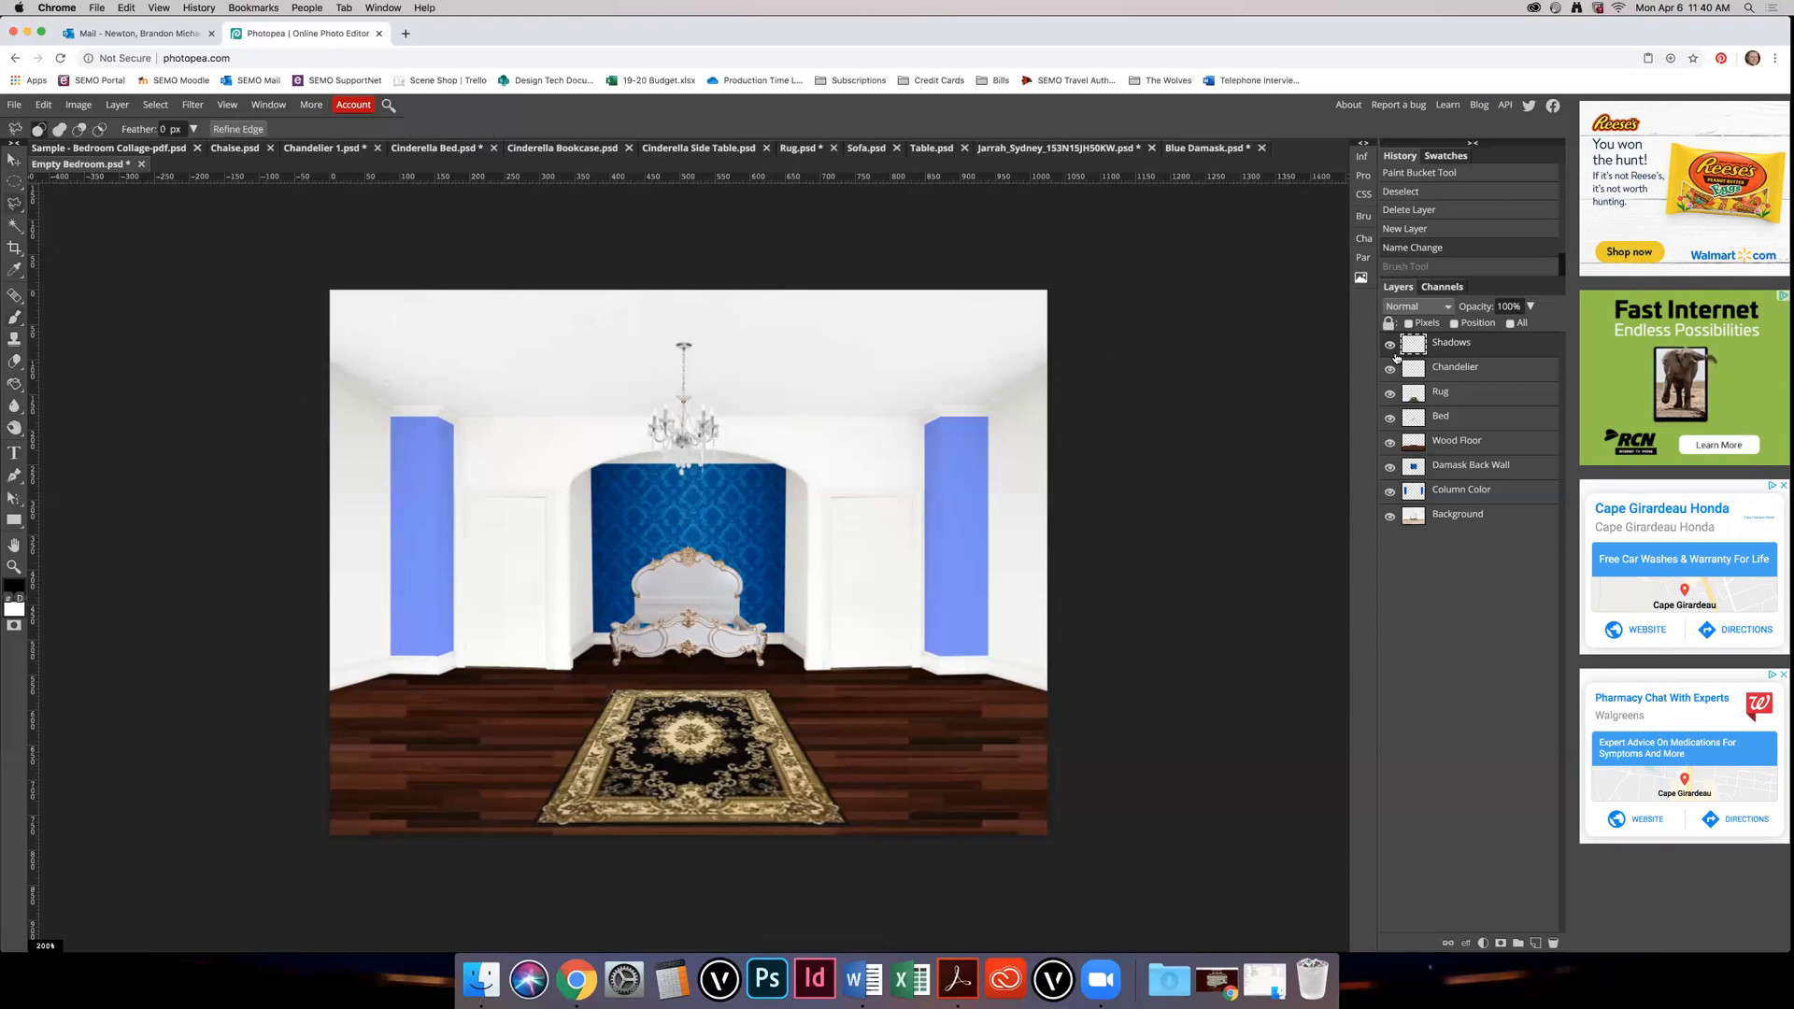
double_click(1461, 343)
type("Ce")
type("iling Shadow")
type("s")
key("Return")
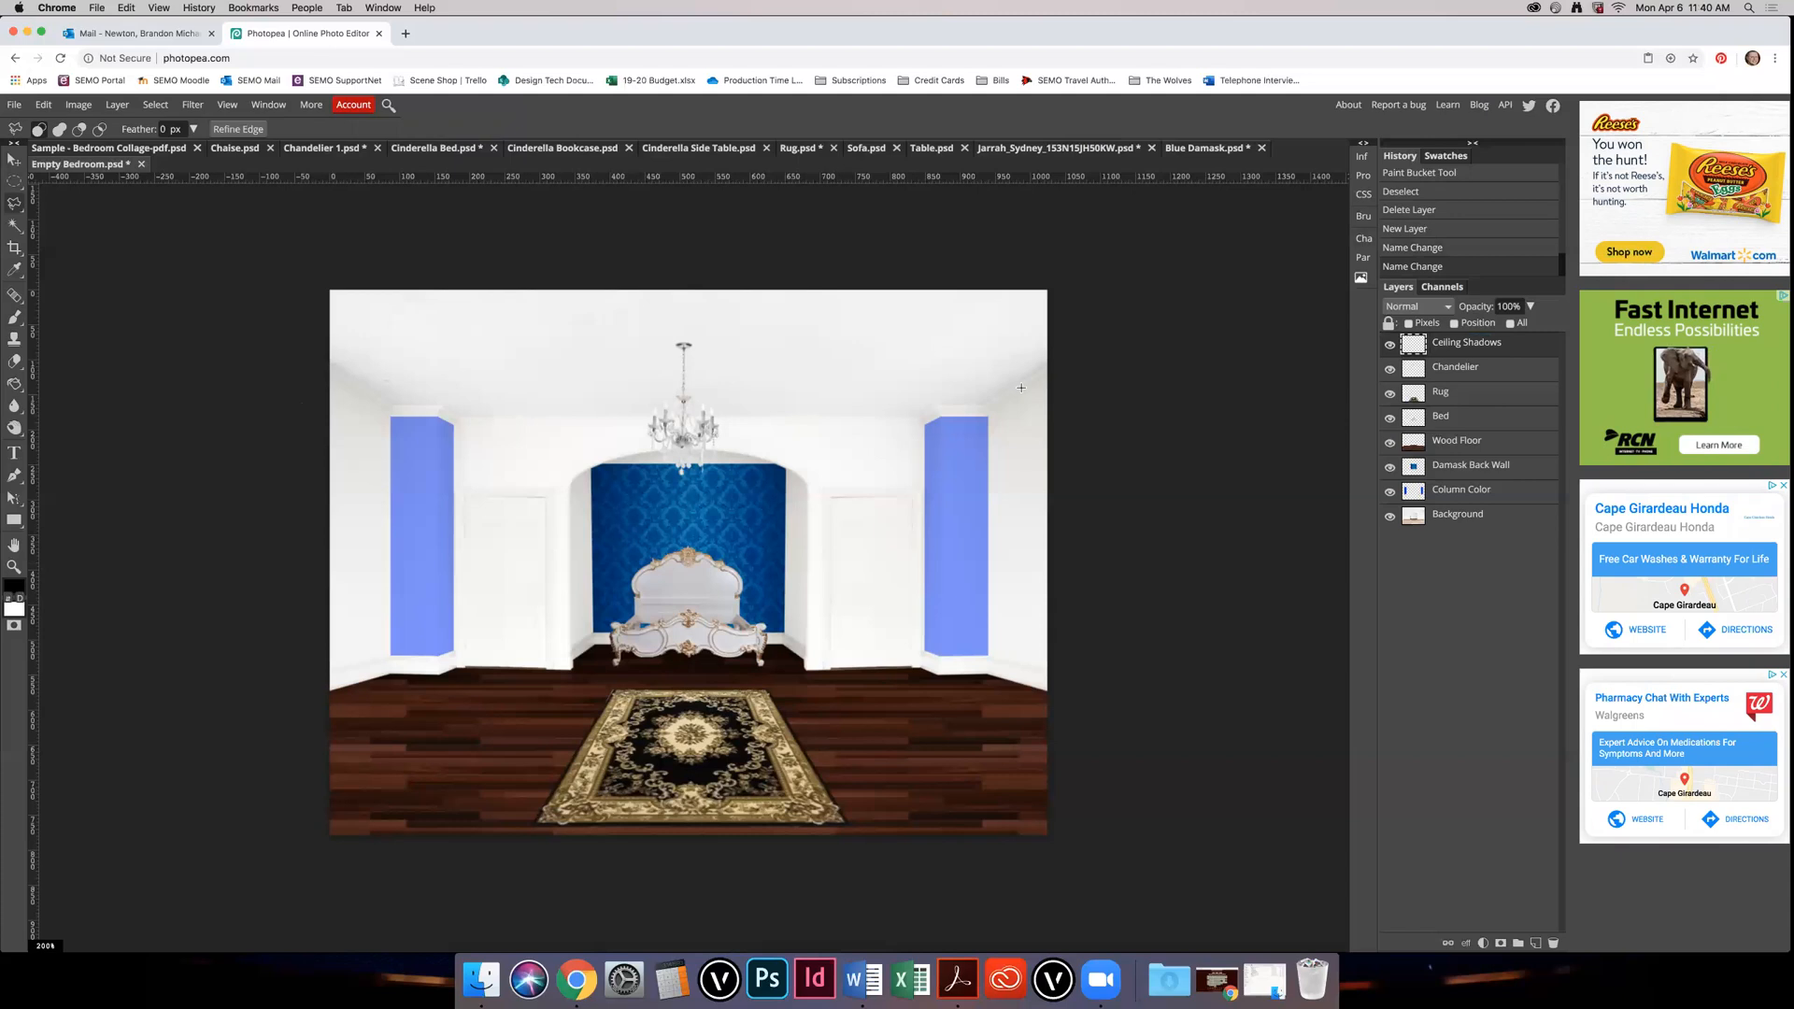
Step: Select the whole ceiling with a polygonal lasso along its wall and column edges, closing the outline outside the canvas
left_click(1048, 366)
left_click(986, 404)
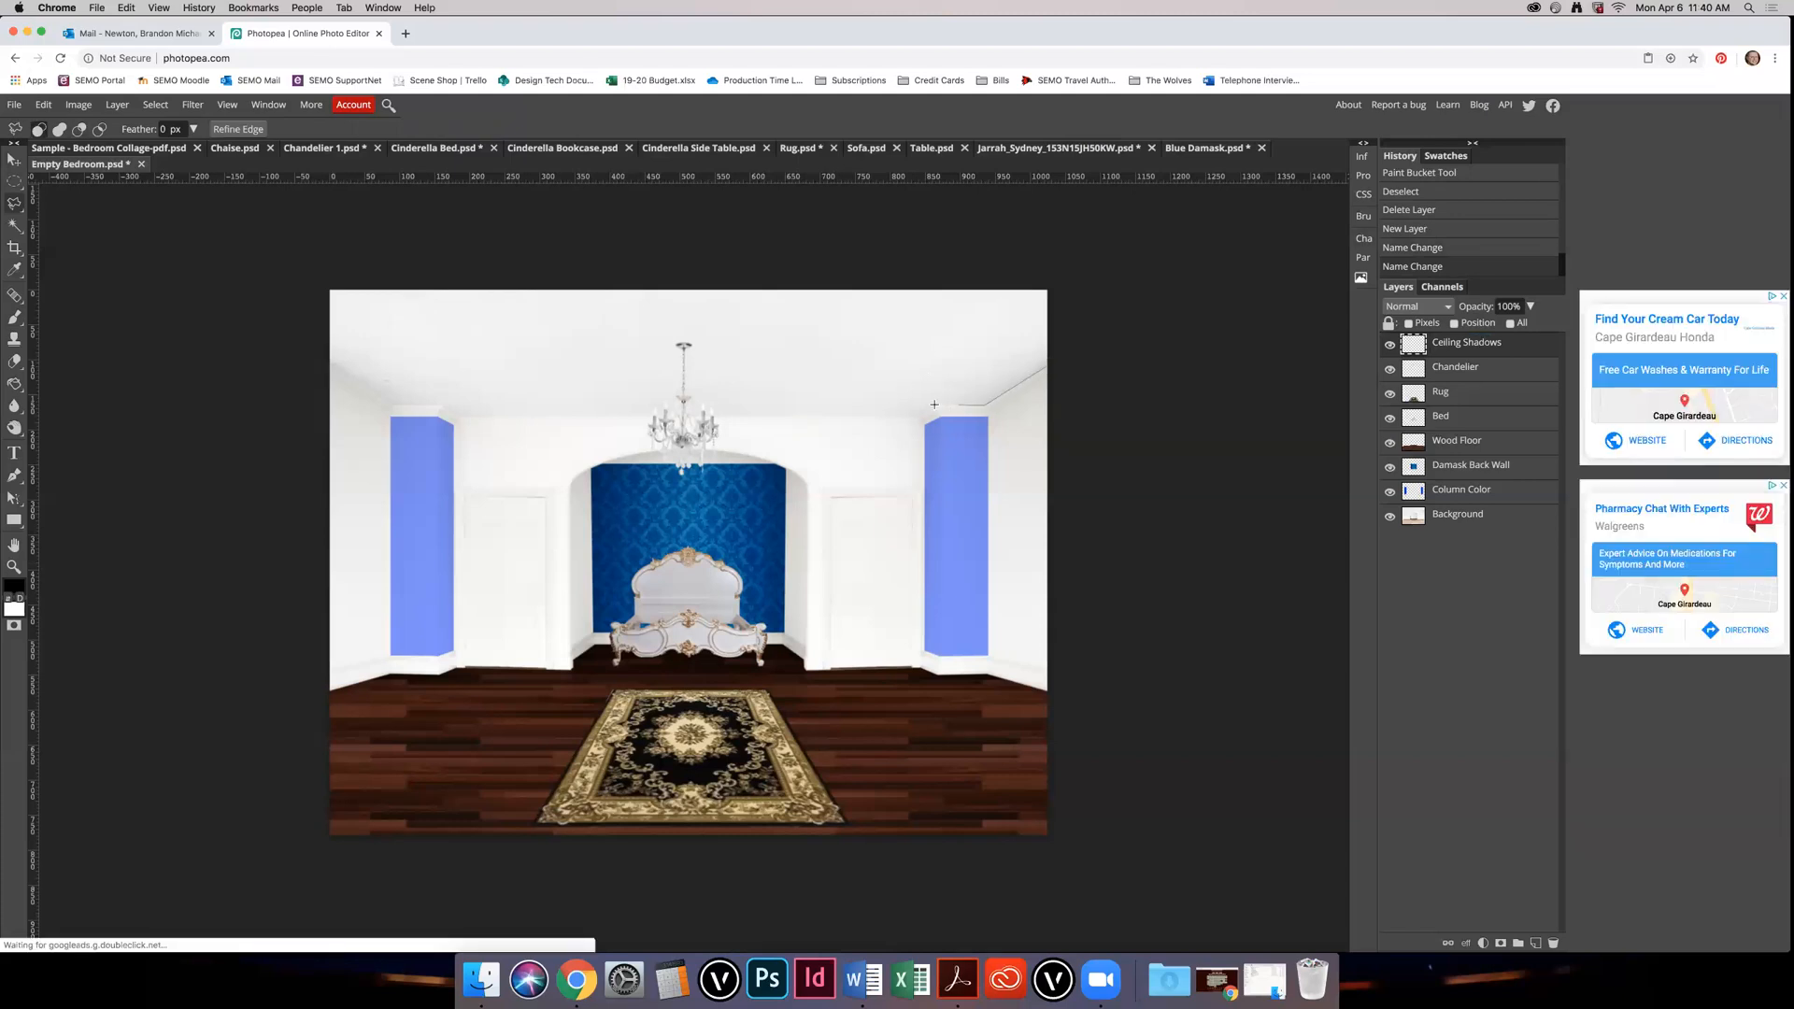
left_click(920, 418)
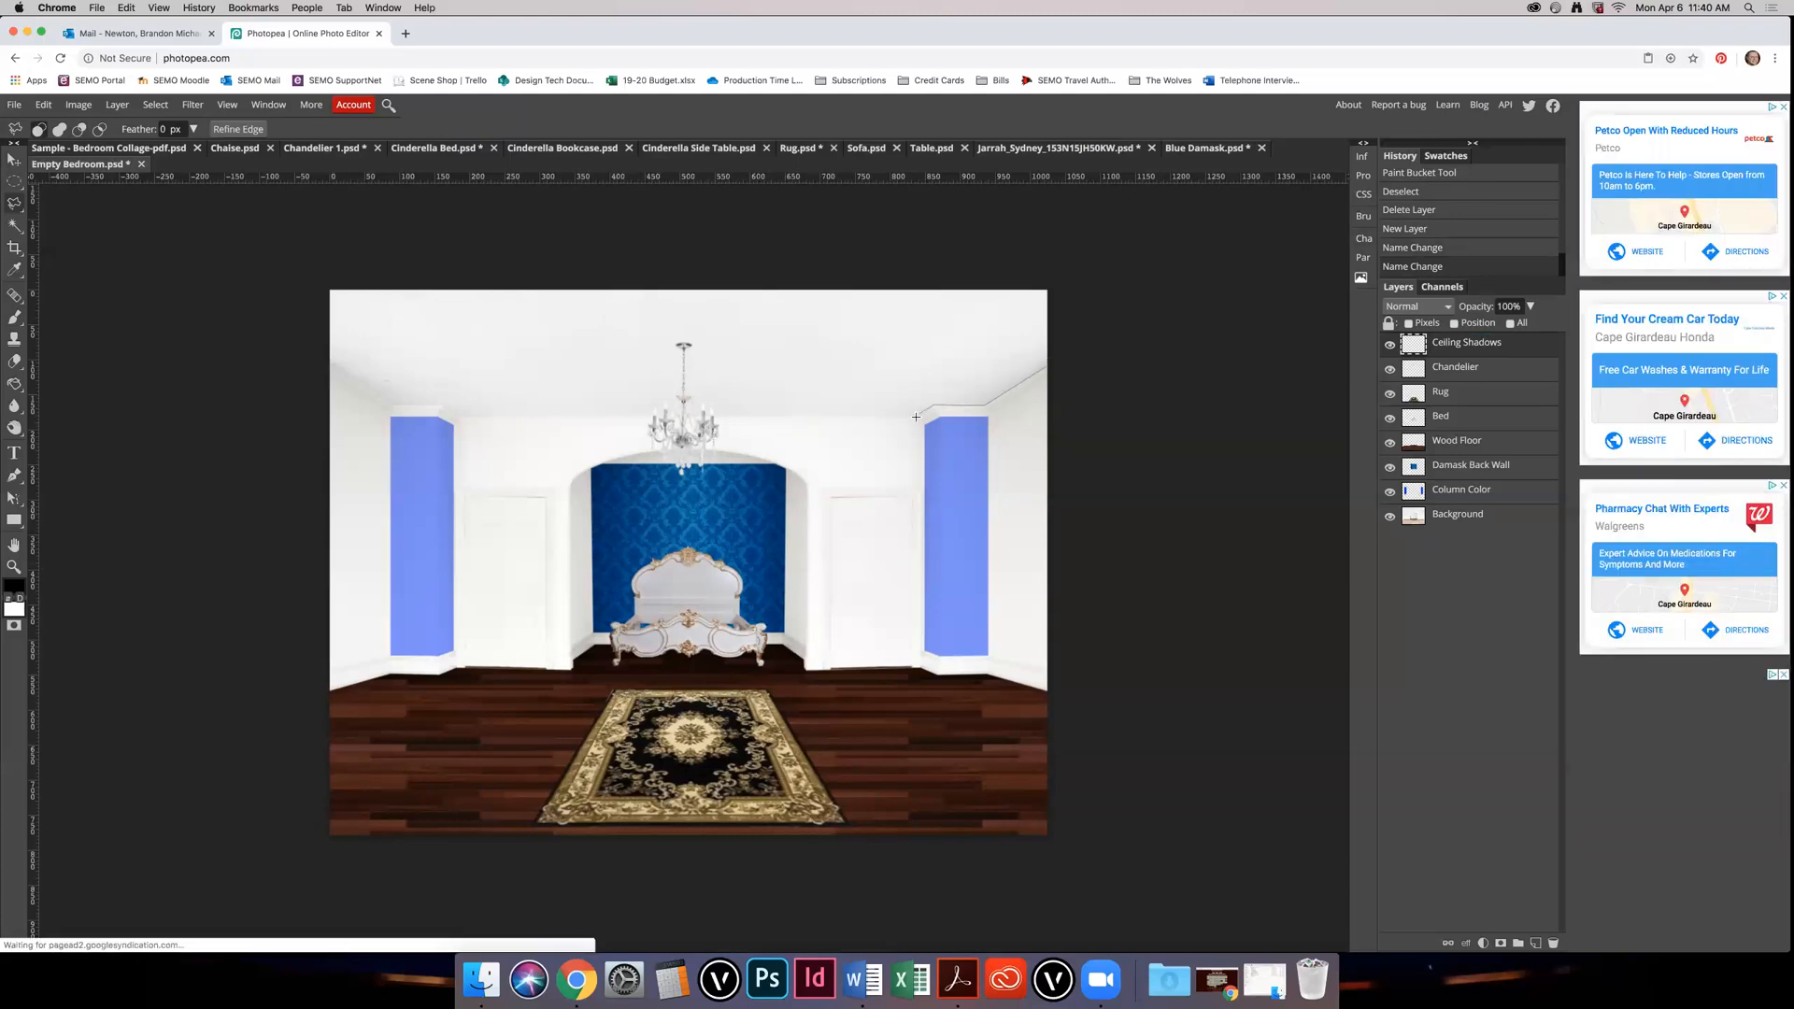
left_click(442, 403)
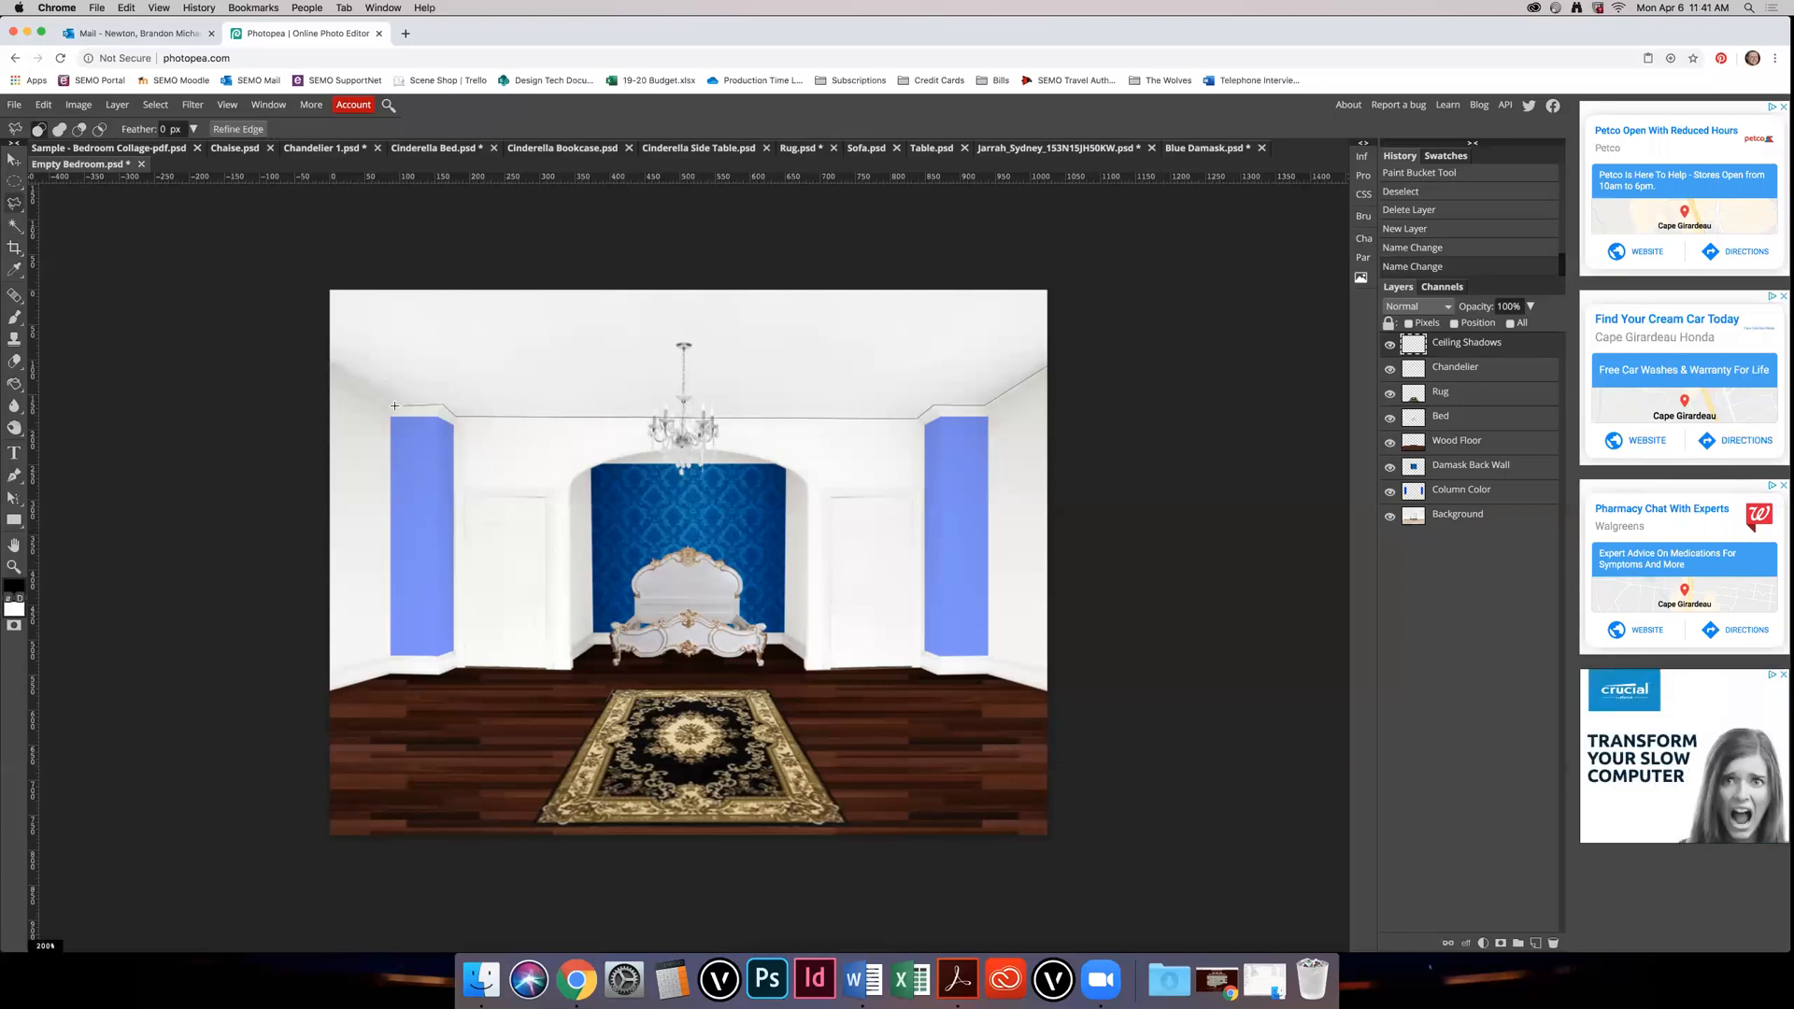
left_click(315, 354)
left_click(318, 264)
left_click(1076, 239)
double_click(1097, 293)
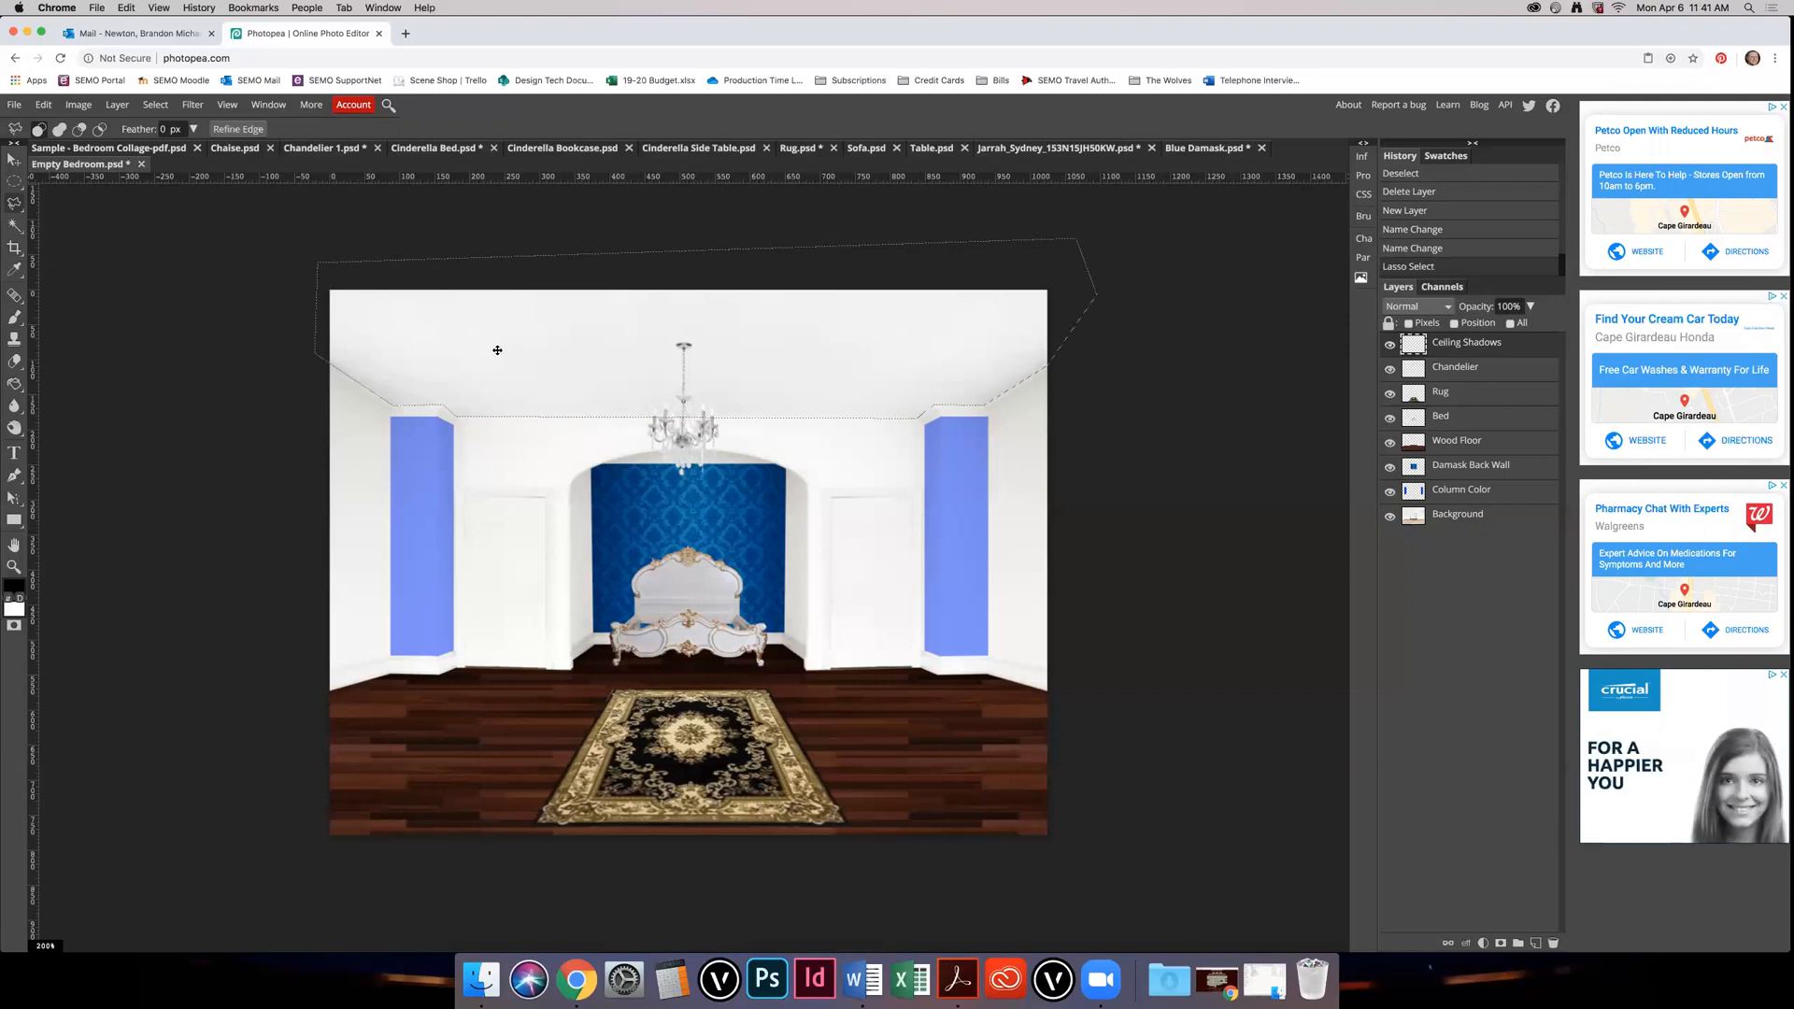
Step: Using the ceiling in Sample - Bedroom Collage-pdf.psd as reference, brush black shading around the selected ceiling's edges in Empty Bedroom.psd, leaving the centre lighter
key("b")
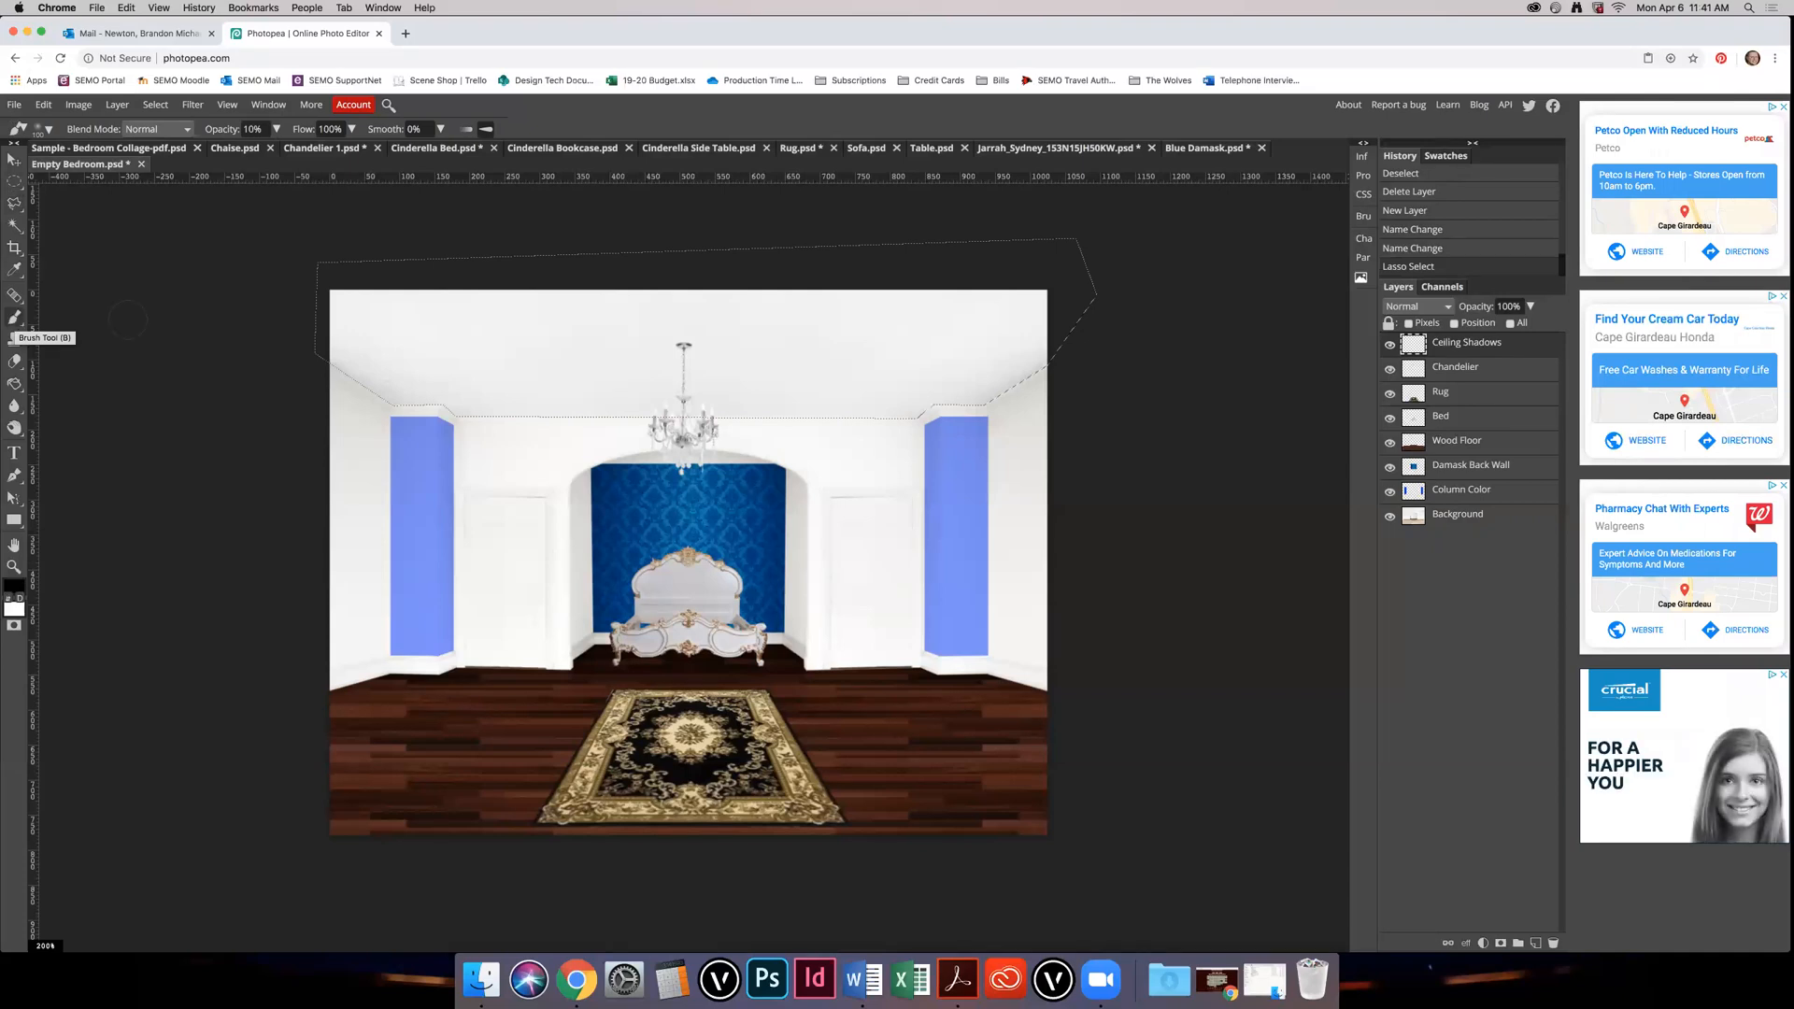
left_click(121, 147)
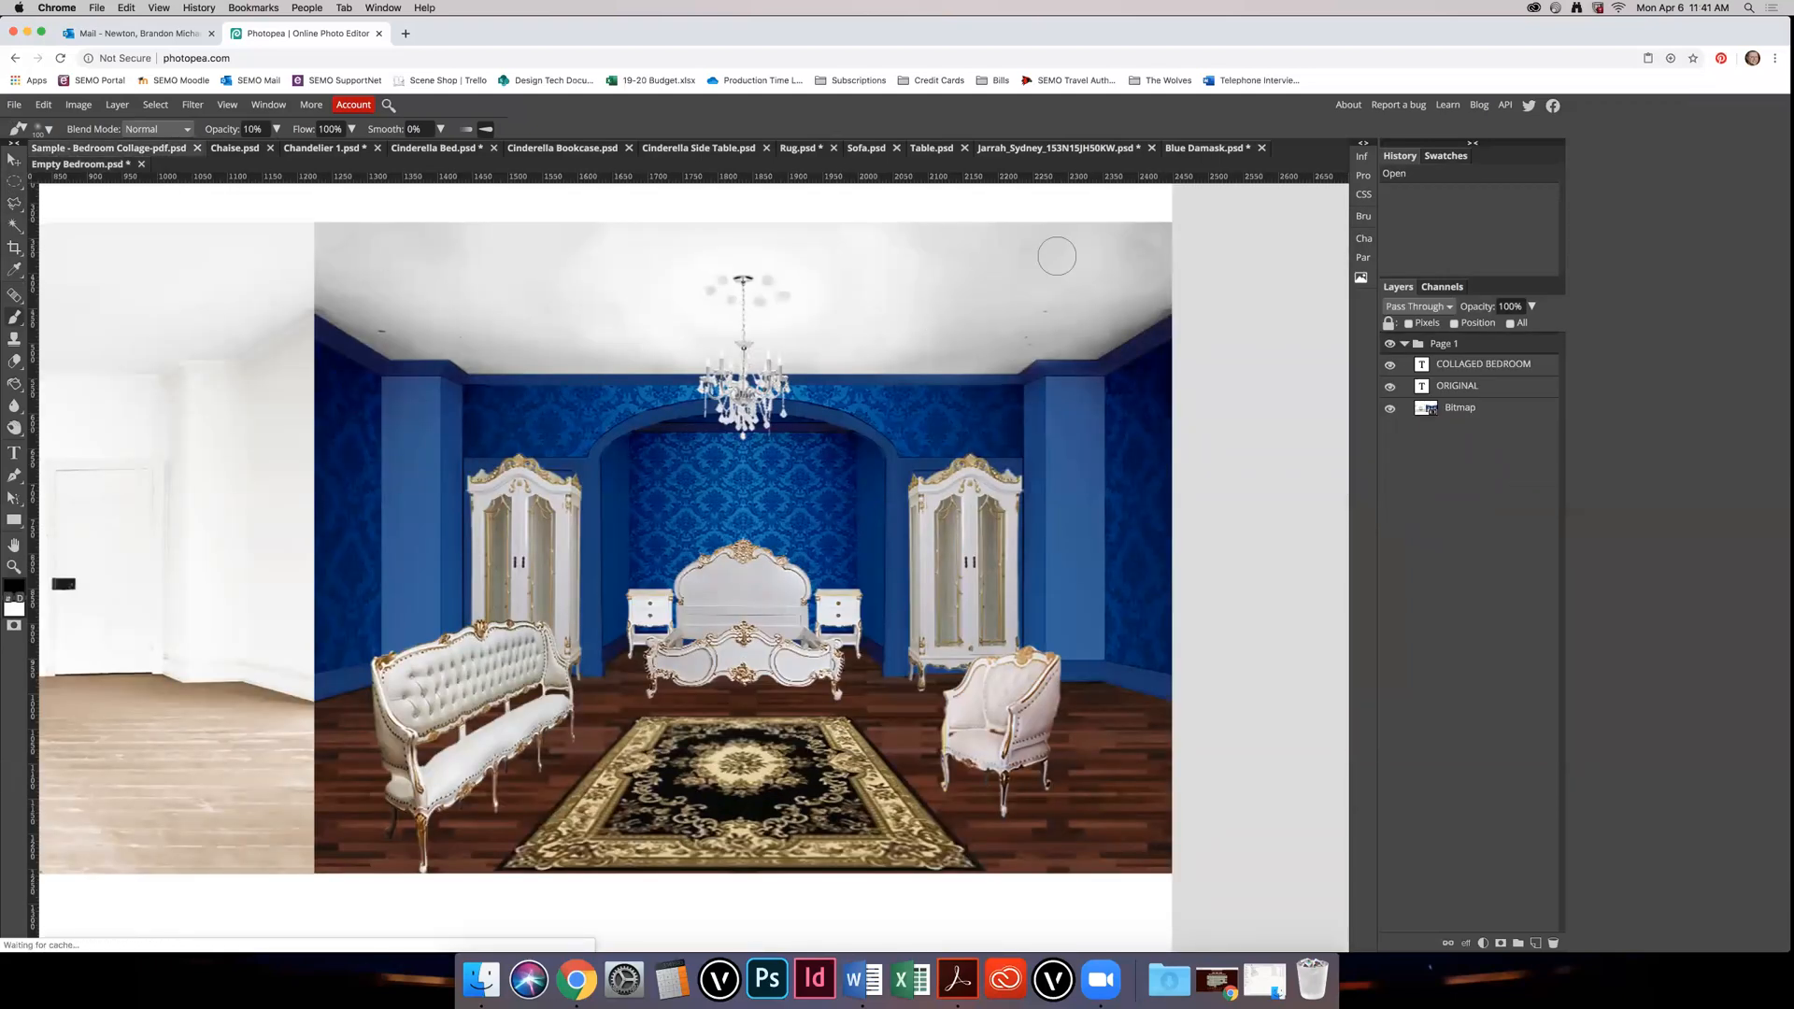
left_click(80, 165)
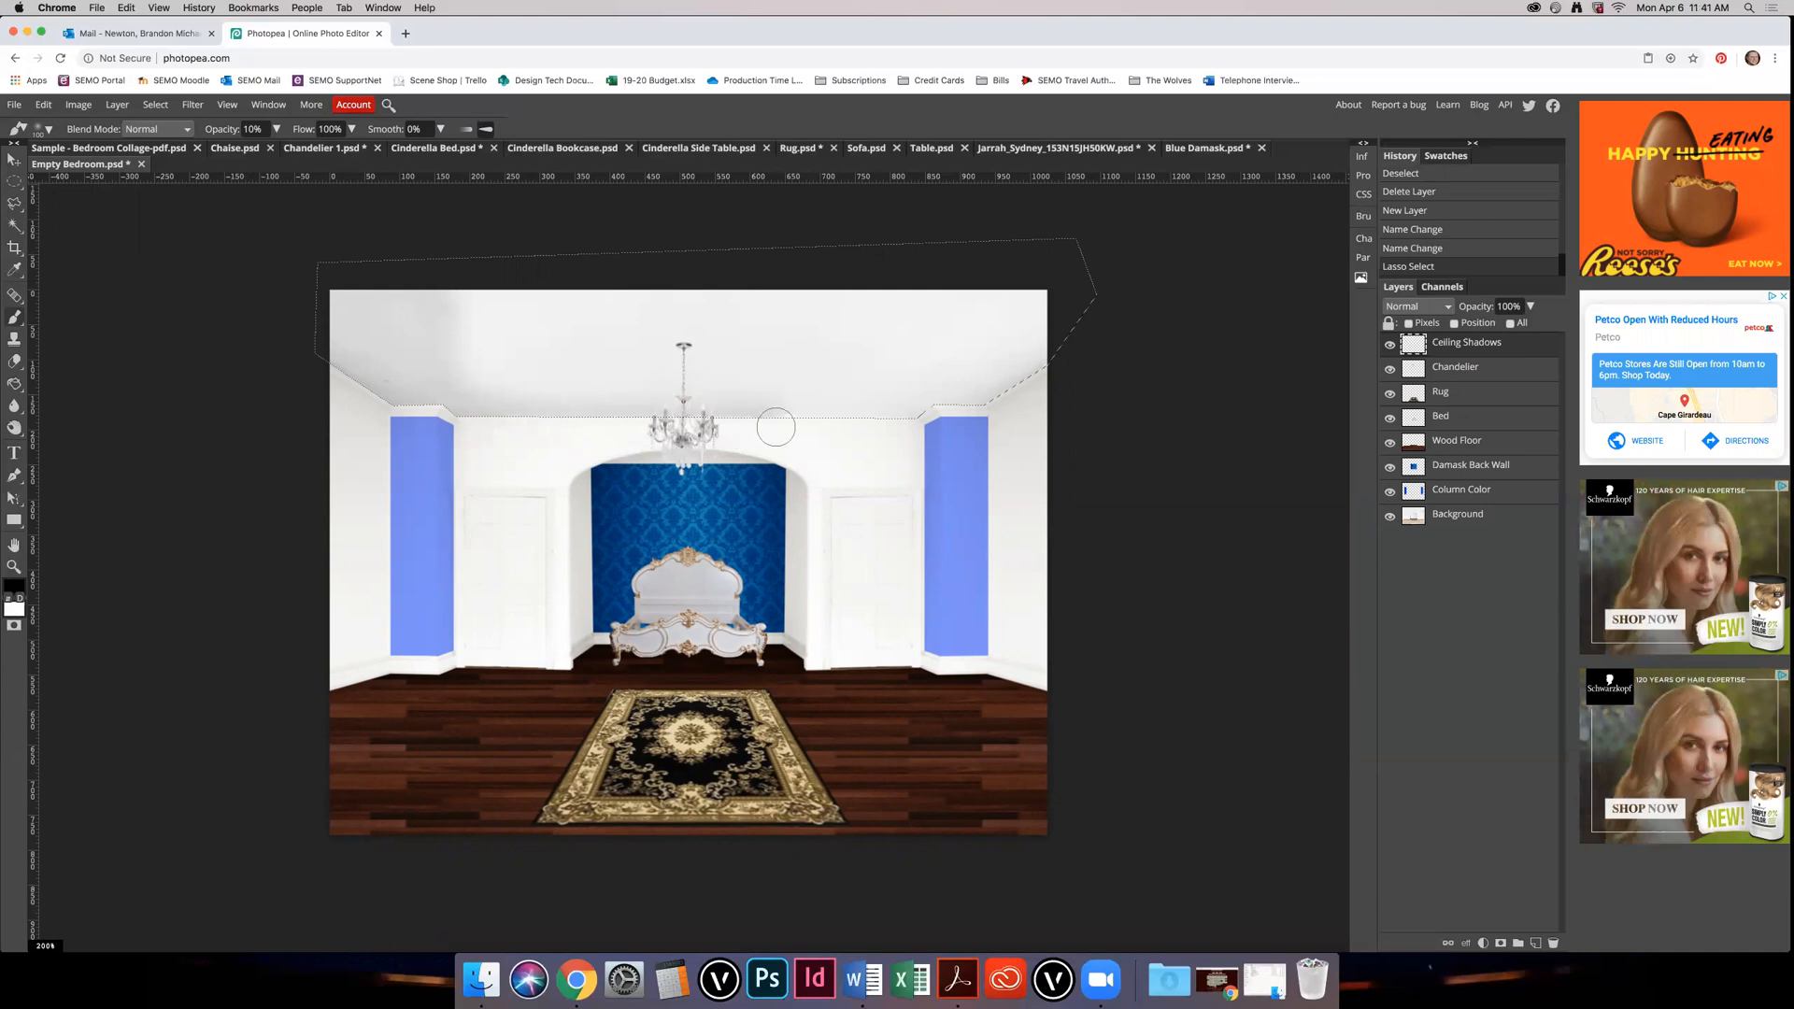
mouse_move(919, 357)
left_mouse_down()
mouse_move(930, 318)
mouse_move(972, 315)
mouse_move(952, 386)
mouse_move(967, 391)
mouse_move(1001, 306)
mouse_move(1024, 299)
mouse_move(1029, 366)
mouse_move(1028, 318)
mouse_move(956, 275)
mouse_move(546, 295)
mouse_move(384, 321)
mouse_move(362, 337)
mouse_move(381, 352)
mouse_move(388, 323)
mouse_move(364, 338)
mouse_move(394, 343)
mouse_move(400, 325)
mouse_move(368, 314)
mouse_move(382, 344)
left_mouse_up()
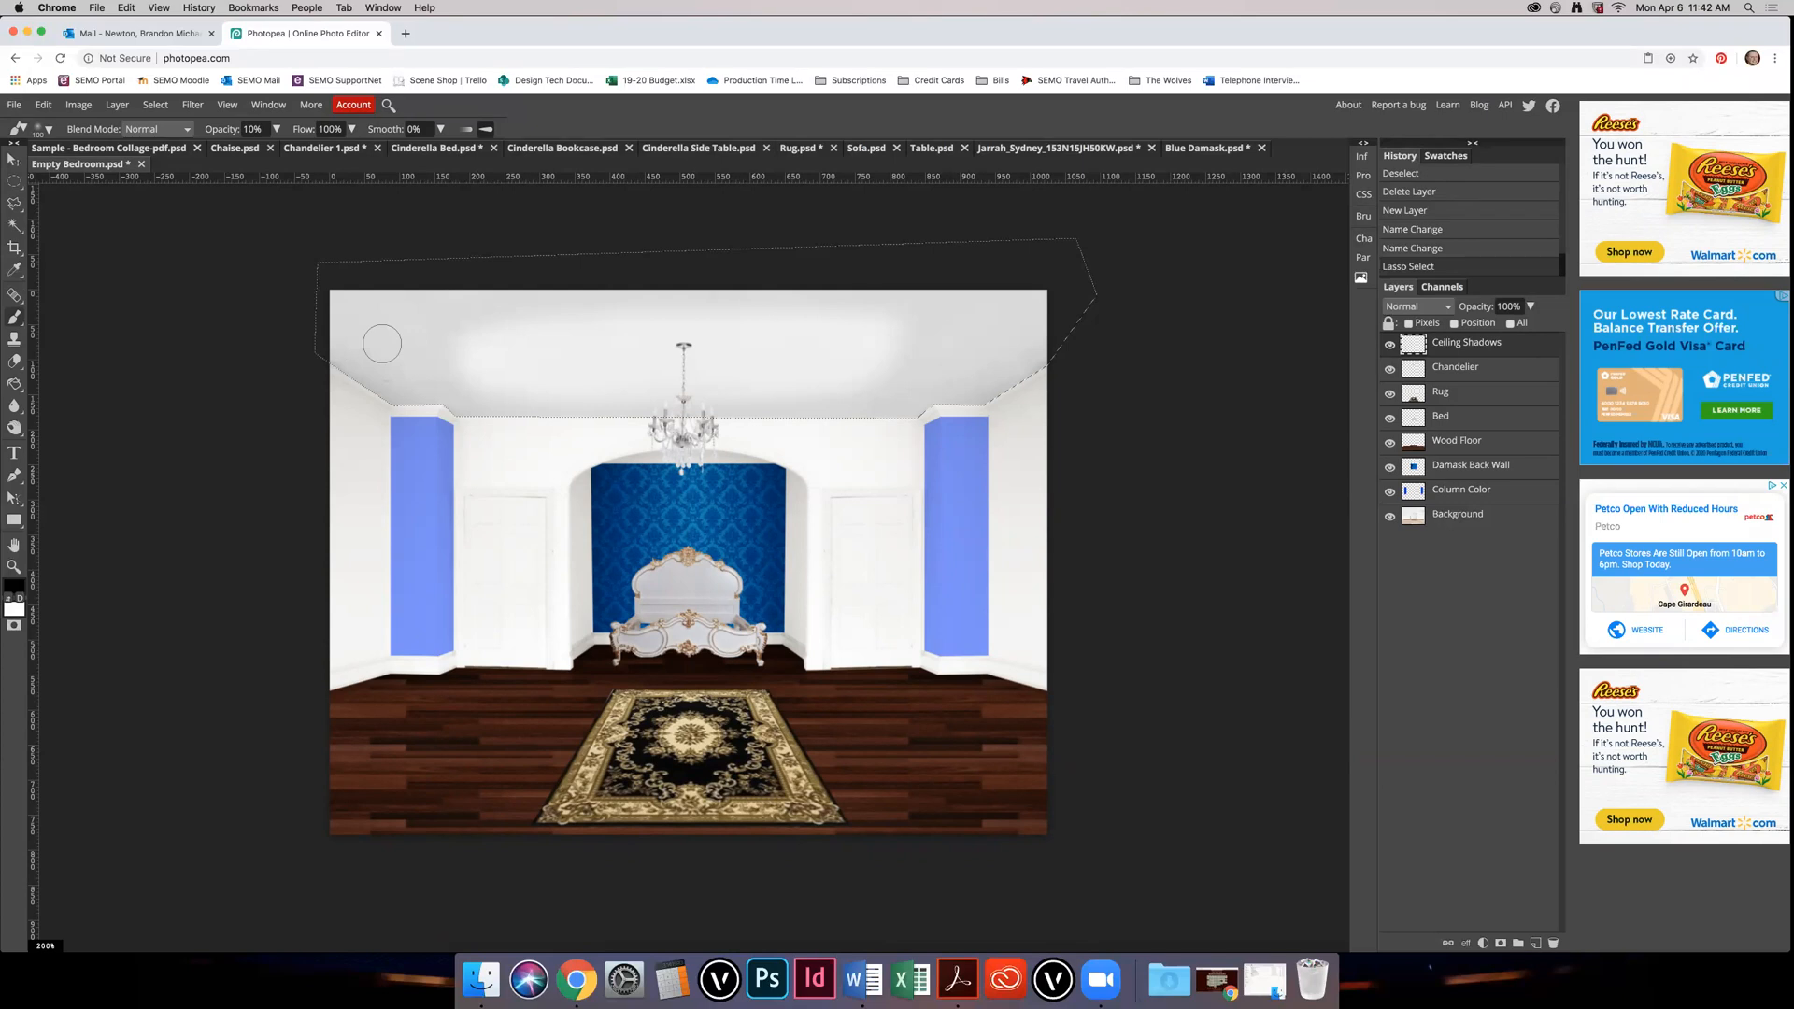
mouse_move(382, 344)
left_mouse_down()
mouse_move(417, 313)
mouse_move(495, 332)
mouse_move(399, 317)
mouse_move(947, 385)
mouse_move(792, 349)
mouse_move(486, 337)
mouse_move(567, 356)
mouse_move(401, 320)
mouse_move(414, 308)
mouse_move(396, 318)
mouse_move(400, 378)
left_mouse_up()
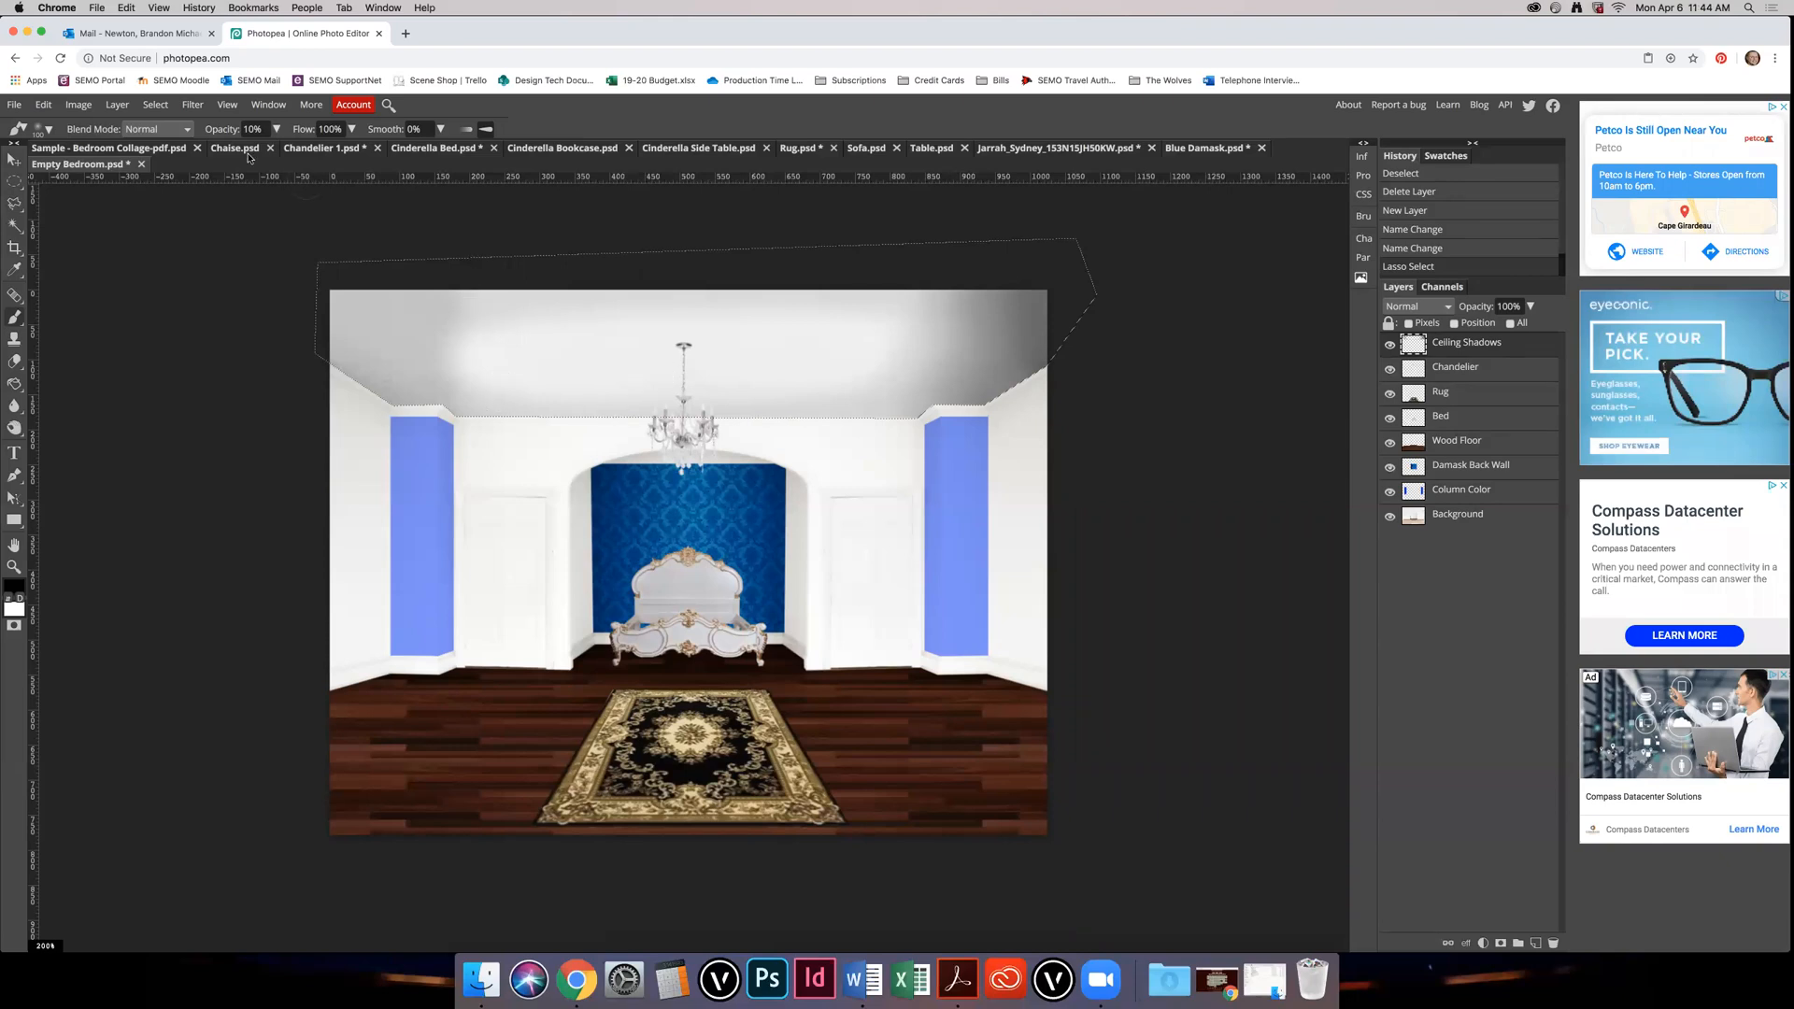
Step: Set up the Eraser with a 100 px size, 0% hardness and 10% opacity
left_click(14, 365)
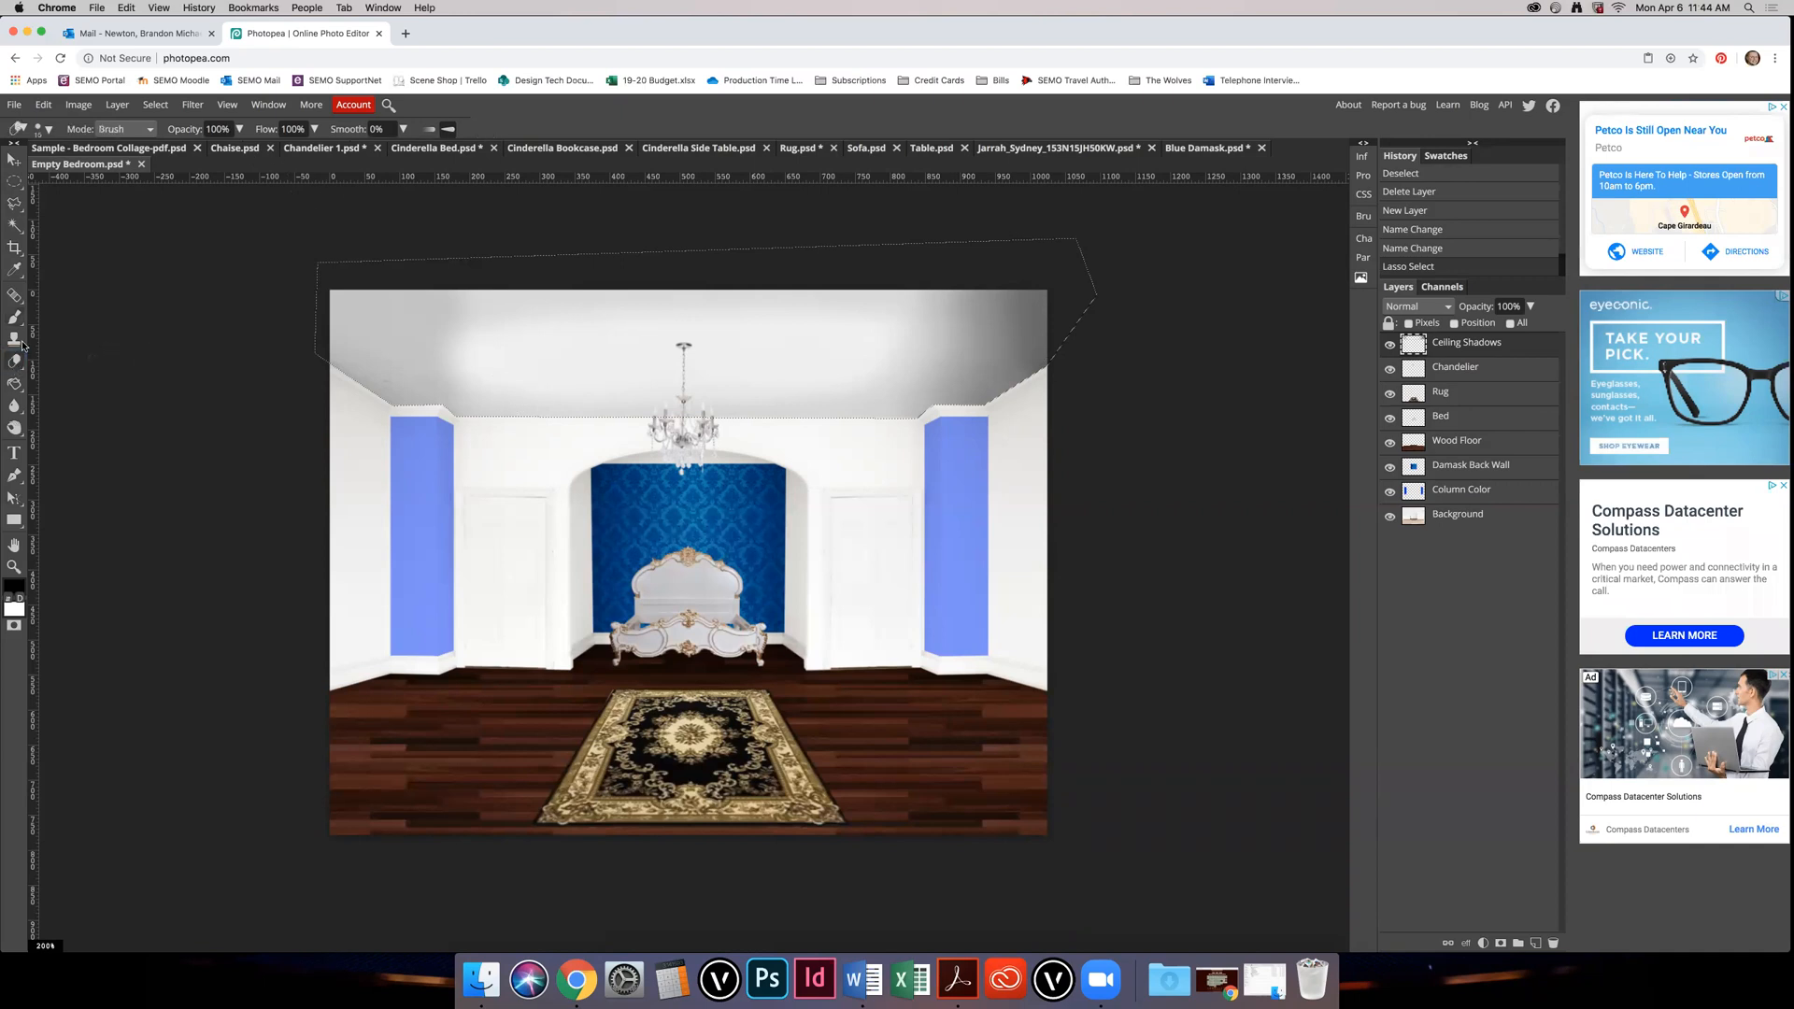
left_click(43, 129)
left_click(171, 156)
type("100")
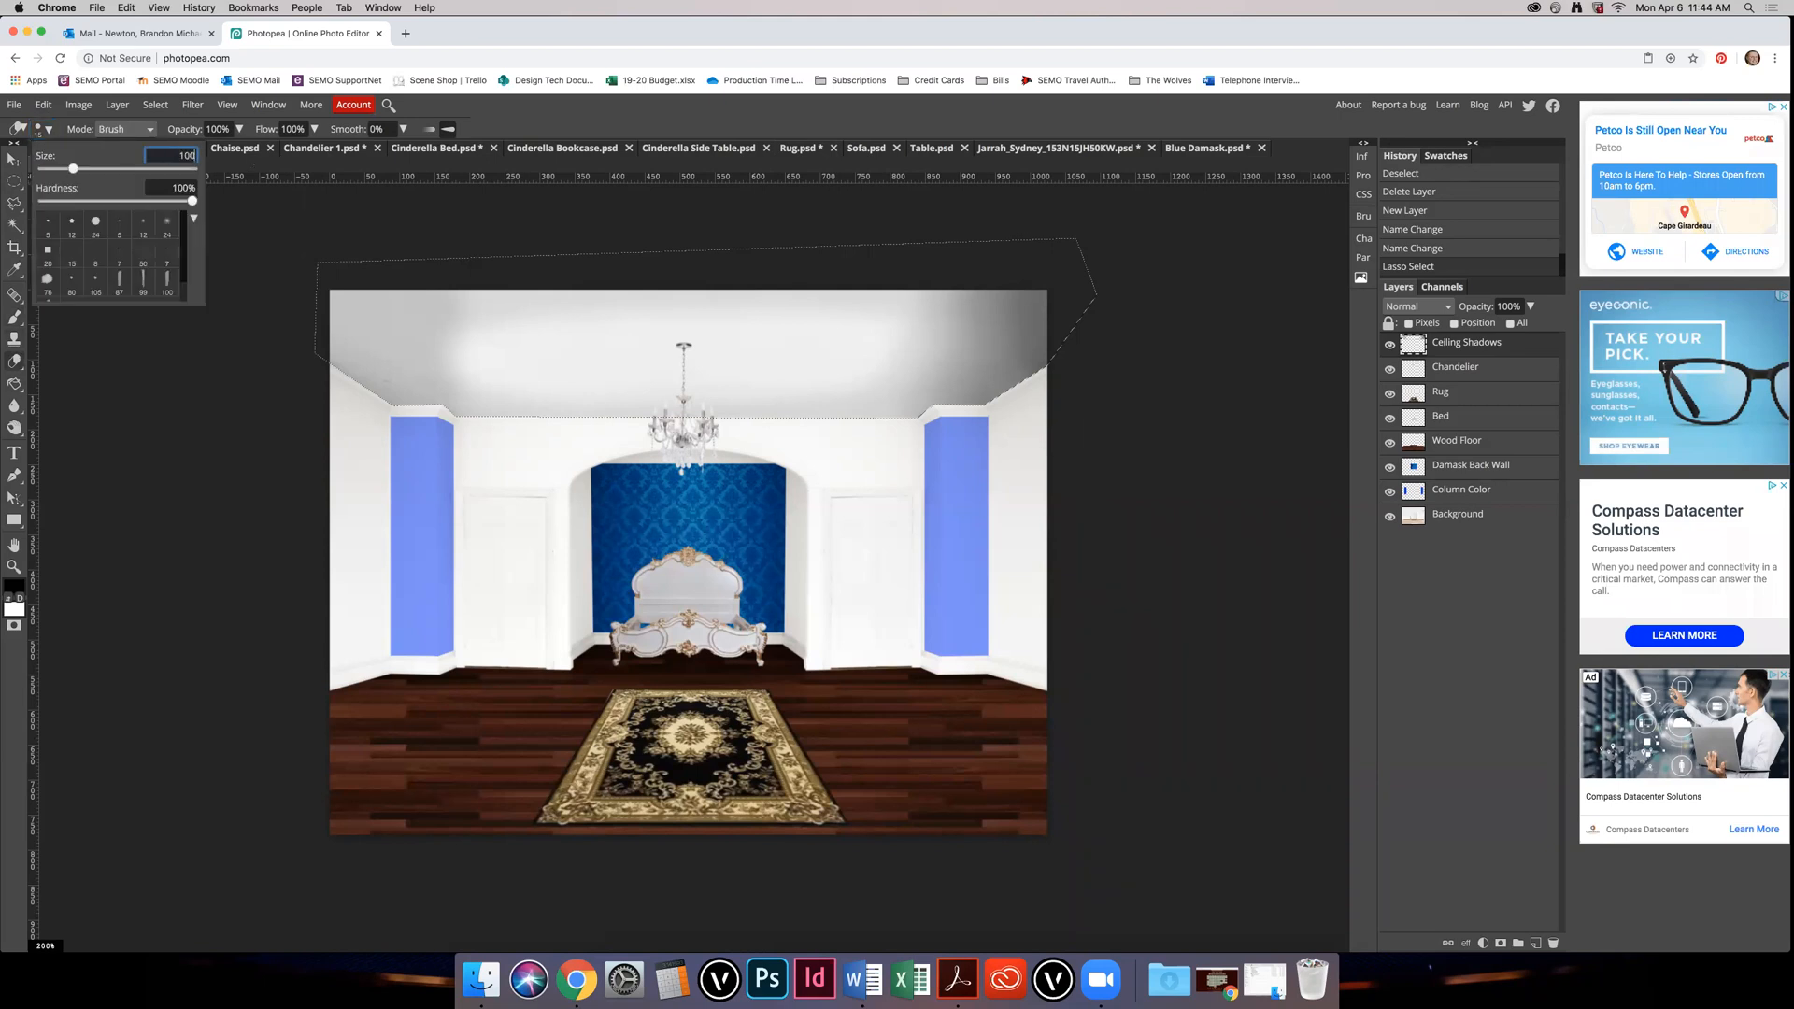
left_click_drag(193, 201, 89, 205)
left_click(496, 105)
left_click(216, 129)
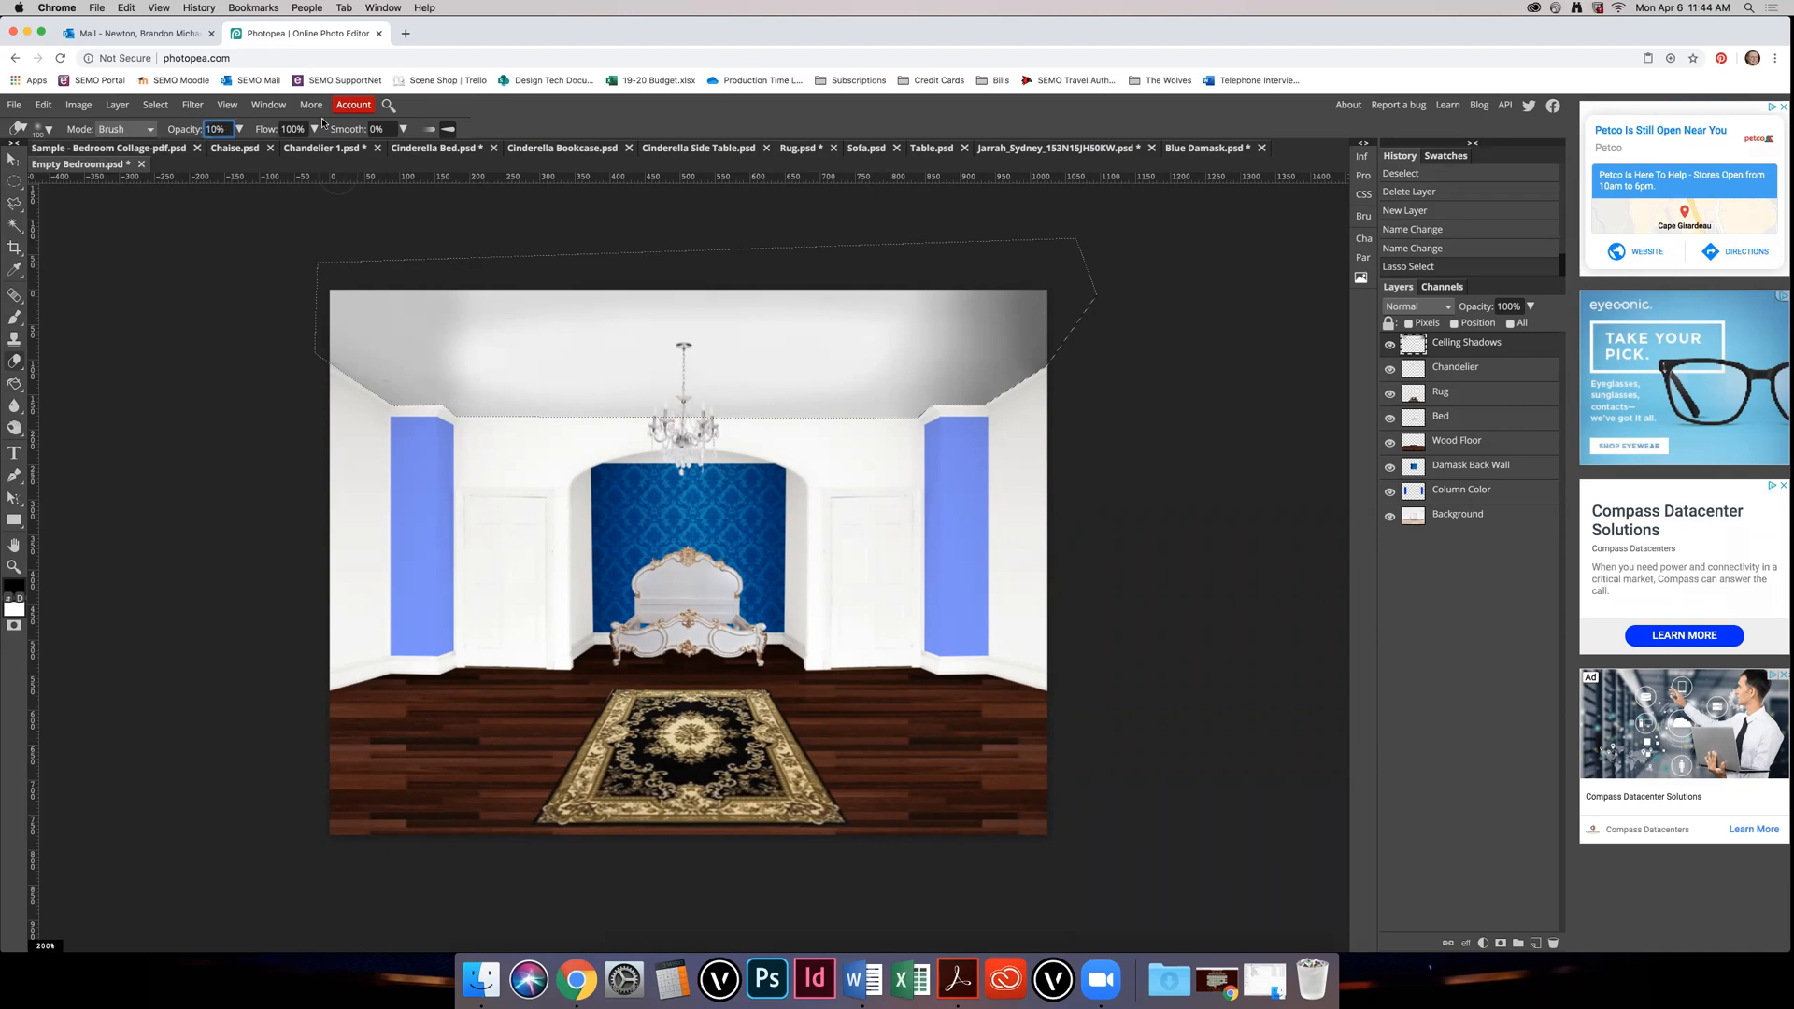
key("Return")
Step: Soften the ceiling shading with light eraser strokes, and undo the last two strokes
scroll(558, 373, "up", 5)
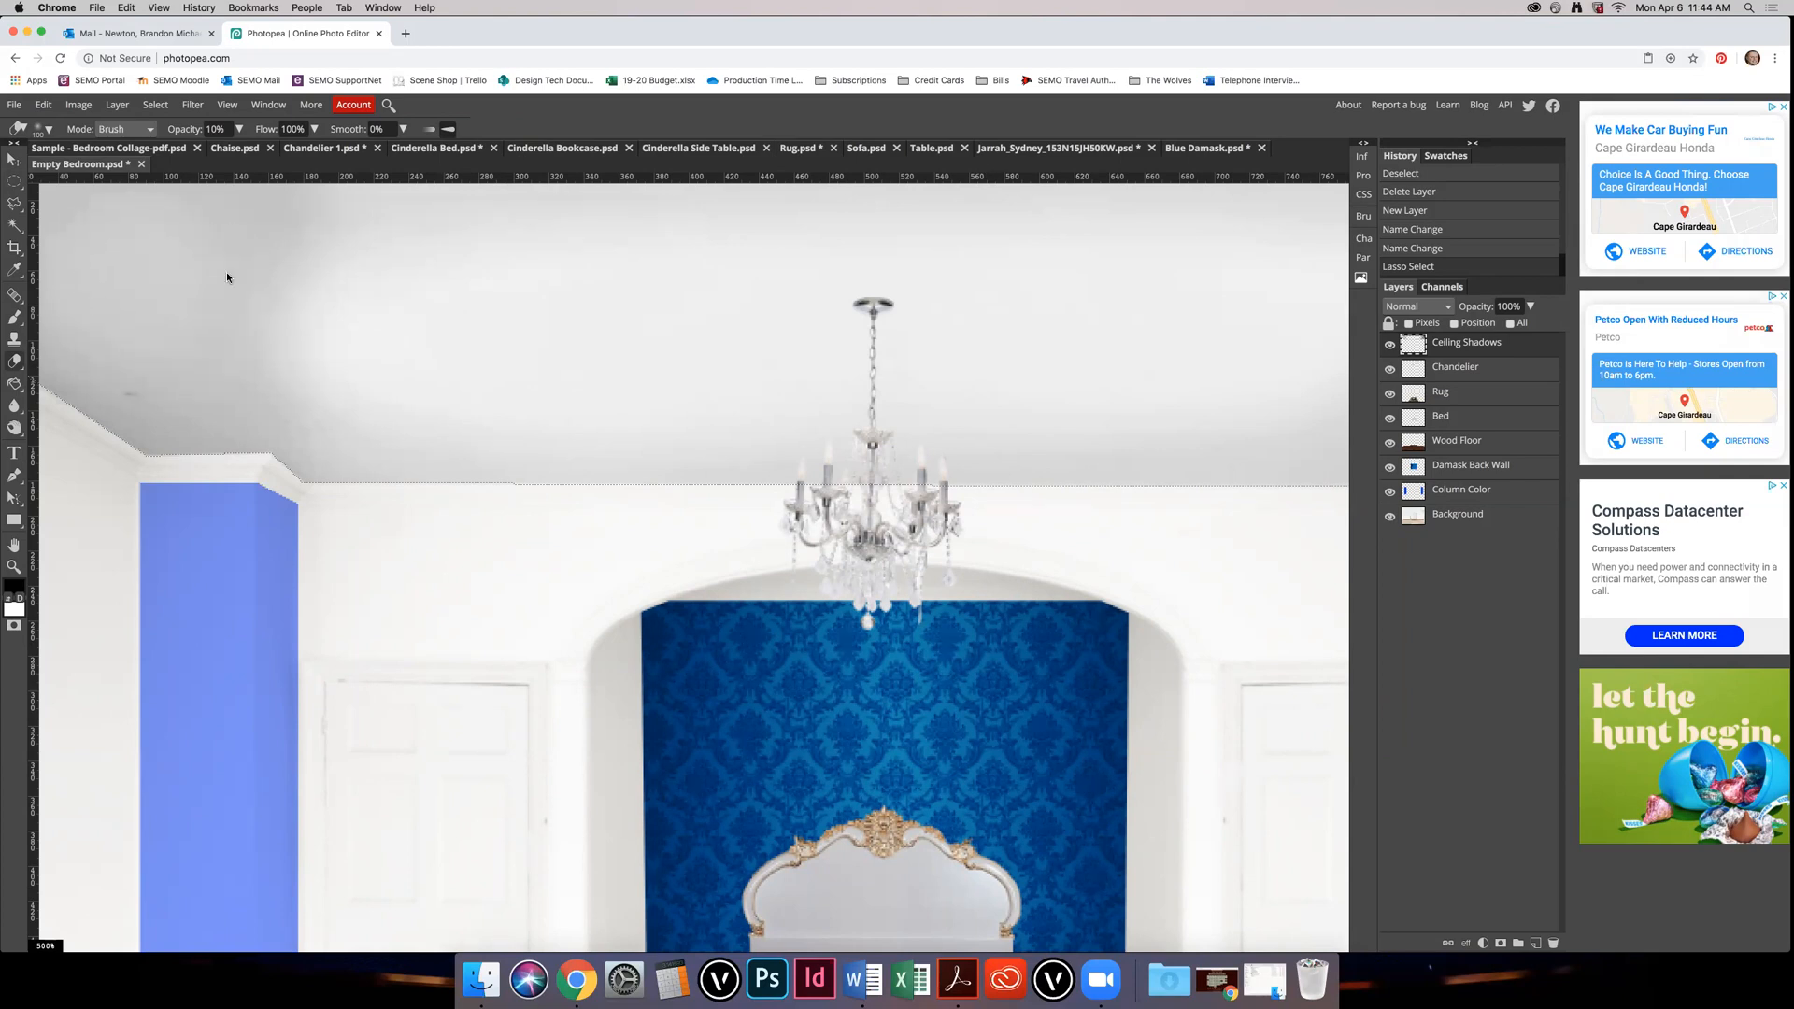
key("super+z")
key("super+z")
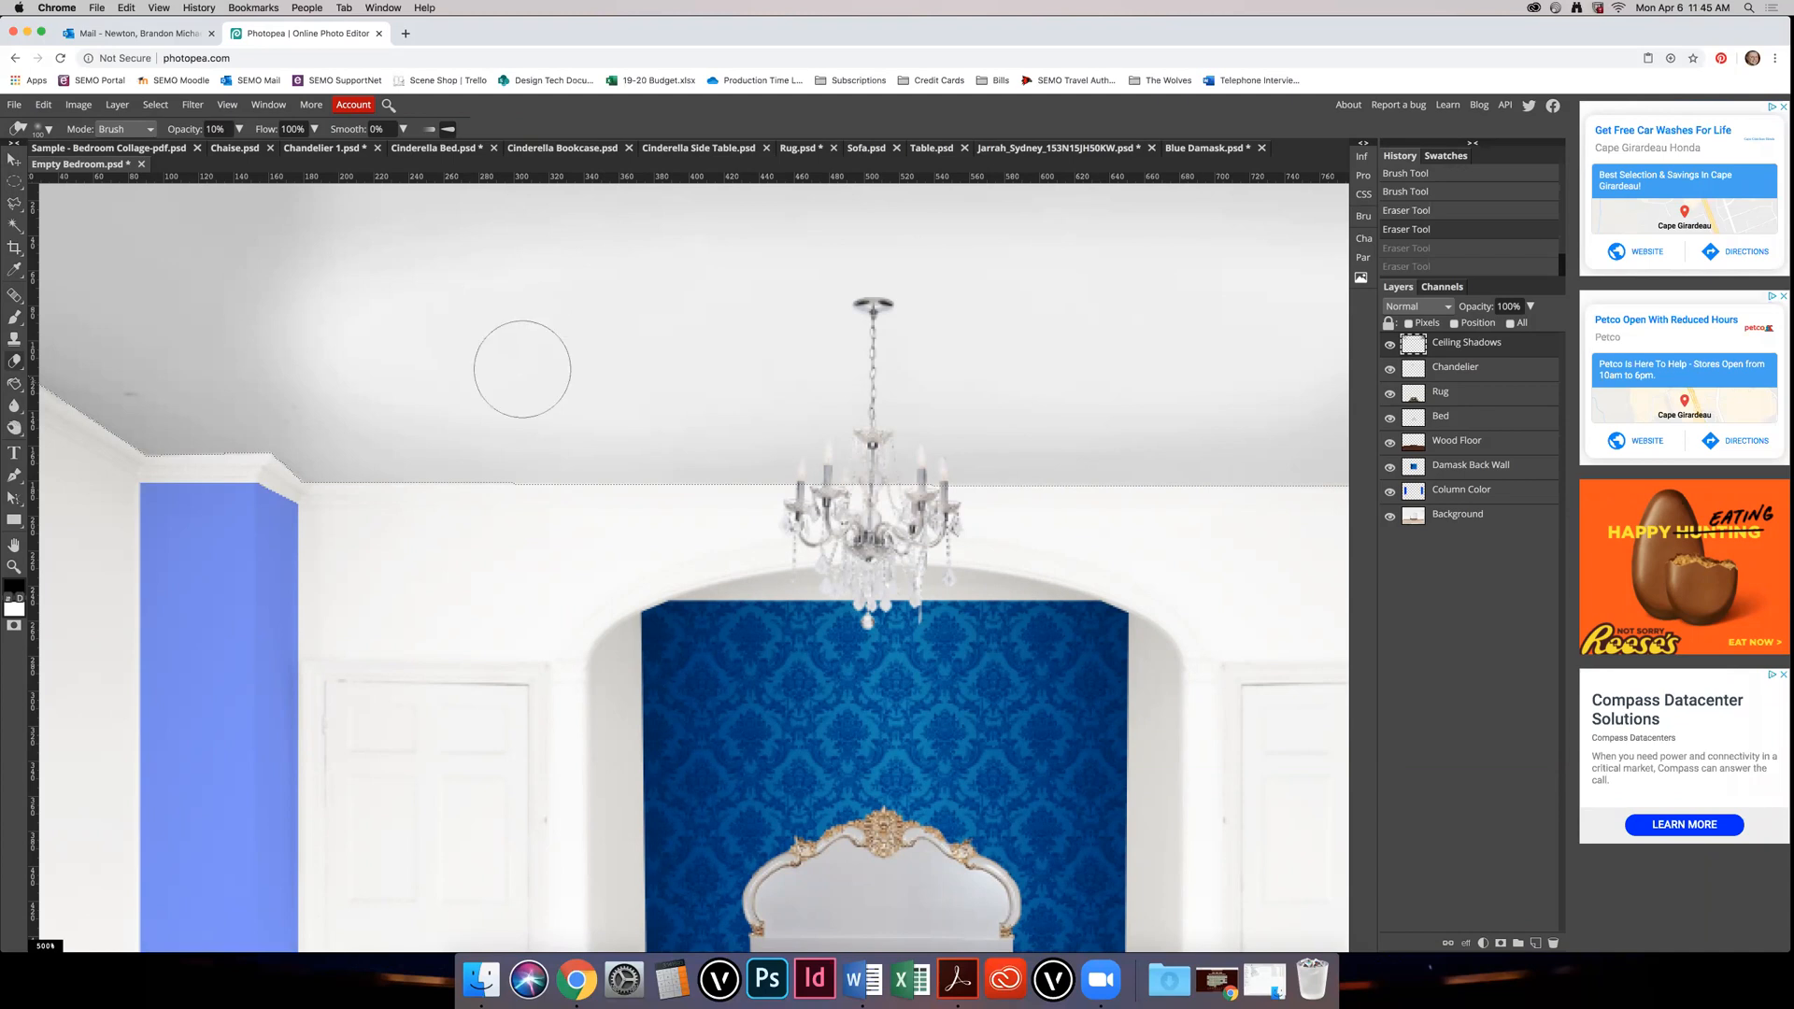
Step: Try an eraser stroke at 50% opacity on the ceiling shading to the right of the chandelier, and undo it
scroll(537, 390, "down", 2)
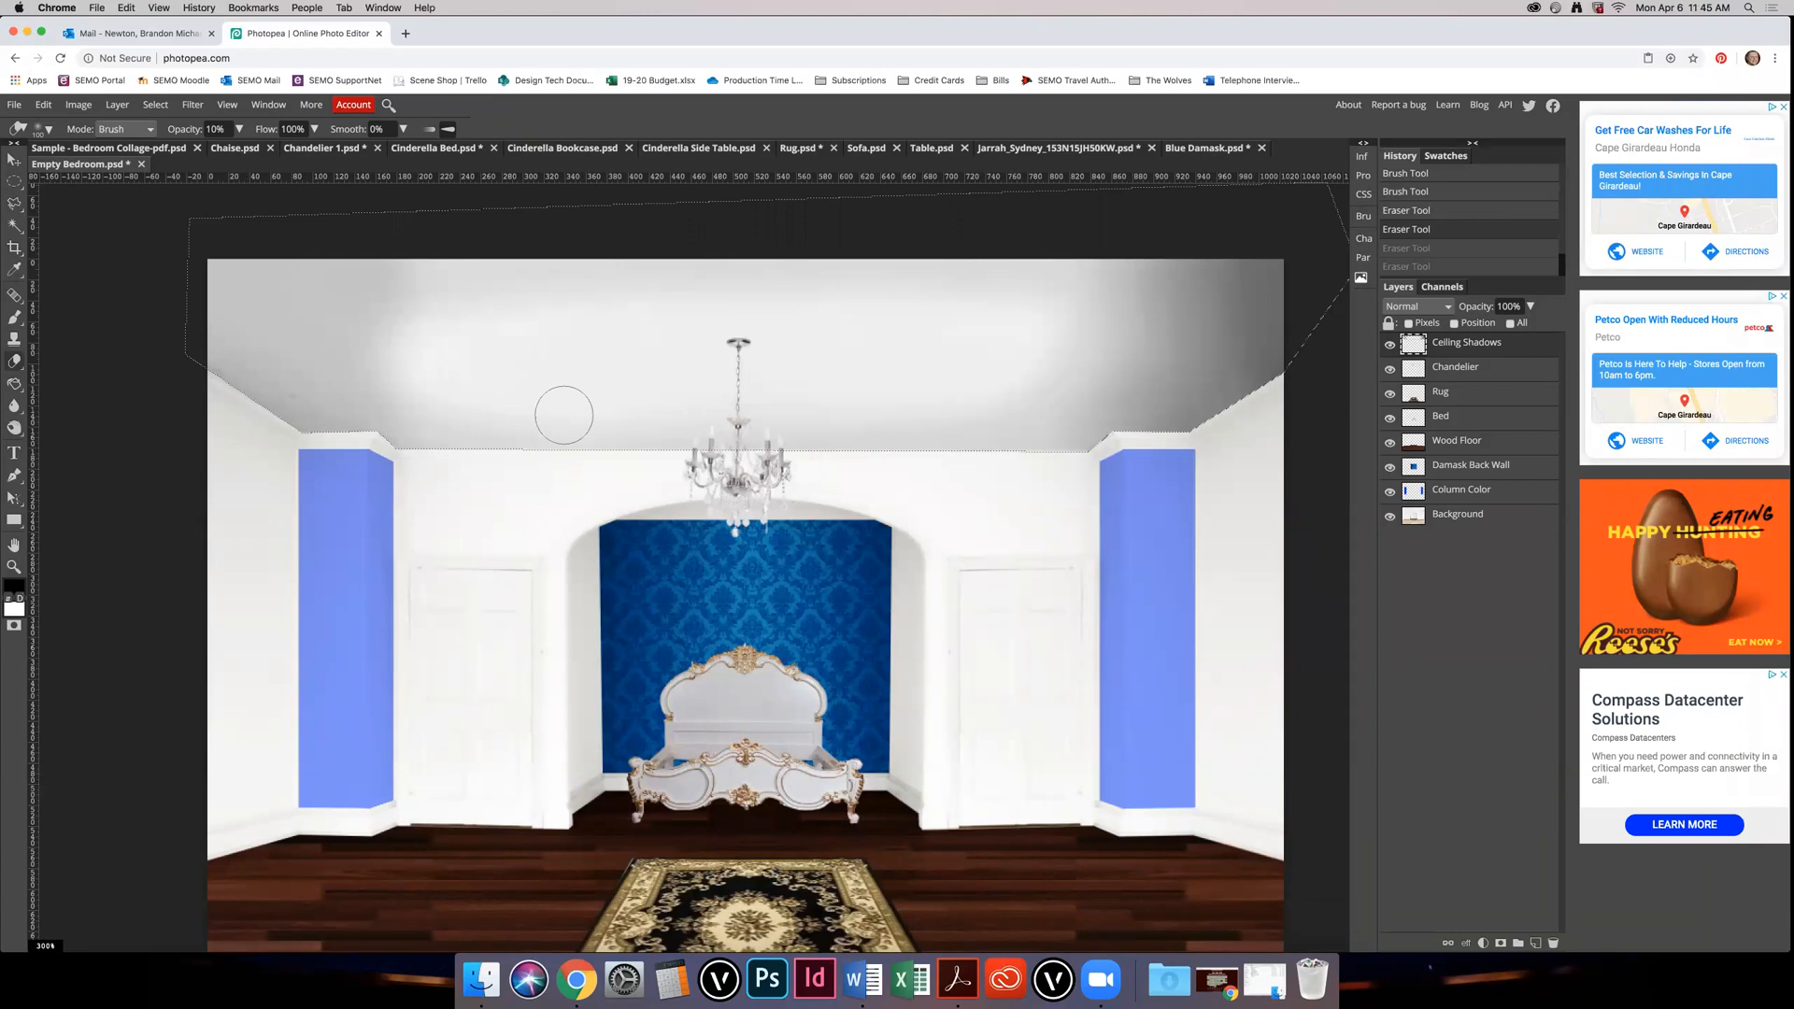
right_click(564, 415)
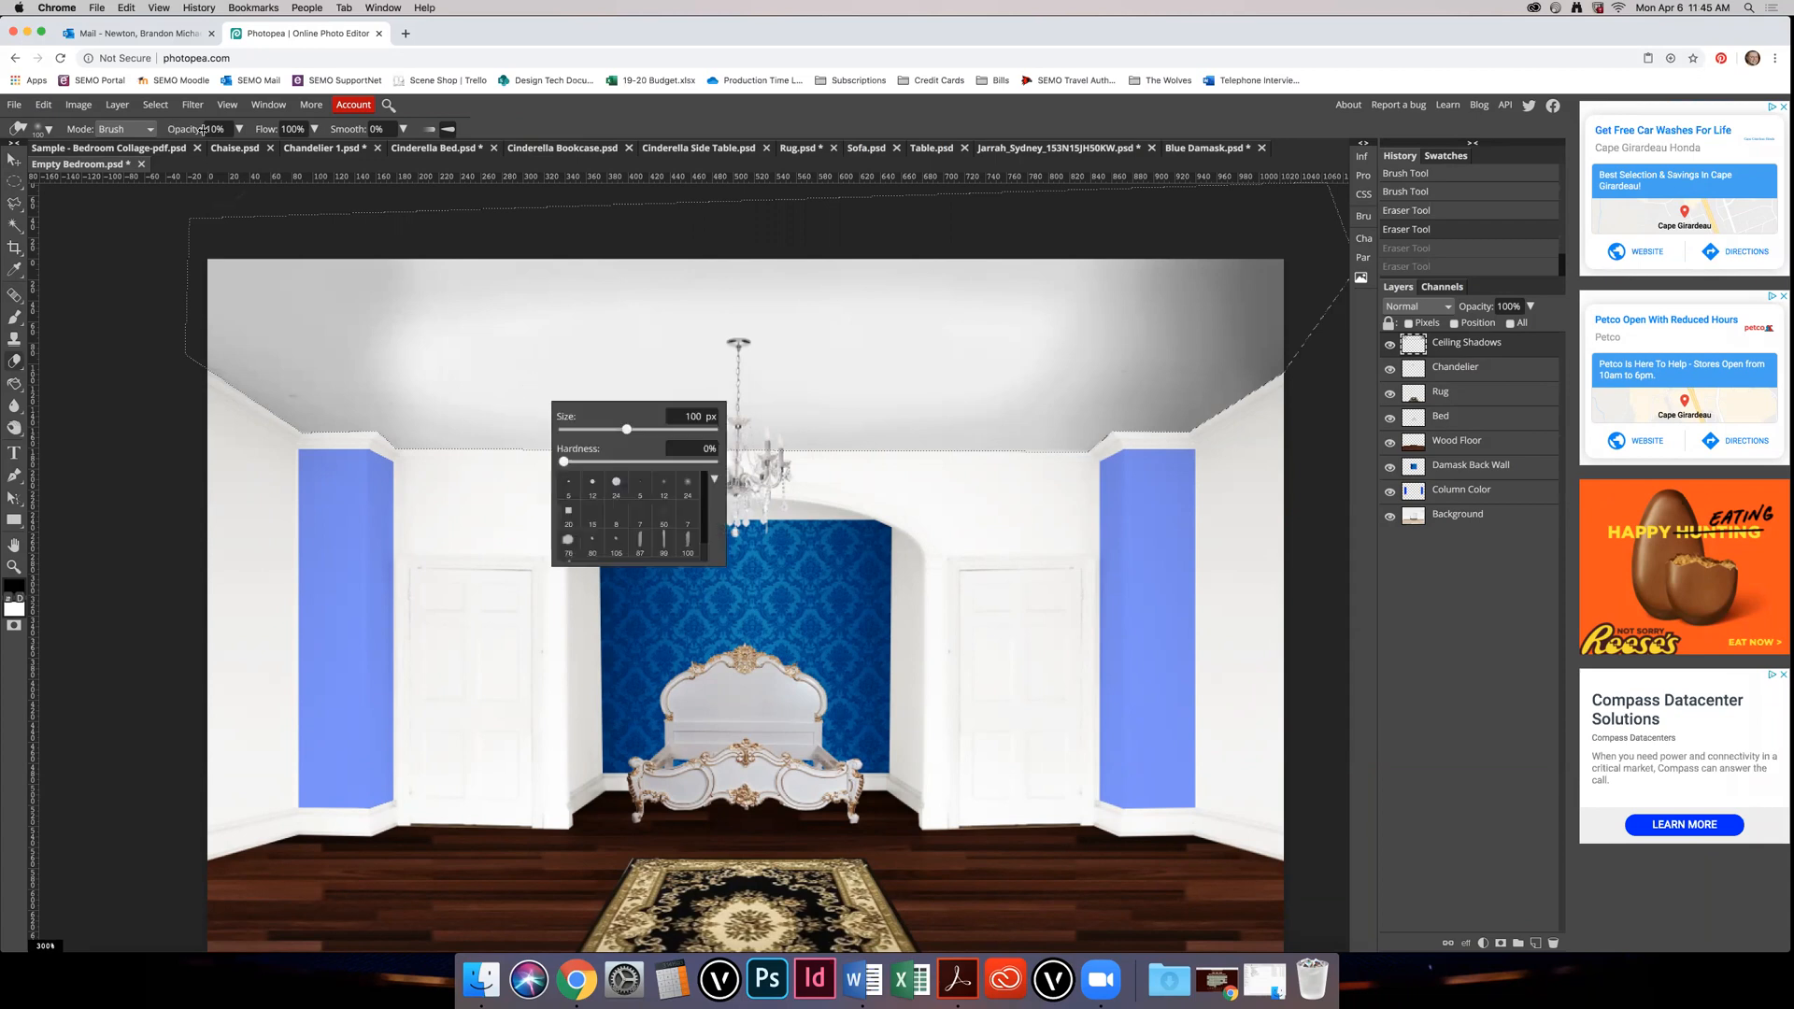
left_click(224, 129)
type("50")
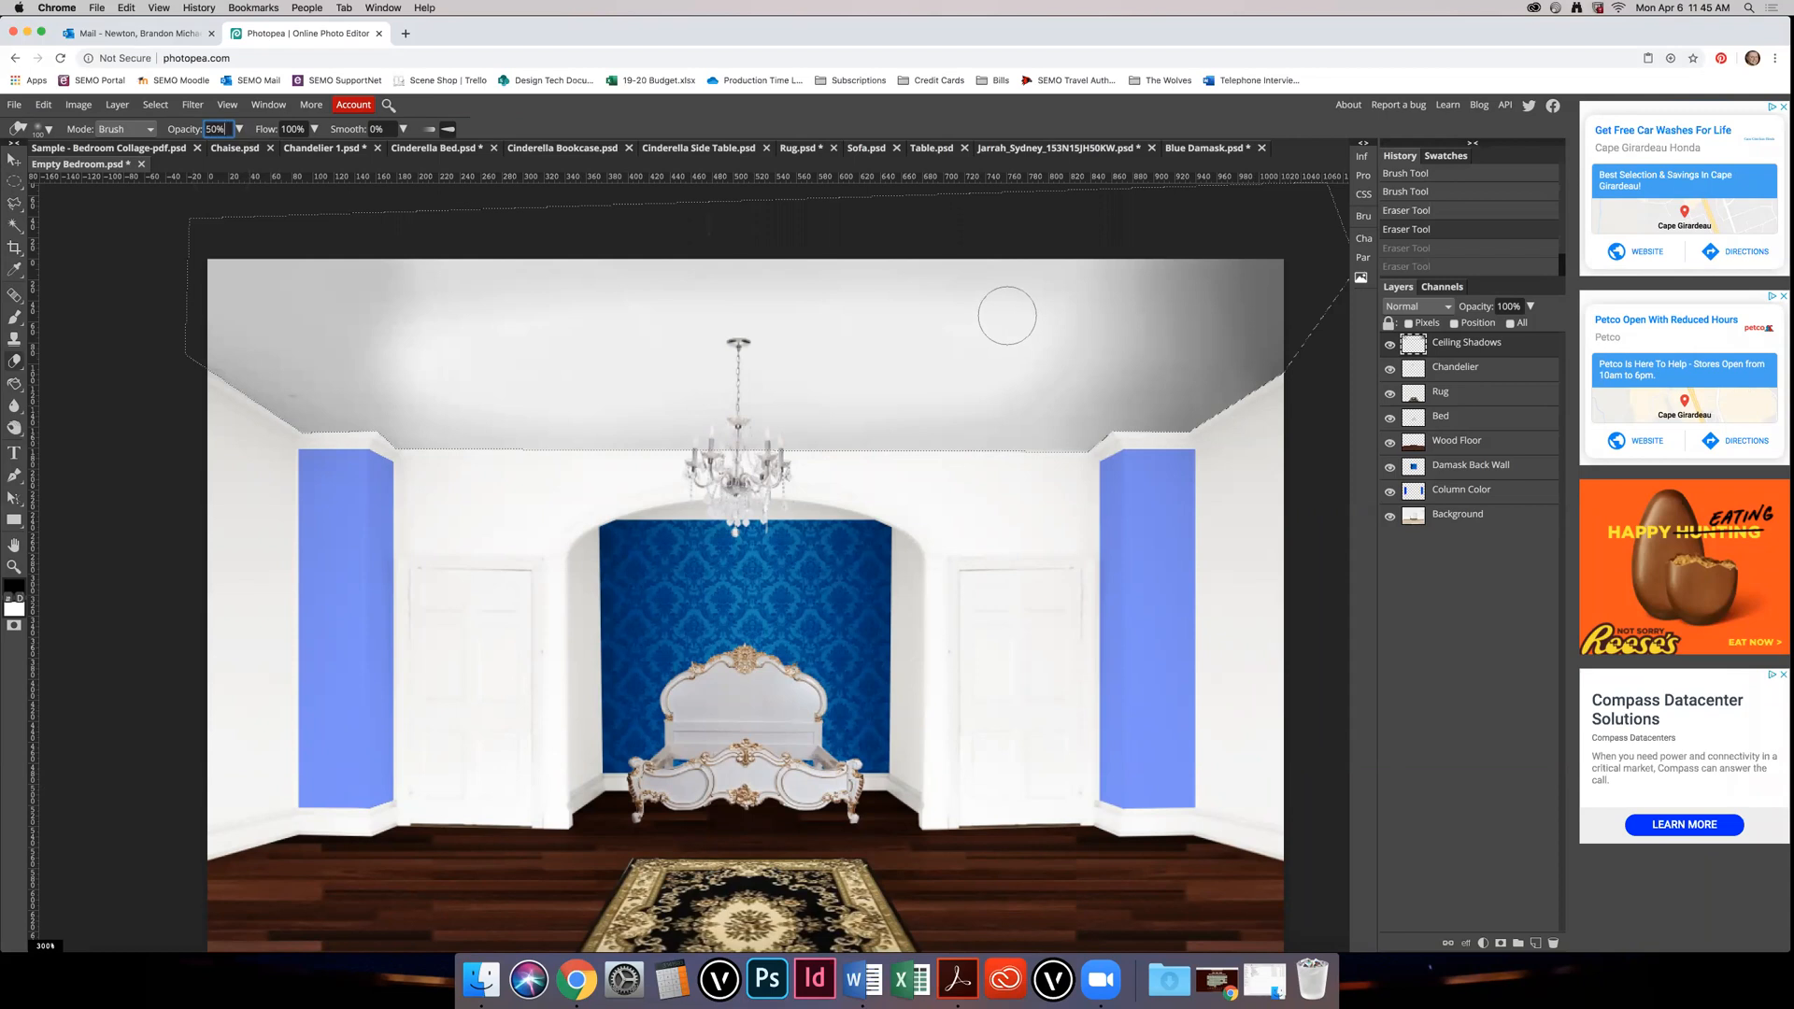
key("Return")
mouse_move(1088, 385)
left_mouse_down()
mouse_move(941, 380)
mouse_move(981, 381)
left_mouse_up()
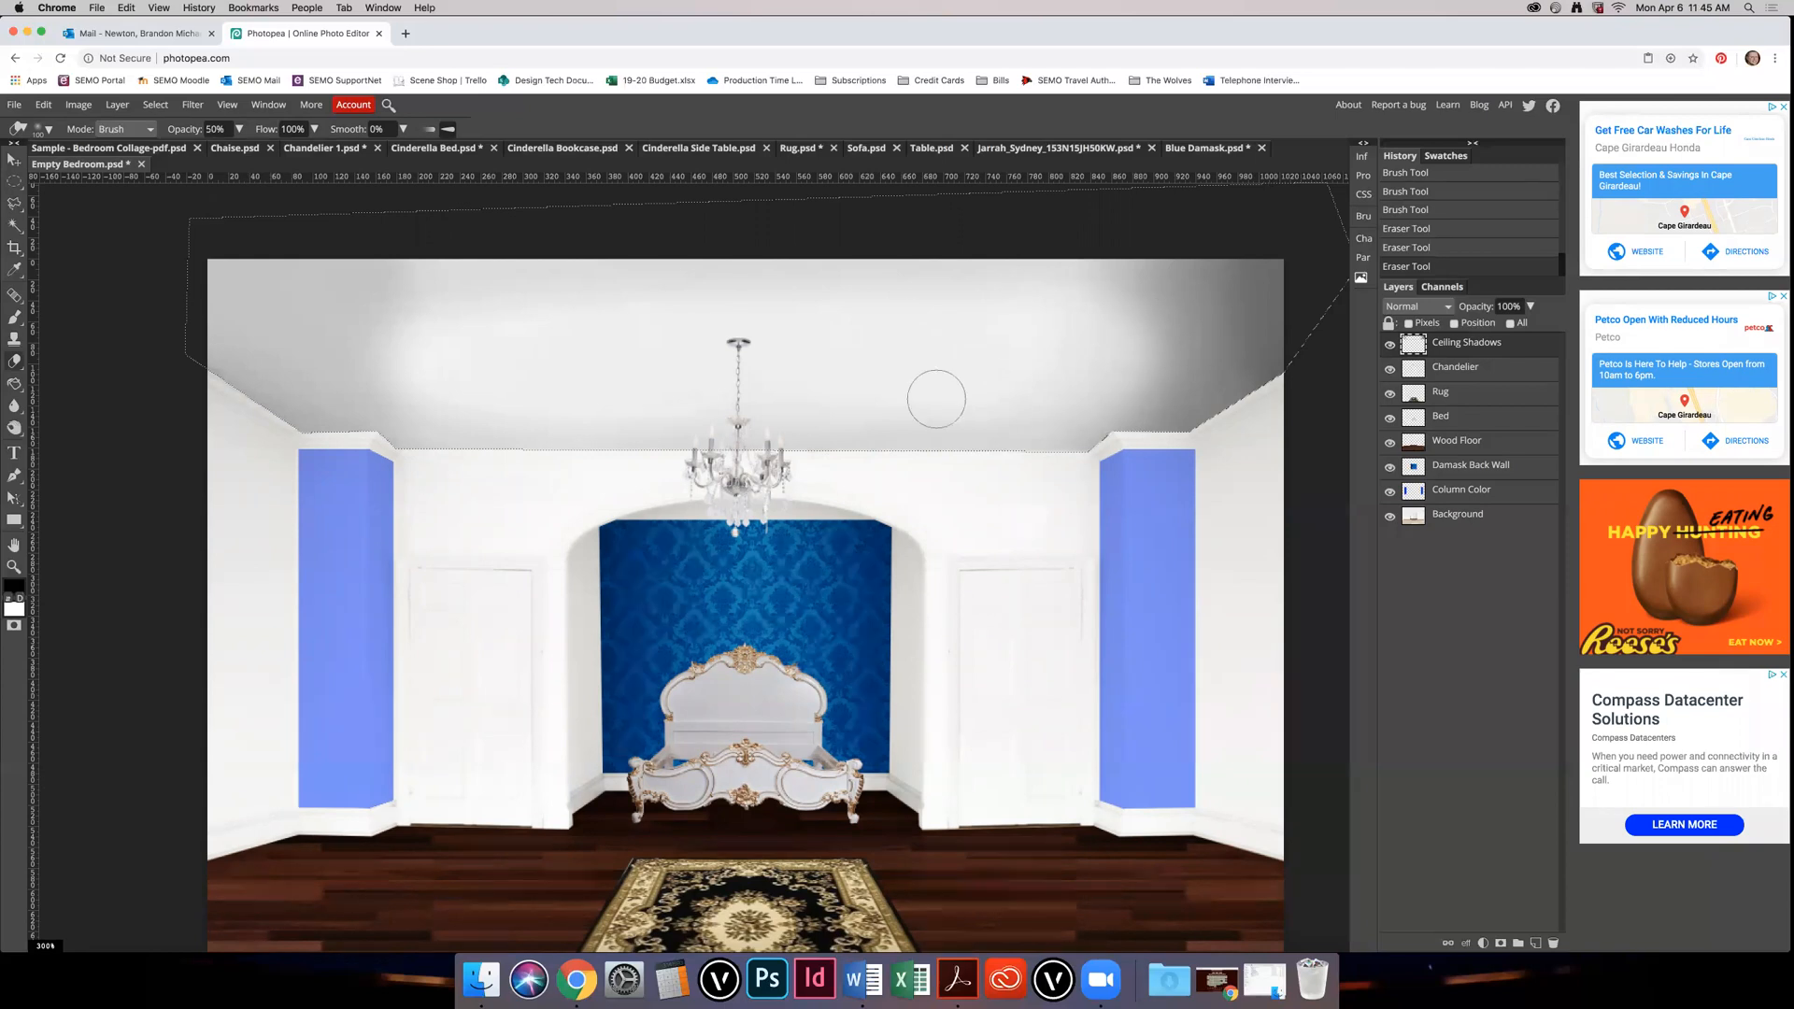
key("ctrl+z")
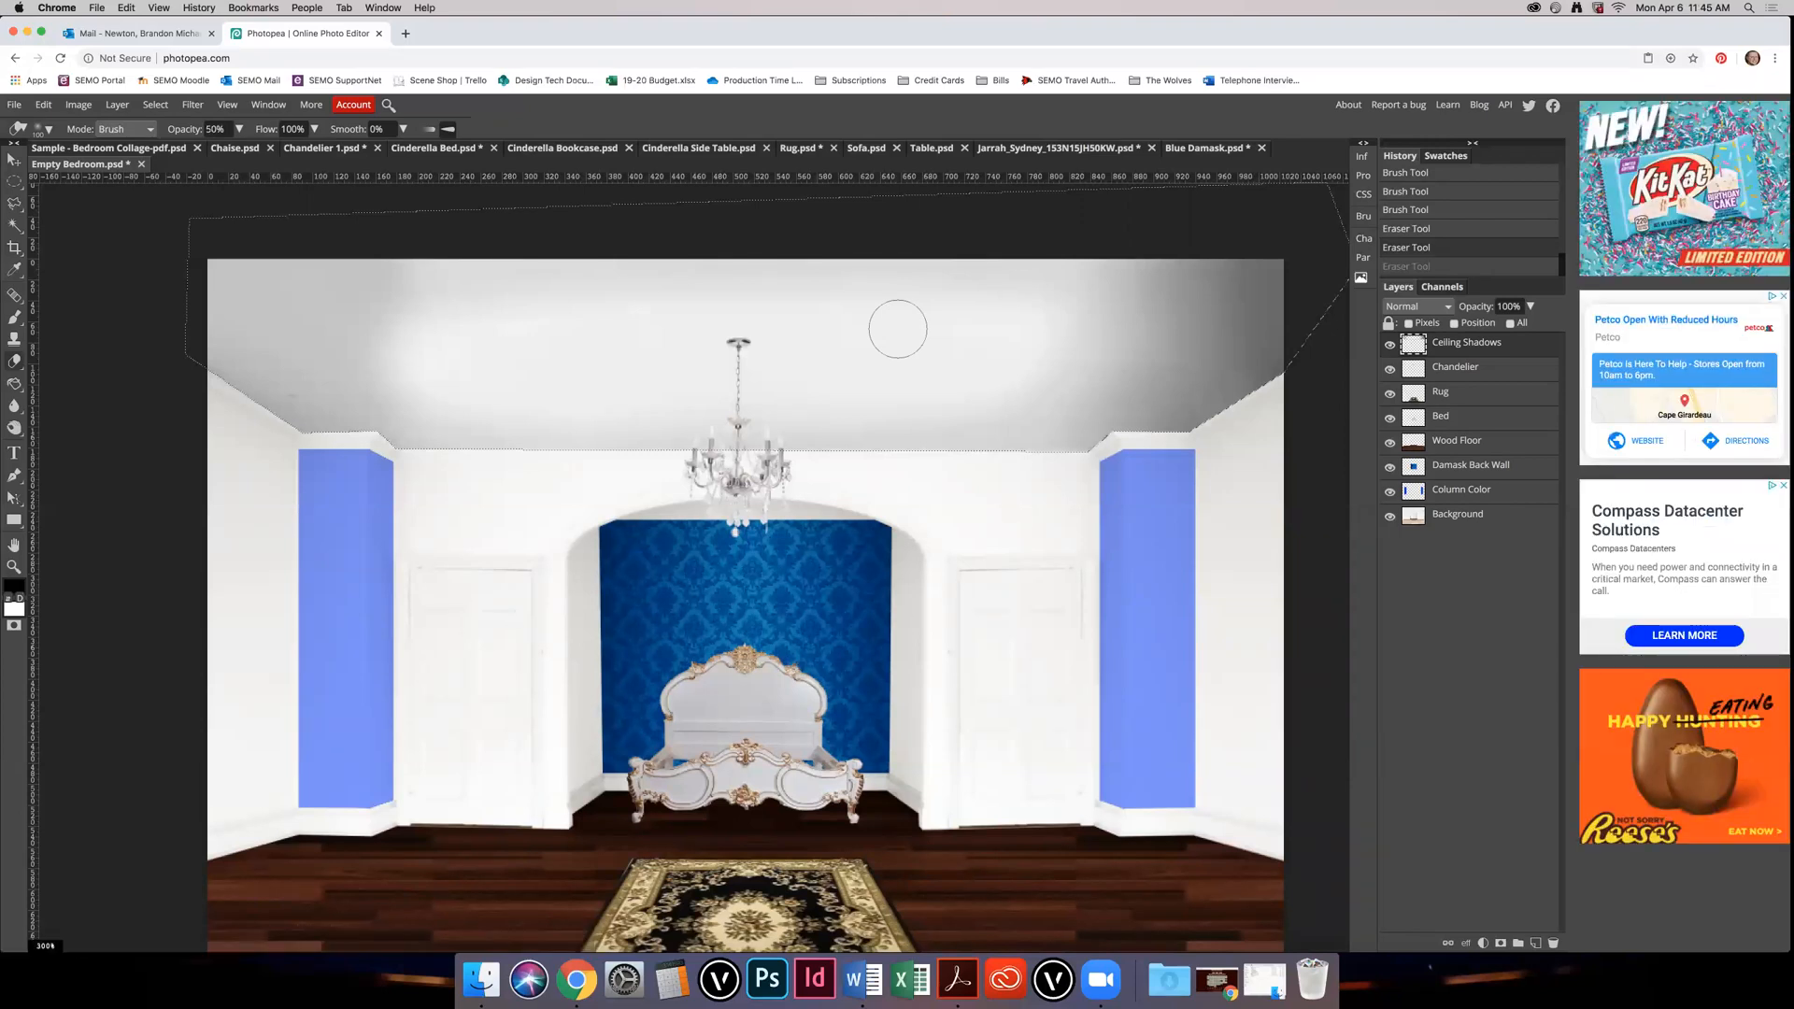
Step: Clear the lasso selection around the ceiling in Empty Bedroom.psd
key("m")
left_click(1011, 525)
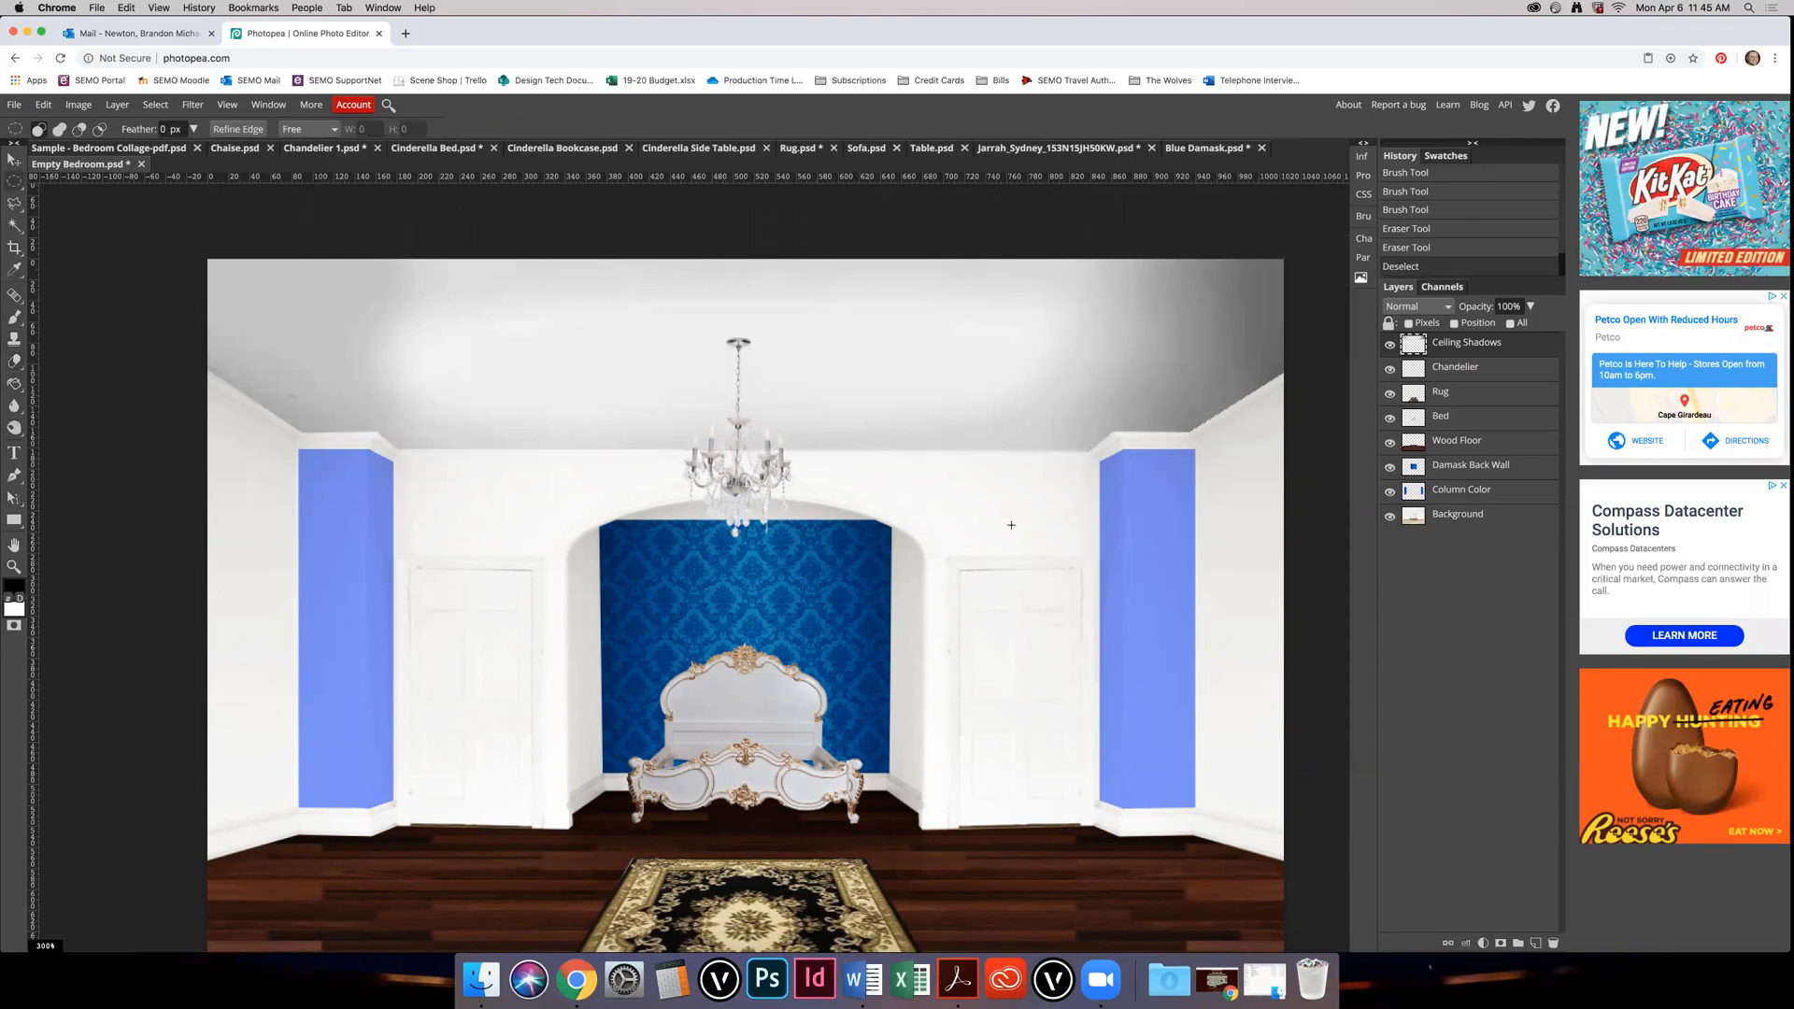
scroll(930, 509, "down", 1)
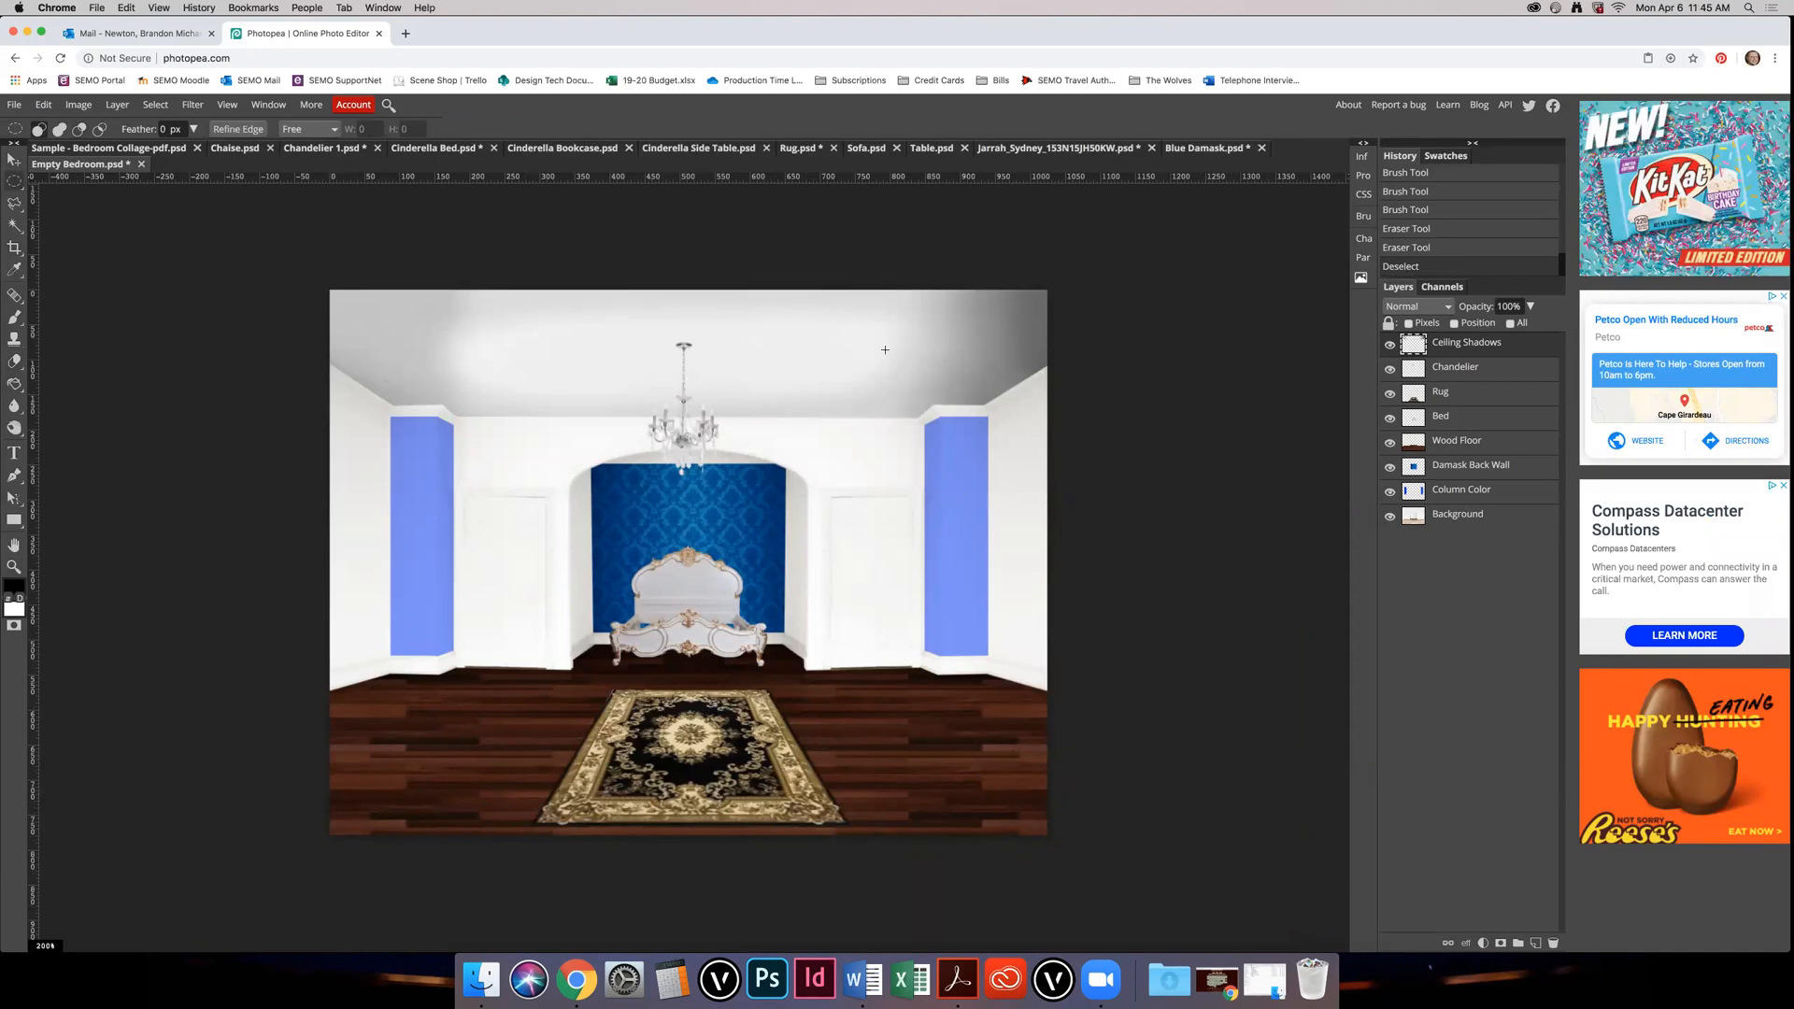
Step: Check Sample - Bedroom Collage-pdf.psd against Empty Bedroom.psd, and look through the chaise, side table, bookcase and Table.psd documents
left_click(87, 151)
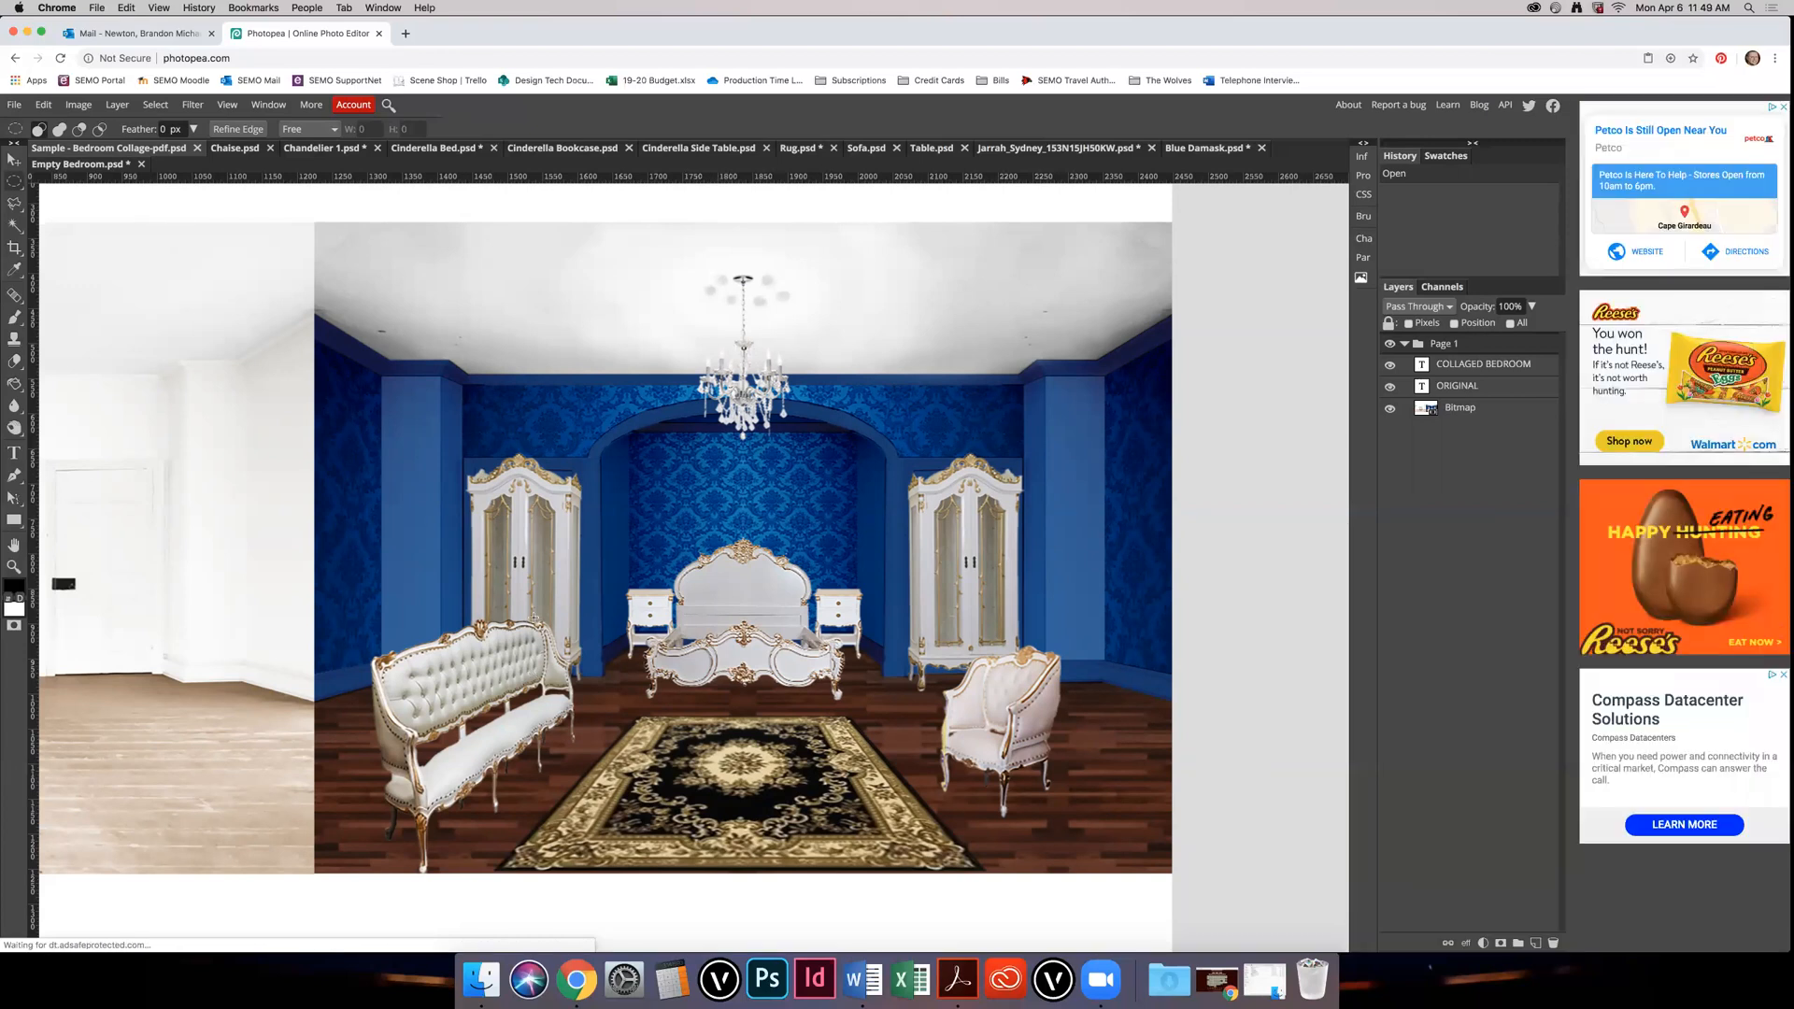
left_click(86, 164)
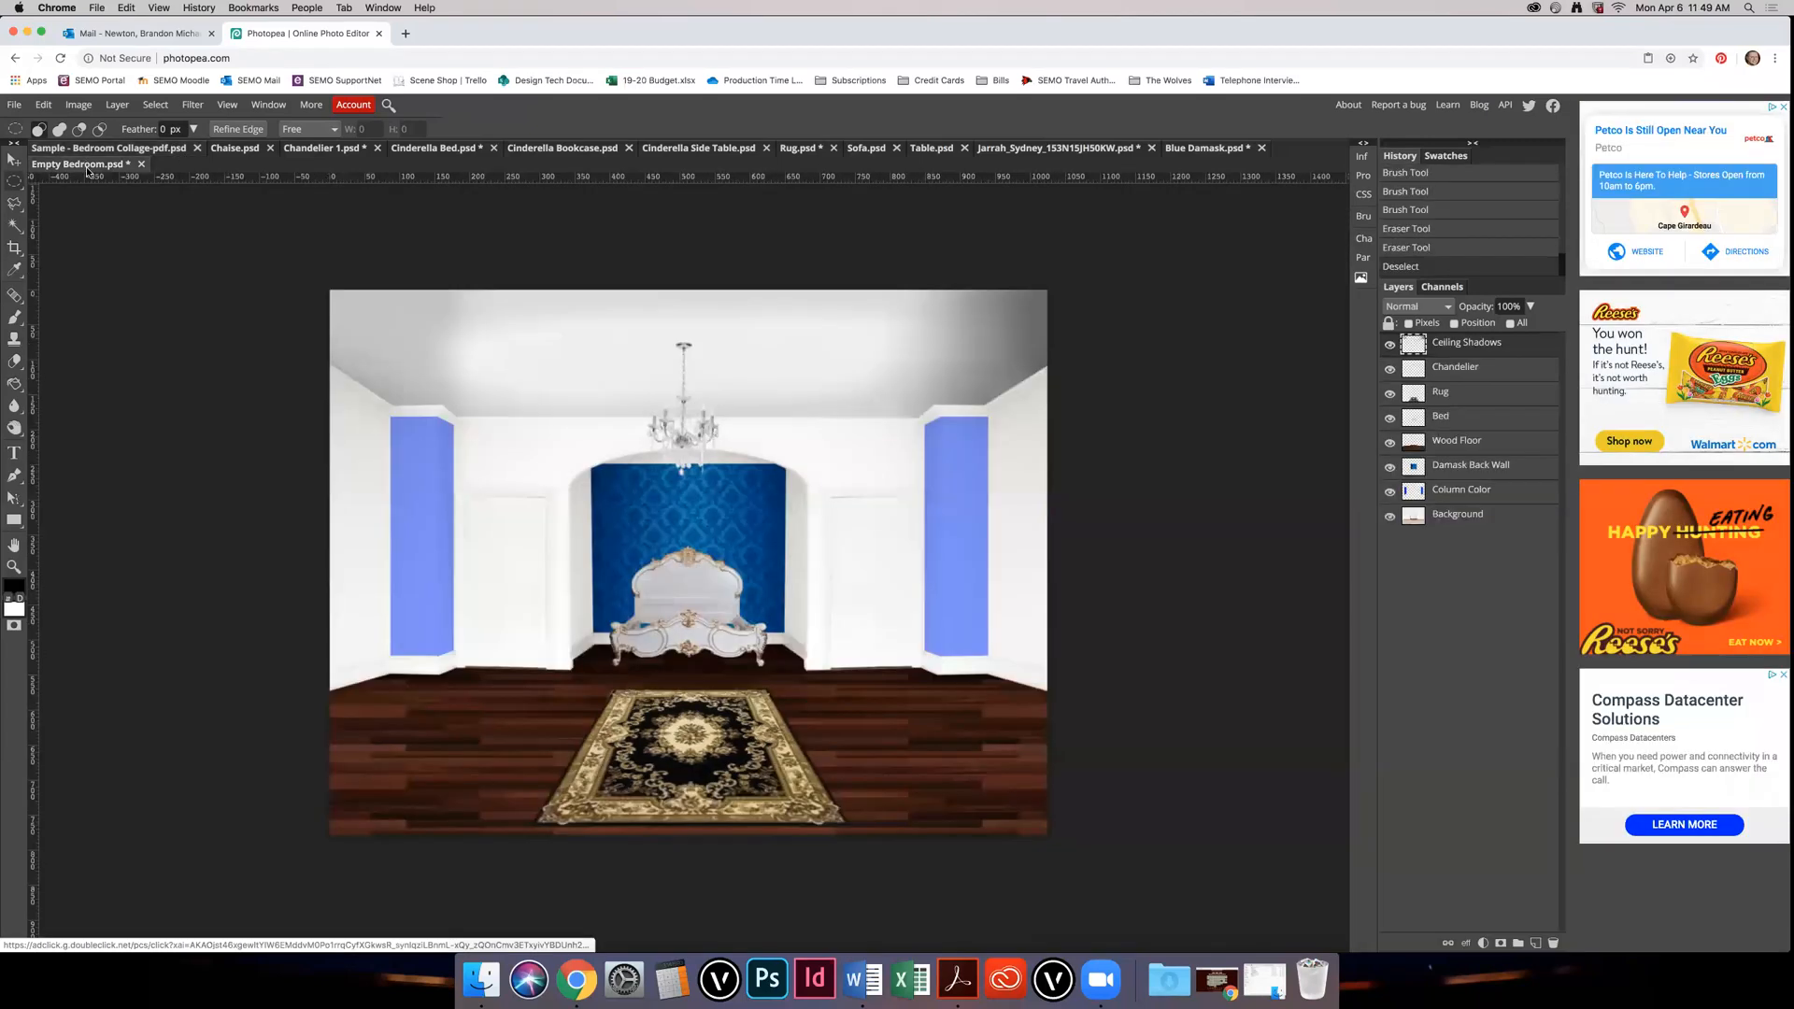
left_click(235, 150)
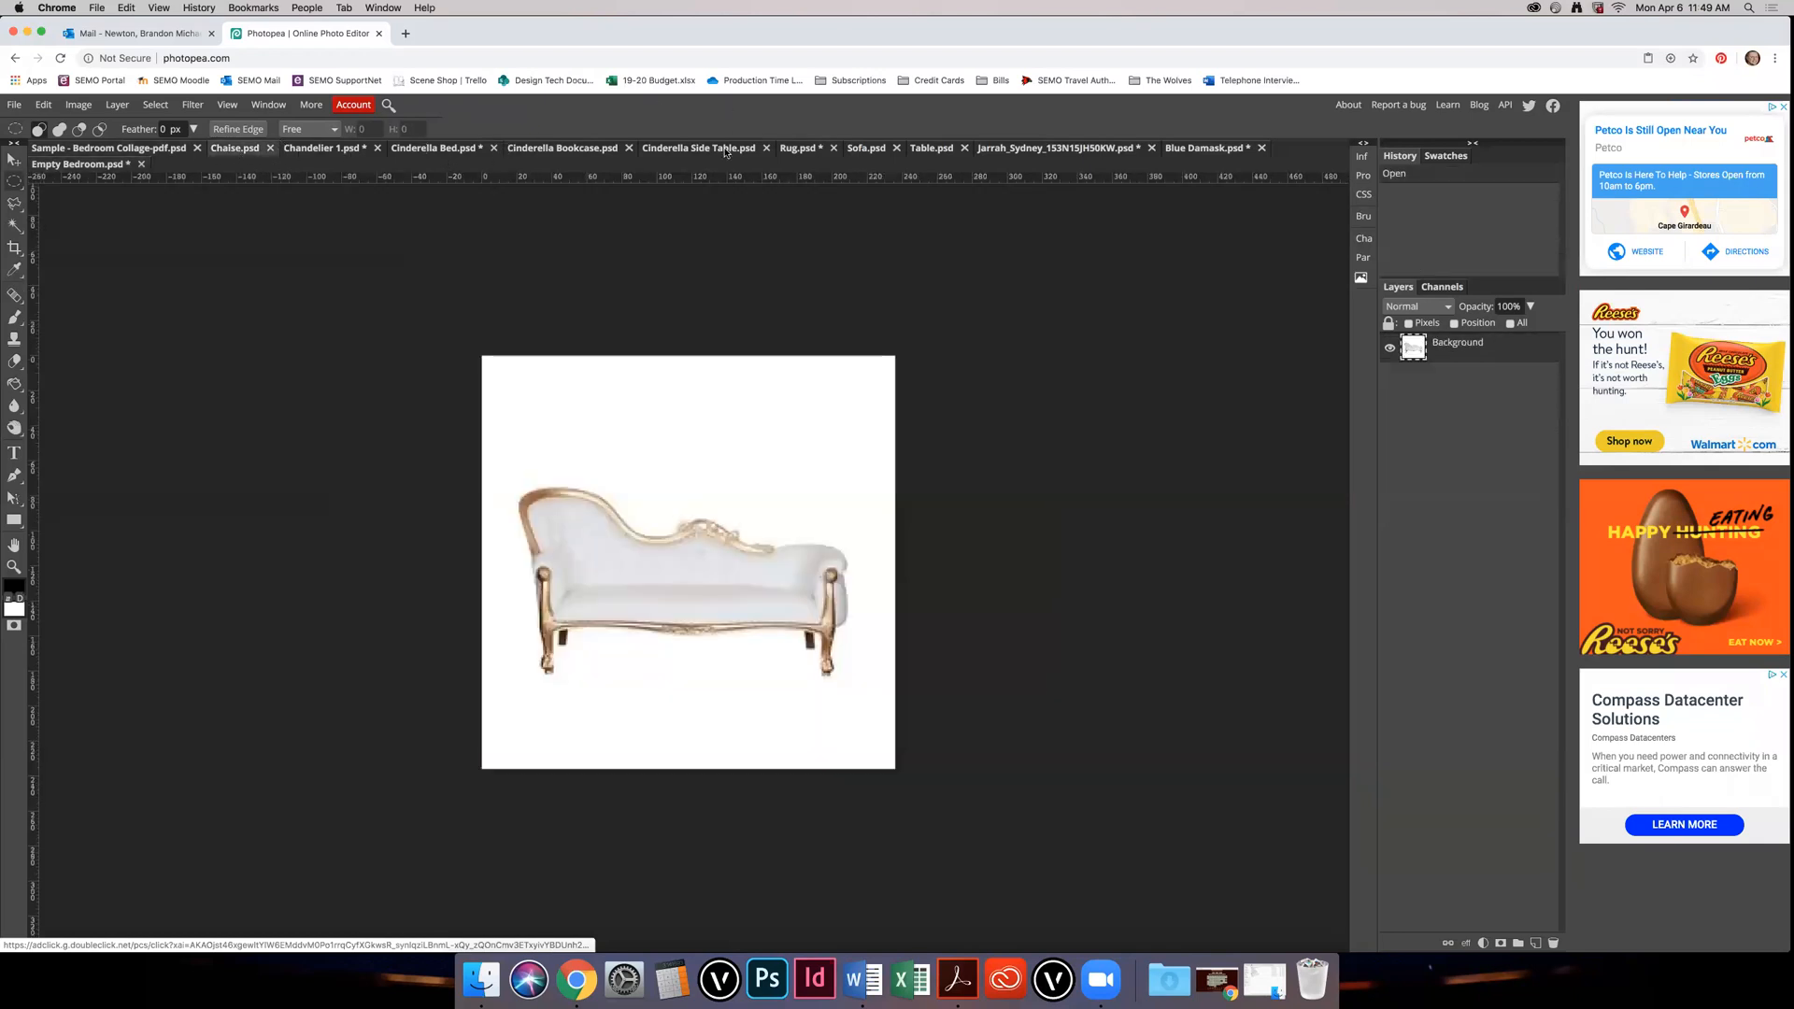
left_click(663, 150)
left_click(580, 152)
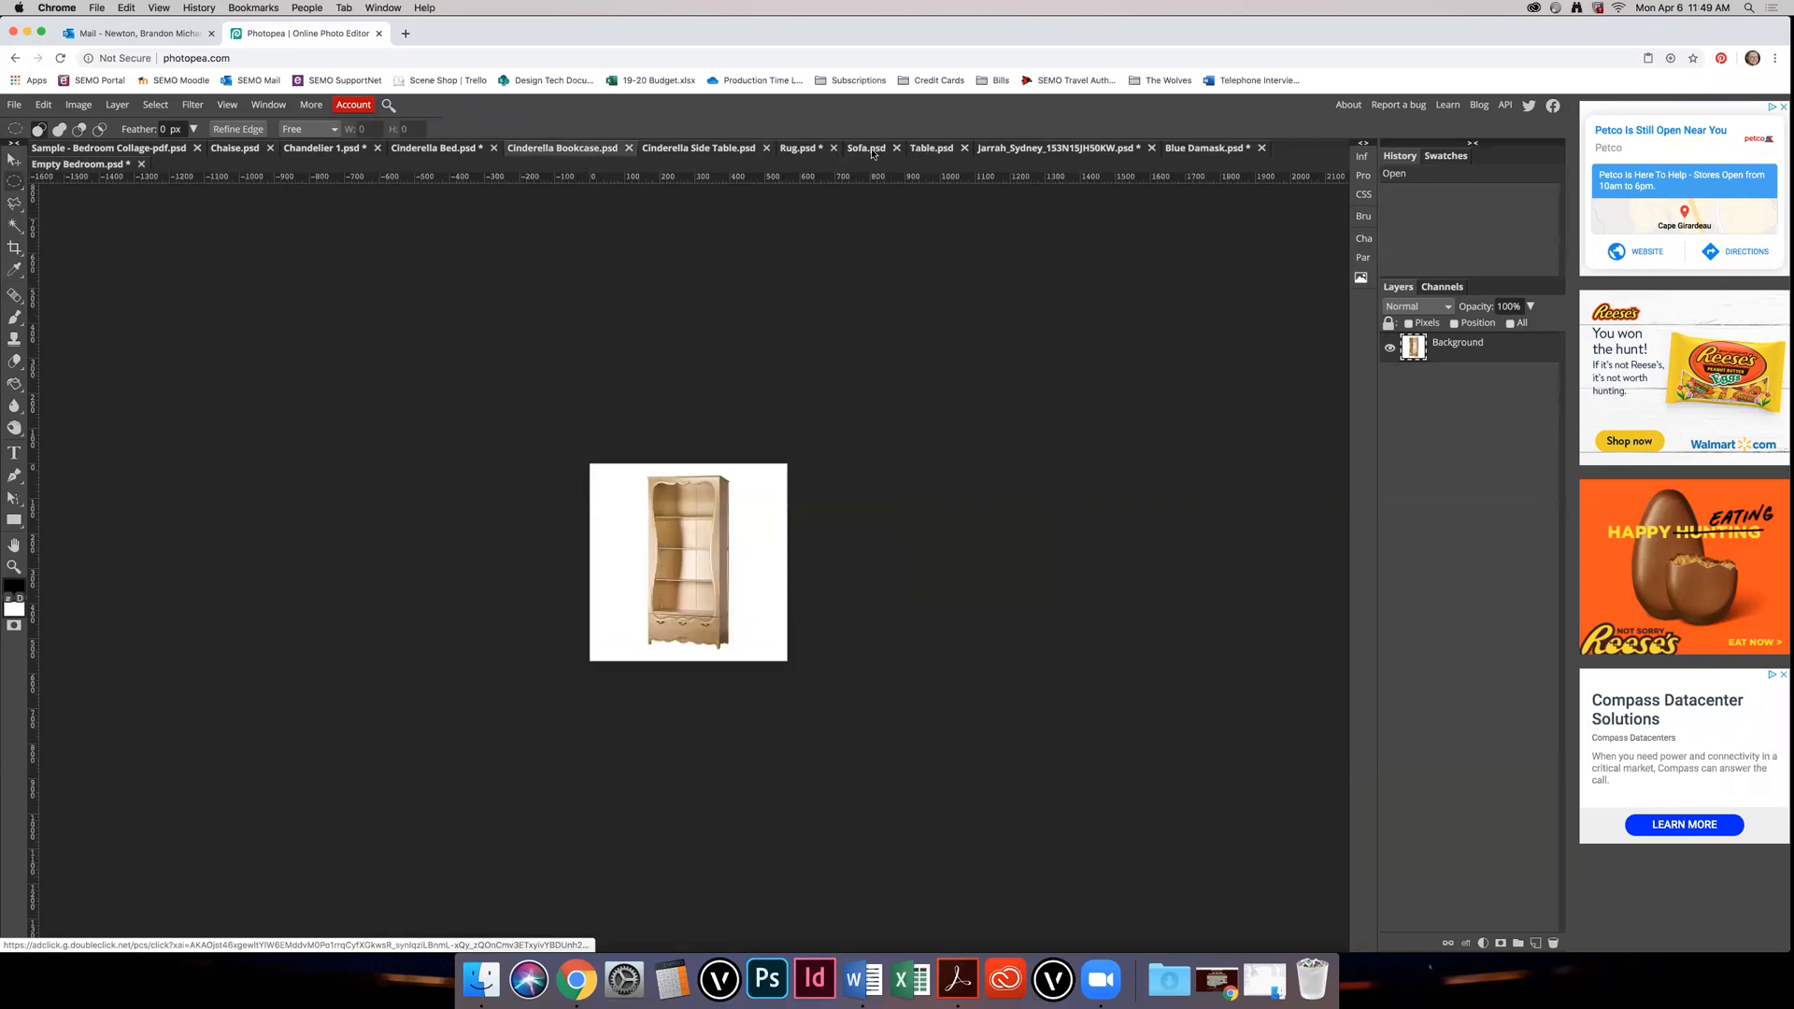
left_click(929, 149)
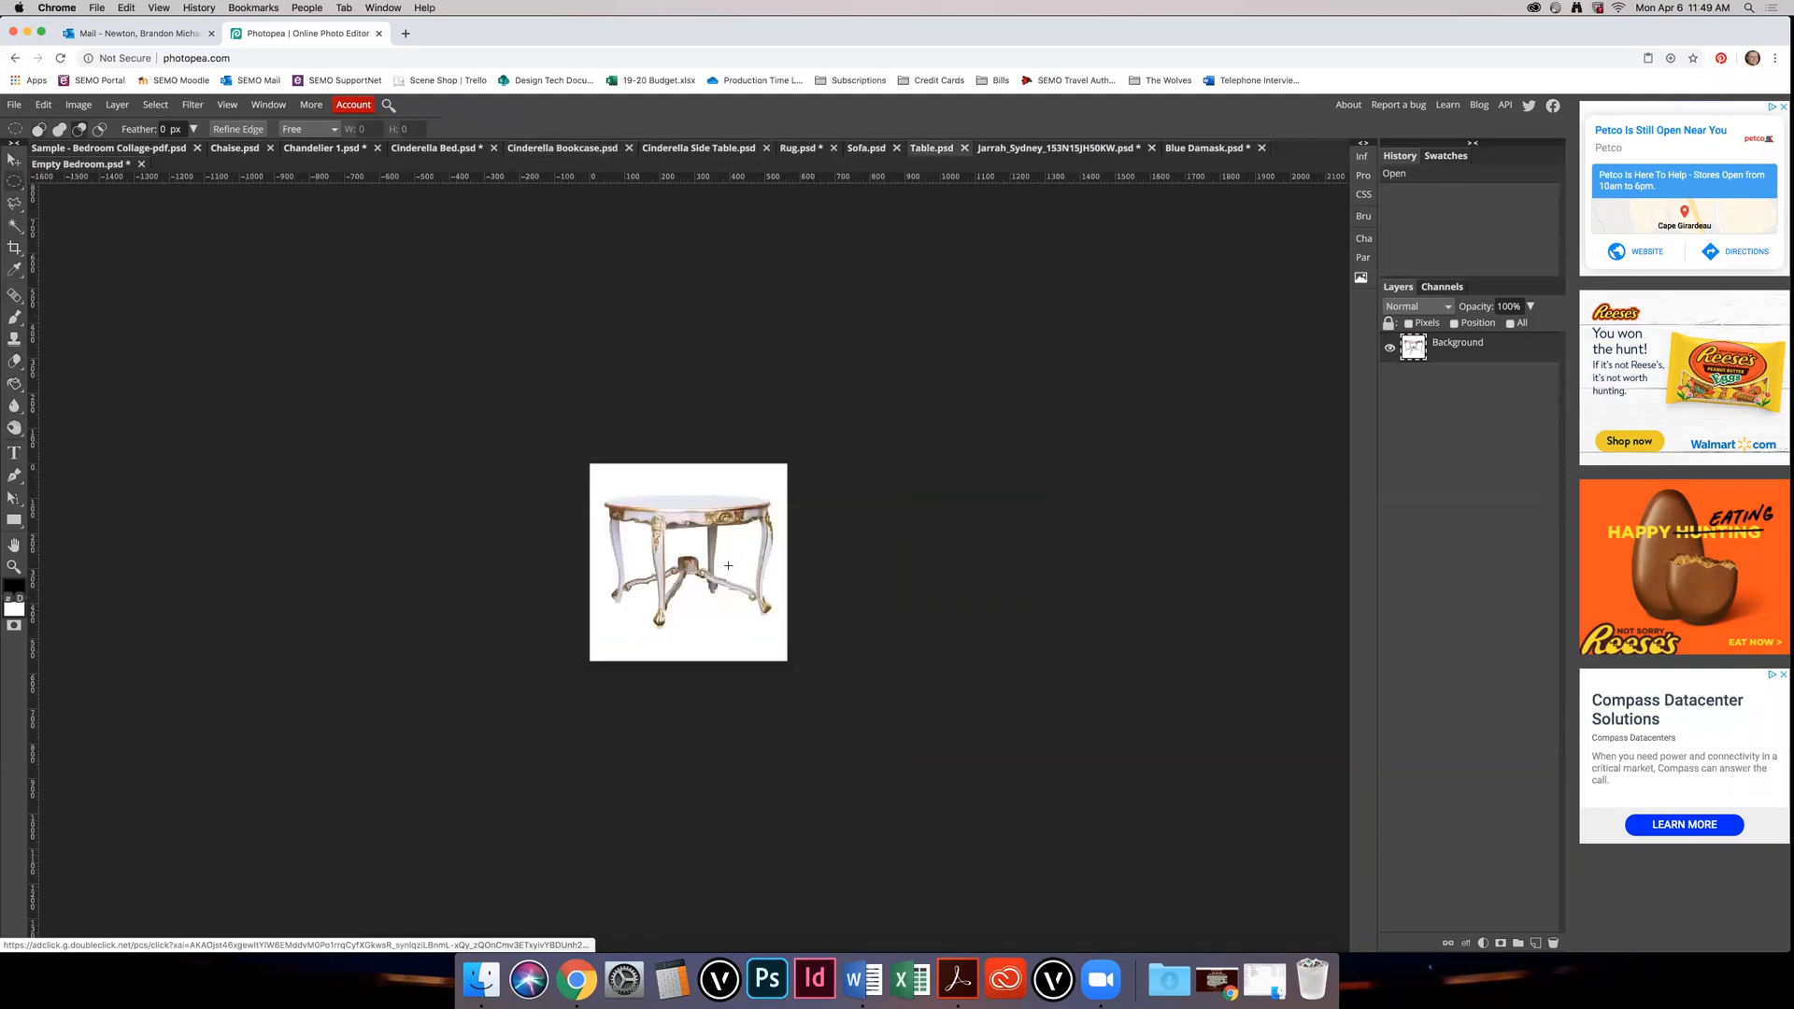
Step: Try selecting the white background around and between the table's legs with the Magic Wand at tolerance 10
scroll(731, 569, "up", 3)
left_click(13, 222)
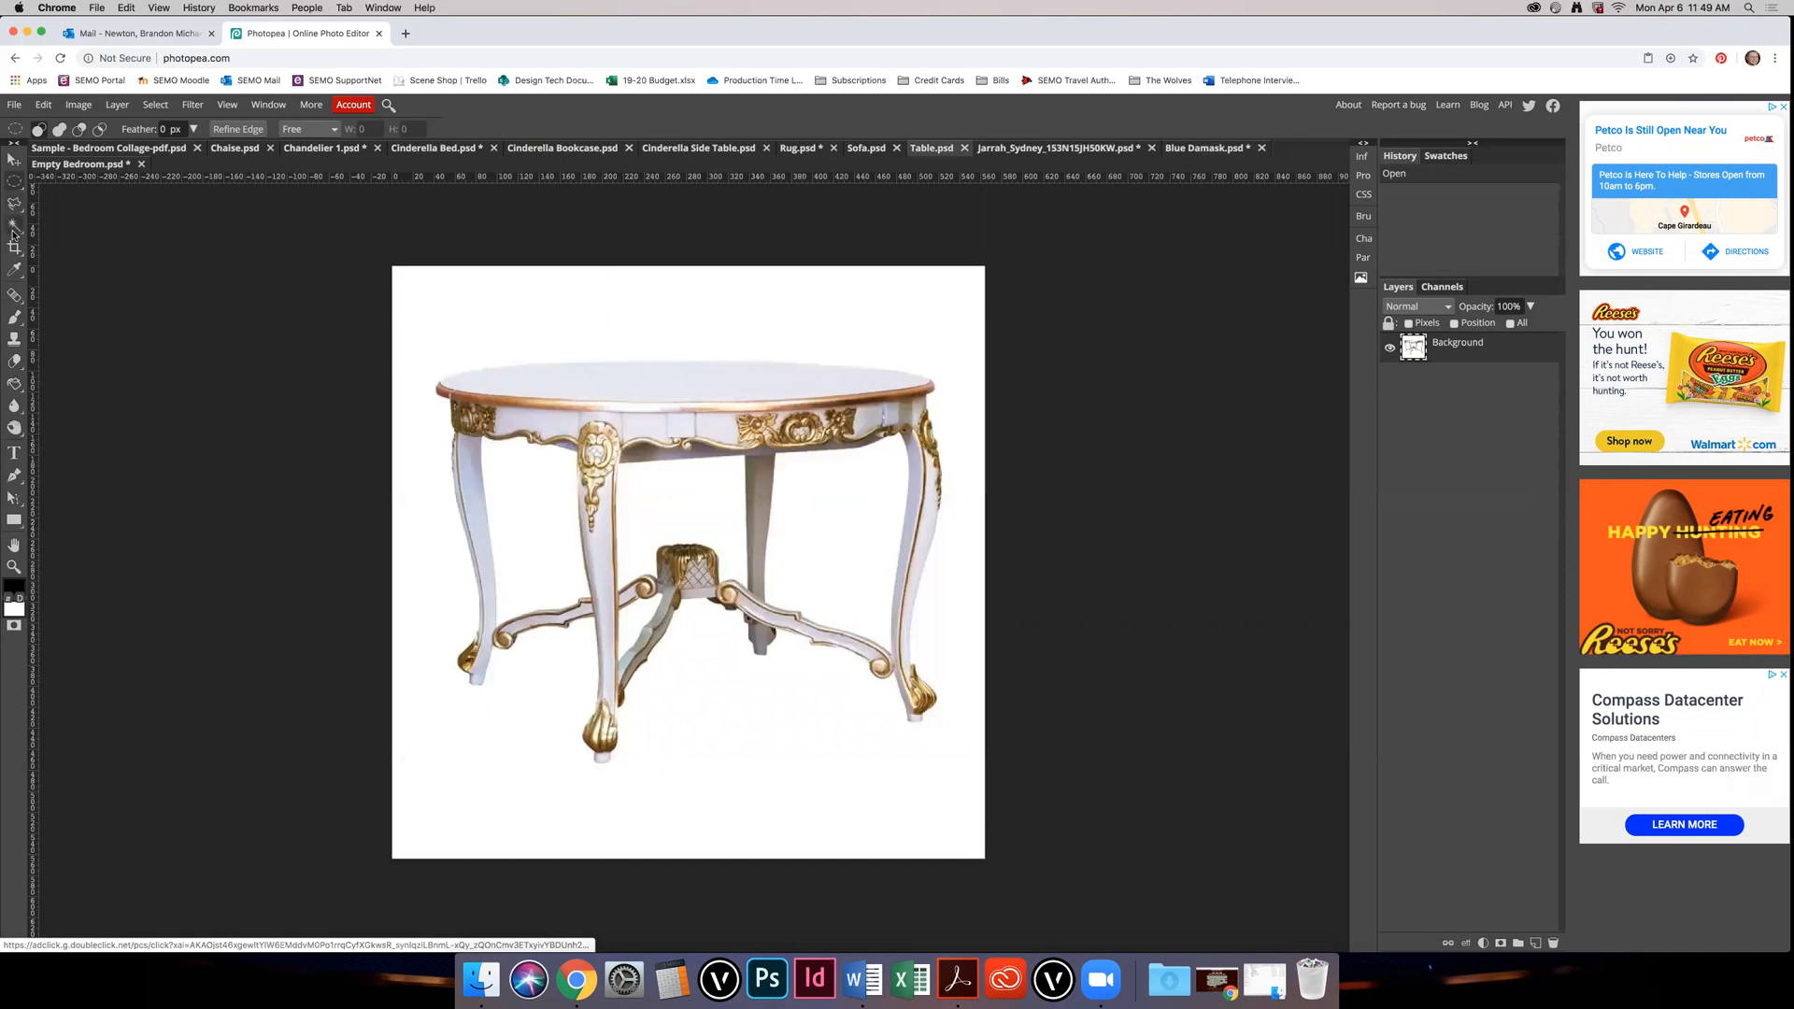
left_click(429, 300)
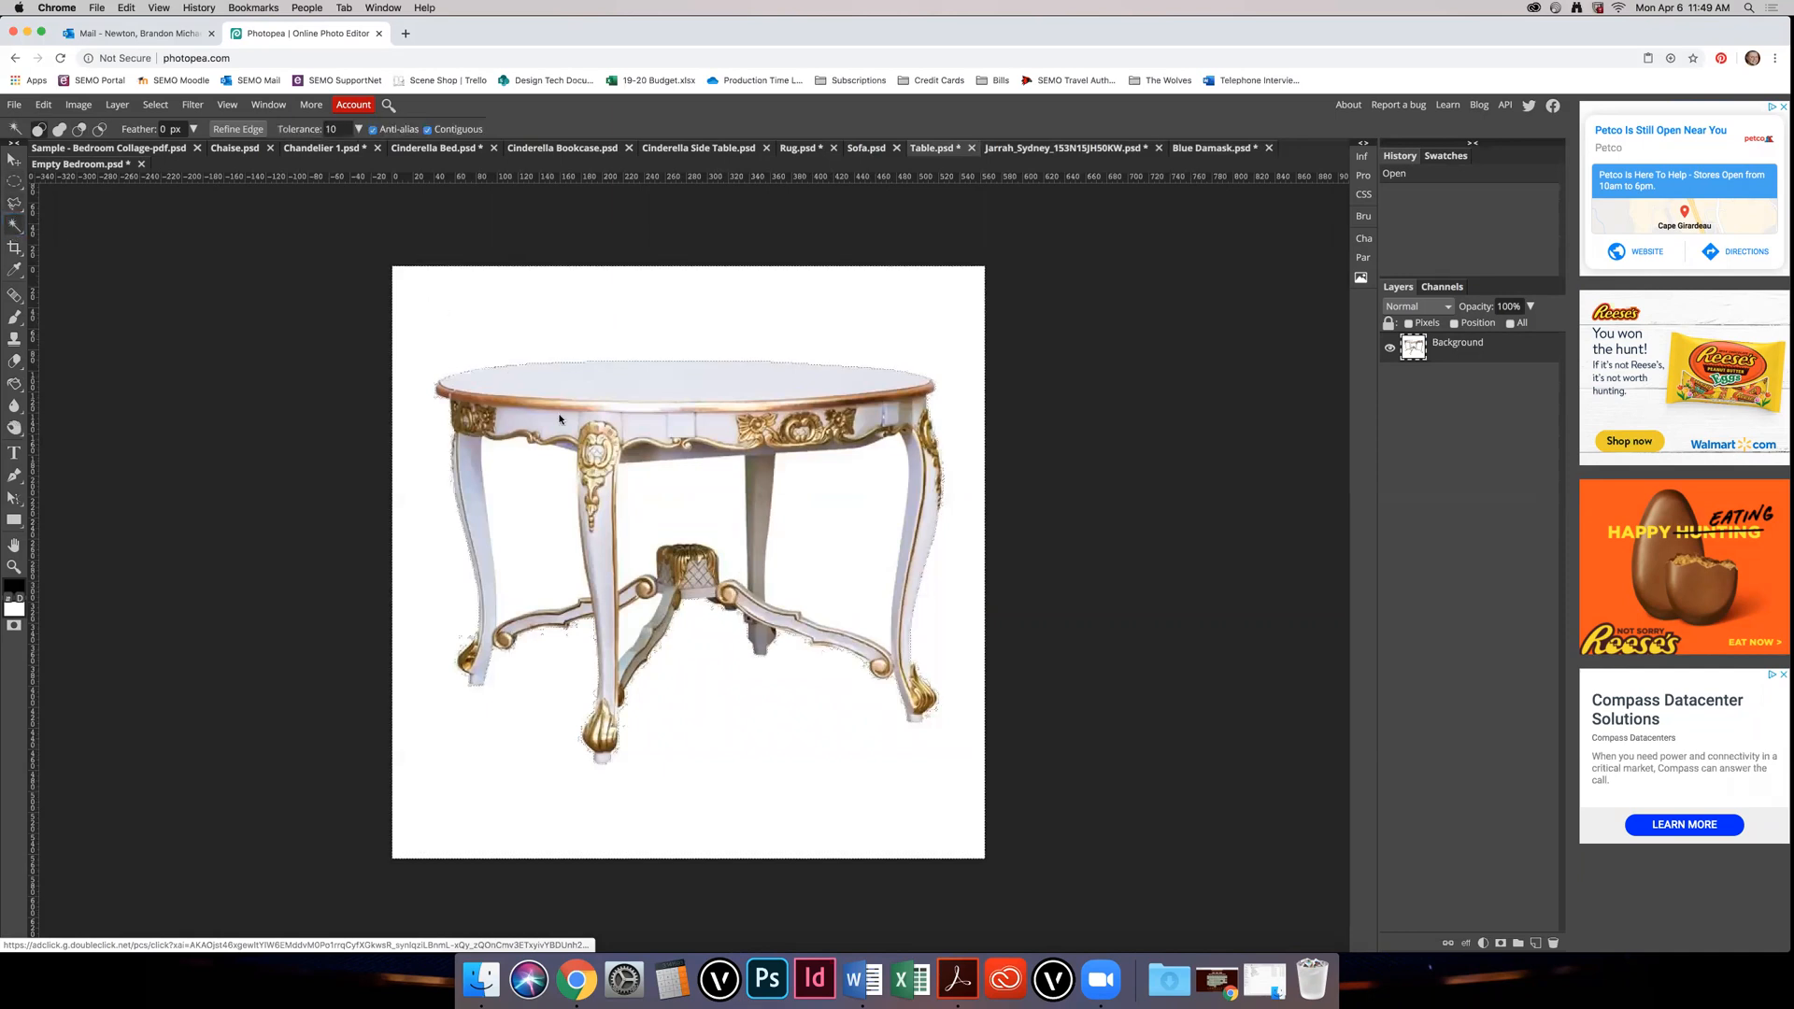
left_click(529, 484, "shift")
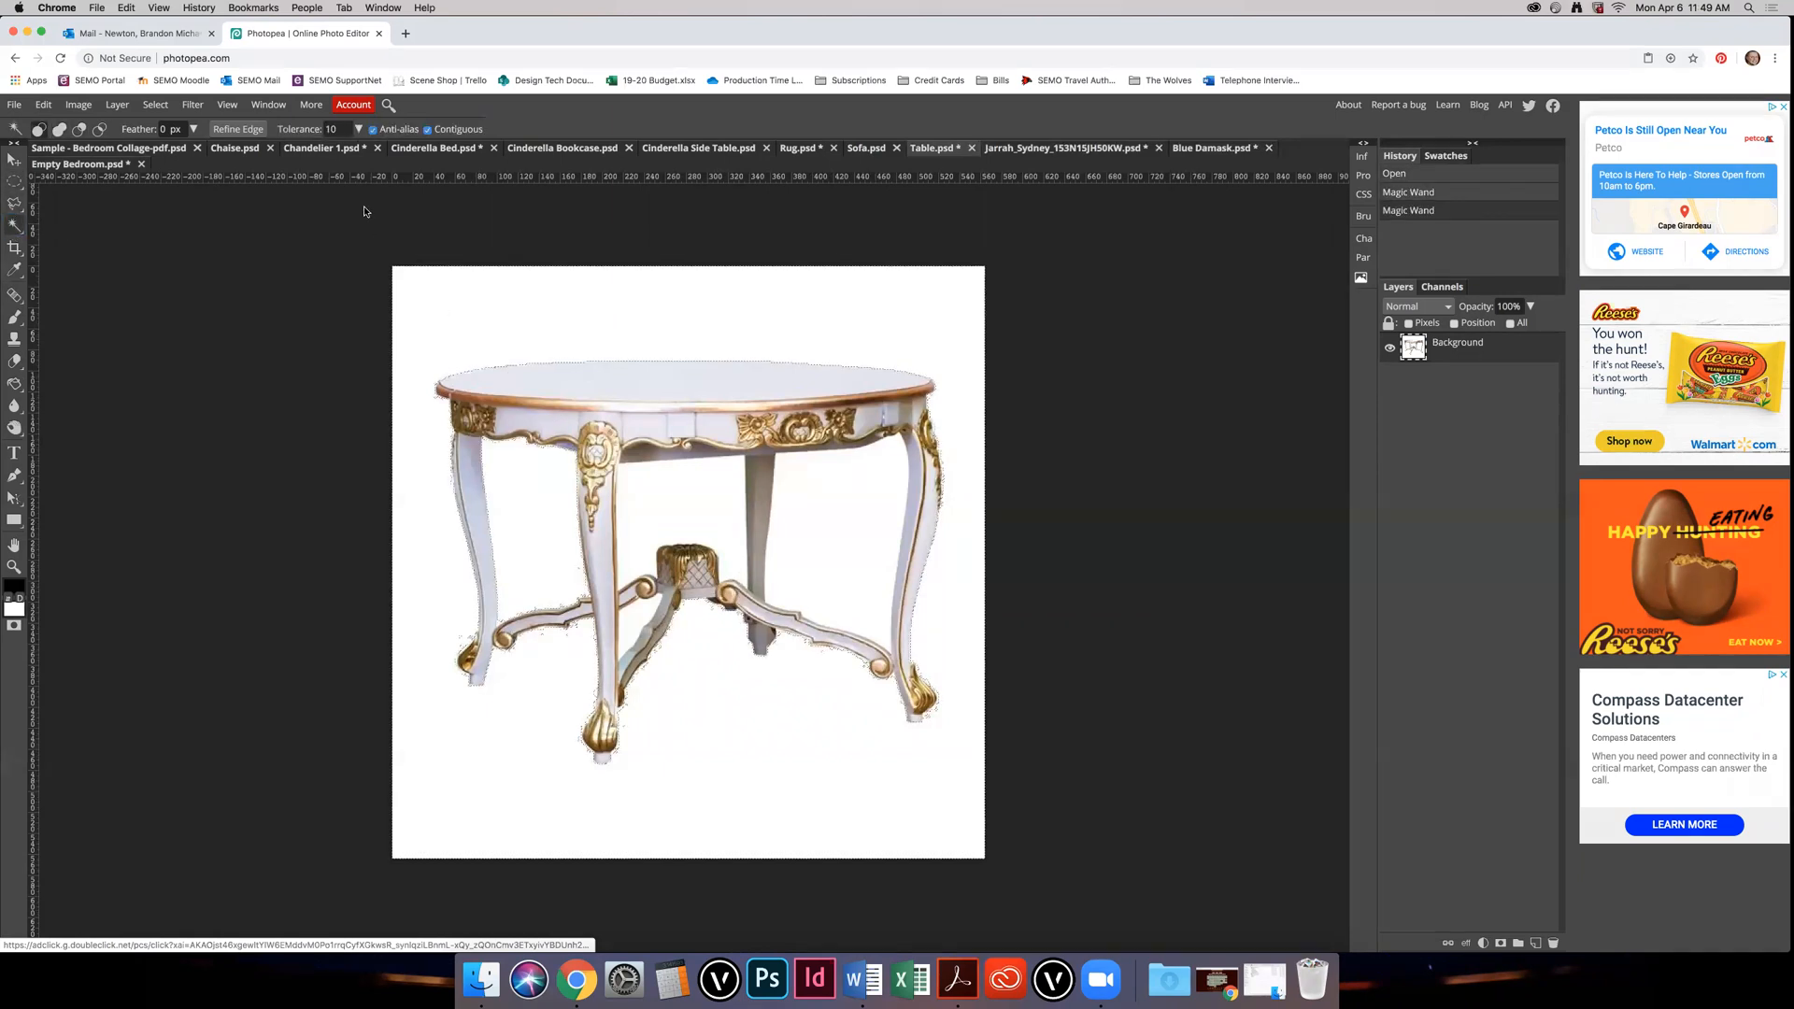
Step: Select the white background around and between the table's legs with the Magic Wand at tolerance 30, and invert the selection
left_click(332, 129)
type("30")
left_click(443, 321)
left_click(455, 340)
left_click(535, 495, "shift")
left_click(655, 510, "shift")
left_click(841, 525, "shift")
left_click(629, 620, "shift")
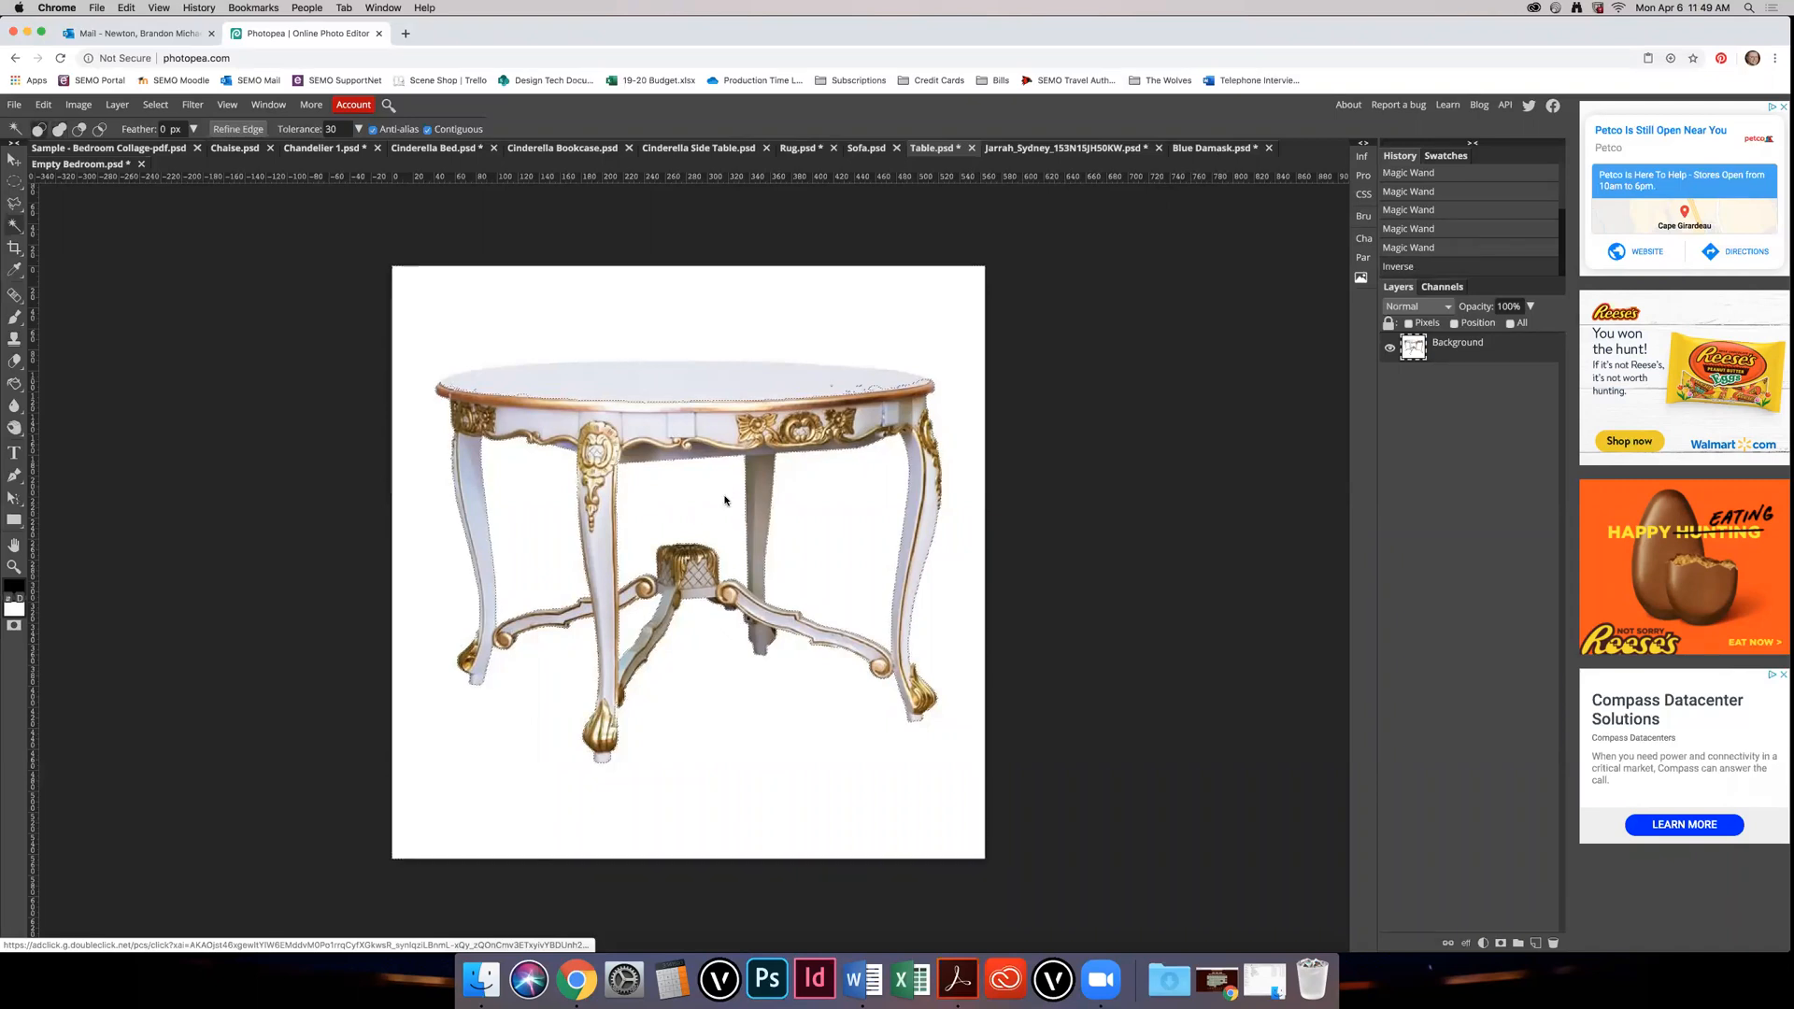
key("super+shift+i")
key("v")
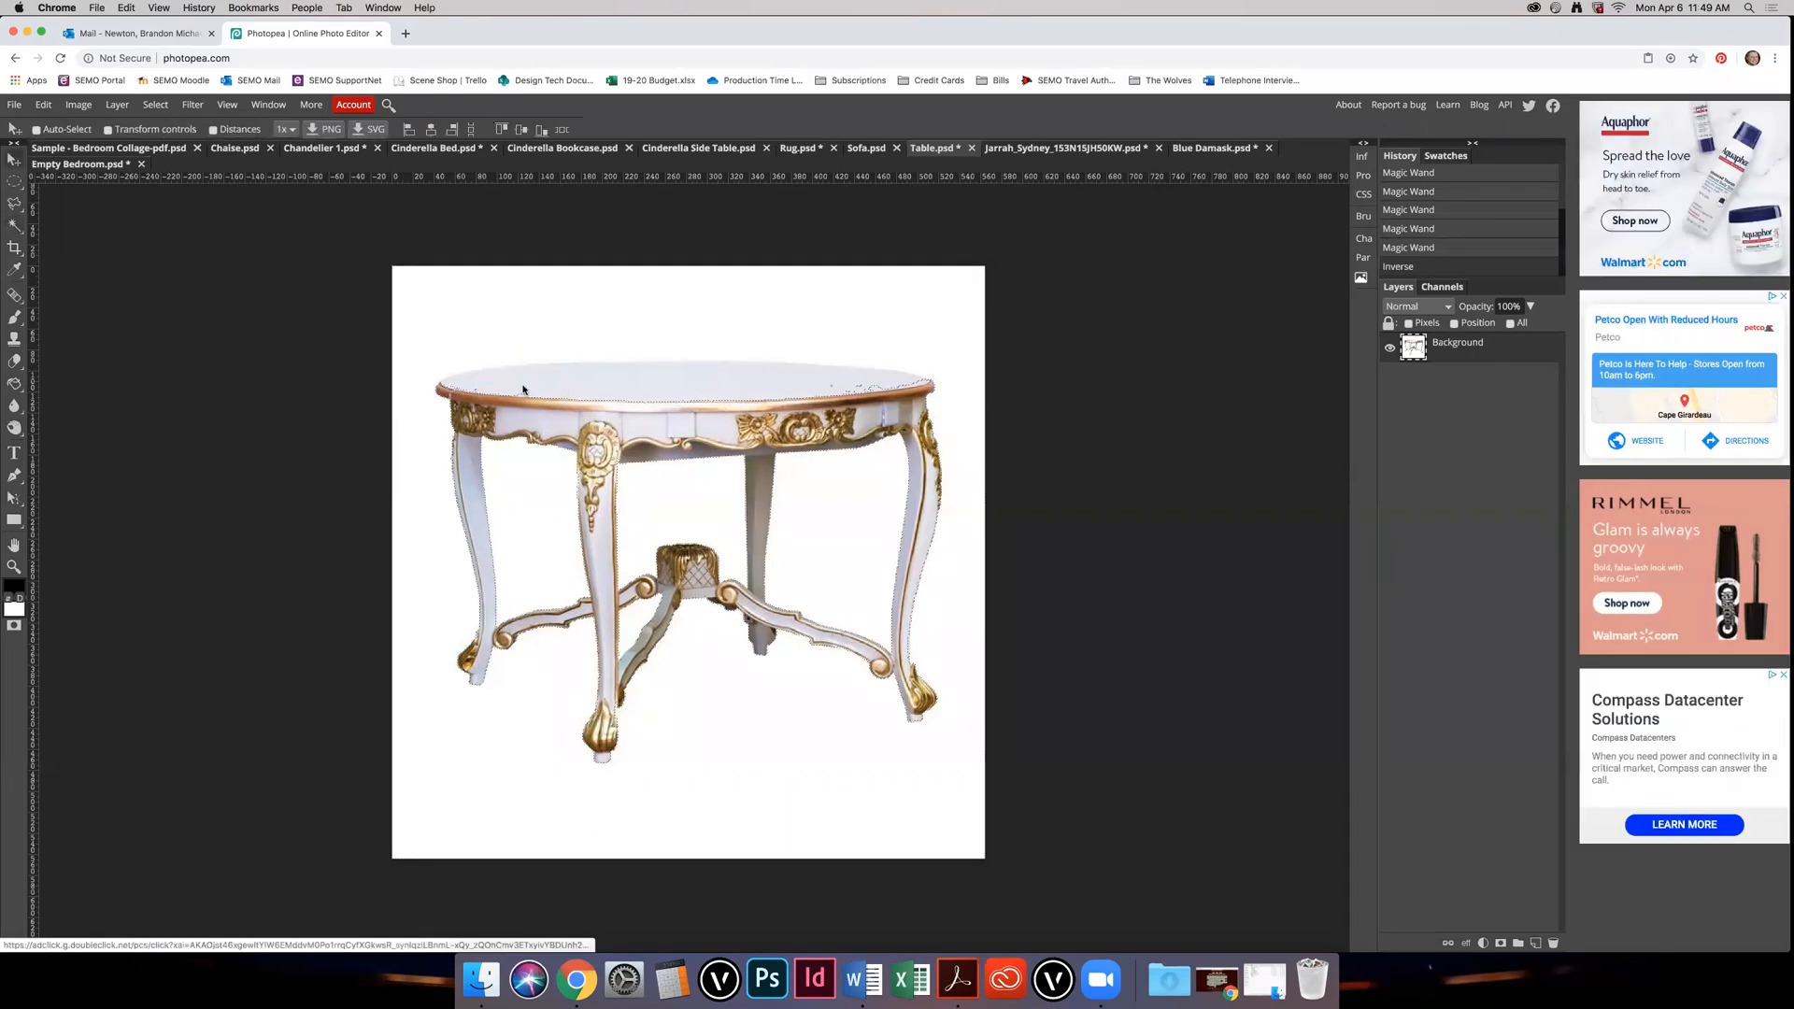
Step: Add the missing parts of the white tabletop to the table selection with a polygonal lasso along its rim
key("l")
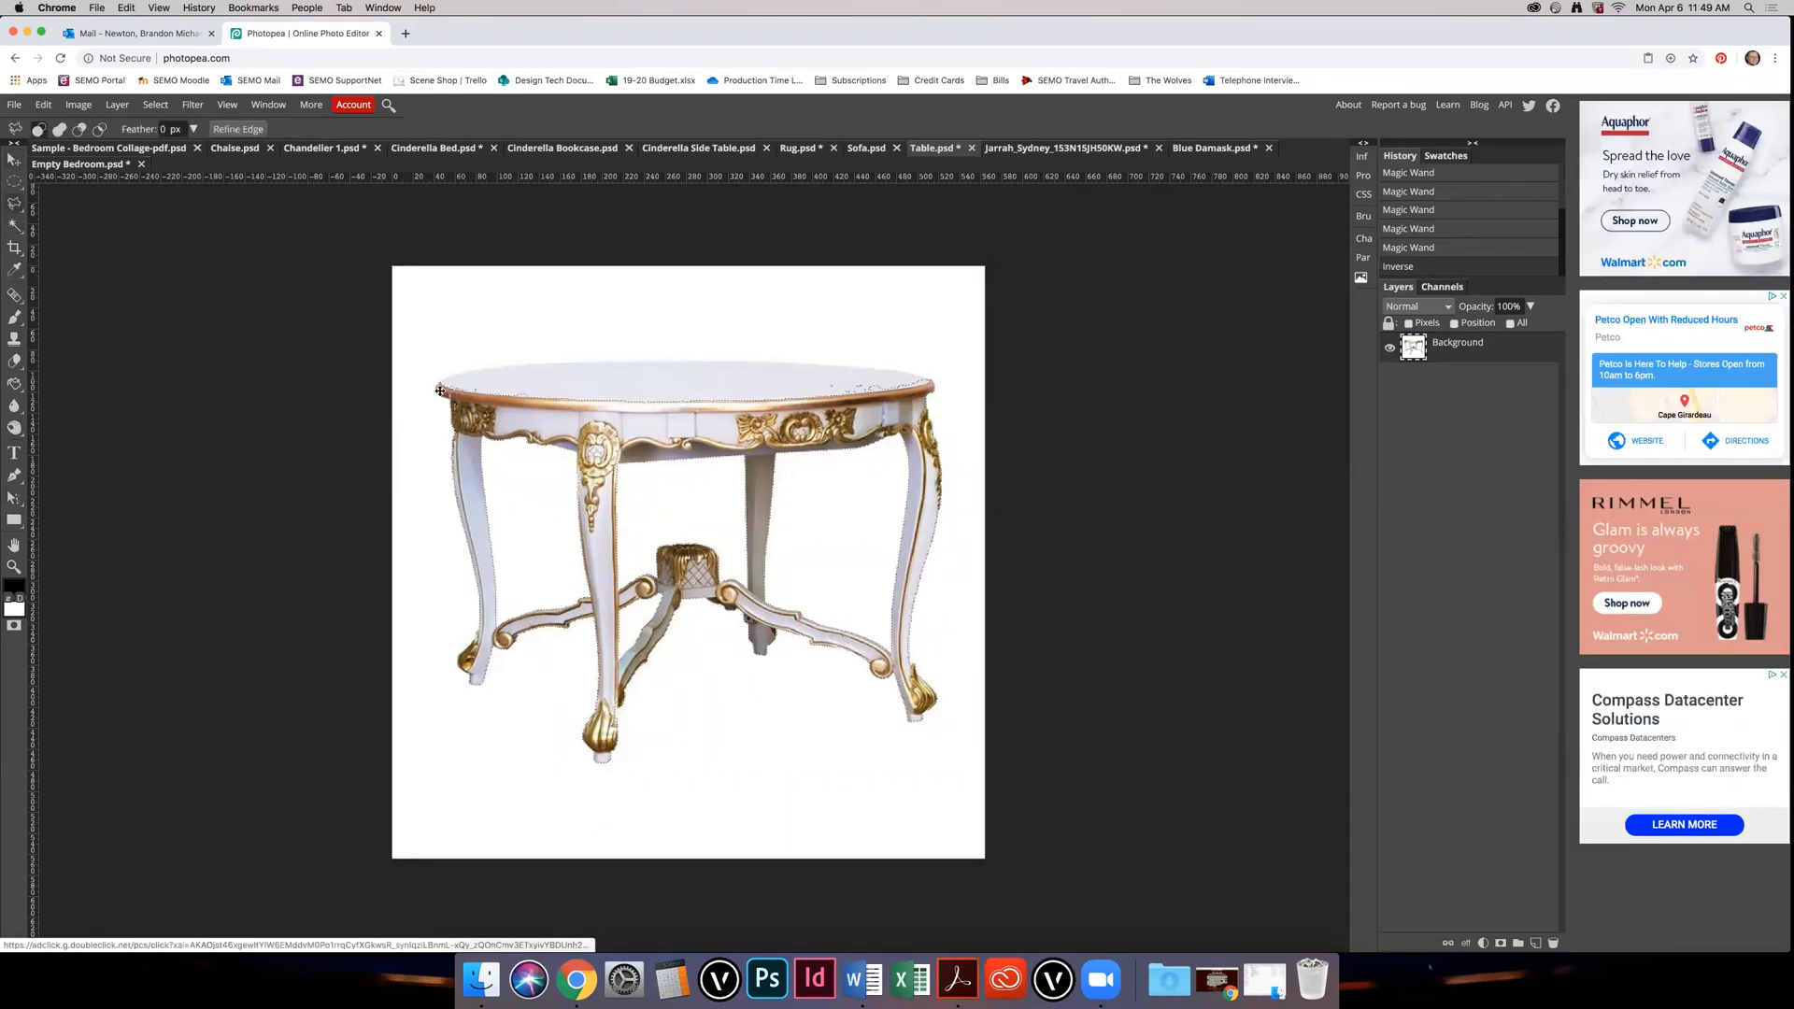
key("shift")
left_click(587, 362)
left_click(680, 360)
left_click(762, 361)
left_click(822, 364)
left_click(908, 372)
left_click(932, 382)
left_click(484, 412)
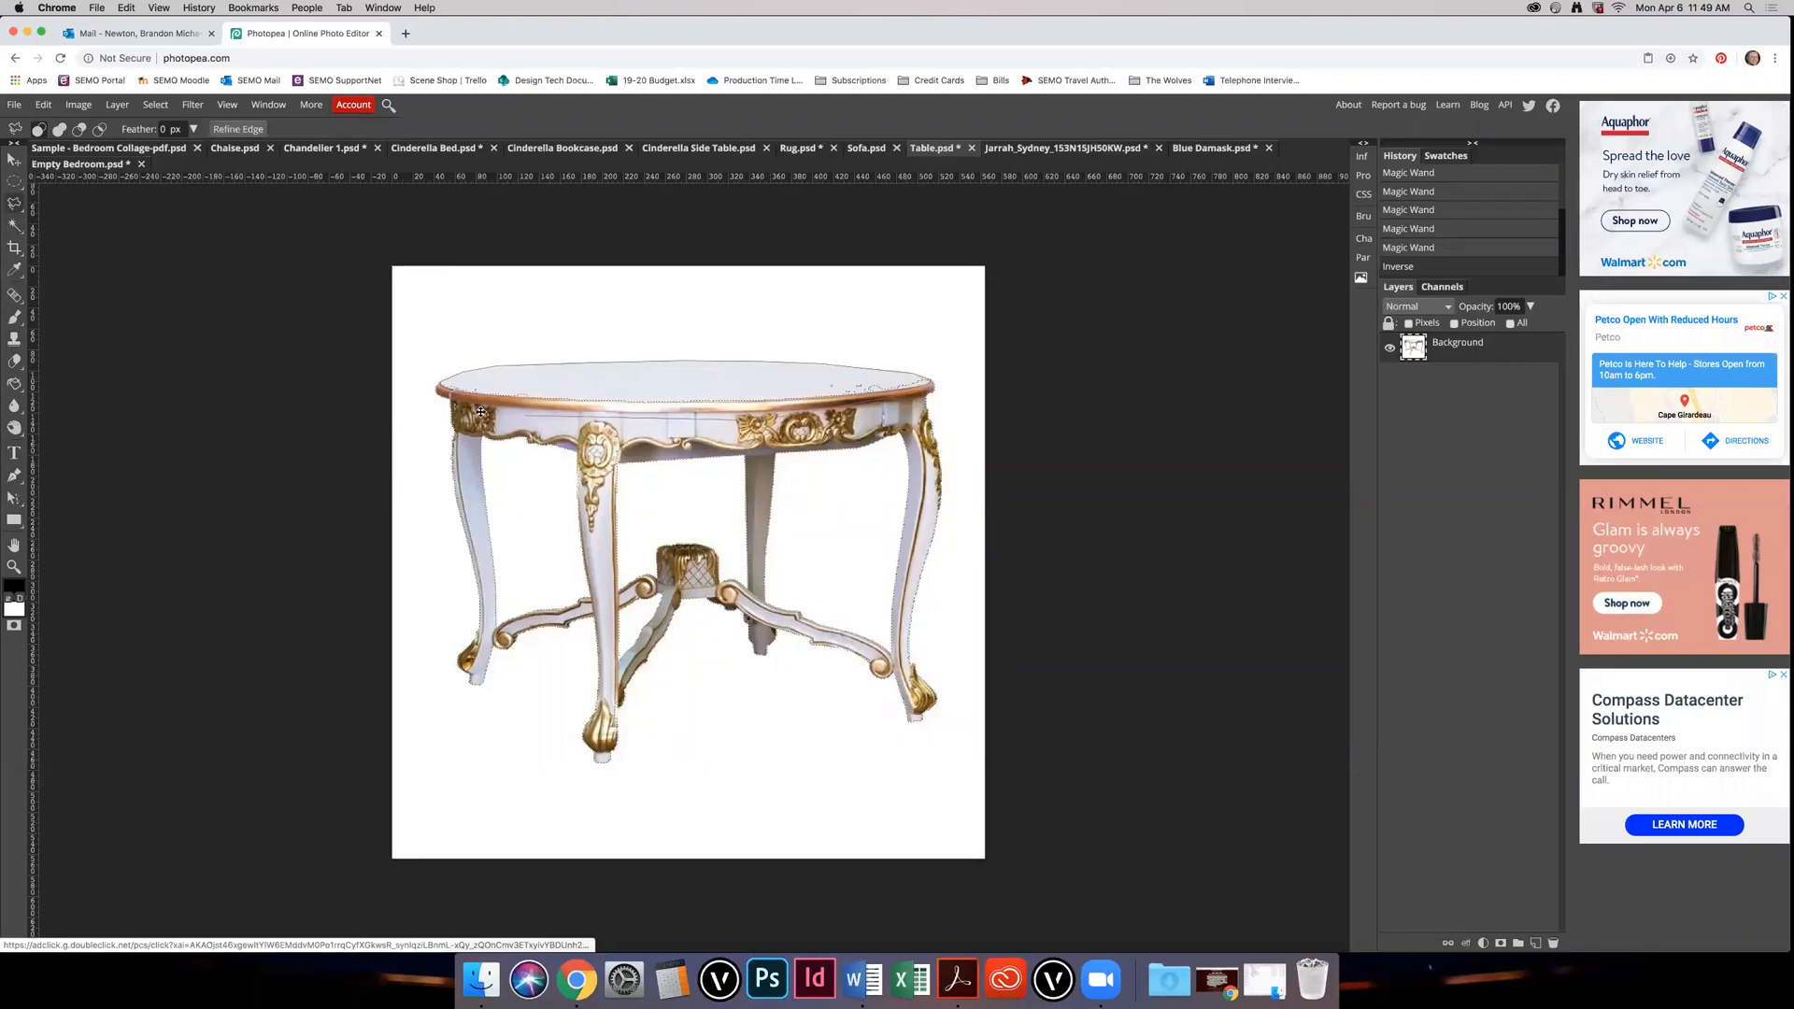
left_click(446, 394)
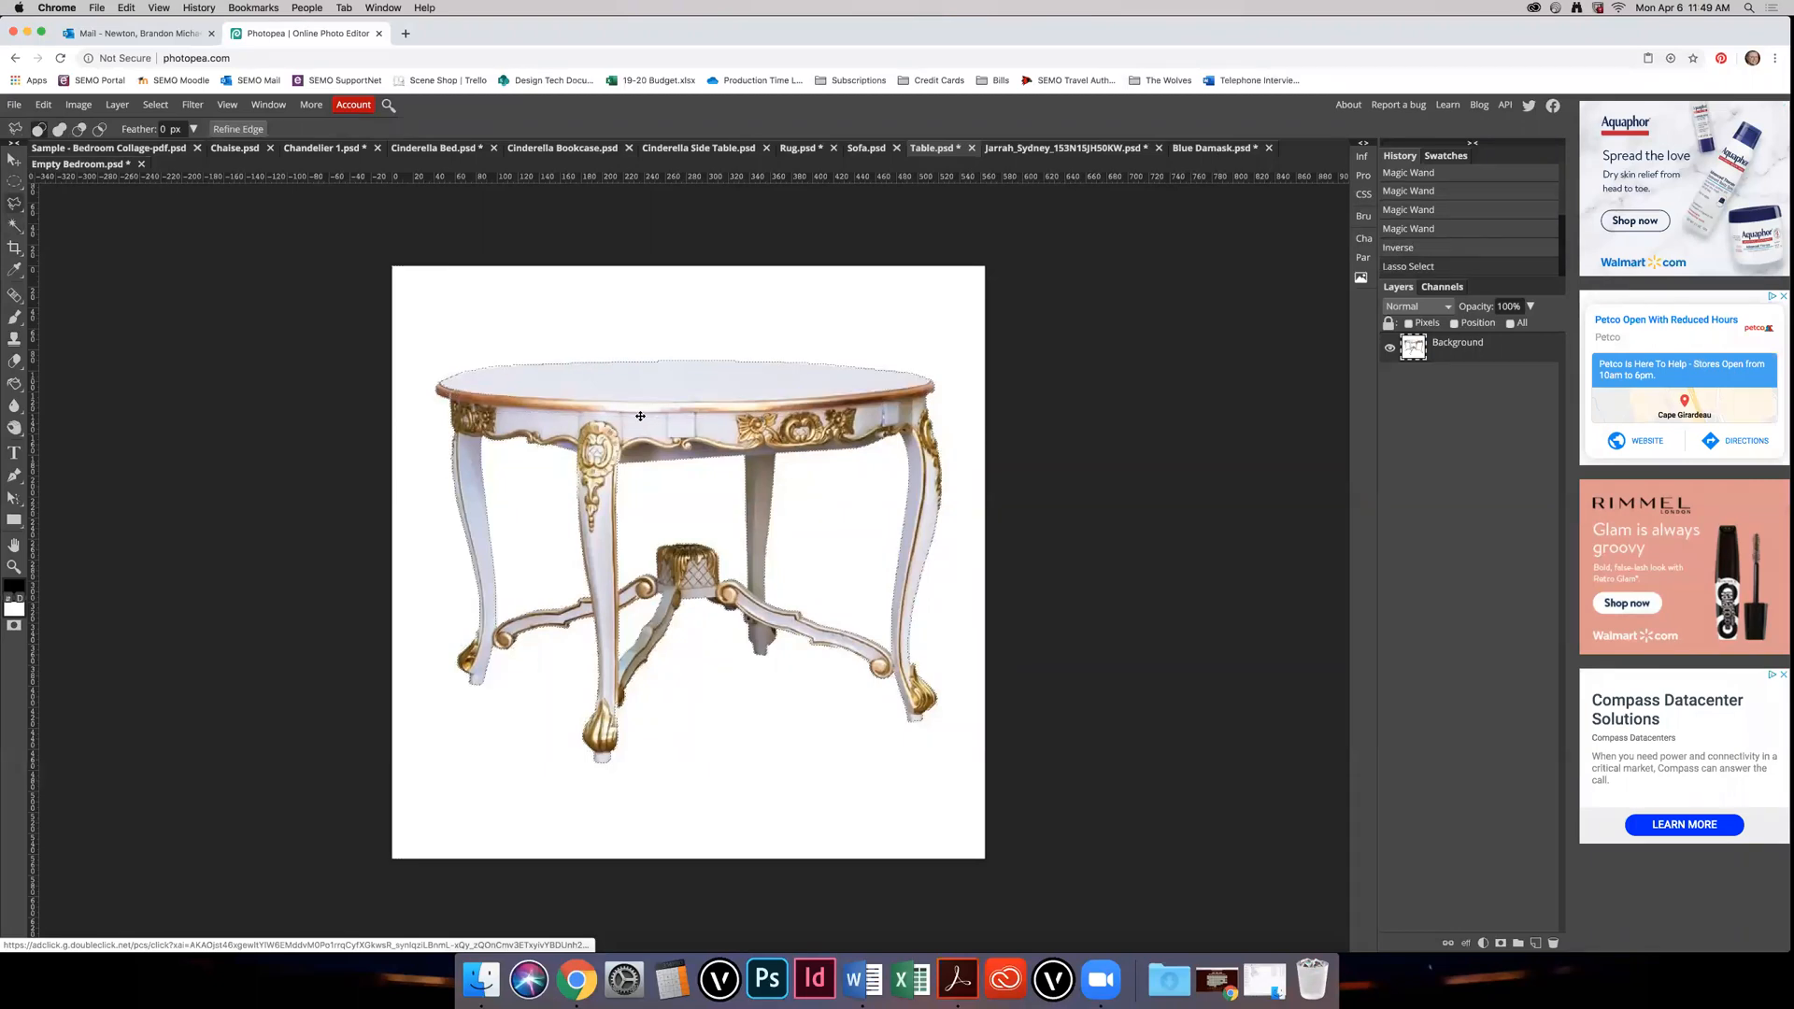
Step: Try shifting the selected table slightly within Table.psd, and undo the move
key("v")
mouse_move(674, 392)
left_mouse_down()
mouse_move(627, 347)
mouse_move(654, 362)
mouse_move(615, 218)
mouse_move(77, 164)
mouse_move(701, 417)
mouse_move(691, 397)
left_mouse_up()
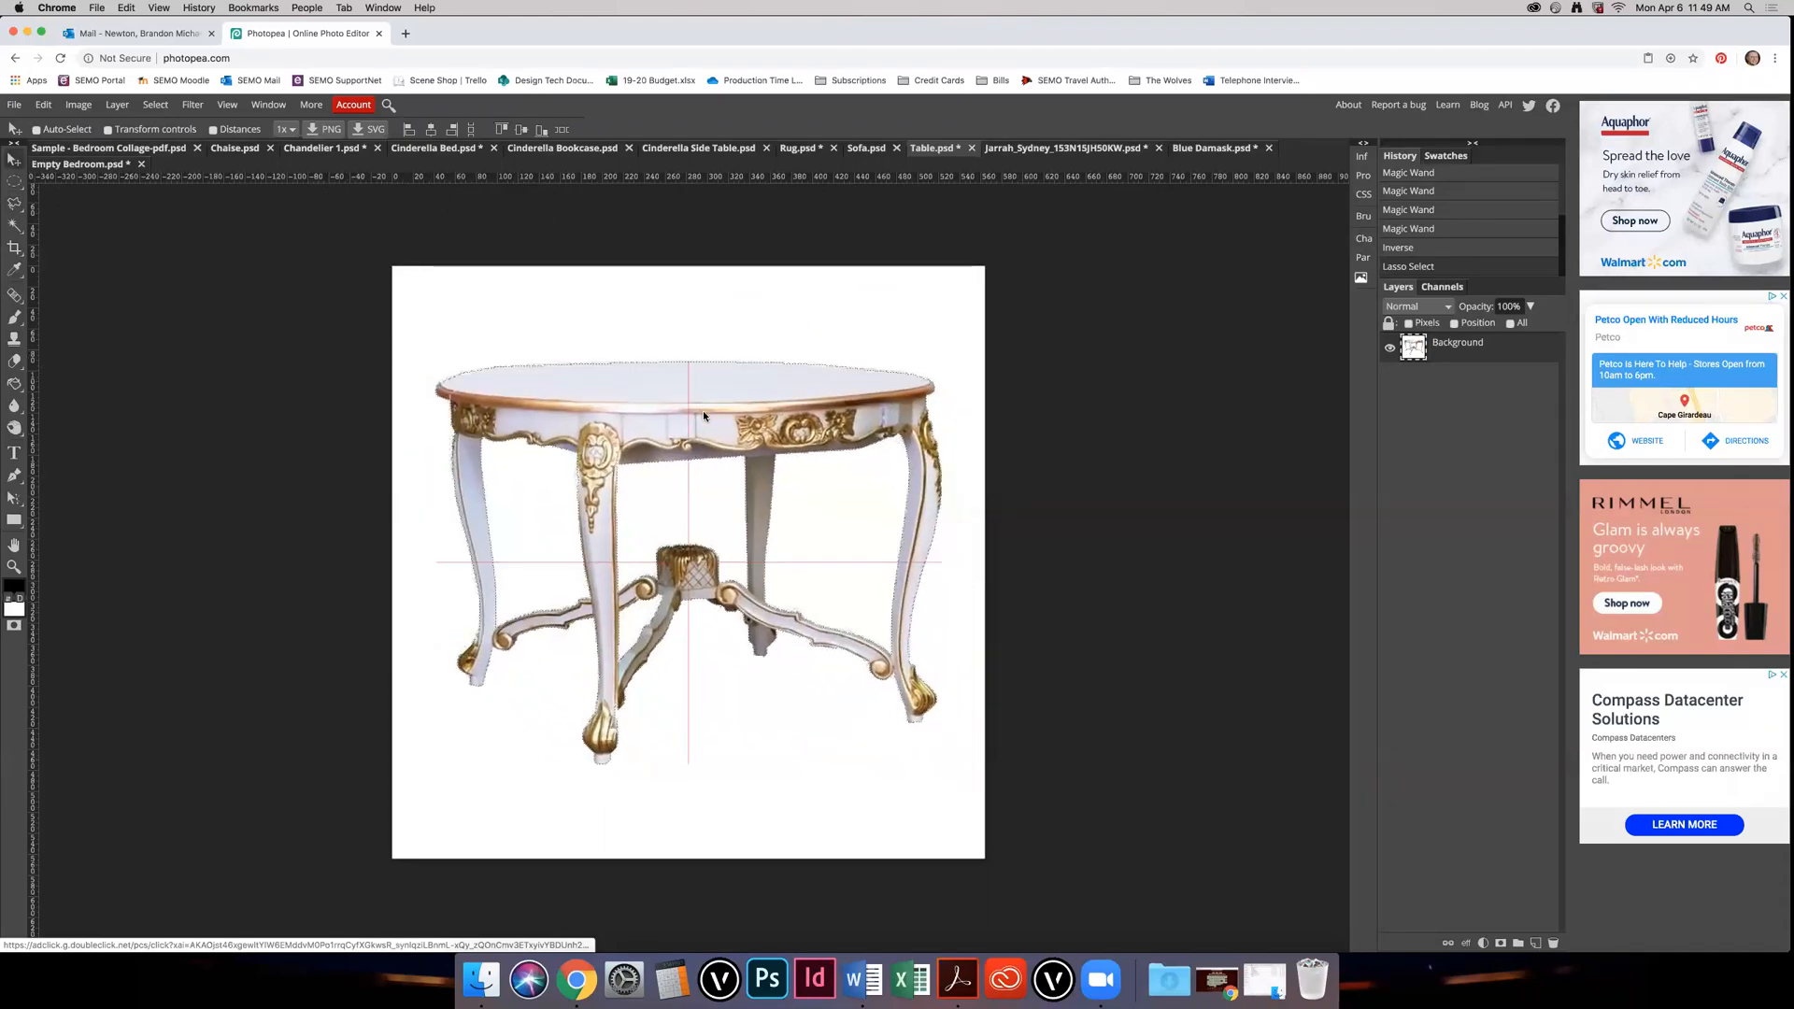
key("super+z")
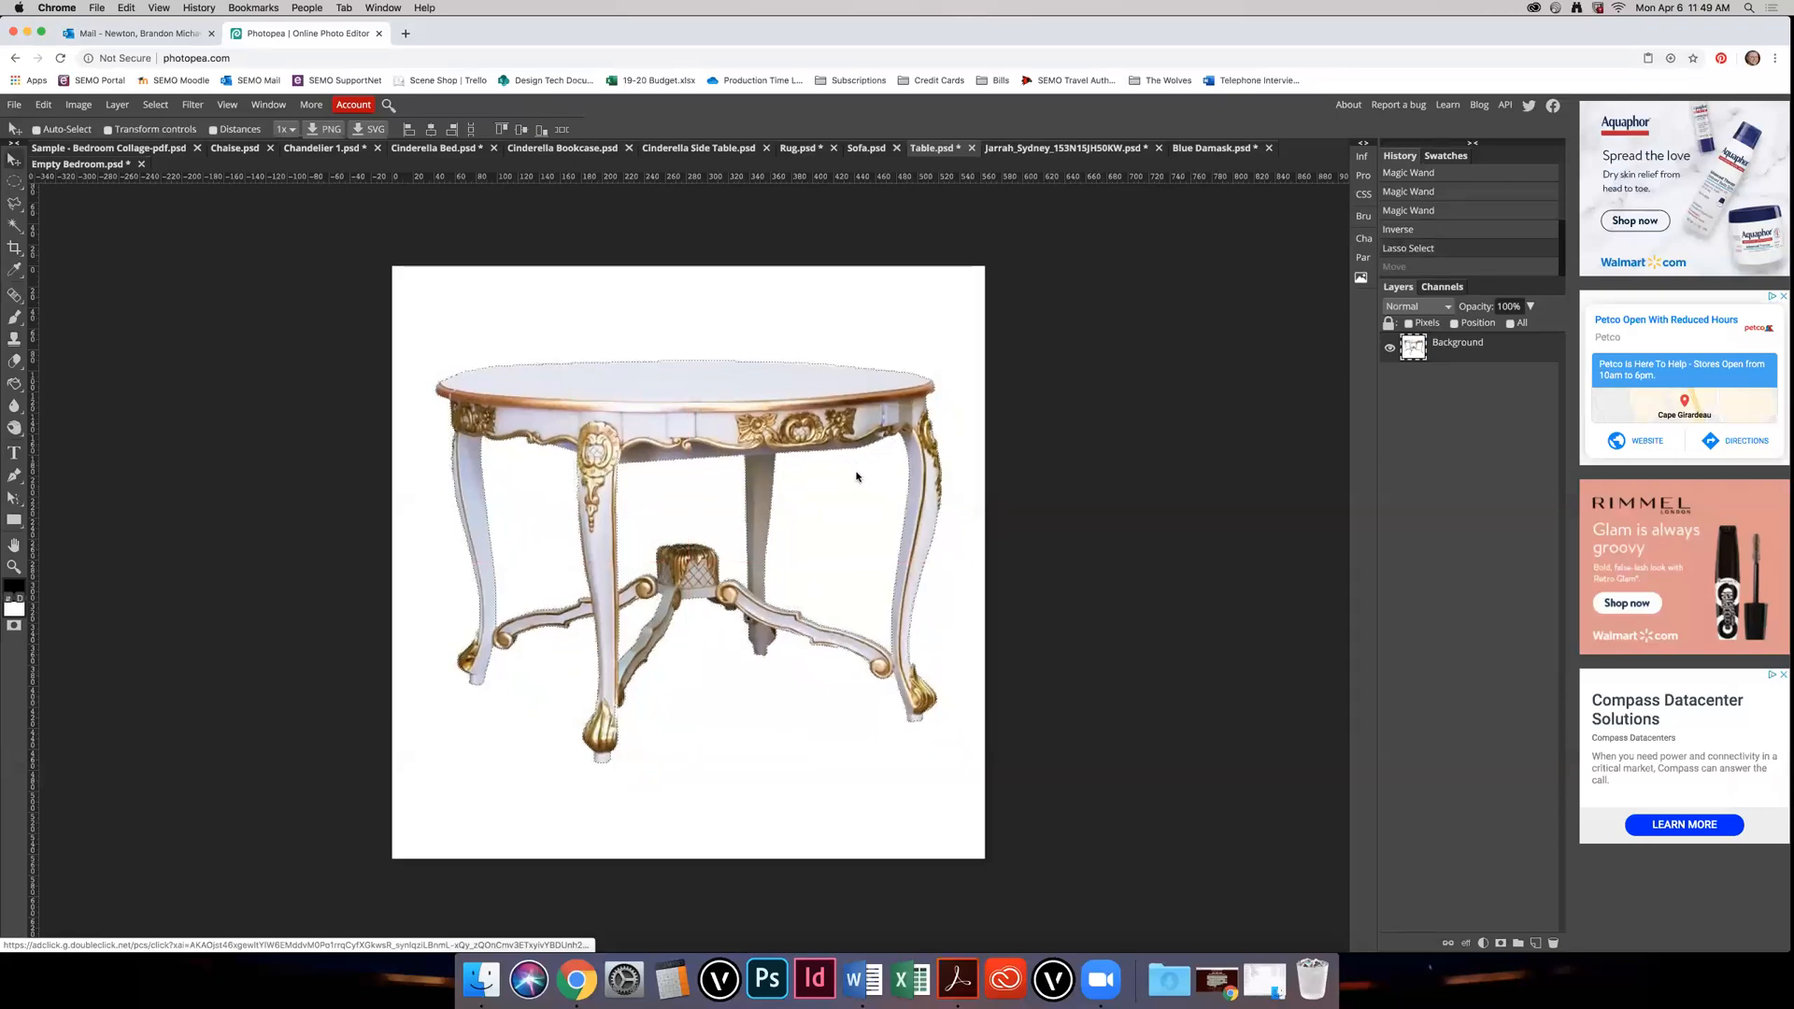
Step: Undo the tabletop lasso, test-paste the table without its top into Empty Bedroom.psd, and undo the placement
key("super+z")
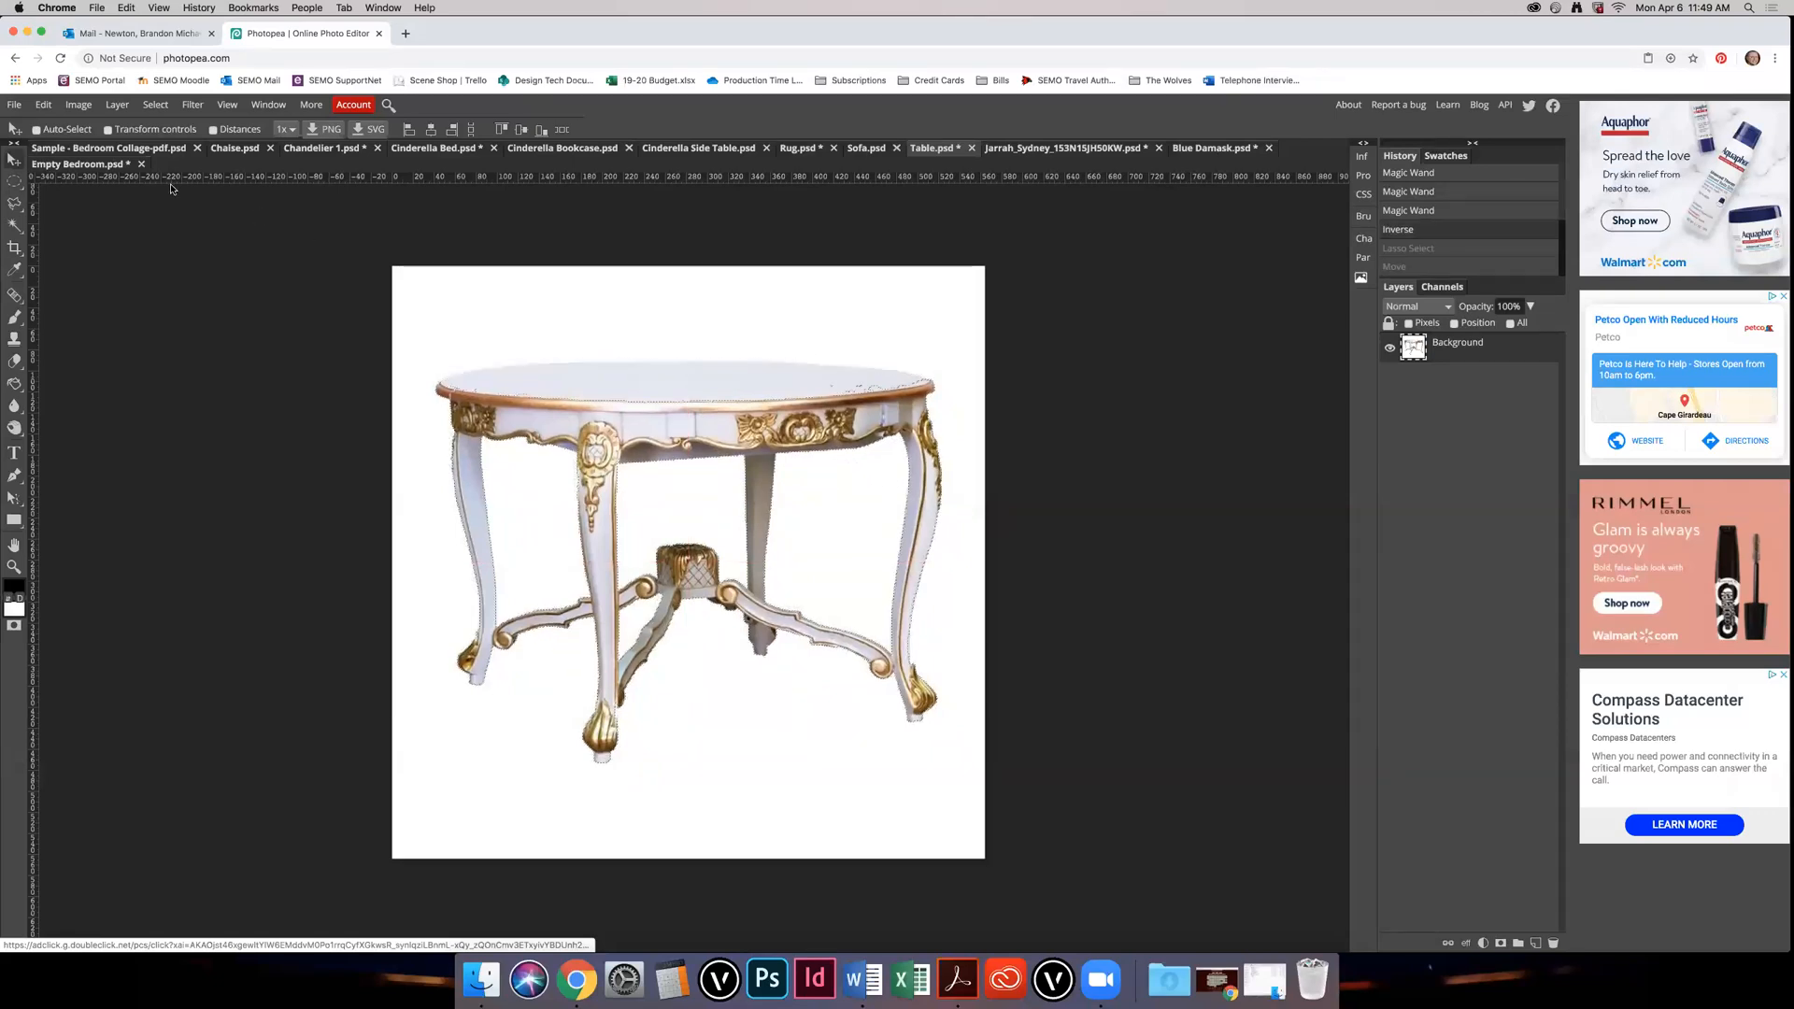
left_click(103, 166)
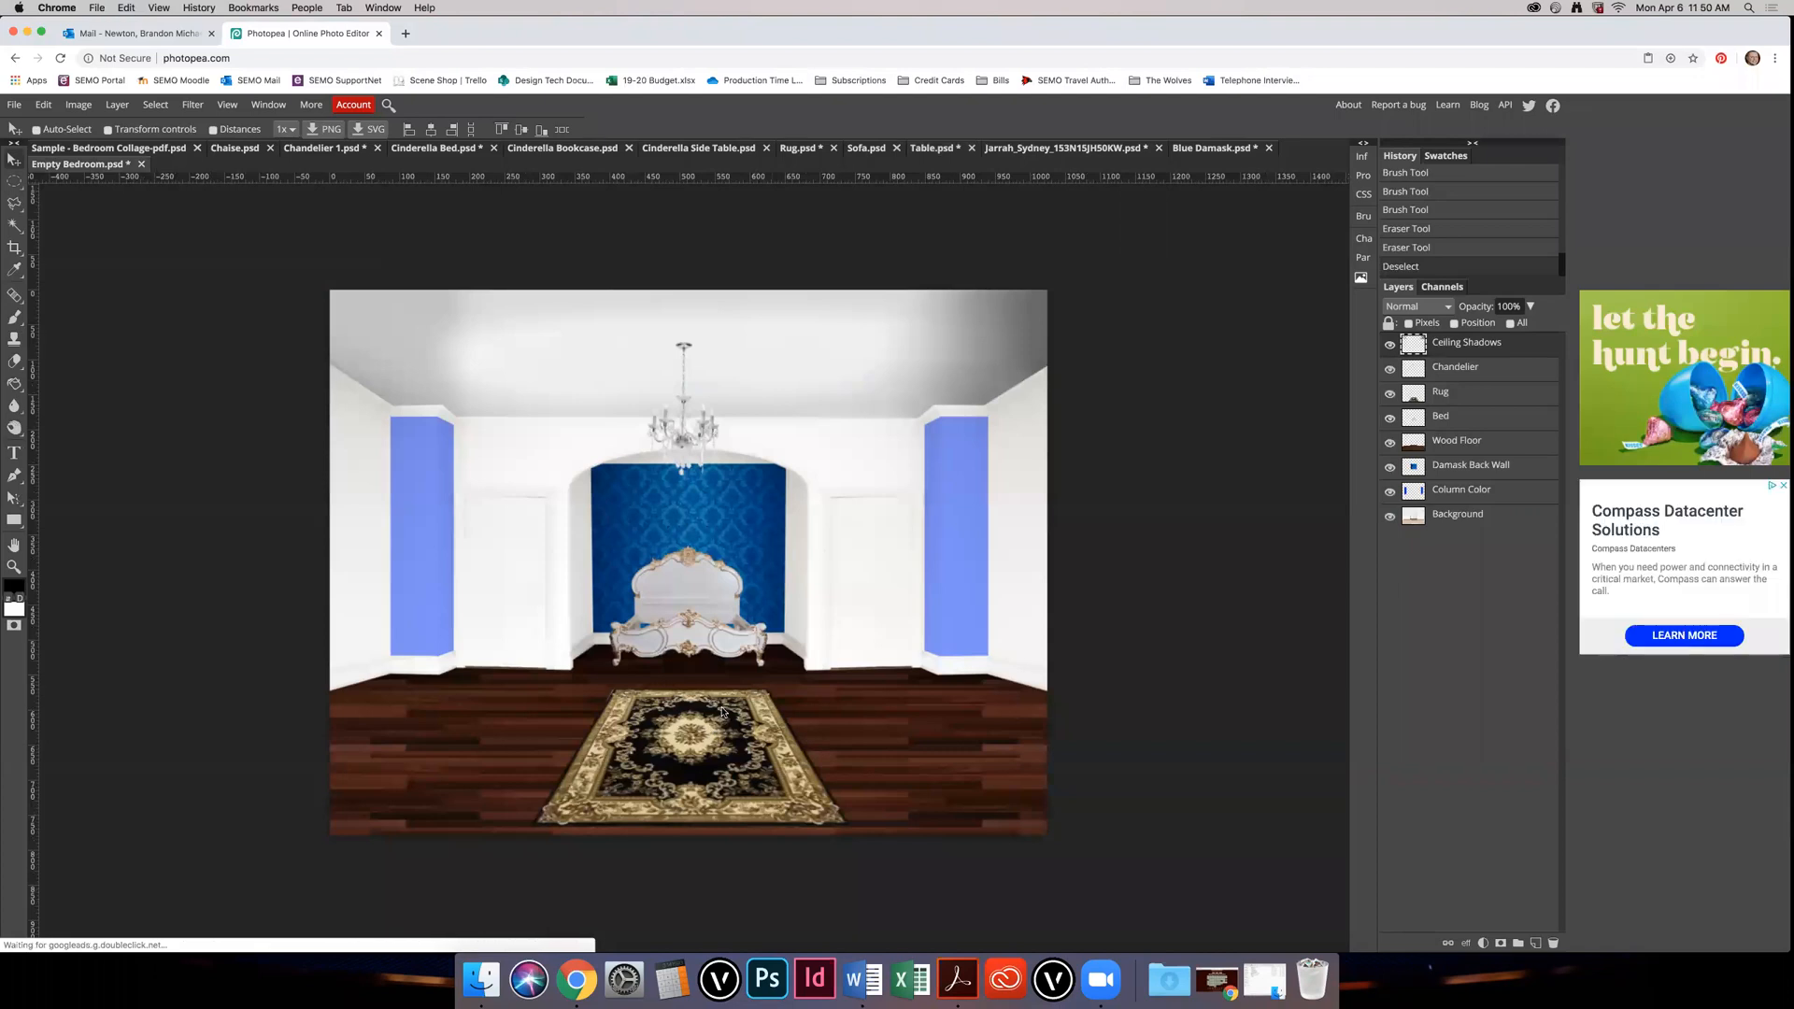
key("super+v")
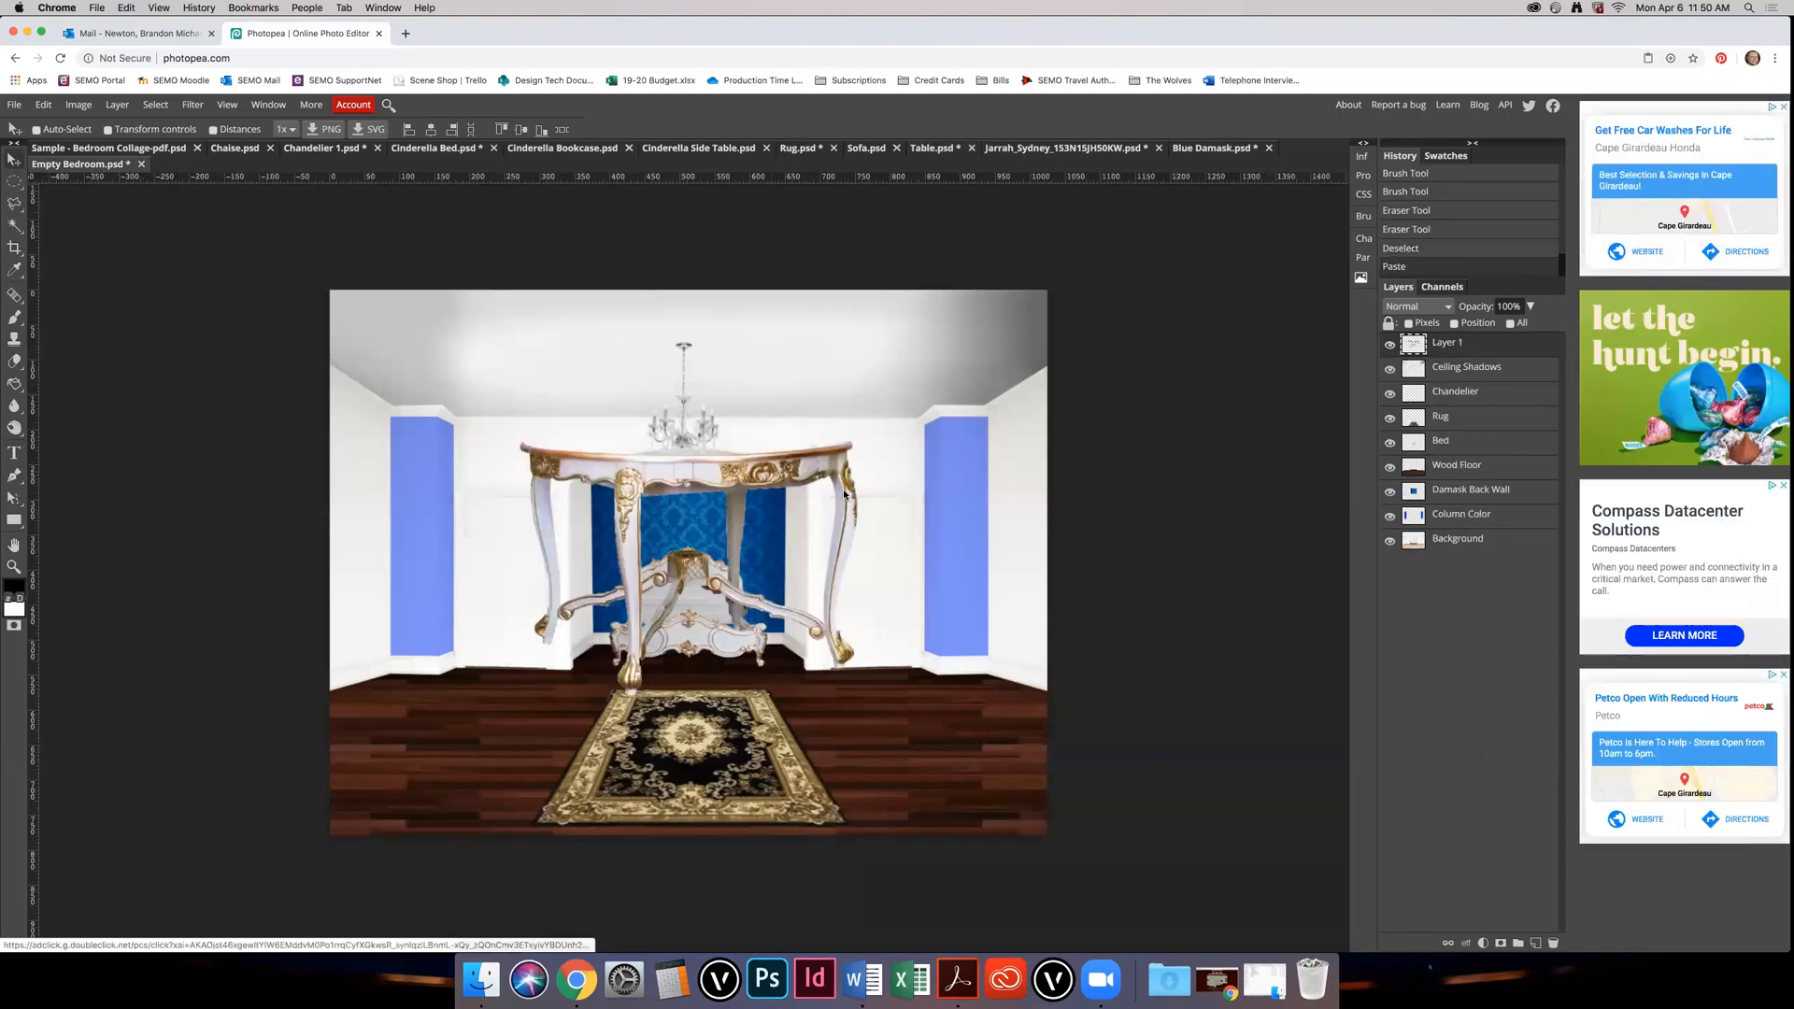
left_click_drag(740, 509, 743, 626)
key("super+z")
key("super+z")
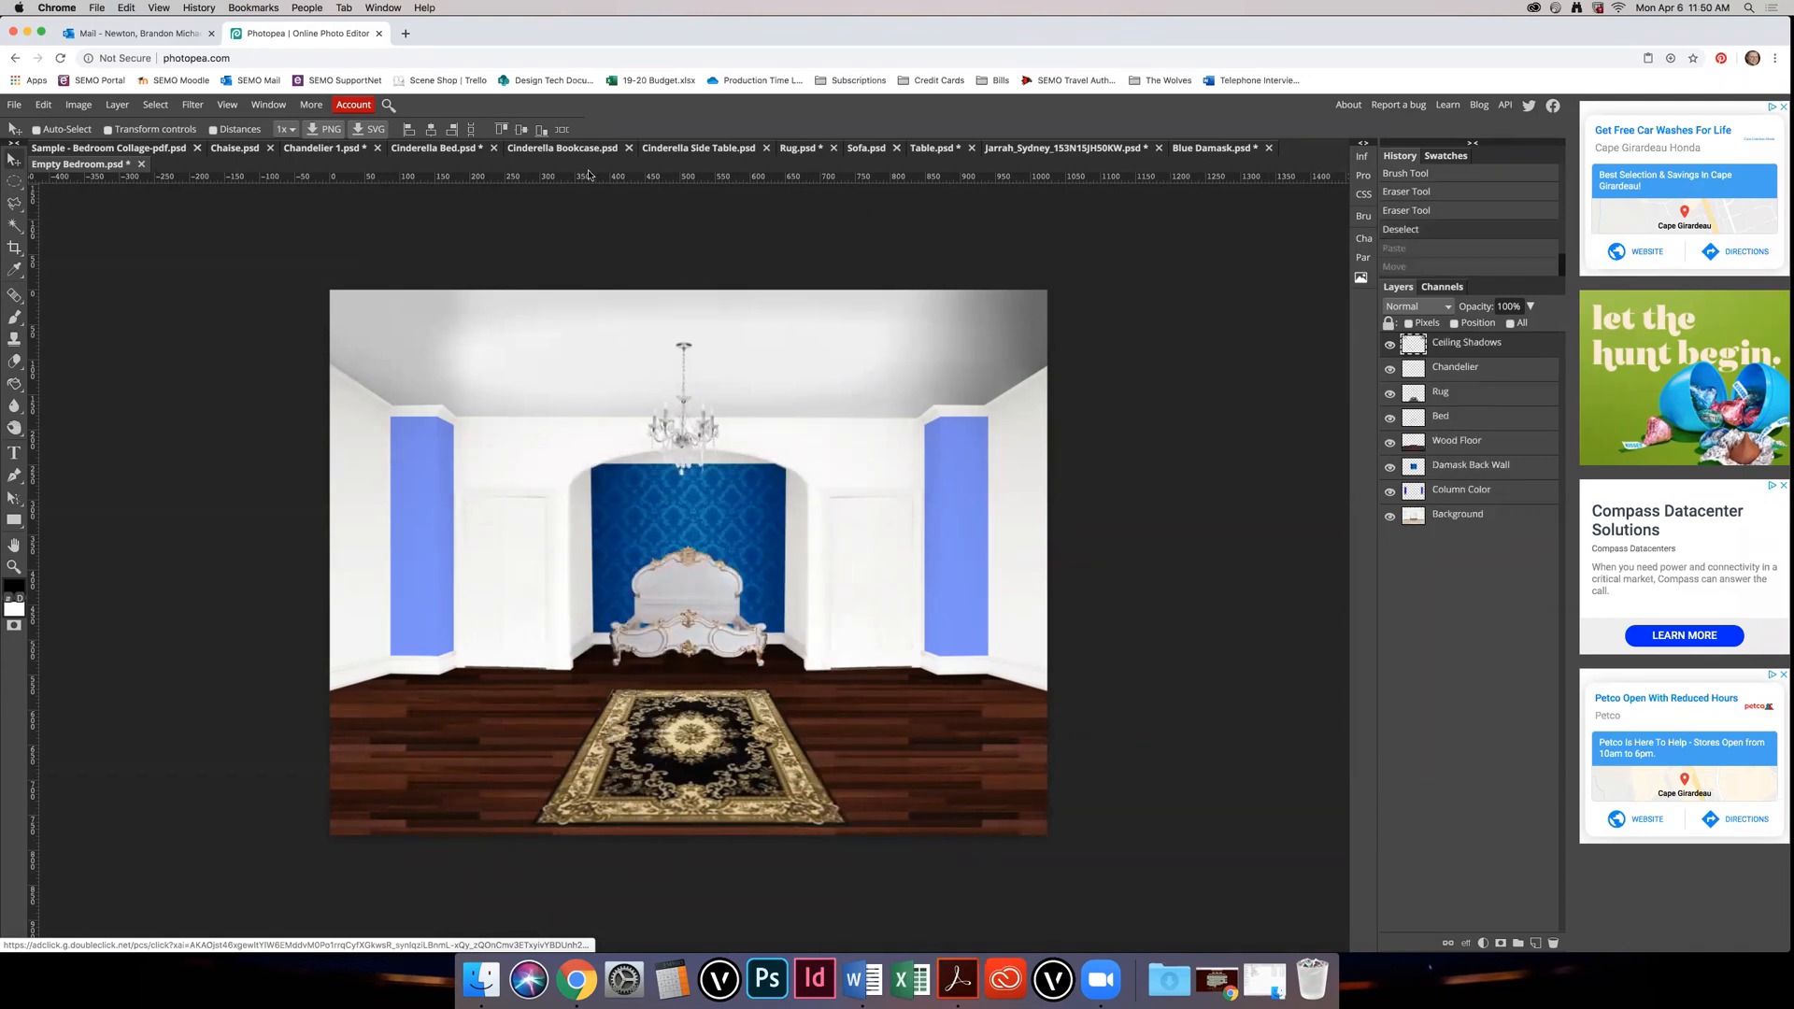
Step: Restore the tabletop lasso selection in Table.psd, and copy the complete table into Empty Bedroom.psd
left_click(932, 148)
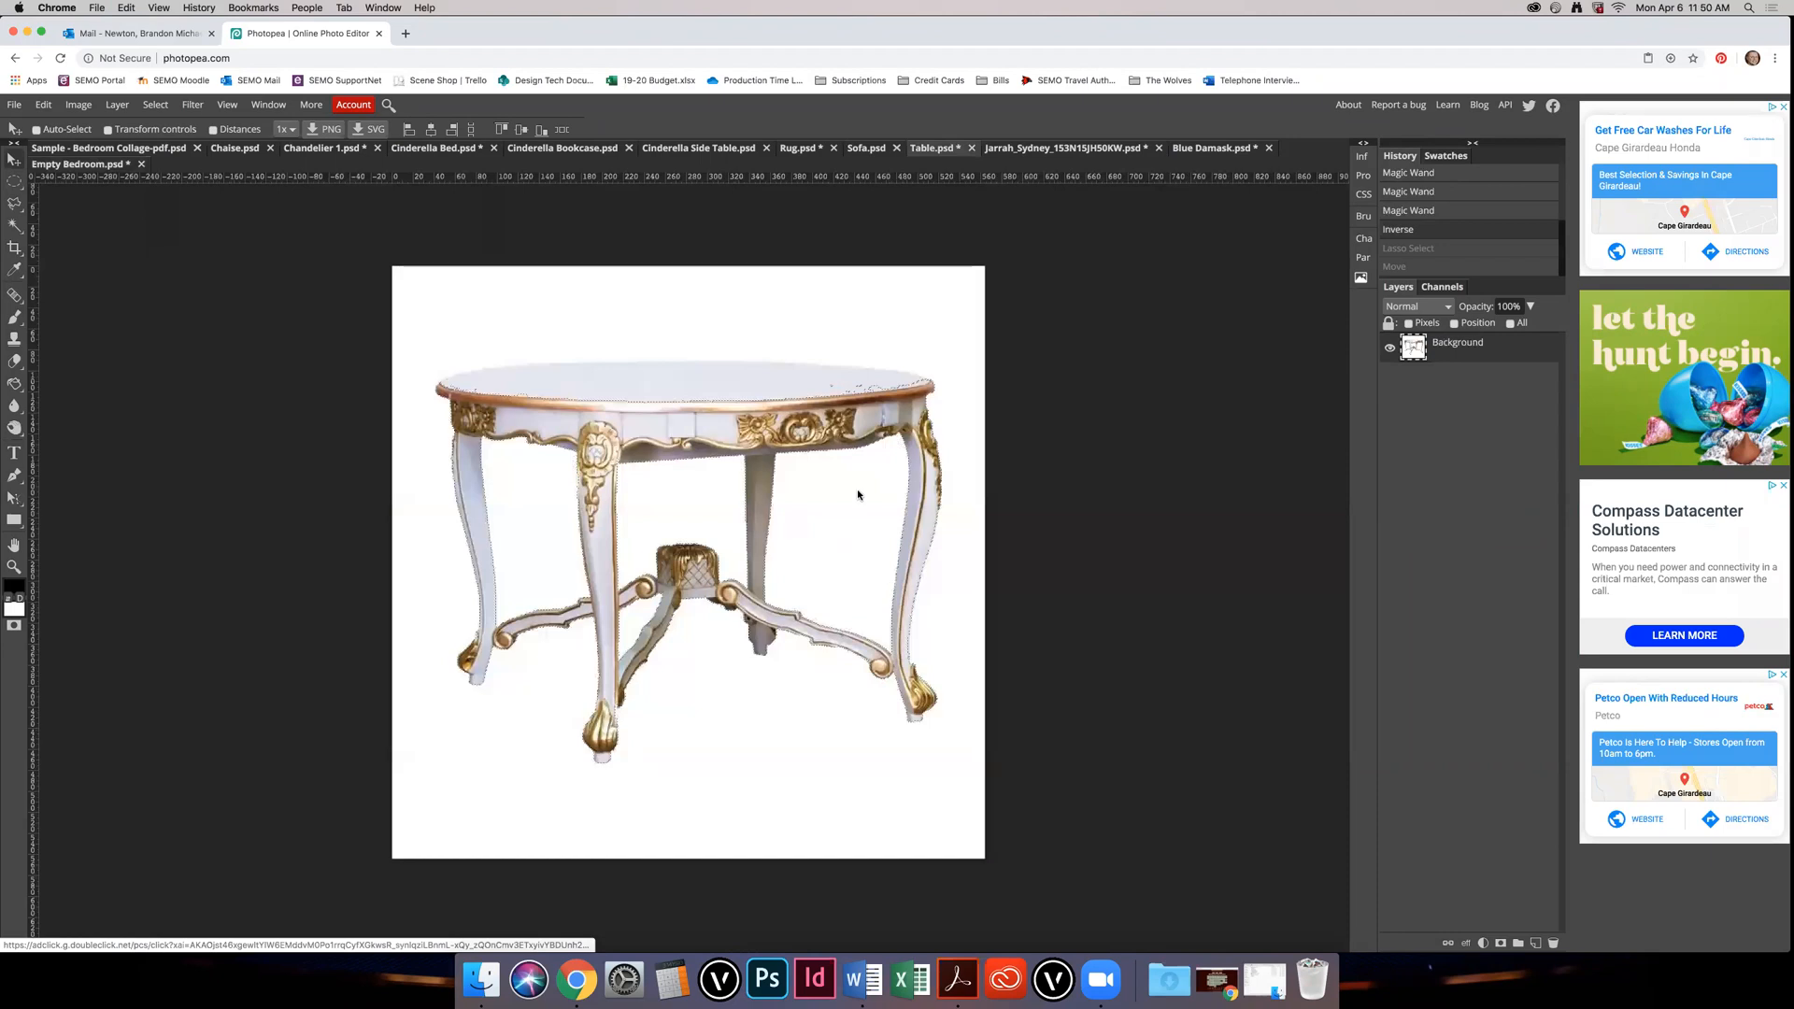
left_click(1437, 250)
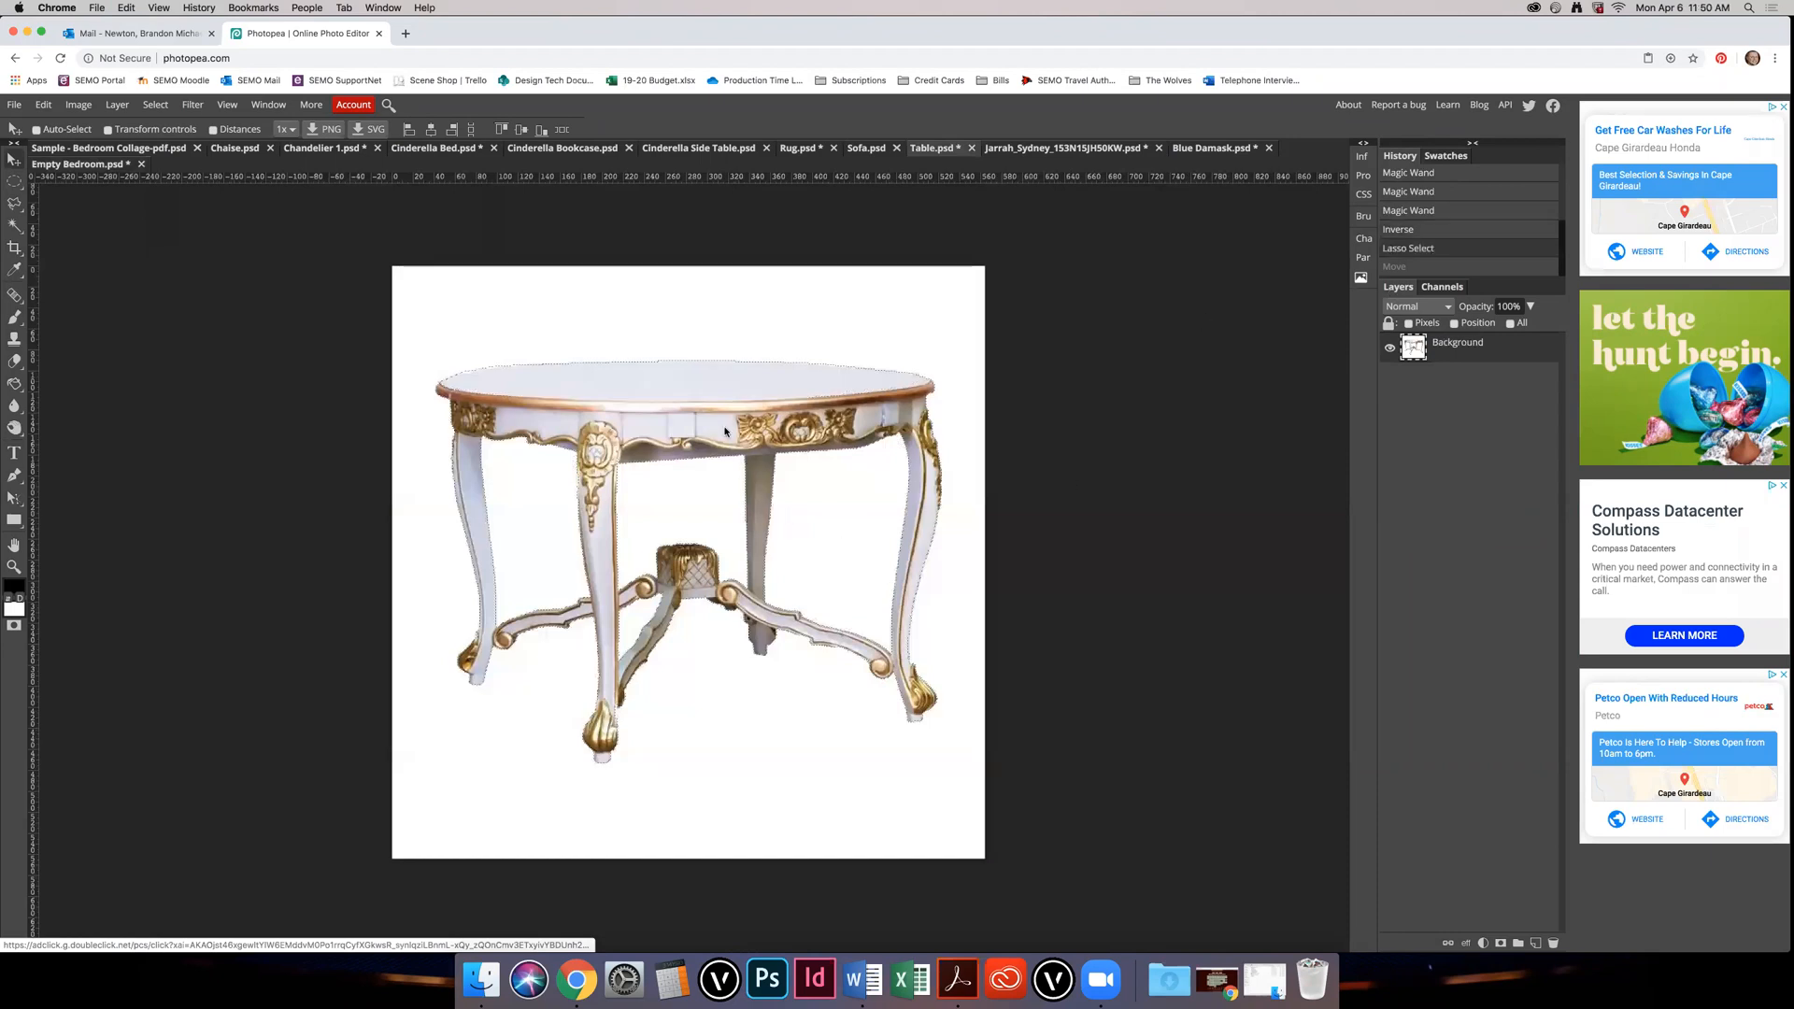
left_click(101, 163)
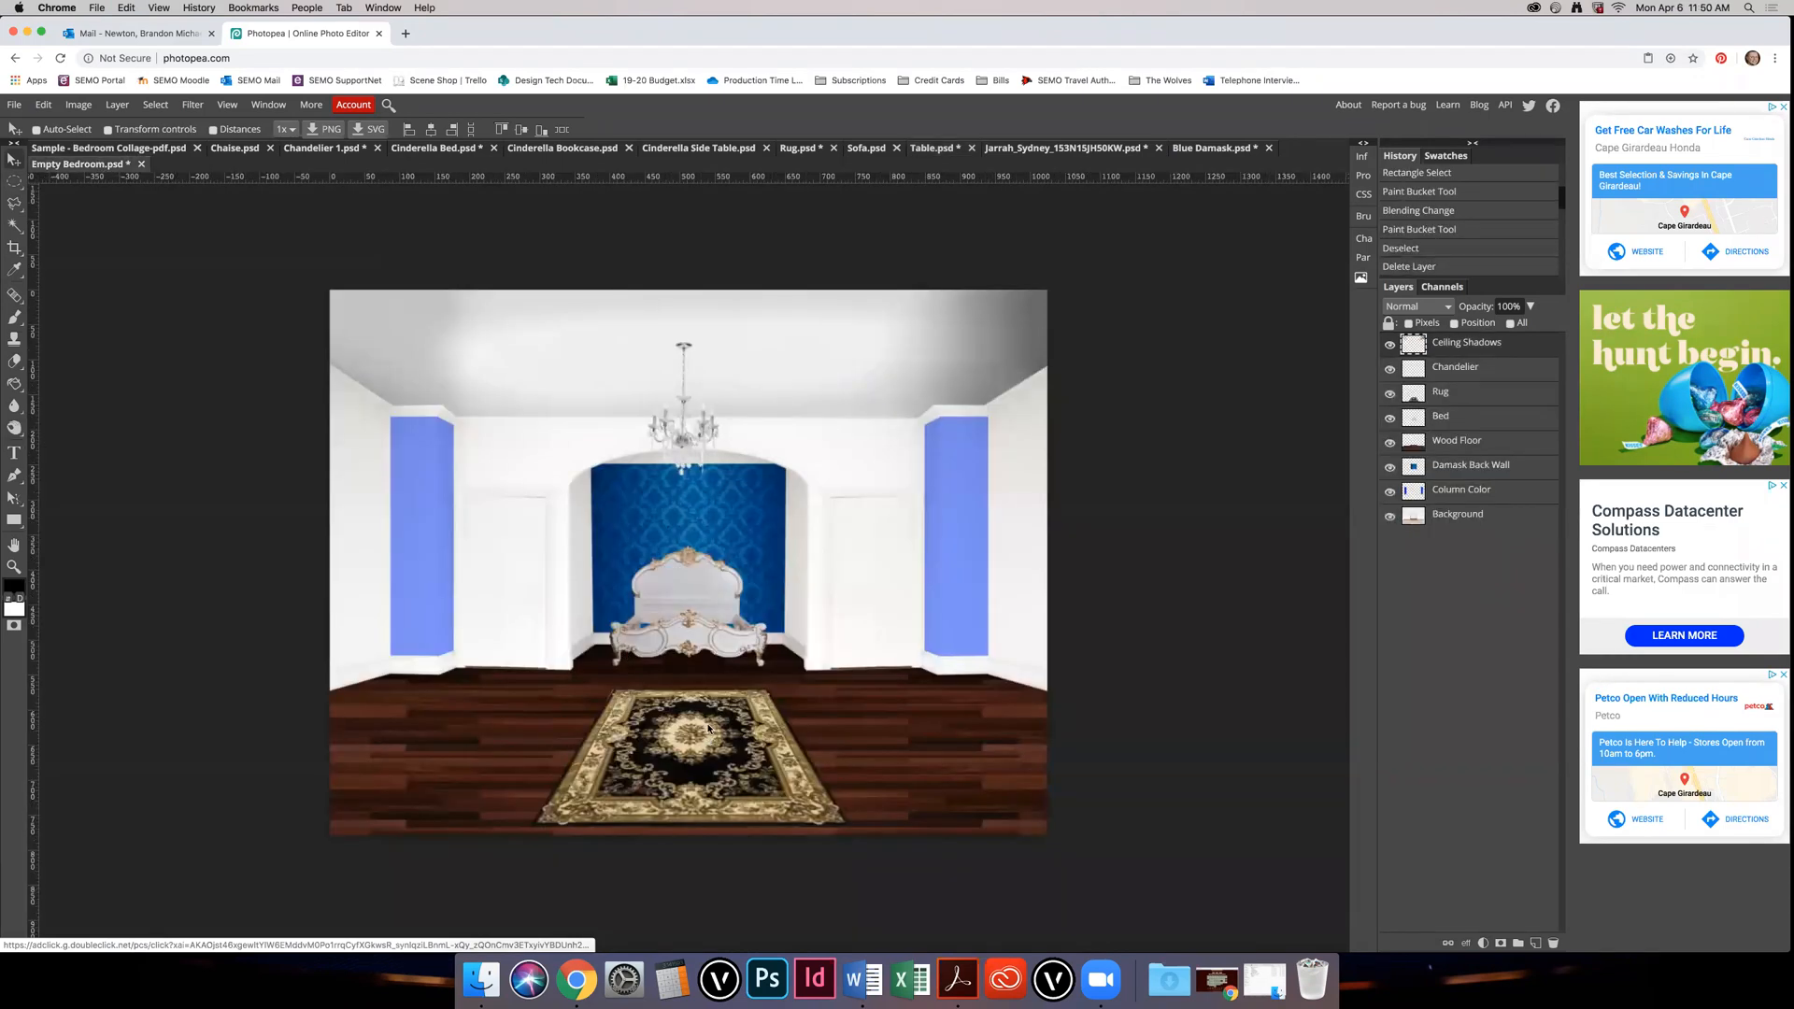
key("super+v")
Step: Scale the pasted table to about 37% width and 34% height over the rug in front of the bed, and name its layer Table
left_click_drag(698, 439, 701, 557)
key("alt+super+t")
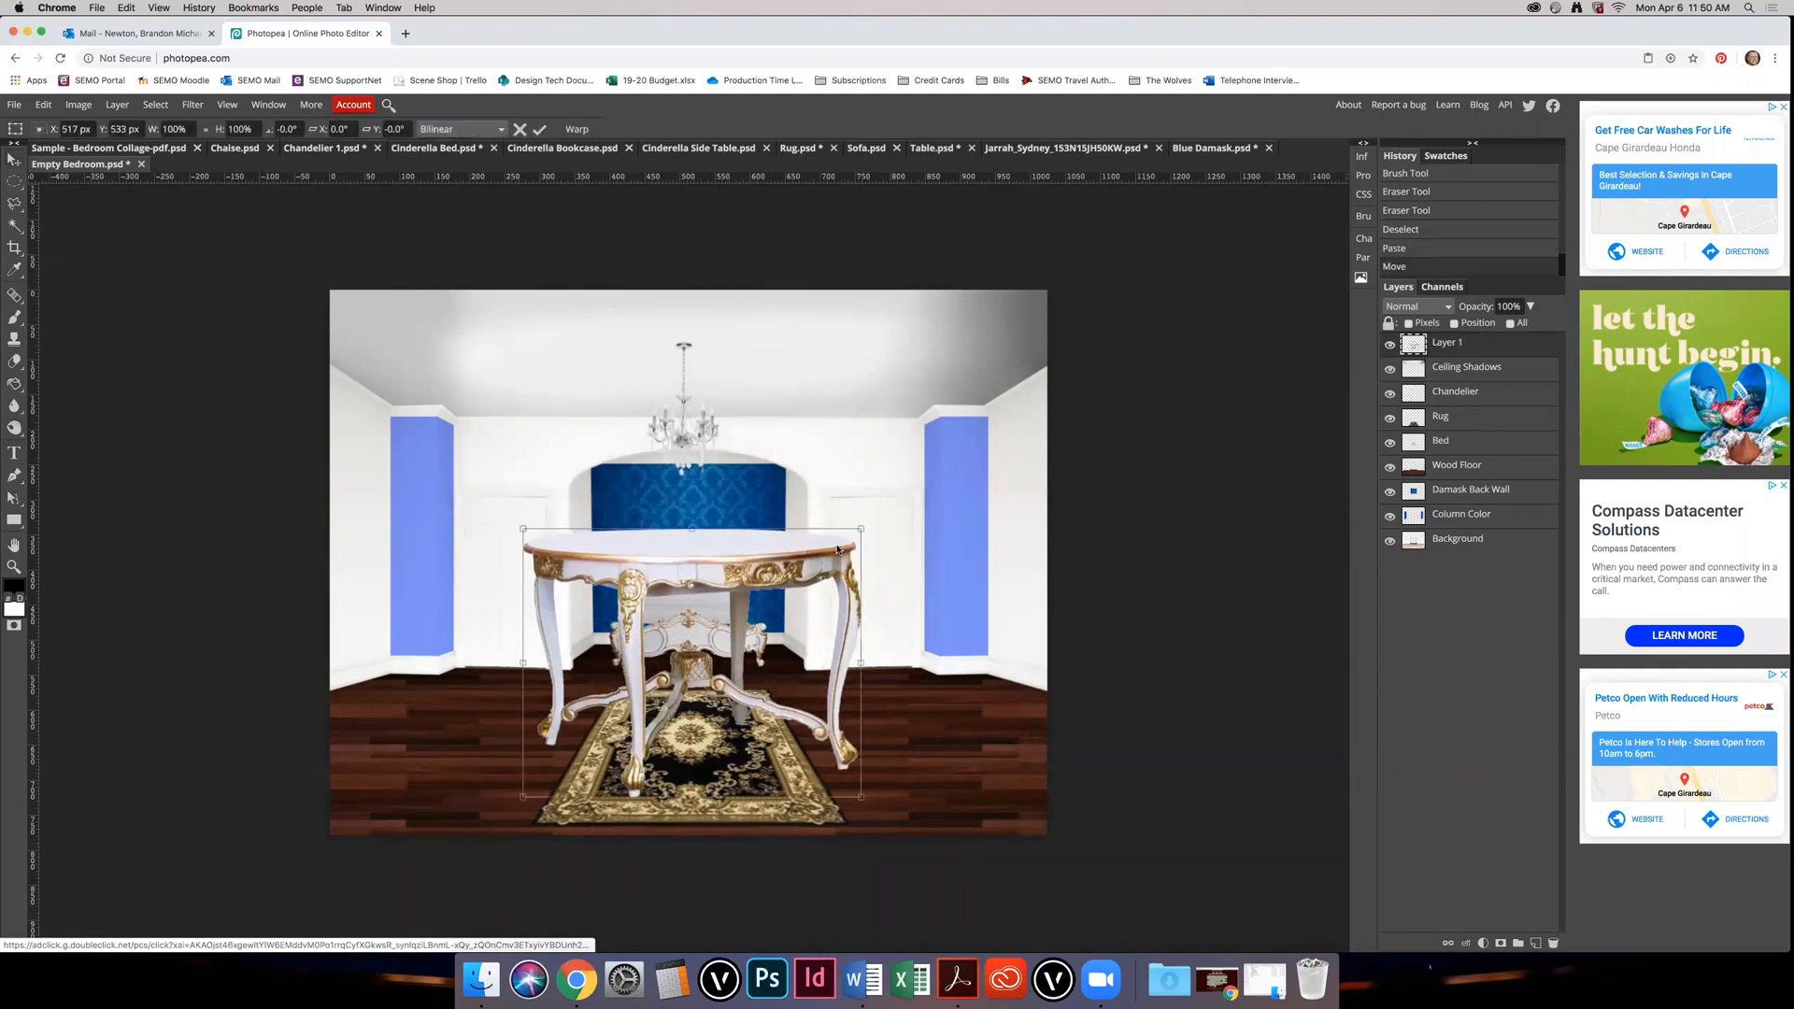
left_click_drag(863, 528, 707, 690)
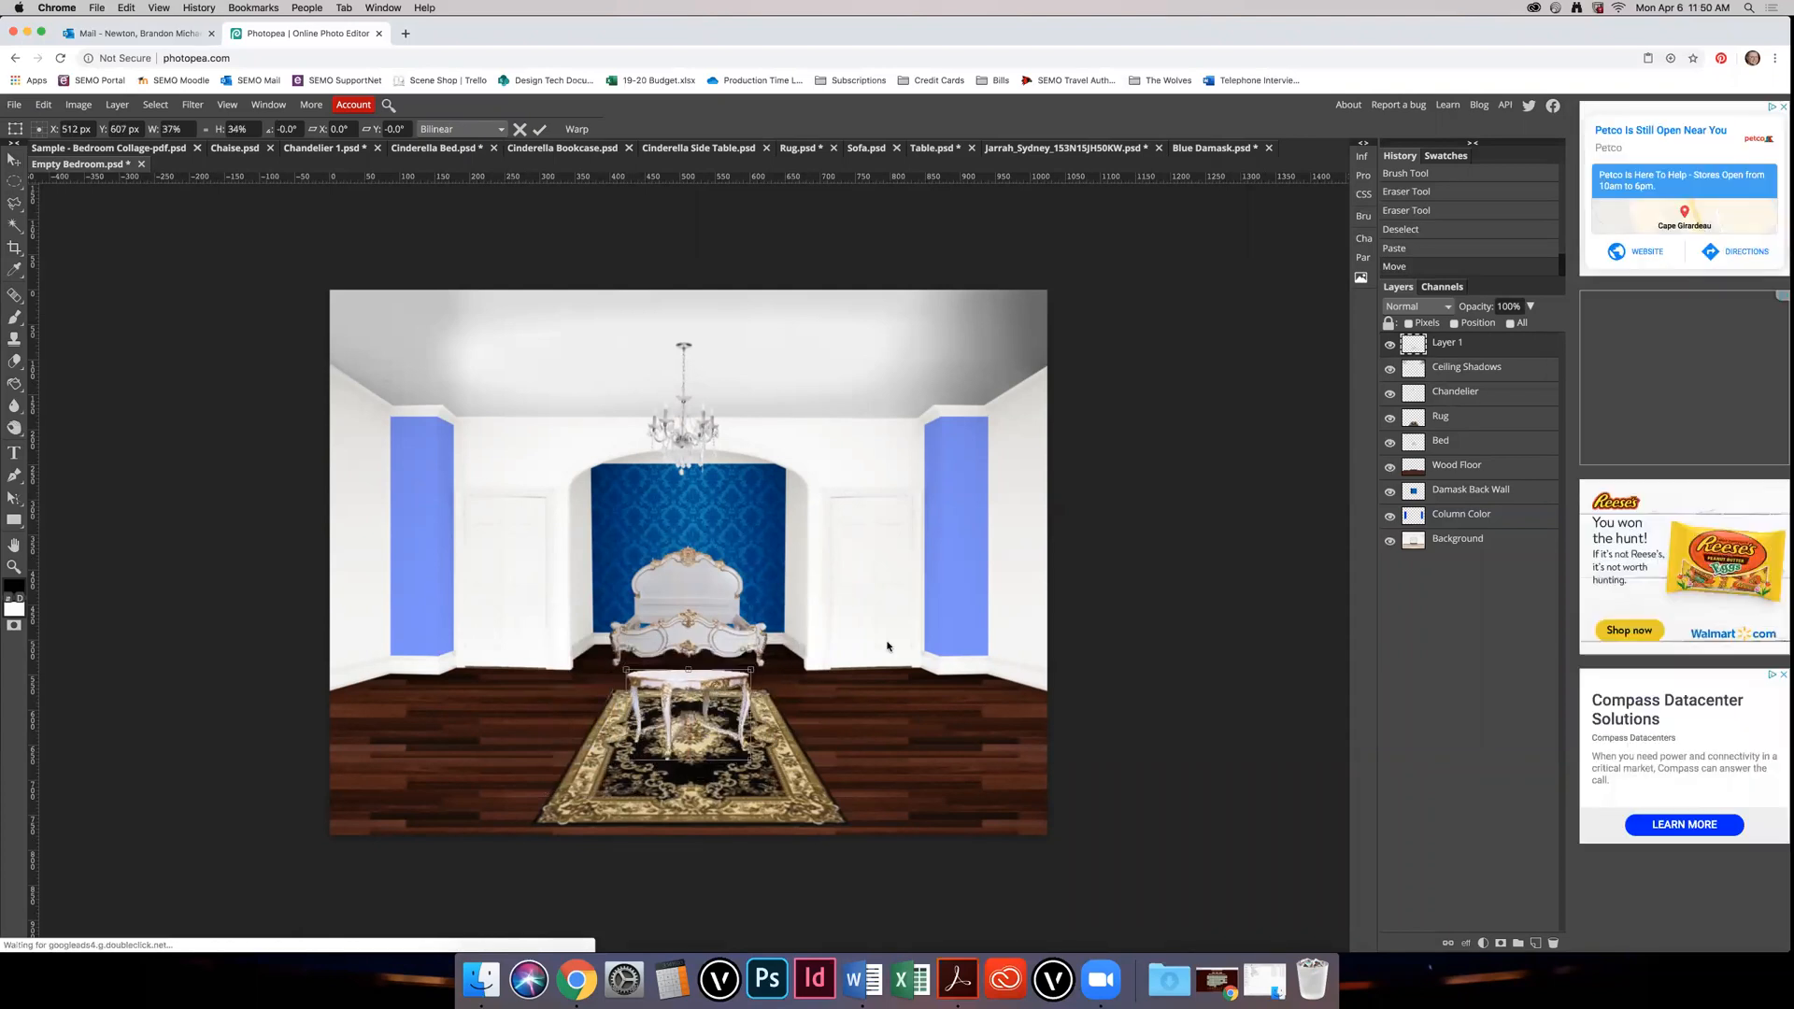
key("Return")
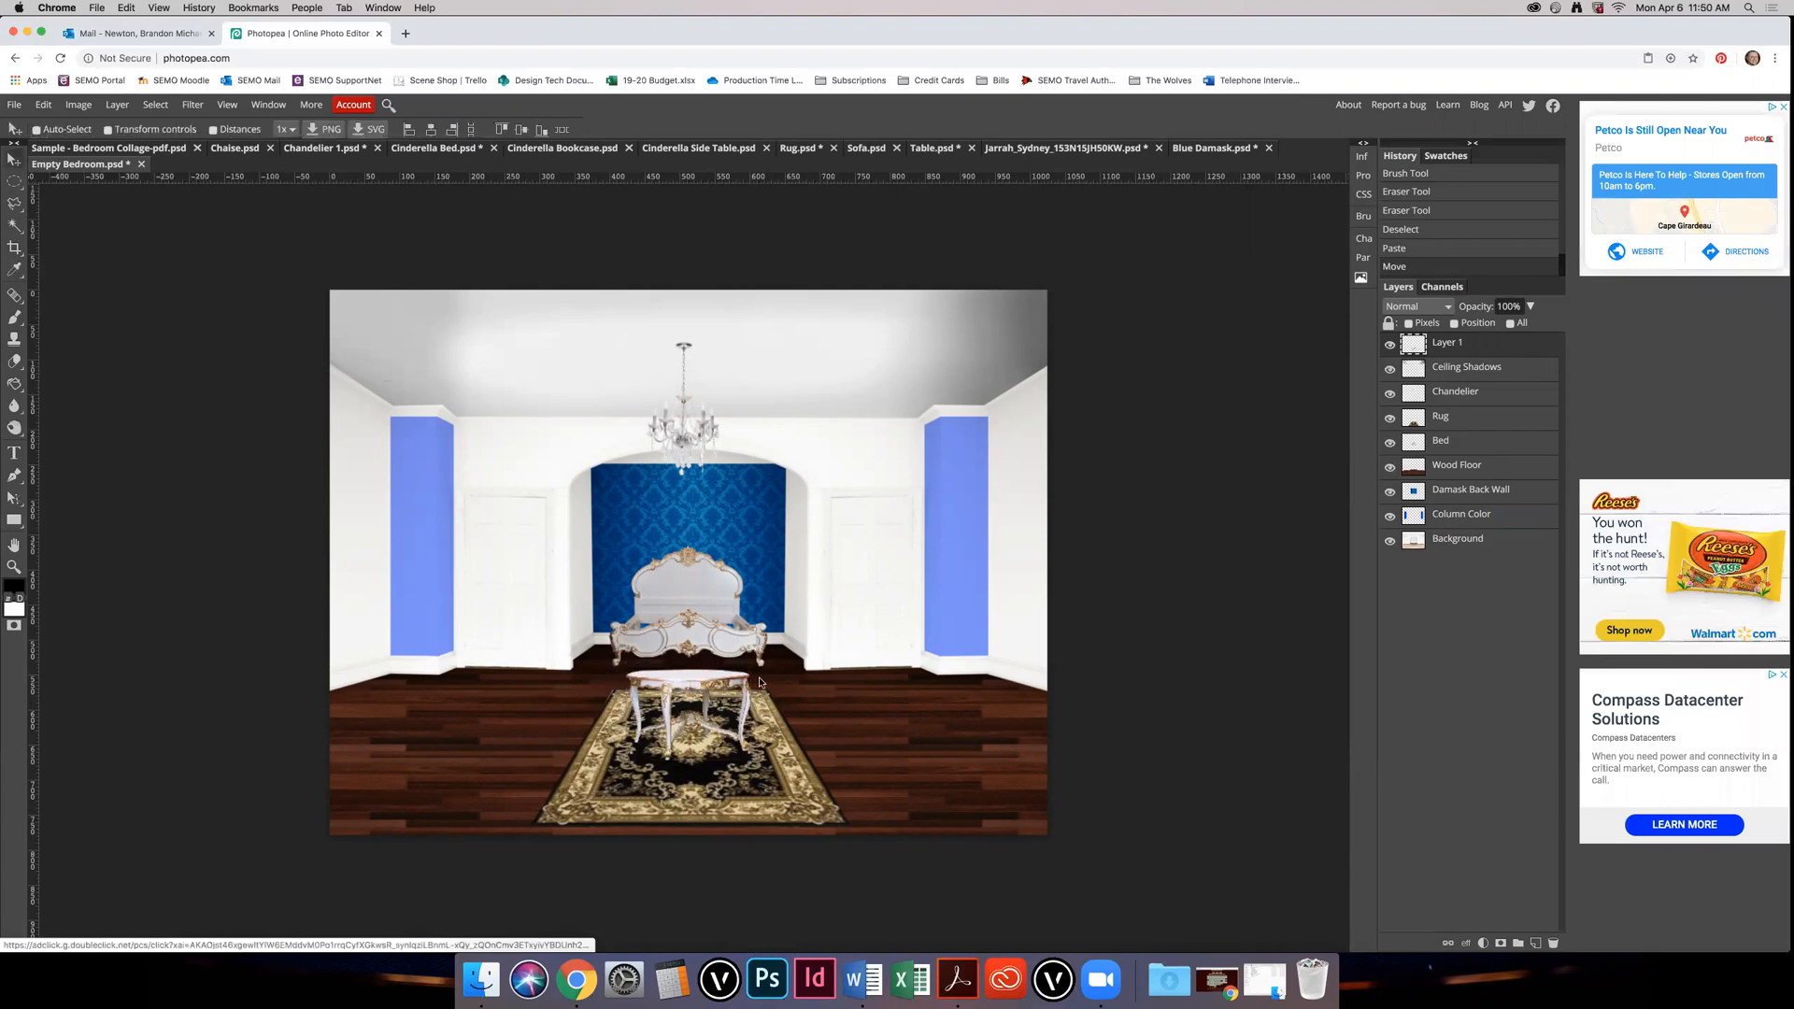
double_click(1448, 343)
type("Table")
key("Return")
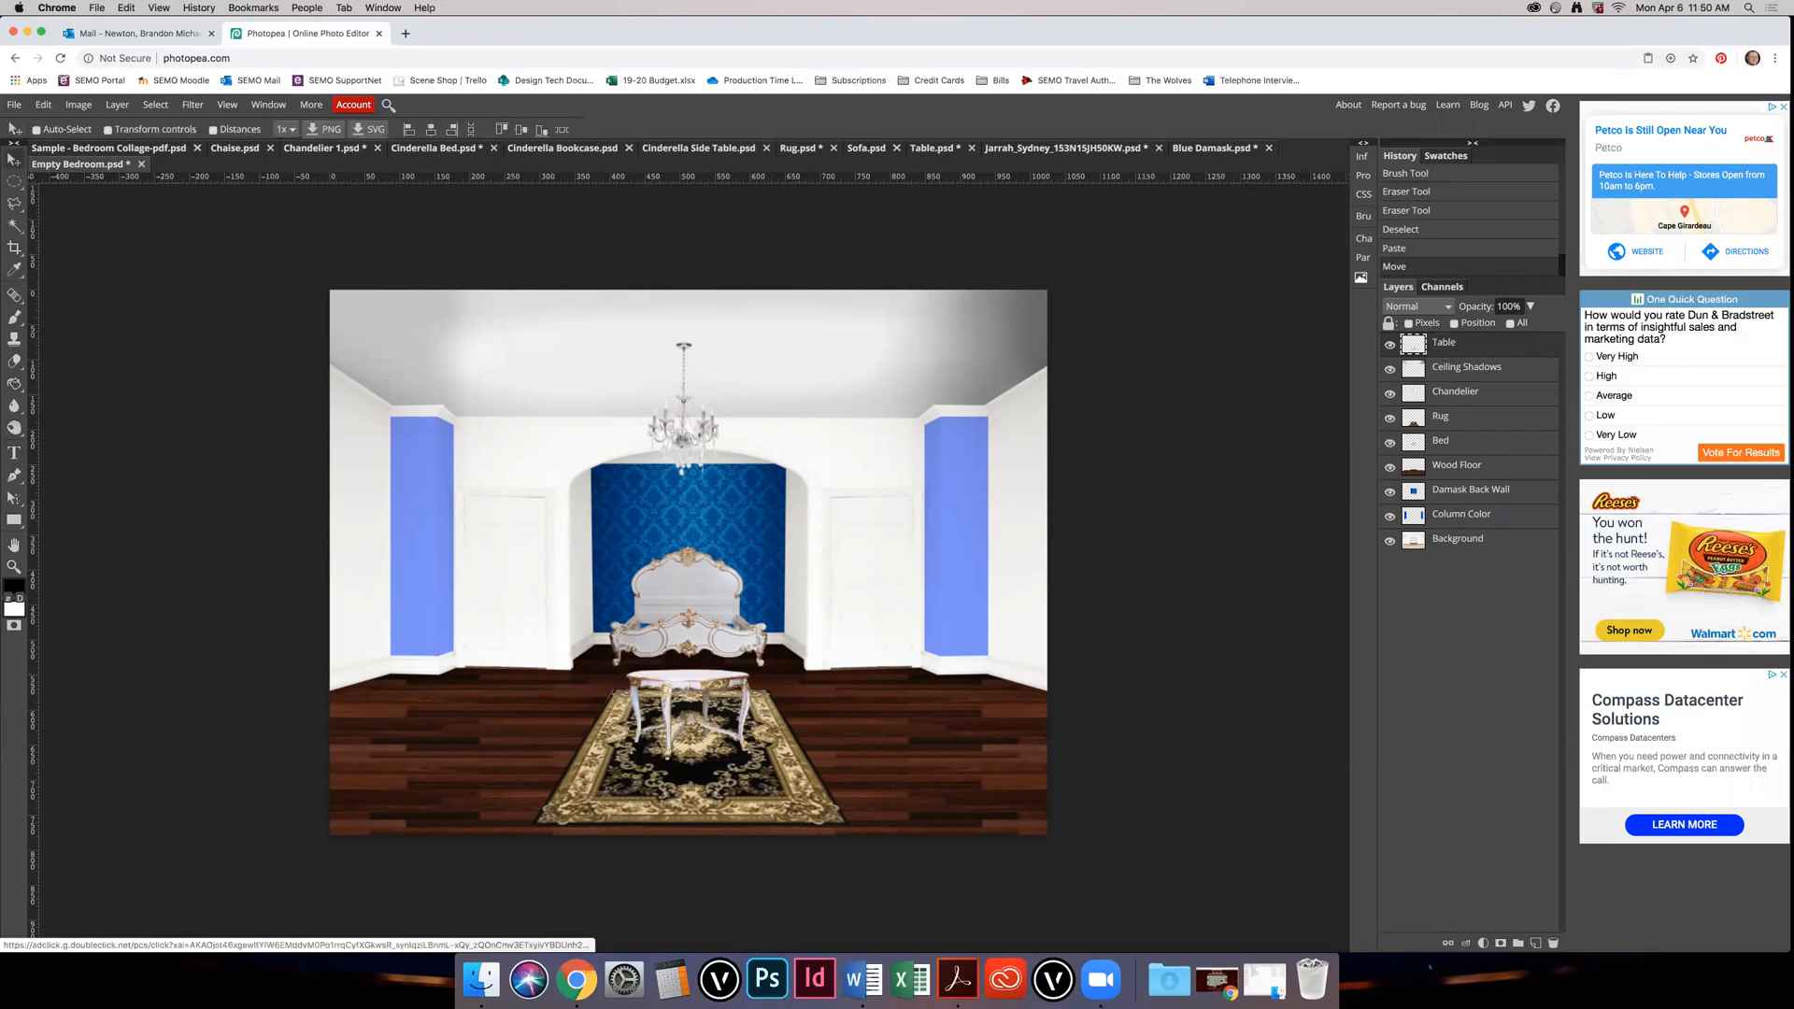
Step: Load the table's outline as a selection, and fill it with black on a new layer named Table Shadow
scroll(684, 671, "up", 10)
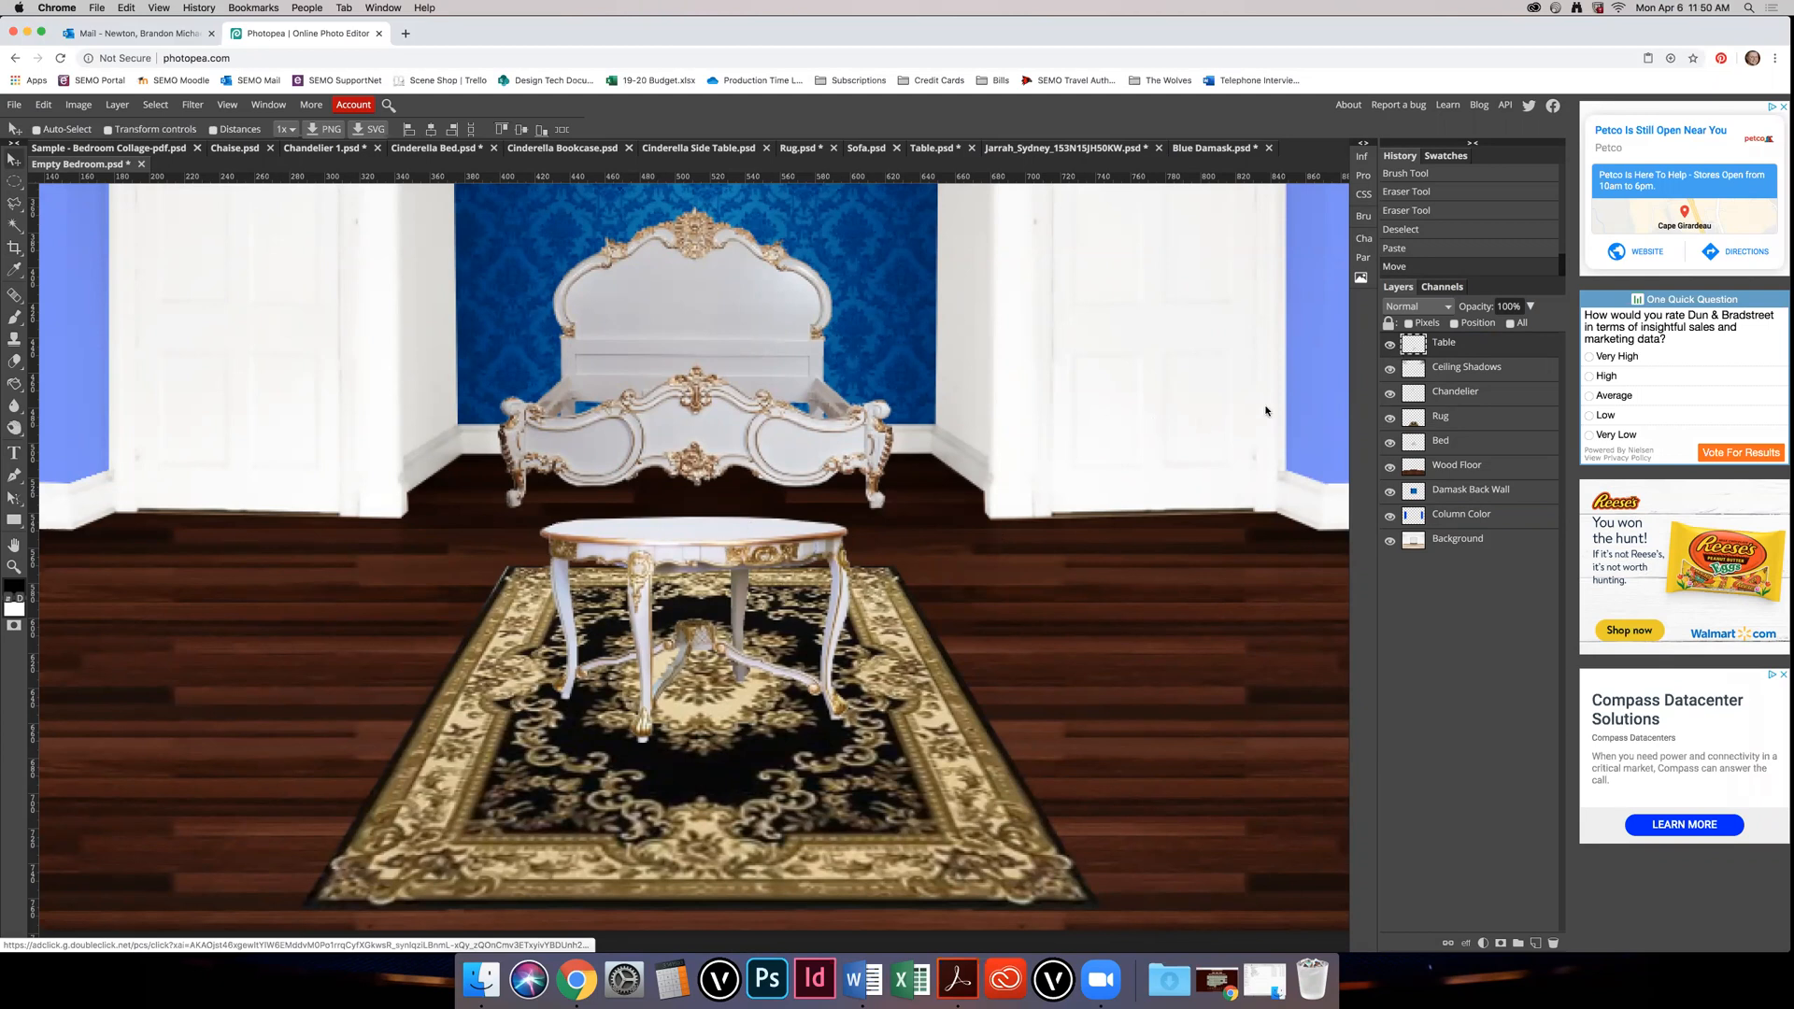
left_click(1418, 348, "super")
left_click(1535, 943)
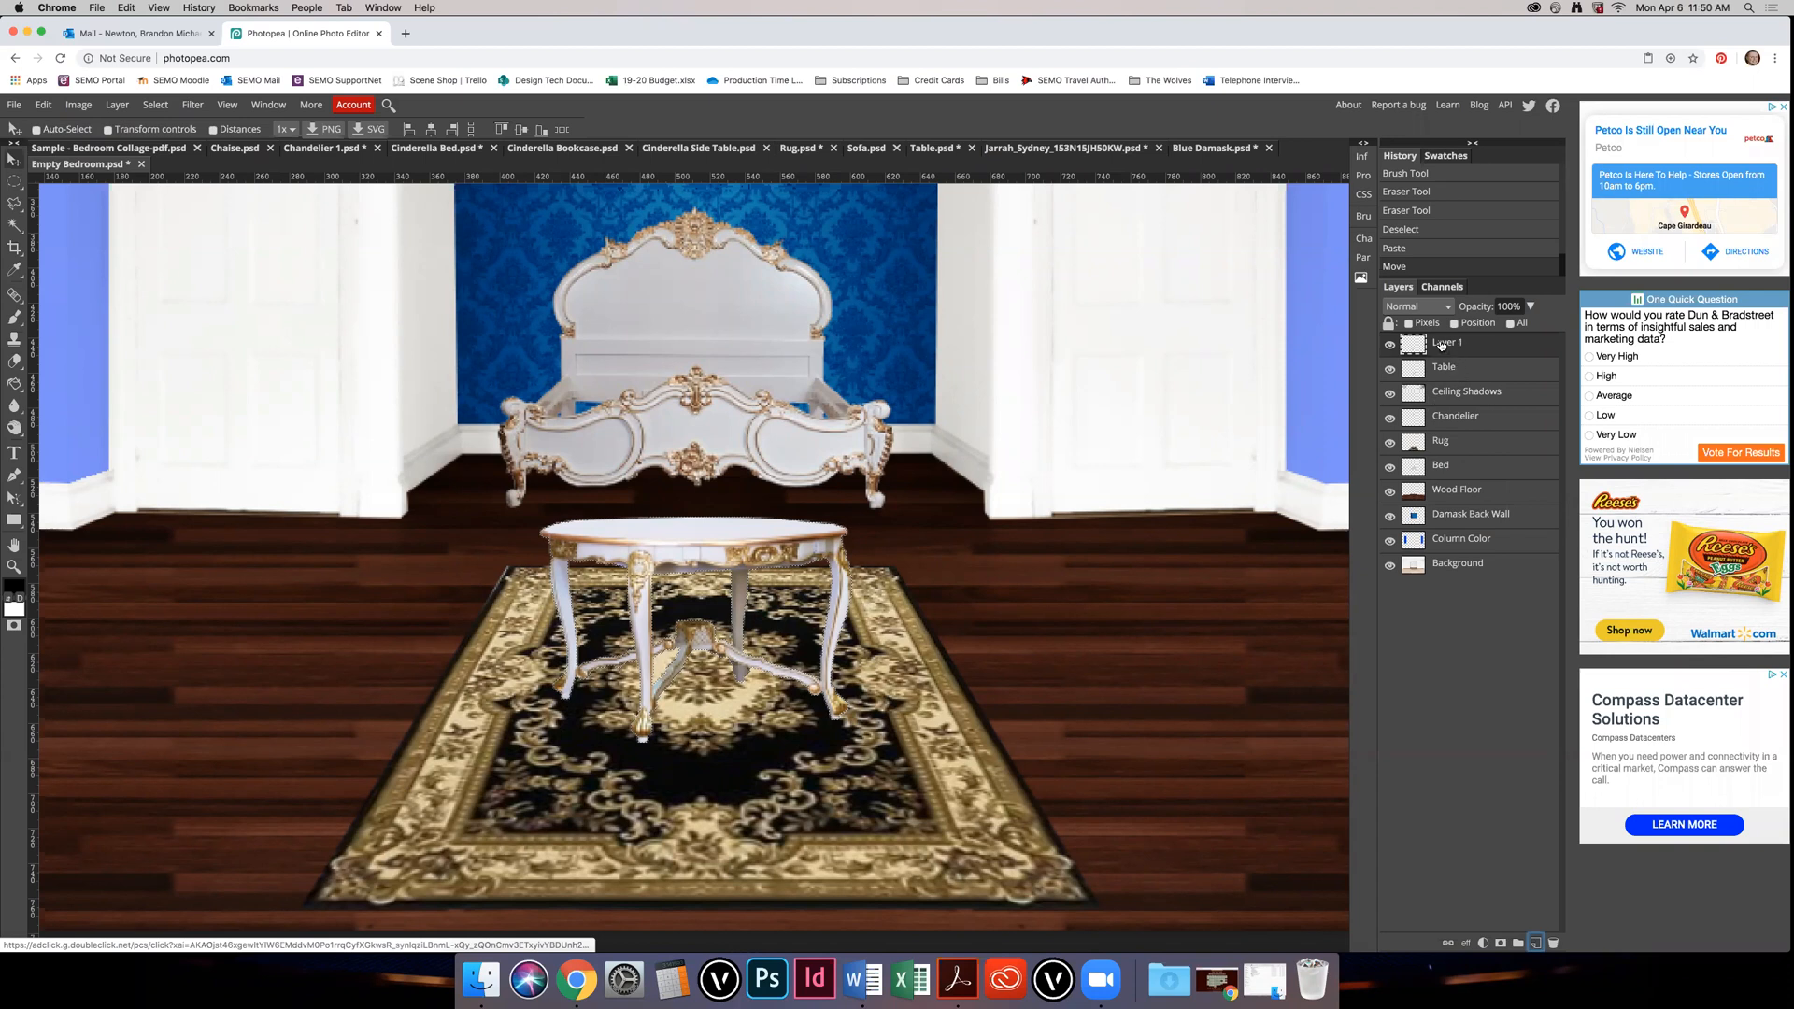
double_click(1441, 344)
type("Table Shadow")
key("Return")
left_click(14, 384)
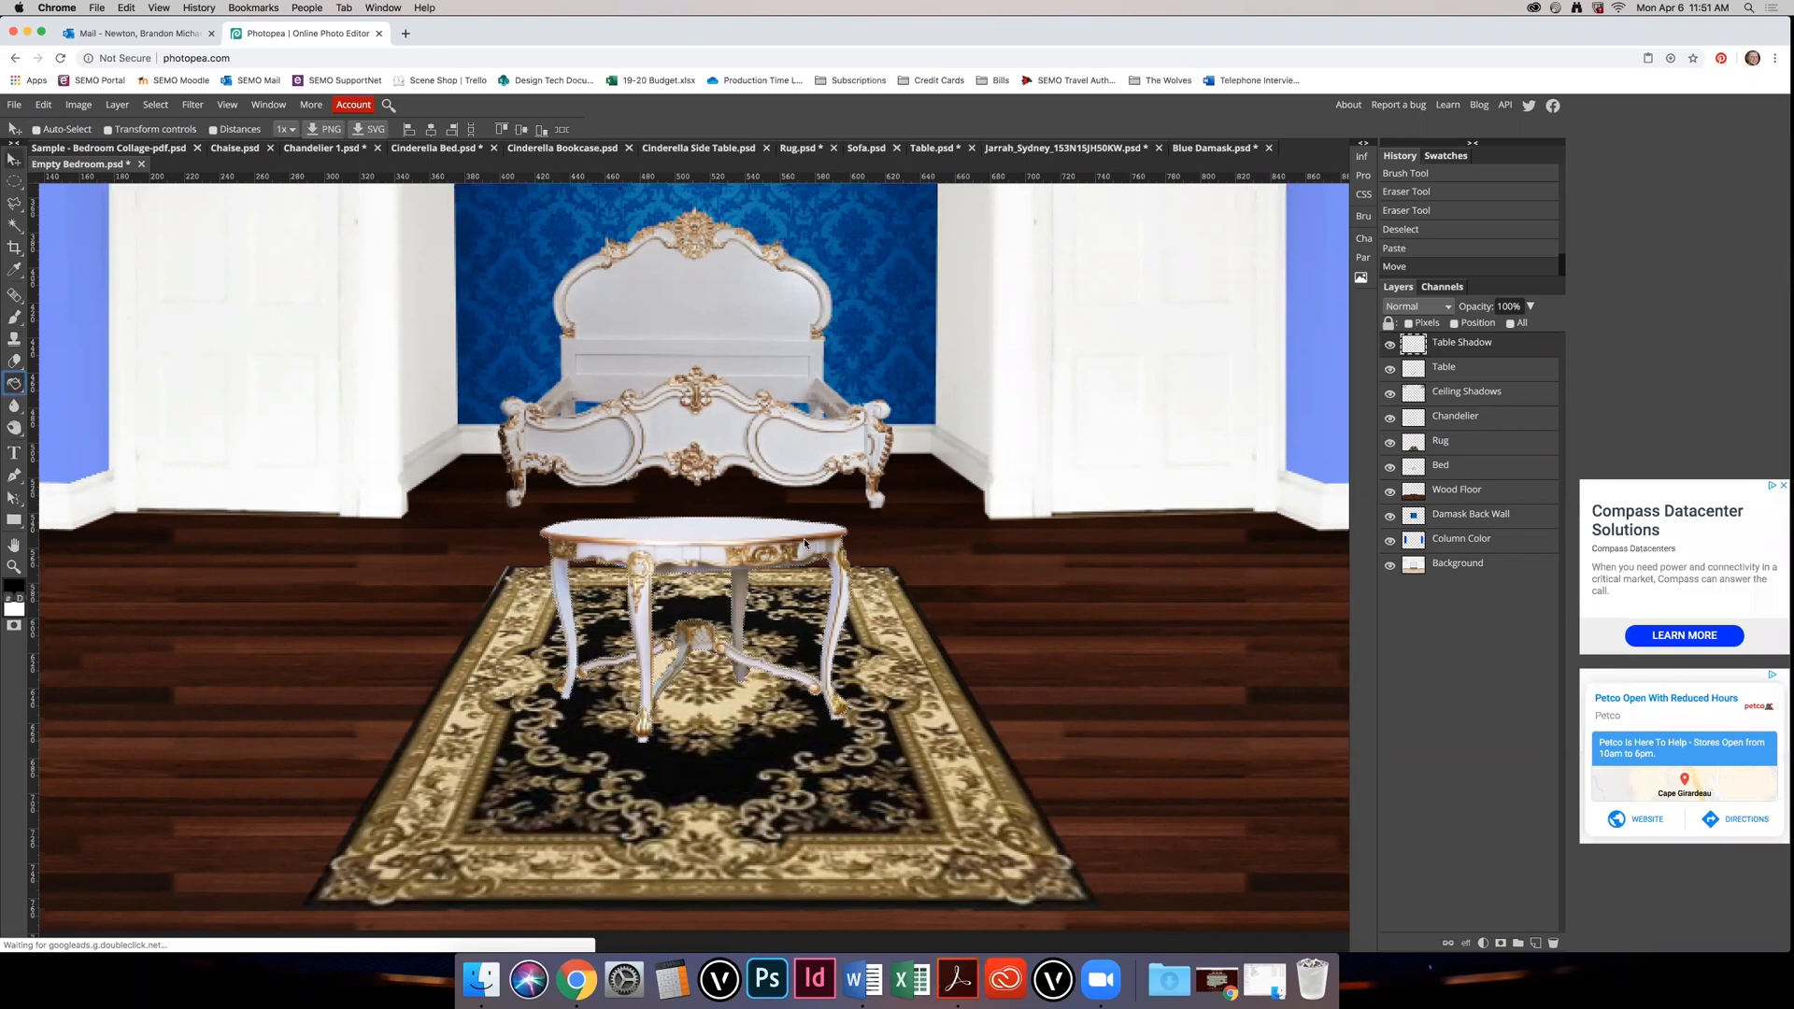
left_click(712, 549)
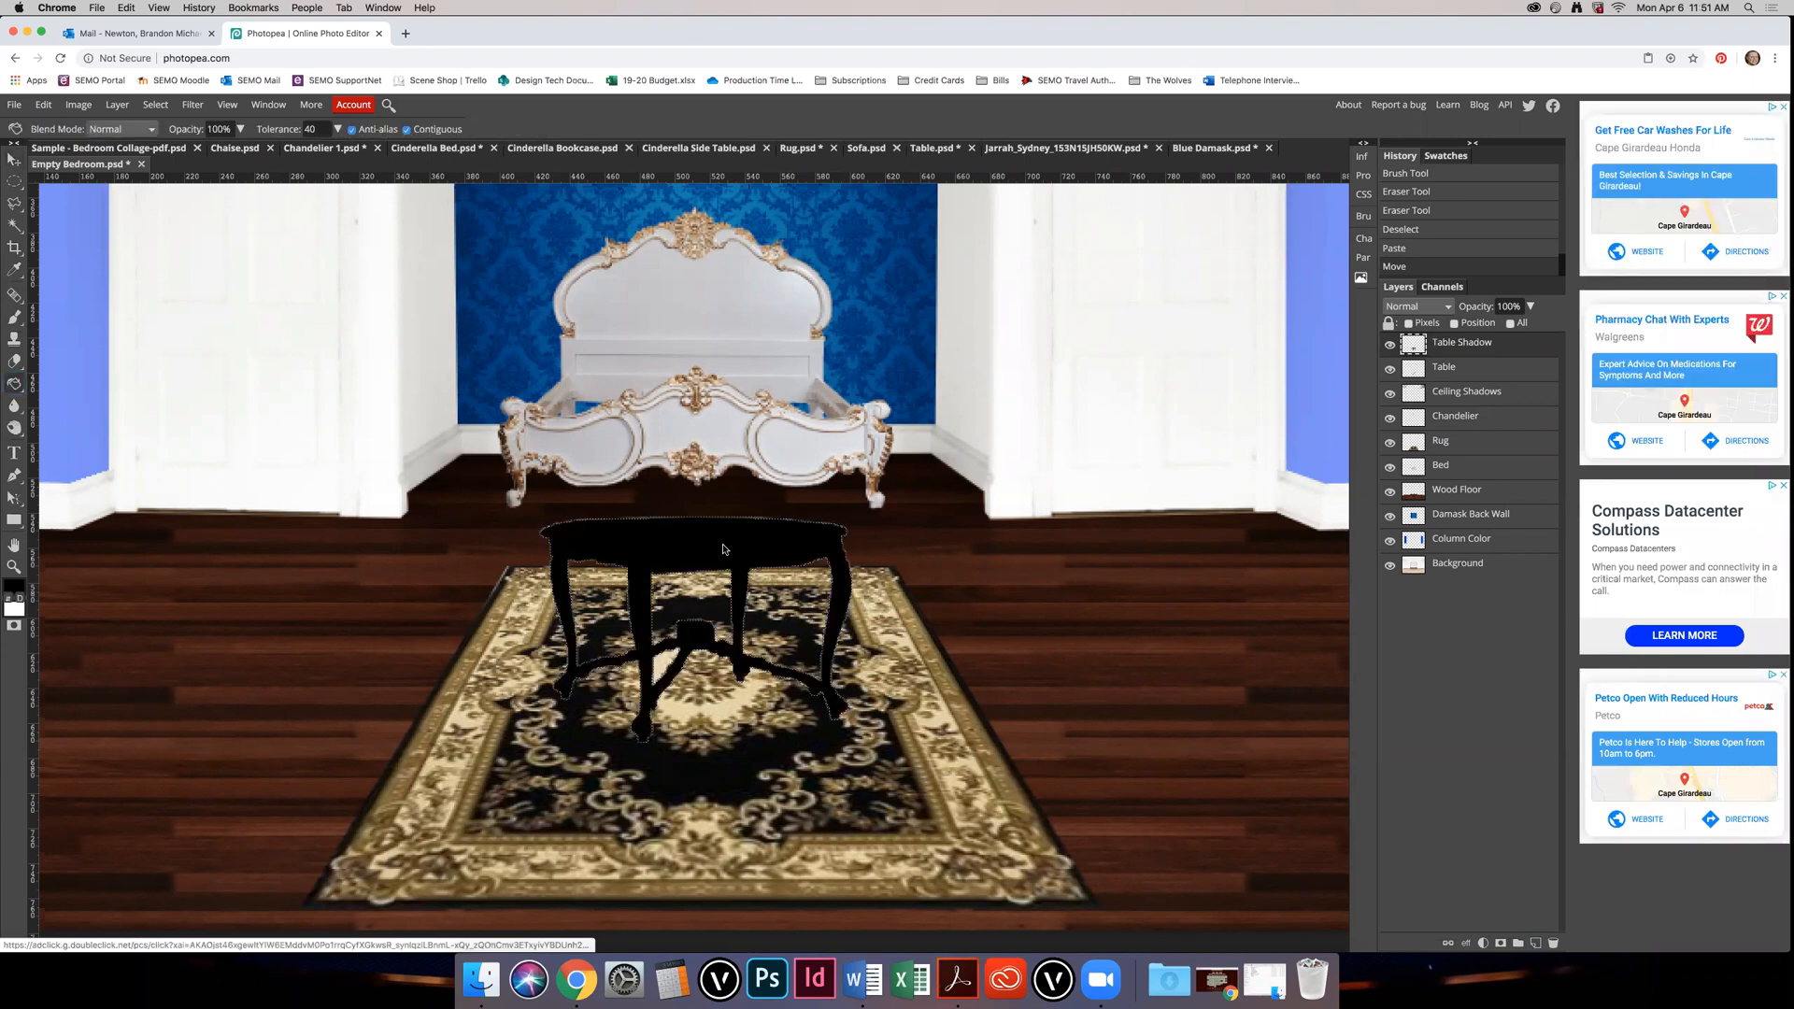
Step: Squash the black table silhouette down toward the table's feet, to about 39% of its height
key("v")
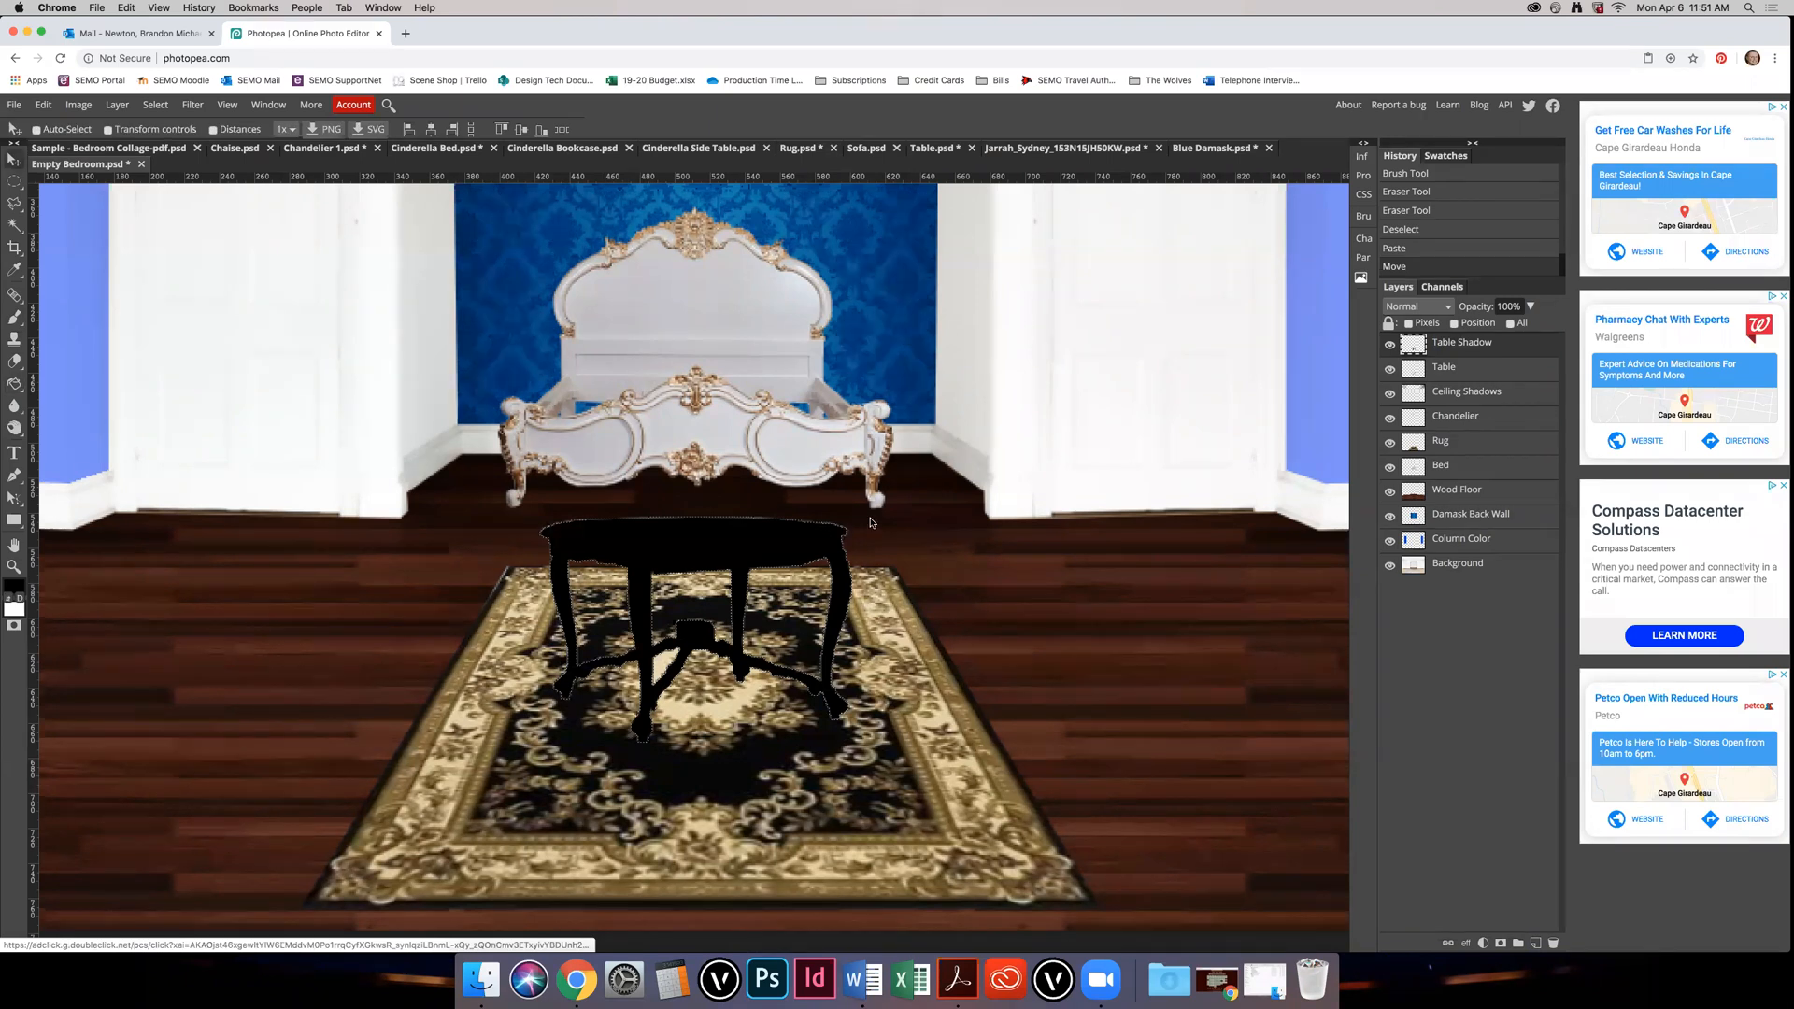
key("super+t")
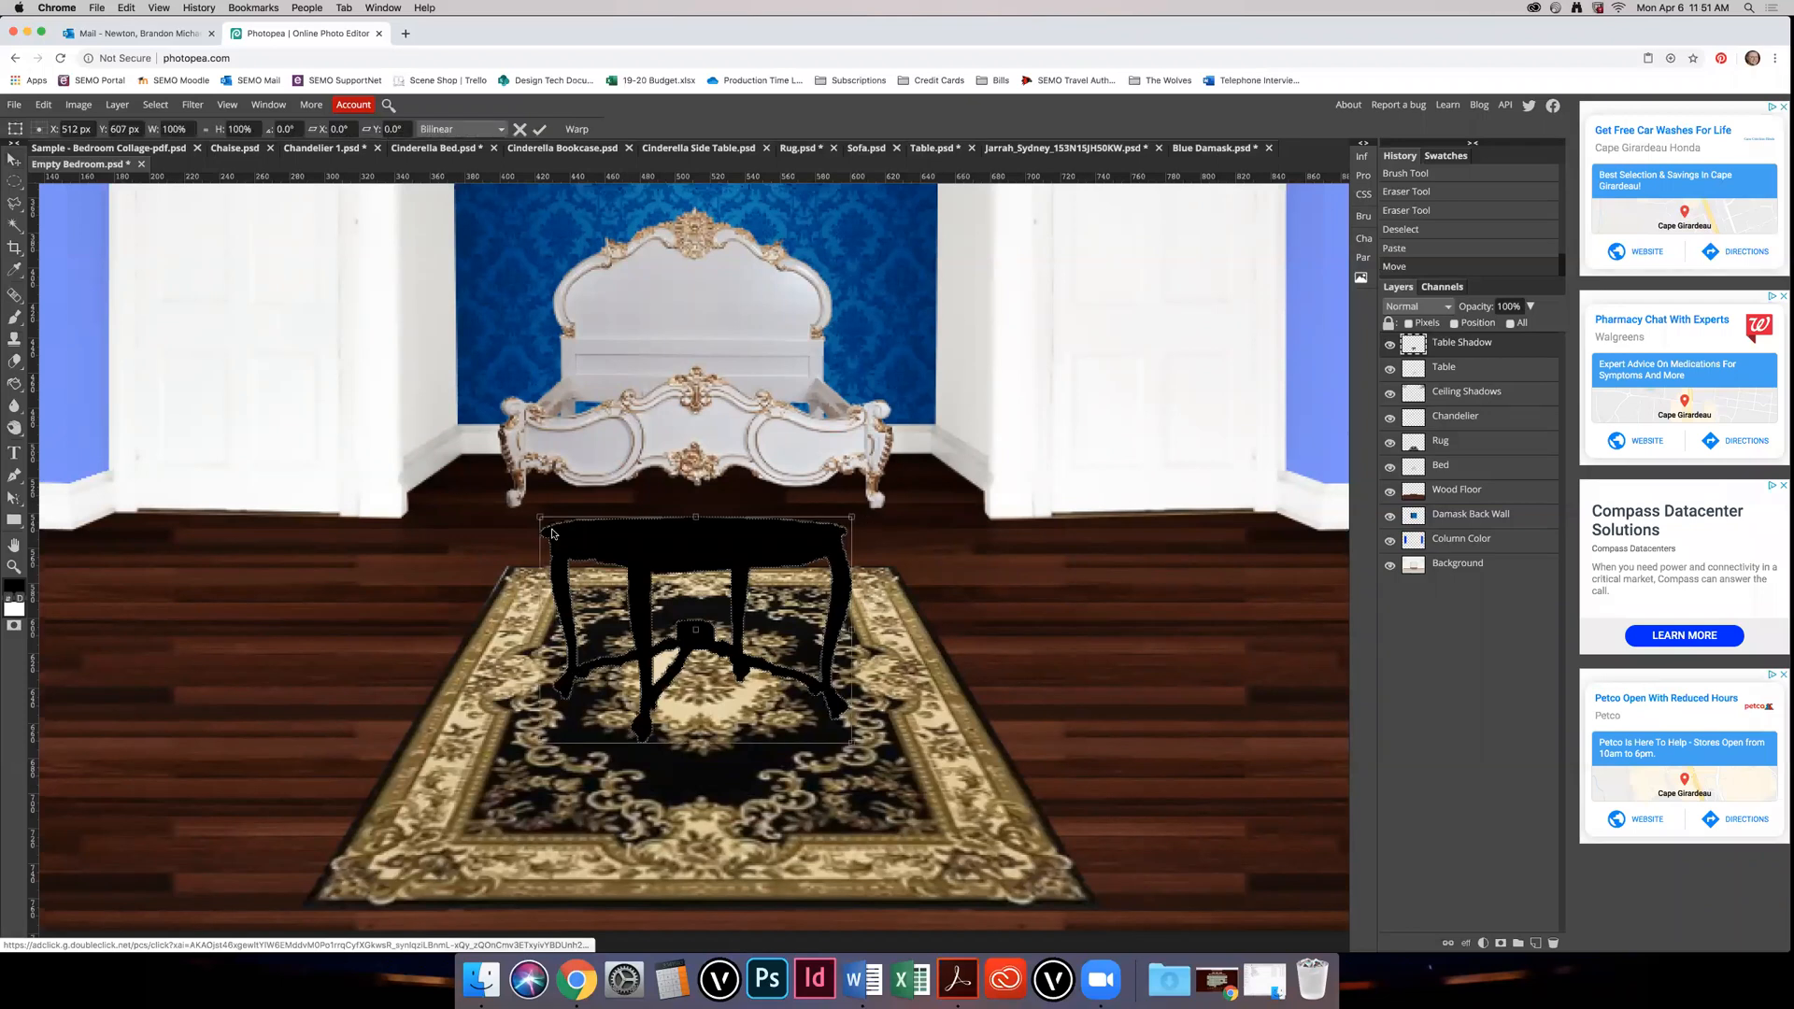
left_click_drag(696, 517, 705, 670)
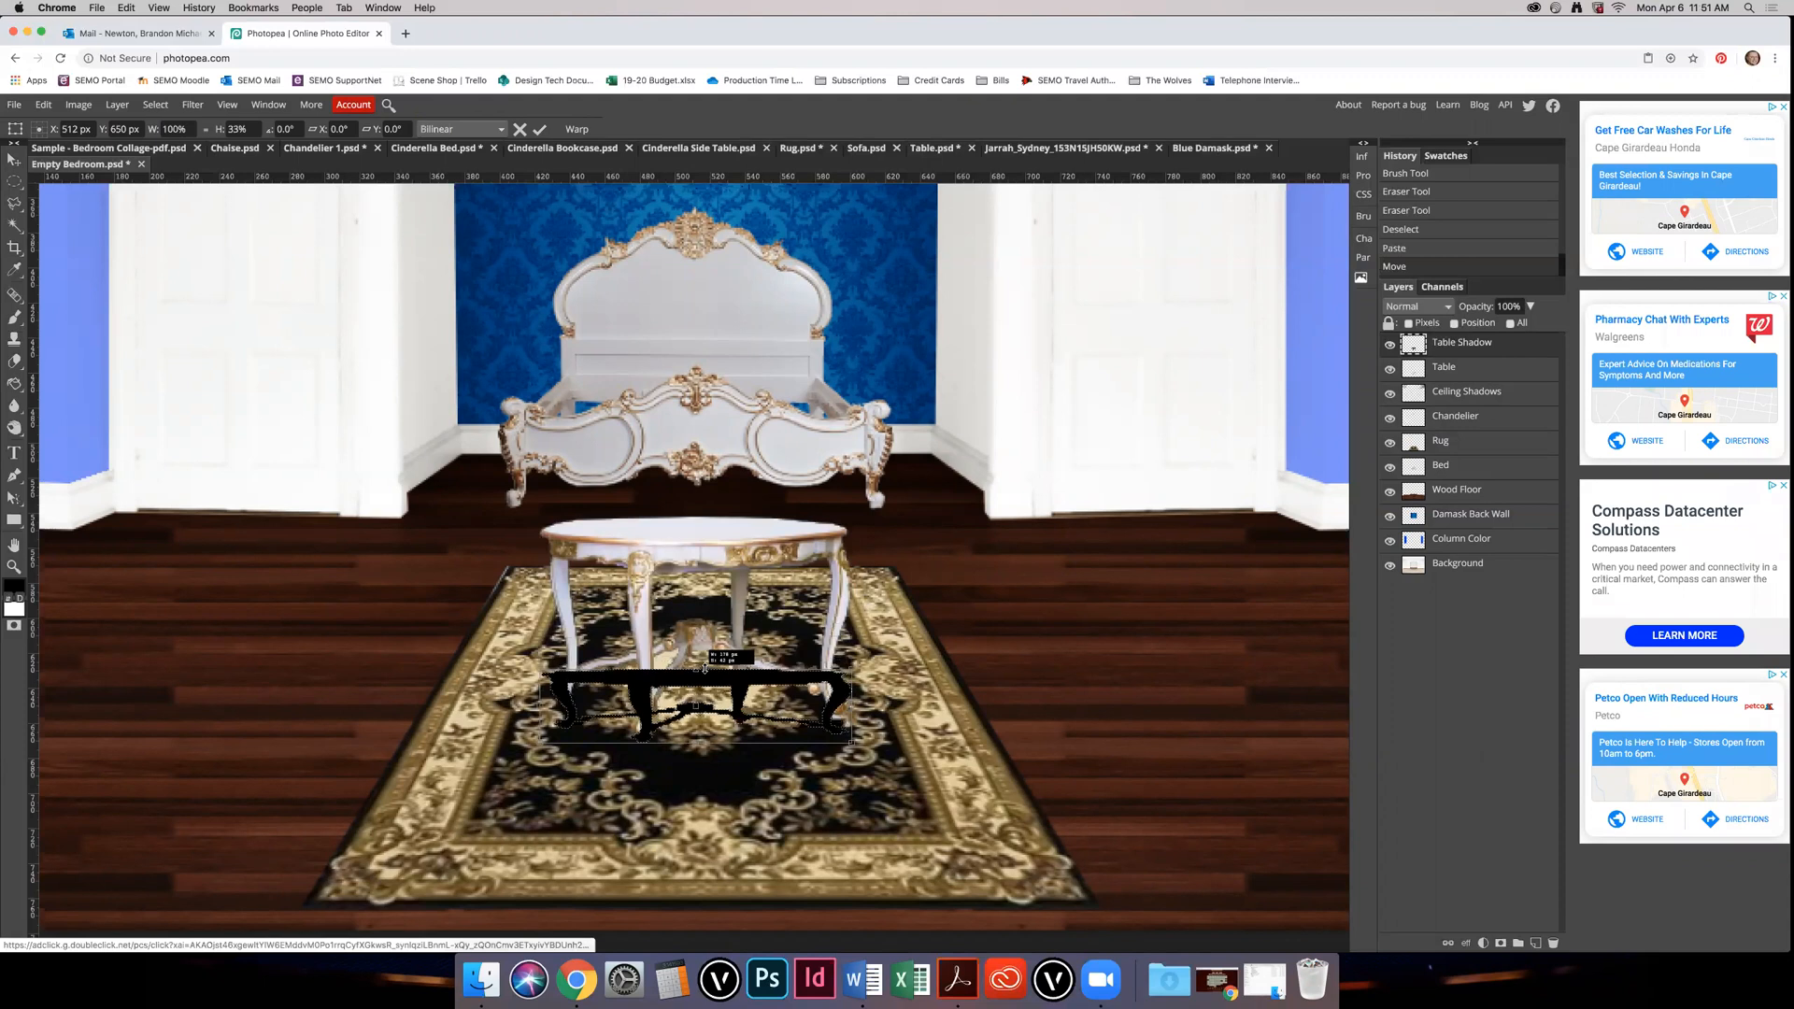
left_click_drag(707, 658, 712, 654)
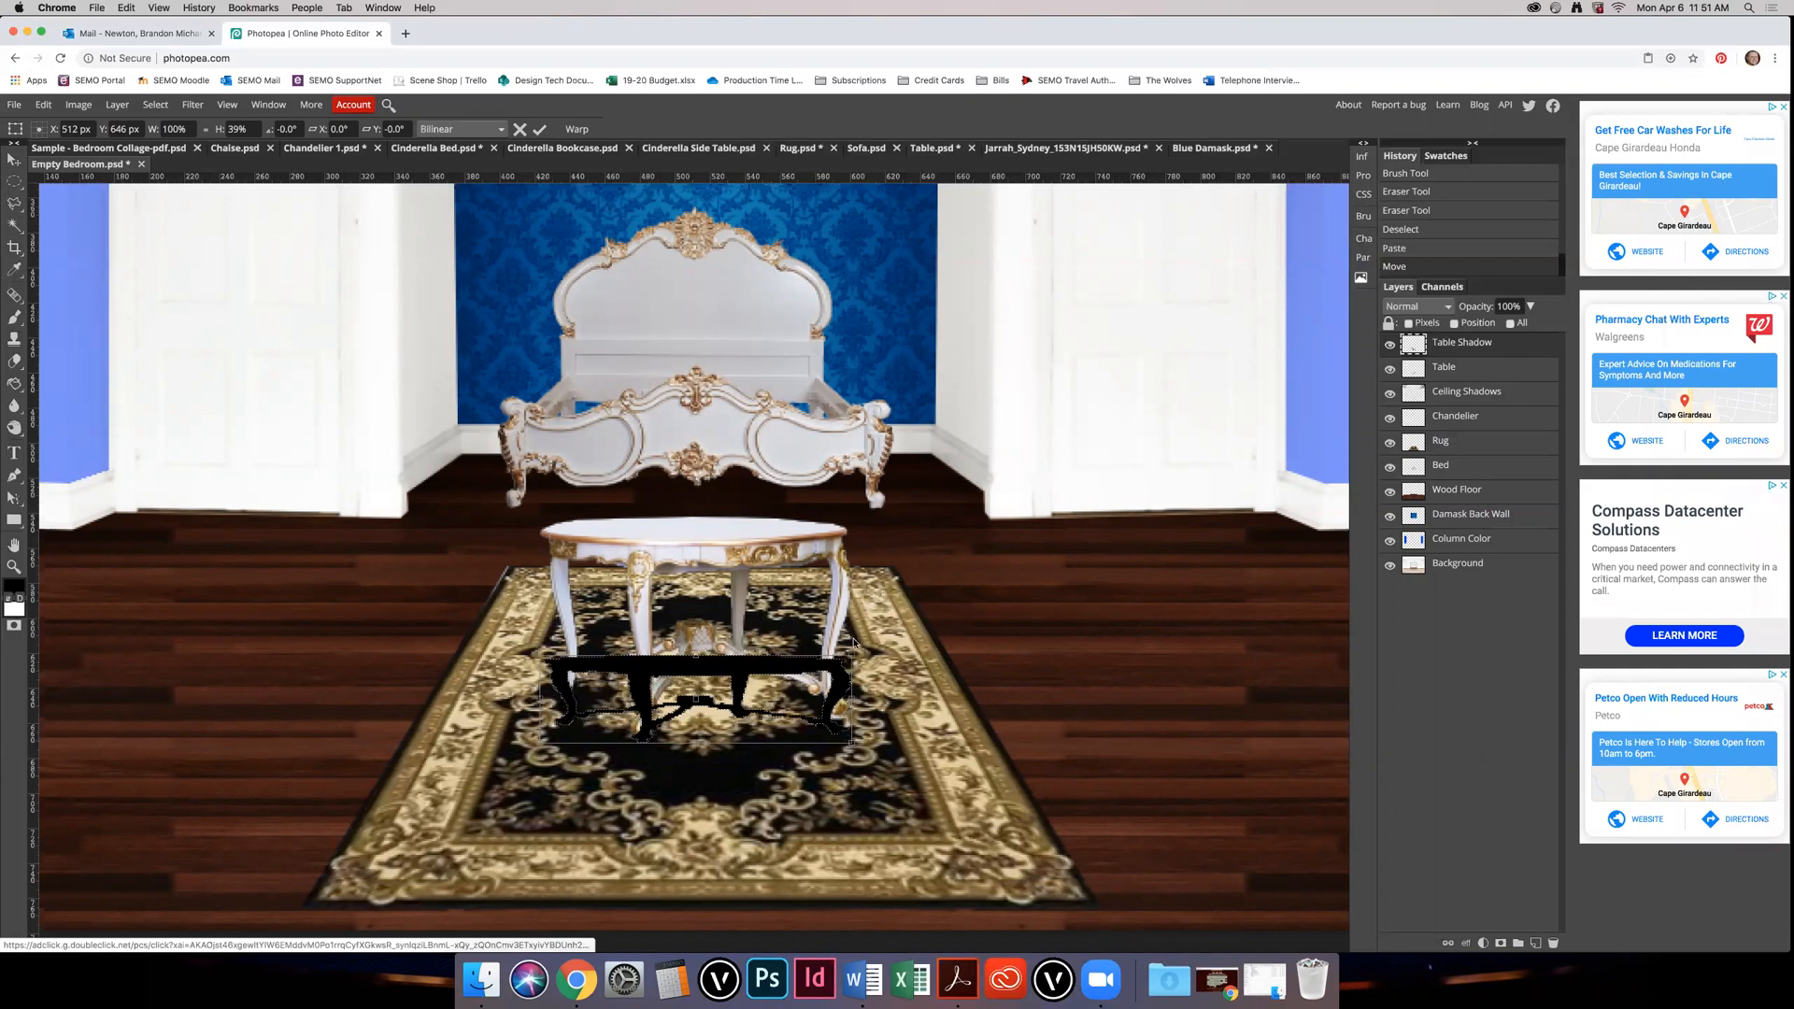
Step: Try distorting the table shadow by pulling its upper left corner outward, and undo the distortion
left_click(43, 104)
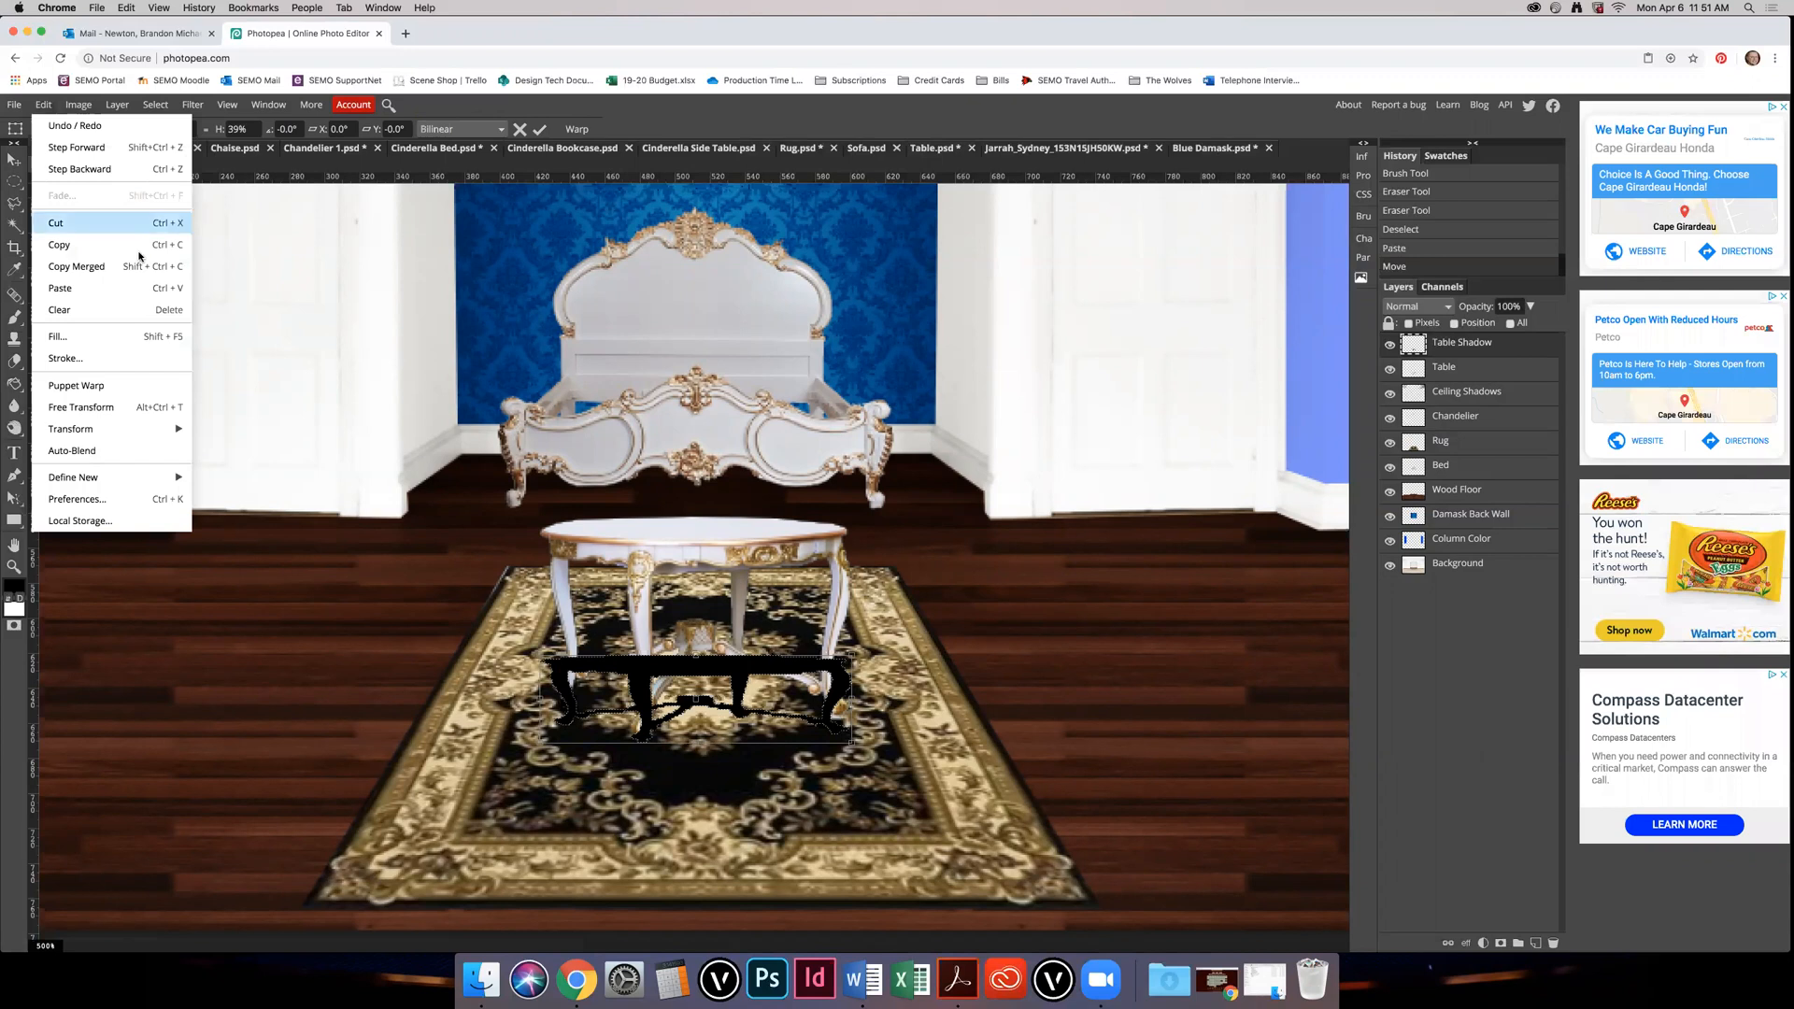
mouse_move(169, 429)
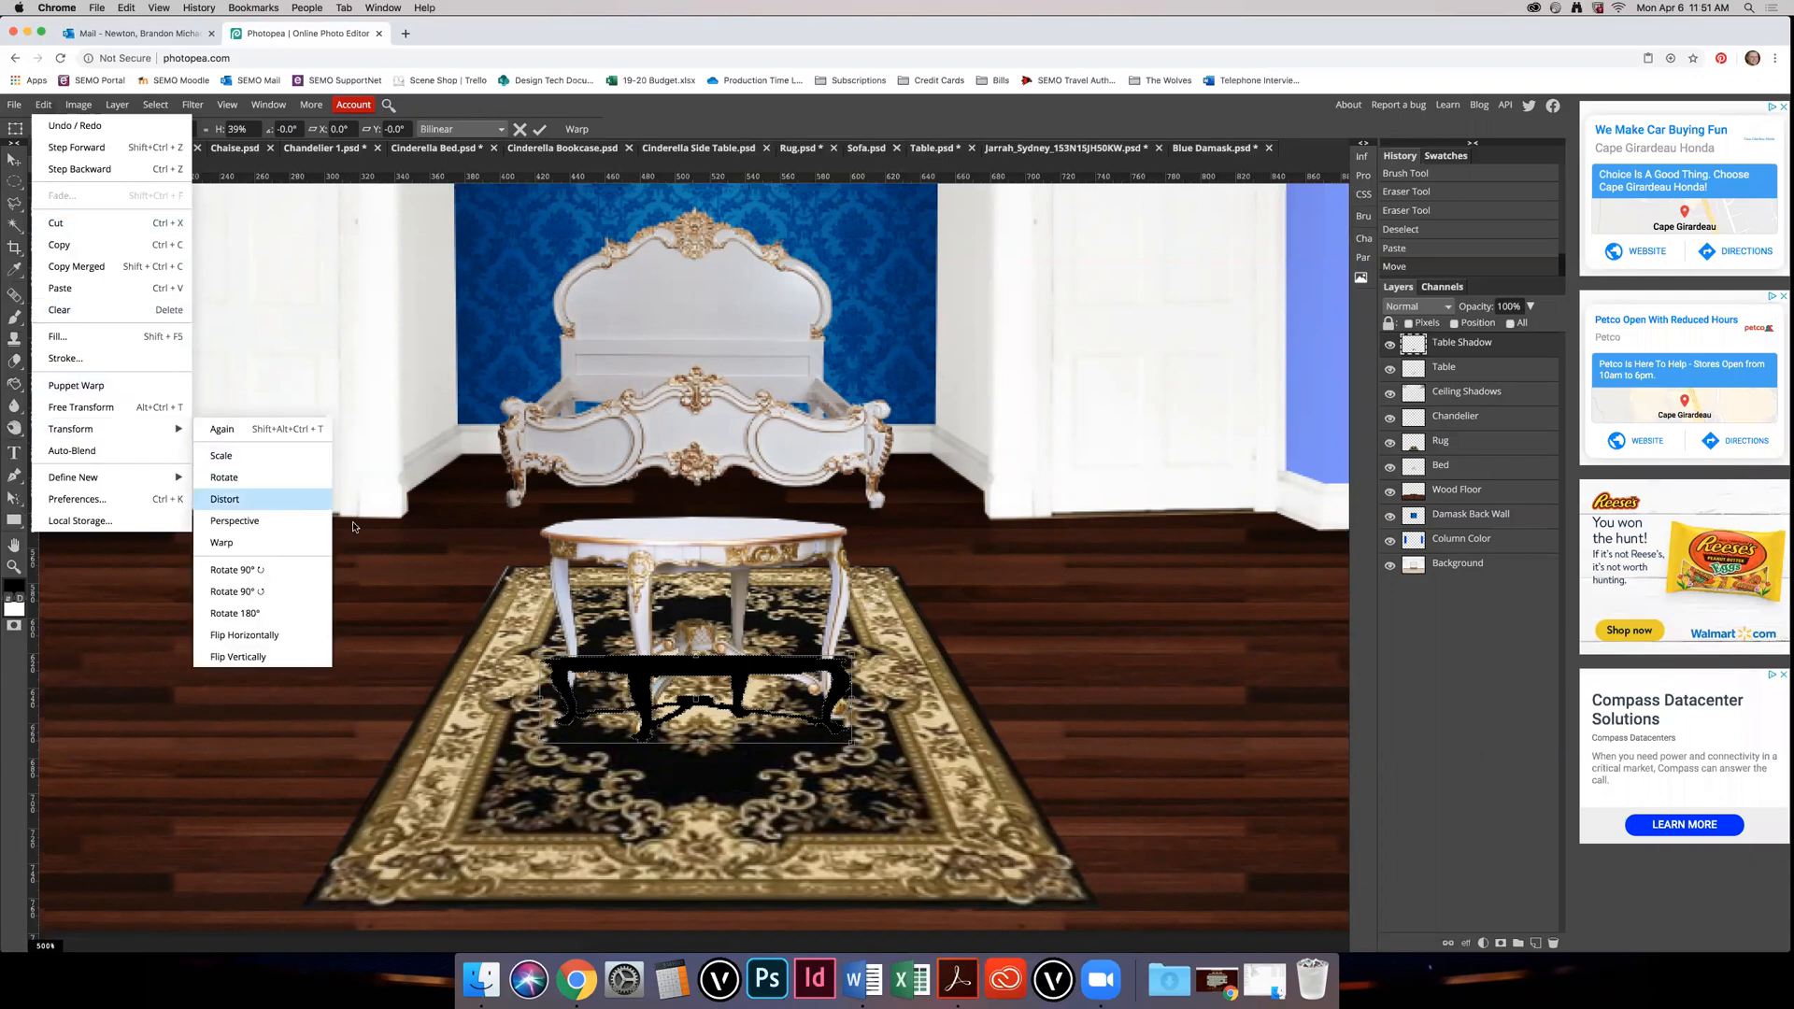
left_click(245, 500)
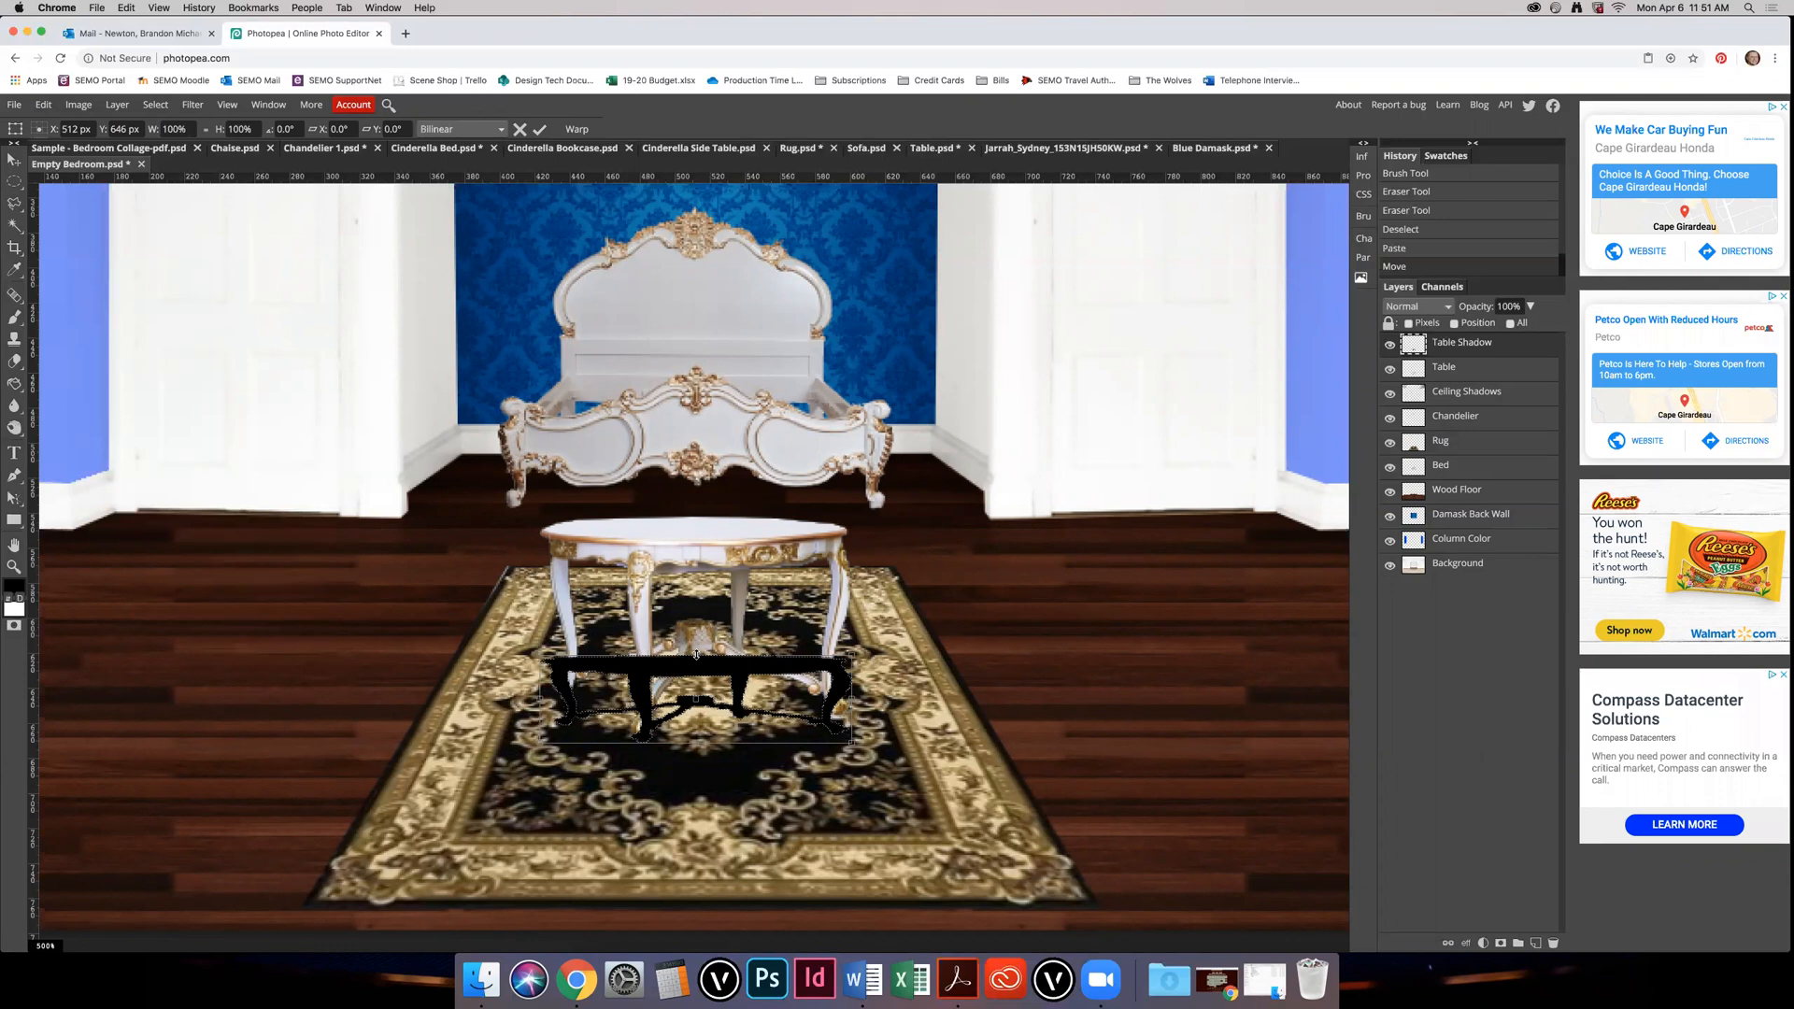
left_click_drag(543, 658, 518, 657)
key("super+z")
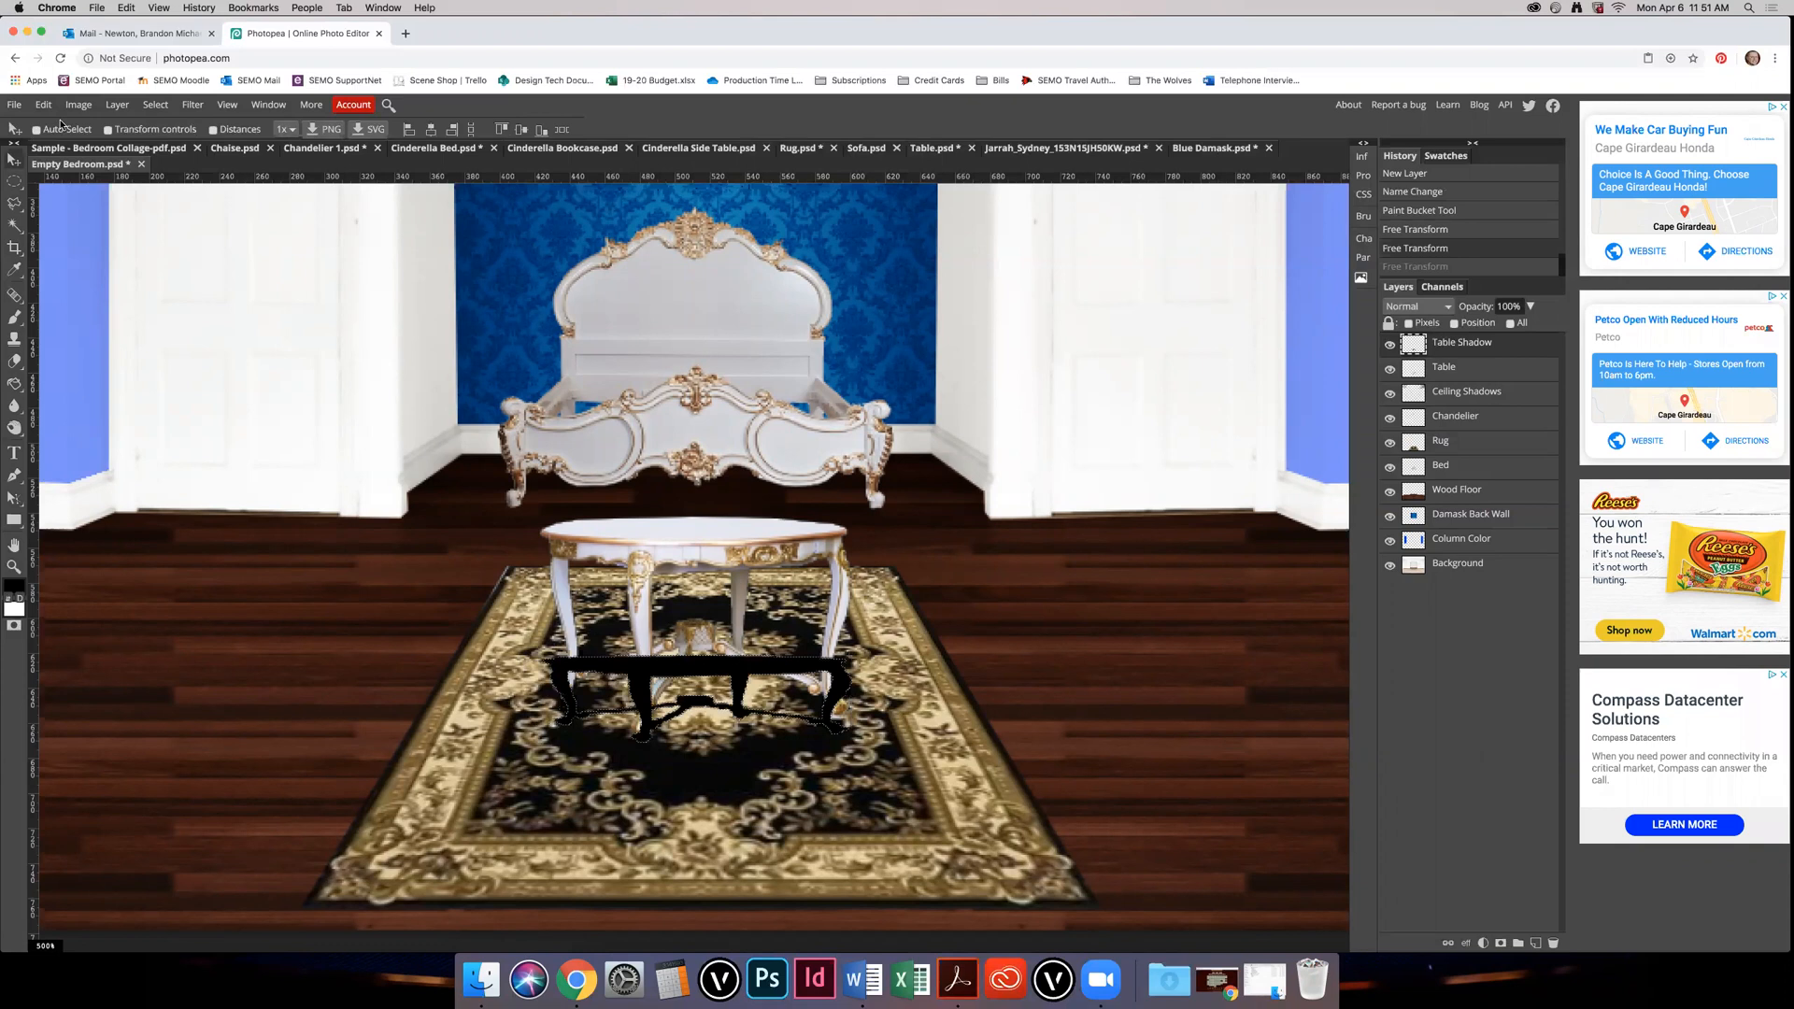
Step: Try reshaping the table shadow with a Perspective transform by adjusting its upper edge and upper right corner
left_click(78, 104)
mouse_move(43, 105)
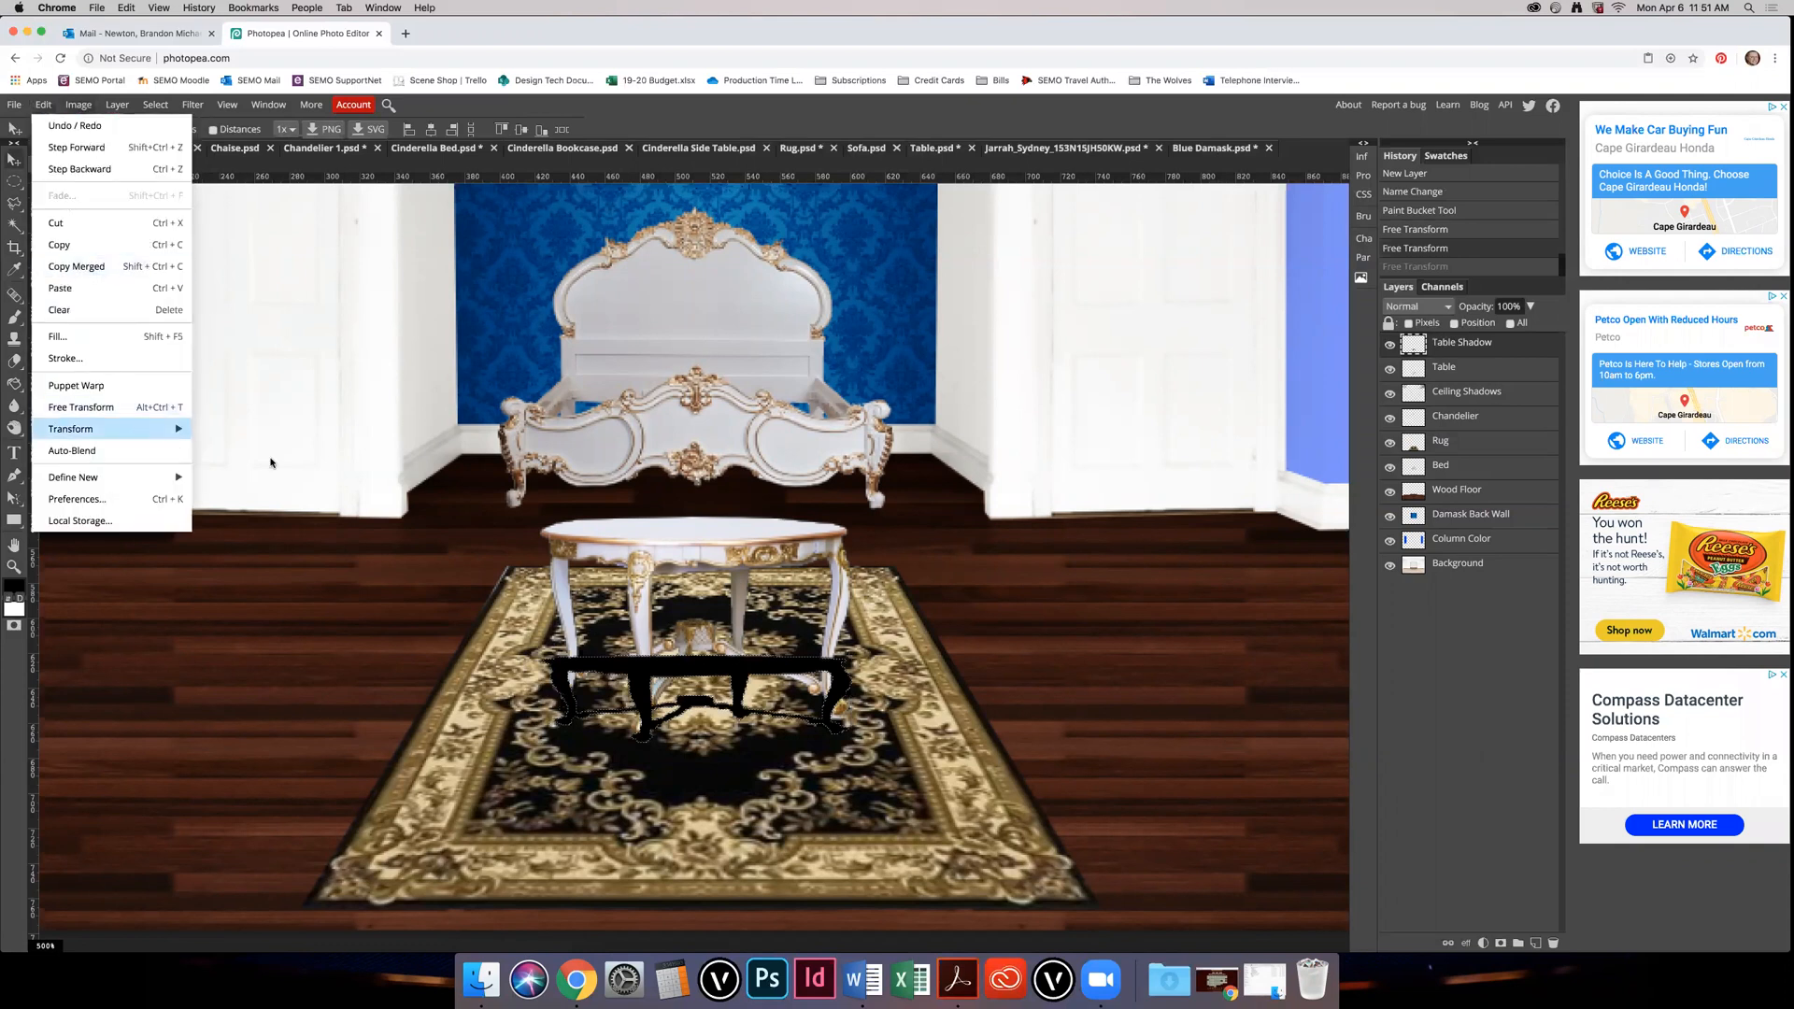
mouse_move(140, 428)
left_click(262, 521)
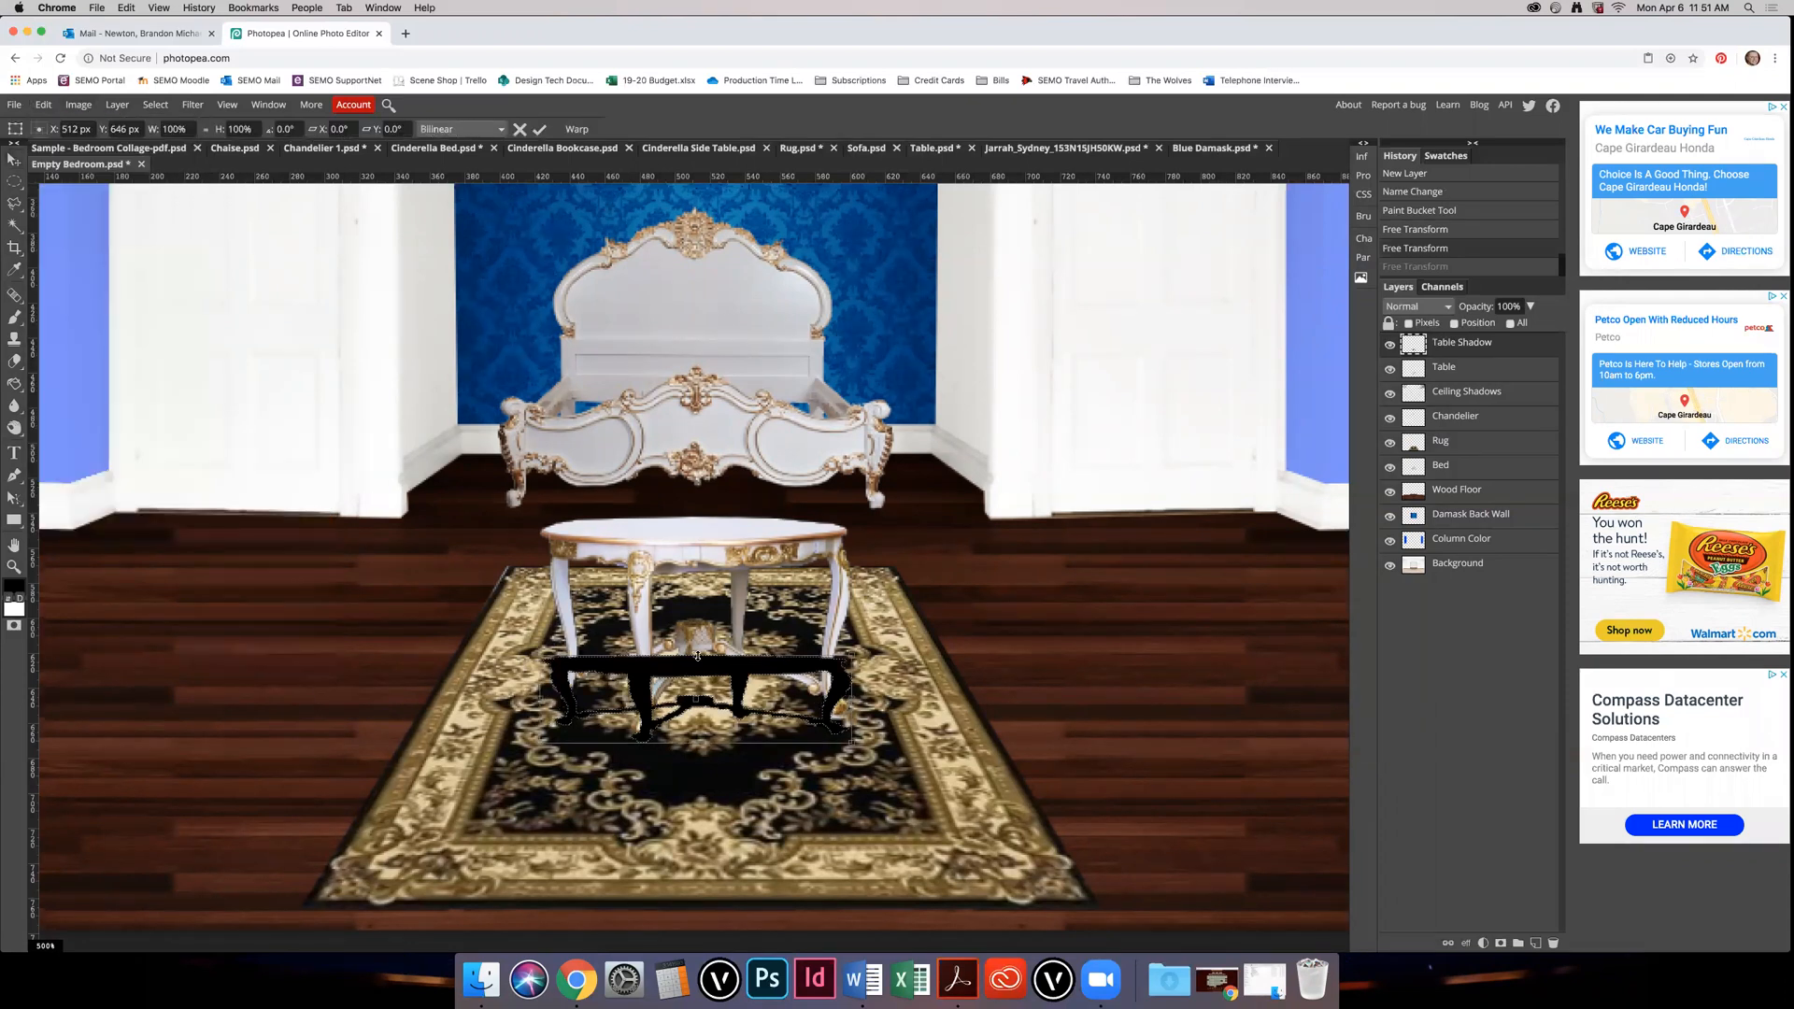
left_click_drag(696, 656, 644, 639)
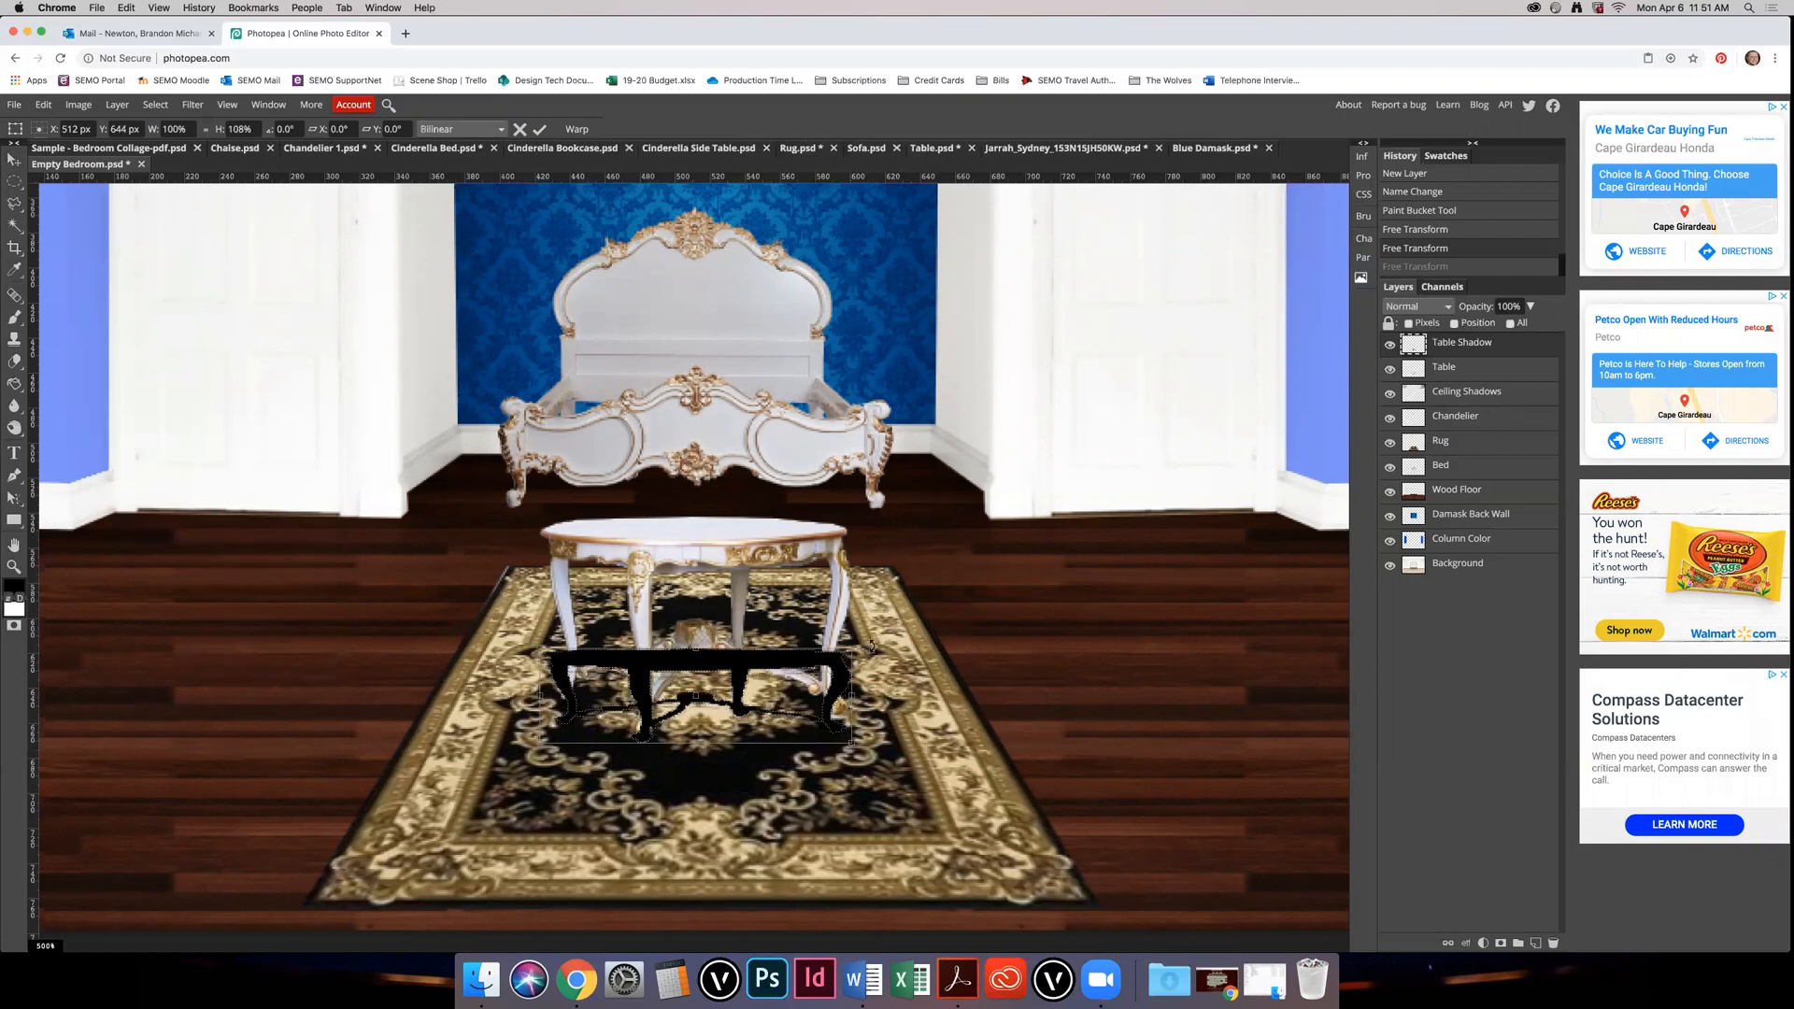
mouse_move(852, 649)
left_mouse_down()
mouse_move(849, 676)
mouse_move(872, 642)
mouse_move(846, 659)
left_mouse_up()
key("Return")
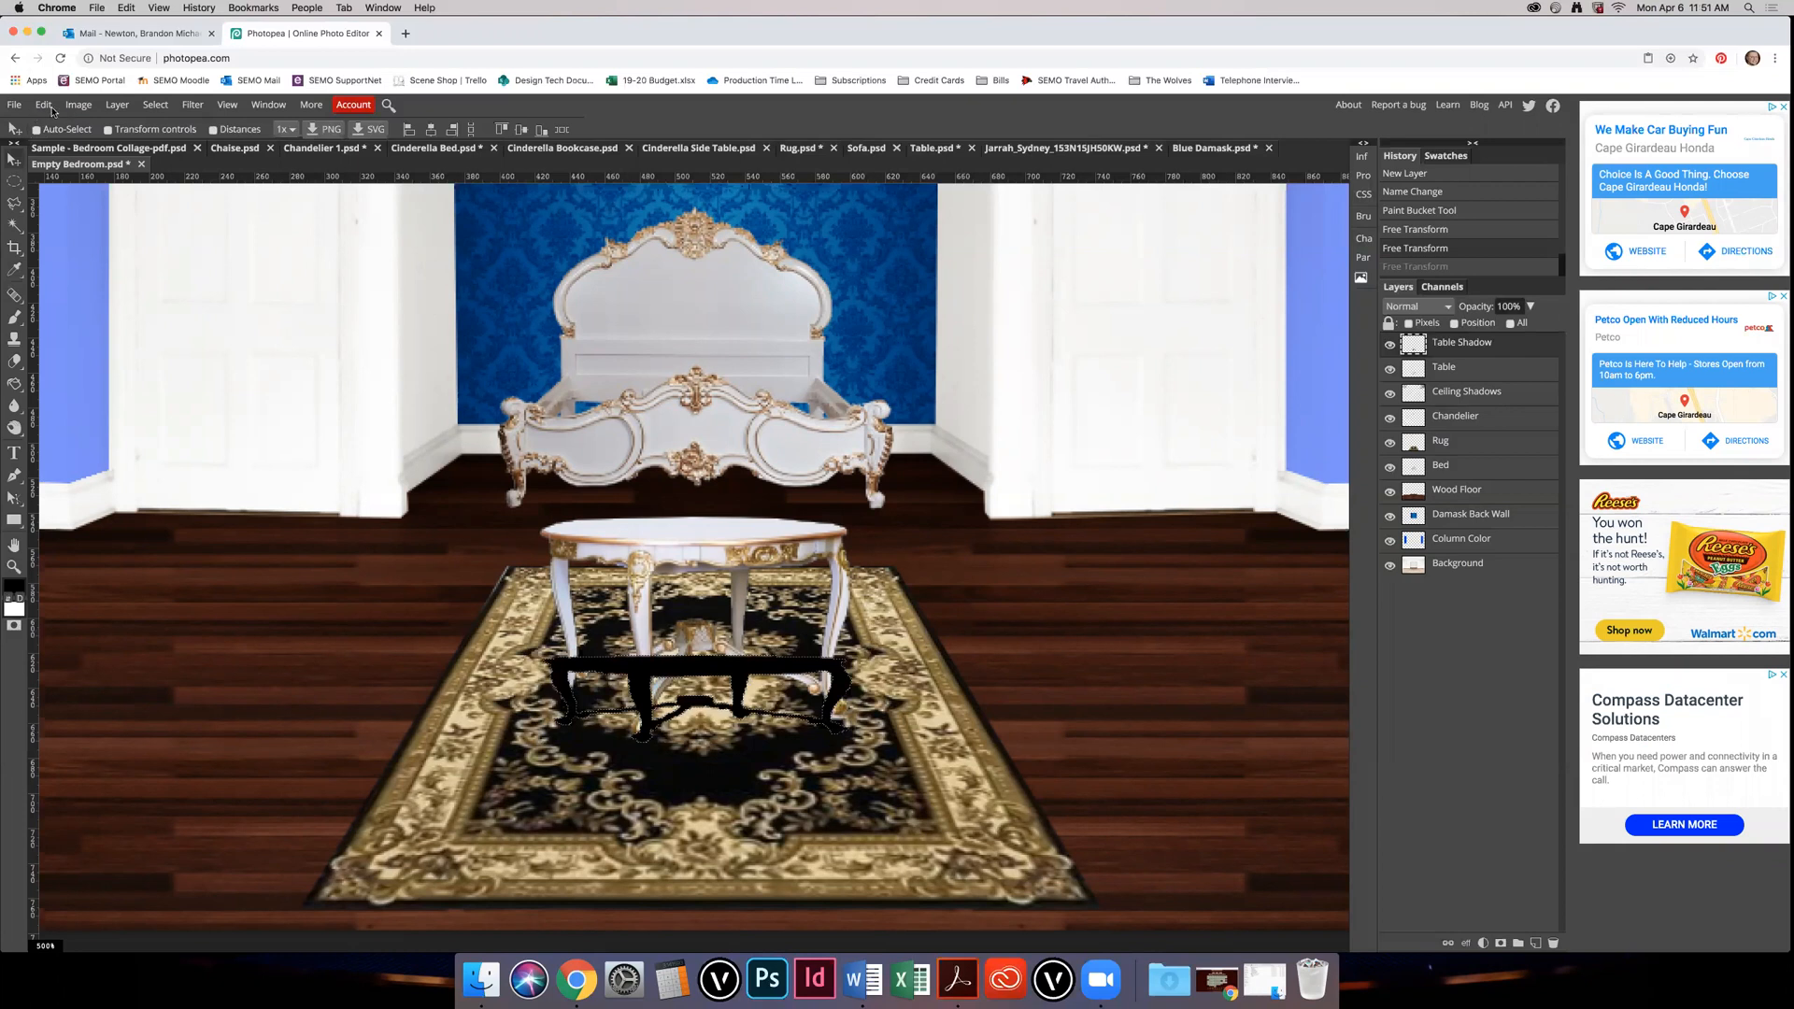
Step: Distort the table shadow by pulling both upper corners to the left so it slants across the rug's left border
left_click(43, 105)
mouse_move(120, 434)
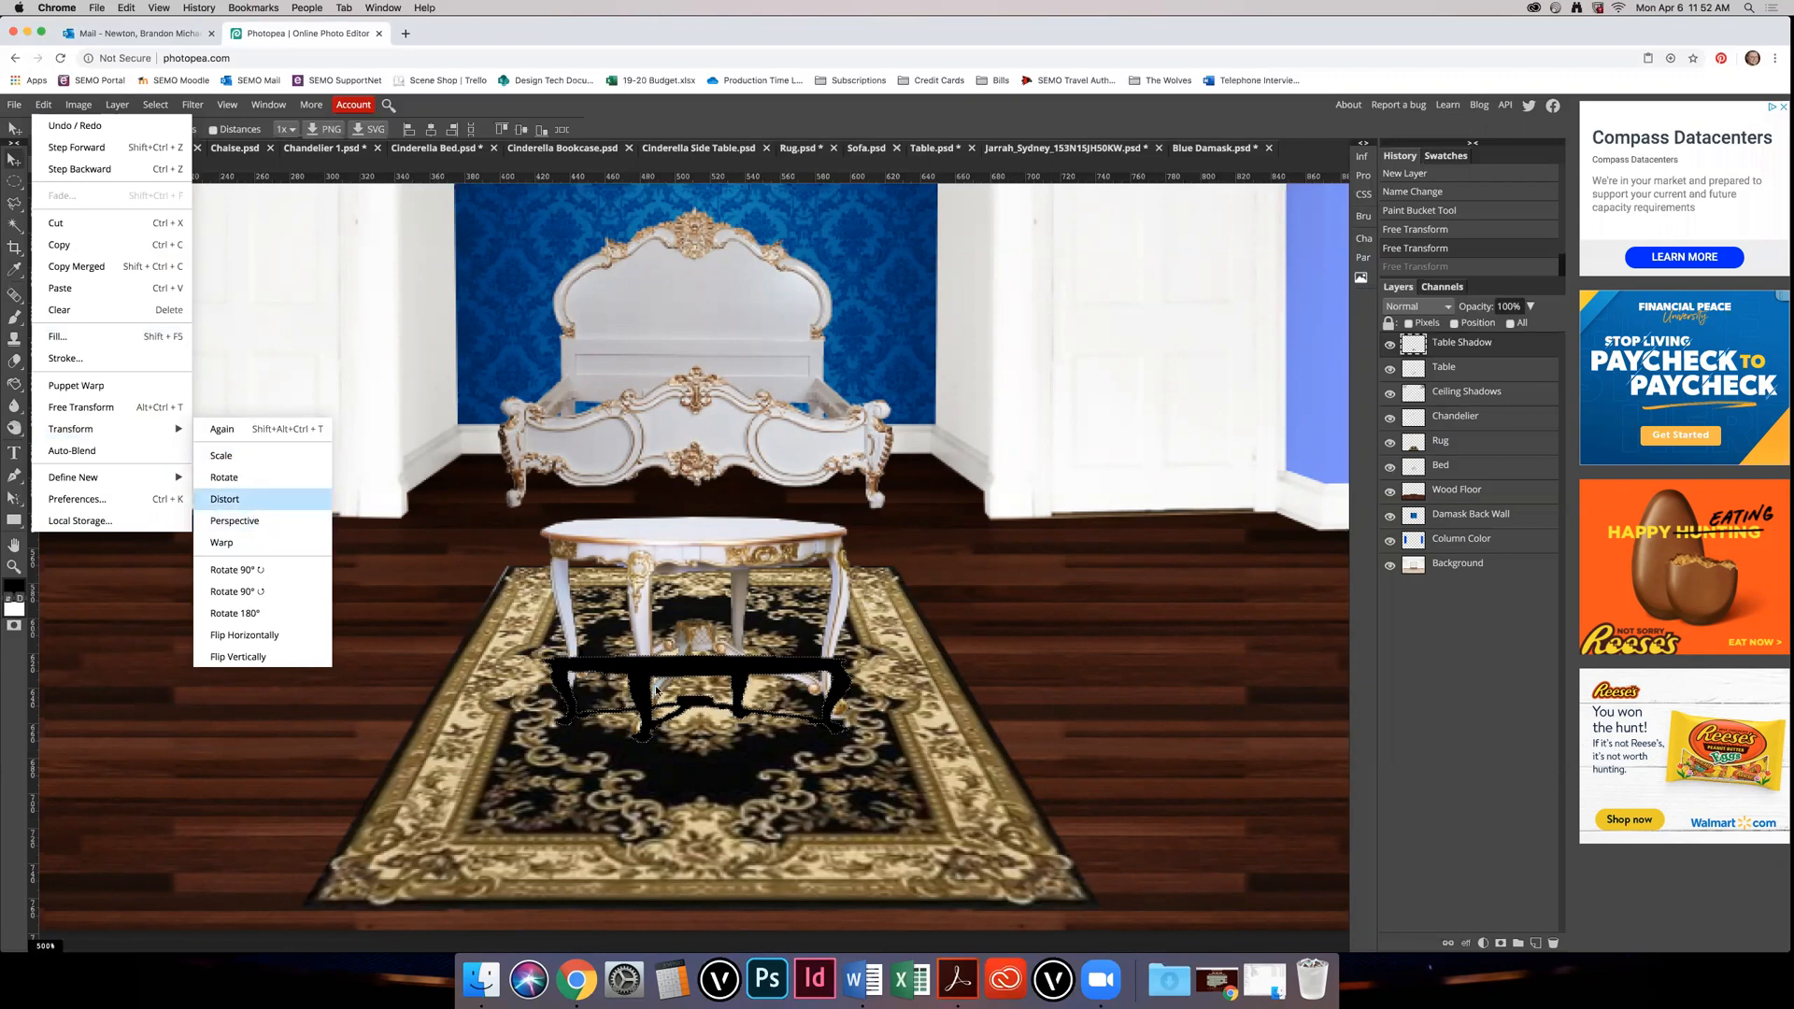
left_click(226, 499)
left_click_drag(539, 655, 461, 645)
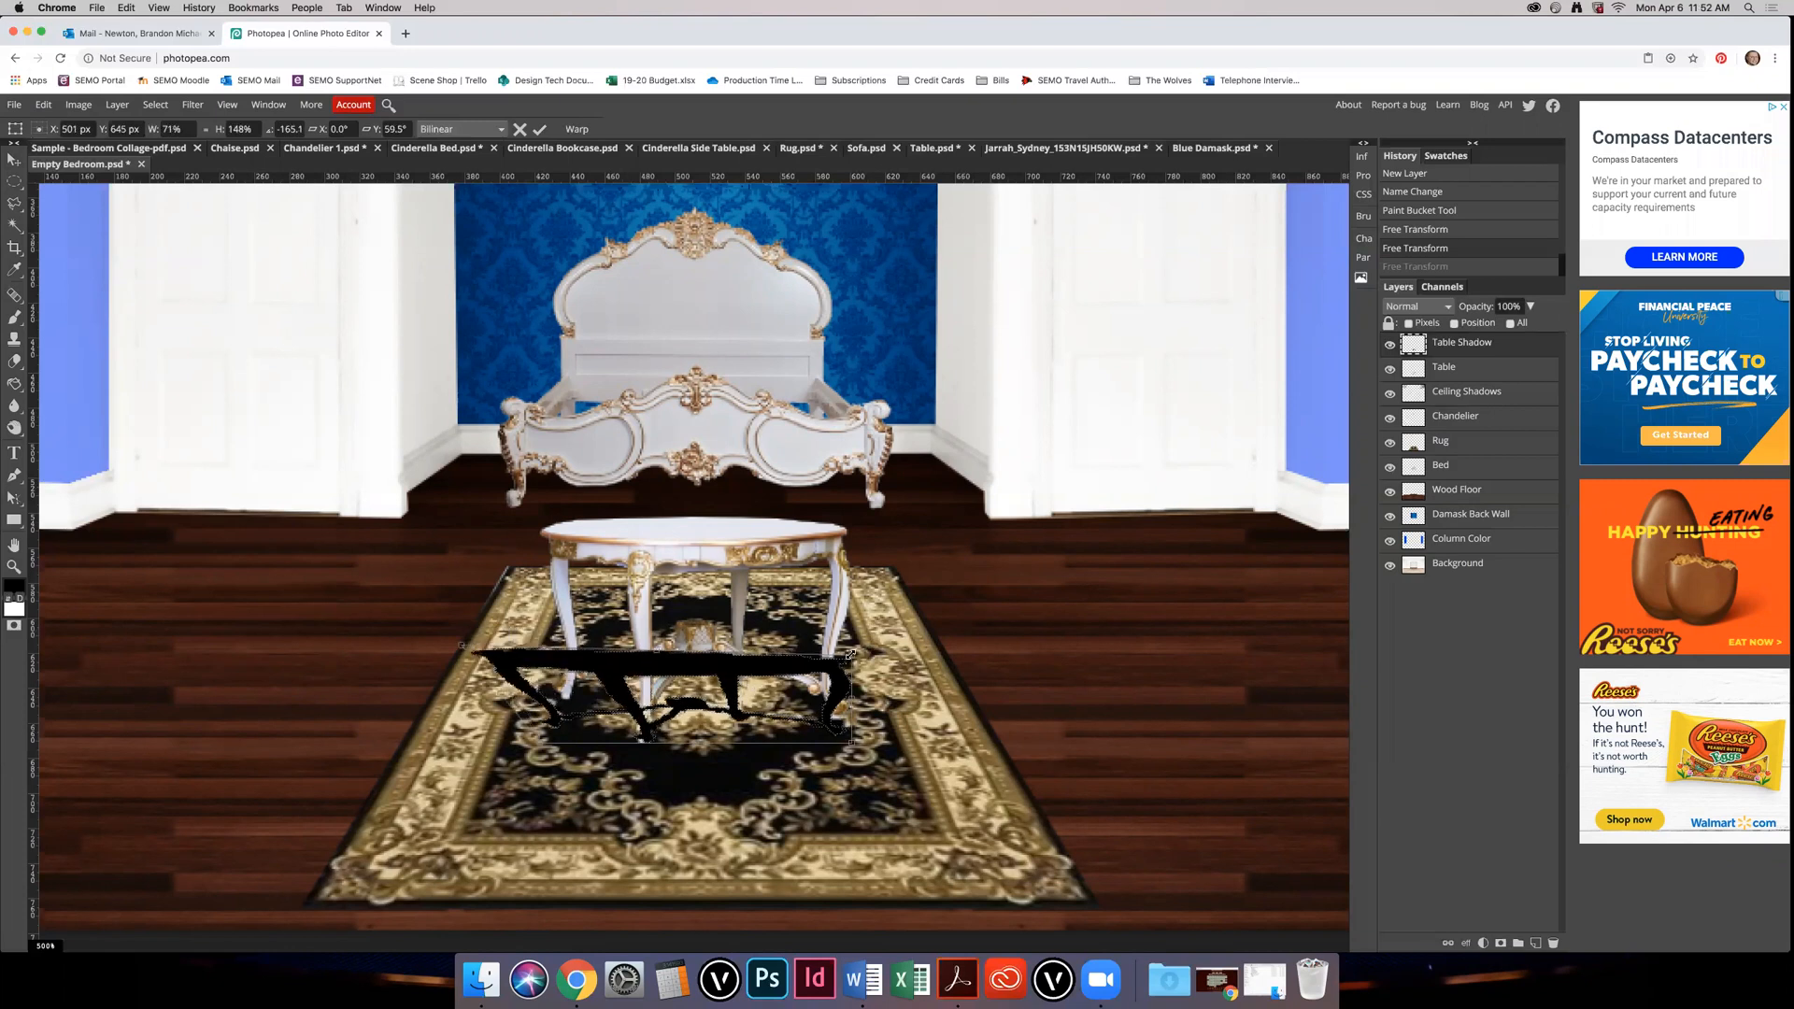
left_click_drag(849, 654, 657, 645)
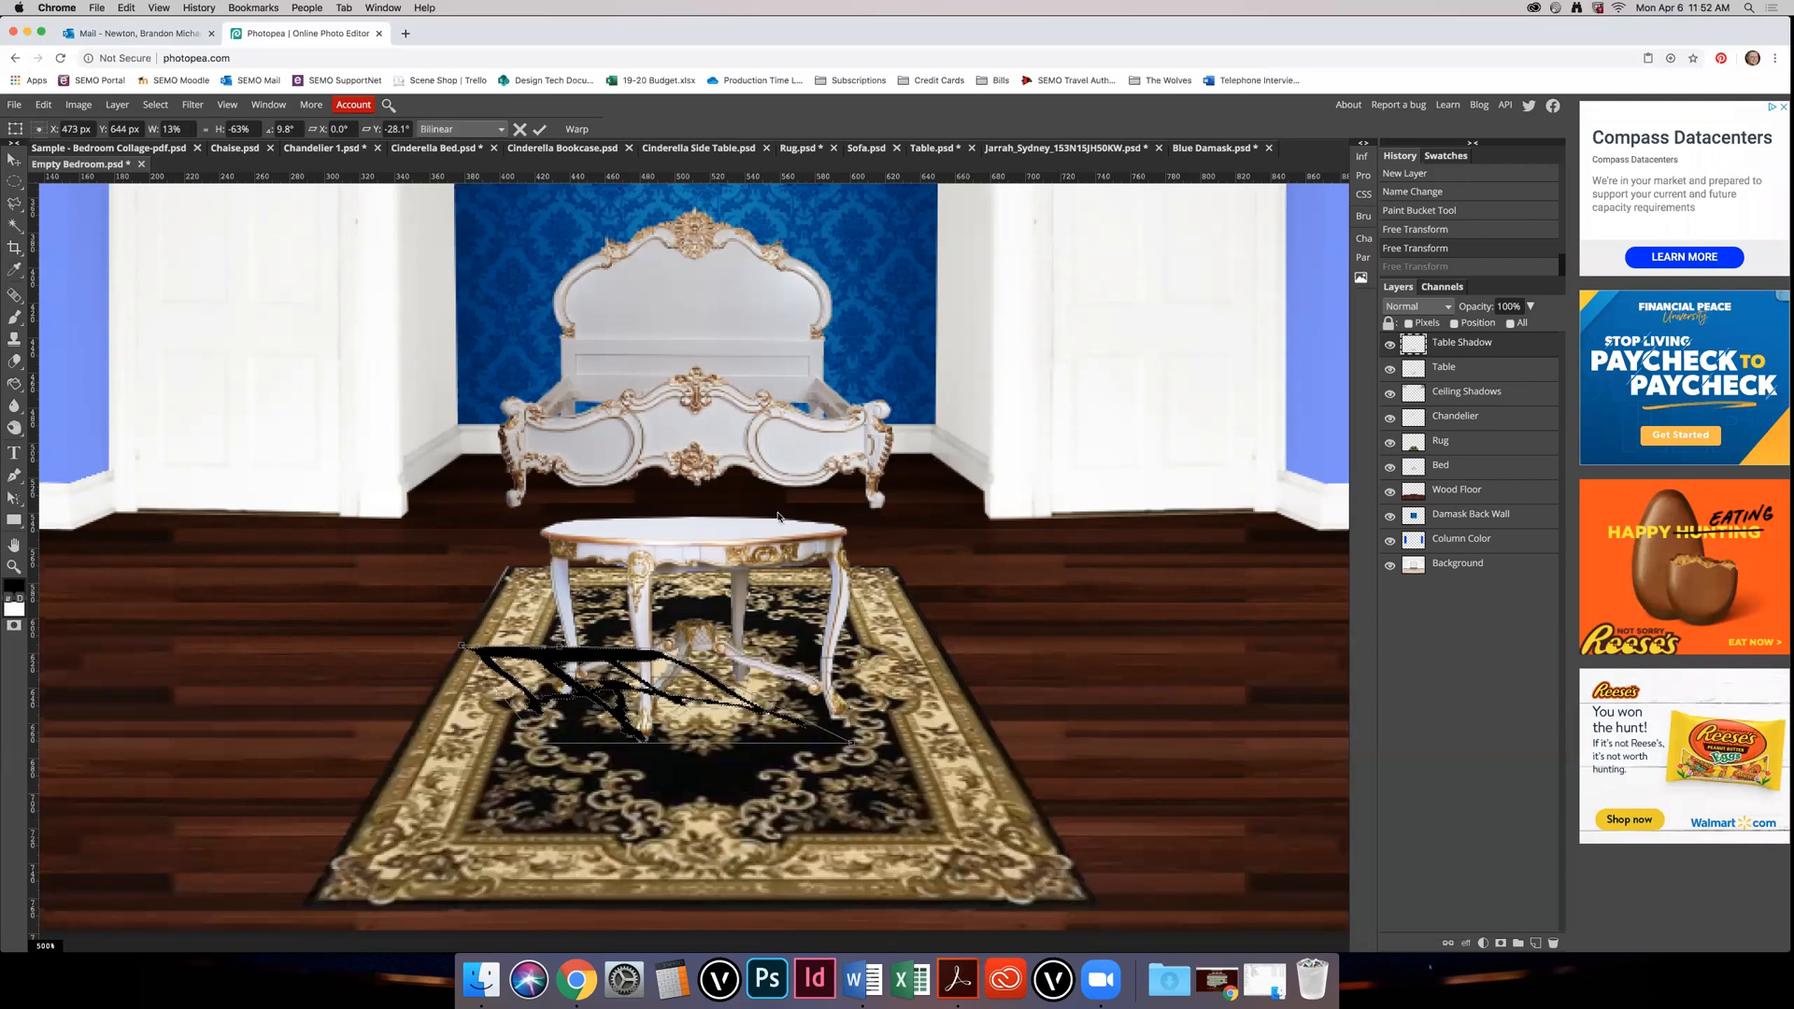
left_click_drag(462, 646, 416, 647)
left_click_drag(667, 654, 639, 628)
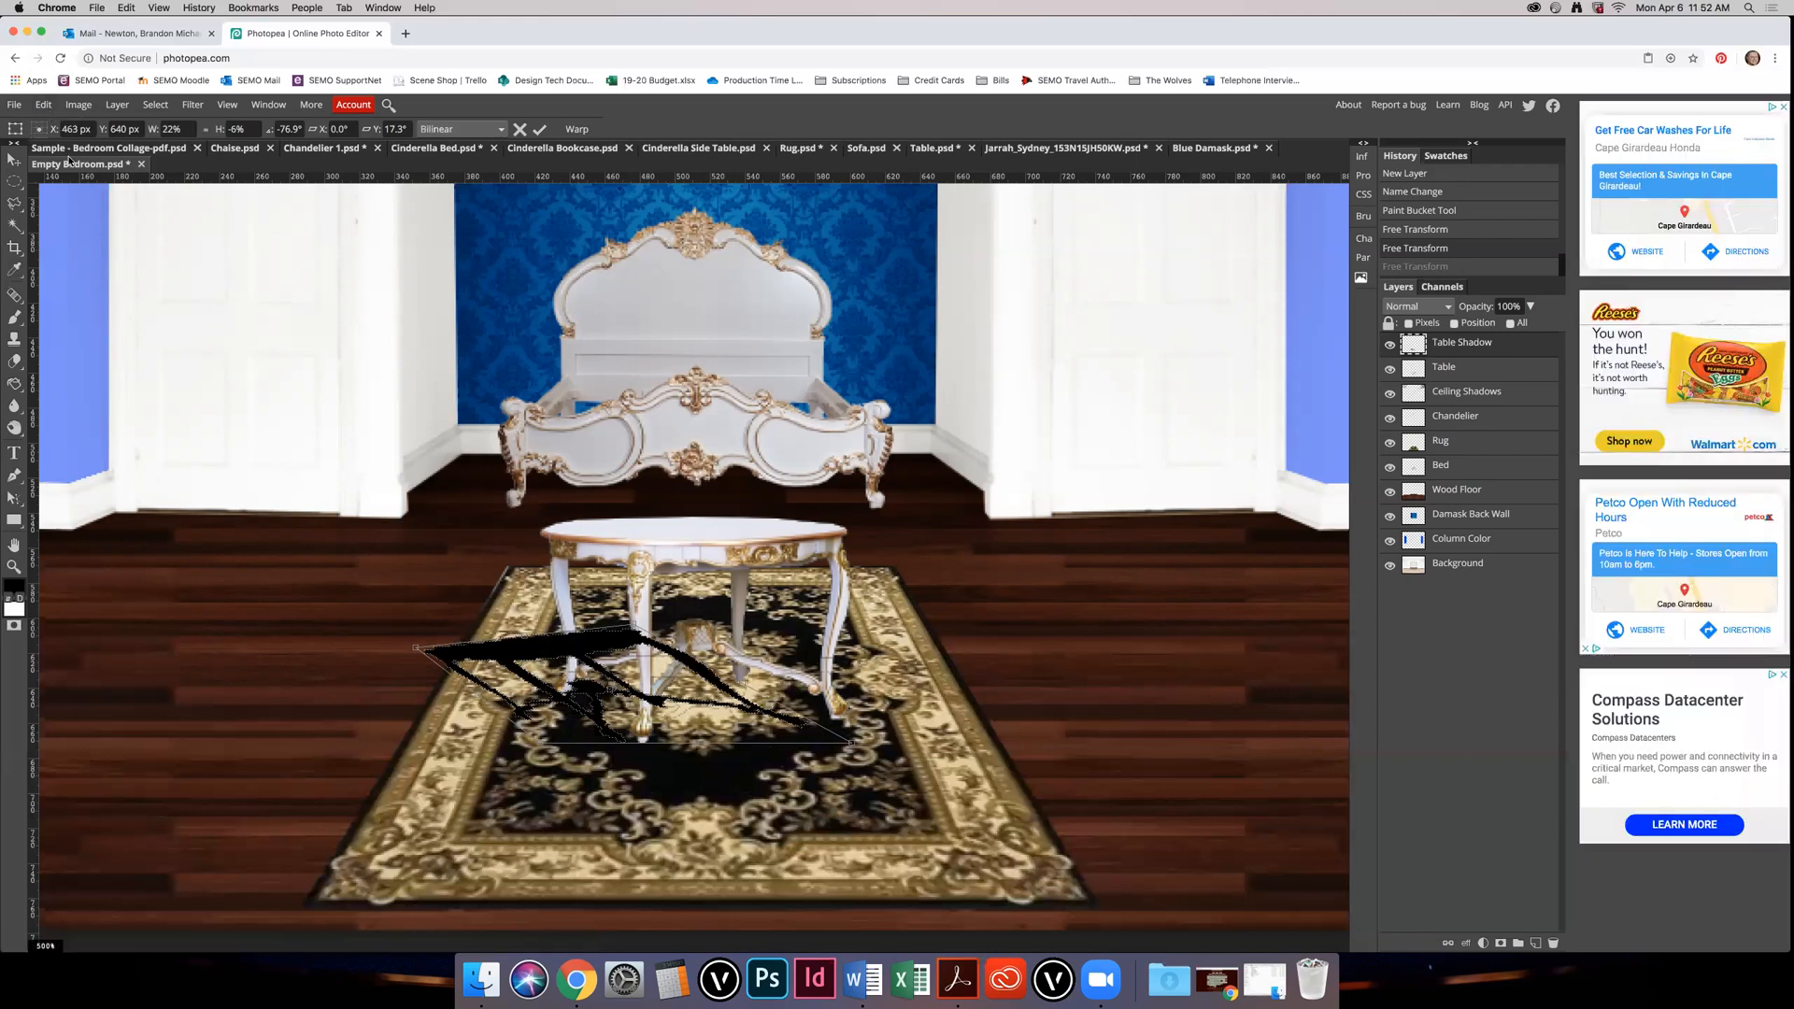
Step: Try warping the left side of the slanted table shadow to curve it toward the table's legs
left_click(43, 105)
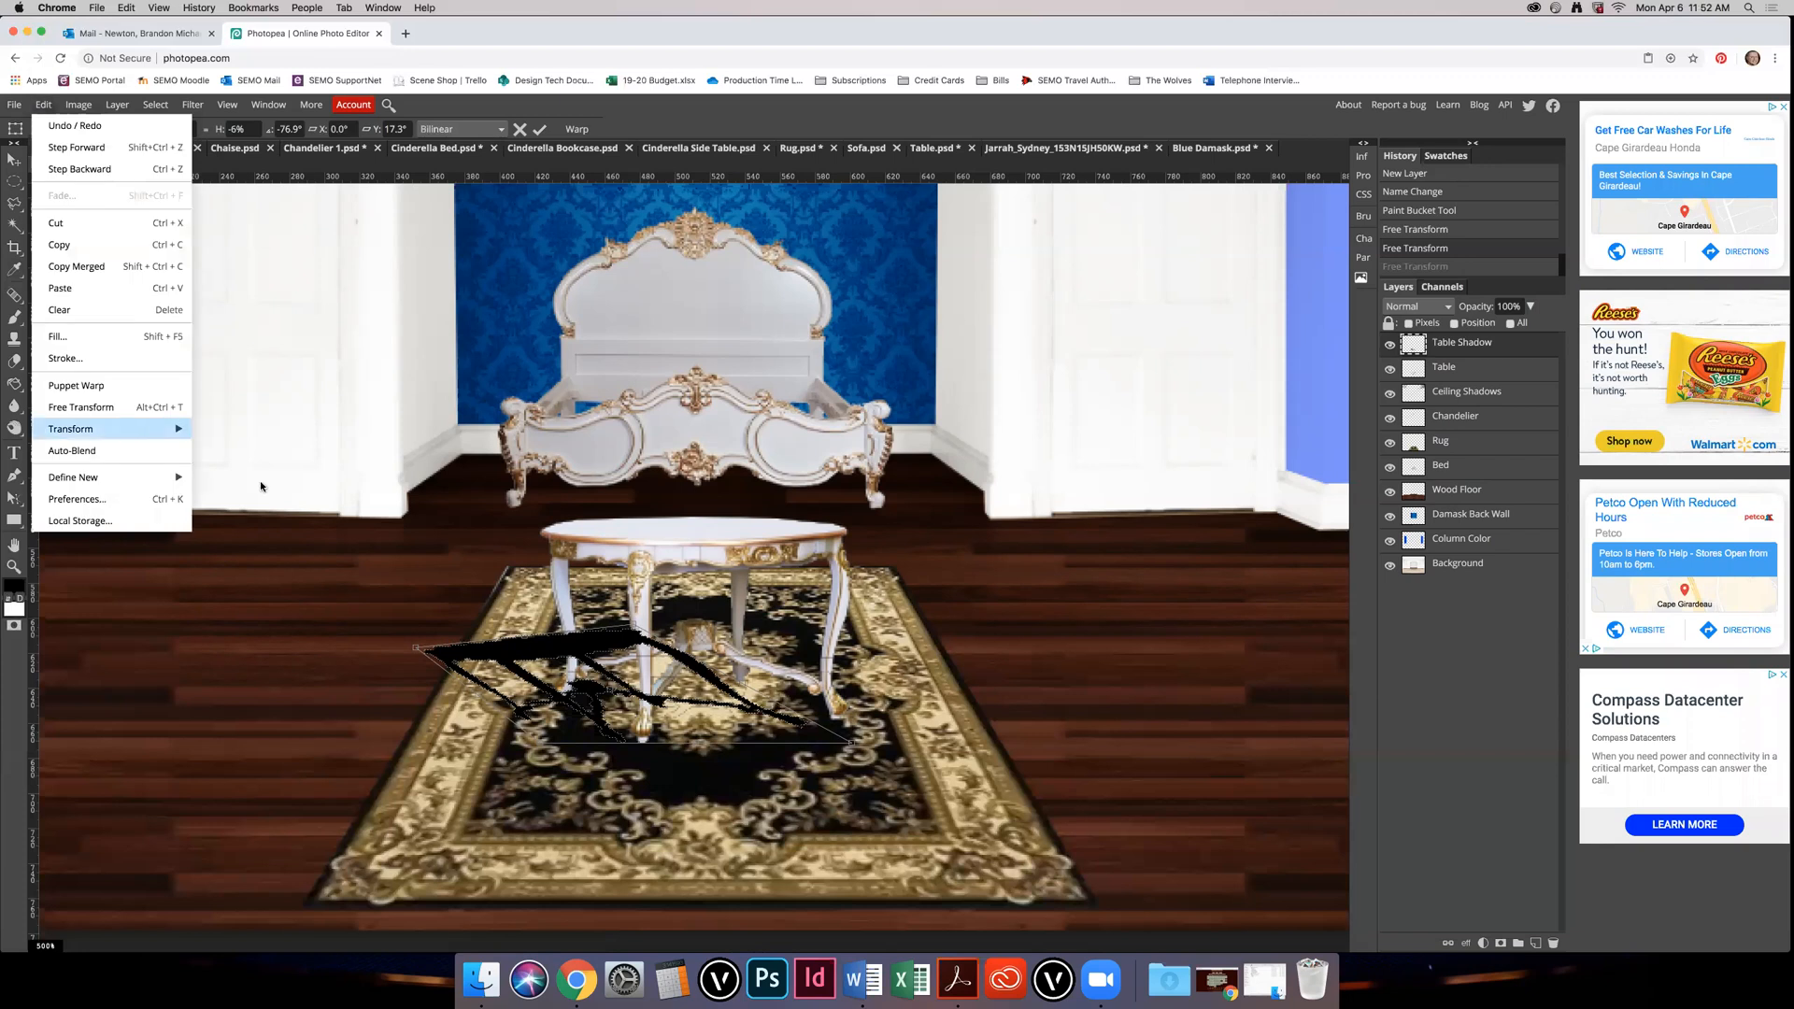
left_click(249, 566)
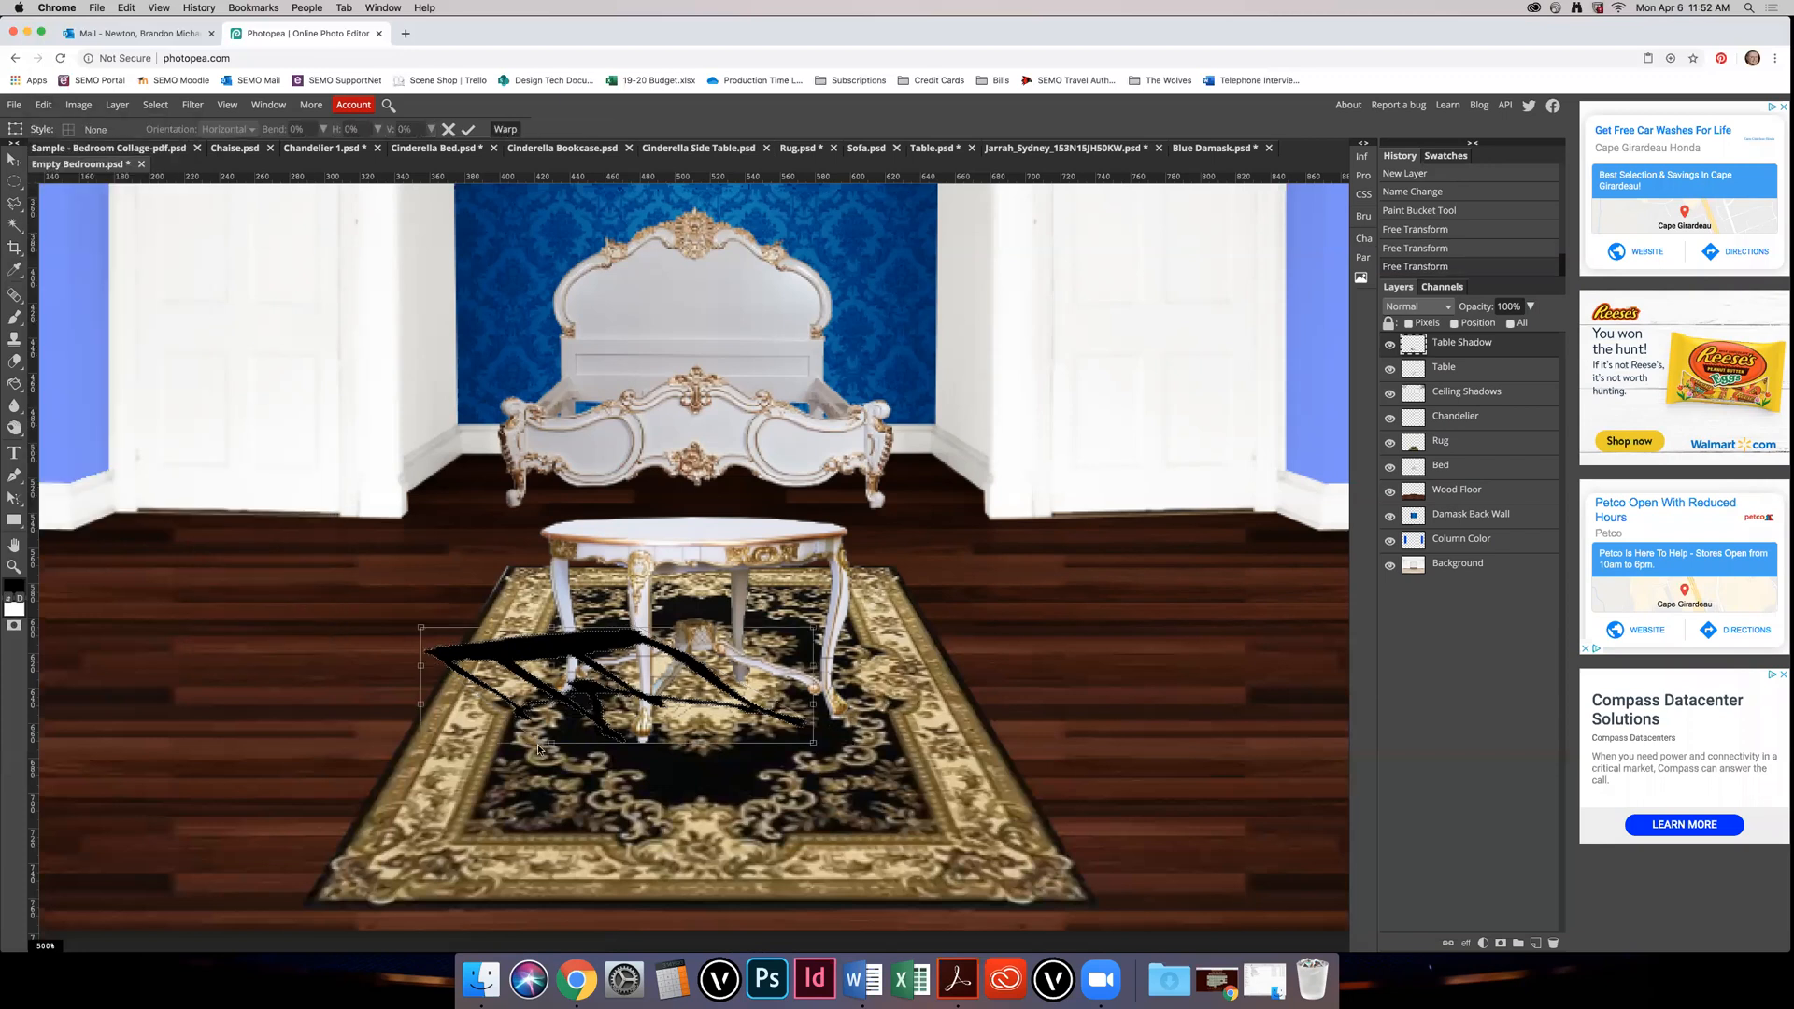
left_click_drag(561, 748, 635, 750)
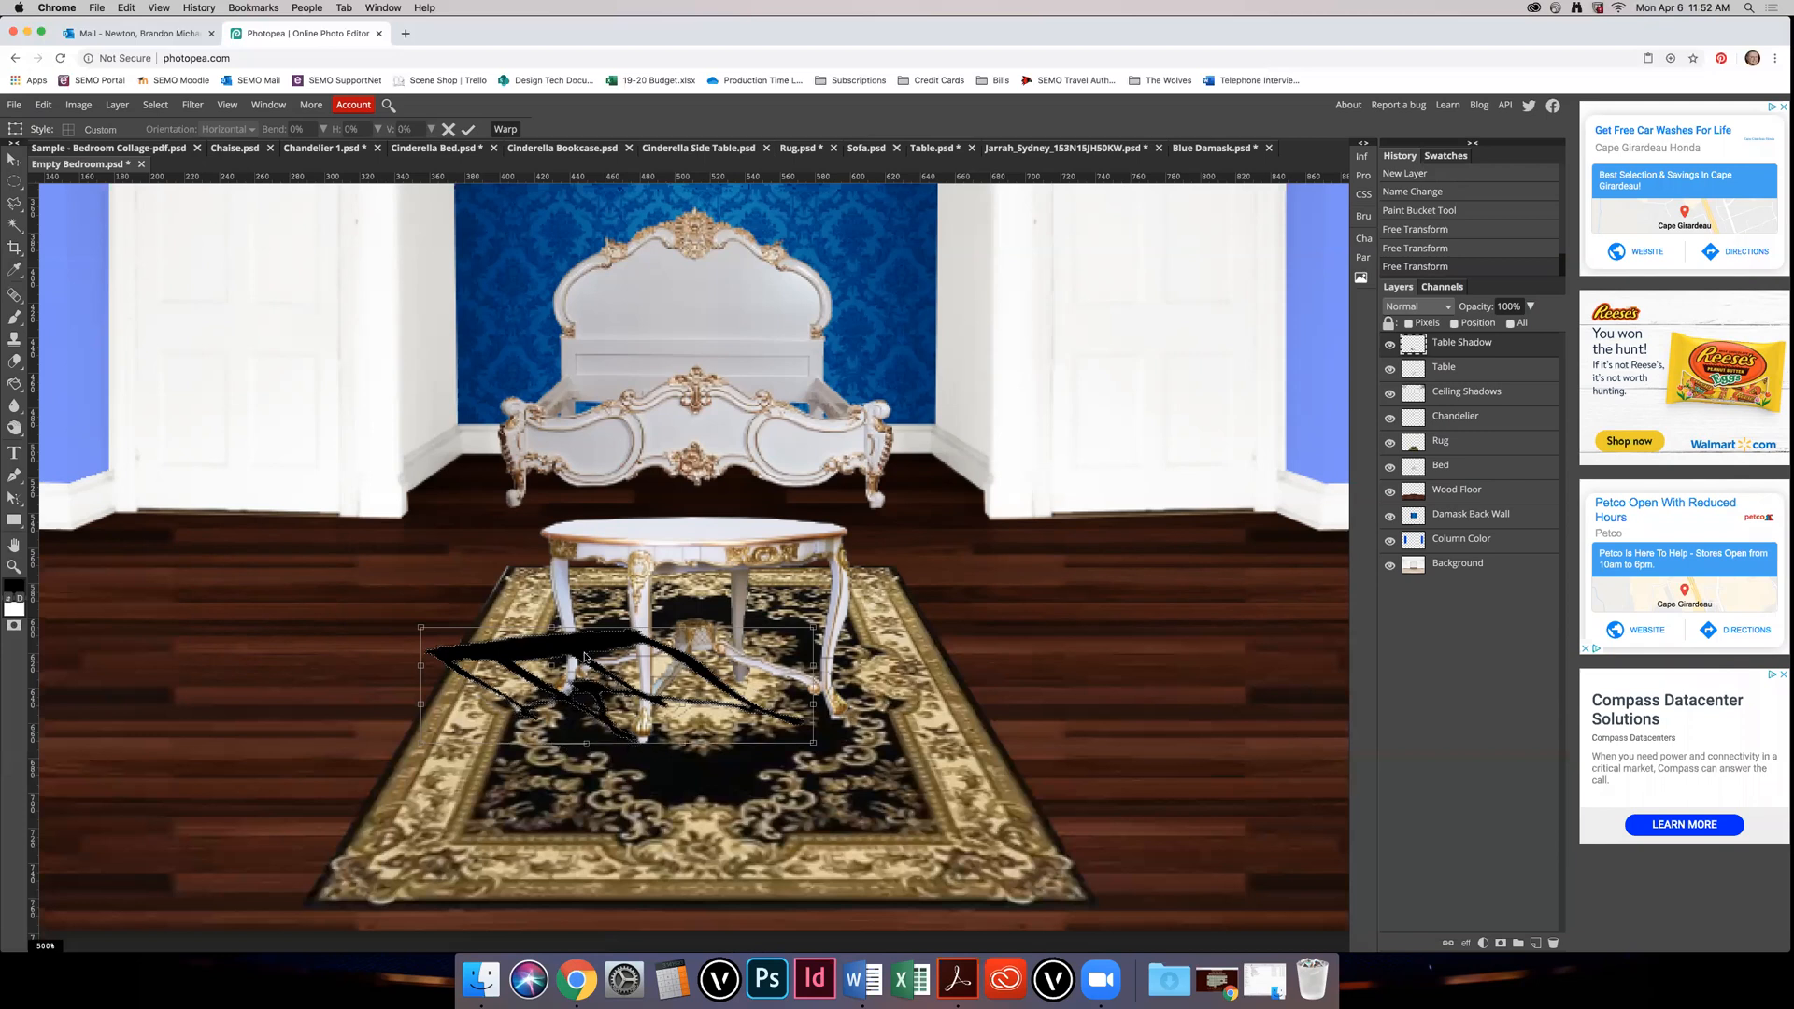
left_click_drag(556, 627, 579, 610)
left_click_drag(423, 746, 436, 645)
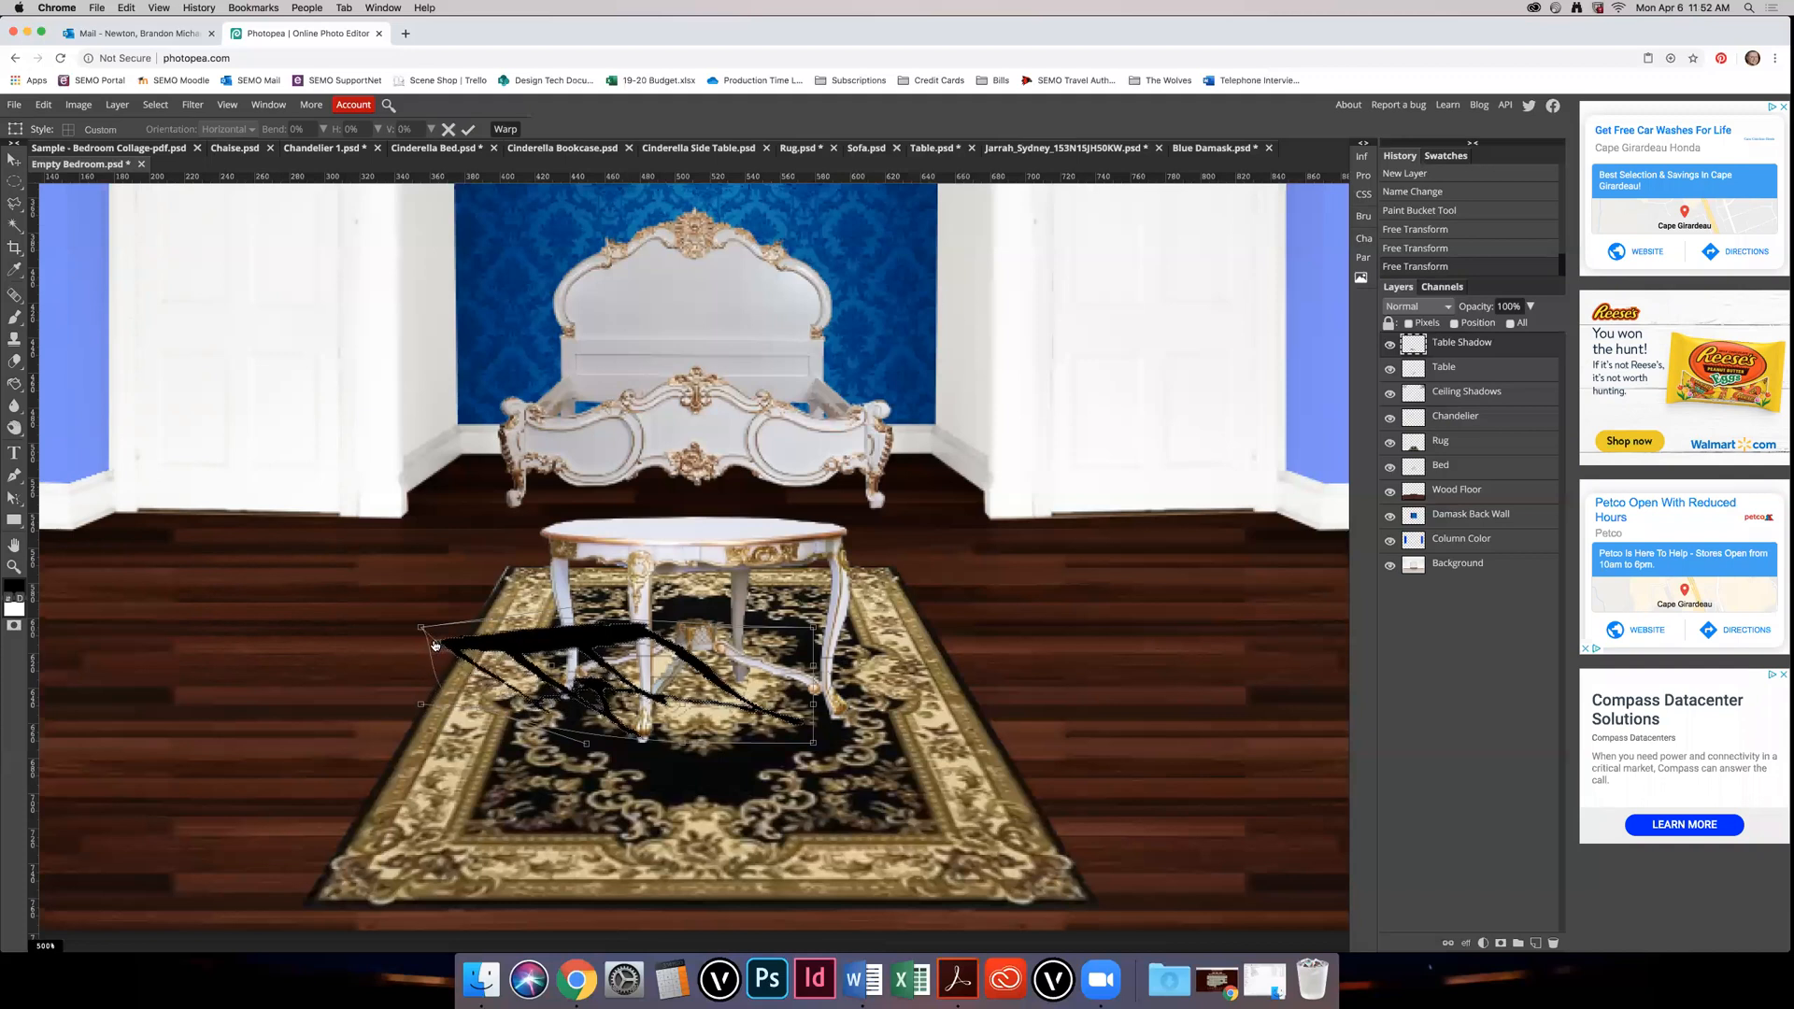
left_click_drag(482, 710, 520, 677)
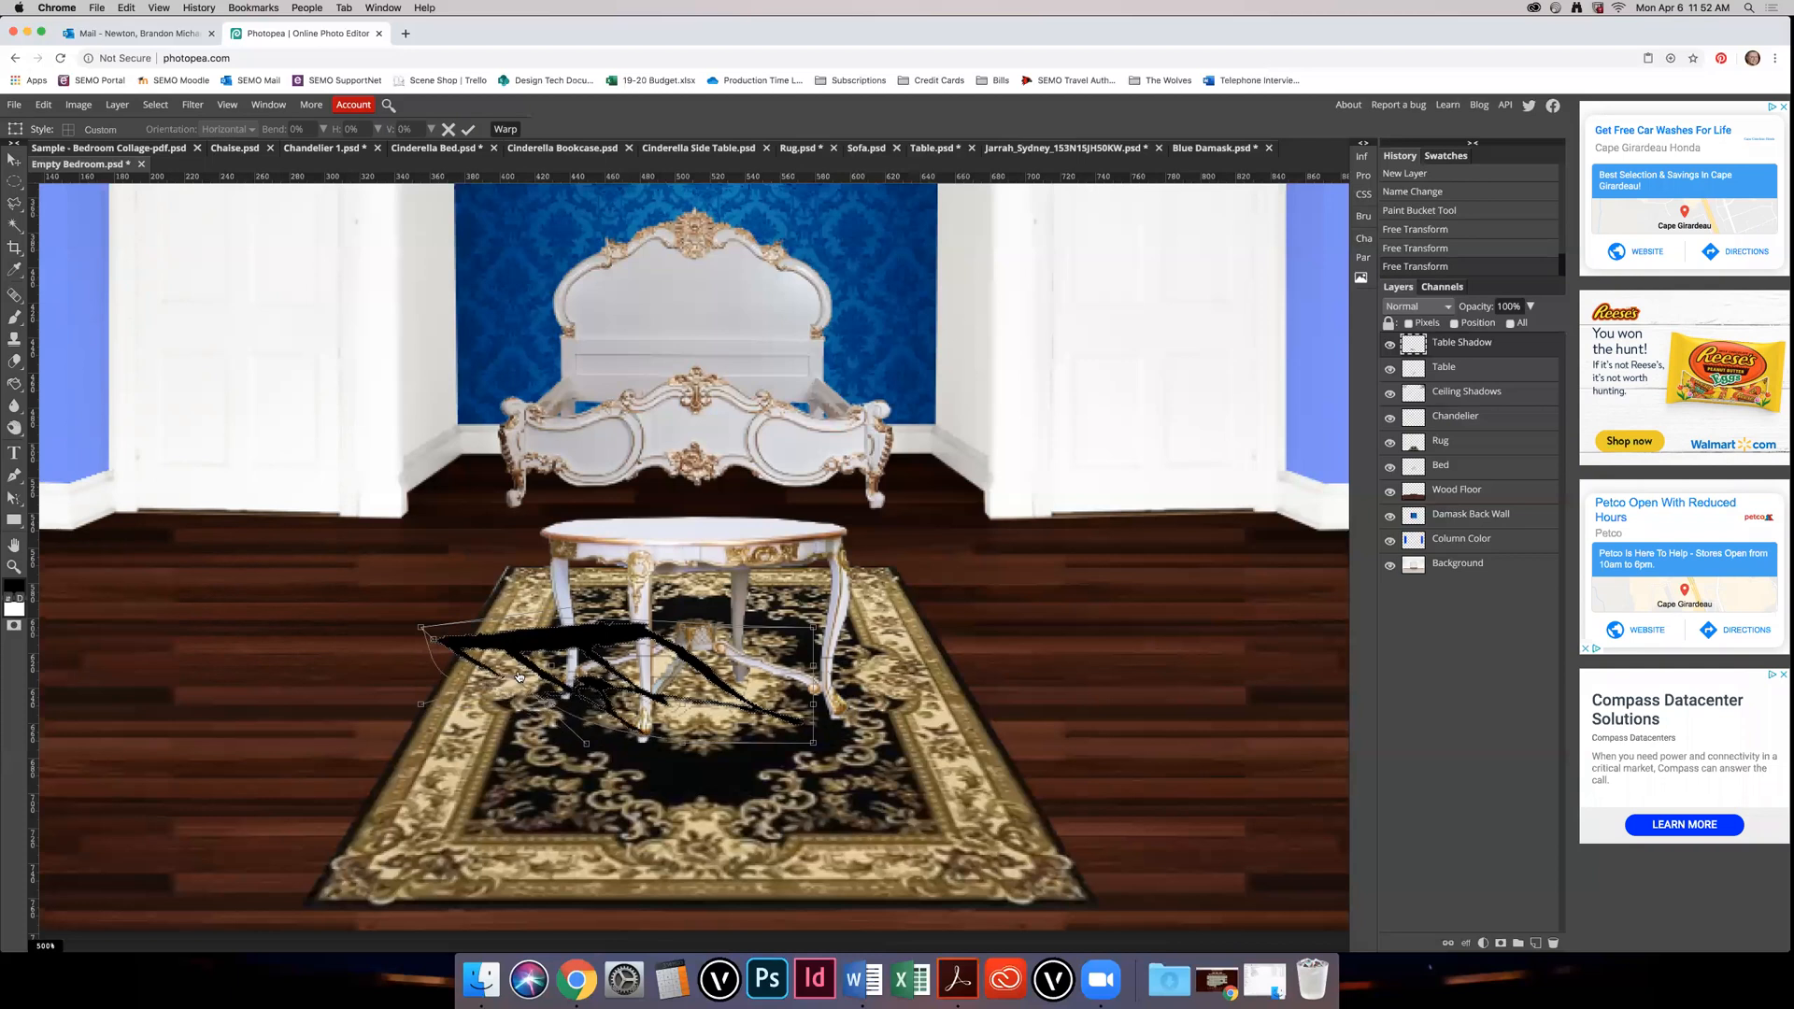
left_click_drag(454, 603, 456, 618)
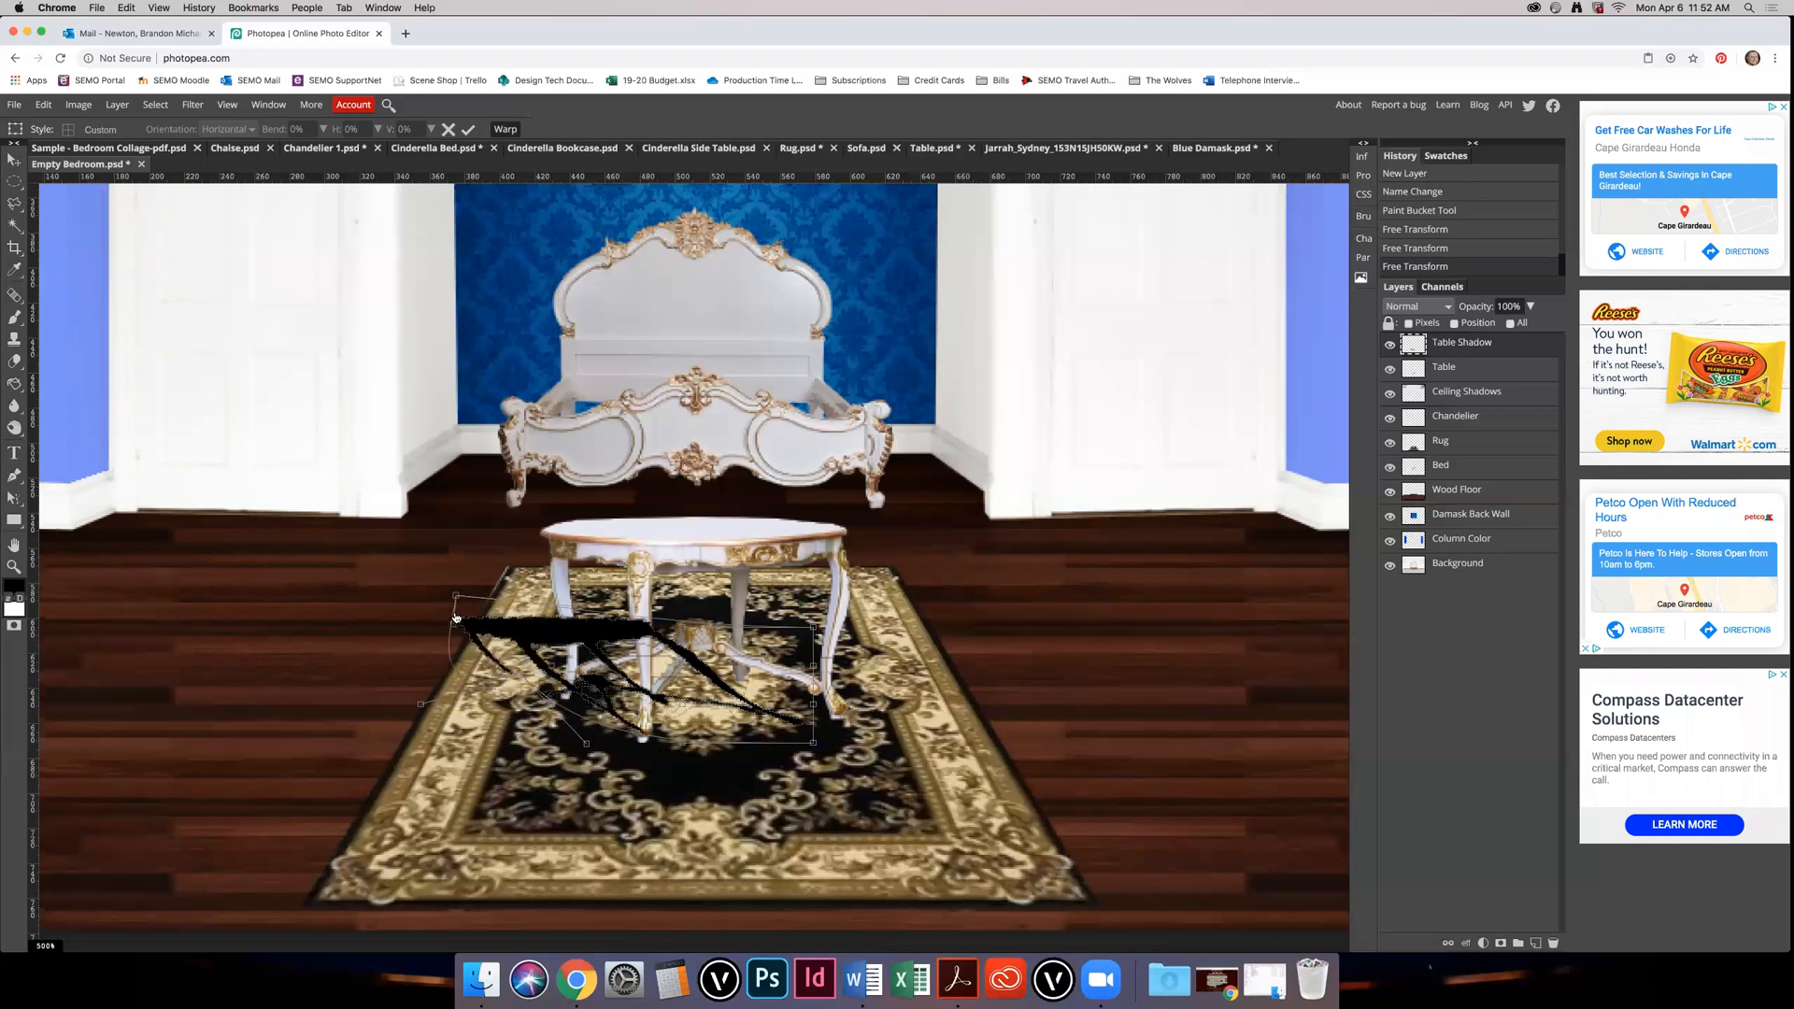
left_click_drag(516, 678, 499, 706)
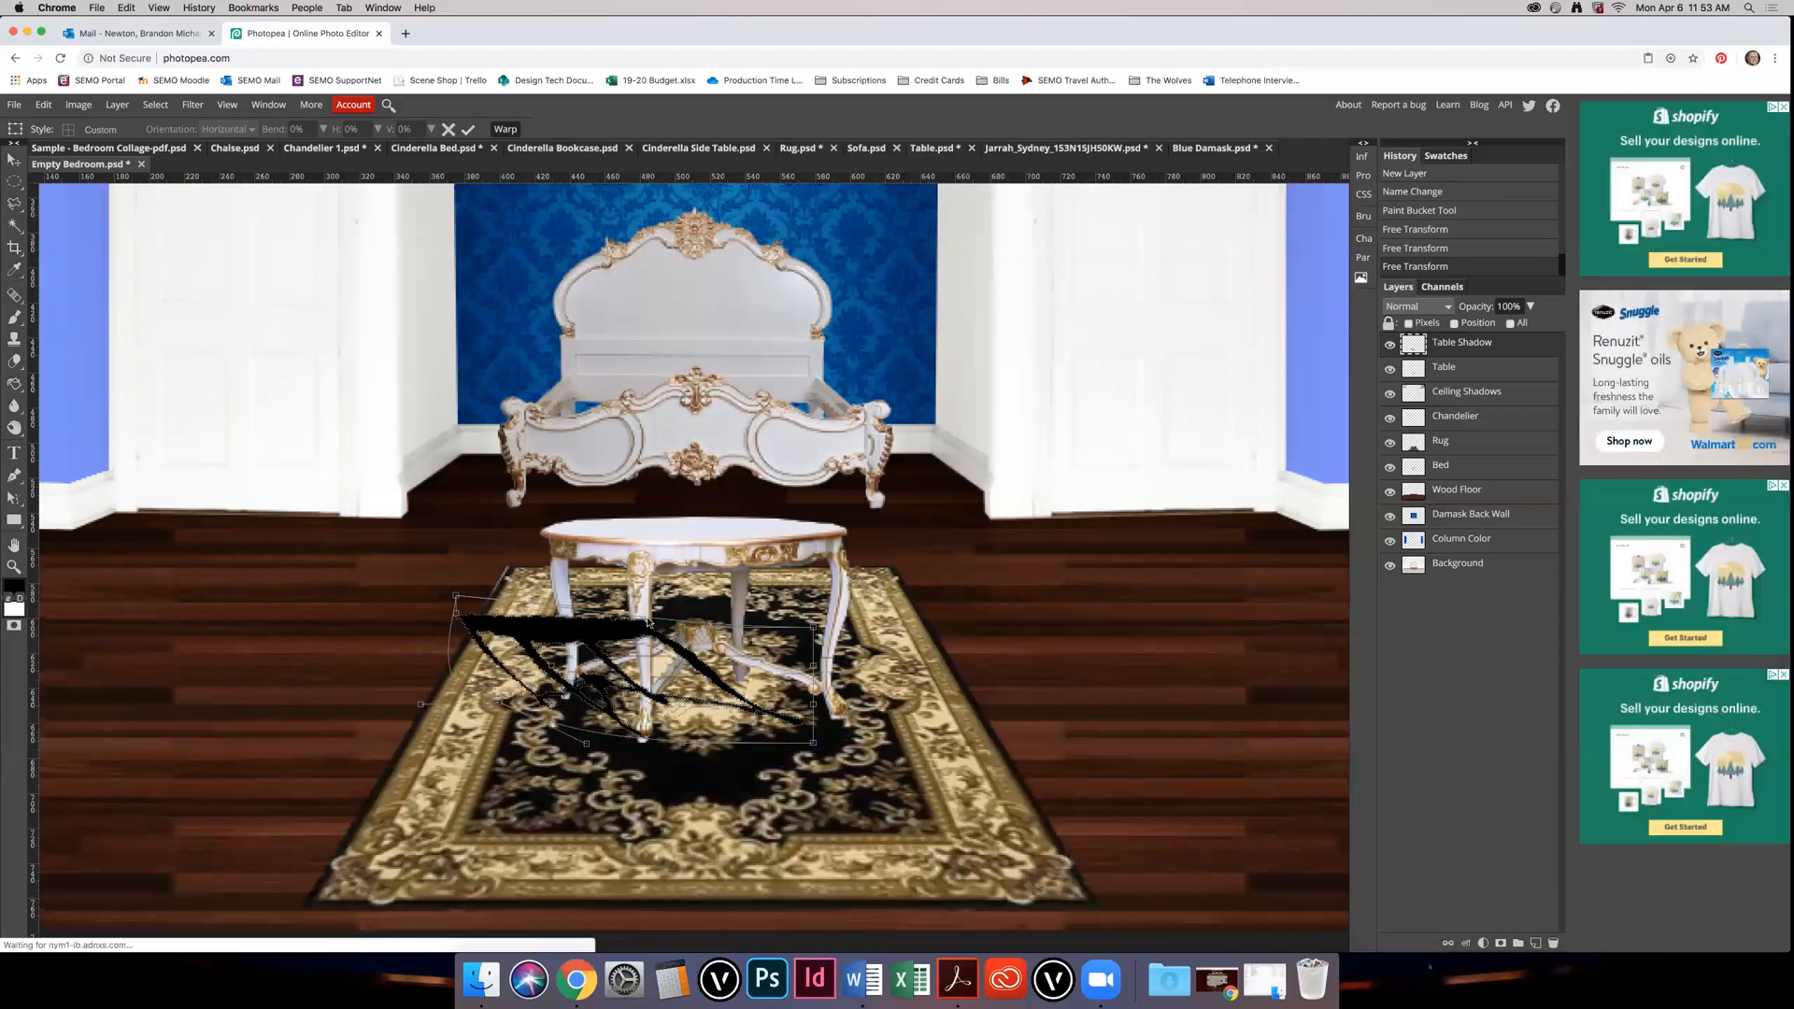
key("Return")
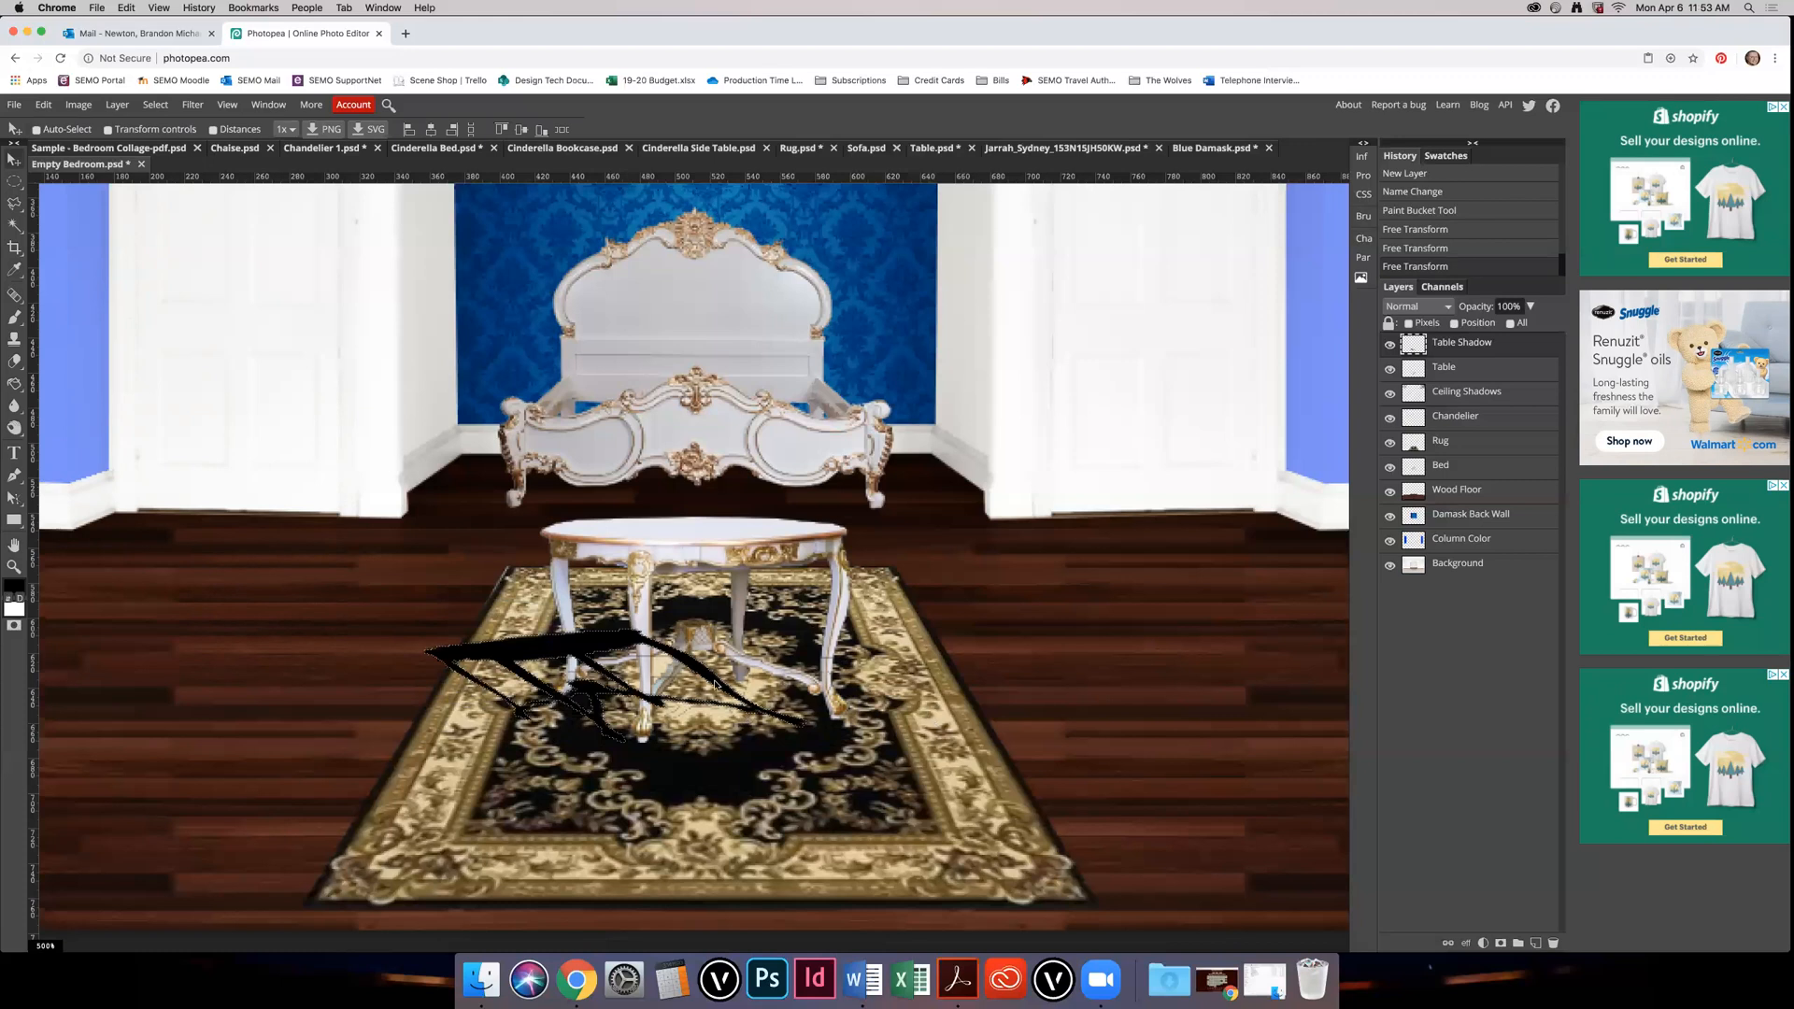
Step: Shift the slanted shadow slightly right and up toward the table's feet, and set its layer opacity to 50%
left_click_drag(718, 690, 740, 683)
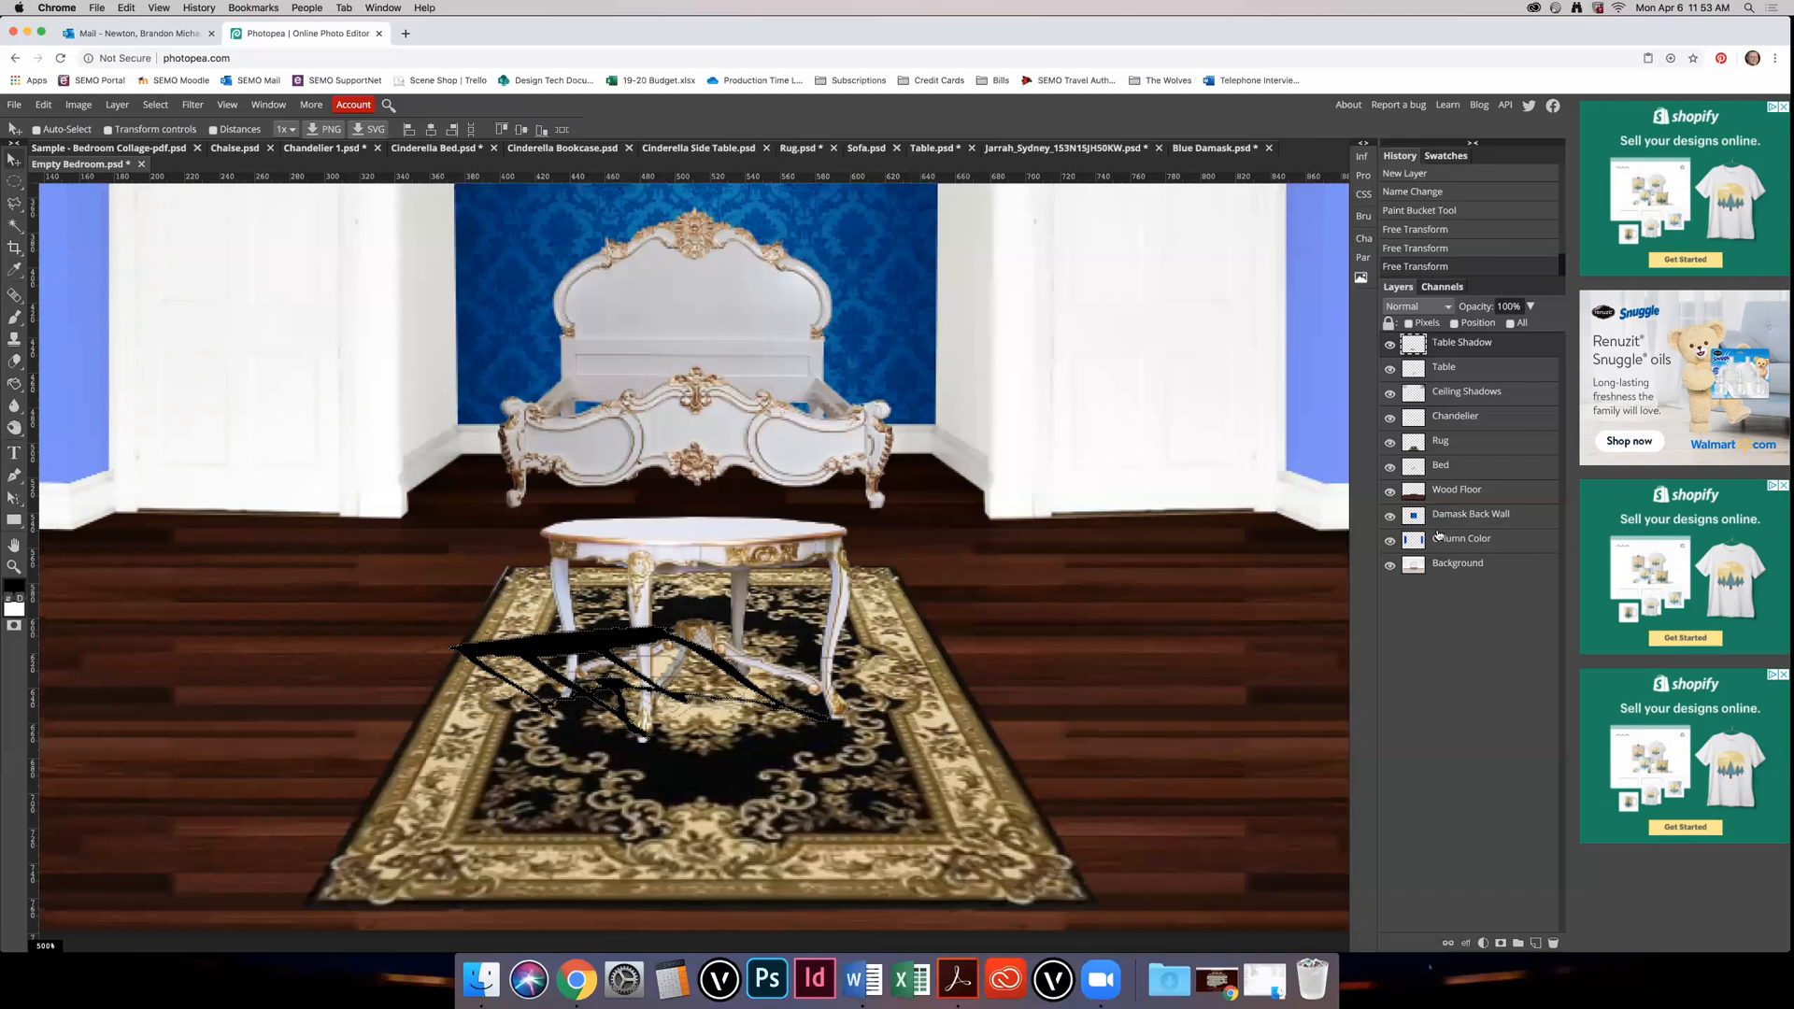
left_click(1508, 306)
type("50")
key("Return")
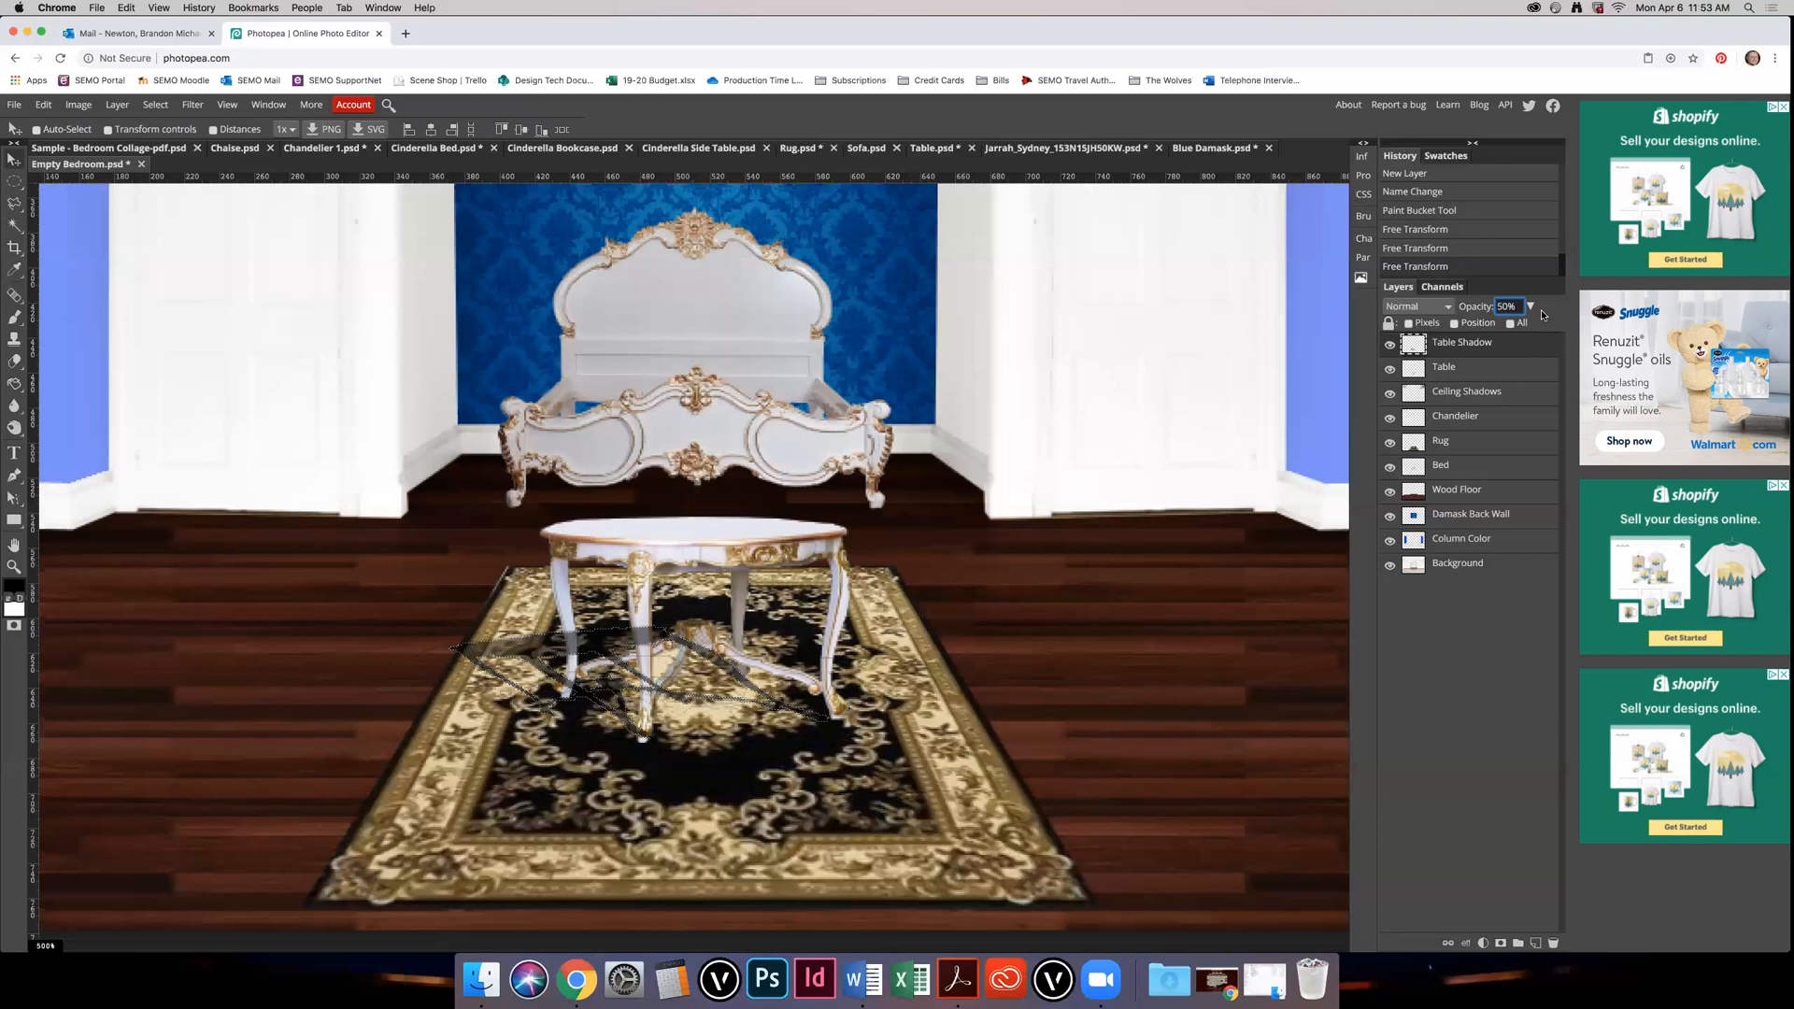
Step: Move the Table Shadow layer directly beneath the Table layer
left_click(1472, 345)
left_click_drag(1472, 346, 1473, 383)
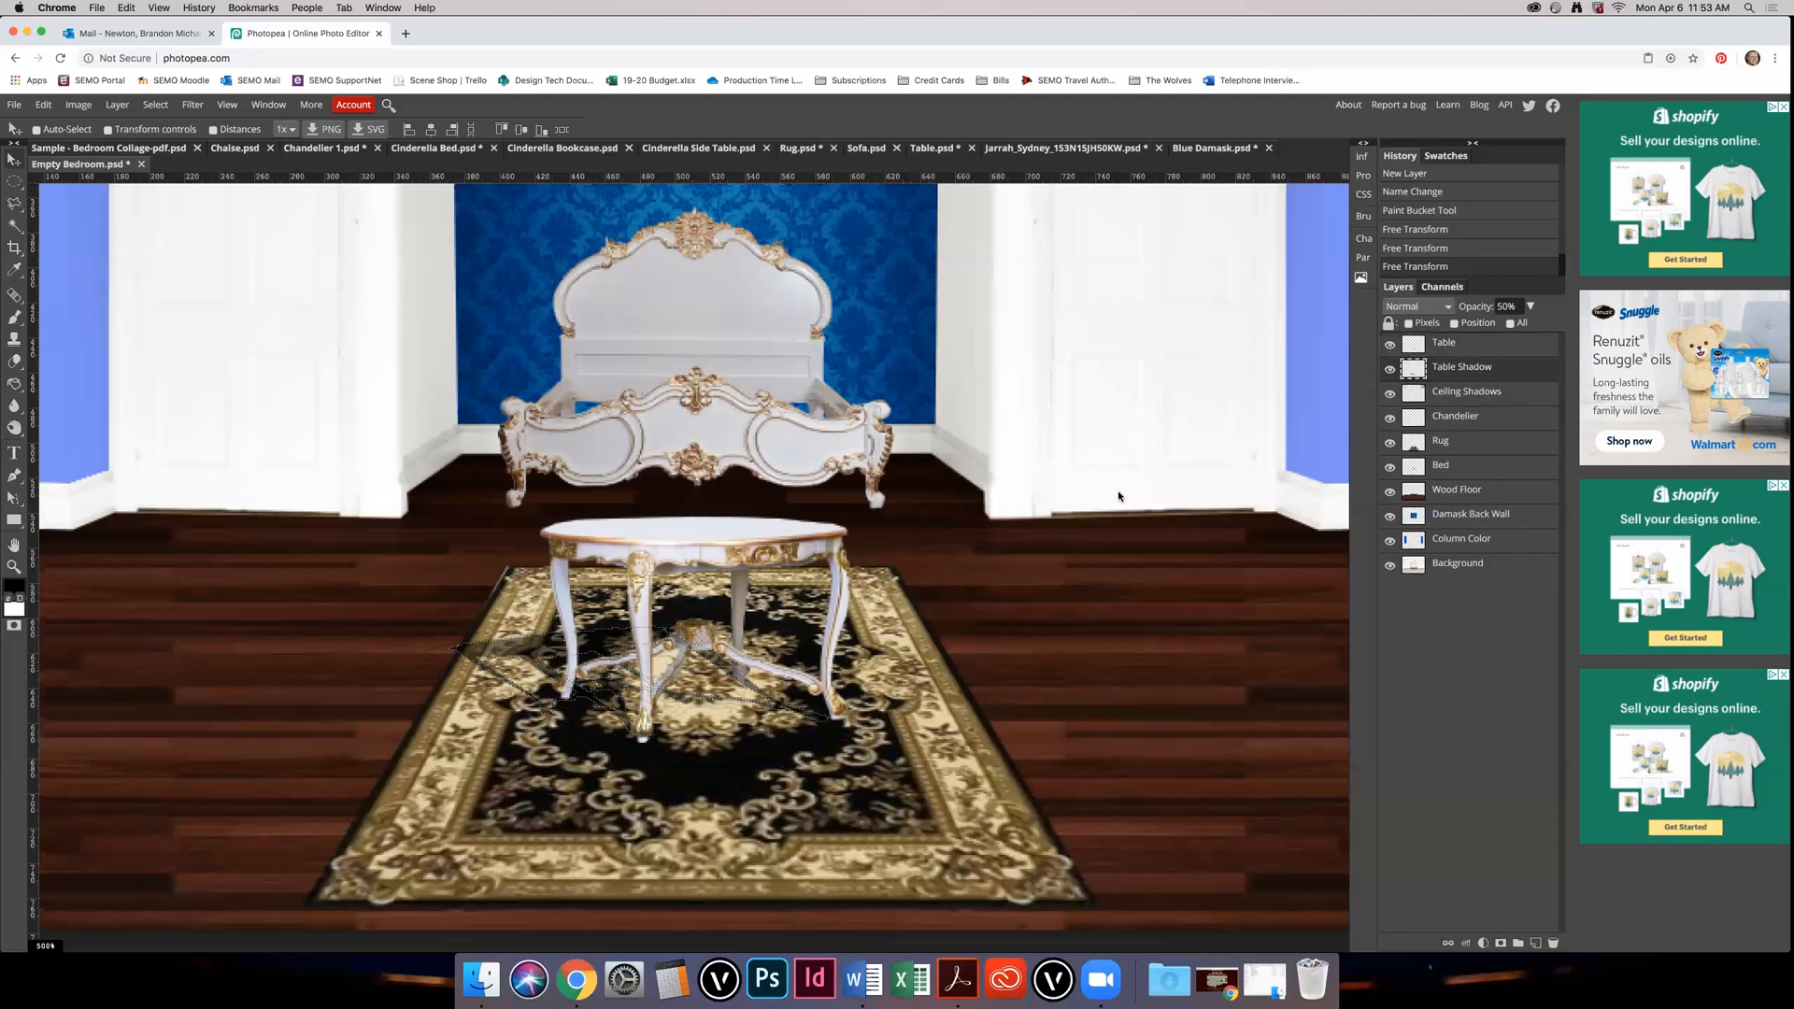
Step: Set the Table Shadow layer's opacity to 80%
key("m")
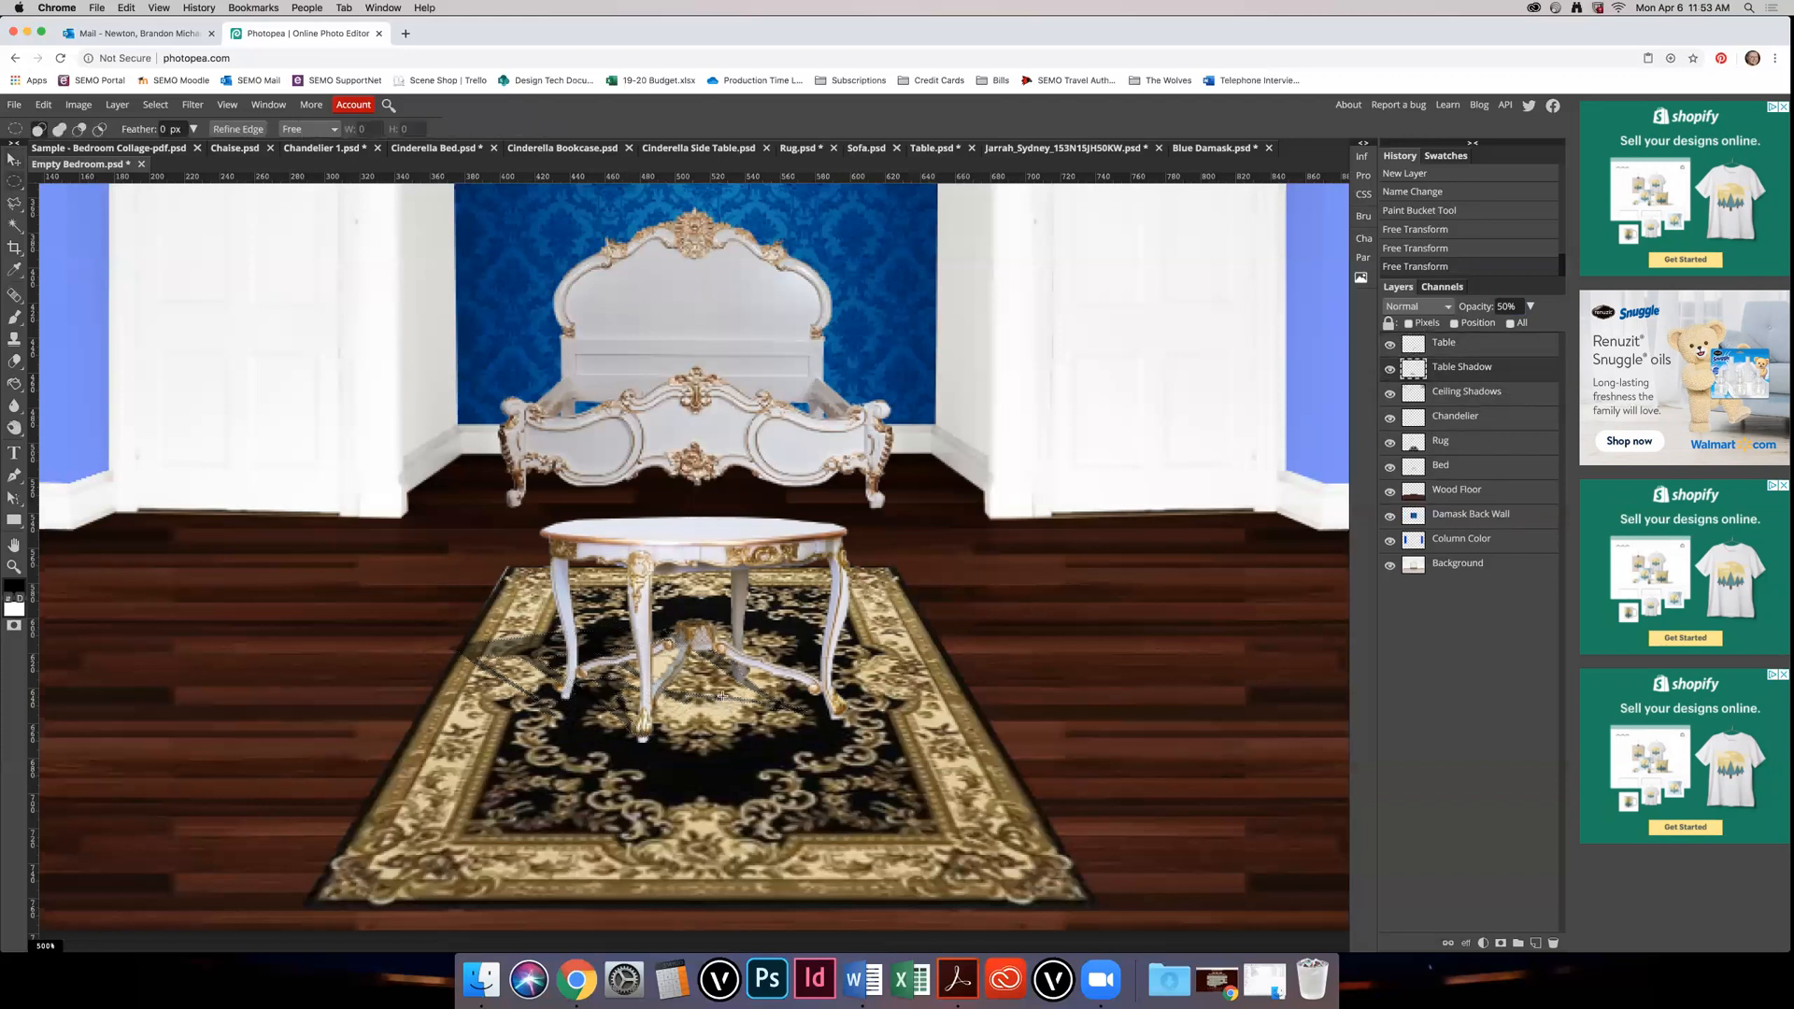
key("v")
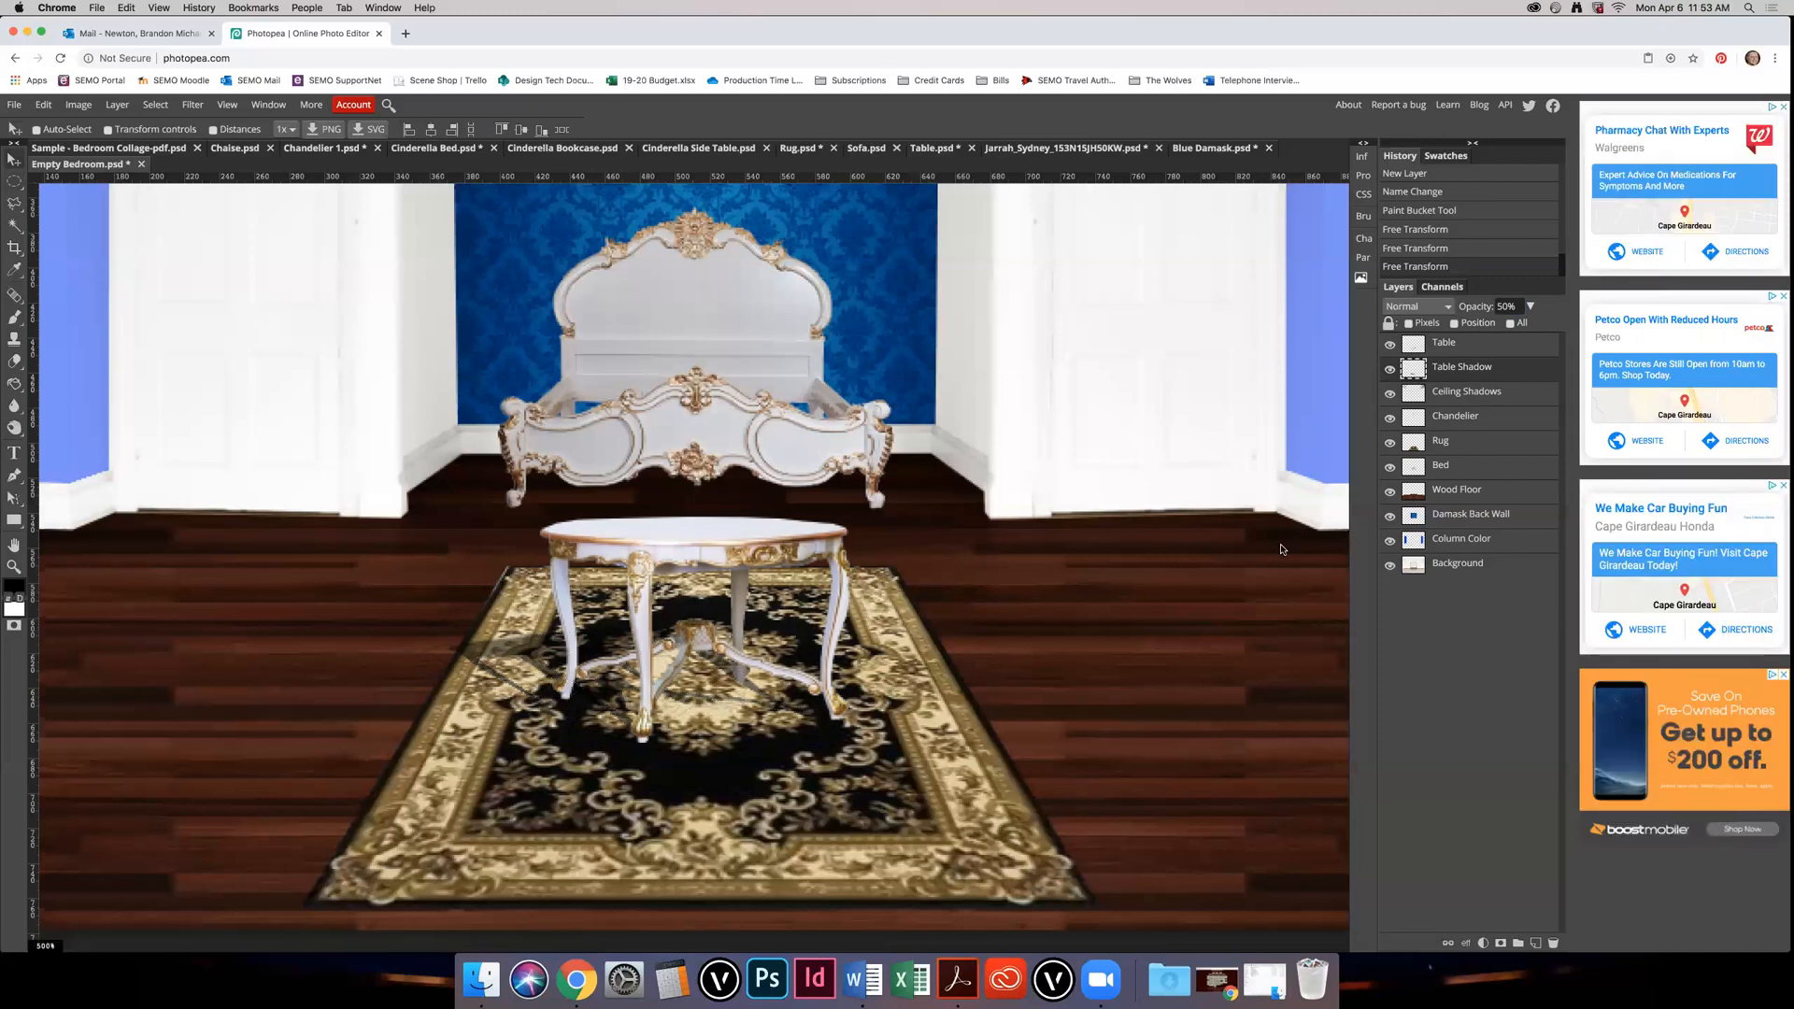
left_click(1489, 303)
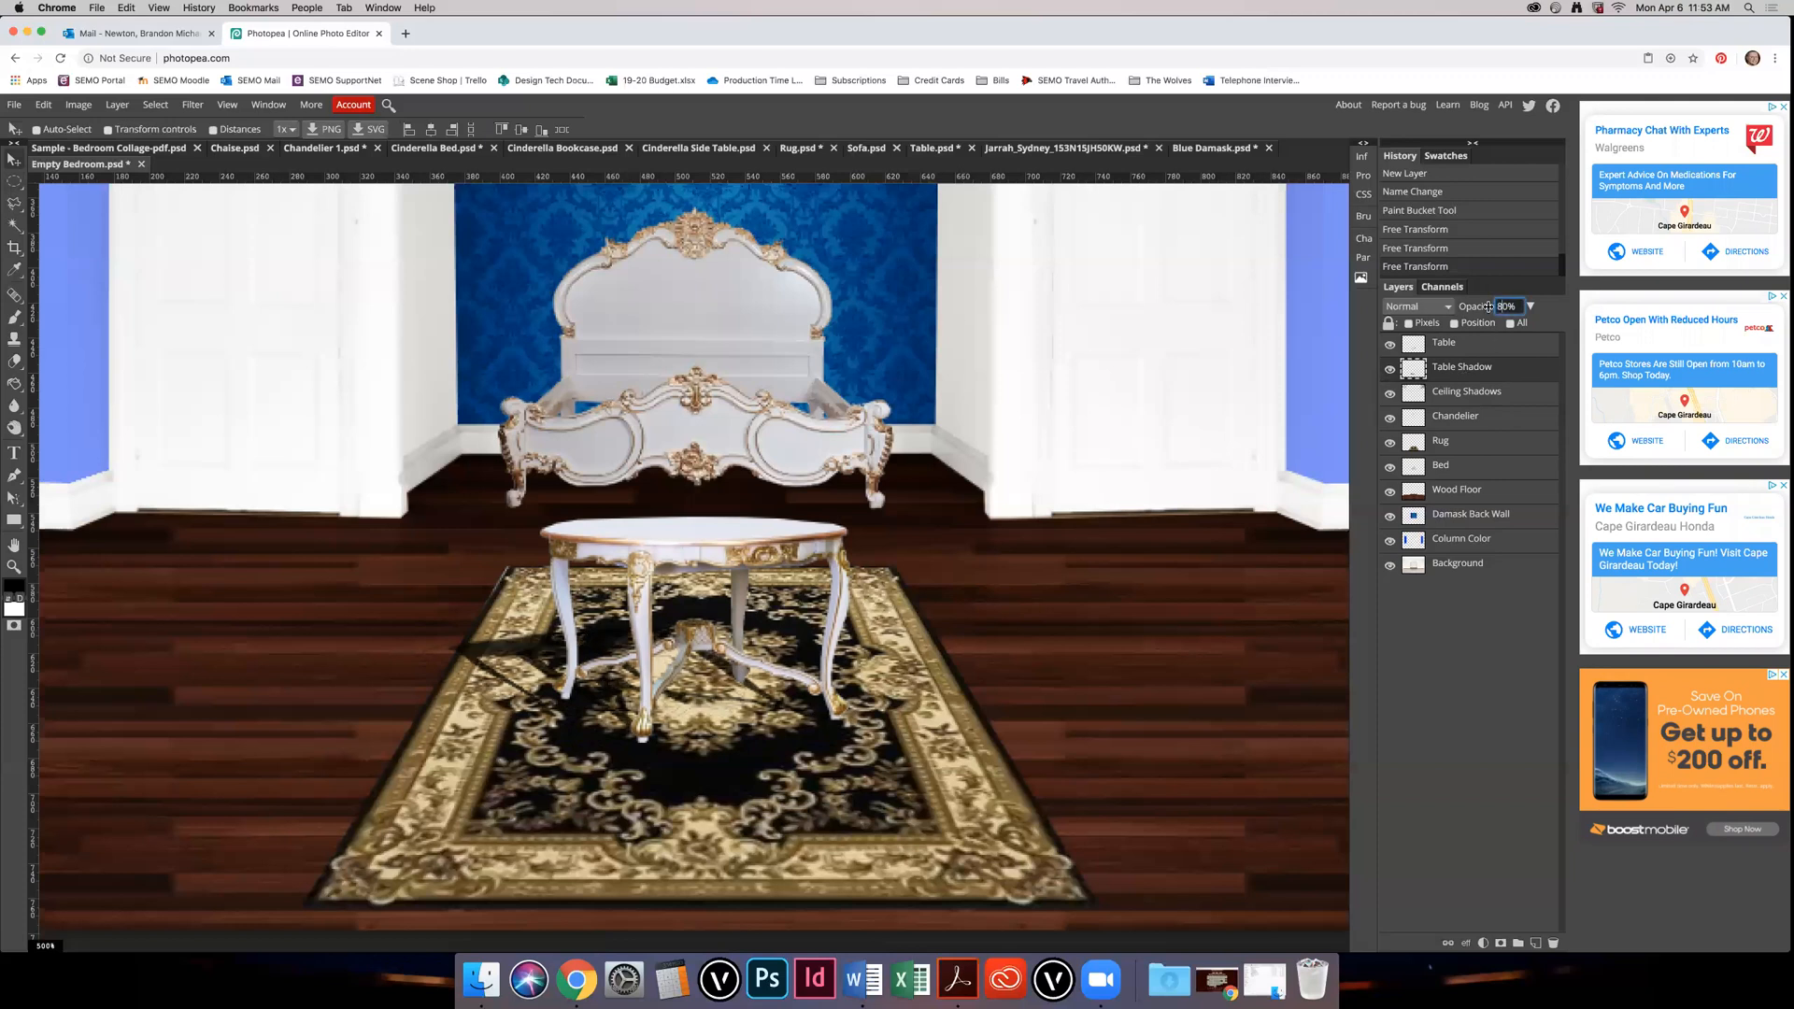
left_click(1548, 316)
scroll(739, 746, "down", 4)
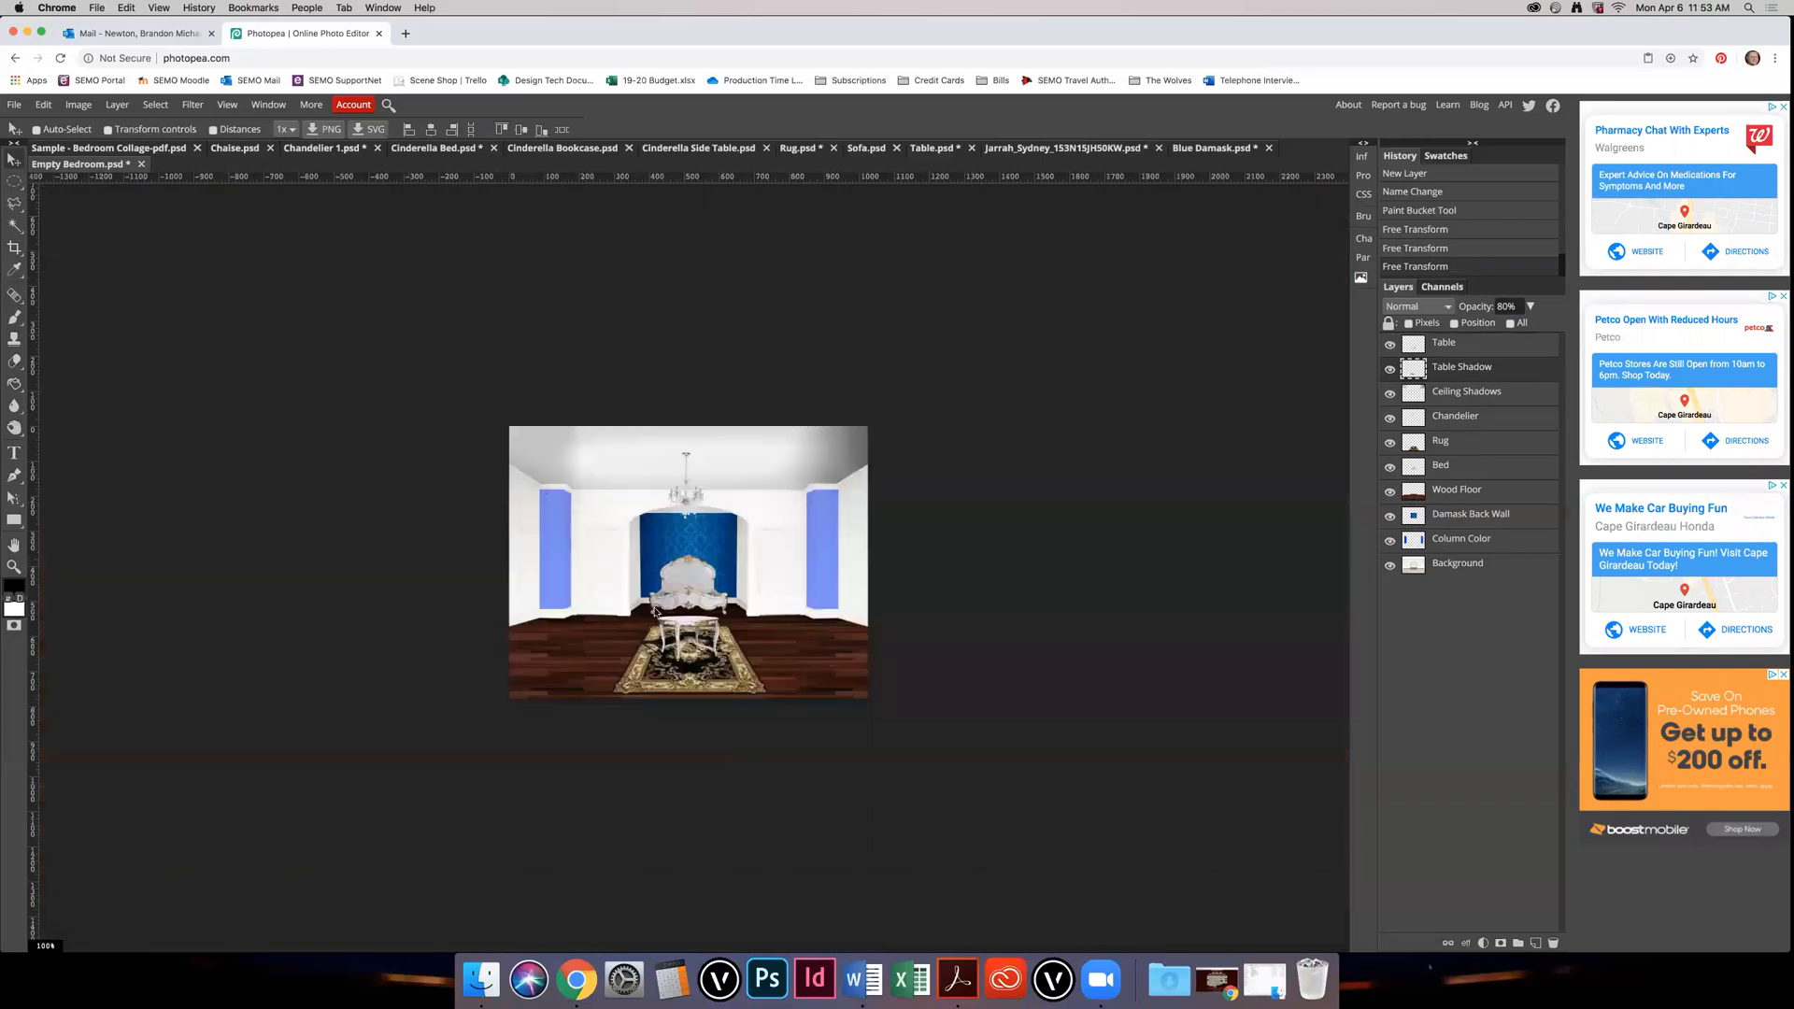
scroll(739, 745, "up", 2)
scroll(739, 746, "down", 1)
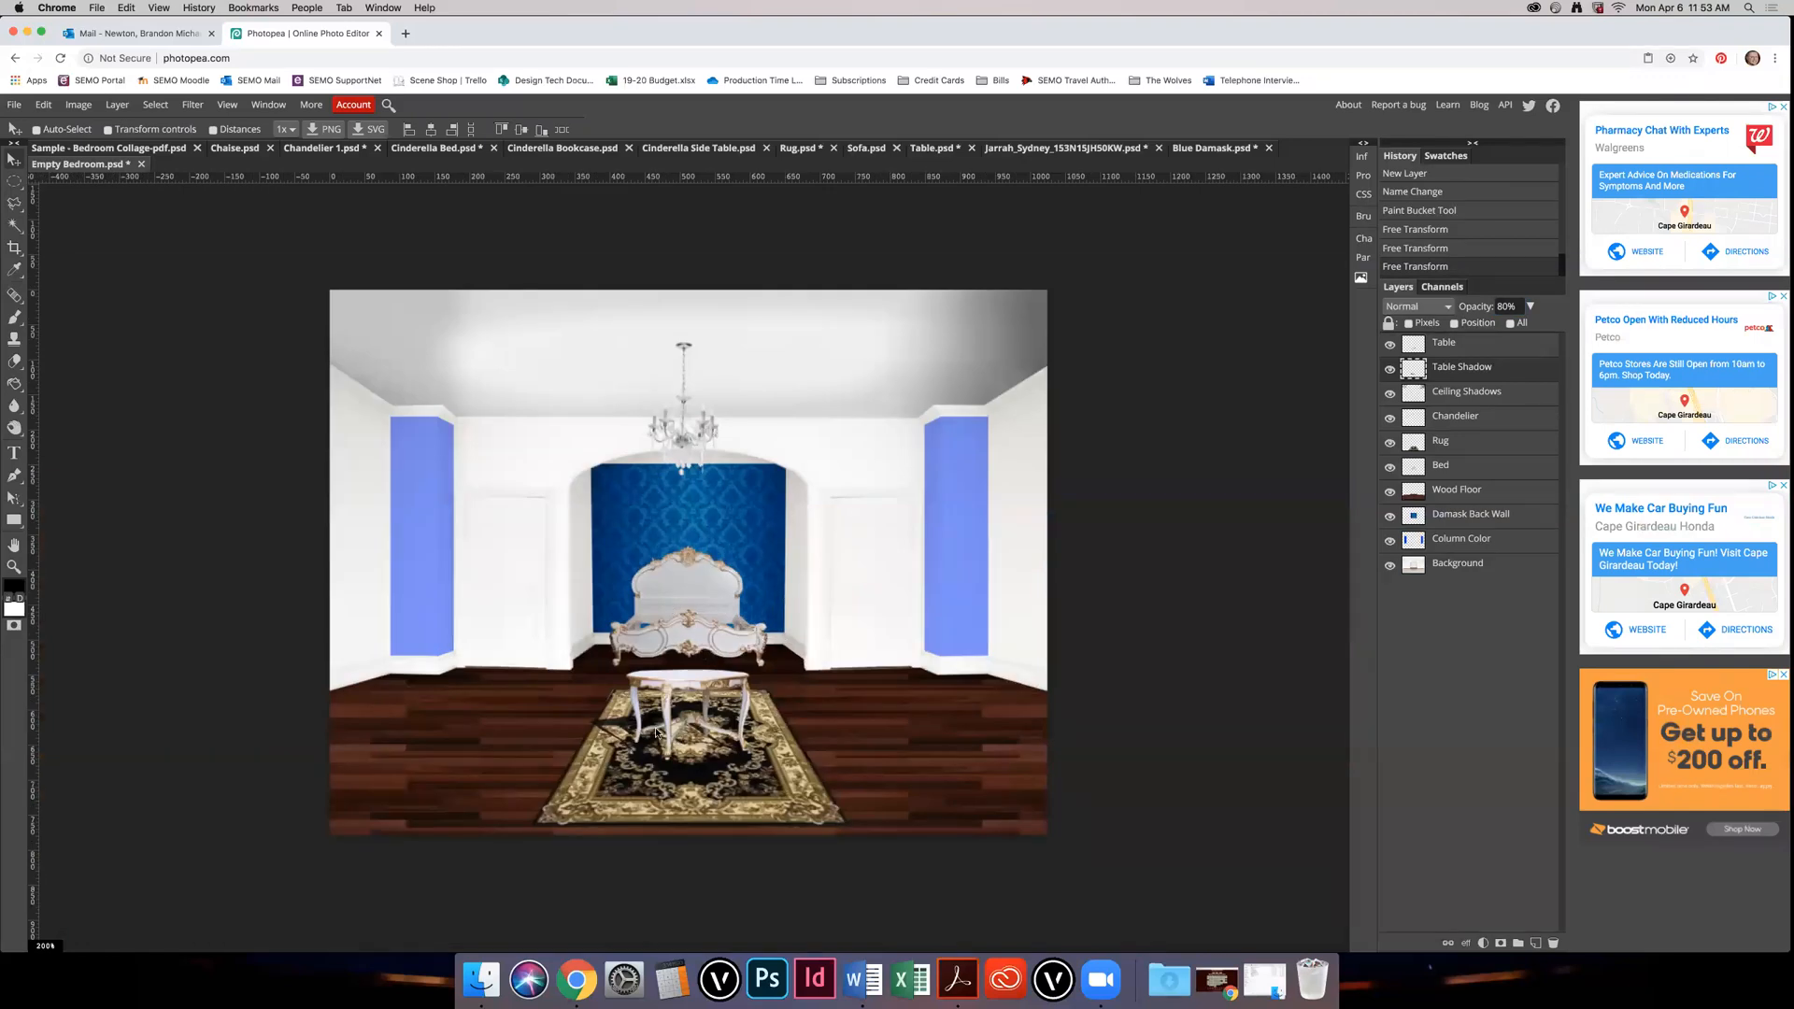
Step: Select the contents of the Table Shadow layer and delete the slanted shadow
scroll(656, 733, "up", 3)
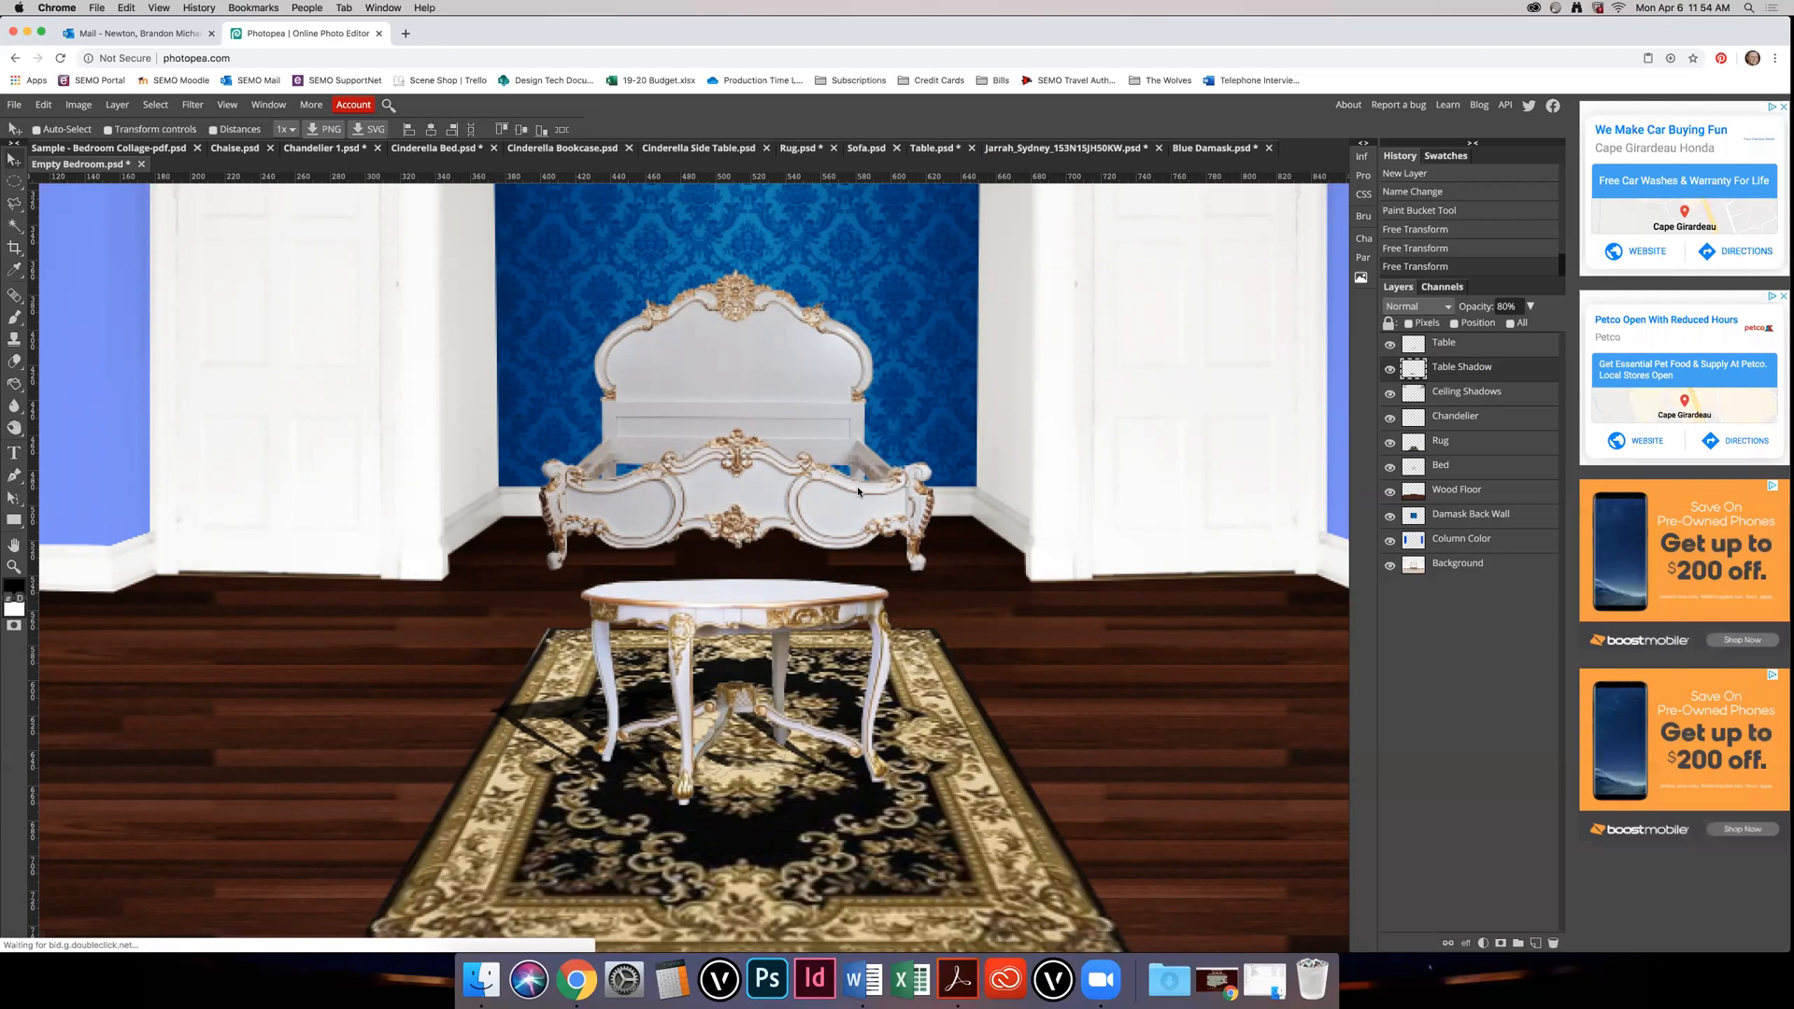
left_click(1412, 371, "super")
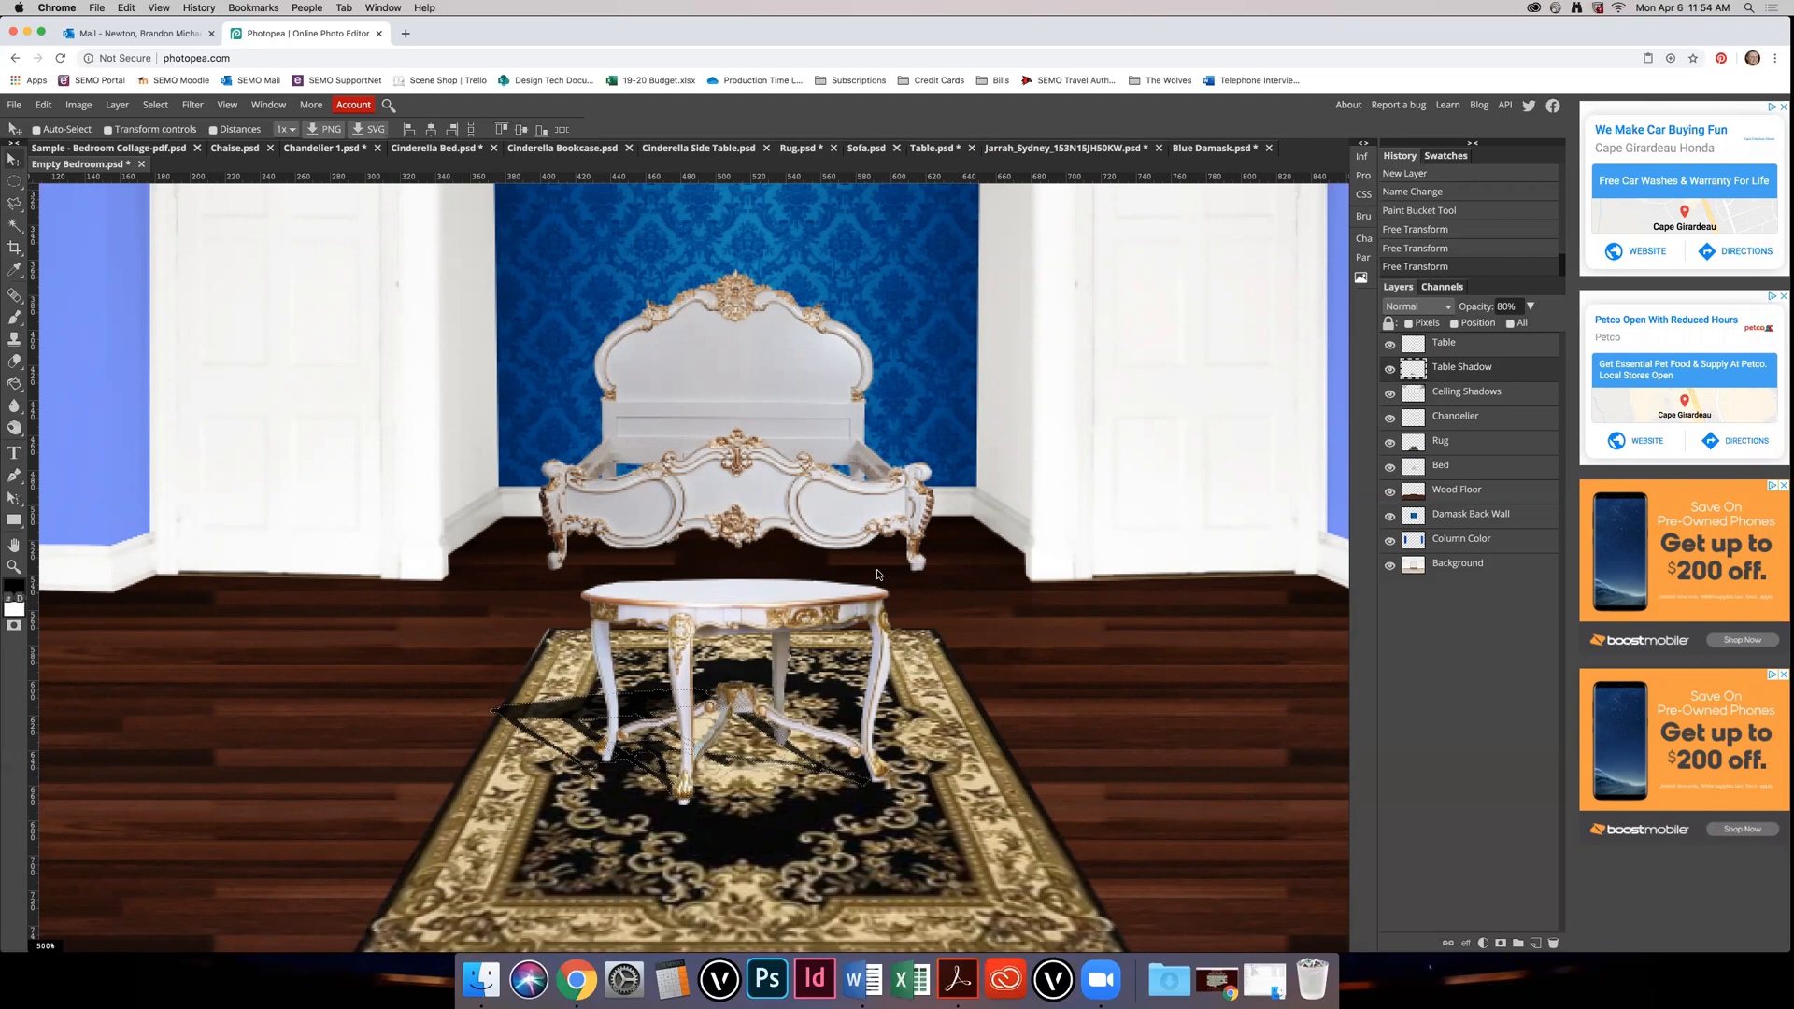
key("Delete")
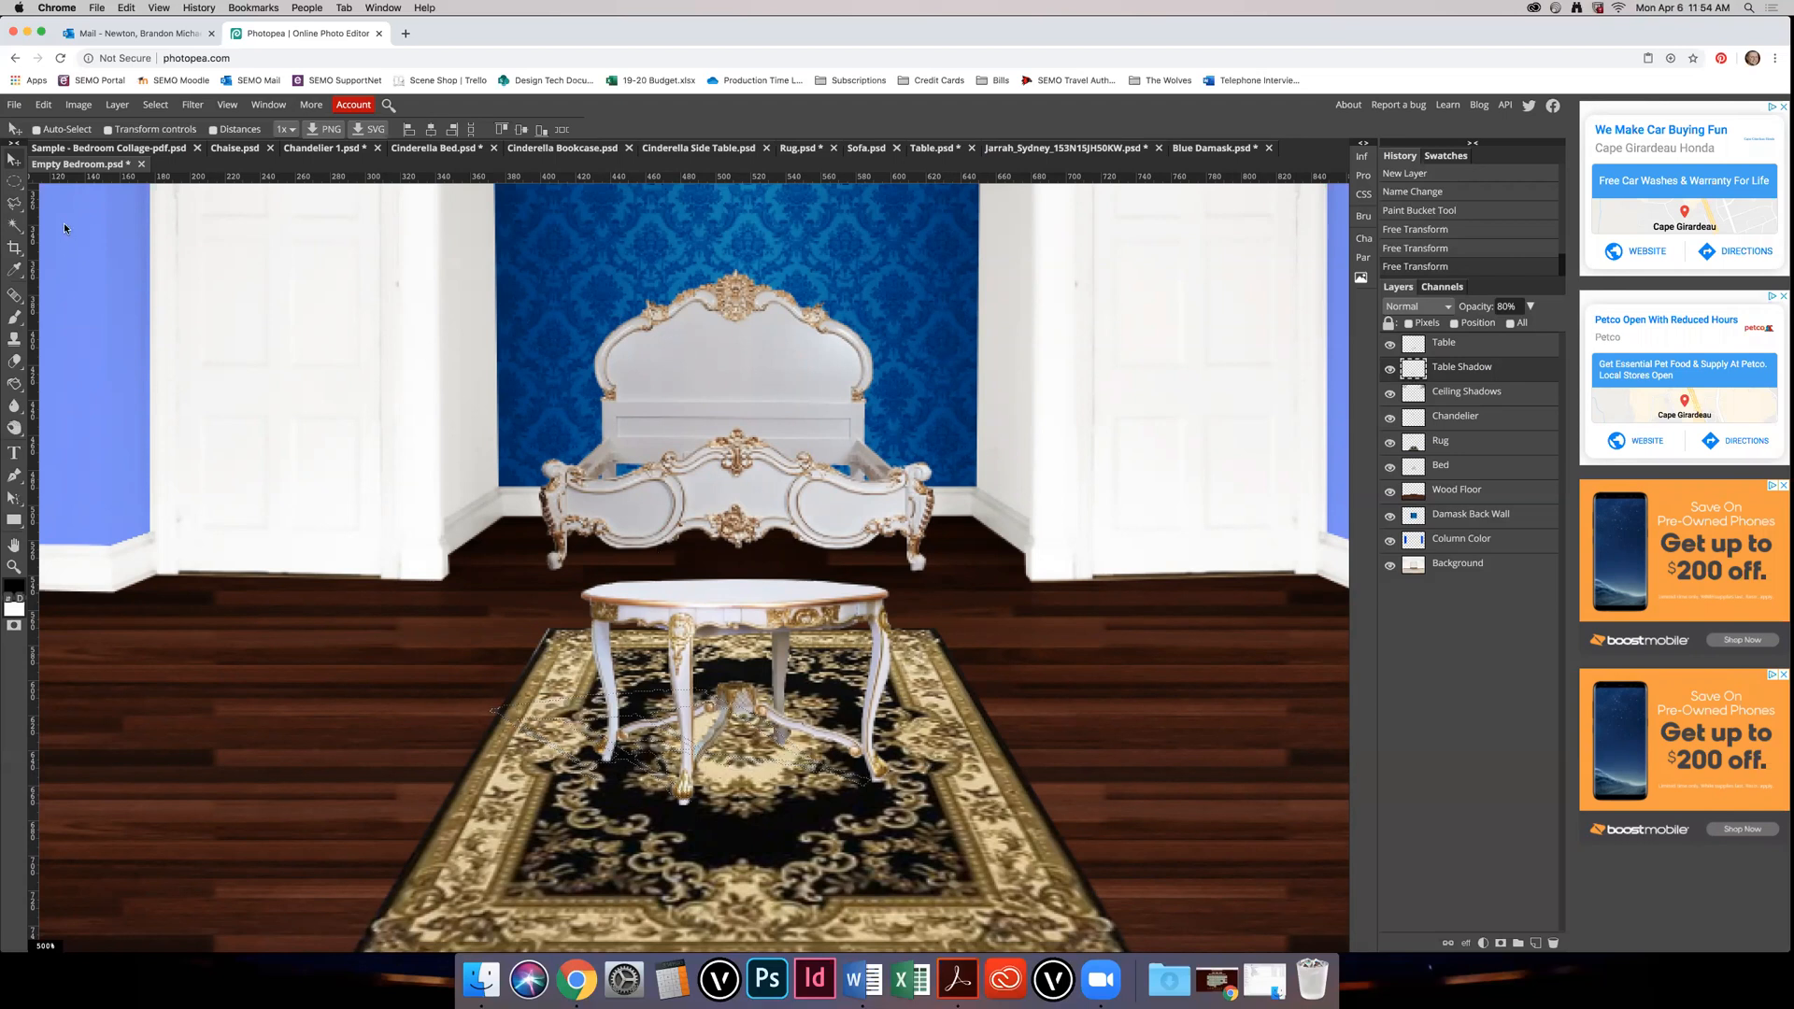
Step: Draw a flat elliptical selection across the rug beneath the table's feet and fill it with black on the Table Shadow layer
left_click(14, 181)
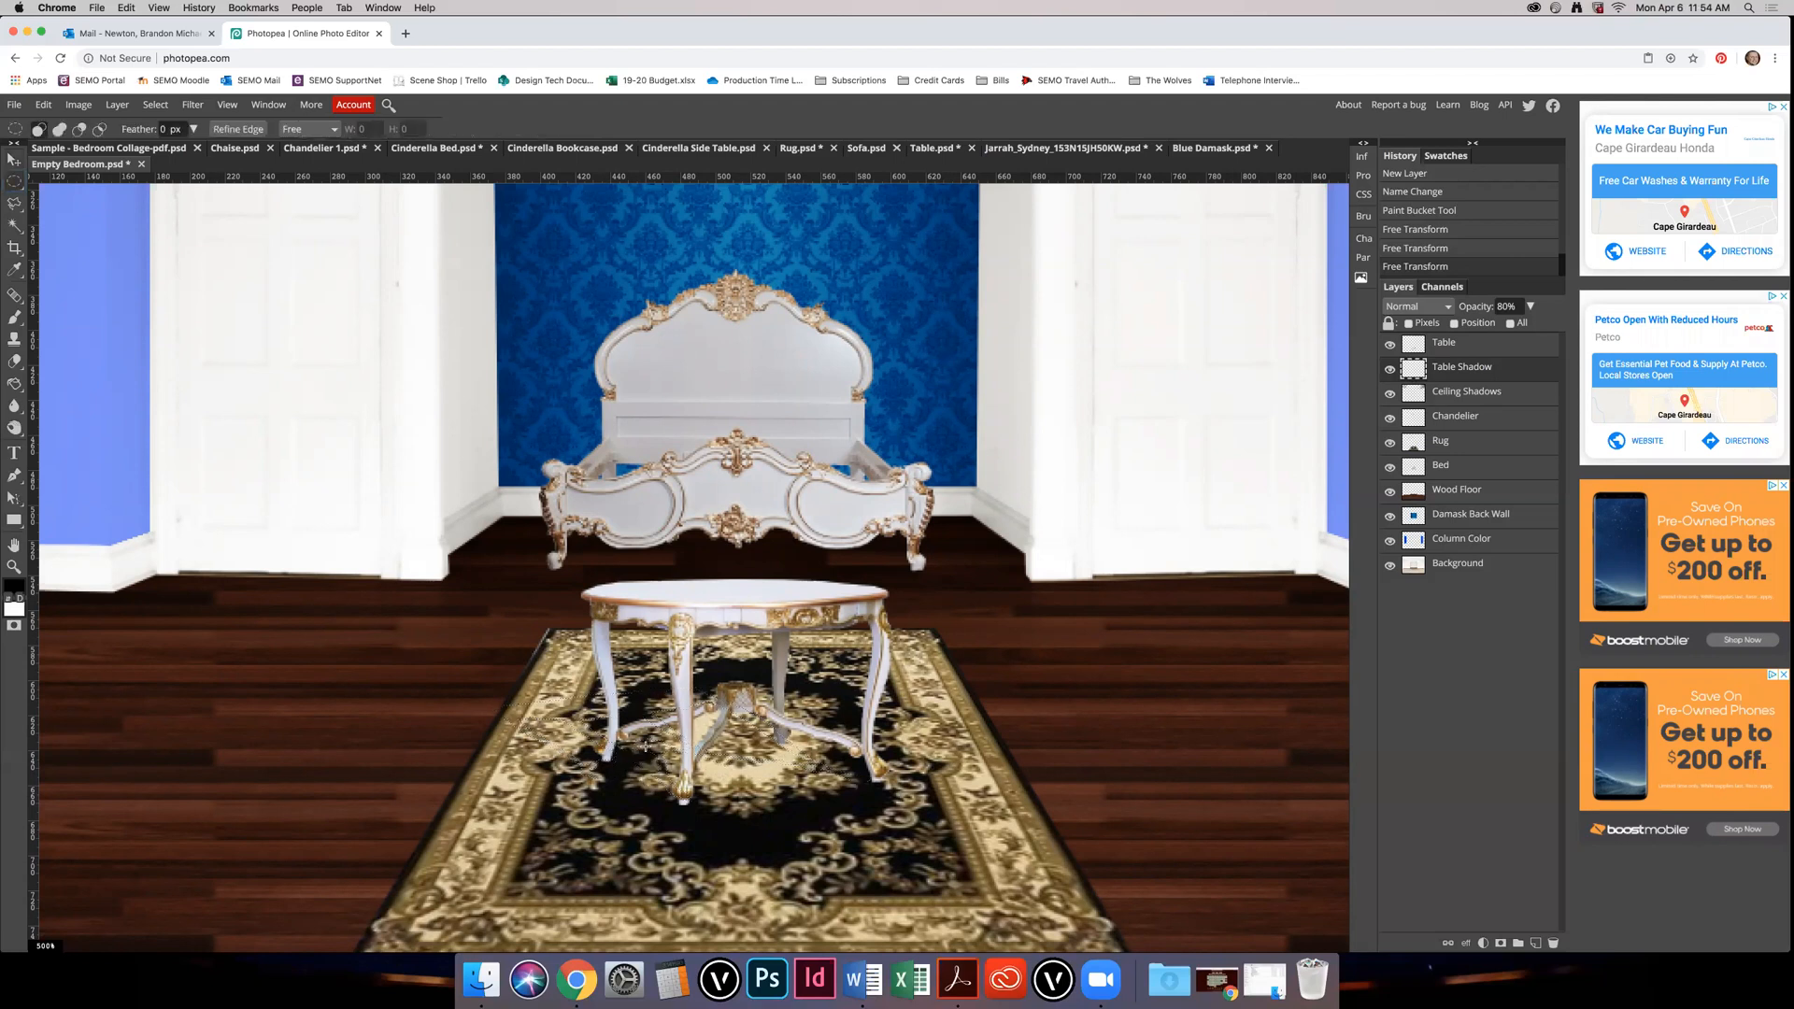
scroll(645, 745, "down", 3)
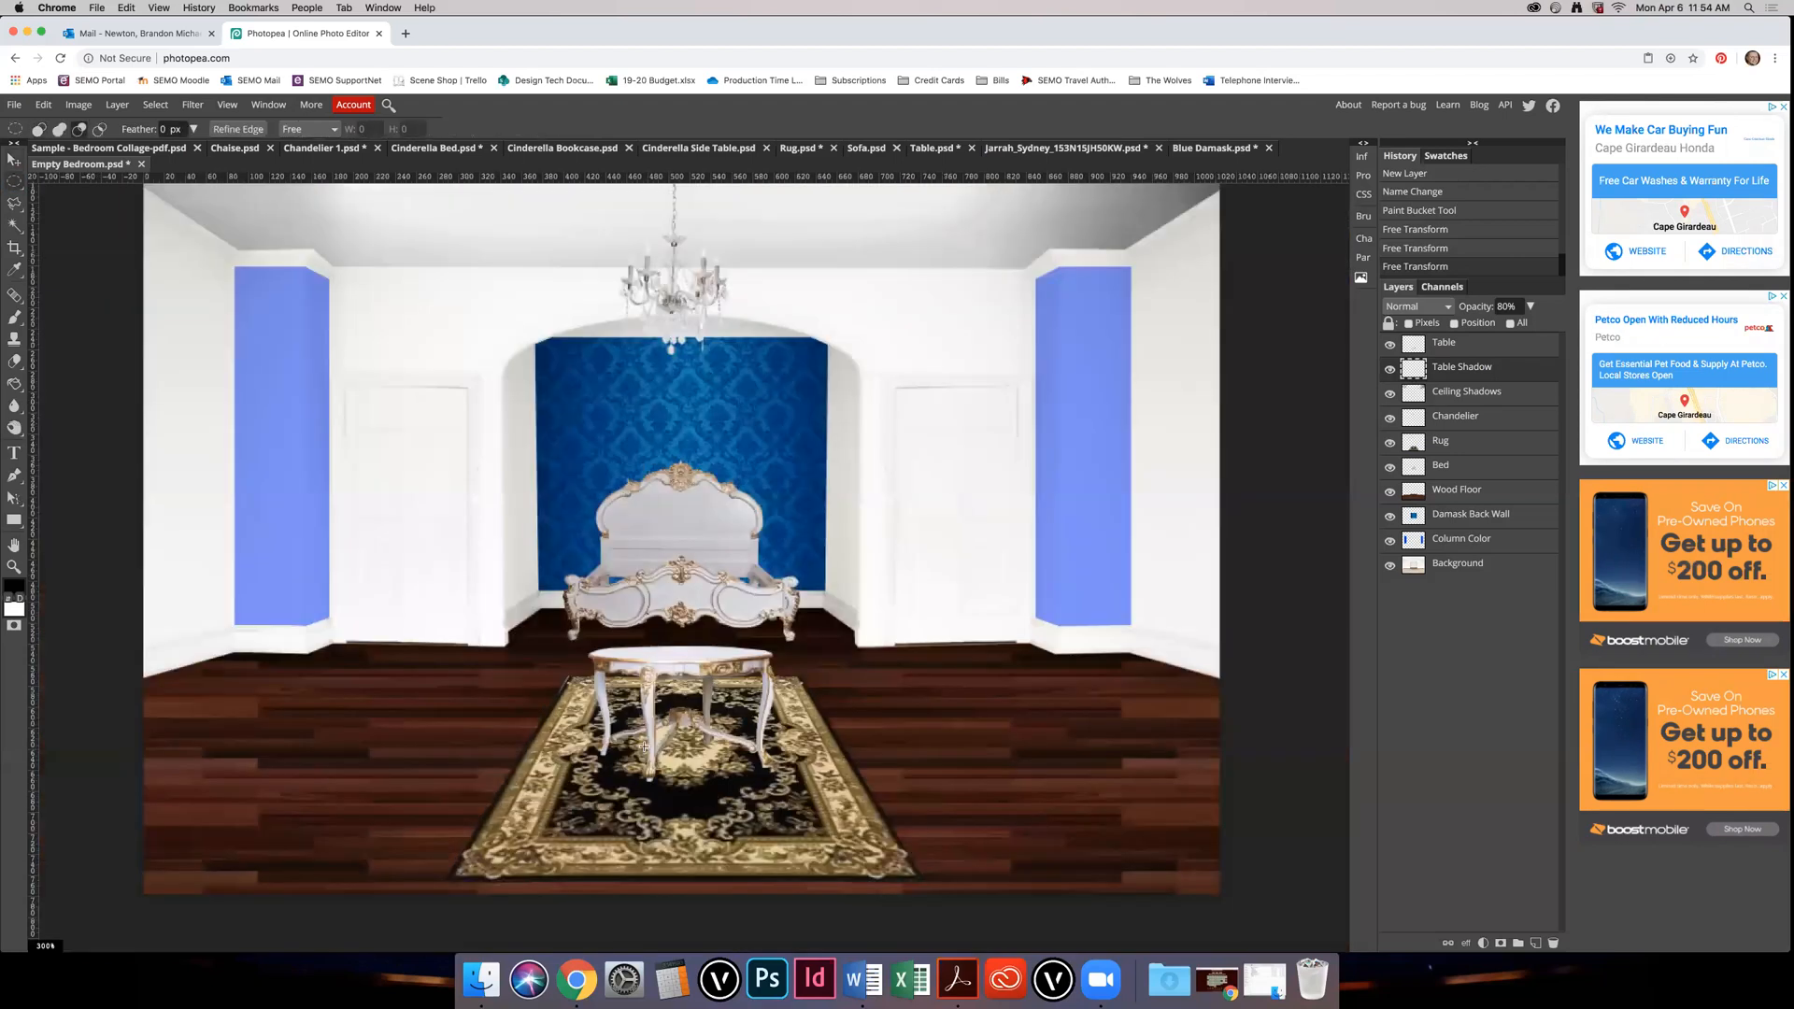
left_click_drag(601, 753, 761, 770)
left_click_drag(613, 748, 762, 777)
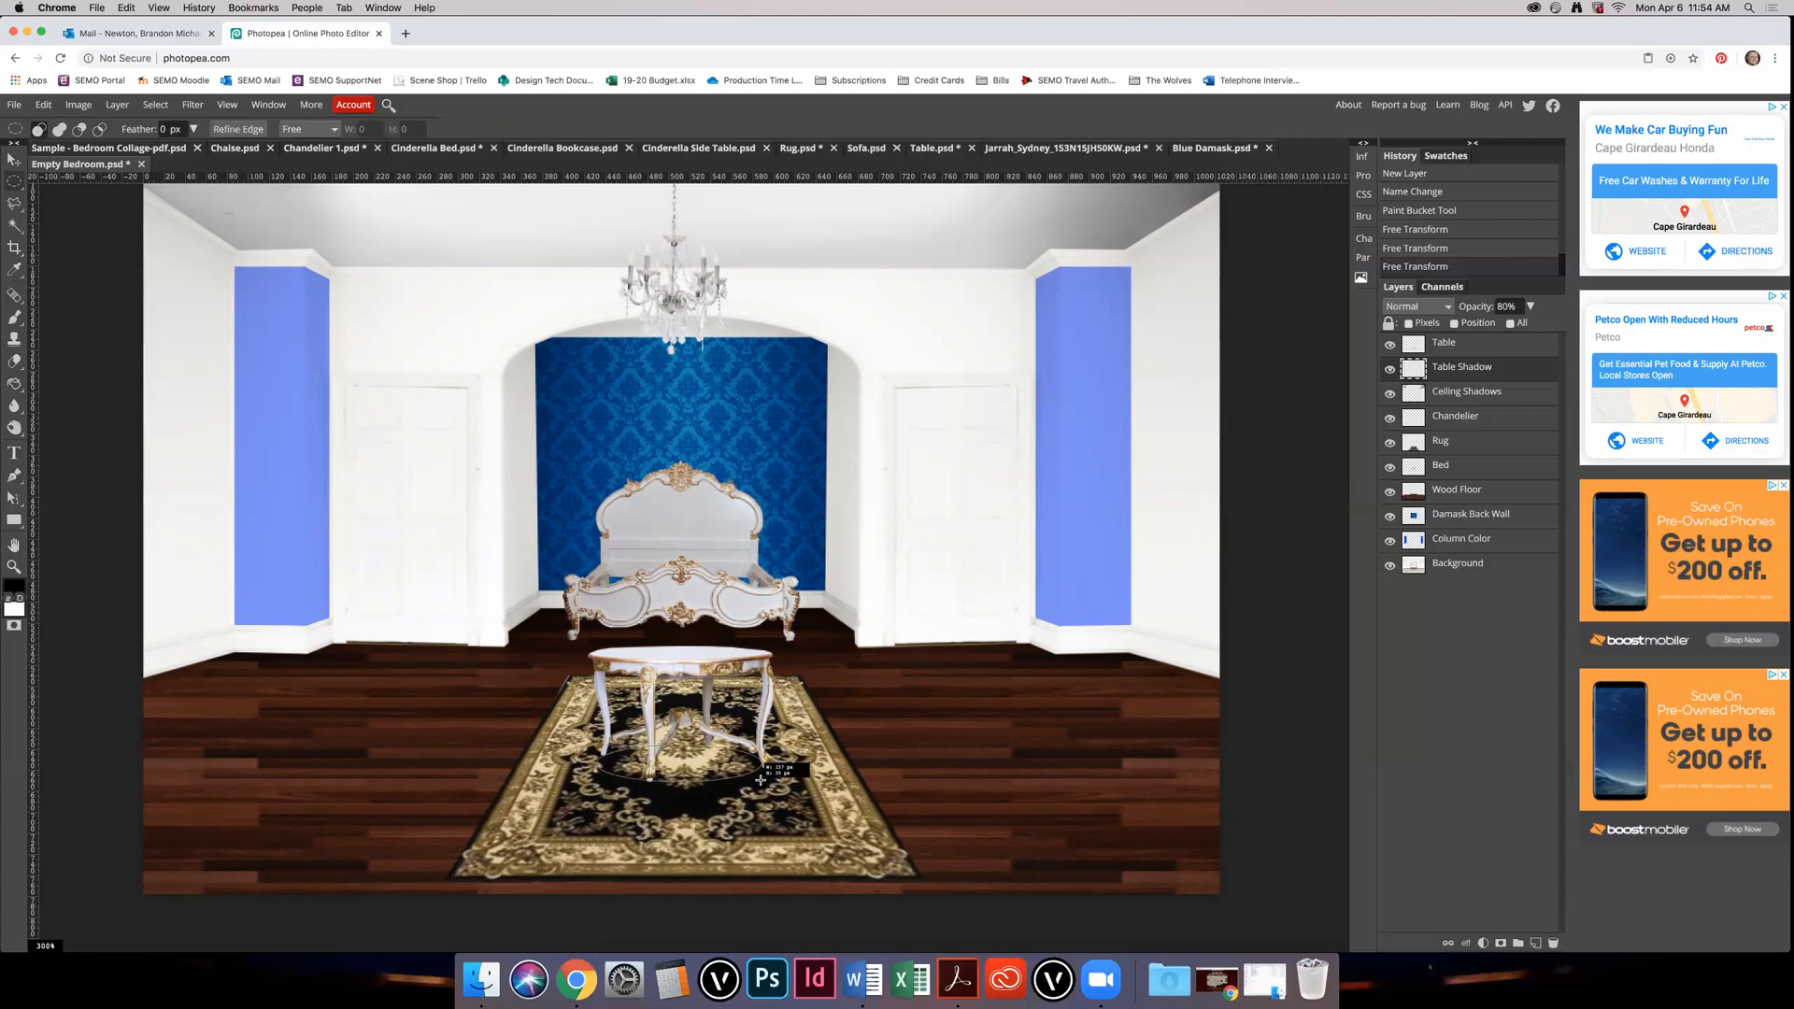
key("g")
left_click(711, 761)
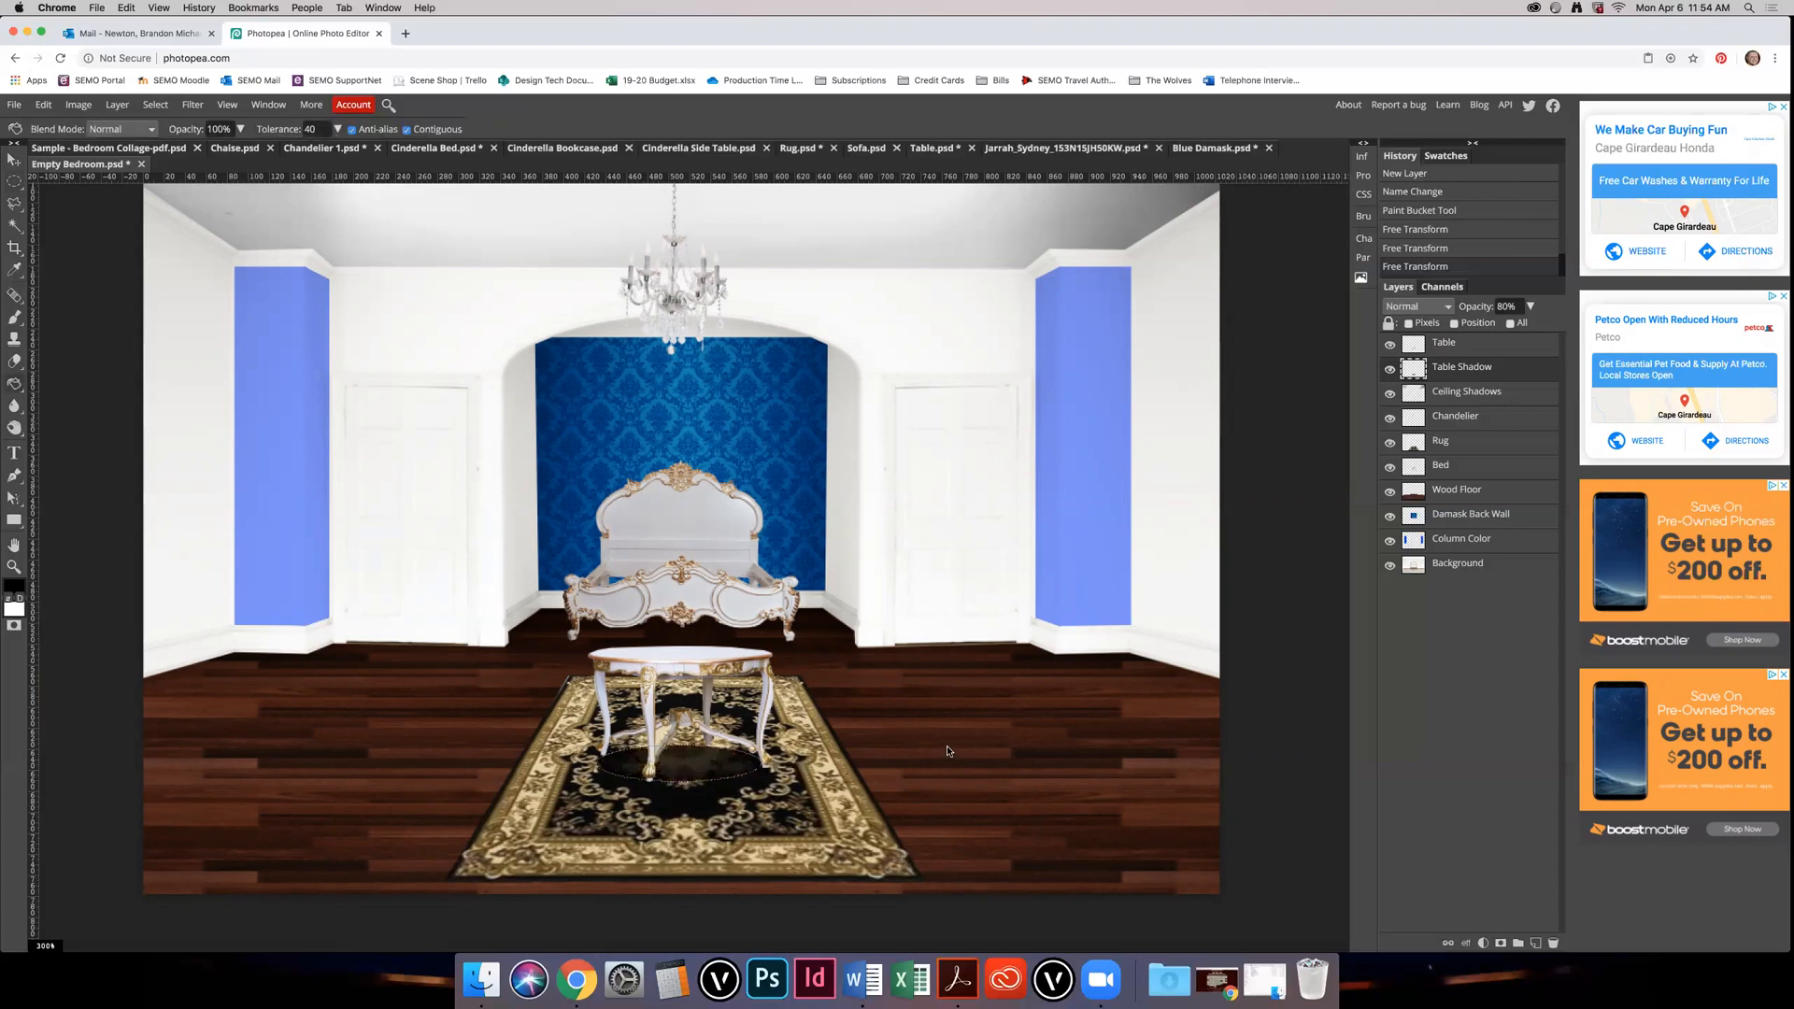
key("v")
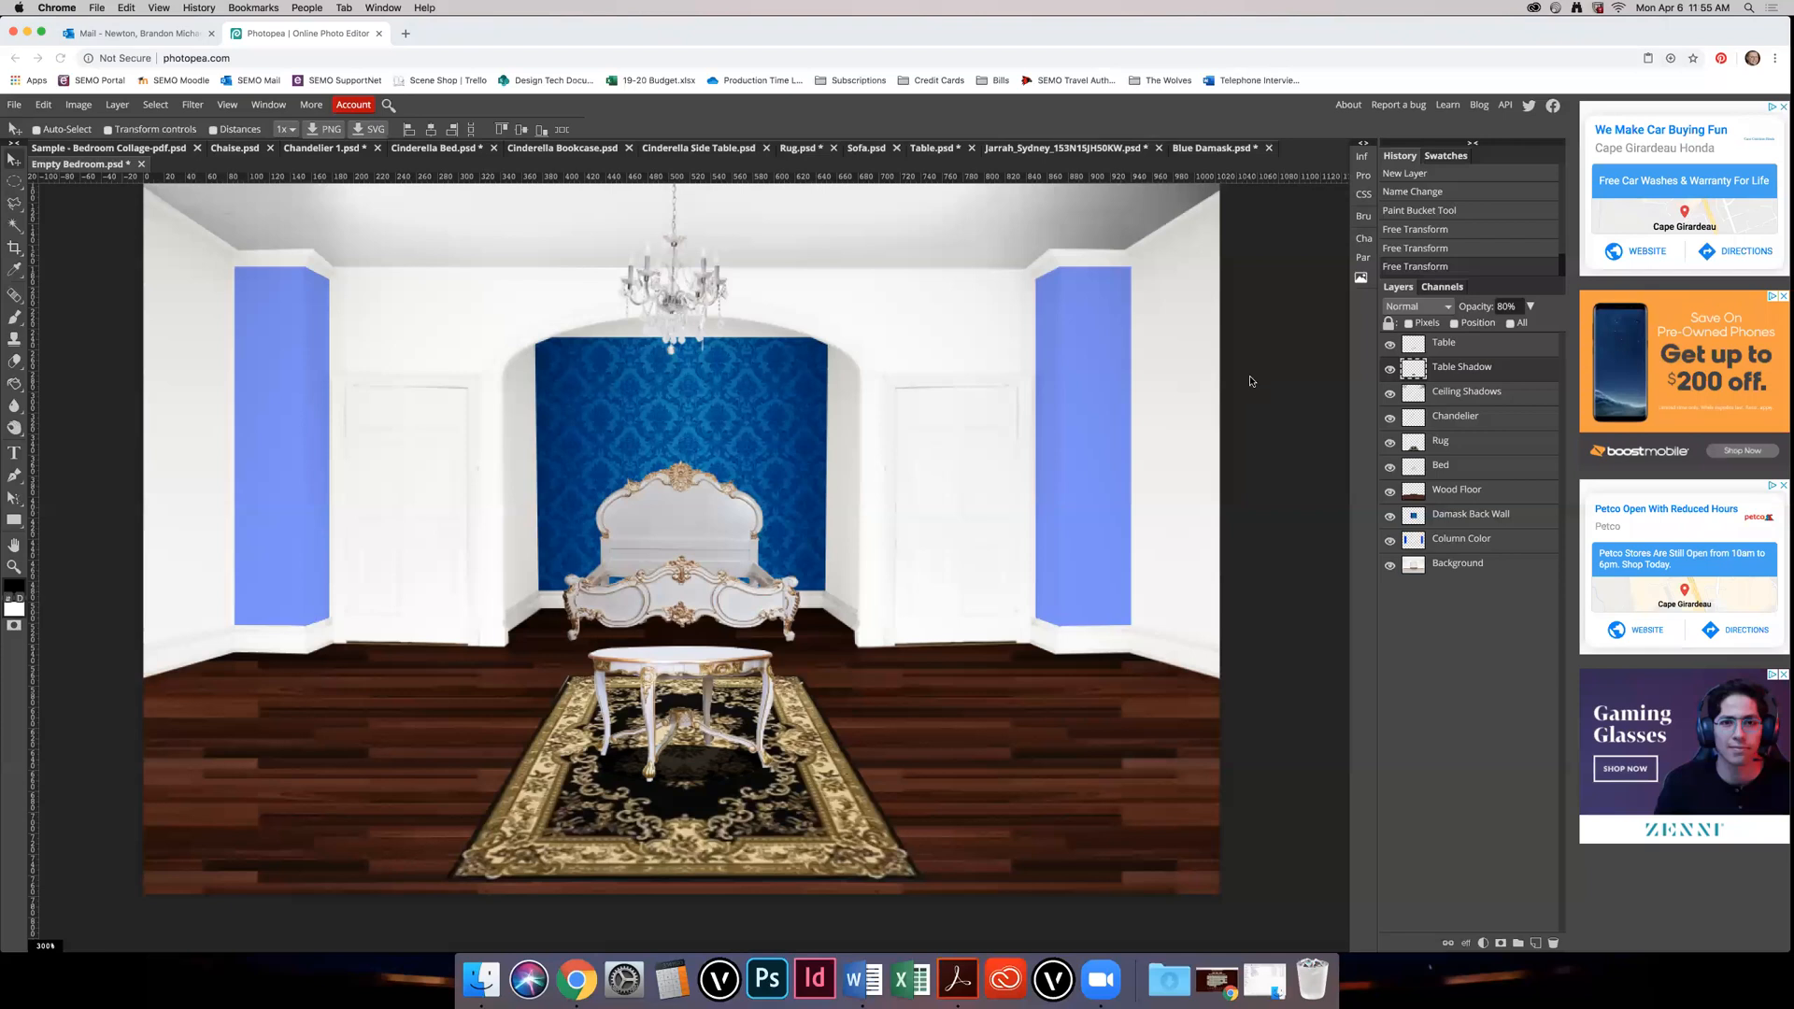
Step: Check the canvas width and height in inches, leaving the canvas size dialog without applying a change
key("super+minus")
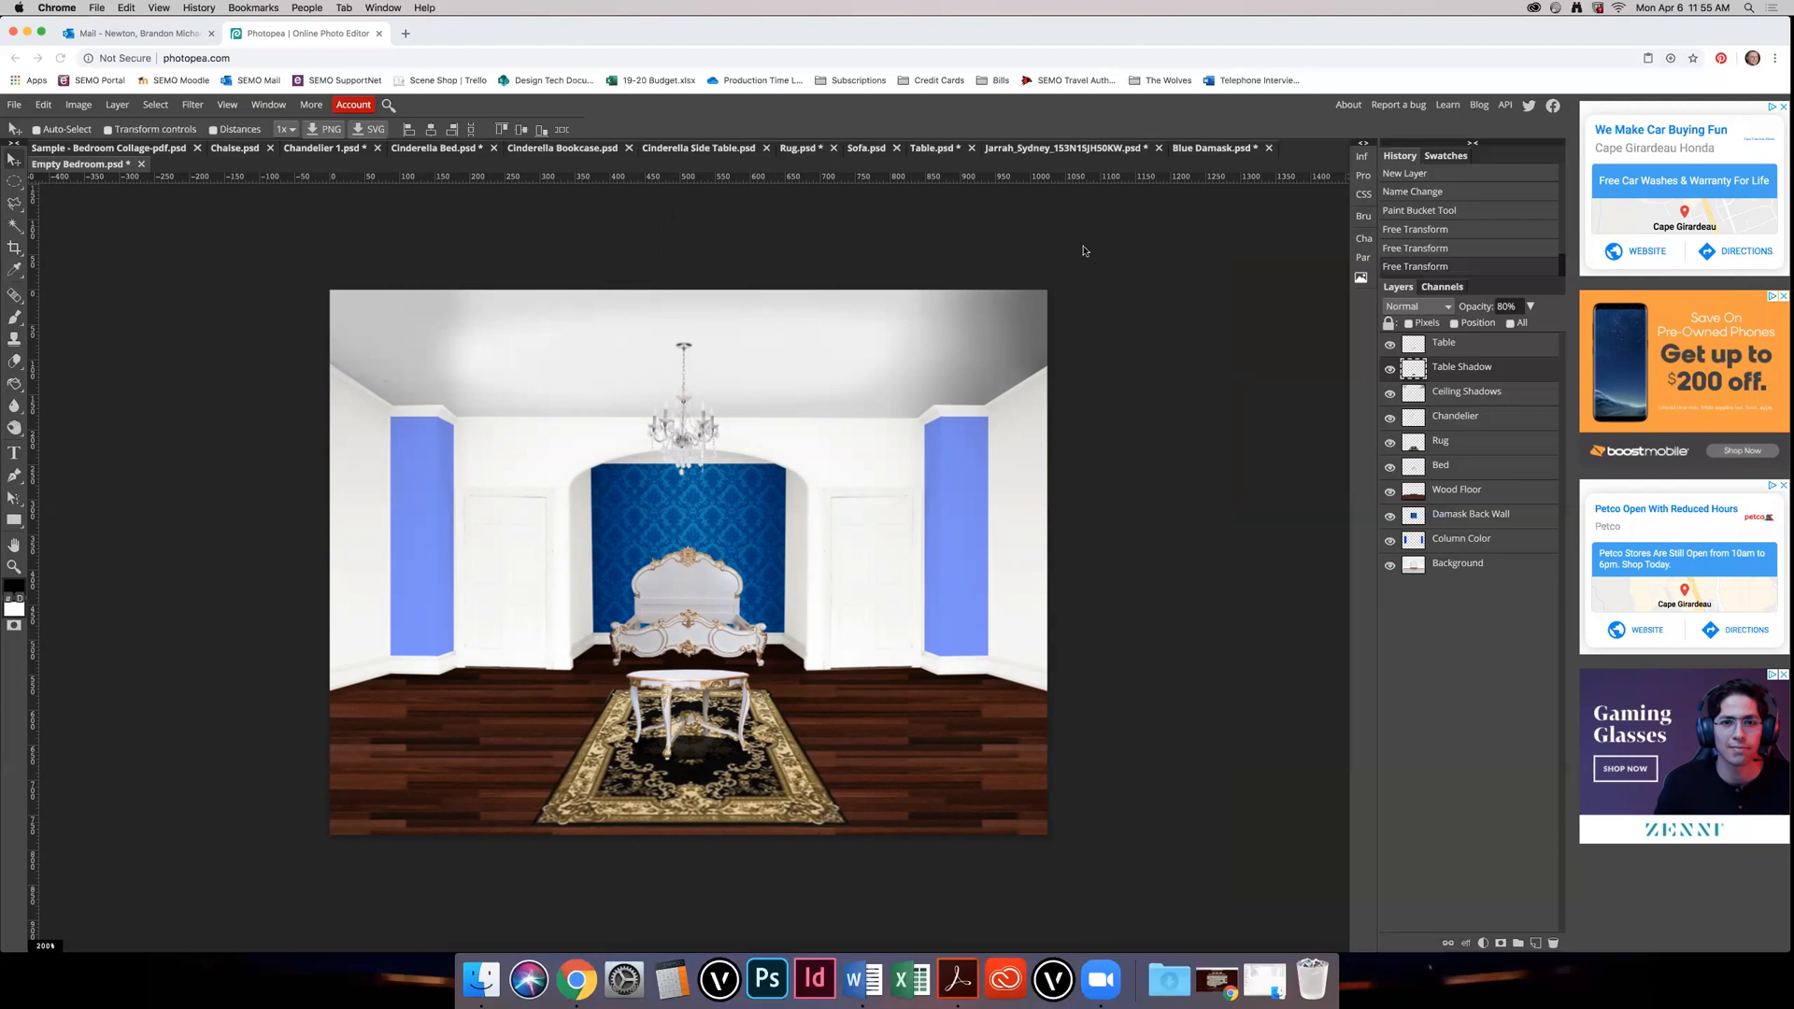
left_click(78, 105)
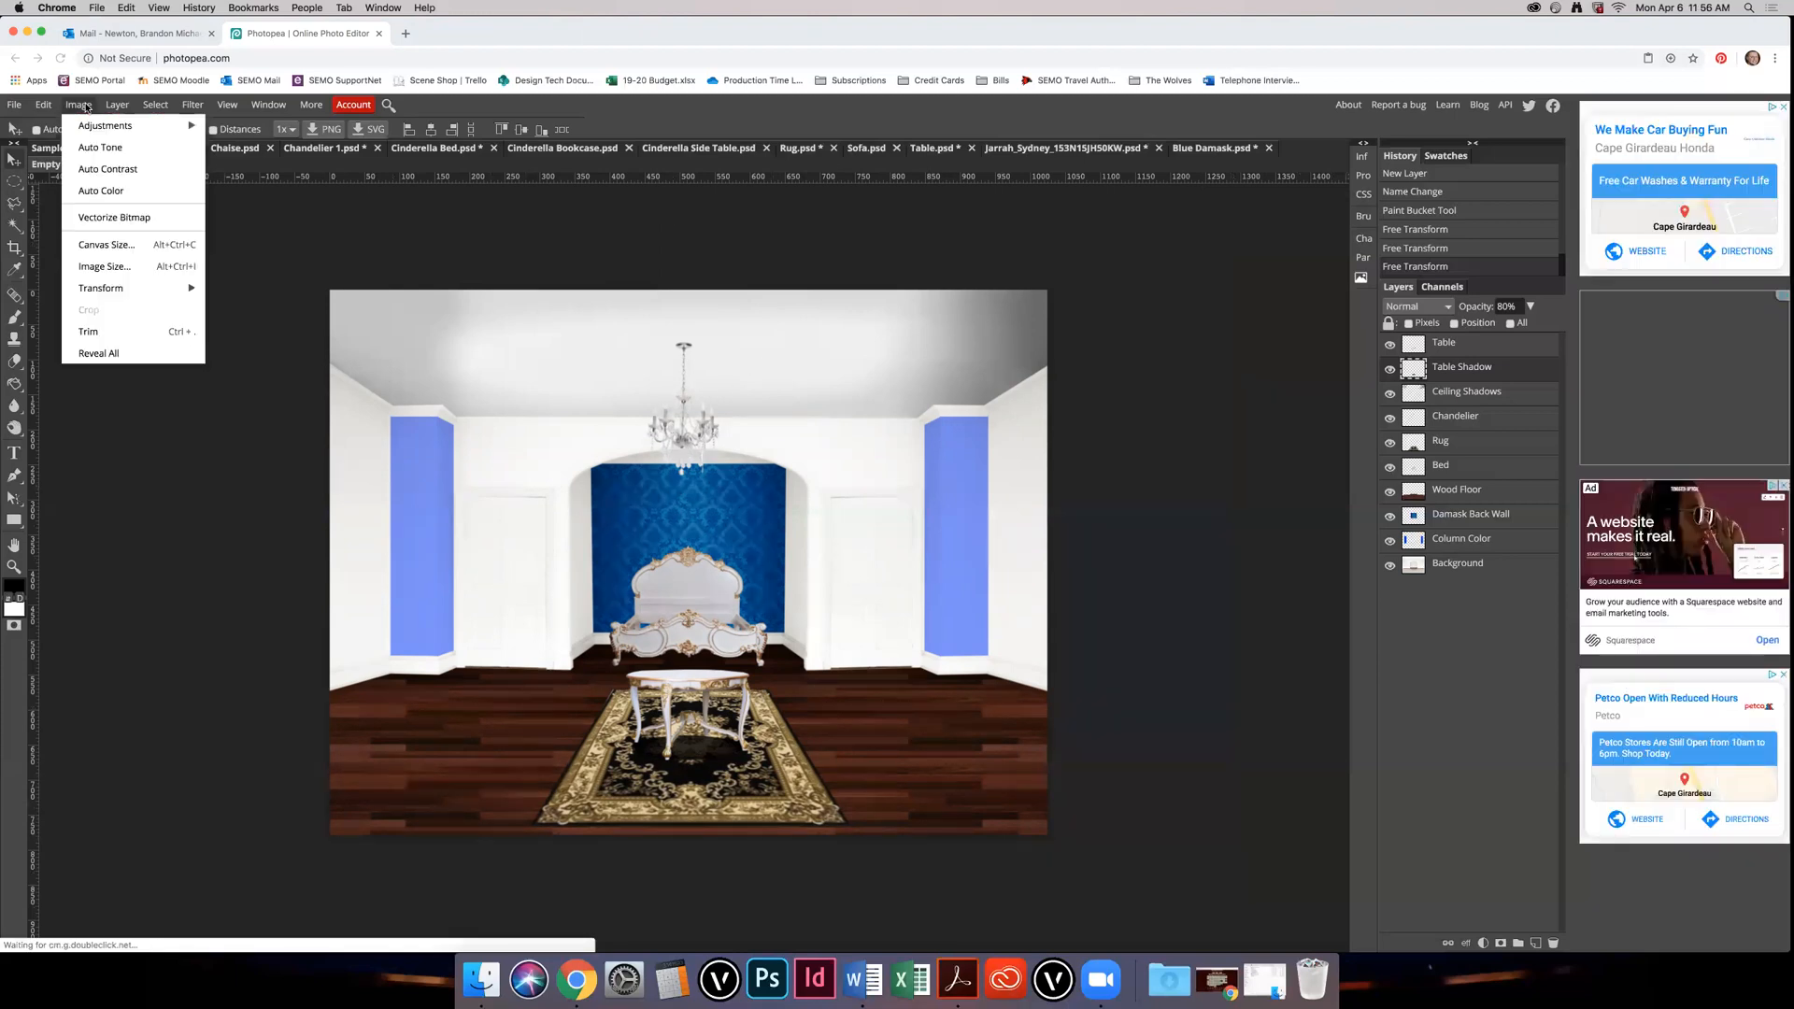
left_click(126, 245)
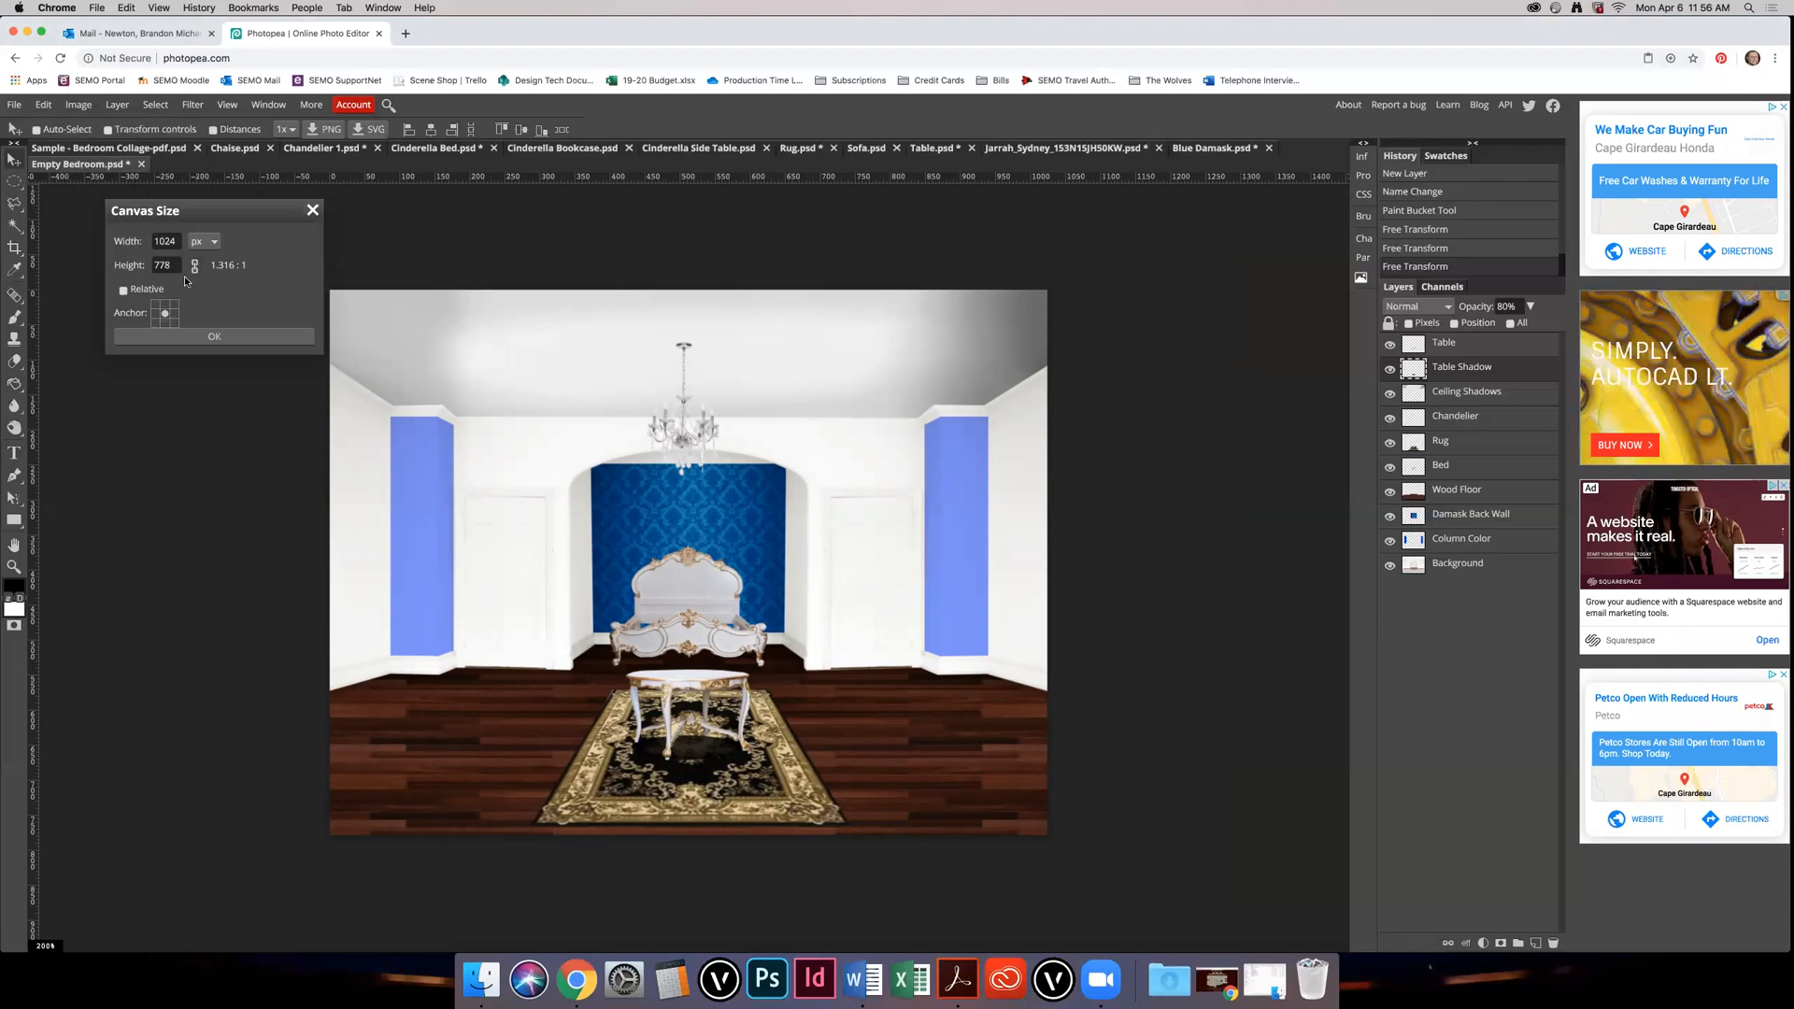
left_click(204, 241)
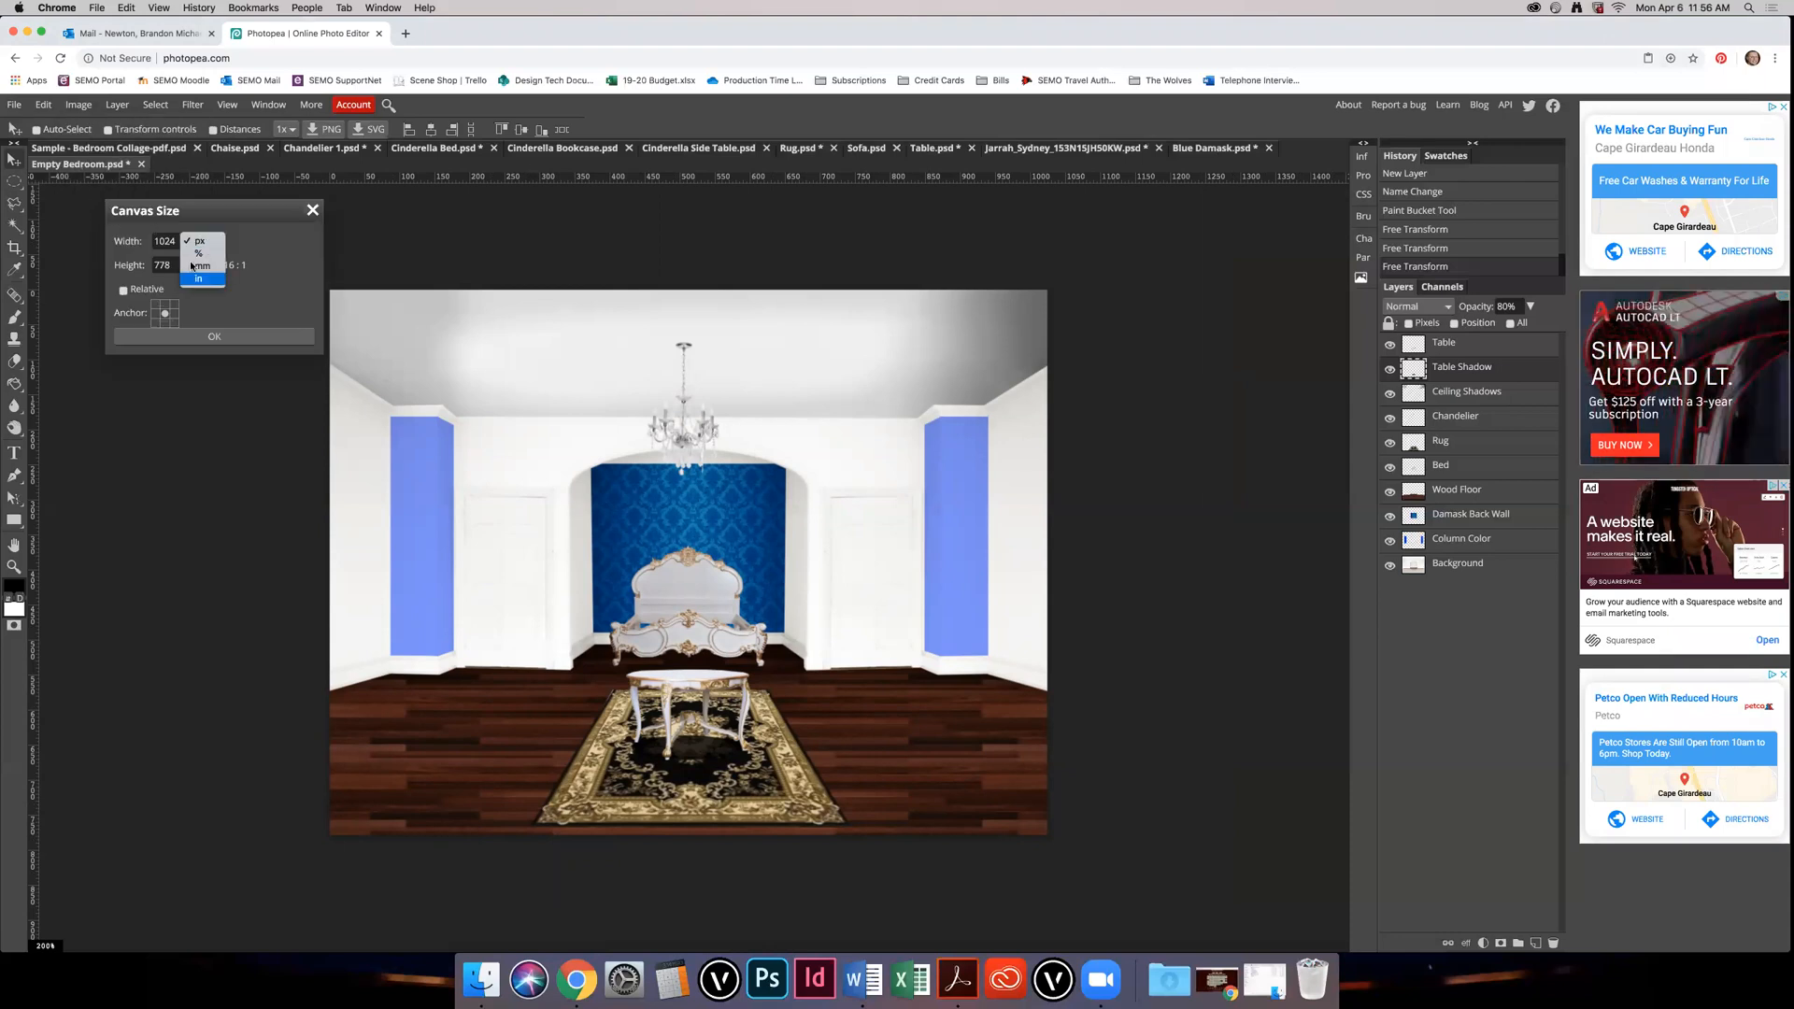
left_click(213, 278)
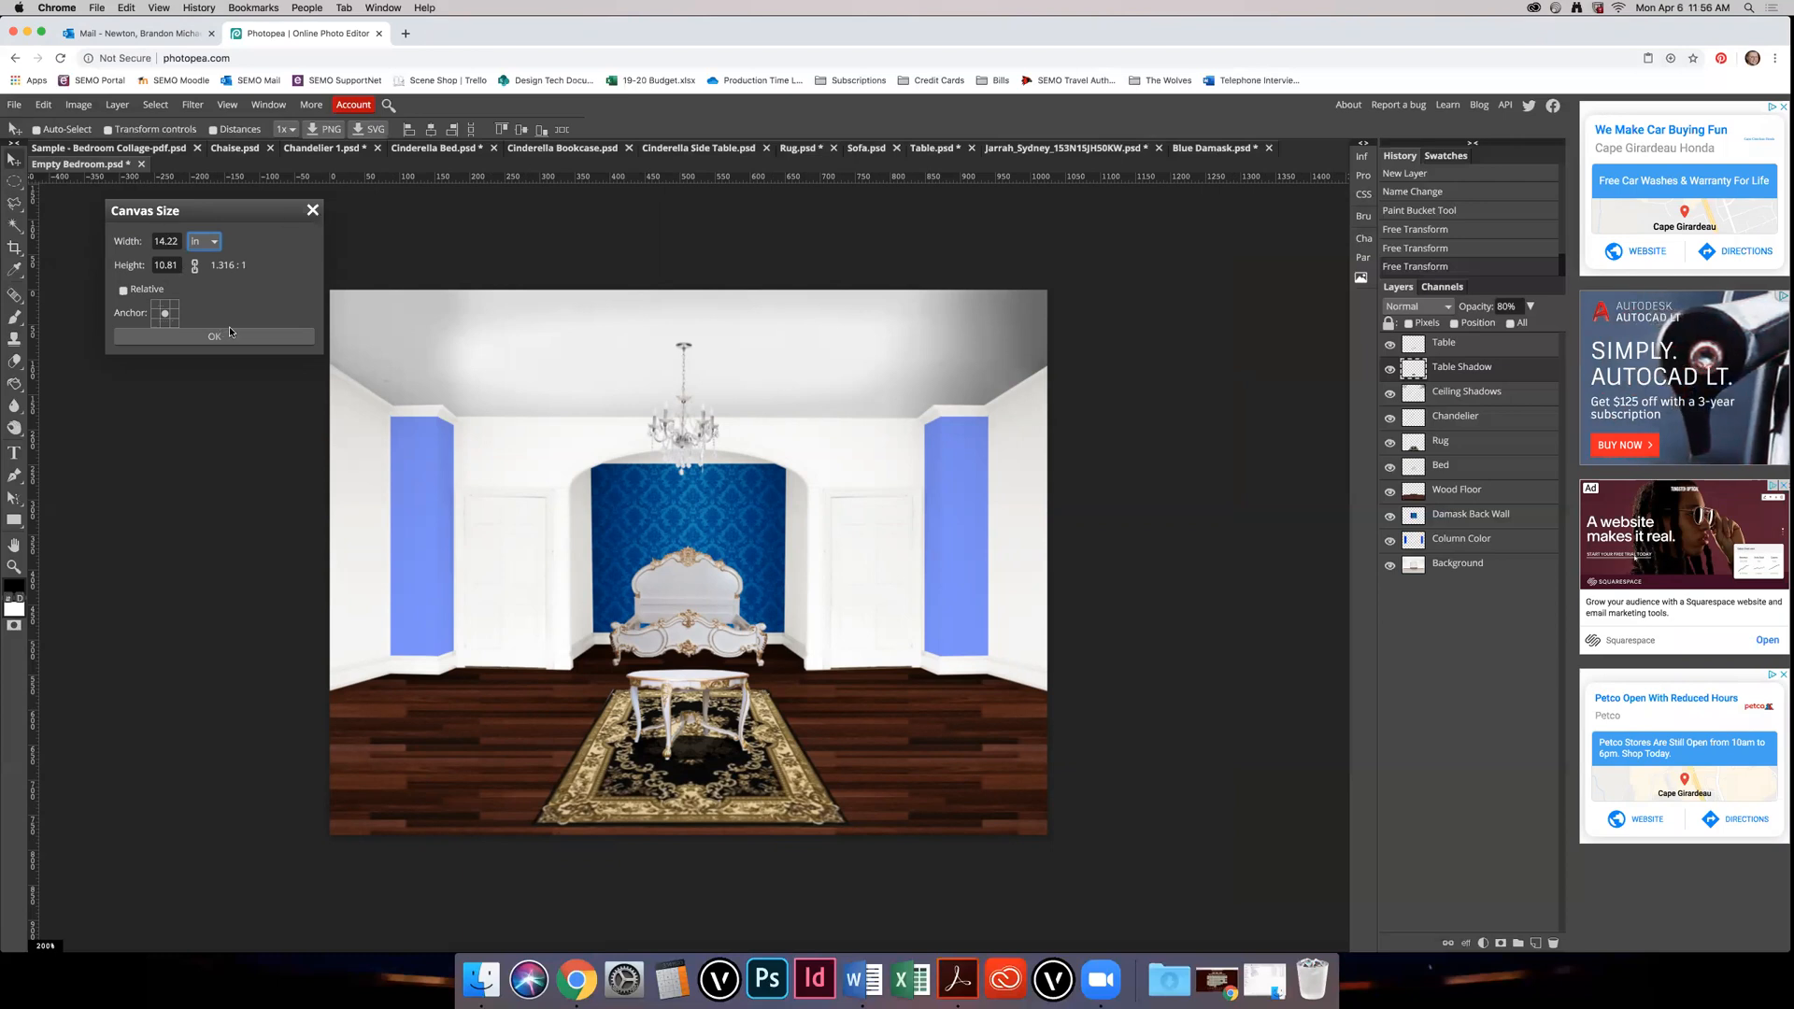
left_click(312, 210)
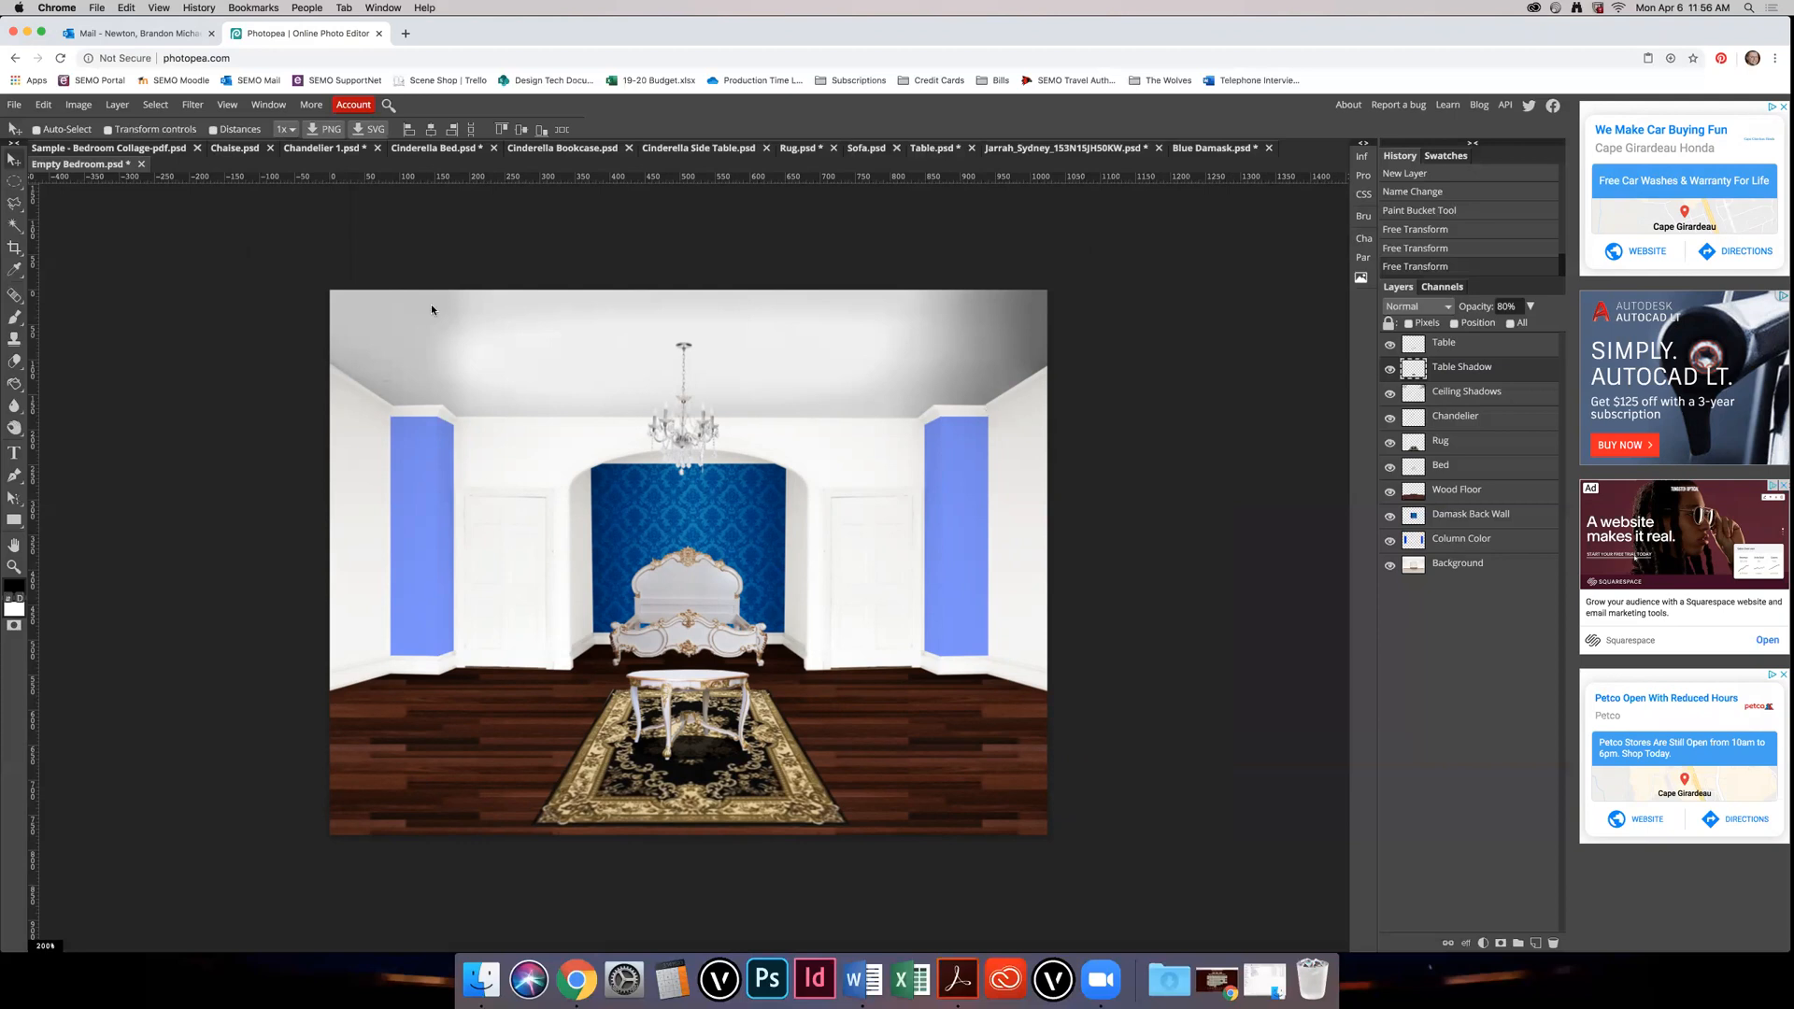
Step: Review the available export formats, including PDF, without exporting the collage
left_click(15, 105)
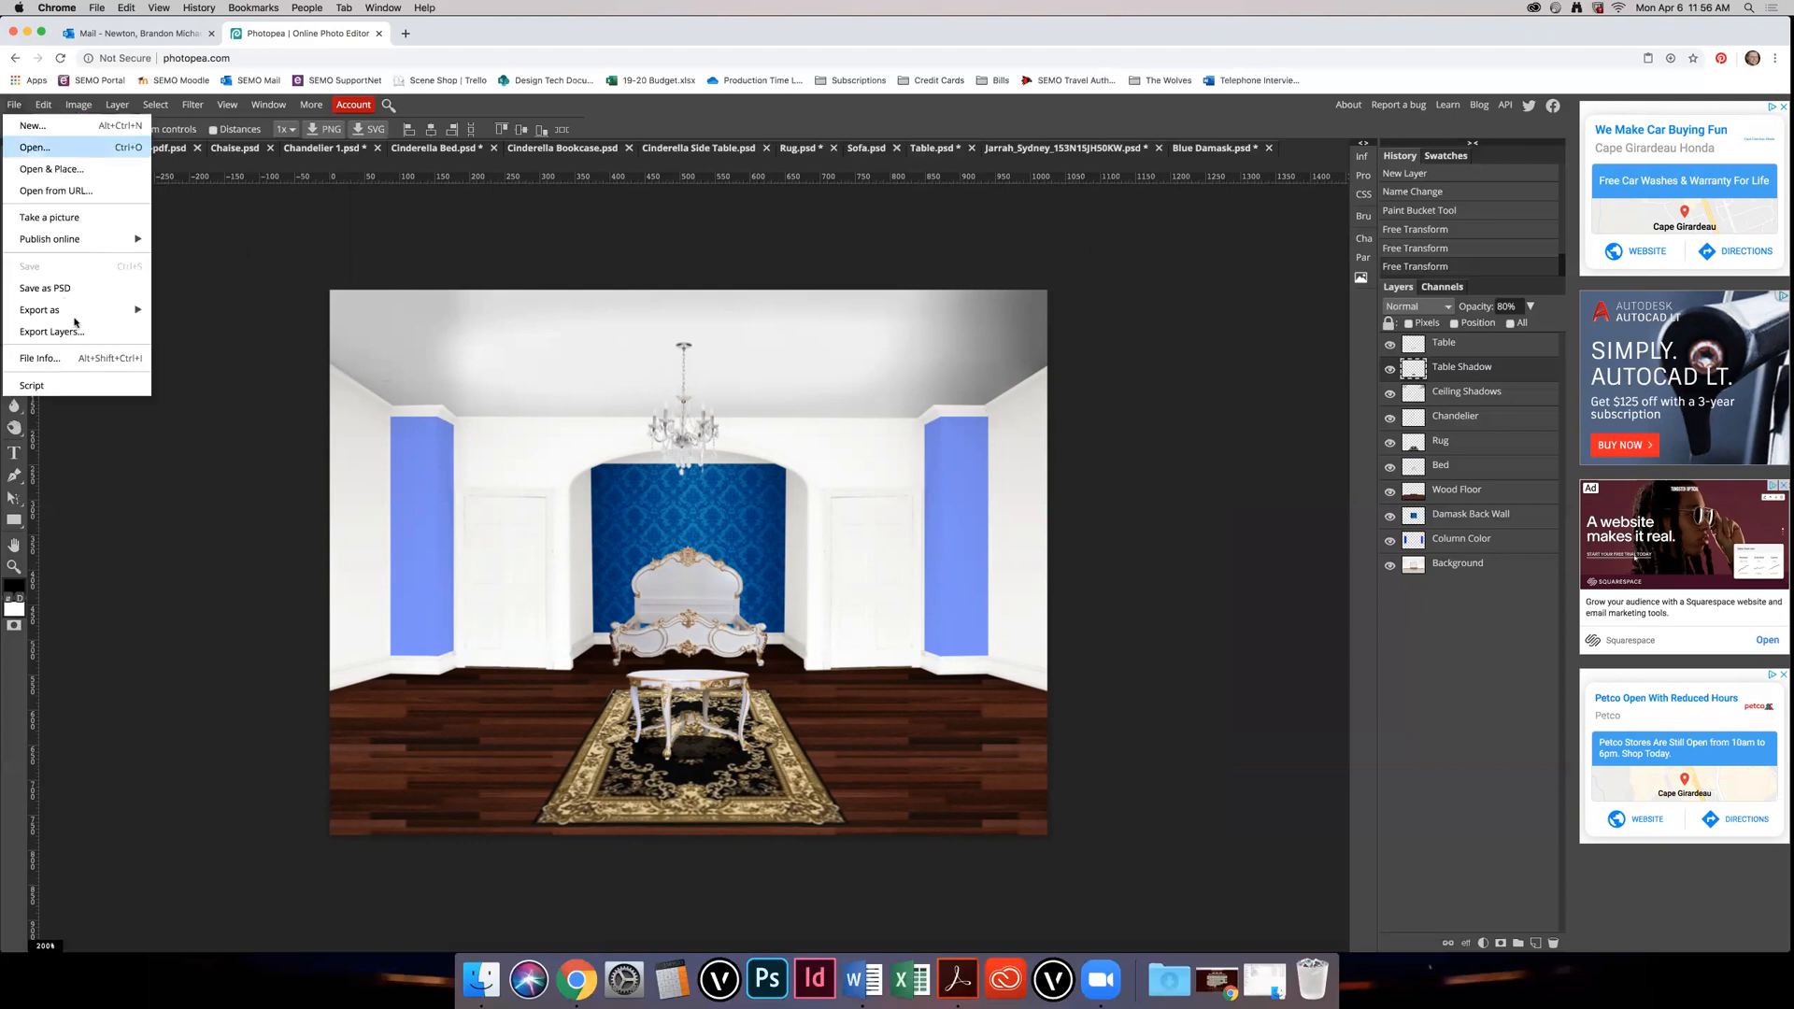
mouse_move(75, 319)
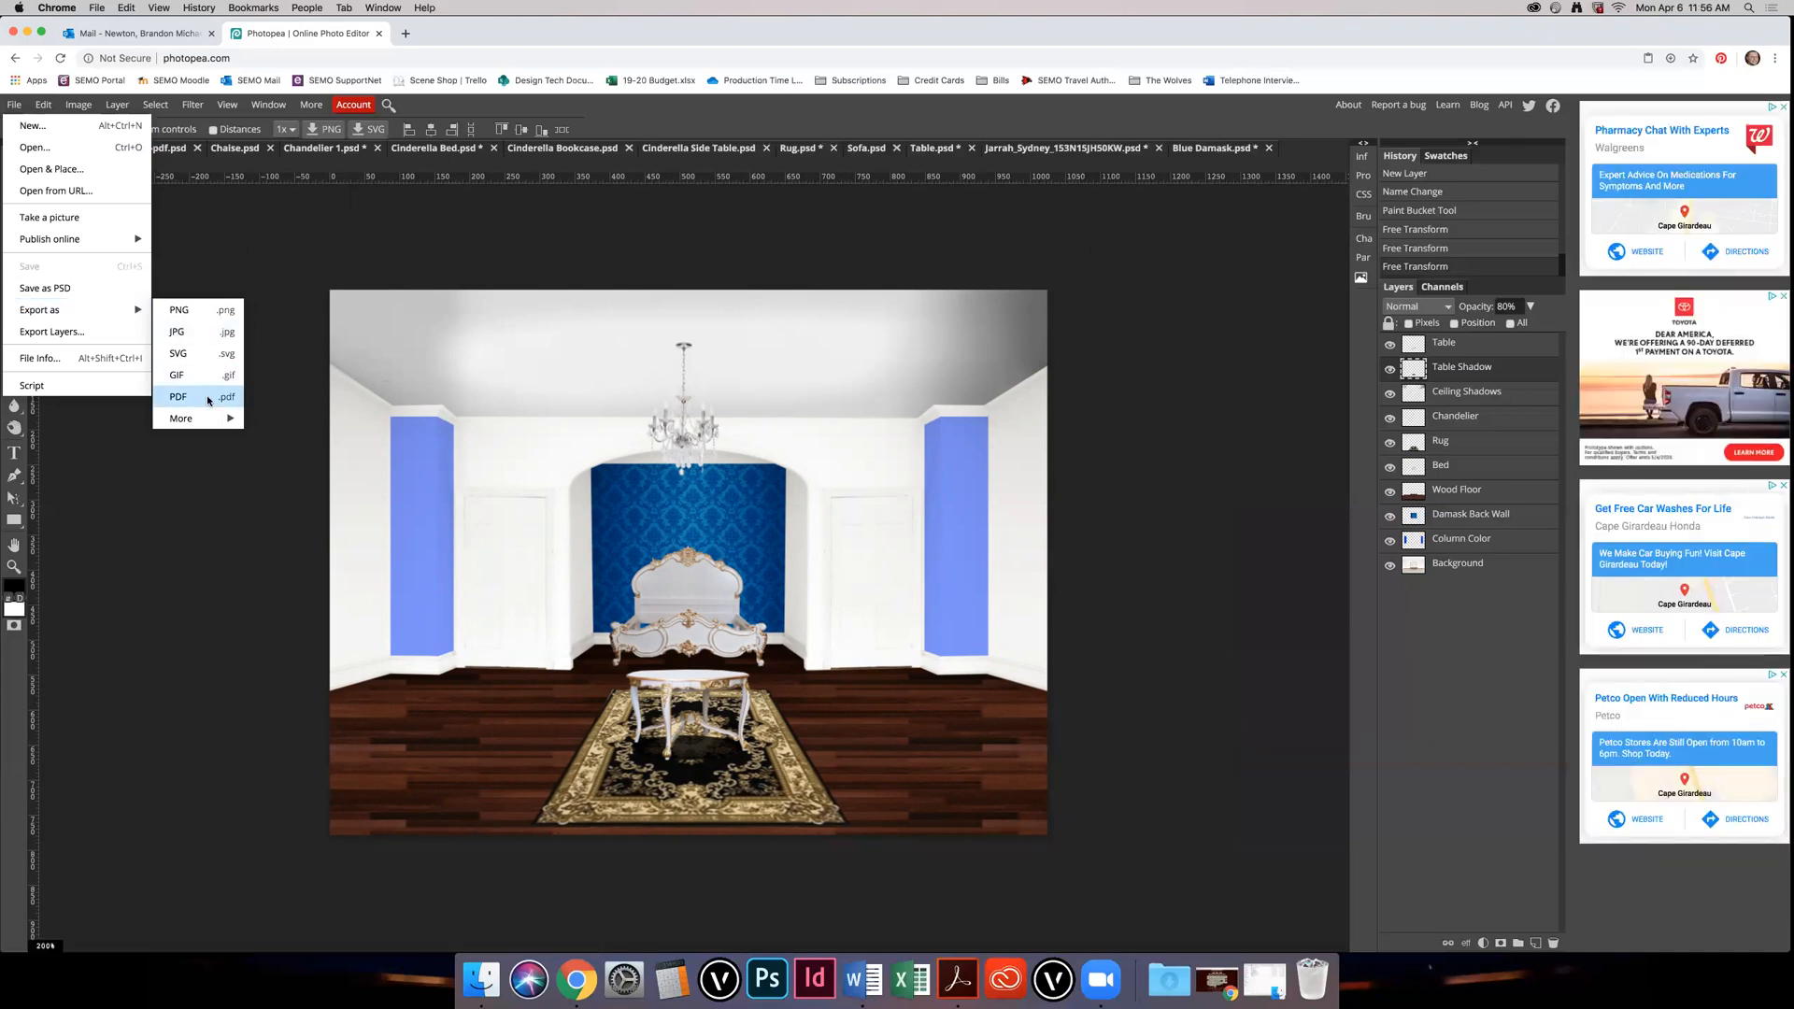
left_click(367, 258)
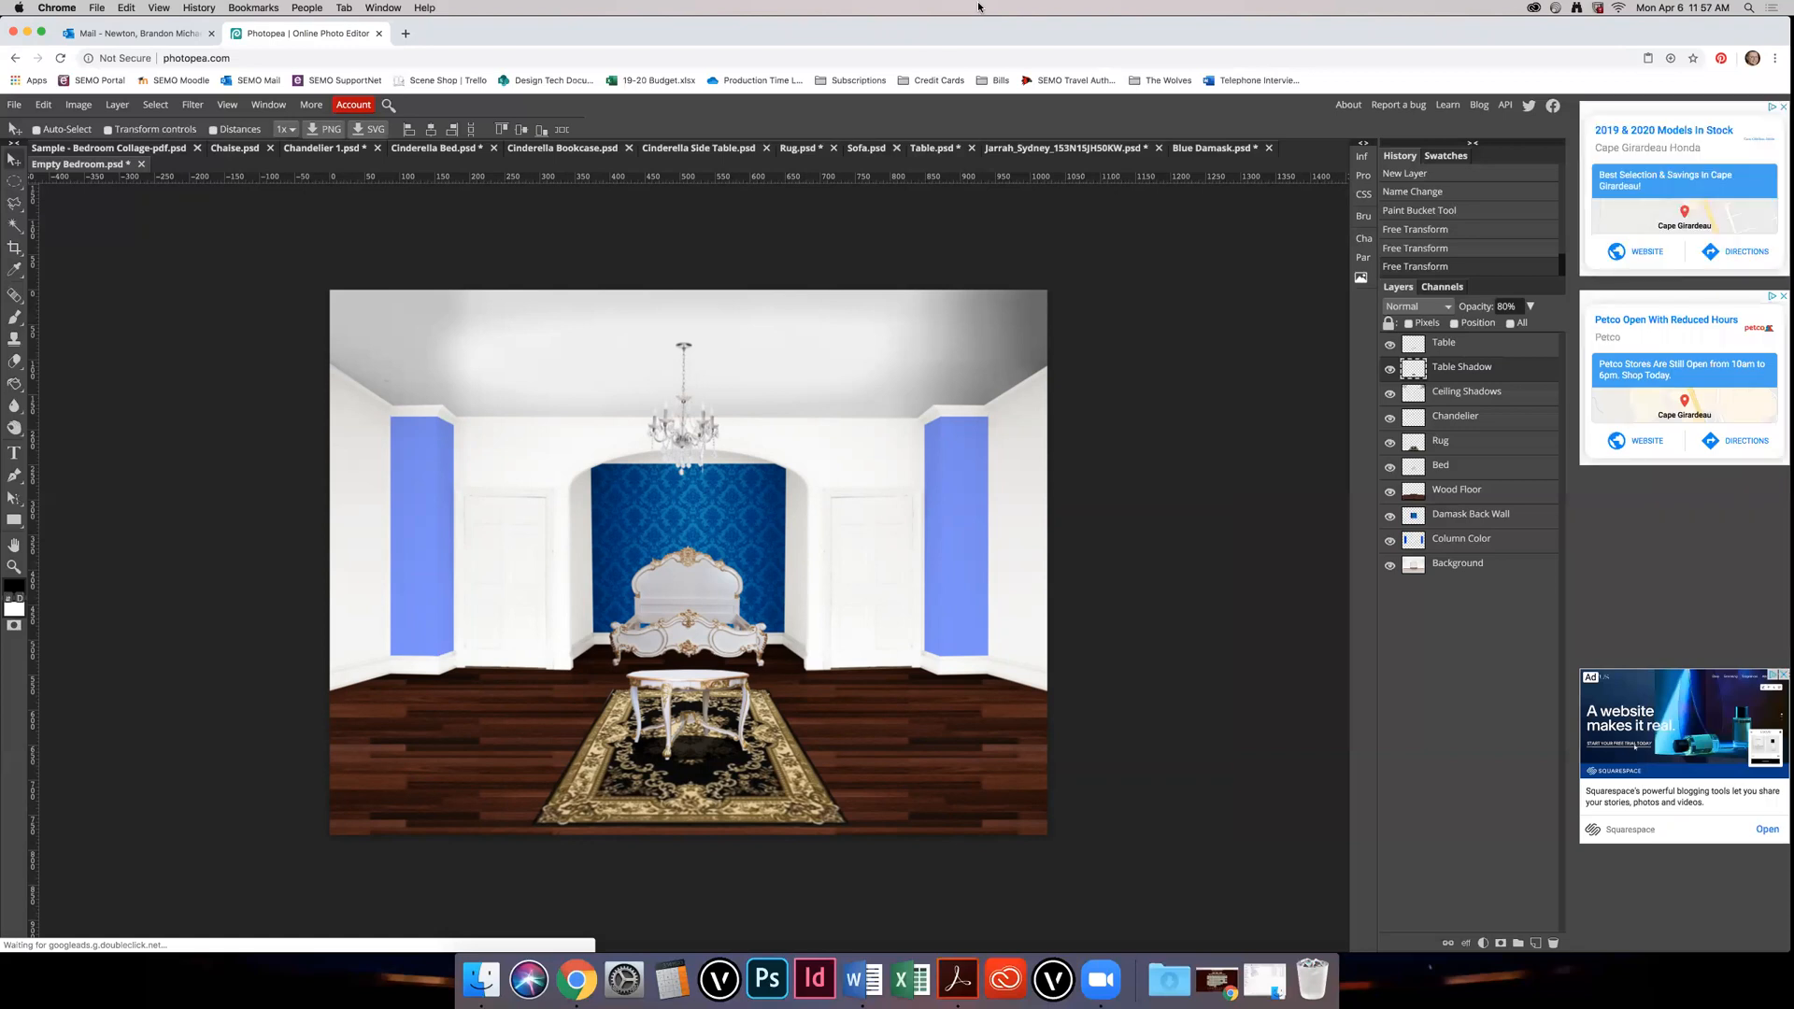
left_click(1100, 980)
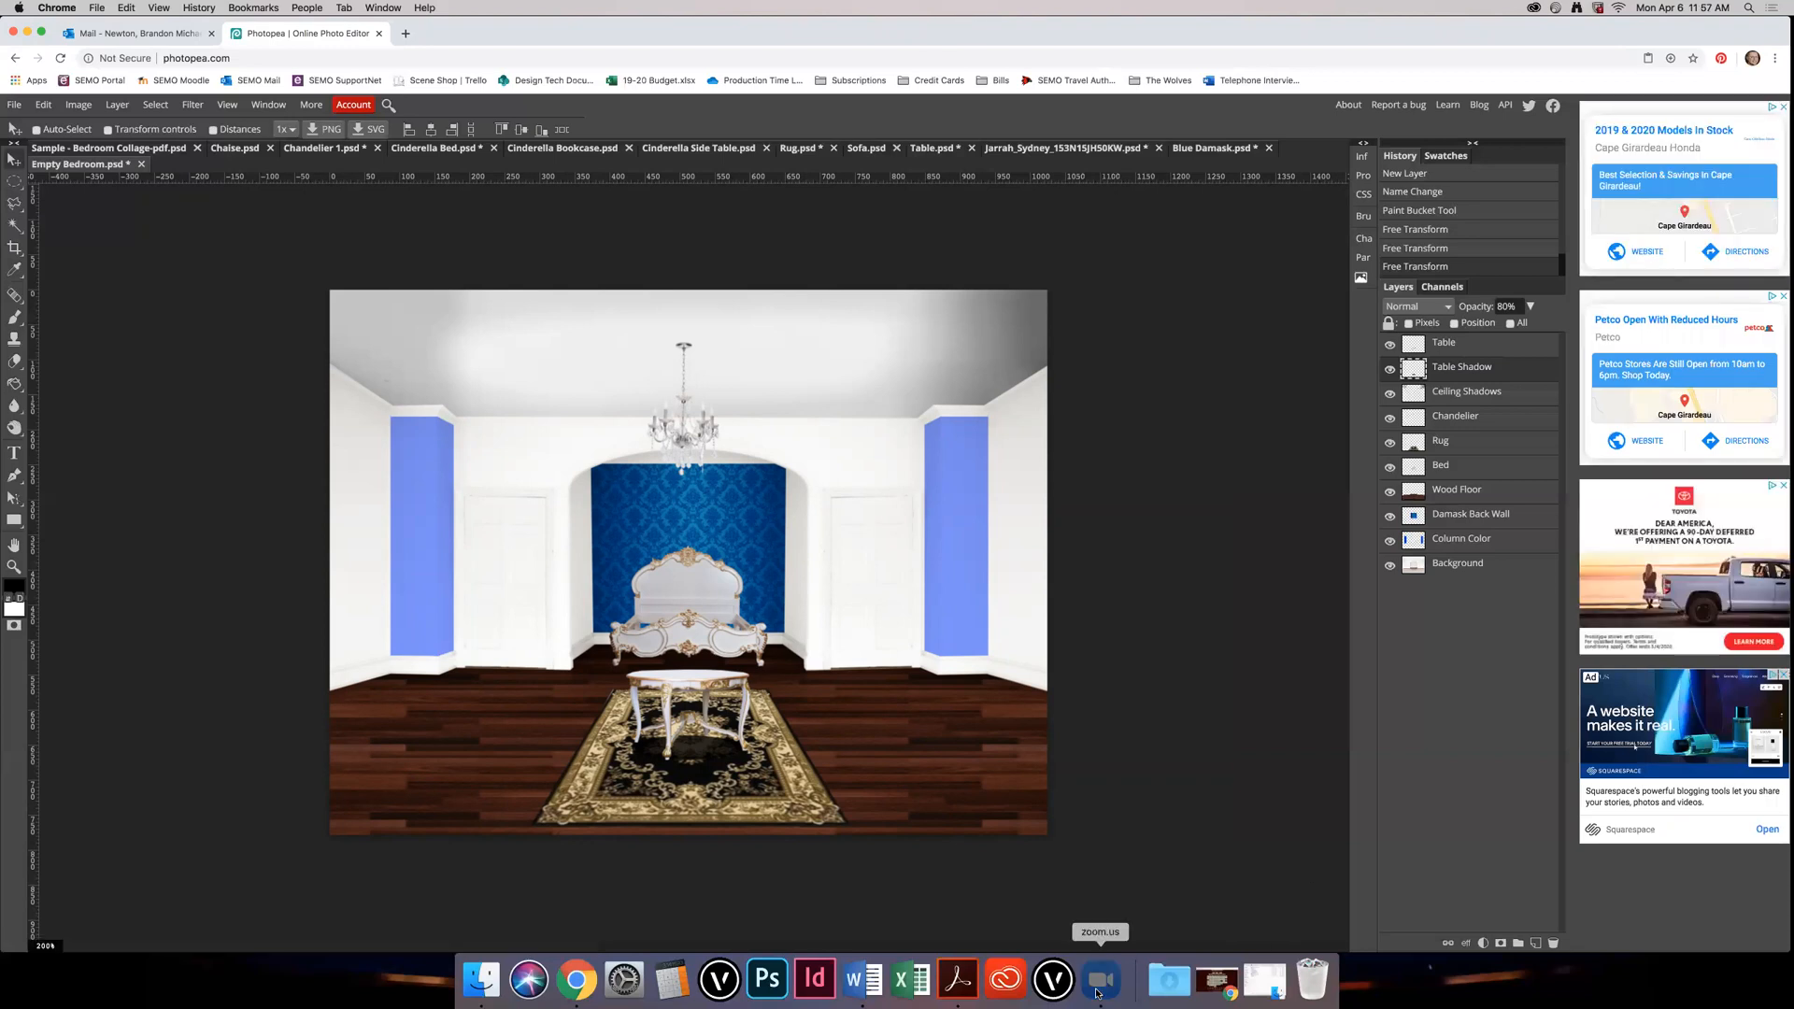